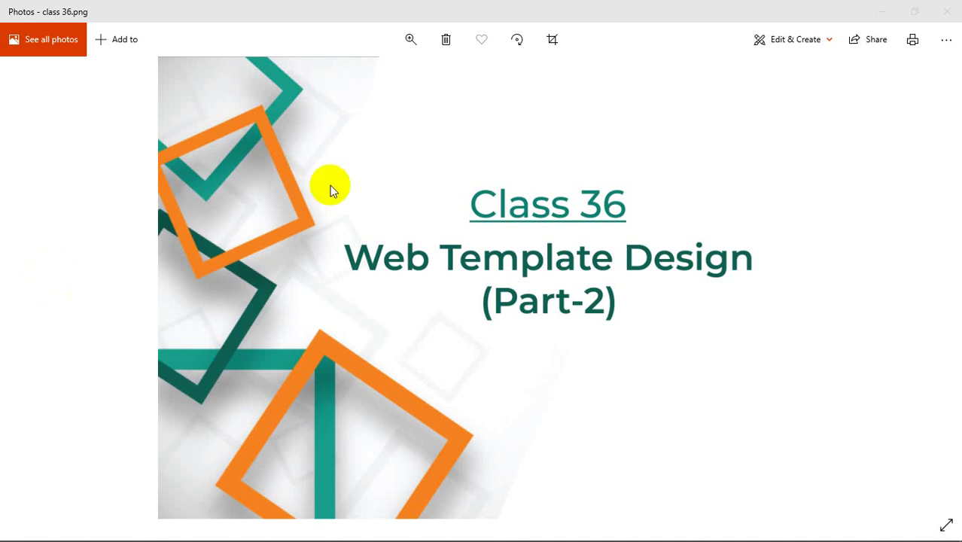
- Close the Class 36 title slide in Microsoft Photos
left_click(947, 9)
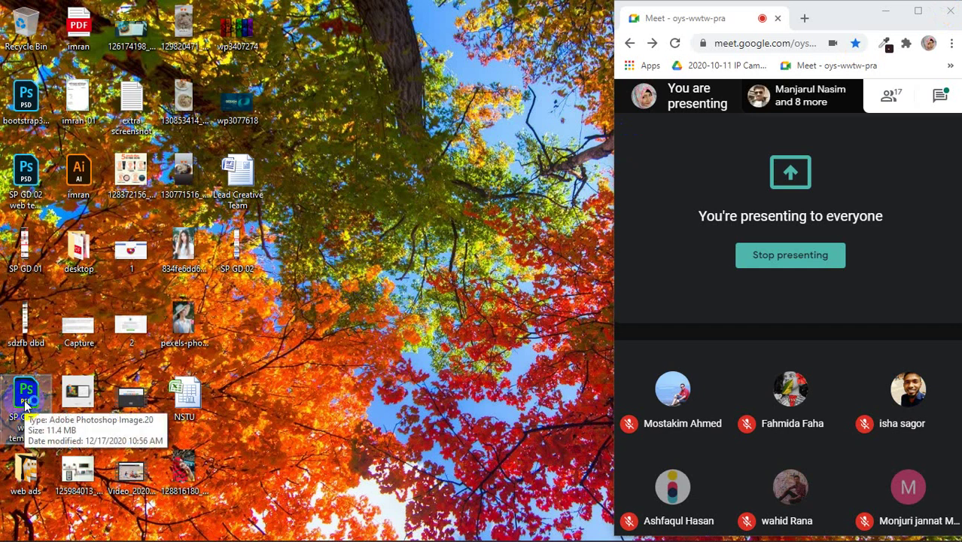
- Bring the Google Meet browser window to the front
left_click(736, 4)
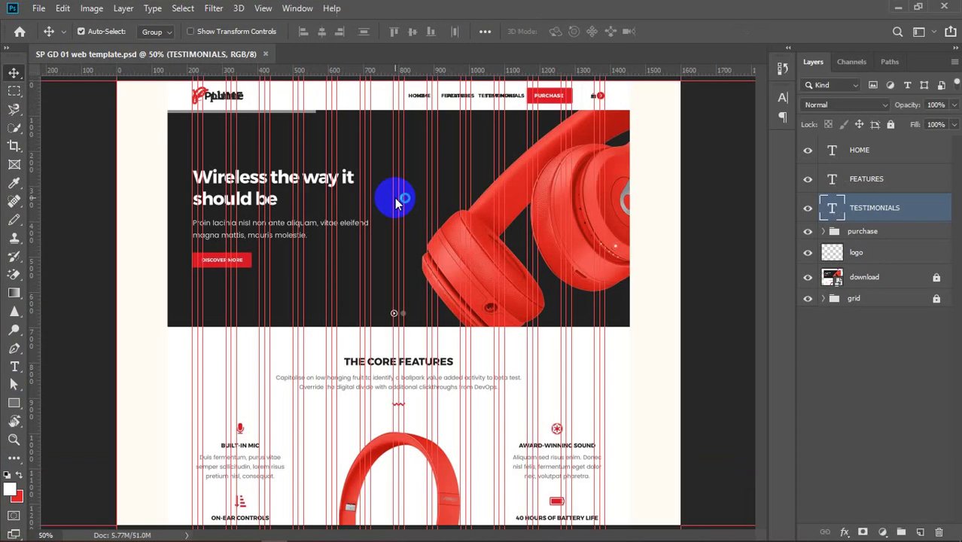
left_click(807, 277)
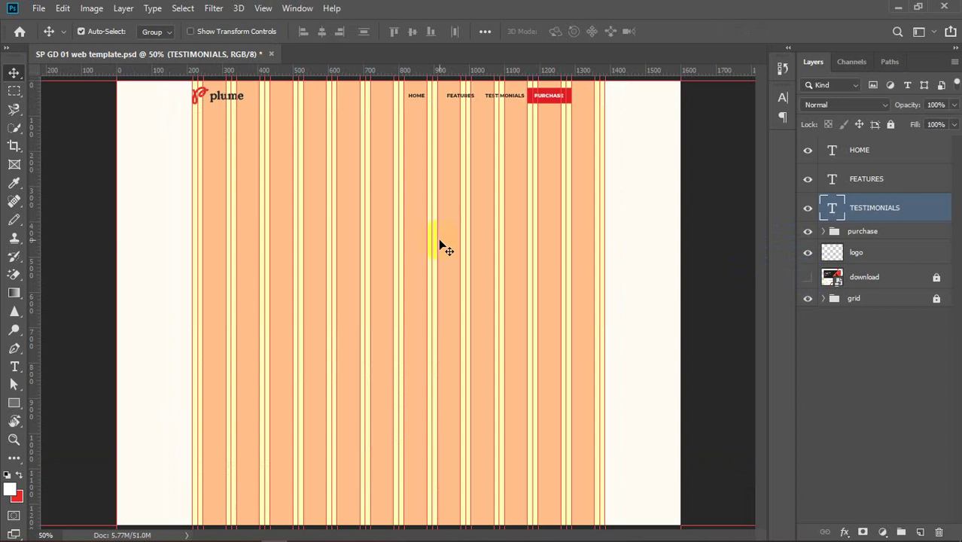
scroll(440, 242, "down", 2)
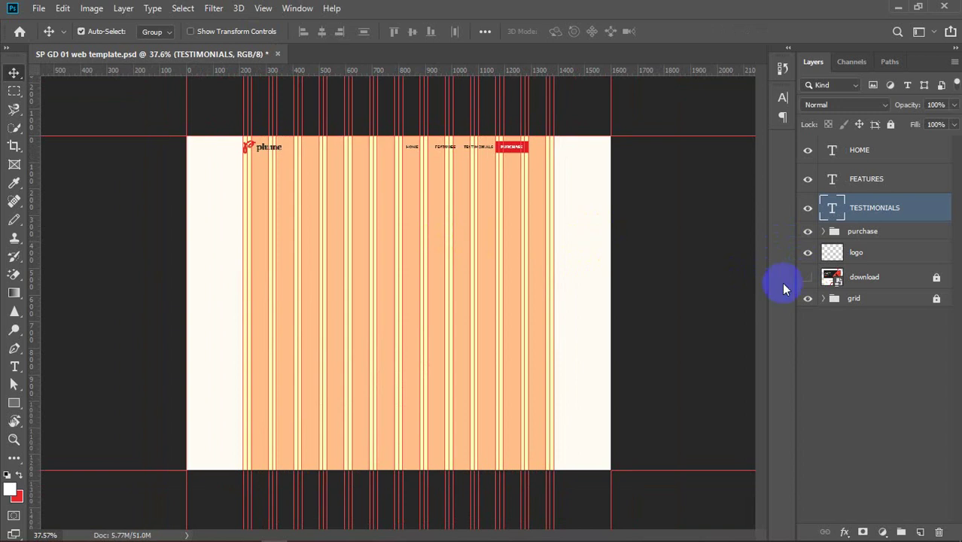
left_click(807, 278)
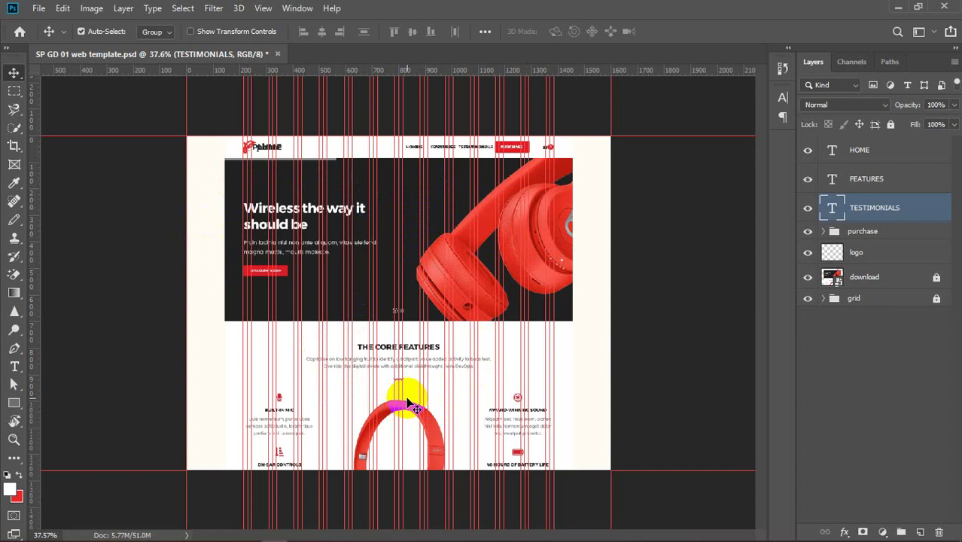
- Toggle the headphone mockup layer off and on, then zoom in on the header's cart icon
left_click(807, 277)
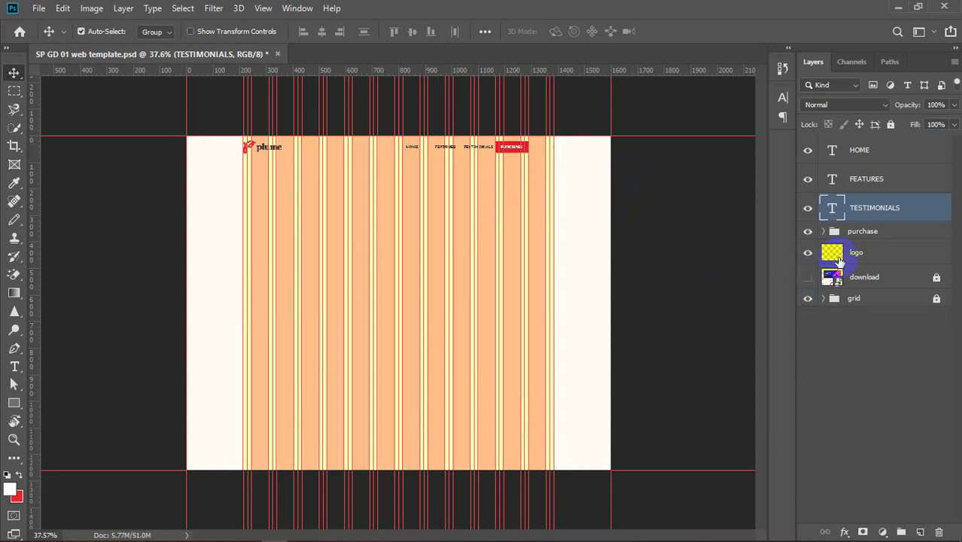
left_click(807, 277)
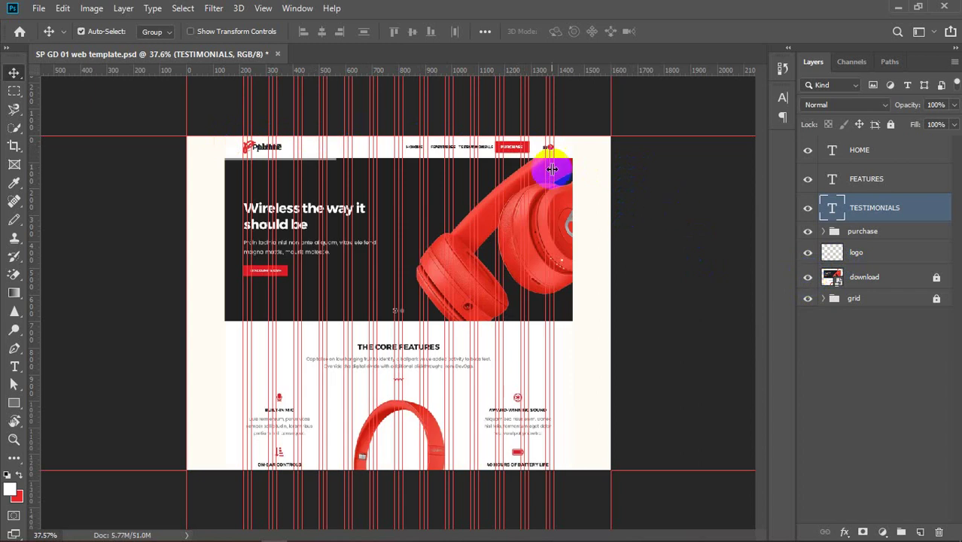
scroll(551, 169, "up", 4)
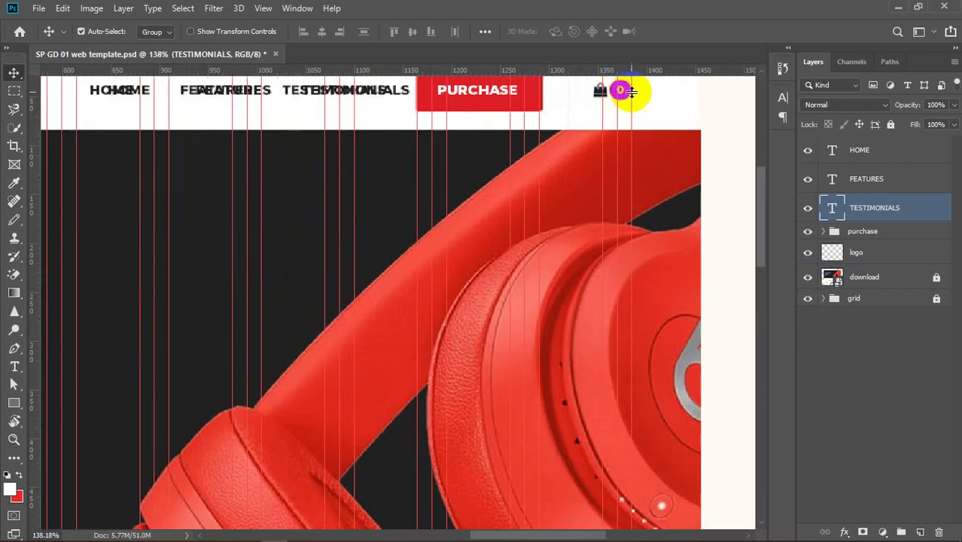
scroll(632, 91, "up", 3)
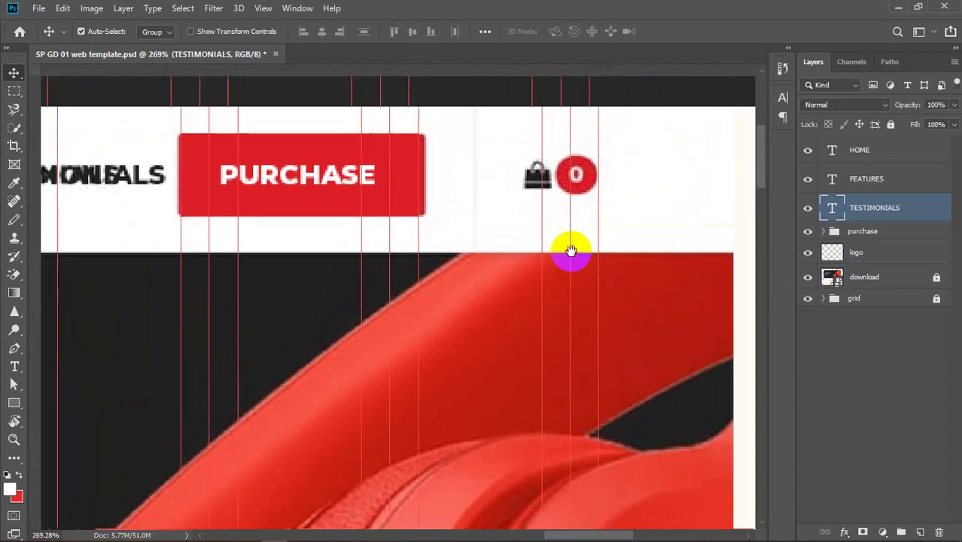
left_click_drag(571, 251, 536, 295)
key("ctrl+r")
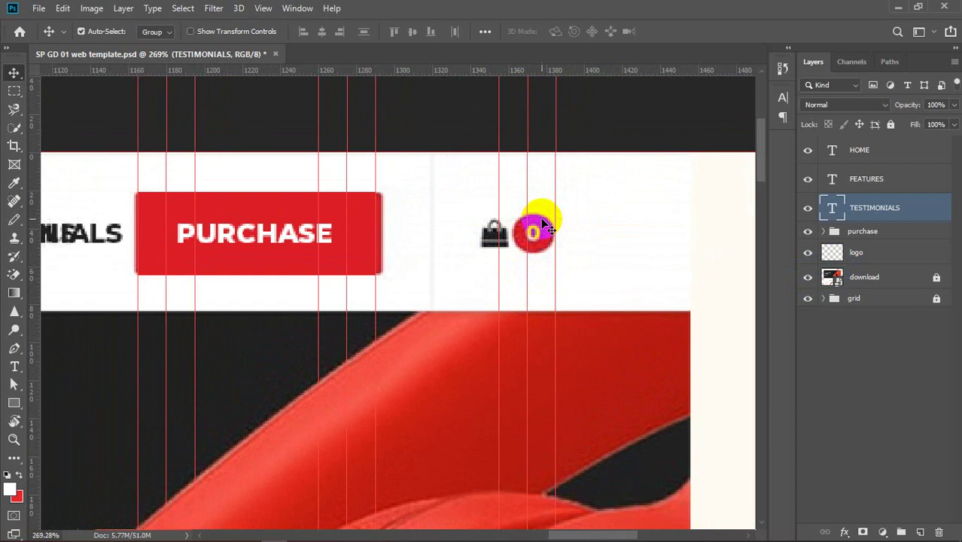
- Restore Photoshop to a smaller window and narrow it beside the Google Meet call
left_click(918, 7)
left_click(853, 176)
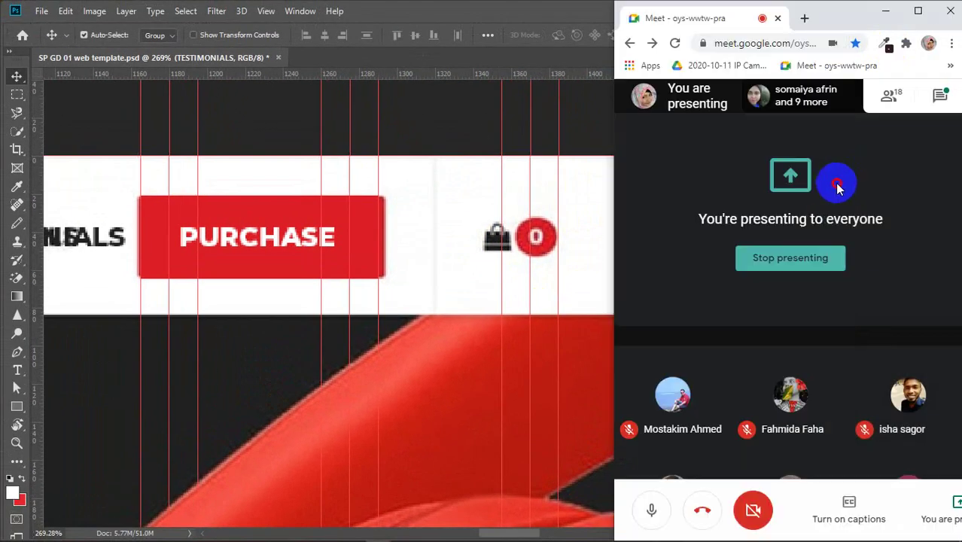
left_click(576, 117)
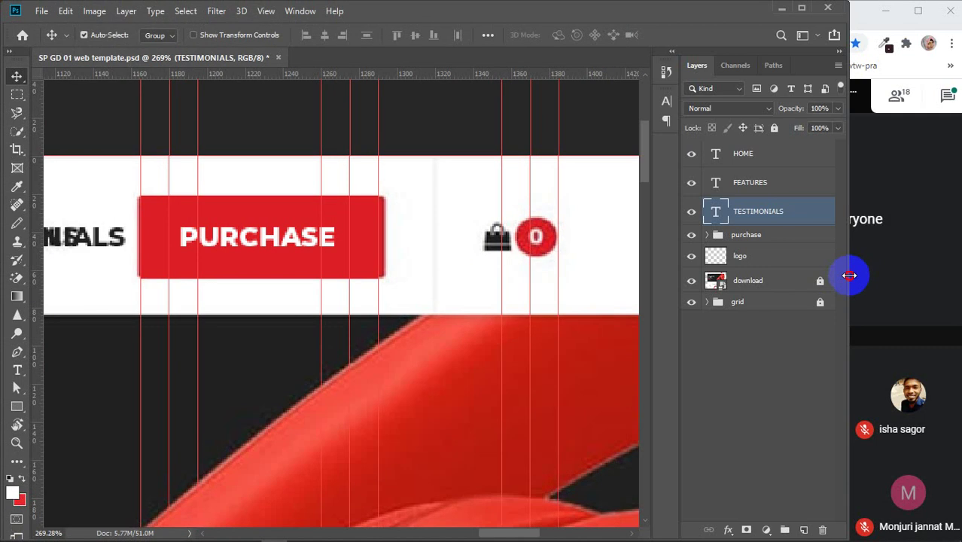
left_click_drag(848, 276, 814, 281)
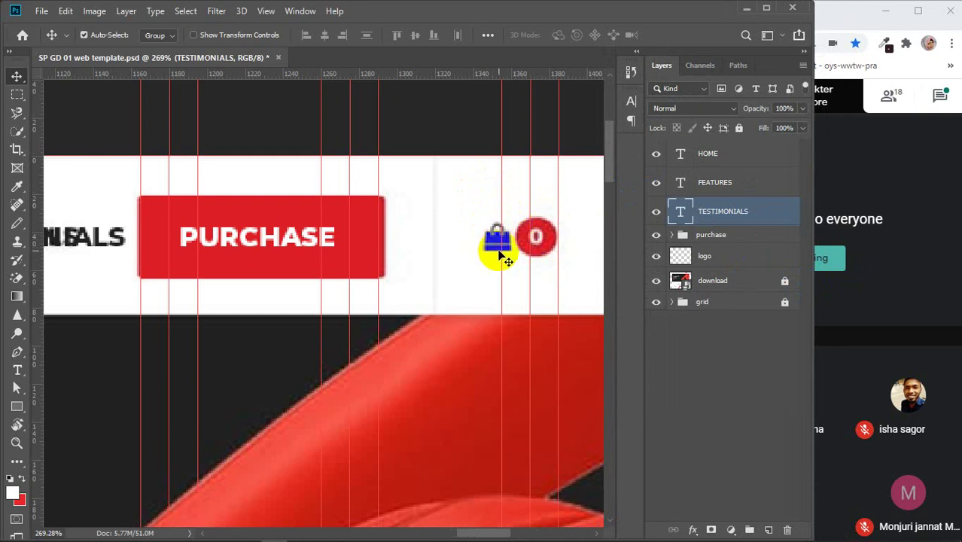
left_click(679, 217)
left_click(656, 182)
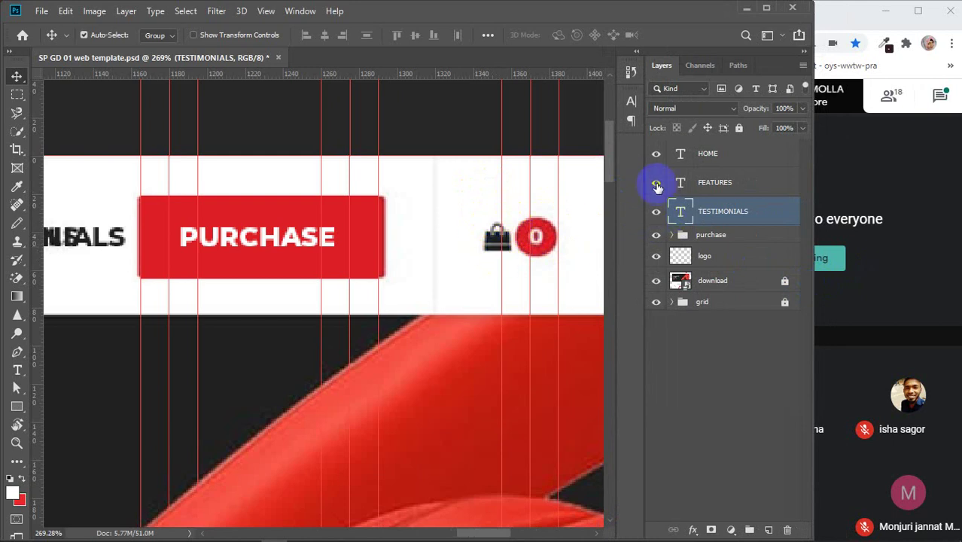
left_click(657, 159)
left_click(656, 184)
scroll(342, 325, "down", 5)
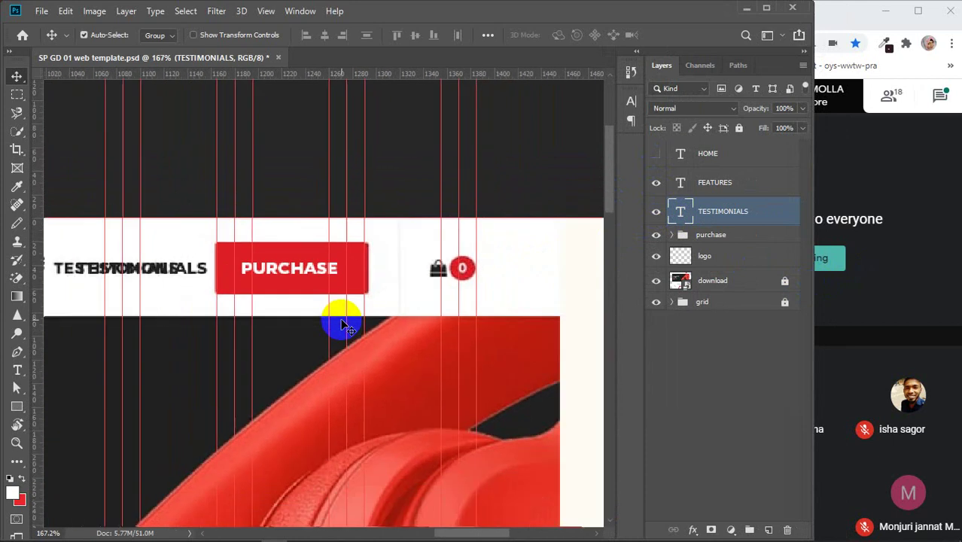
scroll(342, 326, "down", 2)
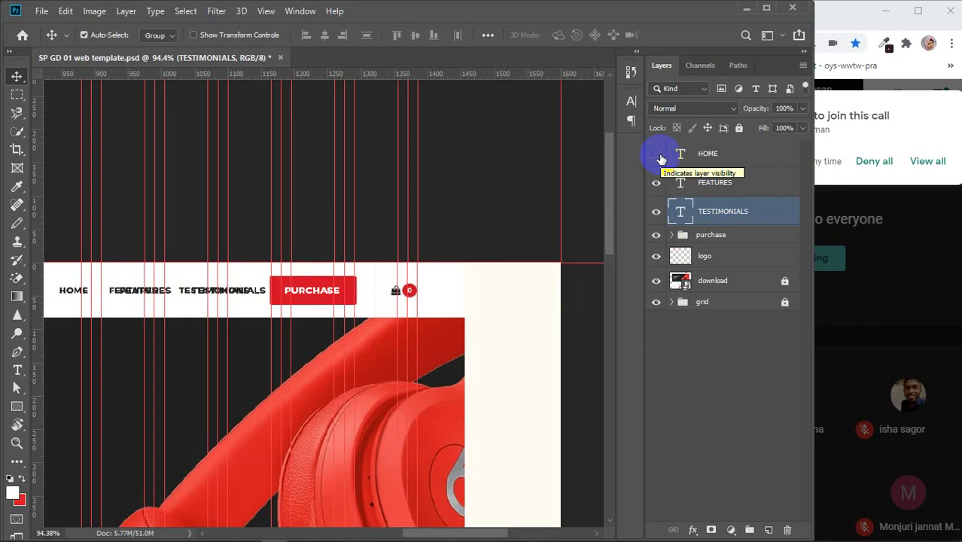
left_click(659, 156)
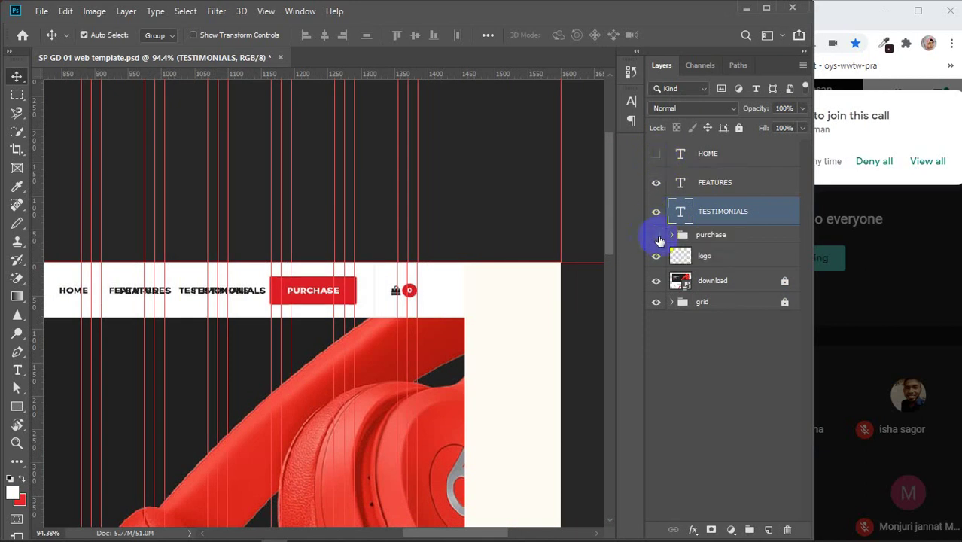
left_click(657, 237)
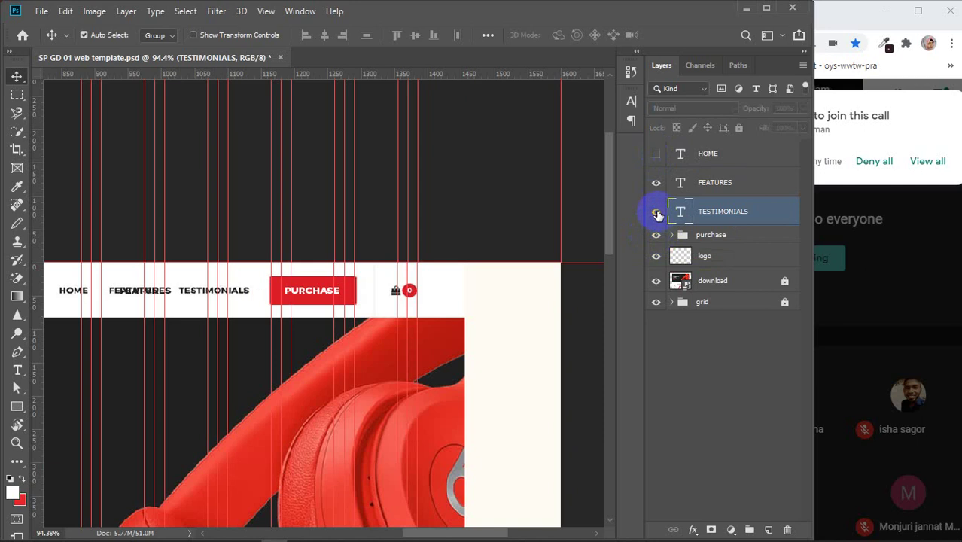
left_click(656, 213)
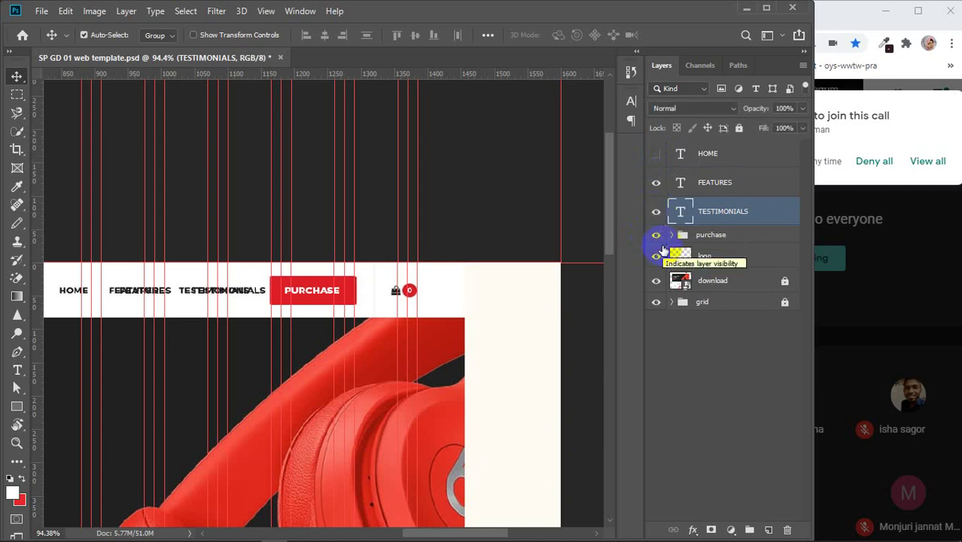
left_click(656, 235)
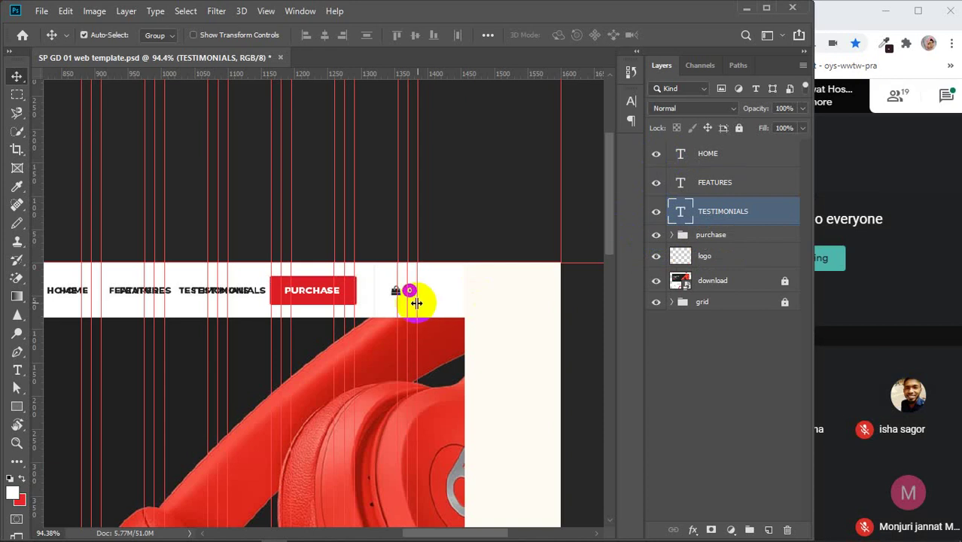
scroll(412, 295, "up", 3)
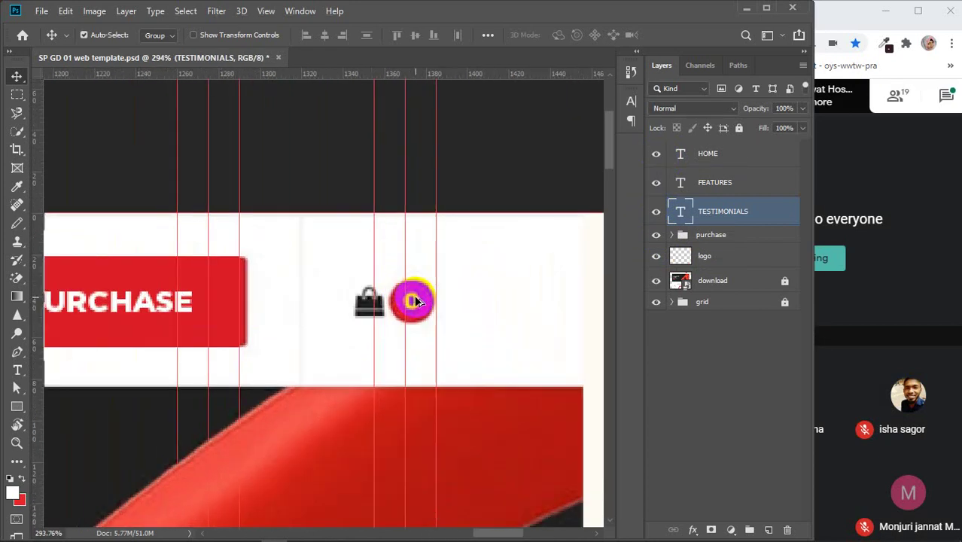
scroll(407, 301, "up", 2)
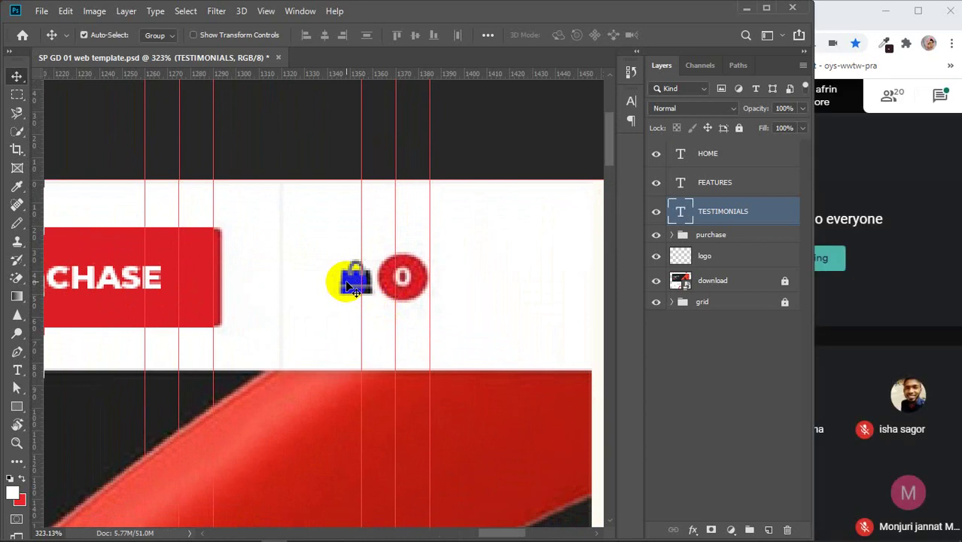
- Open a new Chrome tab and pull it out into its own widened window in front of Meet
mouse_move(379, 532)
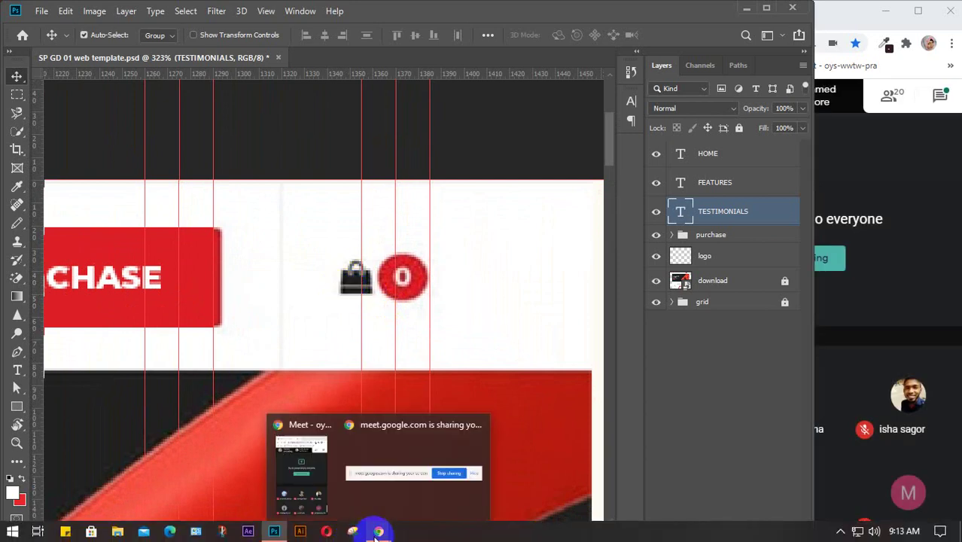
left_click(881, 251)
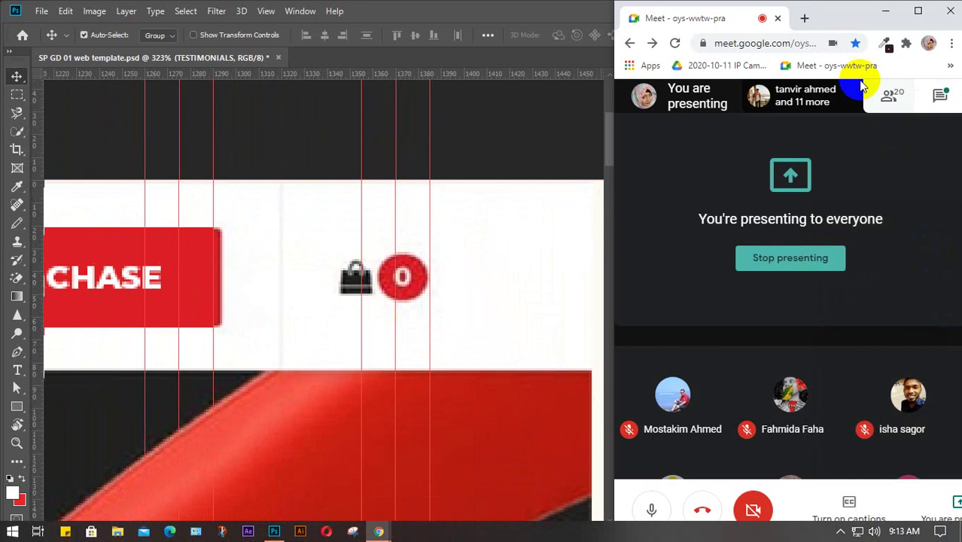
left_click(807, 18)
left_click_drag(753, 18, 41, 25)
left_click_drag(348, 191, 856, 197)
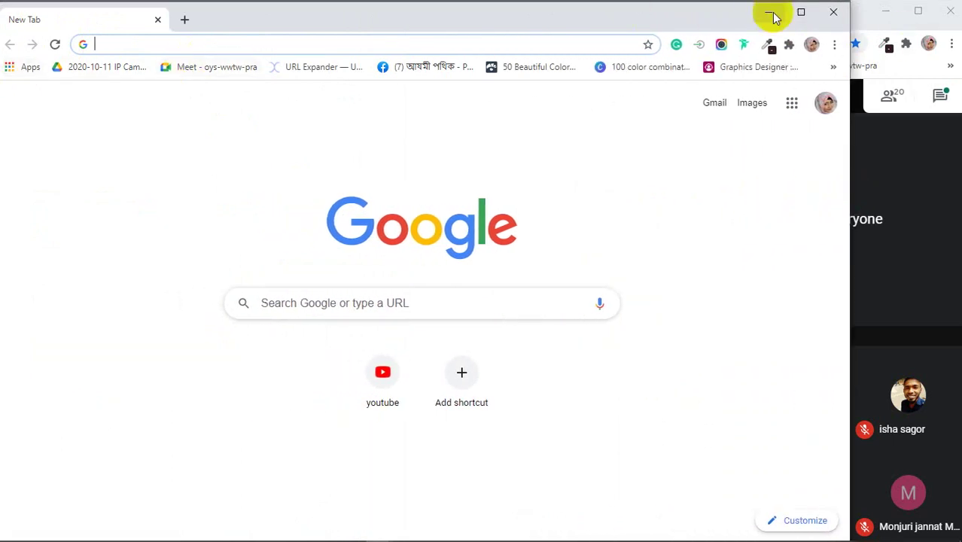
left_click(767, 12)
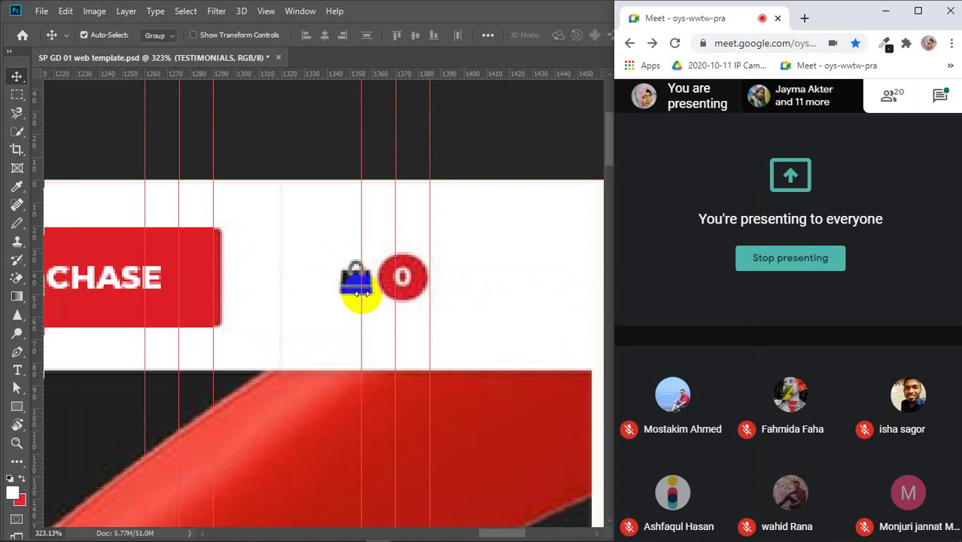
mouse_move(338, 530)
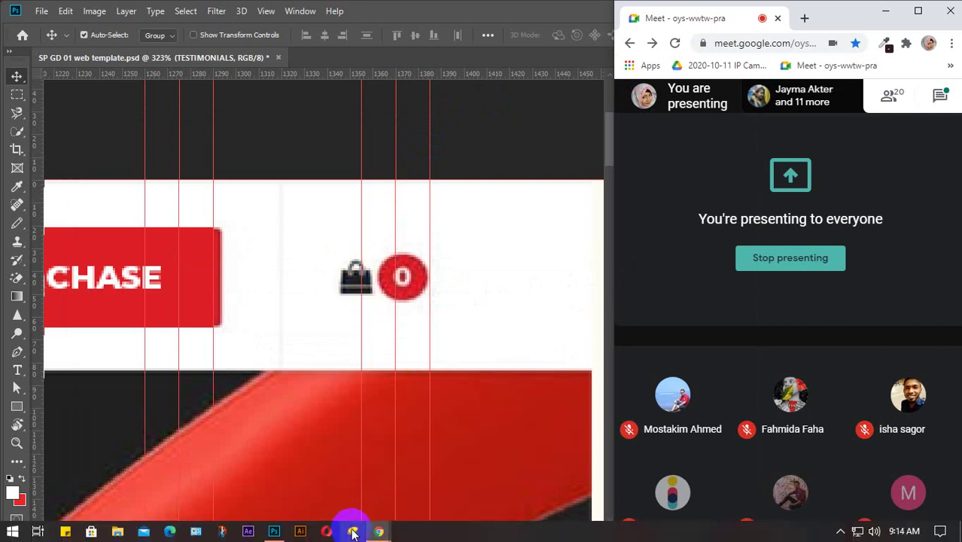
mouse_move(380, 527)
left_click(451, 478)
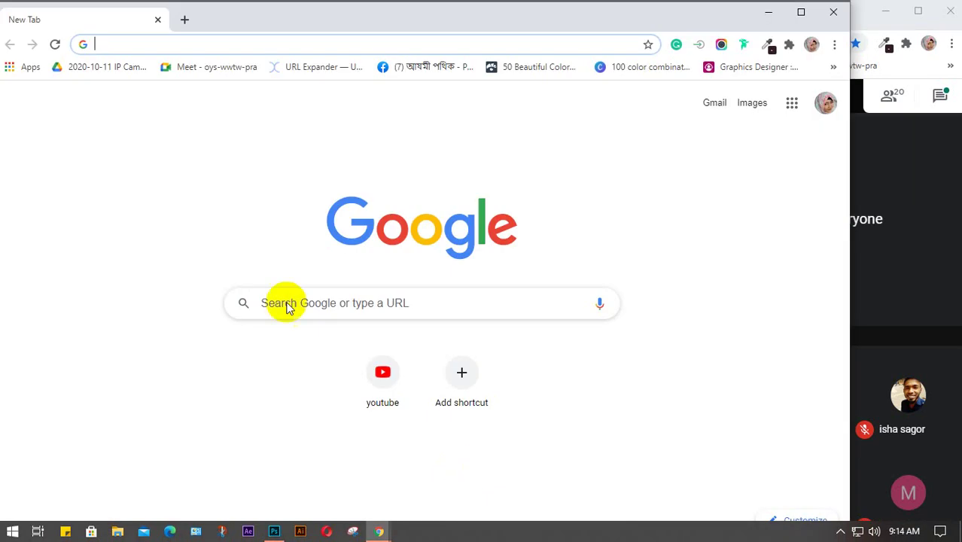
- Type 'bag' in the address bar, then check the meeting chat messages
left_click(113, 48)
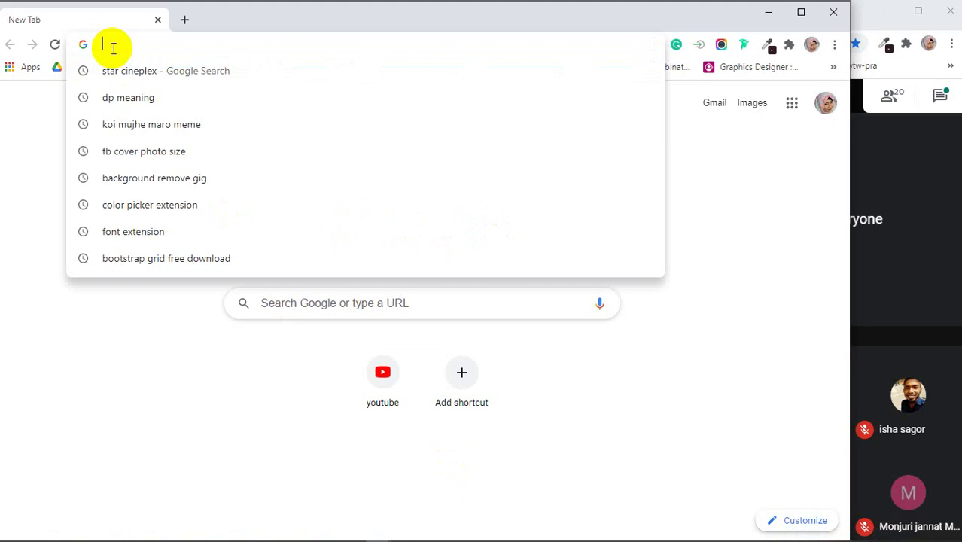
type("bag")
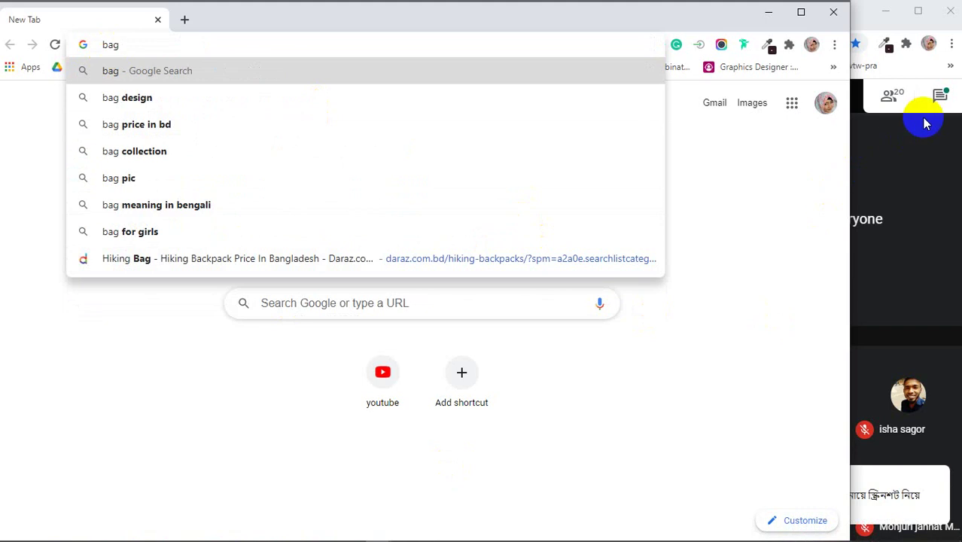
left_click(943, 101)
left_click(946, 103)
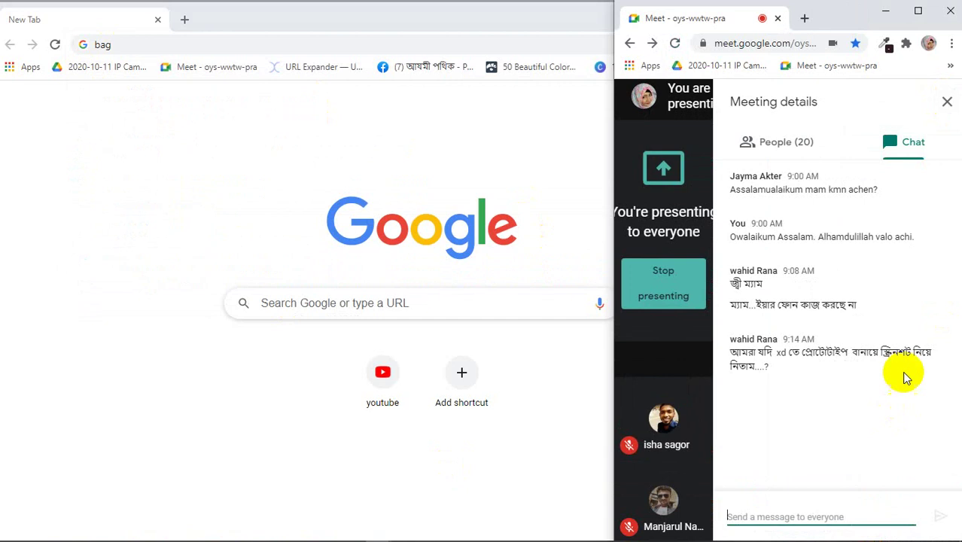
left_click(946, 103)
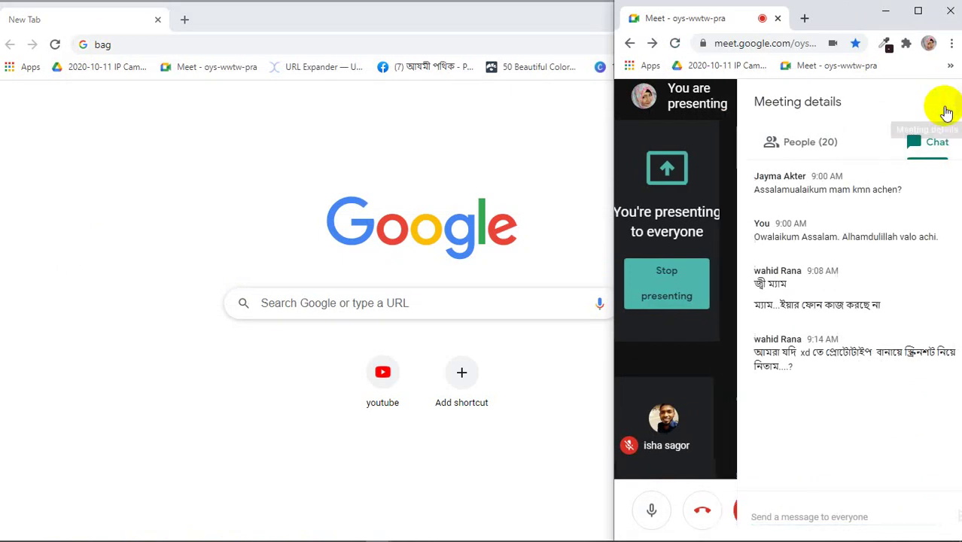
- Replace the query with 'shopping cart' and run the Google search
left_click(143, 46)
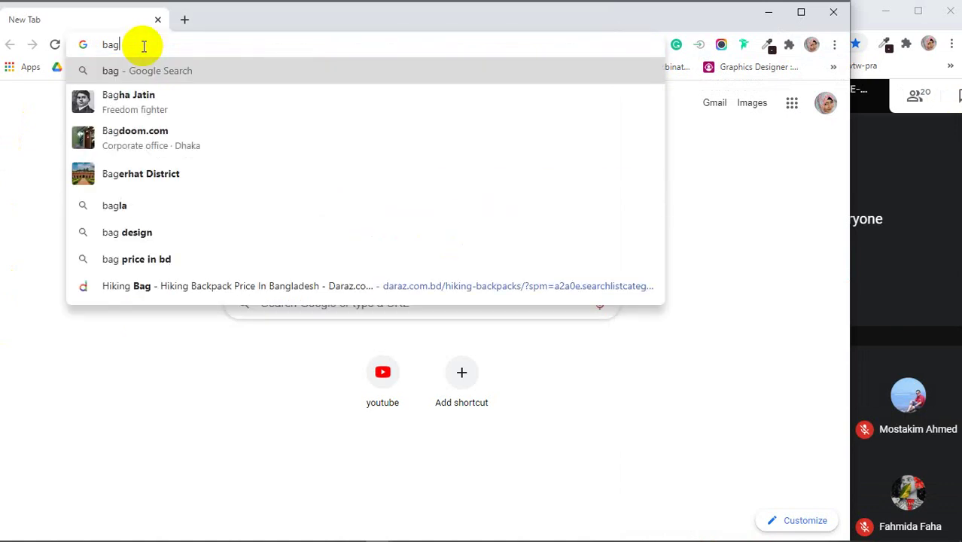
key("BackSpace")
key("BackSpace")
key("BackSpace")
type("sh")
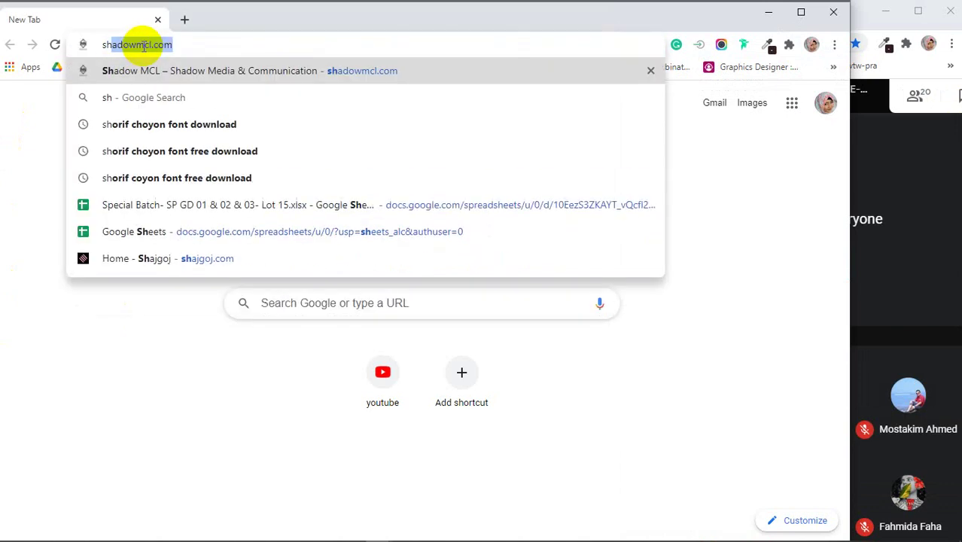
type("oppi")
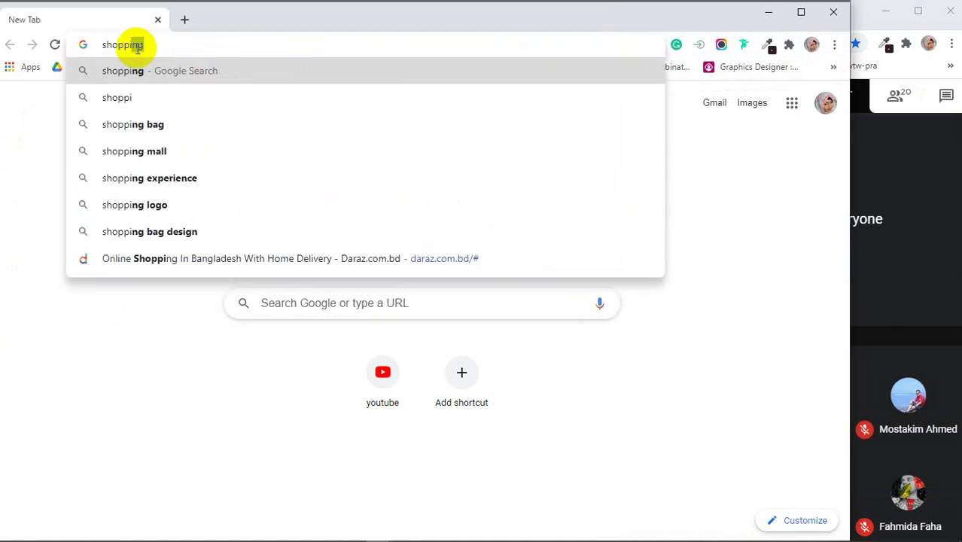
type("n")
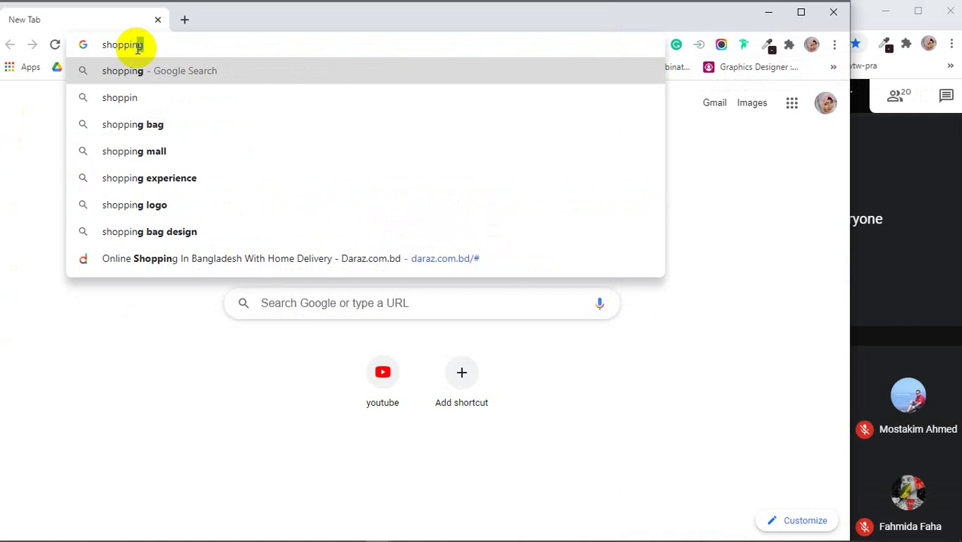
type("g")
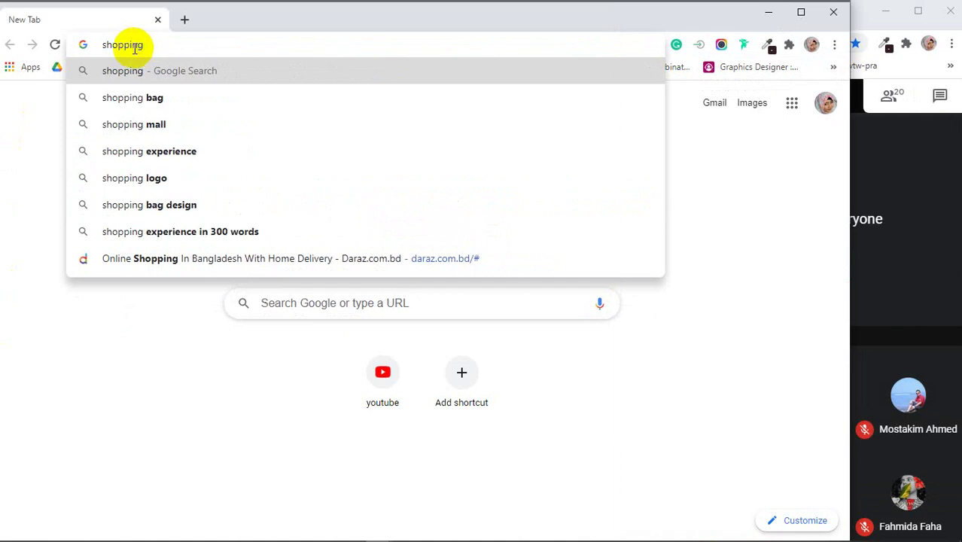
type(" cart")
key("Return")
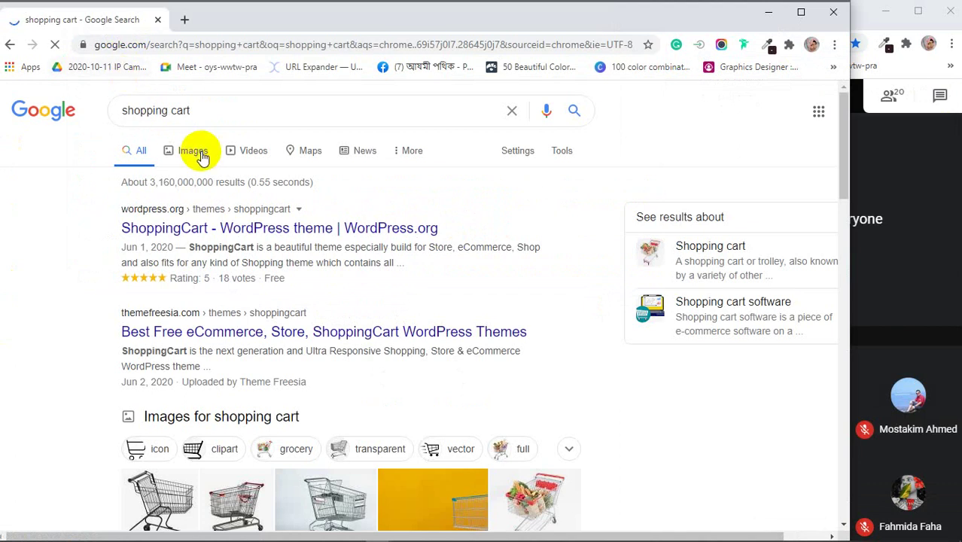
- Switch to image results and search for 'shopping cart icon'
left_click(195, 151)
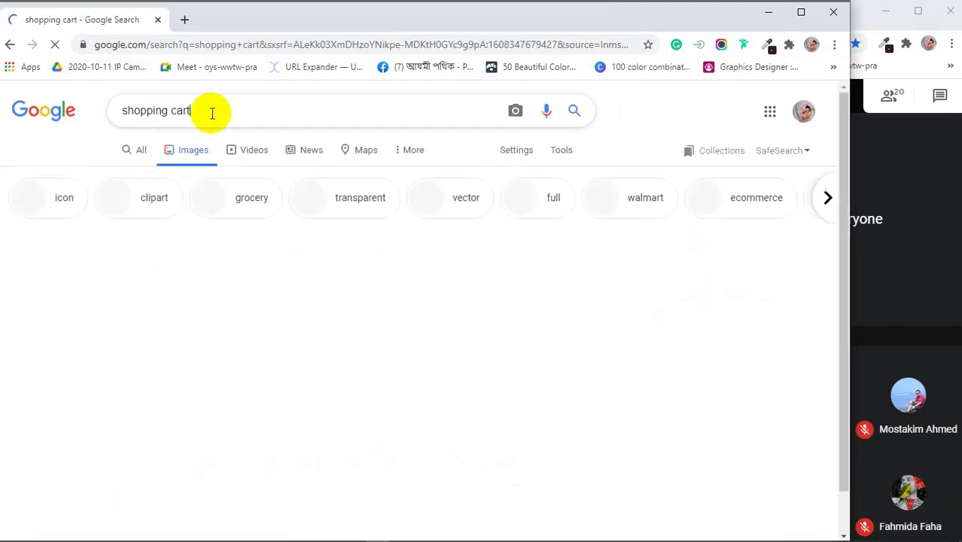
type("ic")
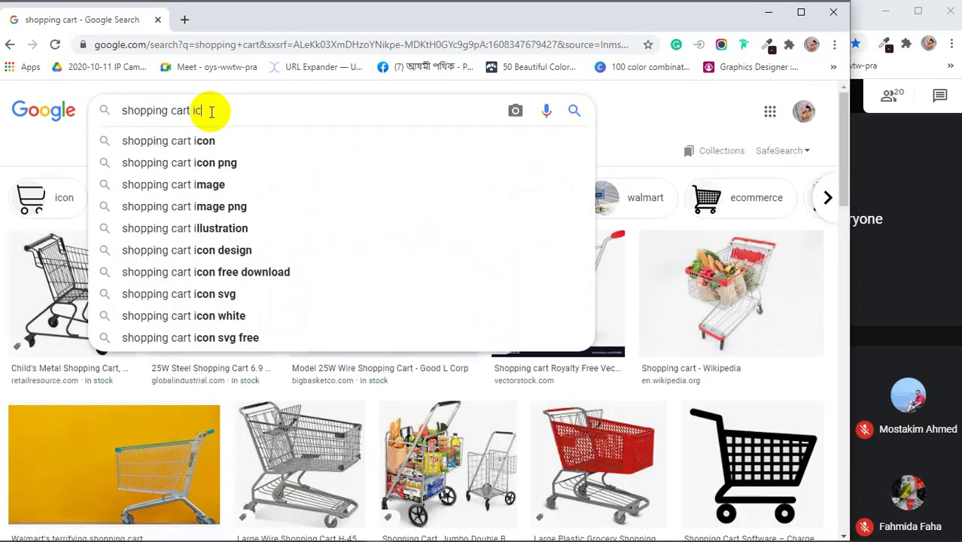
type("on")
key("Return")
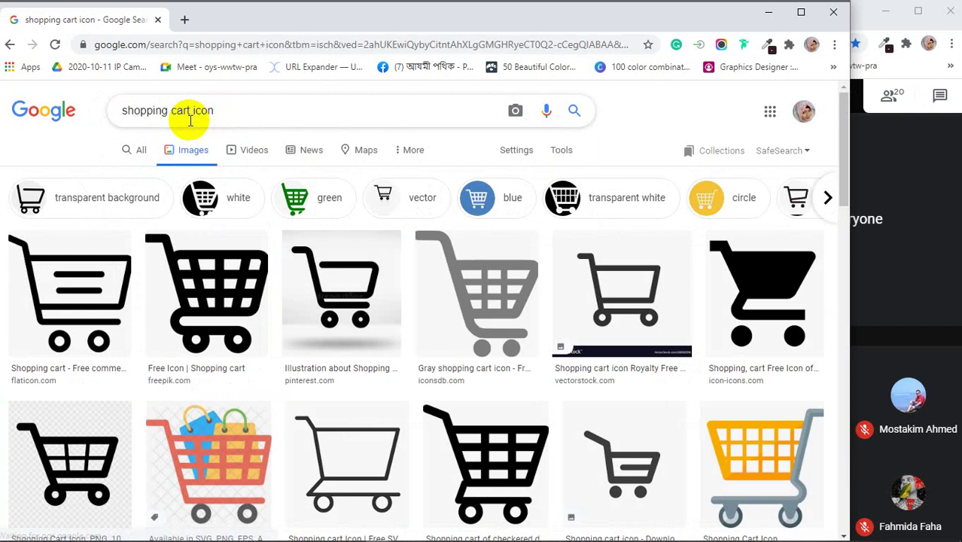
- Close the image search window and pull a new tab into its own window
left_click(158, 20)
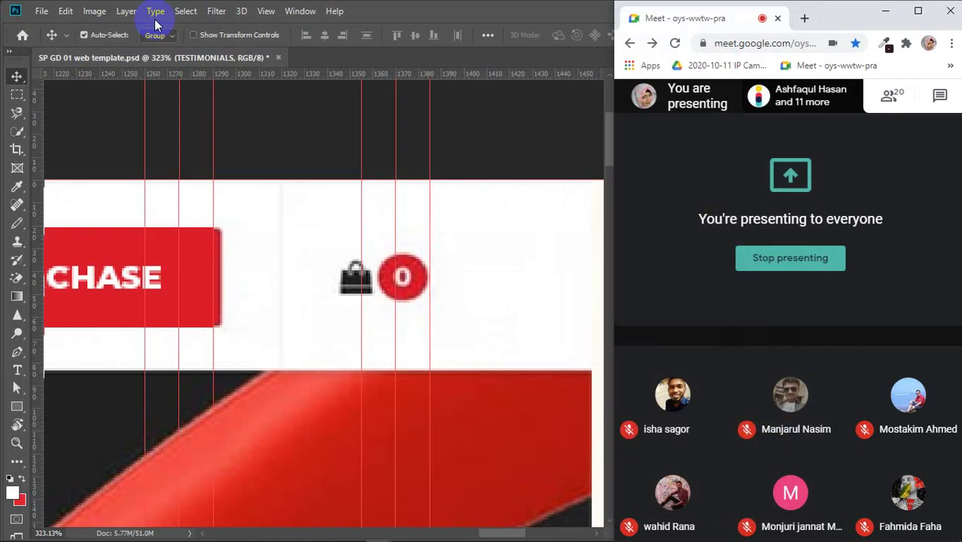
left_click(804, 18)
left_click_drag(770, 24, 45, 21)
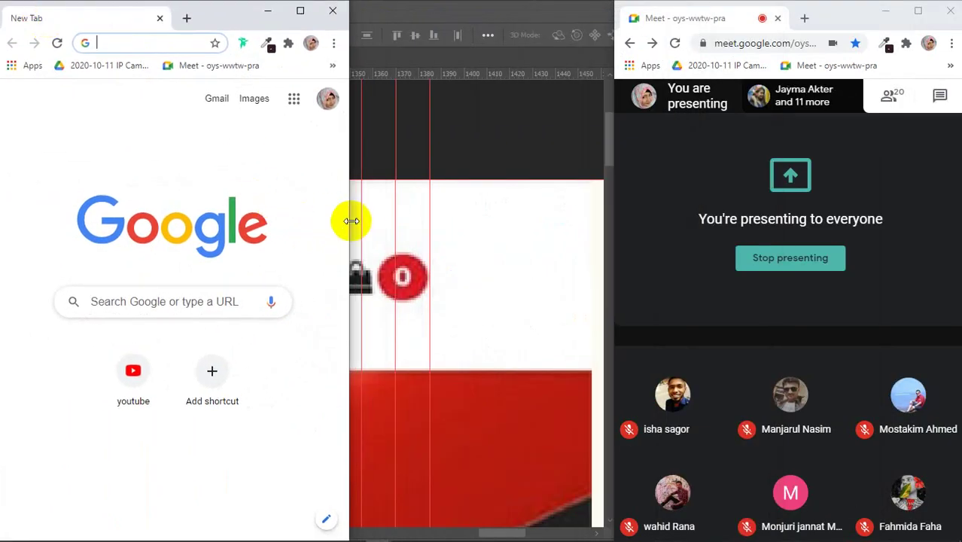
- Widen the new Chrome window and search Google for 'icofont', correcting the typo
left_click_drag(348, 222, 786, 239)
left_click(128, 46)
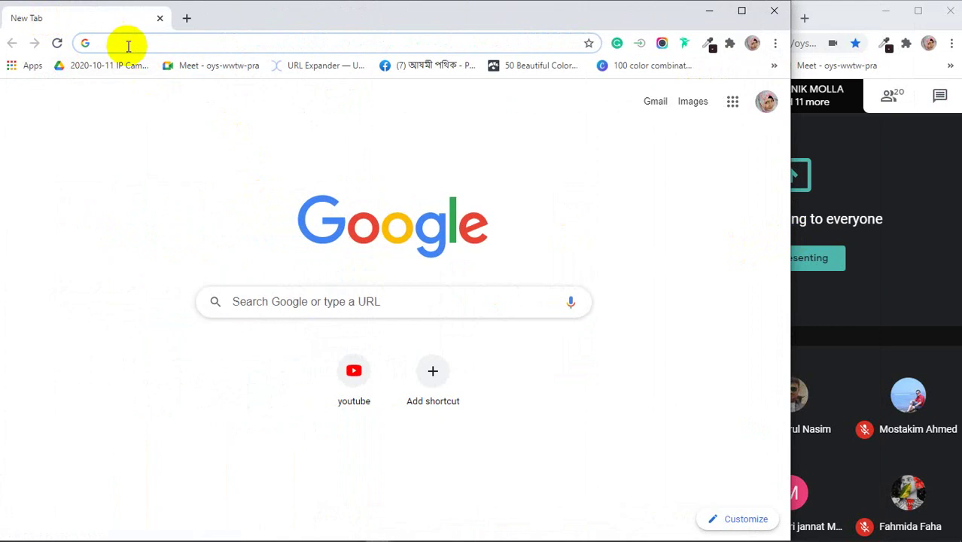
type("ic")
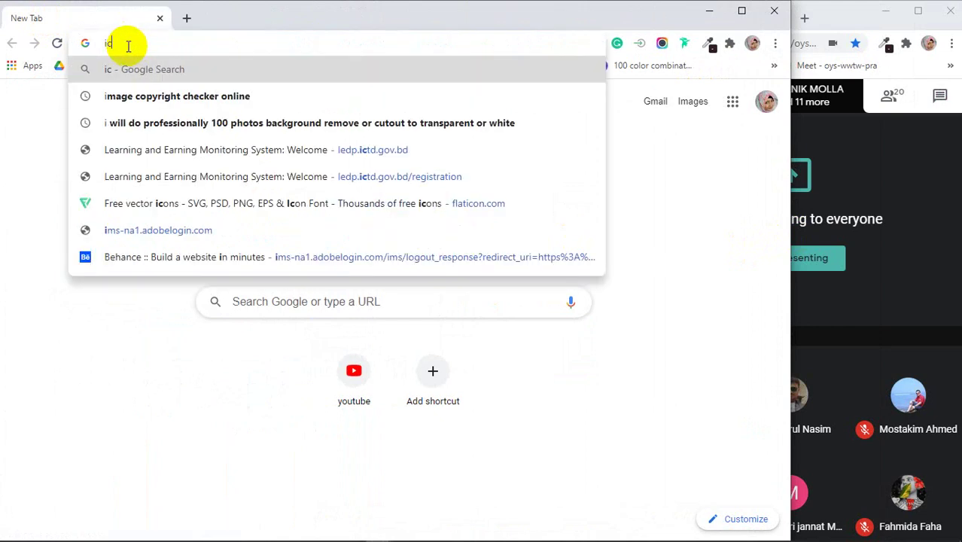
type("ofony")
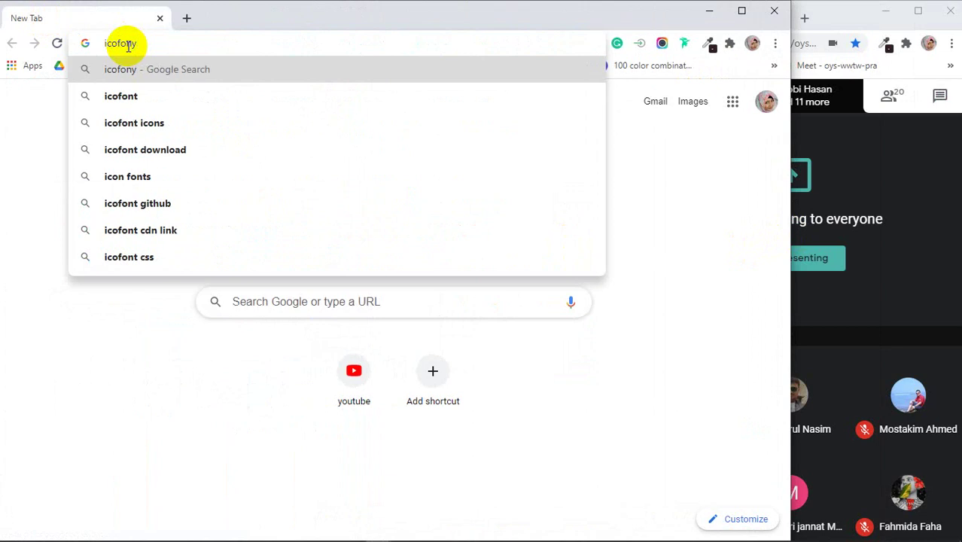
key("BackSpace")
type("t")
key("Return")
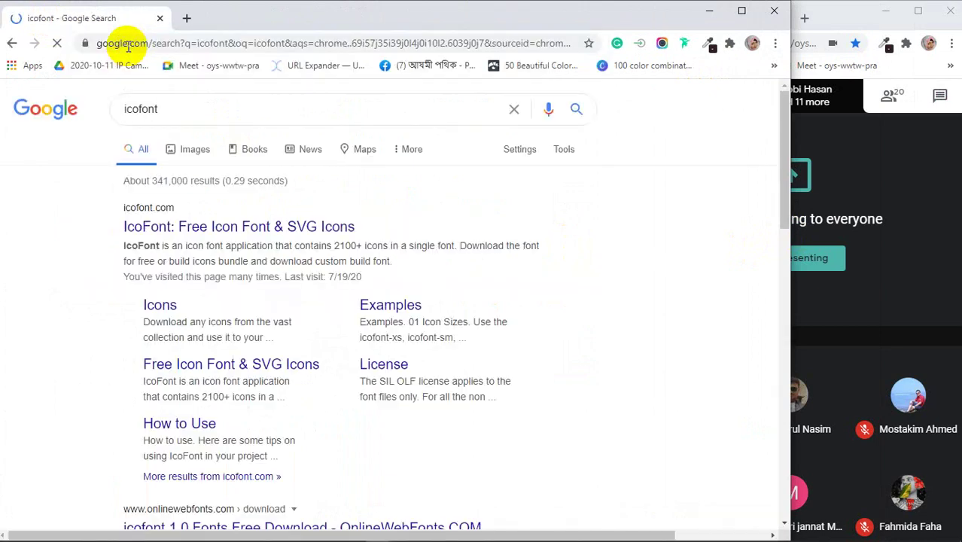
- Open the IcoFont site's View All Icons page and scroll through the icon categories
left_click(185, 228)
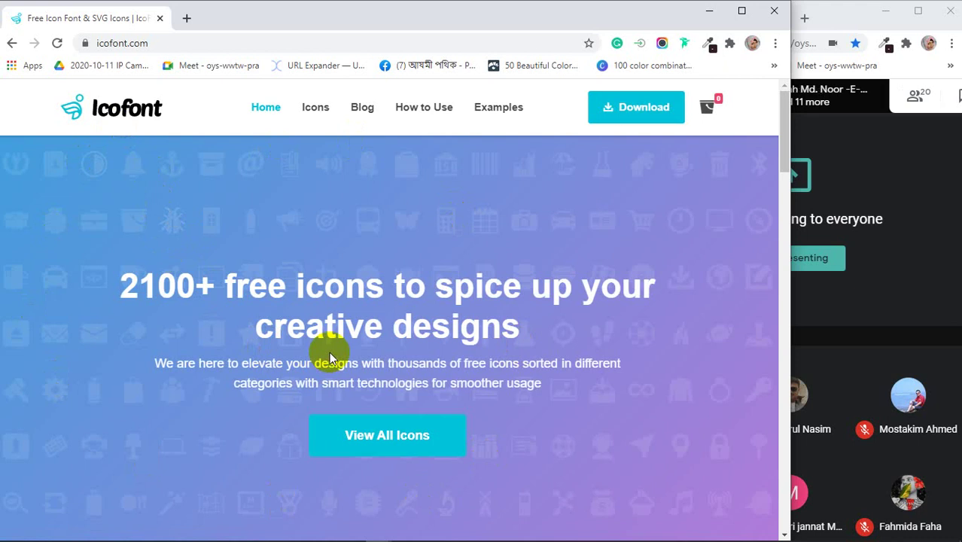
left_click(354, 442)
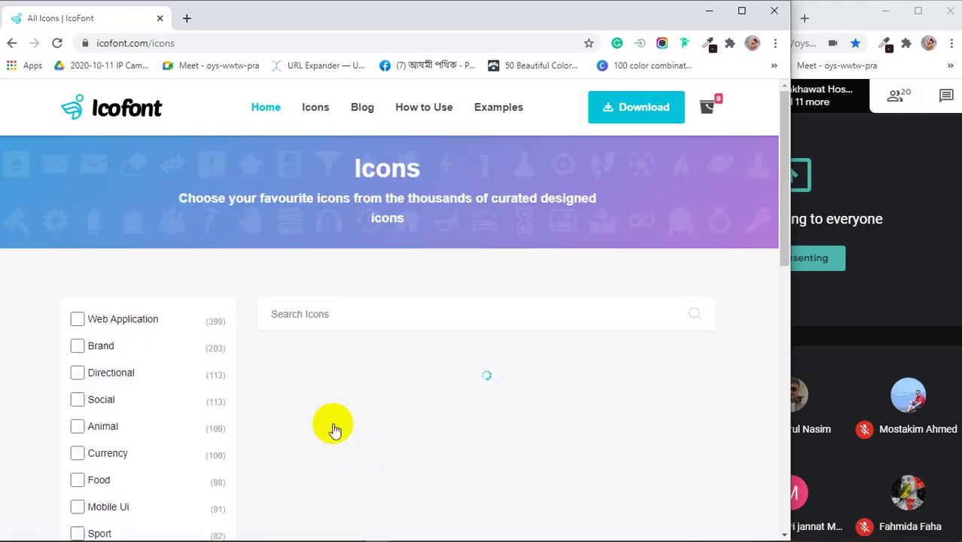
scroll(427, 423, "down", 3)
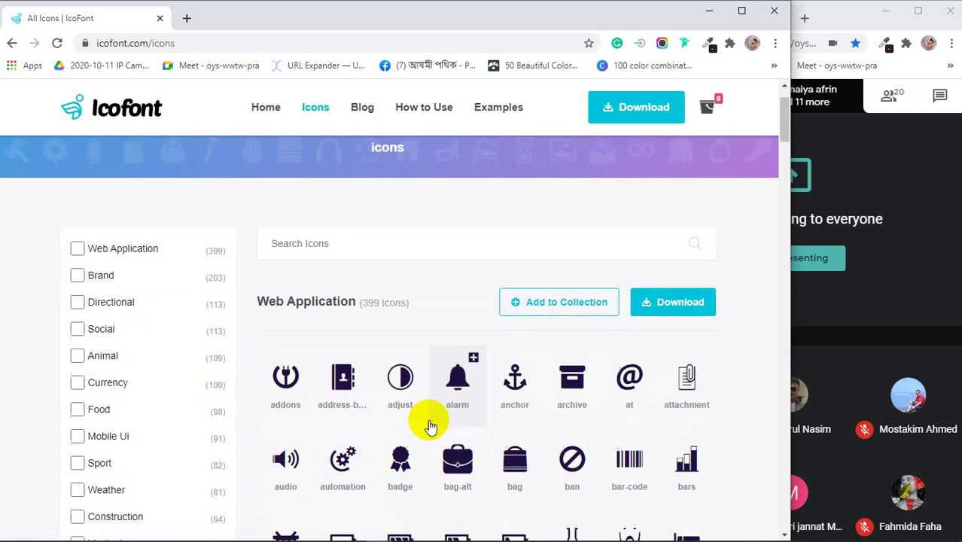
scroll(431, 426, "down", 7)
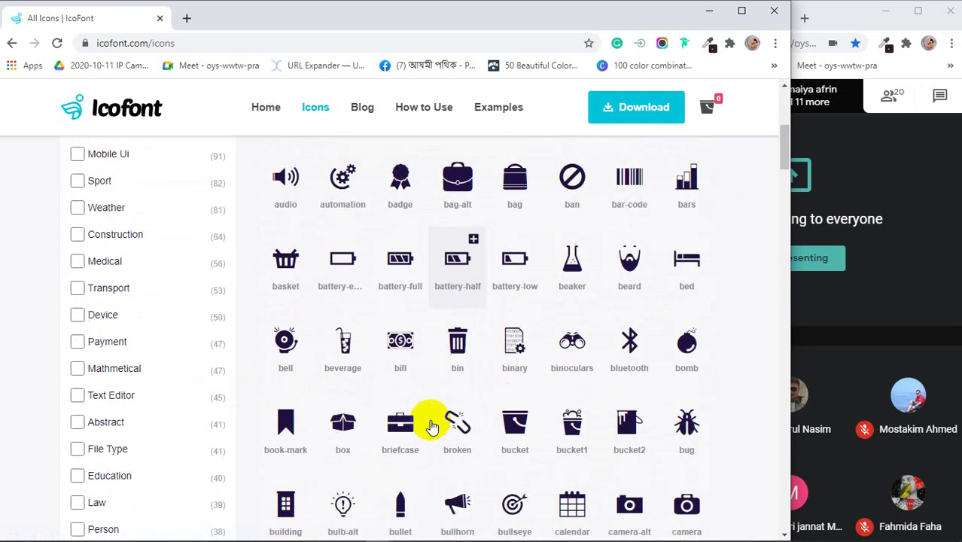
scroll(431, 426, "up", 6)
scroll(431, 426, "up", 4)
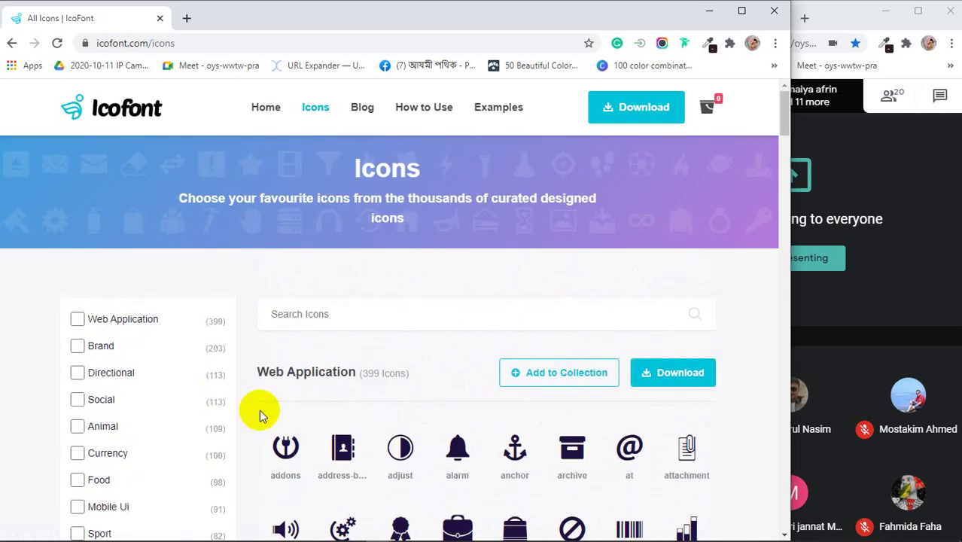
scroll(87, 360, "down", 1)
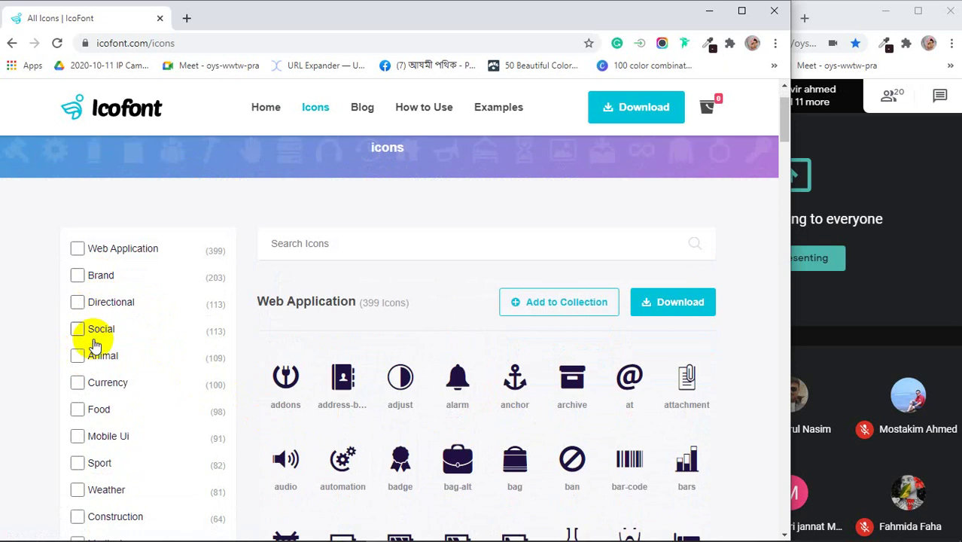
scroll(122, 385, "down", 4)
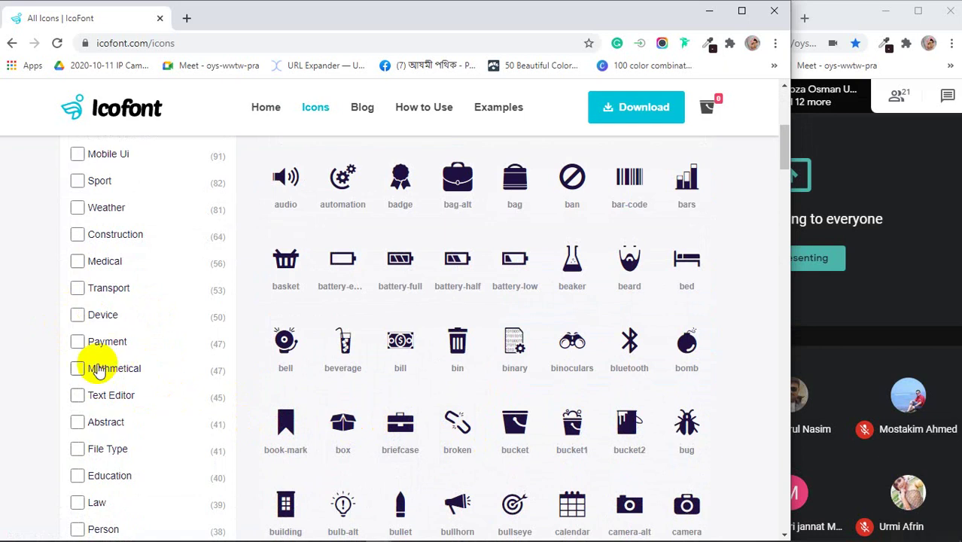
scroll(98, 370, "down", 2)
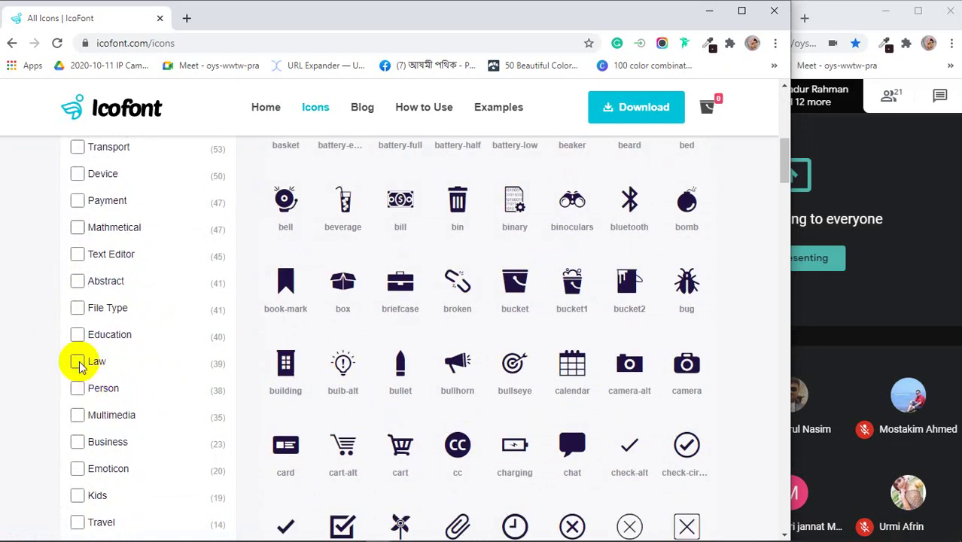
- Filter the IcoFont icons to the Law category and scroll through them
left_click(78, 362)
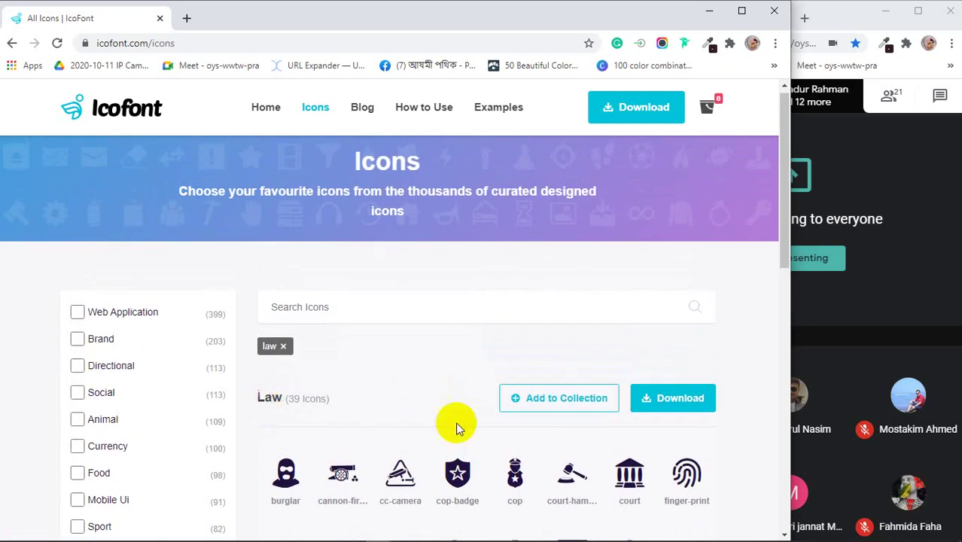
scroll(452, 426, "down", 1)
scroll(353, 410, "down", 2)
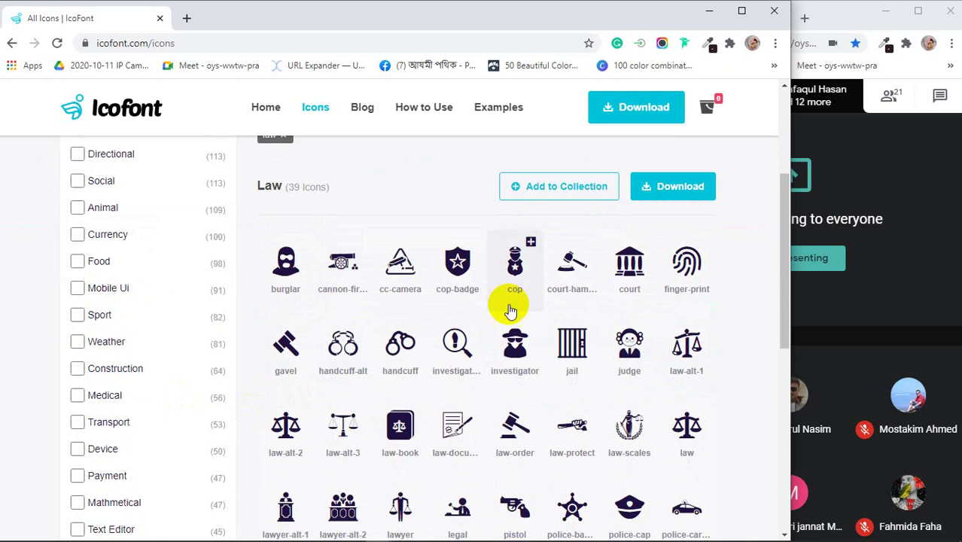
scroll(525, 417, "down", 4)
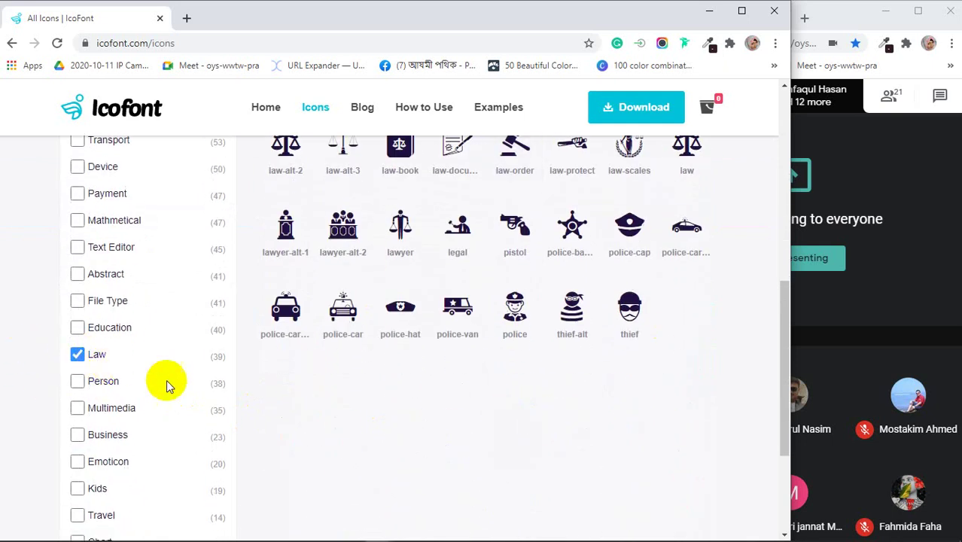
scroll(193, 397, "down", 8)
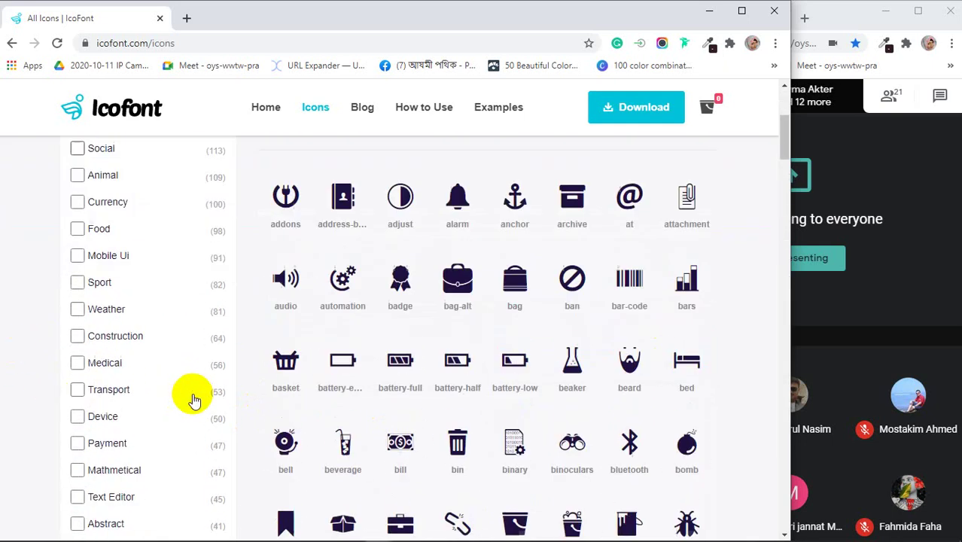
scroll(193, 399, "down", 3)
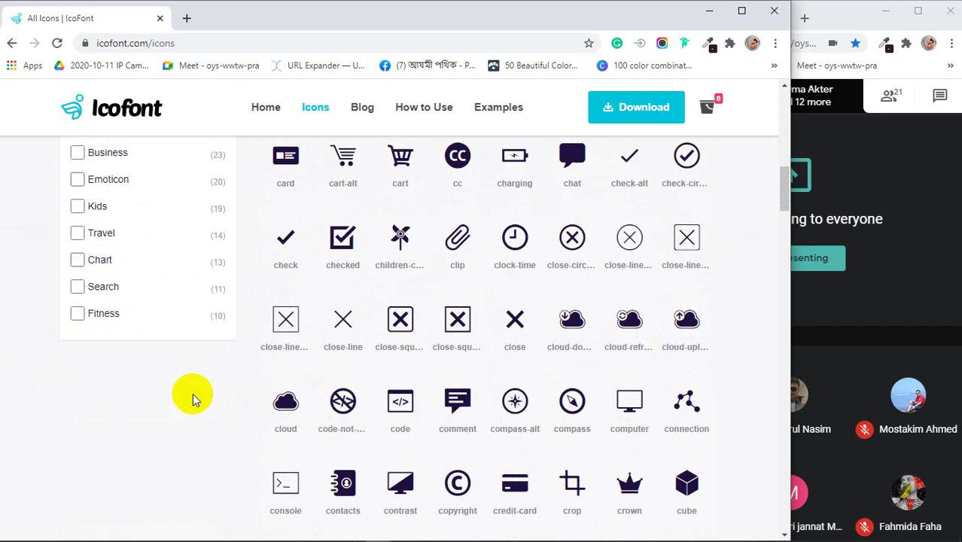
scroll(192, 393, "up", 1)
scroll(194, 396, "up", 1)
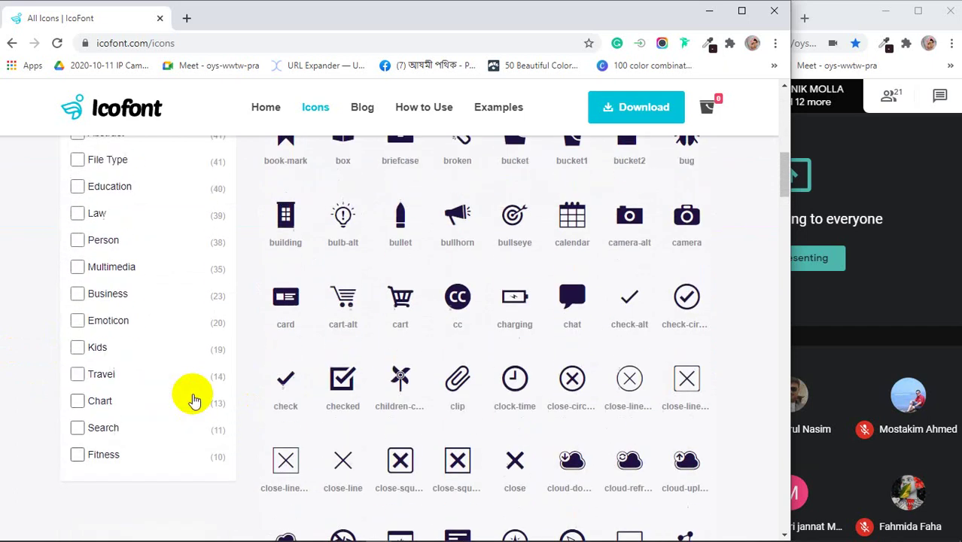
- Switch the filter to Emoticon icons and browse them
left_click(78, 324)
scroll(342, 380, "down", 2)
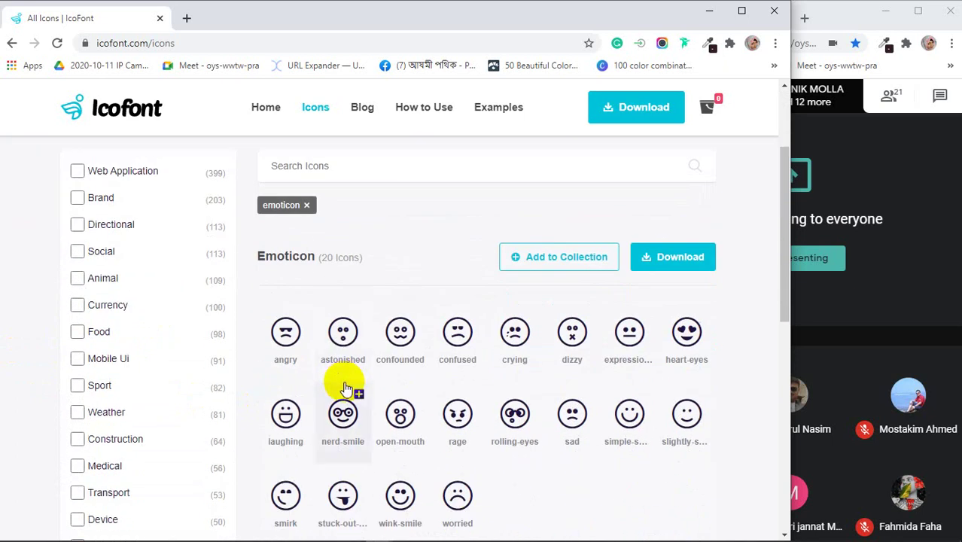
scroll(346, 388, "down", 2)
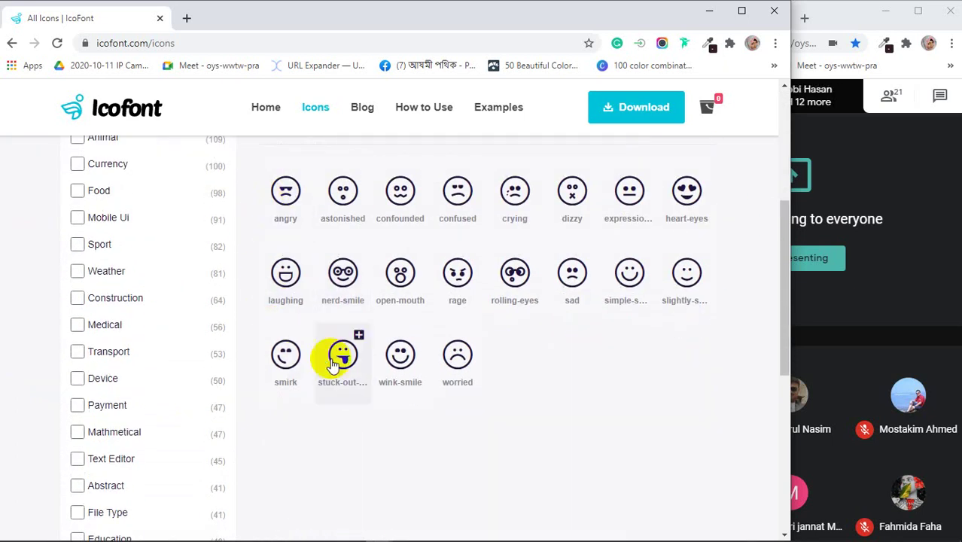
scroll(155, 393, "down", 4)
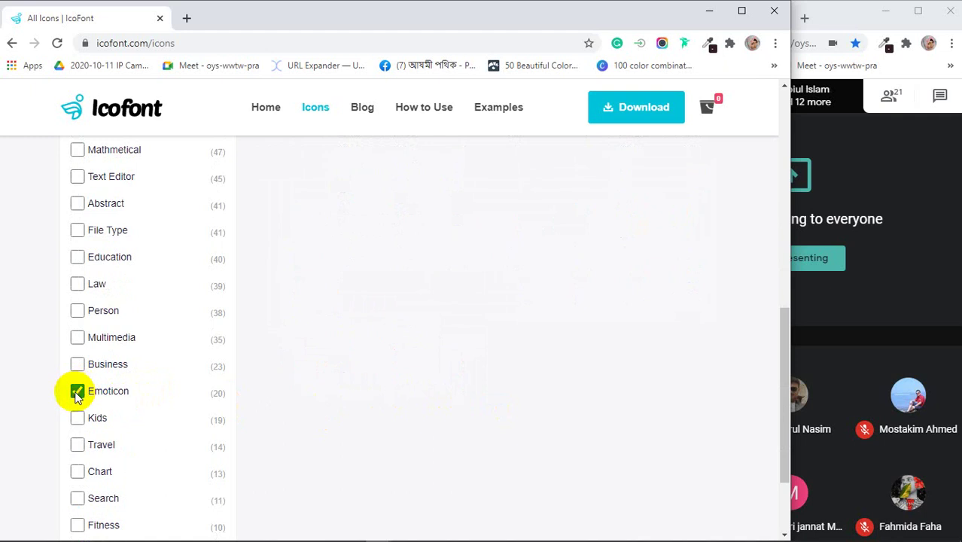
scroll(136, 377, "up", 5)
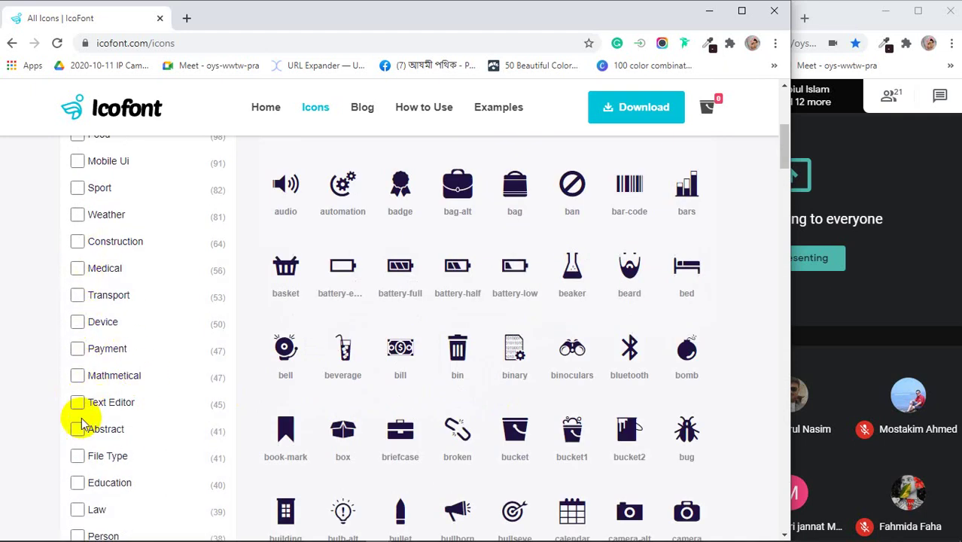
- Filter to the 50 Device icons and open a new blank tab
left_click(77, 322)
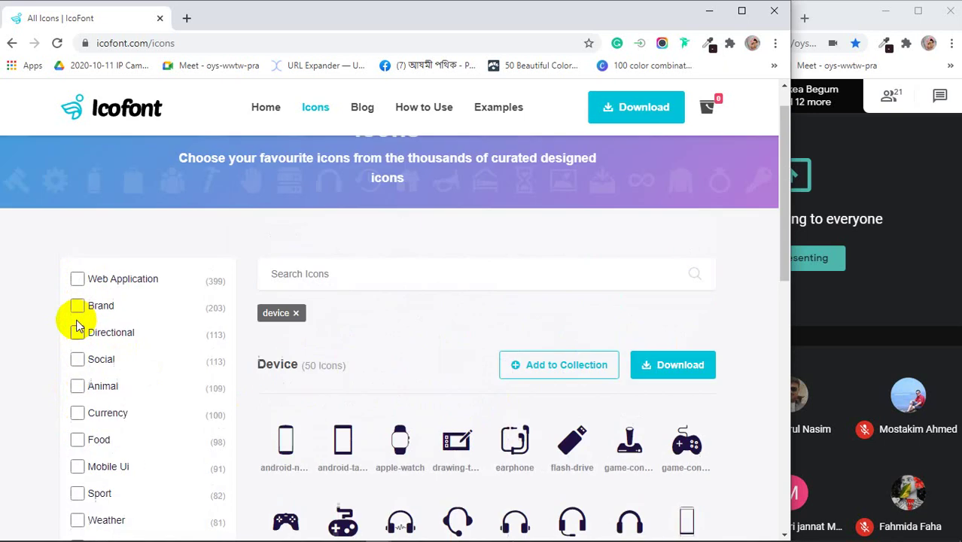
scroll(562, 489, "down", 6)
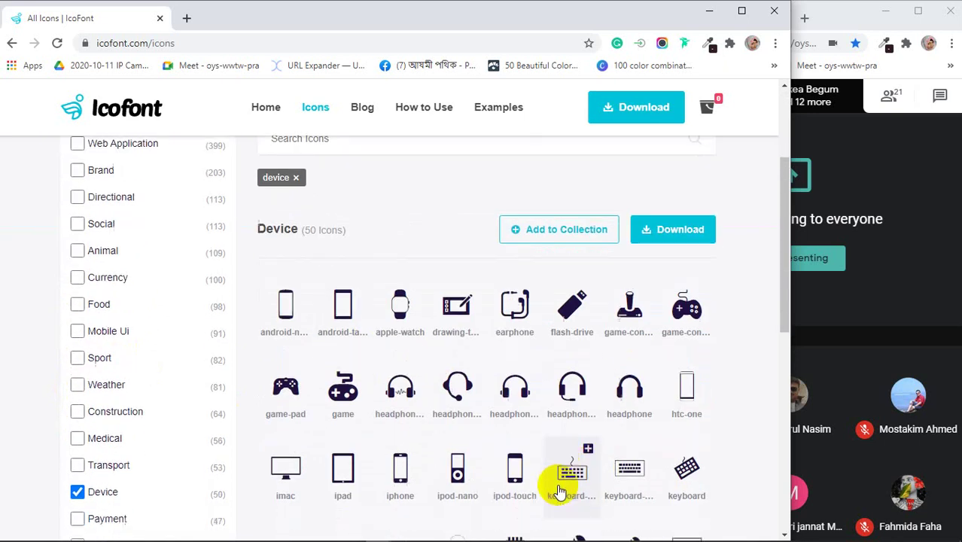
scroll(445, 453, "up", 8)
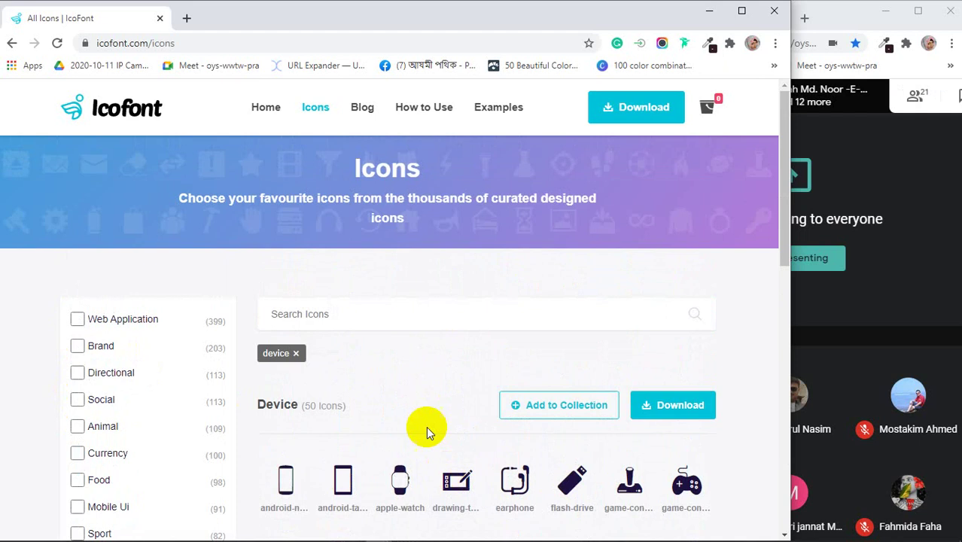
scroll(384, 370, "down", 2)
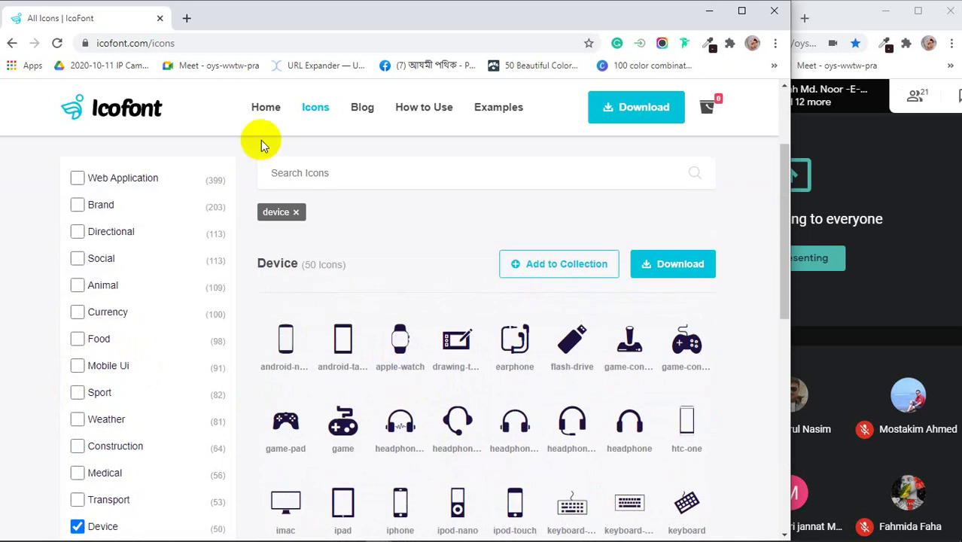
left_click(187, 18)
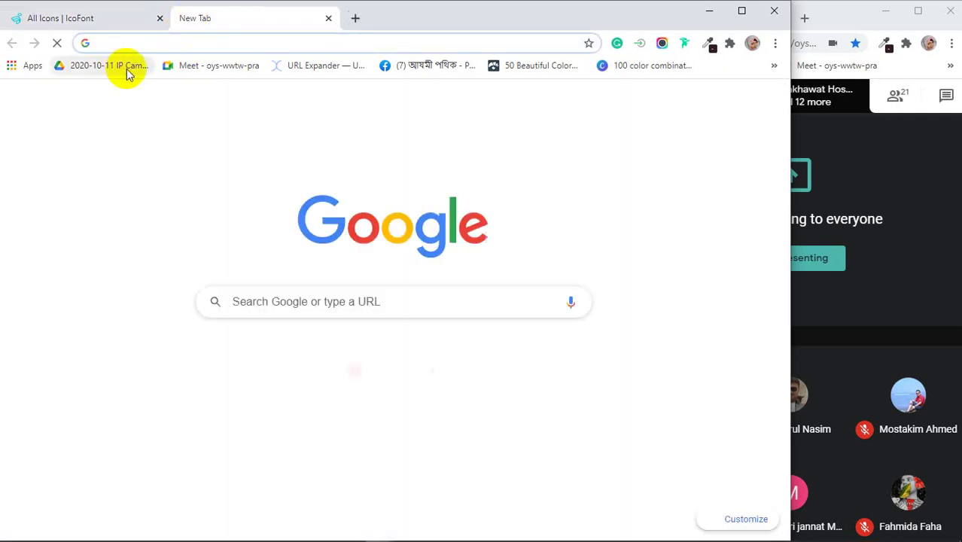
- Search Google for 'icofont free download for photoshop'
type("ic")
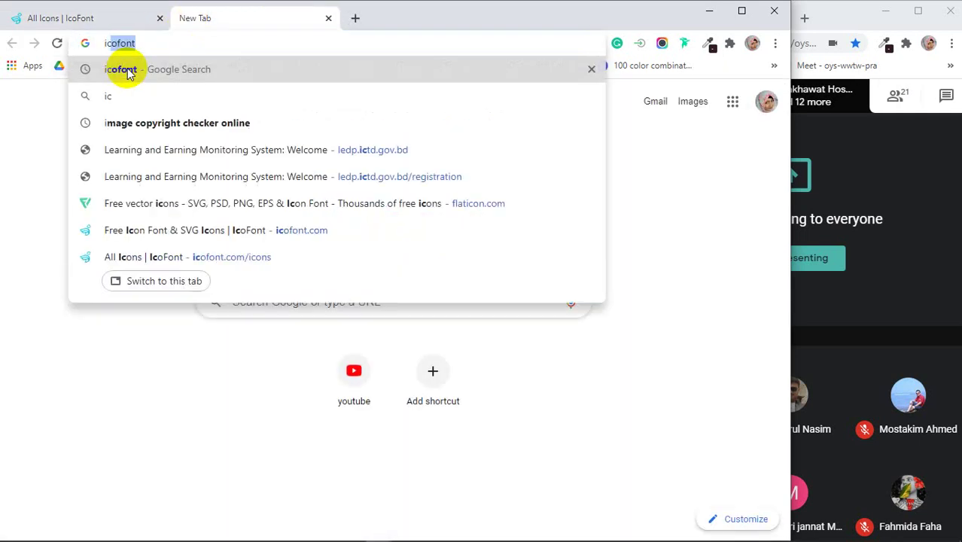
type("ofo")
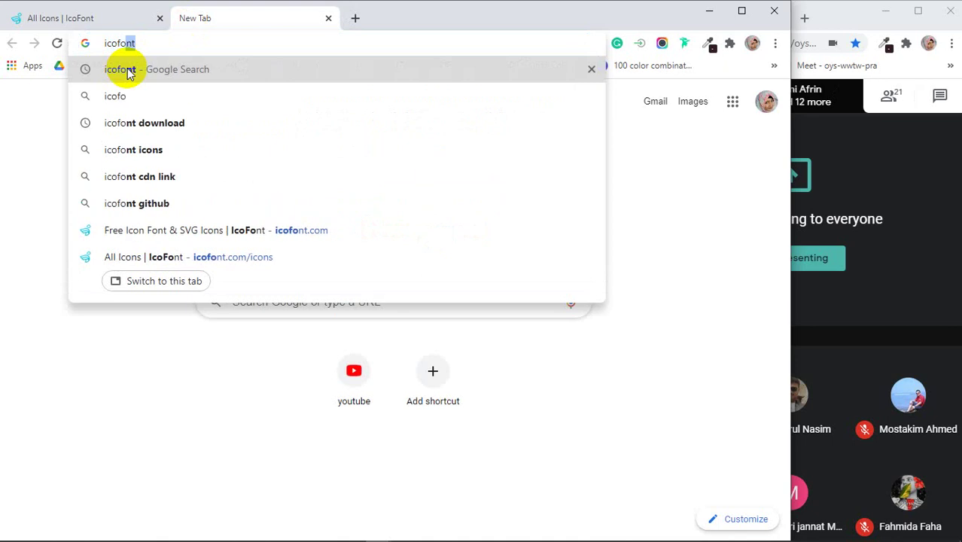
type("nt")
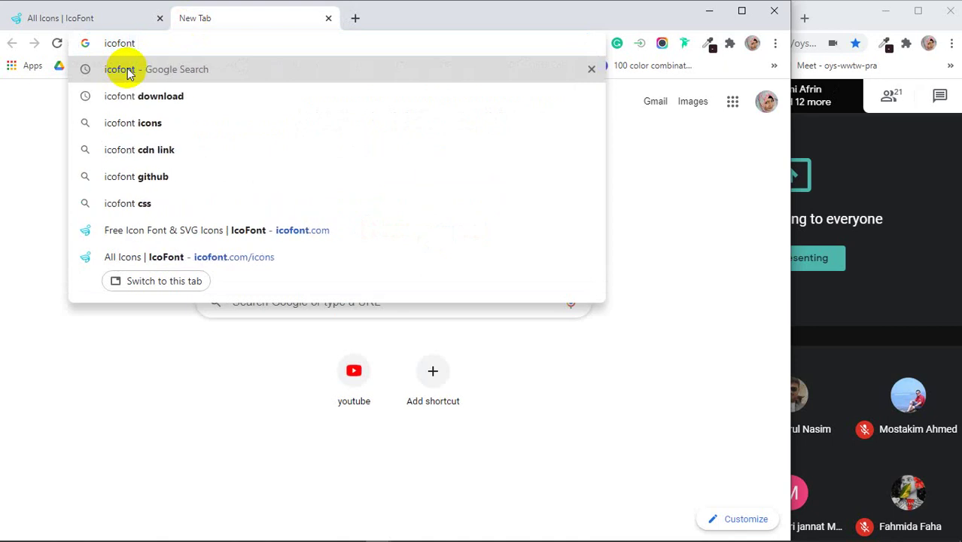
type("free")
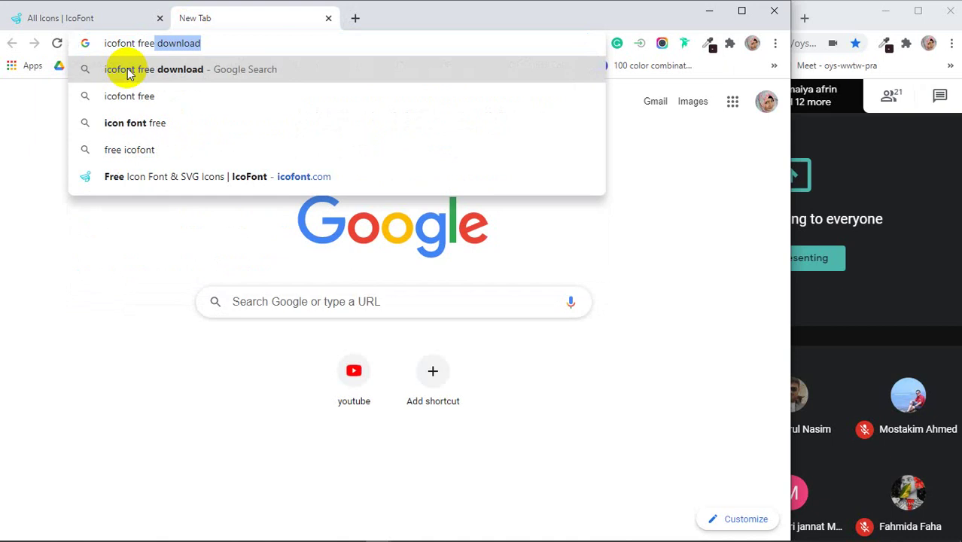
left_click(128, 69)
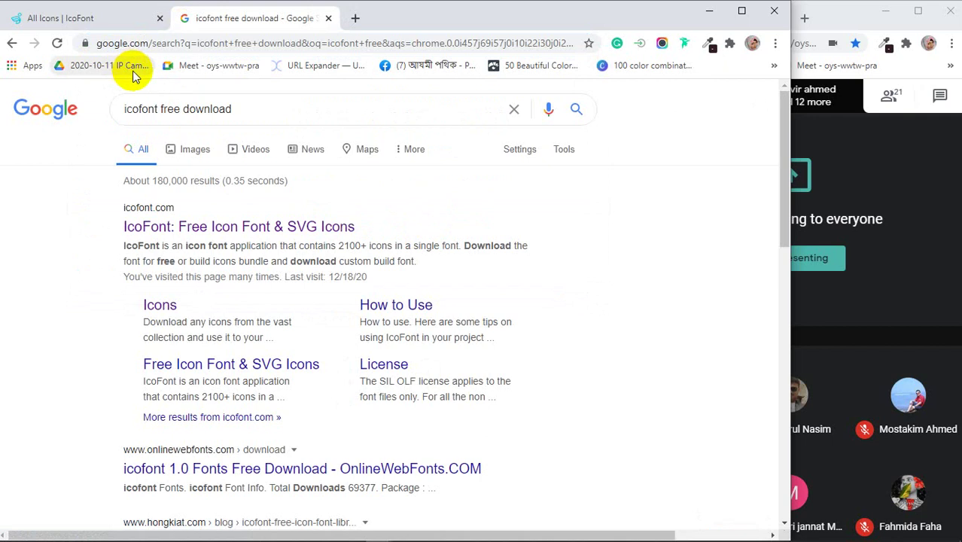
scroll(189, 247, "down", 2)
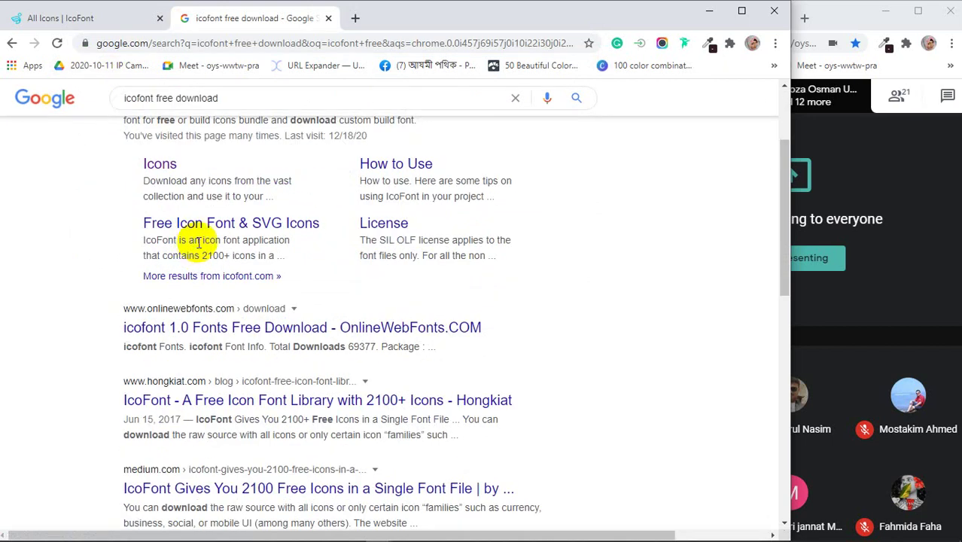
scroll(200, 239, "up", 2)
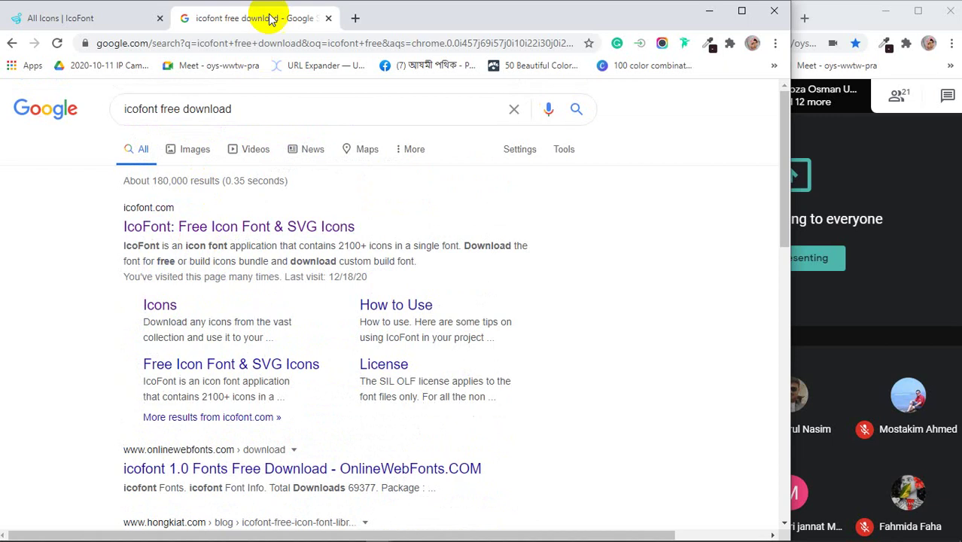
left_click(269, 113)
type("f")
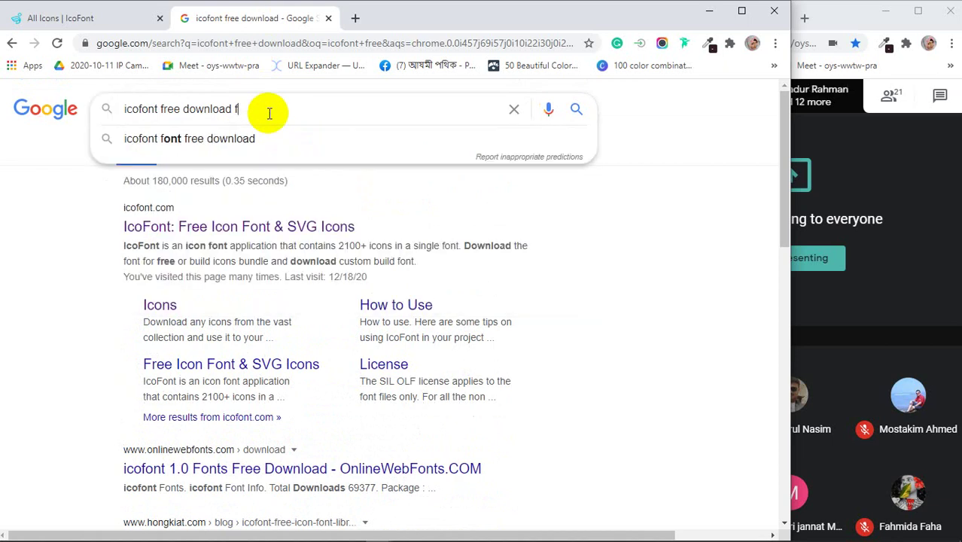
type("or ")
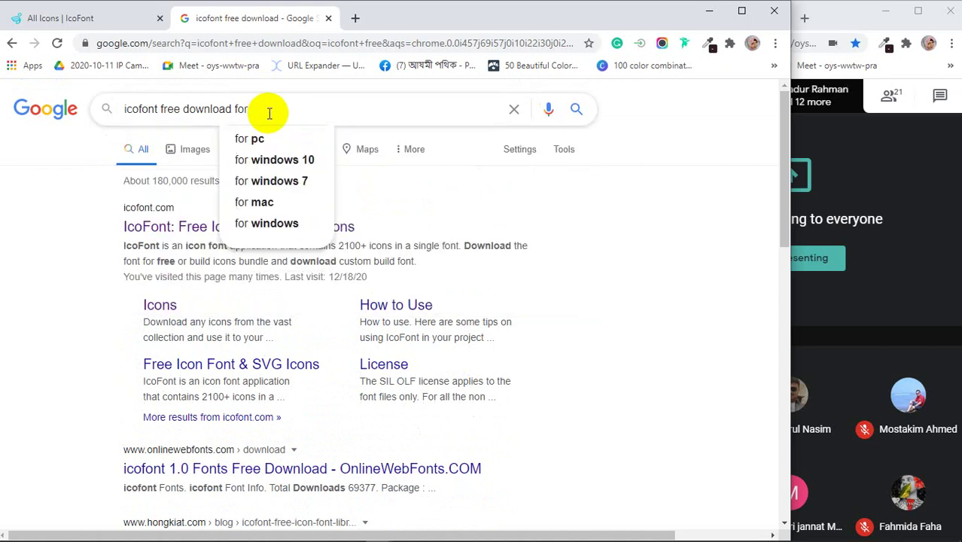
type("p")
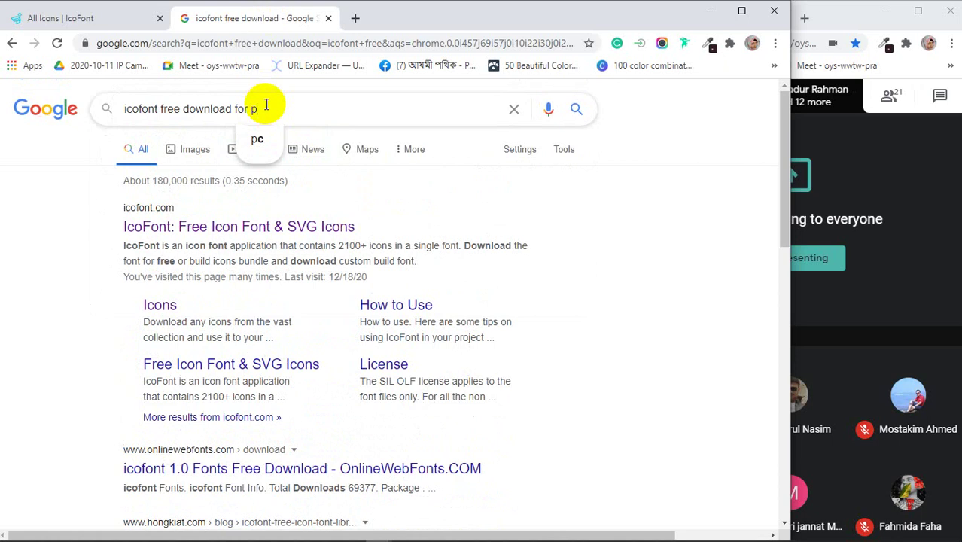
type("h")
left_click(275, 142)
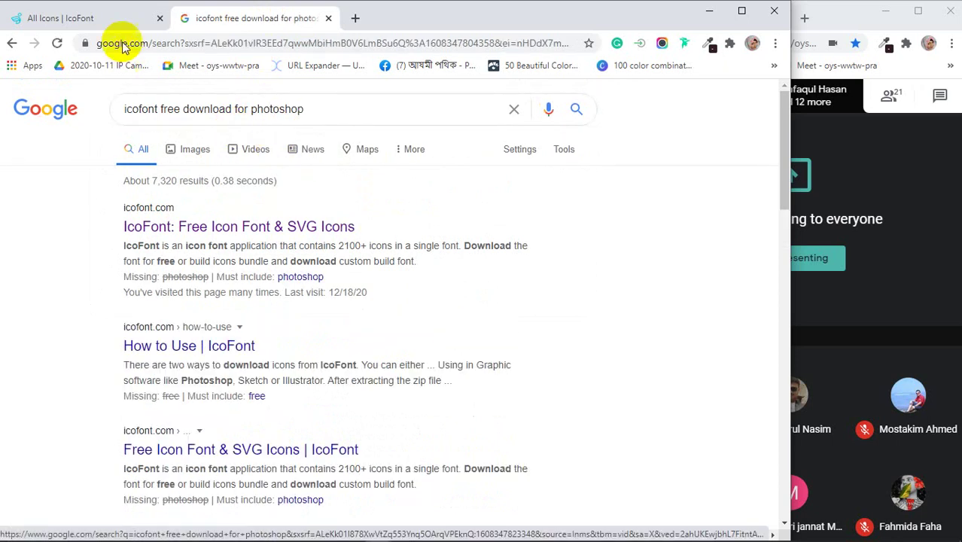
- Download icofont.zip from the IcoFont tab and close the search tab
left_click(97, 18)
left_click(623, 108)
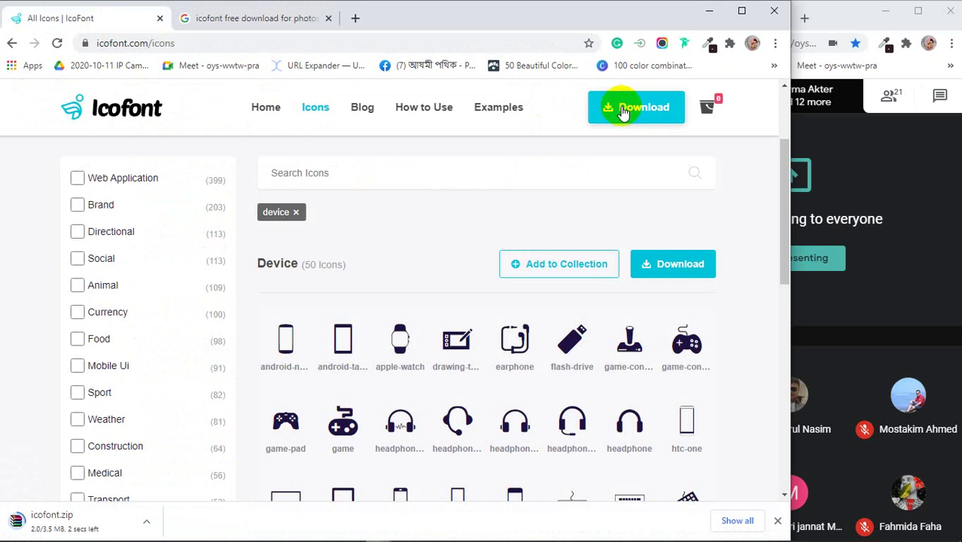
left_click(328, 18)
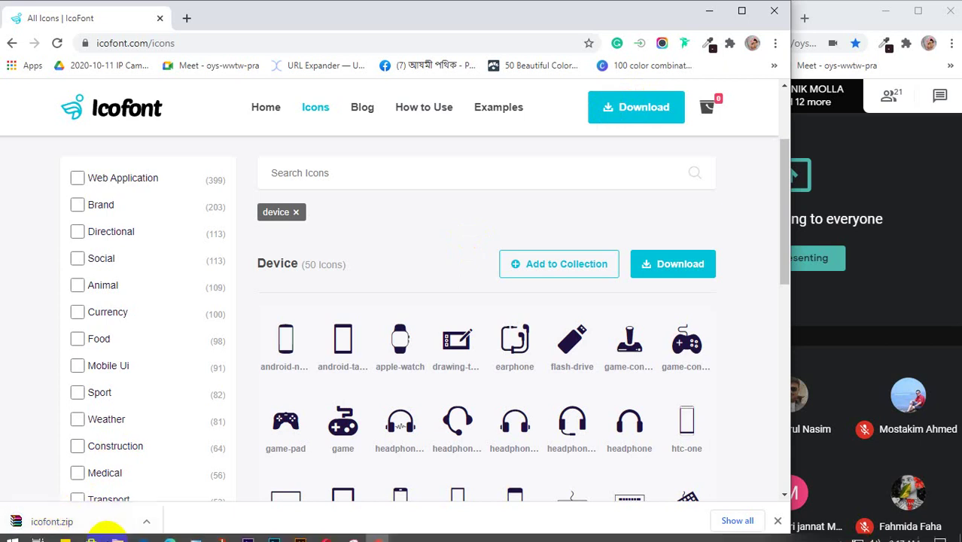
- Open File Explorer, enlarge its window, and extract icofont.zip into Downloads
left_click(117, 532)
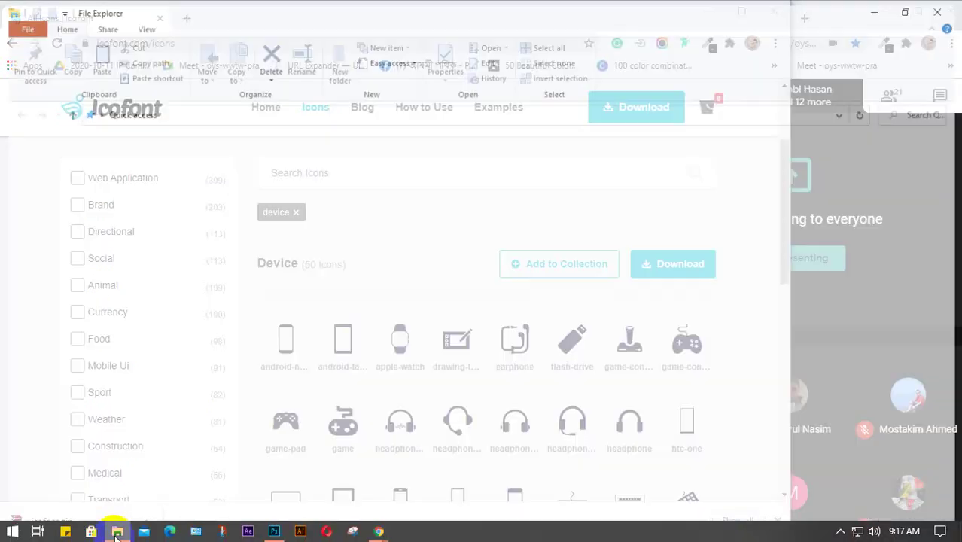
left_click(913, 8)
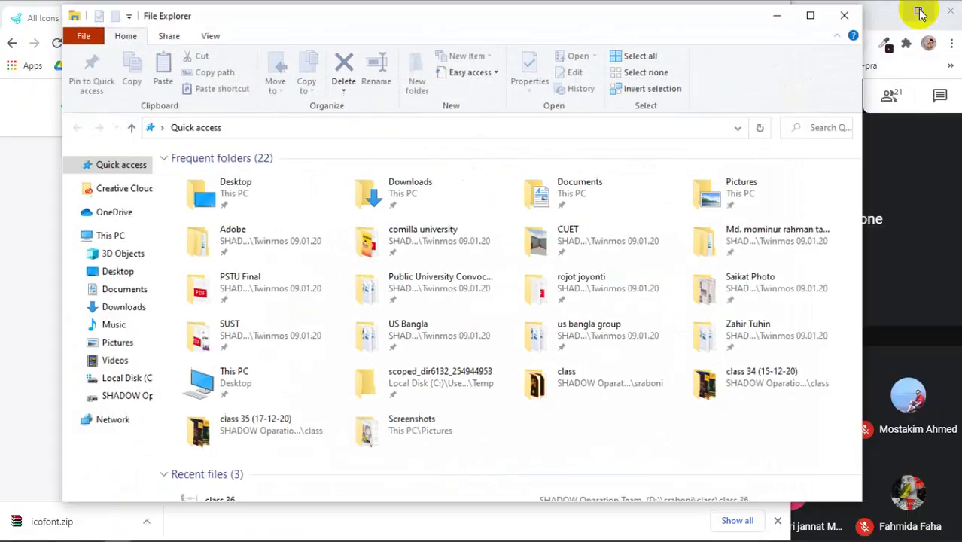
left_click_drag(494, 38, 426, 32)
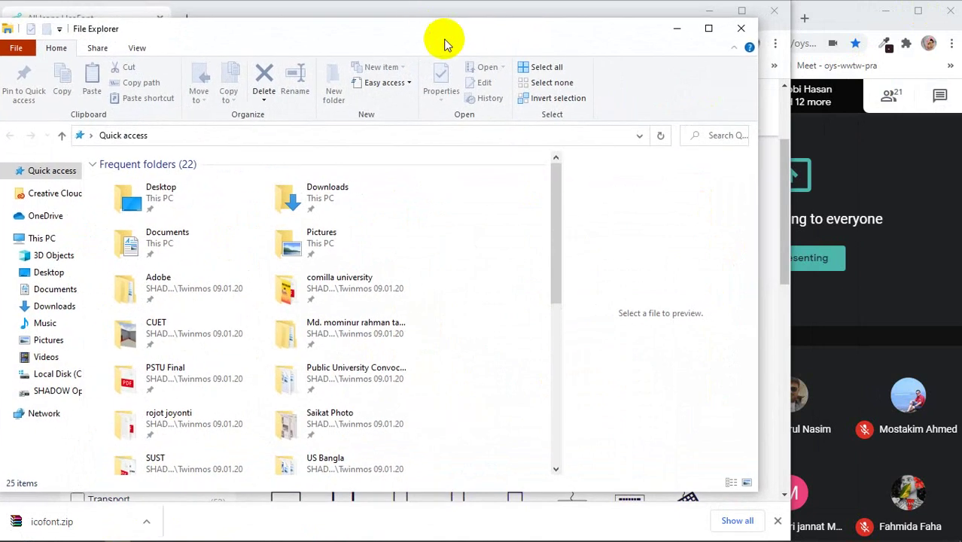
left_click_drag(769, 252, 800, 252)
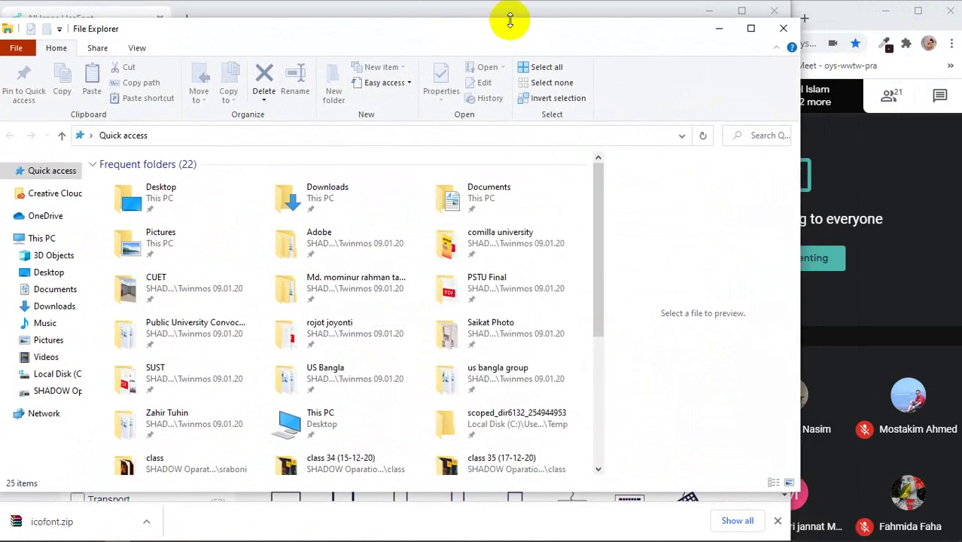
left_click_drag(504, 18, 516, 6)
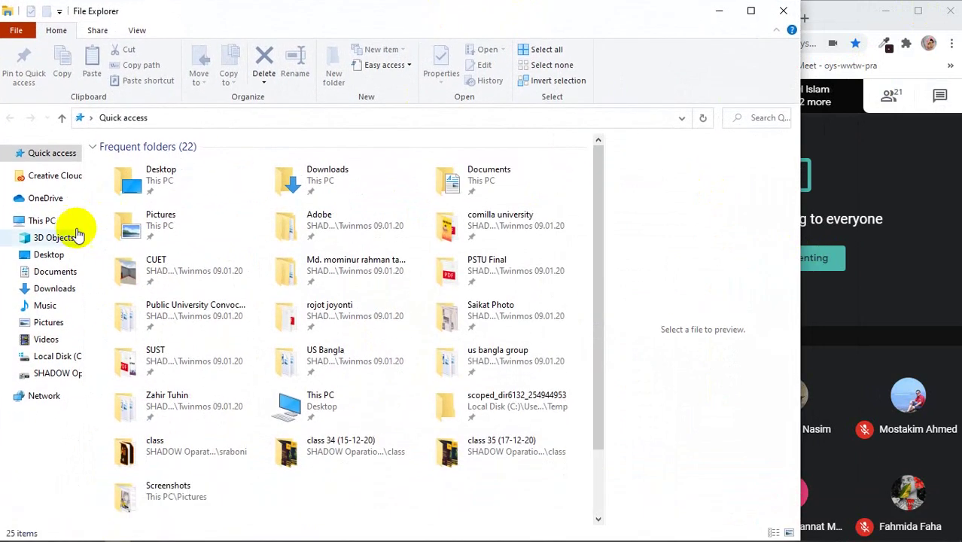
left_click(52, 292)
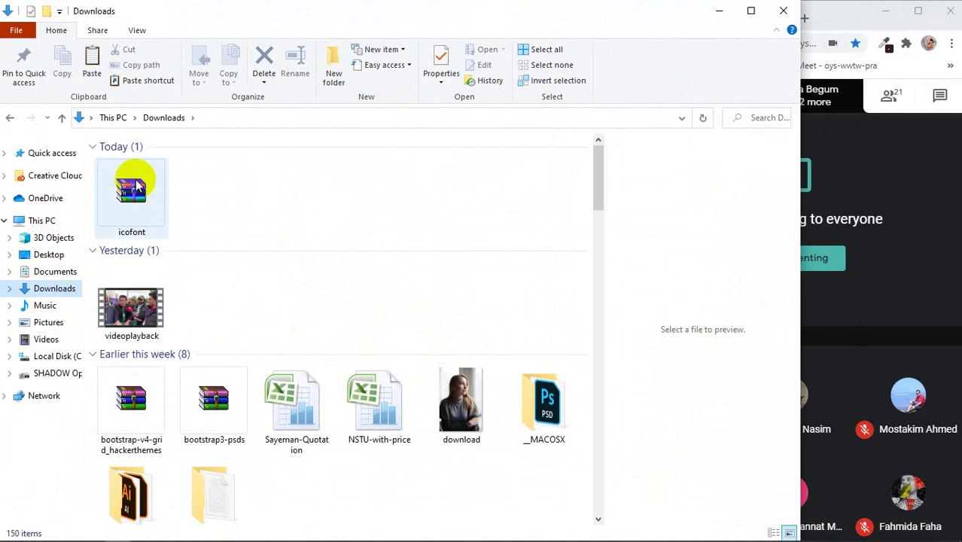
left_click(132, 185)
right_click(133, 180)
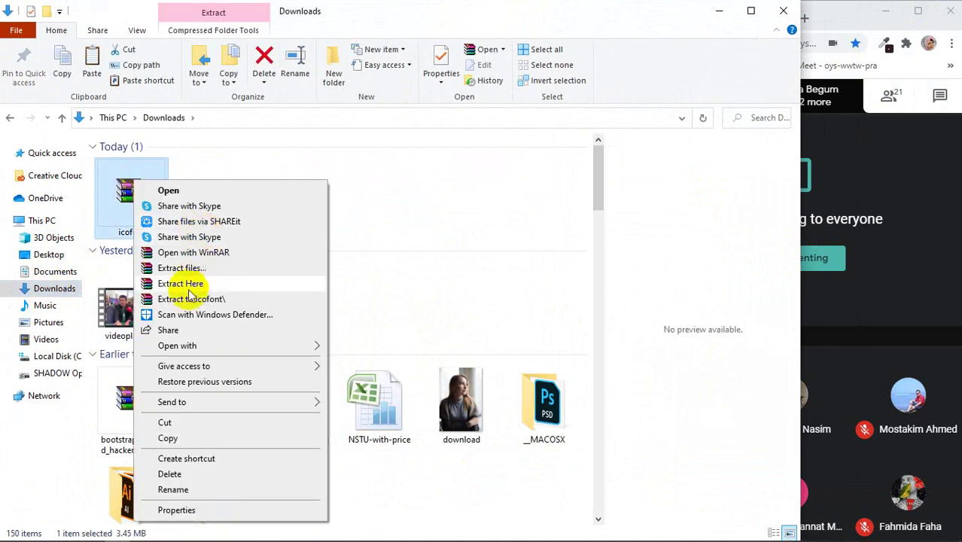
left_click(226, 281)
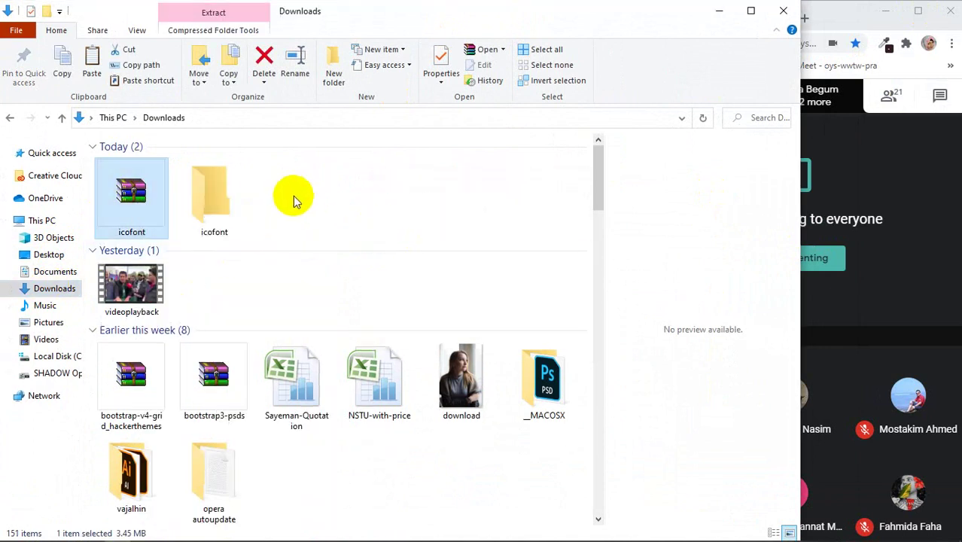
- Install the icofont TrueType font from icofont\fonts for all users, then close Explorer
double_click(220, 197)
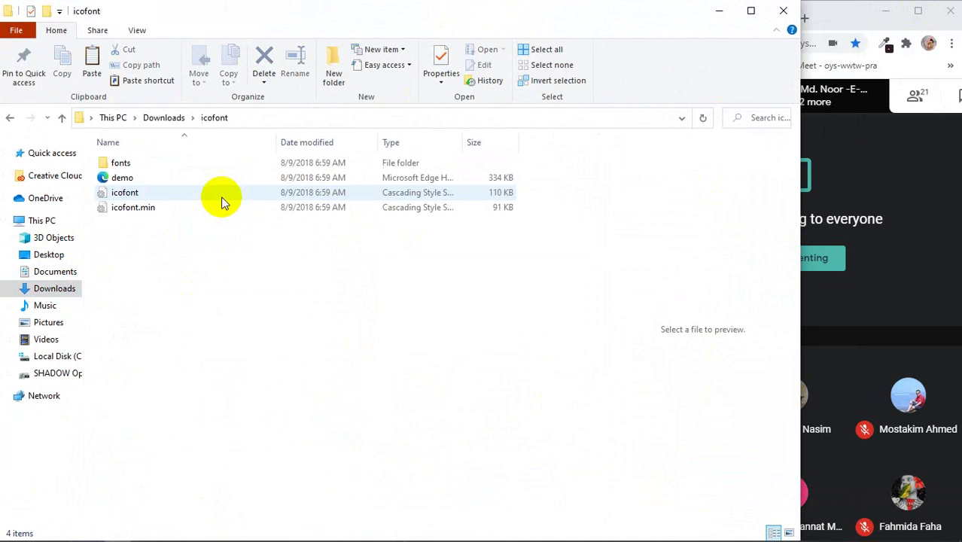
double_click(140, 164)
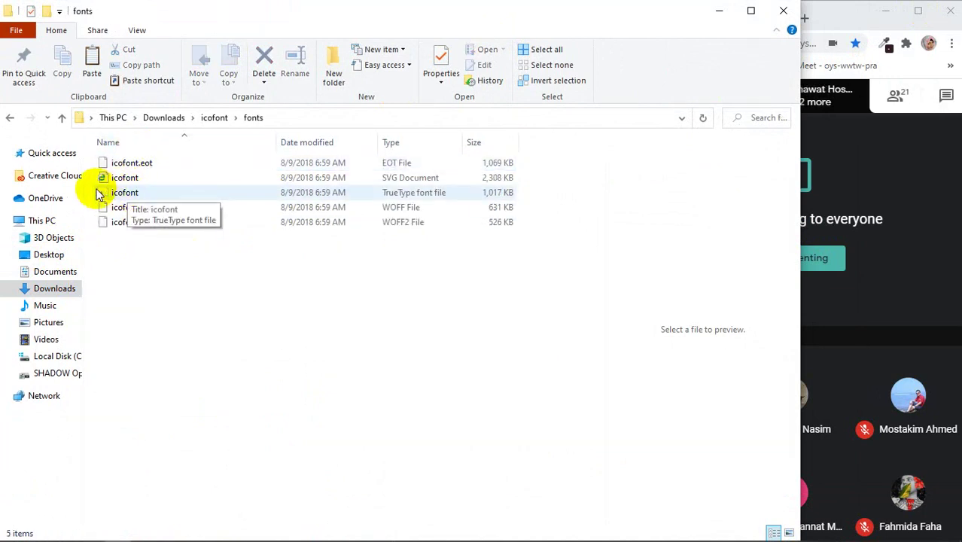
right_click(147, 195)
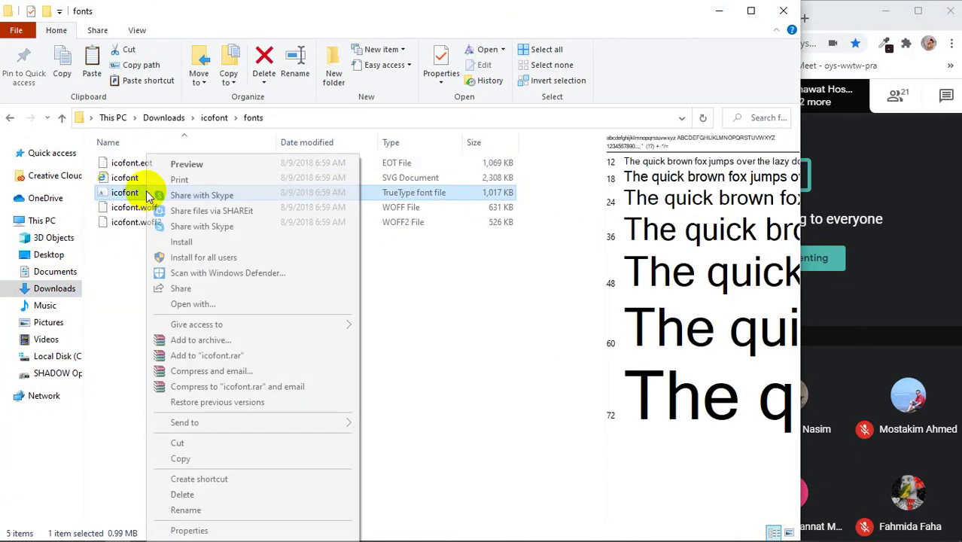
left_click(216, 257)
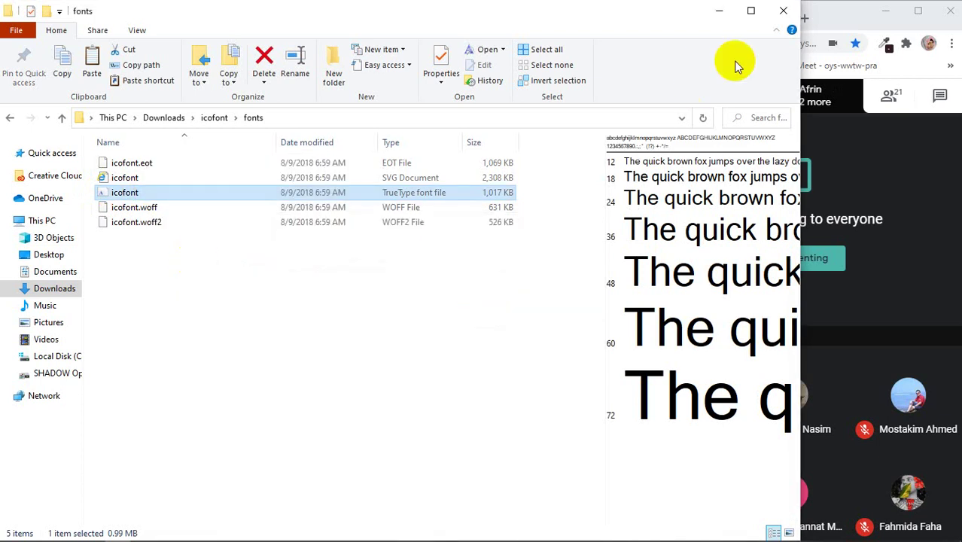
left_click(783, 9)
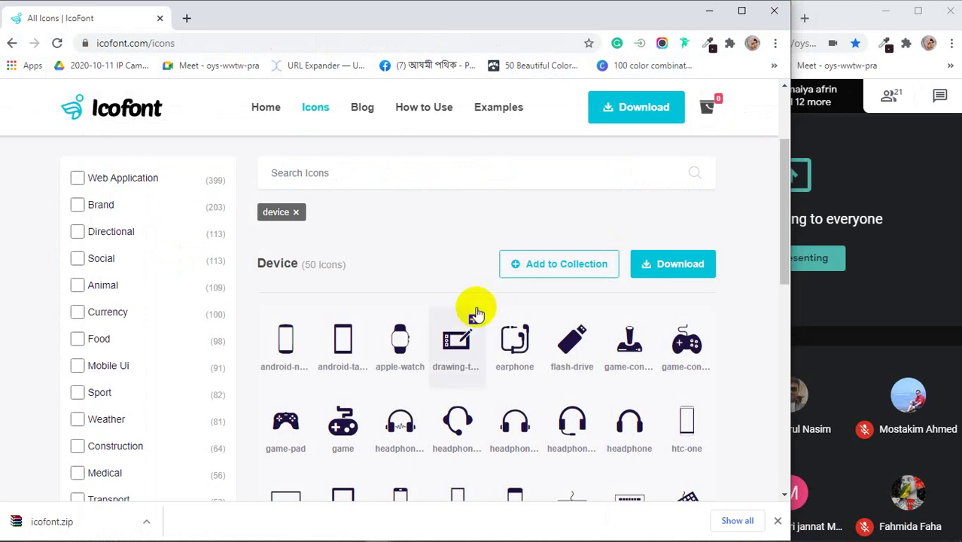
- Show the IcoFont bag icon's Markup/Hex details (hex eeac), then minimize Chrome
scroll(417, 410, "down", 3)
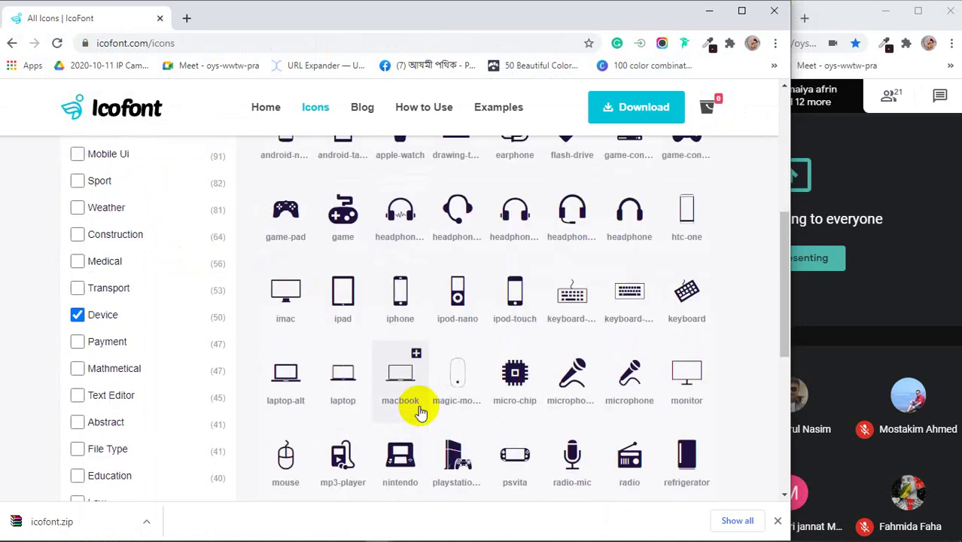
scroll(415, 401, "up", 1)
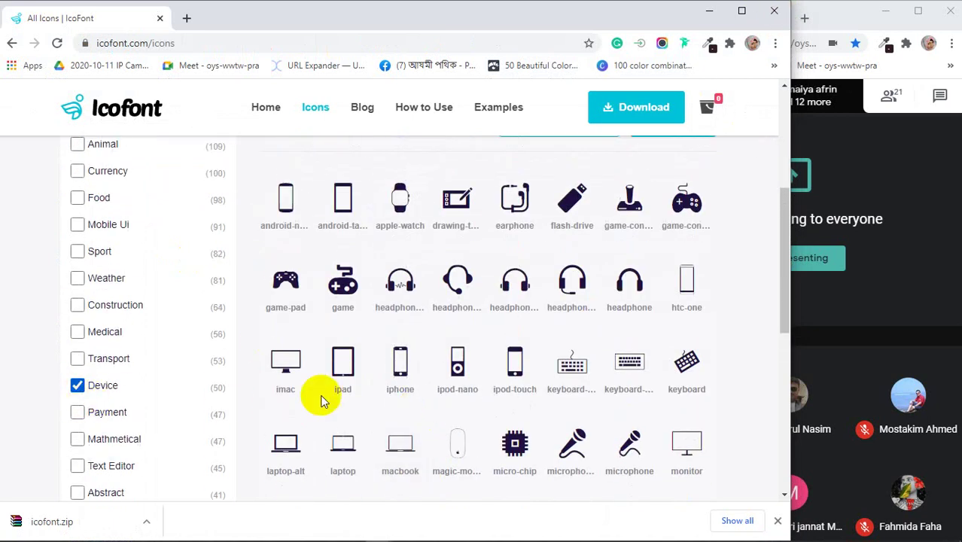
left_click(777, 521)
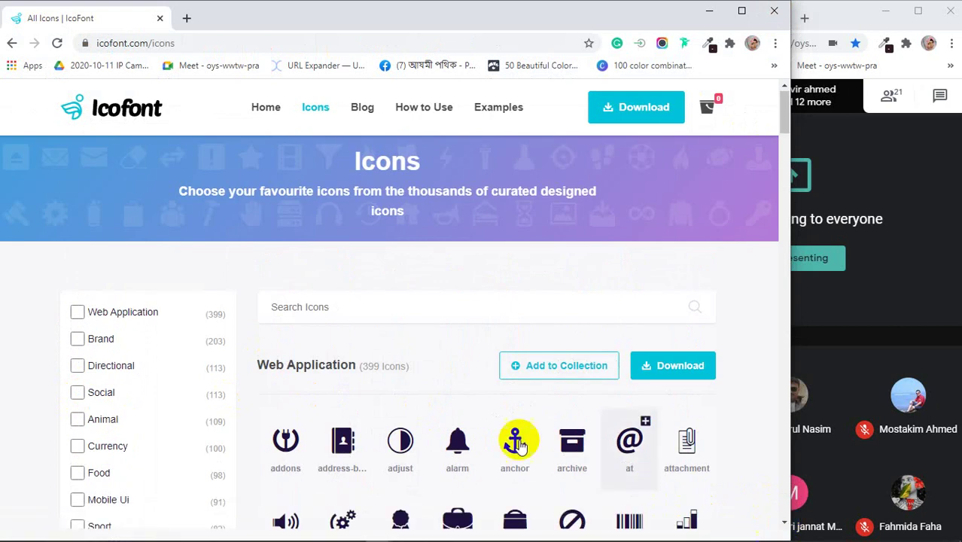
scroll(351, 350, "down", 3)
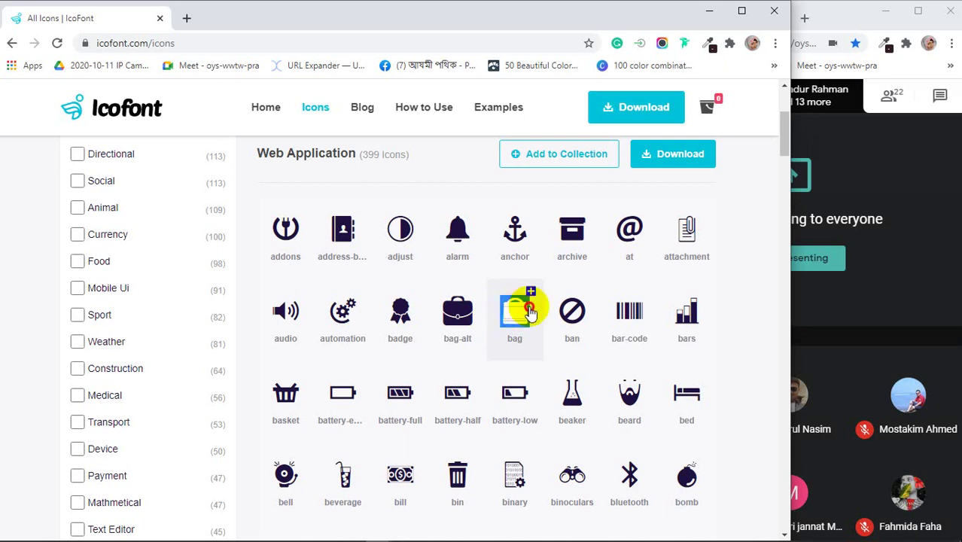
left_click(530, 312)
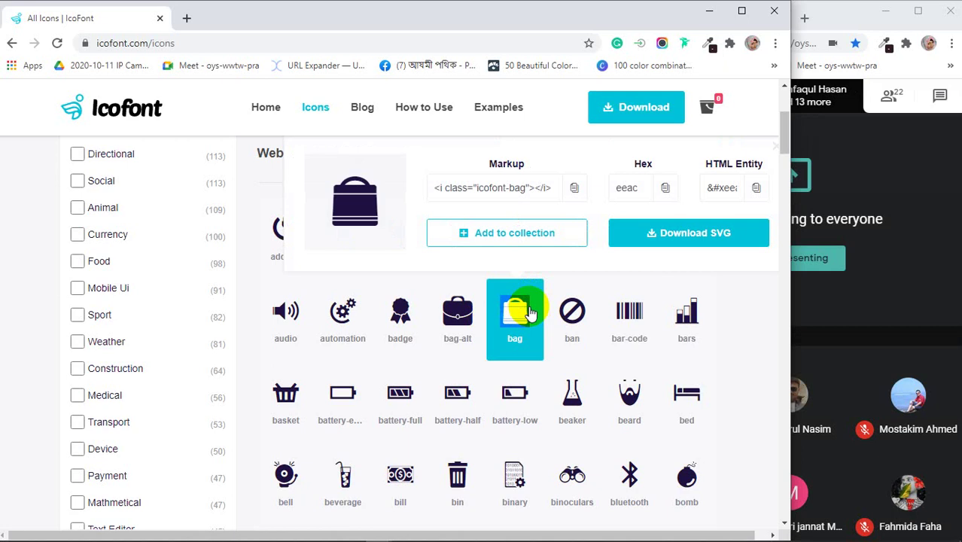
left_click(708, 11)
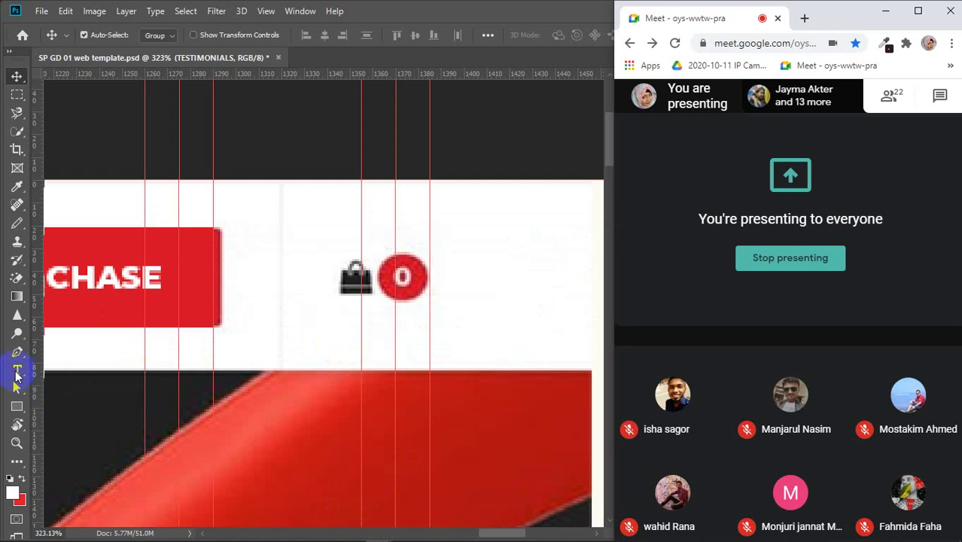
- Create a new text layer below the bag icon holding a 48 pt placeholder glyph
left_click(16, 375)
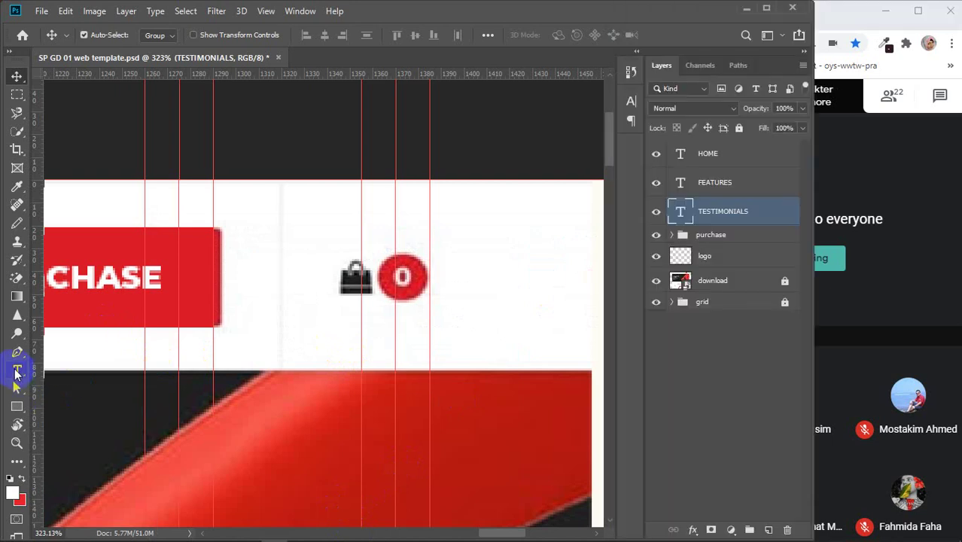
left_click(16, 372)
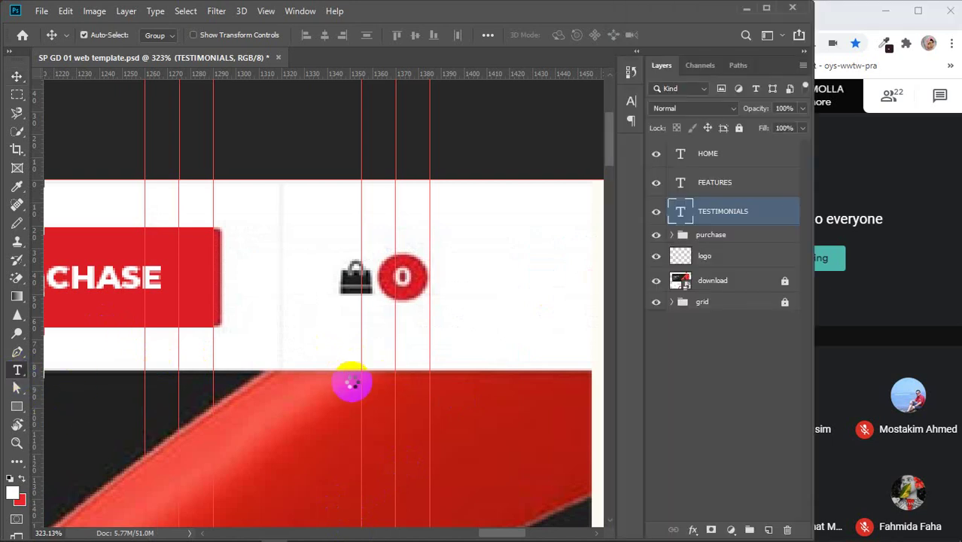
left_click(330, 324)
key("BackSpace")
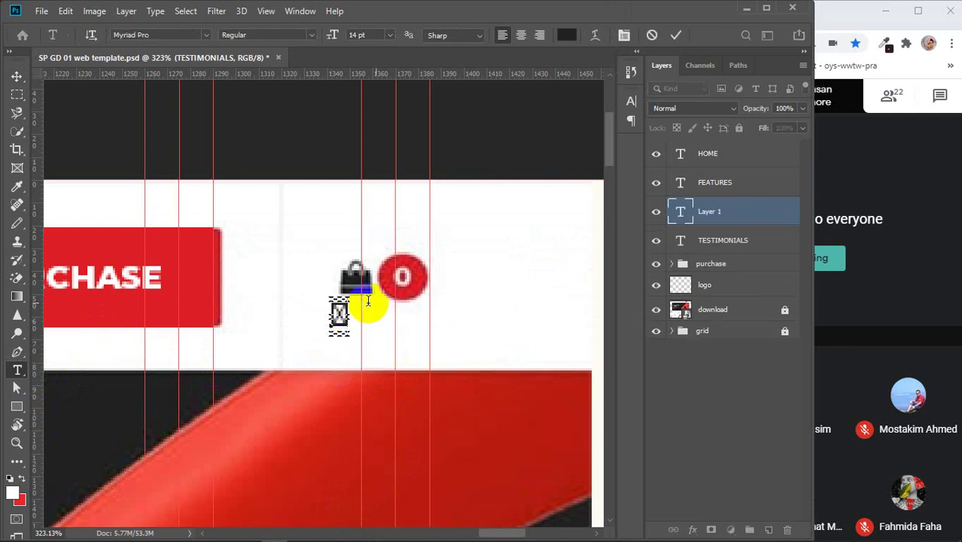
double_click(339, 315)
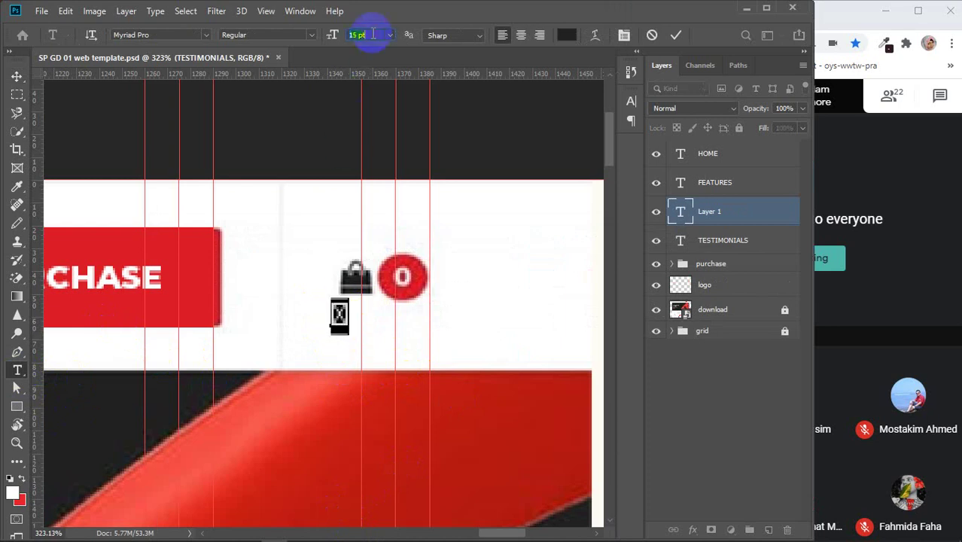
scroll(373, 34, "up", 20)
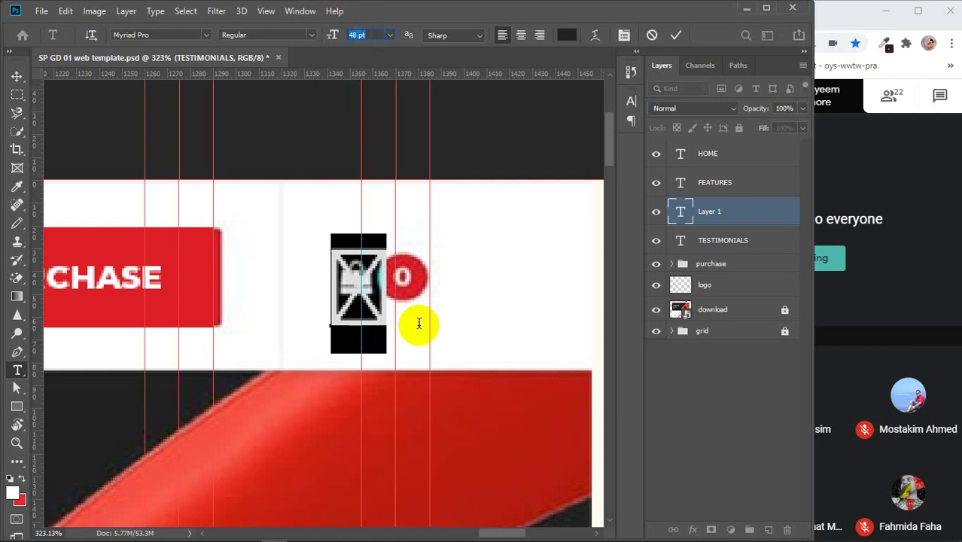
left_click(376, 326)
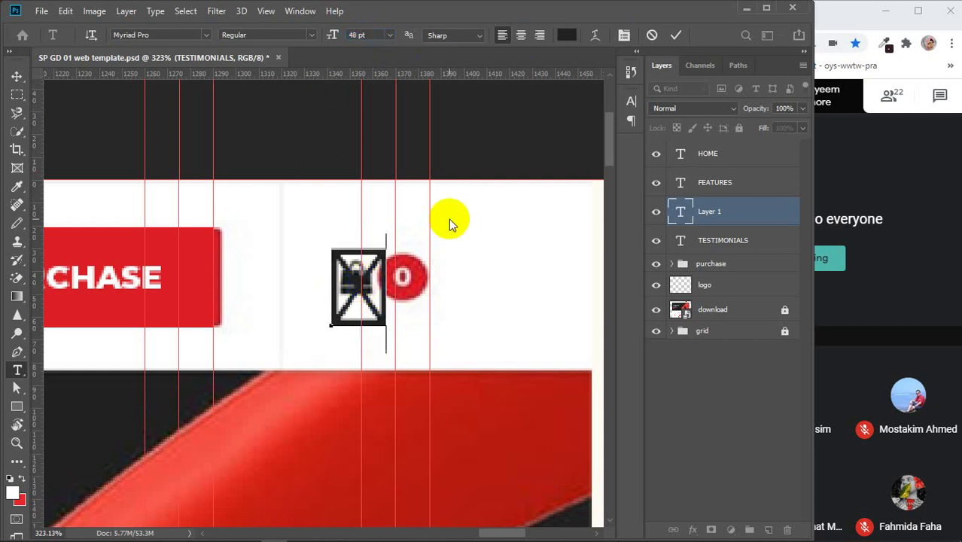
left_click(675, 33)
- Move the glyph layer down below the header's bag icon and reselect its character
left_click(16, 77)
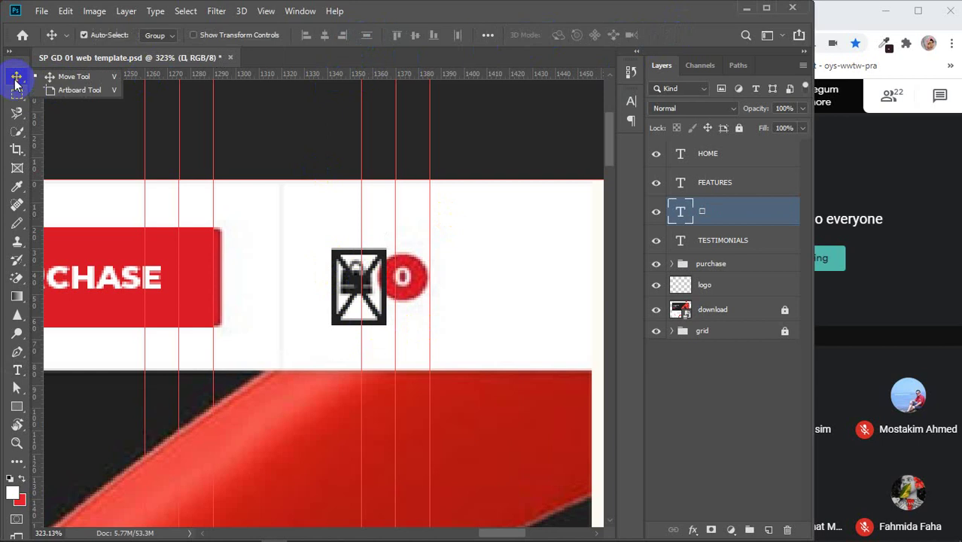
left_click_drag(365, 300, 312, 361)
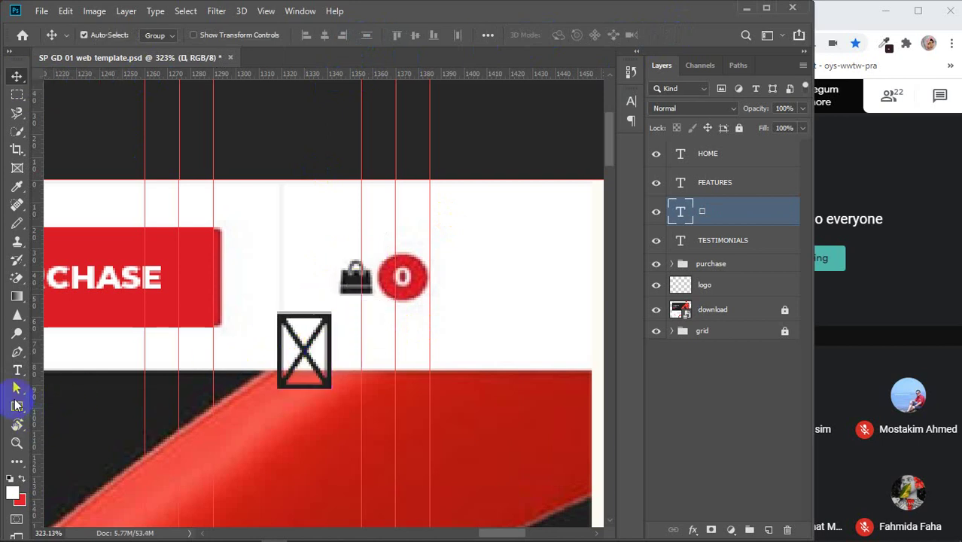
left_click(17, 370)
double_click(293, 345)
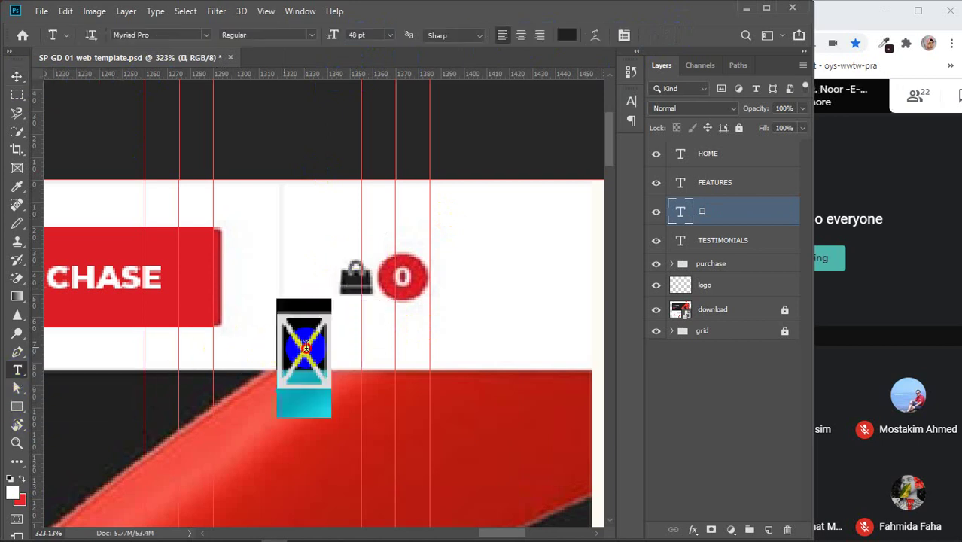
- Apply the IcoFont font to the glyph and move the bag icon up and right
left_click(205, 36)
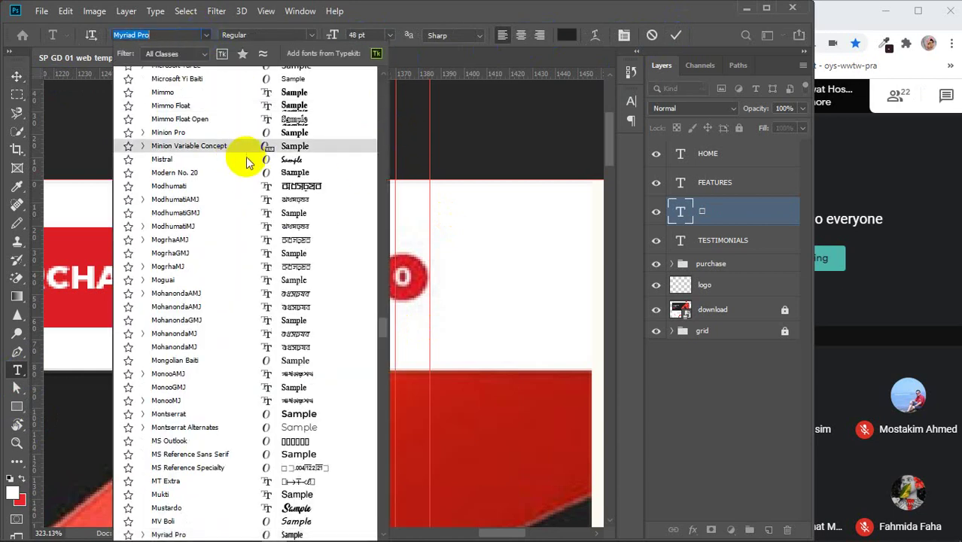
left_click_drag(386, 326, 385, 248)
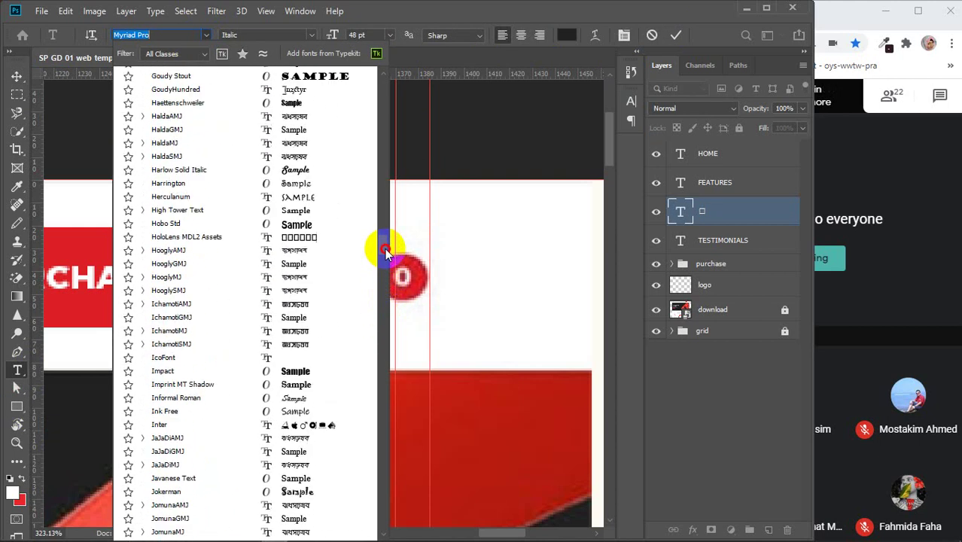
left_click(170, 359)
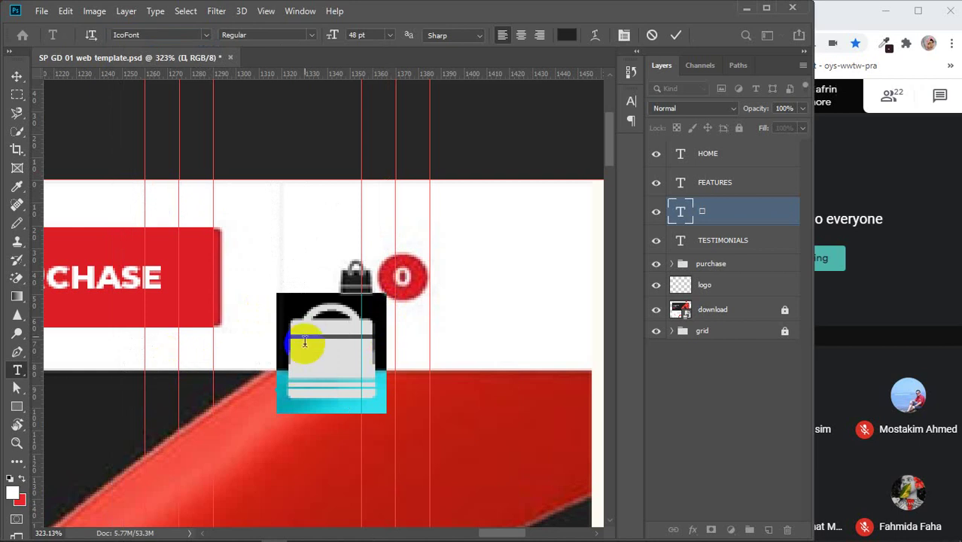
left_click(21, 76)
left_click_drag(336, 357, 525, 285)
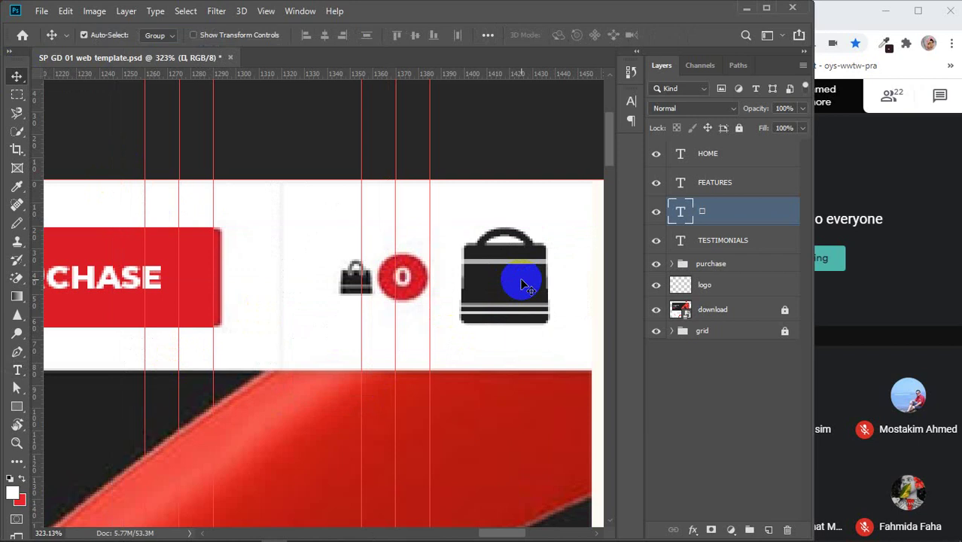
- Scale the bag icon to about 39% and move its layer to the top, named 'bag icon'
key("ctrl+t")
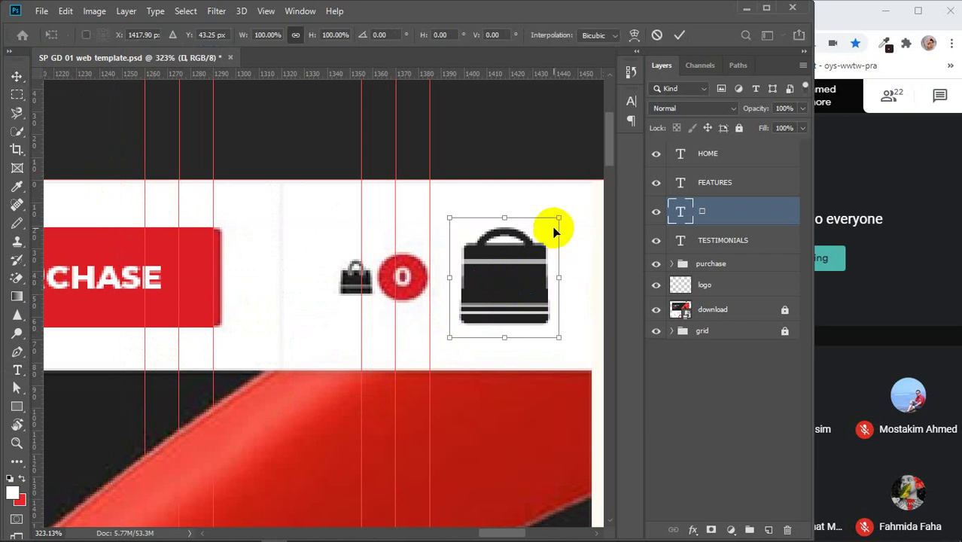
left_click_drag(559, 219, 355, 279)
left_click_drag(379, 248, 347, 280)
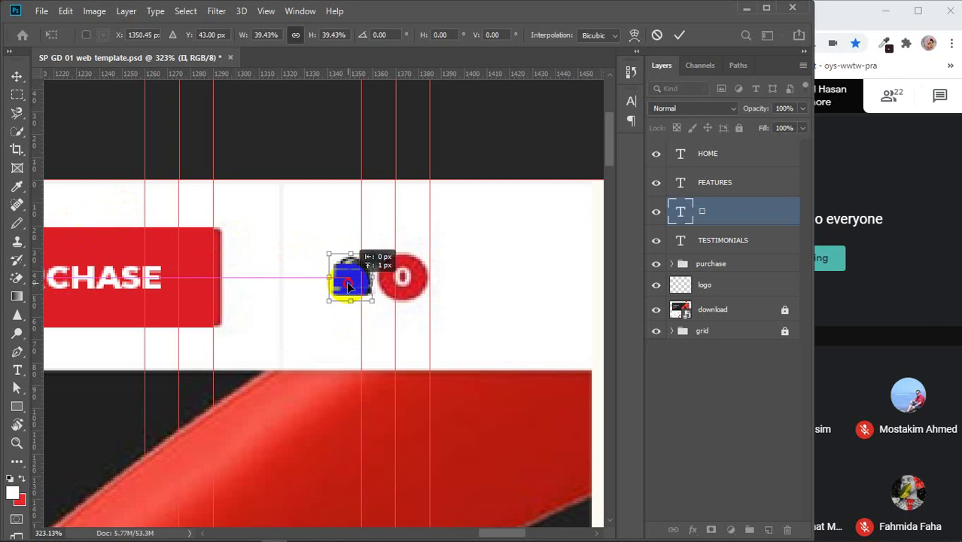
left_click(676, 36)
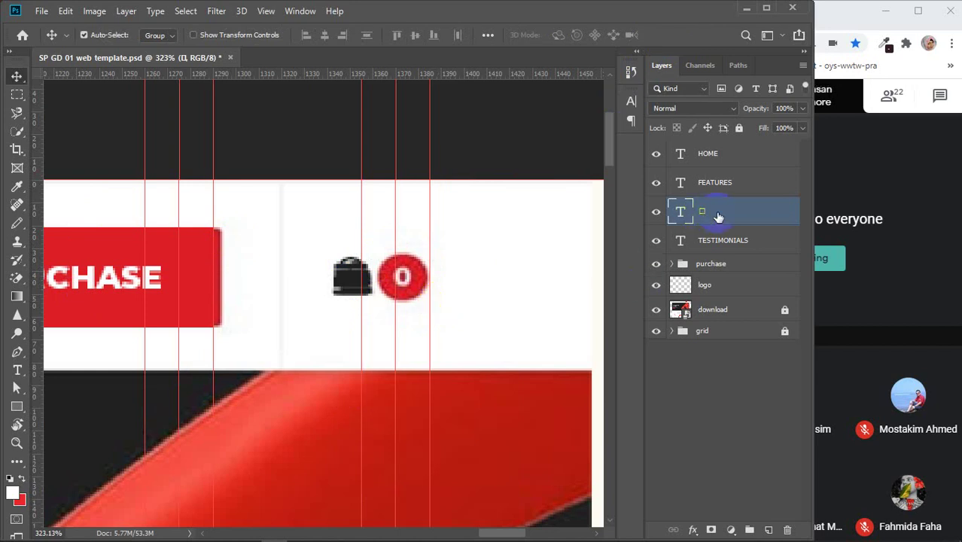
left_click_drag(719, 214, 718, 145)
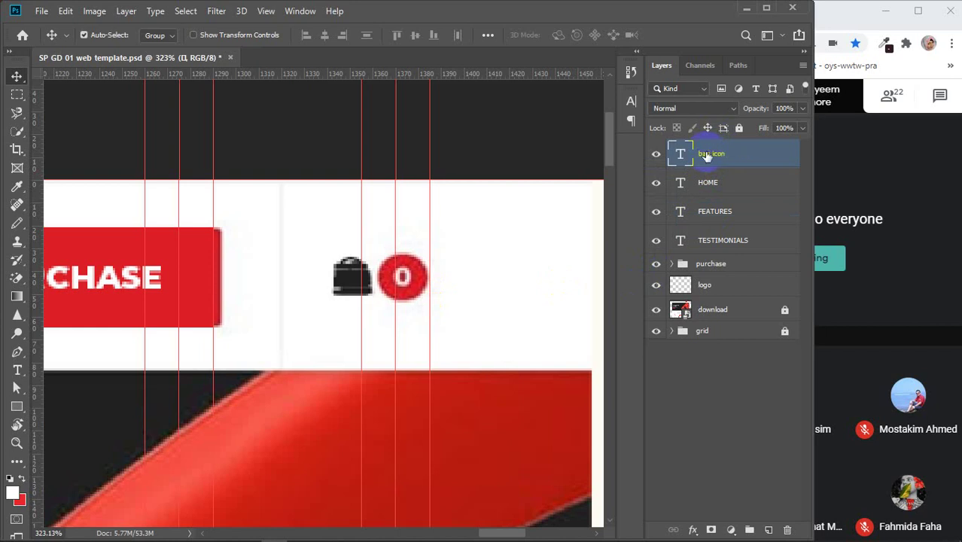
key("Return")
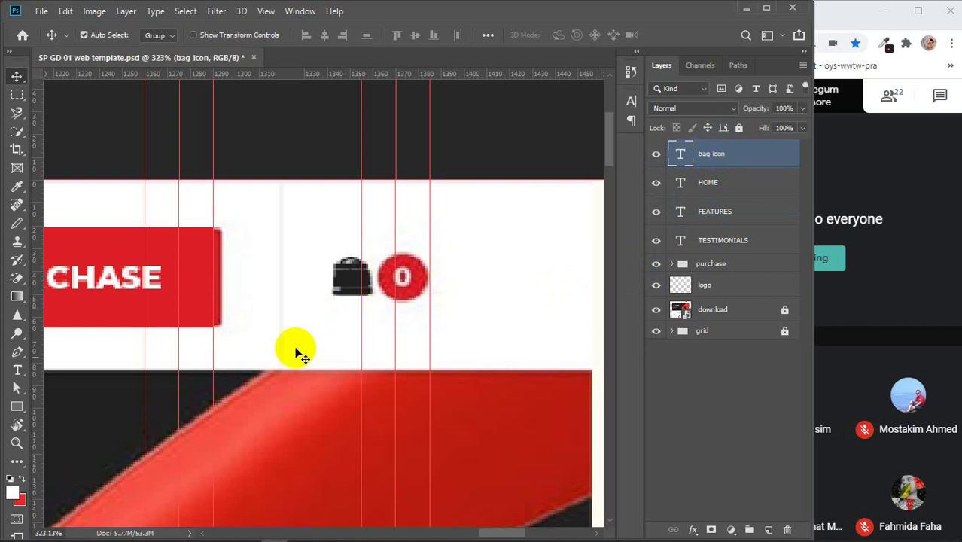
- Draw a 23 px circle (Ellipse 1) over the 0 badge and fill it red
left_click_drag(17, 410, 91, 423)
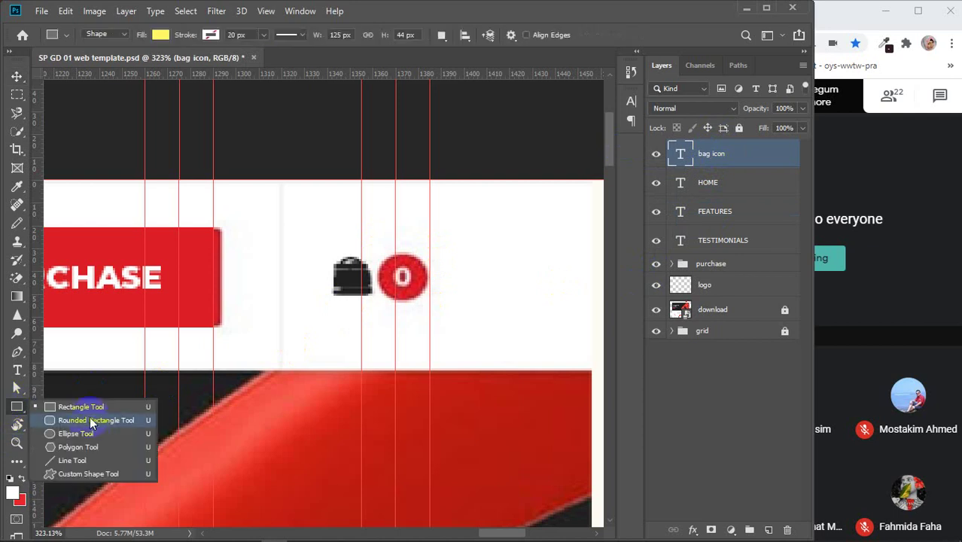
left_click(78, 434)
left_click_drag(375, 258, 431, 320)
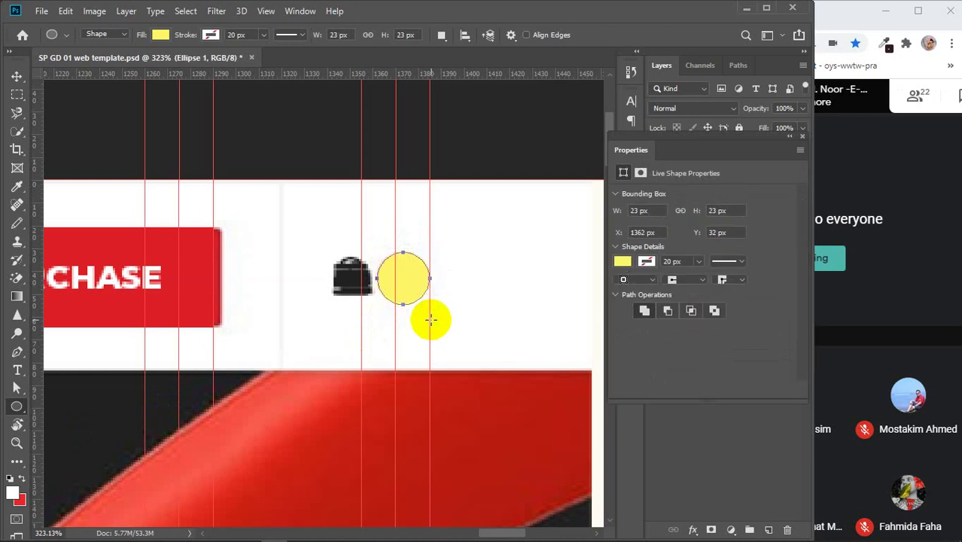
left_click(623, 261)
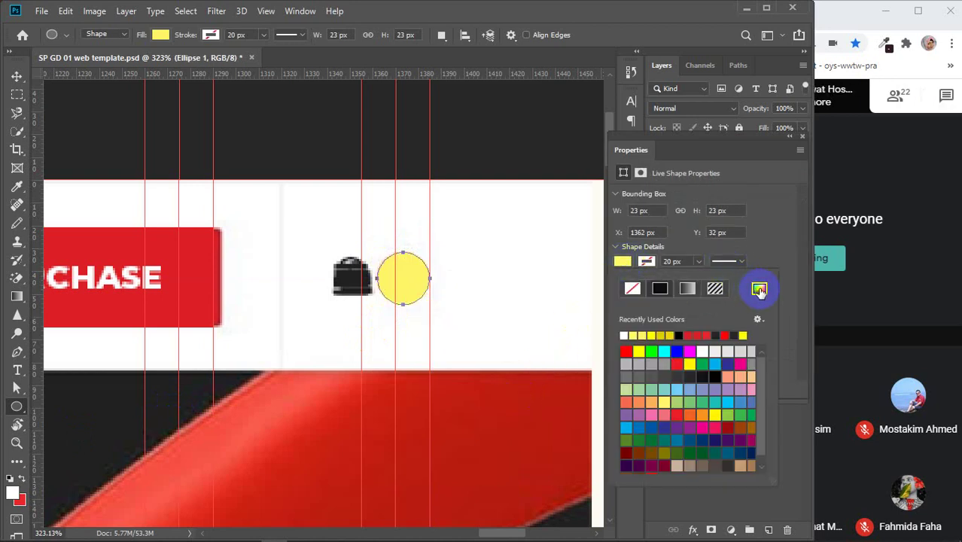
left_click(625, 352)
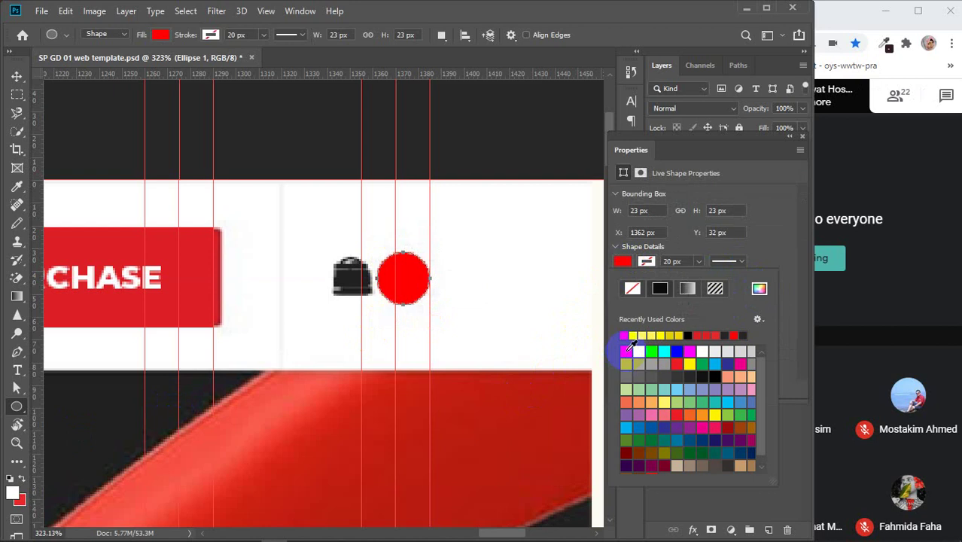
left_click(801, 137)
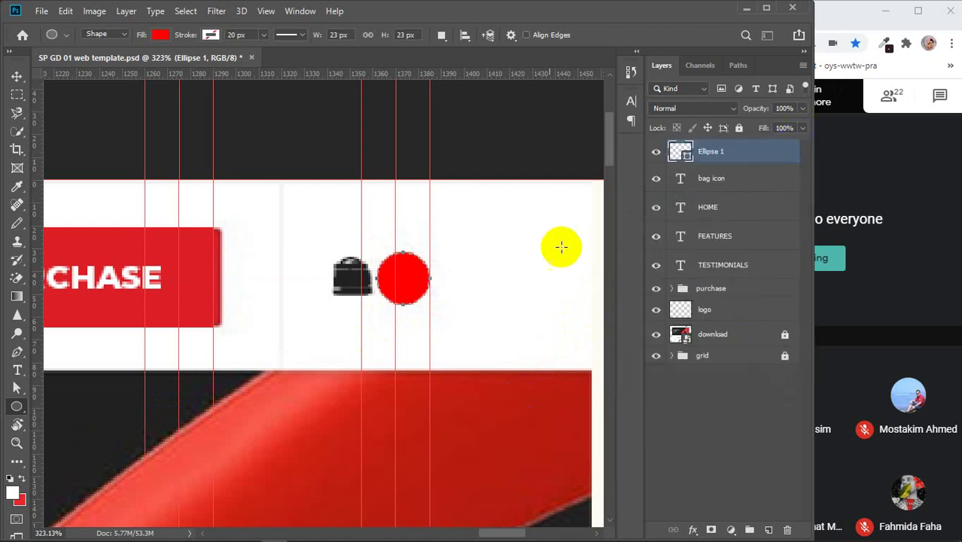
- Add a text layer with the letter O and shrink it with Free Transform
left_click(18, 371)
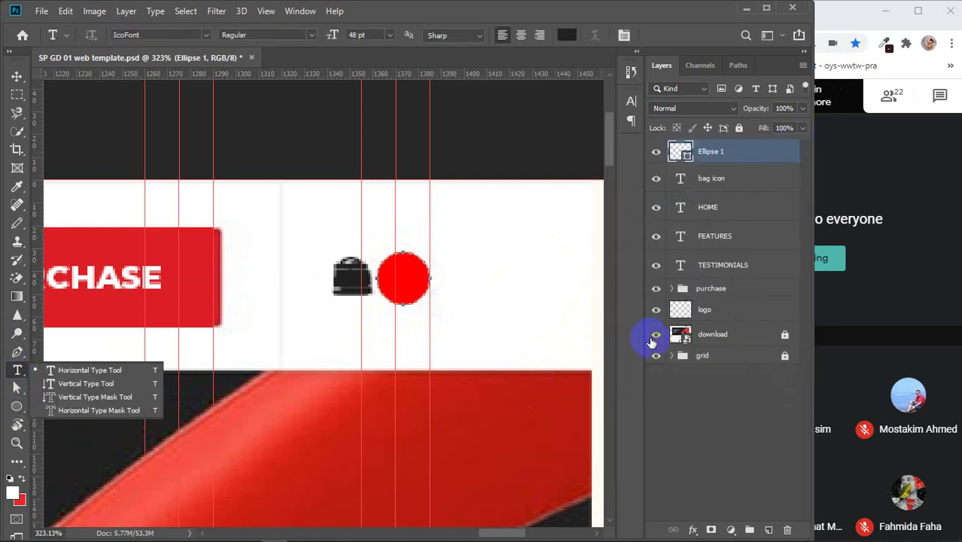
left_click(509, 316)
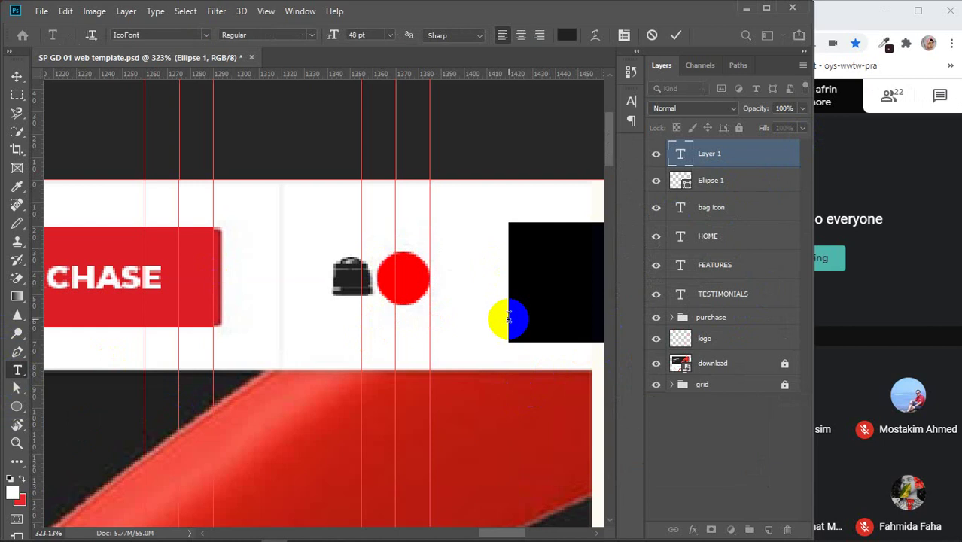
type("O")
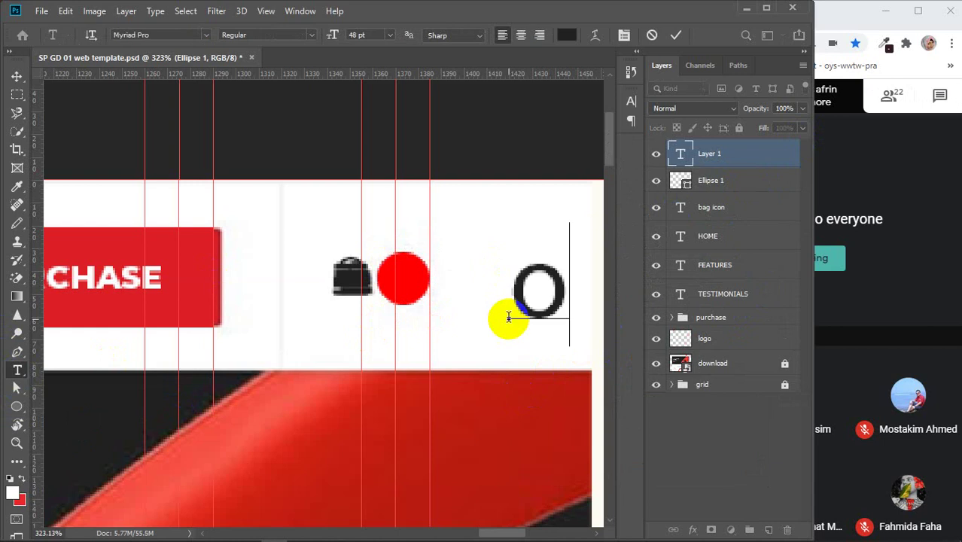
left_click(18, 78)
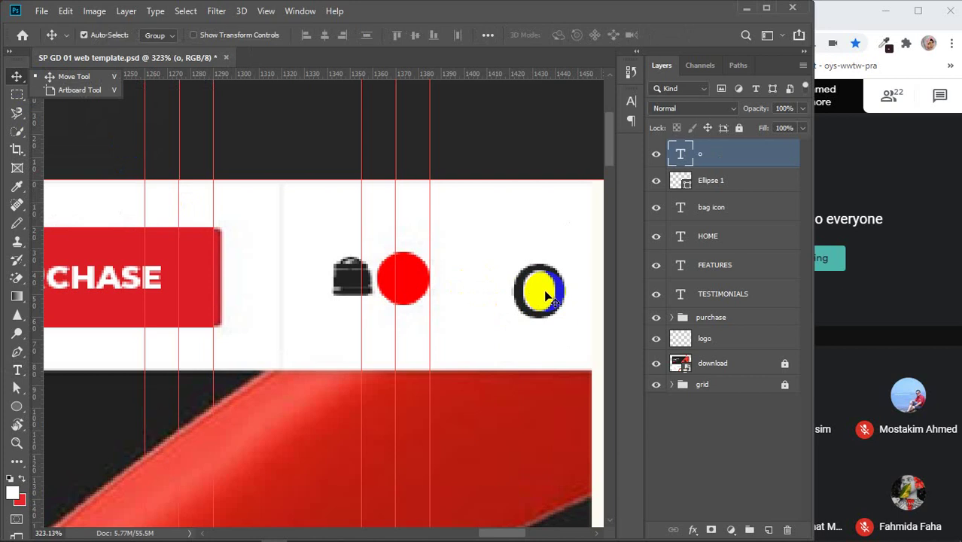
key("ctrl+t")
left_click_drag(564, 224, 546, 259)
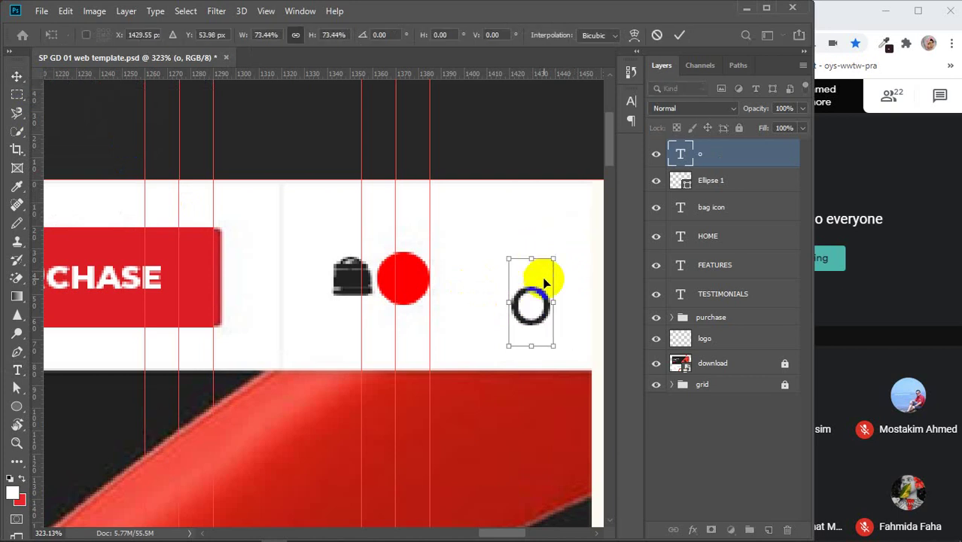
left_click(677, 34)
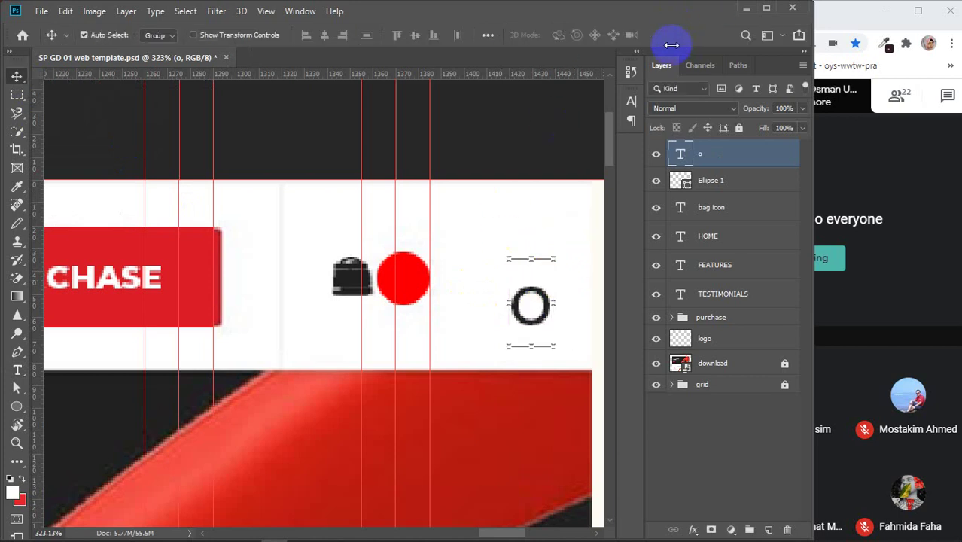
- Make the O white at 23 pt and move it onto the red circle
left_click(632, 101)
left_click(595, 180)
left_click_drag(597, 191, 580, 175)
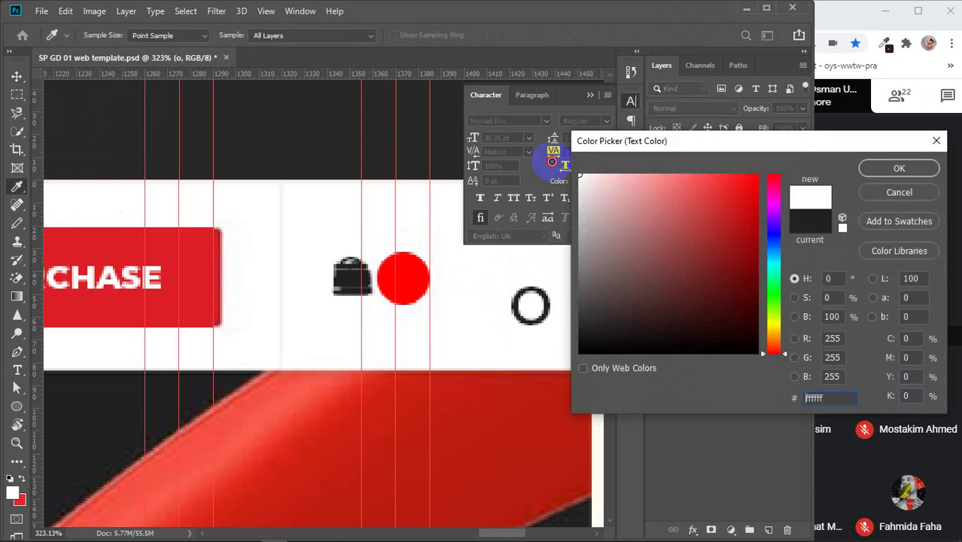
left_click(909, 173)
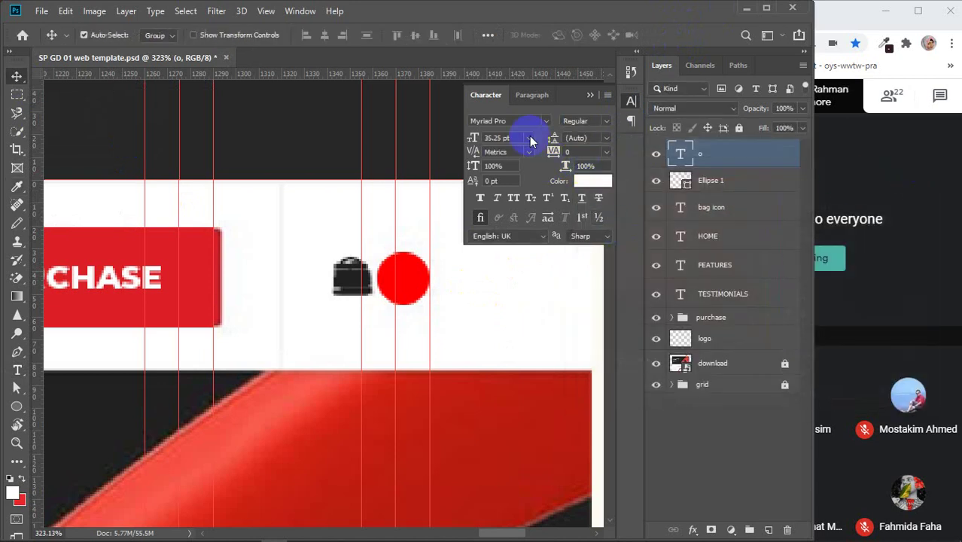
left_click_drag(528, 303, 403, 276)
scroll(512, 140, "down", 3)
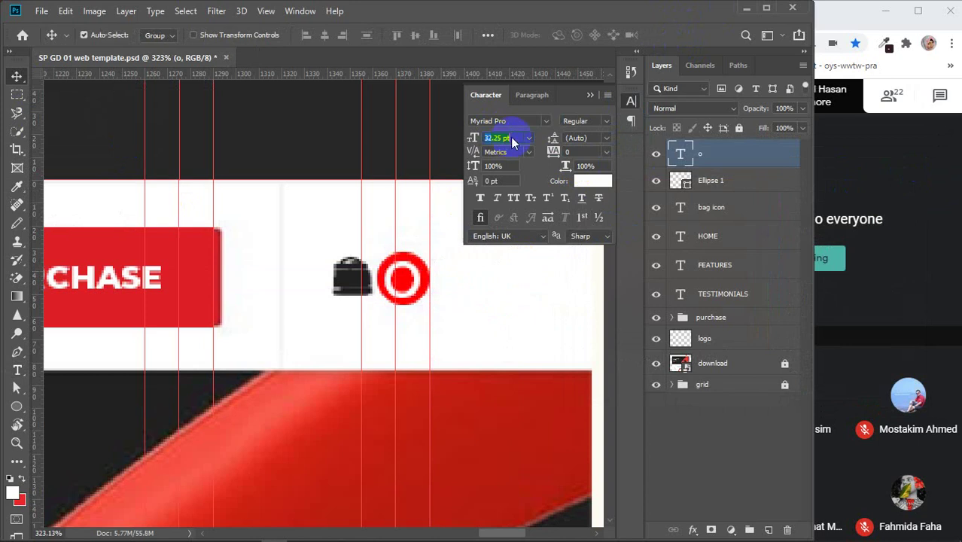
scroll(512, 139, "down", 5)
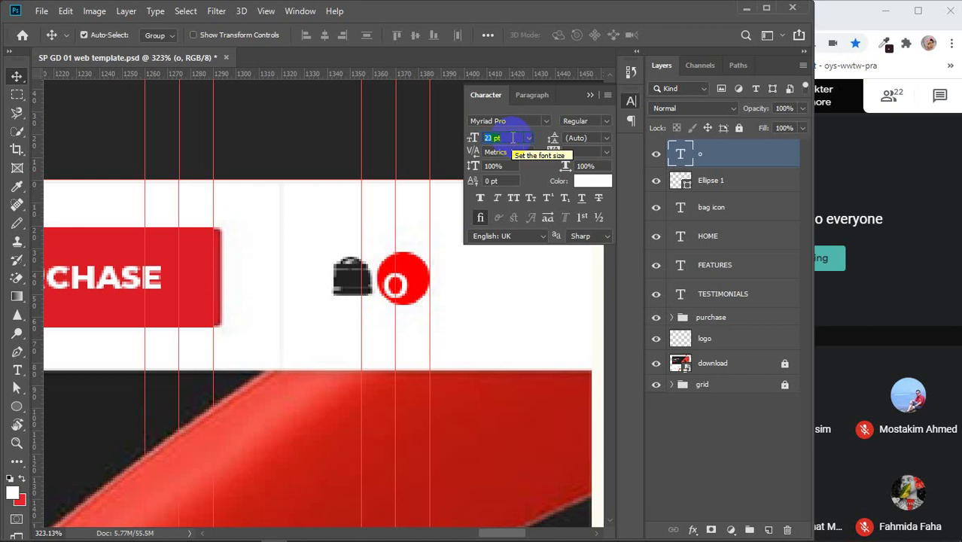
left_click(590, 95)
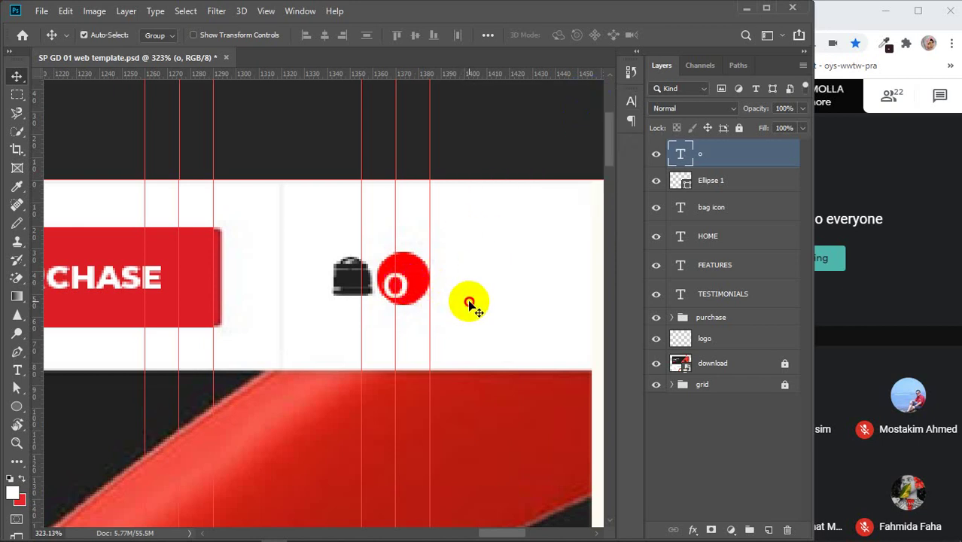
- Align the O to the red circle's horizontal and vertical centres, then select both layers
left_click_drag(468, 305, 404, 260)
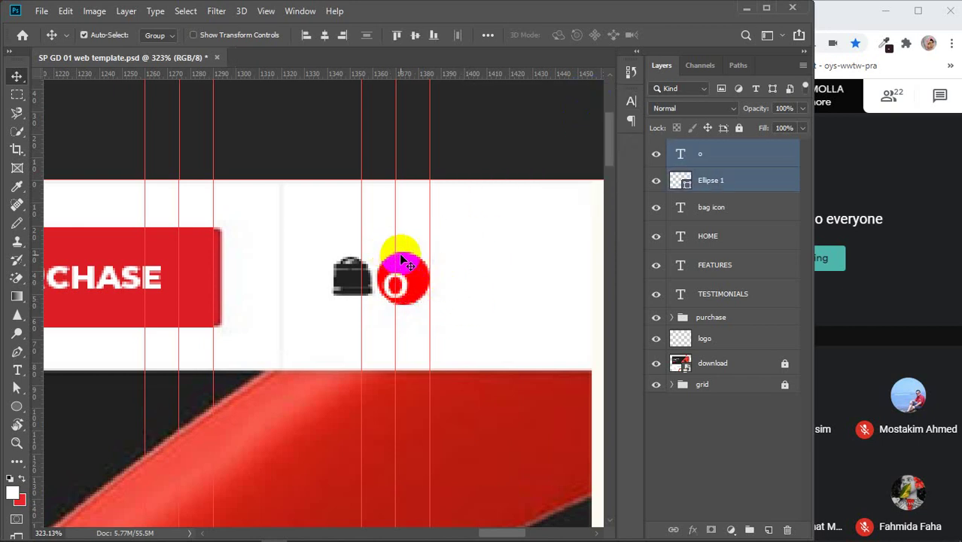
left_click(324, 35)
left_click(416, 36)
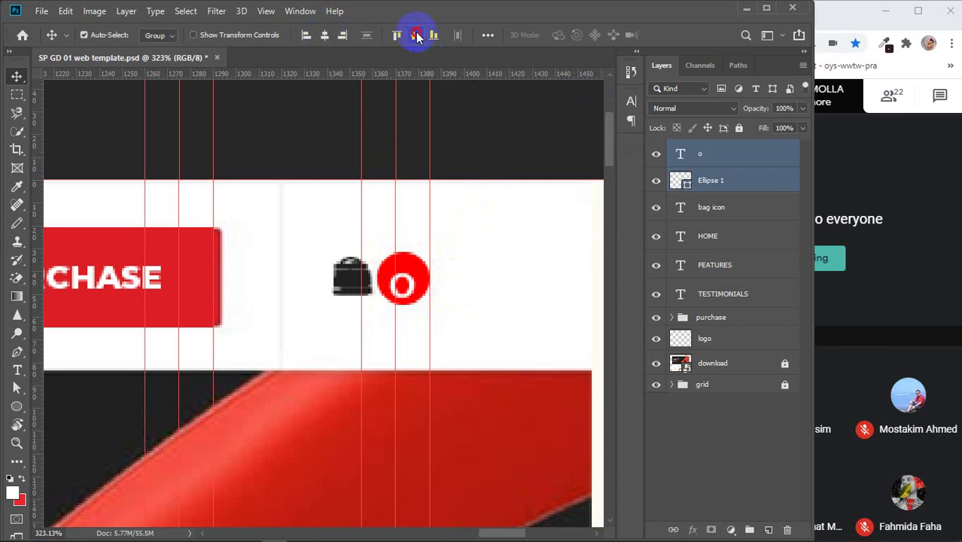
left_click(485, 267)
left_click(729, 158)
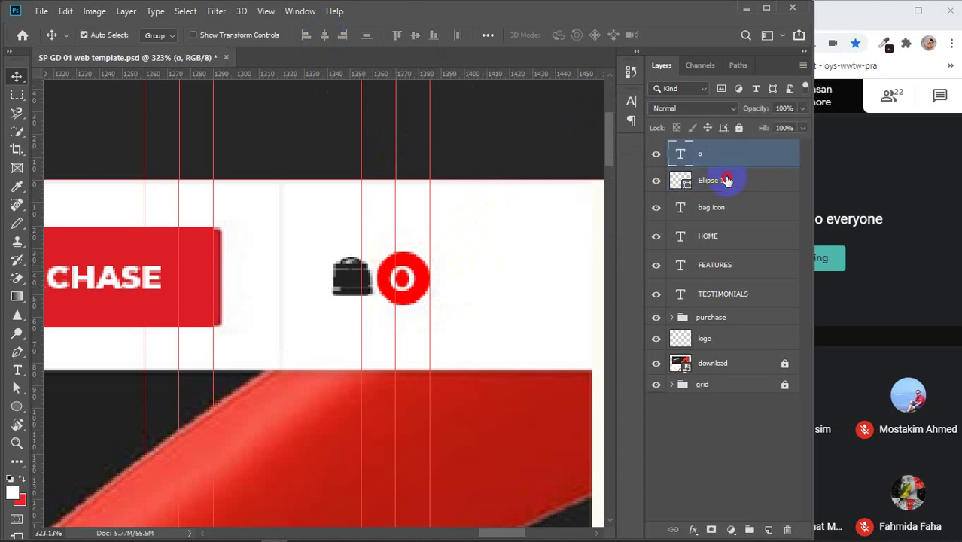
left_click(726, 181, "shift")
- Group the O and circle layers and name the group 'pop icon'
key("ctrl+g")
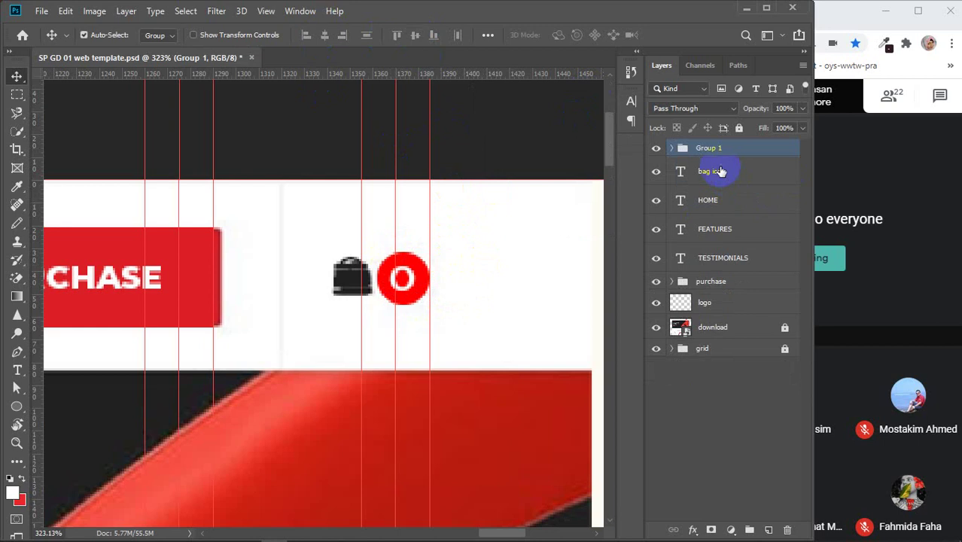
double_click(709, 148)
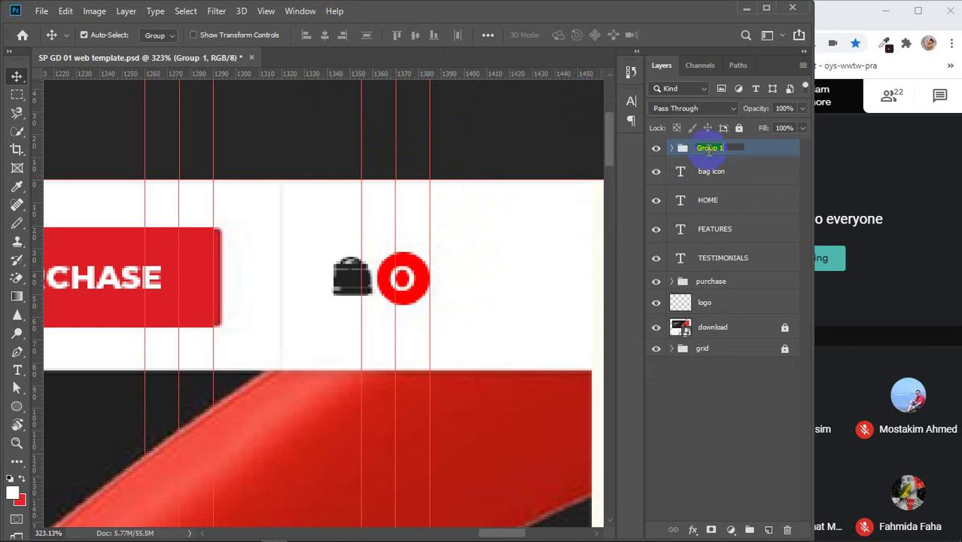
type("o")
type("oo")
key("Return")
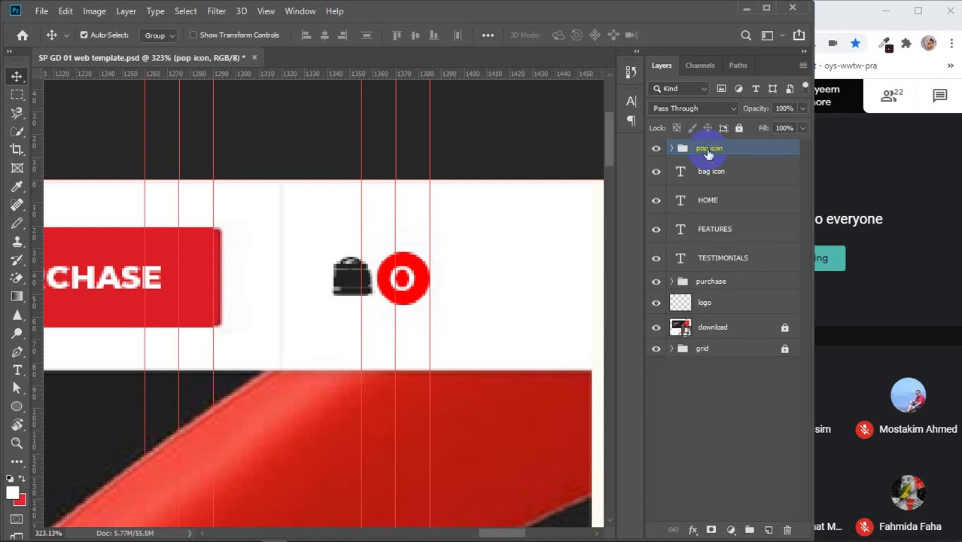
- Shift the bag icon slightly left of the pop icon badge
left_click(357, 283)
left_click_drag(356, 288, 347, 289)
left_click(419, 292, "shift")
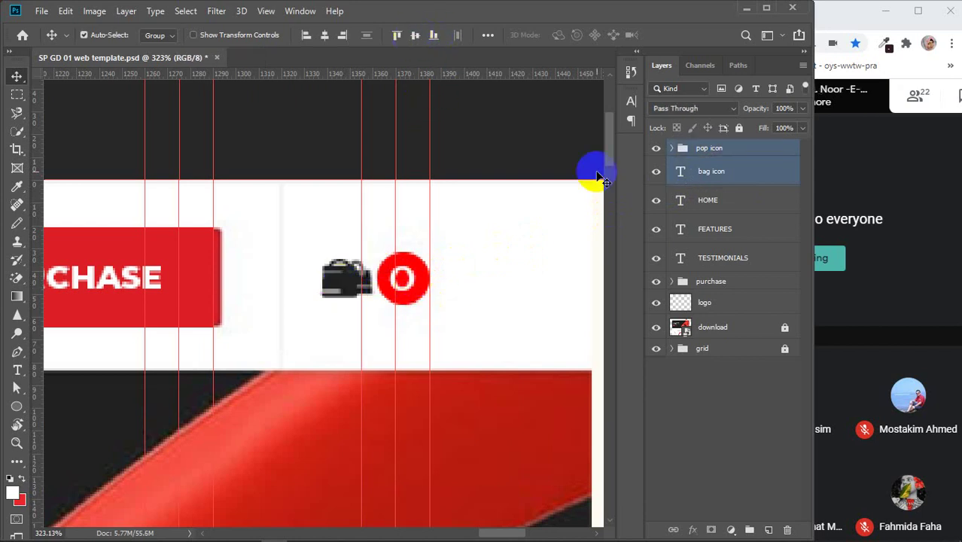
- Group the pop icon and bag icon layers into a group named 'menu button'
left_click(740, 151)
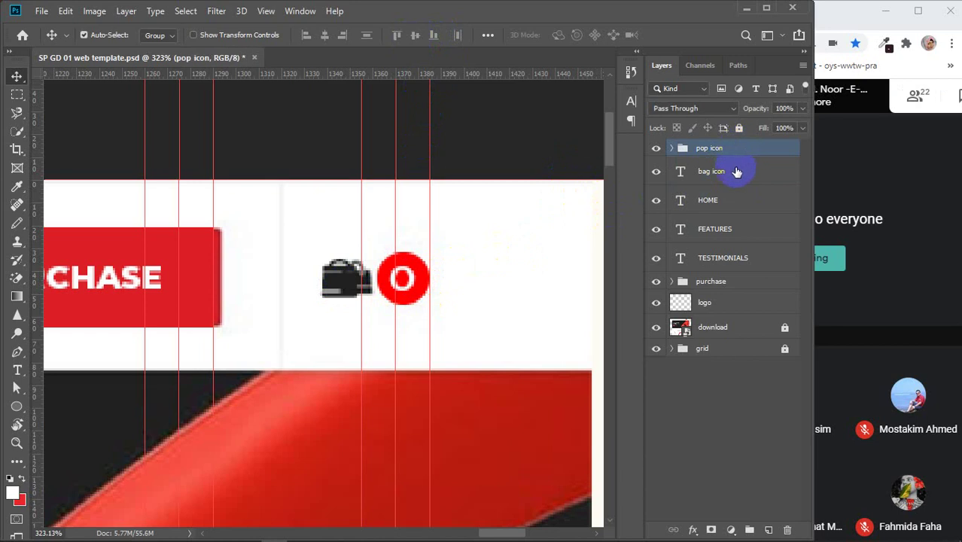
left_click(730, 176, "shift")
key("ctrl+g")
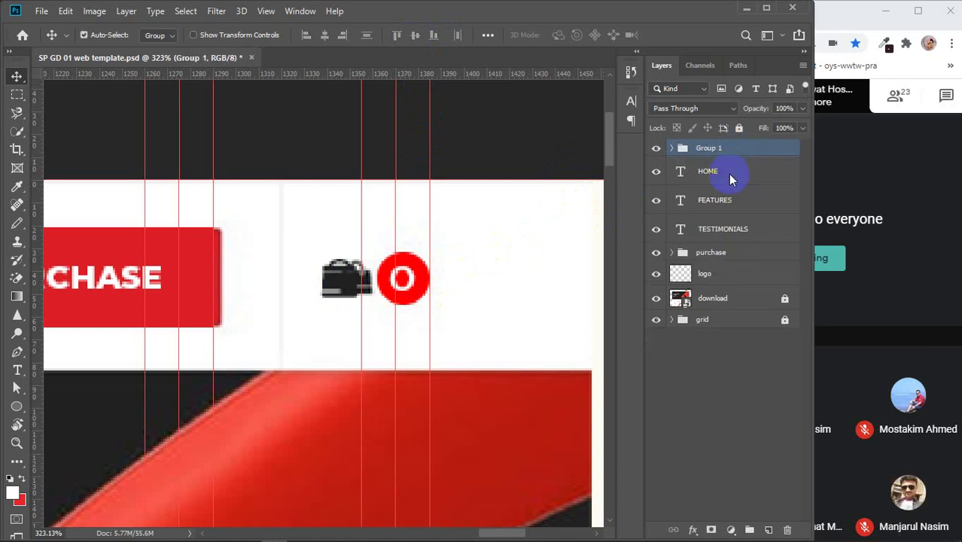
double_click(707, 148)
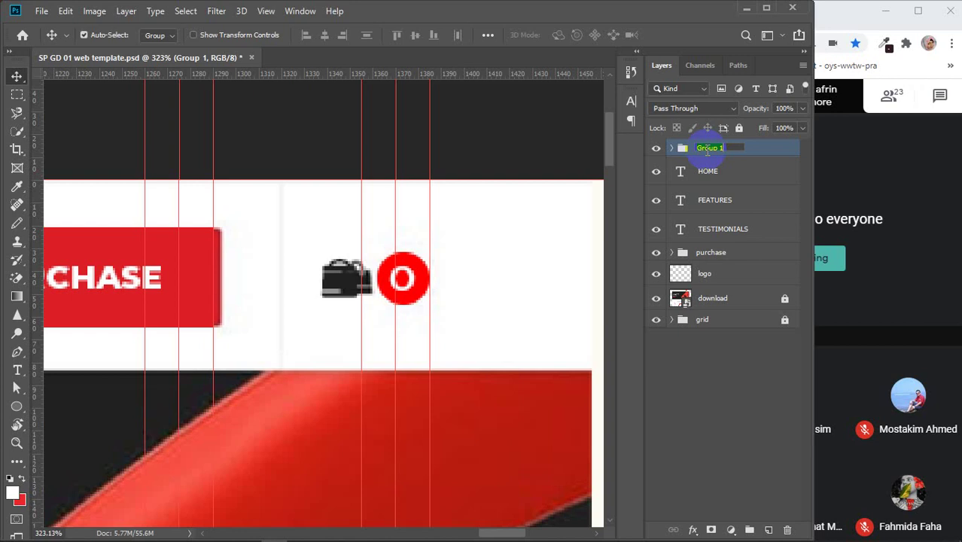
type("menu button")
key("Return")
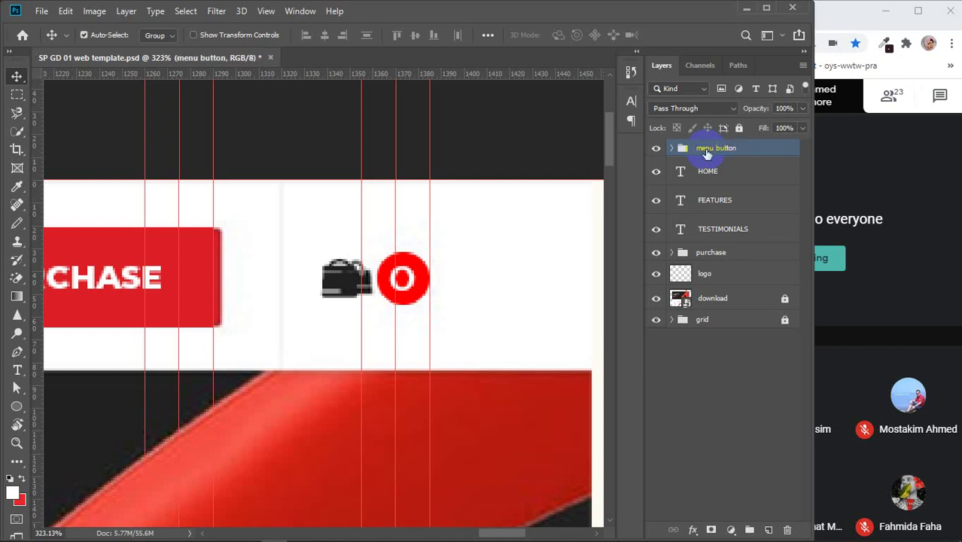
- Hide the reference download layer to reveal the coloured layout grid
scroll(215, 316, "down", 1)
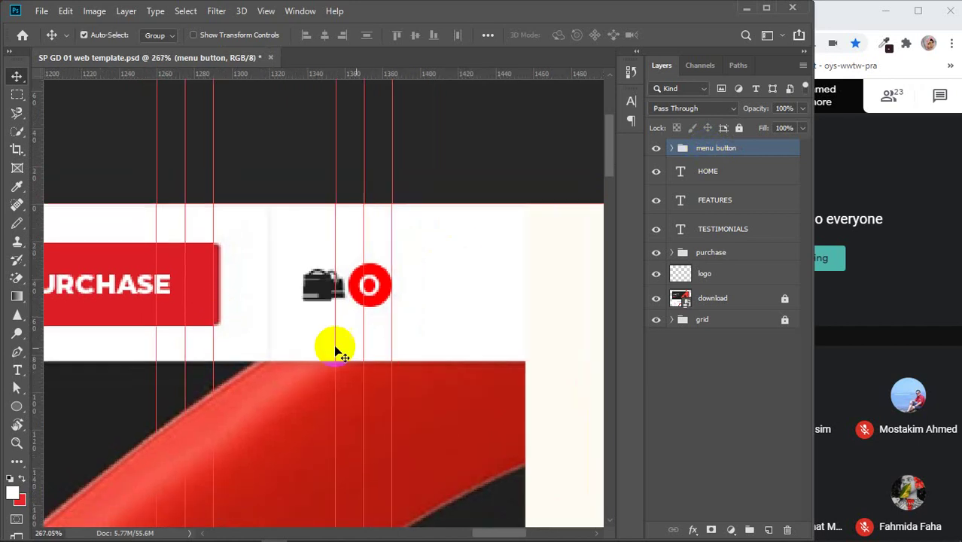
left_click(655, 298)
scroll(467, 341, "down", 3)
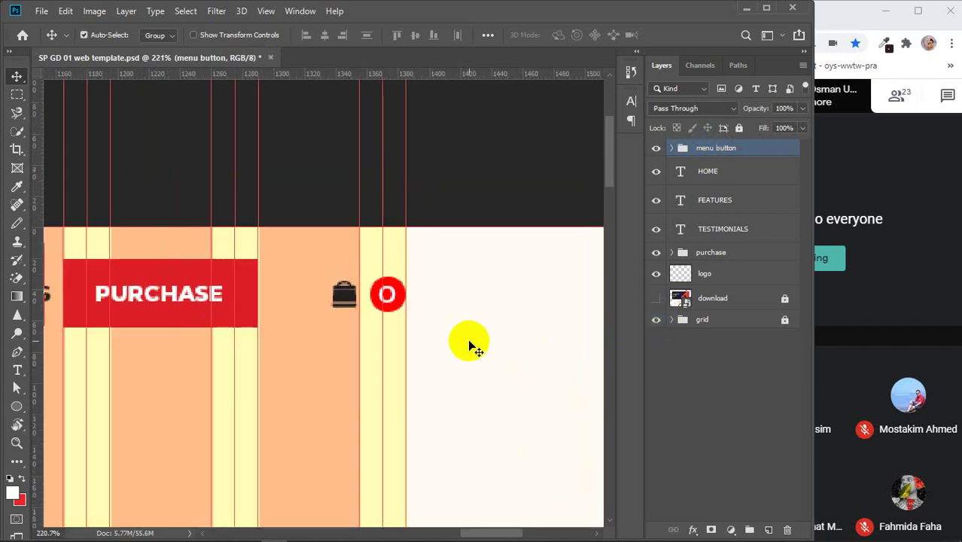
scroll(467, 340, "down", 4)
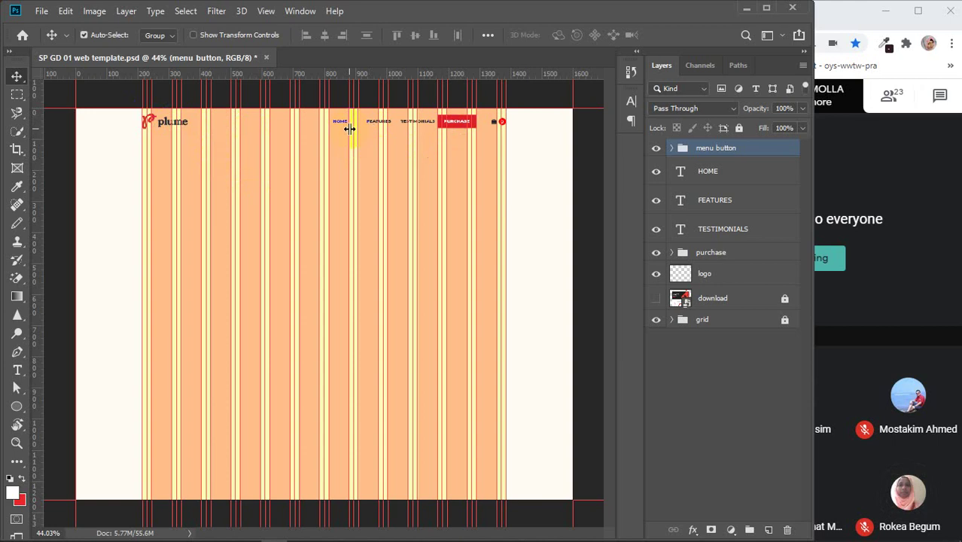
- Select the HOME, FEATURES, TESTIMONIALS and purchase layers together in the Layers panel
left_click(657, 274)
left_click(657, 274)
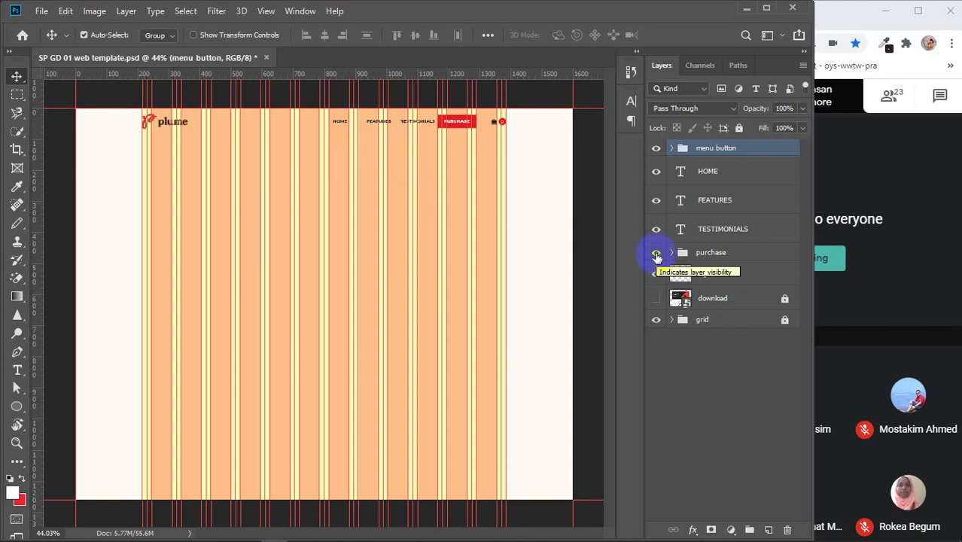
left_click(715, 175)
left_click(712, 200)
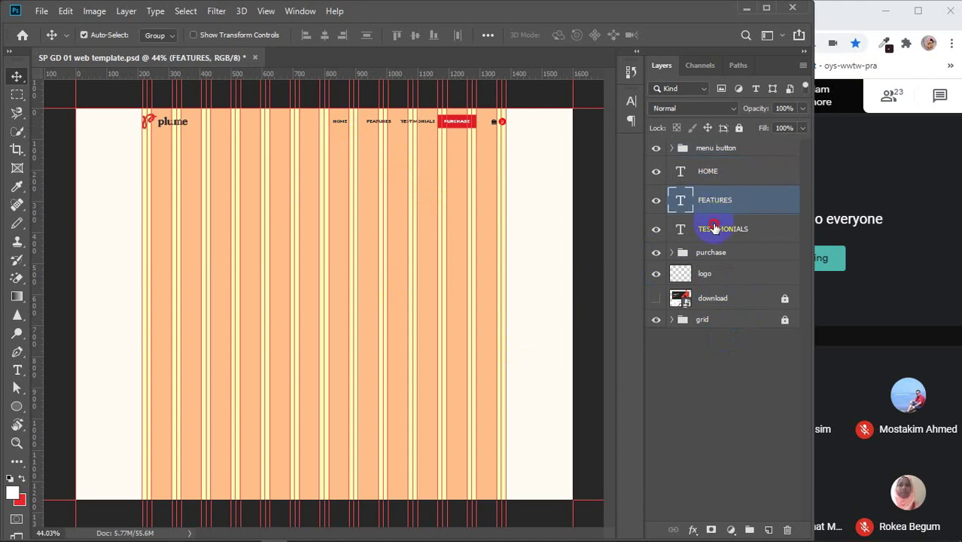
left_click(715, 228)
left_click(732, 255)
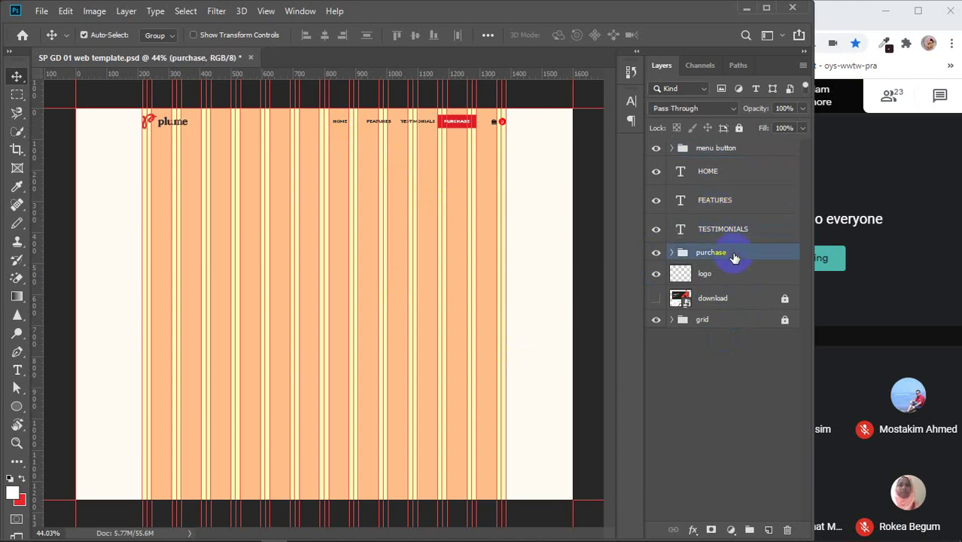
left_click(711, 172, "shift")
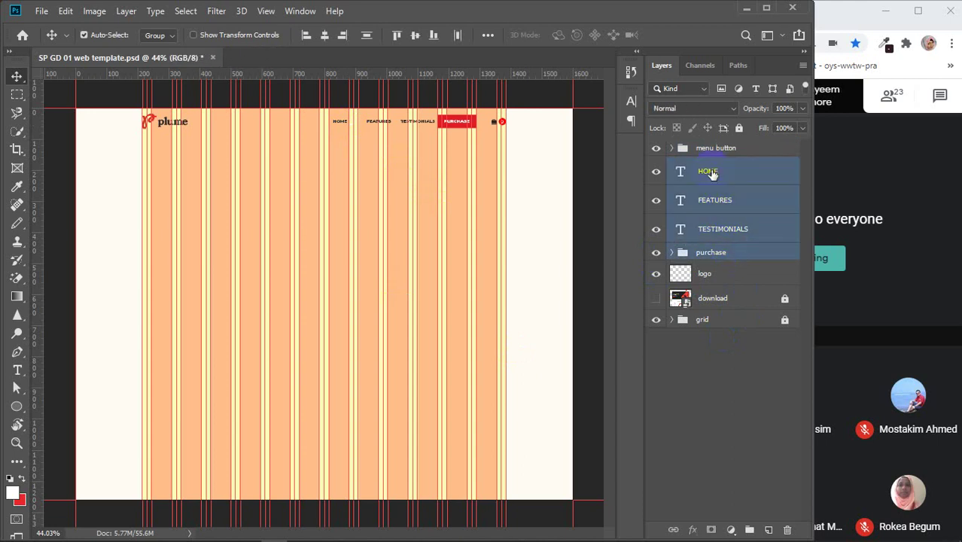
- Group the four selected menu item layers with Ctrl+G and name the group 'menu'
key("ctrl+g")
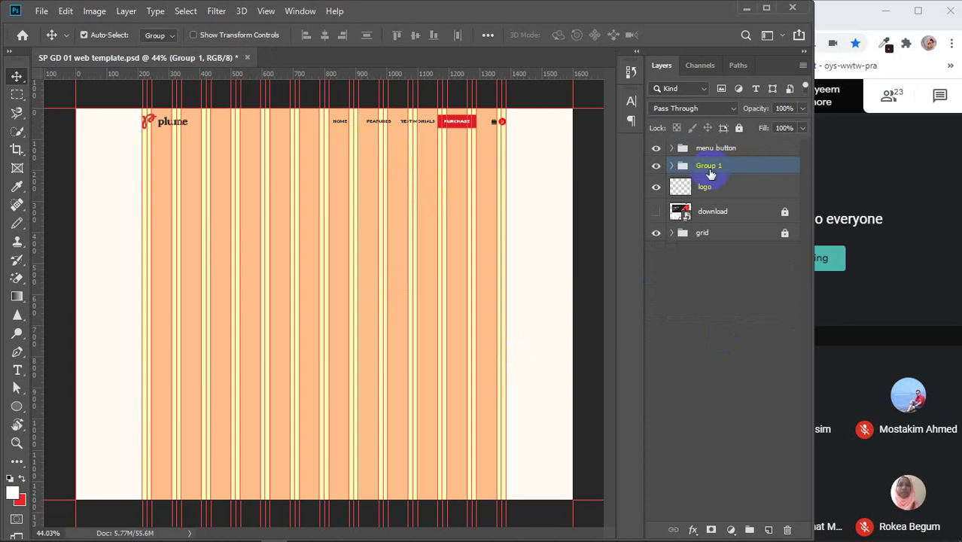
double_click(708, 166)
type("menu")
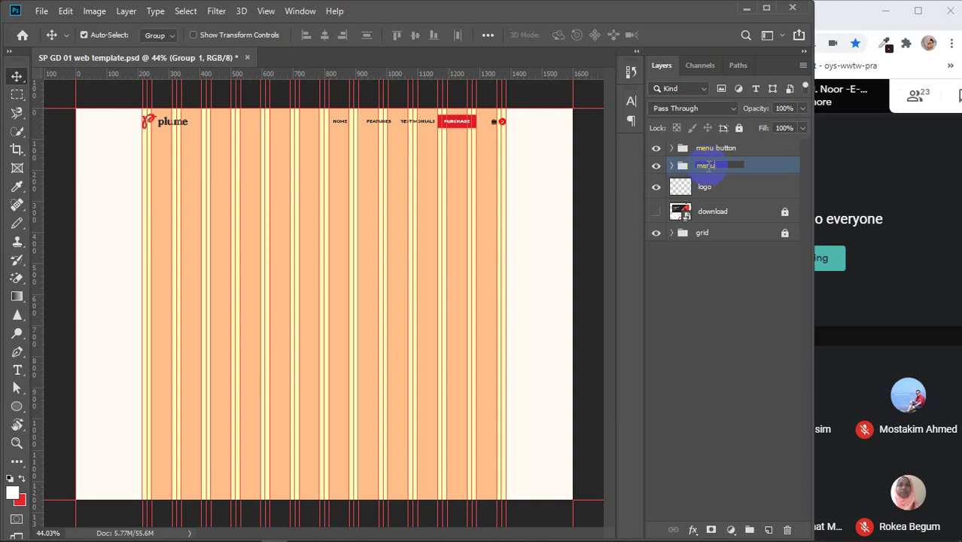
key("Return")
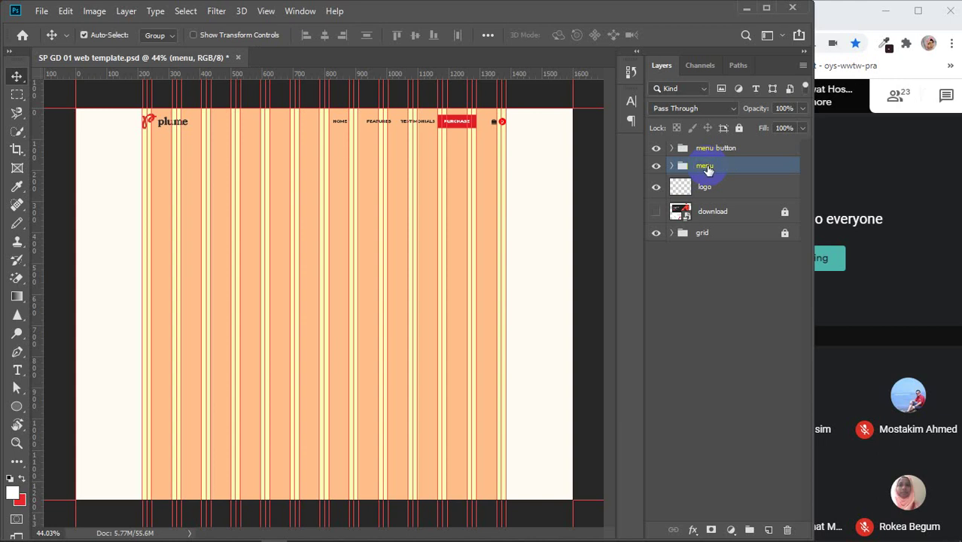
- Toggle the logo, menu and menu button layers off and on to check them
left_click(419, 126)
scroll(418, 126, "up", 2)
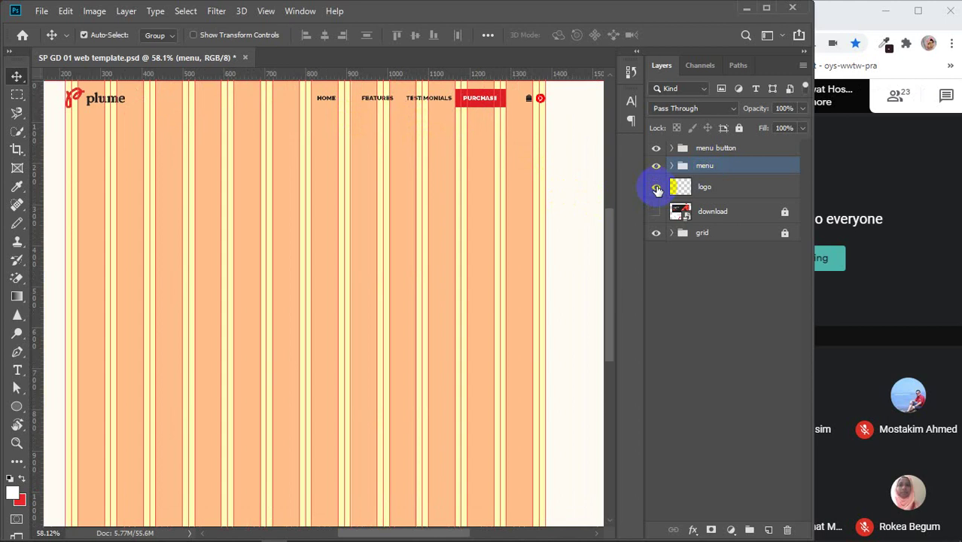
left_click(656, 189)
left_click(656, 189)
left_click(657, 167)
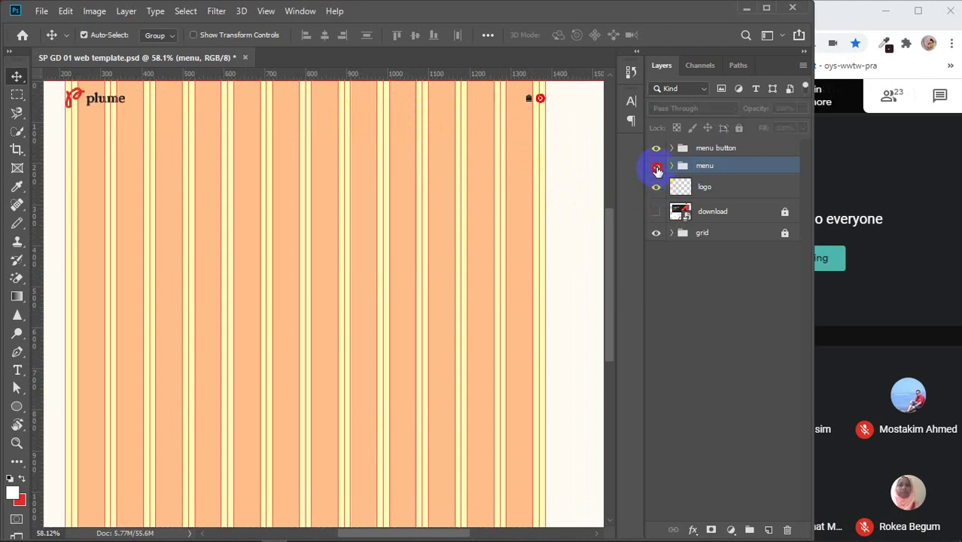
left_click(656, 167)
left_click(655, 148)
left_click(656, 148)
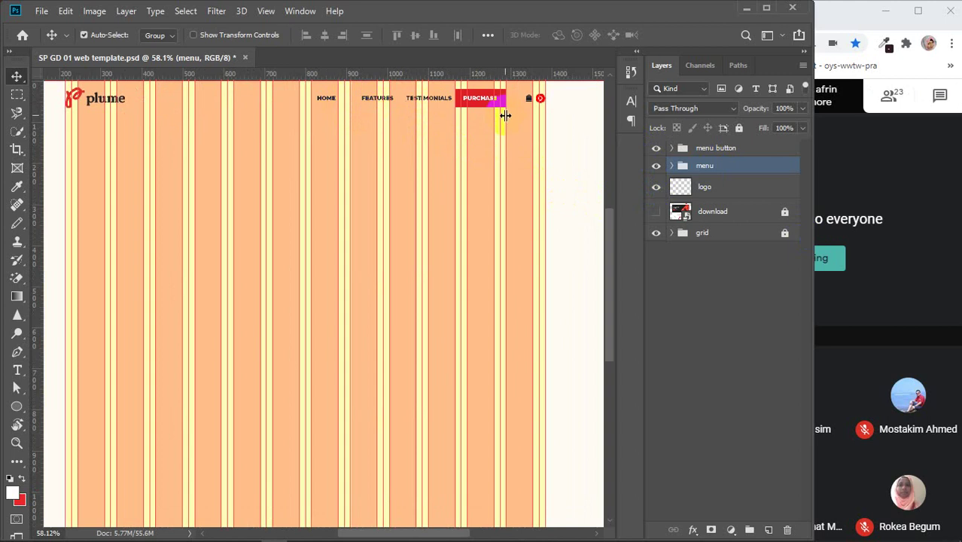
- Expand the menu group, toggle the PURCHASE button's visibility, then collapse the group
left_click(676, 167)
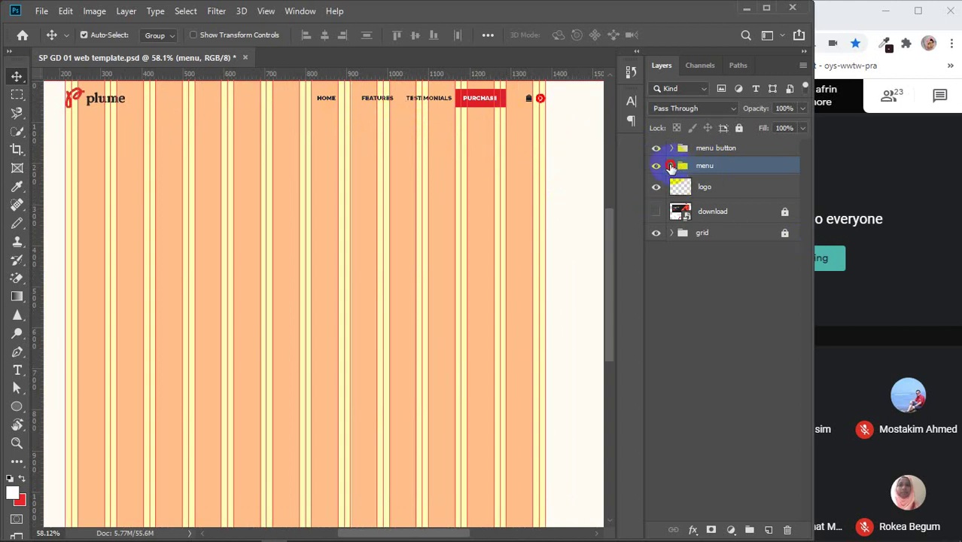
left_click(672, 166)
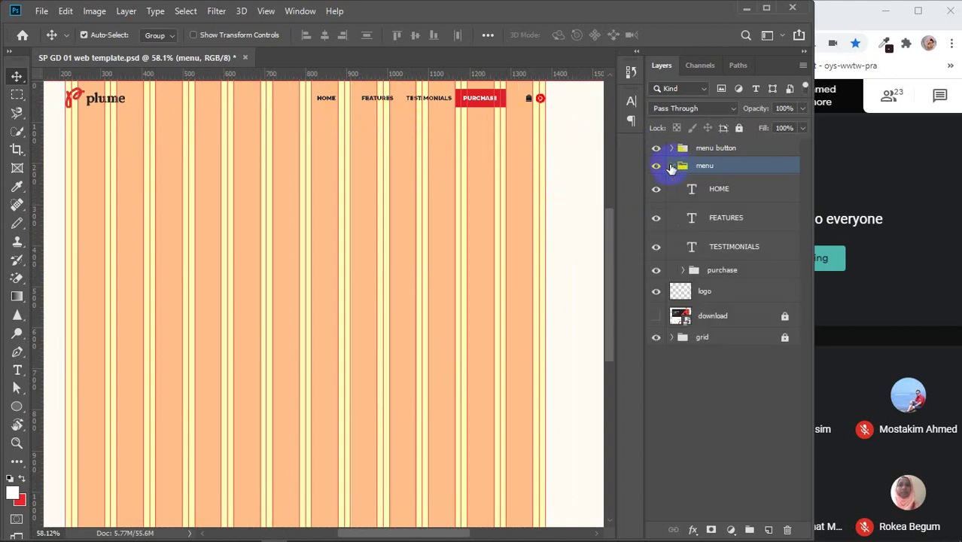
left_click(656, 269)
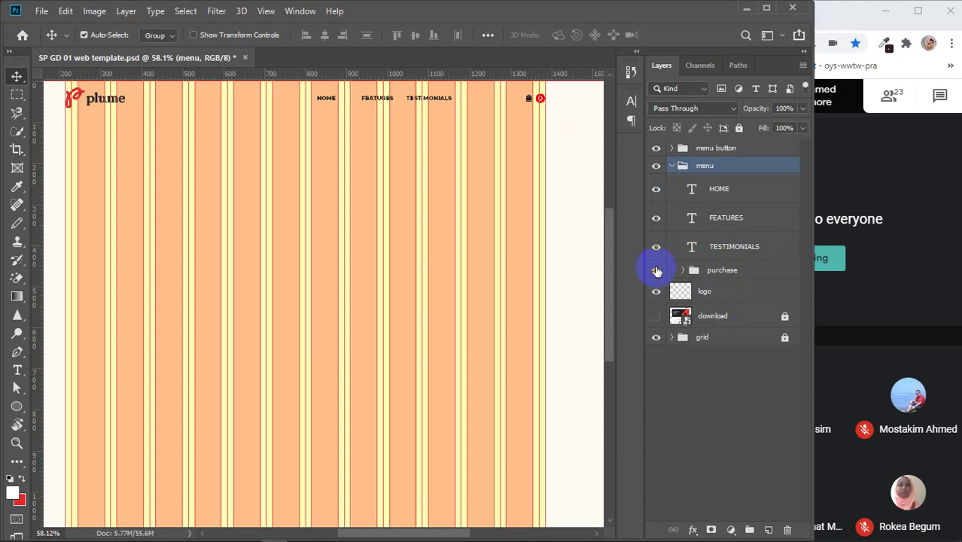
left_click(656, 269)
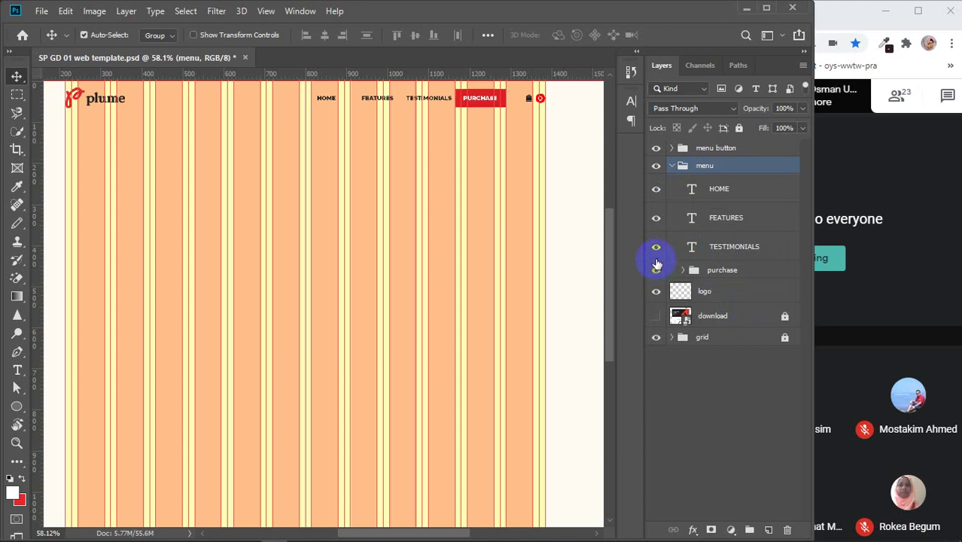
left_click(672, 166)
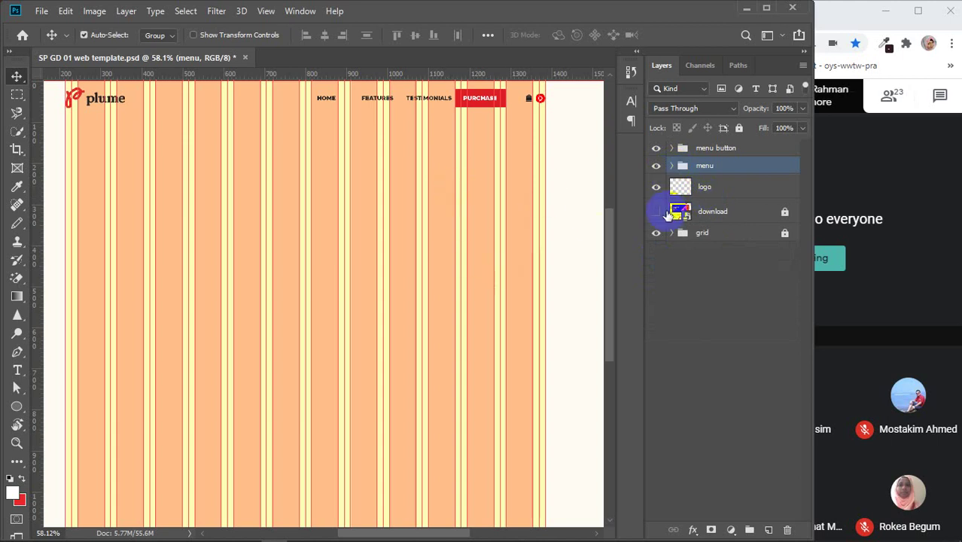
- Make the download layer's headphone reference image visible again and select the Rectangle Tool
left_click(656, 211)
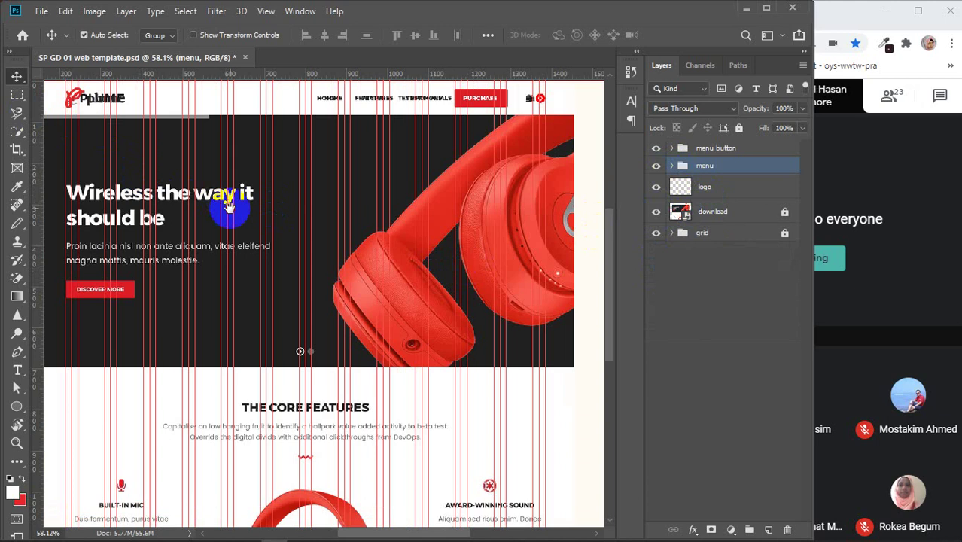
left_click_drag(228, 205, 243, 215)
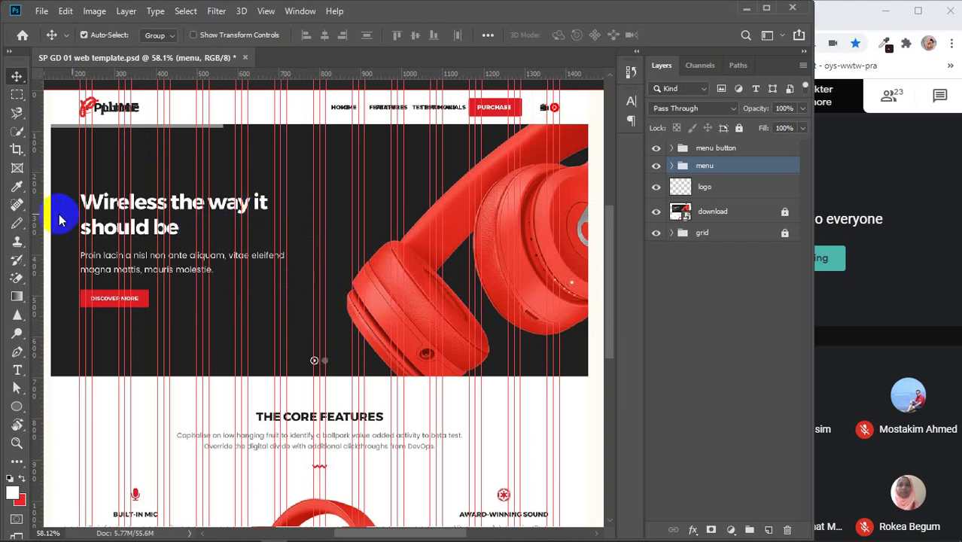
right_click(16, 410)
left_click(68, 400)
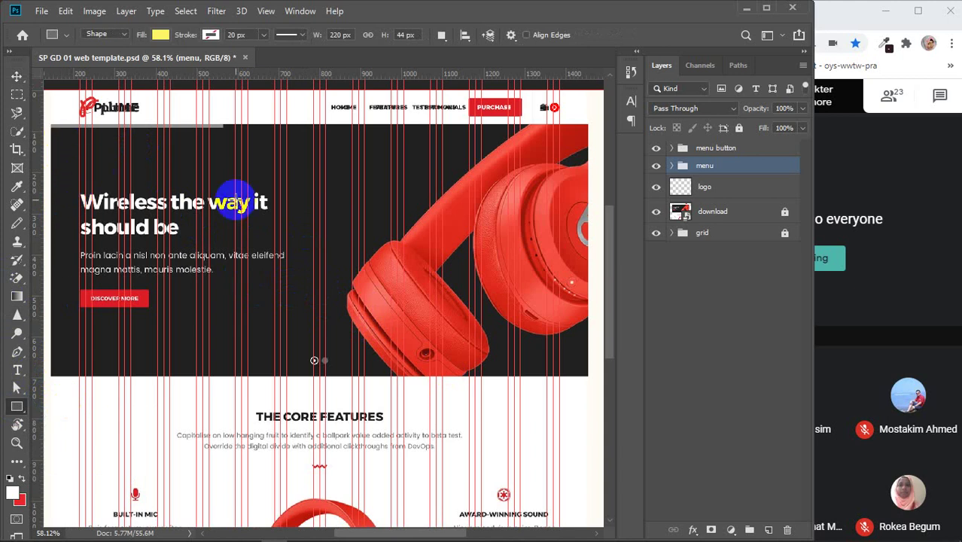
scroll(239, 194, "down", 2)
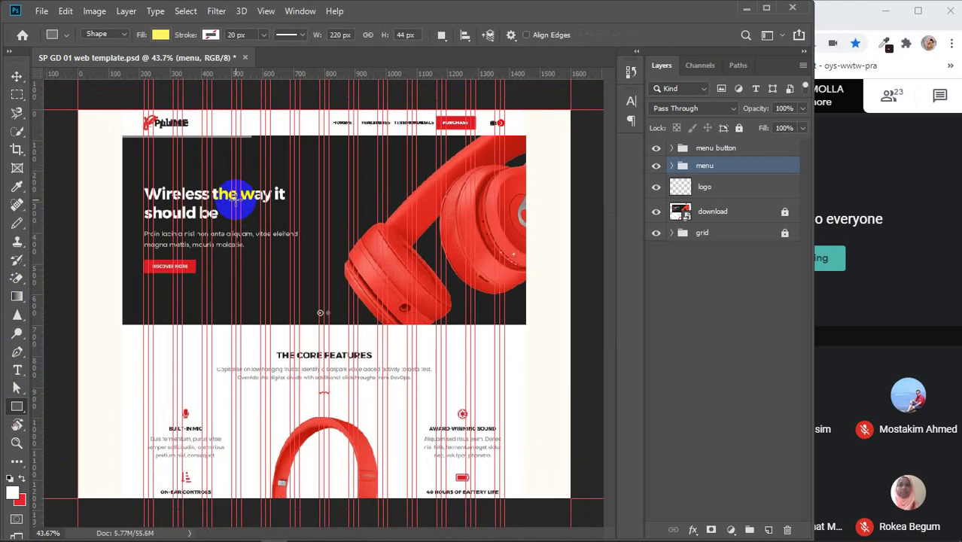
scroll(236, 197, "down", 1)
- Return to the Move tool
left_click(15, 78)
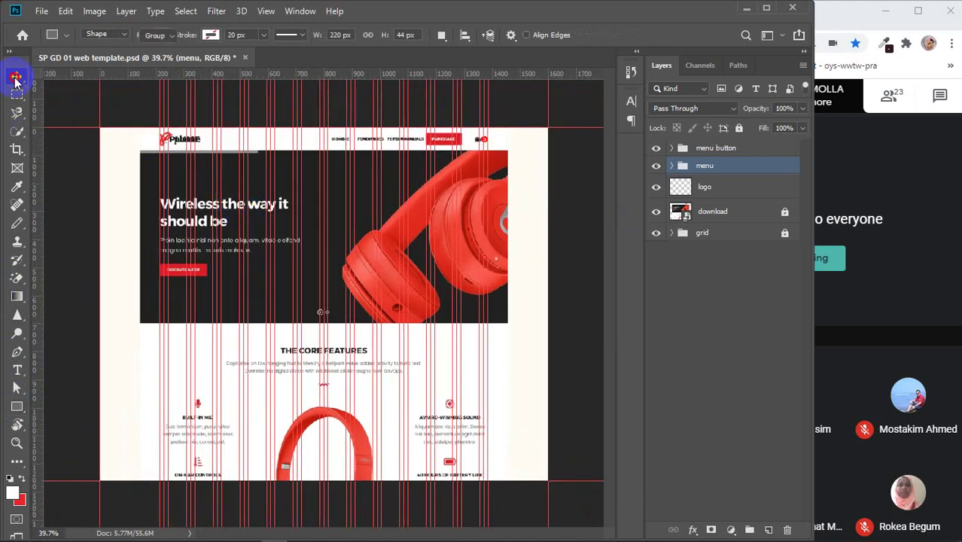
right_click(16, 78)
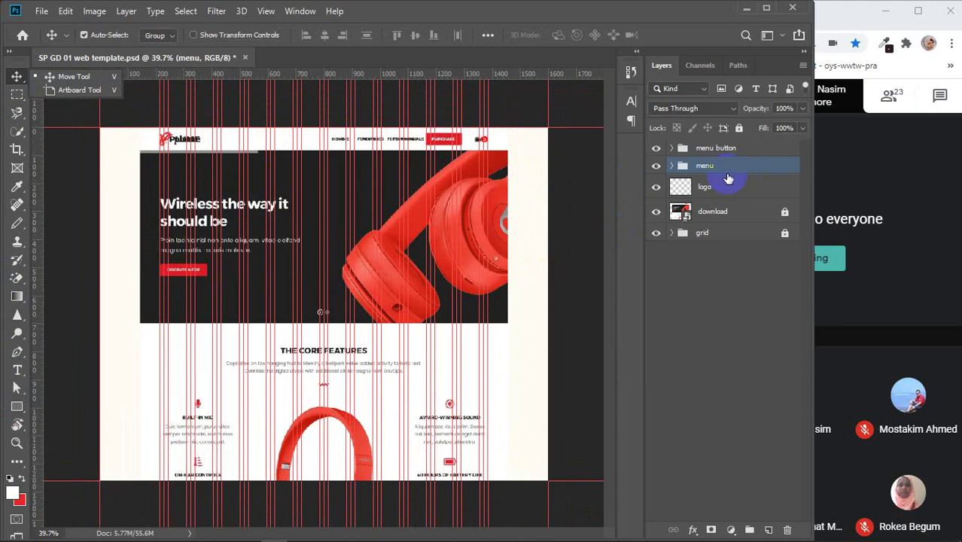
left_click_drag(728, 179, 697, 172)
- Hide the headphone reference image and lock the guides from the View menu
left_click(492, 149)
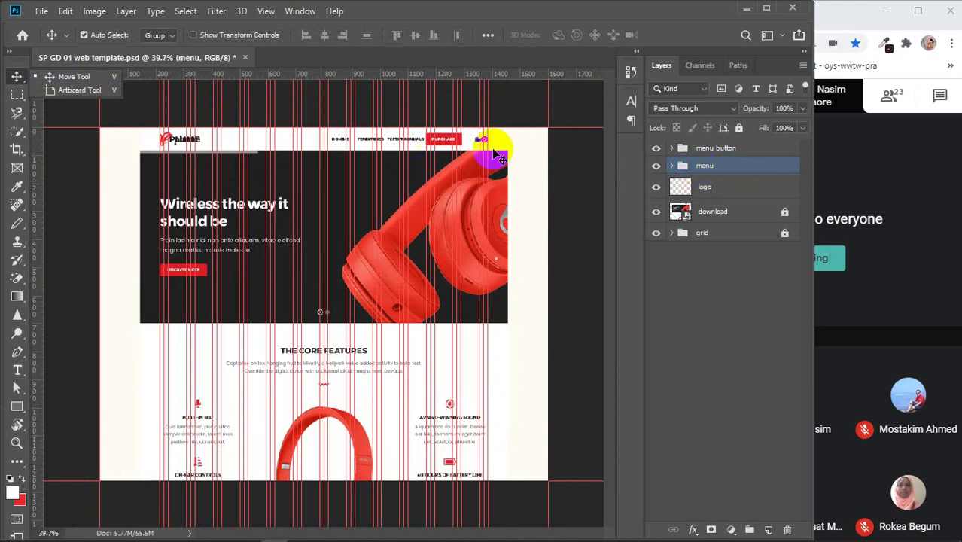
left_click(656, 212)
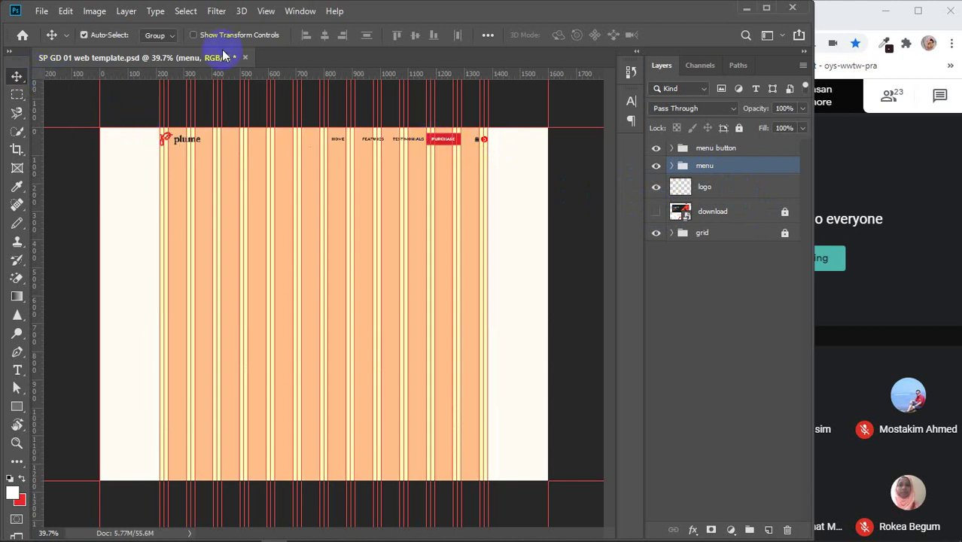
left_click(265, 11)
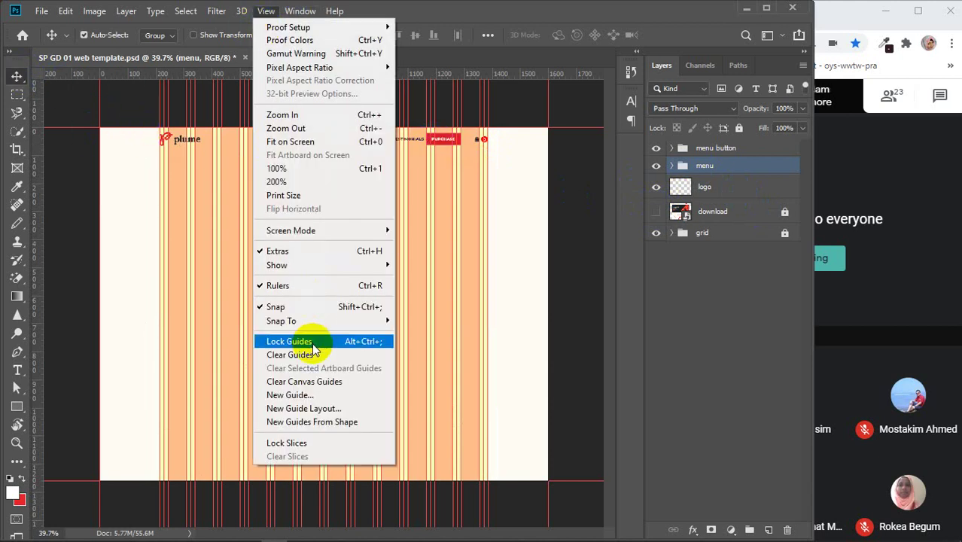
left_click(316, 341)
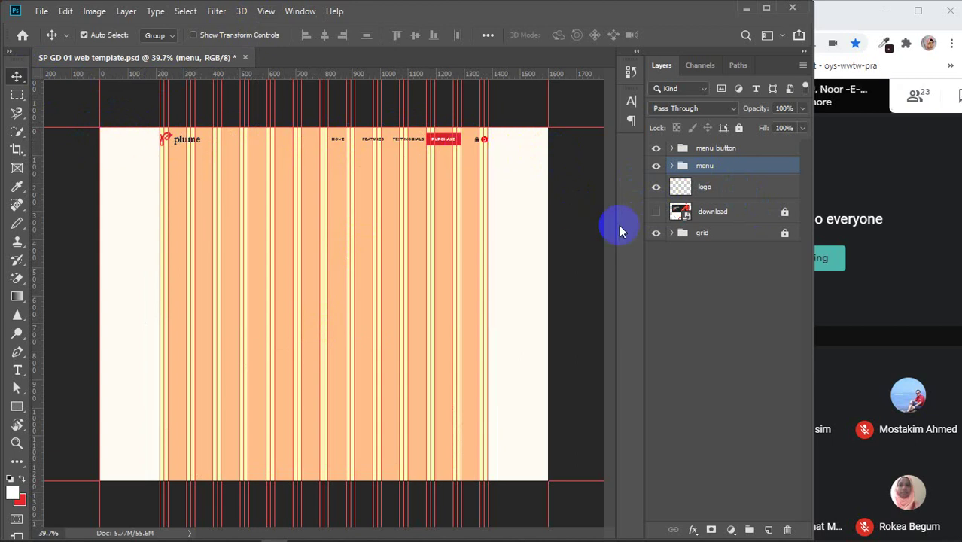
- Toggle the grid columns off and on, then show the downloaded mockup image
left_click(655, 233)
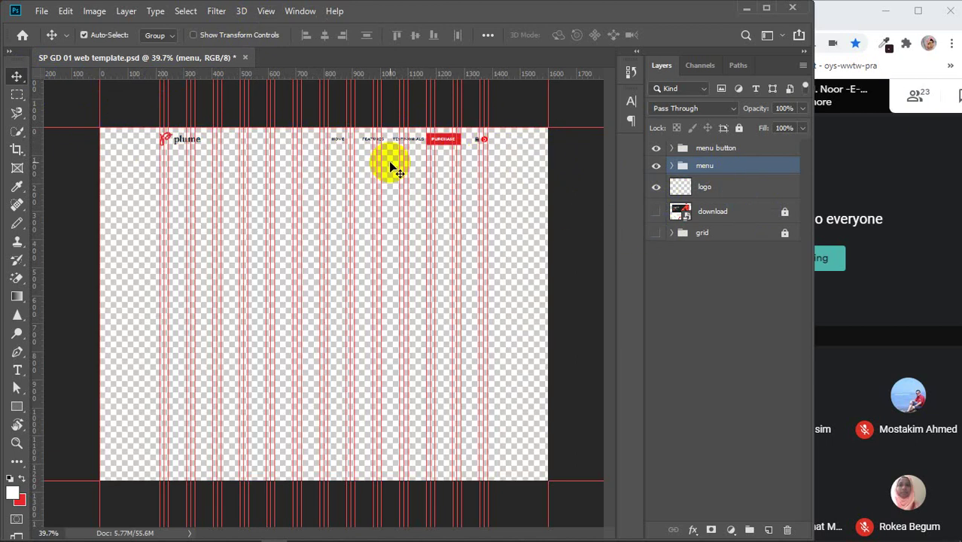
left_click(656, 233)
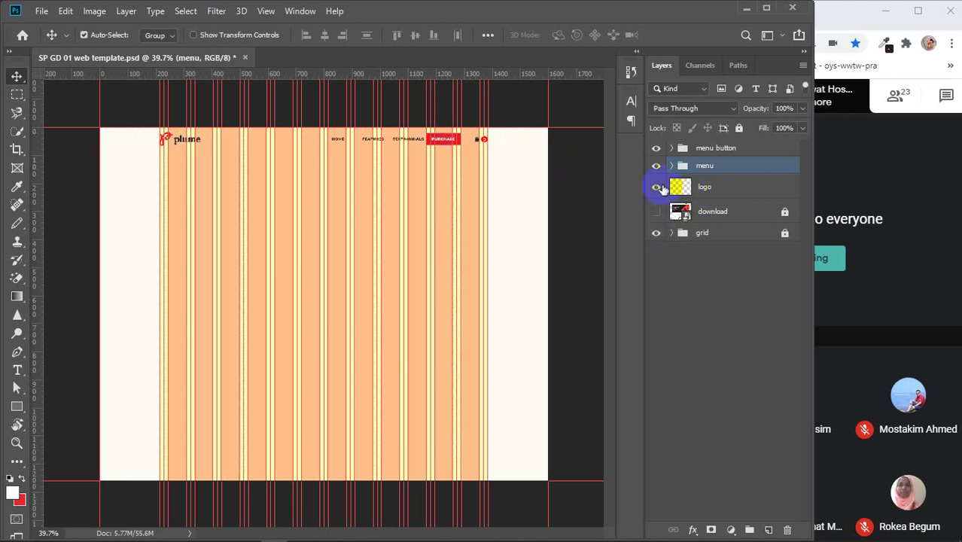
left_click(655, 212)
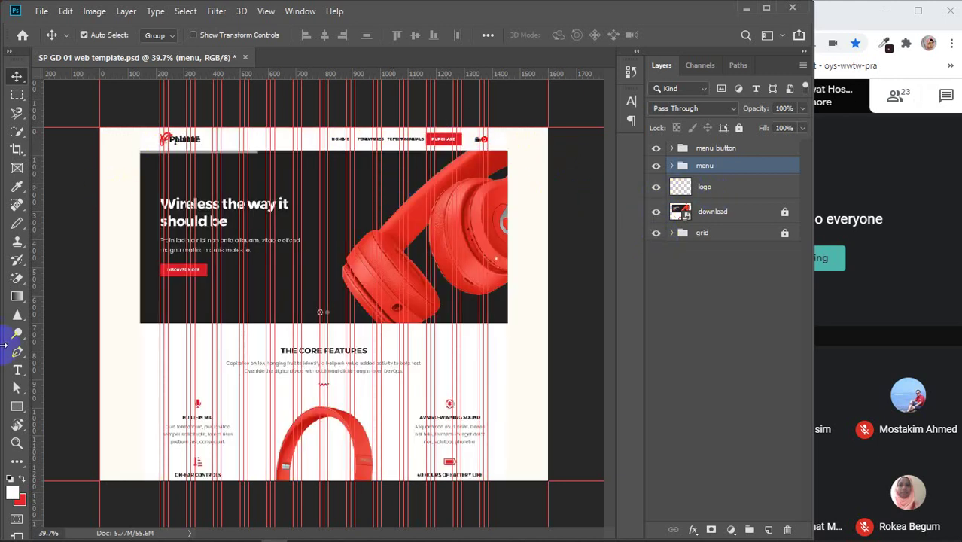
left_click(15, 407)
- Draw a 1600 × 78 px rectangle across the page top and fill it white
left_click(35, 403)
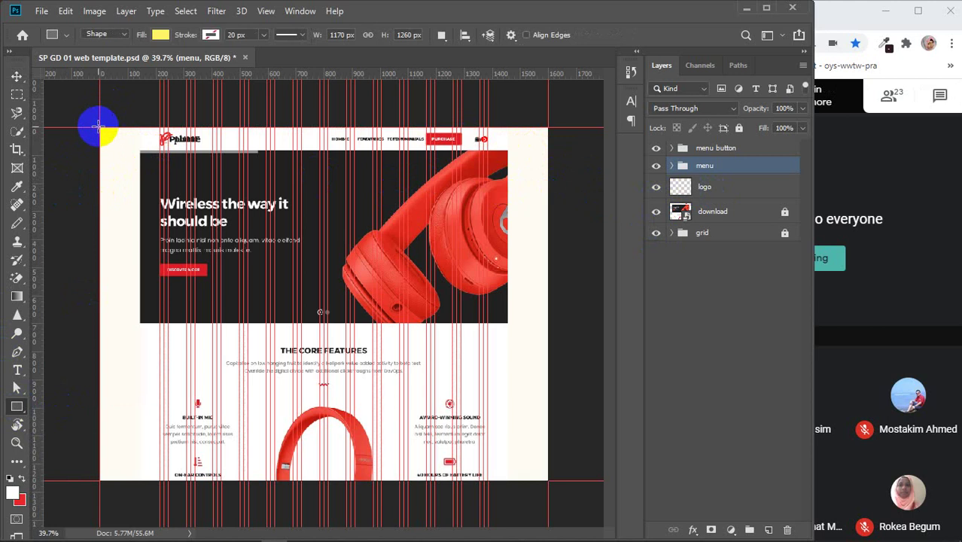
left_click_drag(98, 128, 549, 149)
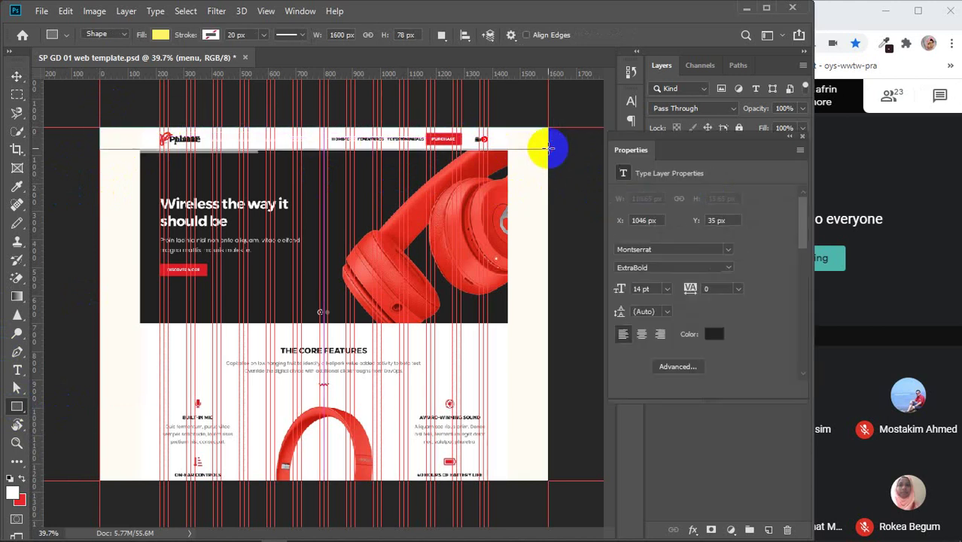
left_click(624, 239)
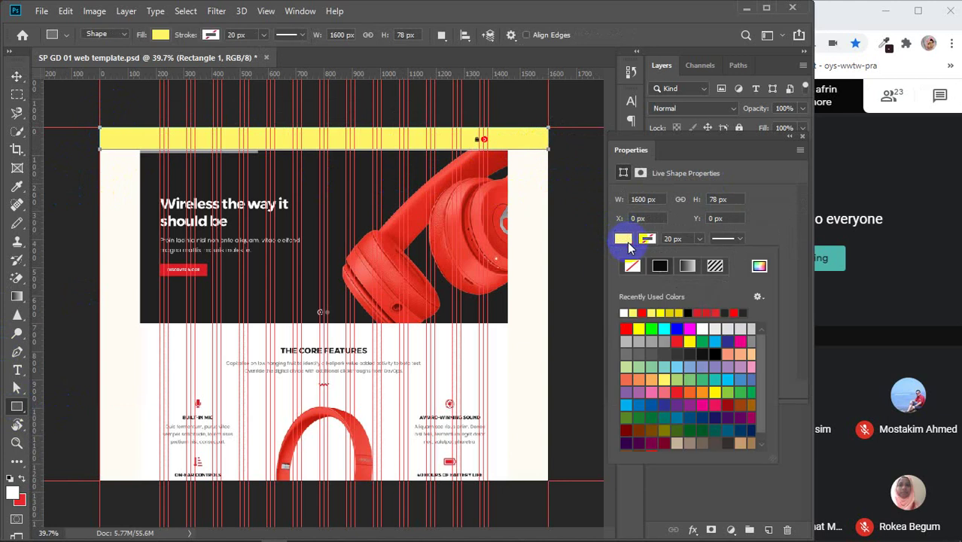
left_click(627, 312)
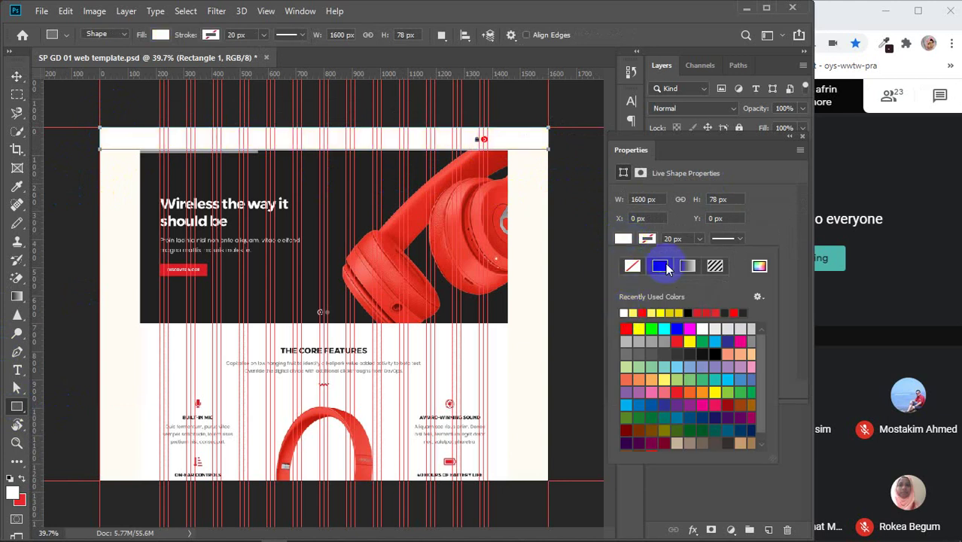
left_click(802, 140)
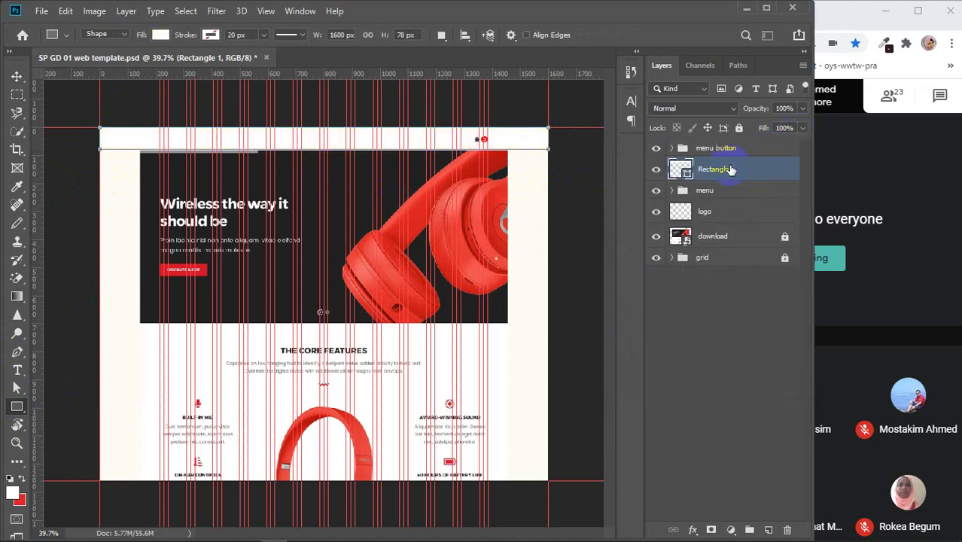
- Move the rectangle layer beneath the logo and rename it BG
left_click_drag(732, 170, 723, 225)
double_click(716, 211)
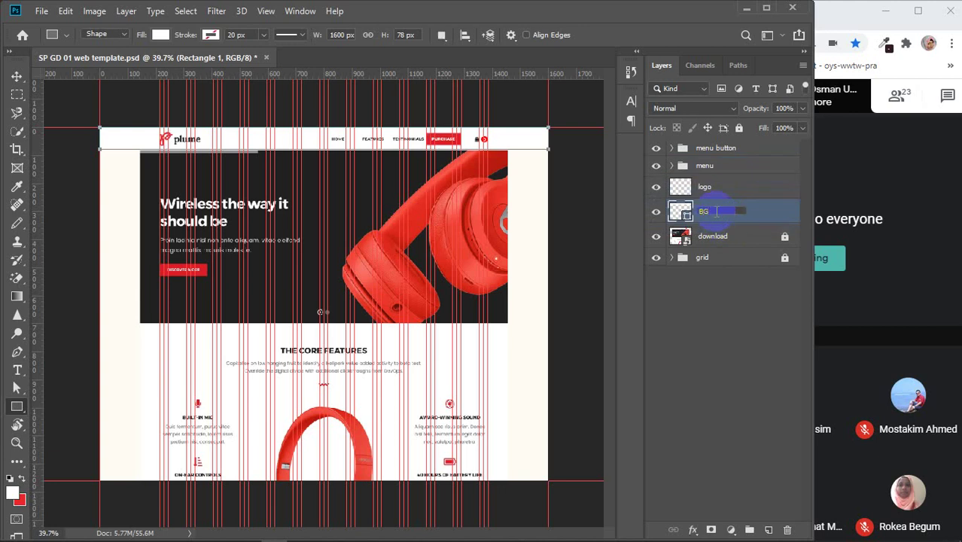
key("Return")
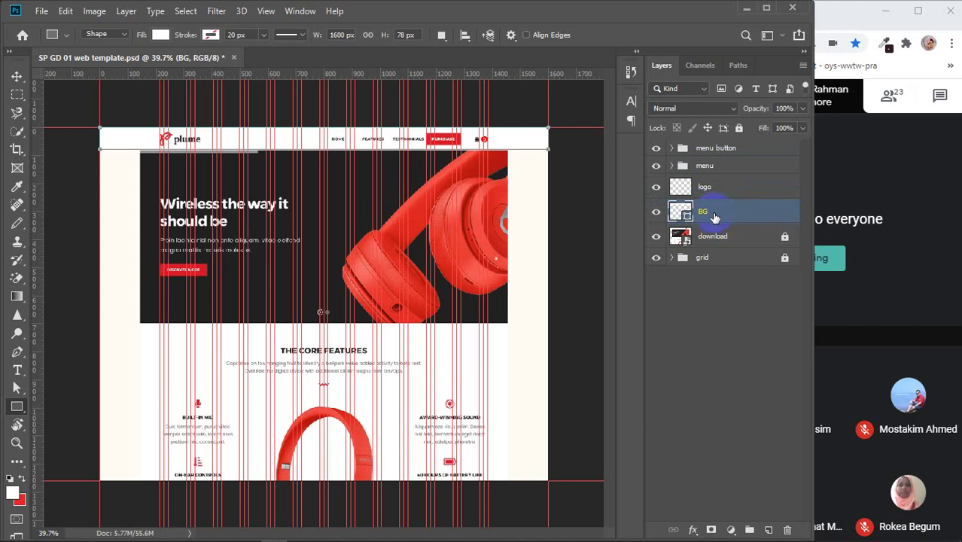
- Group the menu button, menu, logo and BG layers with Ctrl+G and name the group 'menubar'
left_click(726, 148, "shift")
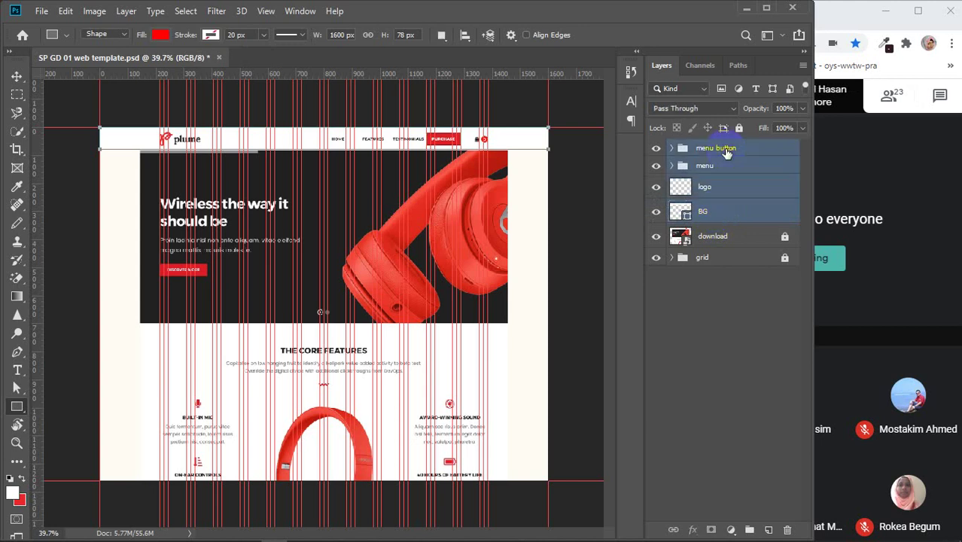
key("ctrl+g")
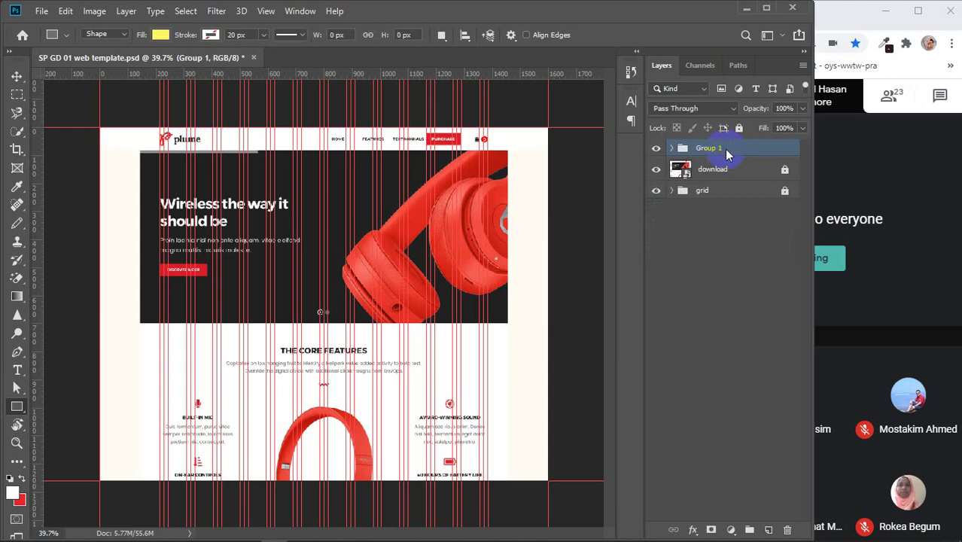
double_click(709, 149)
type("menubar")
key("Return")
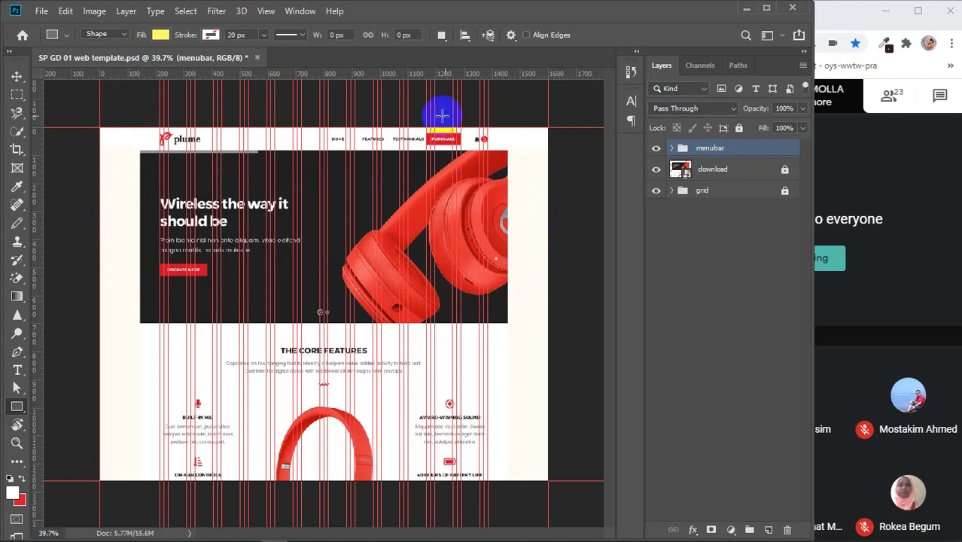
- Draw a 1600 × 622 px hero rectangle and fill it near-black via the Color Picker
left_click_drag(132, 188, 552, 322)
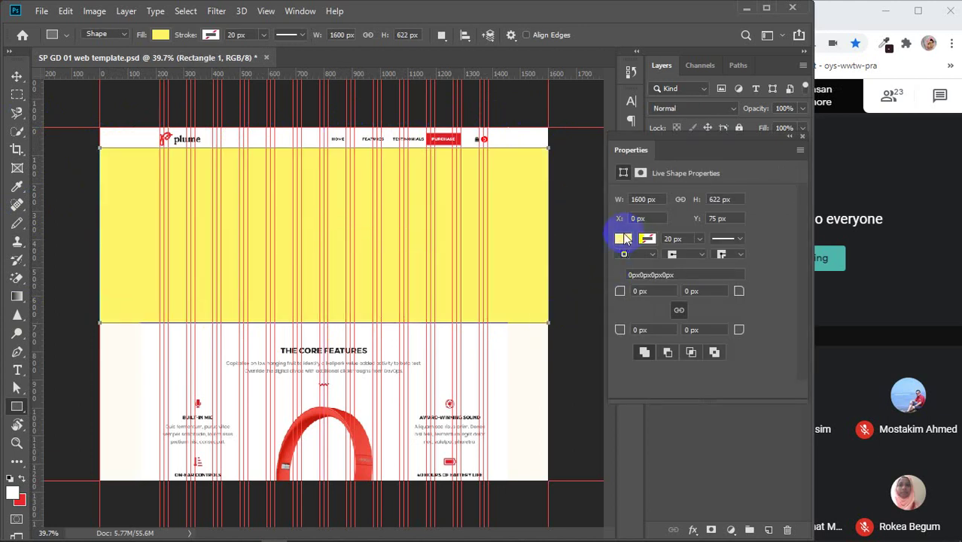
left_click(623, 241)
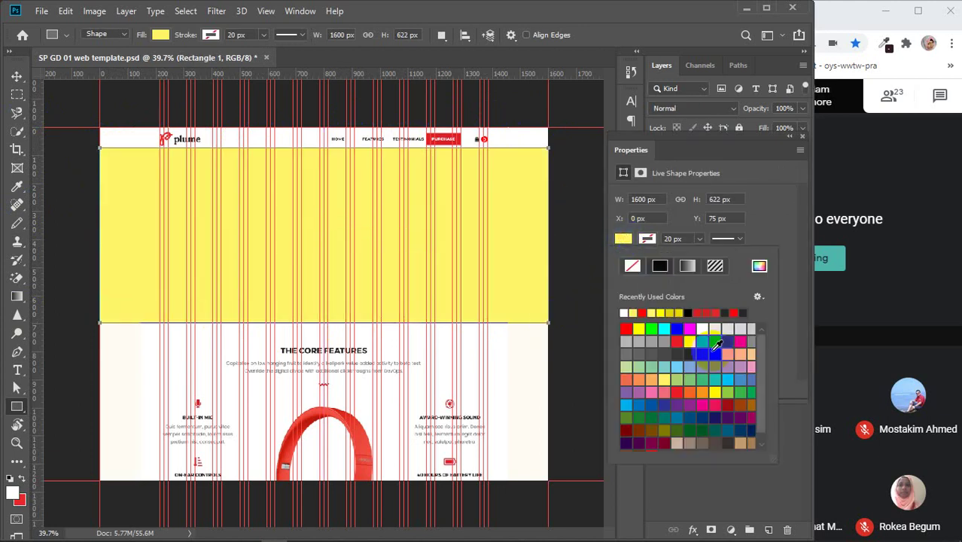
left_click(703, 351)
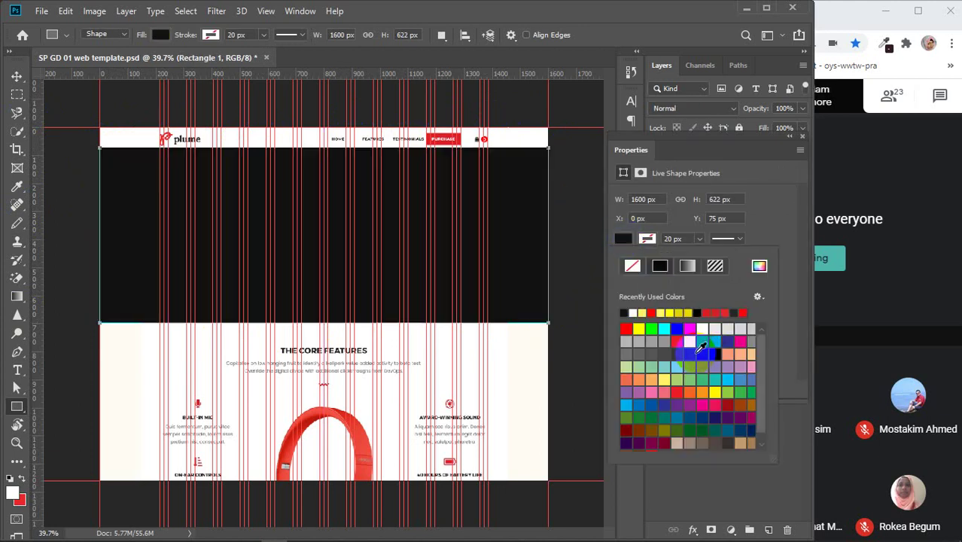
left_click(692, 354)
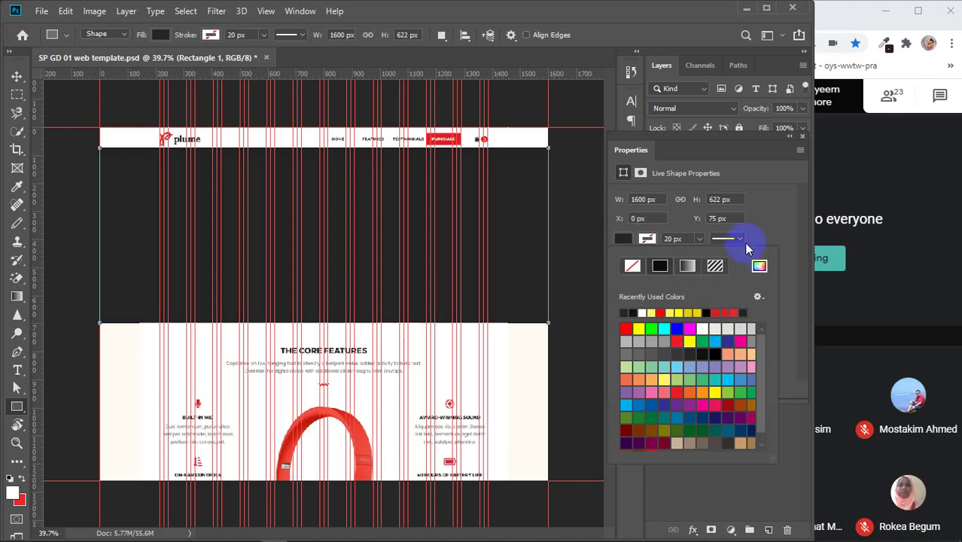
left_click(758, 266)
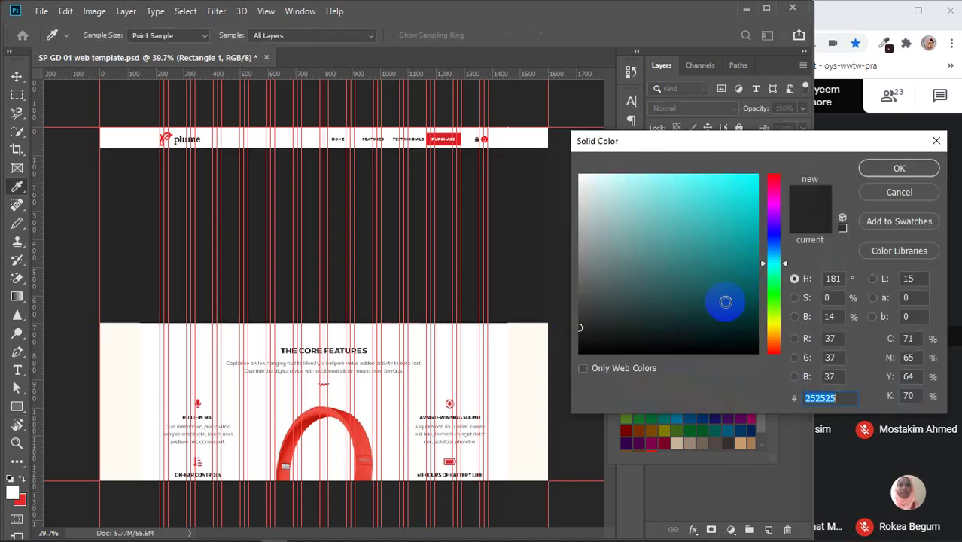
left_click(587, 339)
left_click(875, 168)
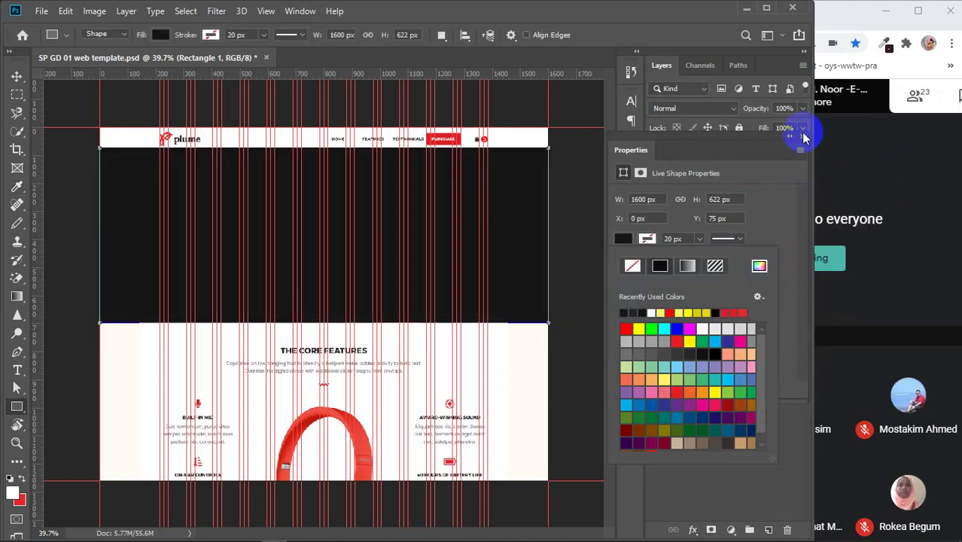
- Hide the Rectangle 1 layer to reveal the mockup and switch to the Move tool
left_click(792, 136)
left_click(790, 136)
left_click(660, 155)
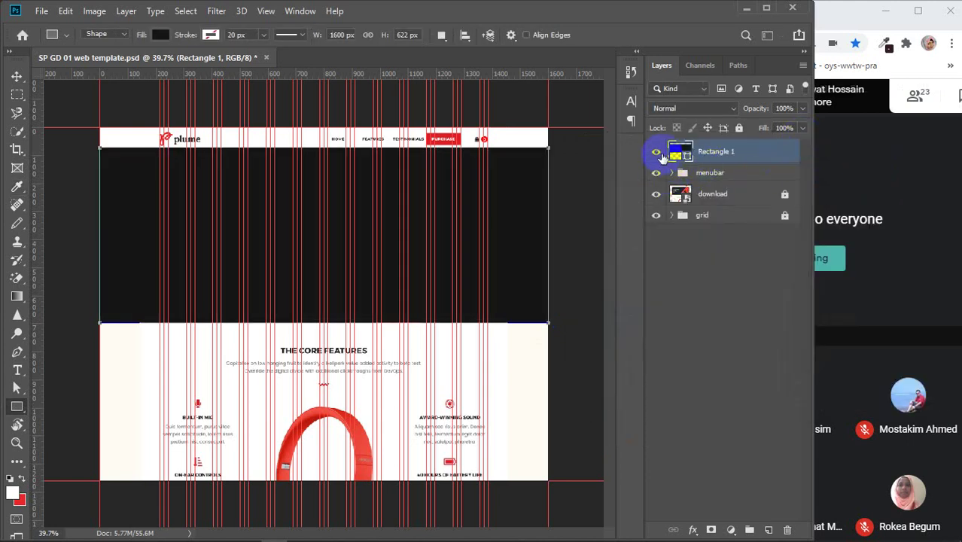
left_click(655, 152)
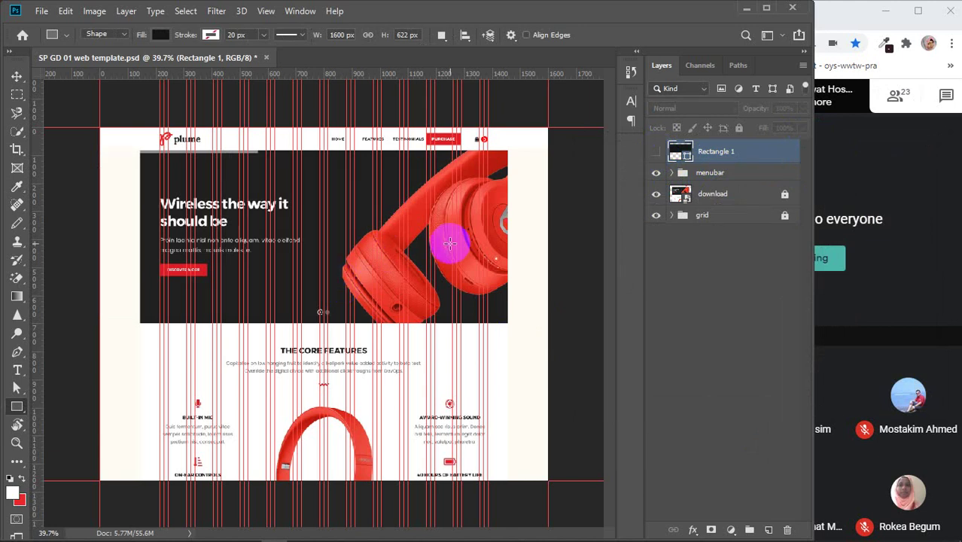
key("v")
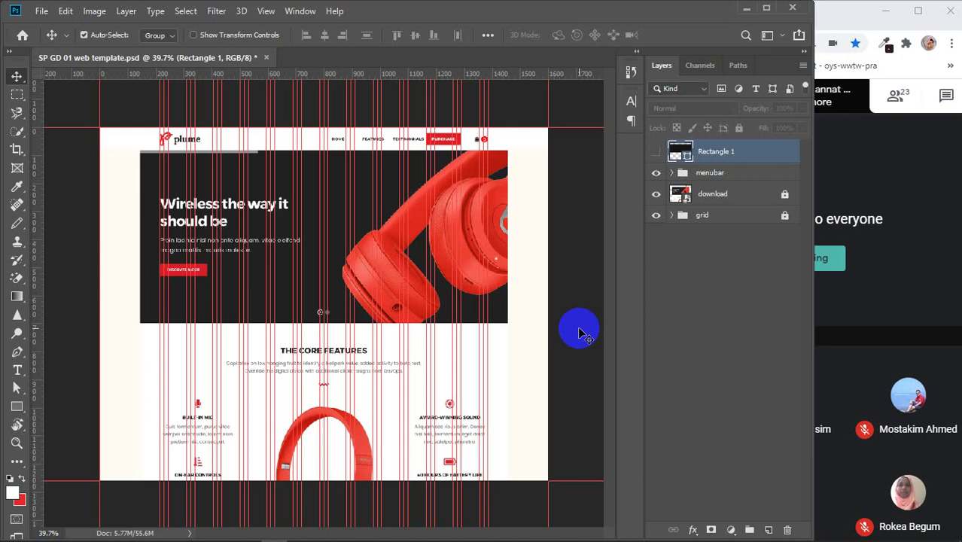
mouse_move(378, 531)
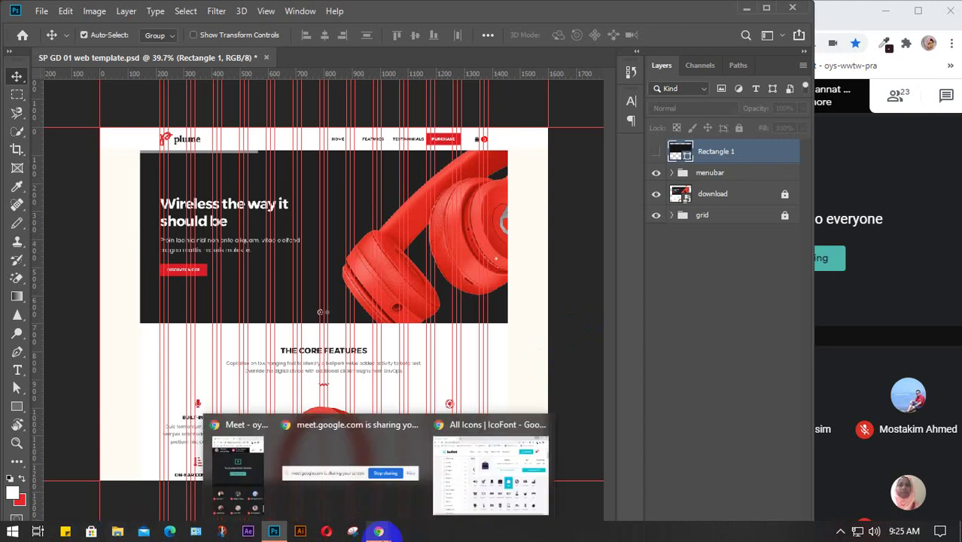
- Bring Chrome forward, open a new tab and close the IcoFont tab
left_click(526, 443)
left_click(189, 17)
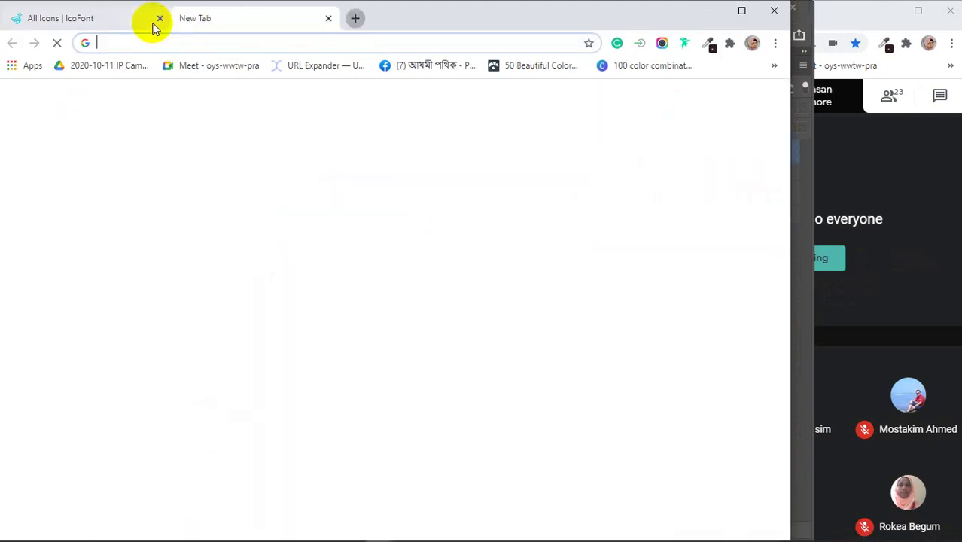
left_click(159, 18)
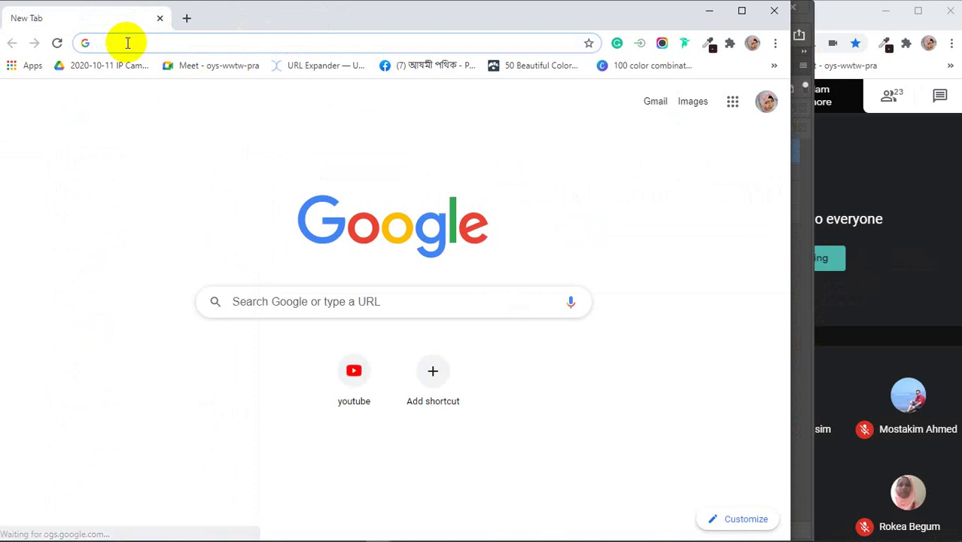
- Search Google for 'pngtree' and open the Pngtree result
type("png")
type("trr")
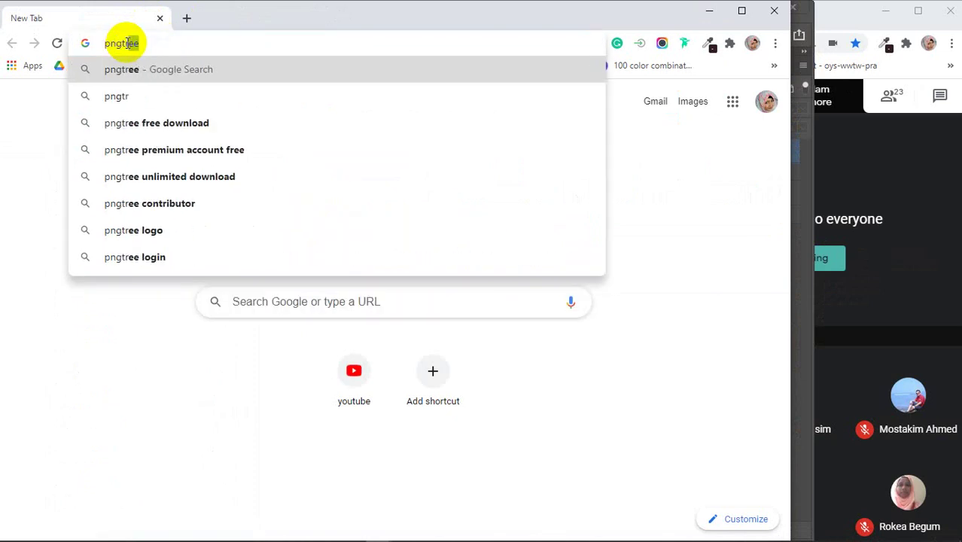
key("BackSpace")
type("ee")
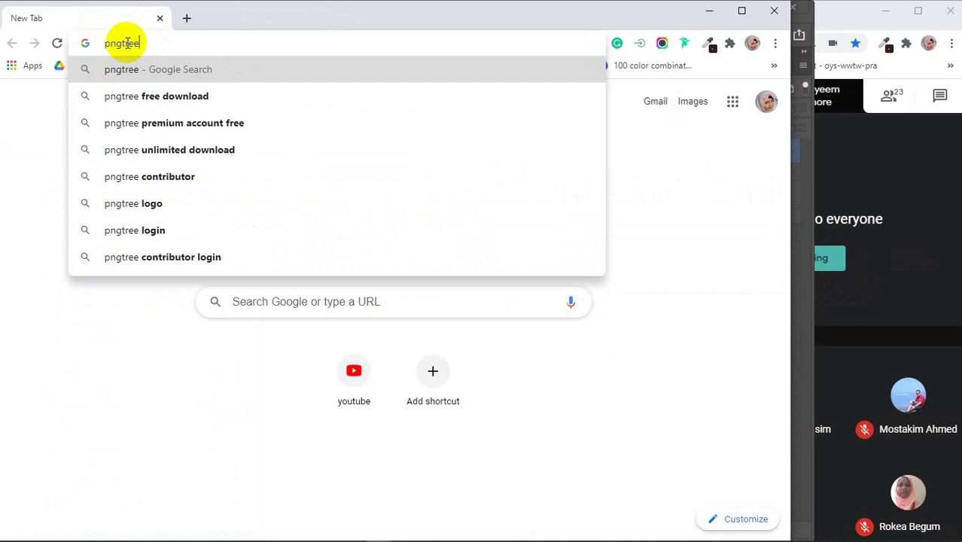
key("Return")
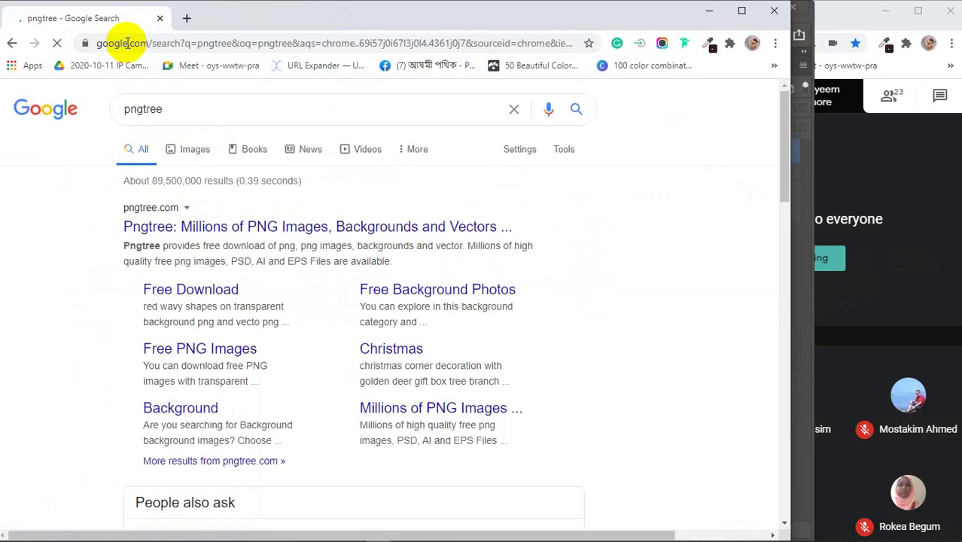
left_click(184, 223)
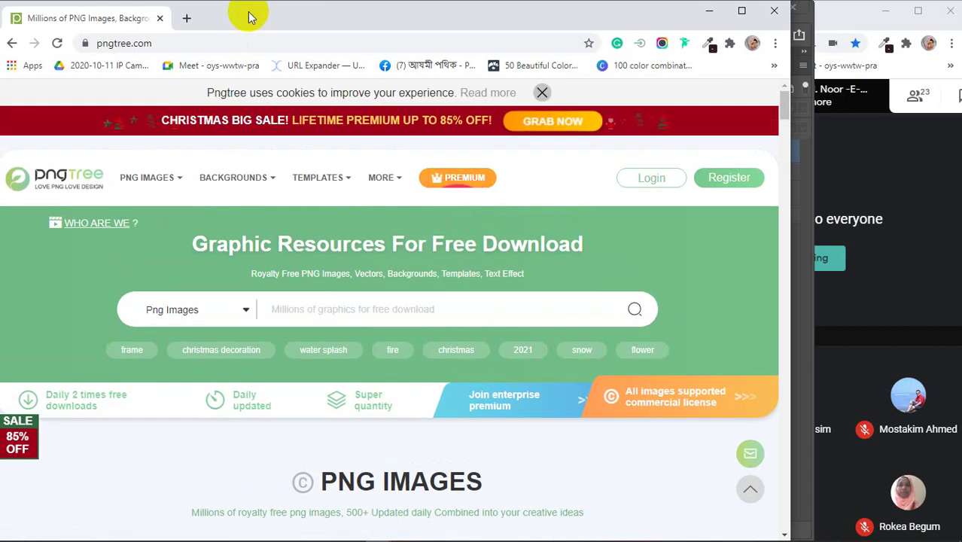
- Search Pngtree for 'red headphone' and scroll through the results
mouse_move(321, 178)
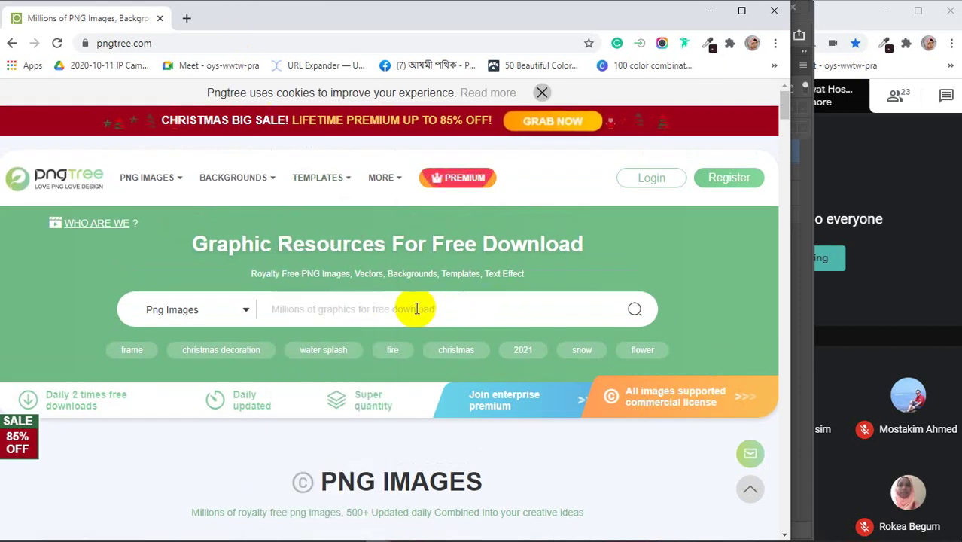
left_click(368, 306)
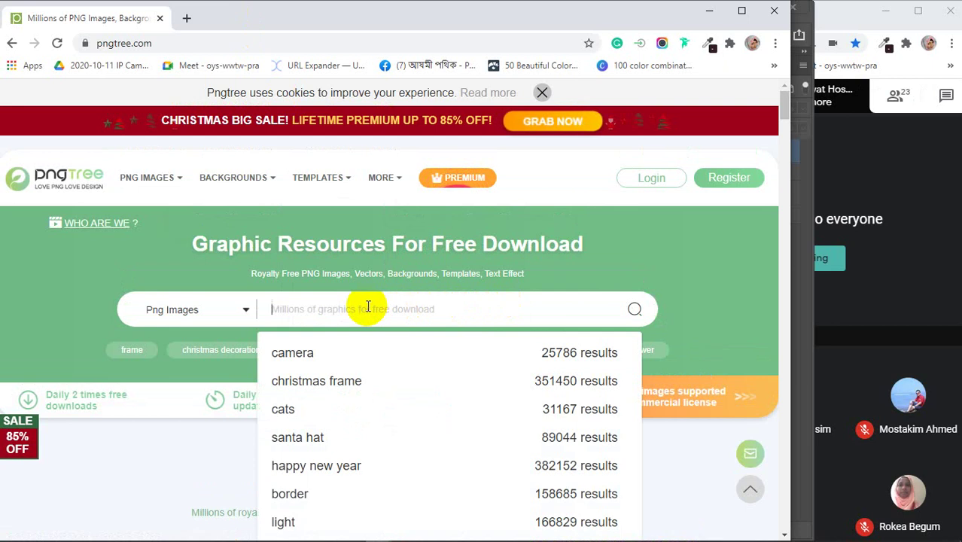
type("red")
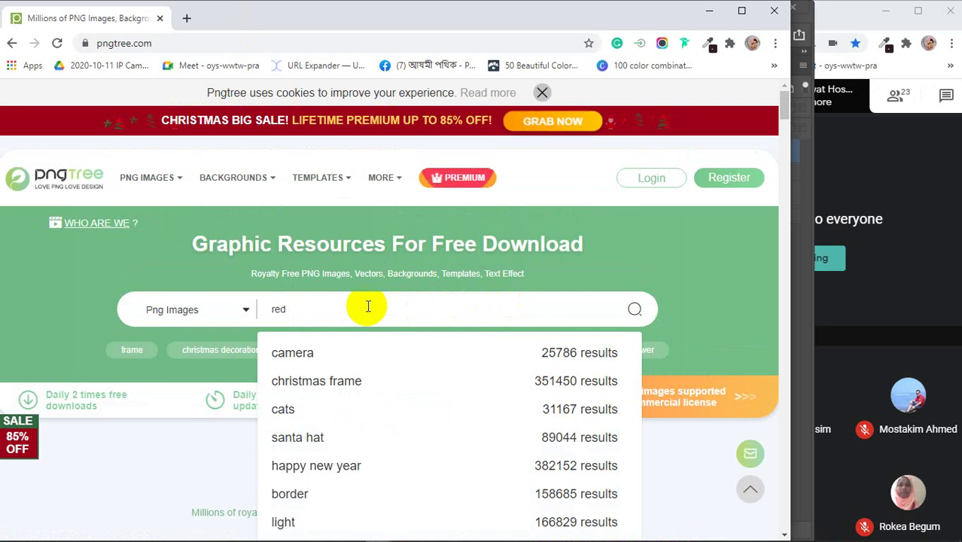
type(" head")
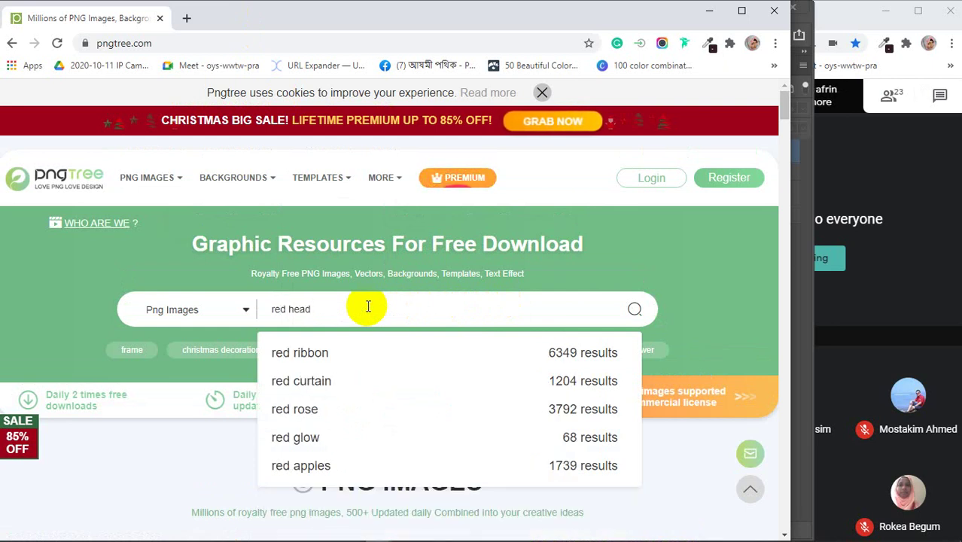
type("phone")
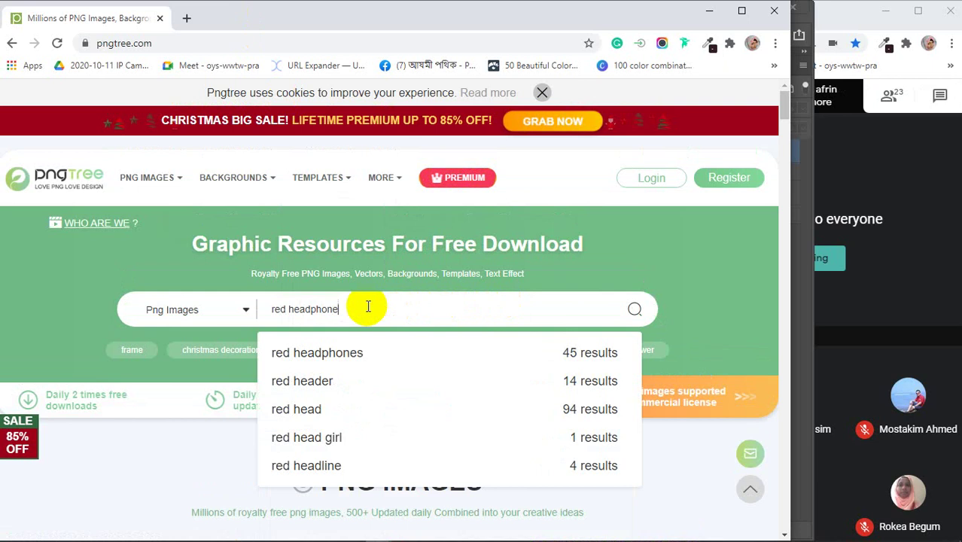
key("Return")
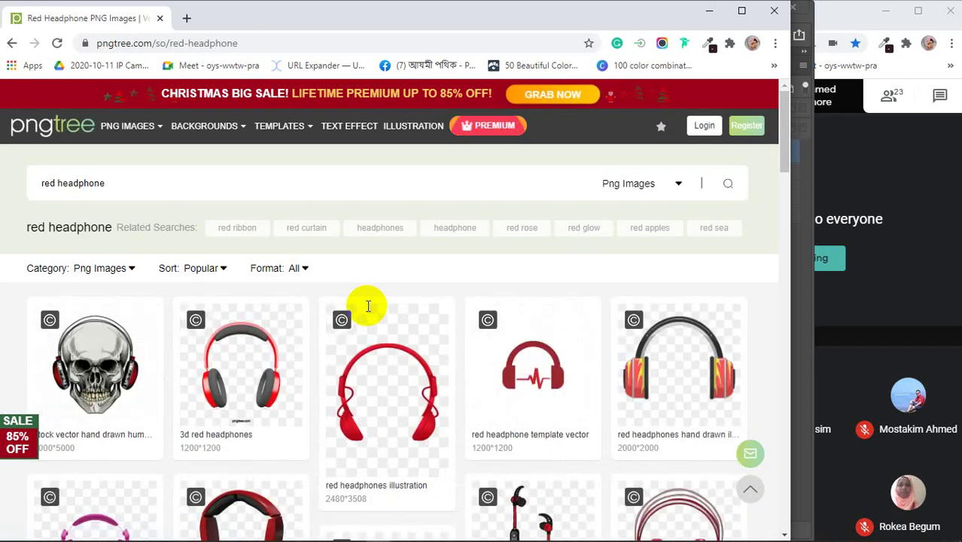
scroll(372, 324, "down", 3)
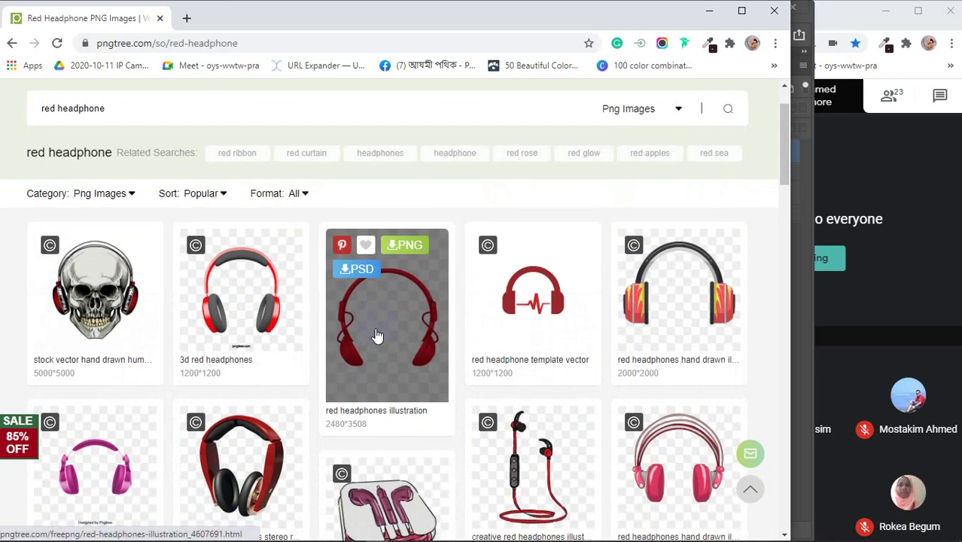
scroll(376, 335, "down", 5)
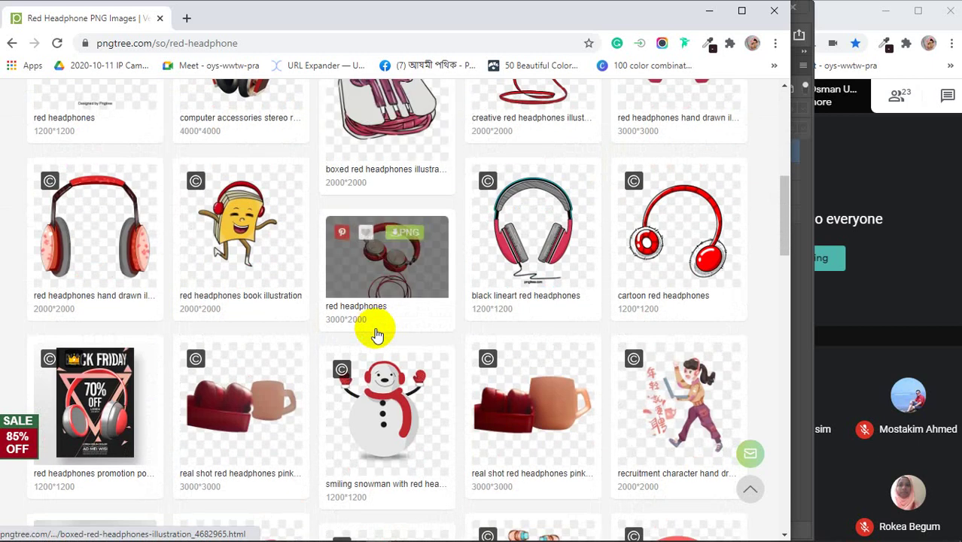
scroll(377, 335, "up", 5)
scroll(376, 335, "up", 3)
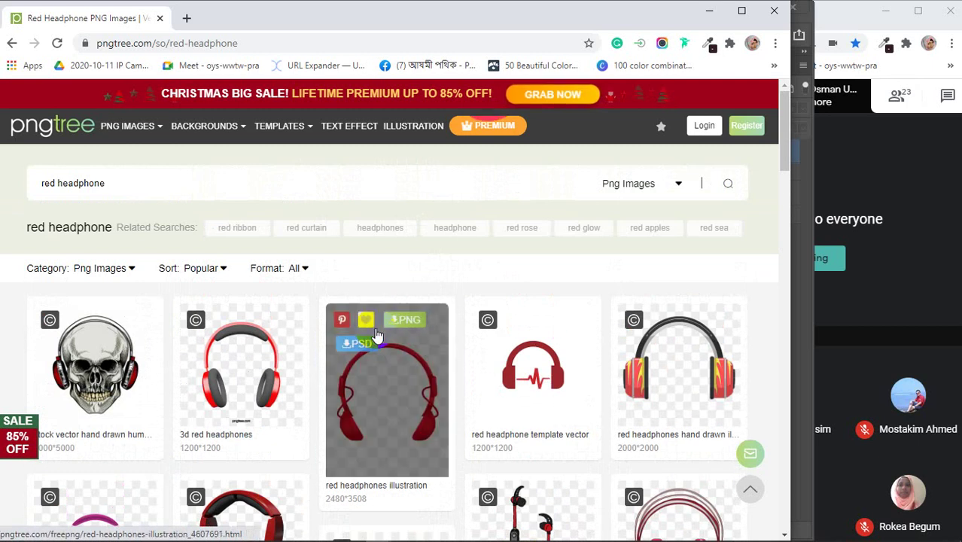
- Open a new tab, close the Pngtree tab and type 'png' in the address bar
left_click(188, 23)
left_click(157, 18)
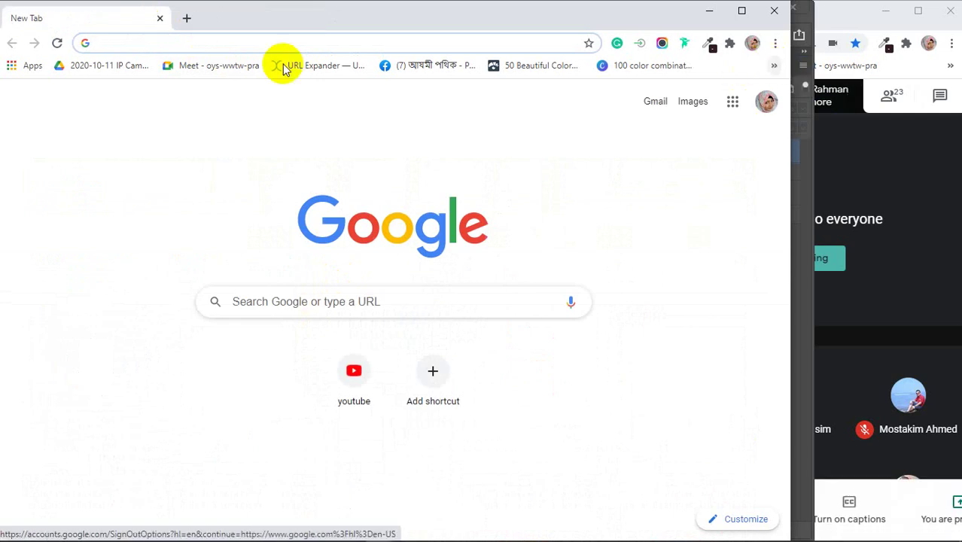
type("png")
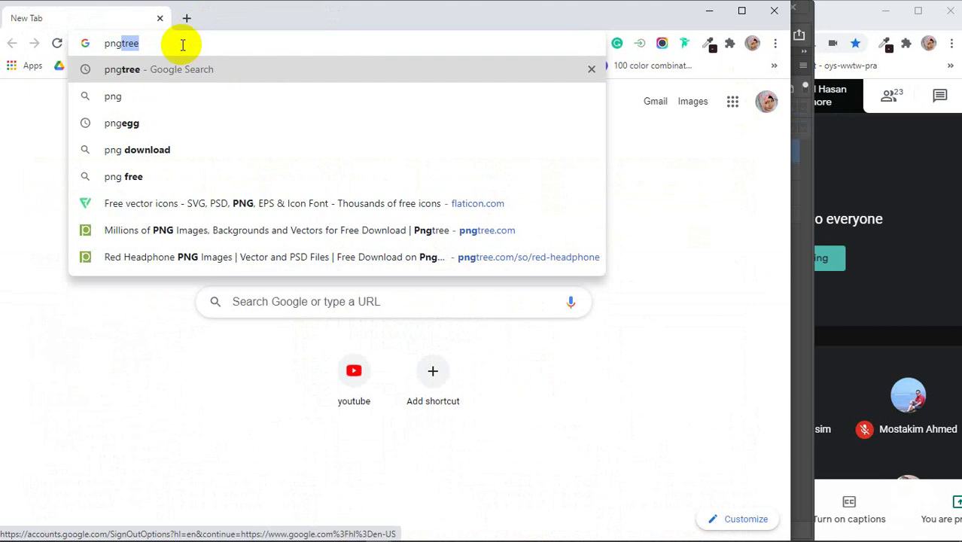
- Open the PNGEgg site from the 'pngegg' suggestion and search for red headphones
left_click(146, 127)
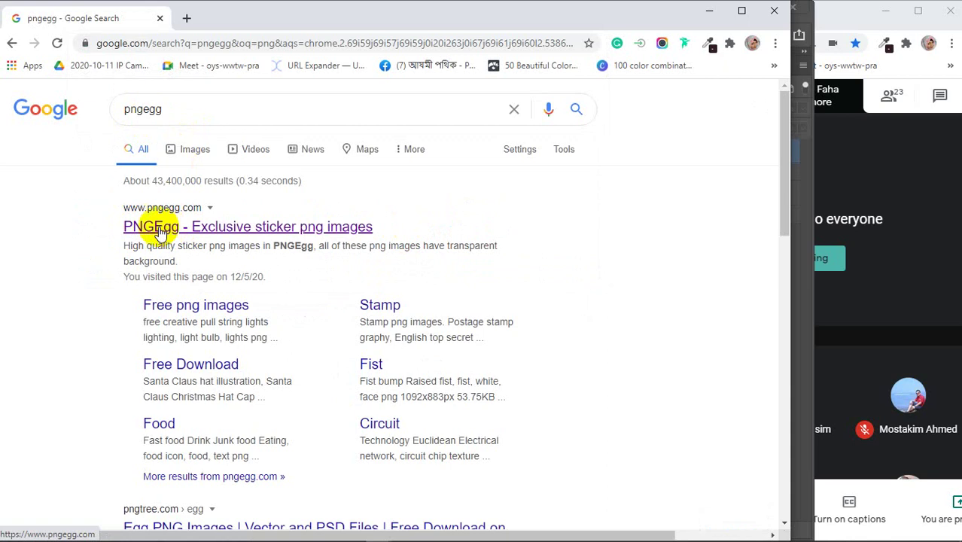
left_click(246, 232)
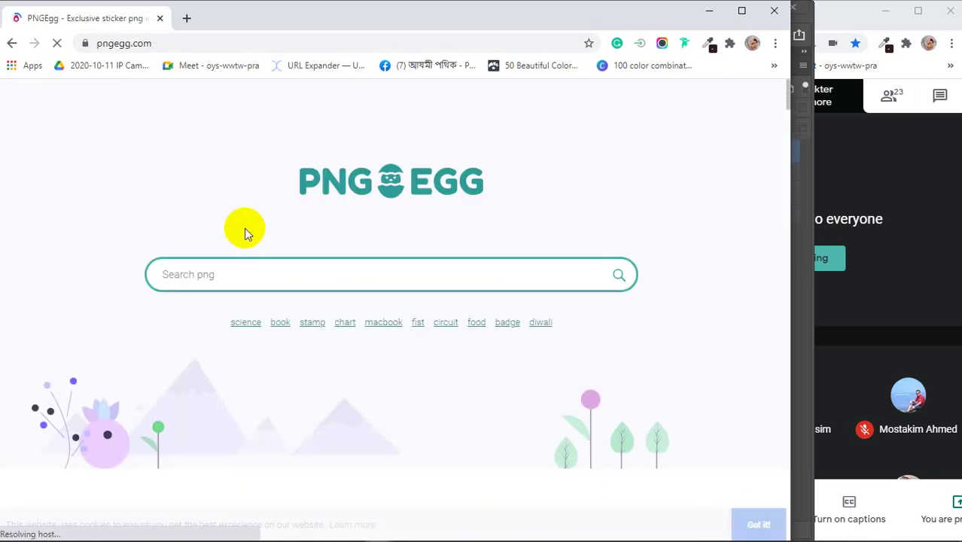
left_click(258, 274)
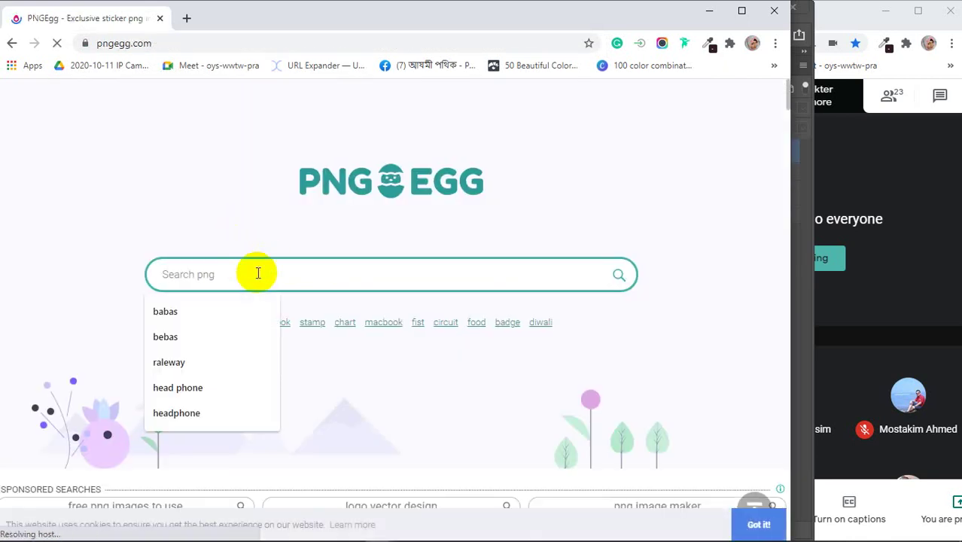
type("red")
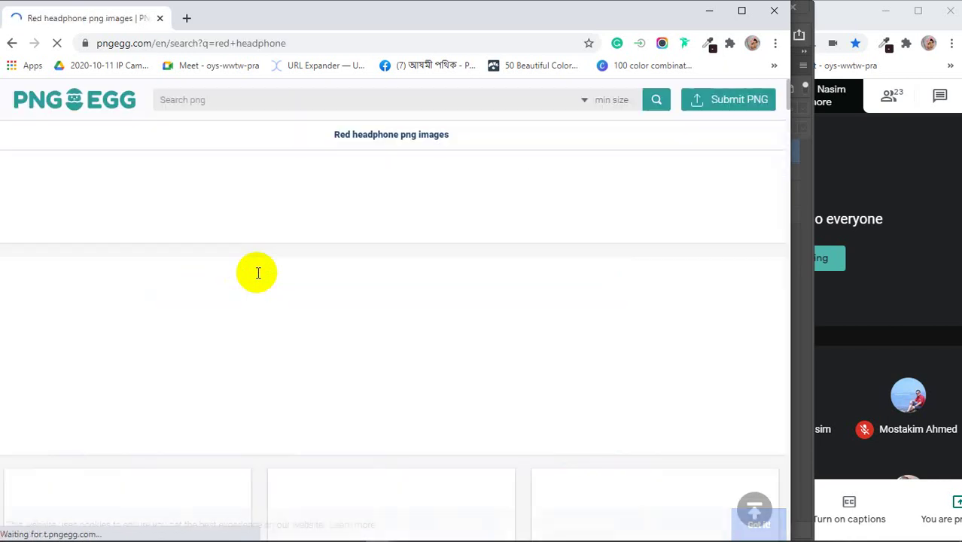
- Scroll the red headphone results and open the red Beats headphone image page
scroll(257, 272, "down", 6)
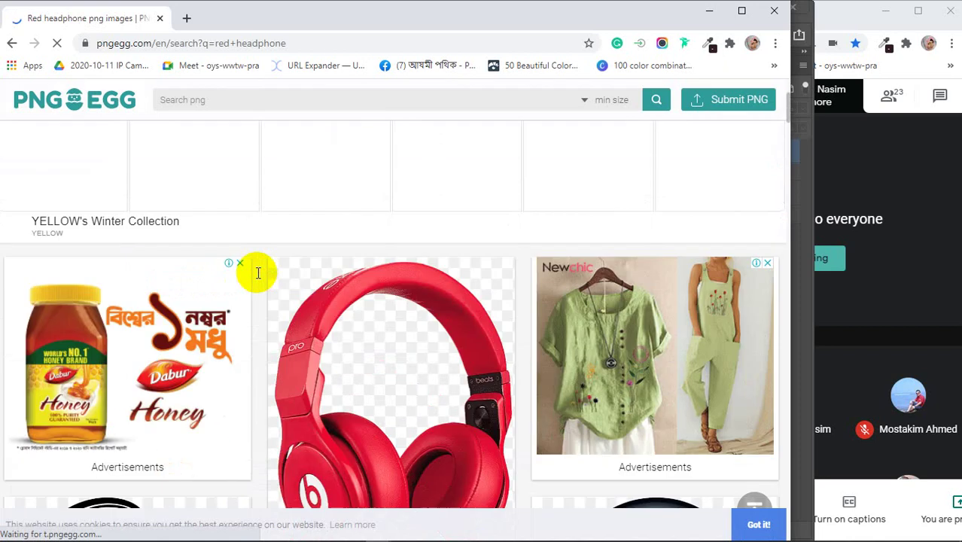
scroll(258, 273, "down", 5)
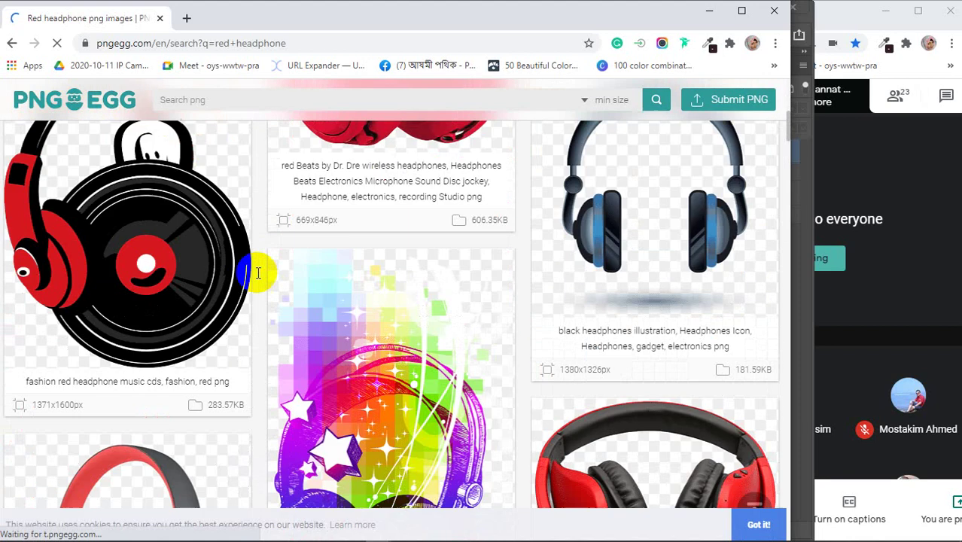
scroll(256, 278, "down", 10)
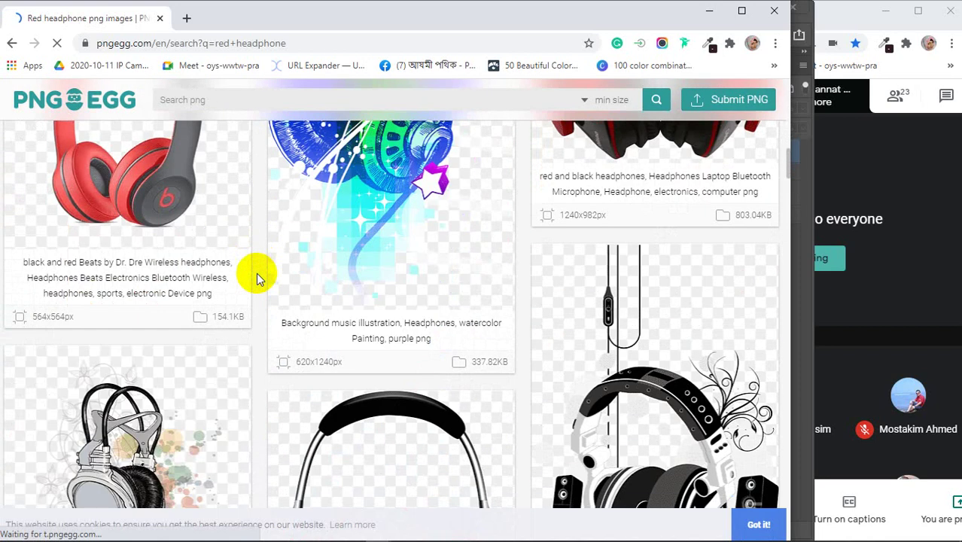
scroll(256, 274, "down", 10)
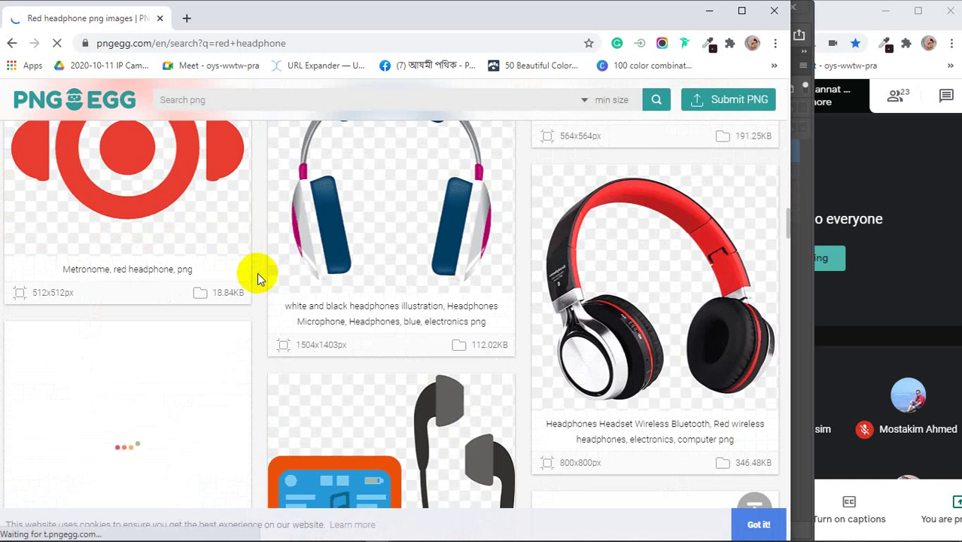
scroll(259, 278, "down", 10)
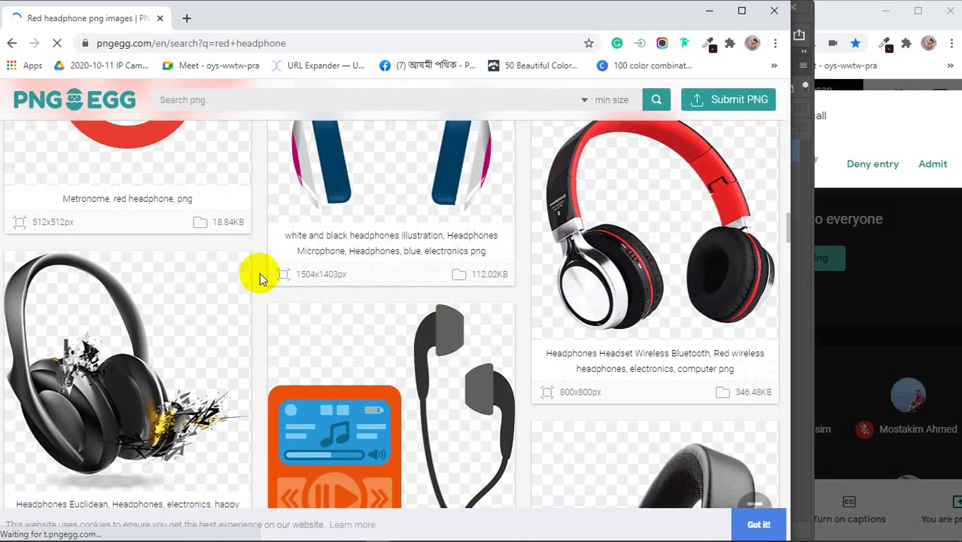
scroll(259, 272, "up", 4)
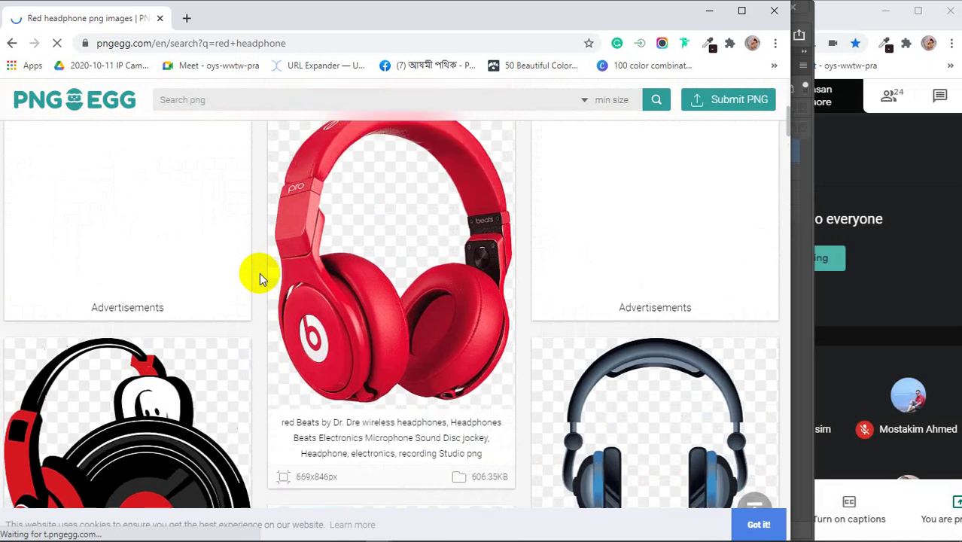
left_click(390, 317)
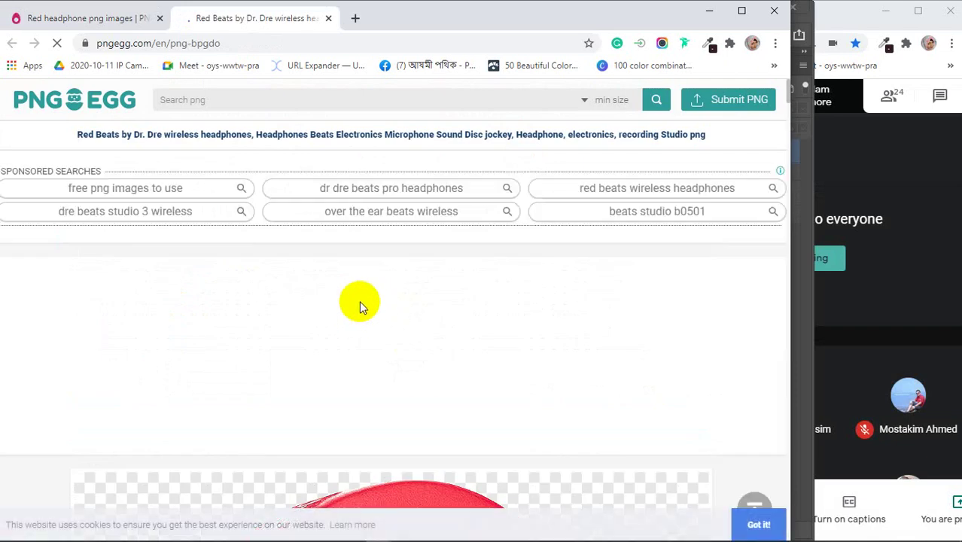
- Download the red Beats headphone PNG, dismissing the interstitial advertisement
scroll(360, 300, "down", 10)
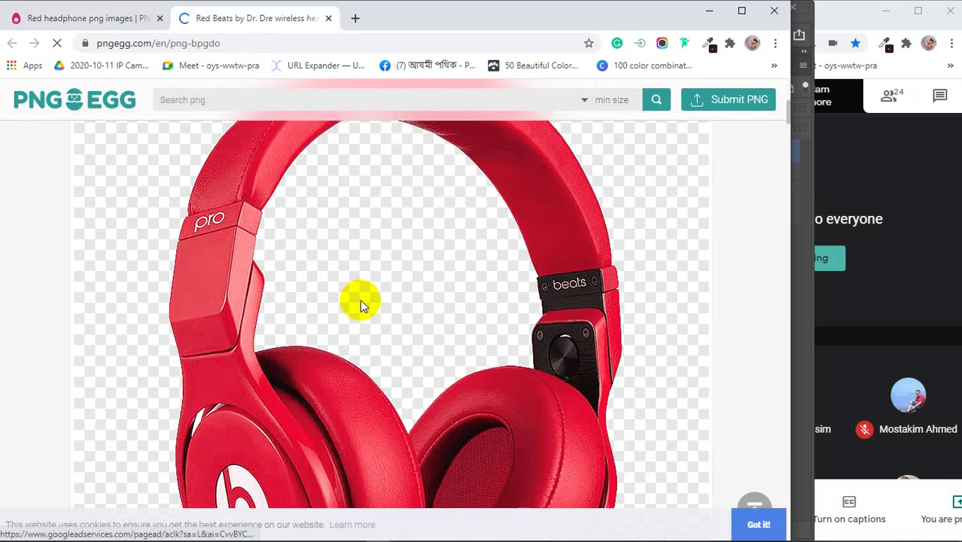
scroll(360, 301, "down", 2)
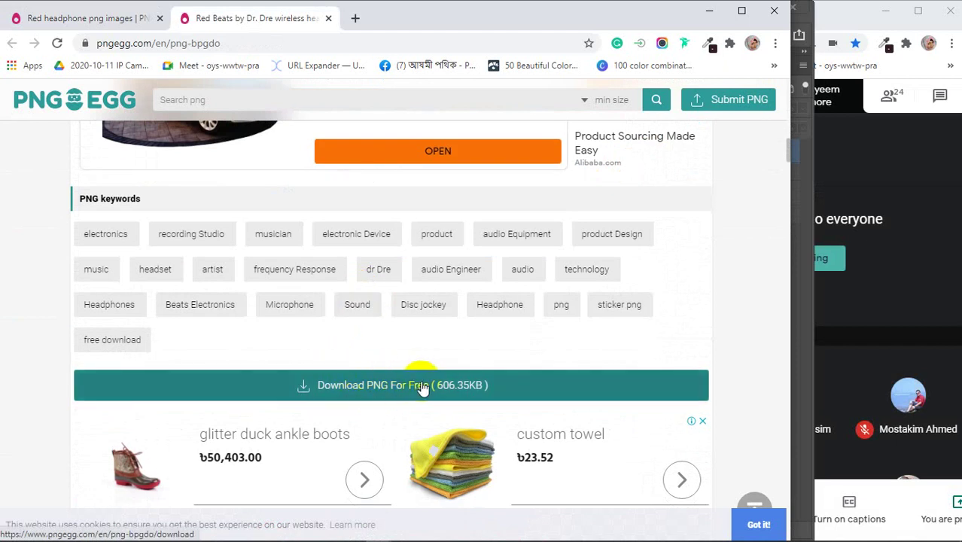
left_click(403, 385)
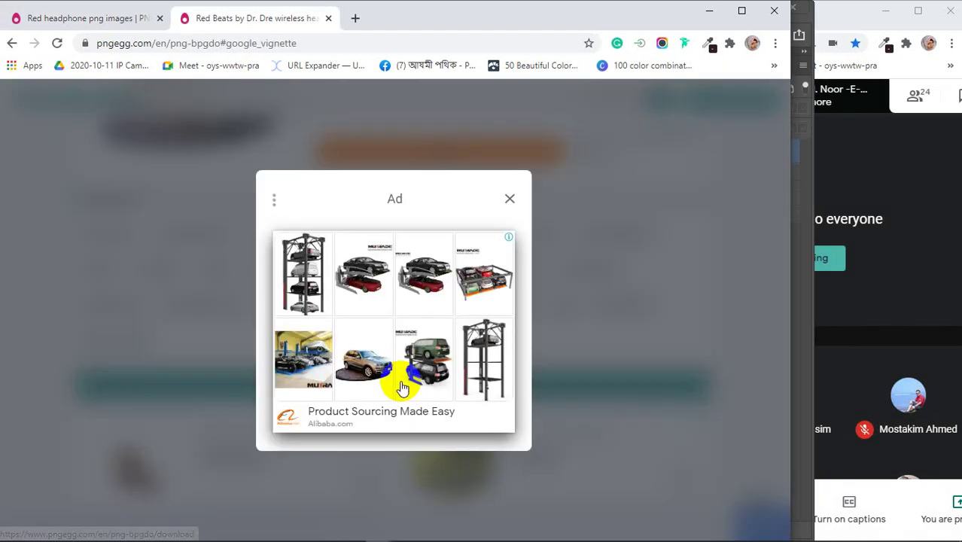
left_click(511, 199)
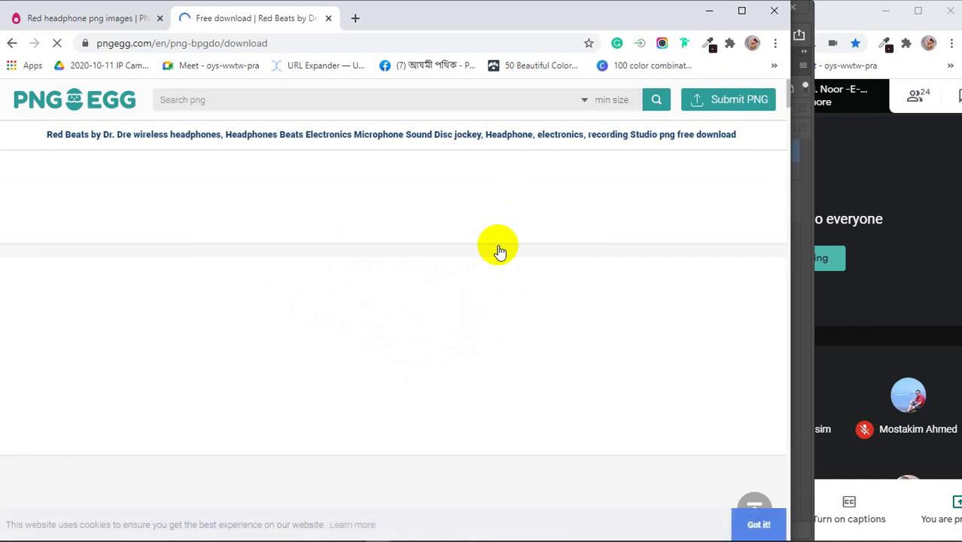
left_click(468, 383)
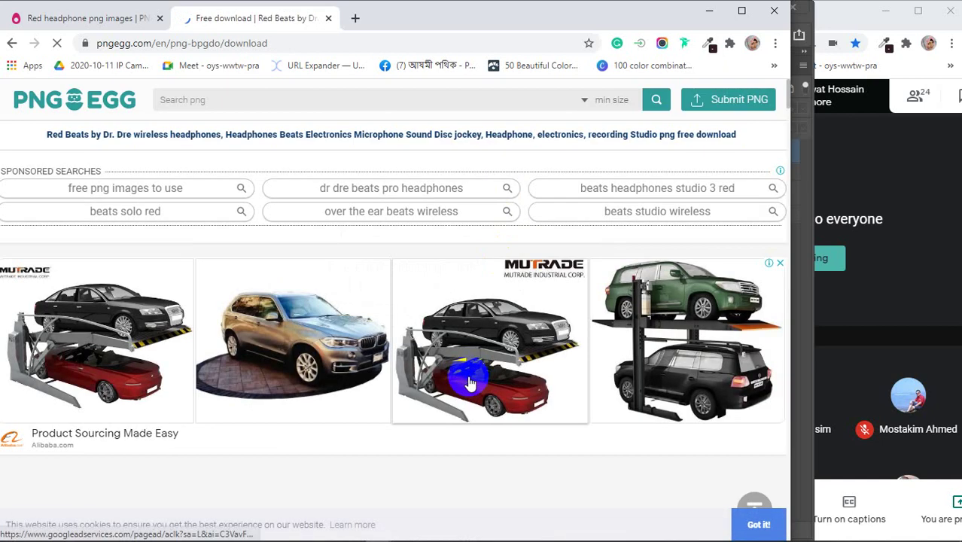
- Scroll down to confirm the pngegg.png (606 KB) download finished
scroll(468, 382, "down", 3)
scroll(468, 383, "down", 3)
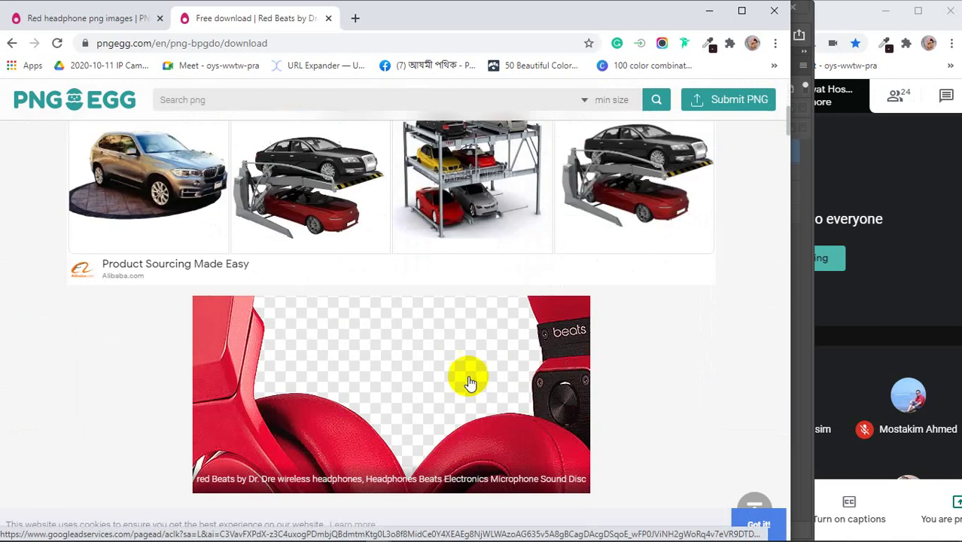
scroll(468, 383, "down", 2)
scroll(468, 382, "down", 2)
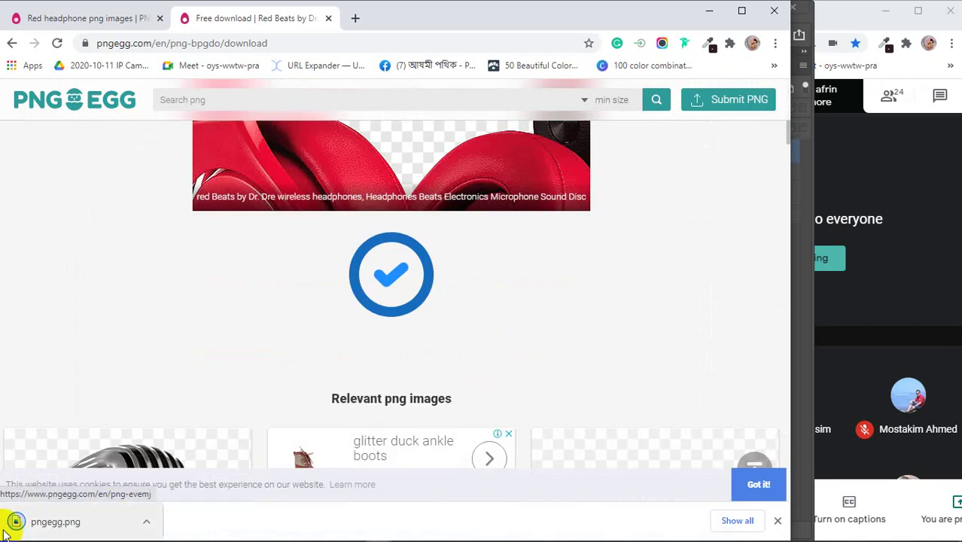
- Place the downloaded pngegg headphone image from Downloads into the template as a new layer
left_click(708, 12)
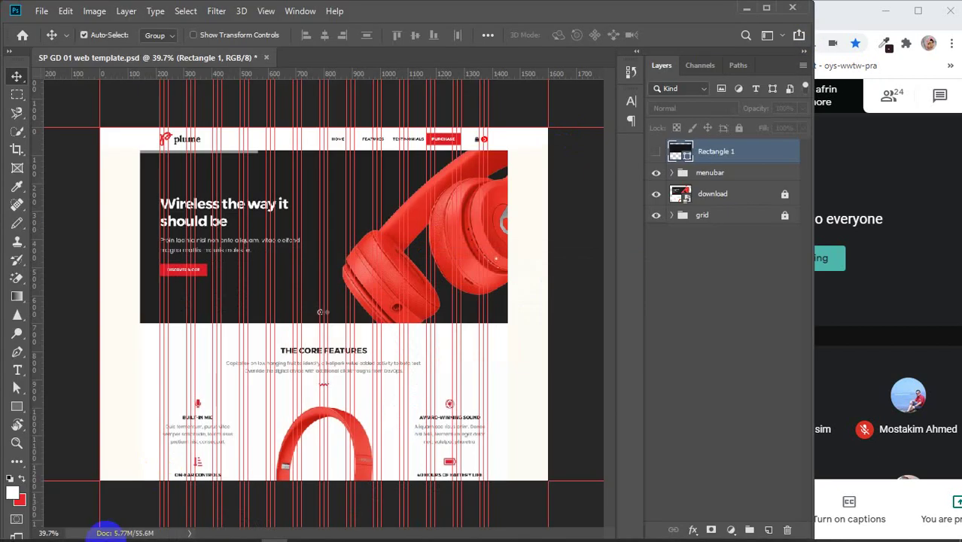
left_click(117, 532)
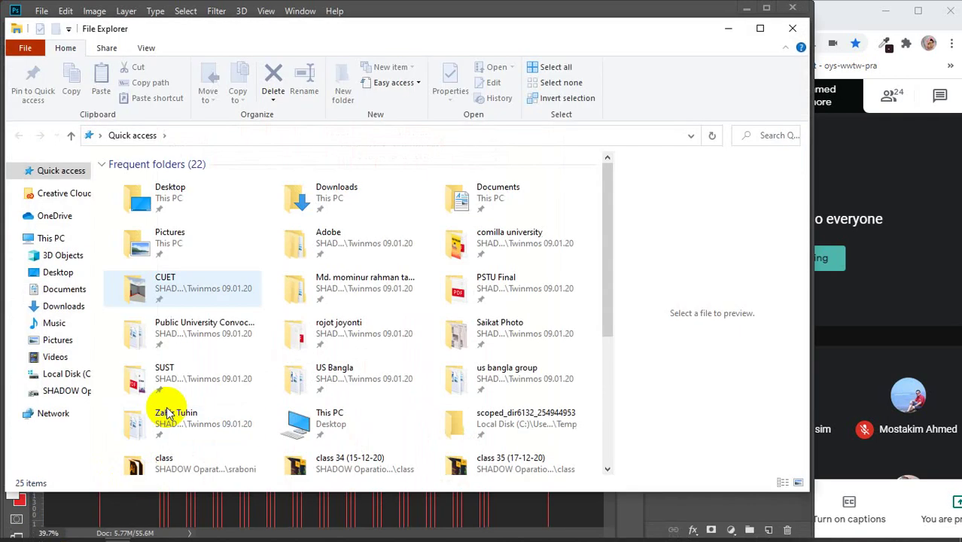
left_click(64, 306)
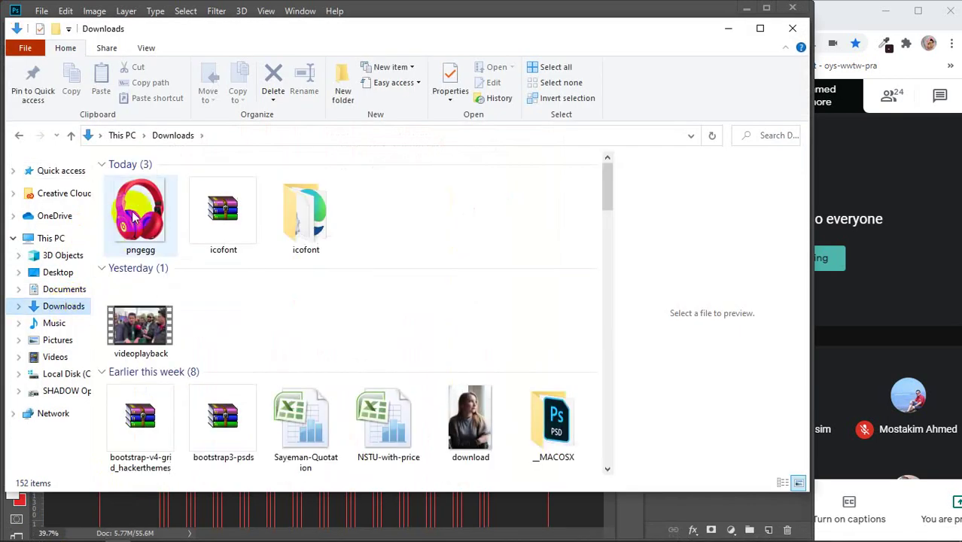
left_click_drag(137, 212, 204, 505)
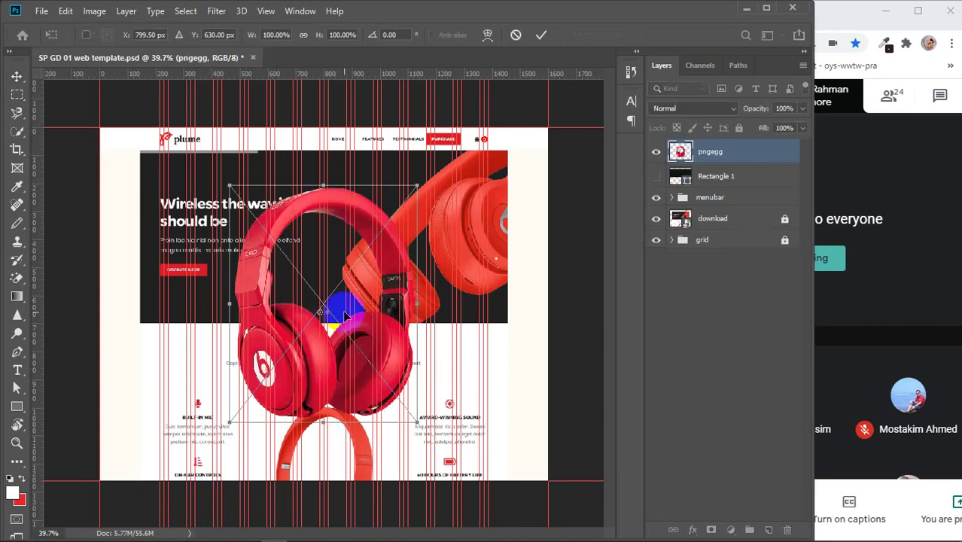
left_click(541, 38)
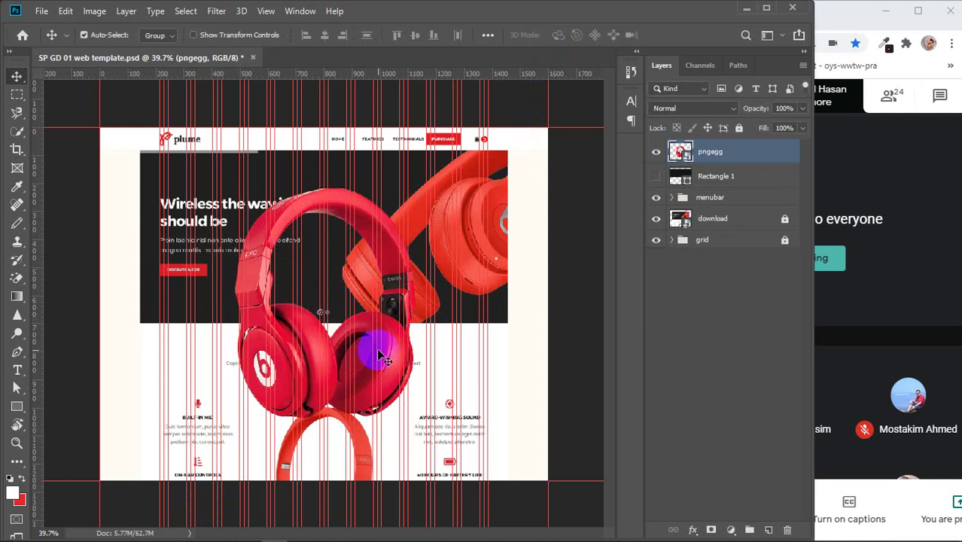
- Rotate the headphones to 46.19° and move them up-right over the hero
key("ctrl+t")
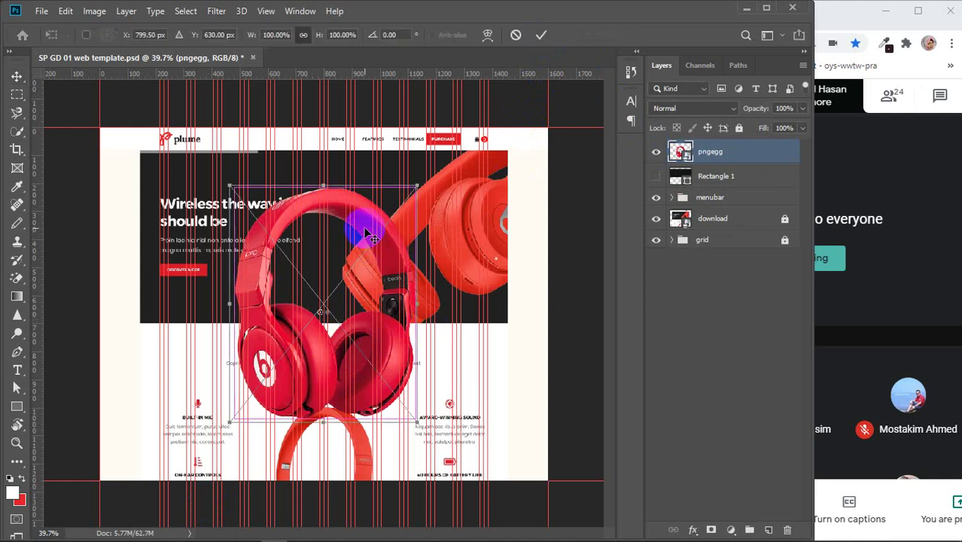
left_click_drag(436, 173, 516, 290)
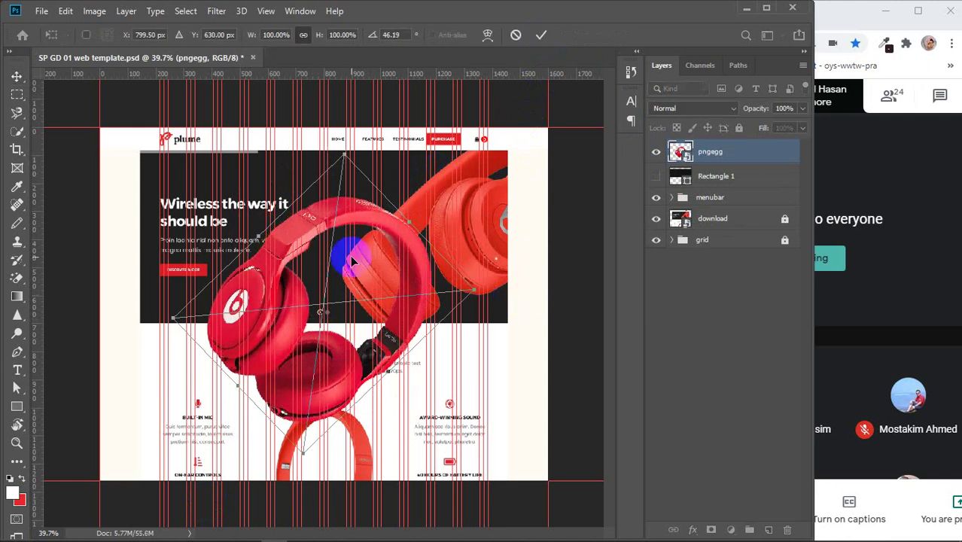
left_click_drag(293, 245, 422, 191)
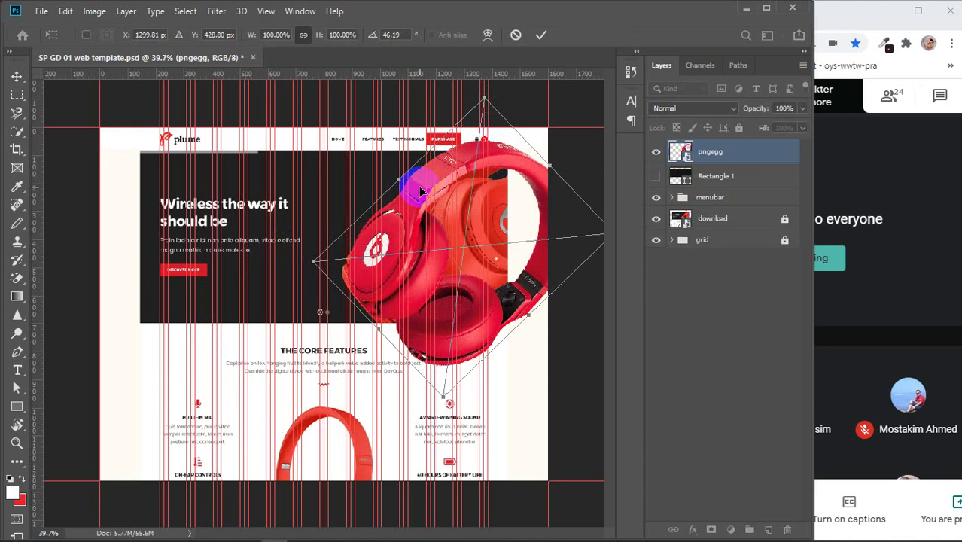
- Toggle the headphone layer's visibility and show Rectangle 1 over the hero text
left_click(654, 154)
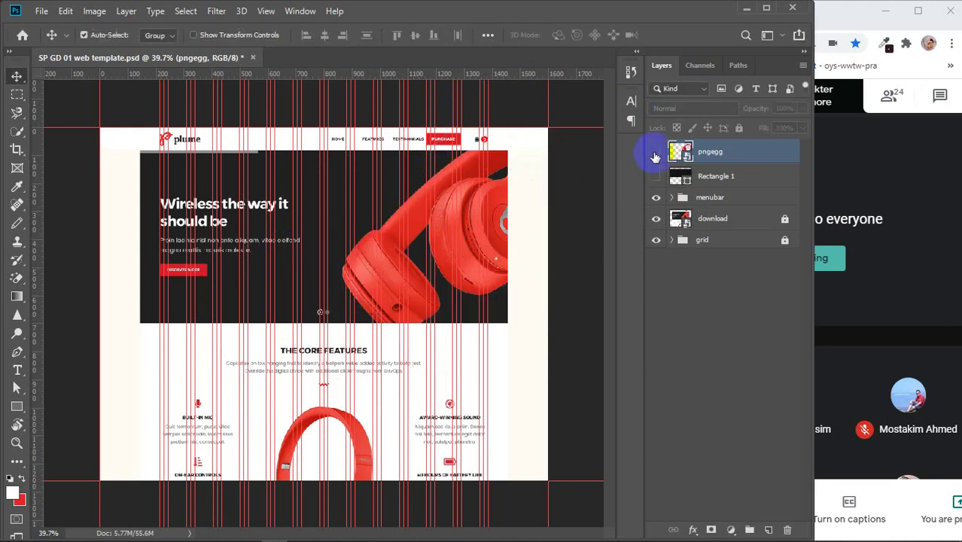
left_click(655, 154)
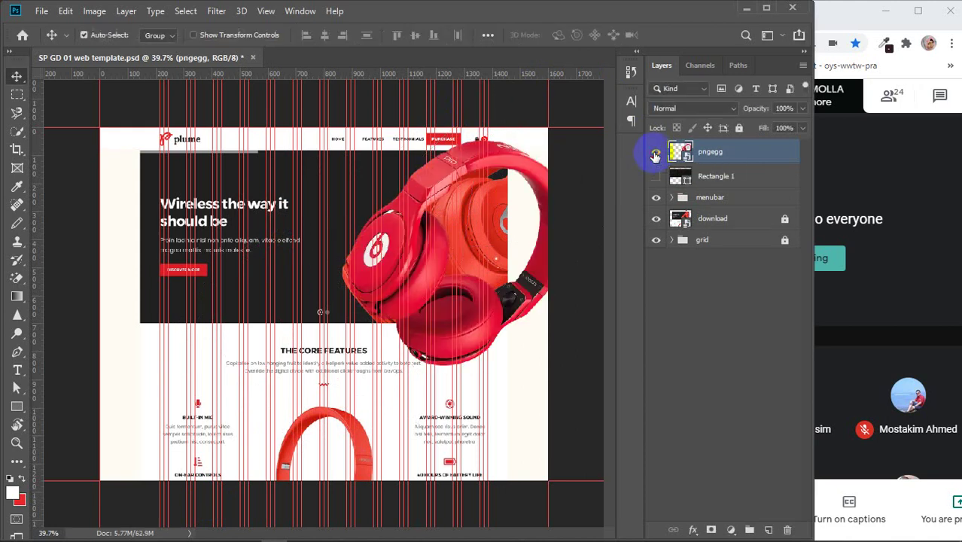
left_click(653, 176)
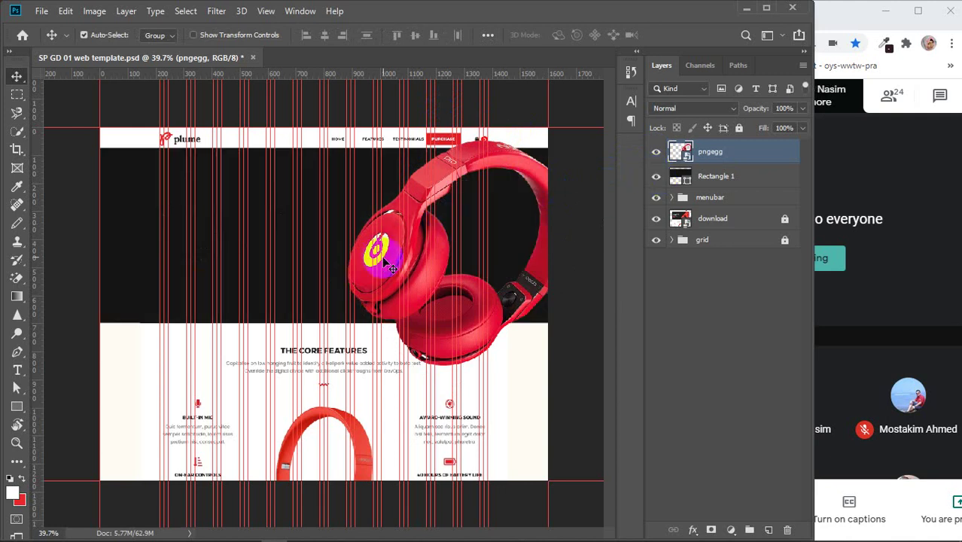
- Zoom in and nudge the headphones slightly right, then check the layout beneath them
left_click(480, 298)
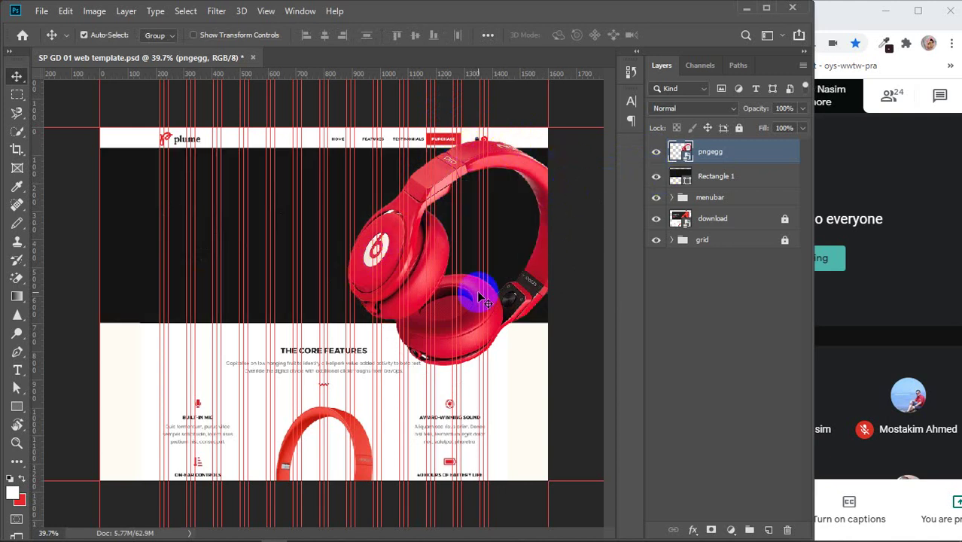
left_click_drag(482, 299, 491, 272)
left_click_drag(584, 242, 468, 320)
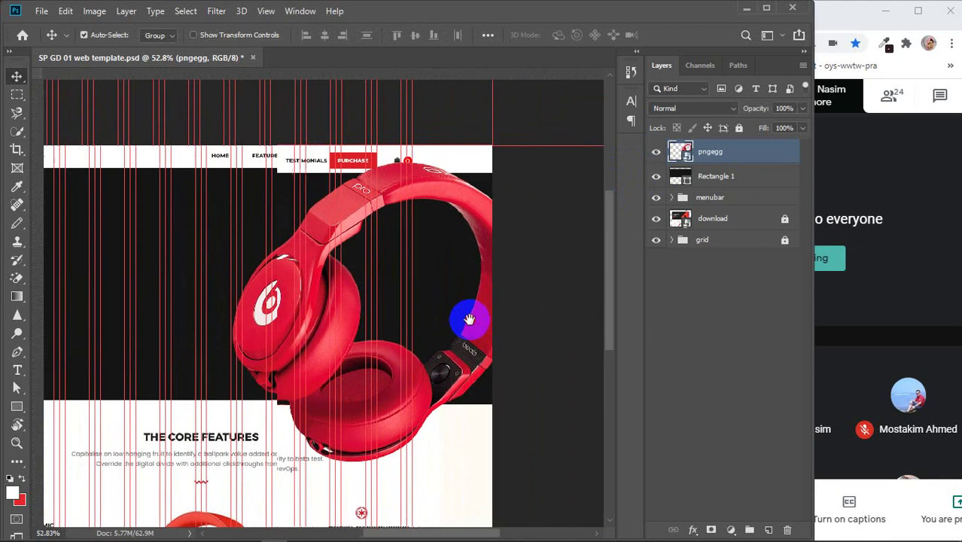
left_click(388, 255)
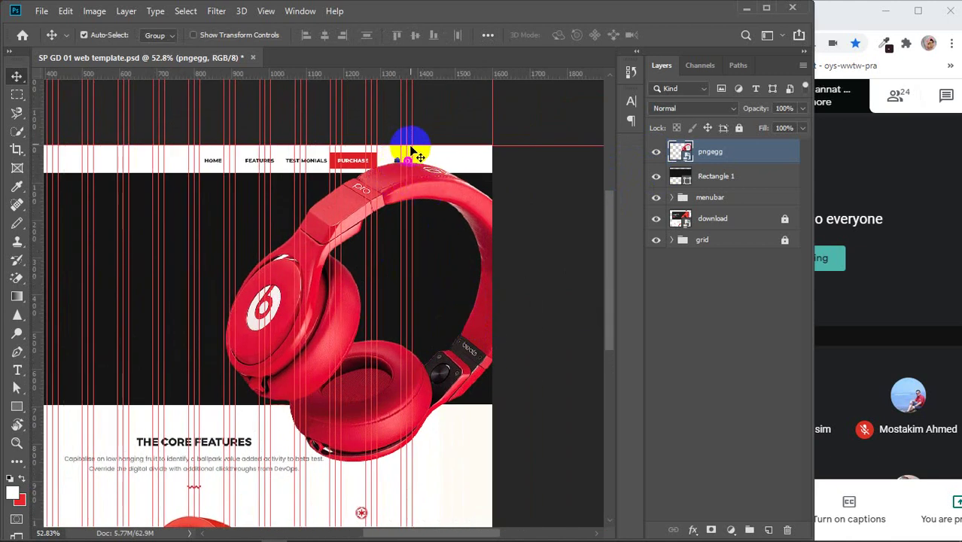
left_click(514, 296)
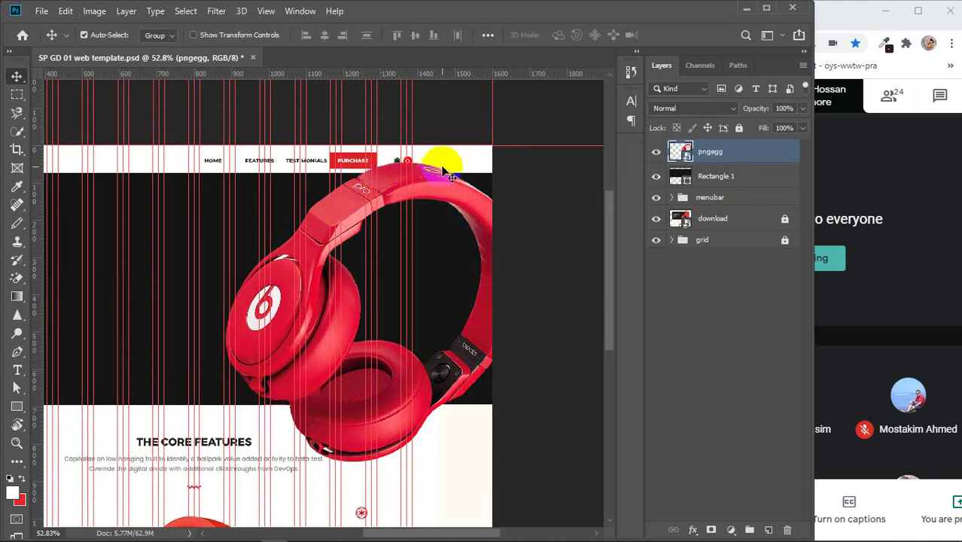
left_click(339, 426)
left_click(444, 312)
left_click(429, 208)
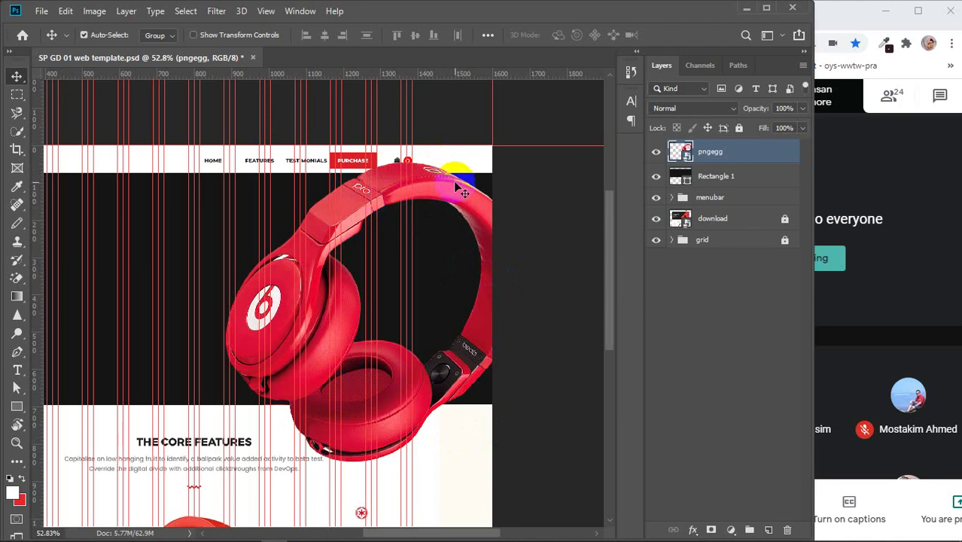
left_click_drag(455, 192, 465, 194)
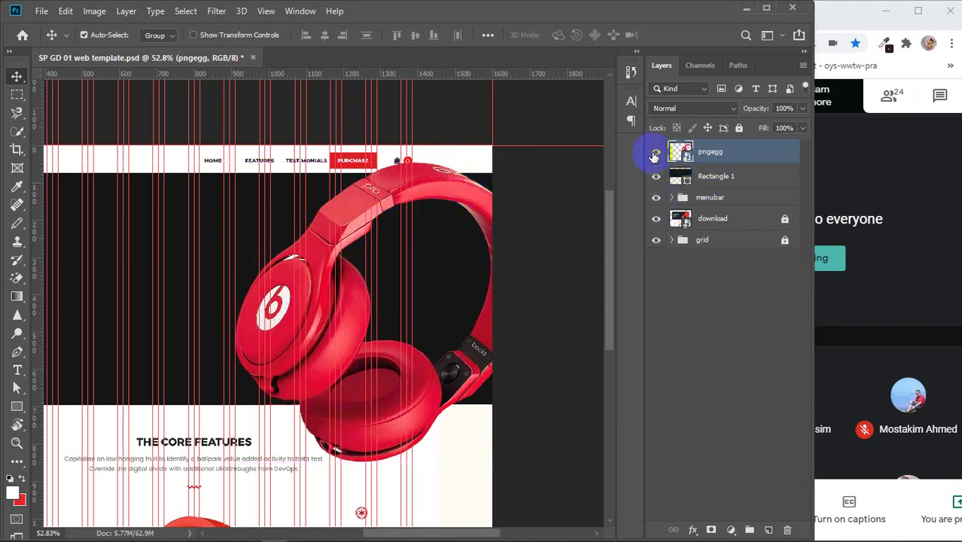
left_click(654, 153)
left_click(654, 154)
- Hide Rectangle 1, shift the headphones left, and move the menubar group in the layer stack
left_click(656, 176)
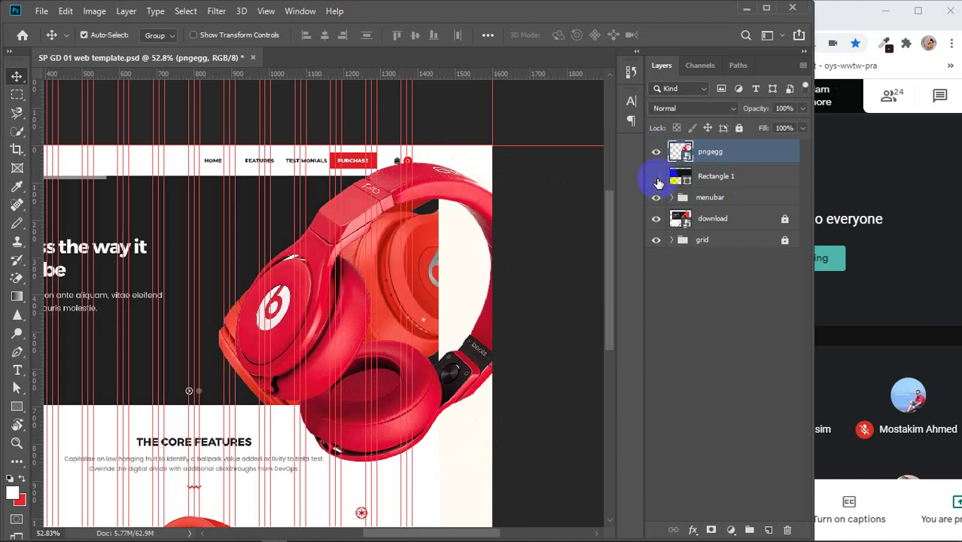
left_click_drag(461, 194, 454, 196)
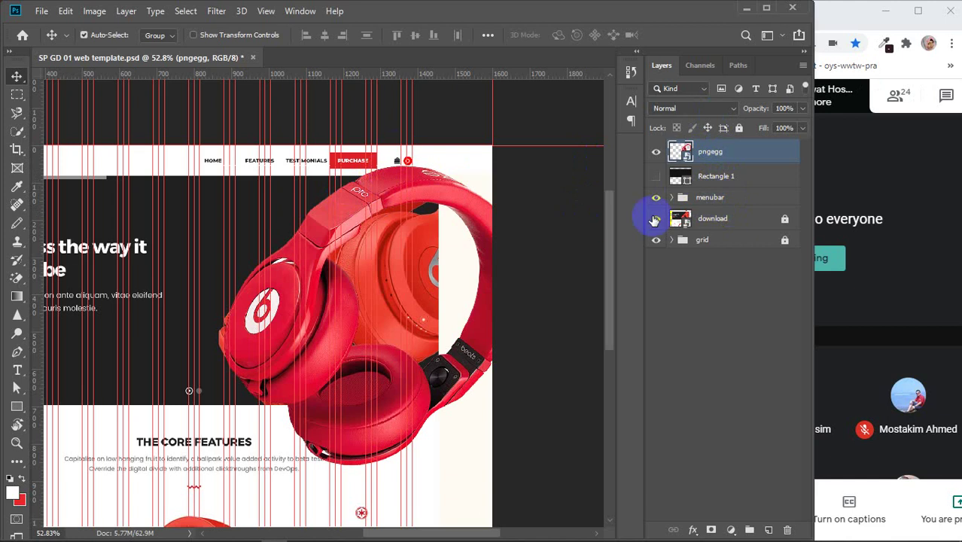
left_click(722, 199)
mouse_move(721, 199)
left_mouse_down()
mouse_move(711, 147)
mouse_move(720, 209)
left_mouse_up()
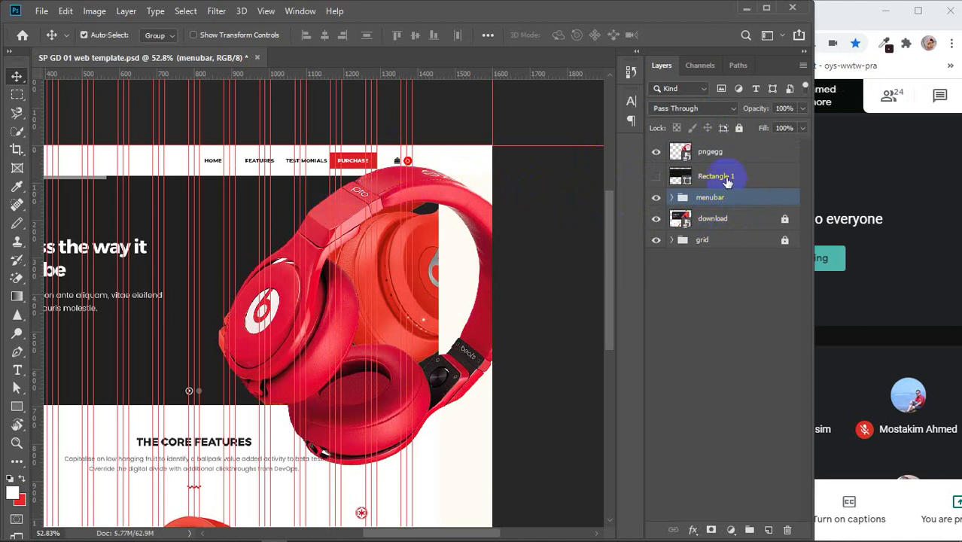
- Move the headphones slightly left and lower, then zoom out
left_click(352, 213)
mouse_move(352, 213)
left_mouse_down()
mouse_move(344, 204)
mouse_move(347, 216)
left_mouse_up()
scroll(309, 335, "down", 1)
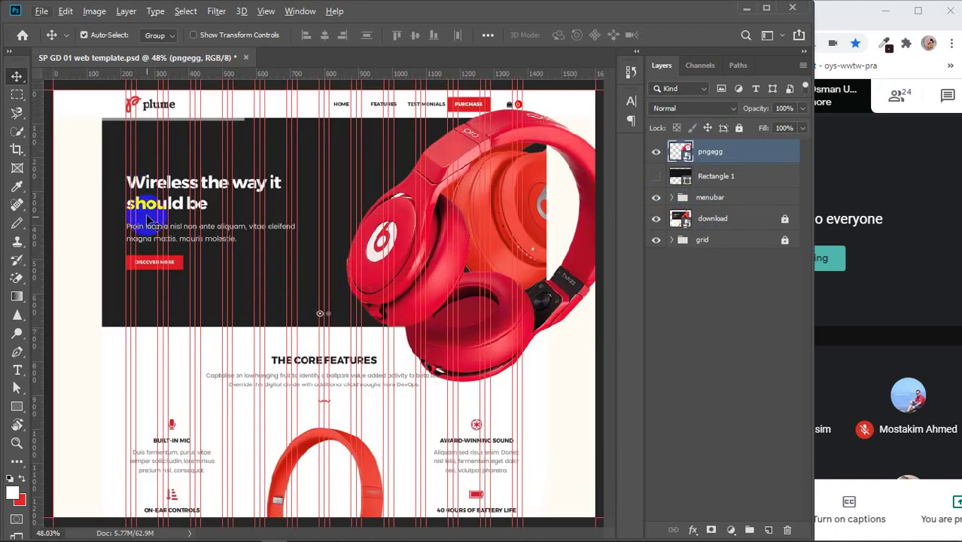
- Start an empty Montserrat ExtraBold 14 pt text layer below the DISCOVER MORE button
left_click(17, 369)
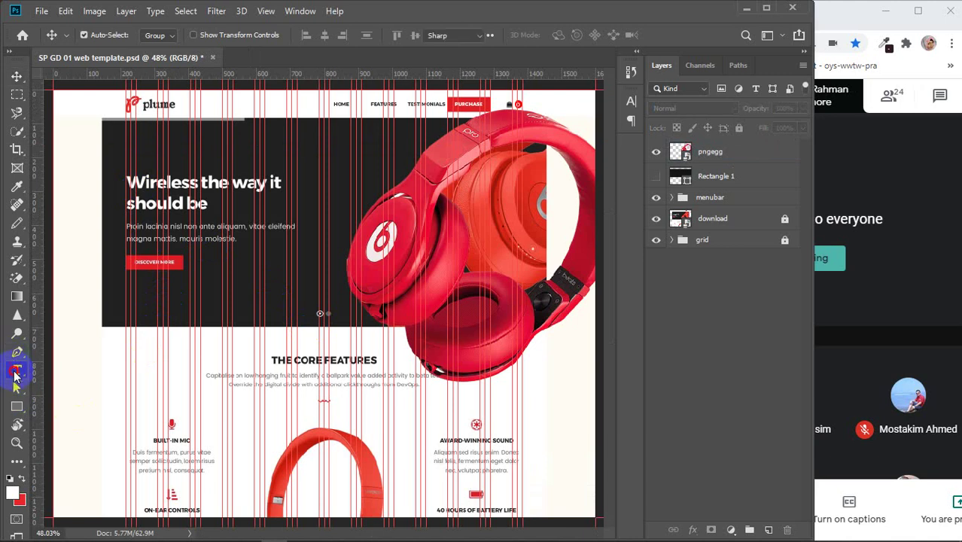
left_click(145, 300)
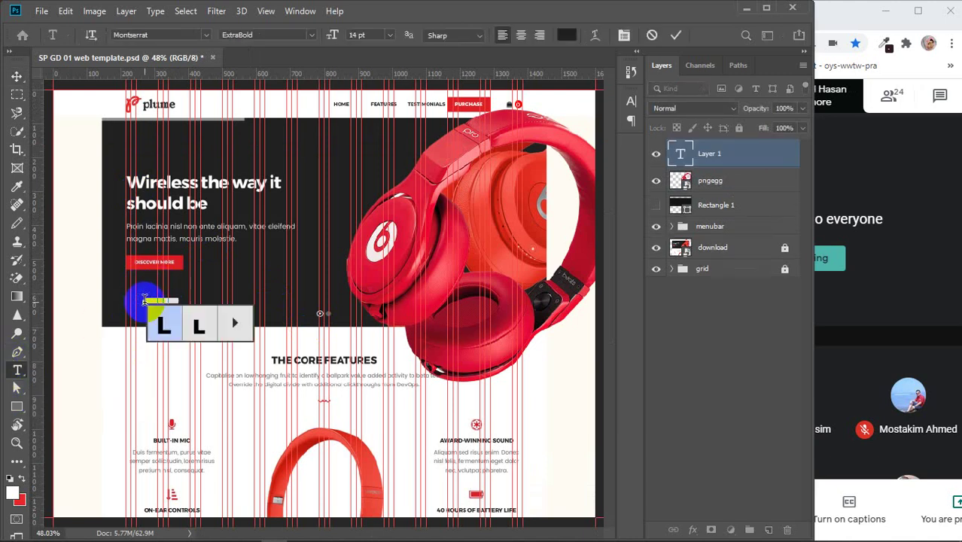
key("BackSpace")
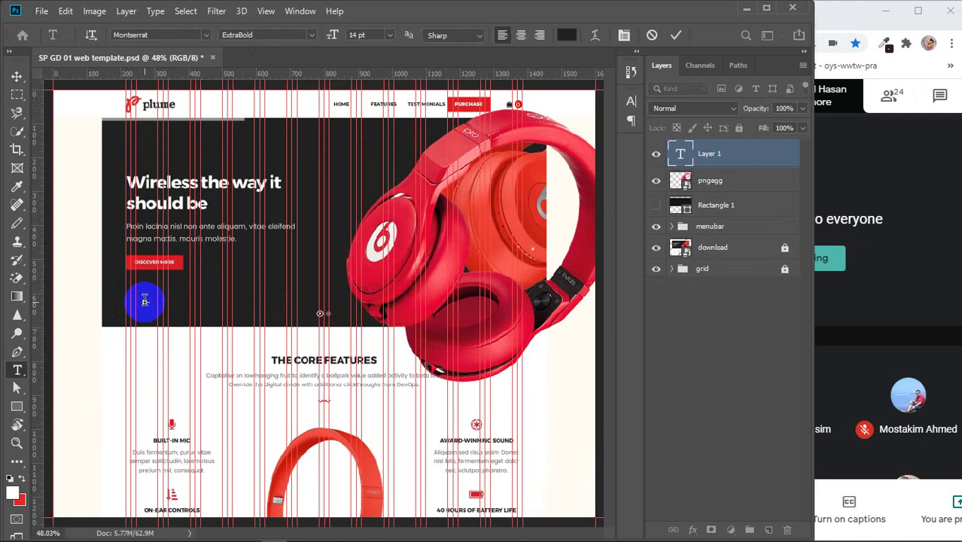
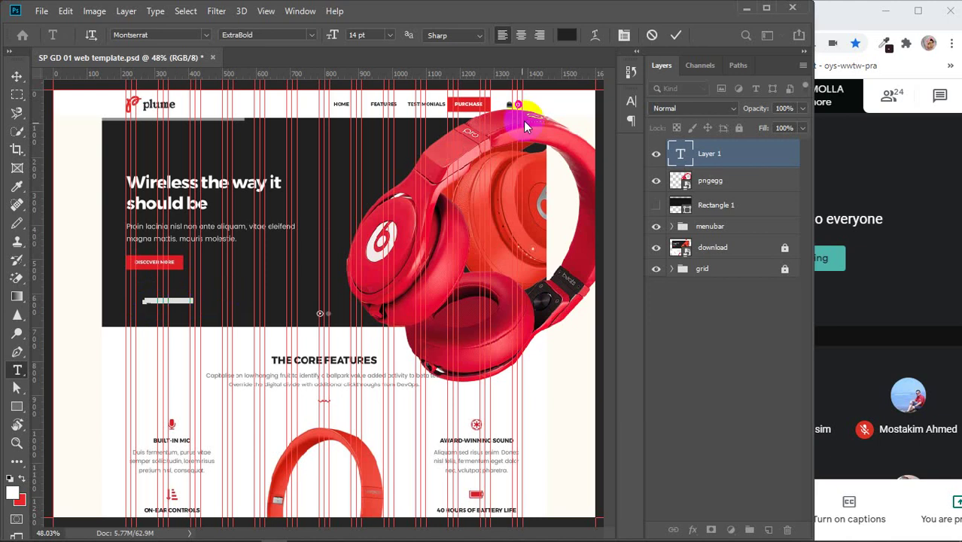
- Change the 'Wireless the way it' text colour to white
left_click(566, 35)
left_click_drag(605, 194, 580, 174)
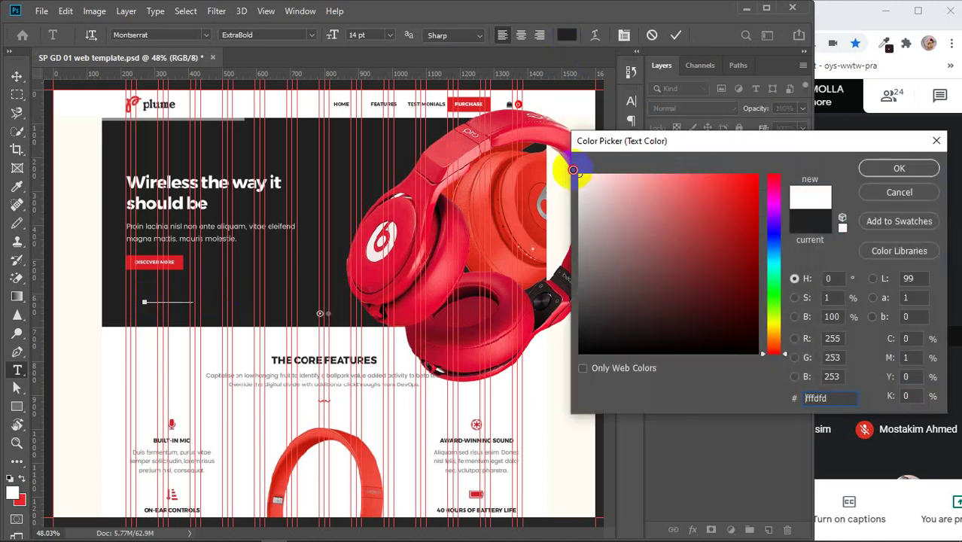
left_click(913, 168)
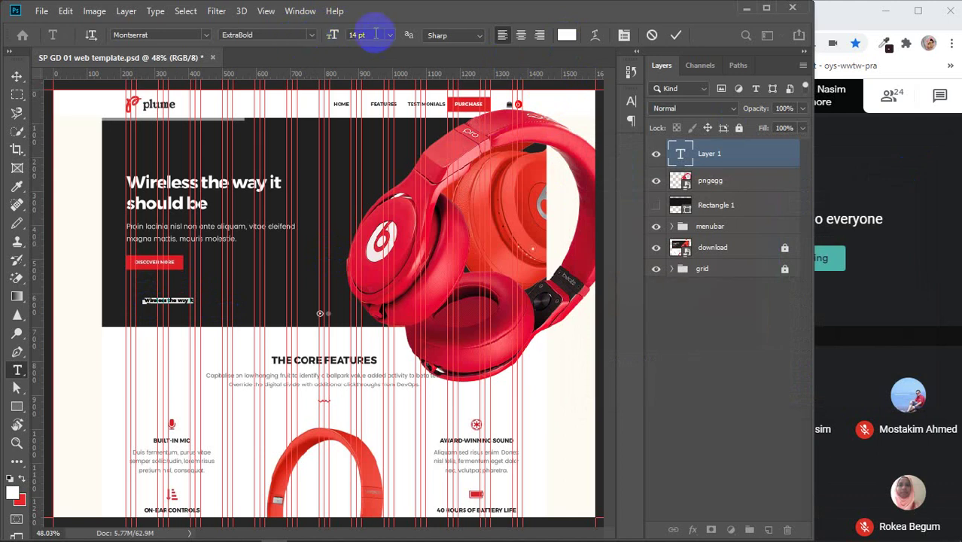
- Raise the text to about 40 pt and move it up over the reference headline
scroll(375, 34, "up", 15)
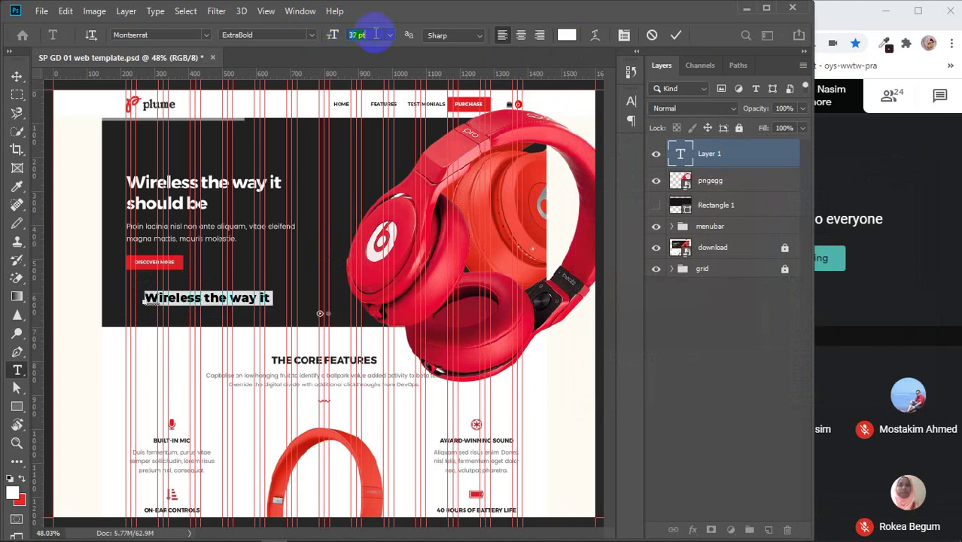
scroll(375, 33, "up", 2)
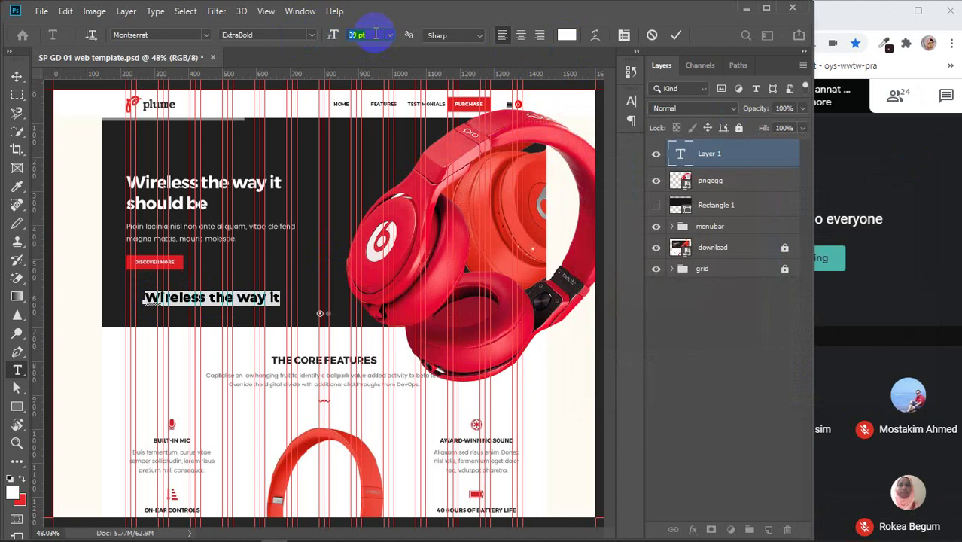
left_click(16, 77)
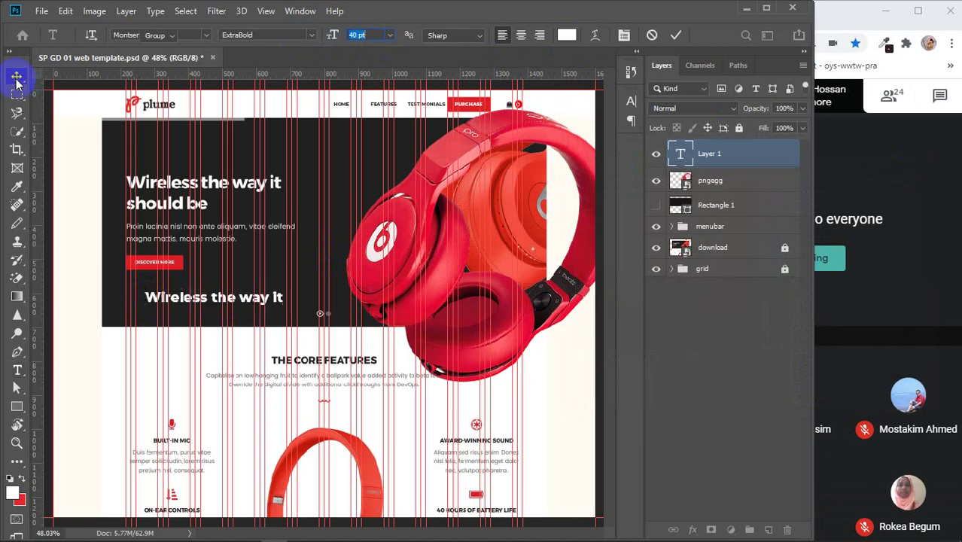
left_click_drag(215, 297, 199, 189)
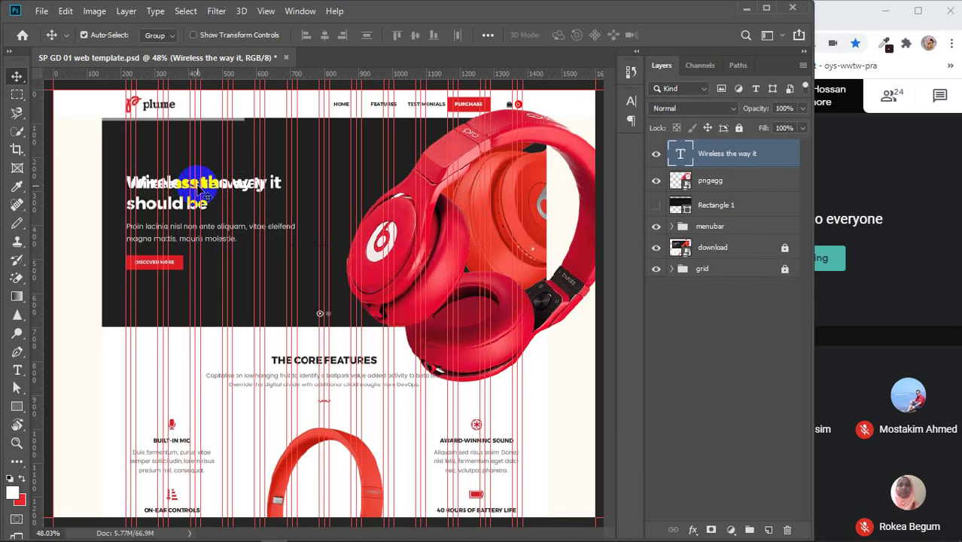
- Hide the download image, show Rectangle 1's backdrop, and bump the headline up to 46 pt
scroll(201, 189, "up", 8)
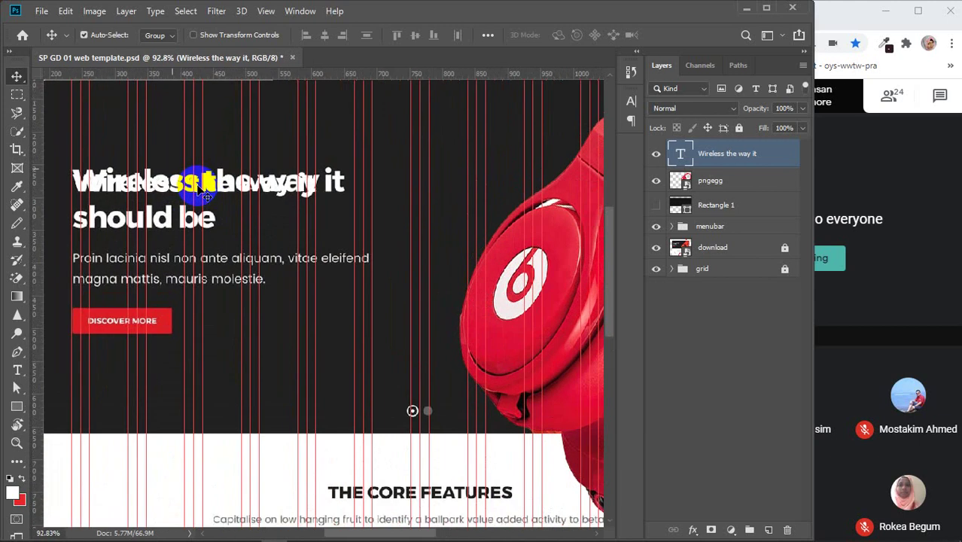
left_click(656, 247)
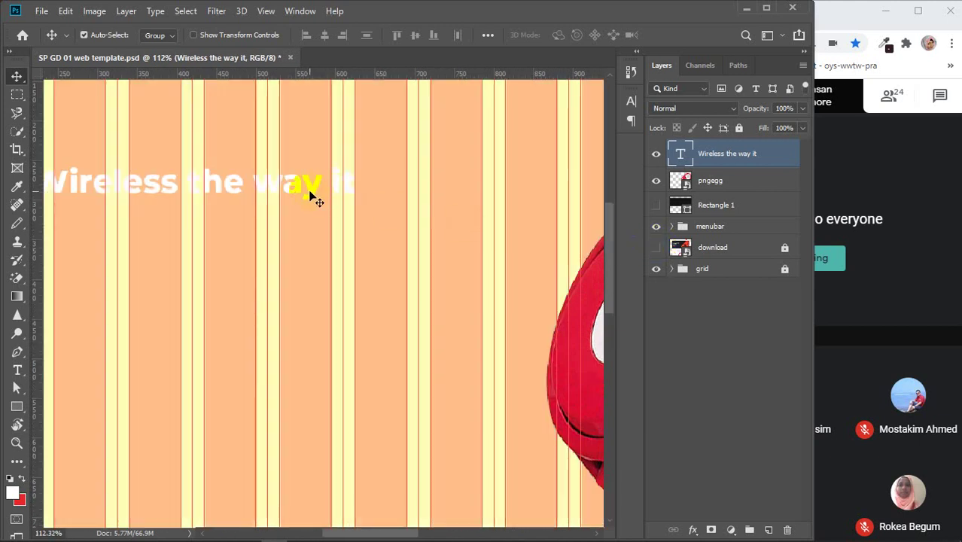
left_click(644, 205)
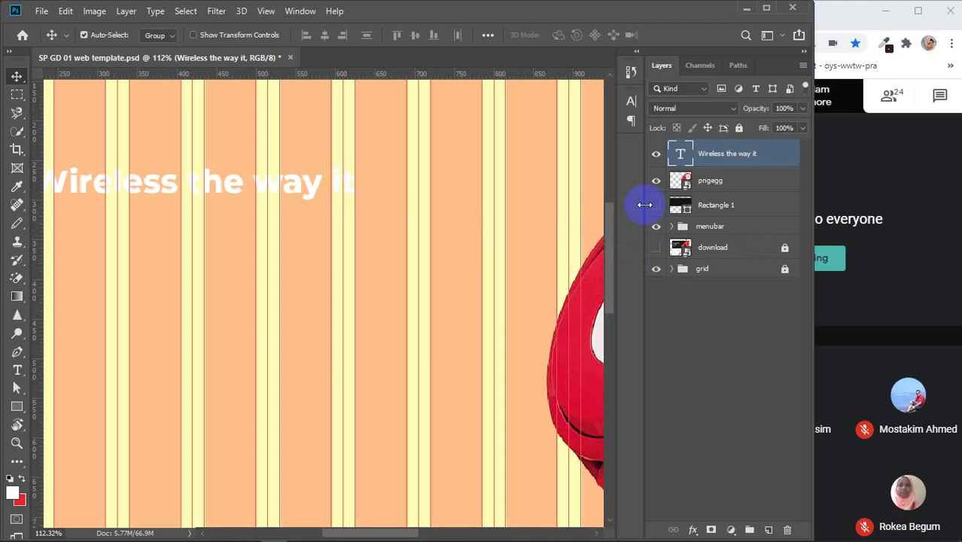
left_click(657, 208)
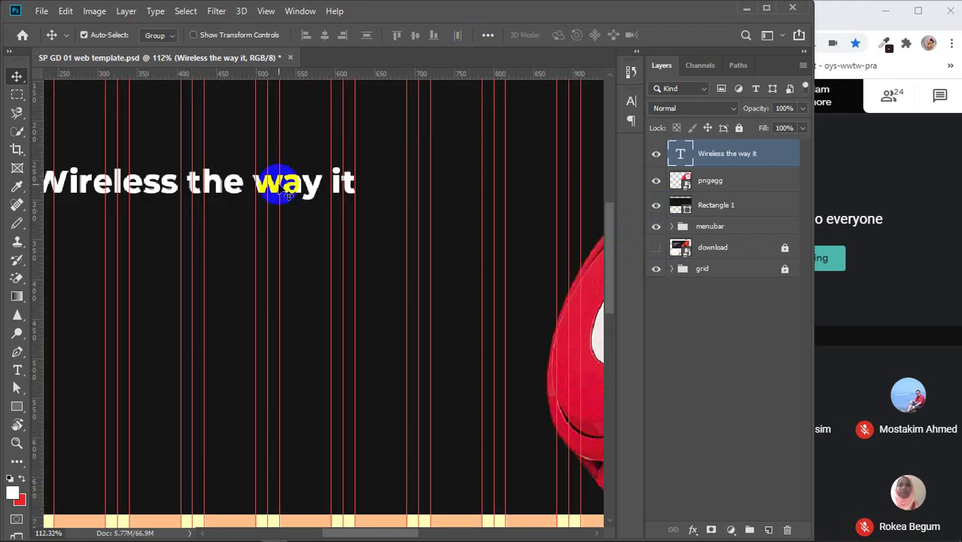
left_click(631, 104)
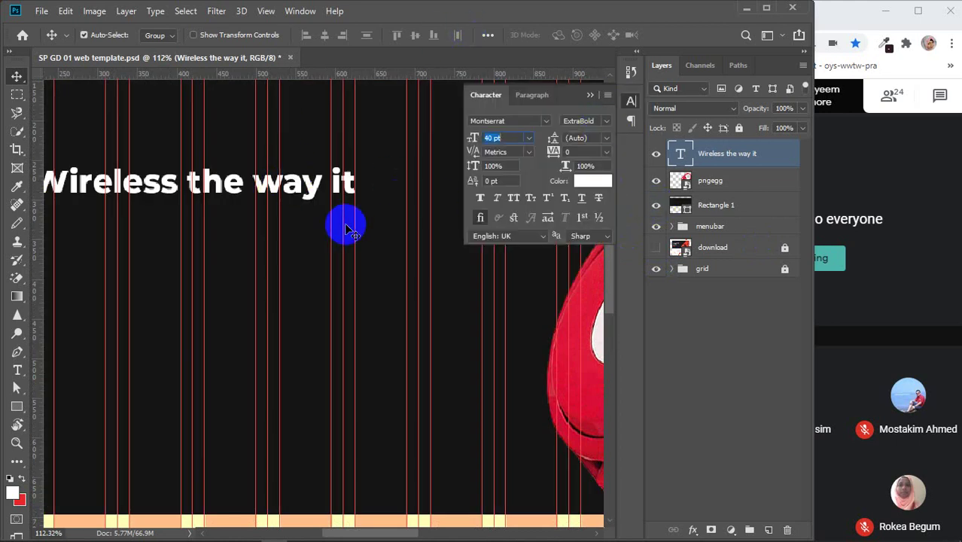
left_click(294, 228)
scroll(294, 228, "down", 2)
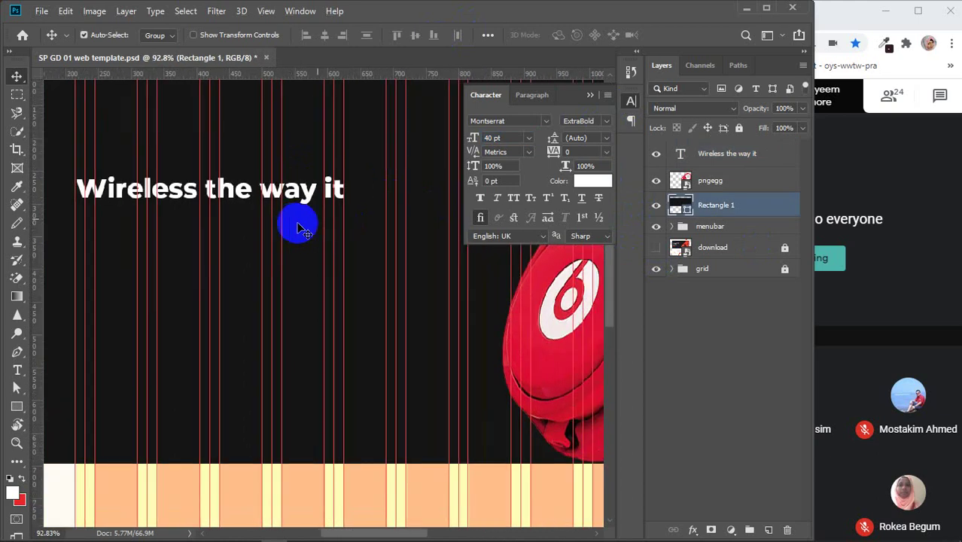
left_click(493, 138)
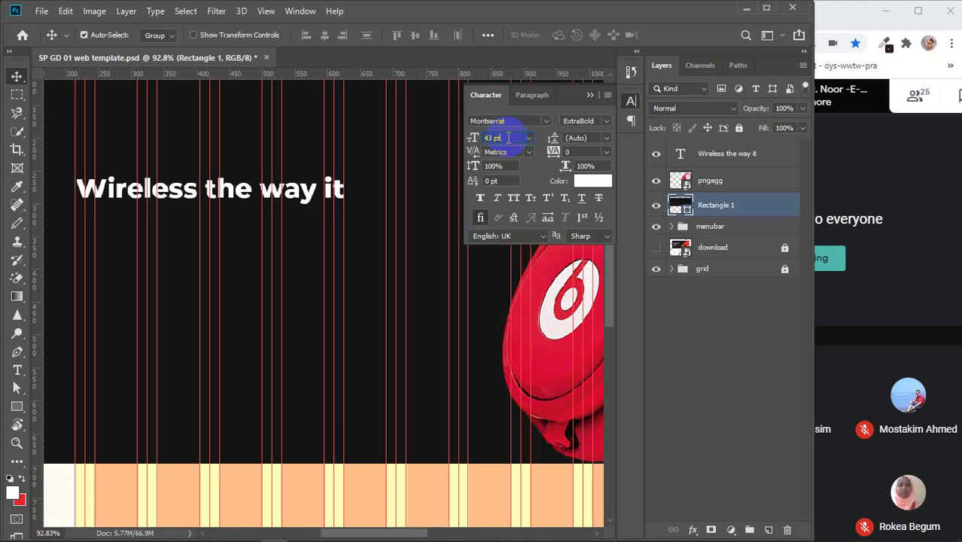
key("Up")
key("Up")
left_click(299, 219)
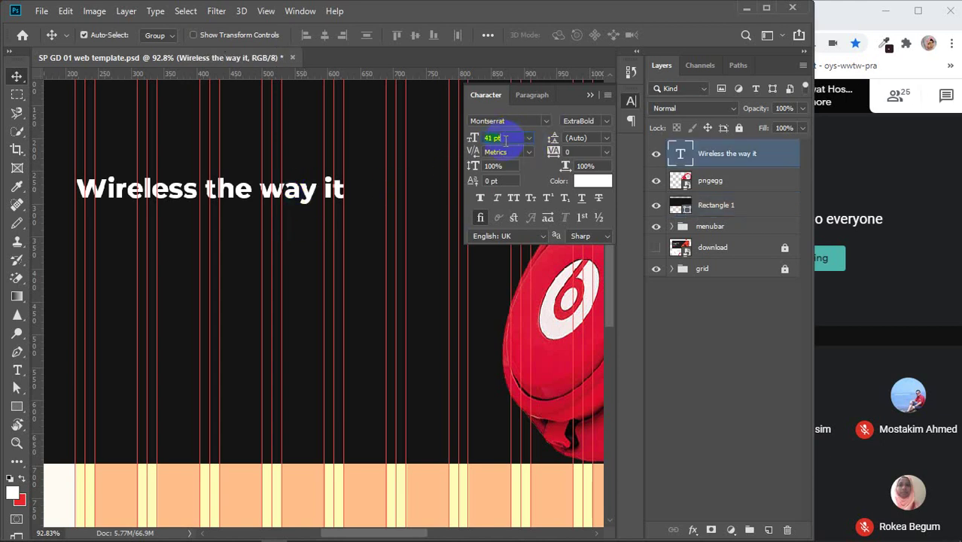
key("Up")
key("Up")
key("Up")
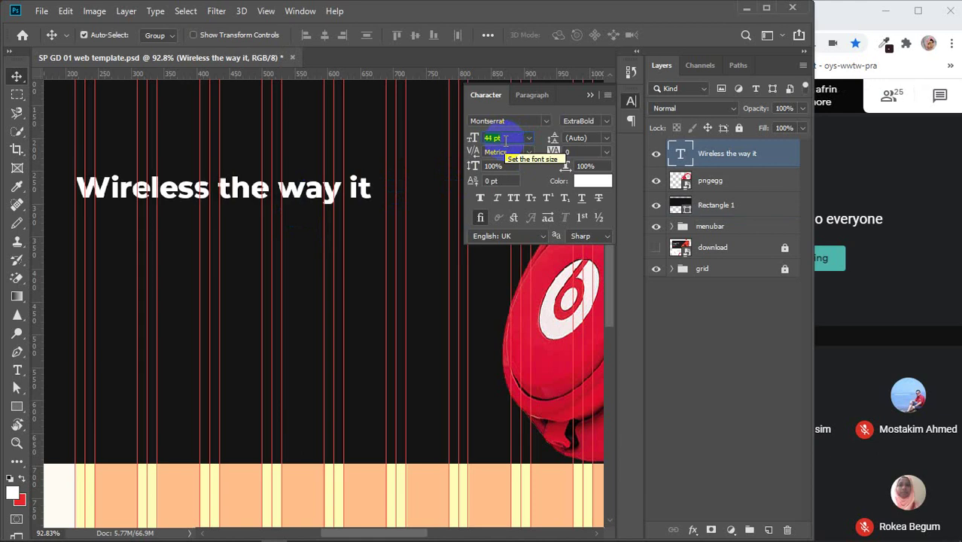
key("Up")
key("Up")
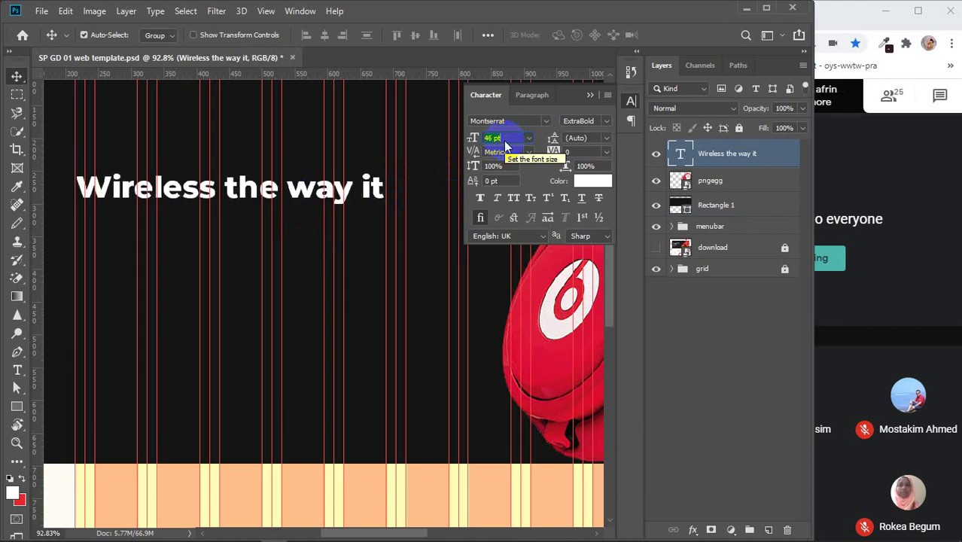
- Show the download reference again, hide Rectangle 1, and set the headline to 45 pt
left_click(656, 249)
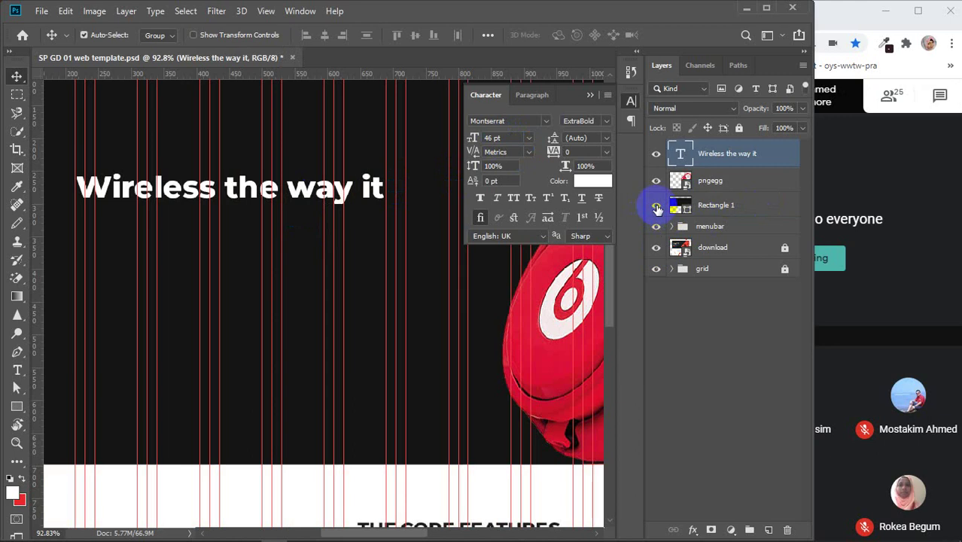
left_click(656, 206)
left_click(509, 139)
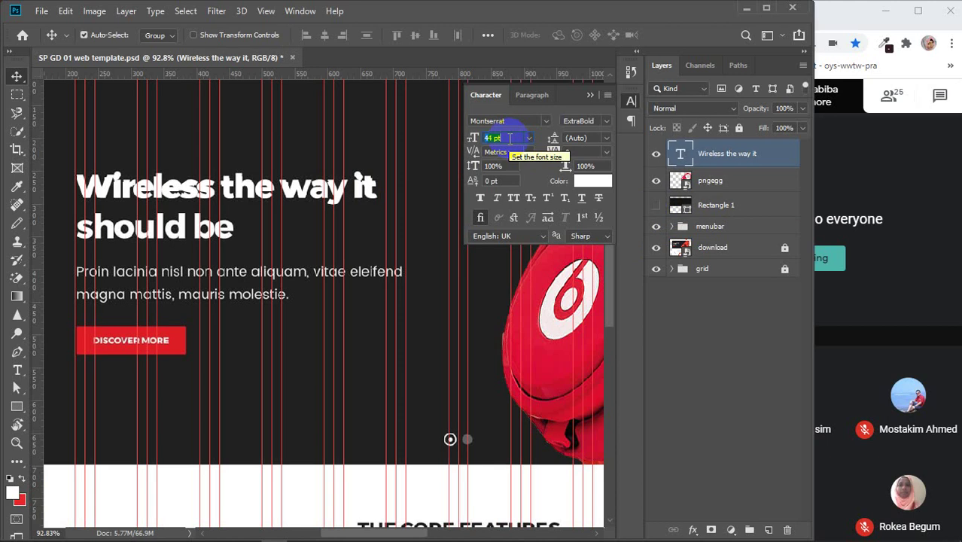
key("Up")
left_click(525, 121)
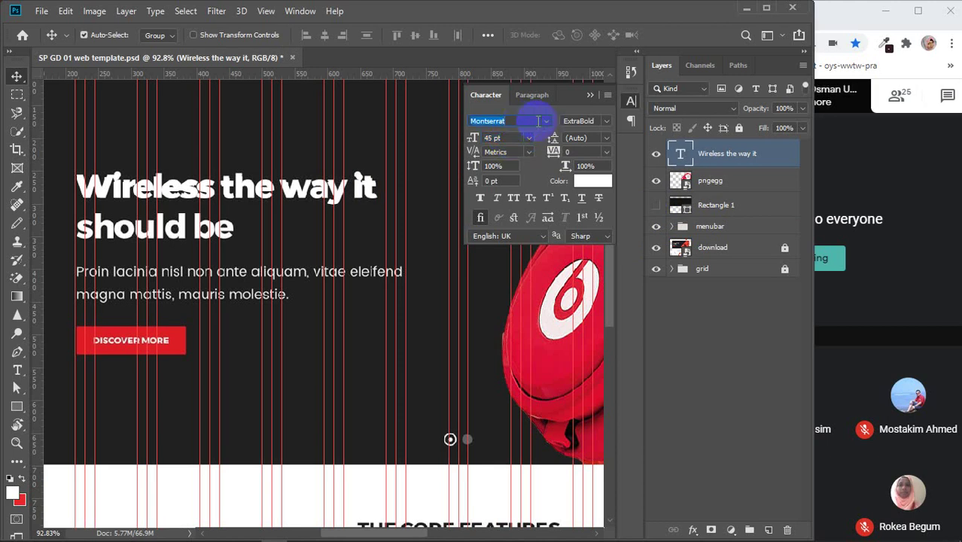
type("lato")
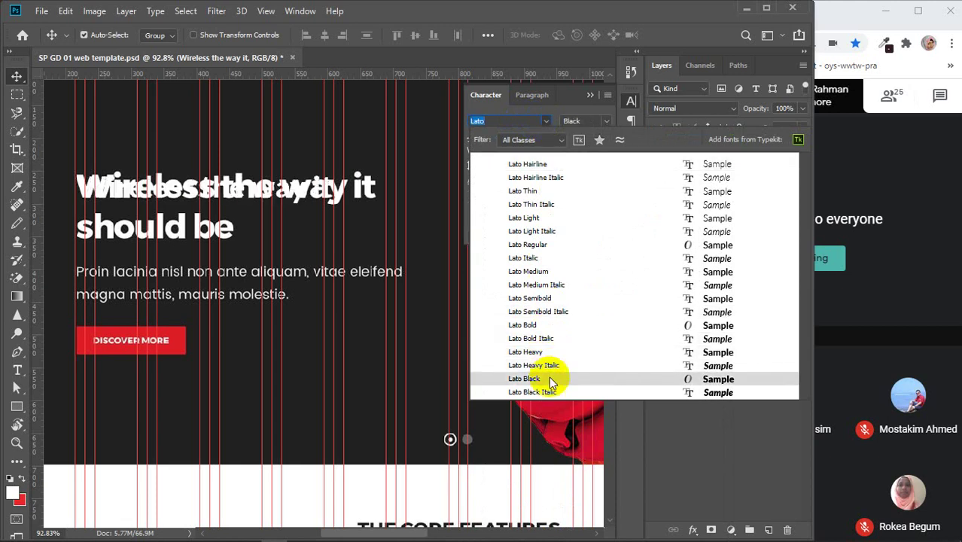
left_click(507, 122)
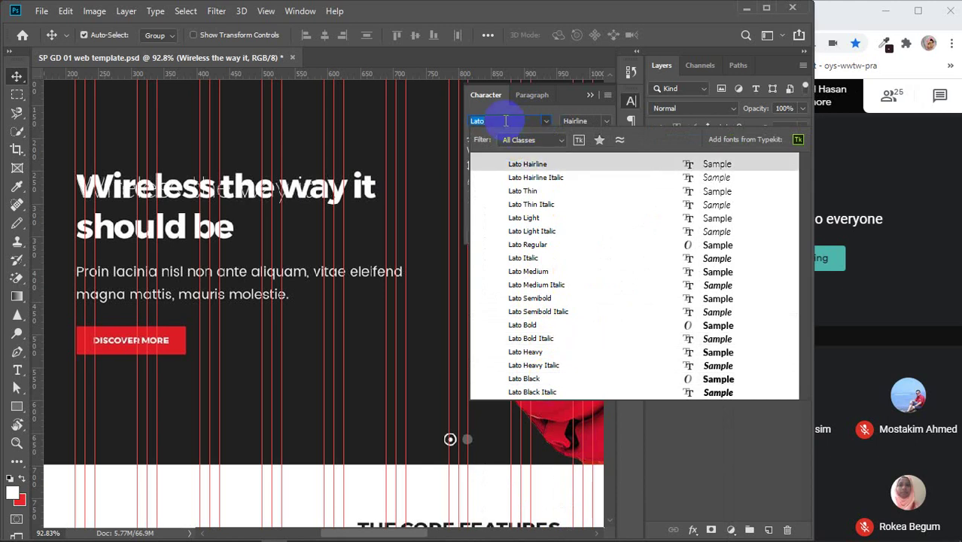
type("ope")
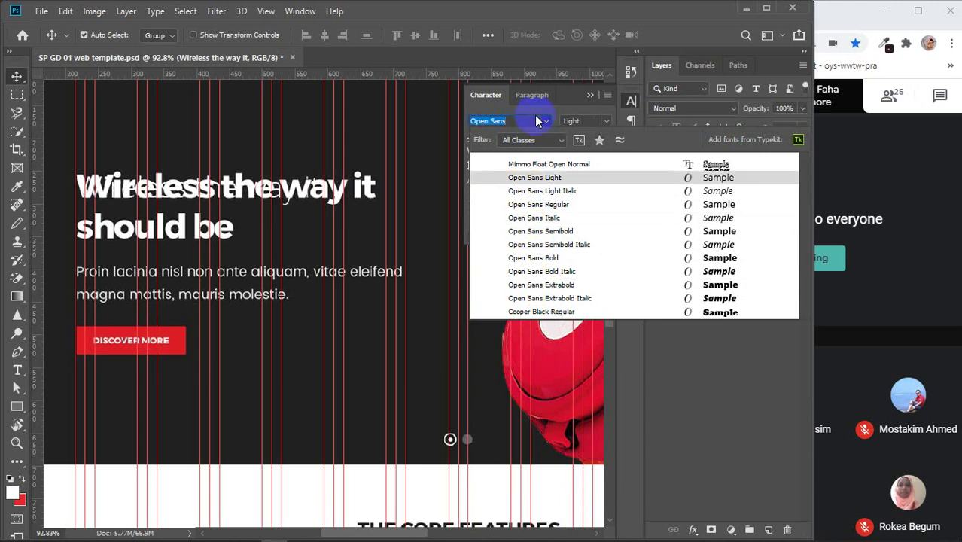
type("mo")
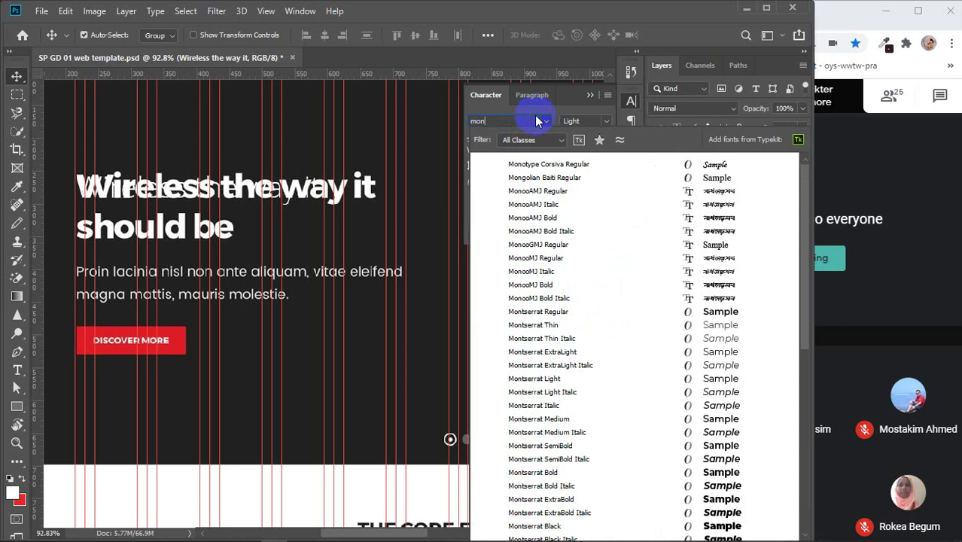
left_click(542, 499)
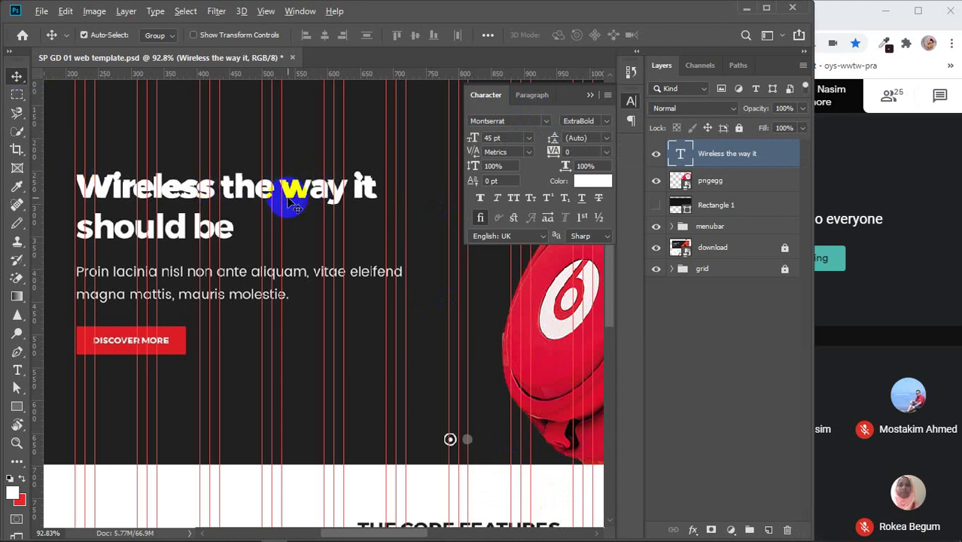
- Duplicate the headline 36 px lower and change the copy's text to 'should be'
left_click_drag(290, 196, 289, 239)
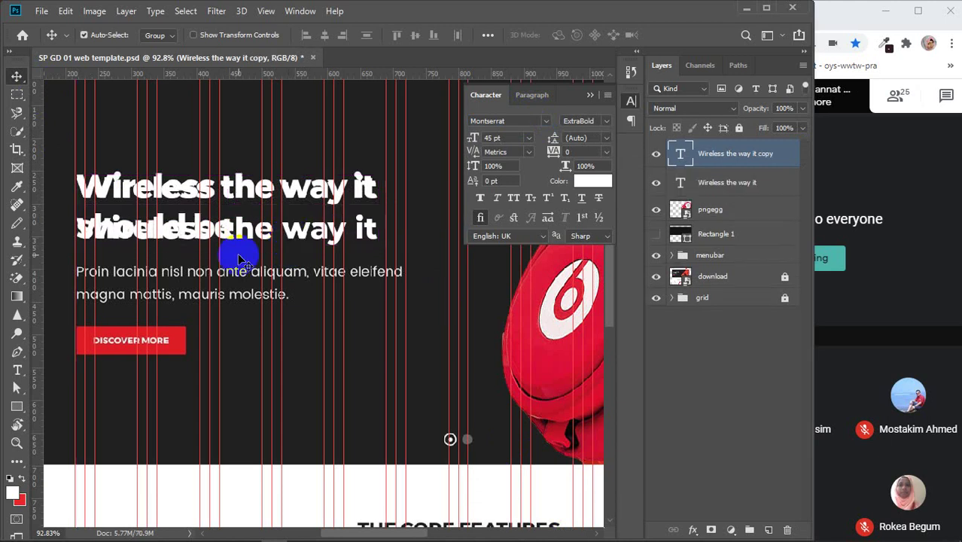
right_click(18, 373)
key("t")
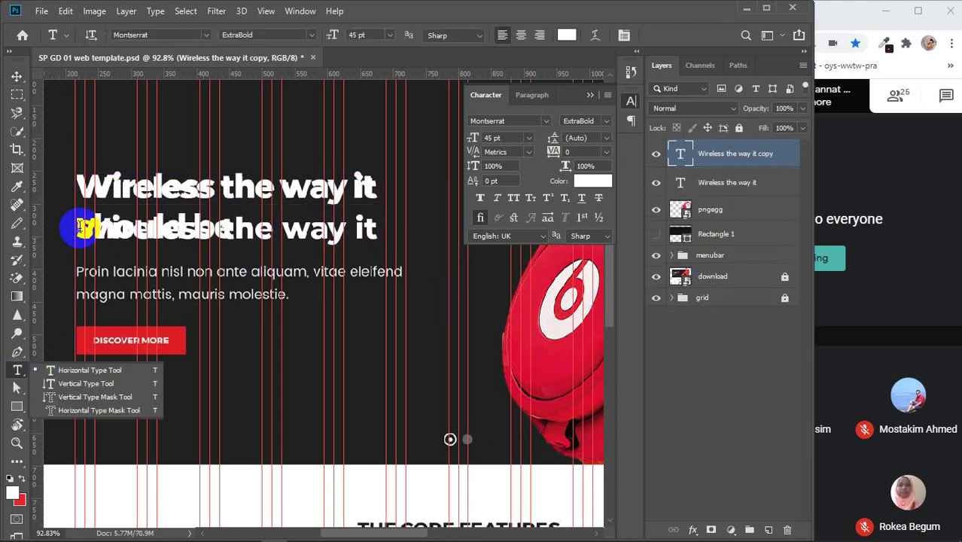
left_click_drag(78, 226, 403, 237)
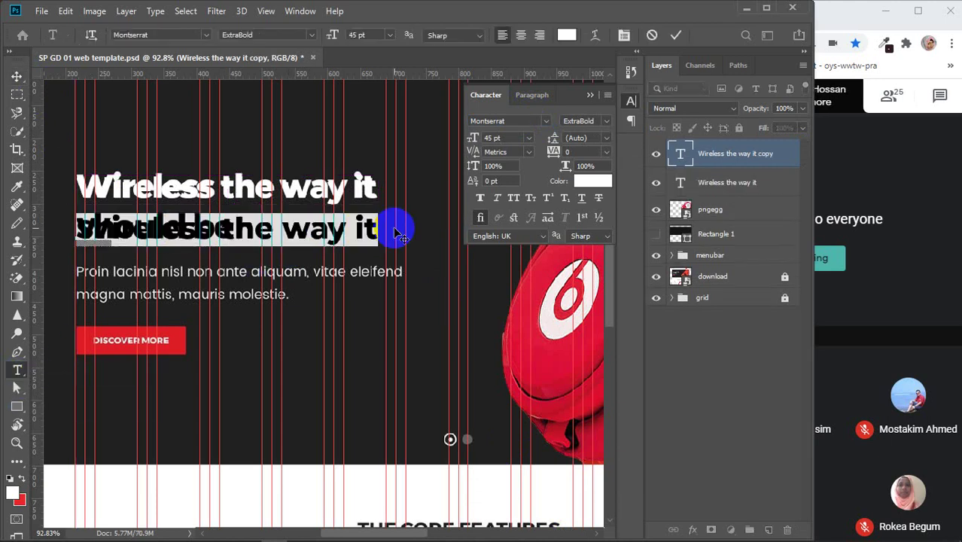
type("should be")
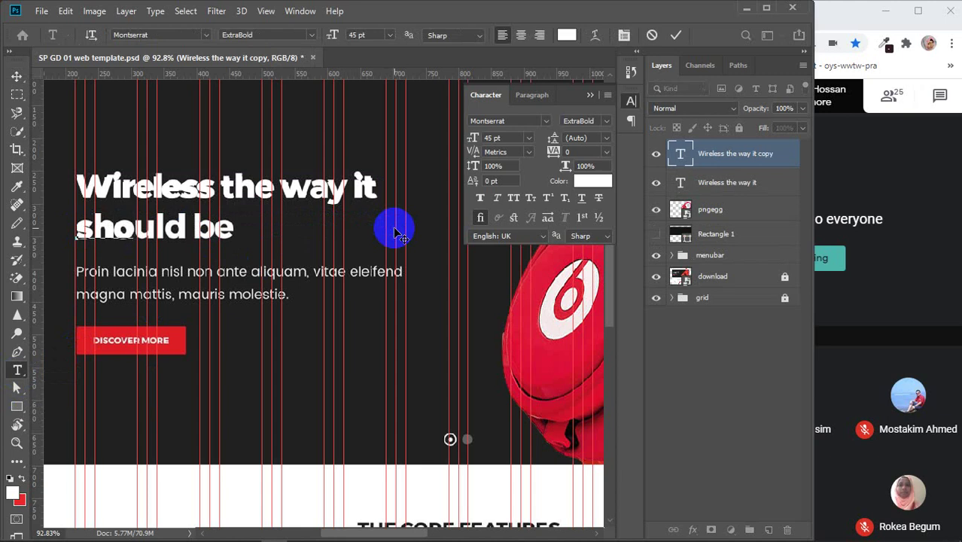
type("uld ")
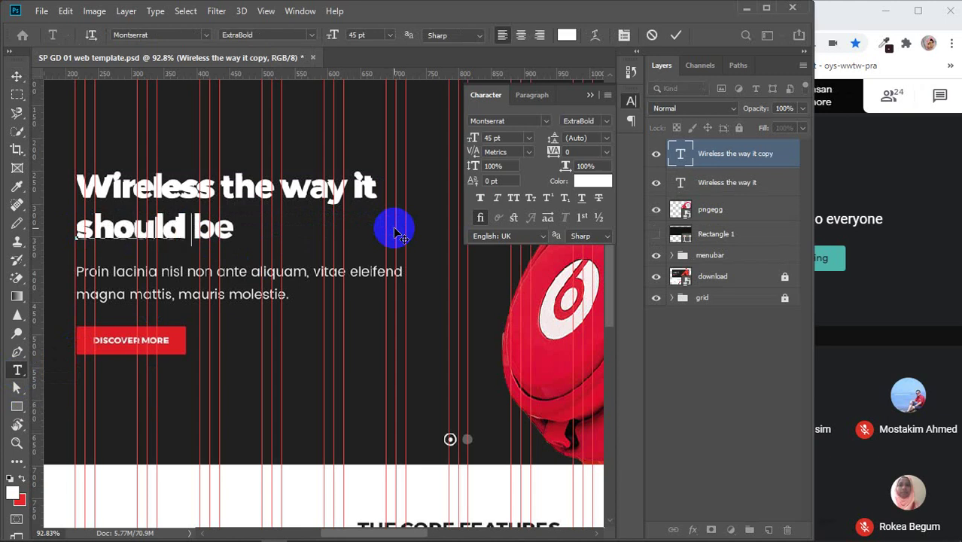
type("be")
left_click(17, 76)
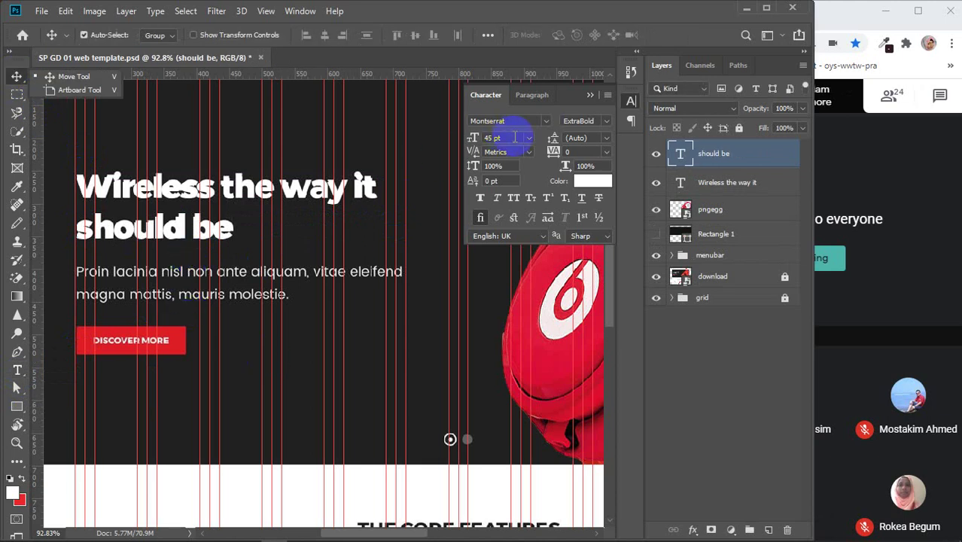
- Deselect the headline and set the type options to Montserrat Medium
left_click(438, 329)
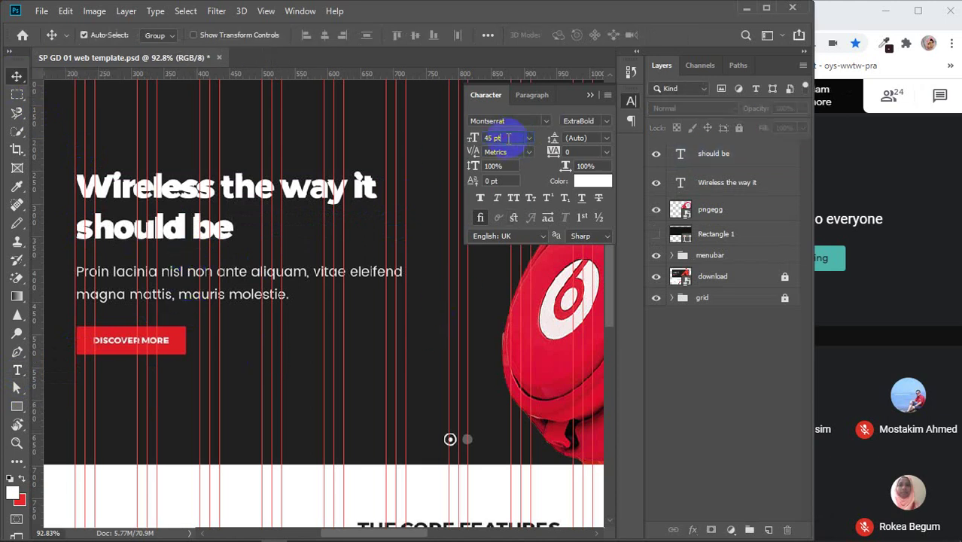
type("34")
key("Return")
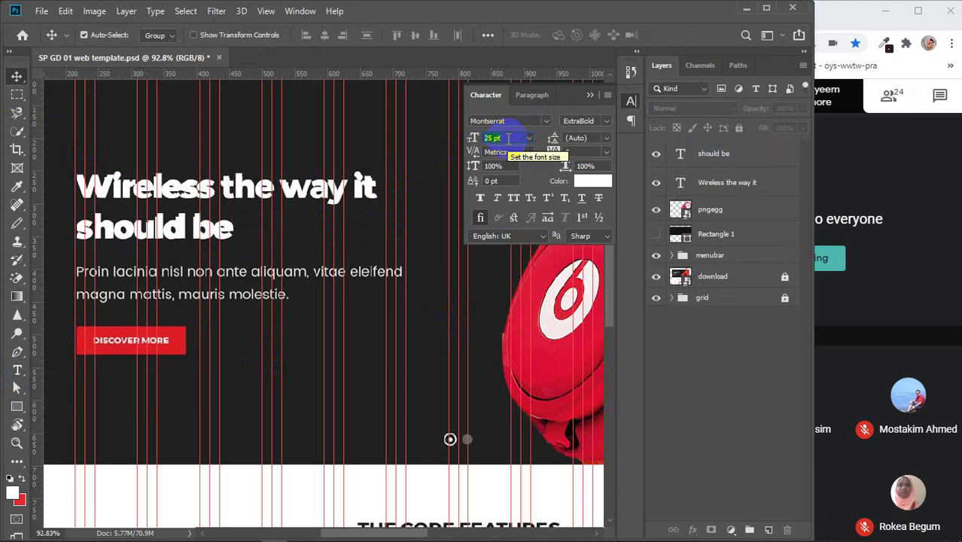
key("Up")
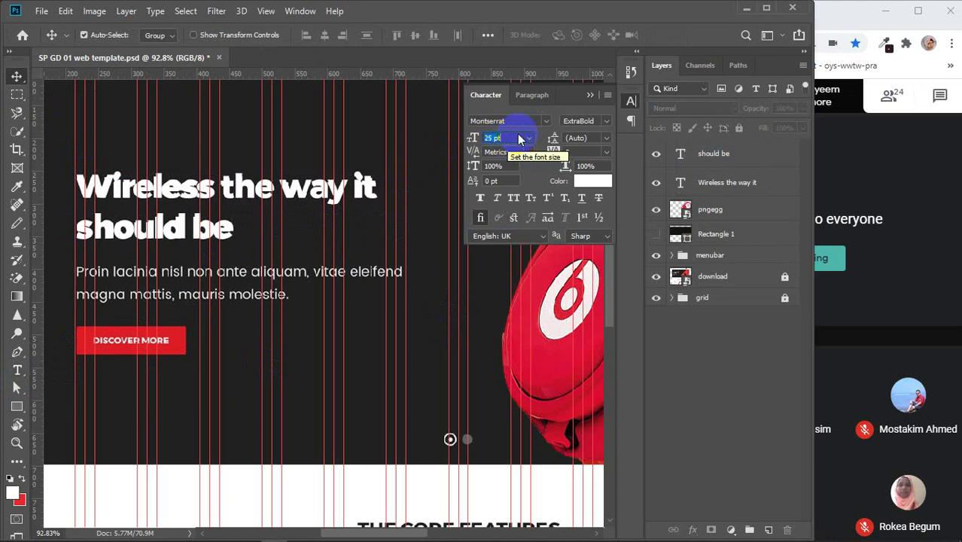
left_click(607, 121)
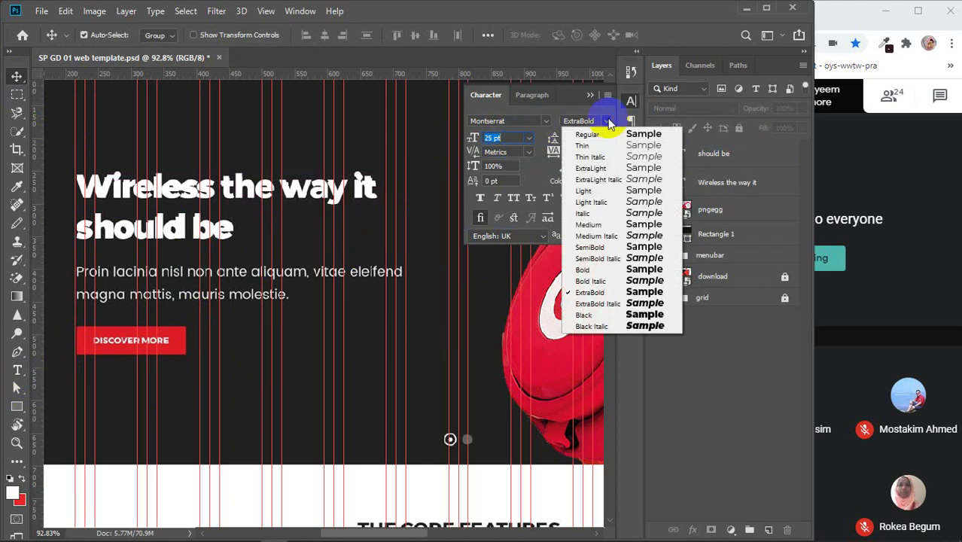
left_click(600, 228)
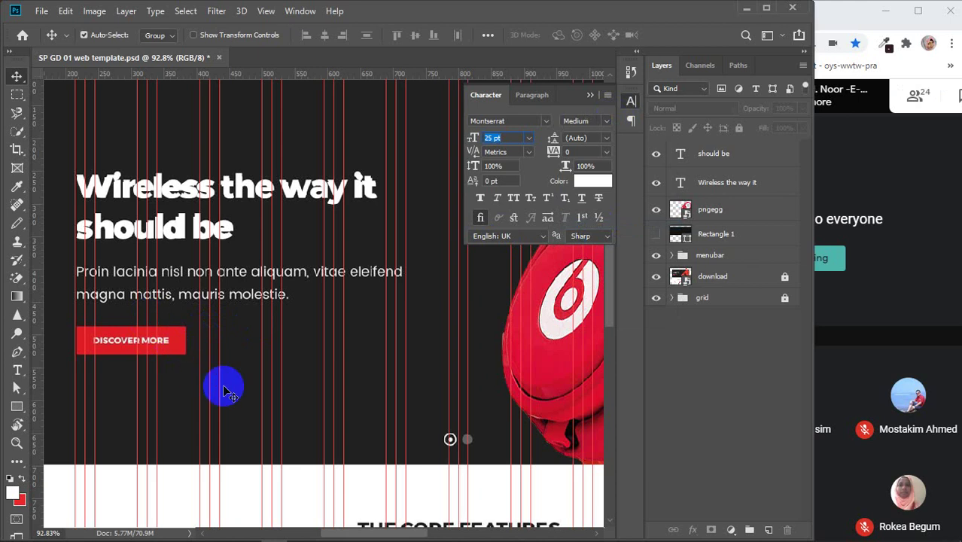
- Draw a paragraph box over the description, justify it last-line-left, and size it 20 pt
left_click(18, 370)
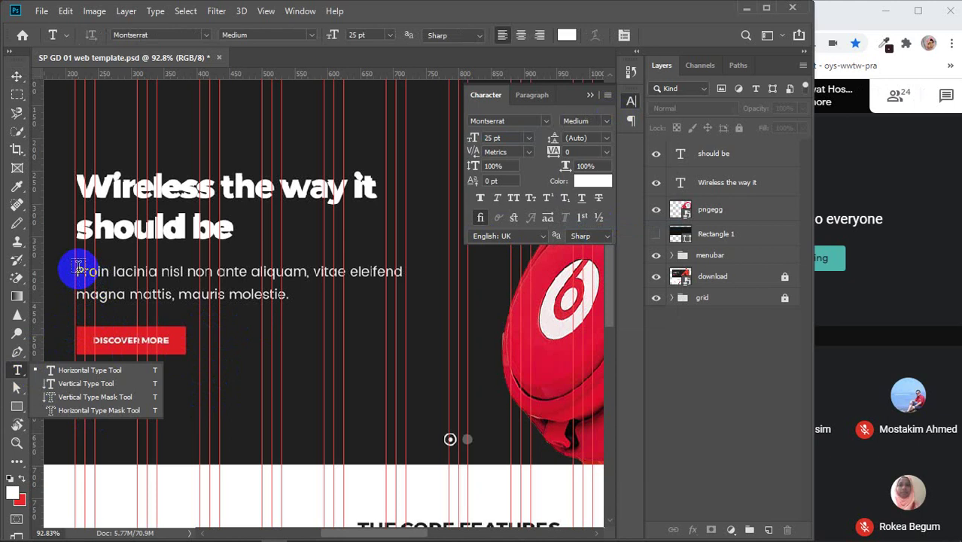
left_click_drag(76, 269, 407, 302)
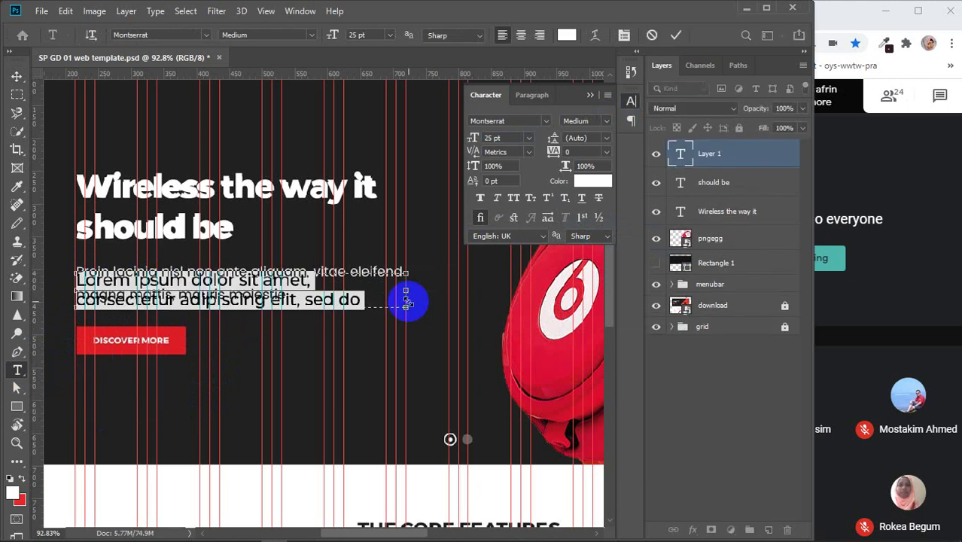
left_click(535, 96)
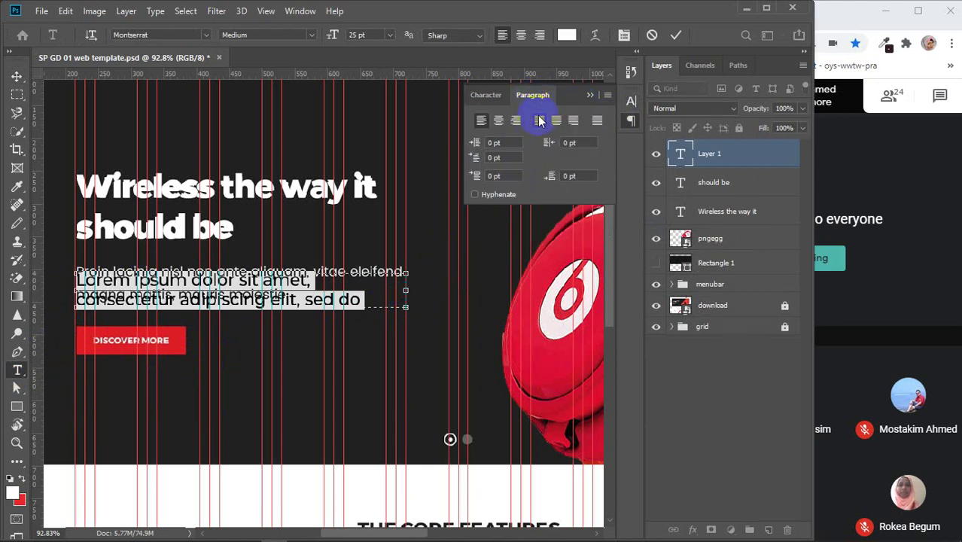
left_click(538, 122)
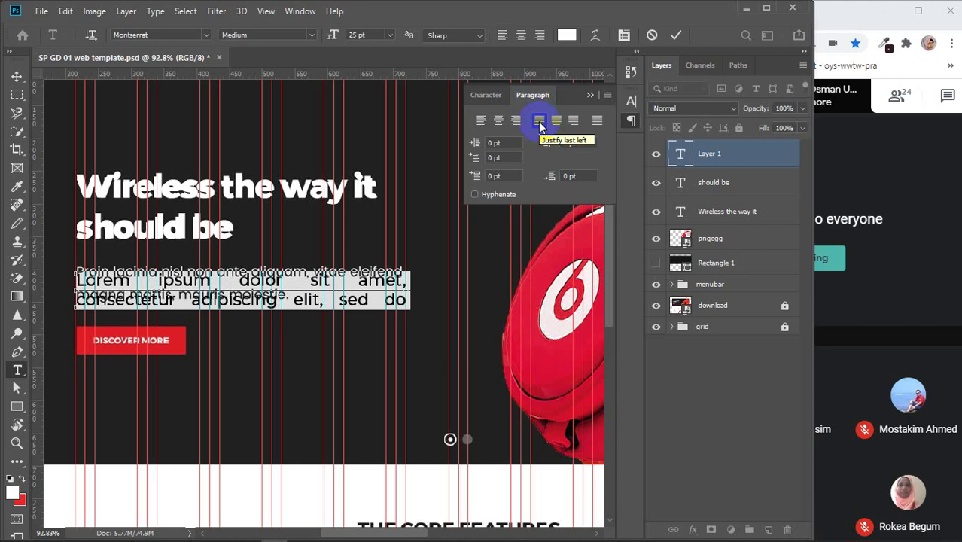
left_click(485, 95)
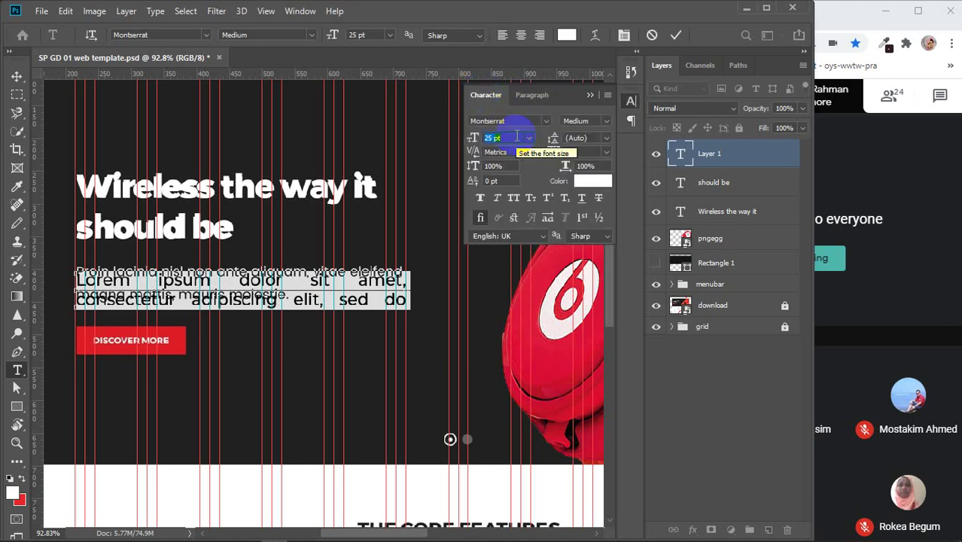
key("Down")
key("Down")
key("Down")
key("Down")
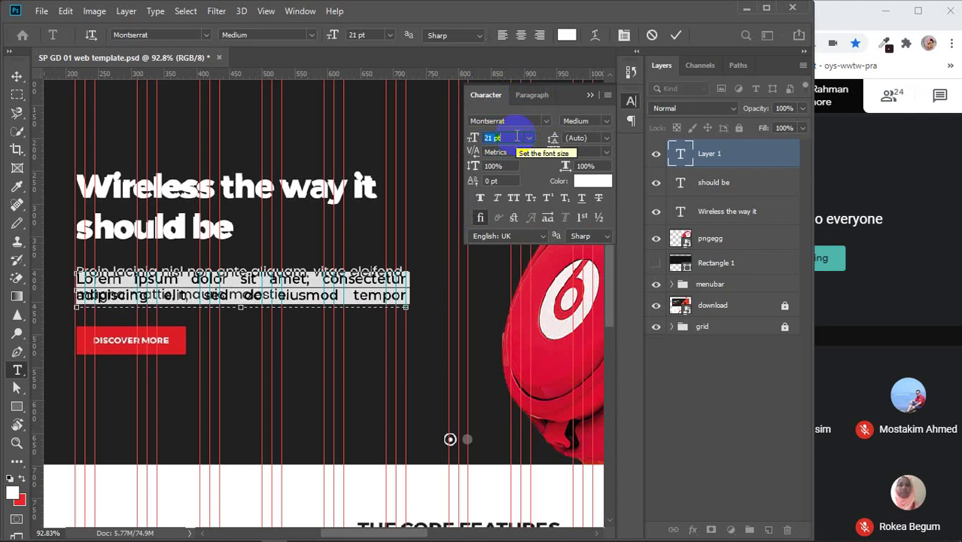
key("Down")
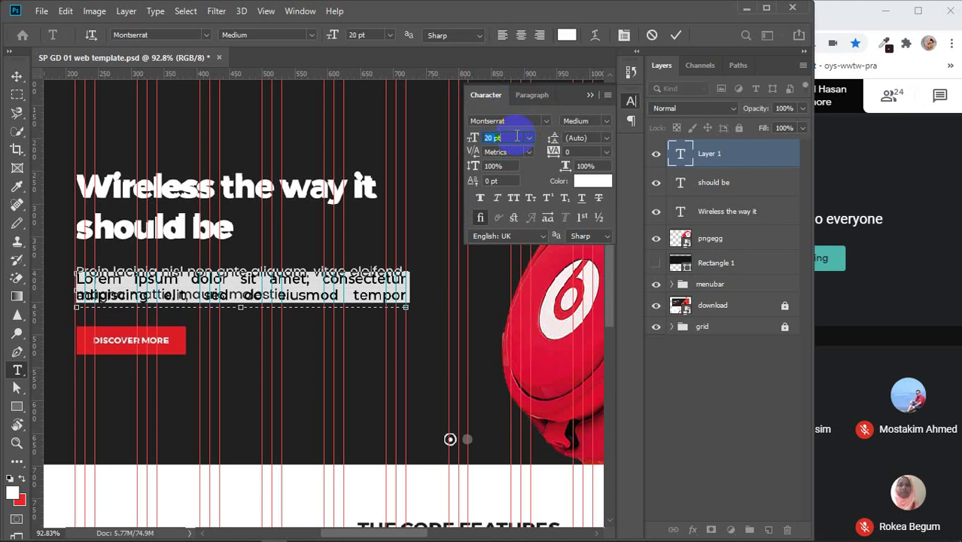
- Delete the trailing words at the end of the Lorem ipsum paragraph
left_click_drag(279, 301, 435, 300)
key("BackSpace")
key("Delete")
key("Delete")
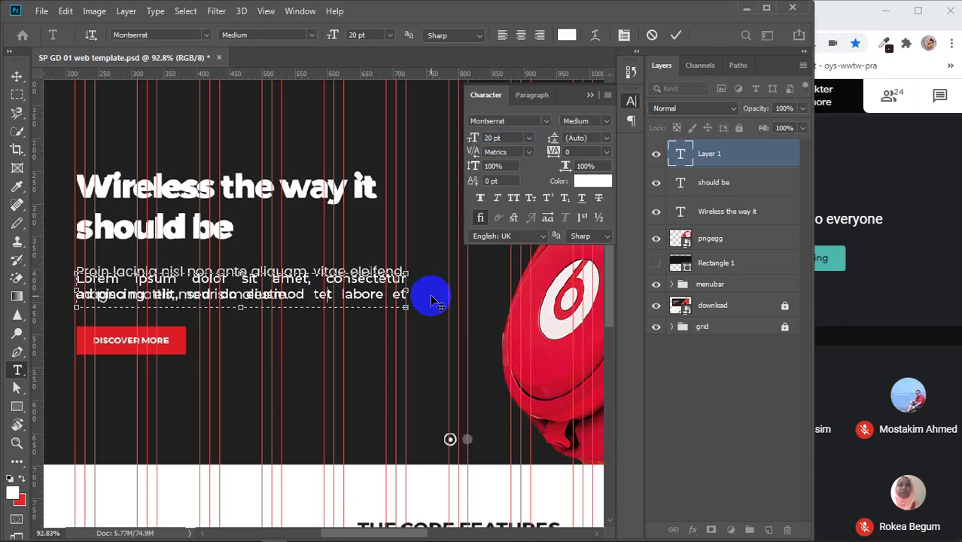
- Trim the paragraph so it ends at 'te.' and nudge it up slightly
key("Delete")
key("Delete")
key("Delete")
key("Delete")
key("Delete")
key("Delete")
key("Delete")
key("Delete")
key("Delete")
key("Delete")
key("Delete")
key("Delete")
key("Delete")
key("Delete")
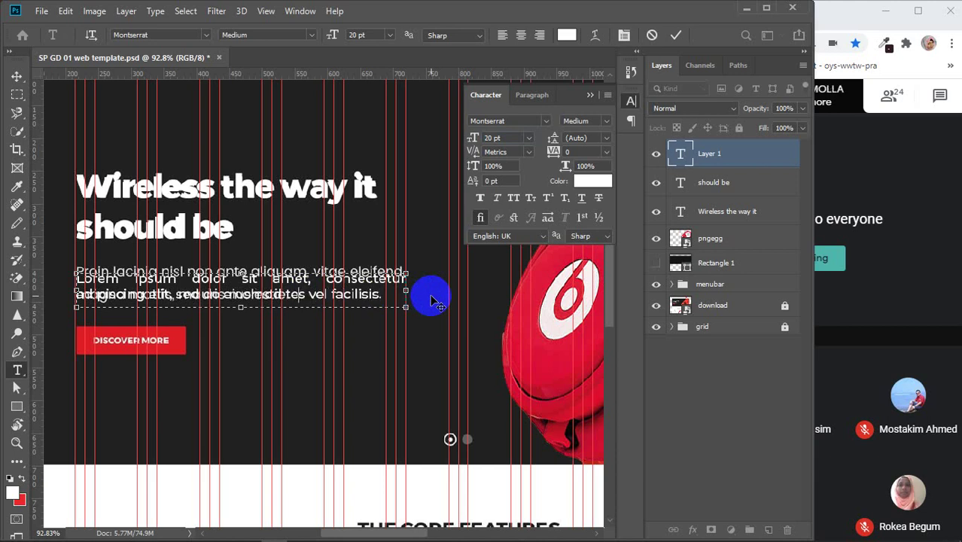
key("Delete")
key("Delete")
key("Delete")
key("Delete")
key("Delete")
key("Delete")
key("Delete")
key("Delete")
key("Delete")
key("Delete")
key("Delete")
key("Delete")
key("Delete")
key("Delete")
key("Delete")
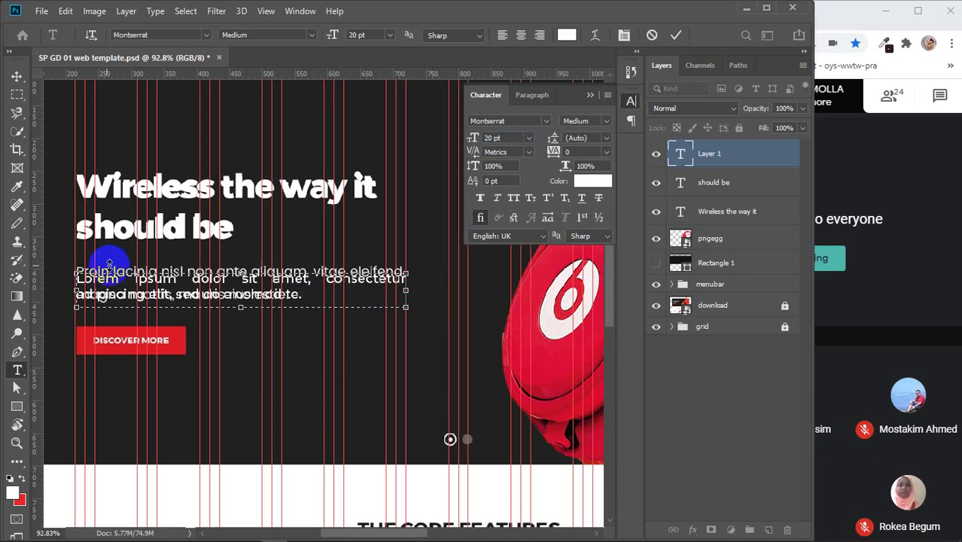
left_click(17, 76)
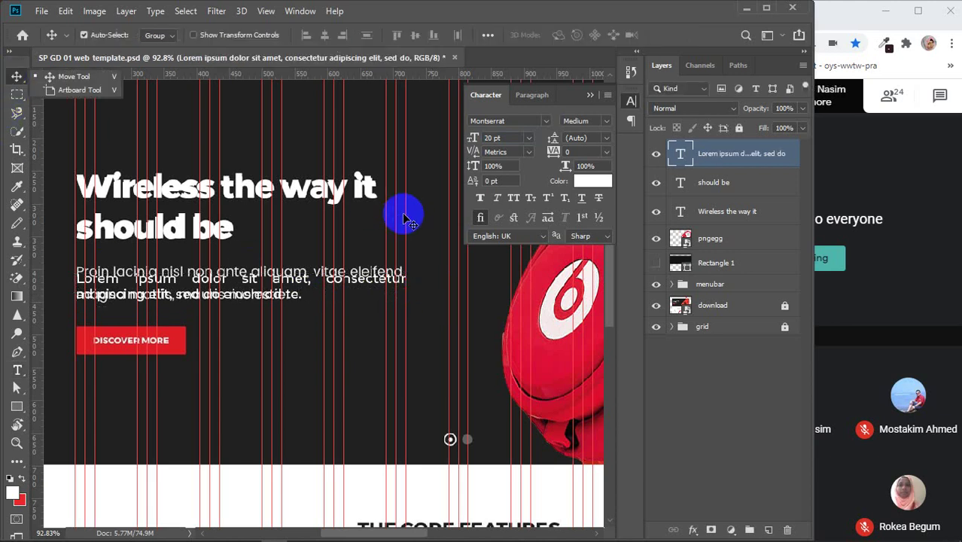
left_click_drag(250, 285, 250, 275)
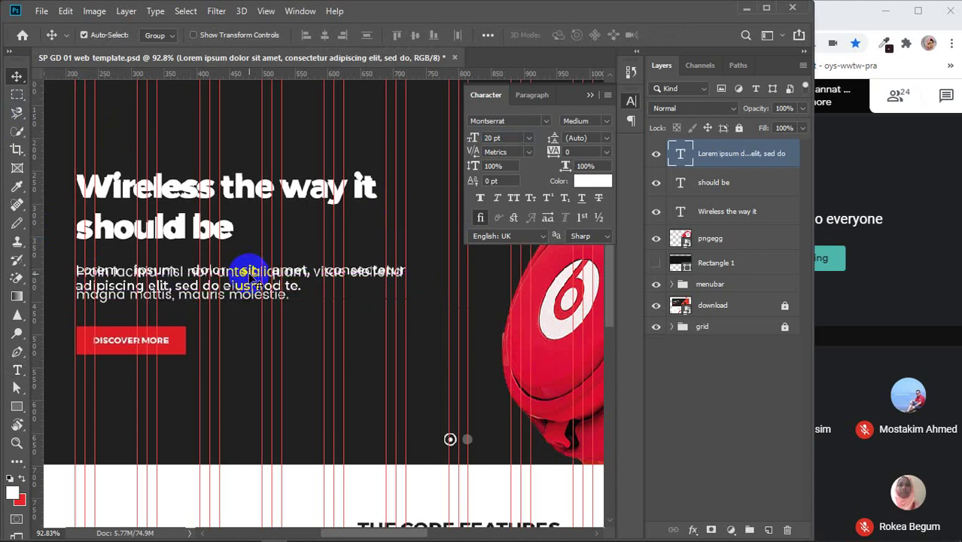
- Set the paragraph's line spacing to 36 pt
left_click(500, 181)
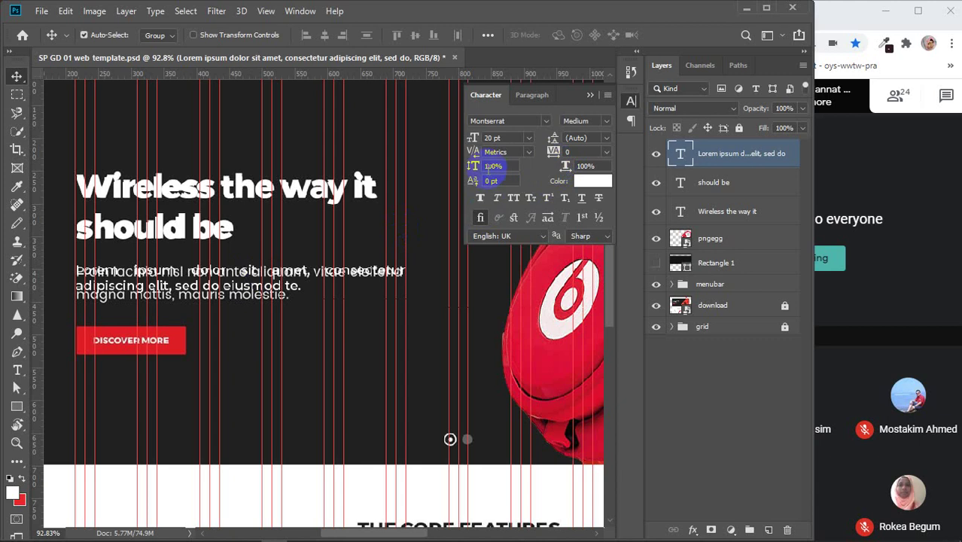
left_click(606, 138)
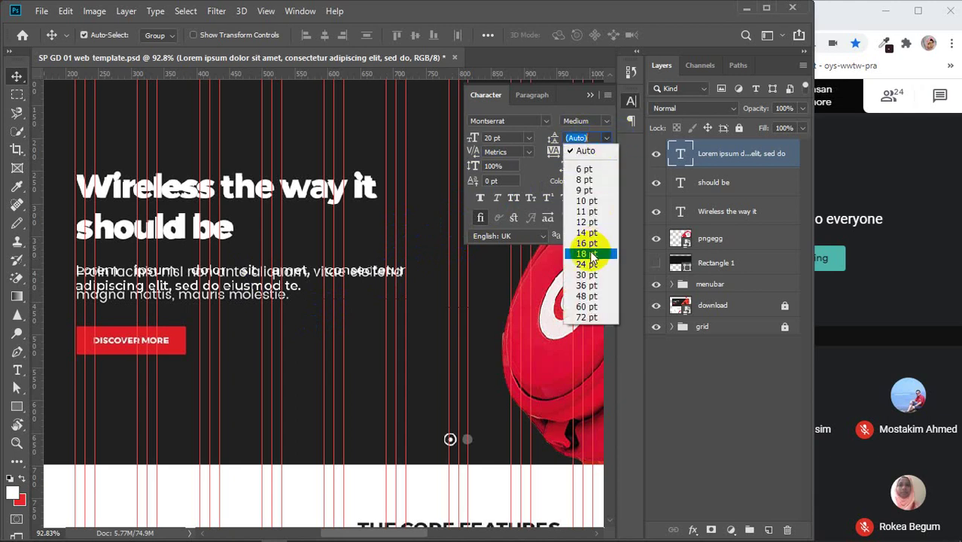
left_click(584, 201)
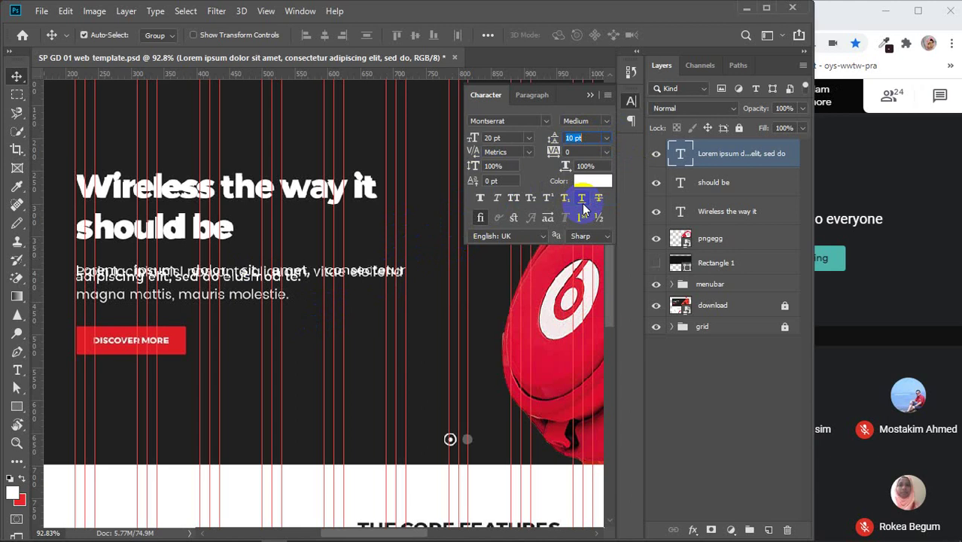
left_click(589, 137)
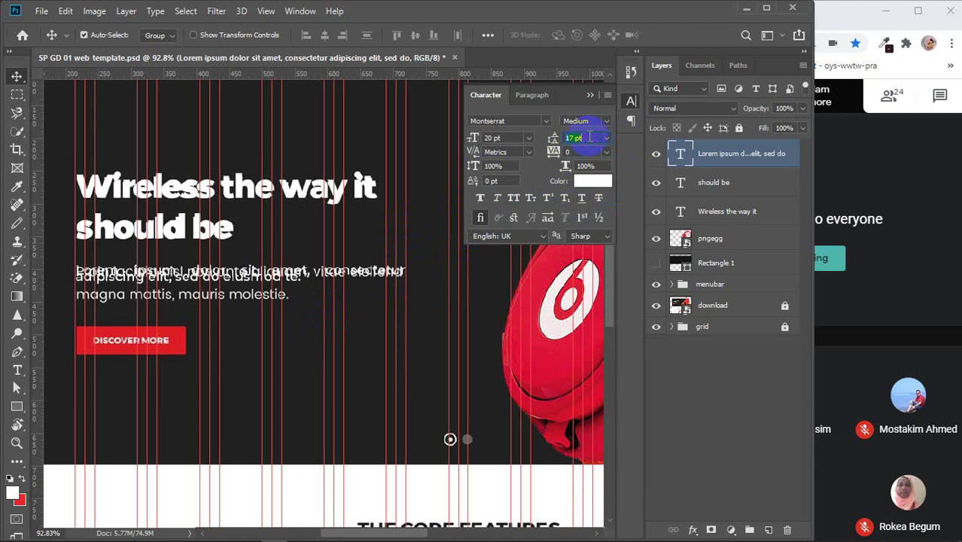
scroll(589, 138, "up", 4)
scroll(589, 138, "up", 1)
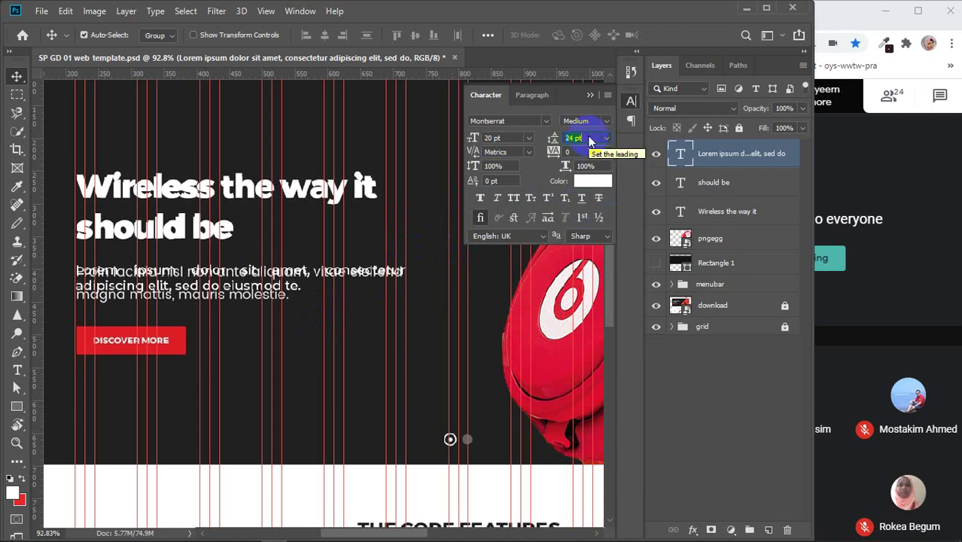
scroll(589, 138, "up", 5)
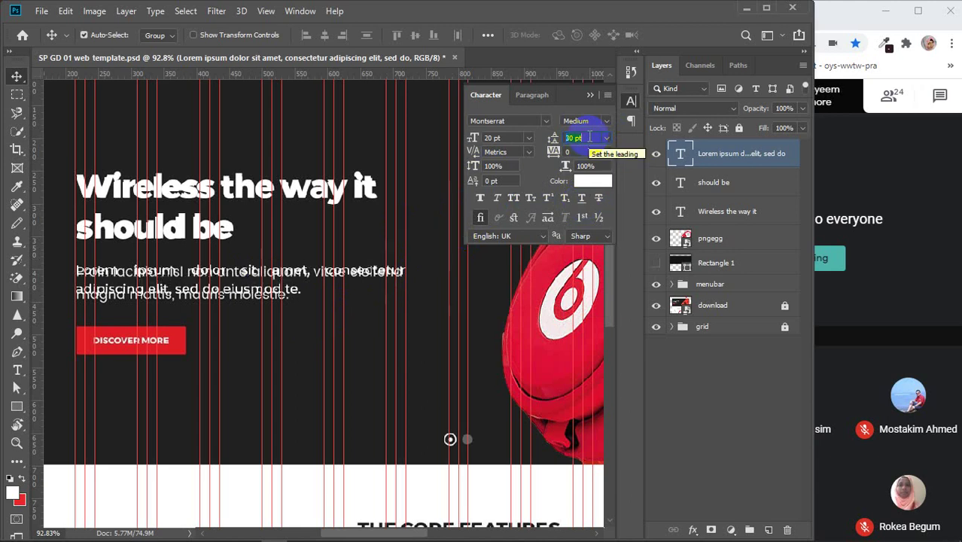
scroll(590, 138, "up", 2)
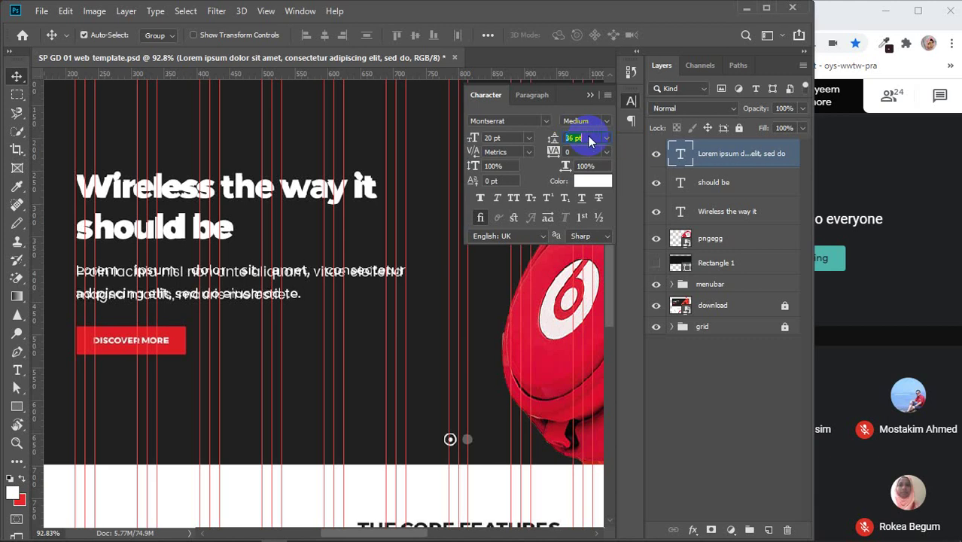
scroll(589, 137, "up", 1)
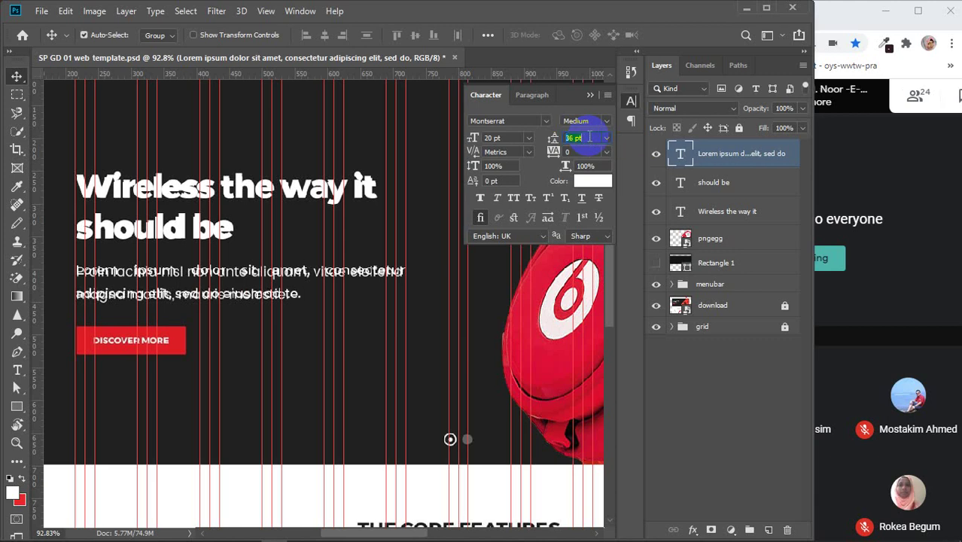
right_click(17, 76)
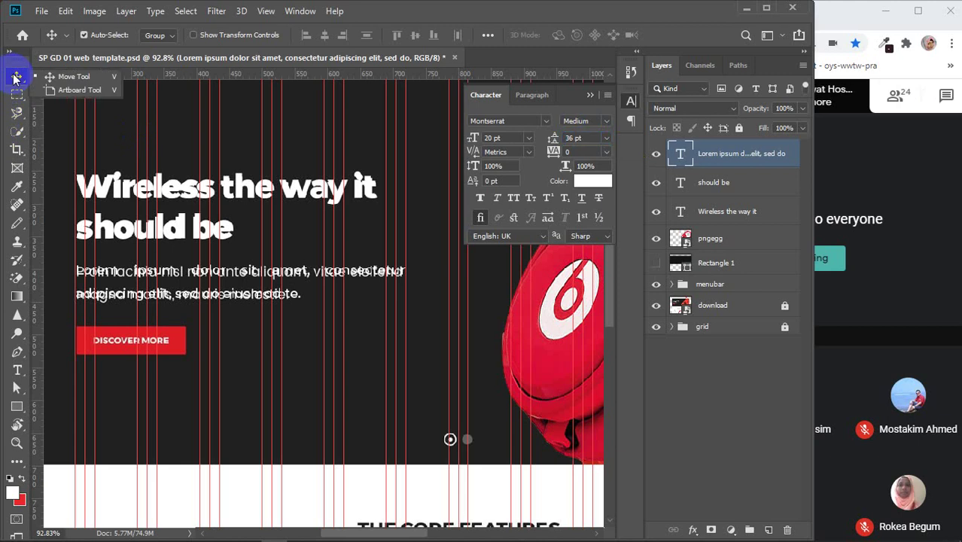
- Draw a 173 × 49 px rectangle over the Discover More button
left_click(591, 94)
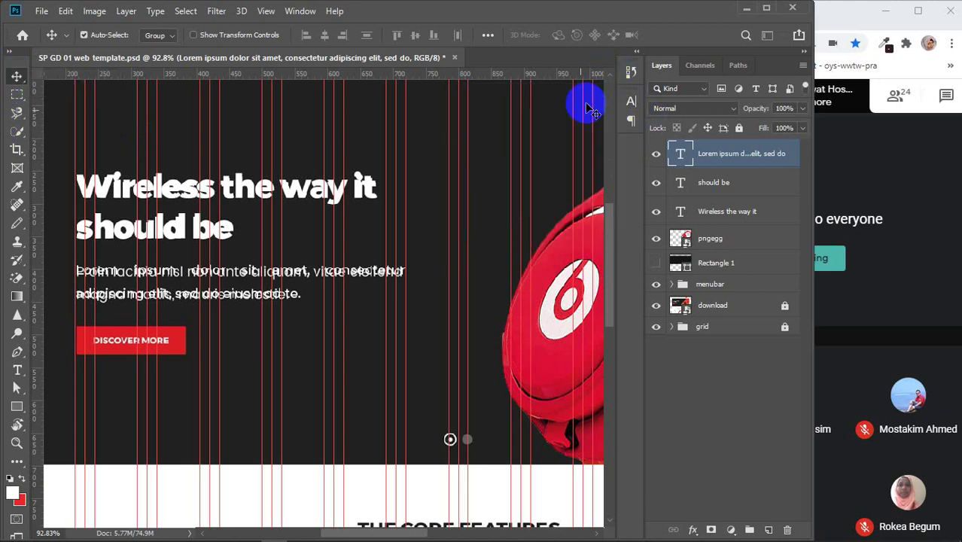
left_click(17, 406)
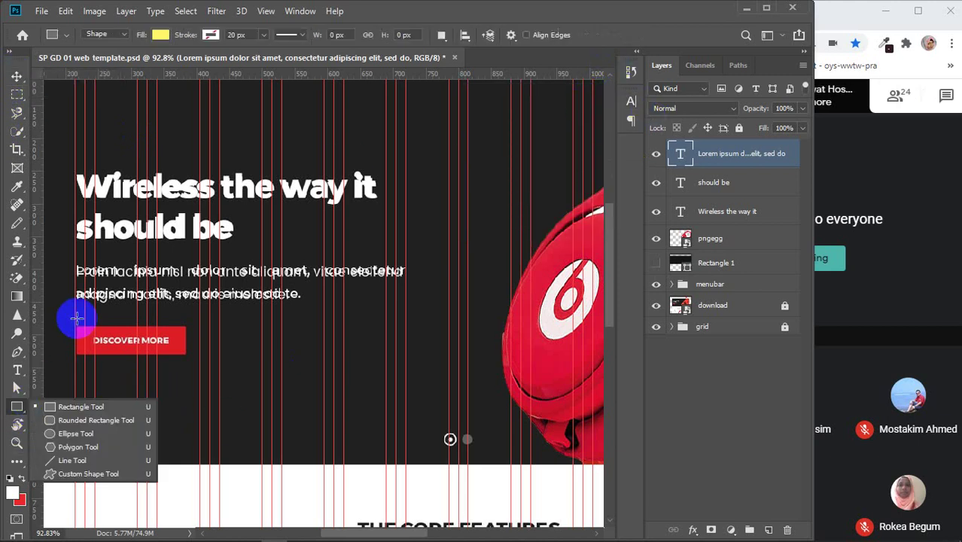
left_click(76, 323)
left_click_drag(76, 324, 188, 356)
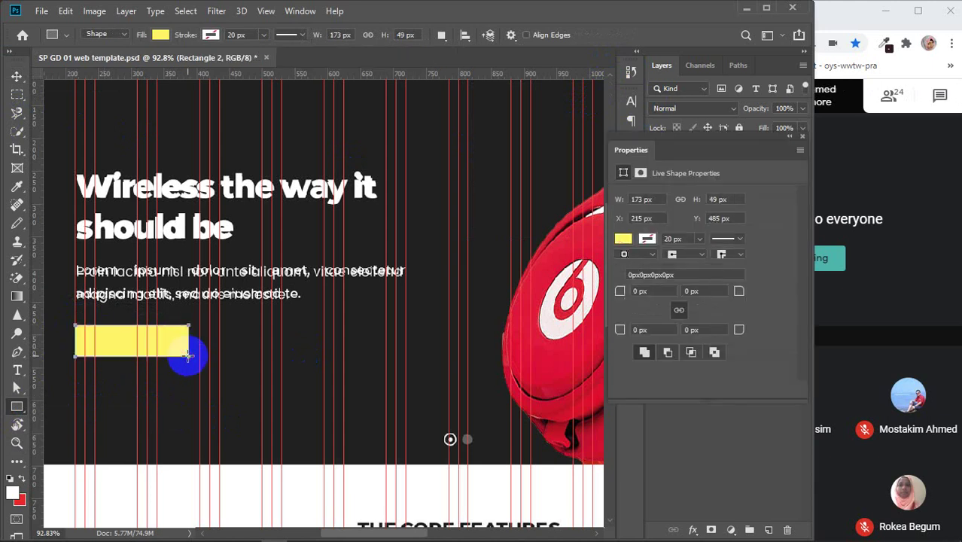
- Fill the rectangle with red #de103a sampled from the headphones
left_click(624, 240)
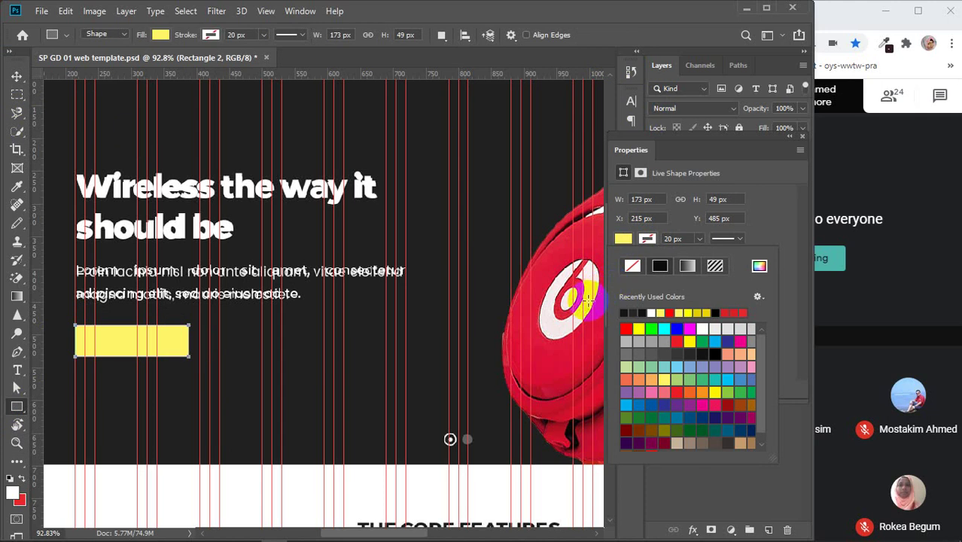
left_click(757, 264)
left_click(537, 350)
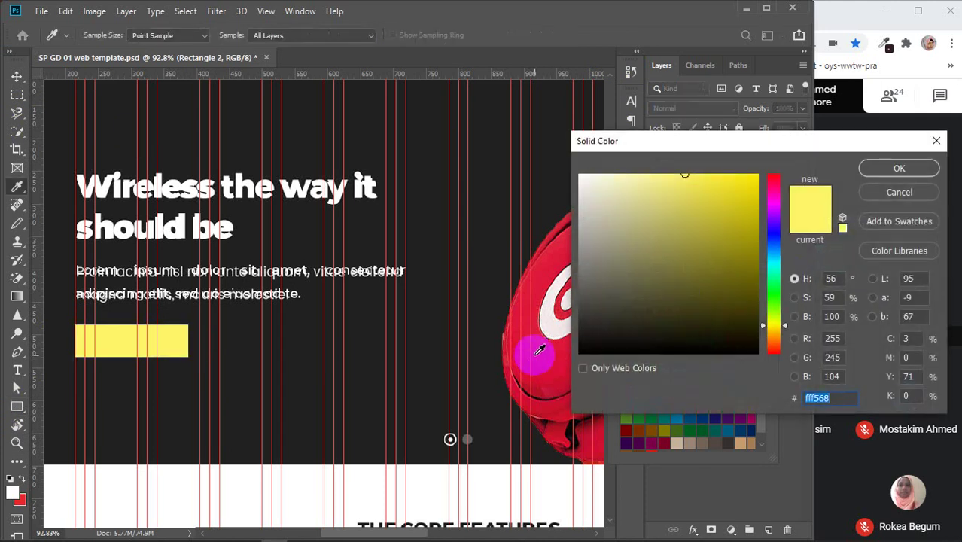
left_click_drag(542, 359, 572, 348)
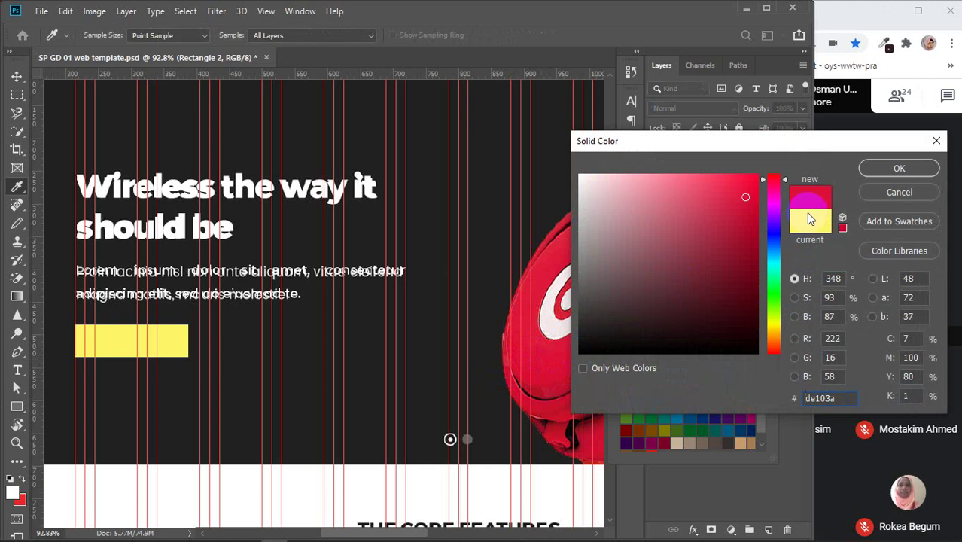
left_click(867, 169)
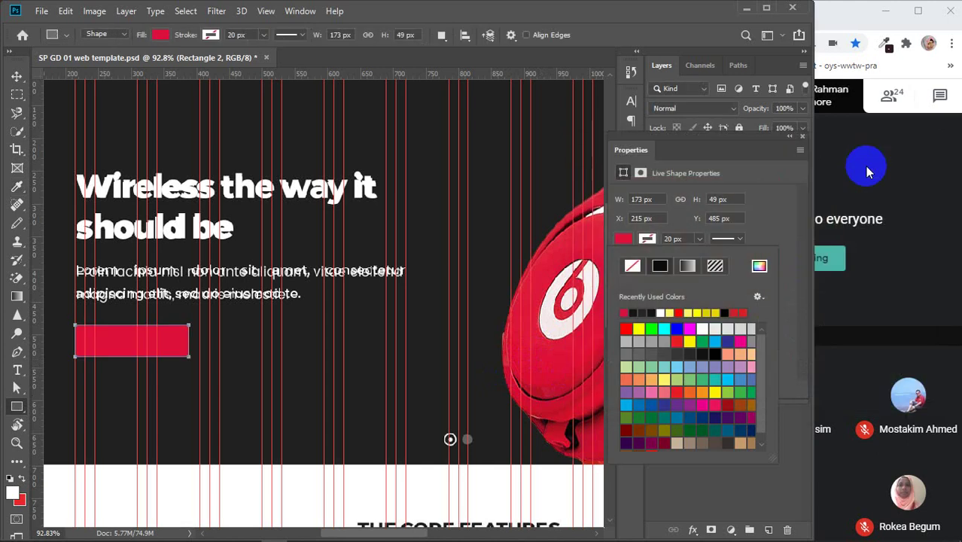
key("v")
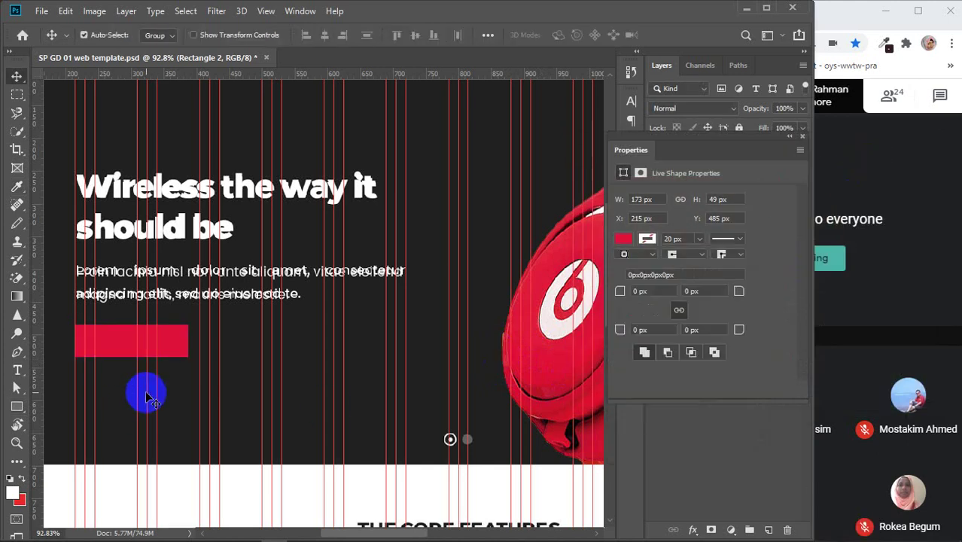
left_click(17, 369)
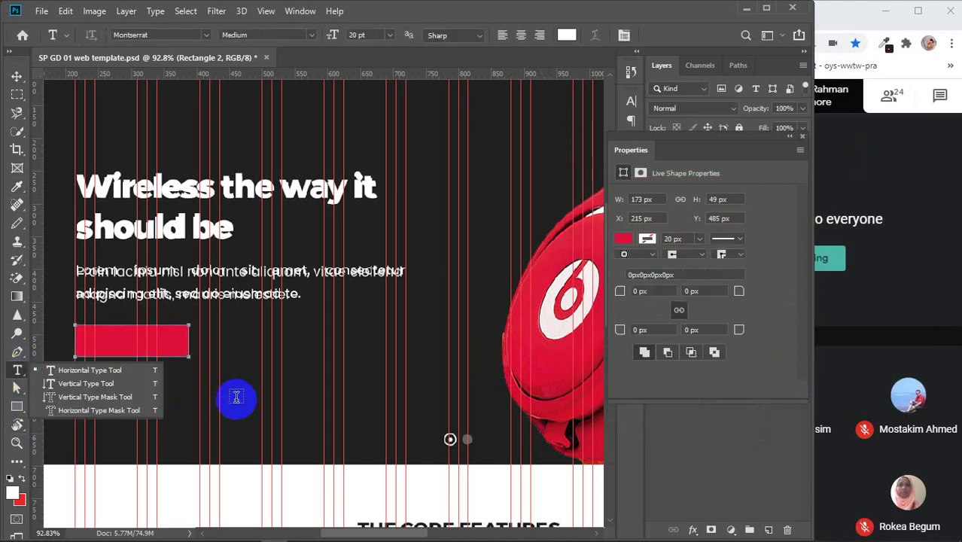
- Add a 'DISCOVER MORE' text label and set it to 15 pt
left_click(237, 397)
type("DISCOVE")
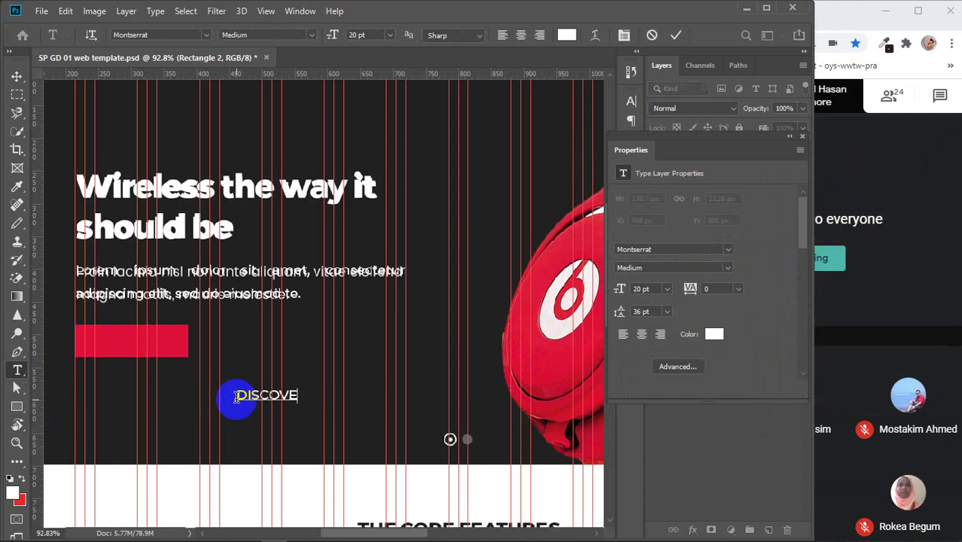
type("R MORE")
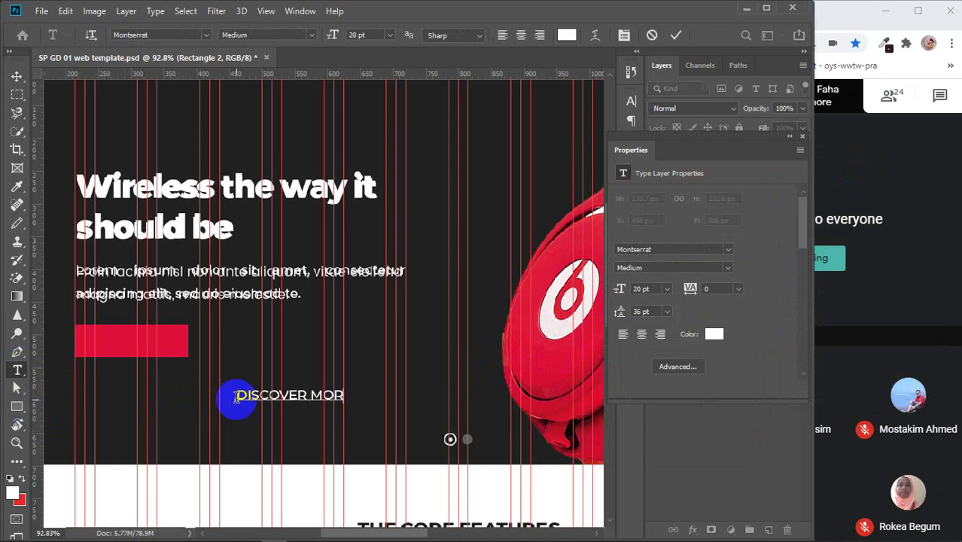
left_click(16, 76)
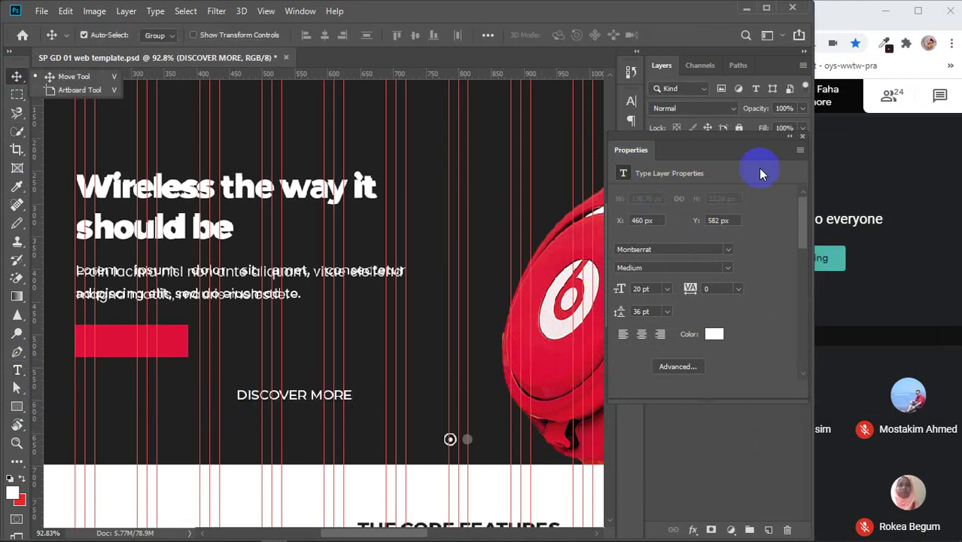
left_click(802, 139)
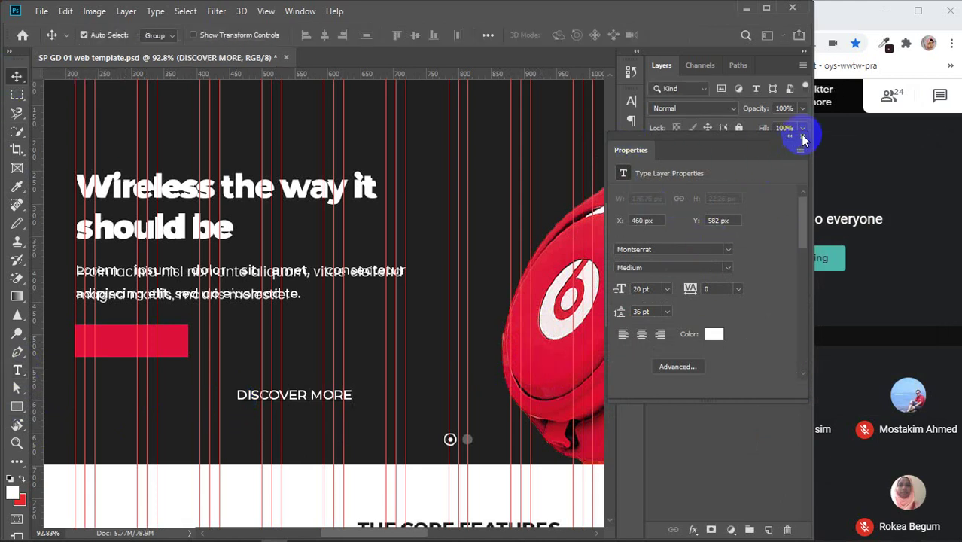
left_click(630, 100)
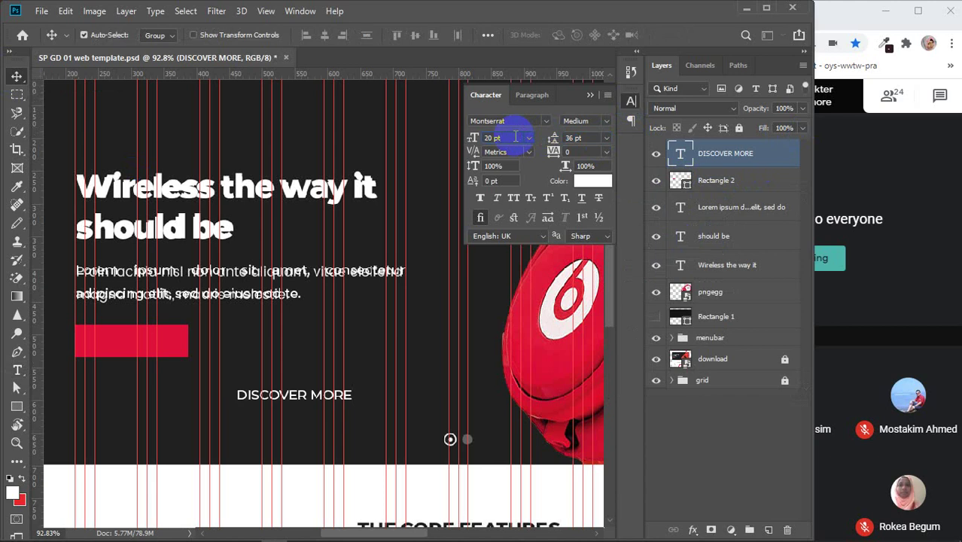
key("Down")
key("Down")
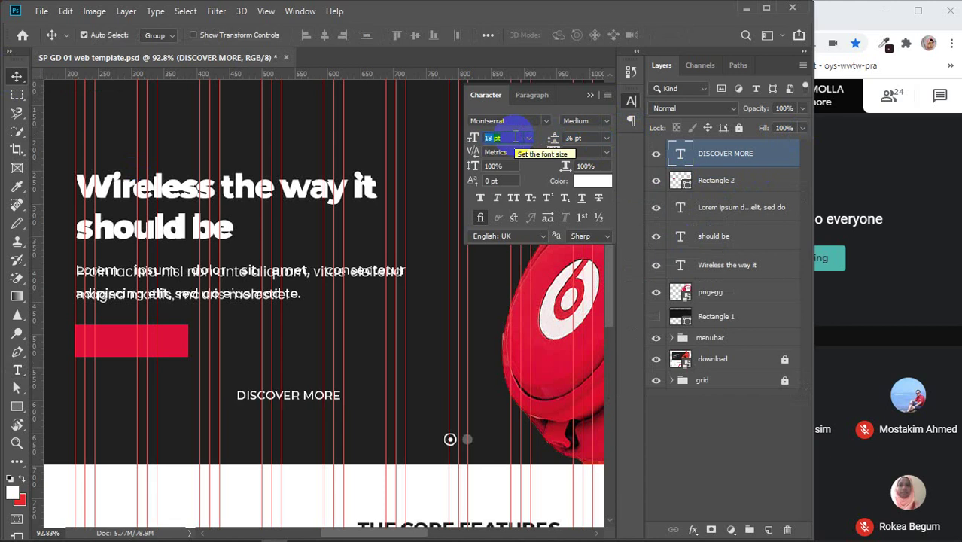
- Move the label onto the red rectangle and centre it horizontally and vertically
left_click_drag(314, 401, 155, 343)
key("ctrl+z")
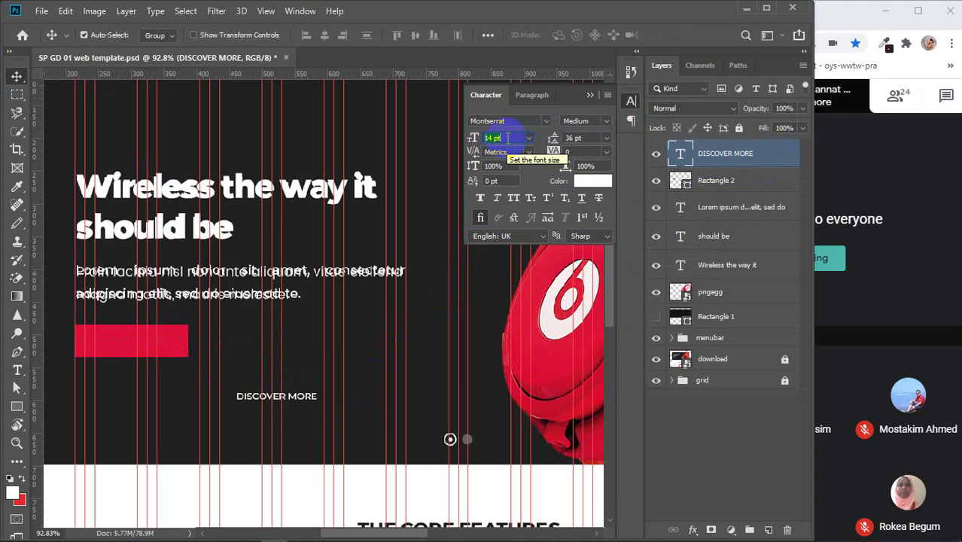
left_click(303, 399)
left_click_drag(303, 401, 151, 316)
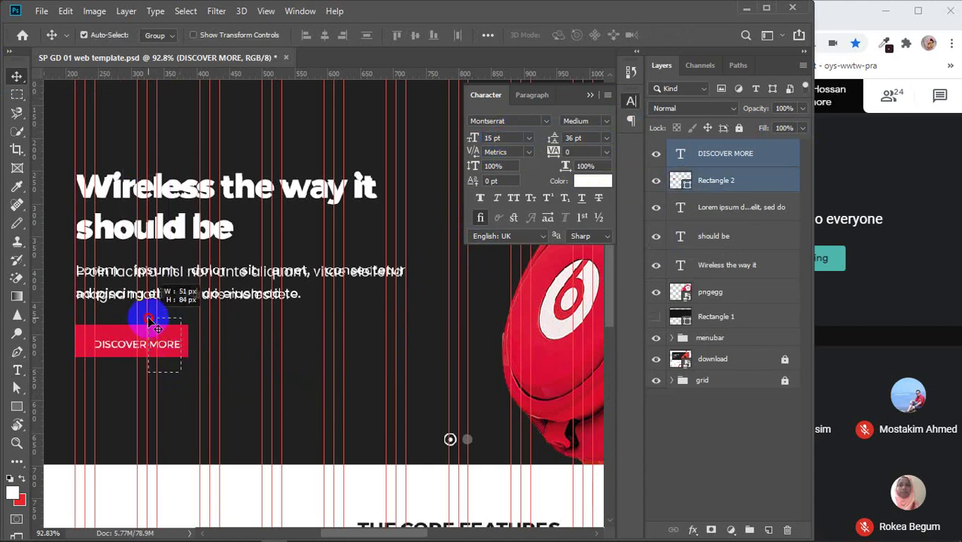
left_click(324, 34)
left_click(415, 35)
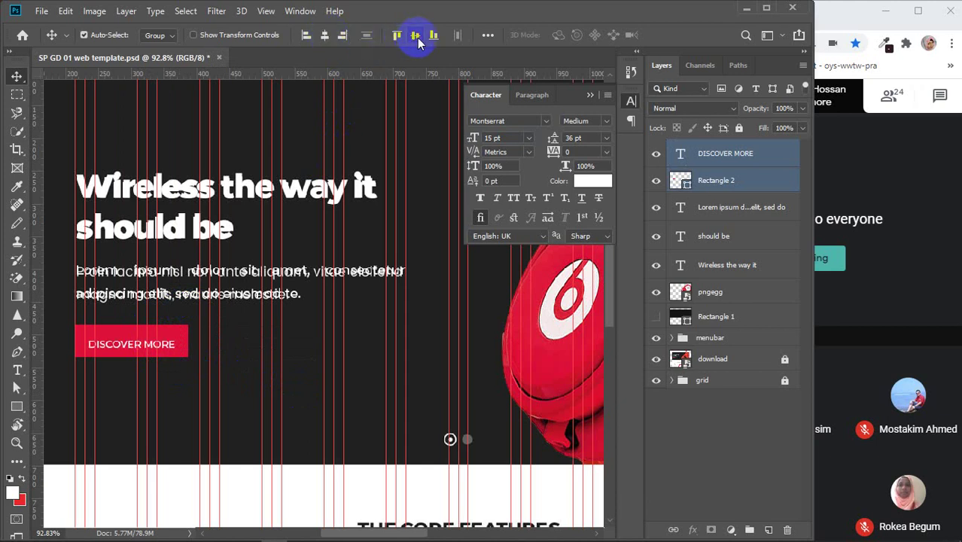
left_click(590, 93)
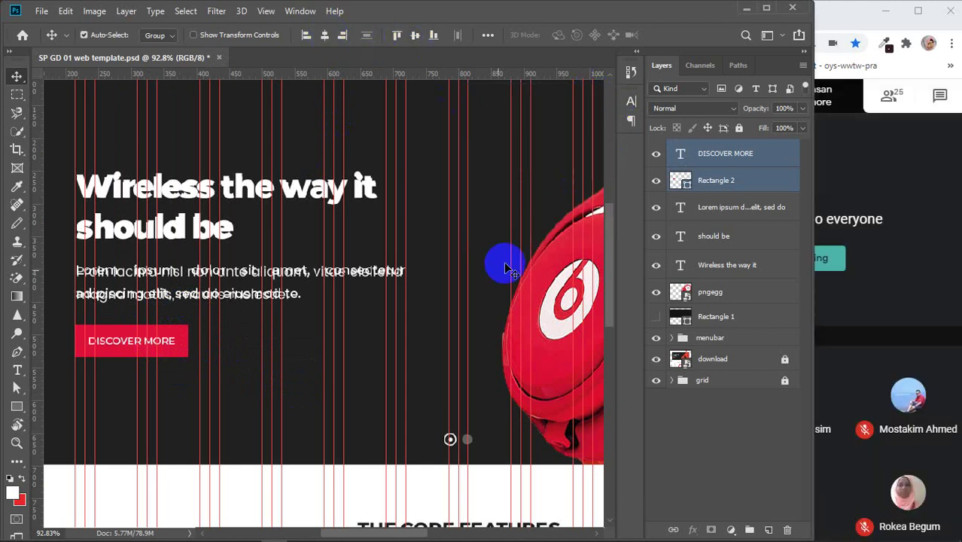
- Draw a ring ellipse over the first slider dot with no fill and a 3 px white stroke
scroll(460, 445, "up", 3)
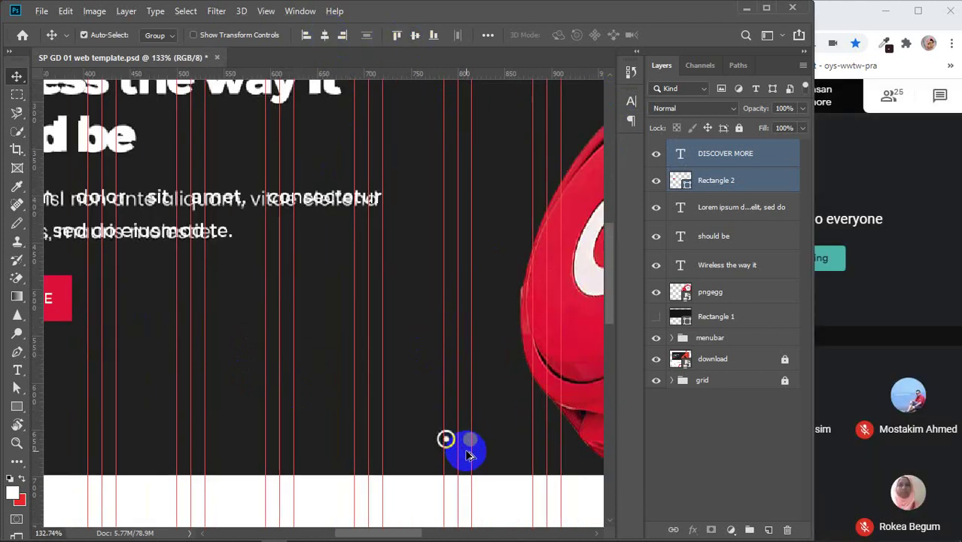
scroll(467, 455, "up", 2)
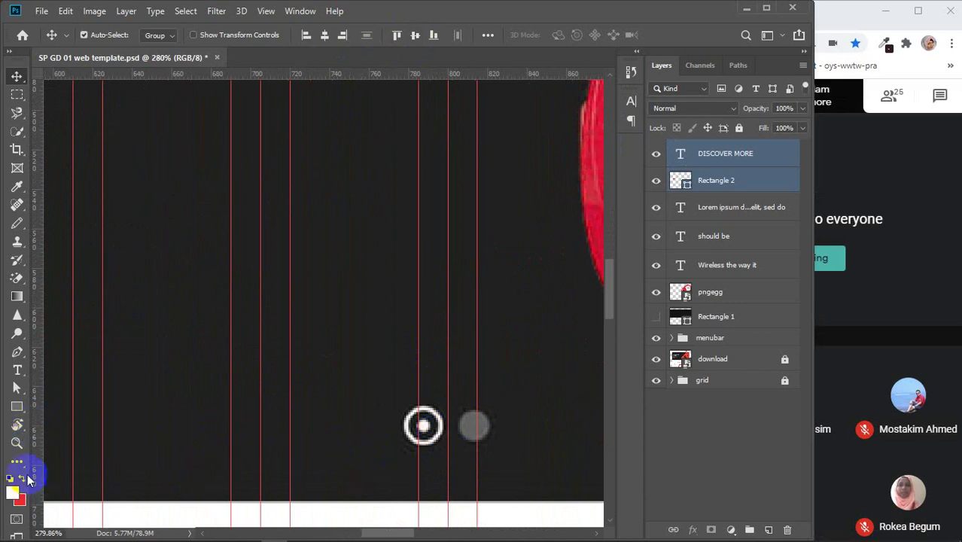
left_click(17, 406)
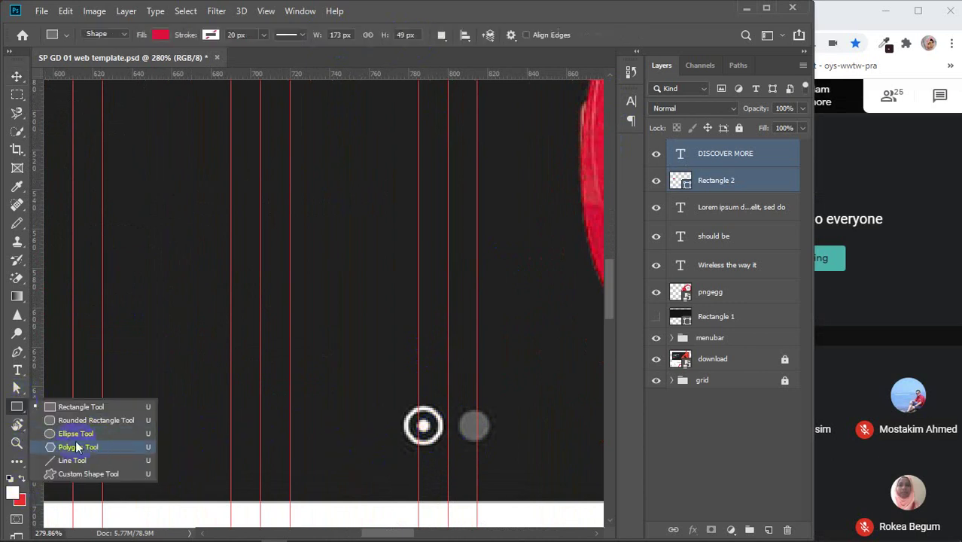
left_click(69, 437)
left_click_drag(335, 365, 451, 444)
left_click(622, 263)
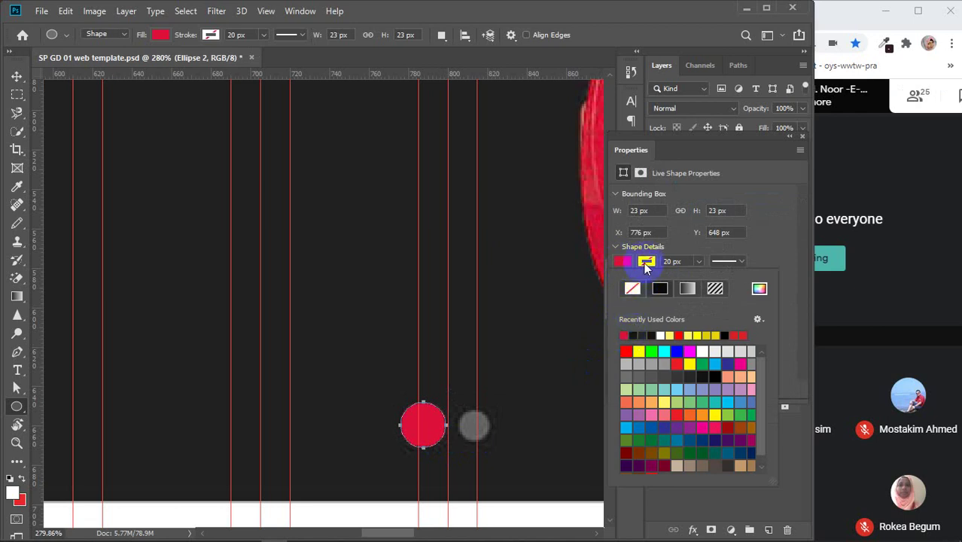
left_click(632, 289)
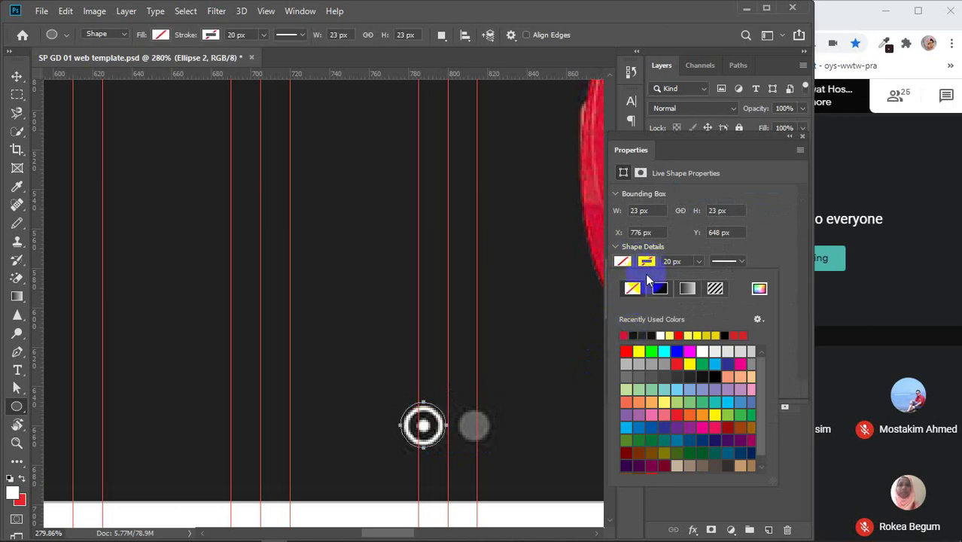
left_click(668, 335)
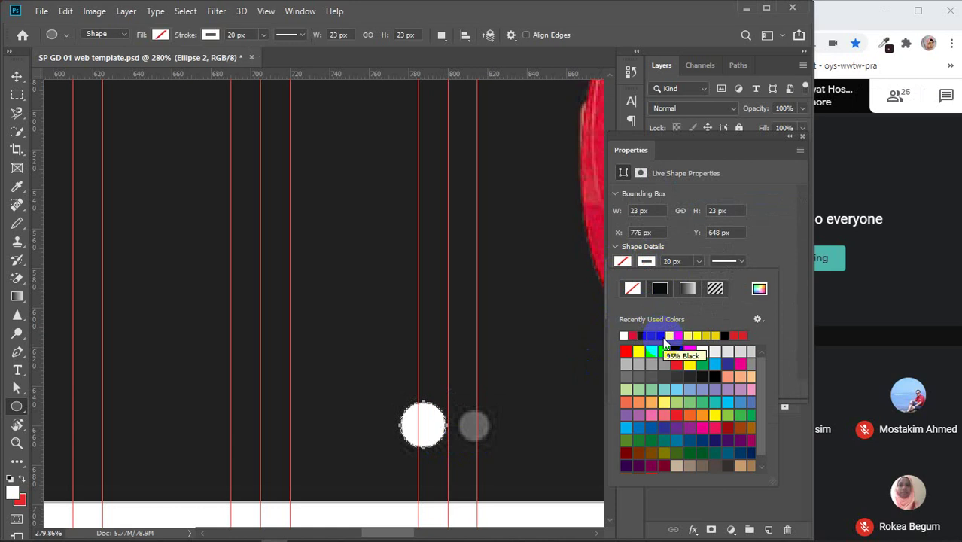
left_click(688, 260)
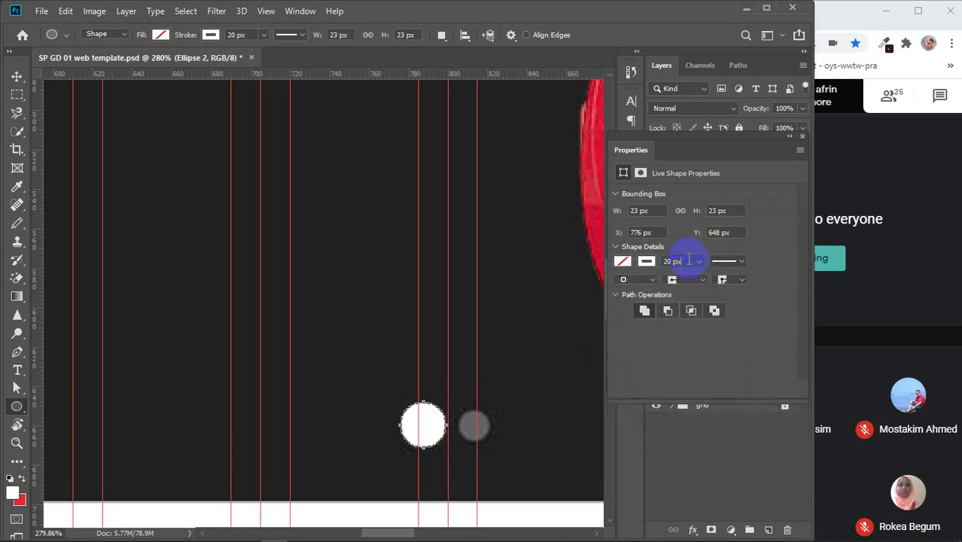
left_click(647, 262)
key("Return")
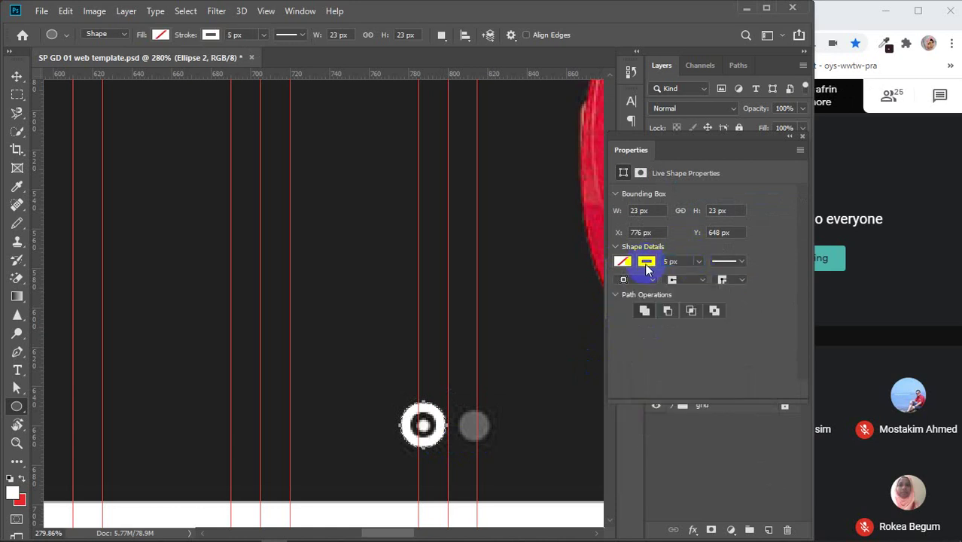
left_click(662, 261)
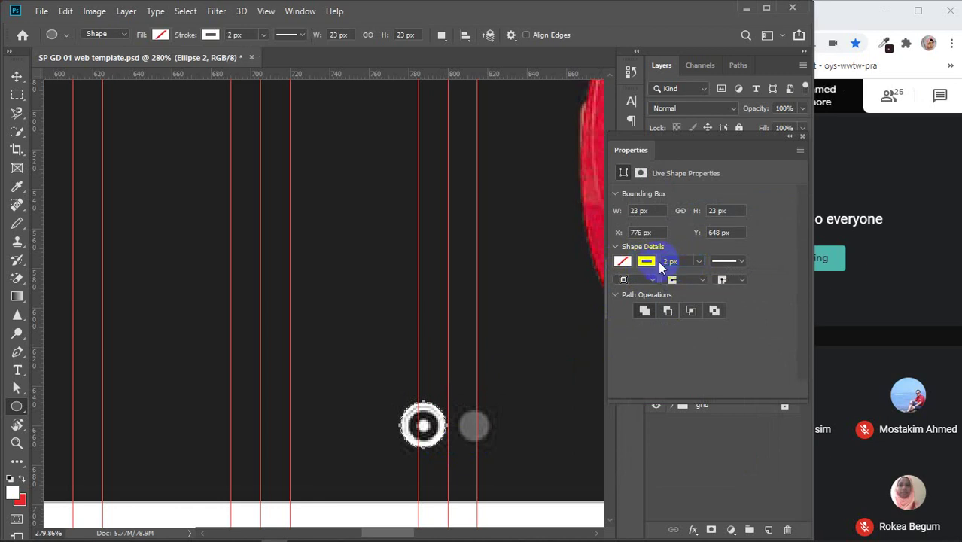
left_click(660, 263)
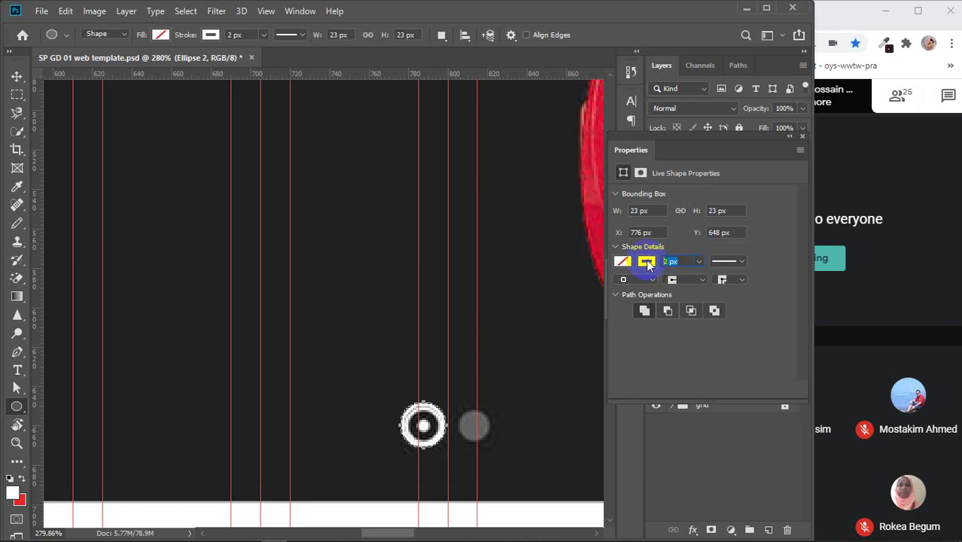
type("3")
key("Return")
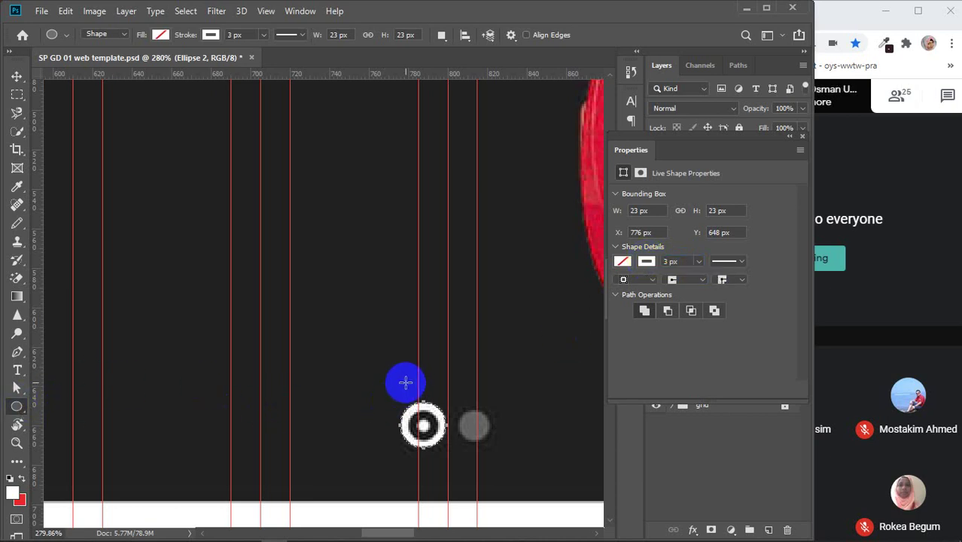
- Add an 8 px white dot inside the ring and a 16 px white circle over the second dot
left_click_drag(323, 381, 434, 430)
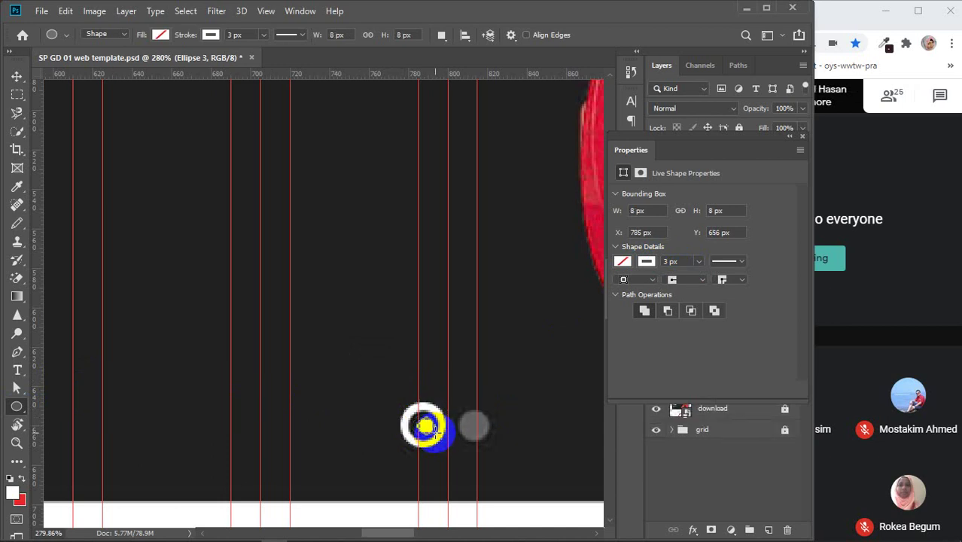
left_click(645, 261)
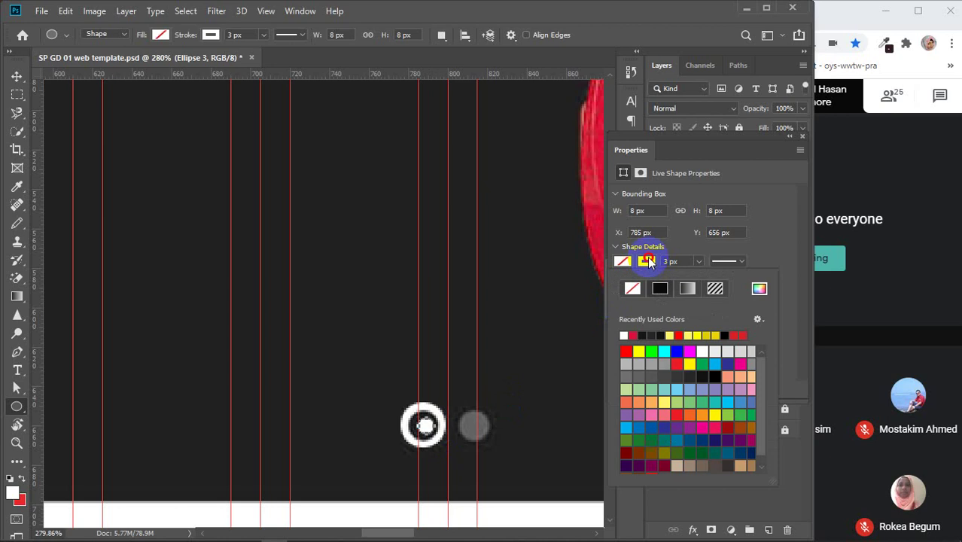
left_click(633, 289)
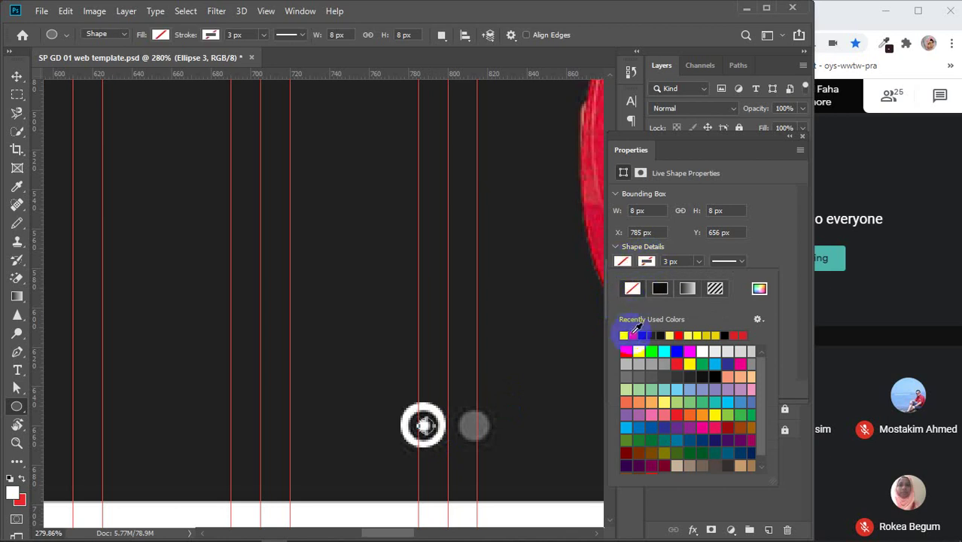
left_click(659, 288)
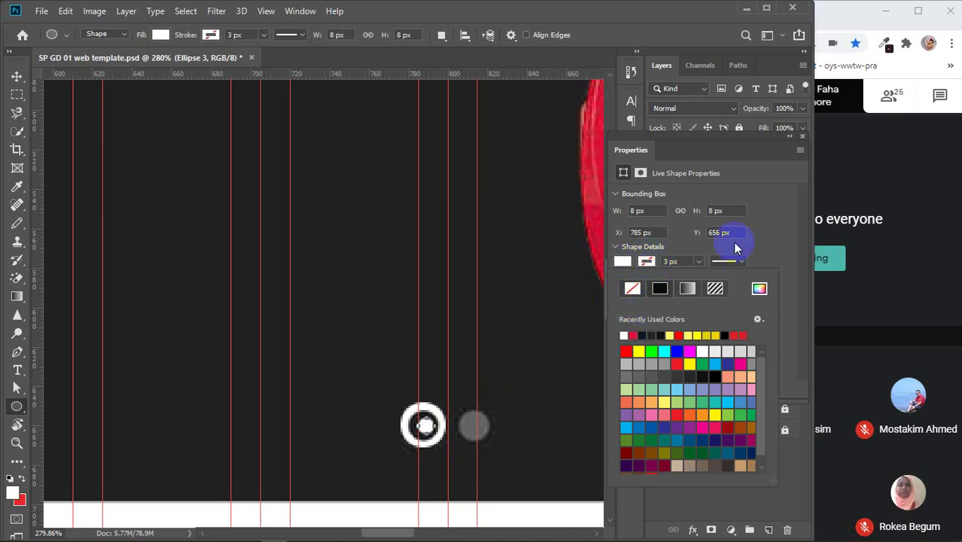
left_click(803, 137)
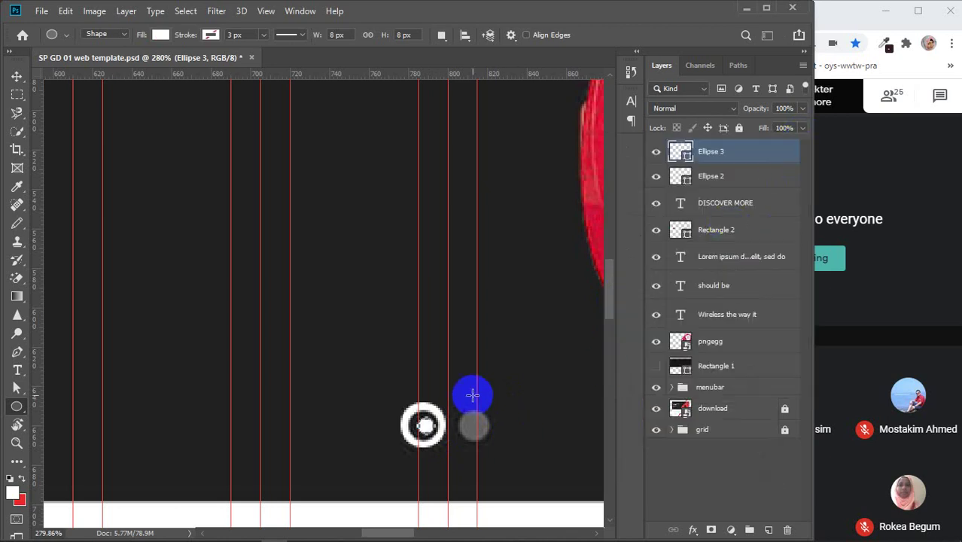
left_click_drag(463, 405, 492, 441)
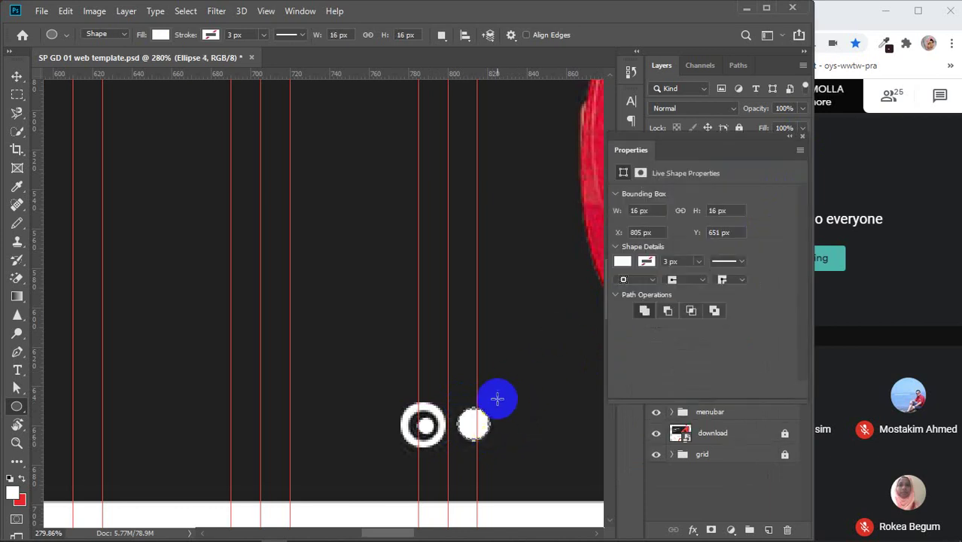
- Move the 16 px circle up and fill it with grey sampled from the reference dot
key("v")
left_click_drag(476, 420, 477, 382)
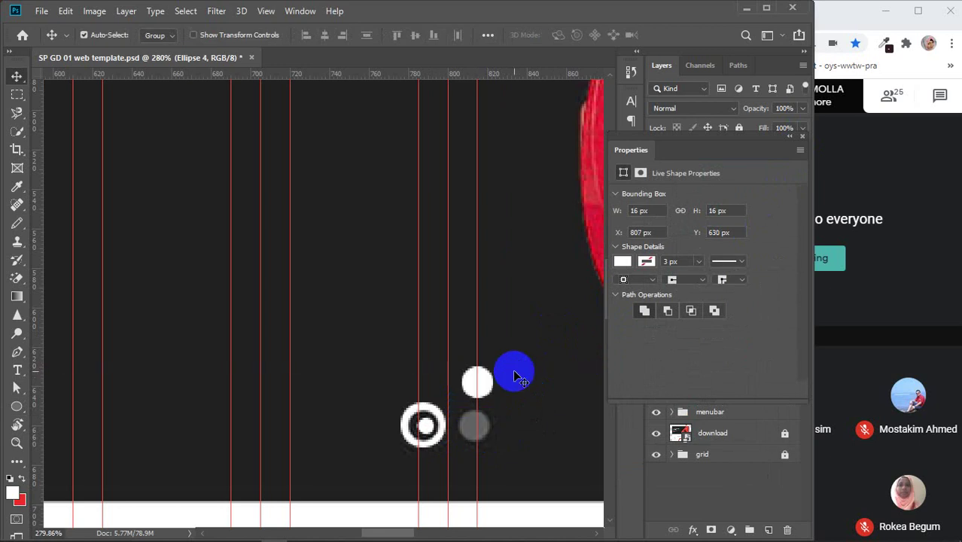
left_click(623, 262)
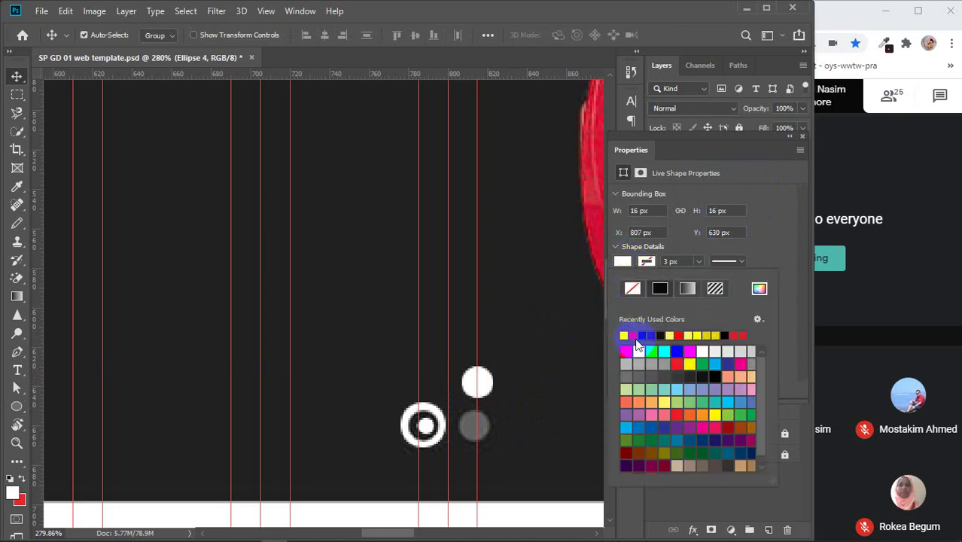
left_click(759, 291)
left_click(479, 426)
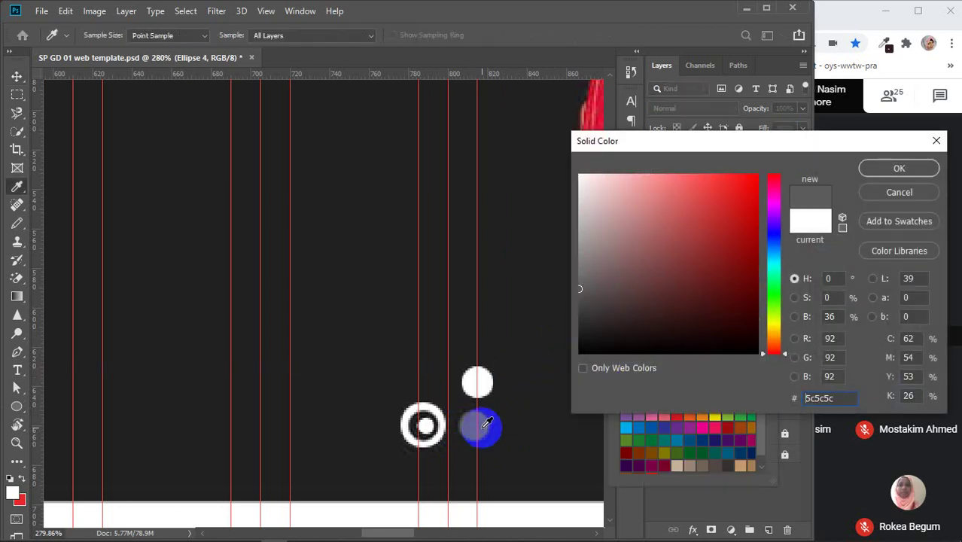
left_click(880, 169)
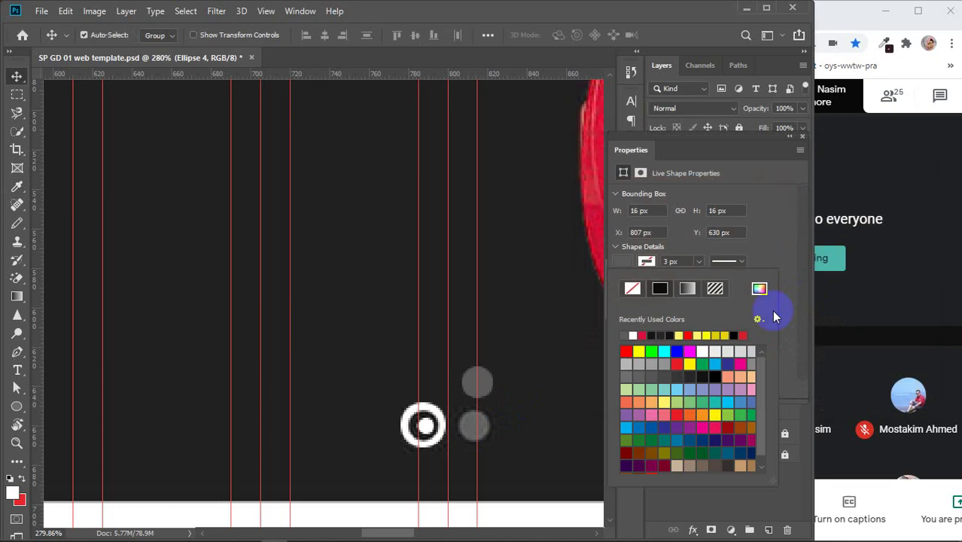
- Change the upper circle's fill to a lighter grey swatch
left_click(629, 376)
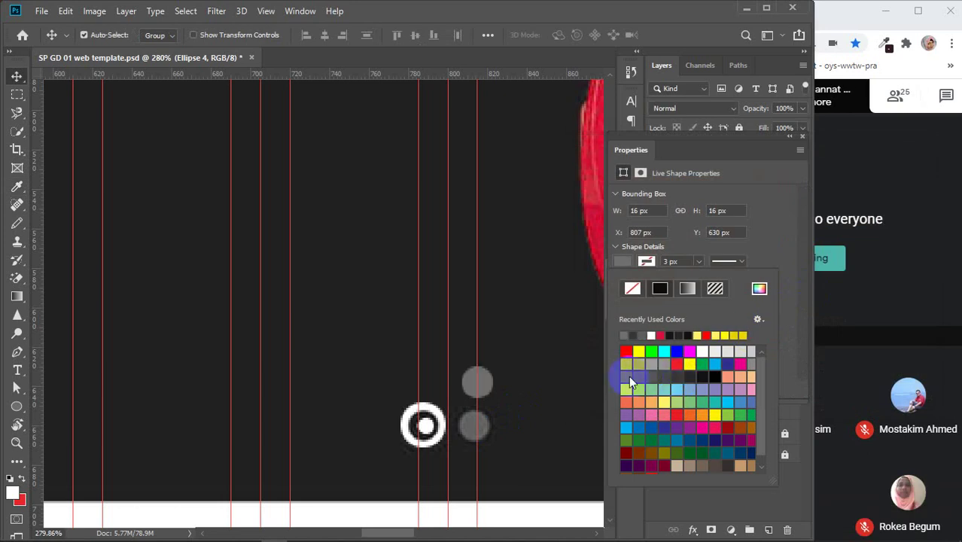
left_click(753, 363)
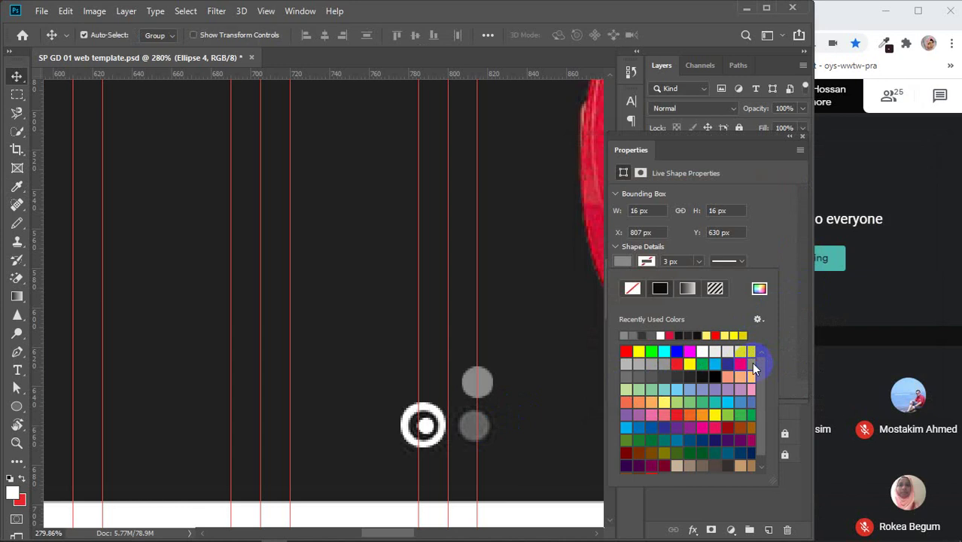
left_click(802, 143)
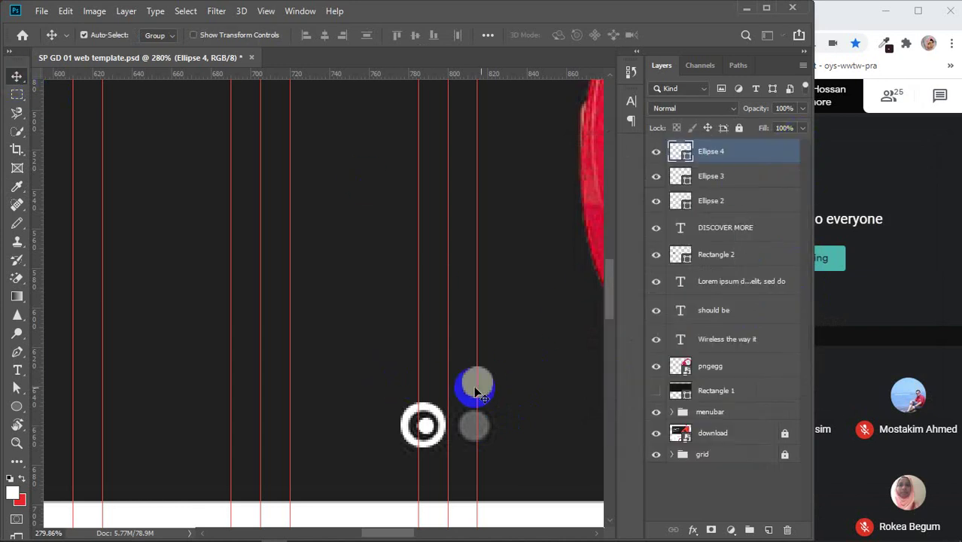
left_click_drag(378, 392, 424, 452)
- Centre the inner dot in the ring, group both ellipses, and name the group 'still button'
left_click(324, 34)
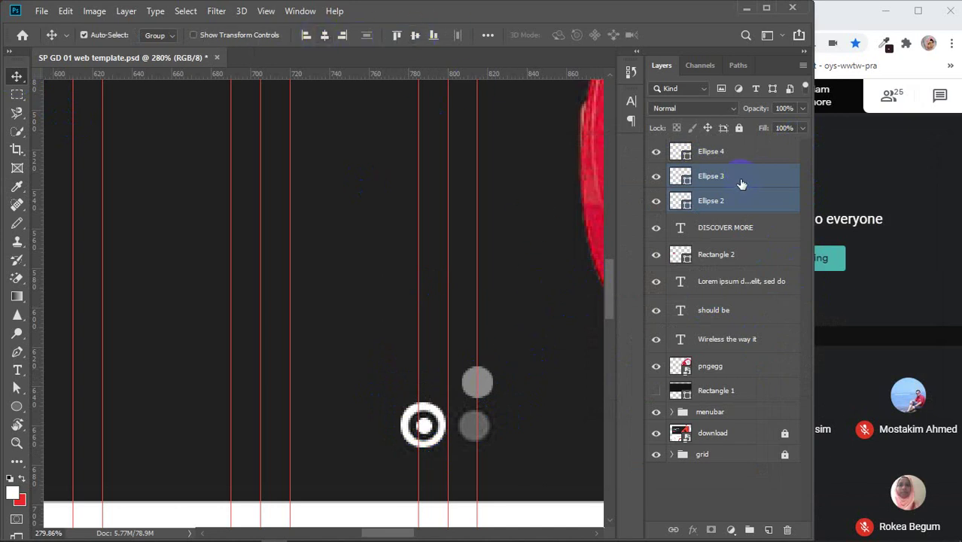
key("ctrl+g")
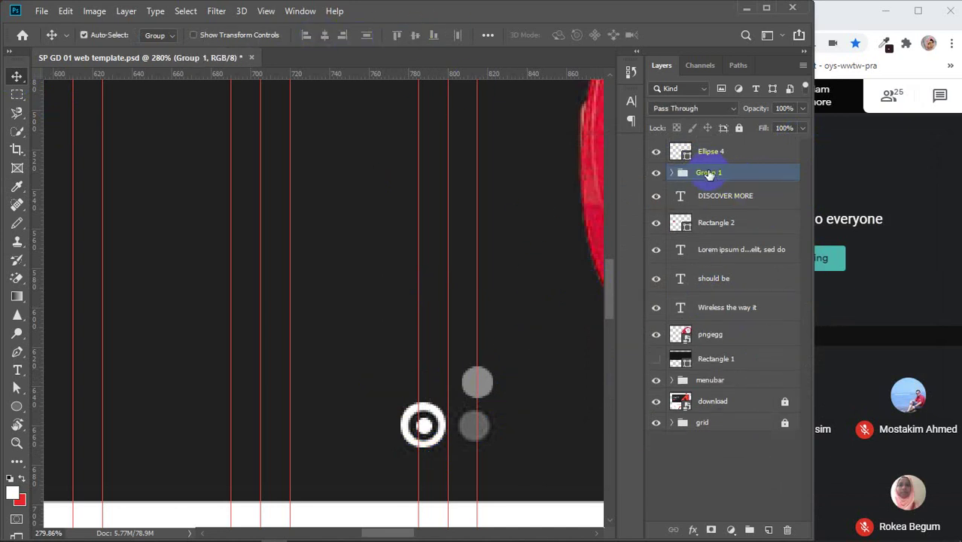
double_click(708, 173)
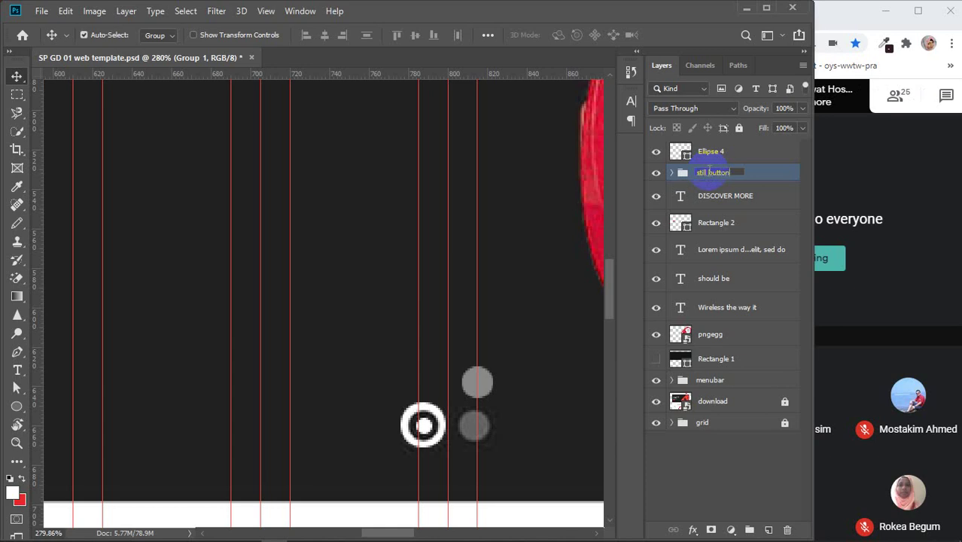
key("Return")
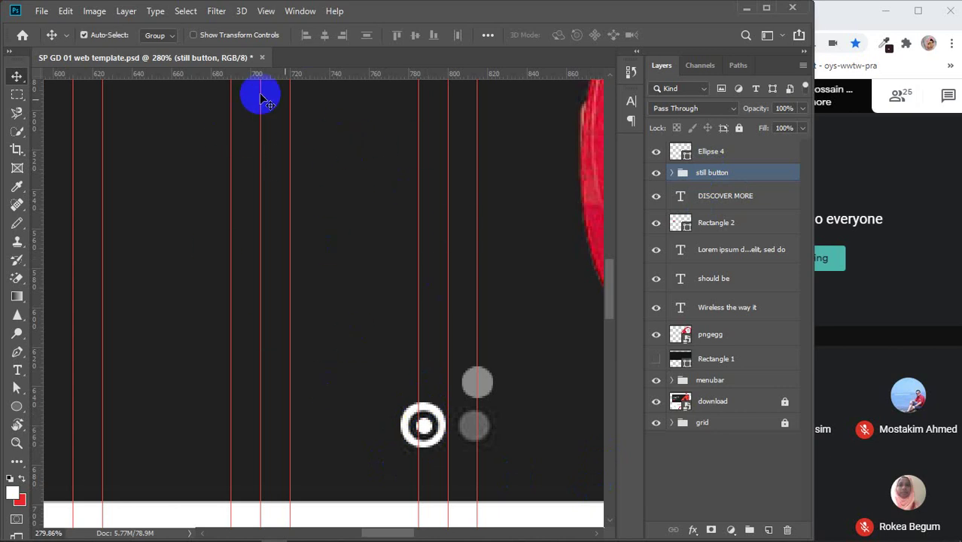
- Vertically centre the grey Ellipse 4 dot on the ring group
scroll(421, 426, "down", 5)
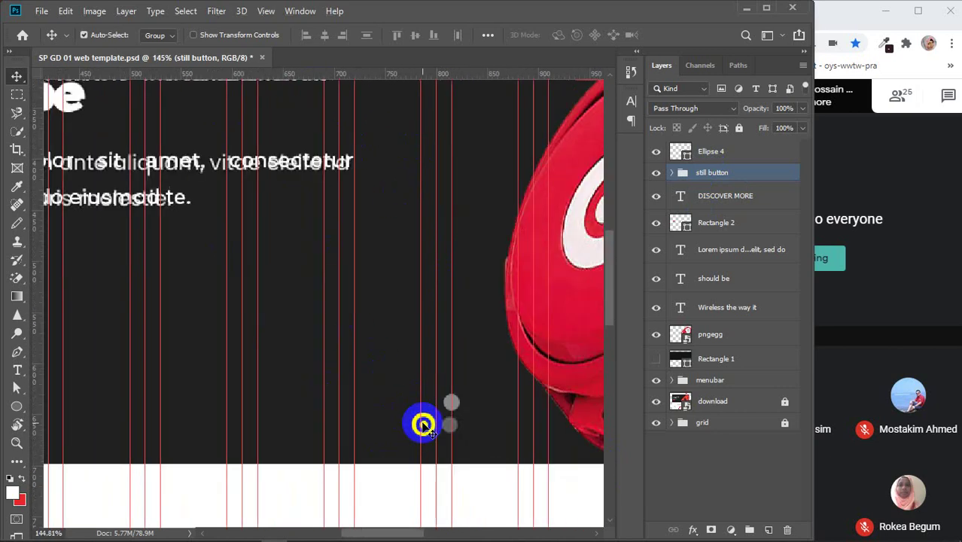
scroll(421, 425, "down", 2)
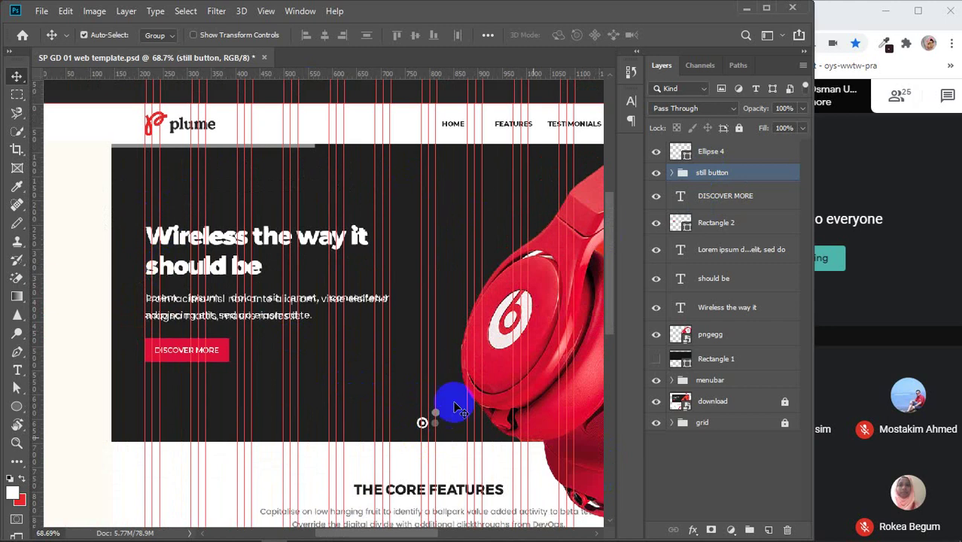
scroll(449, 400, "up", 6)
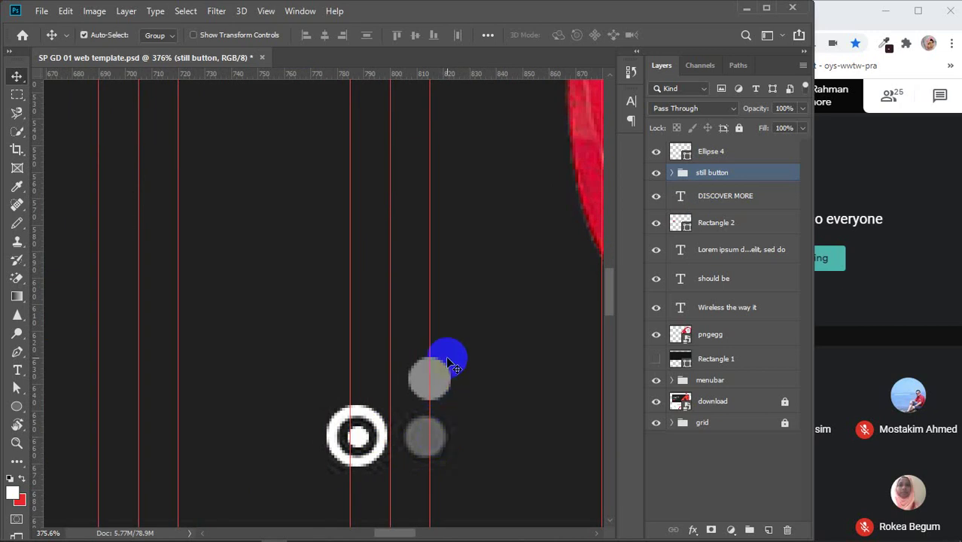
left_click_drag(299, 349, 455, 439)
left_click(415, 36)
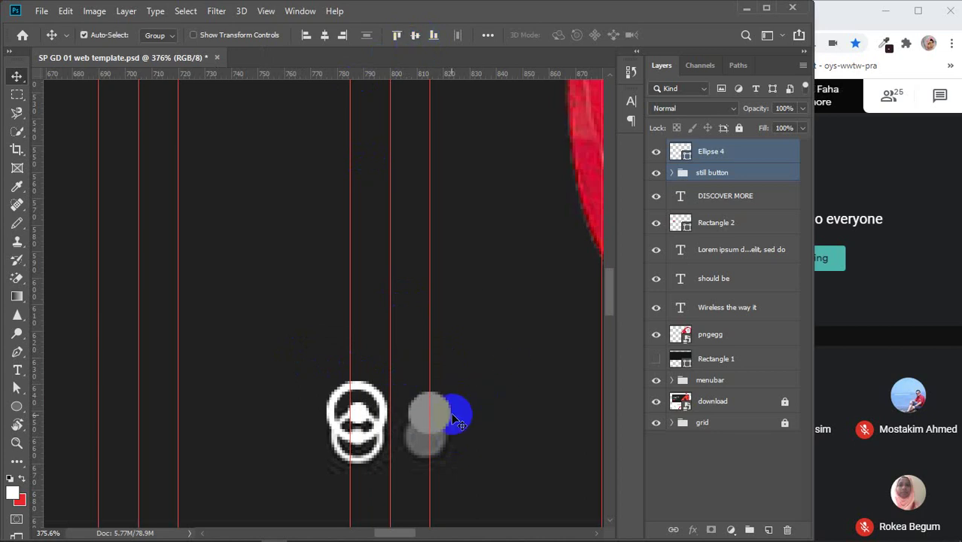
left_click_drag(441, 423, 446, 435)
- Rename Ellipse 4 to 'block button' and group it with still button as 'slider button'
double_click(709, 151)
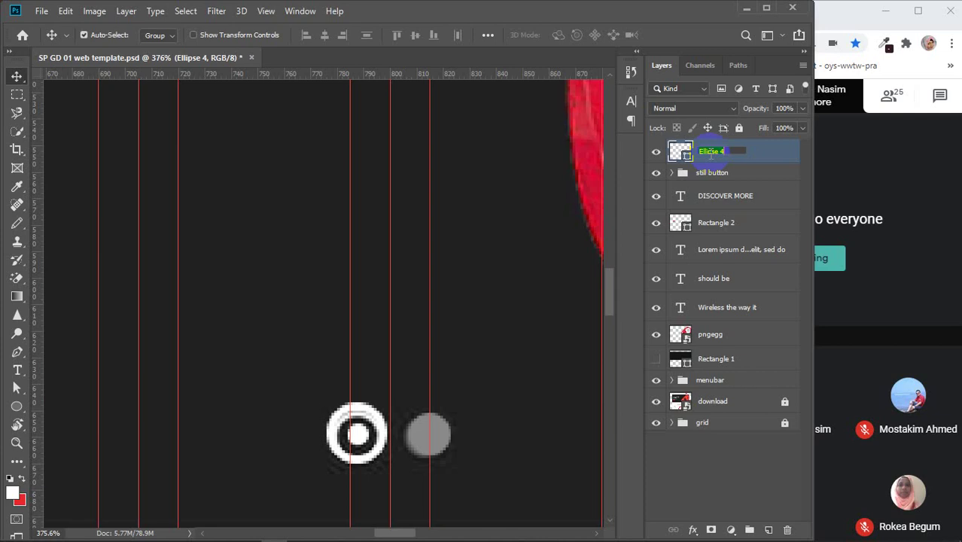
type("lock button")
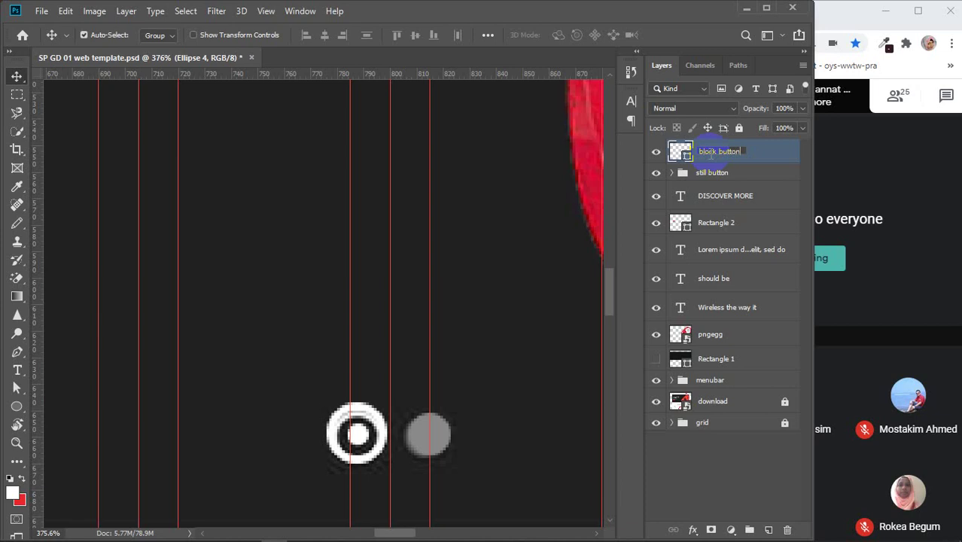
key("Return")
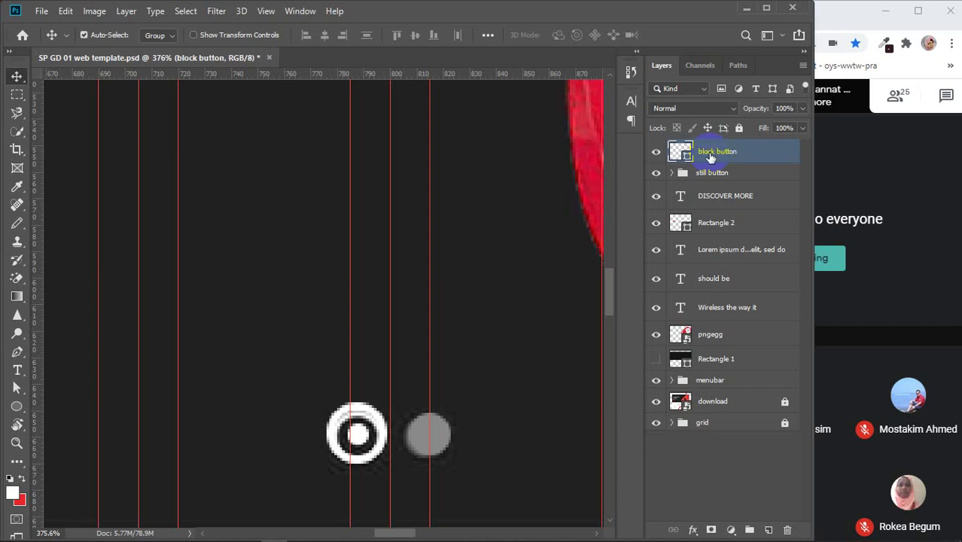
key("ctrl")
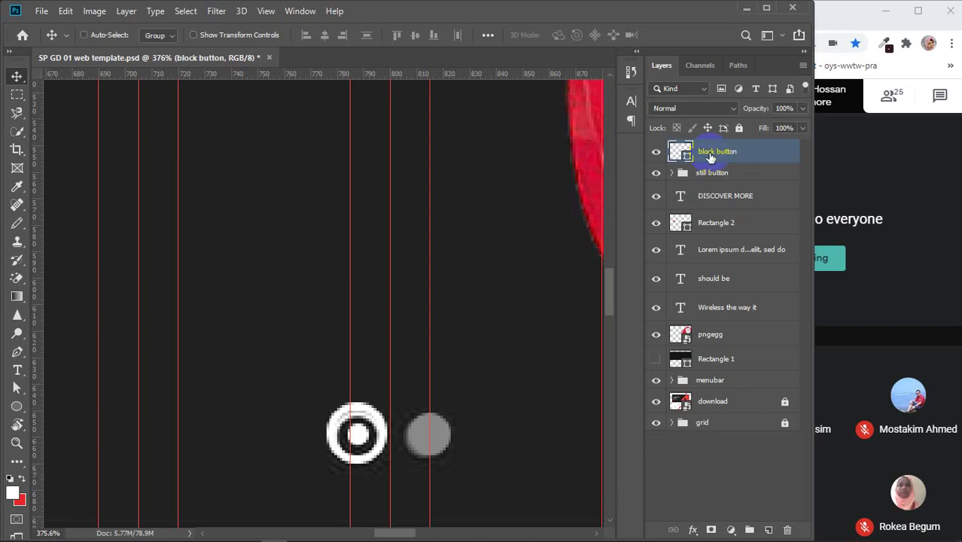
left_click(721, 174, "ctrl")
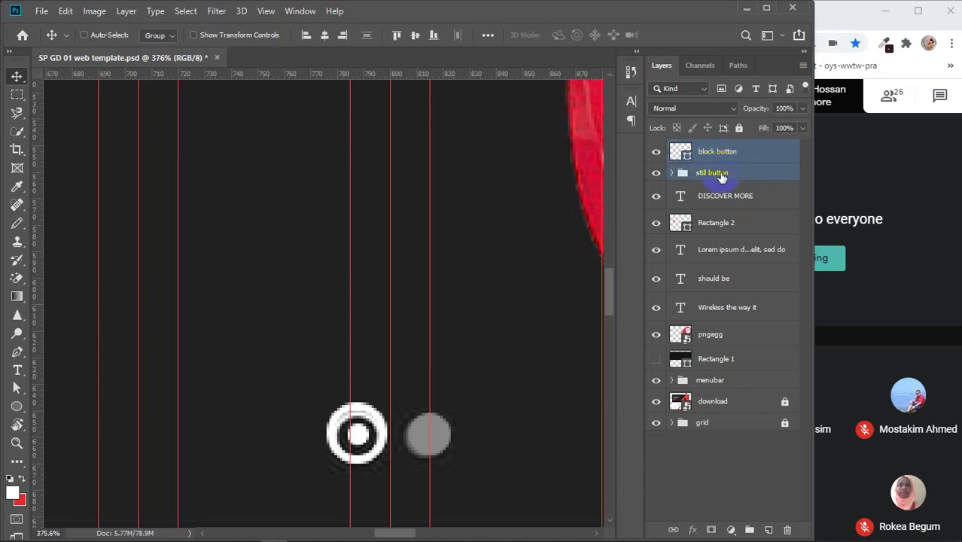
key("ctrl+g")
double_click(711, 149)
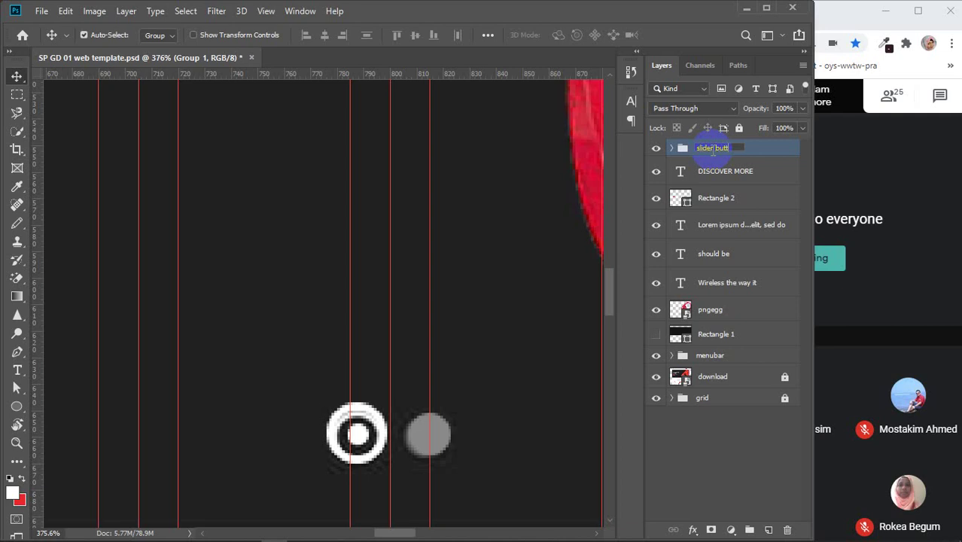
key("Return")
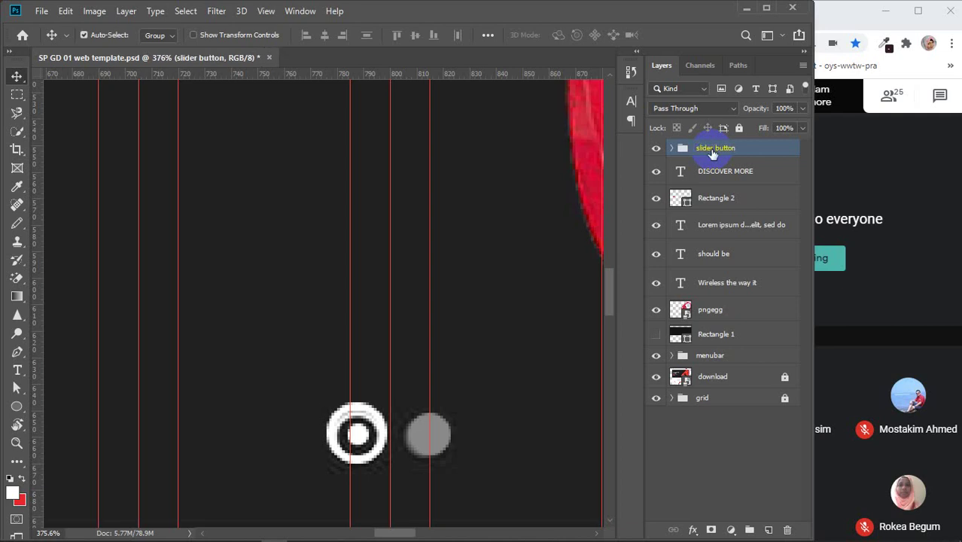
- Group the DISCOVER MORE text and red Rectangle 2 layers into a group named 'discover button'
scroll(304, 332, "down", 4)
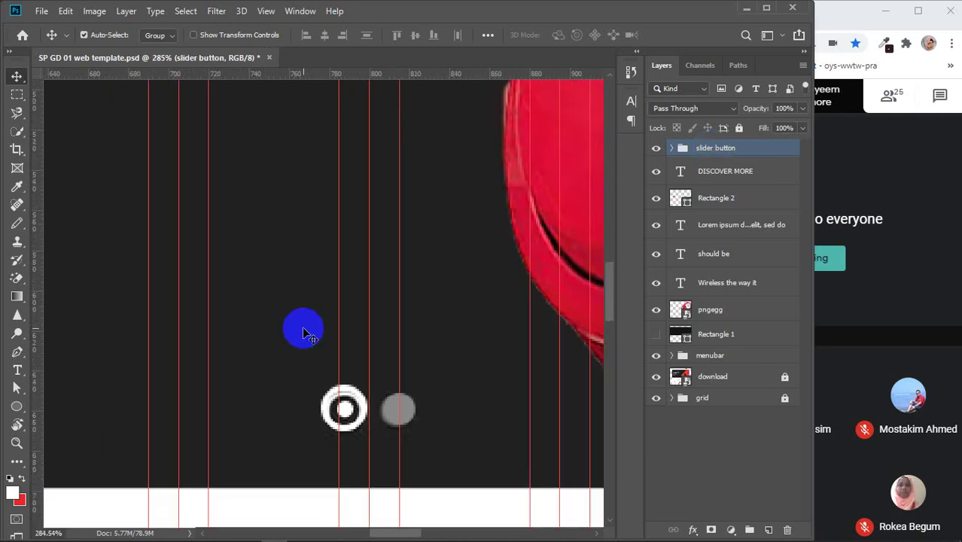
scroll(304, 331, "down", 7)
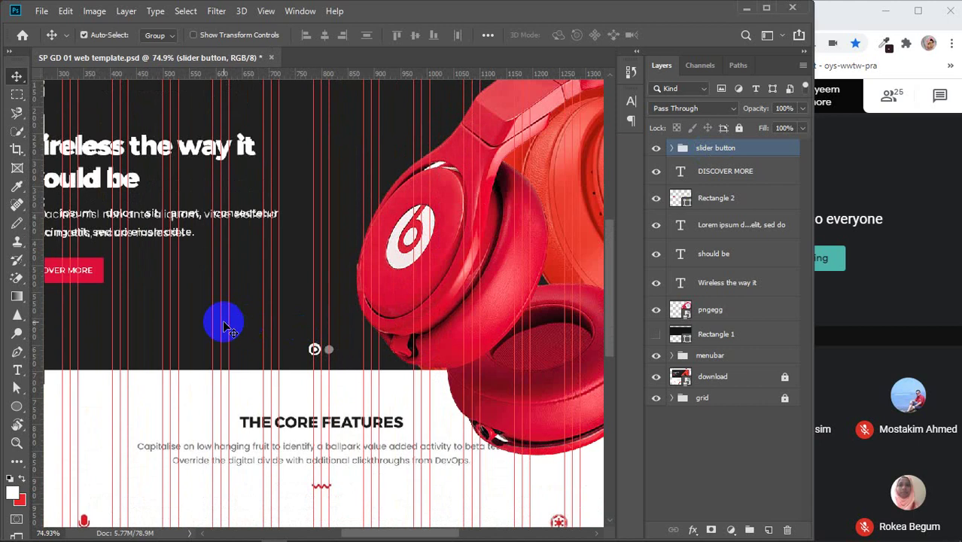
scroll(162, 280, "up", 7)
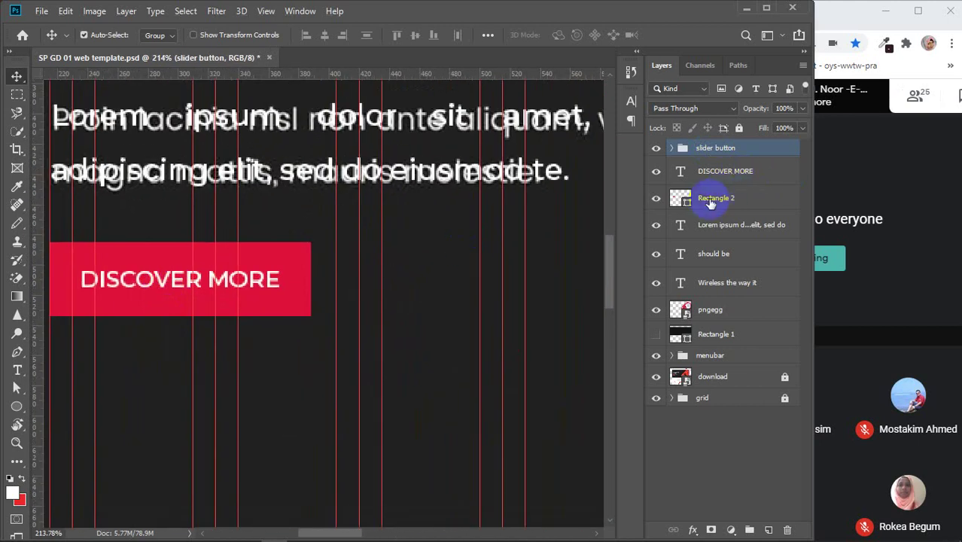
left_click(714, 200)
double_click(716, 199)
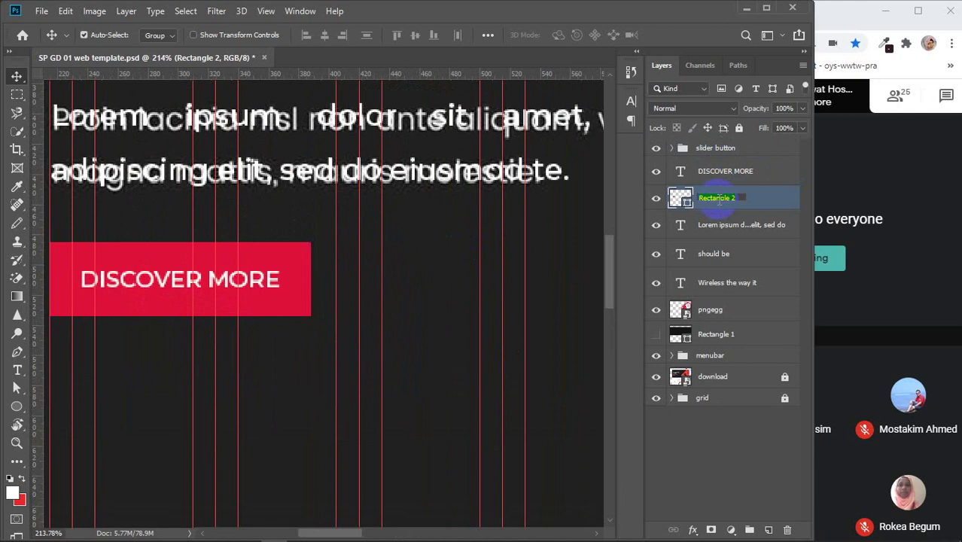
left_click(754, 178)
left_click(756, 198, "shift")
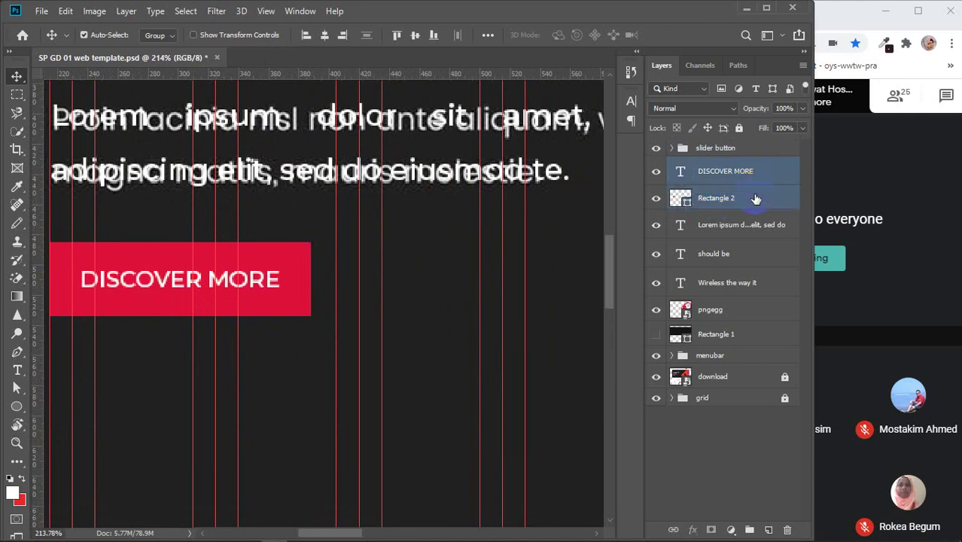
key("ctrl+g")
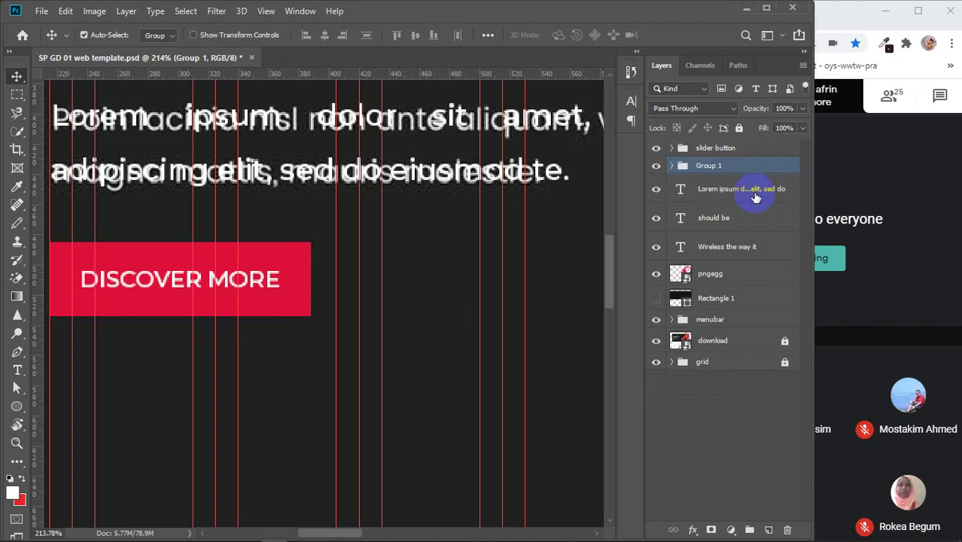
double_click(708, 166)
type("discover bu")
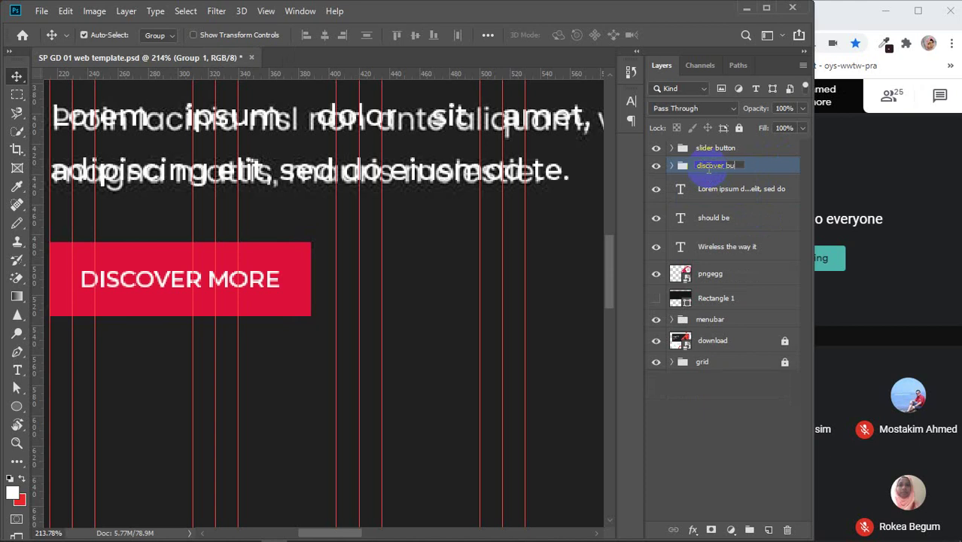
type("tton")
key("Return")
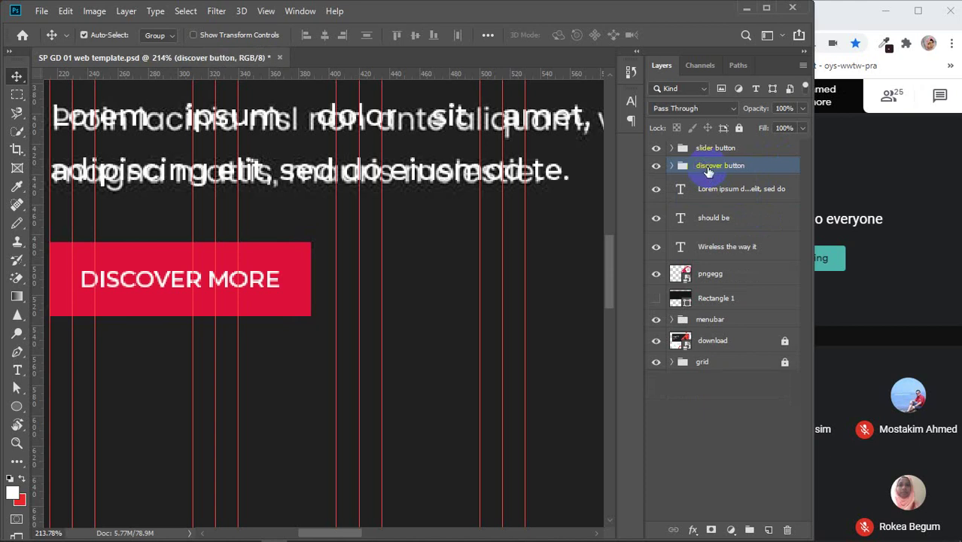
scroll(483, 292, "down", 5)
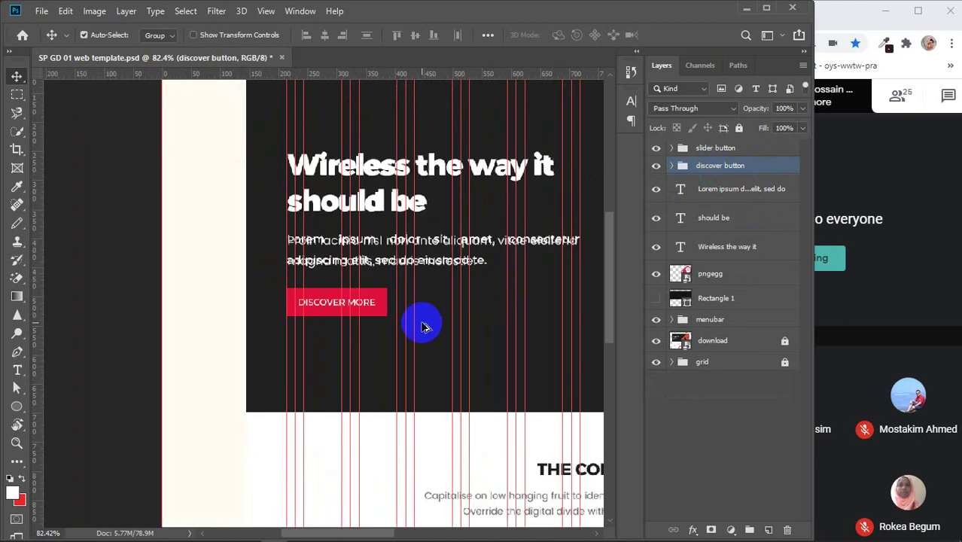
scroll(423, 326, "down", 2)
- Align the left edges of the Lorem ipsum, should be and Wireless headline text layers
left_click_drag(429, 322, 378, 339)
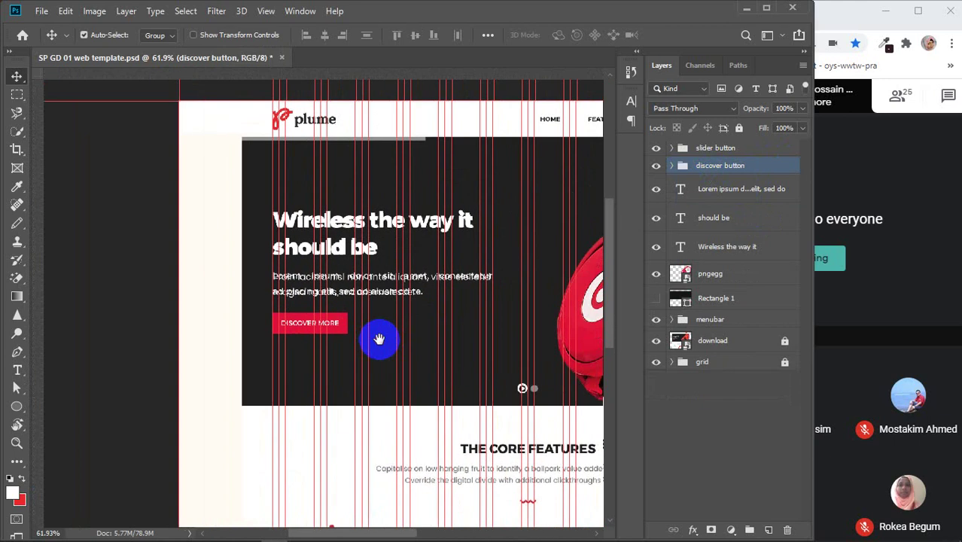
key("ctrl+r")
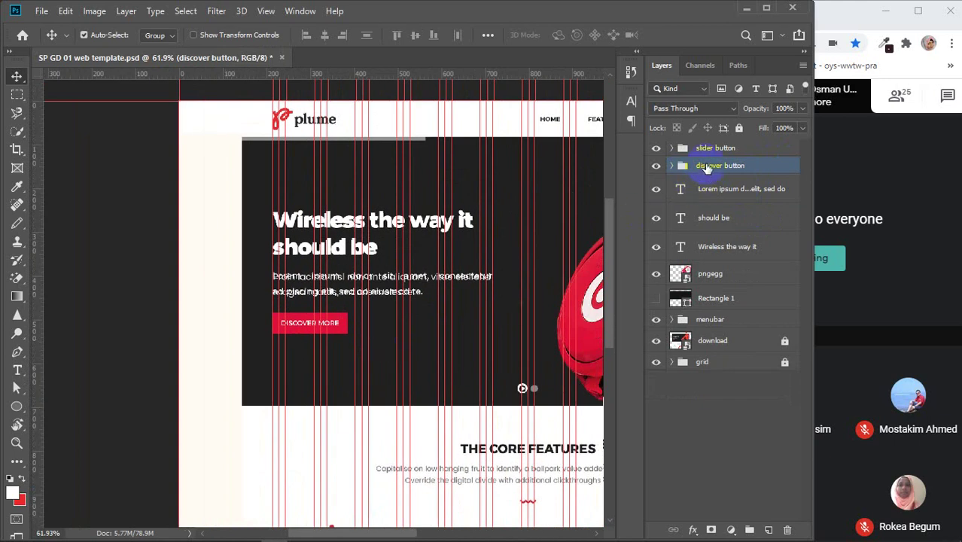
left_click(701, 192, "ctrl")
left_click(700, 220, "ctrl")
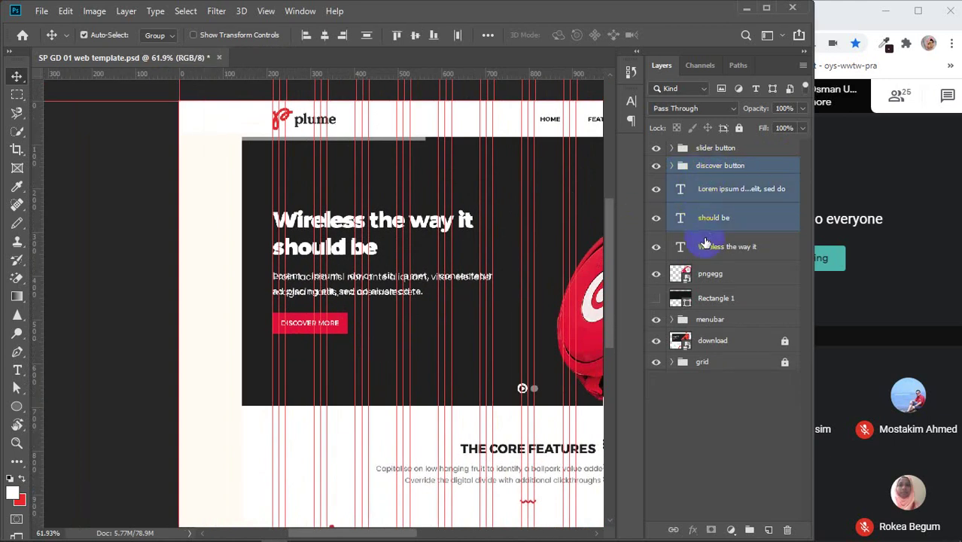
left_click(703, 245, "ctrl")
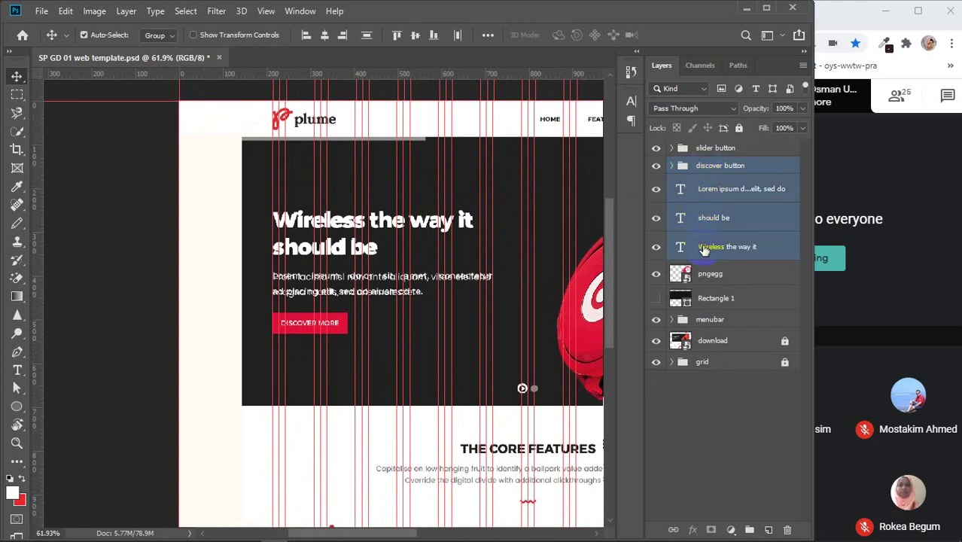
left_click(306, 36)
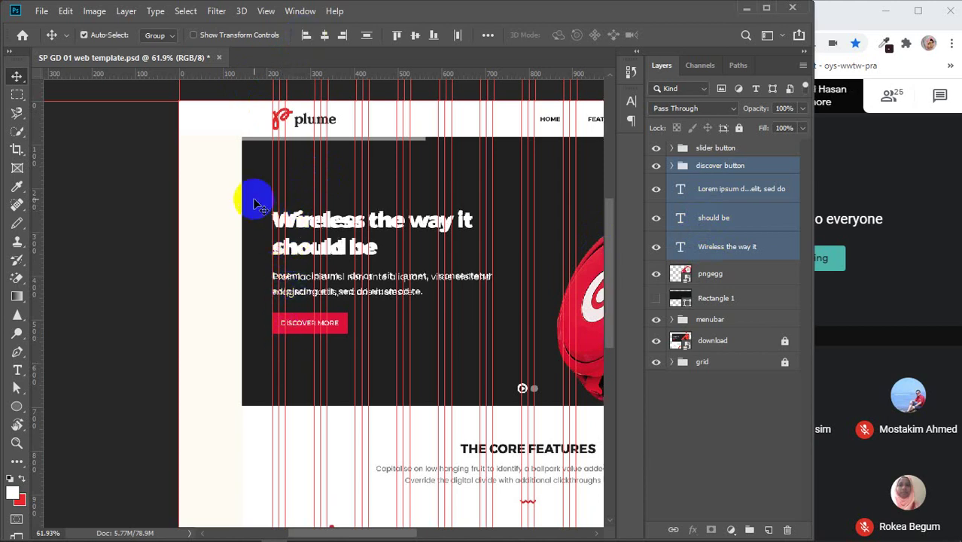
left_click(305, 38)
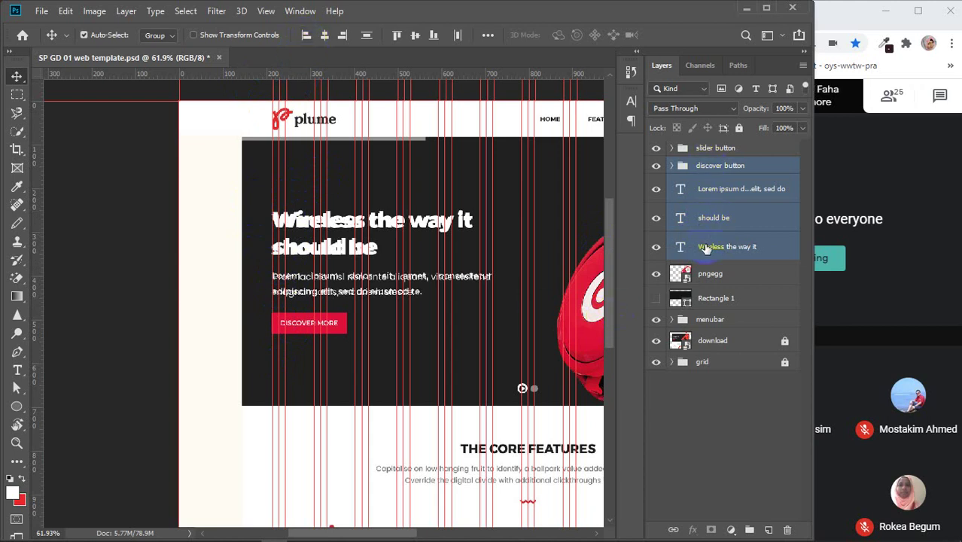
- Group the hero text layers and discover button into a group named 'slider text'
key("ctrl+g")
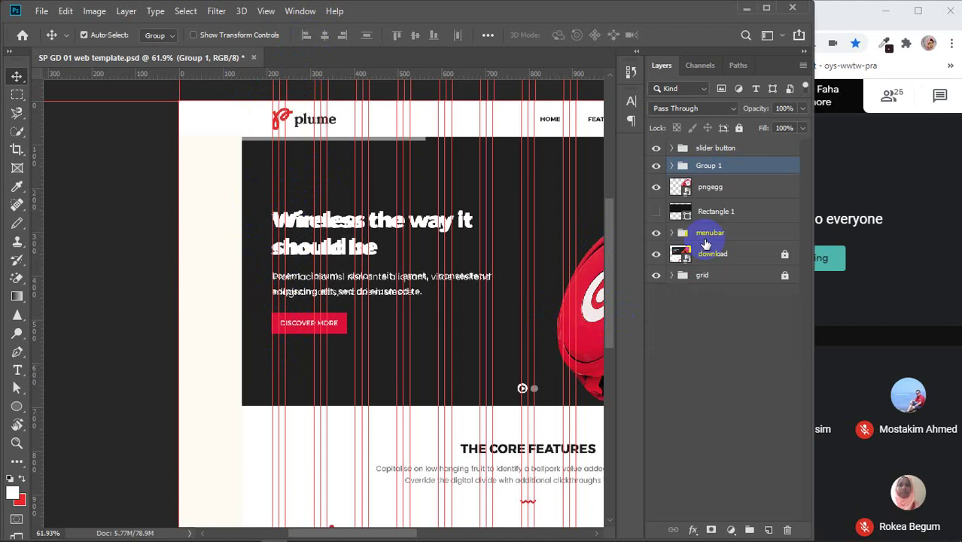
double_click(709, 165)
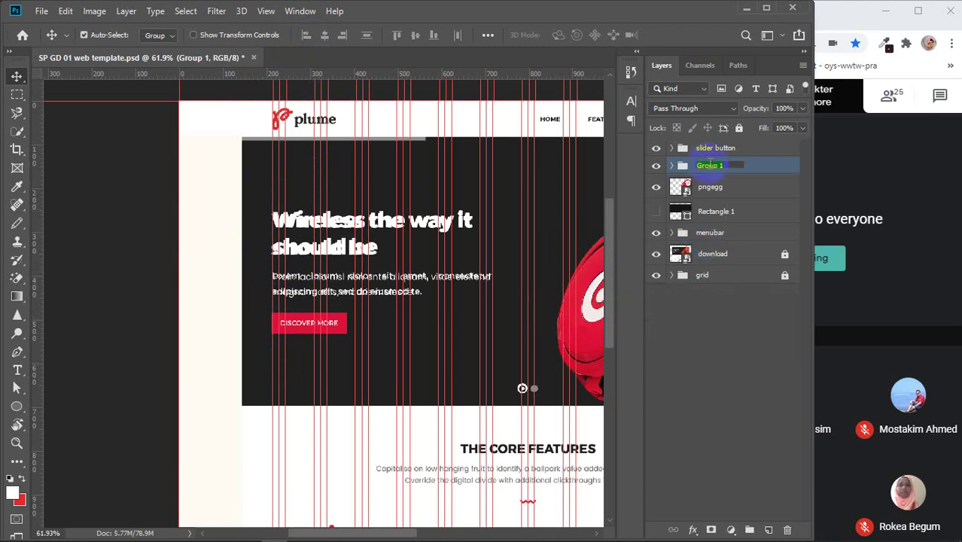
type("slider text")
key("Return")
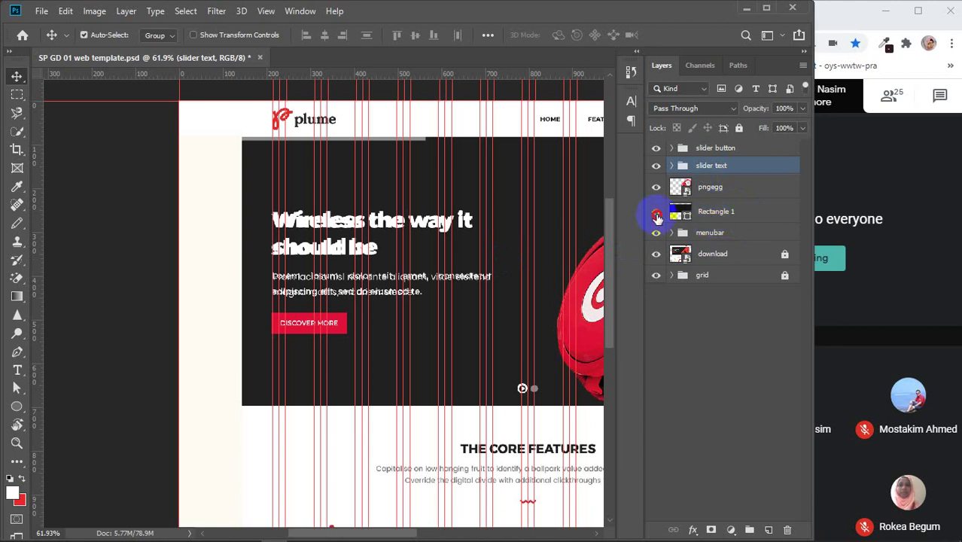
- Rename the Rectangle 1 background layer to 'slider bg'
double_click(709, 211)
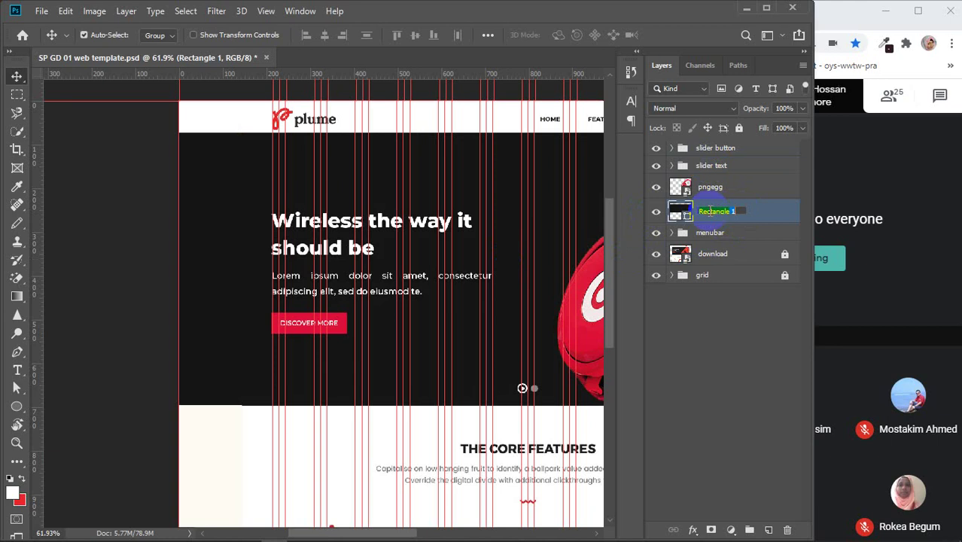
type("slider")
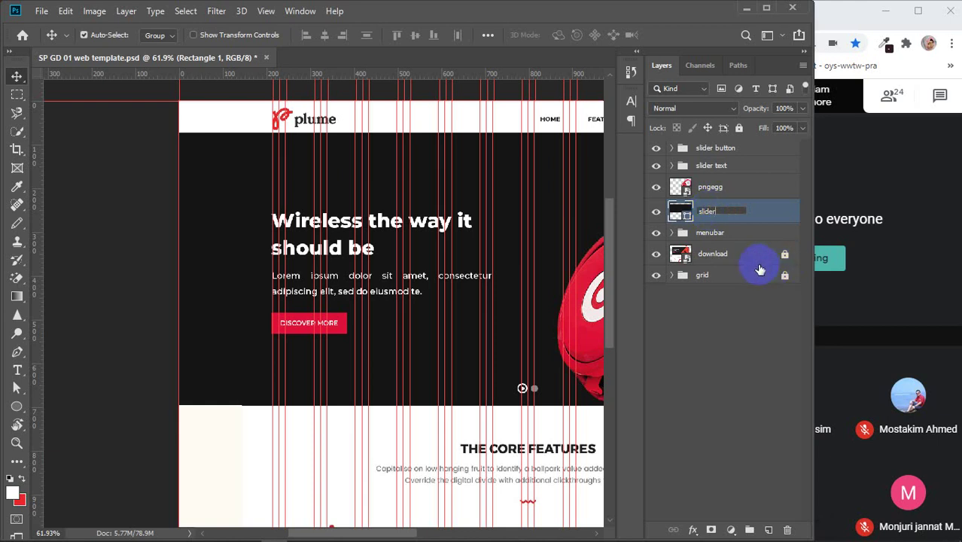
type("bac")
key("BackSpace")
key("BackSpace")
type("bg")
key("Return")
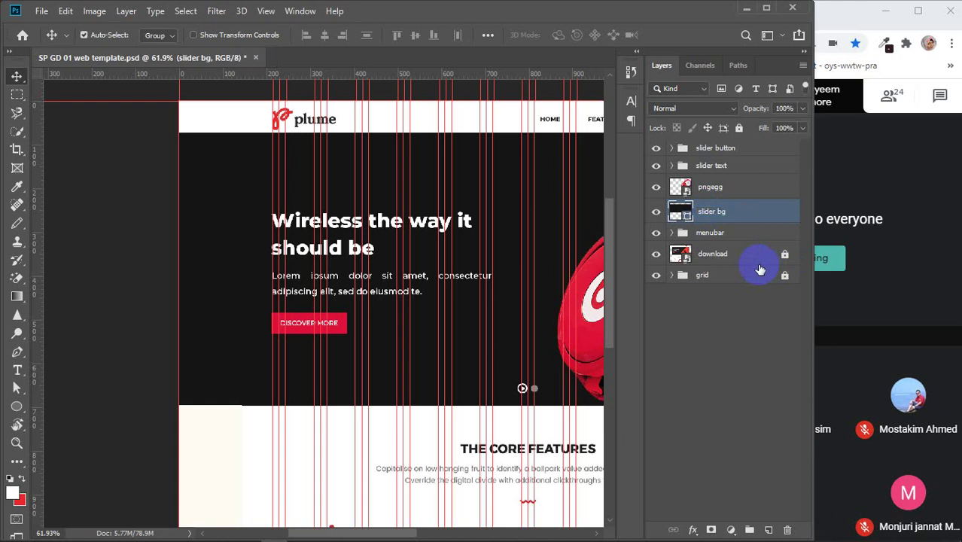
- Rename the pngegg headphone layer to 'headphone image'
left_click(711, 188, "shift")
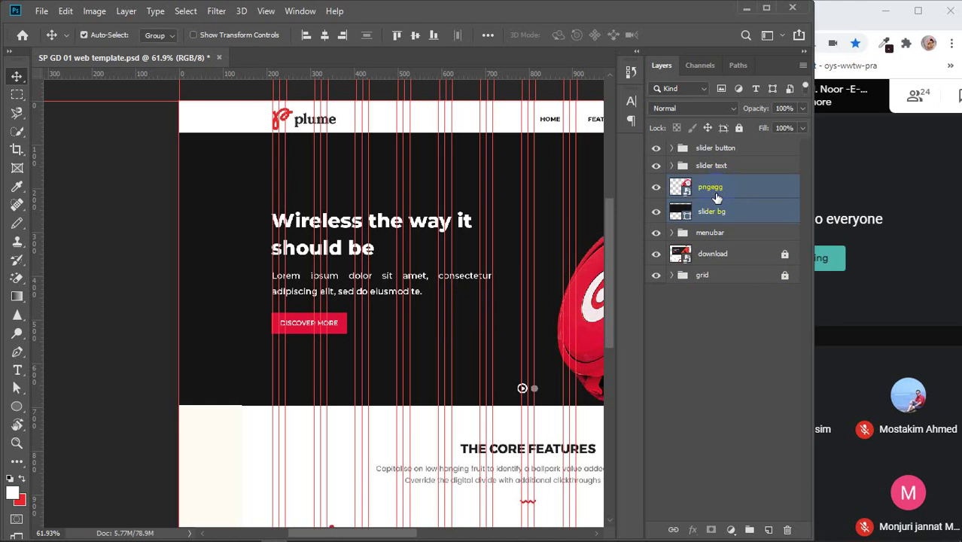
scroll(381, 267, "down", 1)
scroll(380, 268, "down", 2)
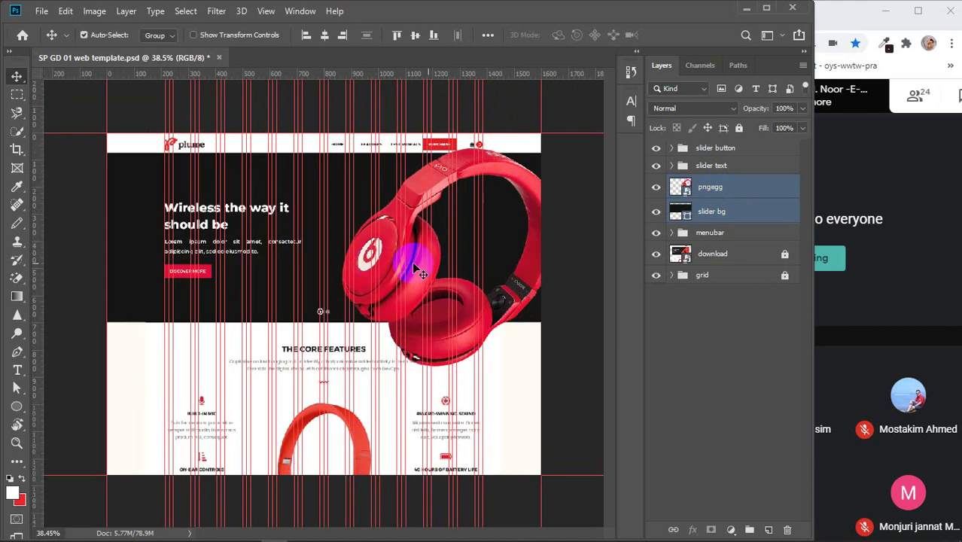
double_click(710, 187)
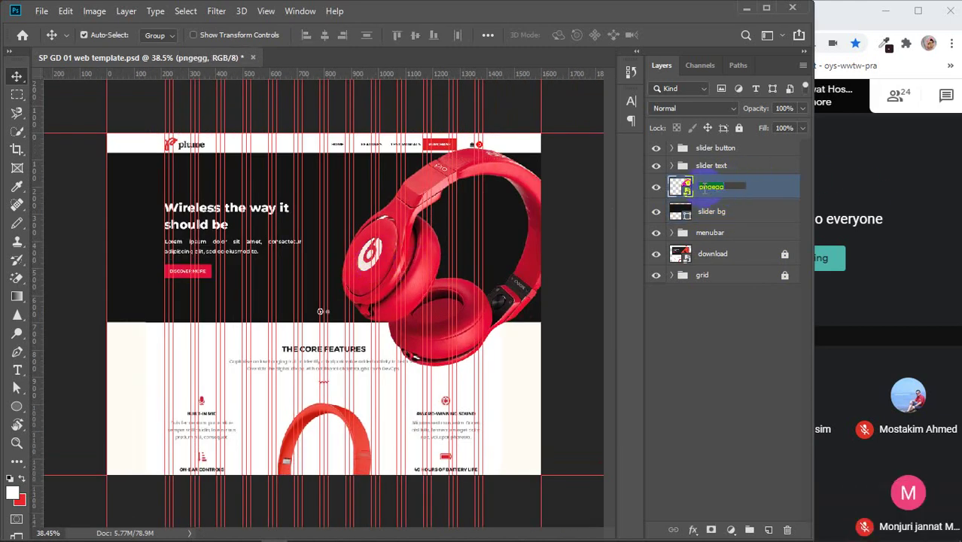
type("headphone")
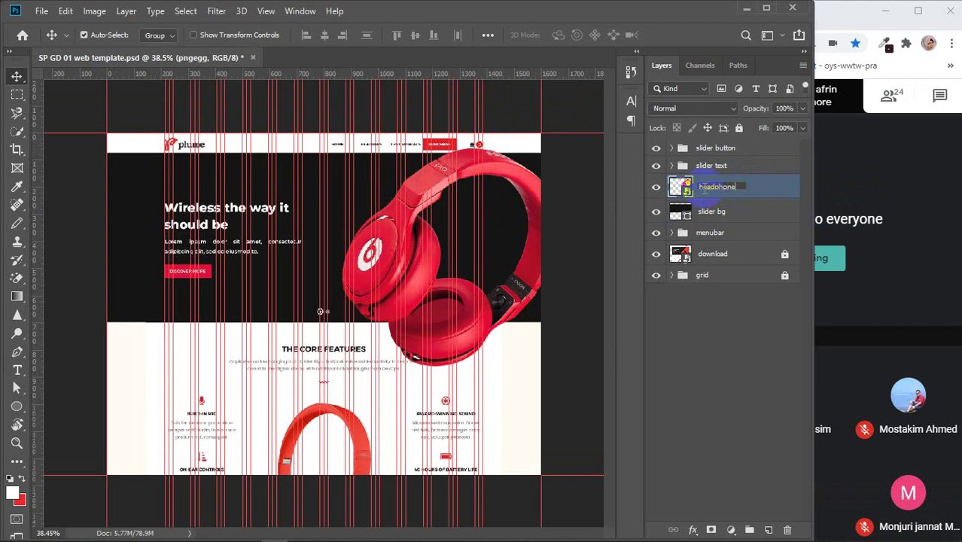
type(" image")
key("Return")
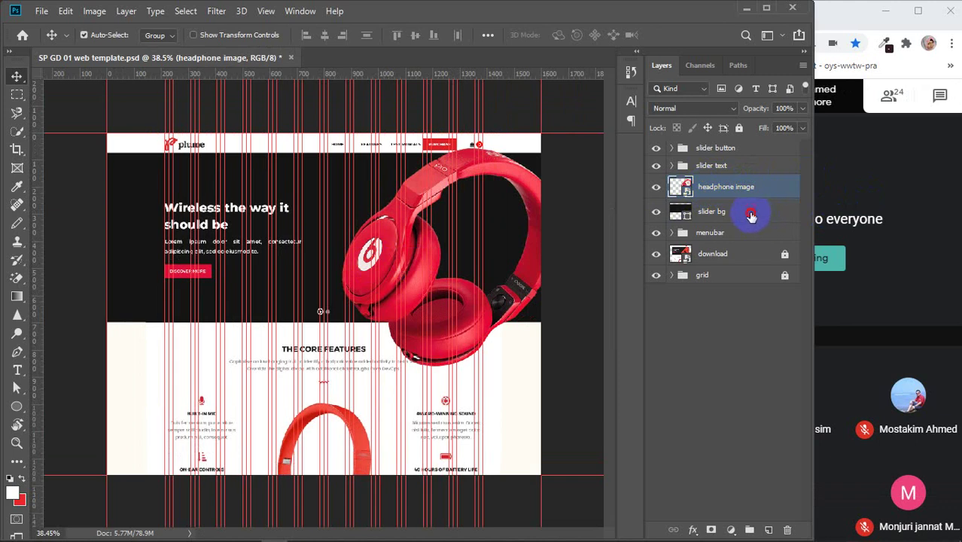
- Group headphone image with slider bg as 'slider image' and hide the download reference layer
left_click(751, 215, "shift")
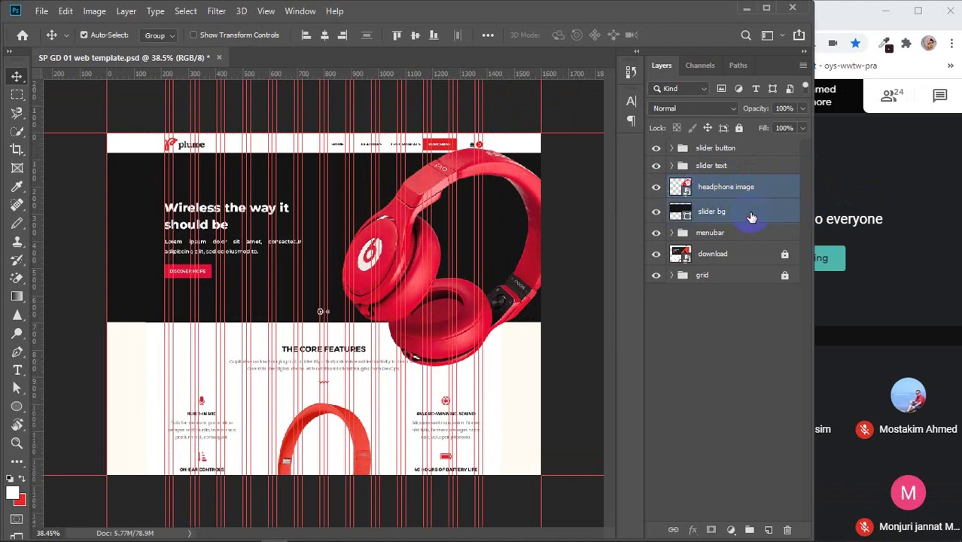
key("ctrl")
key("ctrl+g")
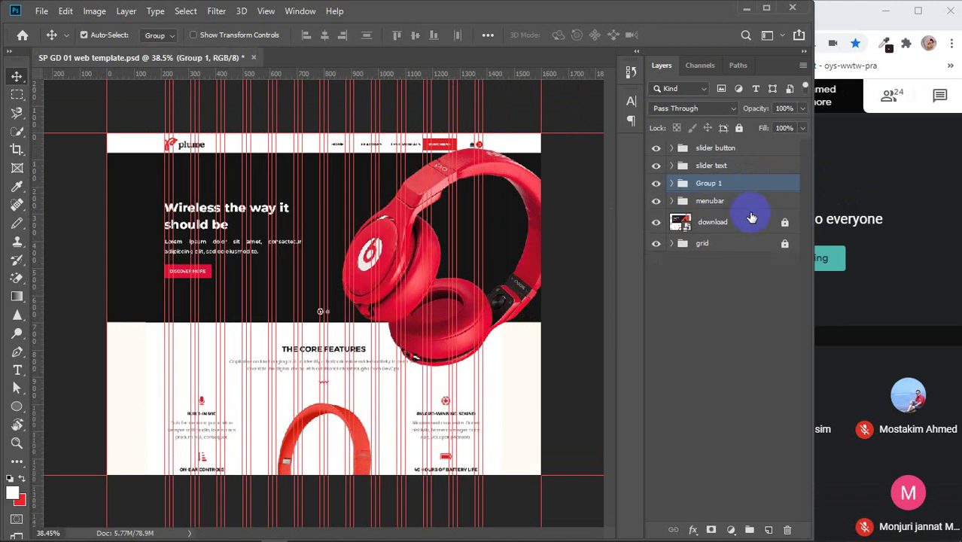
double_click(709, 184)
type("slide")
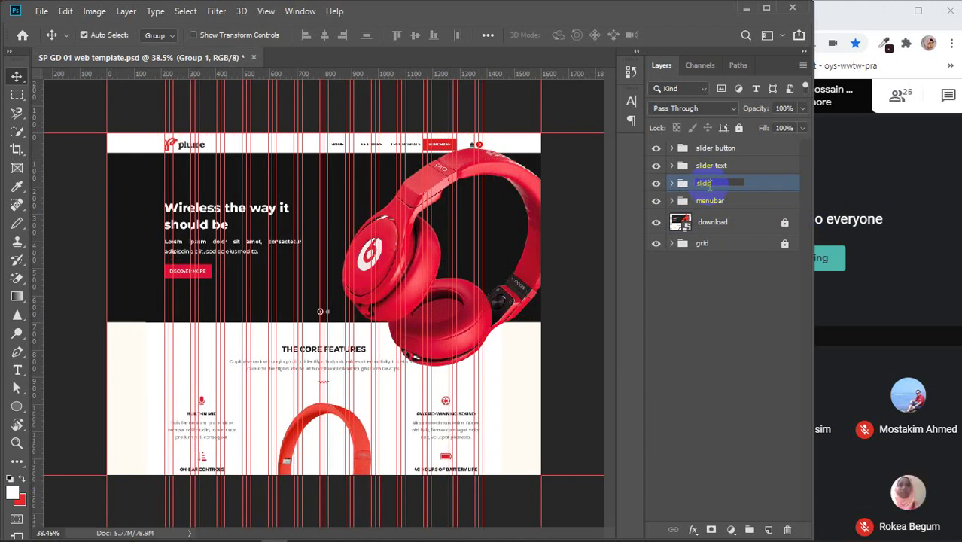
type("r image")
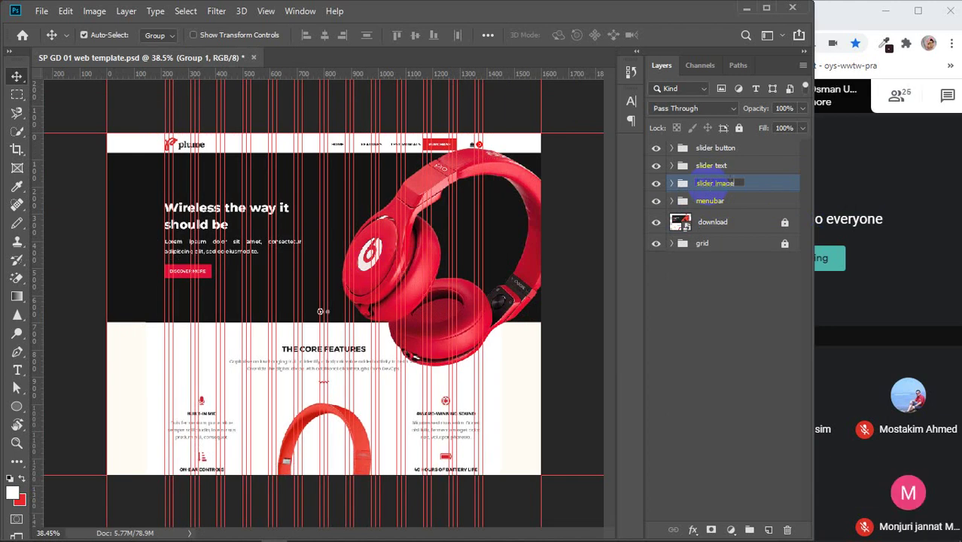
key("Return")
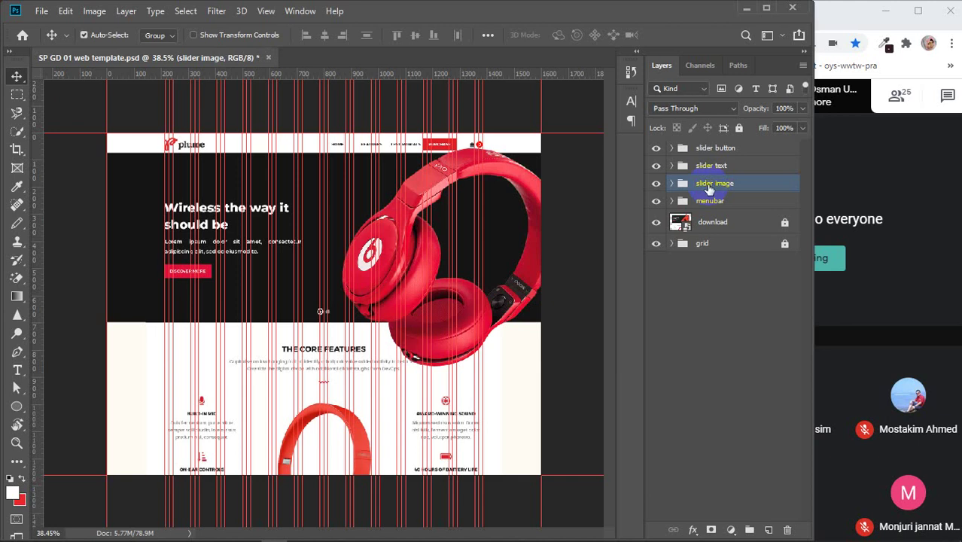
left_click(655, 222)
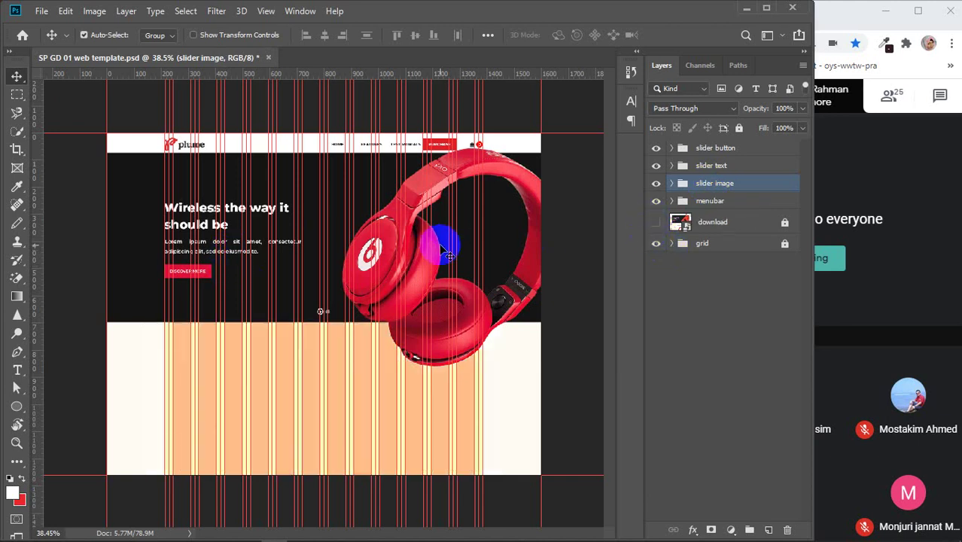
- Toggle visibility of slider button, slider text, slider image and menubar to check their contents
left_click(656, 149)
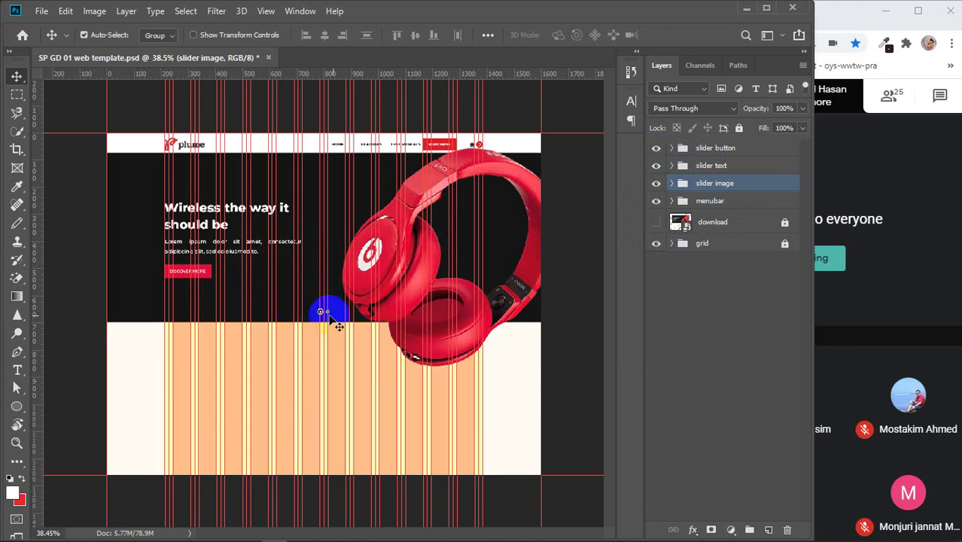
scroll(340, 324, "up", 1)
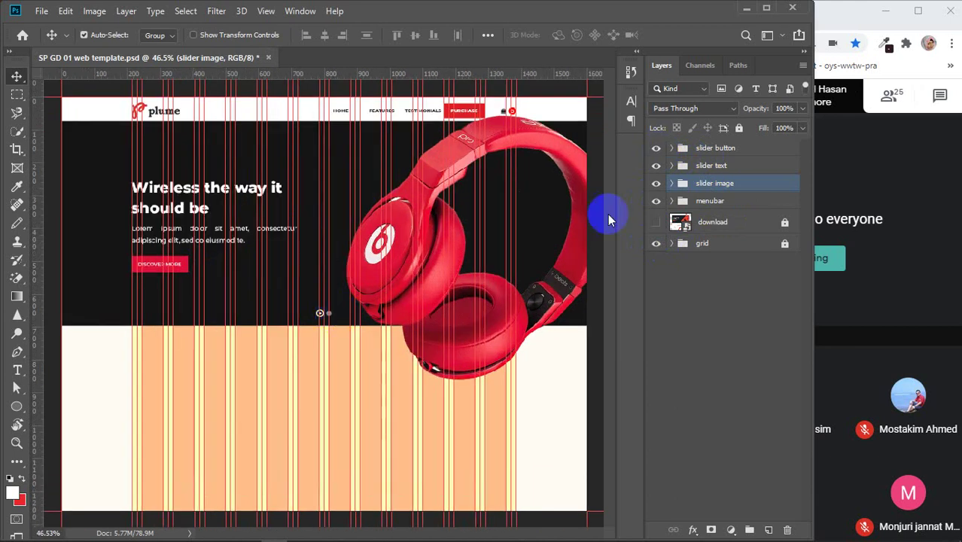
left_click(655, 165)
left_click(656, 166)
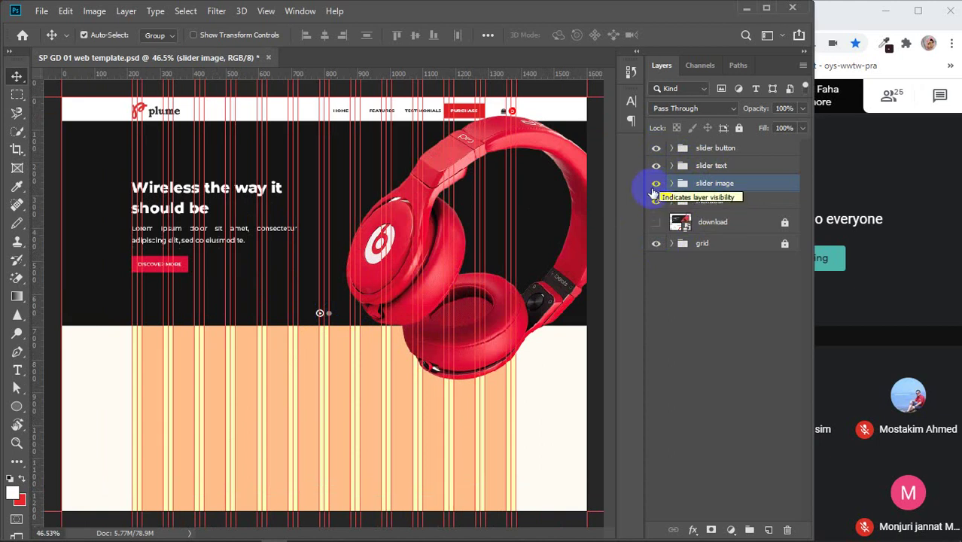
left_click(656, 184)
left_click(655, 184)
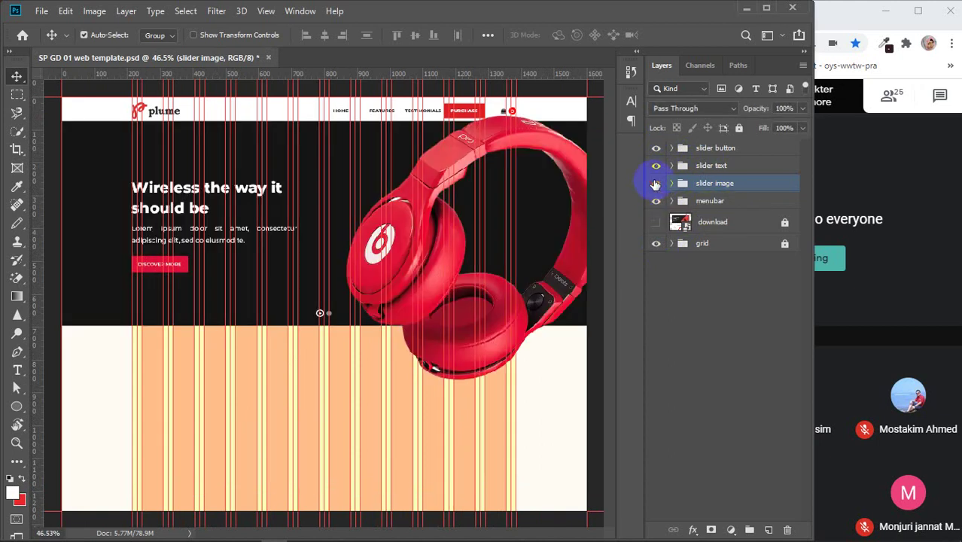
left_click(656, 201)
left_click(655, 201)
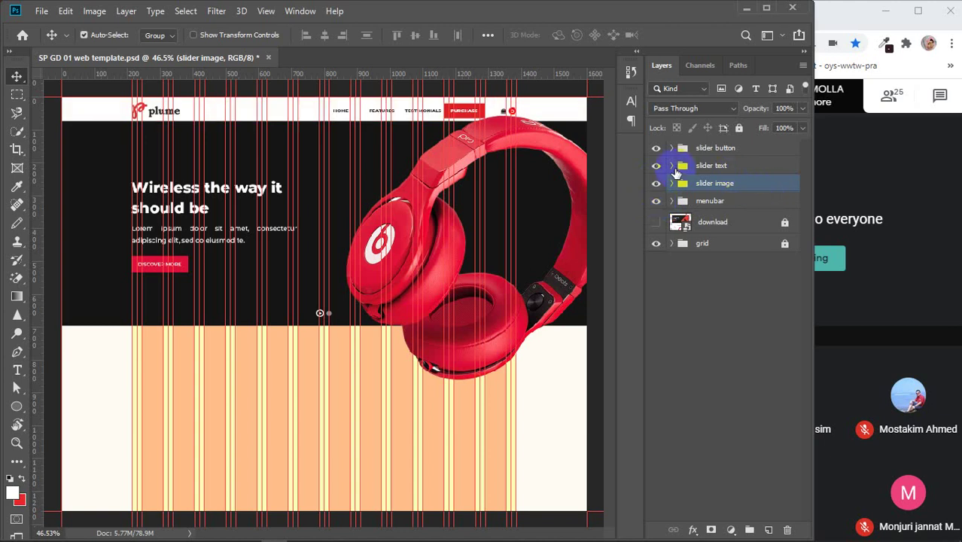
- Group slider button, slider text and slider image into one group named 'slider'
left_click(726, 164, "shift")
left_click(727, 149, "shift")
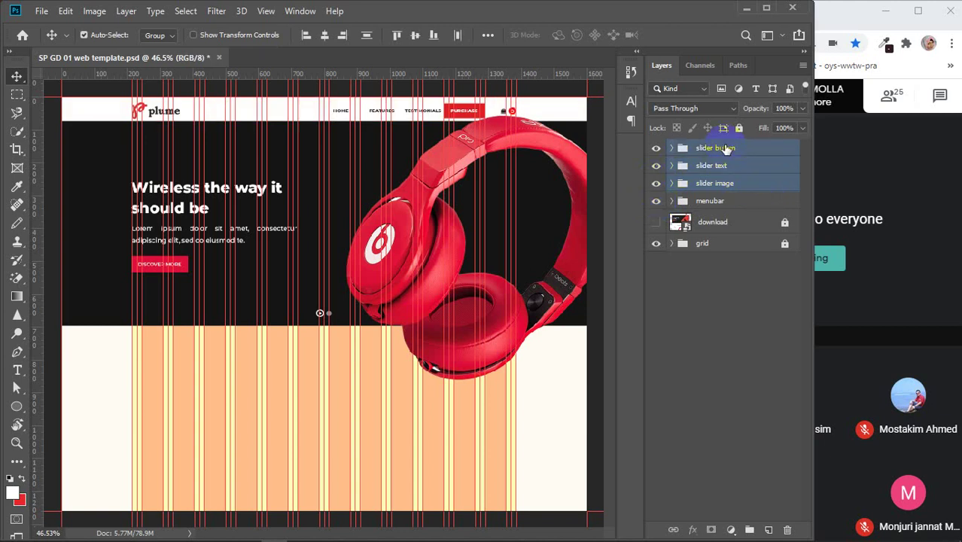
key("ctrl")
key("ctrl+g")
double_click(710, 148)
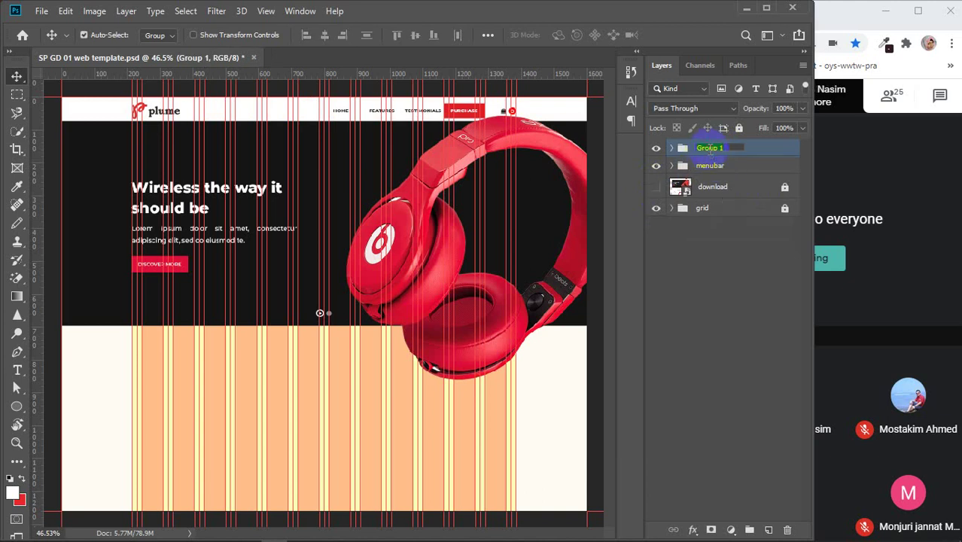
type("slider im")
key("BackSpace")
key("Return")
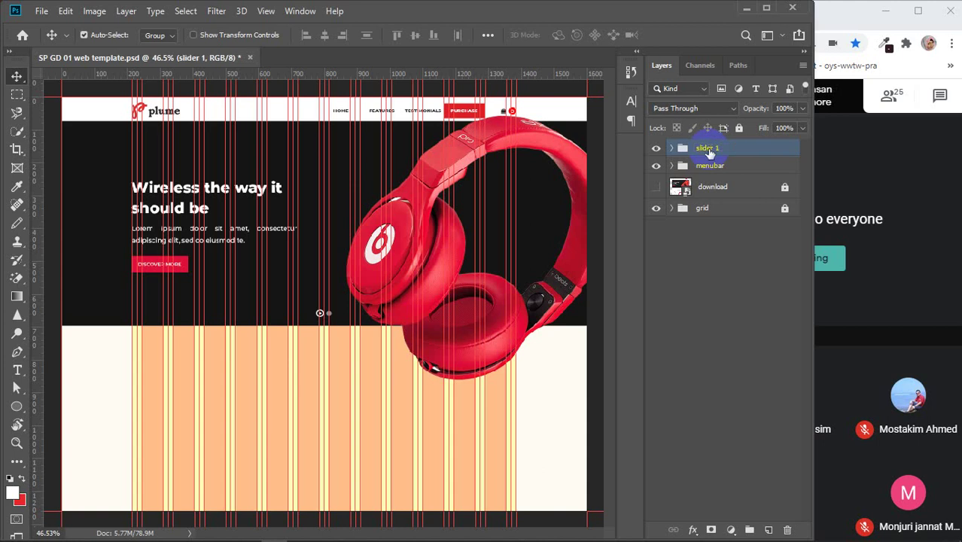
double_click(709, 150)
left_click(730, 147)
key("Return")
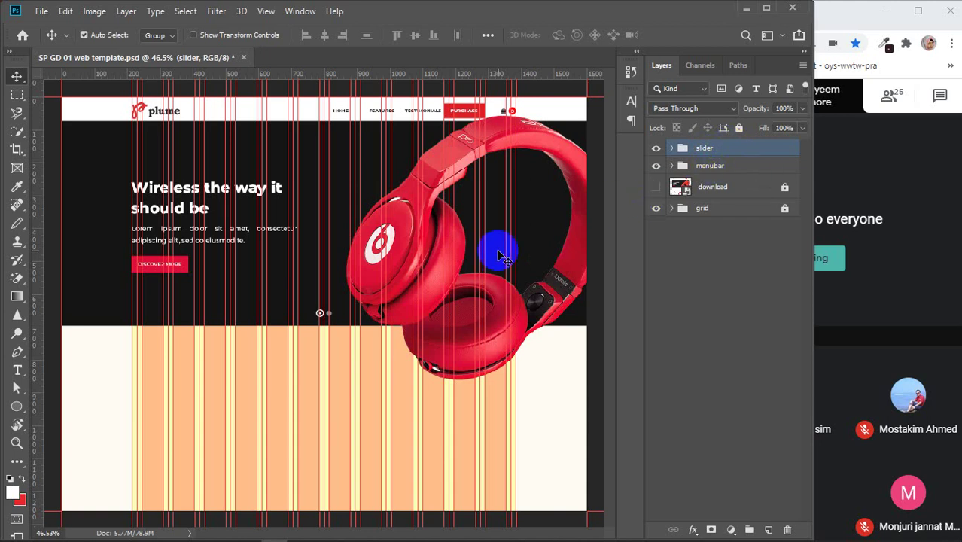
- Toggle the slider and menubar groups to verify them, then select both together
left_click(694, 149)
left_click(656, 148)
left_click(656, 148)
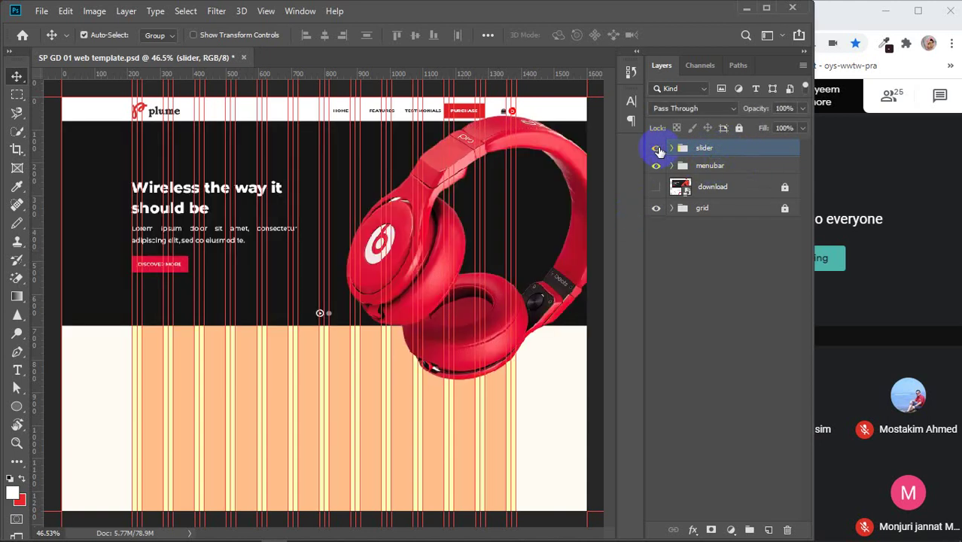
left_click(656, 165)
left_click(656, 166)
left_click(715, 166, "shift")
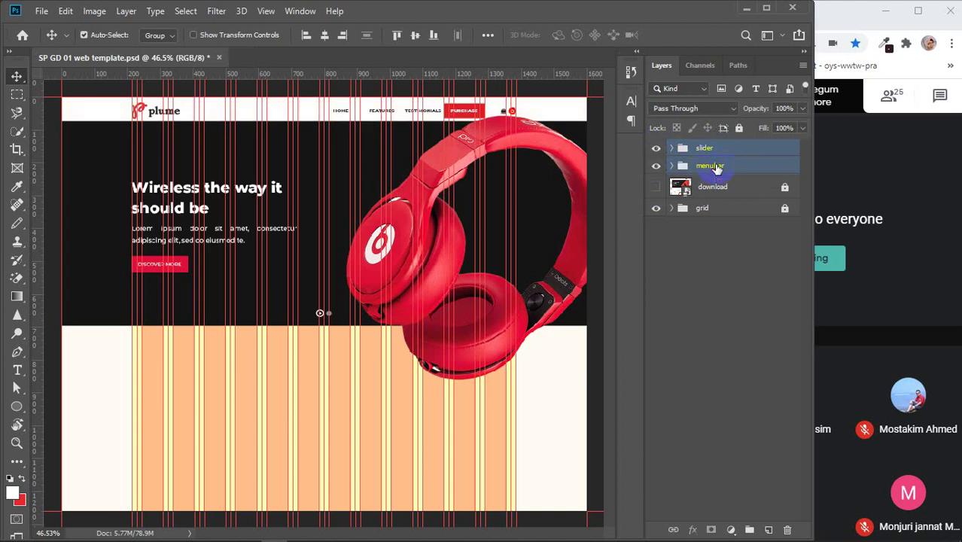
- Group slider and menubar into a new group named 'HEADER'
key("ctrl+g")
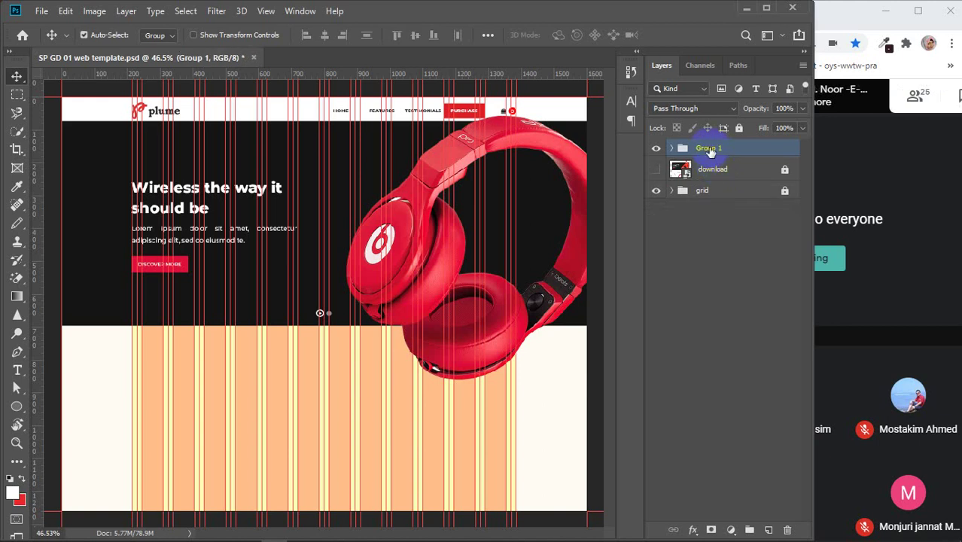
double_click(710, 149)
type("HEADER")
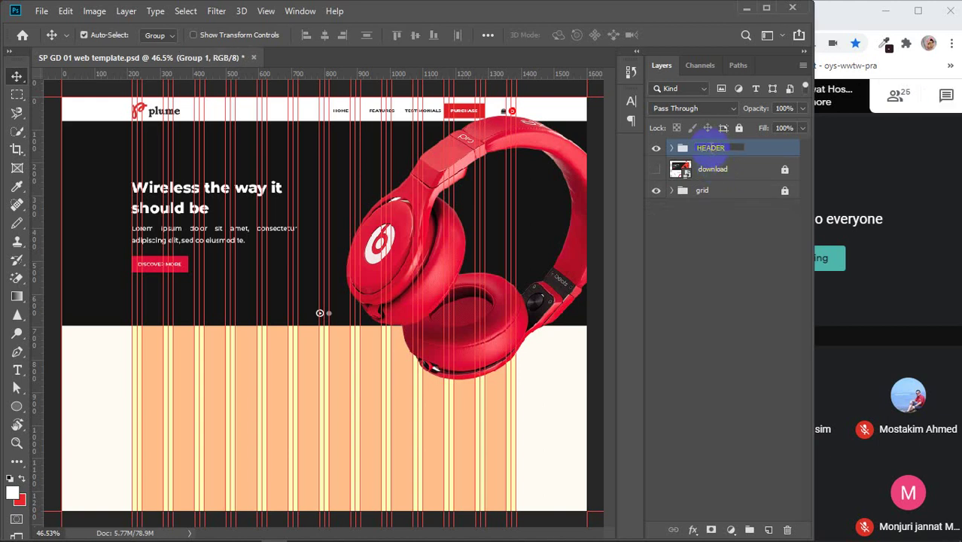
key("Return")
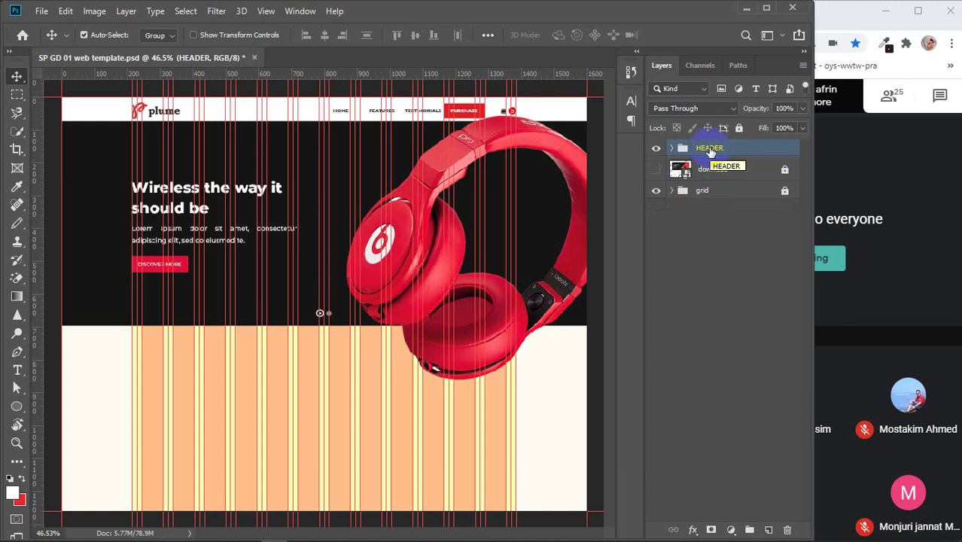
- Expand HEADER, move menubar above slider inside it, then collapse HEADER
scroll(386, 133, "down", 1)
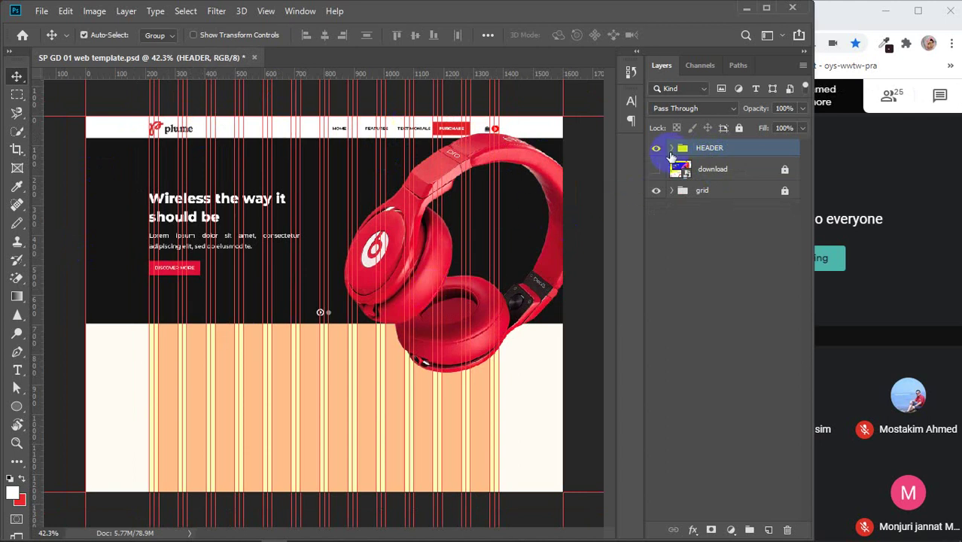
left_click(672, 150)
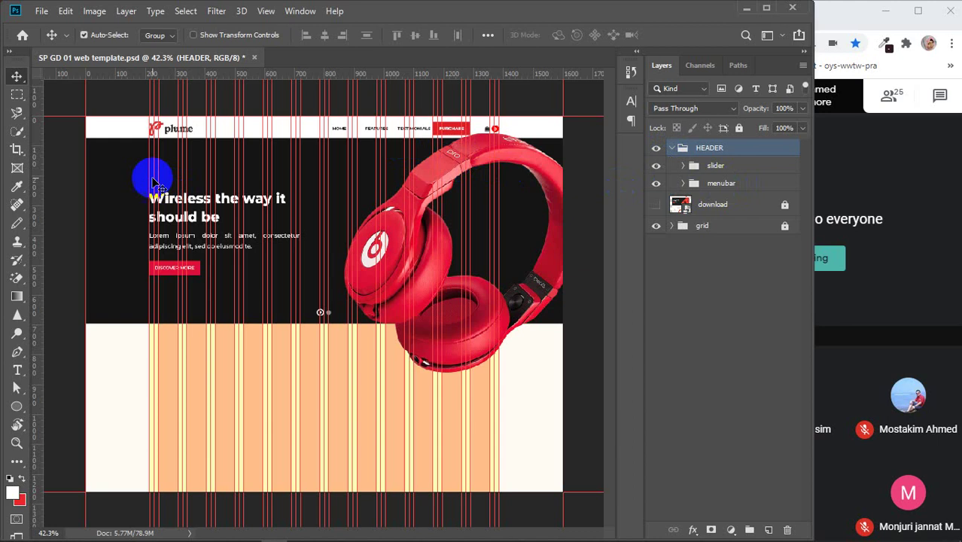
left_click(707, 187)
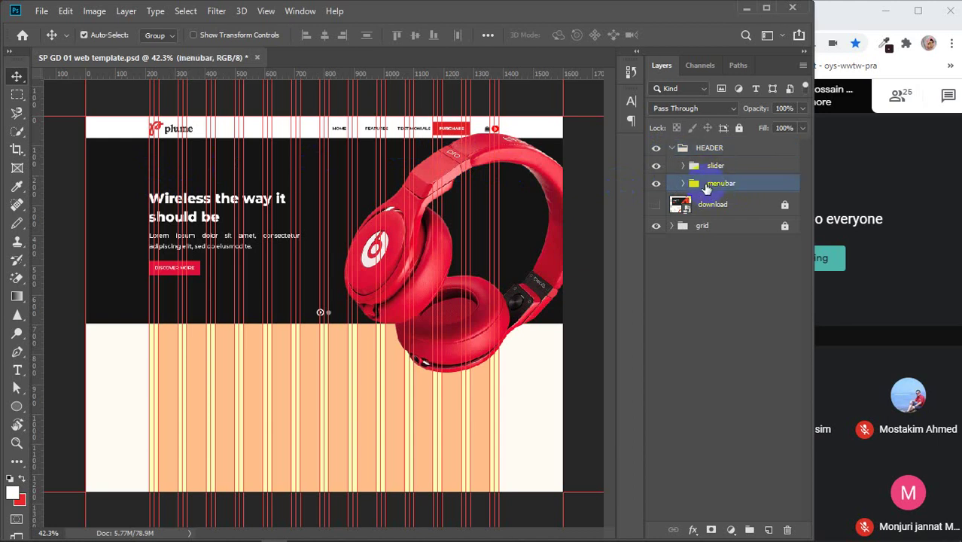
left_click_drag(707, 187, 706, 165)
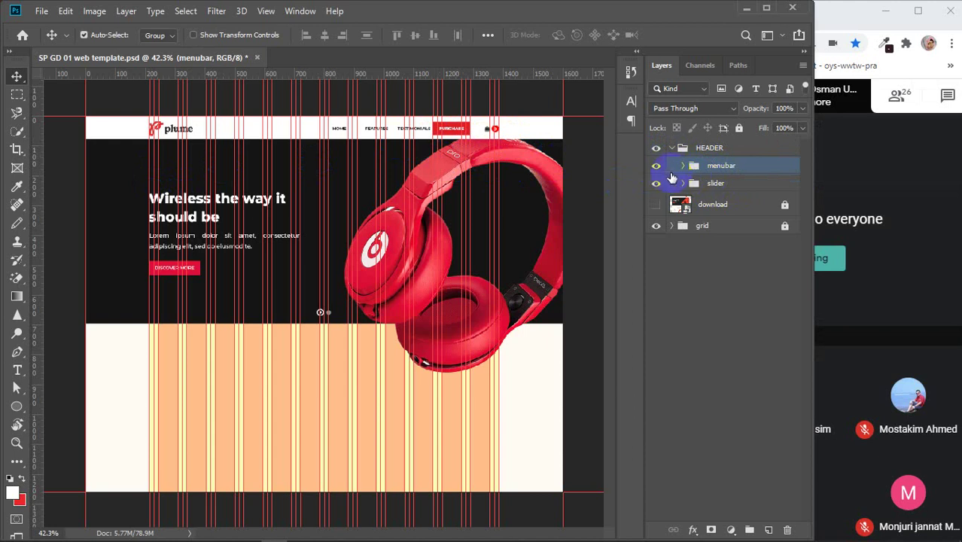
key("ctrl+[")
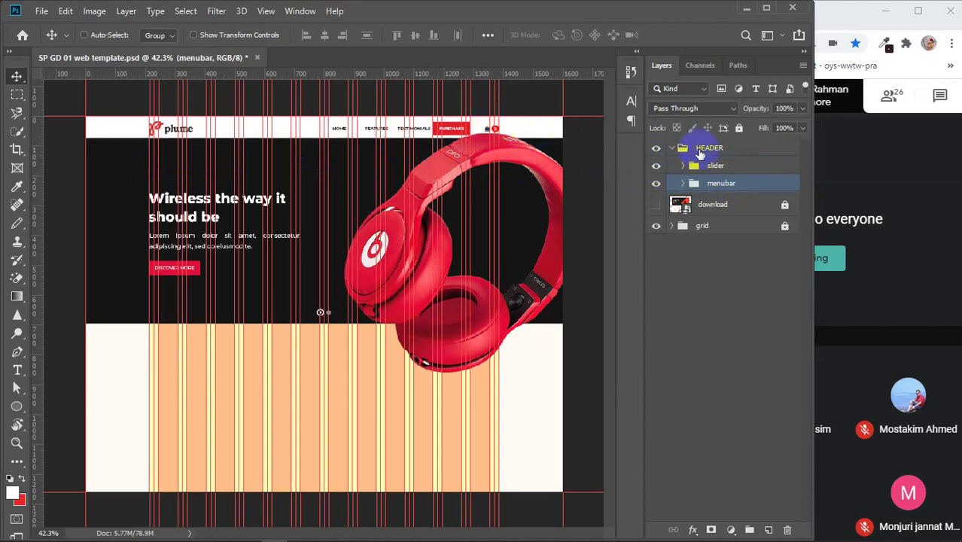
key("ctrl+]")
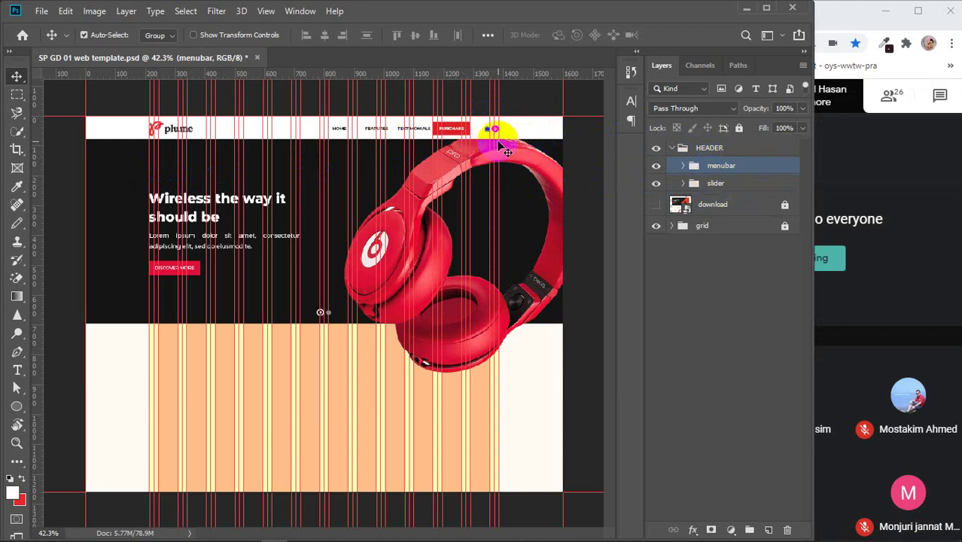
scroll(499, 144, "up", 3)
scroll(499, 145, "down", 3)
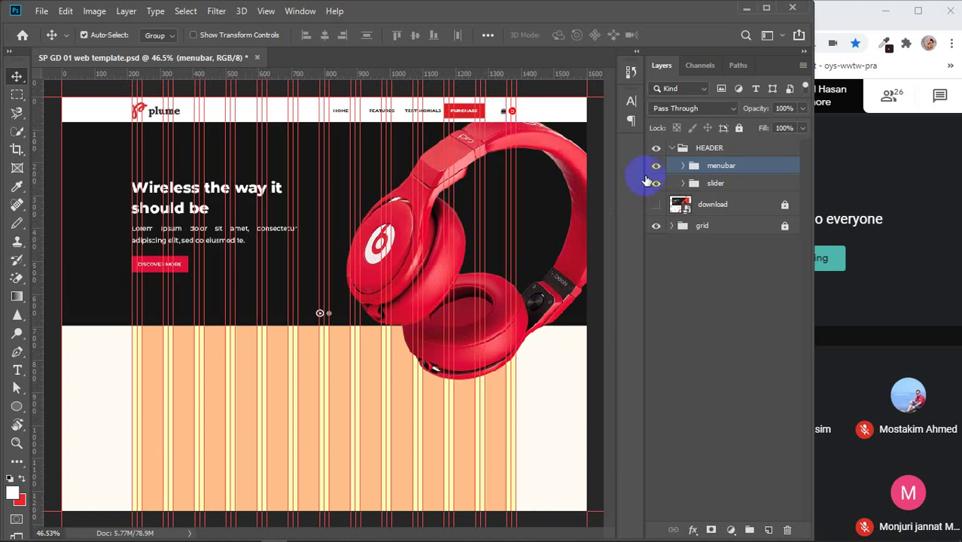
left_click(671, 149)
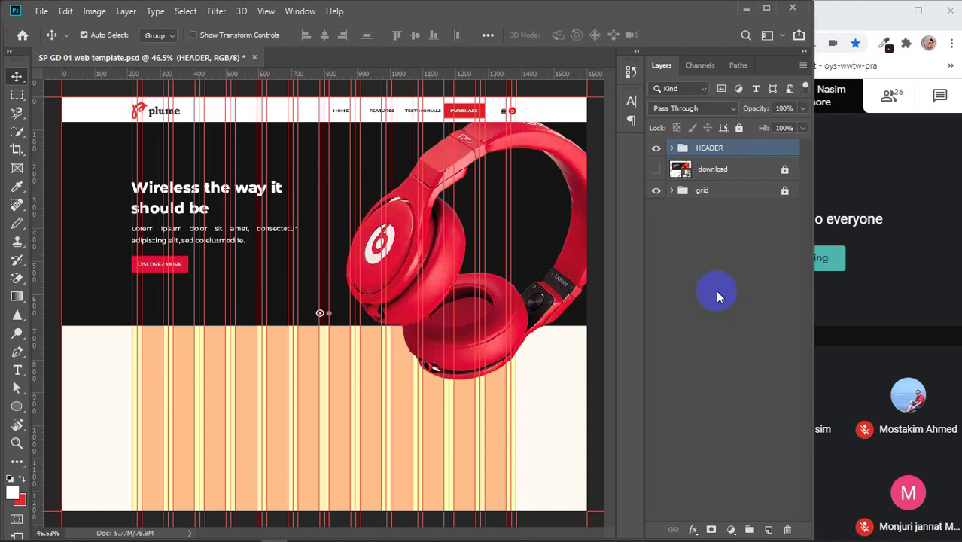
left_click(656, 169)
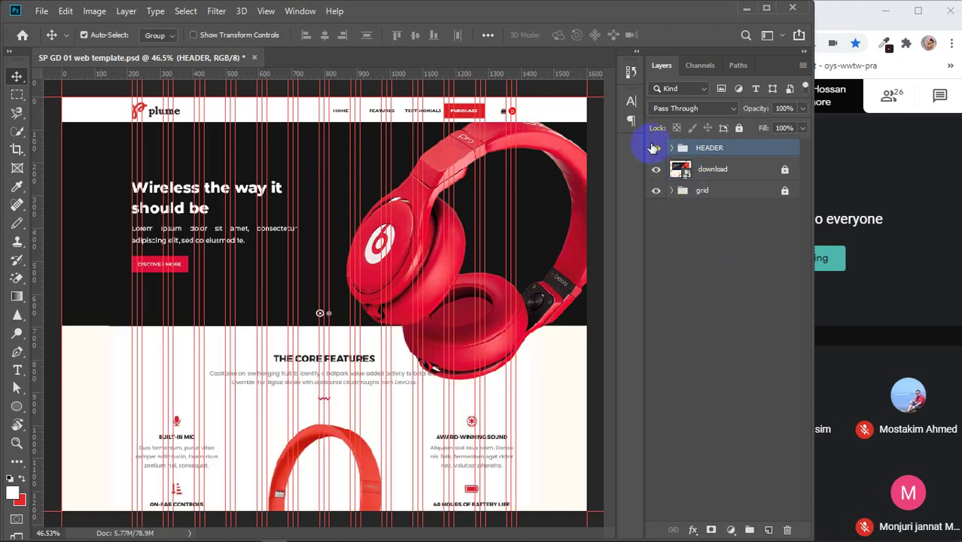
left_click(655, 148)
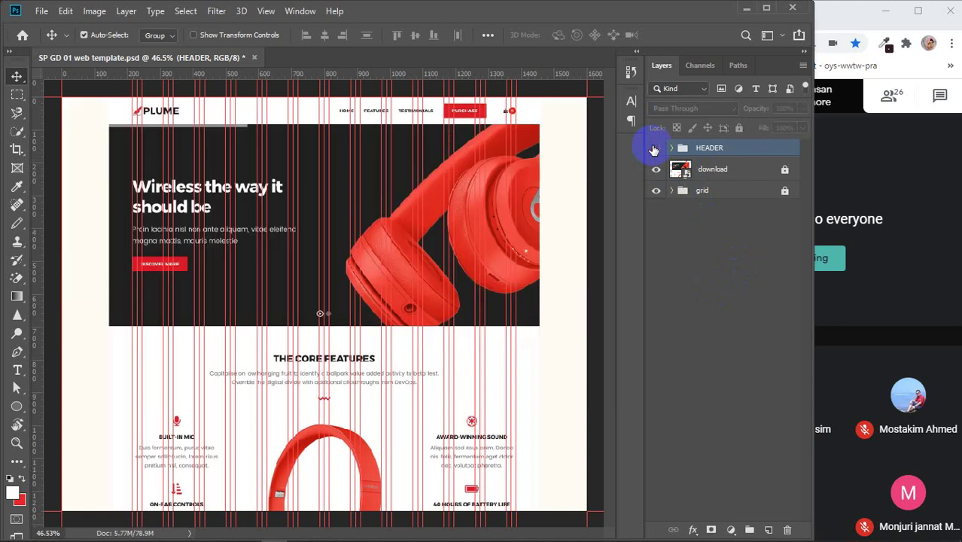
left_click(655, 148)
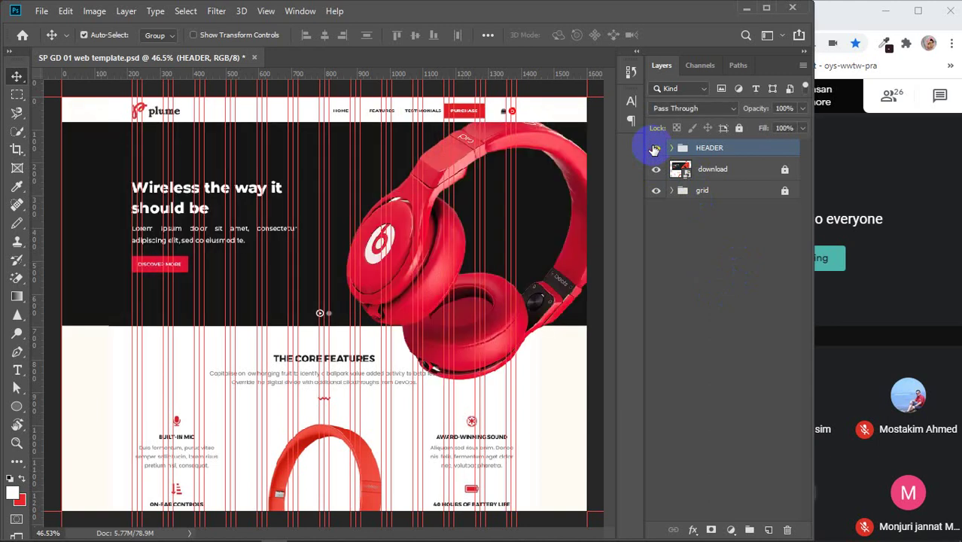
left_click(915, 362)
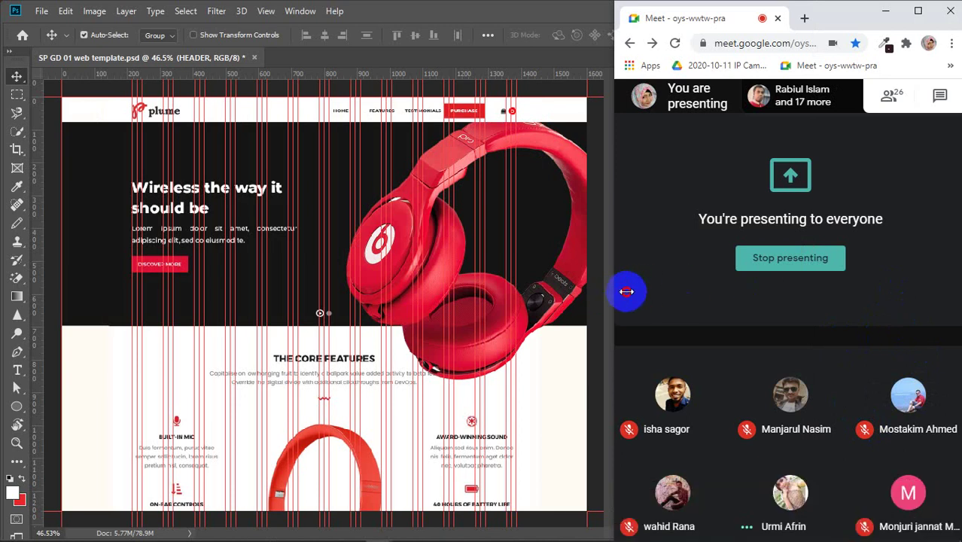
left_click(96, 376)
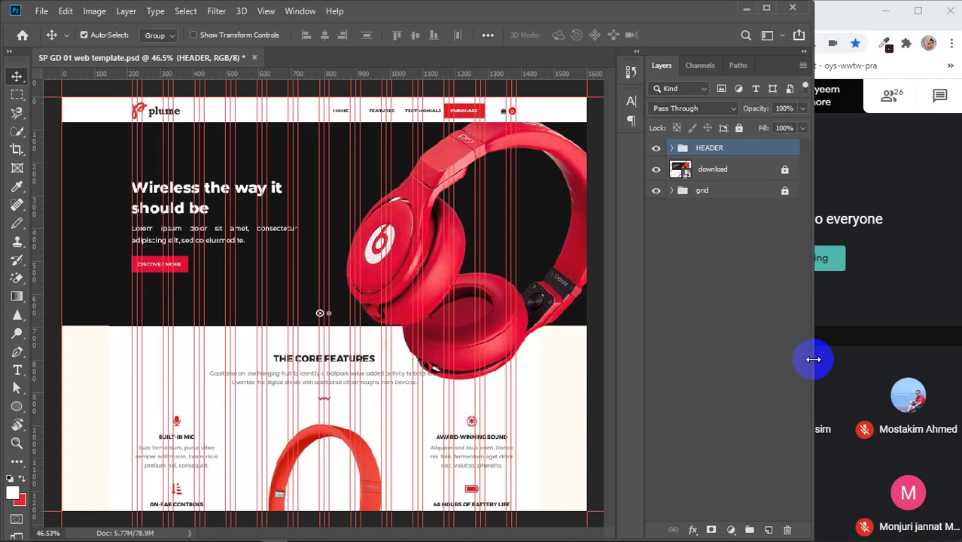
left_click_drag(812, 360, 850, 348)
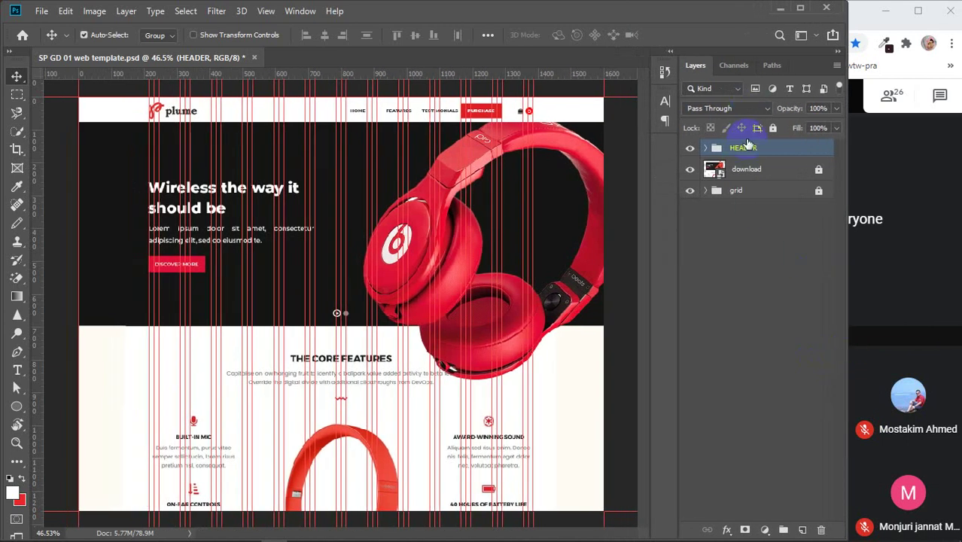
left_click_drag(755, 170, 719, 155)
left_click(690, 170)
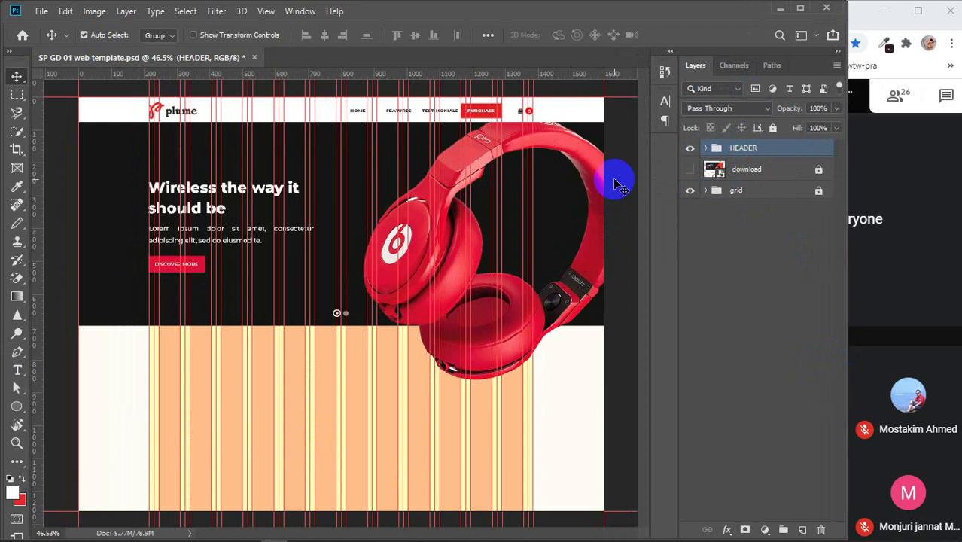
- Expand HEADER and toggle the menubar and slider groups' visibility to check them
left_click_drag(696, 153, 737, 151)
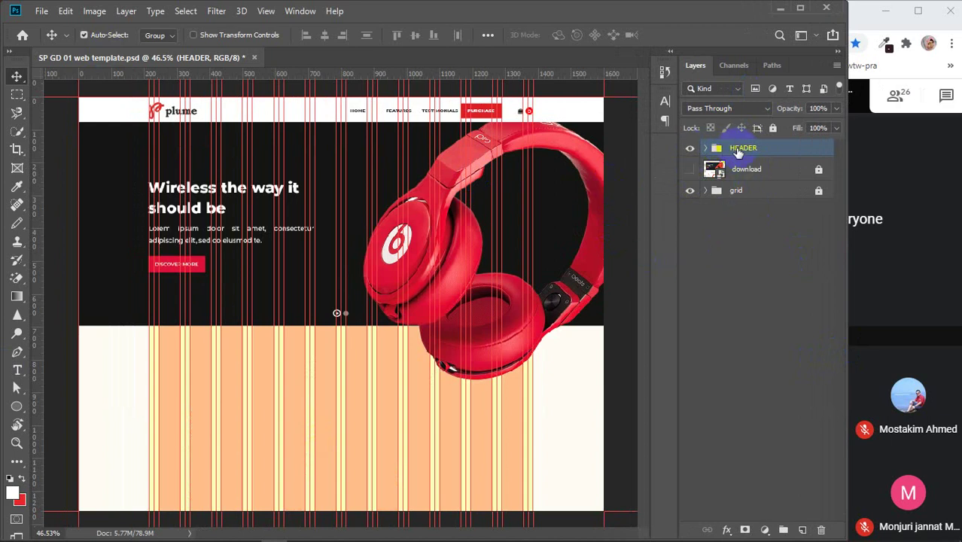
left_click(703, 152)
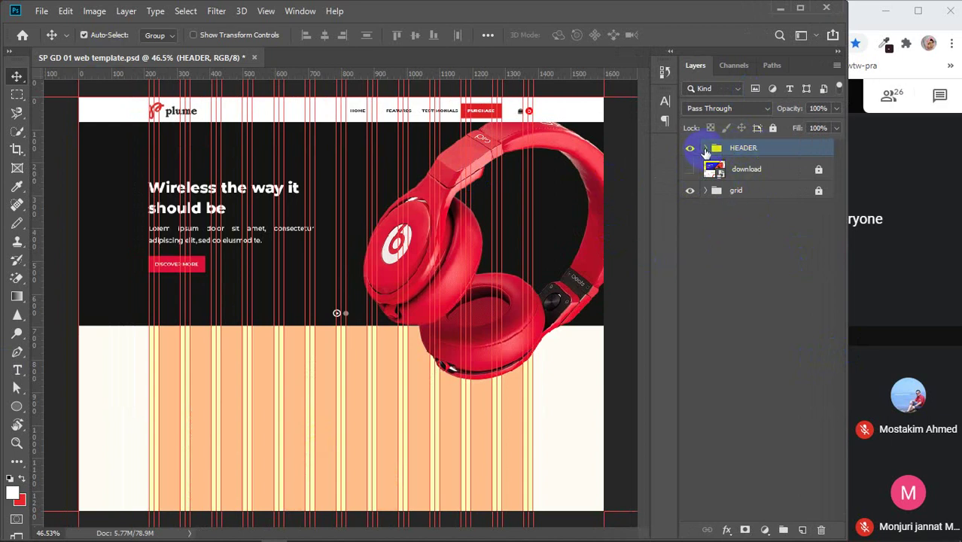
left_click(704, 151)
left_click(755, 154)
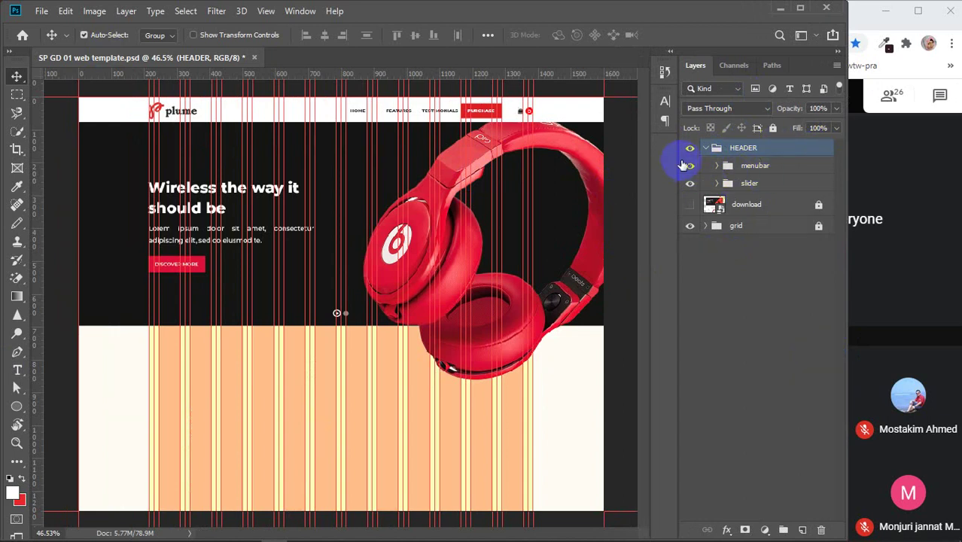
left_click(689, 164)
left_click(690, 165)
left_click(689, 184)
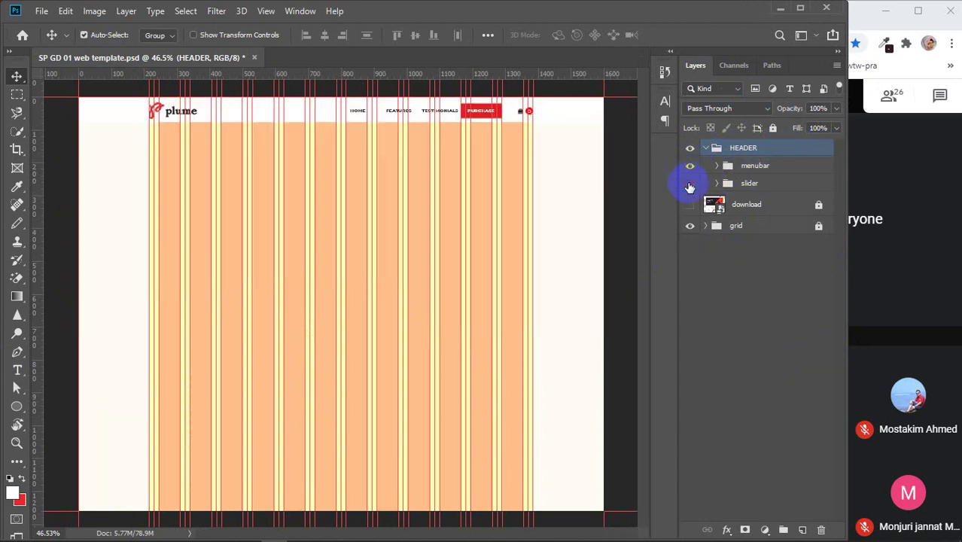
left_click(689, 185)
- Expand menubar and toggle its menu button, menu, BG and plume logo layers to check each
left_click(716, 166)
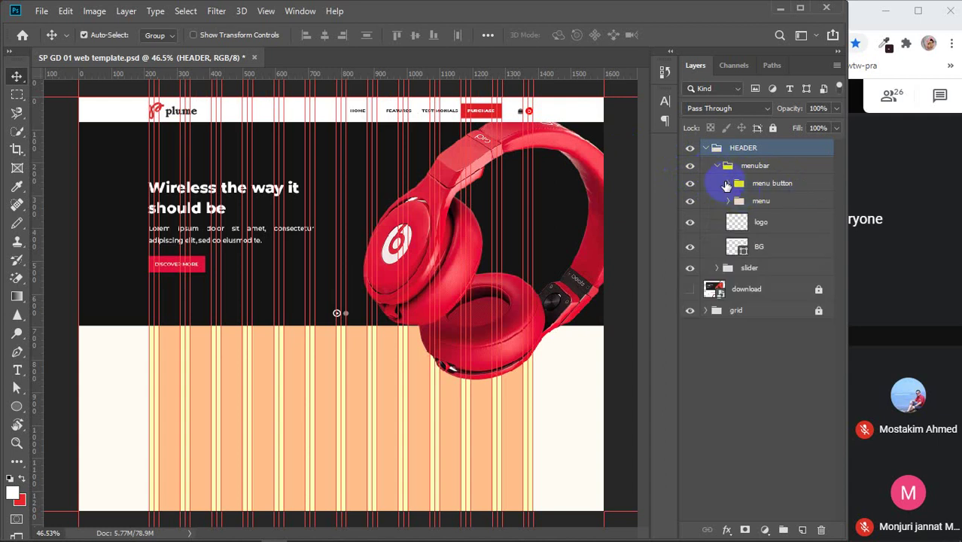
left_click(688, 184)
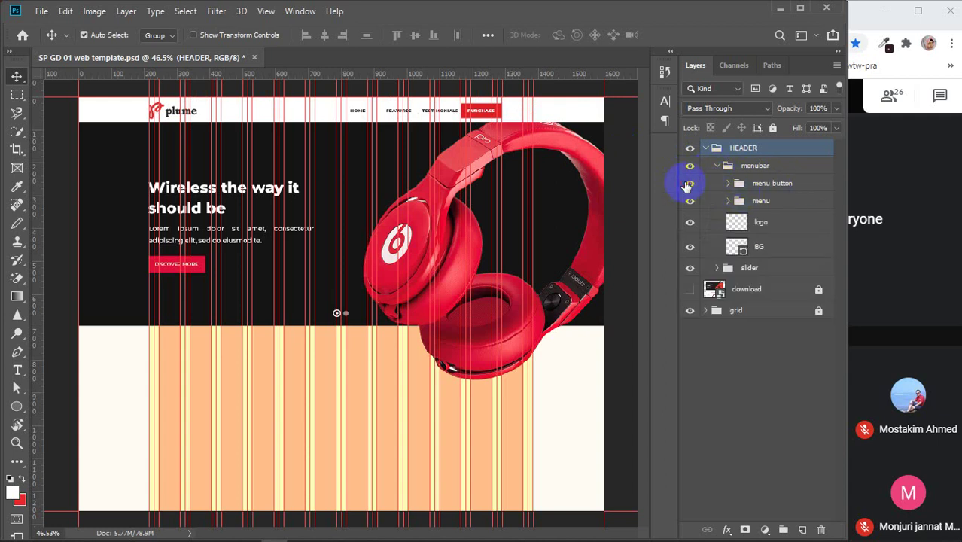
left_click(688, 185)
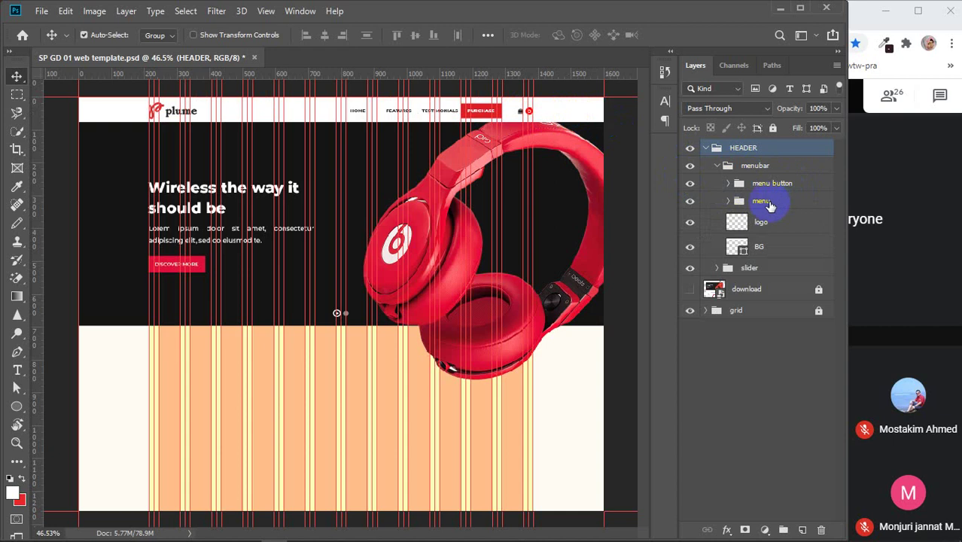
left_click(690, 201)
left_click(690, 201)
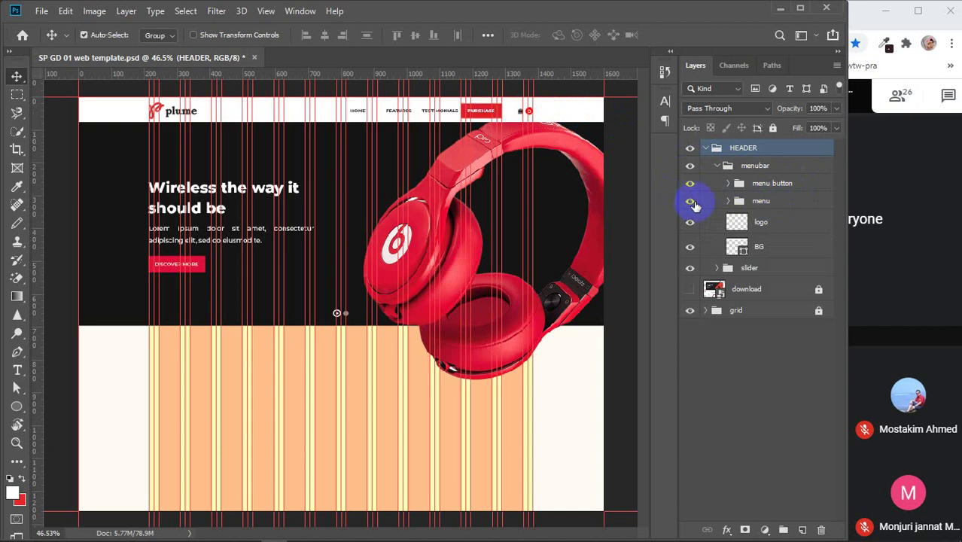
left_click(689, 247)
left_click(689, 249)
left_click(691, 222)
left_click(691, 223)
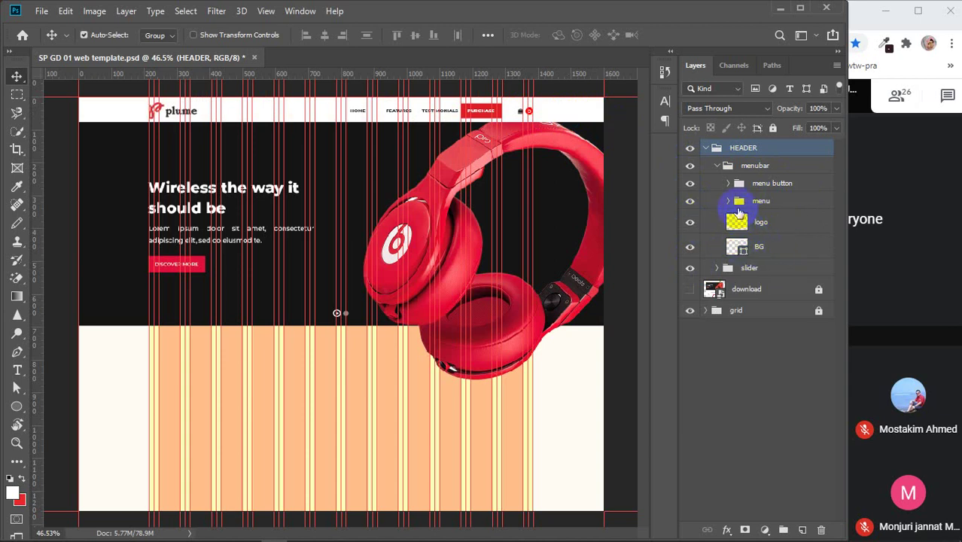
left_click(689, 201)
left_click(689, 201)
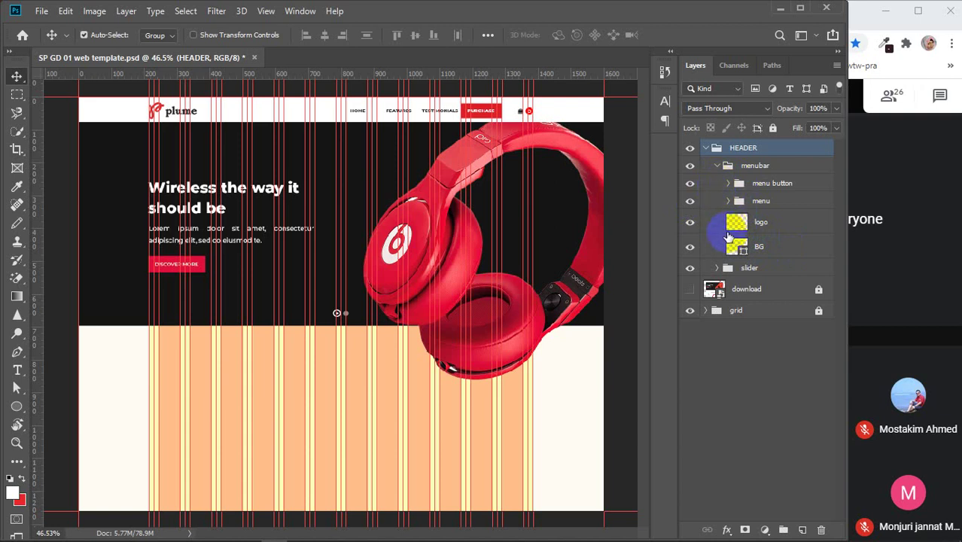
- Expand the menu button, pop icon, menu and purchase groups in the Layers panel
left_click(728, 183)
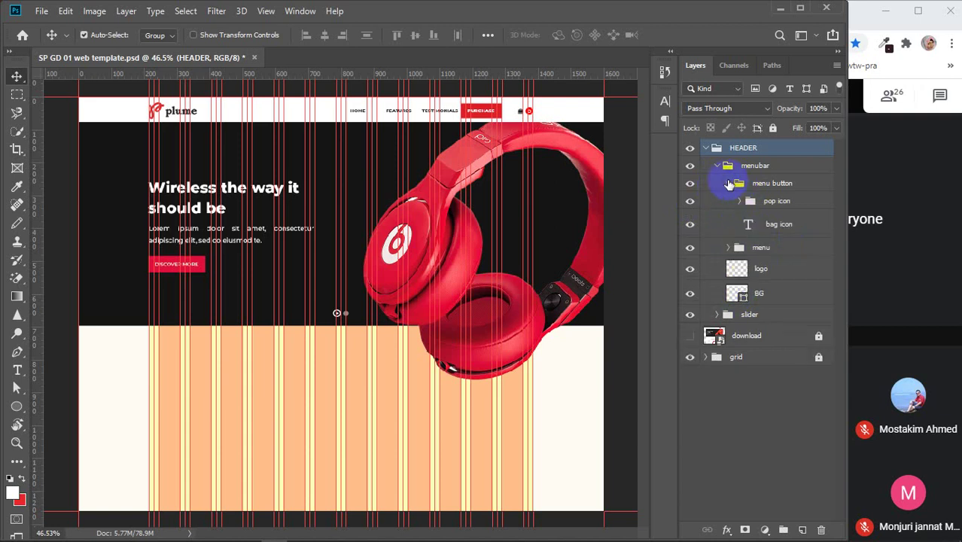
left_click(739, 200)
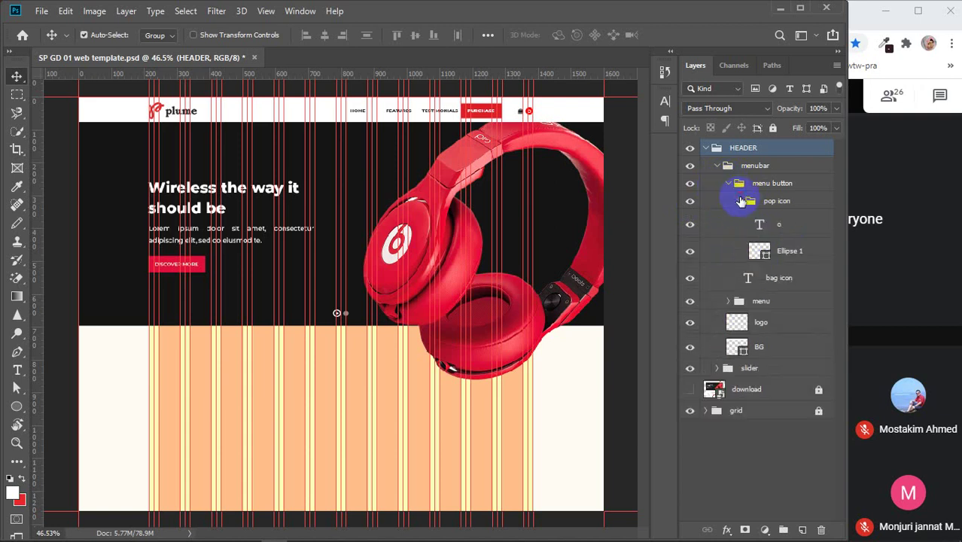
left_click(727, 301)
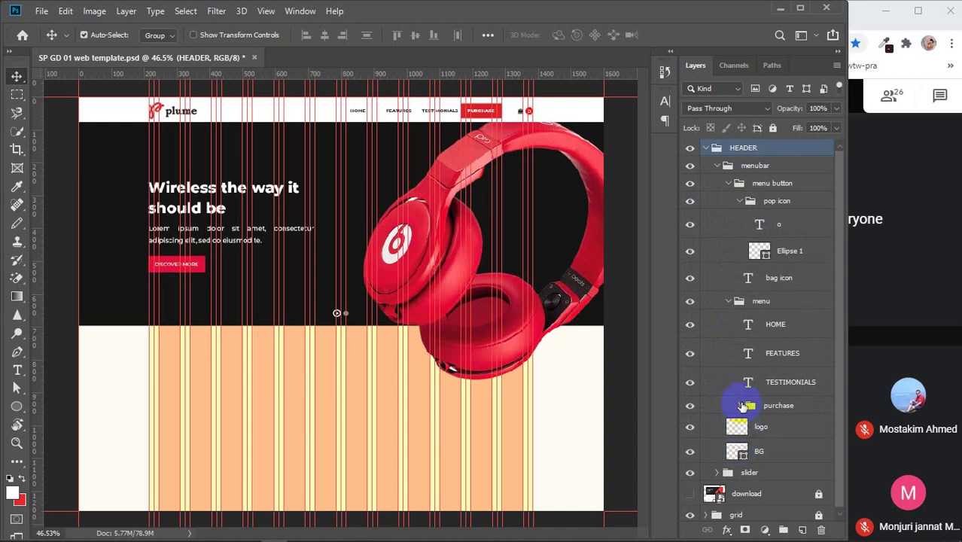
left_click(740, 406)
scroll(737, 400, "down", 2)
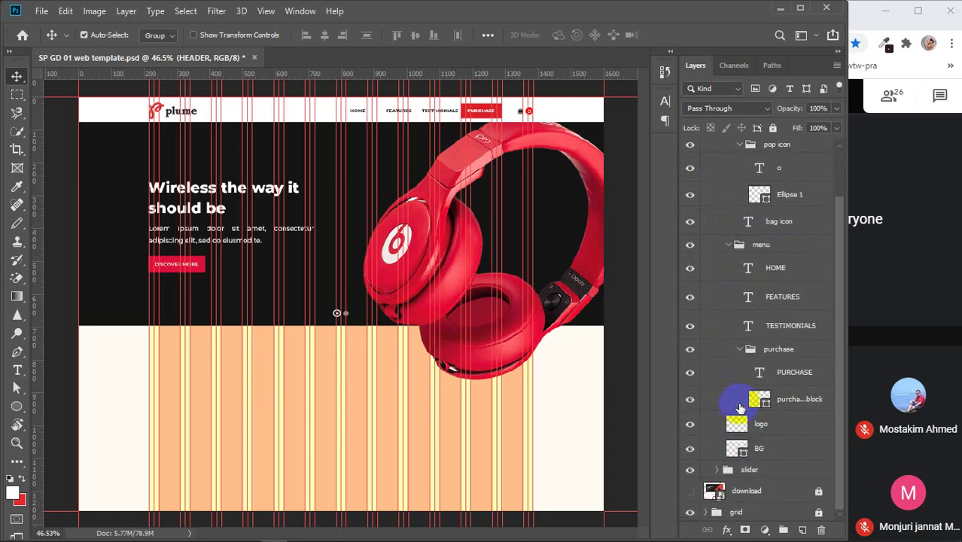
- Expand the slider group and its nested slider button and still button groups
left_click(717, 469)
scroll(734, 421, "down", 2)
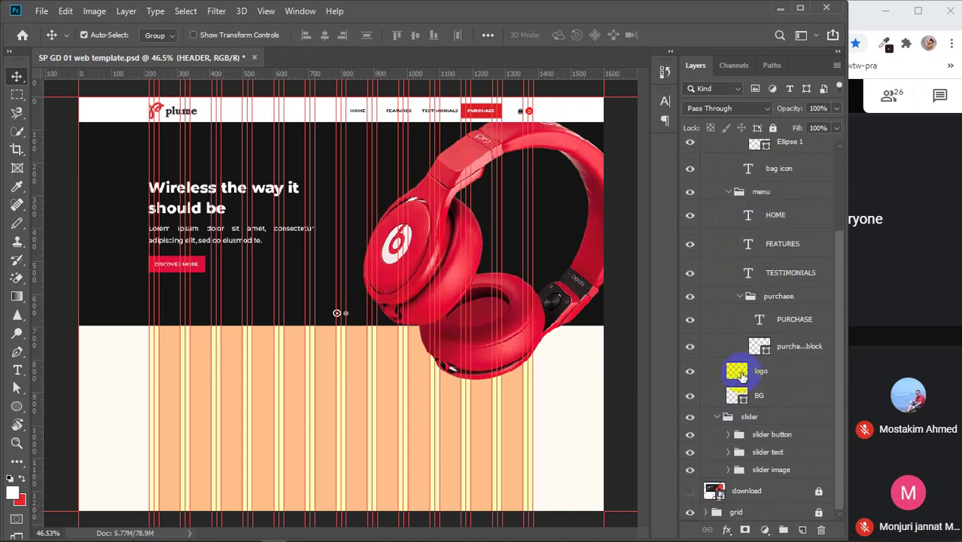
left_click(728, 435)
scroll(731, 437, "down", 2)
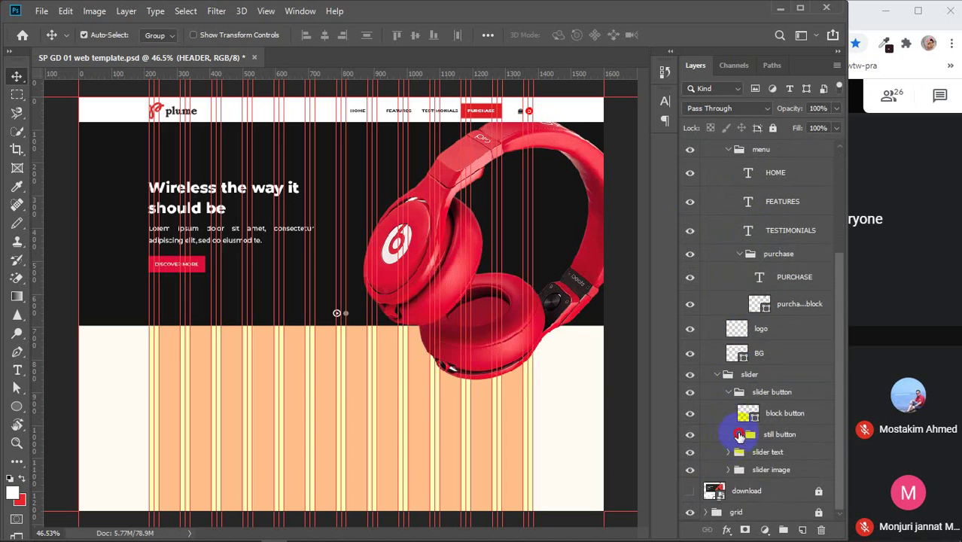
left_click(739, 435)
scroll(730, 433, "down", 2)
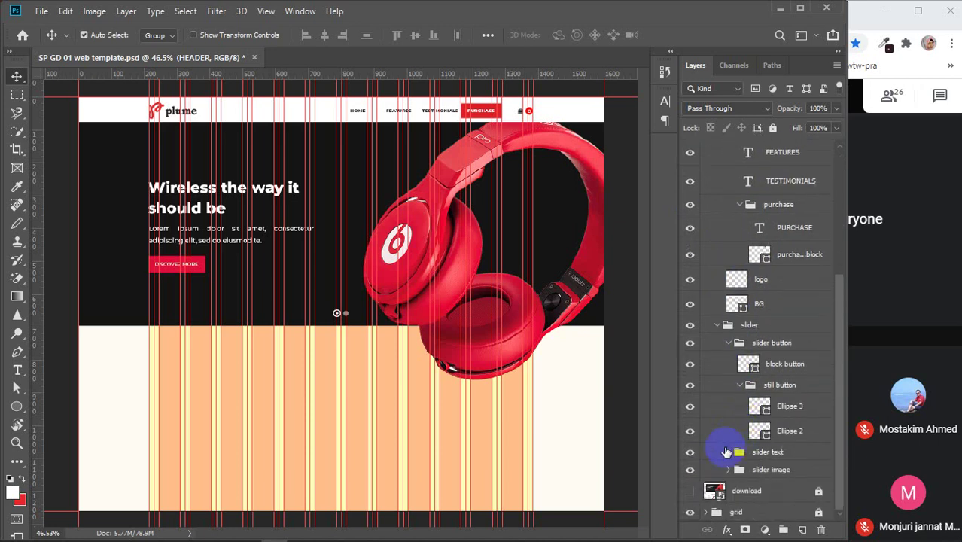
- Expand the slider text, discover button and slider image groups to reveal their layers
left_click(726, 451)
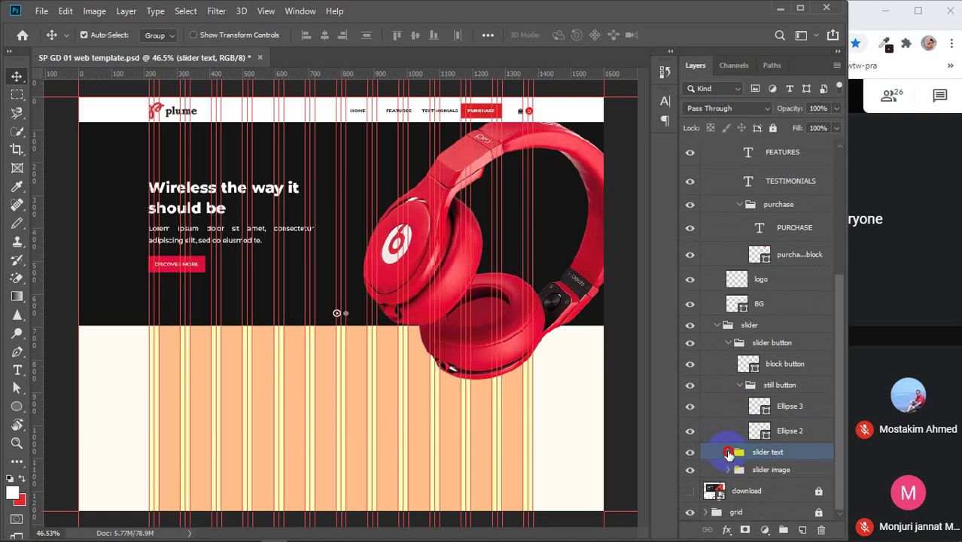
left_click(727, 452)
scroll(745, 399, "down", 4)
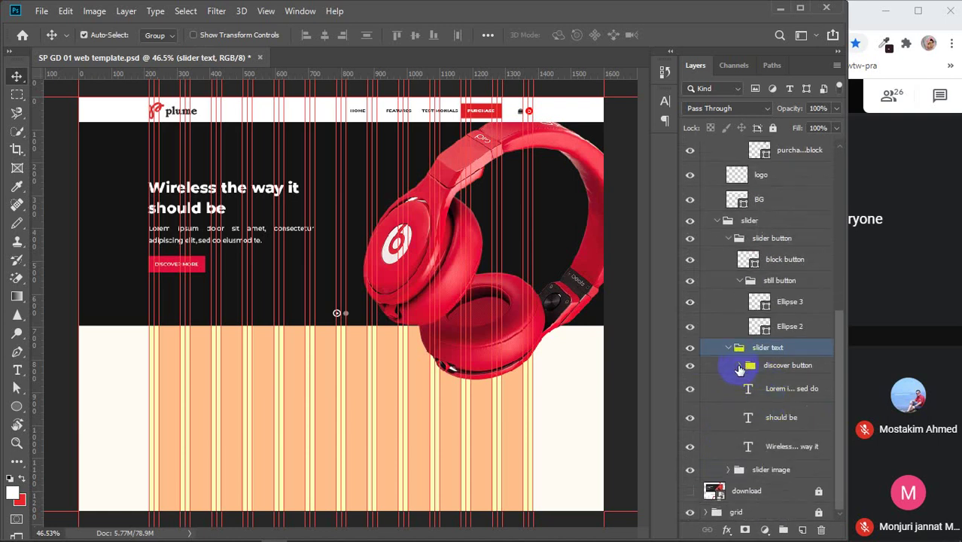
left_click(740, 369)
scroll(740, 369, "down", 2)
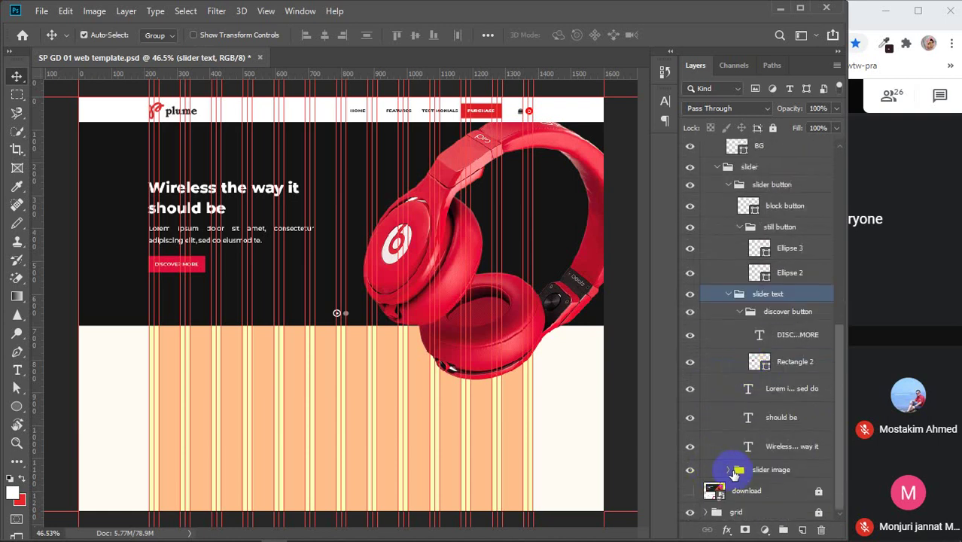
left_click(730, 471)
scroll(741, 452, "down", 2)
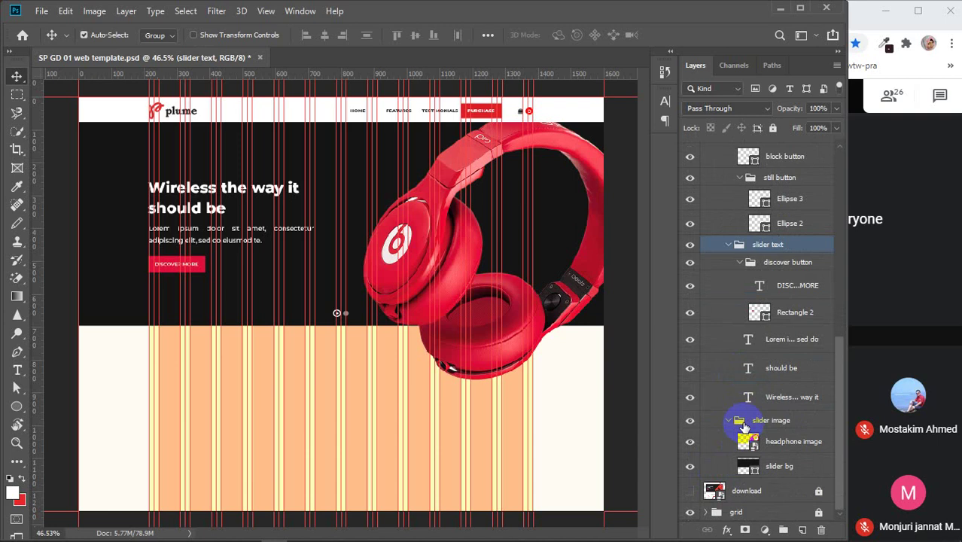
- Scroll through the expanded layer list to review the nested headline and headphone image layers
scroll(776, 436, "up", 13)
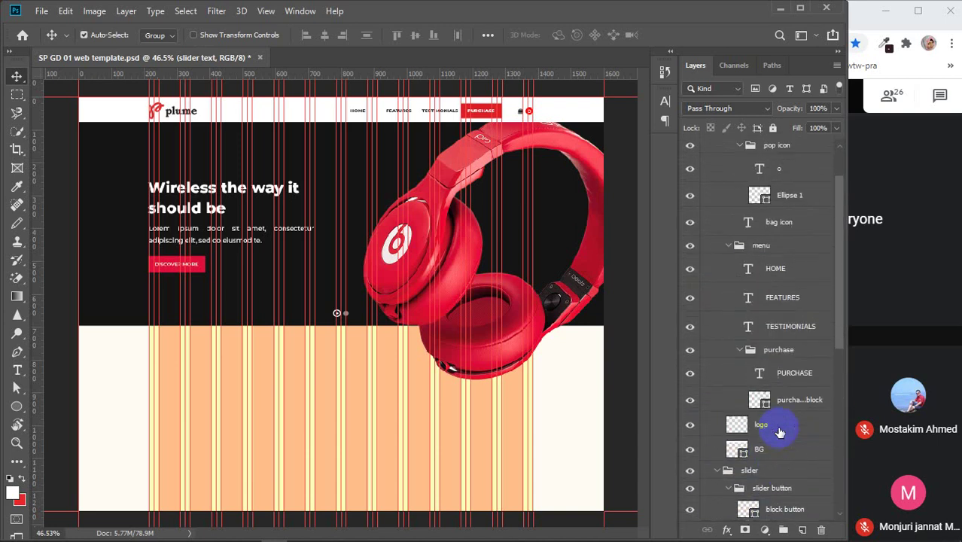
scroll(779, 432, "up", 2)
scroll(779, 432, "down", 10)
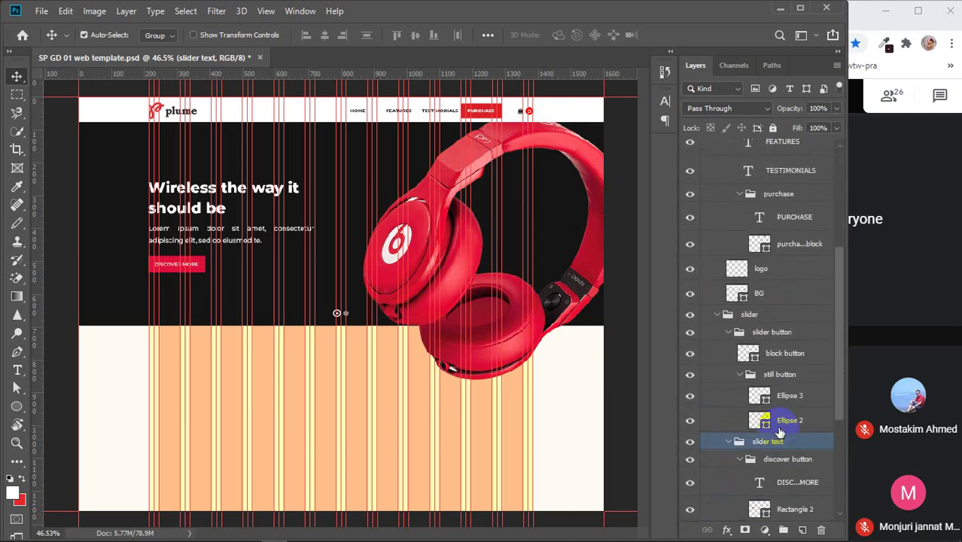
scroll(779, 431, "up", 4)
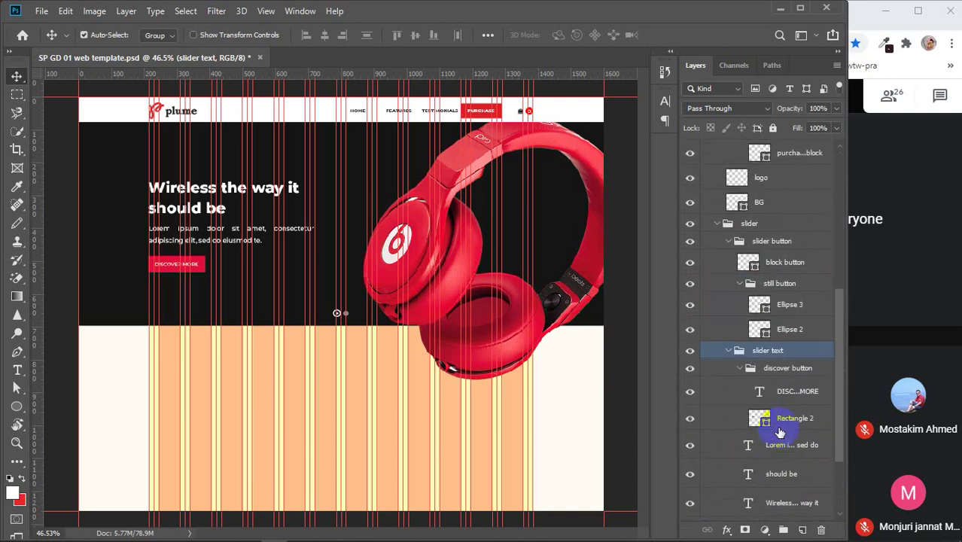
scroll(763, 391, "up", 8)
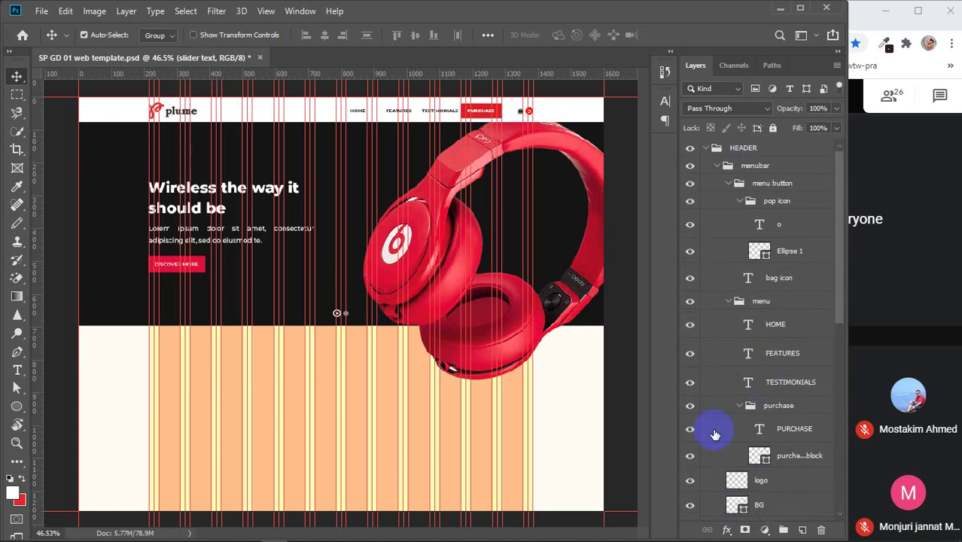
scroll(745, 444, "down", 10)
scroll(751, 448, "down", 5)
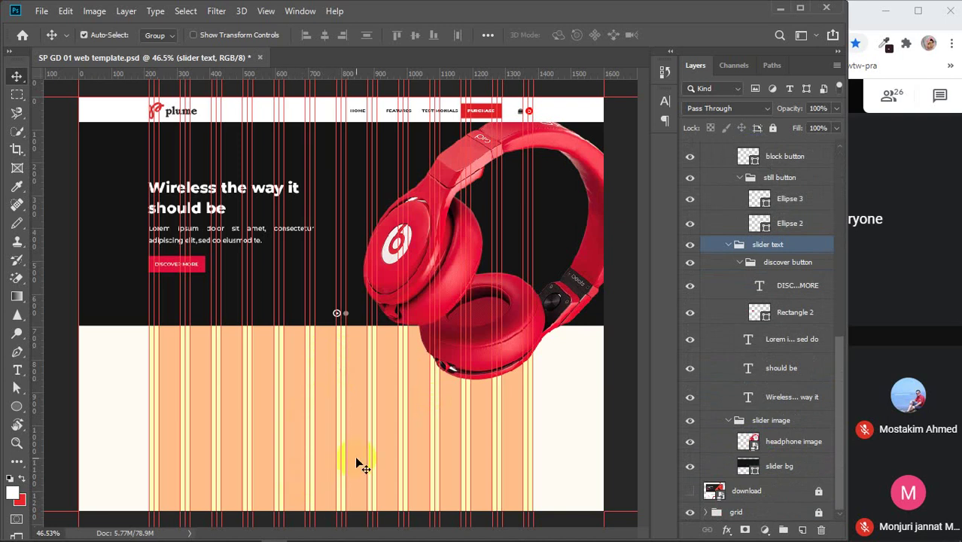
left_click(275, 231)
left_click(235, 232)
scroll(794, 391, "up", 15)
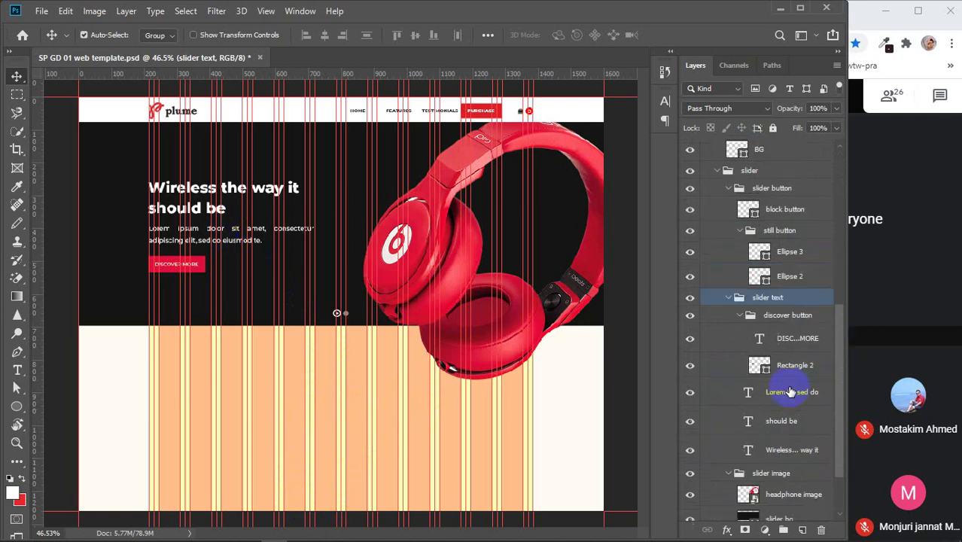
scroll(785, 392, "up", 2)
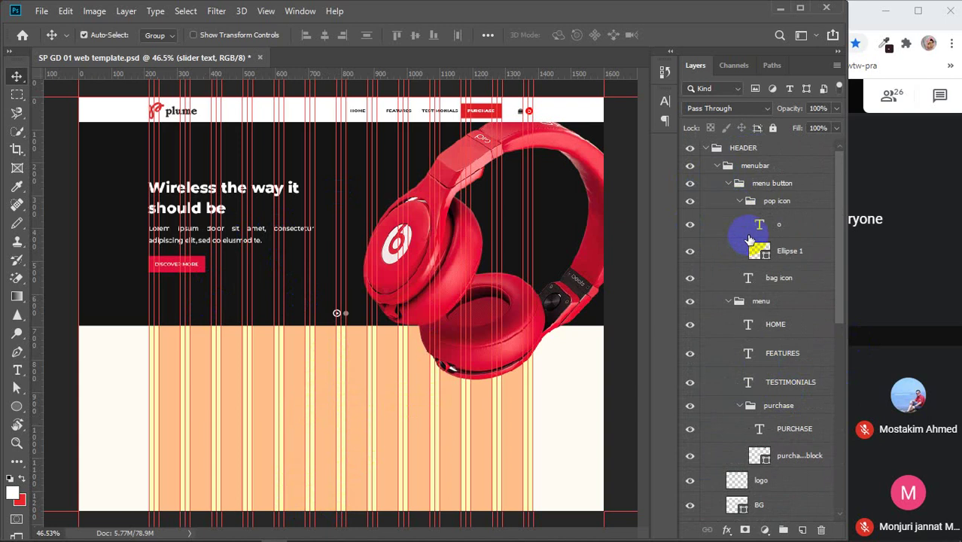
- Collapse the pop icon, menu button, menu, still button and slider button groups
left_click(740, 202)
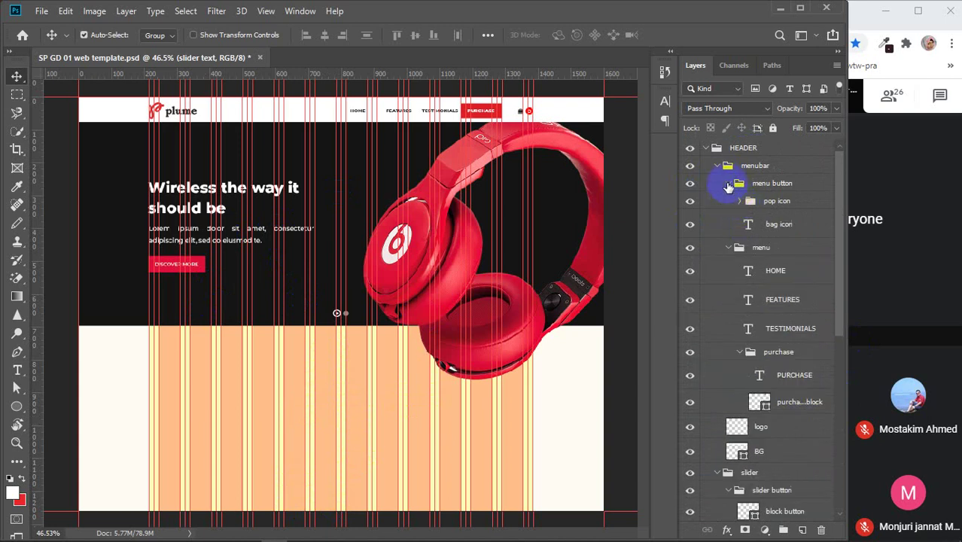
left_click(727, 183)
left_click(728, 202)
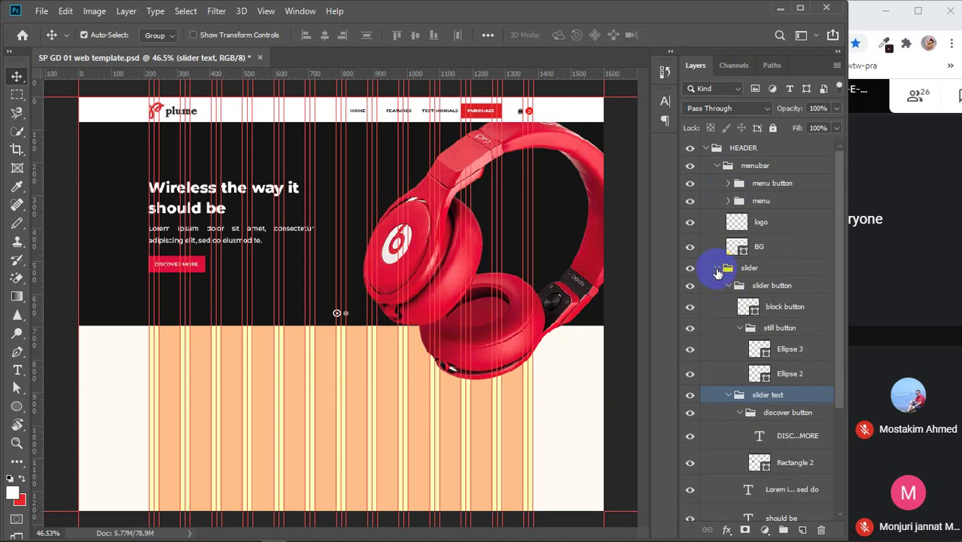
left_click(739, 328)
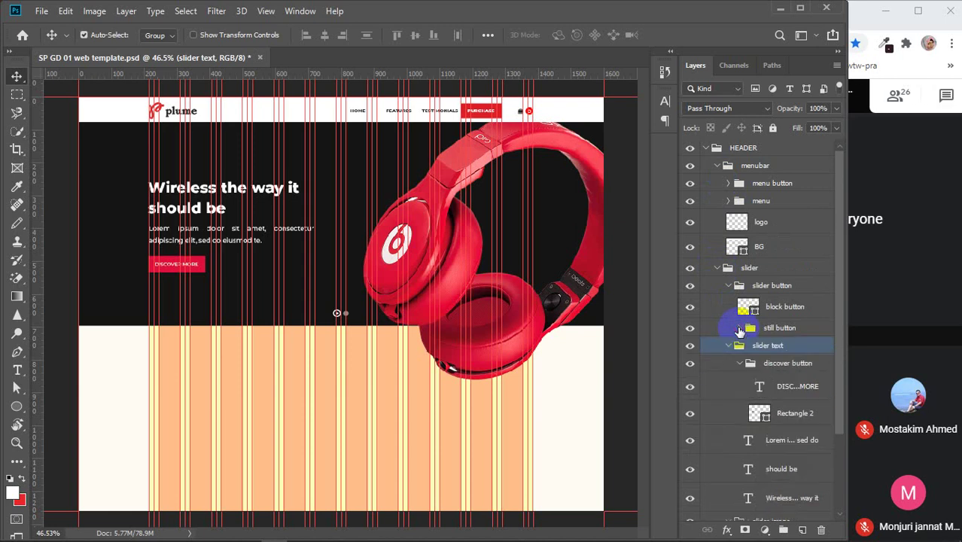
left_click(727, 287)
- Collapse discover button, slider text, slider image, slider, menubar and HEADER, then deselect all layers
left_click(717, 268)
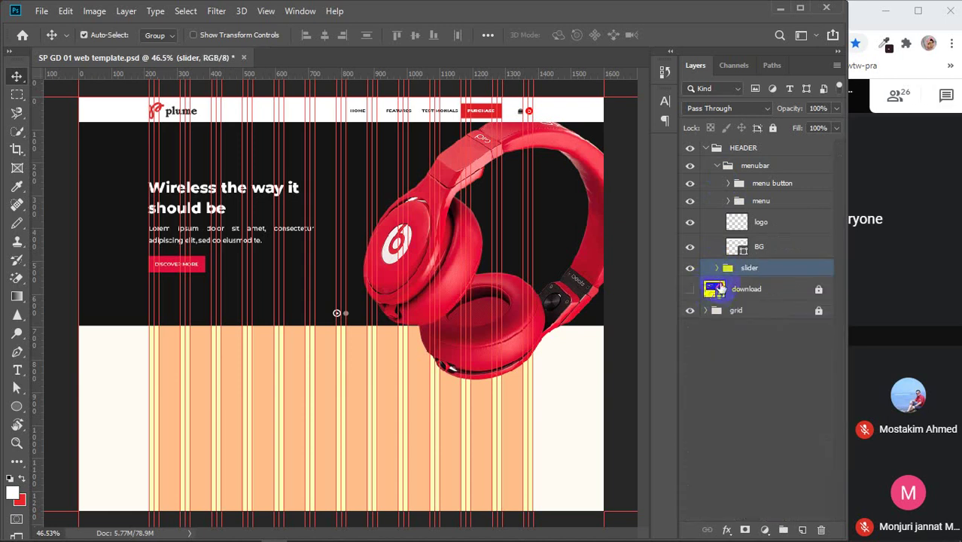
left_click(717, 268)
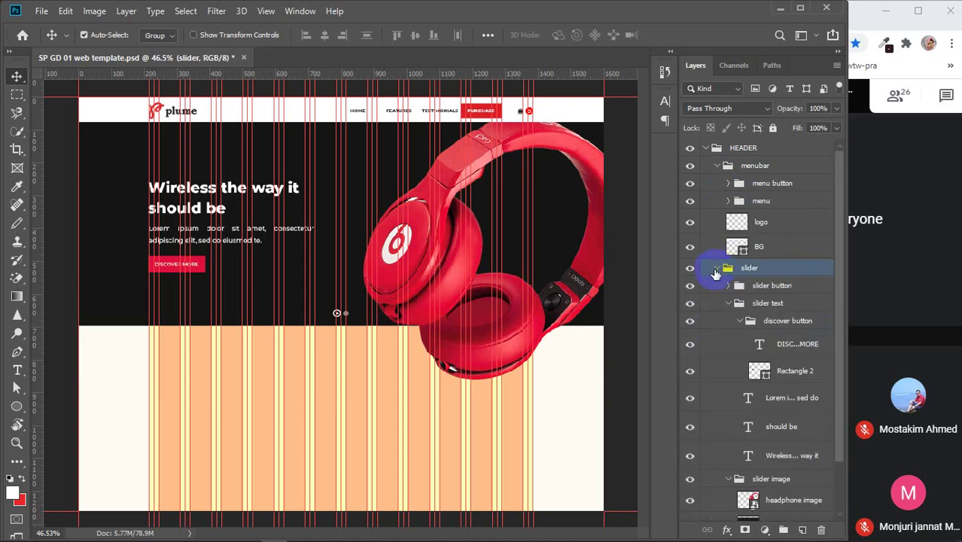
left_click(740, 321)
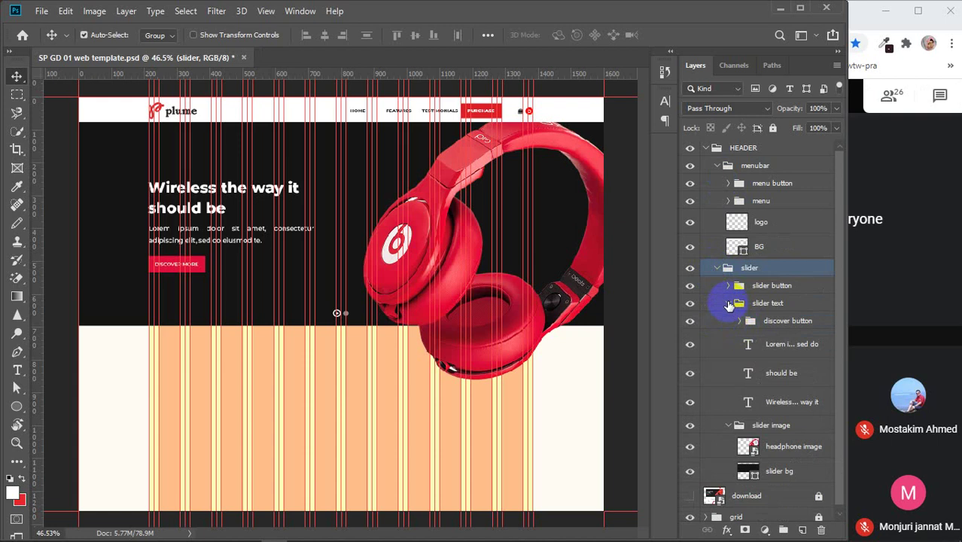
left_click(728, 303)
left_click(727, 321)
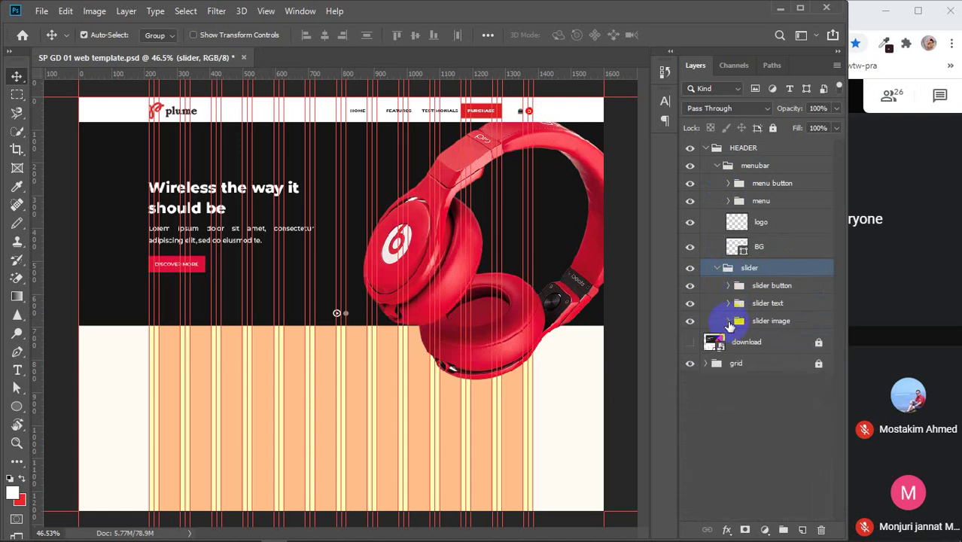
left_click(717, 268)
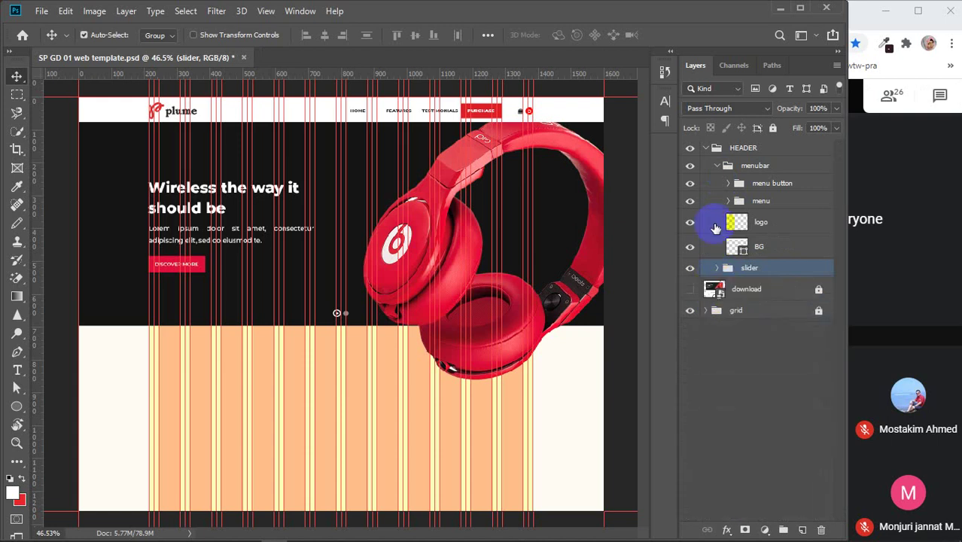
left_click(721, 166)
left_click(705, 147)
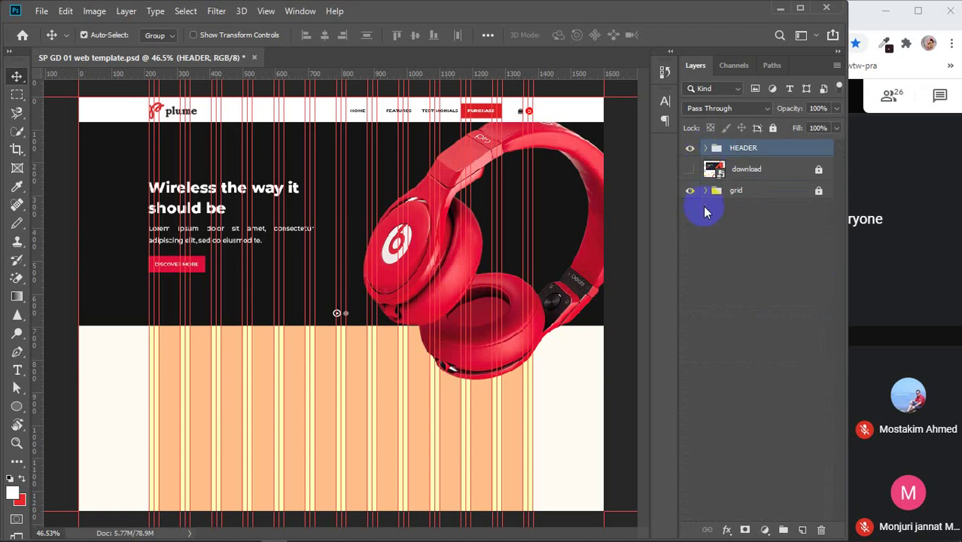
left_click(732, 265)
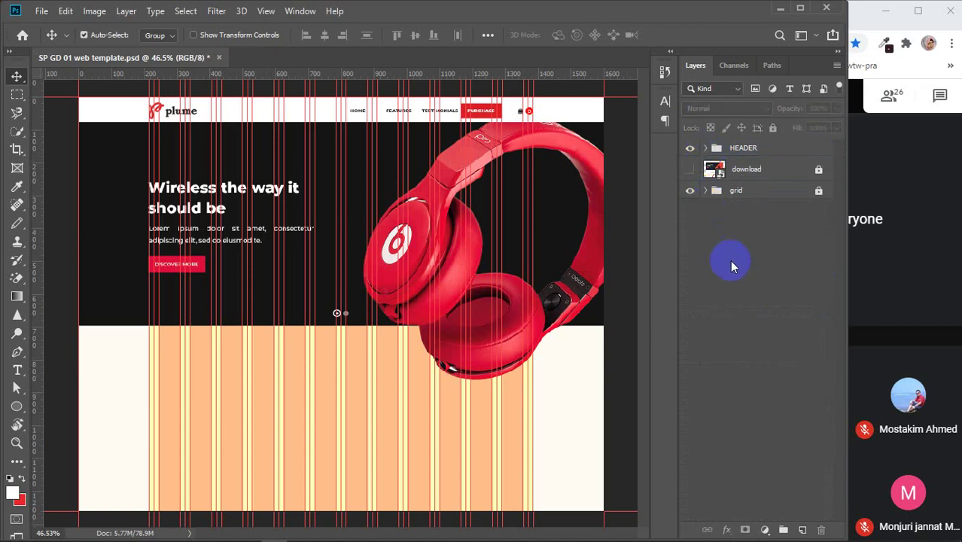
- Show the download reference layer, hide and select HEADER, and zoom out to 38.5%
left_click(690, 170)
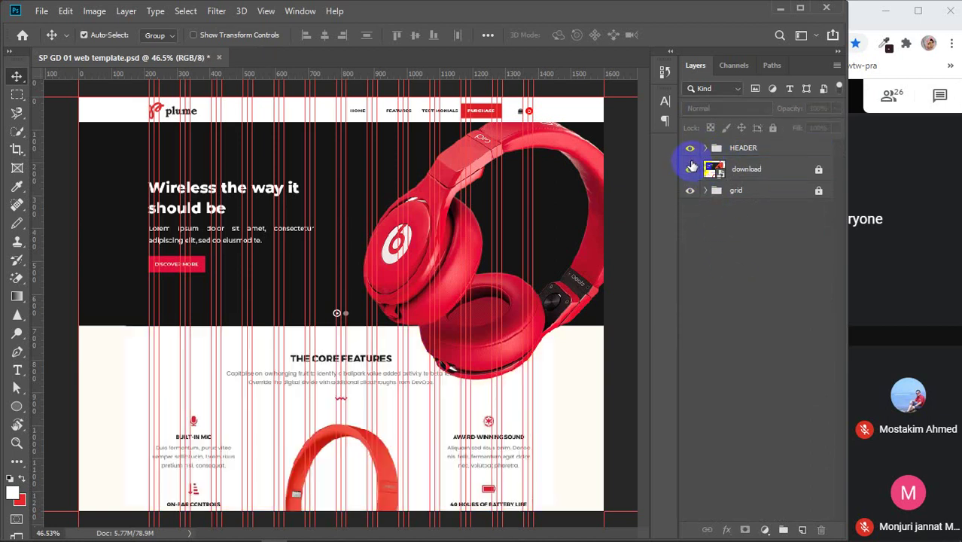
left_click(689, 148)
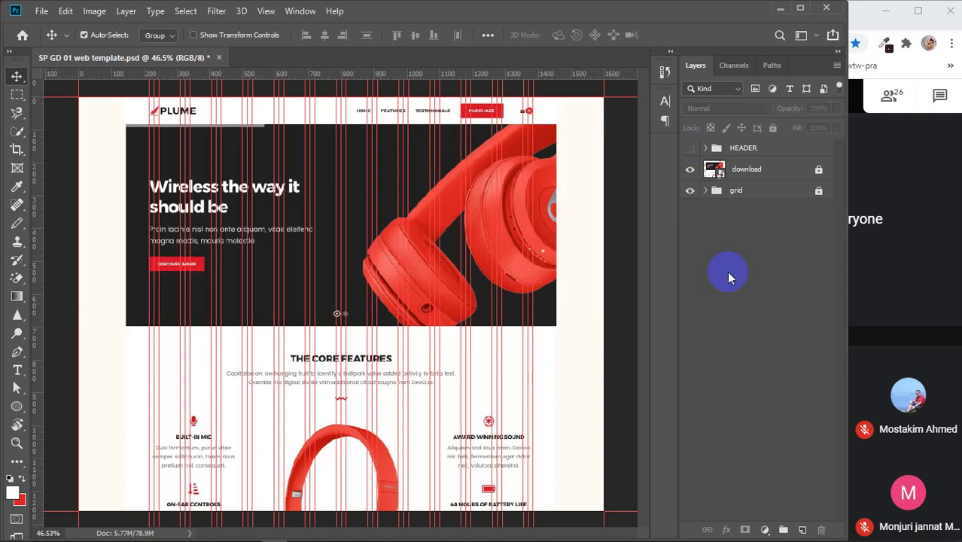
left_click(777, 151)
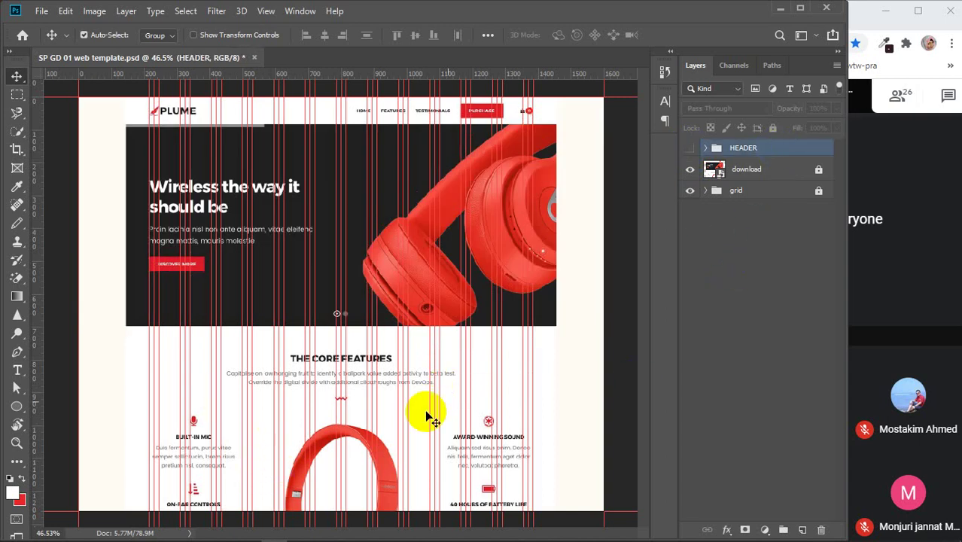
scroll(366, 400, "down", 1)
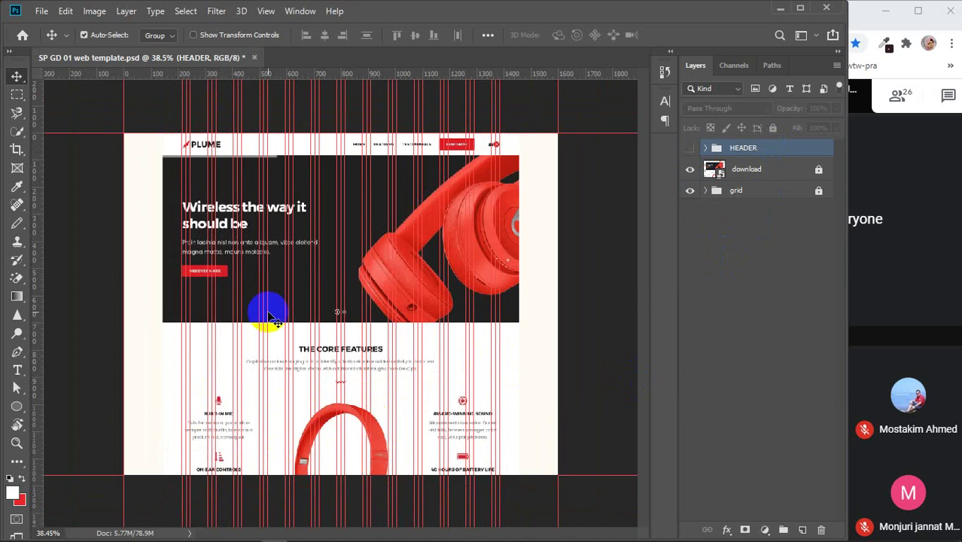
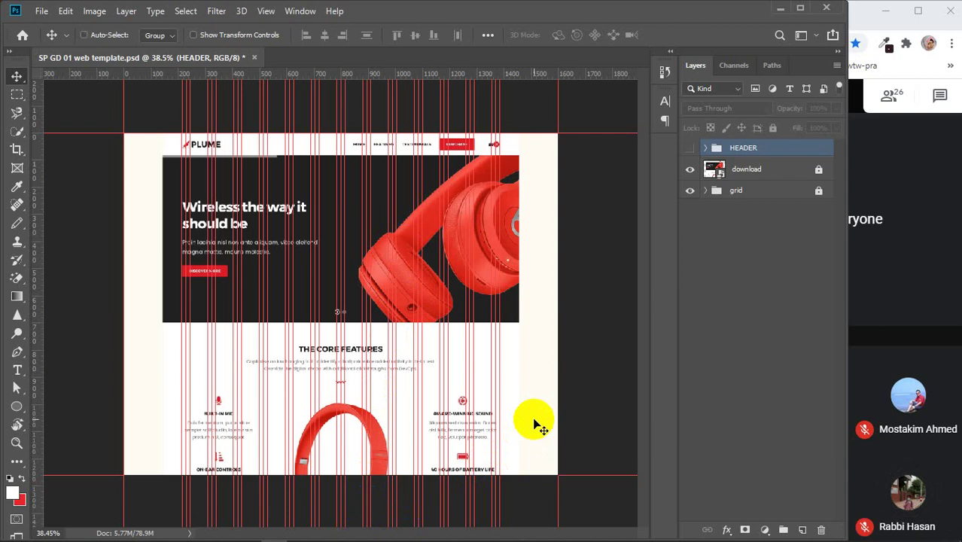
- In Canvas Size, anchor to top-centre and enter a 2000 px height, keeping width 1600
key("ctrl+alt+c")
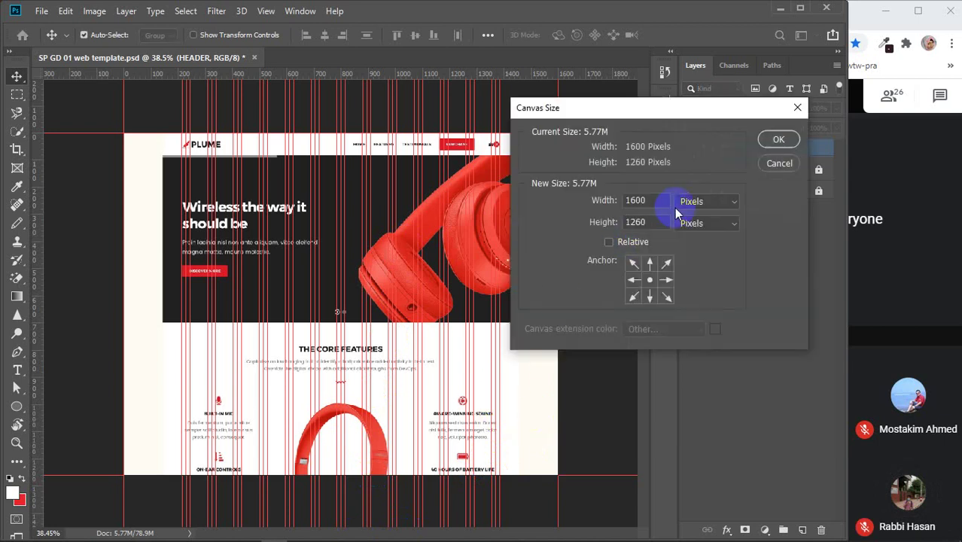
left_click(779, 164)
left_click(94, 10)
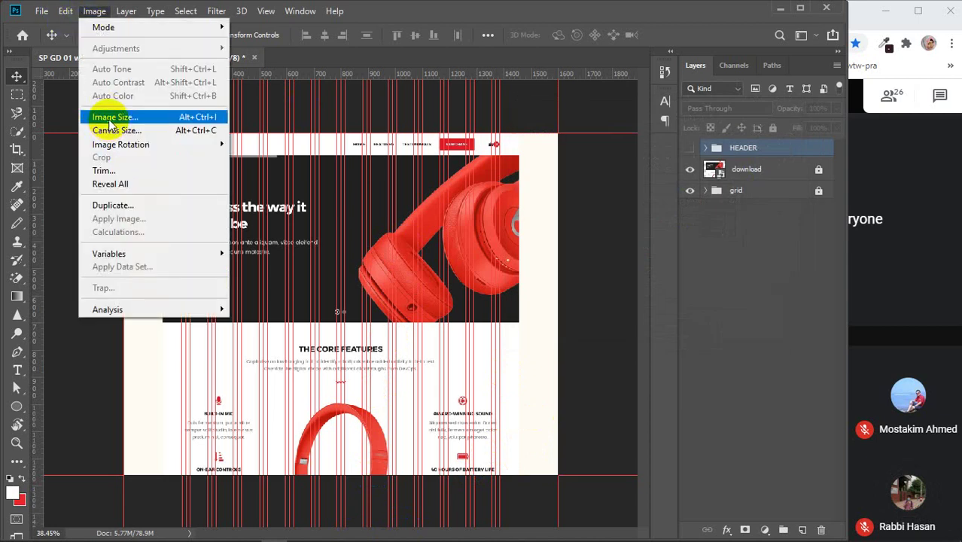
left_click(591, 348)
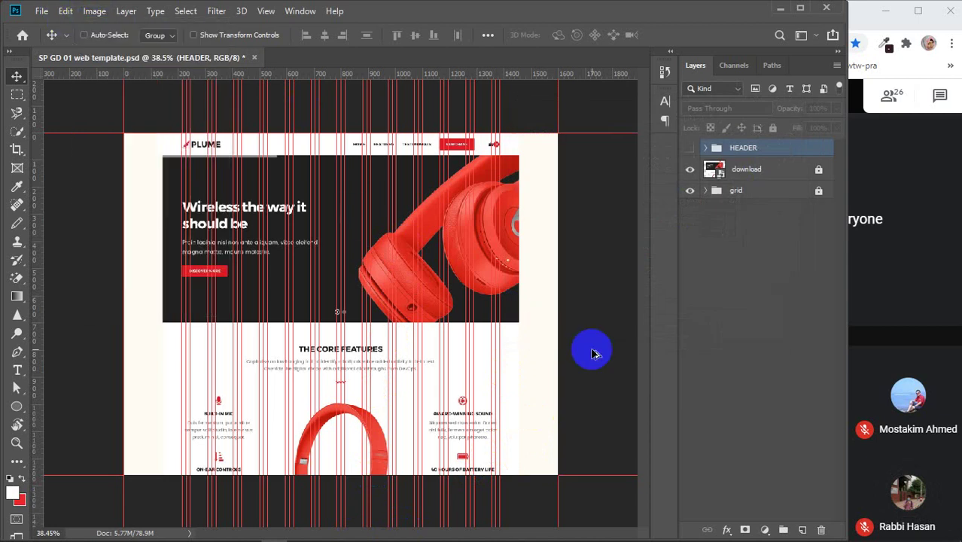
key("ctrl+alt+c")
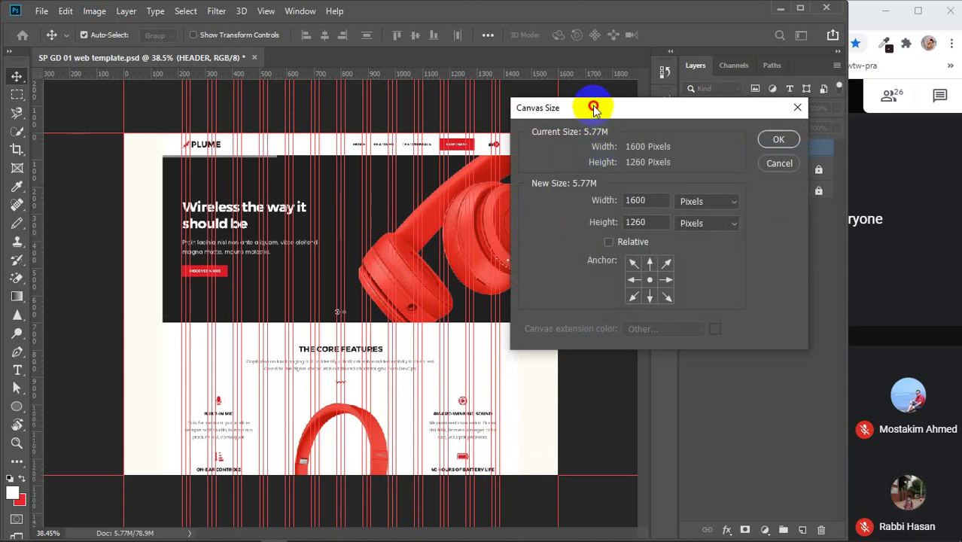
left_click_drag(595, 107, 654, 106)
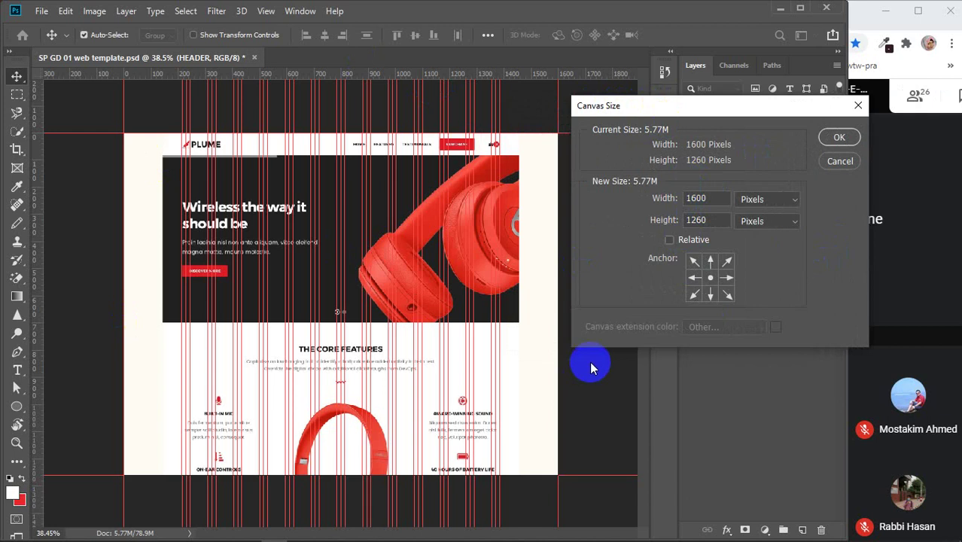
left_click(669, 240)
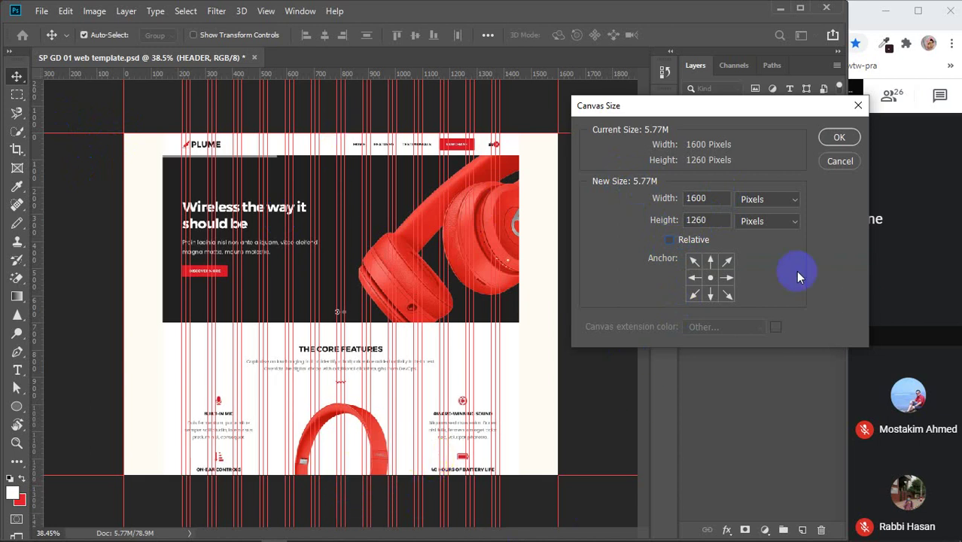
left_click(711, 263)
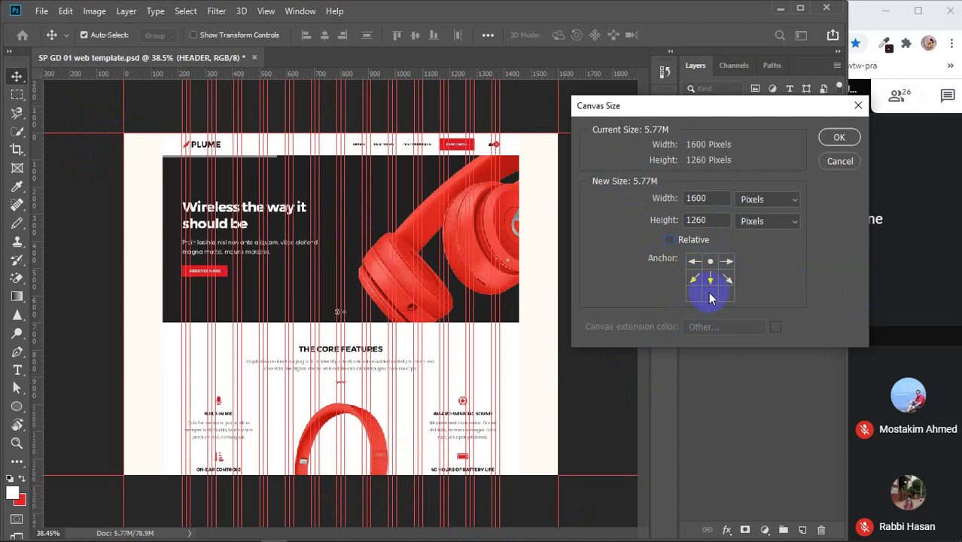
double_click(699, 219)
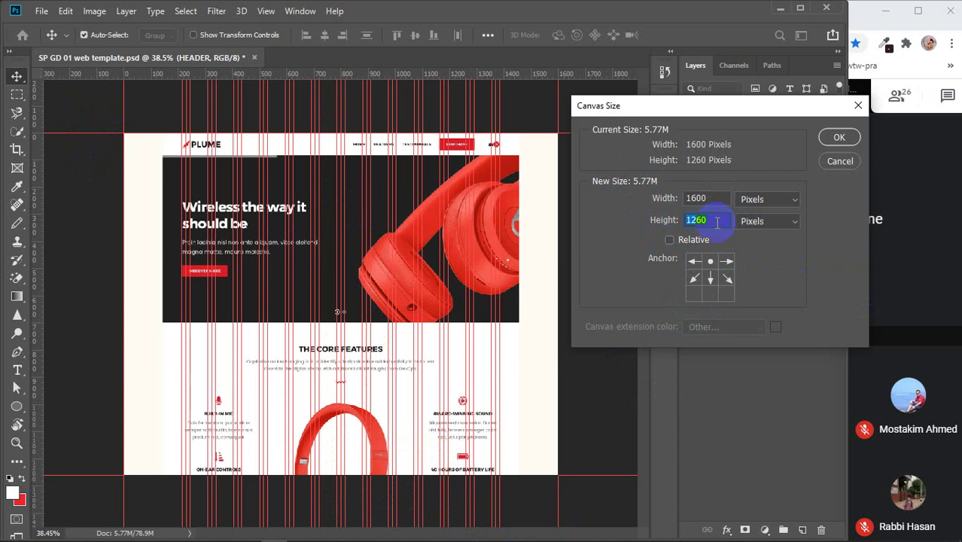
type("2000")
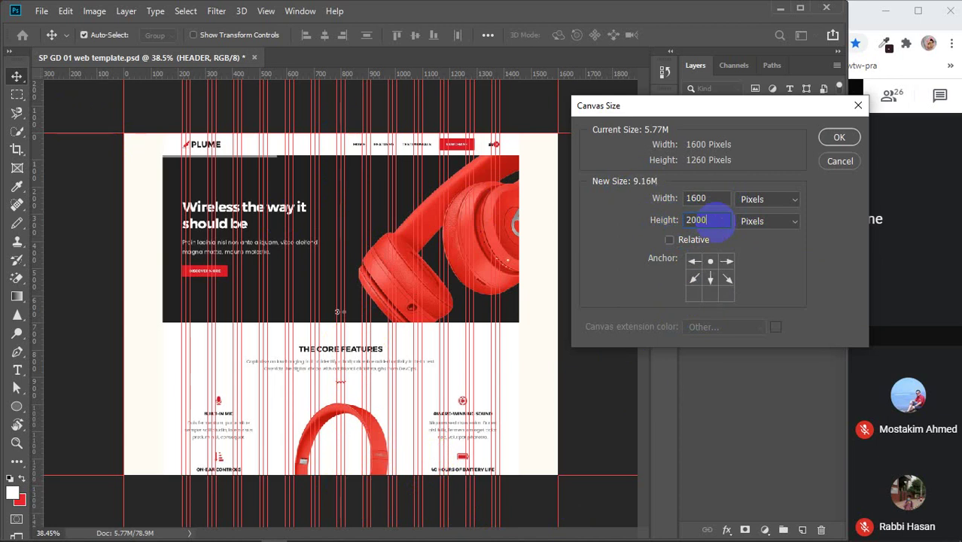
- Apply the 2000 px canvas height and scroll through the taller page
key("Return")
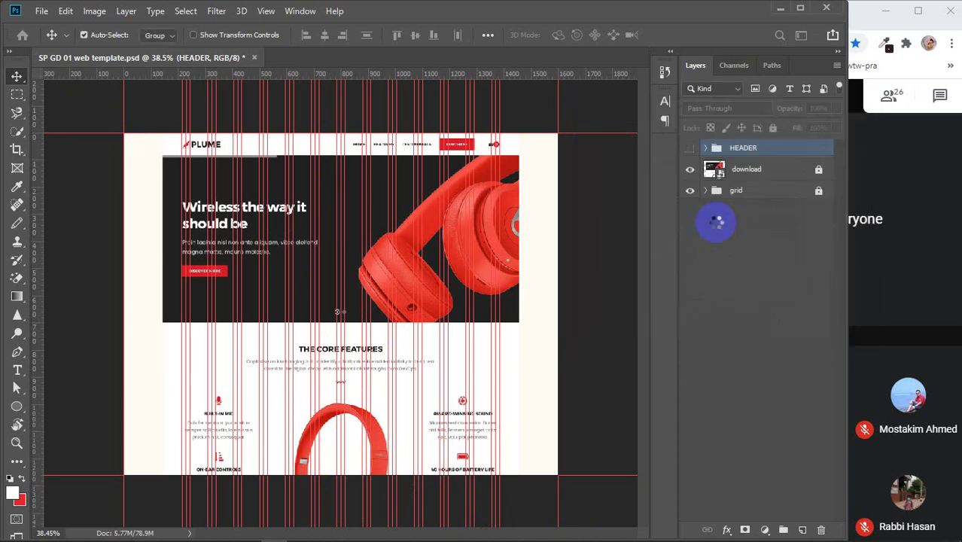
scroll(253, 348, "down", 5)
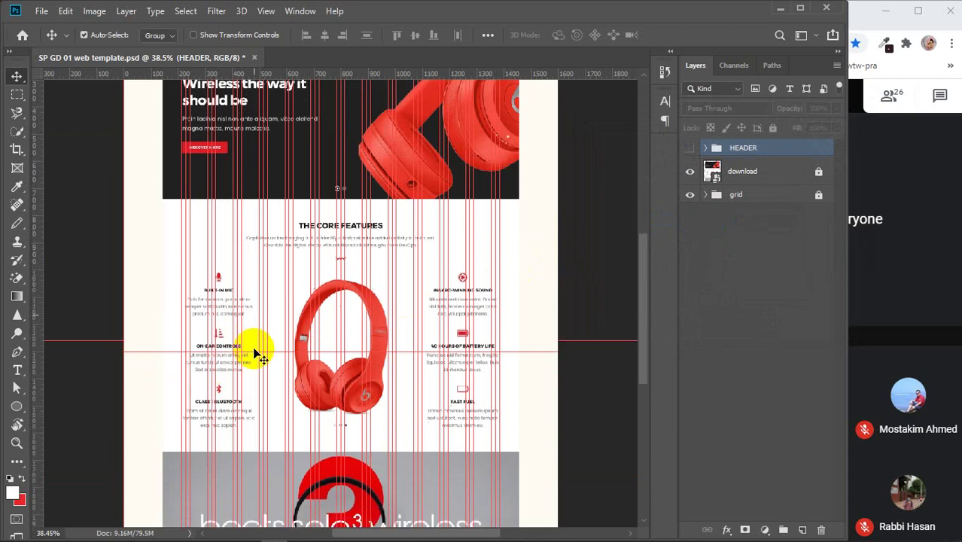
scroll(254, 354, "up", 7)
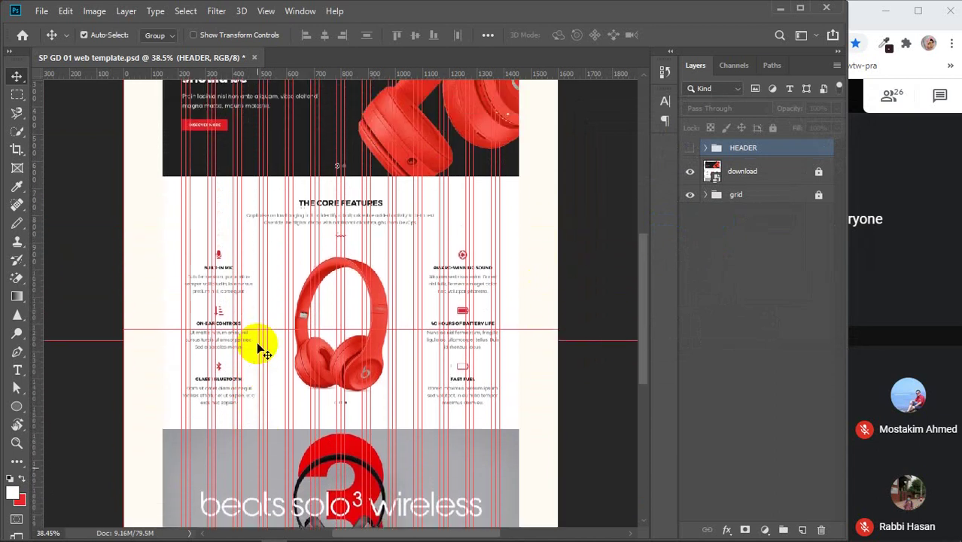
scroll(256, 348, "up", 2)
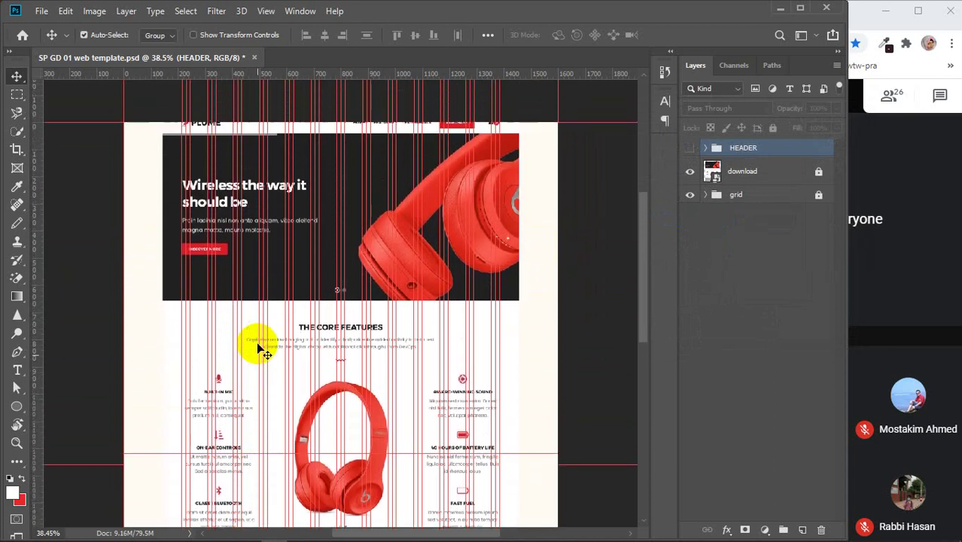
scroll(257, 347, "down", 4)
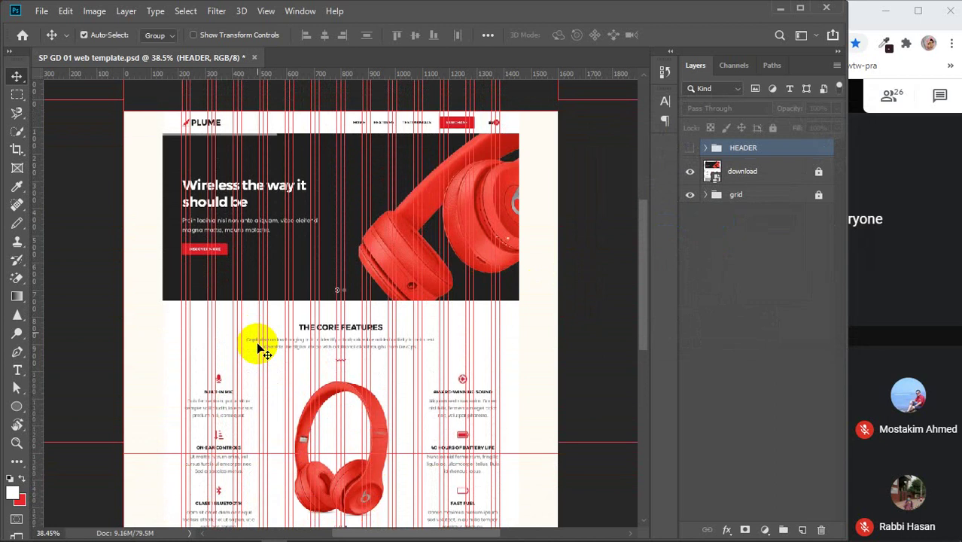
scroll(257, 348, "down", 5)
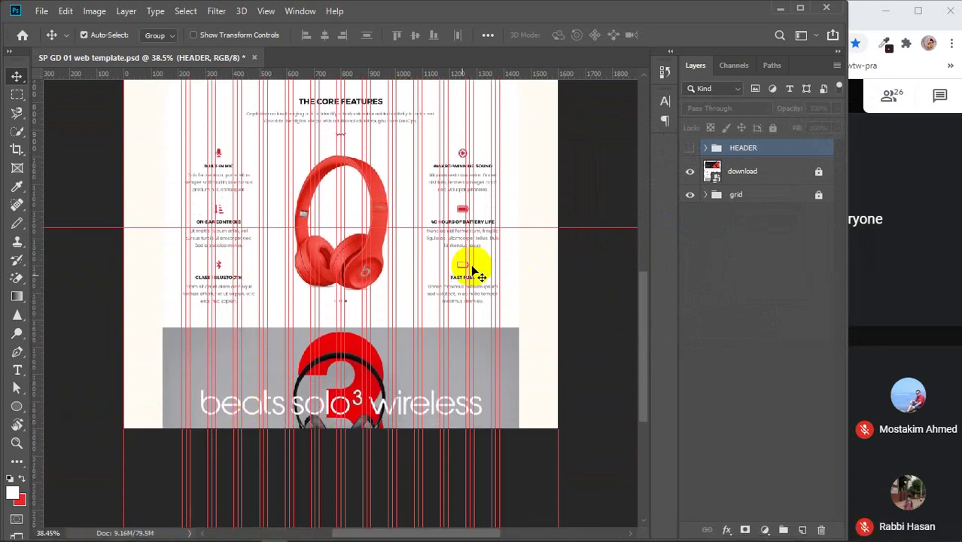
- Return to the Core Features section and choose the Rectangle Tool
scroll(338, 311, "up", 2)
scroll(339, 318, "up", 2)
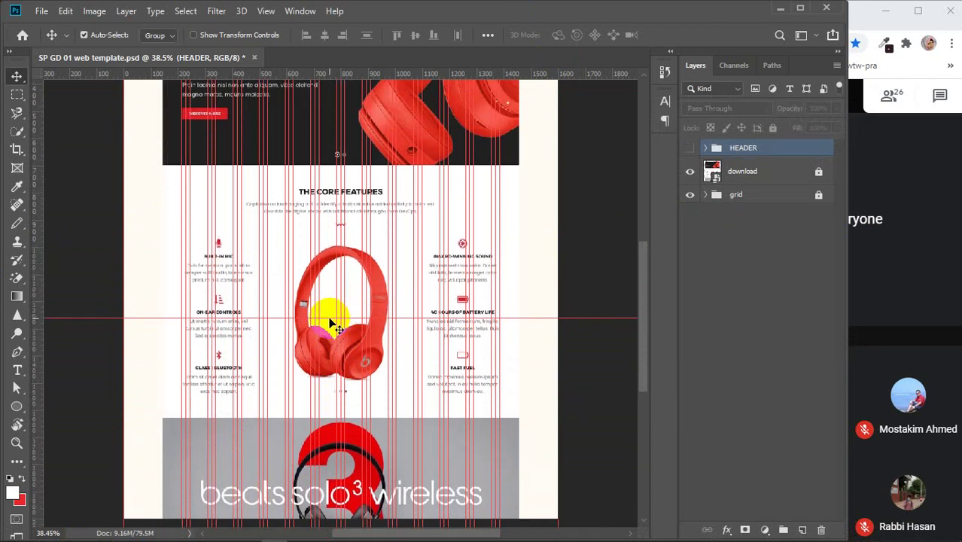
scroll(329, 324, "up", 3)
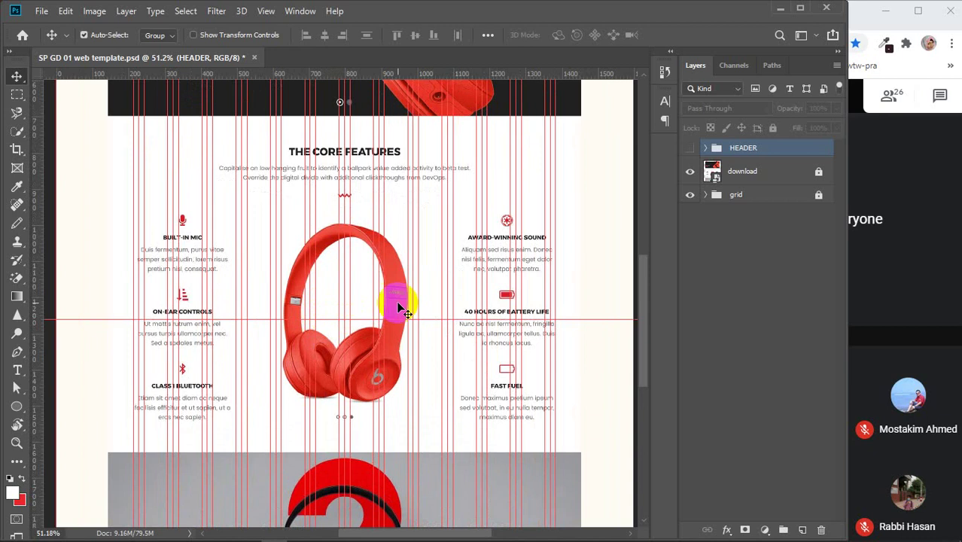
left_click(17, 406)
left_click(87, 407)
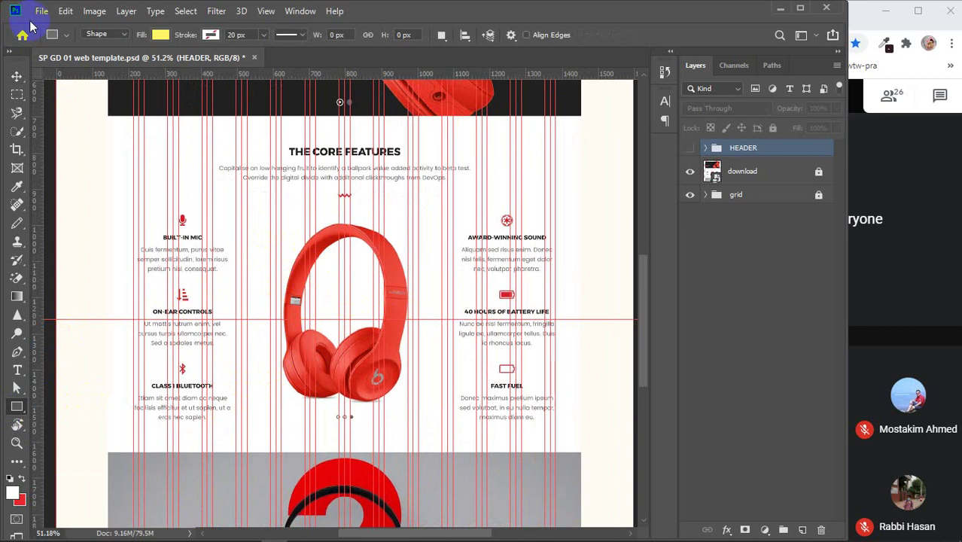
left_click(94, 10)
left_click(112, 130)
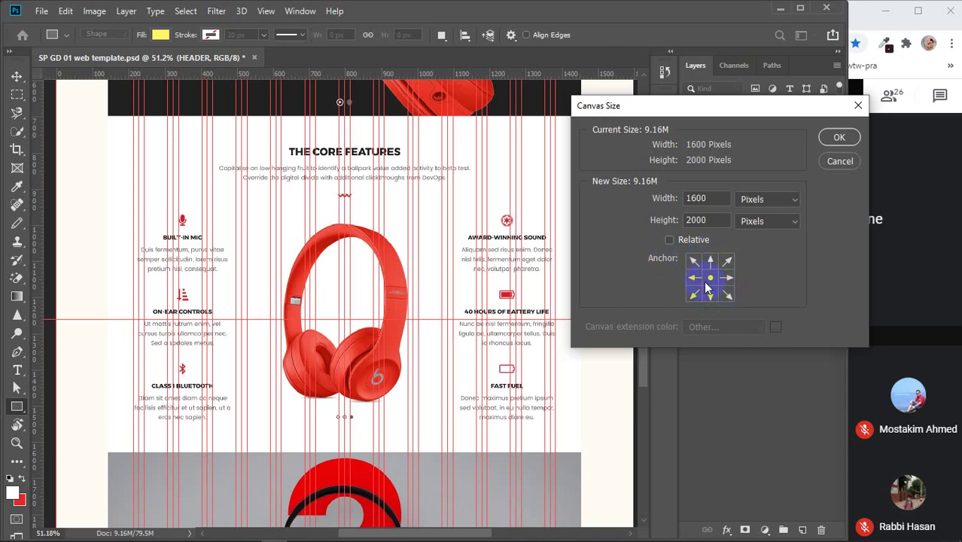
left_click(691, 278)
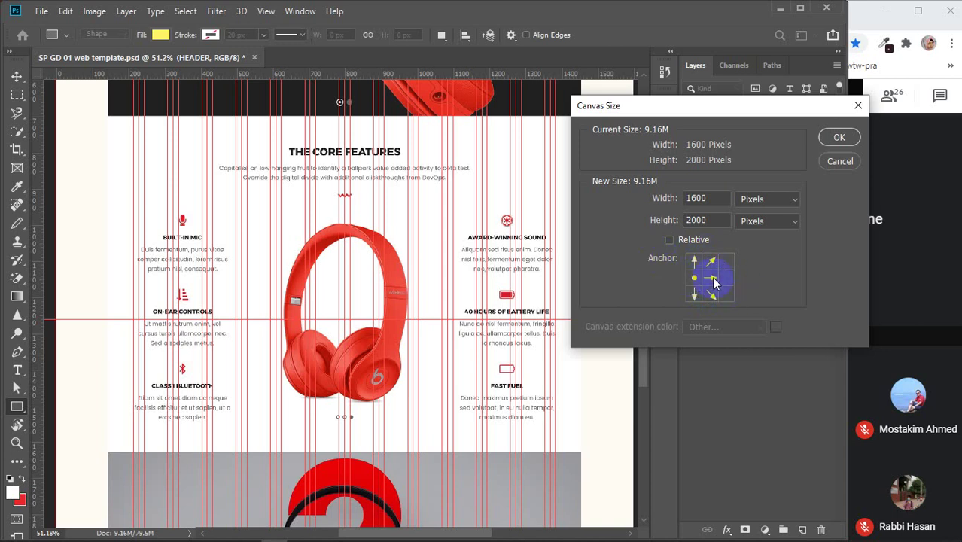
left_click(727, 277)
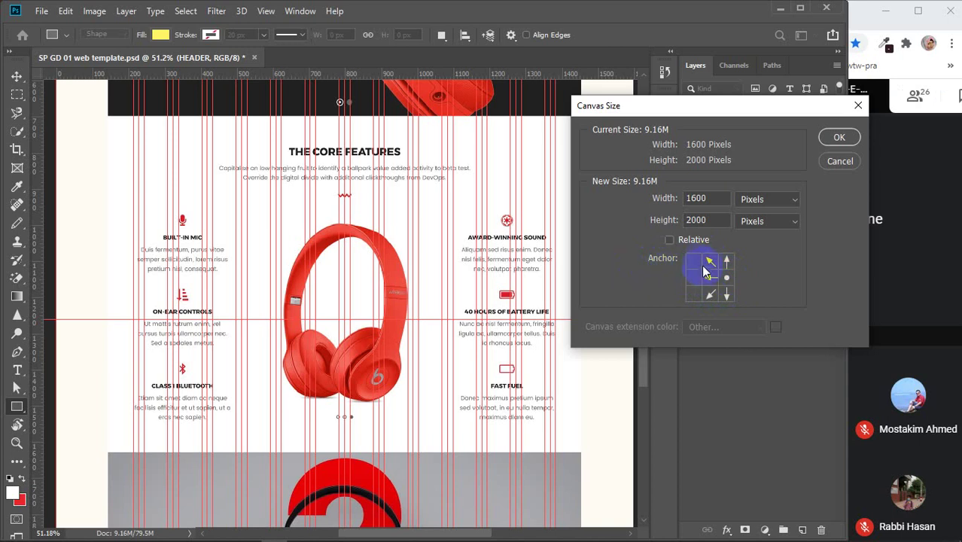
left_click(709, 262)
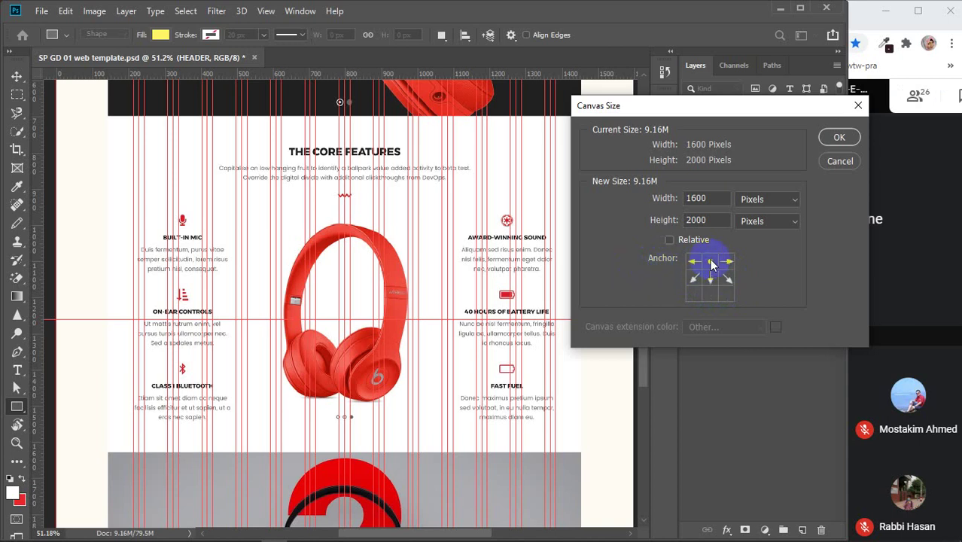
left_click(712, 297)
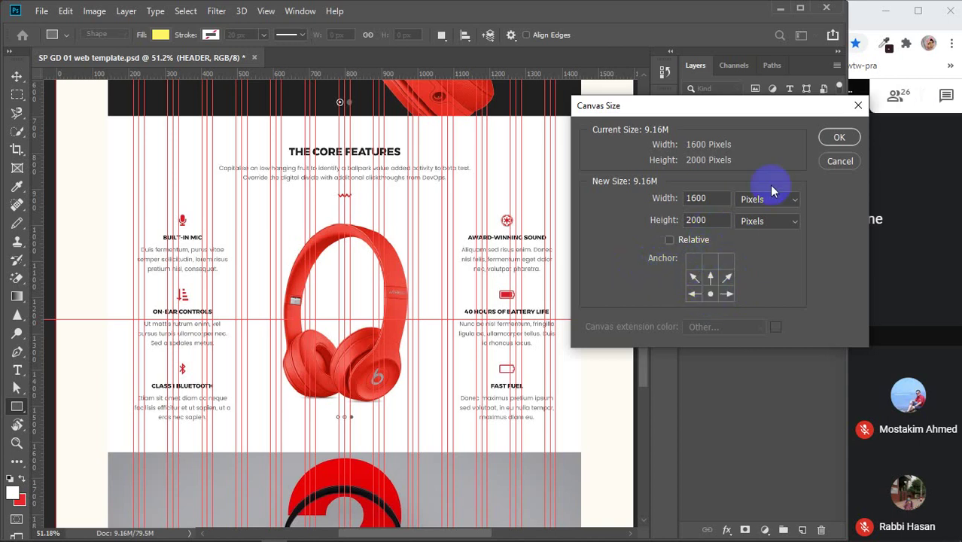
left_click(834, 164)
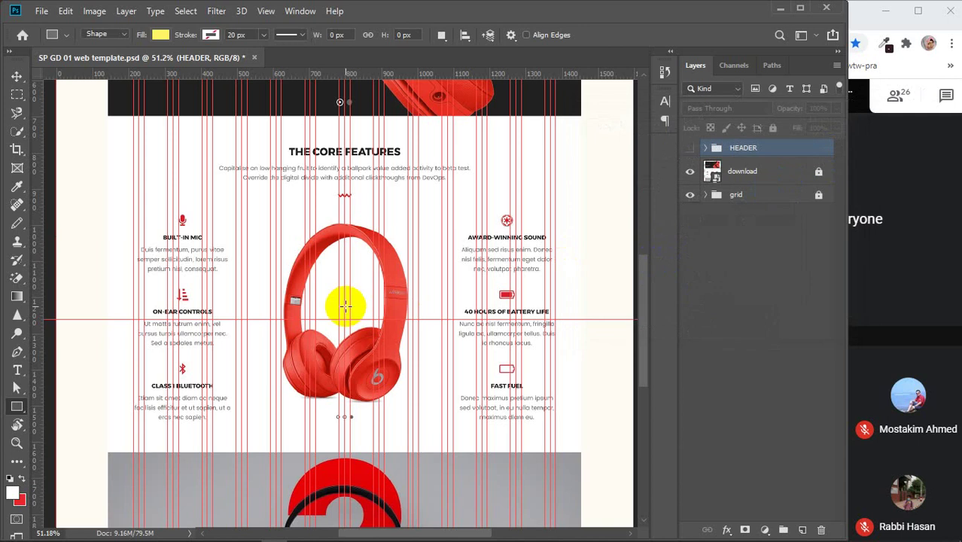
- Draw a white-filled rectangle covering the features section
scroll(345, 305, "down", 1)
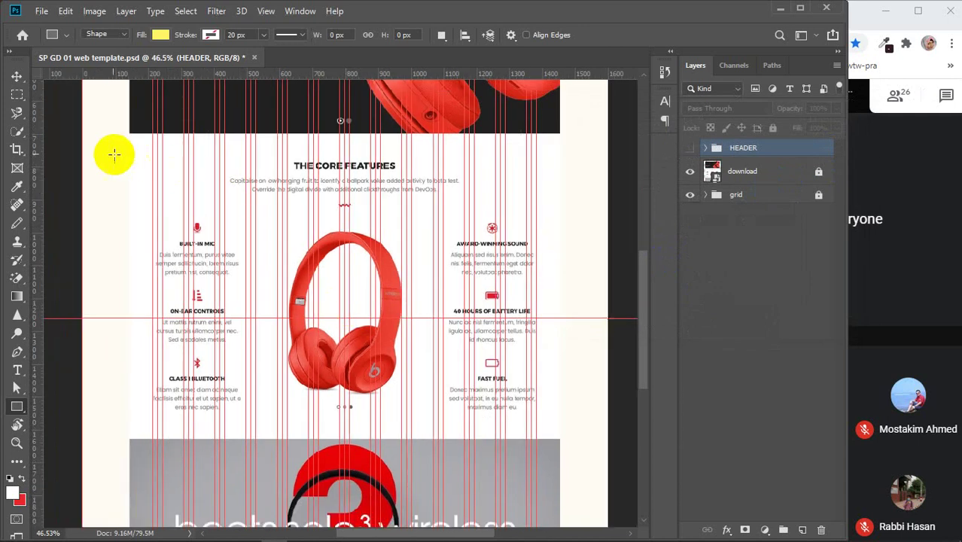
left_click_drag(83, 133, 607, 438)
left_click(624, 240)
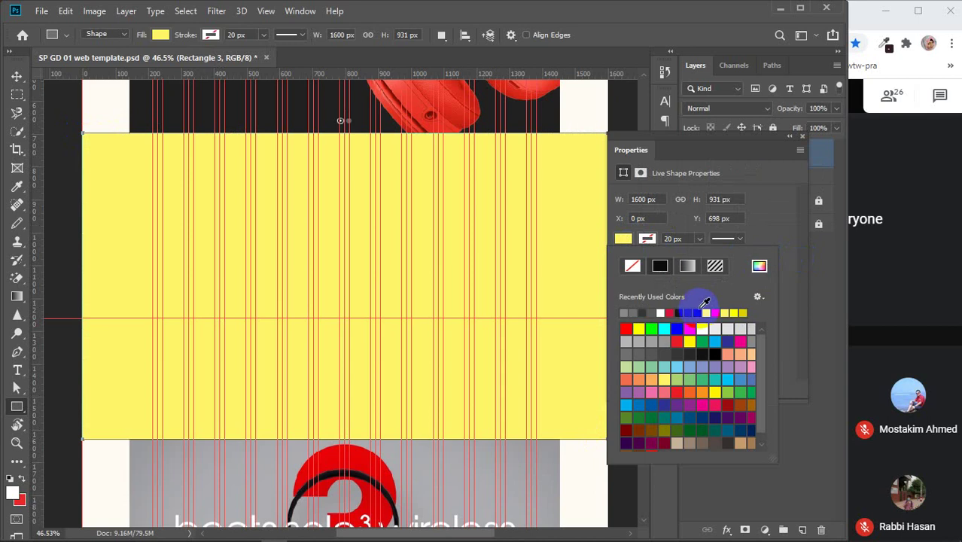
left_click(660, 312)
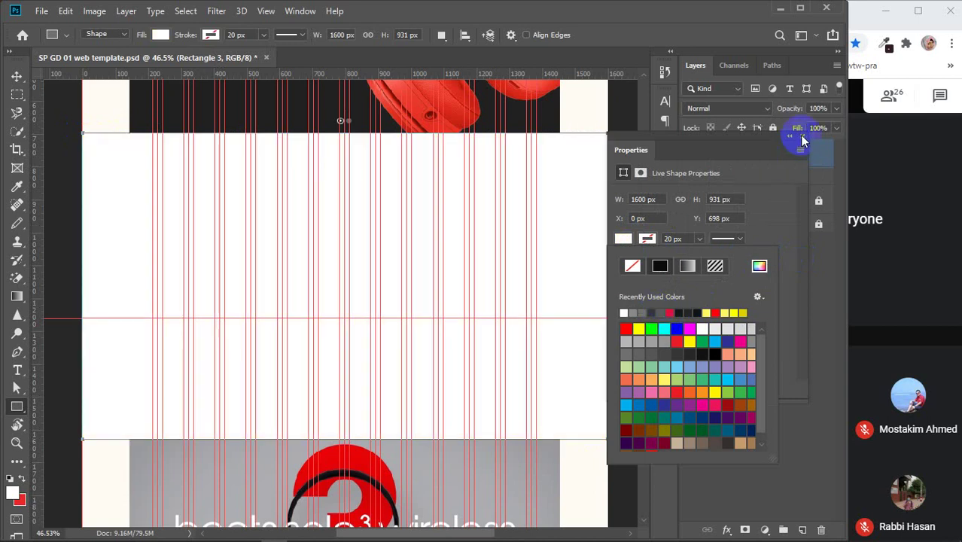
left_click(802, 136)
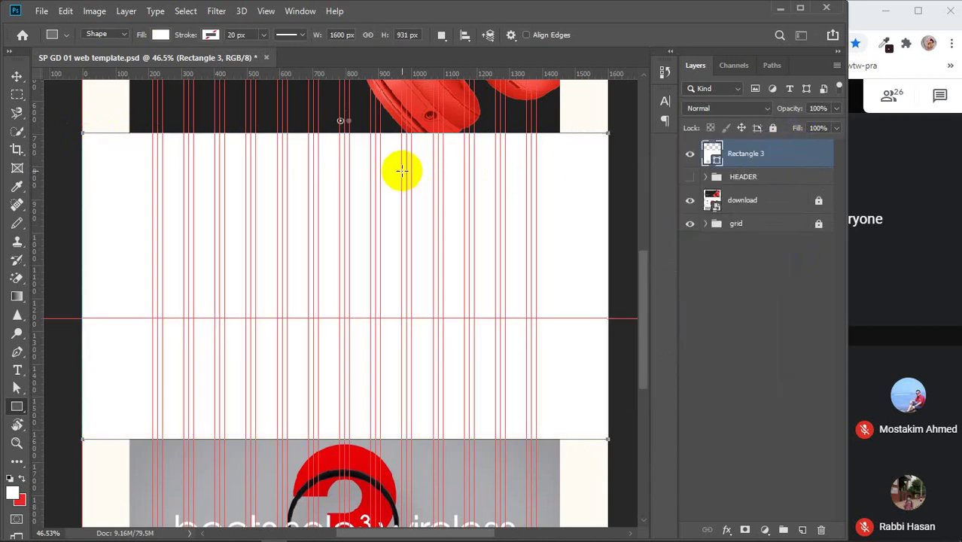
- Resize the rectangle so its top edge meets the header
key("v")
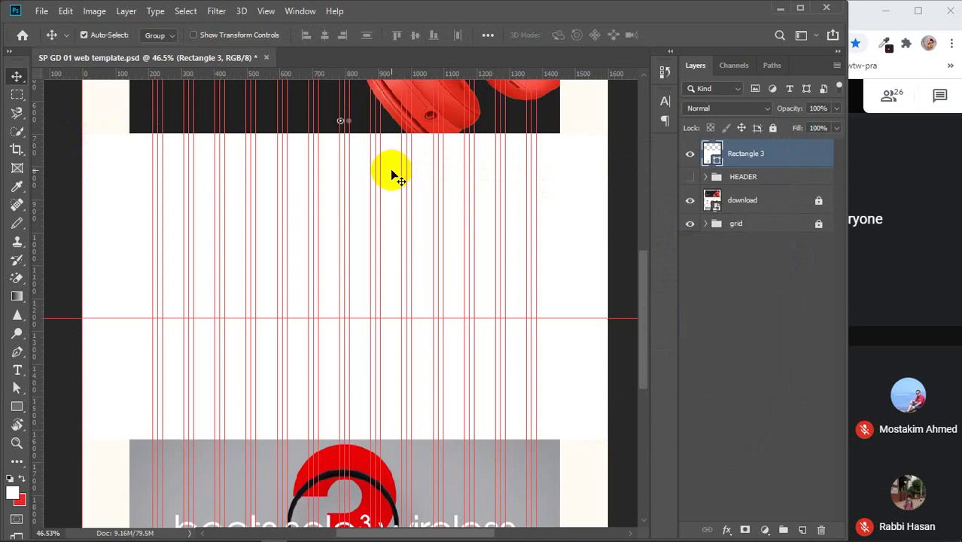
key("ctrl+t")
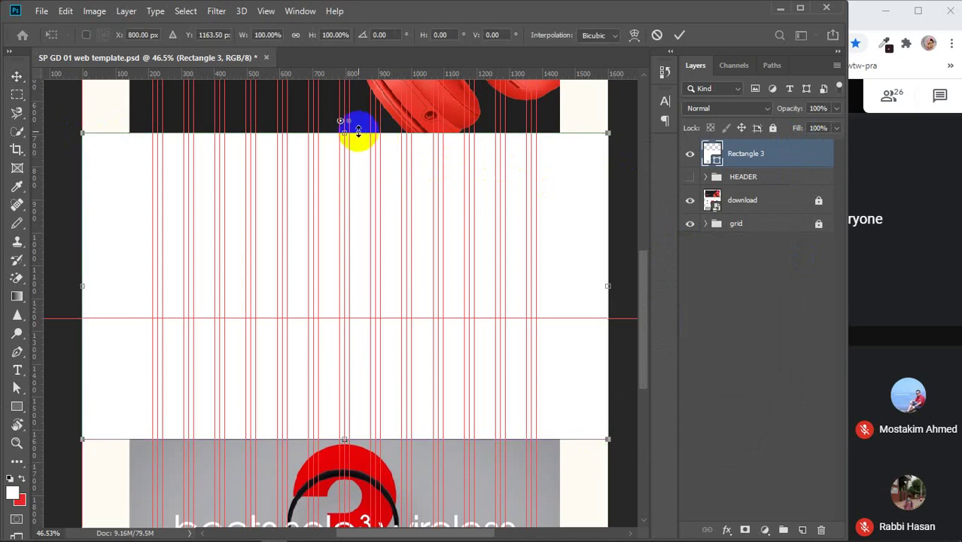
left_click_drag(346, 132, 346, 128)
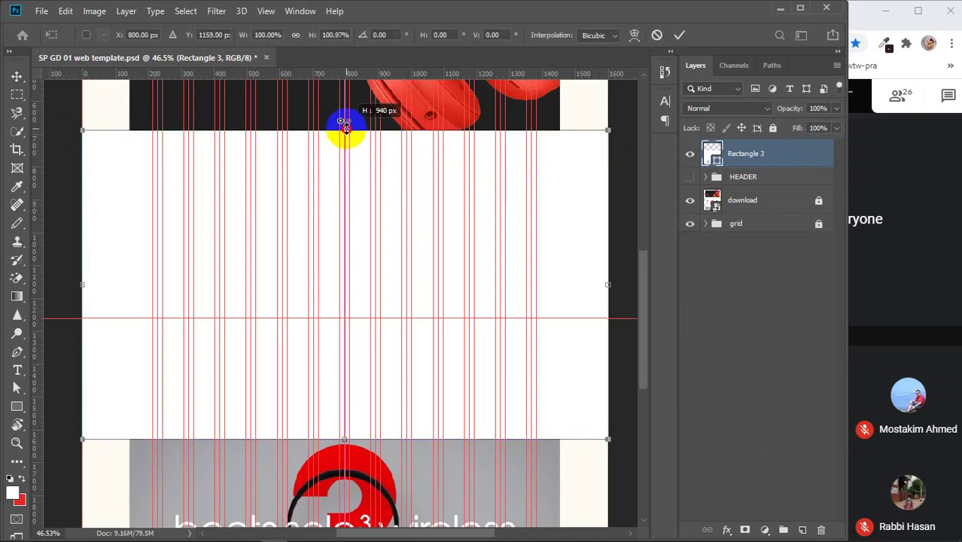
left_click_drag(346, 128, 346, 130)
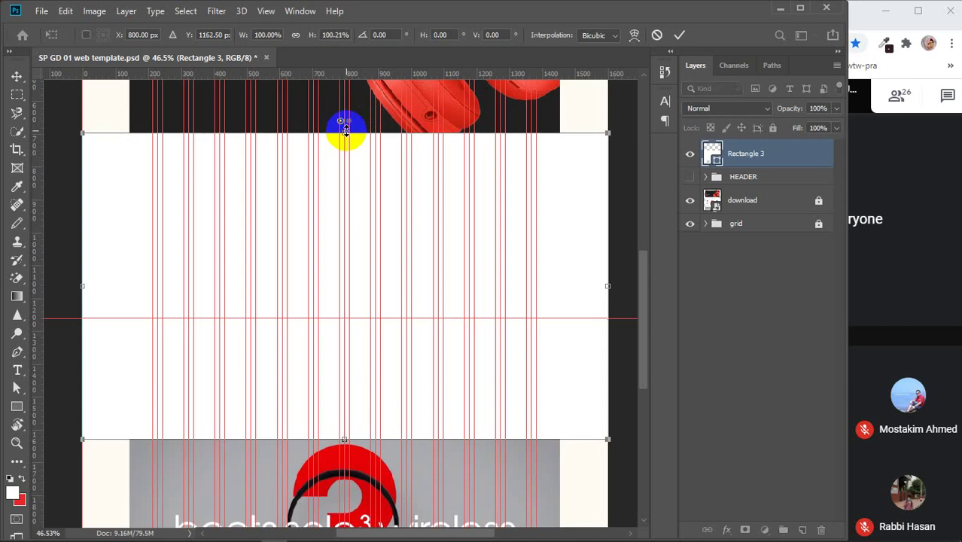
left_click(712, 154)
- Change the Rectangle 3 fill to cream #fffcf4
double_click(711, 154)
left_click(584, 101)
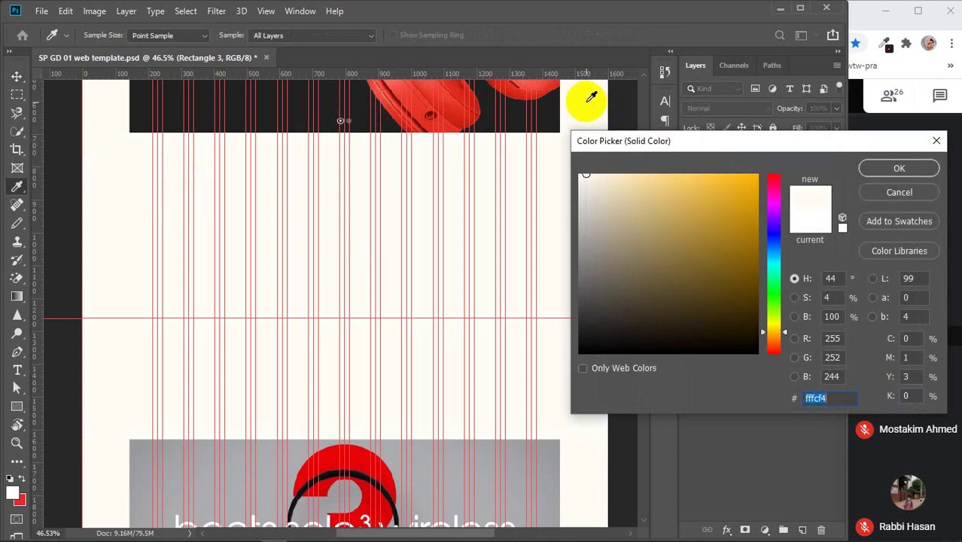
left_click(888, 169)
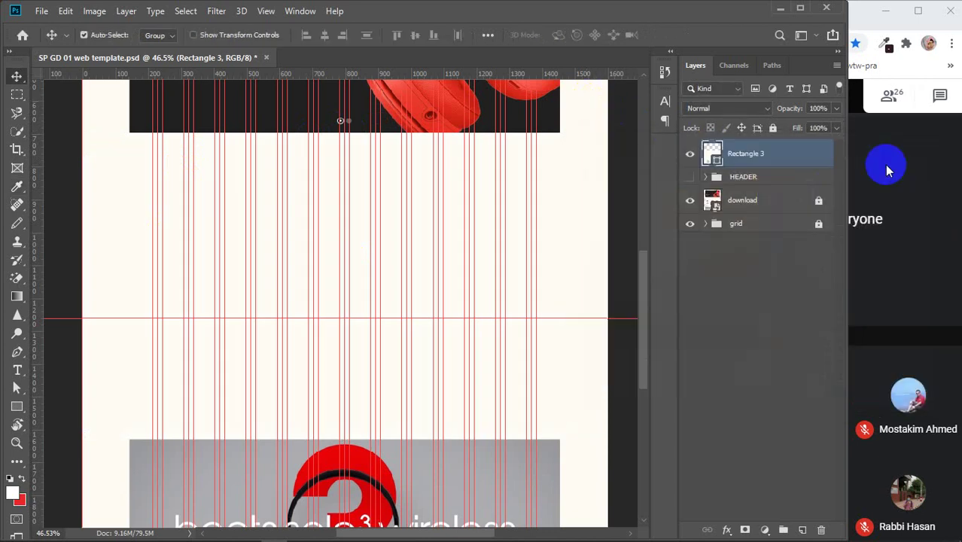
- Hide Rectangle 3 and bring the Core Features section into view
left_click(748, 157)
left_click(686, 156)
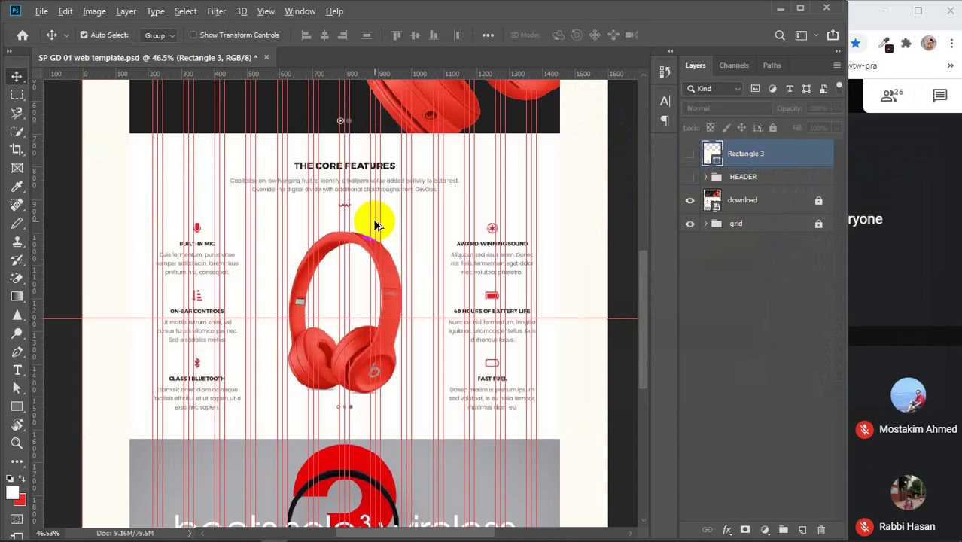
scroll(345, 188, "up", 5)
scroll(345, 188, "up", 3)
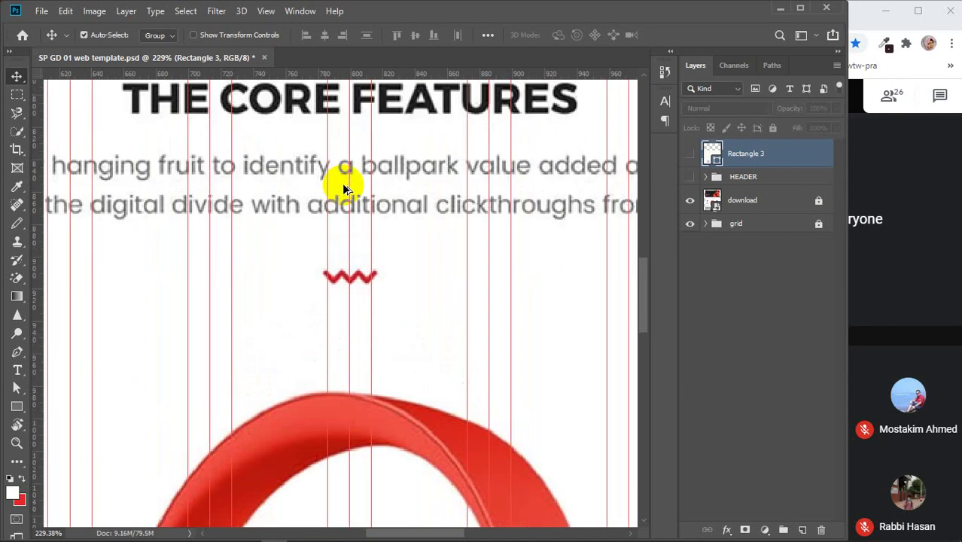
scroll(344, 188, "down", 6)
scroll(345, 188, "down", 5)
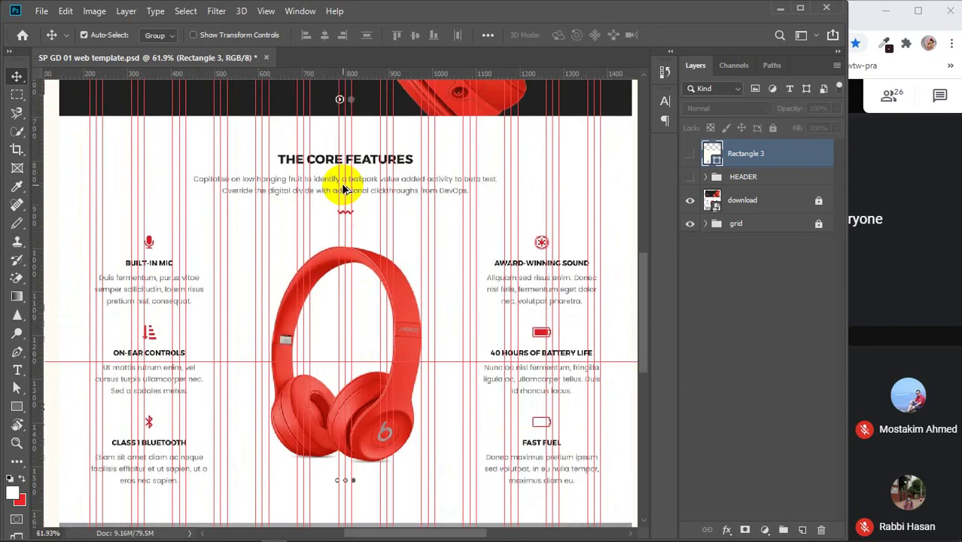
scroll(339, 189, "down", 2)
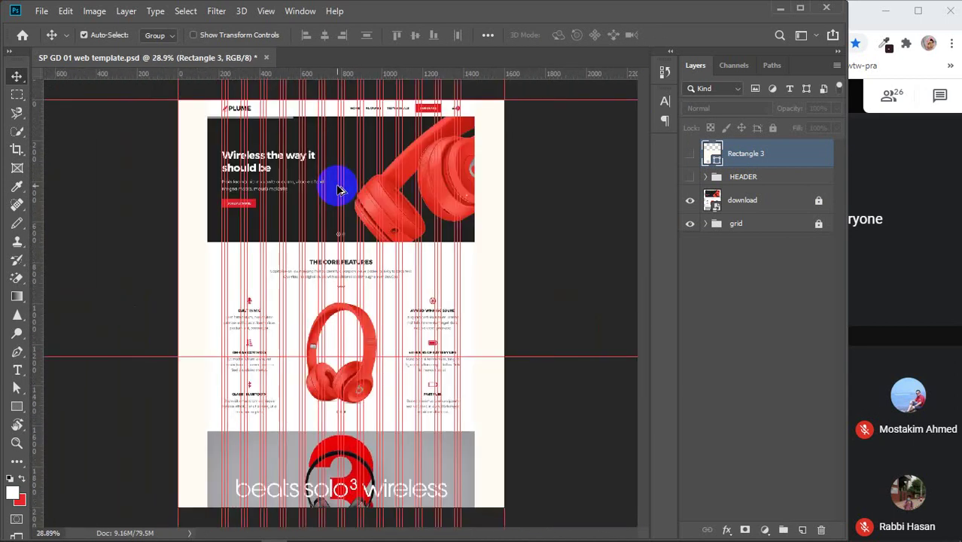
scroll(339, 188, "up", 3)
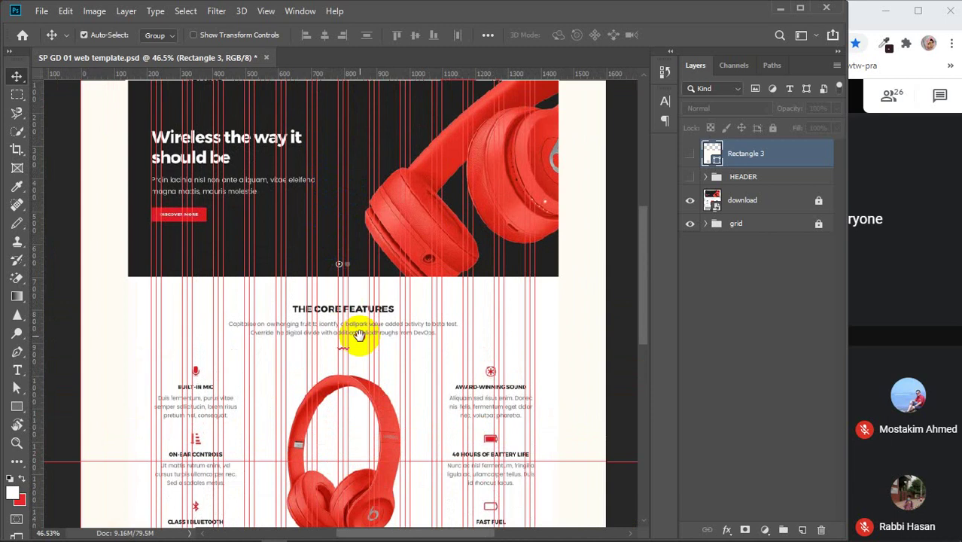
scroll(359, 335, "up", 2)
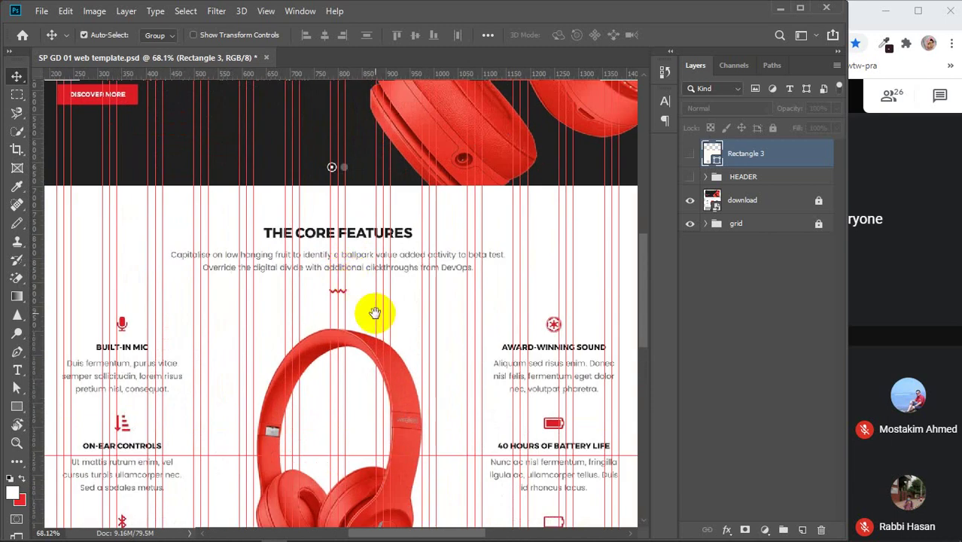
left_click_drag(374, 313, 378, 262)
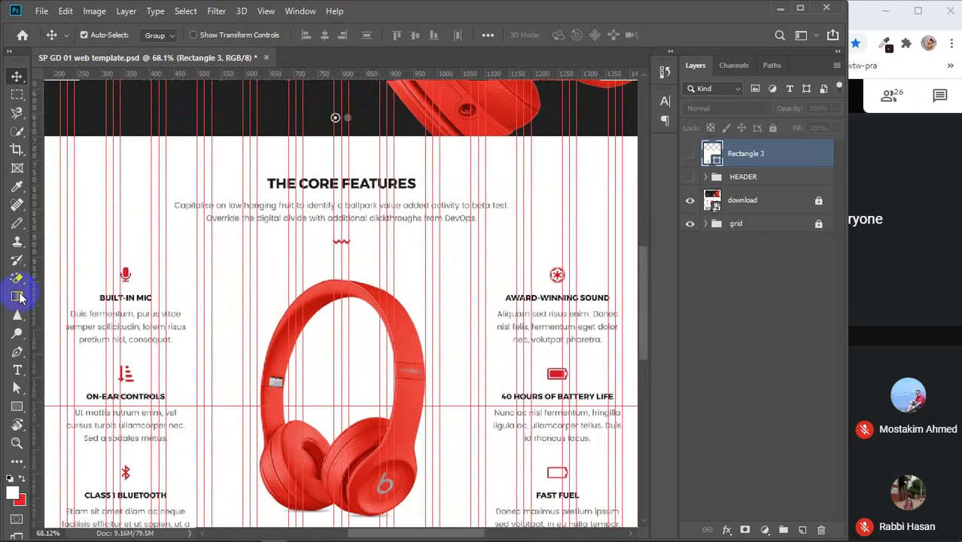
- Add a new text layer reading THE CORE FEATURES below the section title
left_click(17, 369)
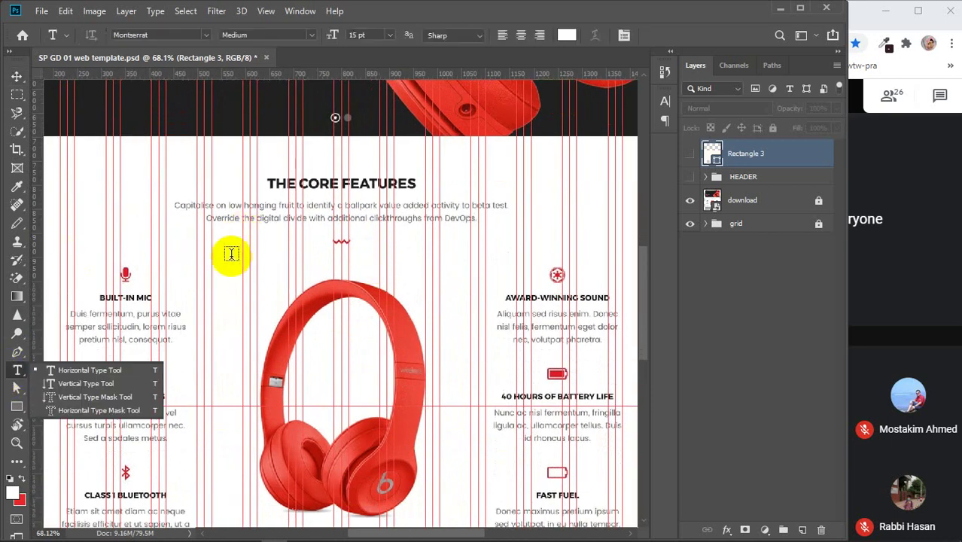
left_click(232, 254)
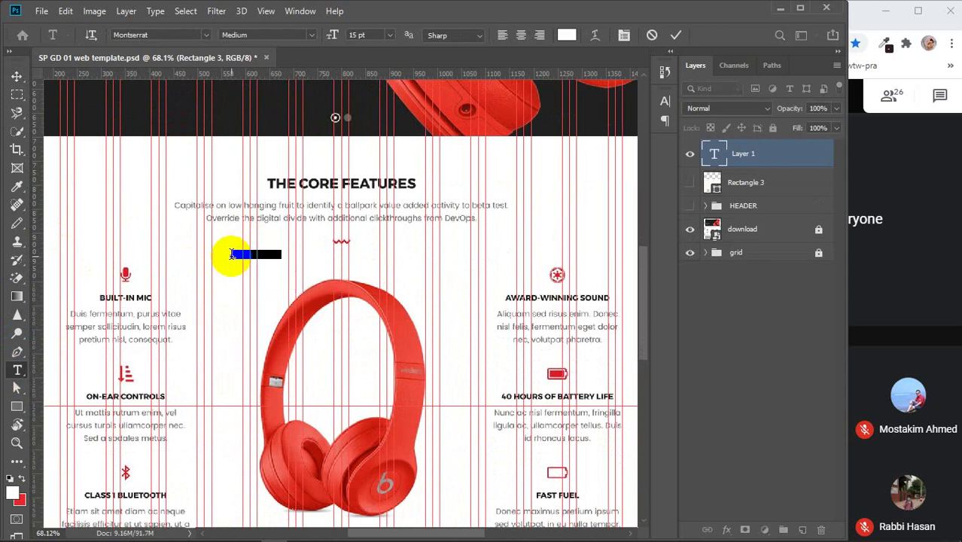
key("BackSpace")
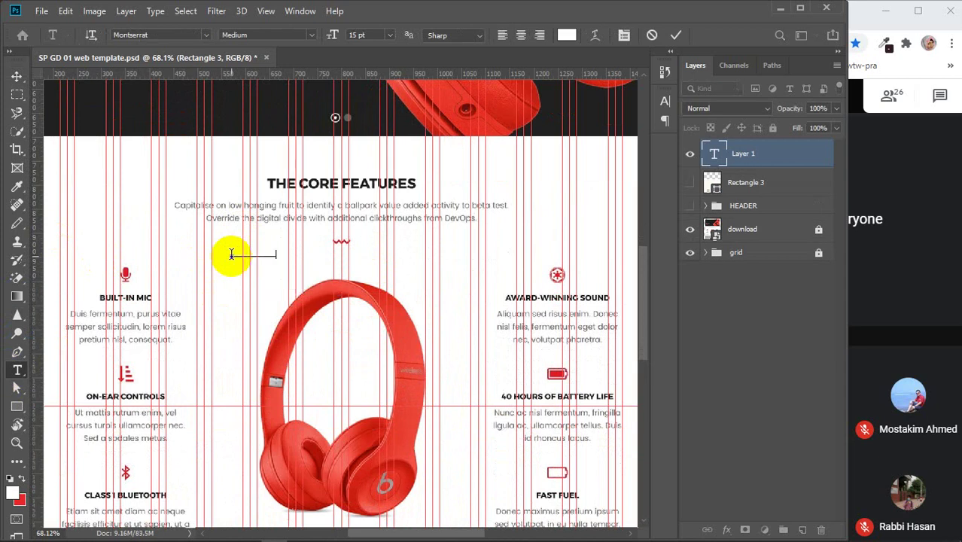
type("e")
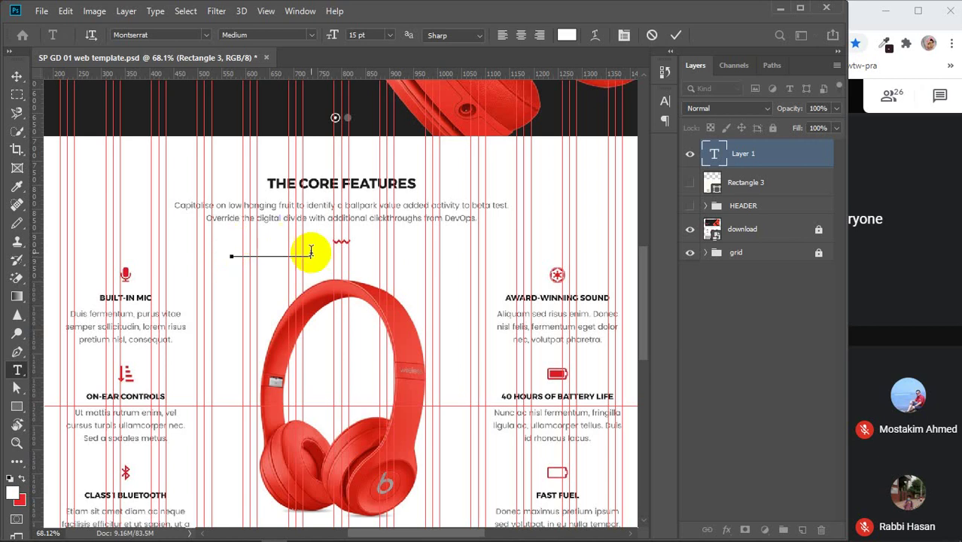
- Style the heading black, Montserrat ExtraBold, 28 pt, and commit it
left_click_drag(311, 252, 187, 252)
left_click(567, 35)
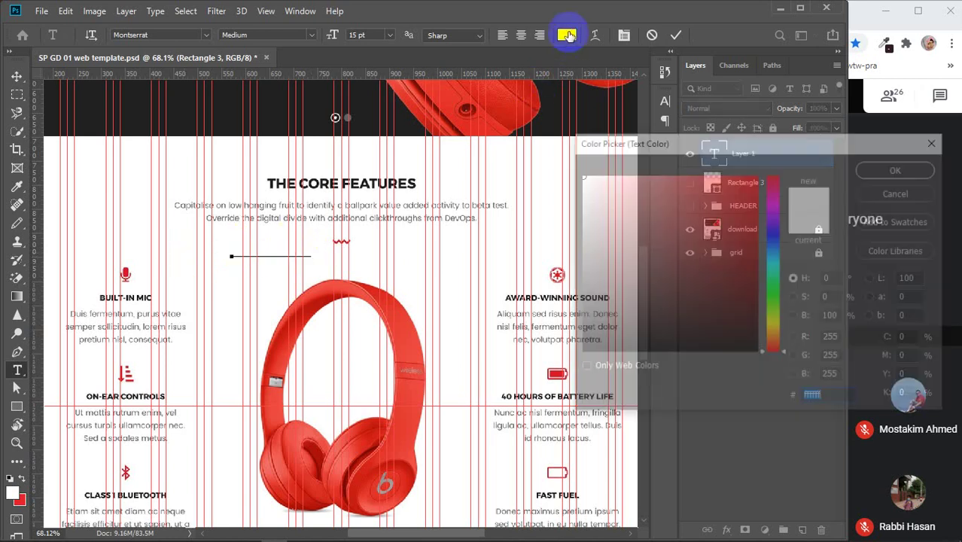
left_click_drag(629, 205, 548, 376)
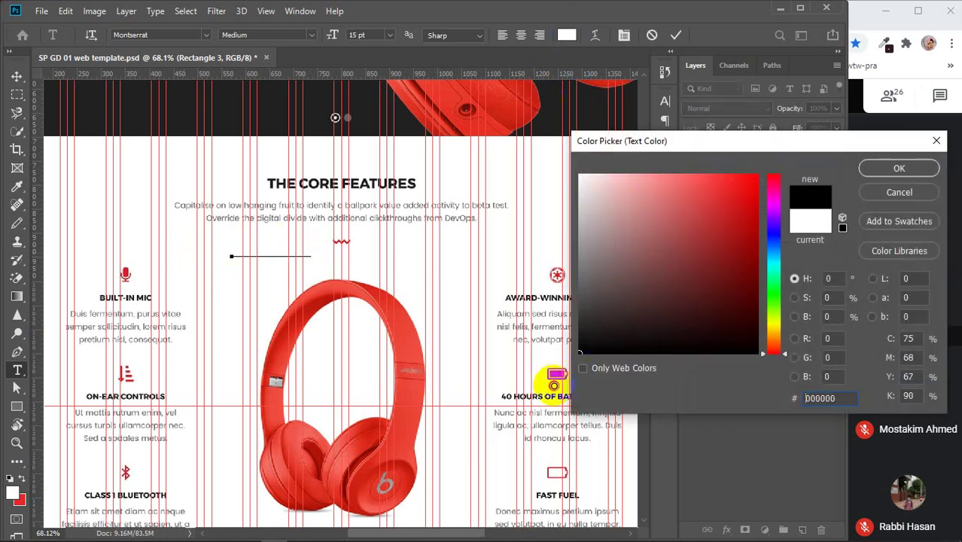
left_click(869, 168)
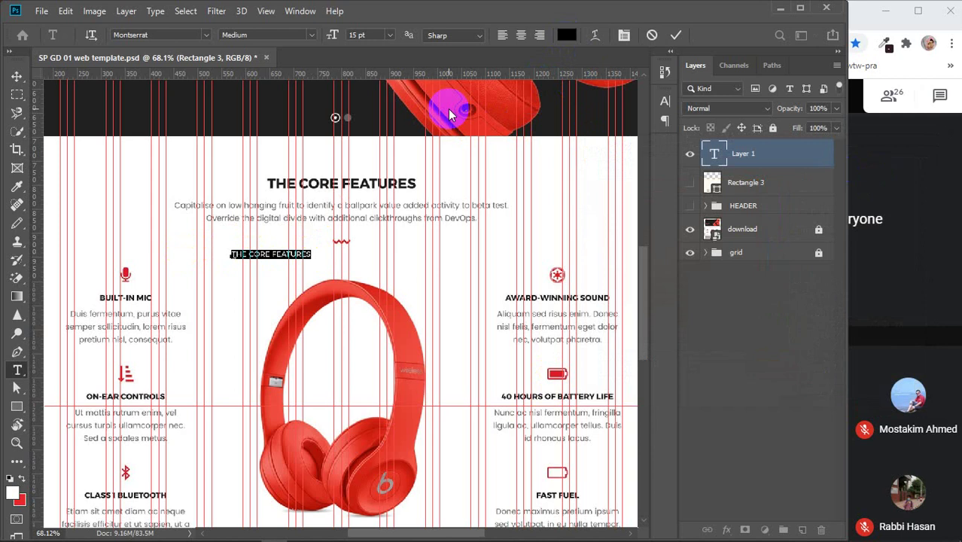
left_click(311, 35)
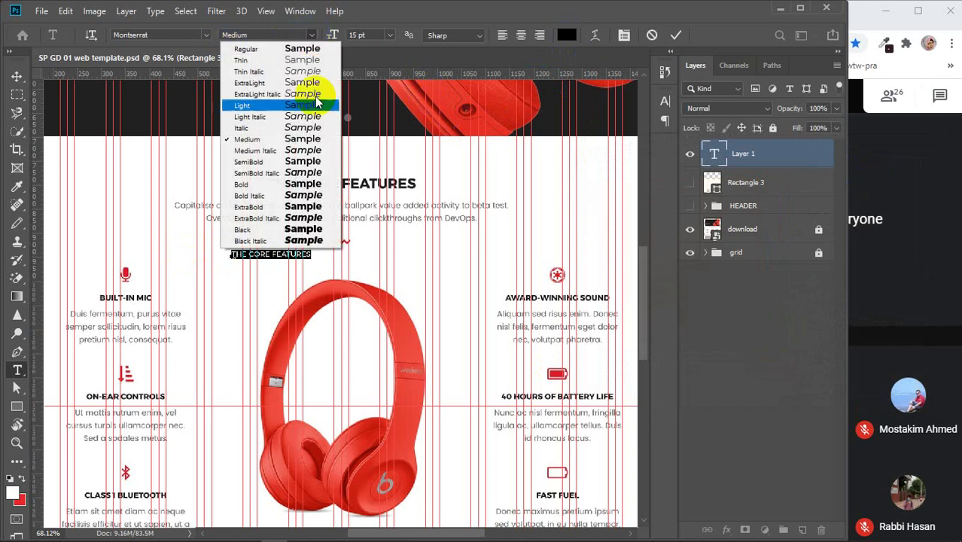
left_click(256, 208)
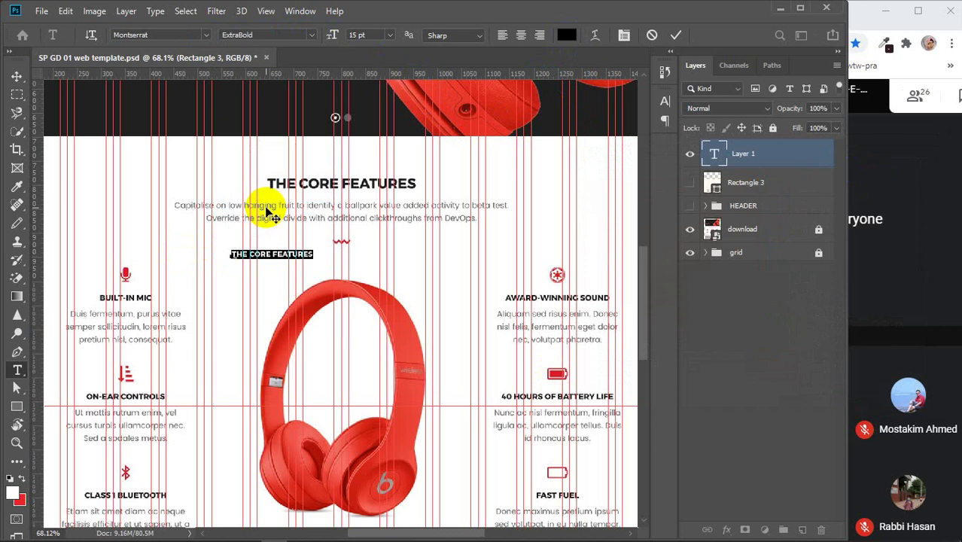
left_click(367, 35)
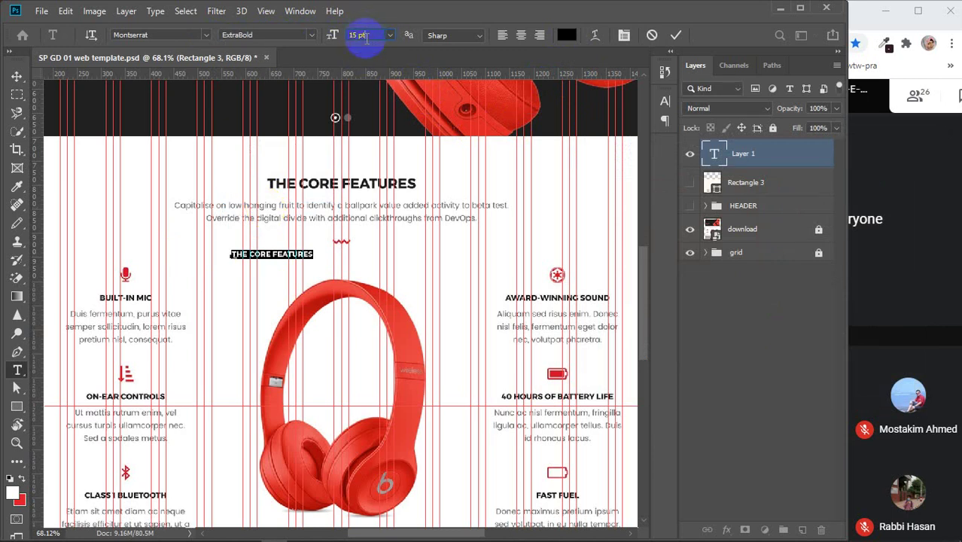
scroll(368, 36, "up", 10)
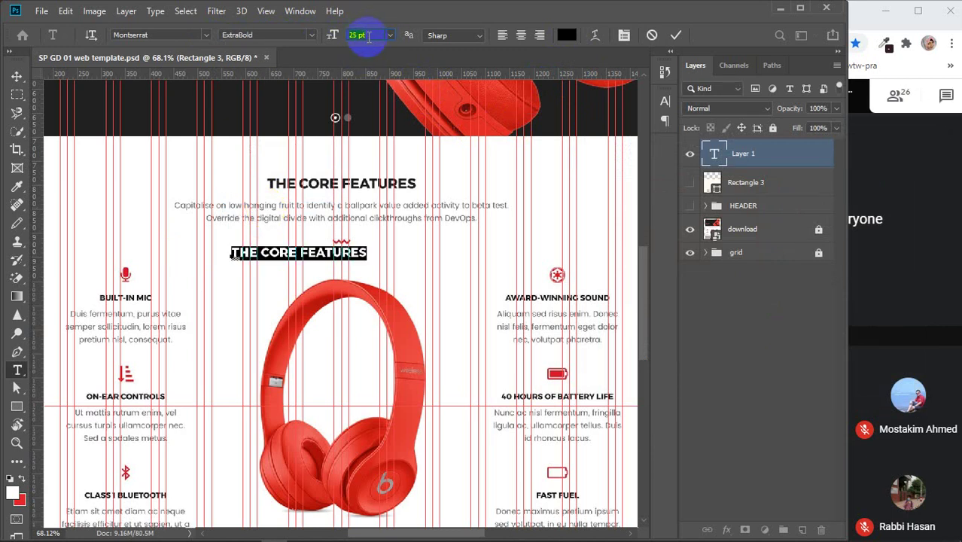
scroll(368, 36, "up", 2)
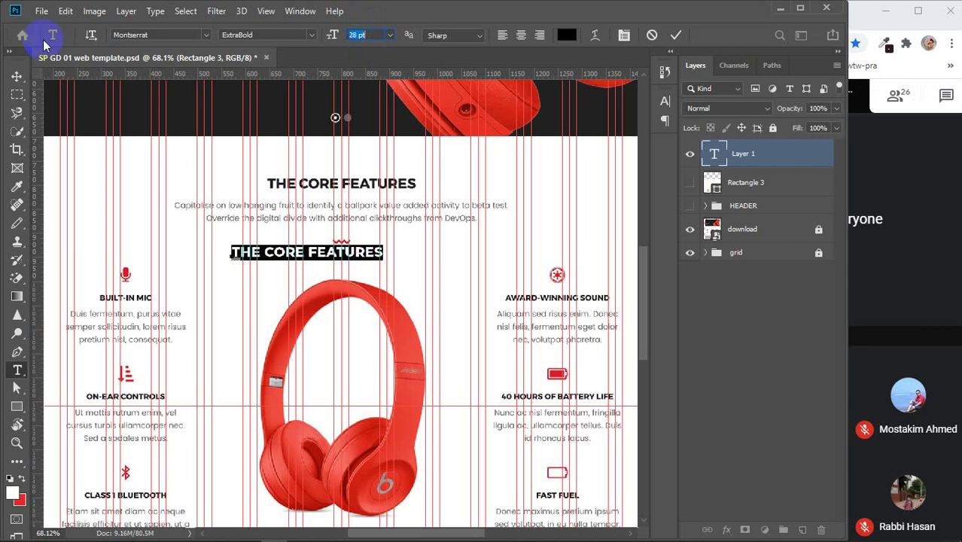
left_click(16, 76)
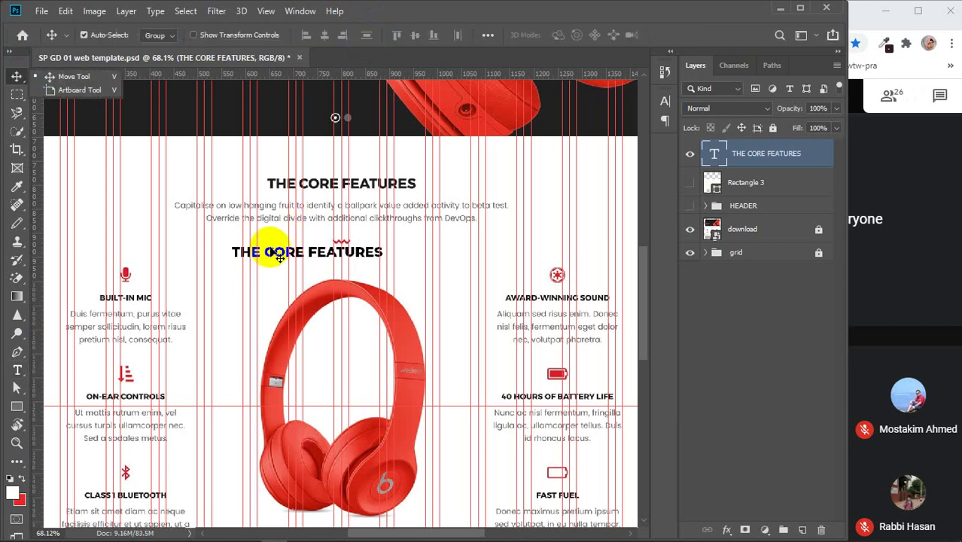
- Move the heading onto the original title and preset 15 pt for the next text
left_click_drag(274, 254, 304, 180)
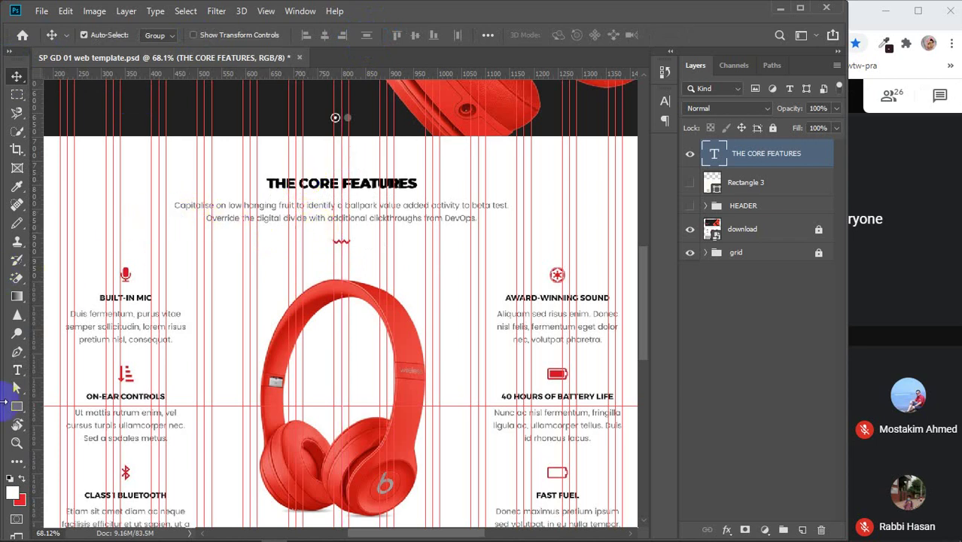
left_click(16, 369)
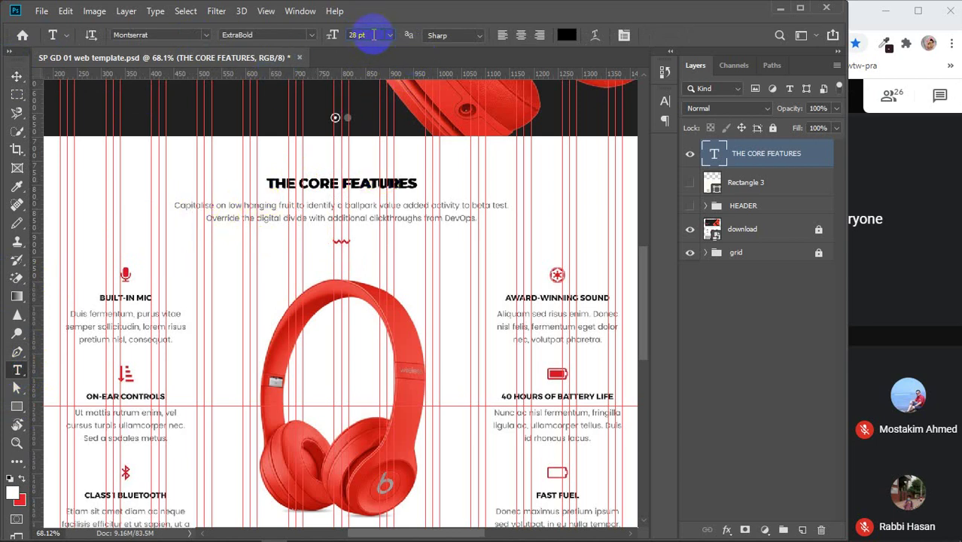
left_click(741, 322)
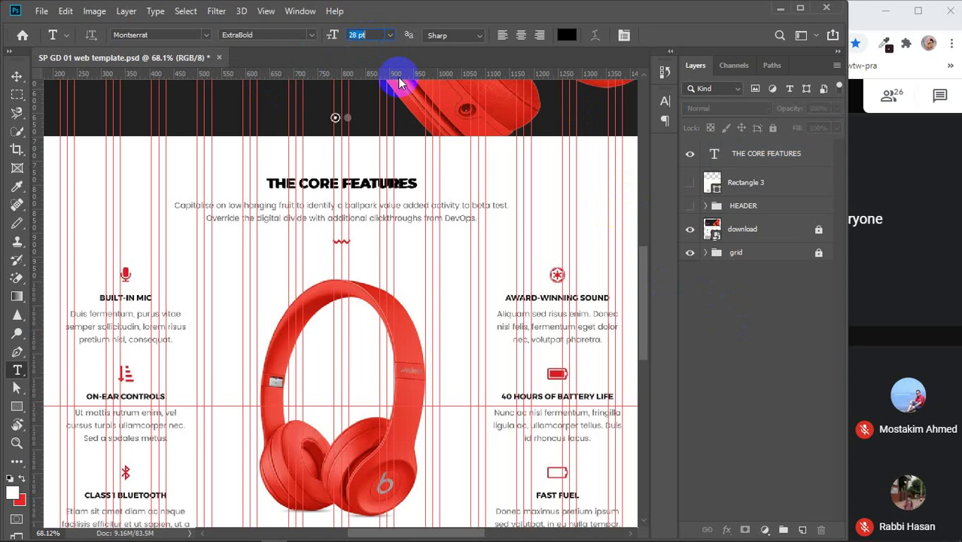
left_click(373, 36)
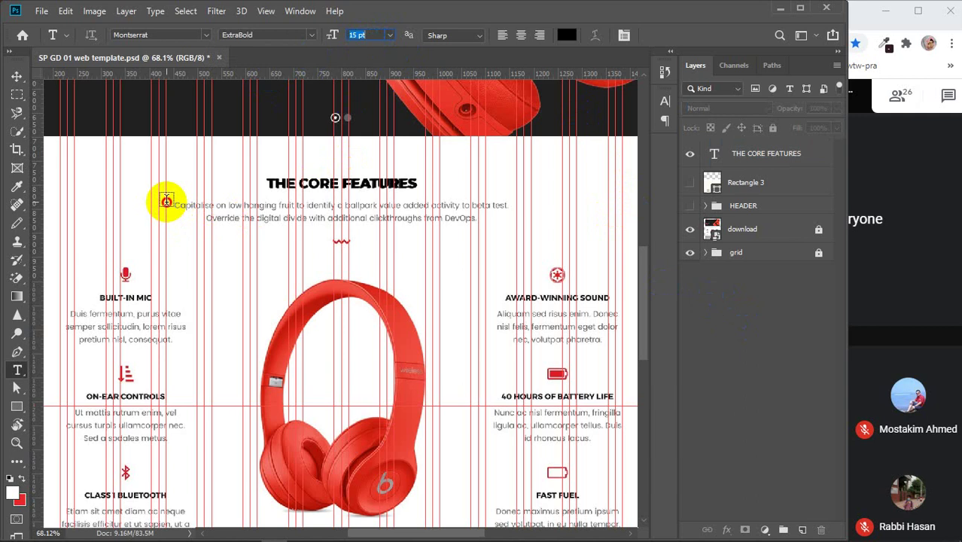
- Create a centred paragraph text box over the subtitle, justified with last line centred
left_click_drag(166, 202, 511, 225)
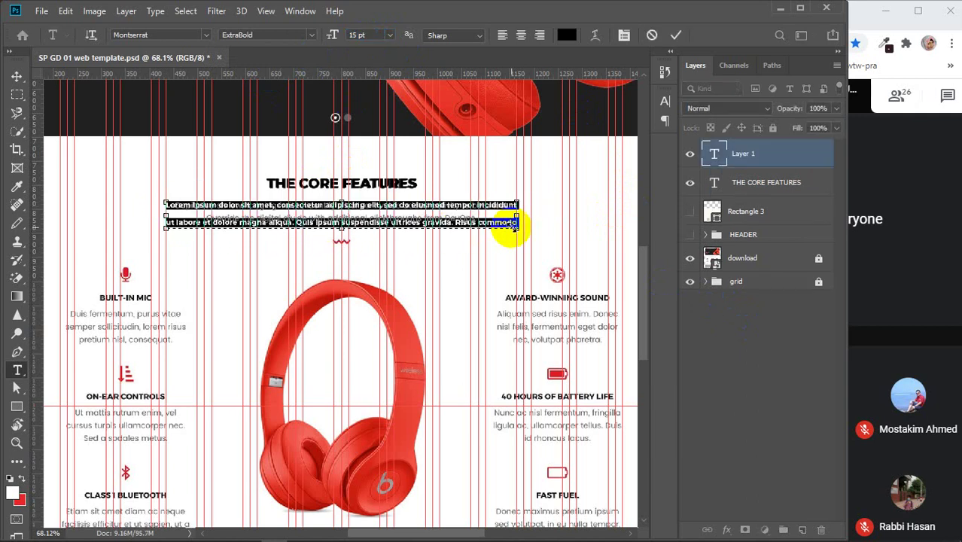
left_click(522, 38)
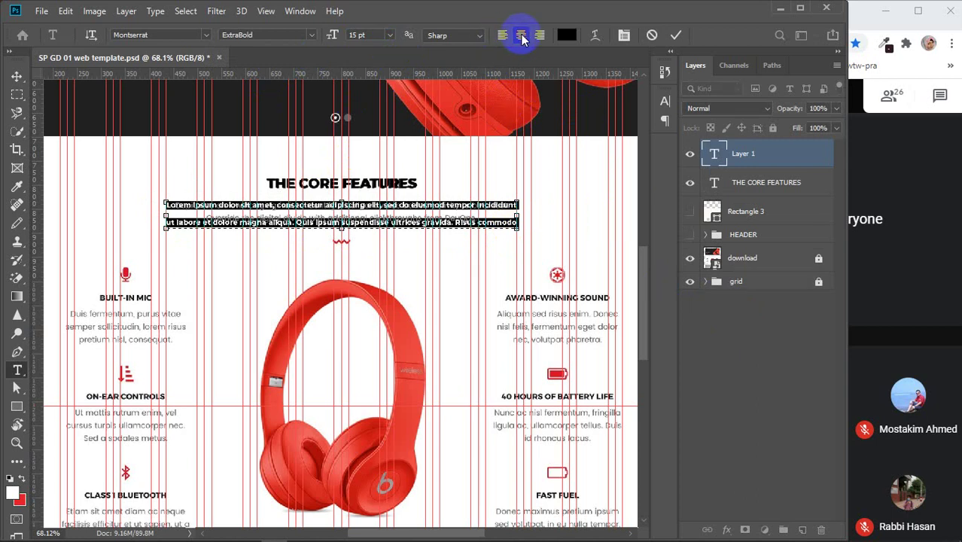
left_click(623, 35)
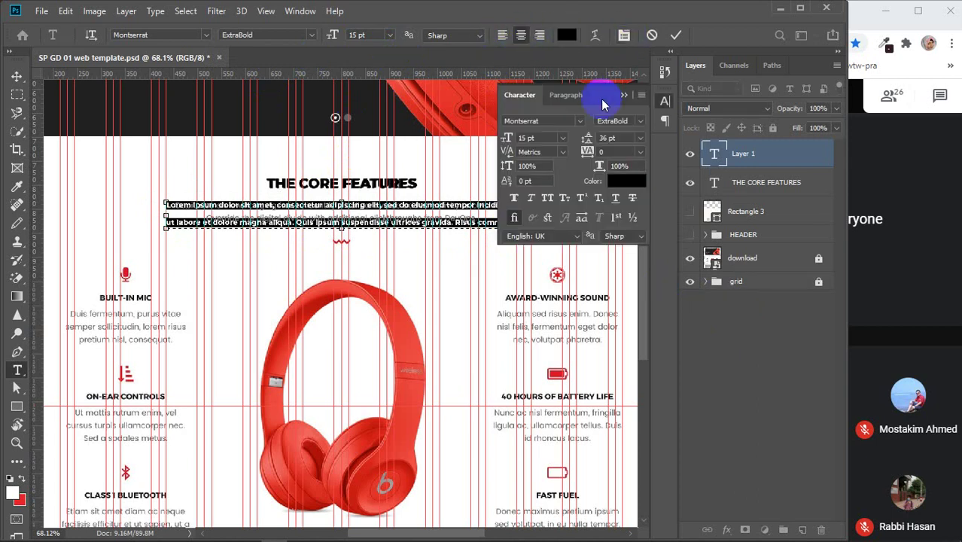
left_click(566, 94)
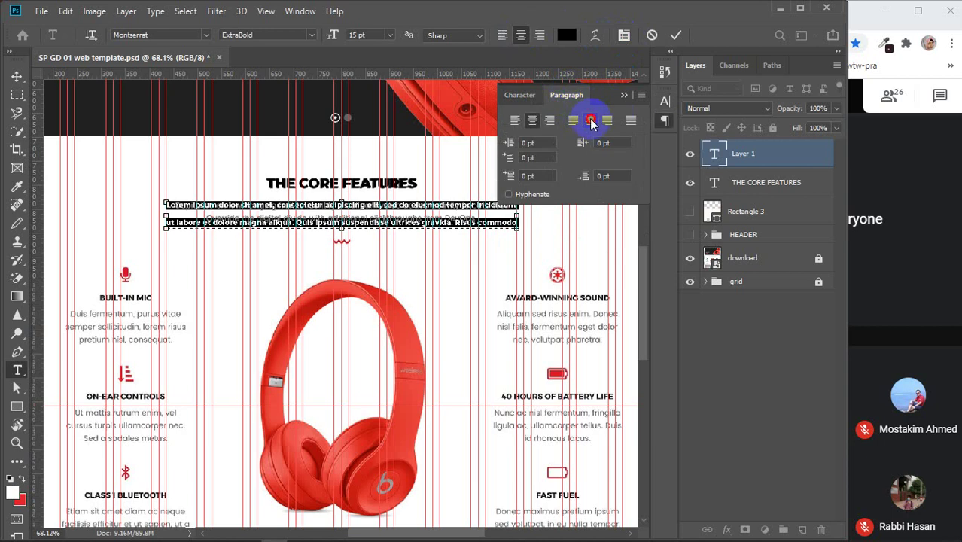
left_click(591, 121)
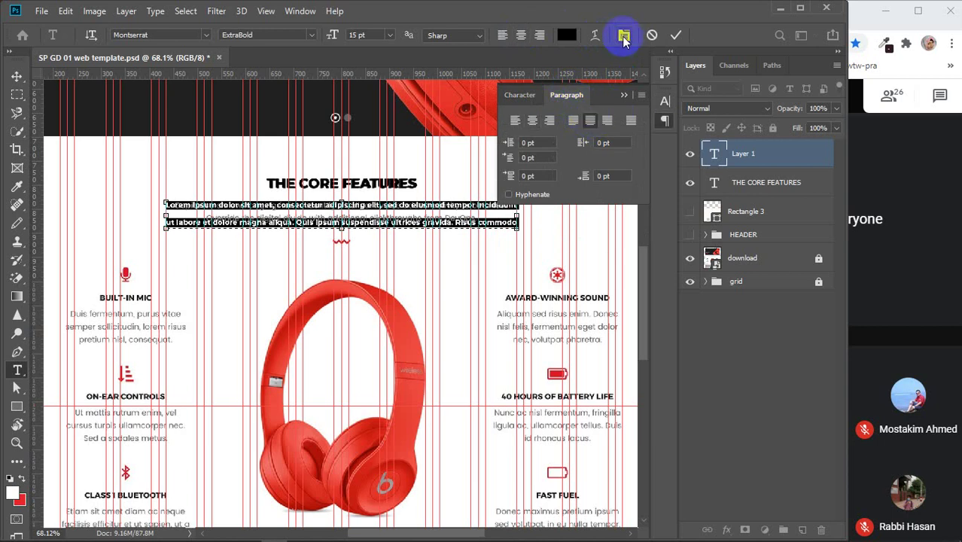
left_click(675, 36)
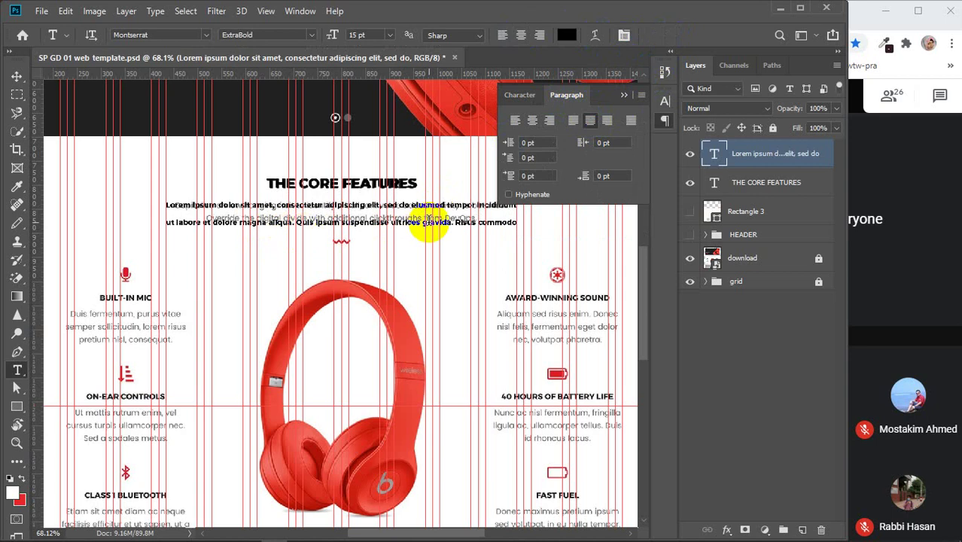
- Delete the words 'Risus commodo' and 'viverra', reduce the leading, and commit
left_click_drag(454, 222, 525, 238)
key("BackSpace")
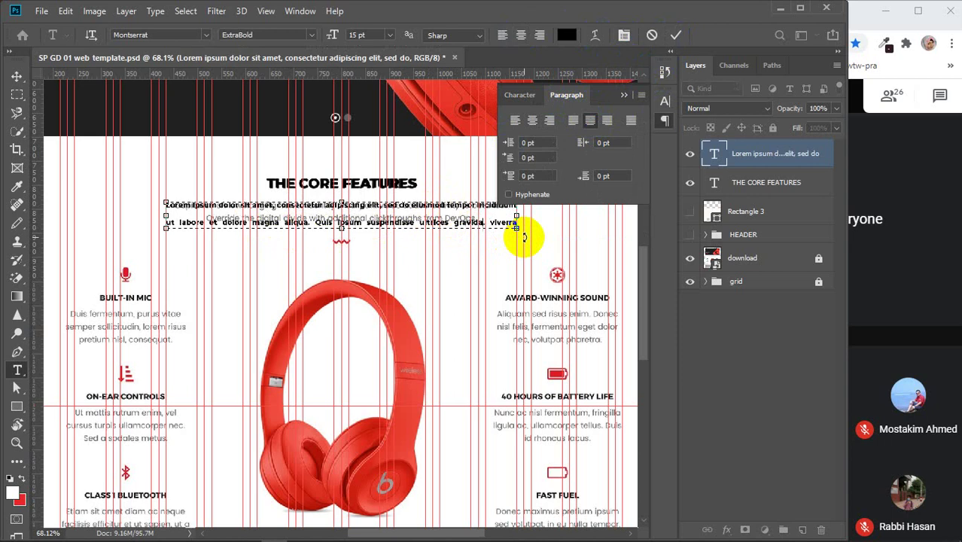
key("Delete")
key("Delete")
key("Delete")
key("Delete")
key("Delete")
key("Delete")
key("Delete")
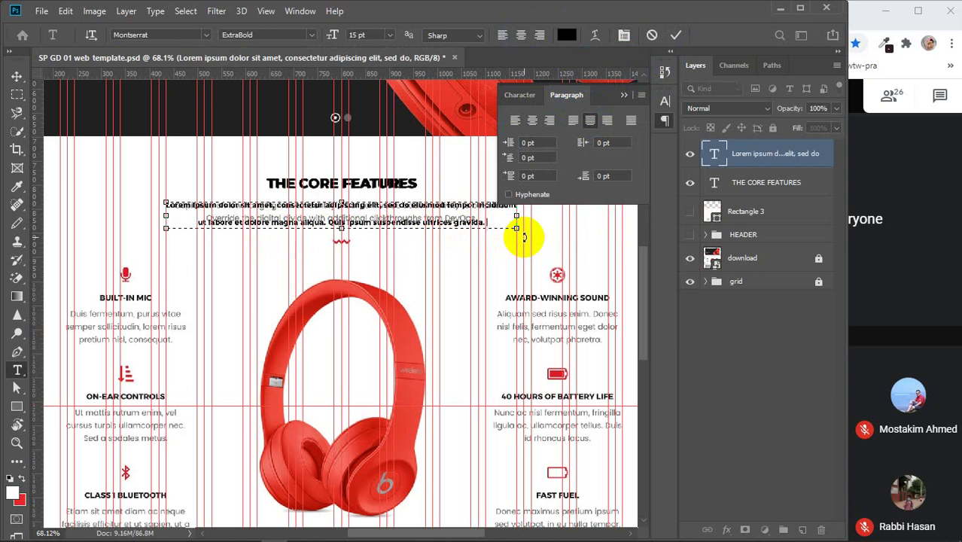
left_click(520, 95)
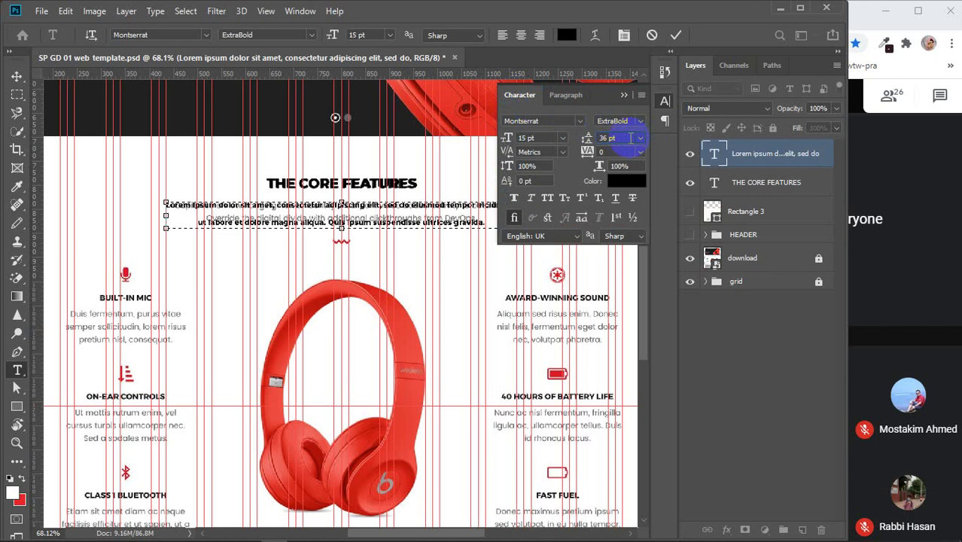
key("Down")
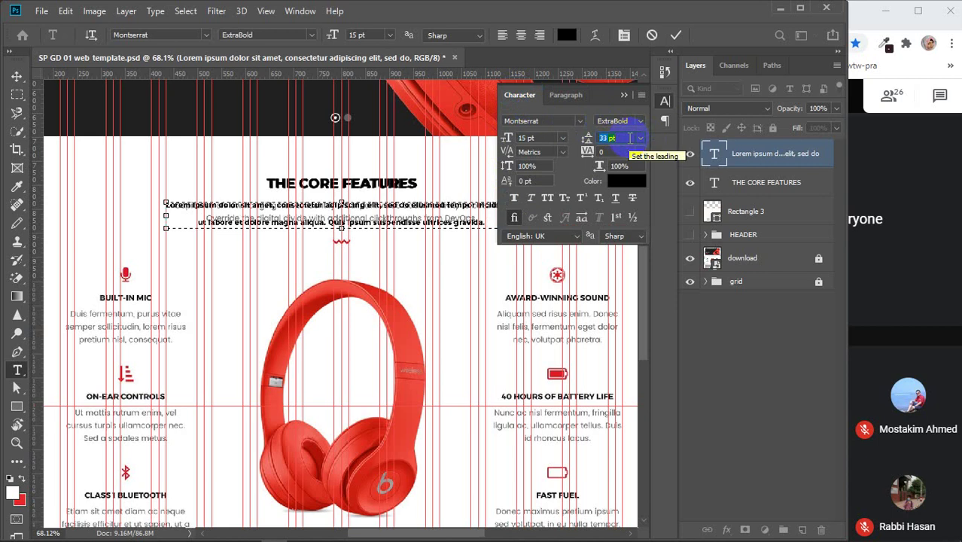
left_click(676, 34)
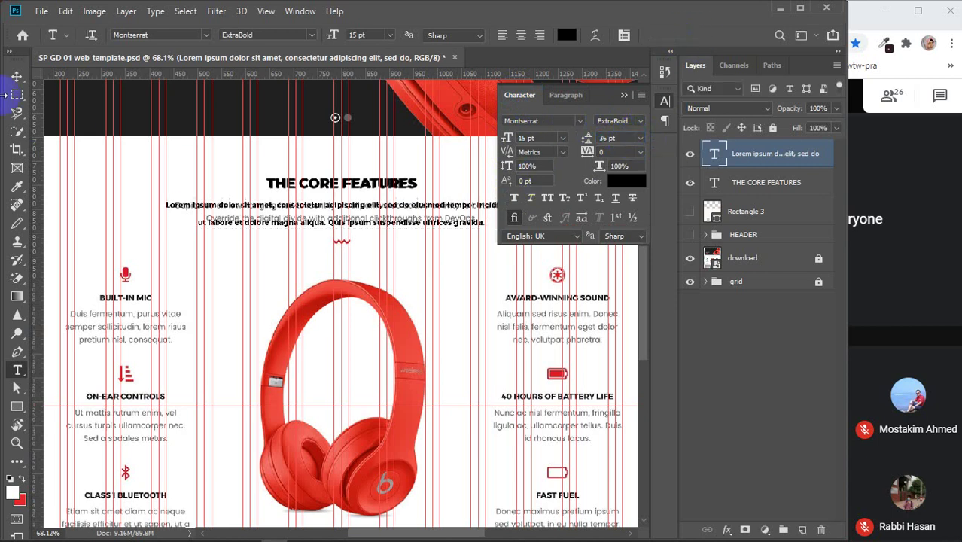
- Lower the intro paragraph's leading to 25 pt
left_click(16, 76)
left_click(613, 138)
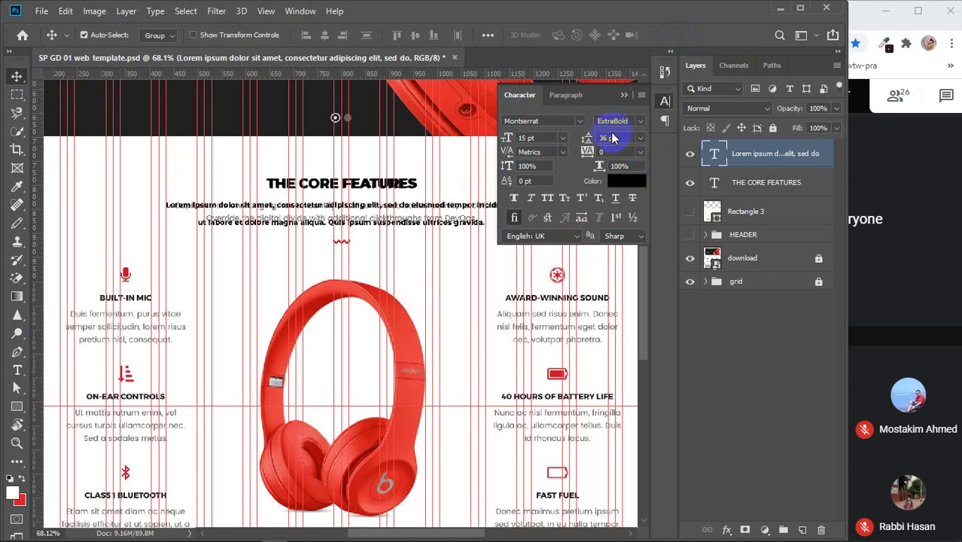
key("Down")
key("Down")
key("Down")
key("Down")
key("Down")
key("Down")
key("Down")
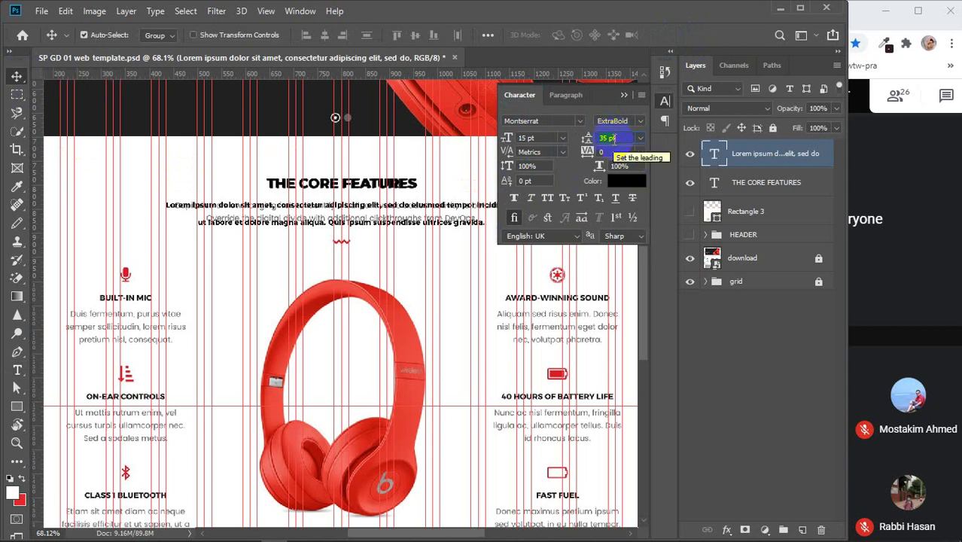
key("Down")
key("Down")
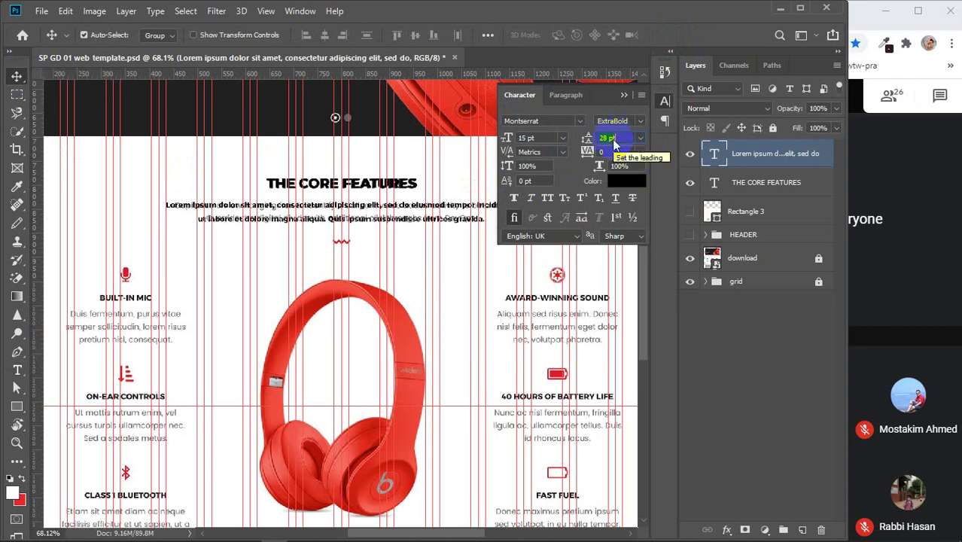
key("Down")
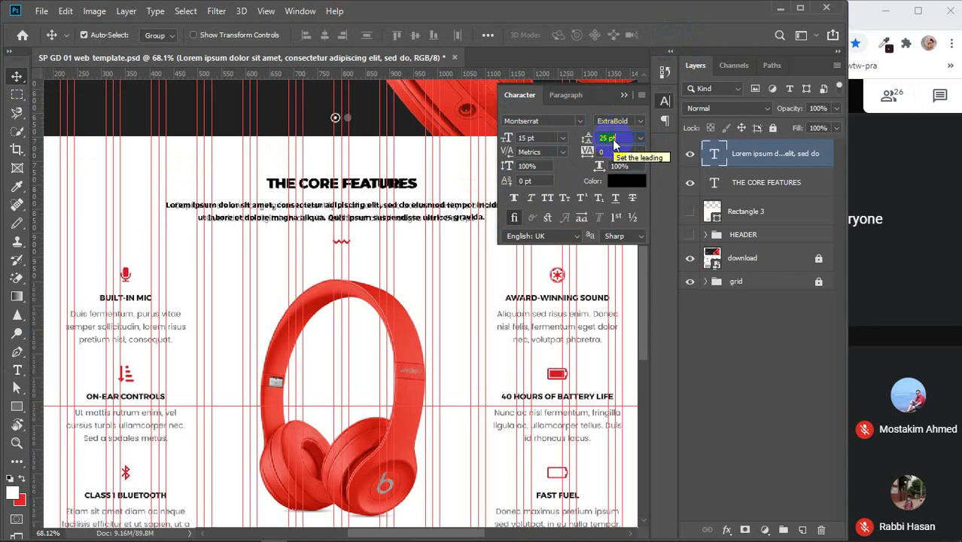
left_click(624, 95)
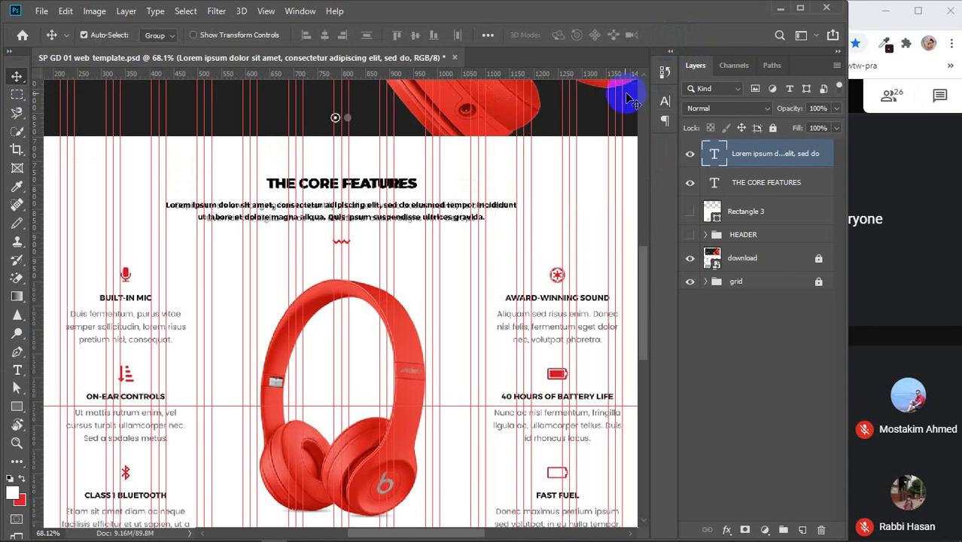
left_click(434, 265)
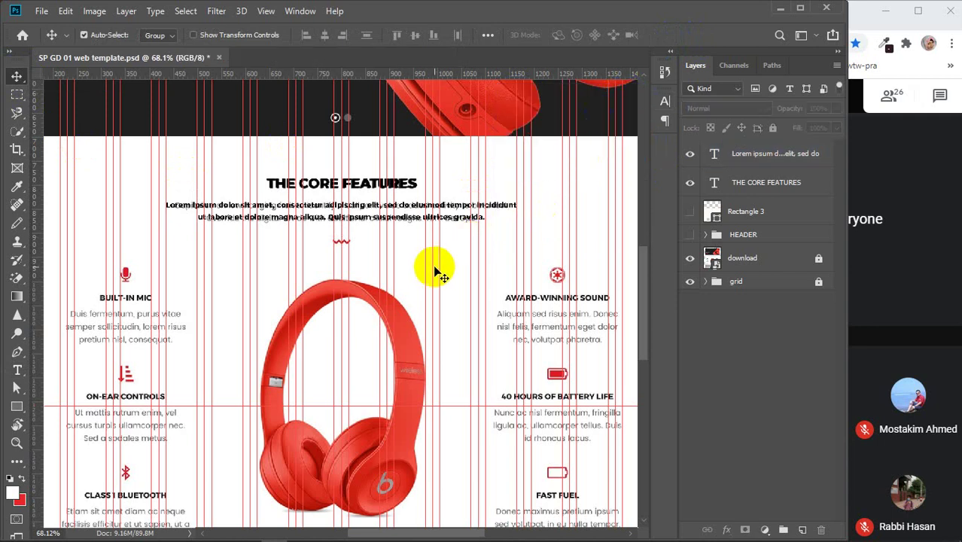
- Change the intro paragraph's weight from ExtraBold to SemiBold
left_click(410, 219)
left_click(664, 102)
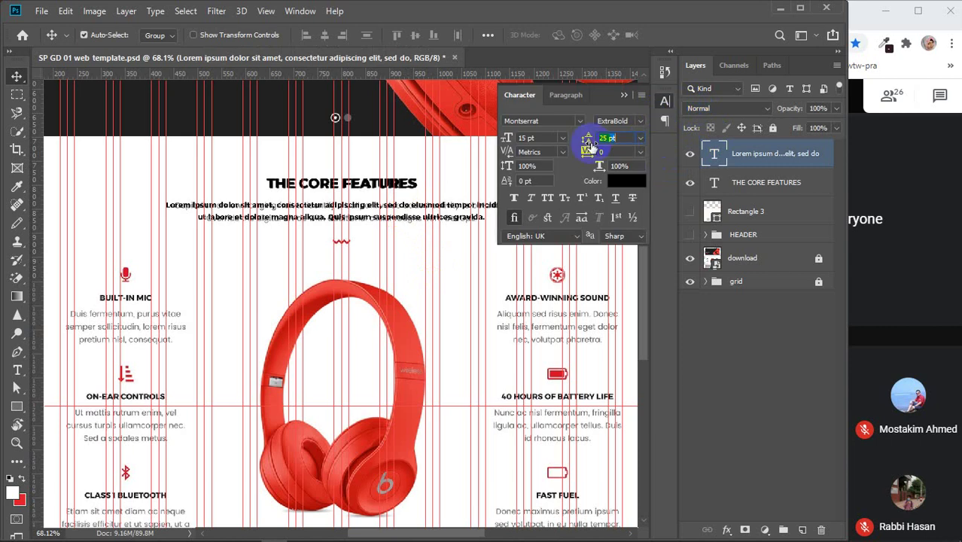
left_click(640, 120)
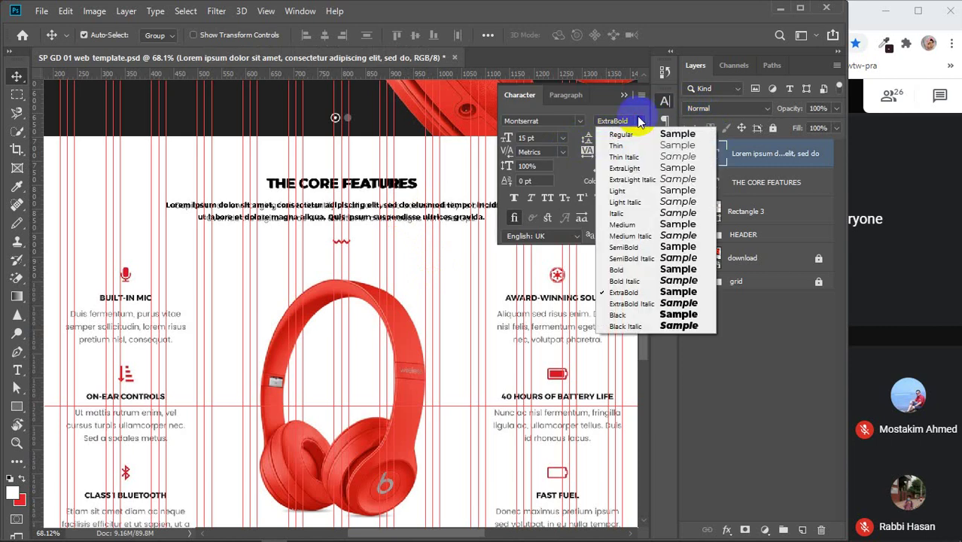
left_click(623, 247)
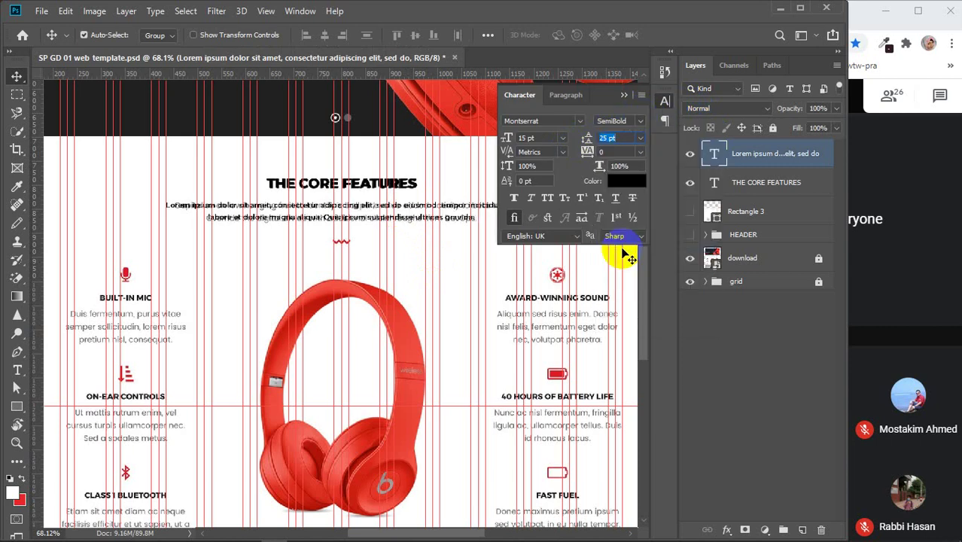
left_click(408, 252)
left_click(623, 95)
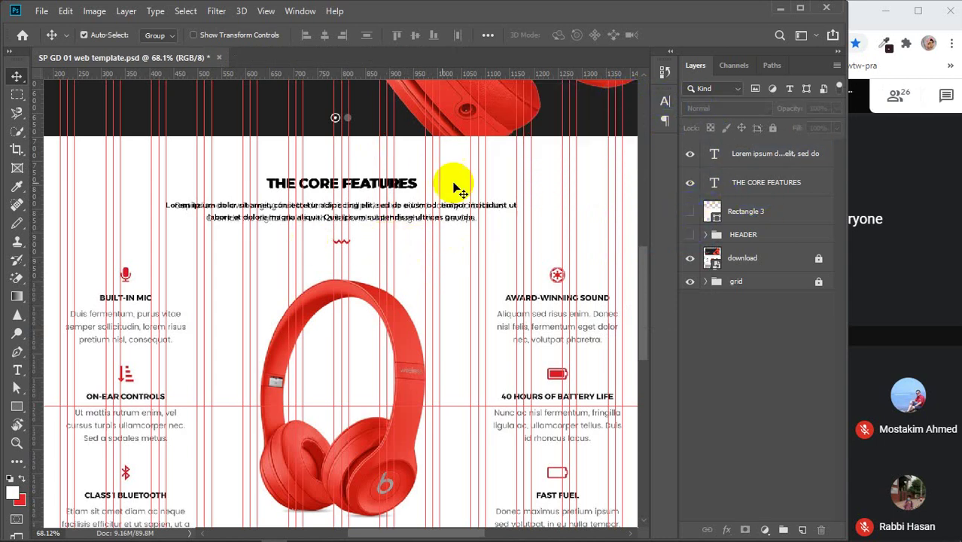
- Show Rectangle 3 and align the heading and paragraph horizontal centres to it
left_click(690, 213)
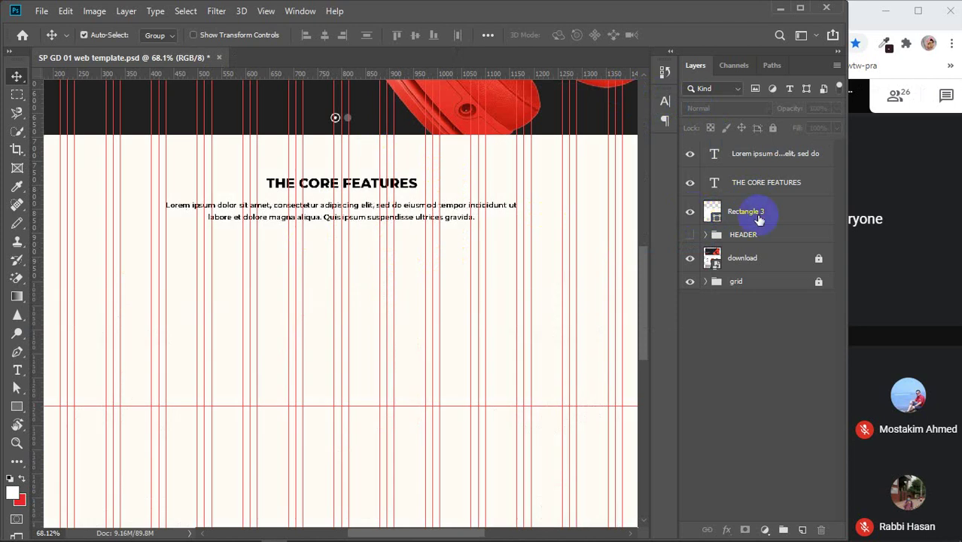
left_click(762, 154)
left_click(761, 213, "shift")
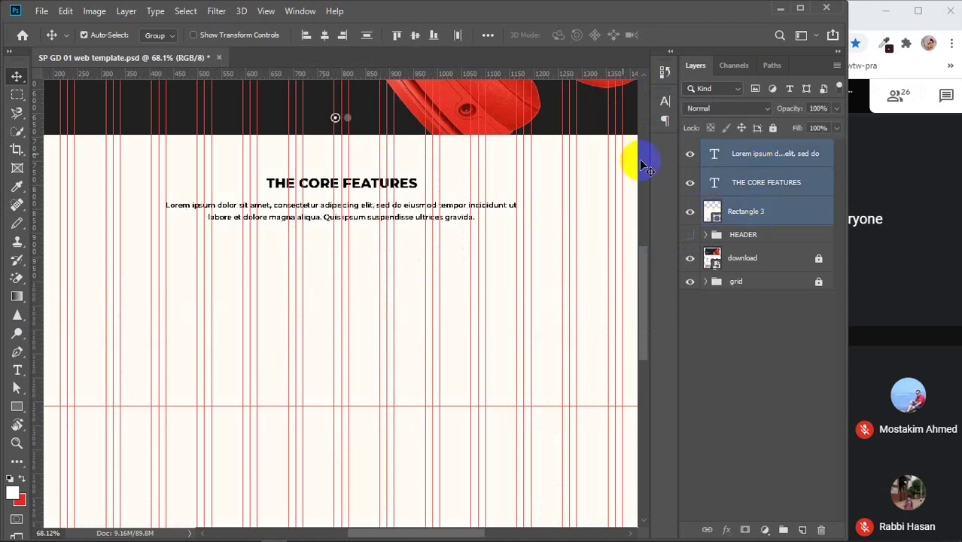
left_click(326, 36)
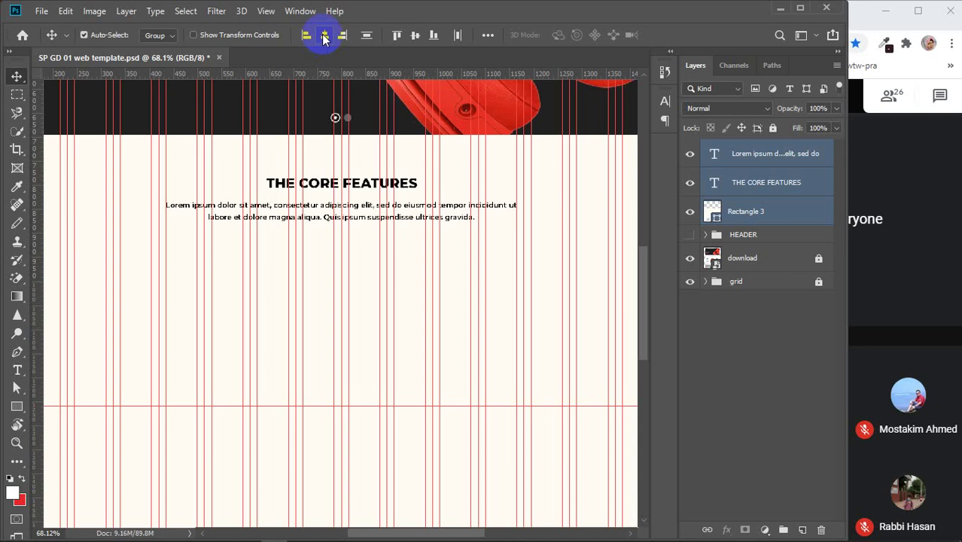
left_click(324, 36)
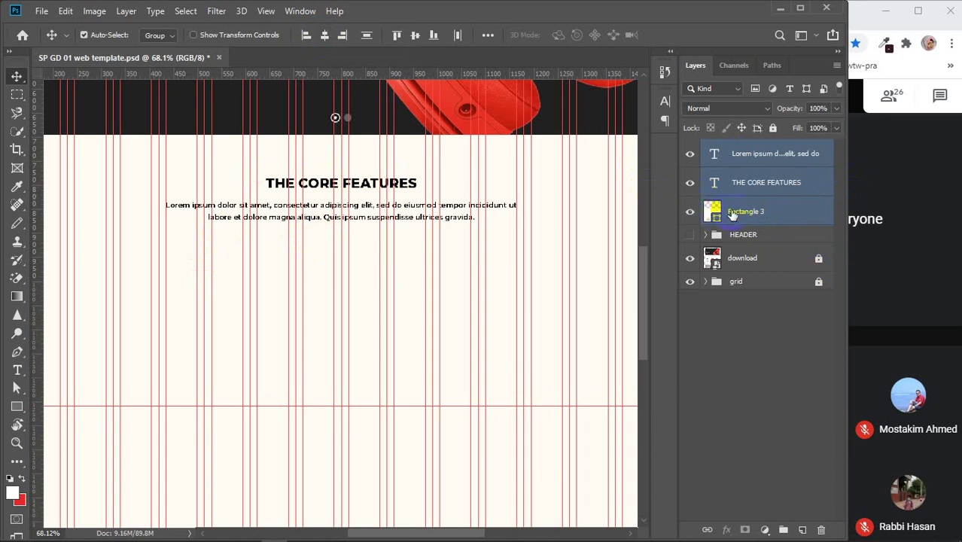
- Hide Rectangle 3 again and move the view down toward the carousel dots
left_click(689, 214)
left_click(745, 346)
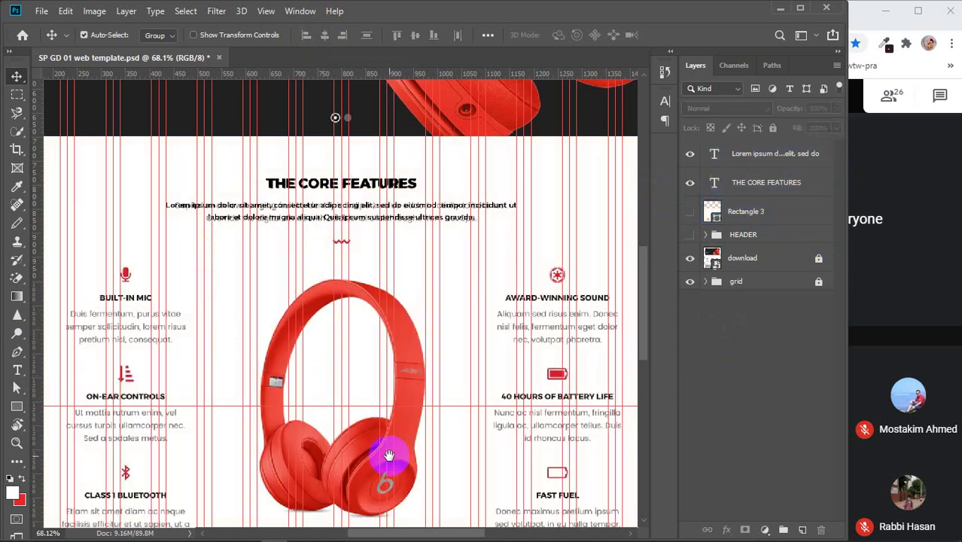
left_click_drag(386, 451, 399, 386)
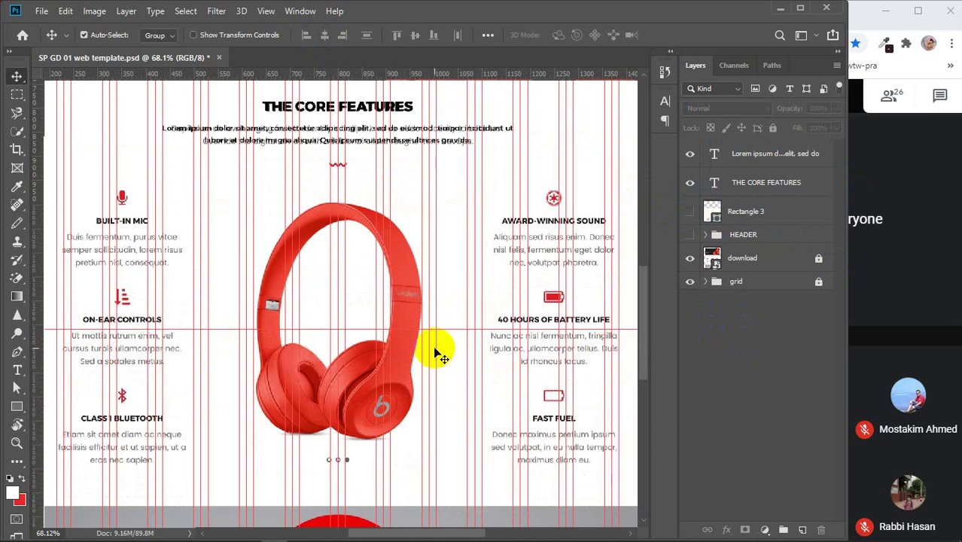
scroll(436, 347, "down", 5)
scroll(436, 348, "down", 1)
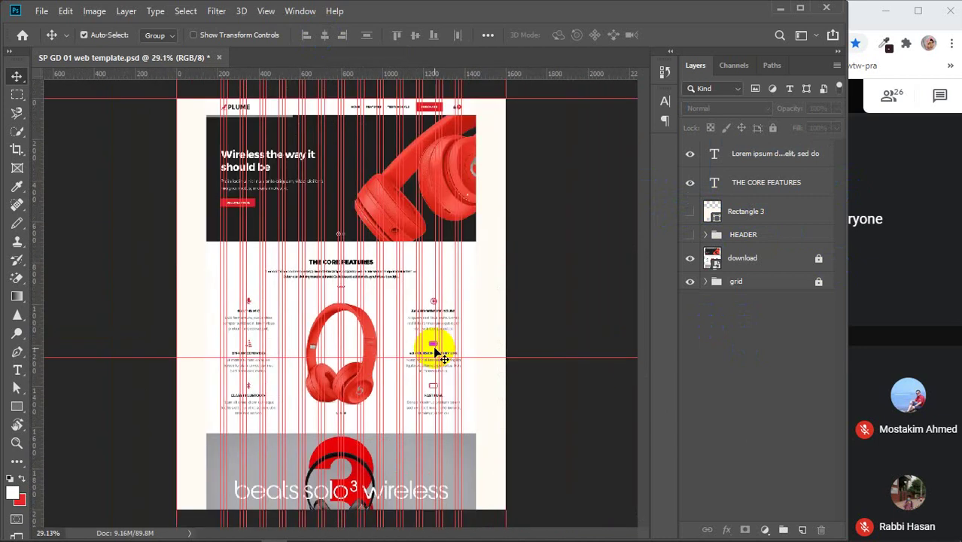
- Place the pngegg headphone image from Downloads into the document
mouse_move(119, 530)
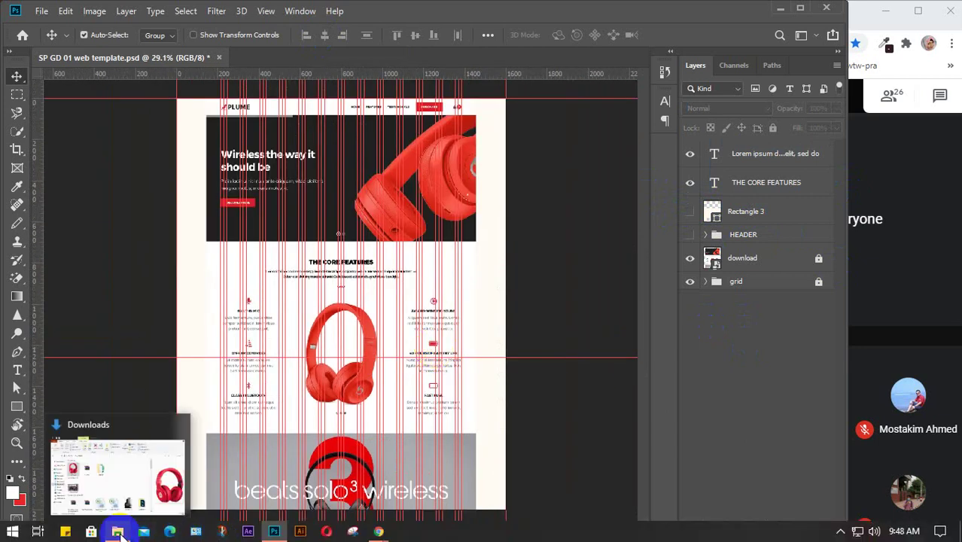
left_click(135, 444)
left_click_drag(140, 214, 147, 510)
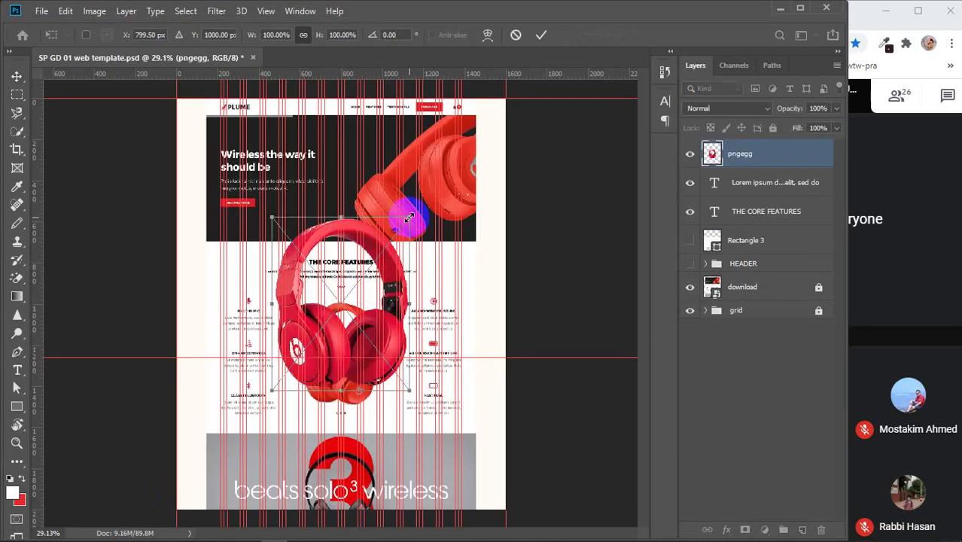
- Scale the headphone image to about 61.5%, flip it horizontally, and commit
left_click_drag(407, 216, 351, 290)
scroll(353, 343, "up", 4)
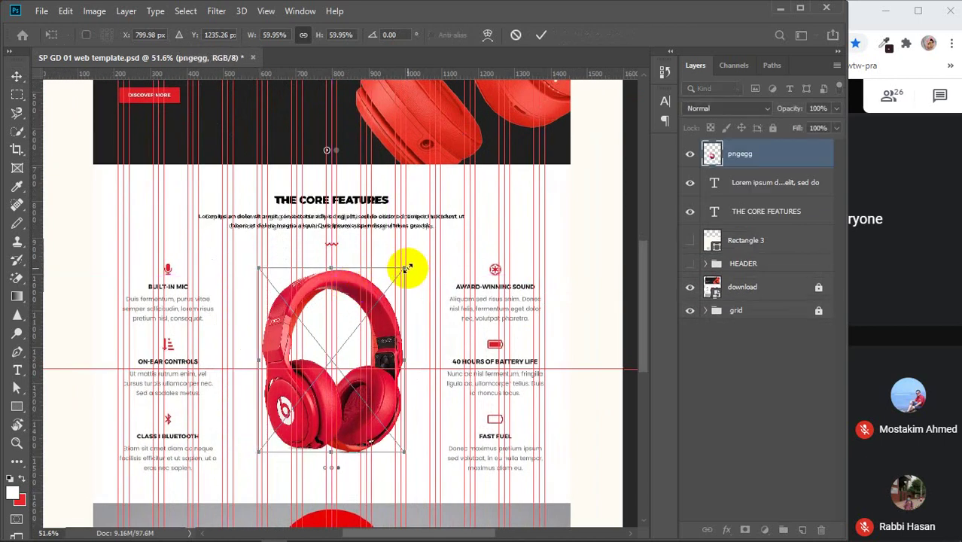
left_click_drag(406, 268, 408, 264)
right_click(387, 332)
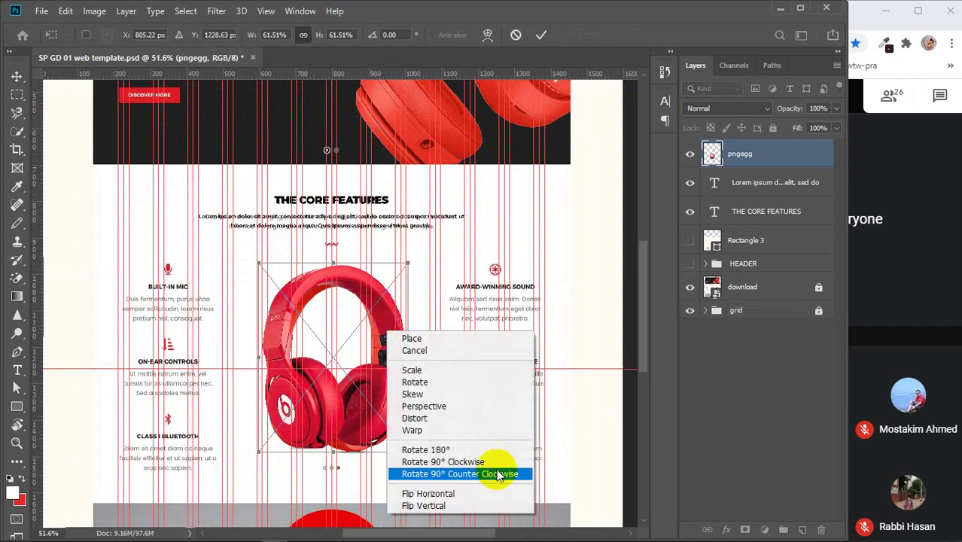
left_click(433, 493)
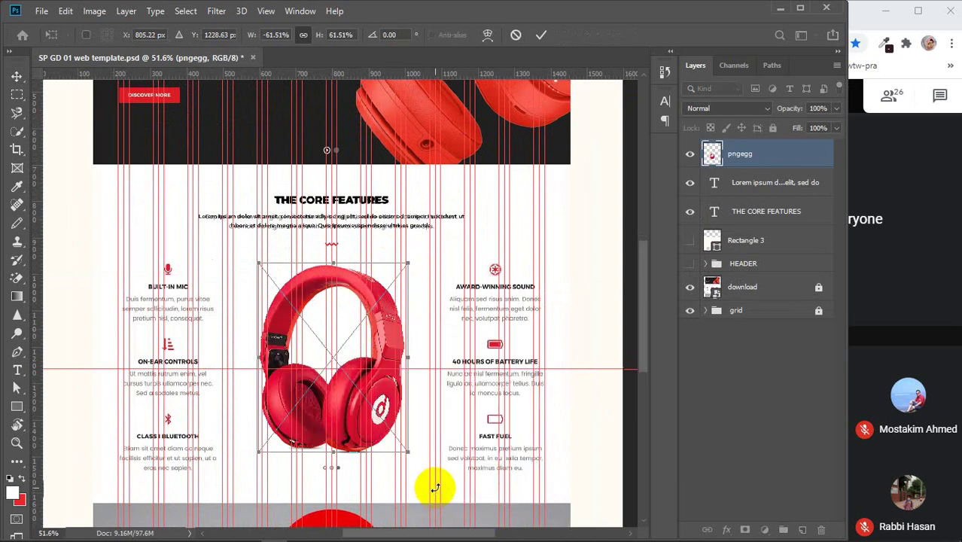
left_click(541, 35)
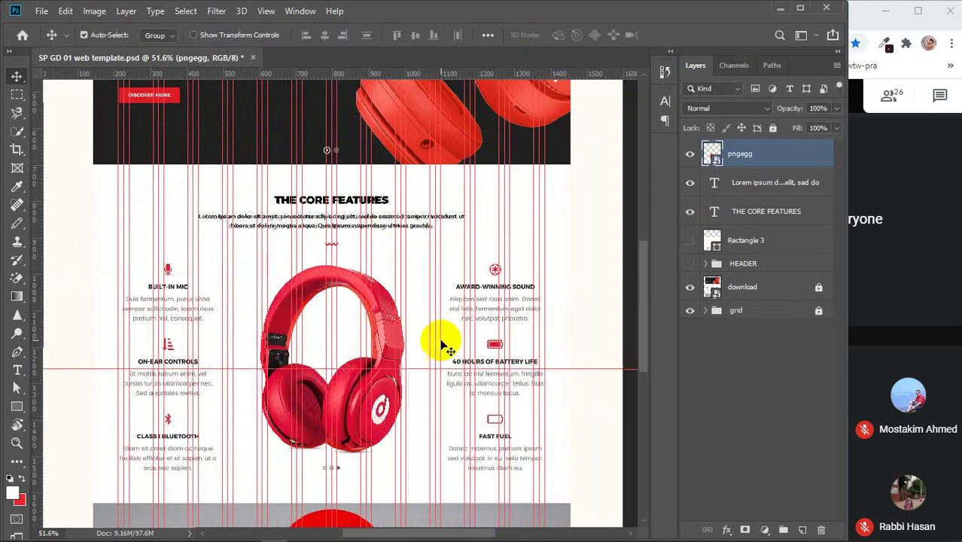
left_click(372, 308)
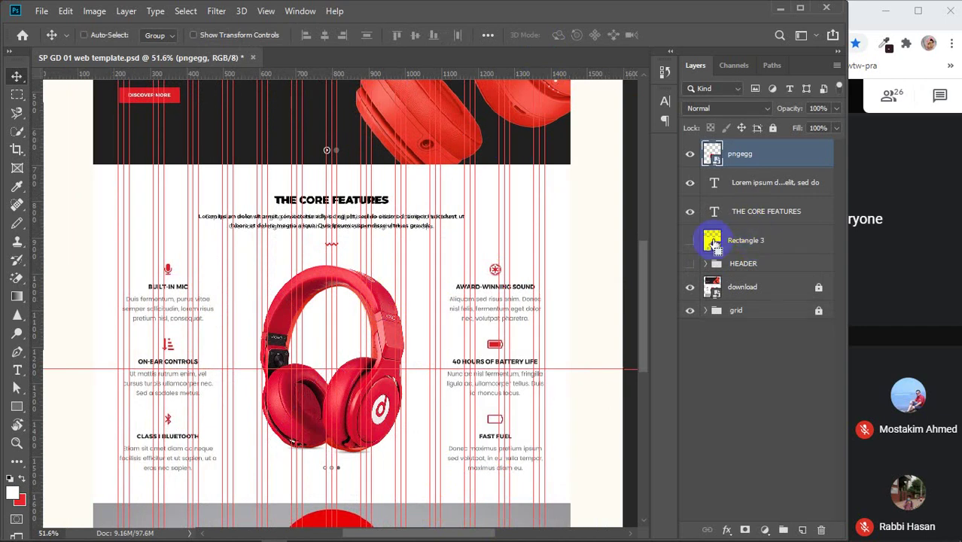
- Centre the headphones horizontally and vertically on Rectangle 3, then hide the rectangle
left_click(690, 241)
left_click(755, 241, "ctrl")
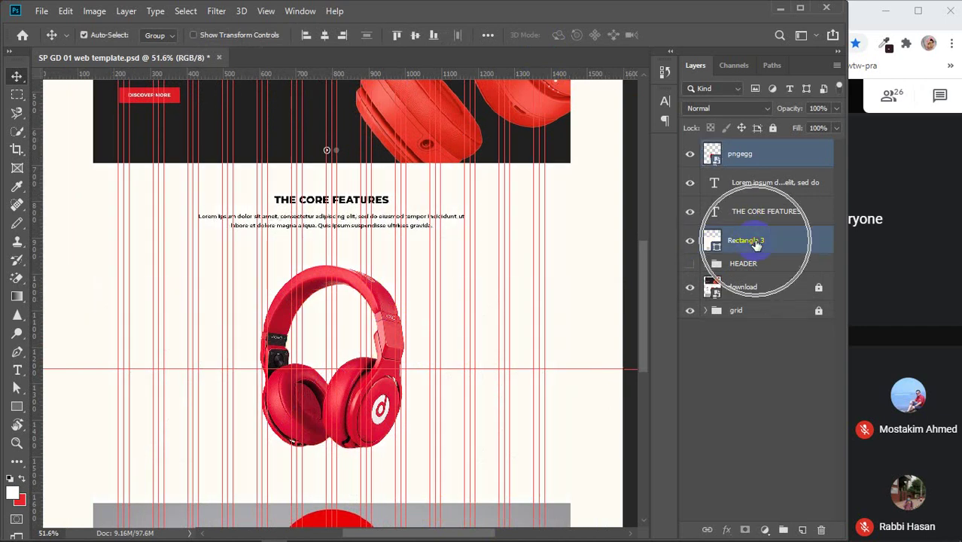
left_click(325, 36)
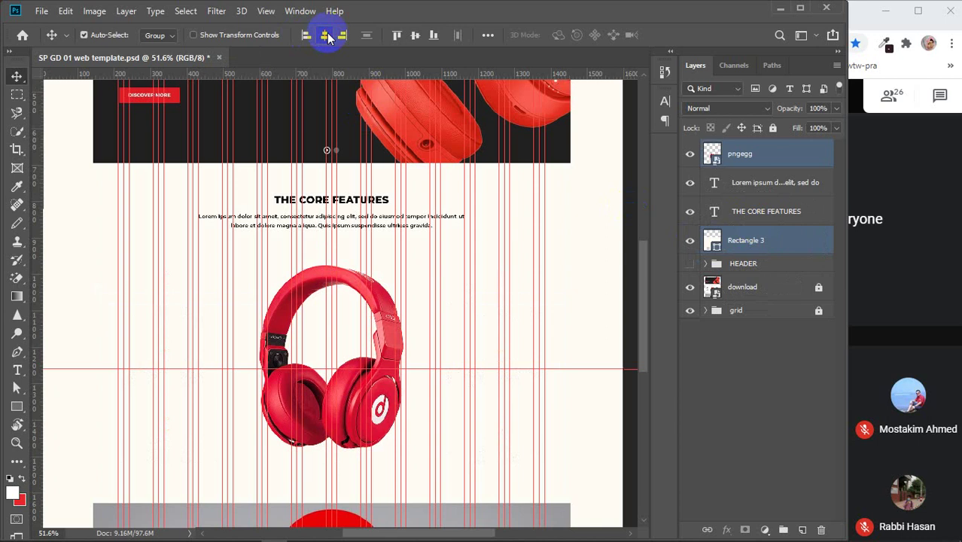
left_click(416, 35)
left_click(741, 348)
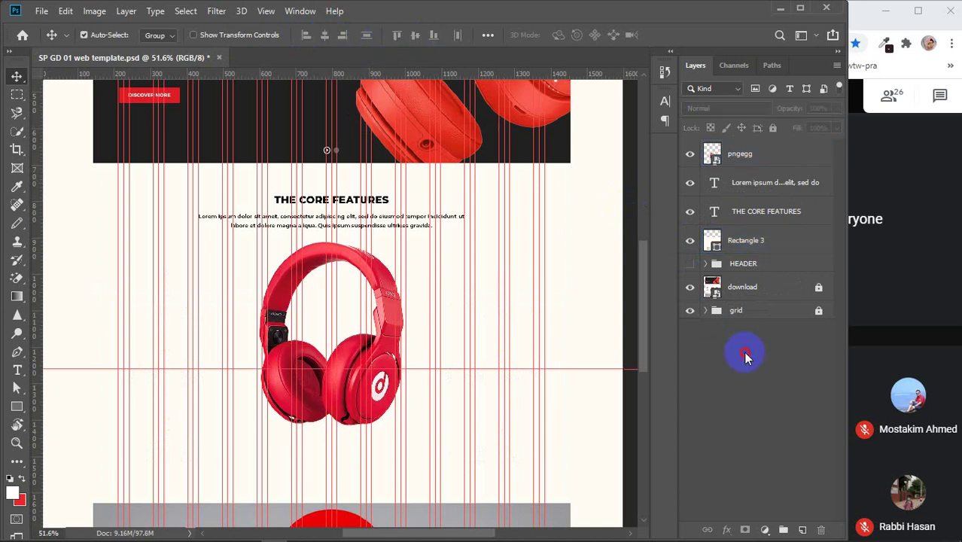
left_click(690, 243)
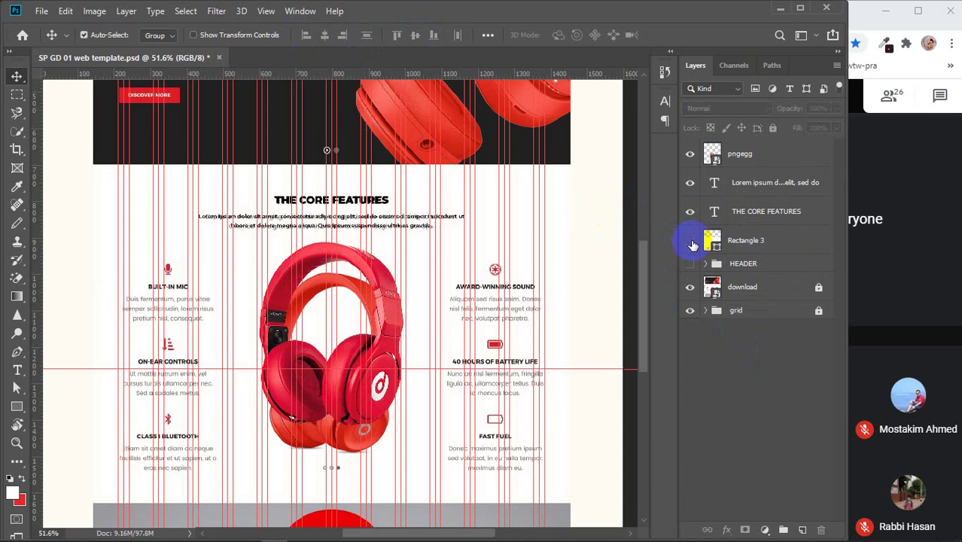
- Move the headphones image down 60 px beneath the intro paragraph
left_click(743, 165)
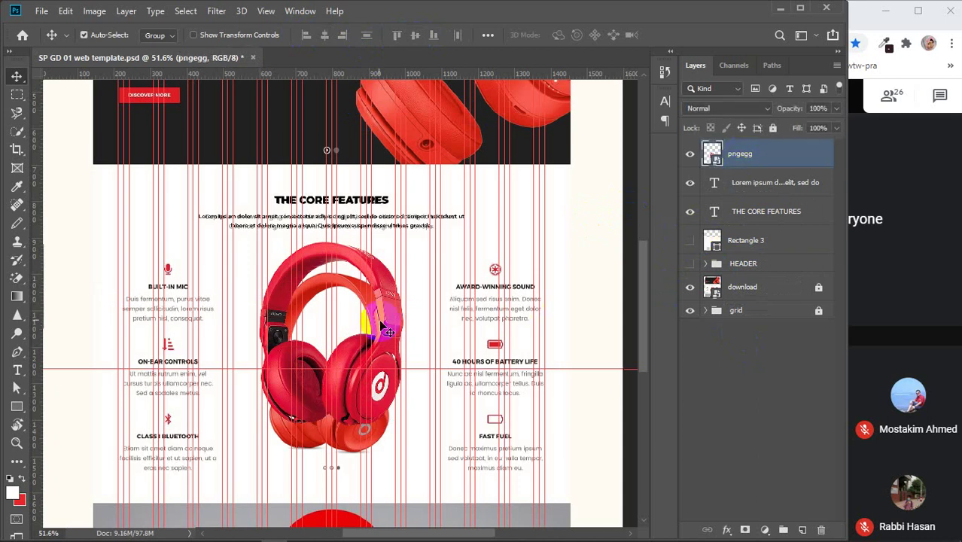
left_click_drag(385, 293, 390, 315)
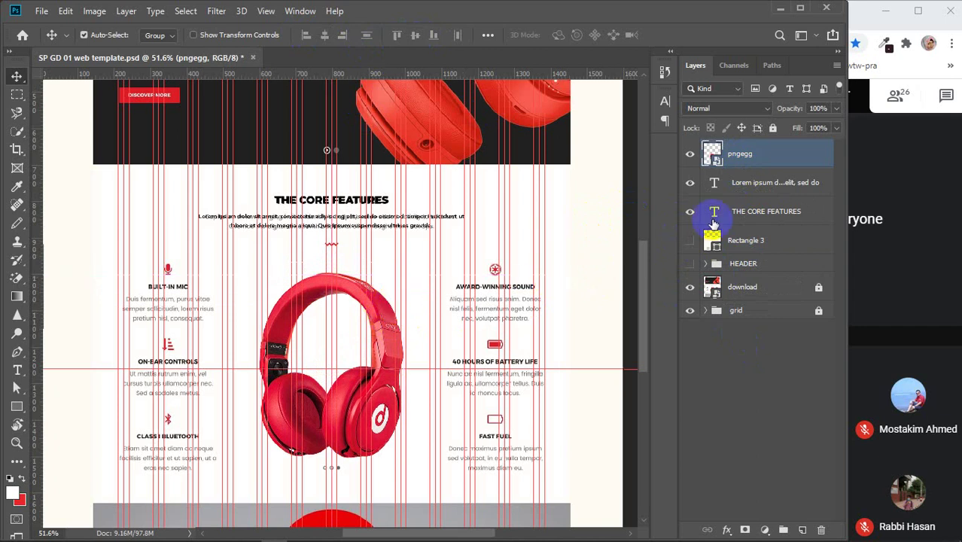
left_click(736, 367)
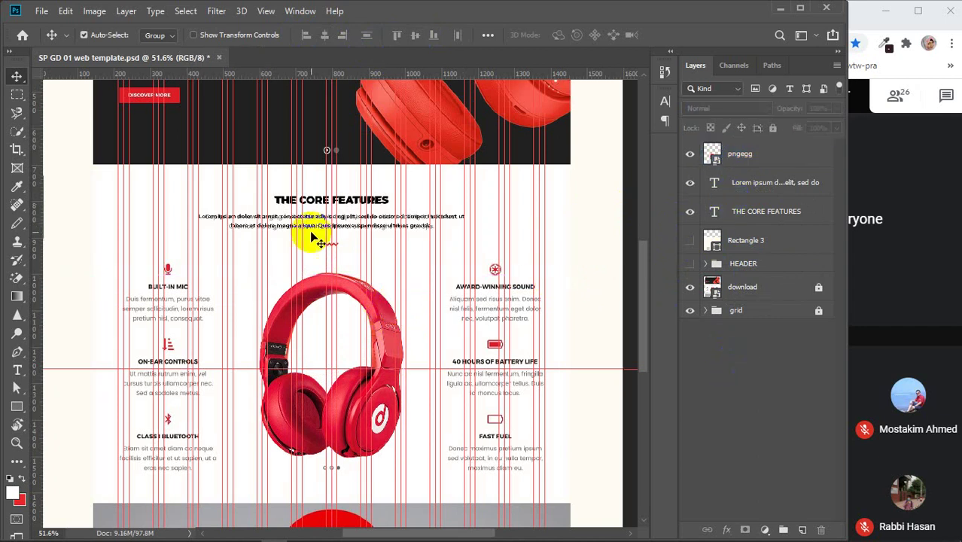
left_click(764, 213)
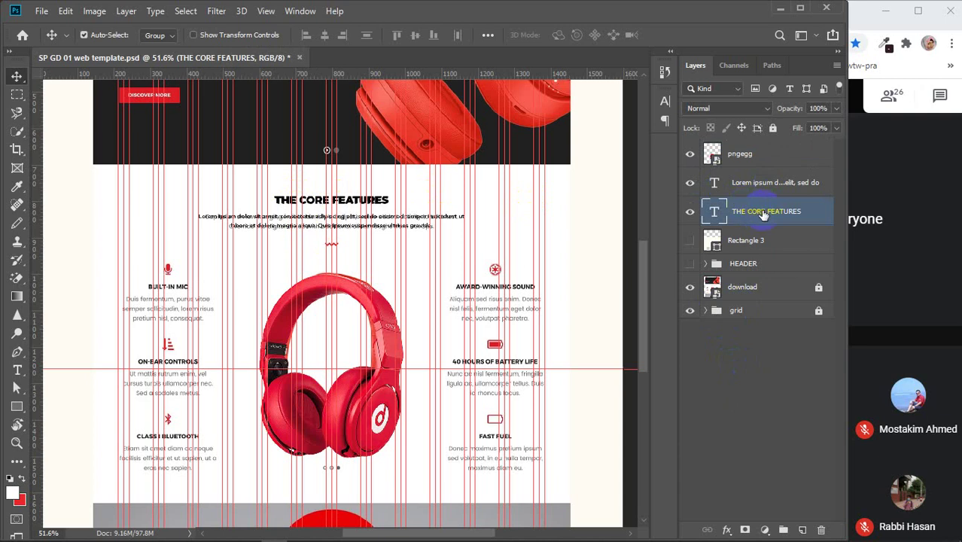
scroll(370, 308, "up", 3)
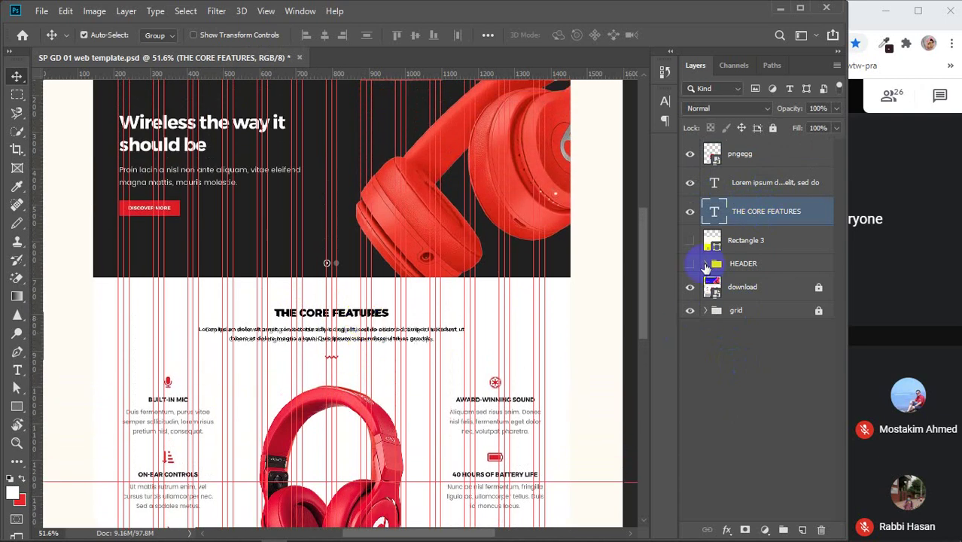
- Make the HEADER group visible and expand it down to the slider text group
left_click(705, 265)
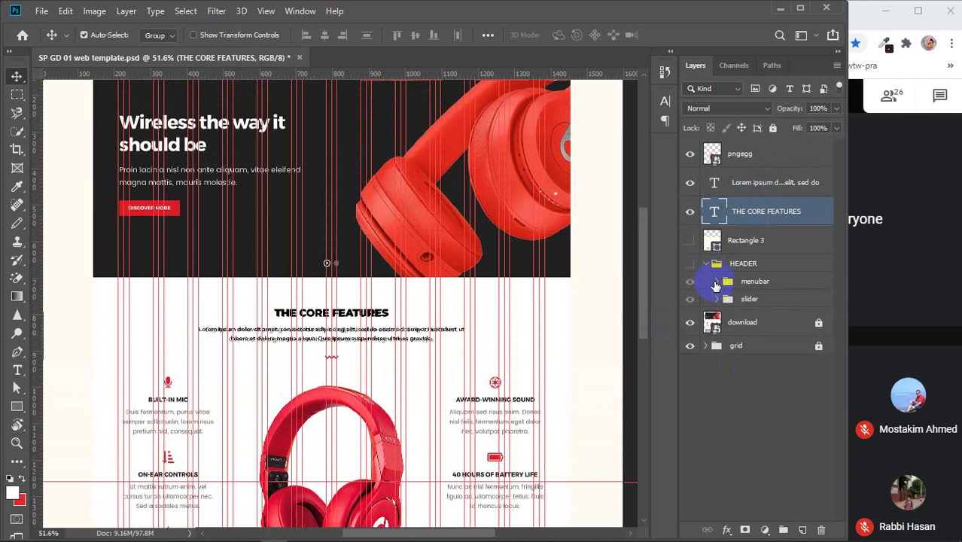
left_click(691, 282)
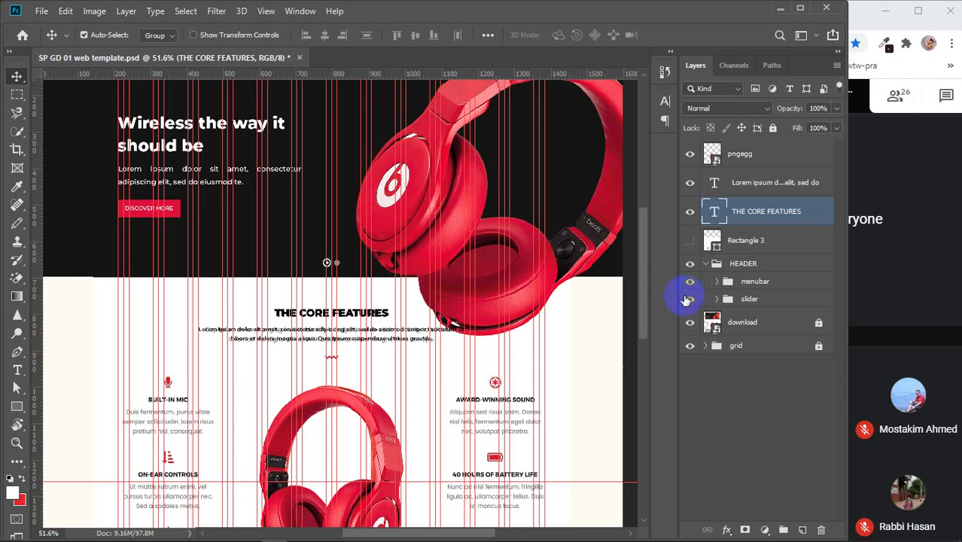
left_click(689, 299)
left_click(689, 299)
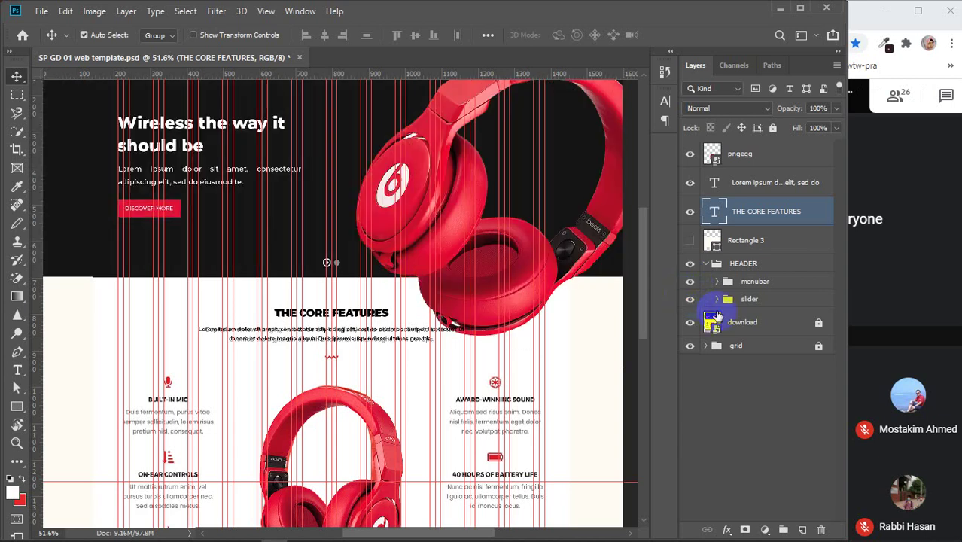
left_click(716, 300)
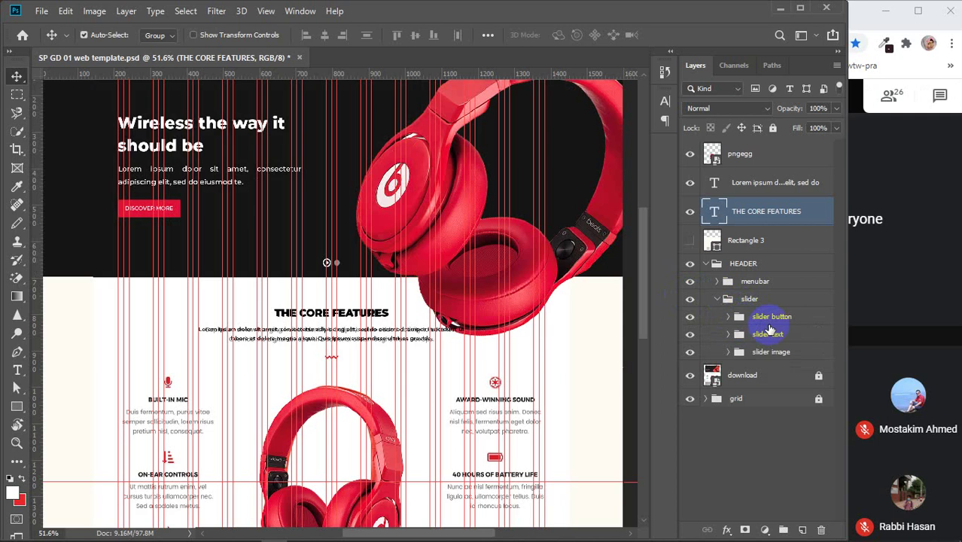
left_click(690, 334)
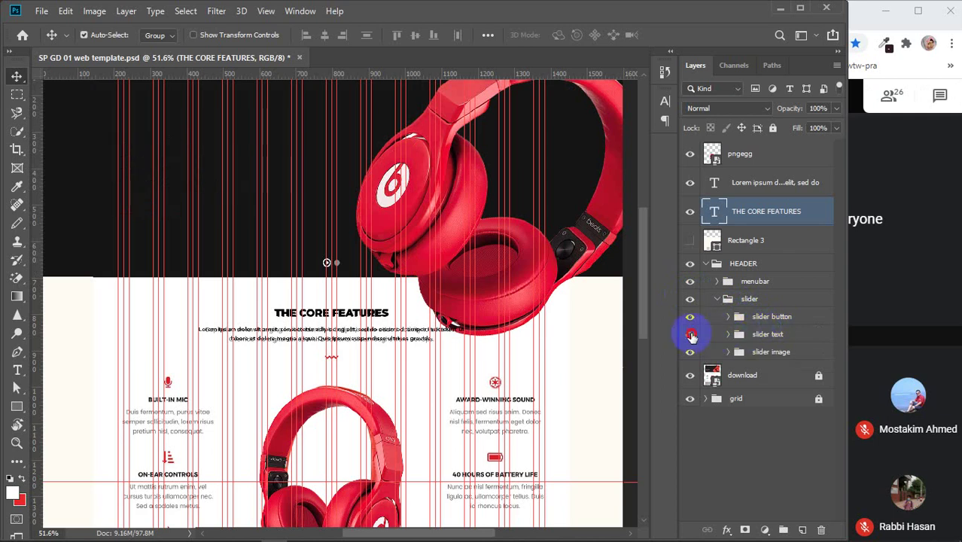
left_click(690, 334)
left_click(728, 334)
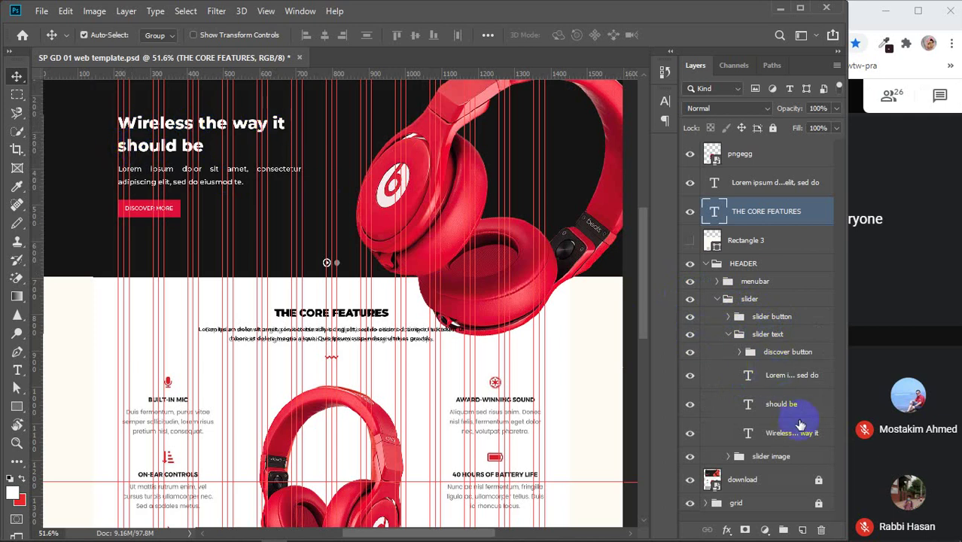
- Group the two slider headline layers into a group named title
left_click(782, 439)
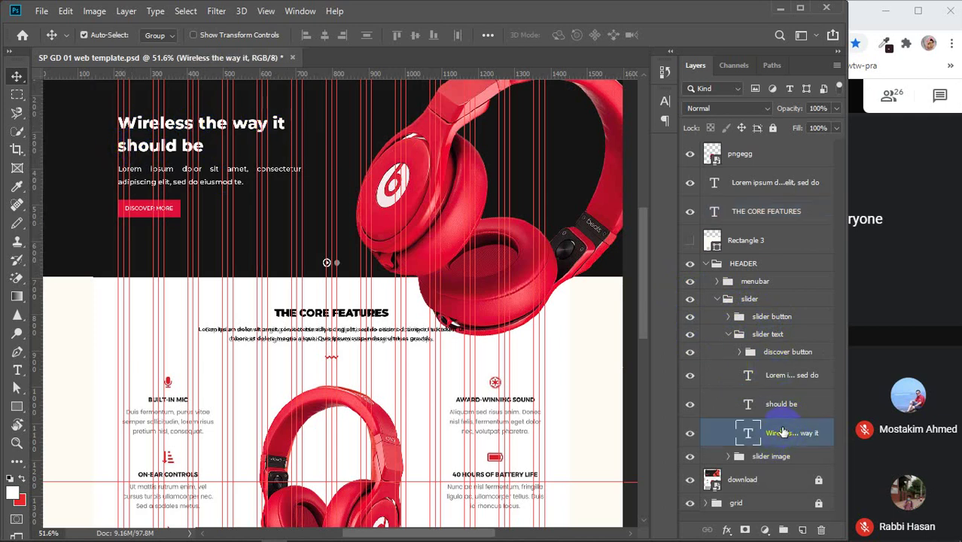
left_click(782, 404, "shift")
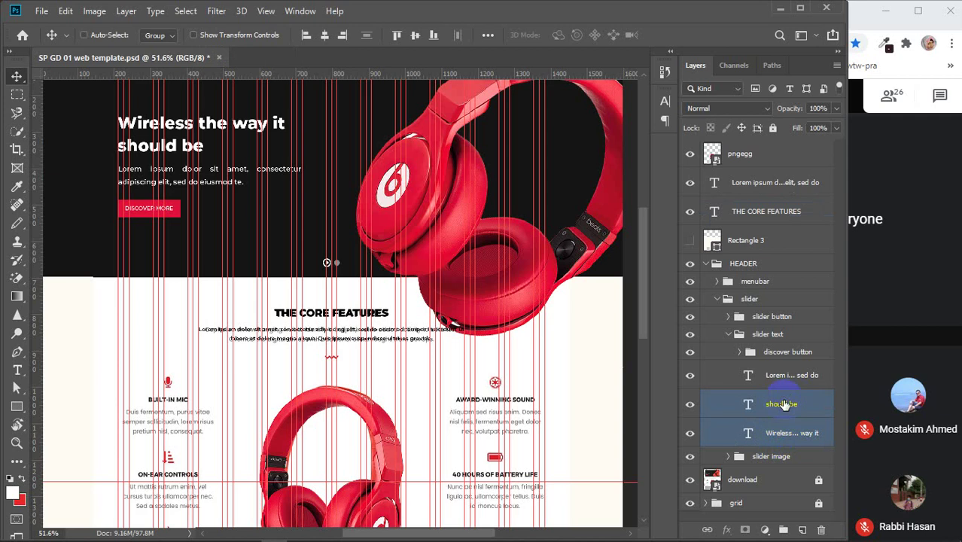
key("ctrl+g")
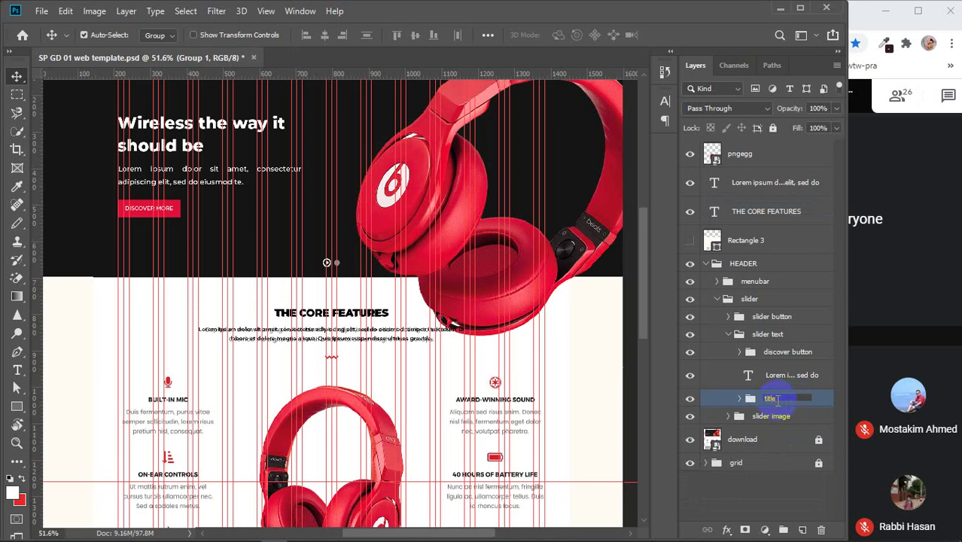
key("Return")
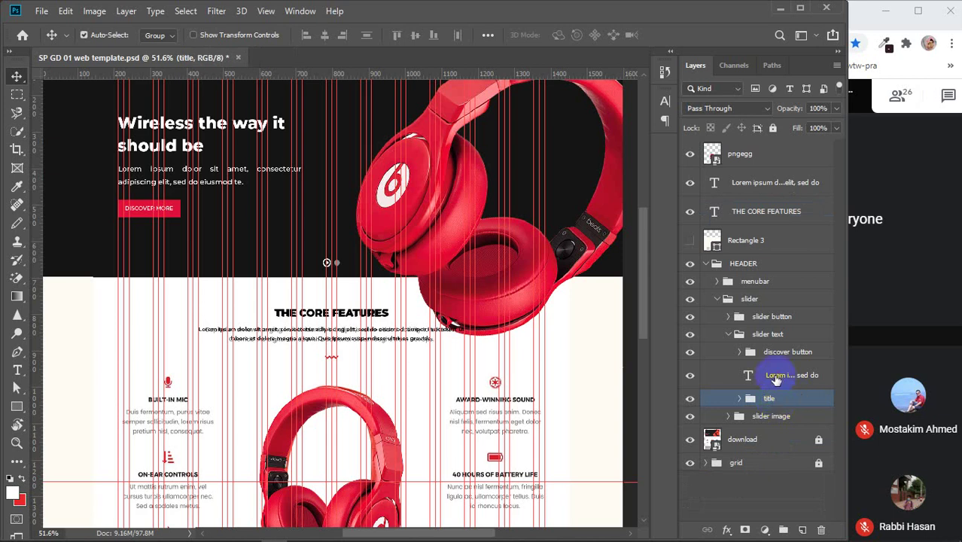
- Put the slider's Lorem body text into its own group named slogan
left_click(776, 379)
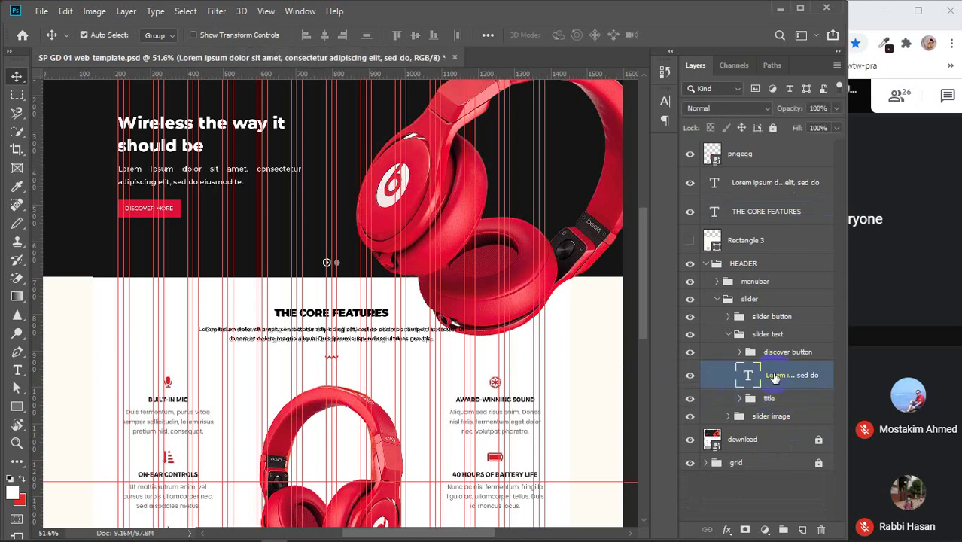
key("ctrl+g")
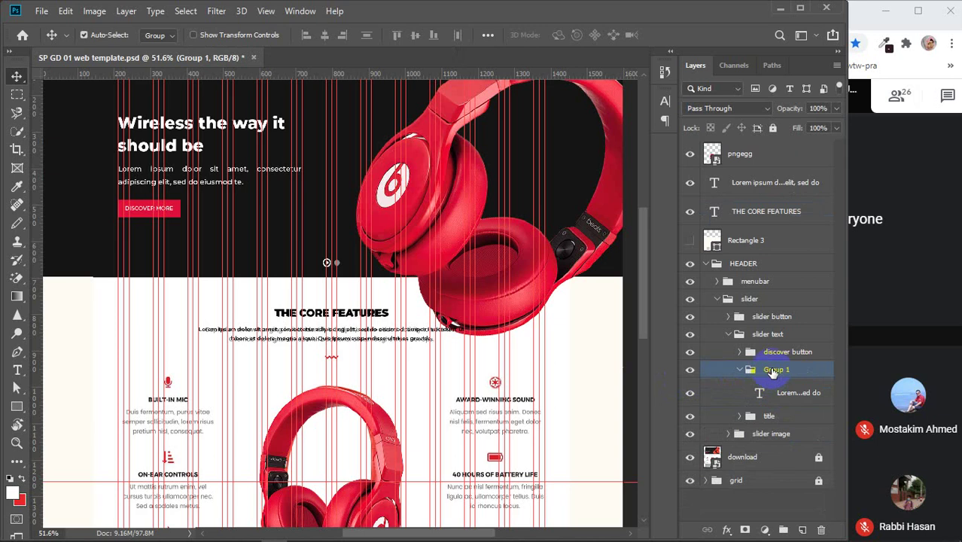
left_click(771, 369)
type("slogan")
key("Return")
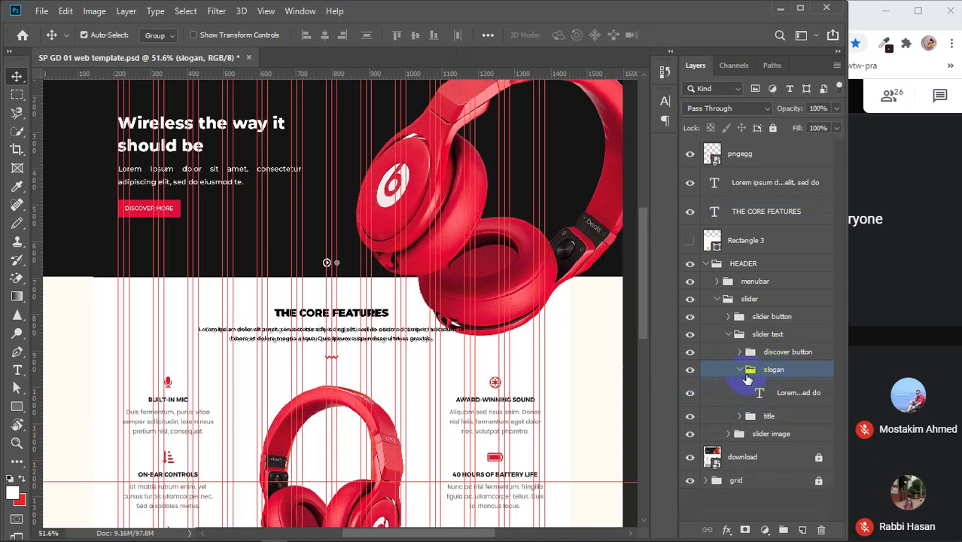
- Collapse the slogan, slider text, slider and HEADER groups, then hide HEADER
left_click(737, 371)
left_click(739, 372)
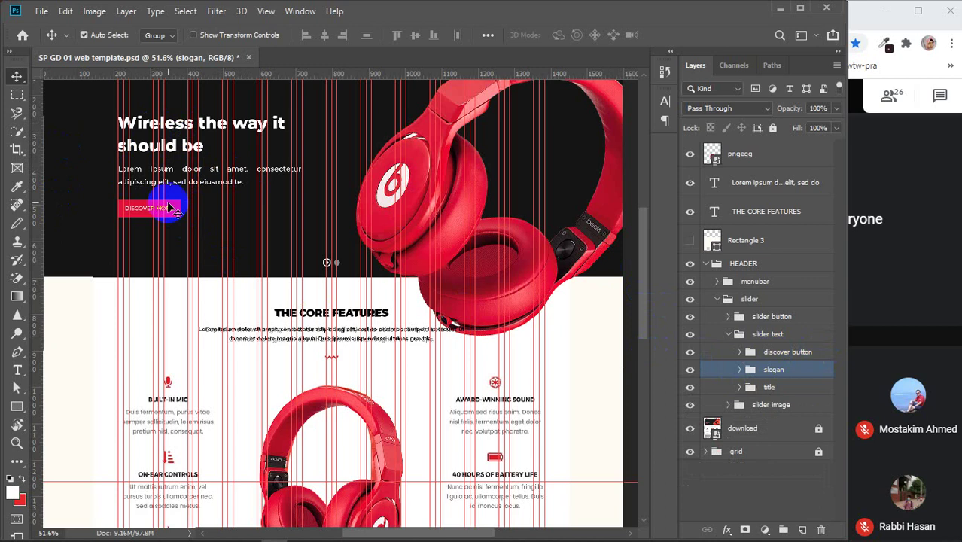
left_click(727, 334)
left_click_drag(727, 337, 718, 317)
left_click(718, 301)
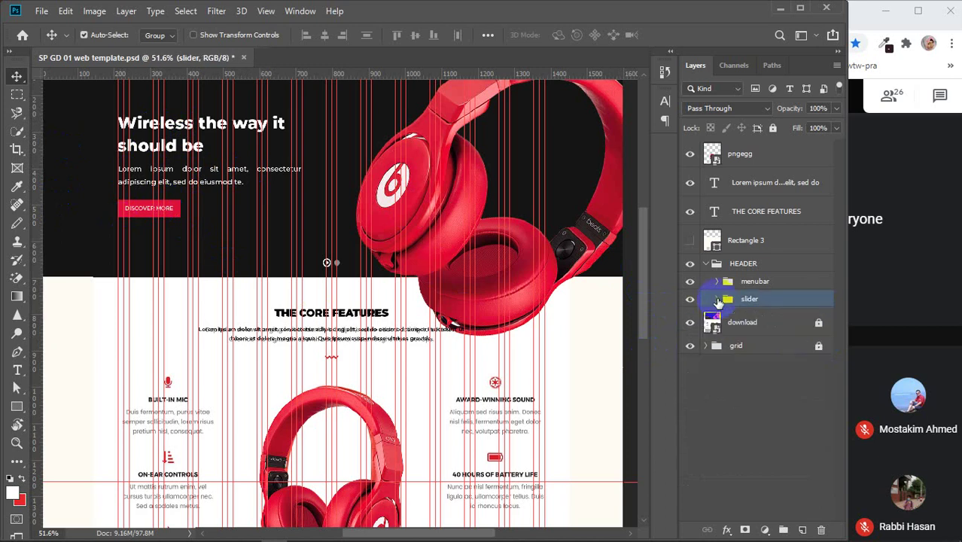
left_click(706, 265)
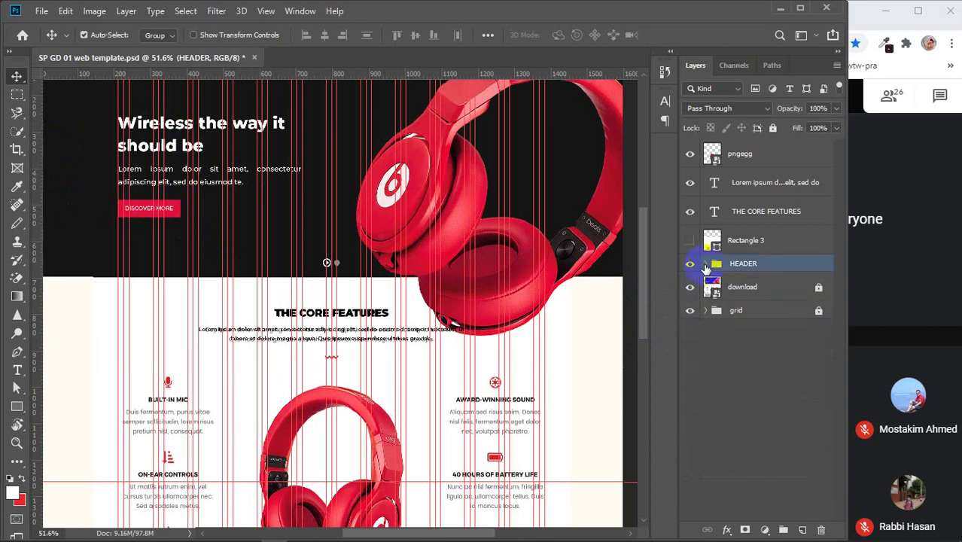
left_click(690, 264)
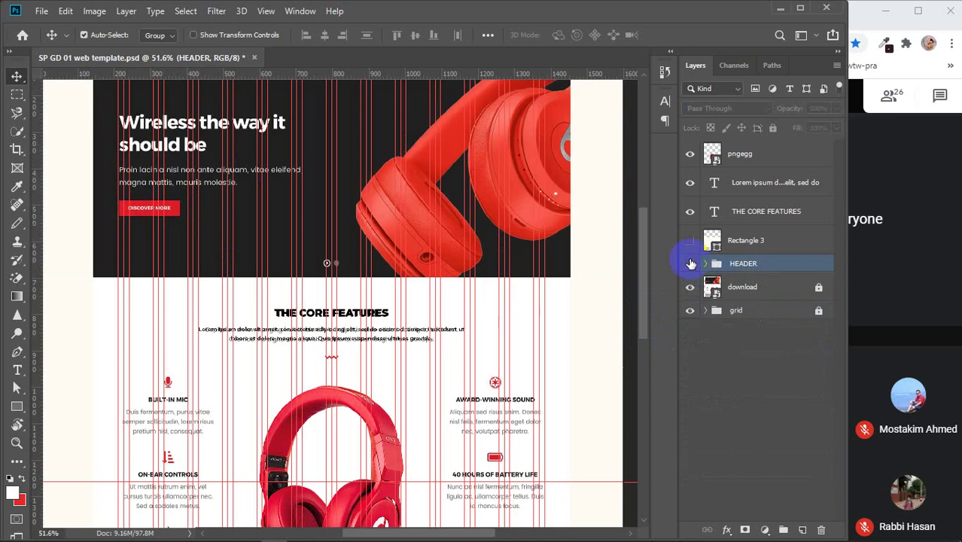
scroll(351, 349, "down", 3)
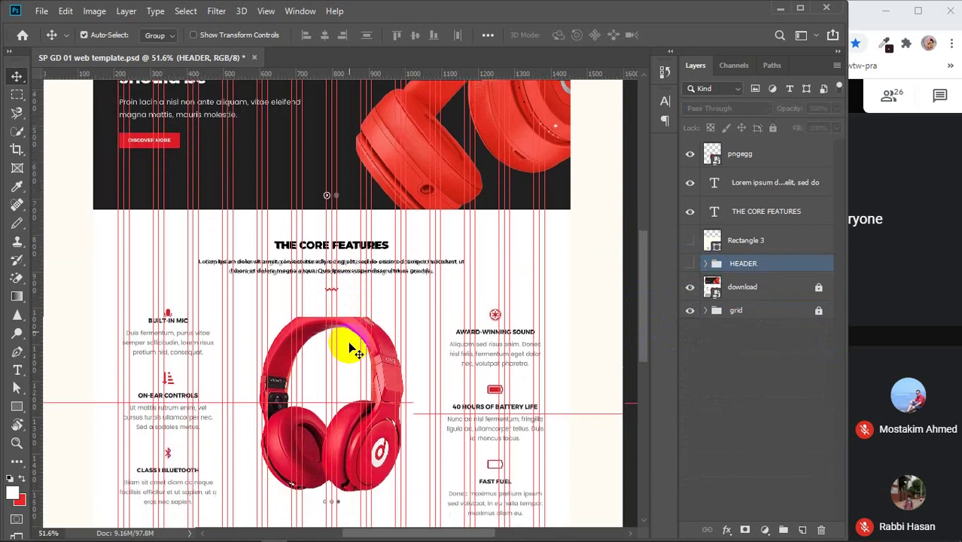
scroll(350, 348, "down", 2)
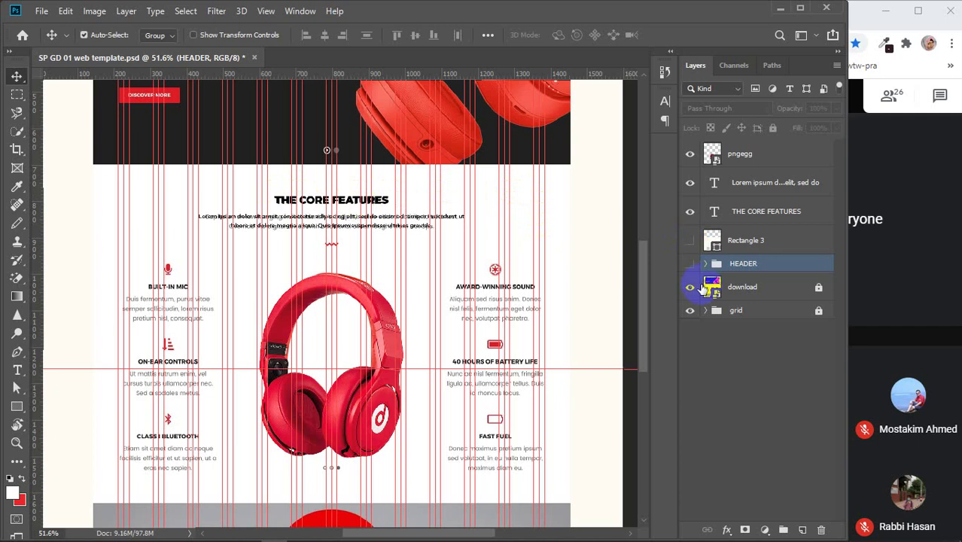
left_click(690, 287)
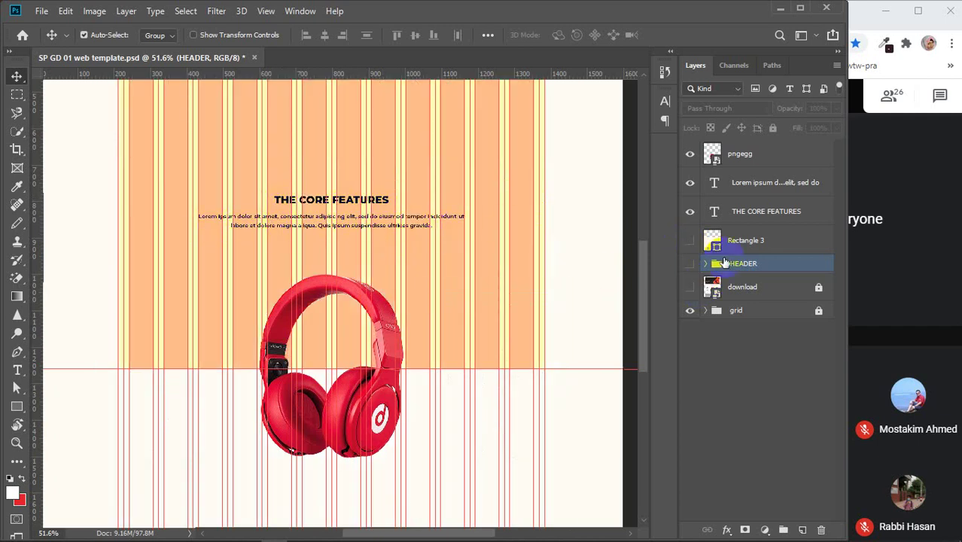
left_click(690, 264)
left_click(690, 264)
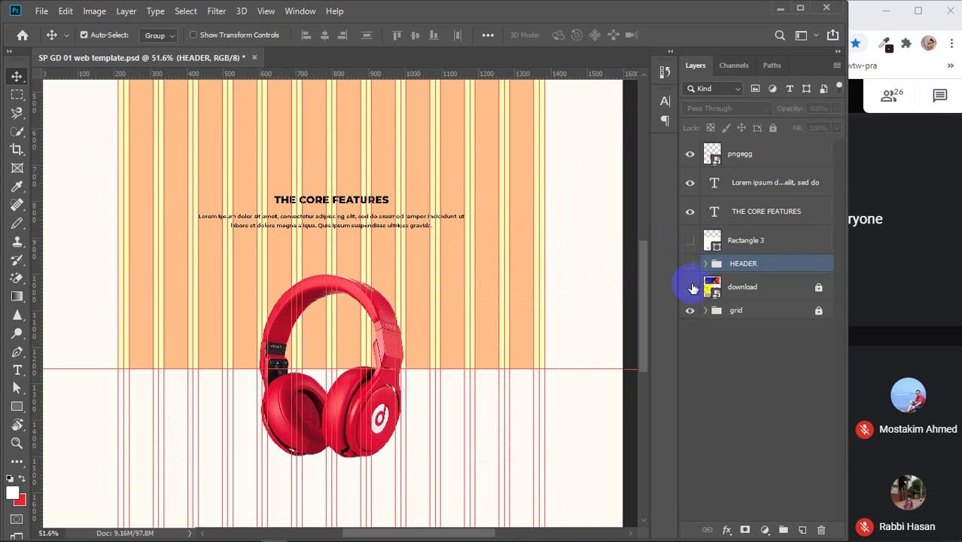
left_click(690, 287)
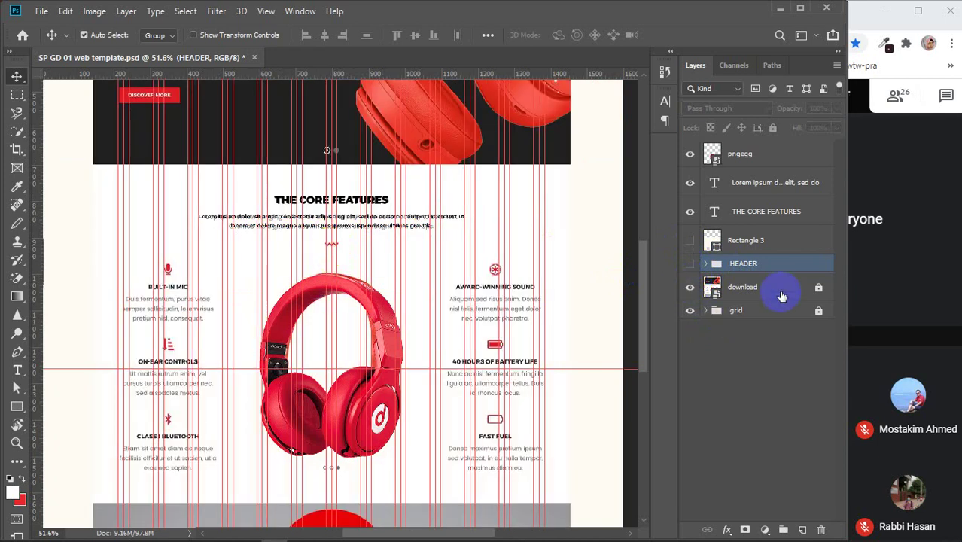
left_click(739, 156)
- Rename the pngegg headphones layer to image in the Layers panel
double_click(739, 154)
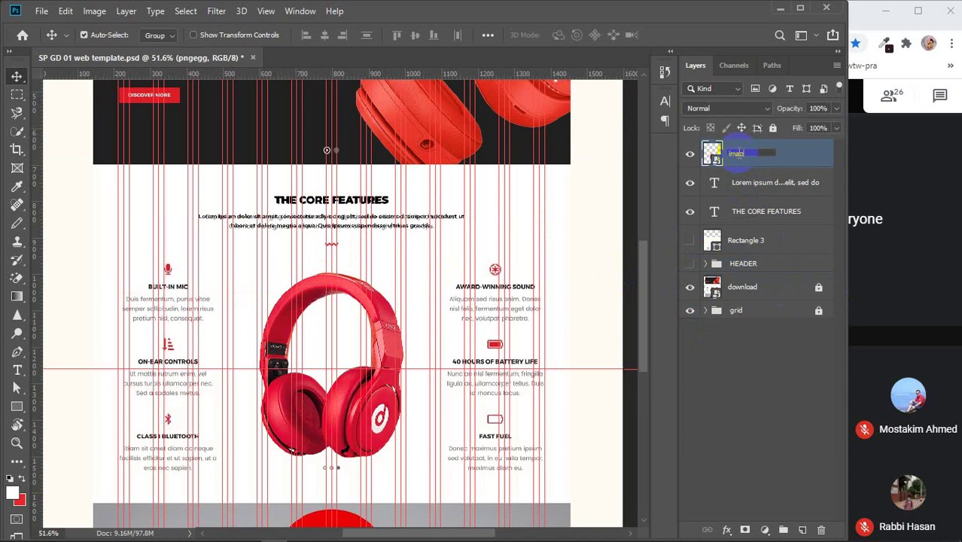
key("Return")
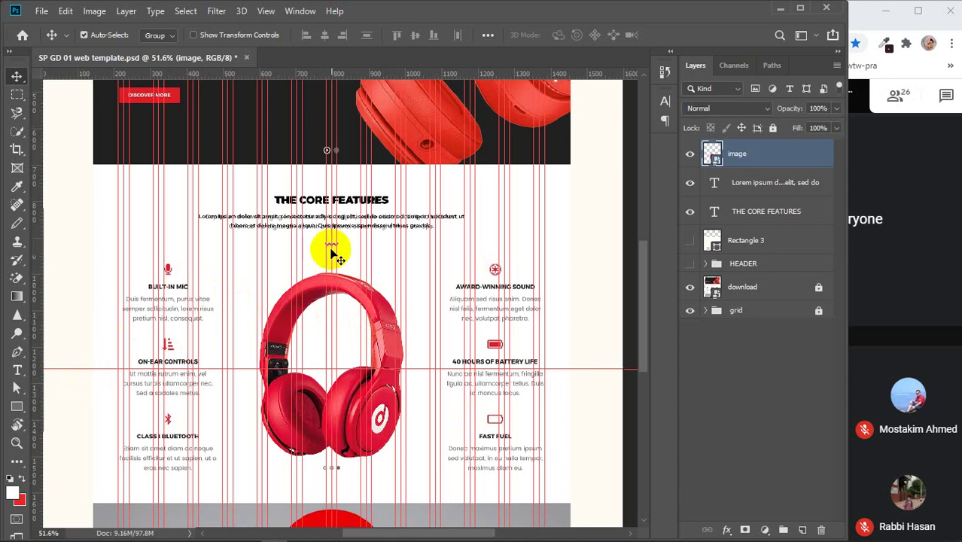
left_click(198, 176)
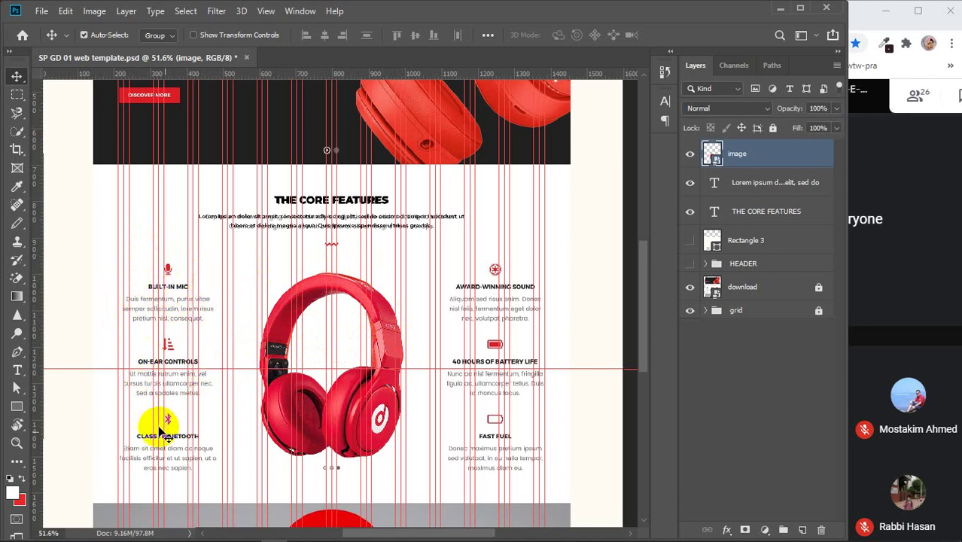
scroll(194, 404, "down", 3)
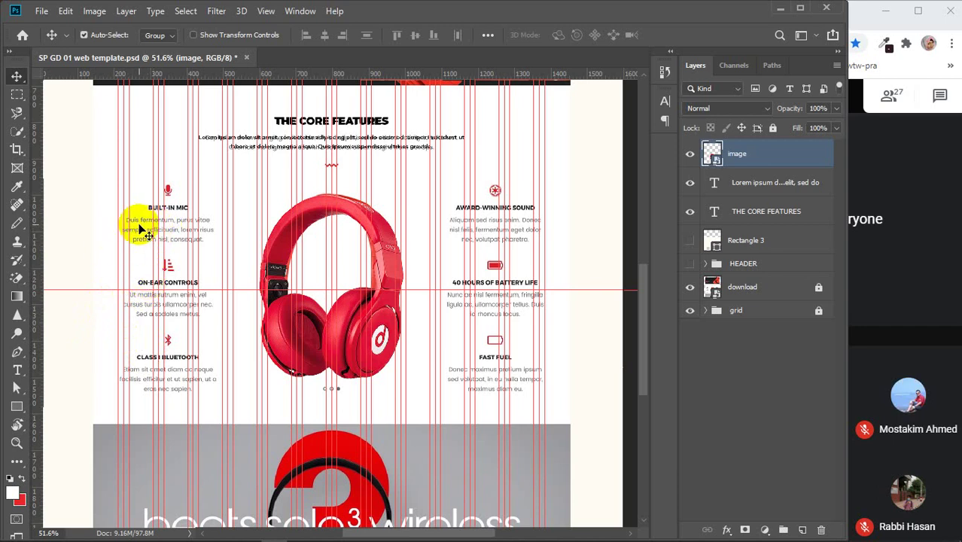
- Activate the Horizontal Type Tool from the toolbar
left_click(16, 370)
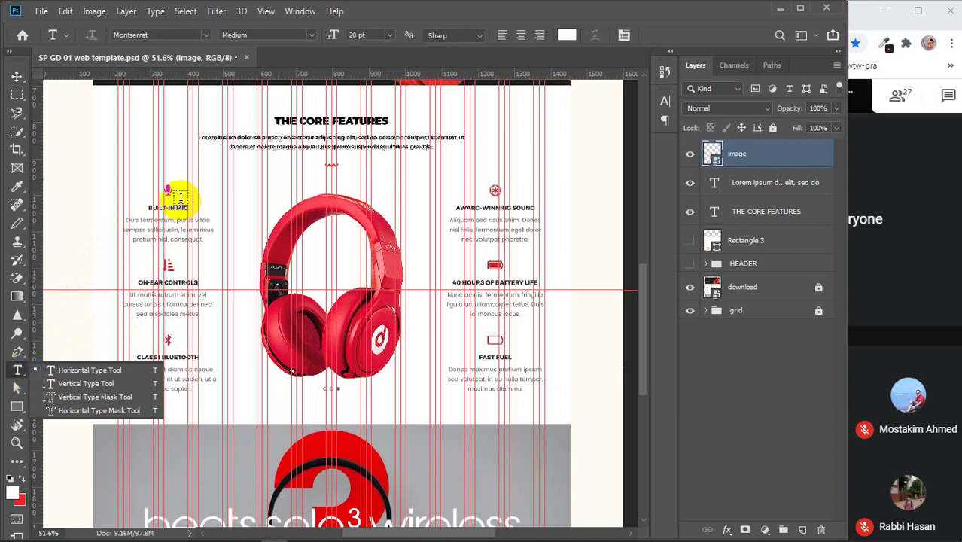
- Retype the BUILT-IN MIC heading on a new text layer in black 000000 Montserrat ExtraBold
scroll(160, 238, "up", 3)
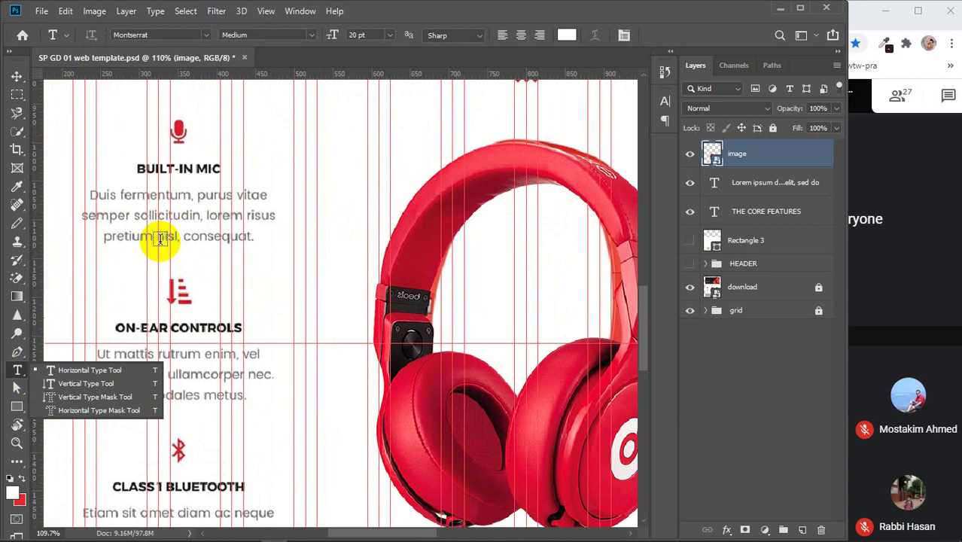
left_click_drag(208, 250, 247, 290)
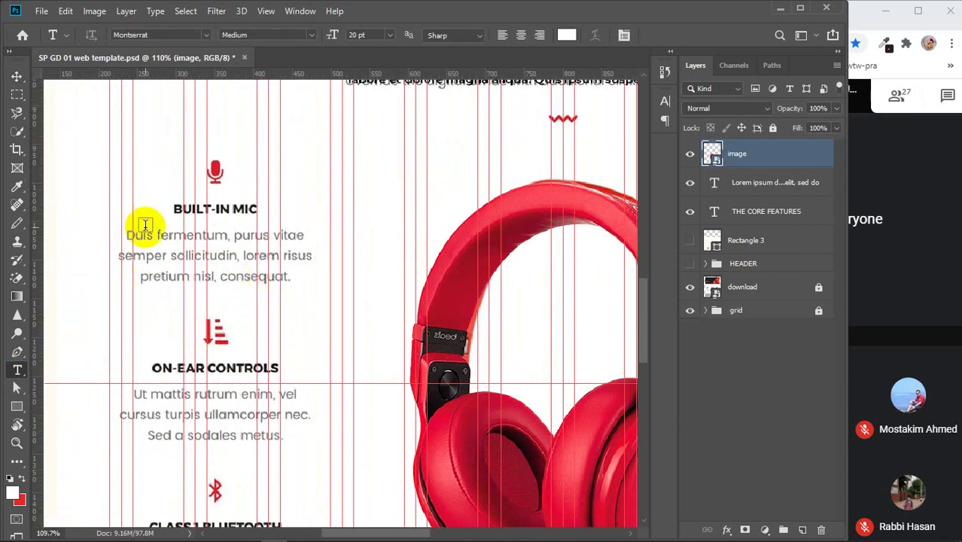
left_click(171, 210)
key("shift+Right")
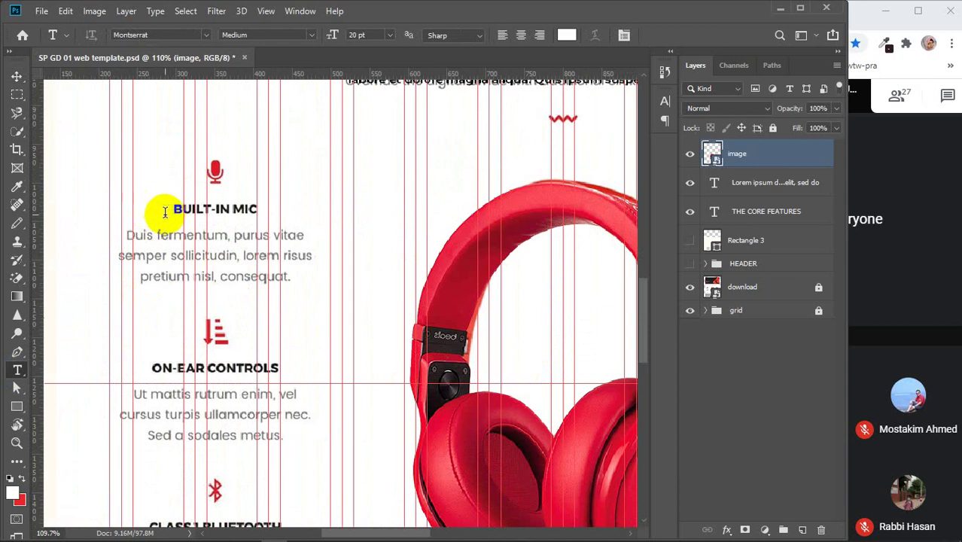
left_click(165, 212)
left_click(164, 213)
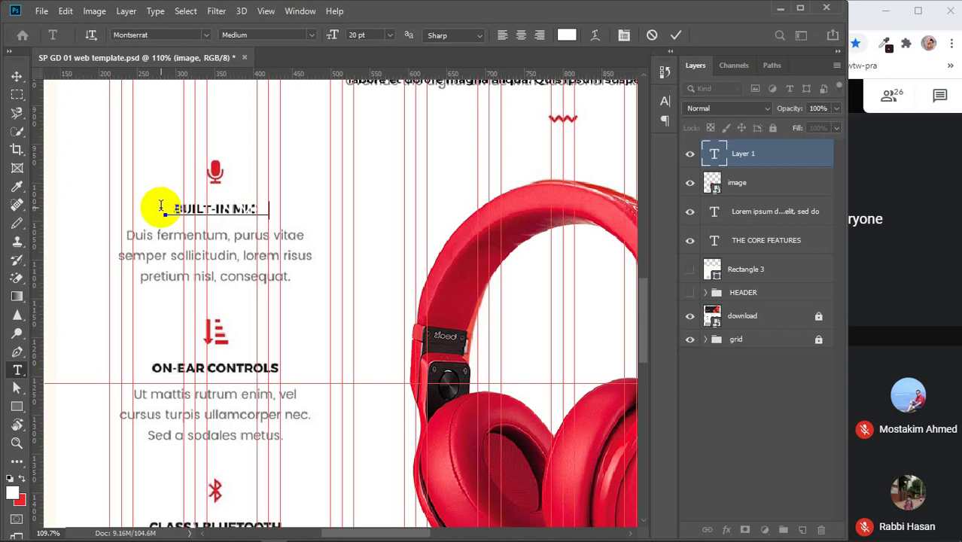
left_click_drag(165, 211, 302, 216)
left_click(557, 33)
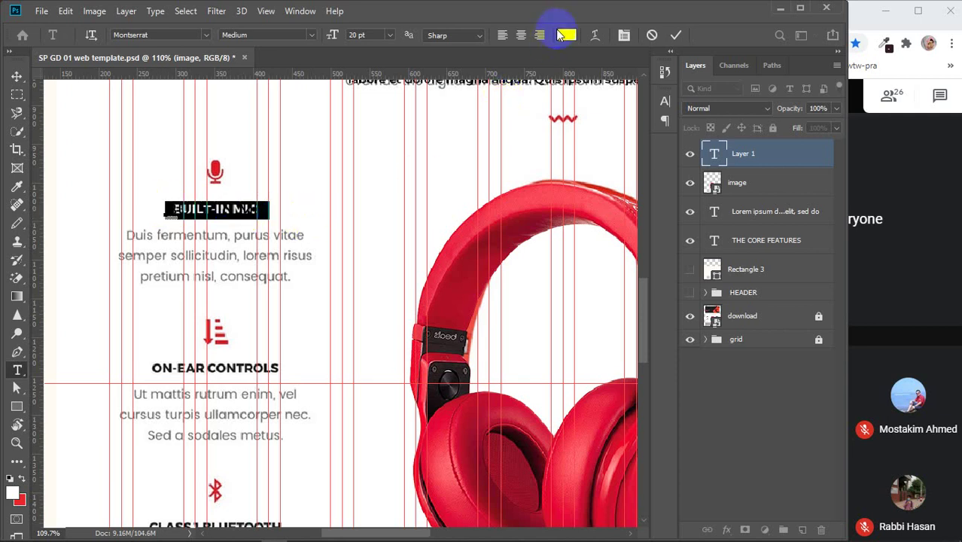
left_click_drag(605, 189, 565, 382)
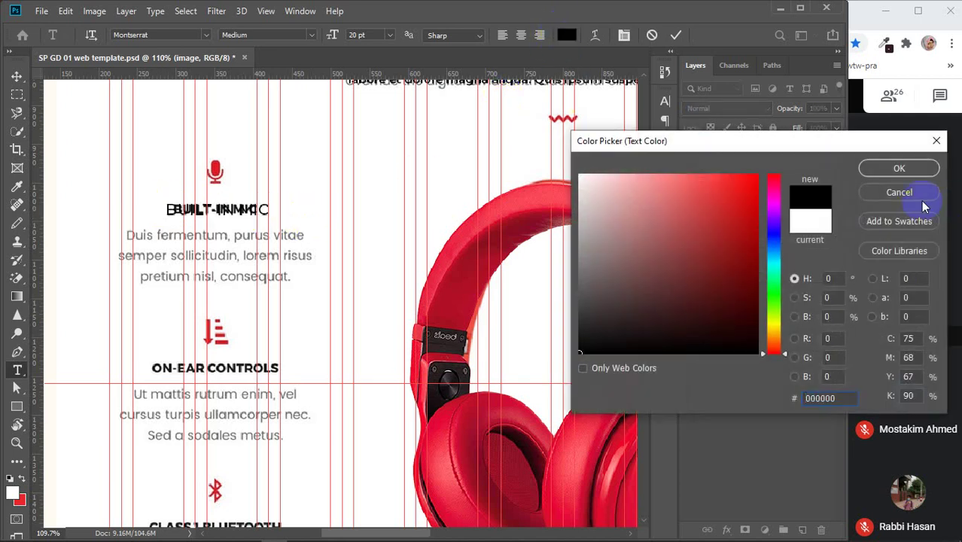
left_click(899, 168)
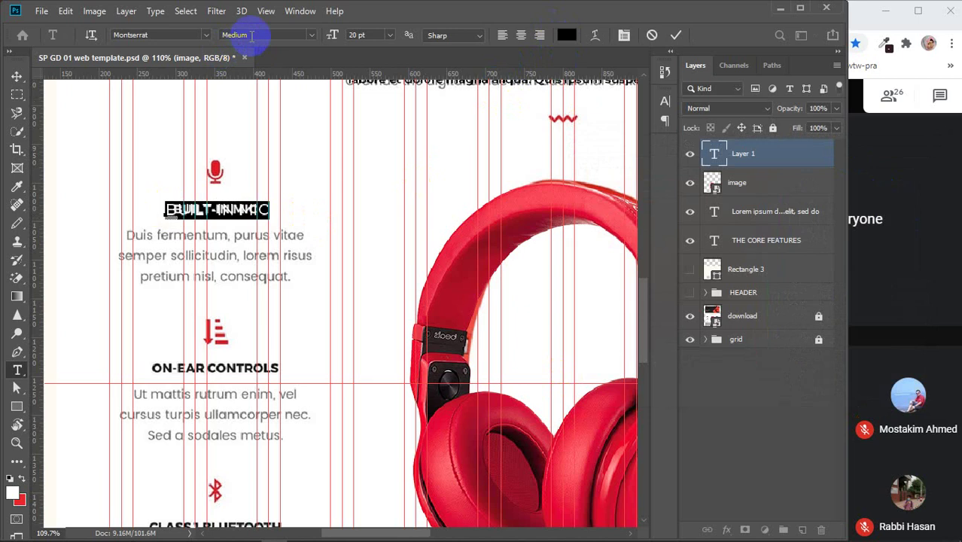
left_click(309, 34)
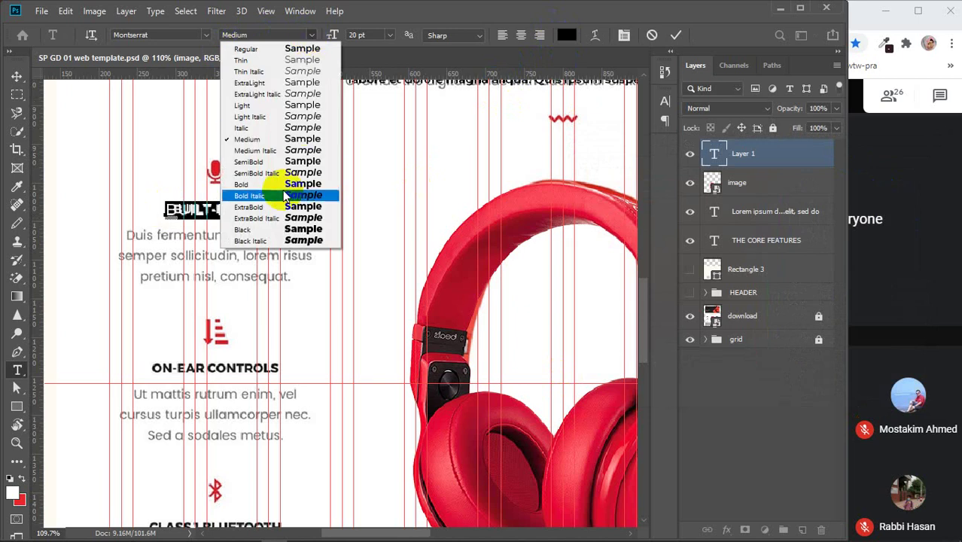
left_click(251, 207)
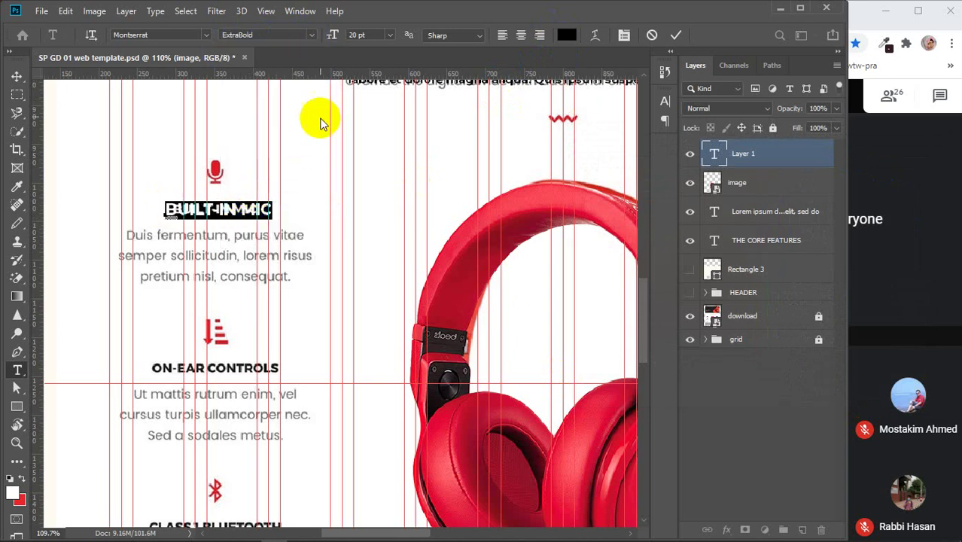
left_click(17, 76)
- Nudge the BUILT-IN MIC heading 10 px right and set it to 16 pt
left_click_drag(170, 212, 174, 210)
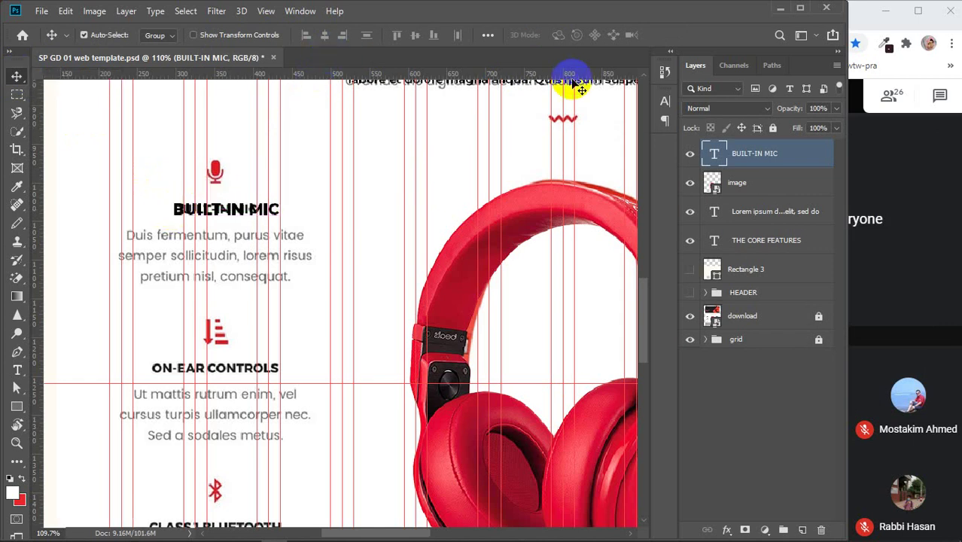
left_click(664, 102)
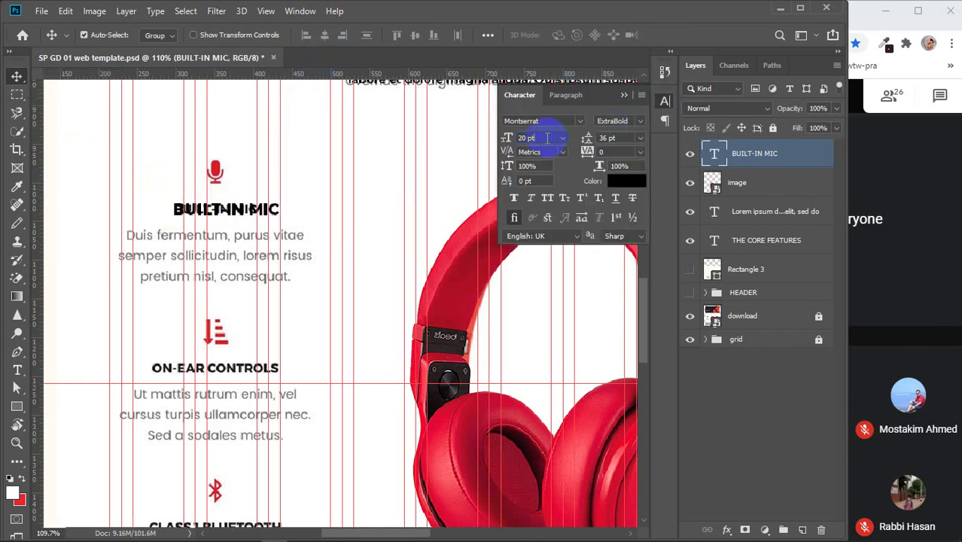
left_click(547, 138)
key("Down")
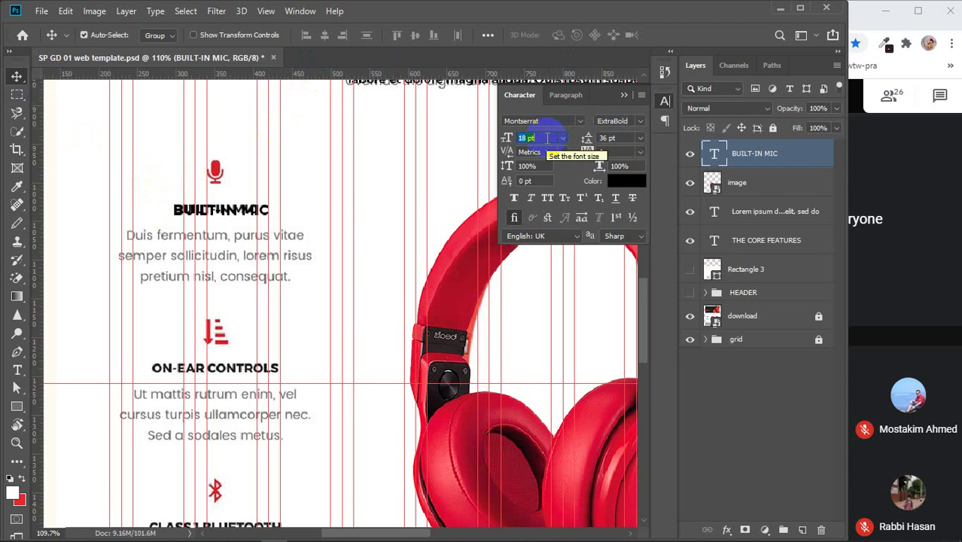
key("Down")
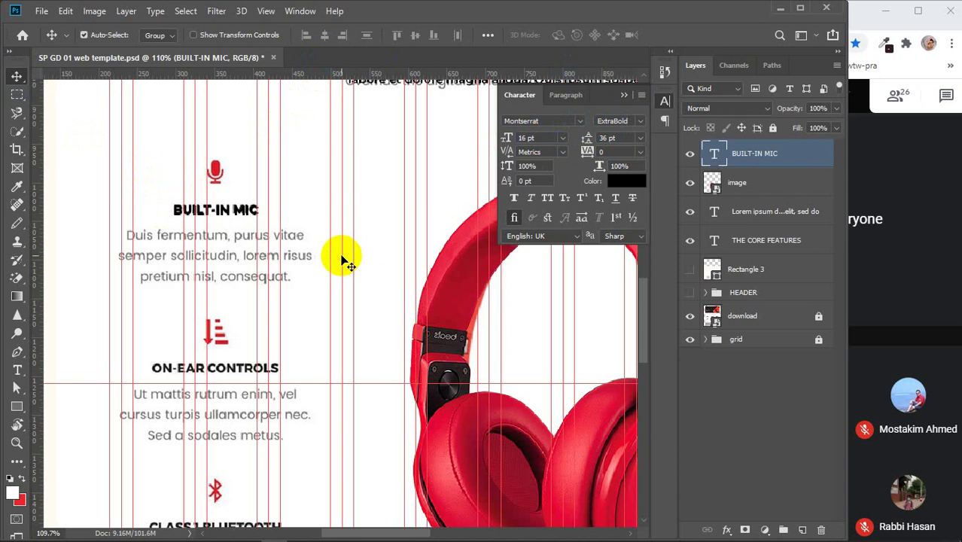
left_click(623, 95)
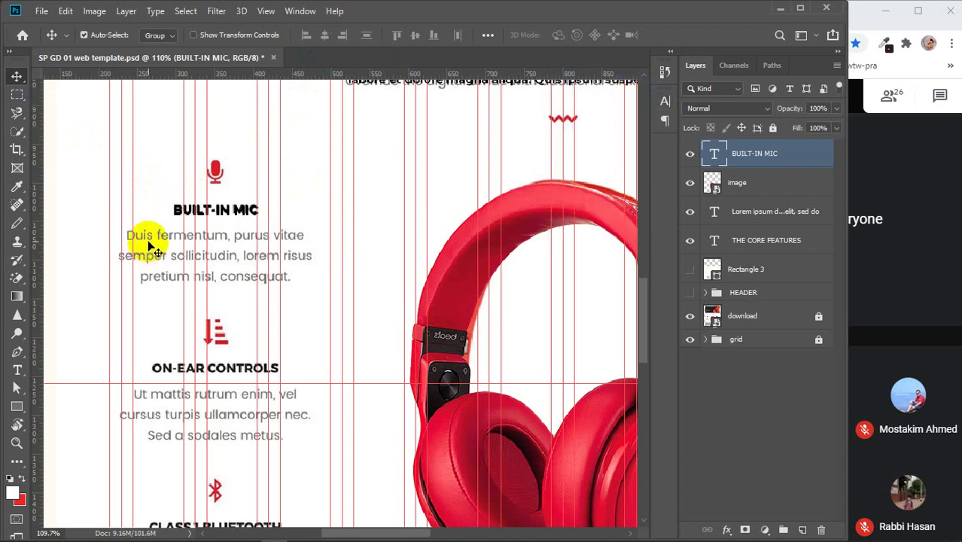
- Draw a centred Montserrat Medium paragraph text box over the BUILT-IN MIC body text
left_click(18, 370)
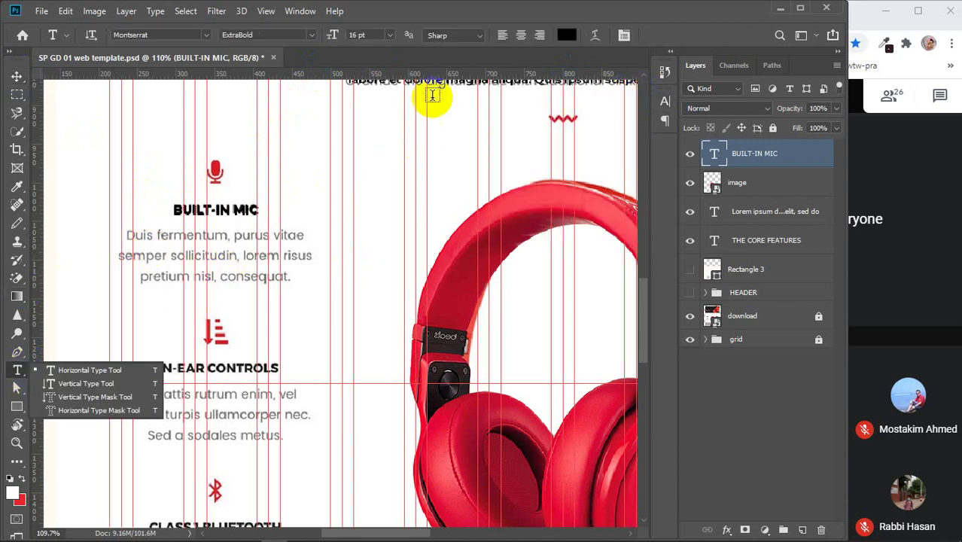
left_click(780, 384)
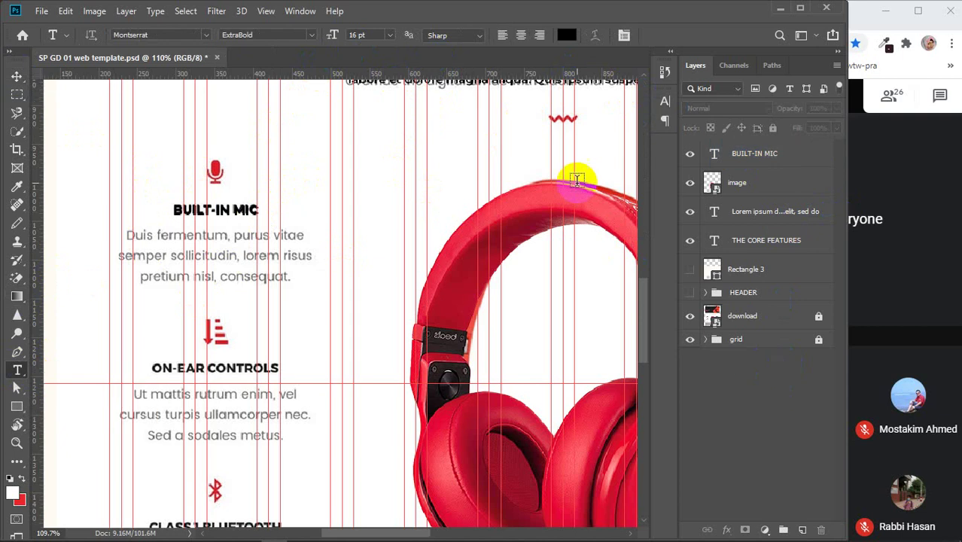
left_click(312, 36)
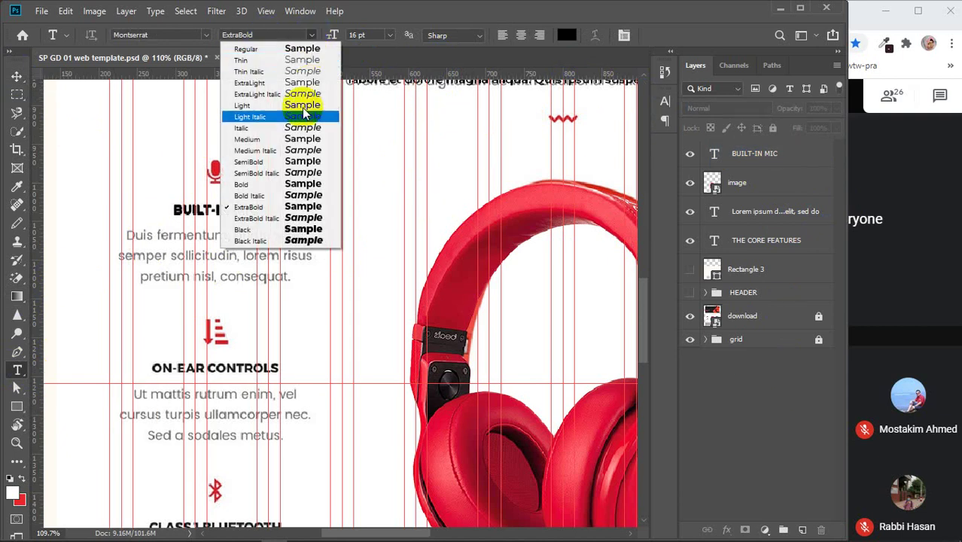
left_click(265, 140)
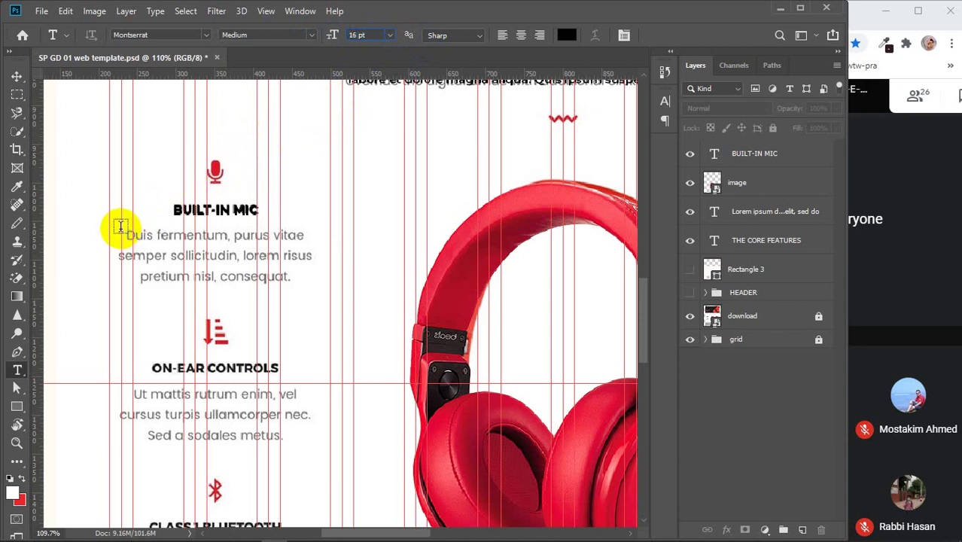
left_click_drag(121, 228, 316, 283)
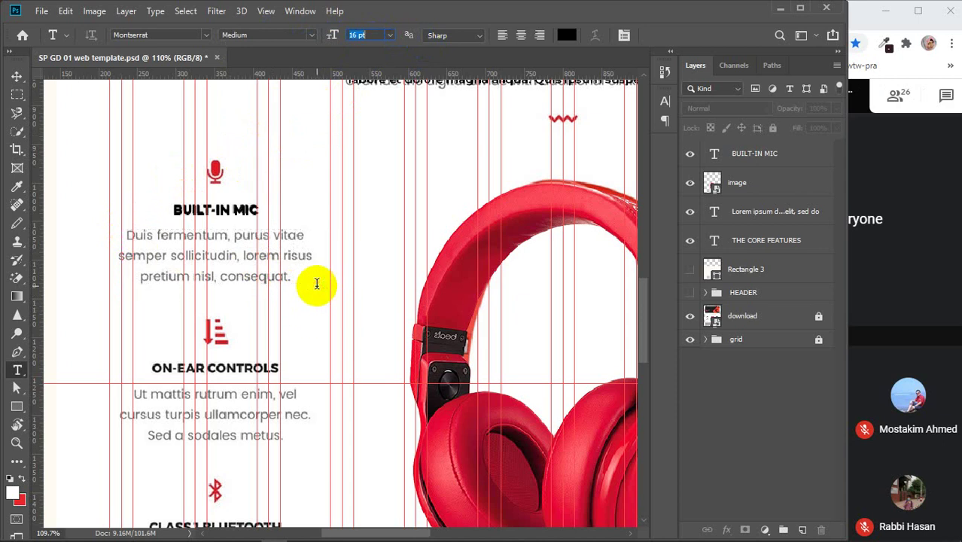
left_click(520, 36)
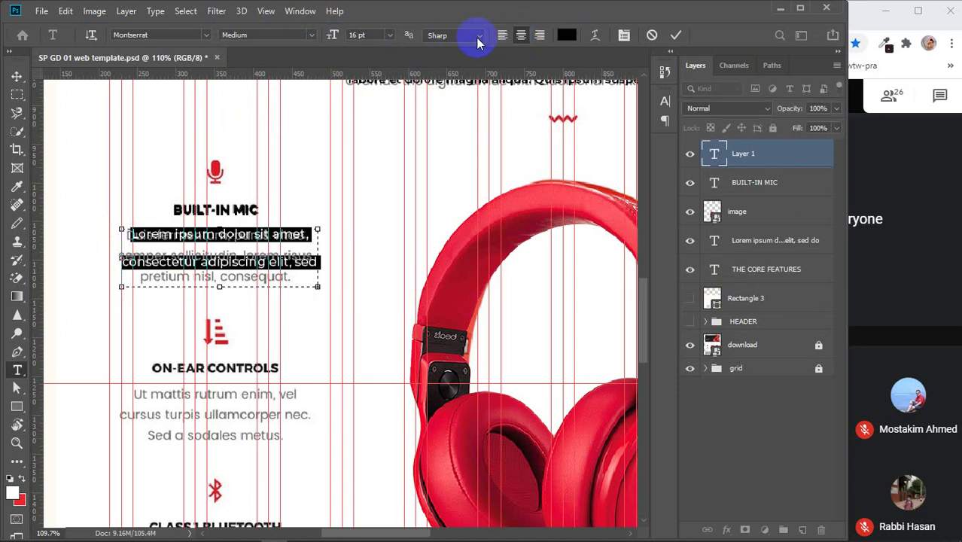
- Set the paragraph's leading to Auto, correct its last word, and commit it
left_click(624, 35)
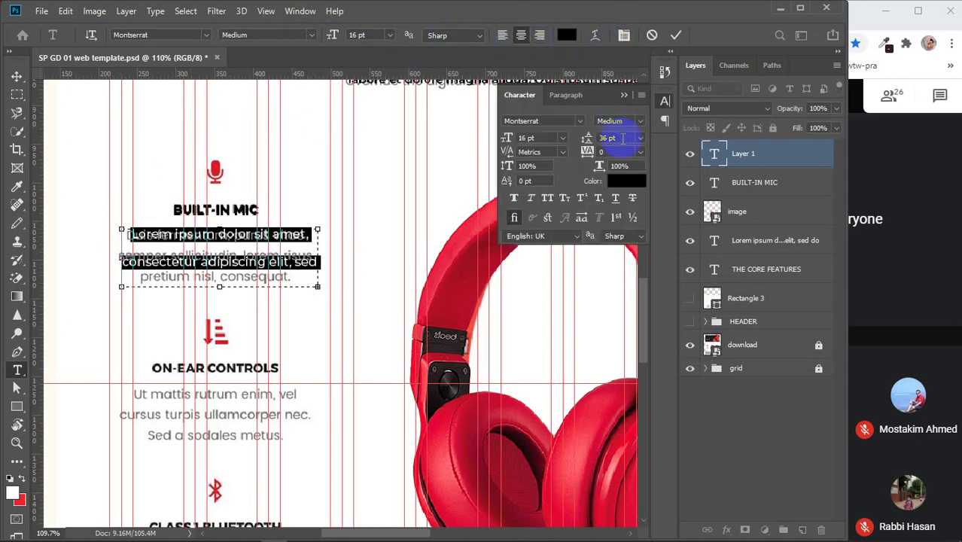
left_click(639, 137)
left_click(619, 151)
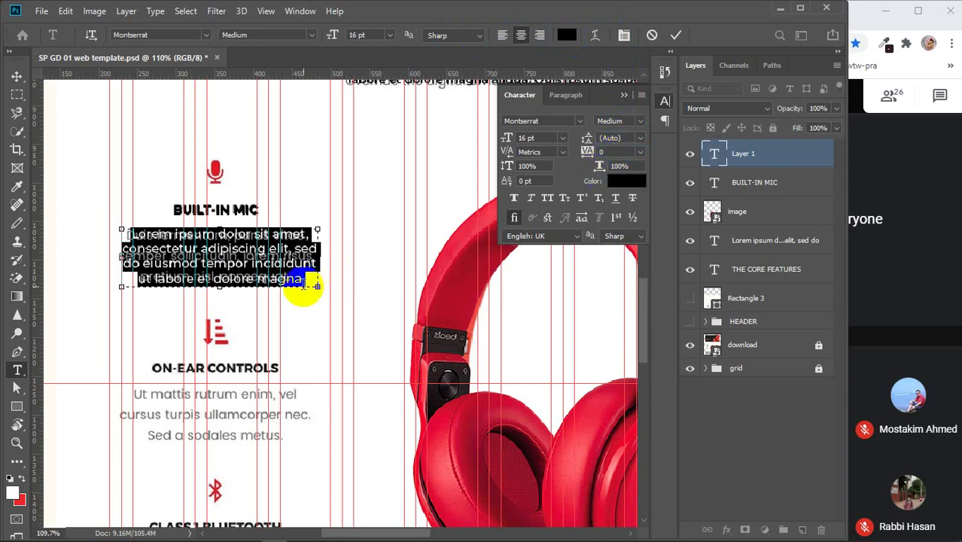
left_click(304, 280)
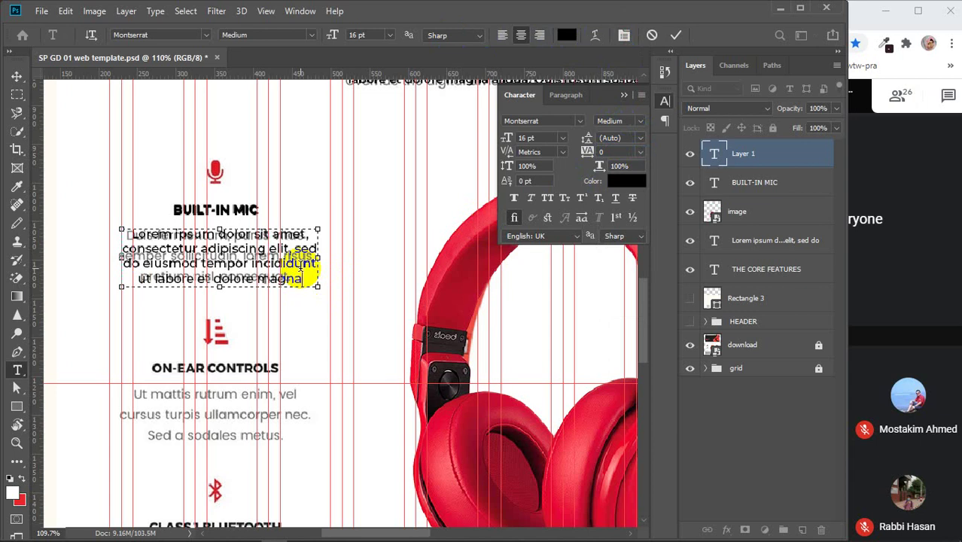
key("BackSpace")
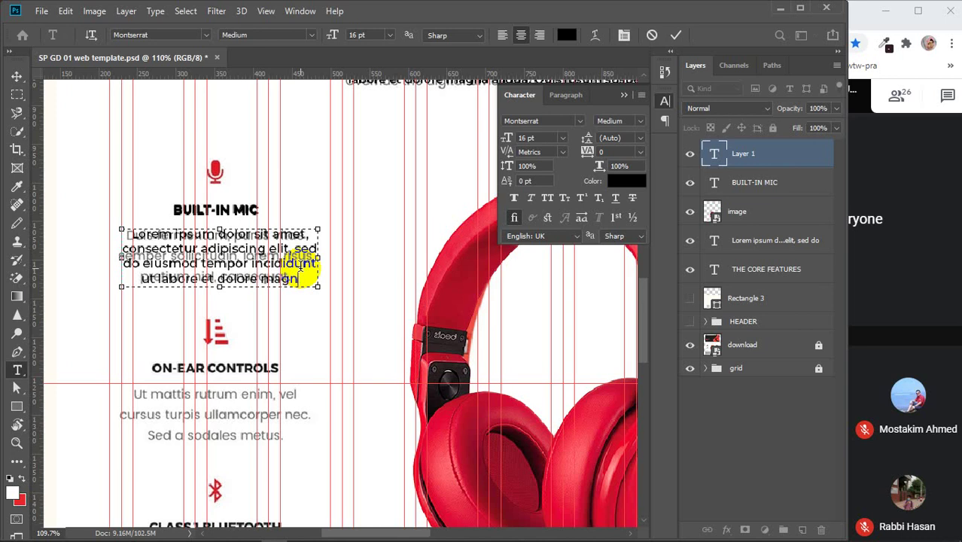
type("a")
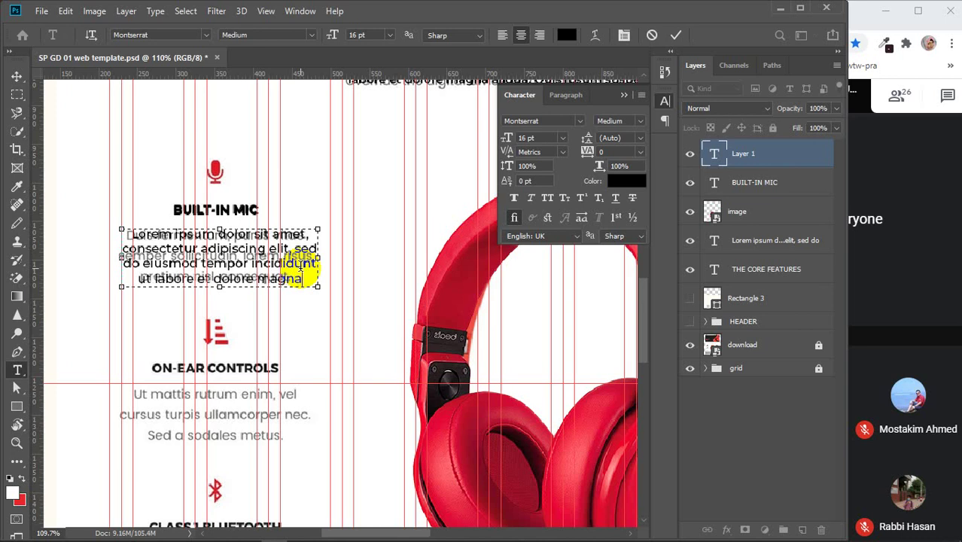
type("v")
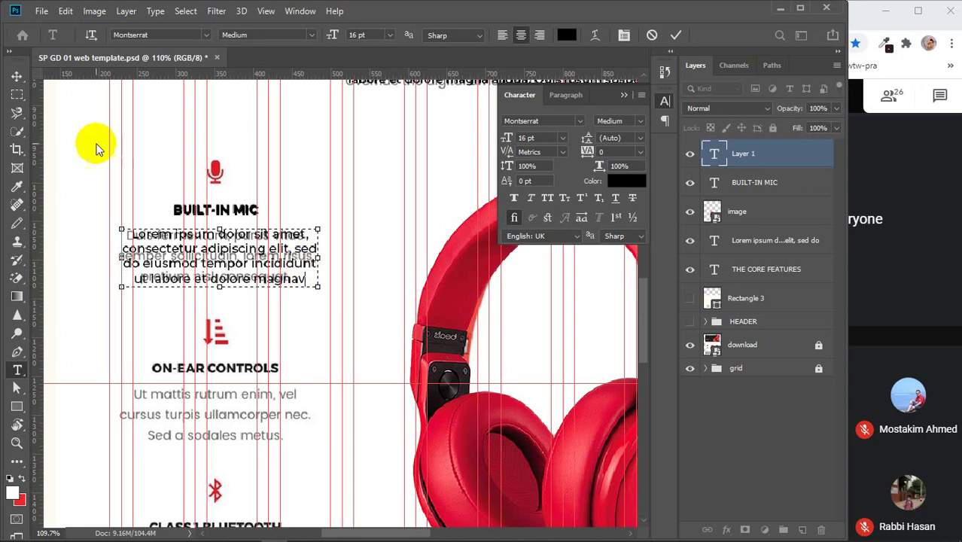
left_click(16, 76)
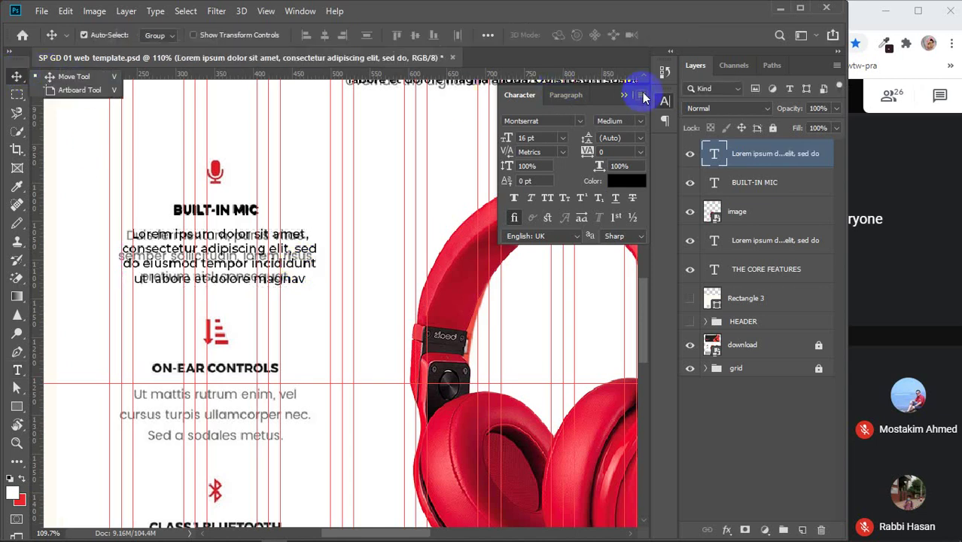
left_click(624, 94)
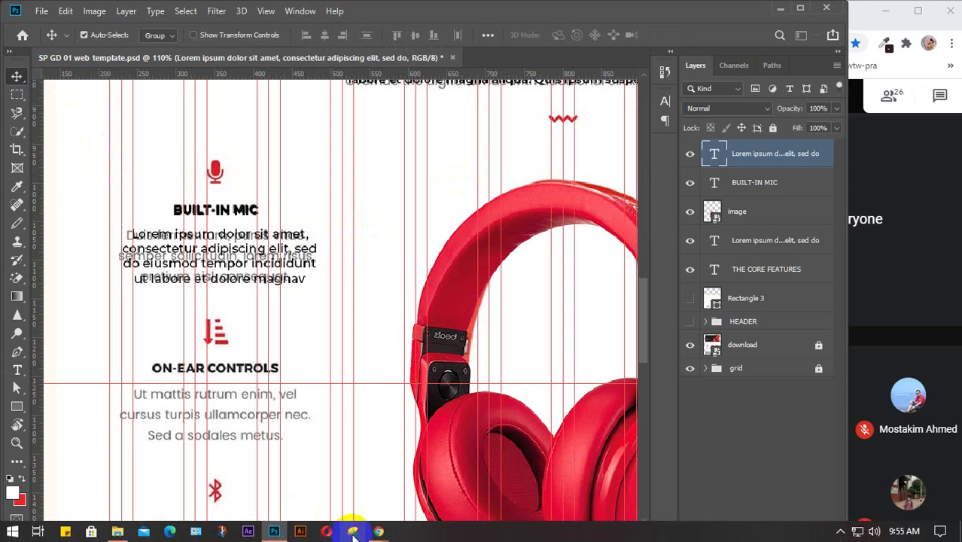
- Search 'ico' in a new Chrome tab and open the IcoFont site from the results
mouse_move(379, 527)
left_click(457, 487)
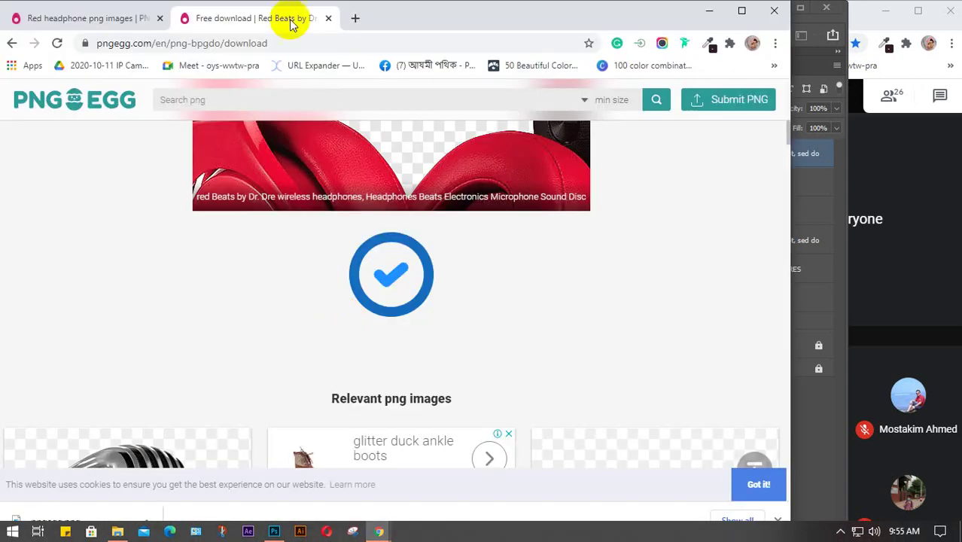
left_click(98, 18)
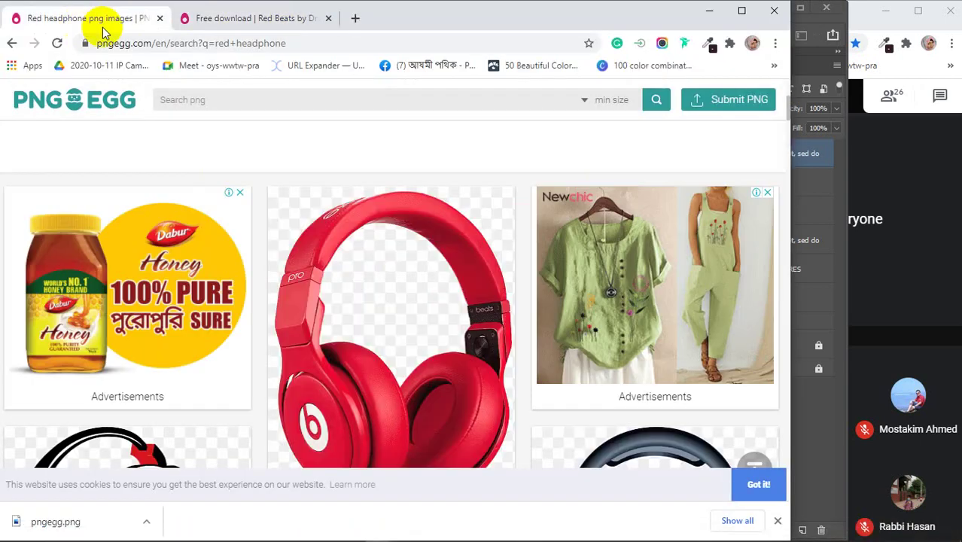
left_click(355, 18)
type("ico")
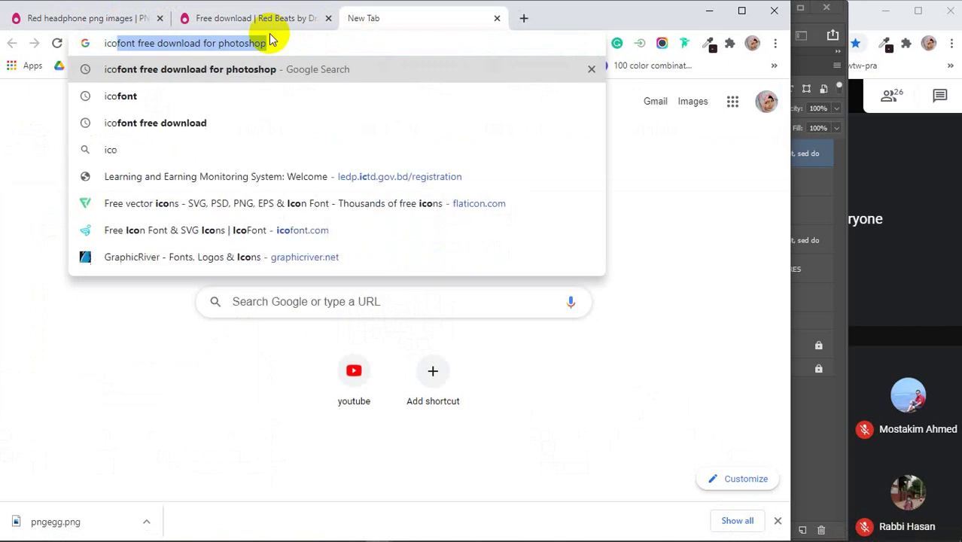
key("Return")
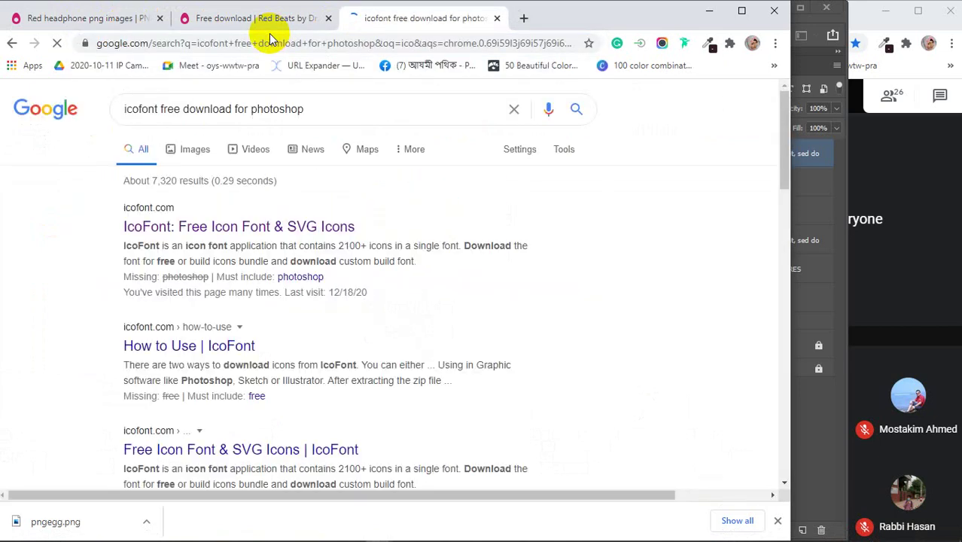
left_click(199, 226)
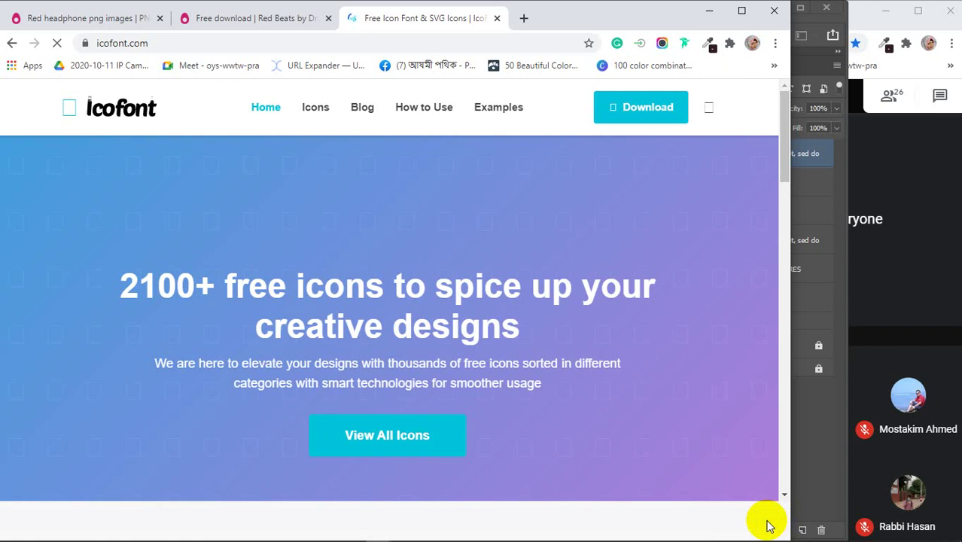
- Open IcoFont's full icon catalogue and browse through it
left_click(373, 433)
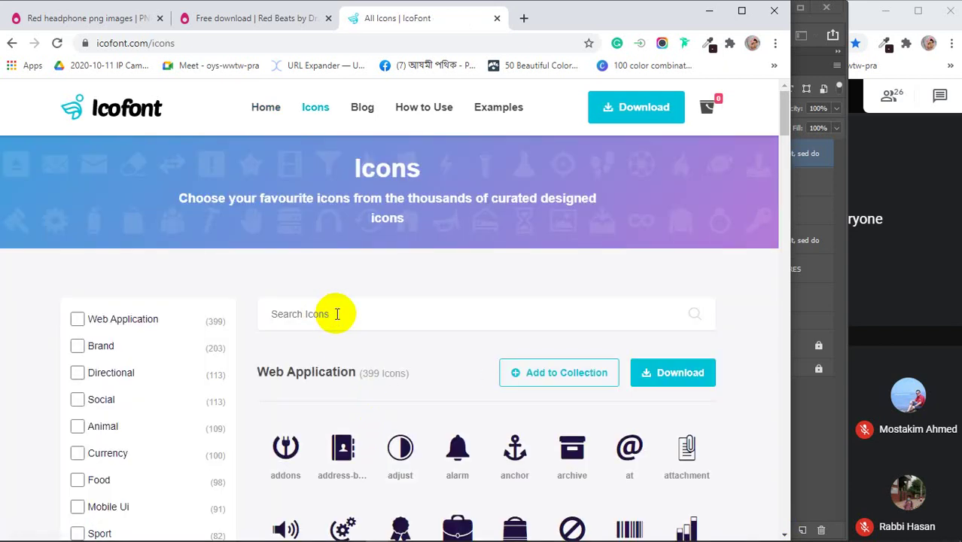
scroll(338, 315, "down", 3)
scroll(340, 316, "up", 1)
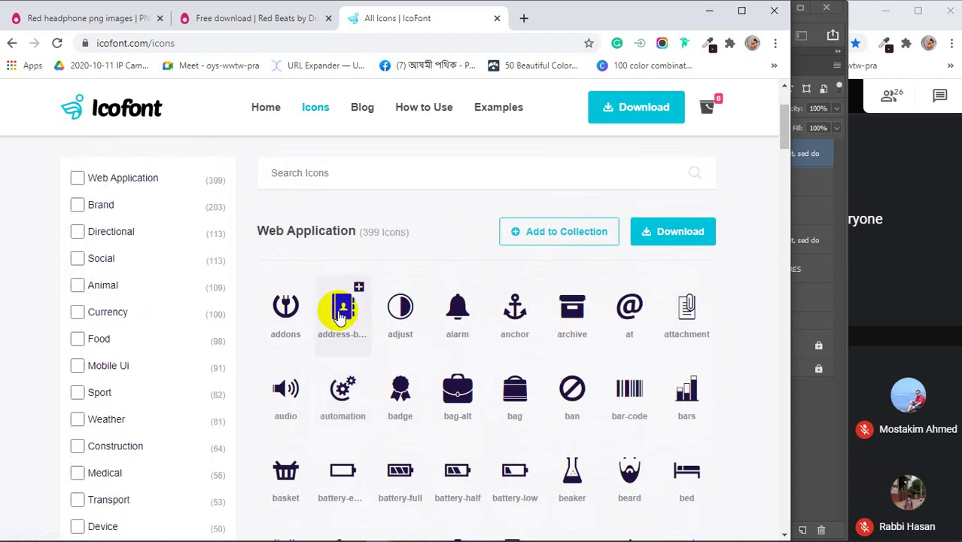
left_click(708, 10)
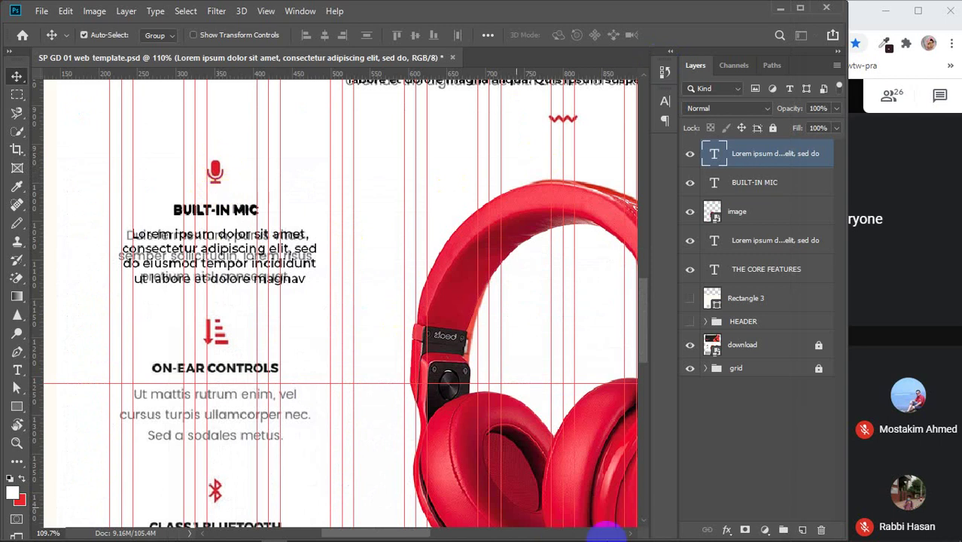
mouse_move(379, 531)
left_click(440, 509)
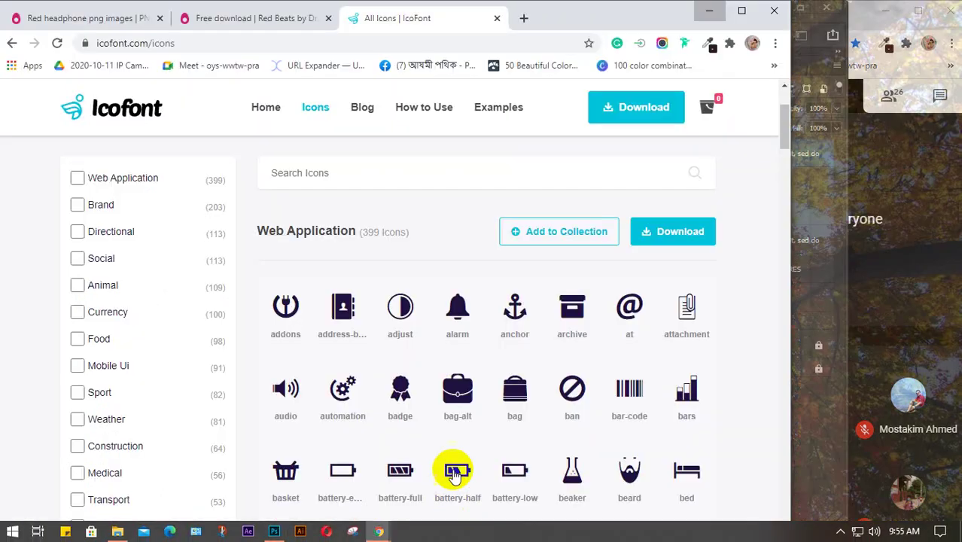
scroll(462, 369, "down", 2)
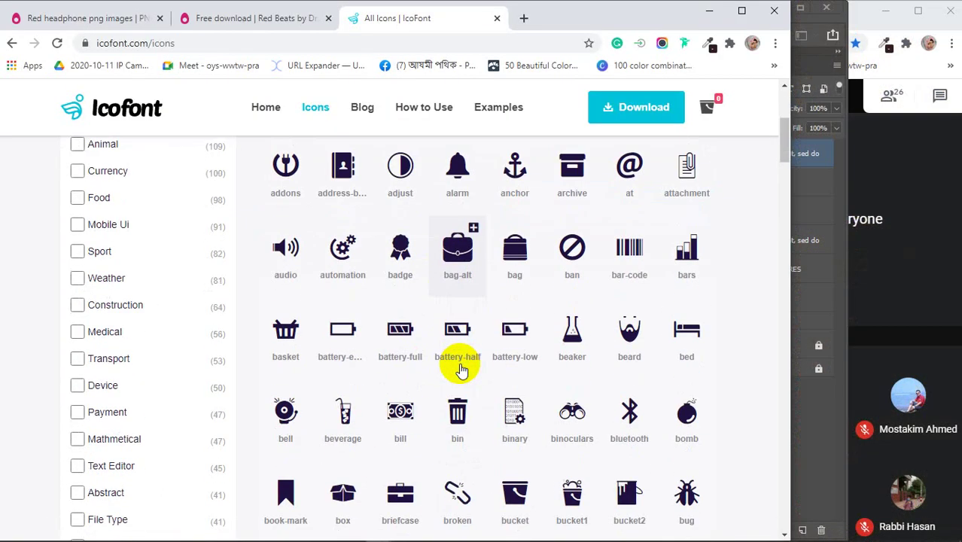
scroll(461, 369, "down", 3)
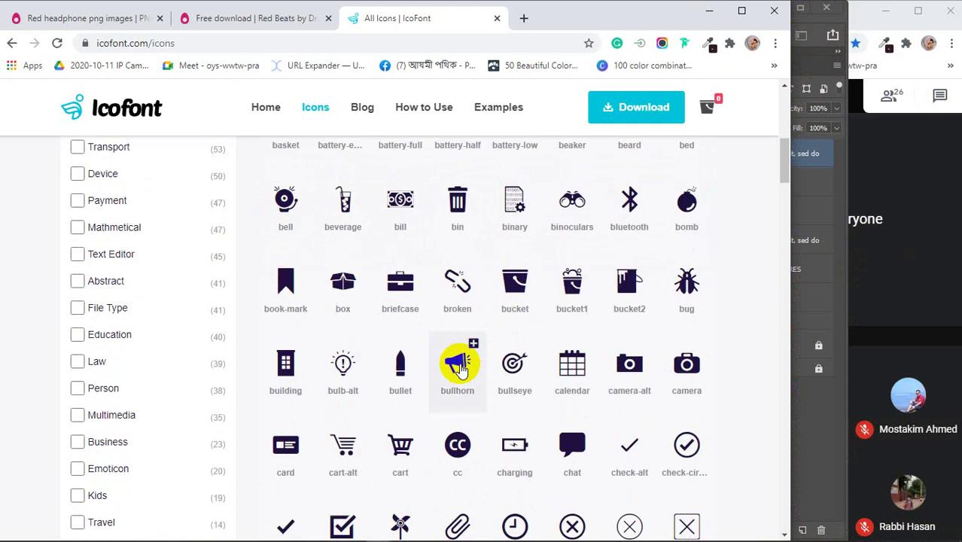
scroll(461, 369, "down", 3)
scroll(461, 368, "down", 7)
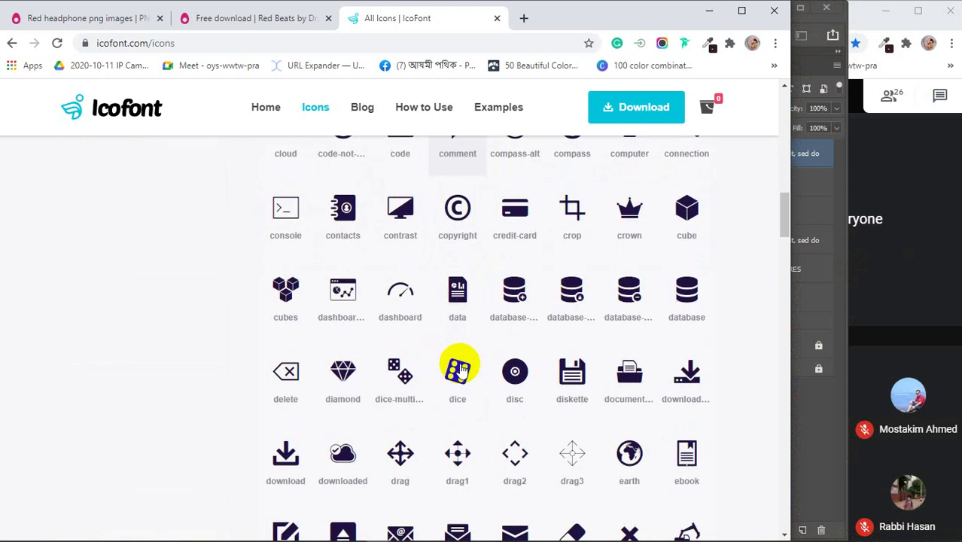
scroll(462, 369, "up", 10)
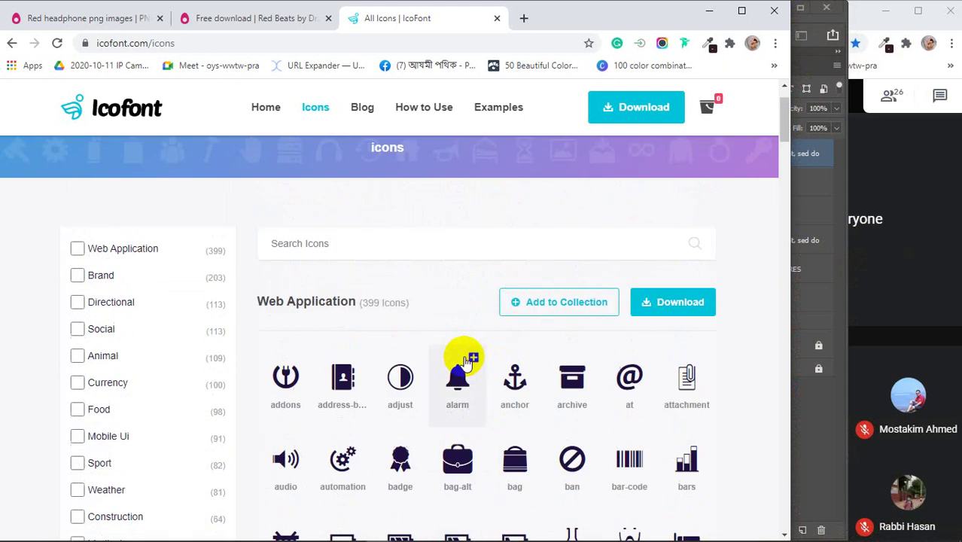
- Search the catalogue for 'mic', view the mic icon's code (ef95), then minimize Chrome
left_click(389, 321)
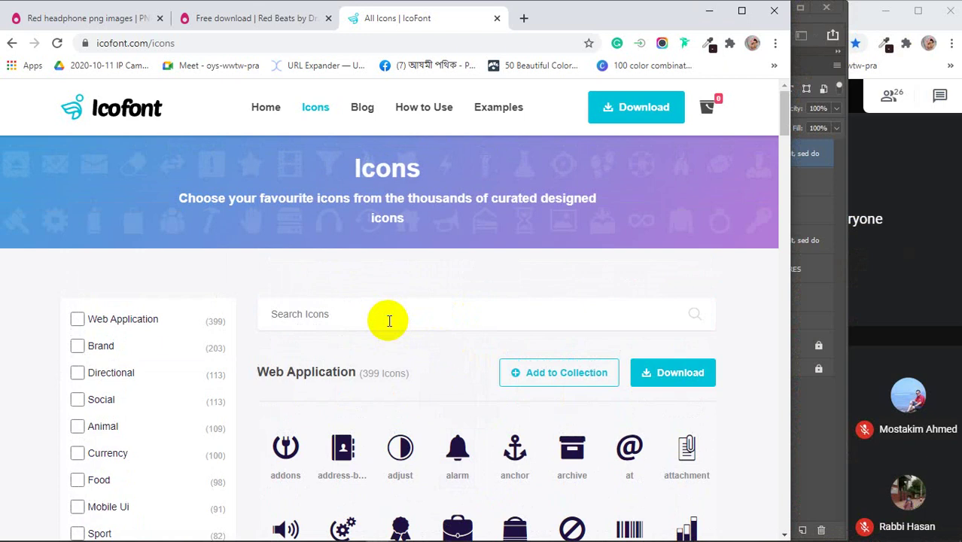
type("spe")
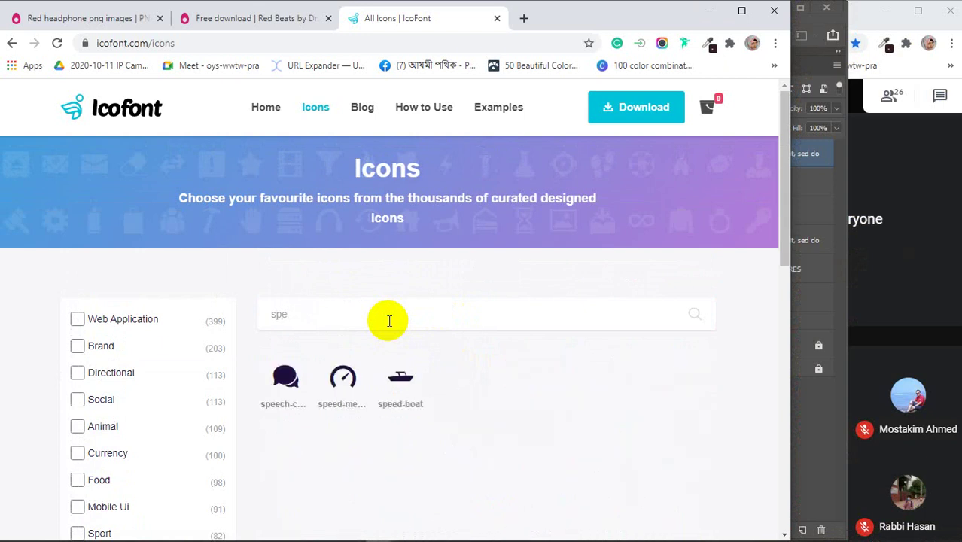
type("ke")
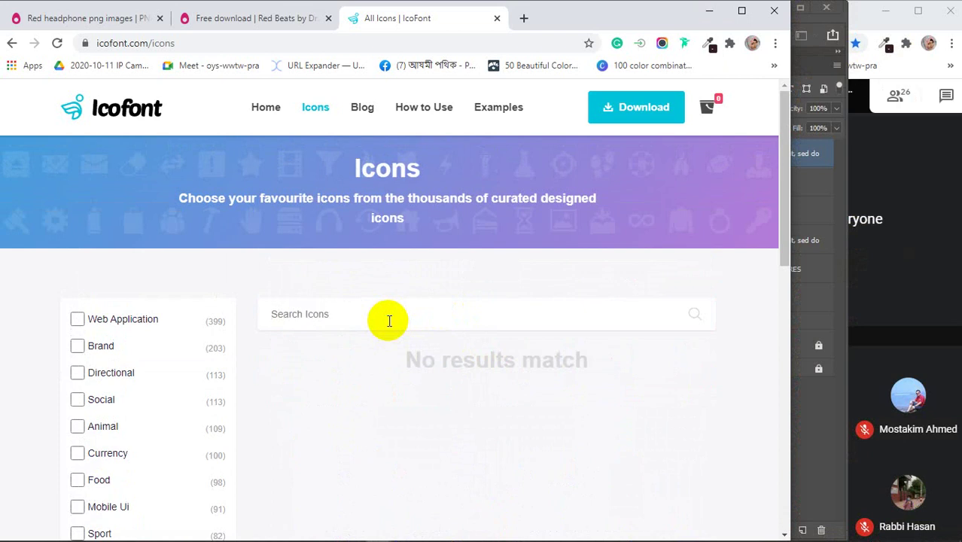
type("micro")
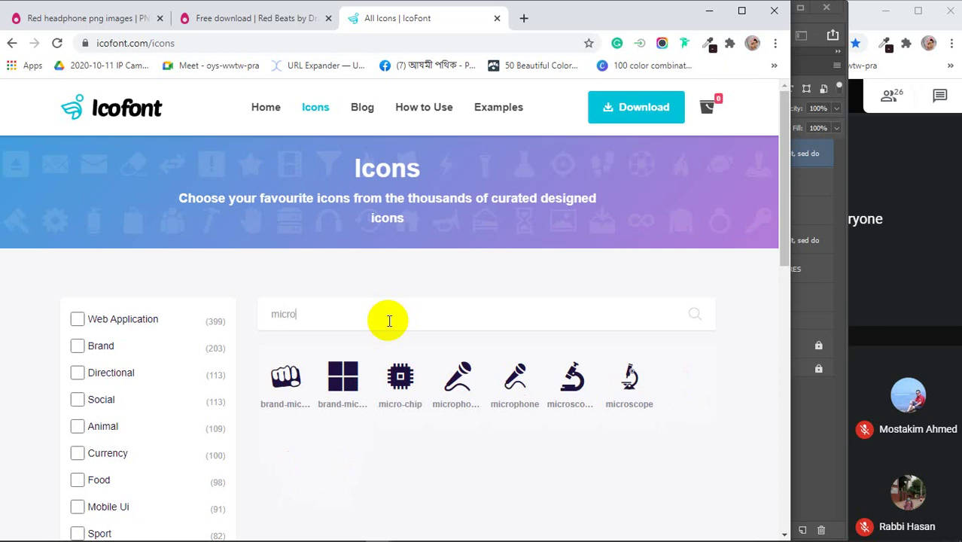
key("BackSpace")
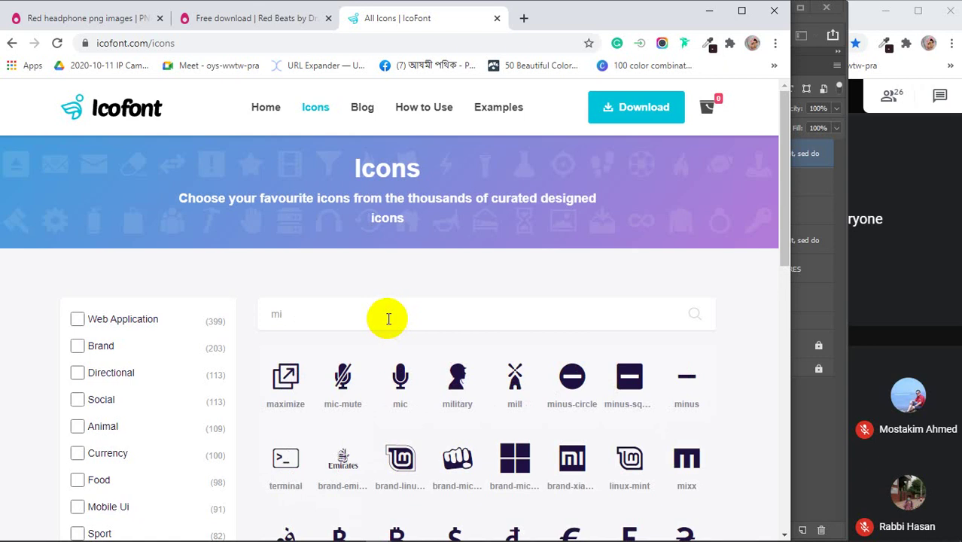
type("c")
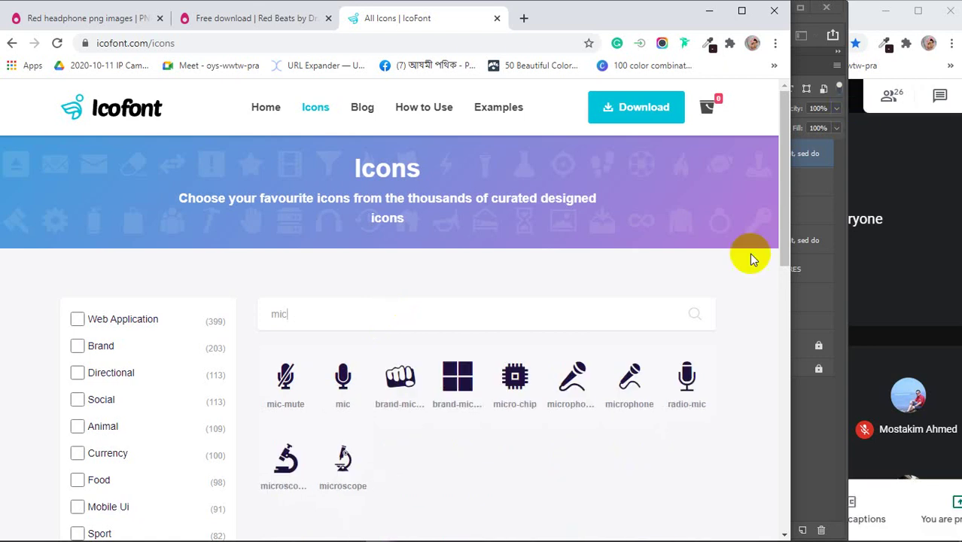
left_click(345, 376)
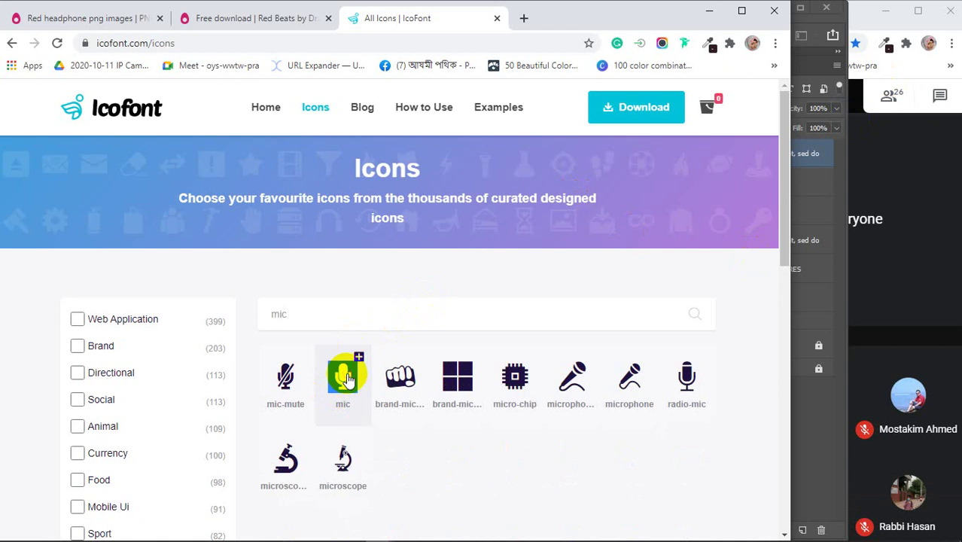
left_click(347, 378)
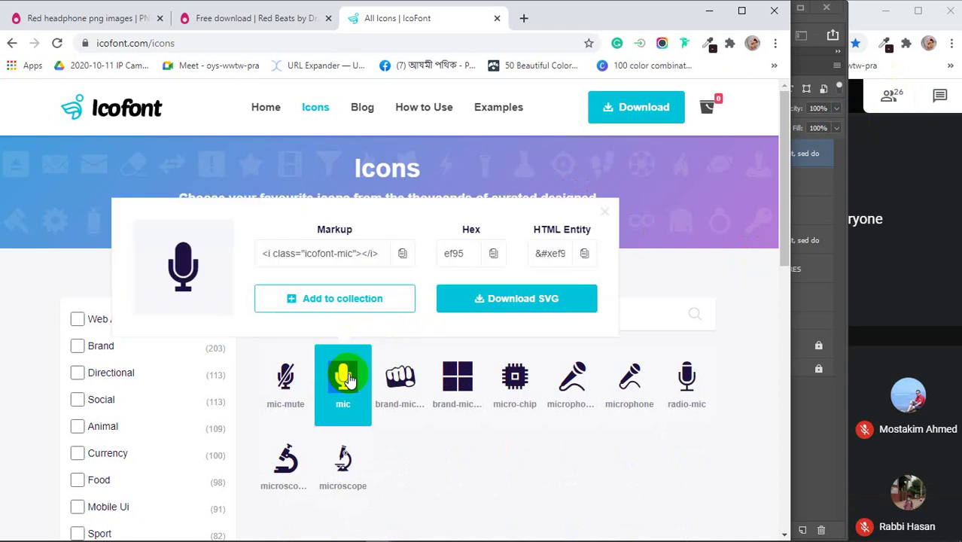
left_click(707, 10)
- Create a new text layer beside the headphones with the mic glyph in IcoFont at 30 pt
left_click(17, 370)
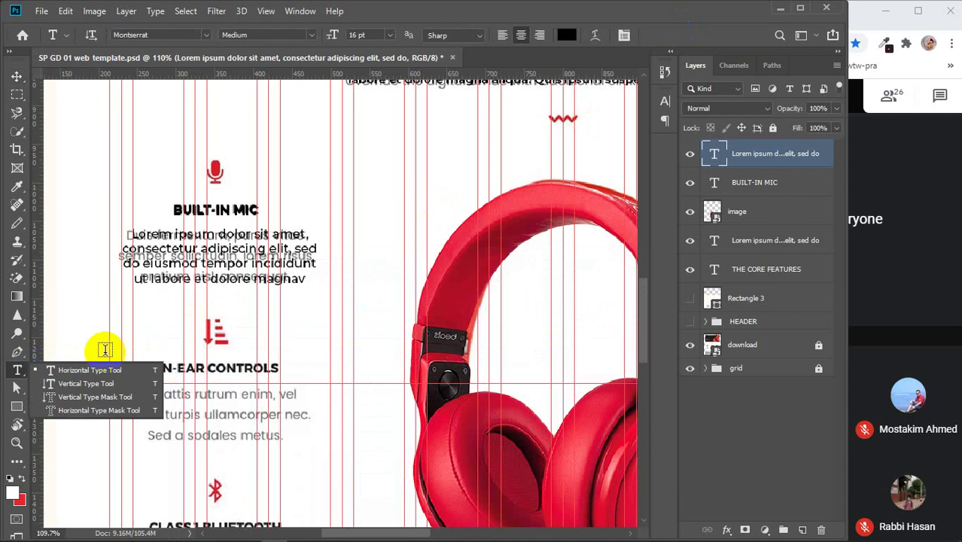
left_click(369, 174)
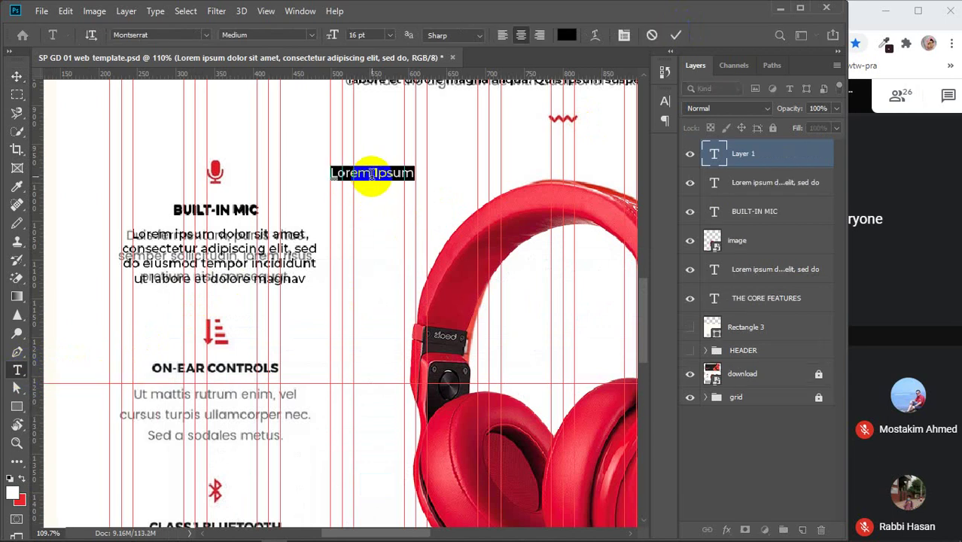
key("BackSpace")
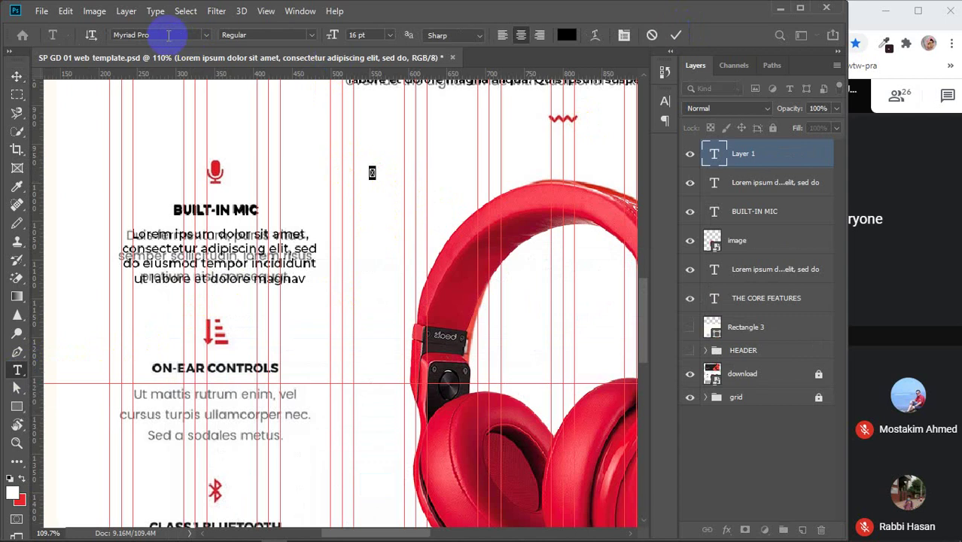
left_click(200, 35)
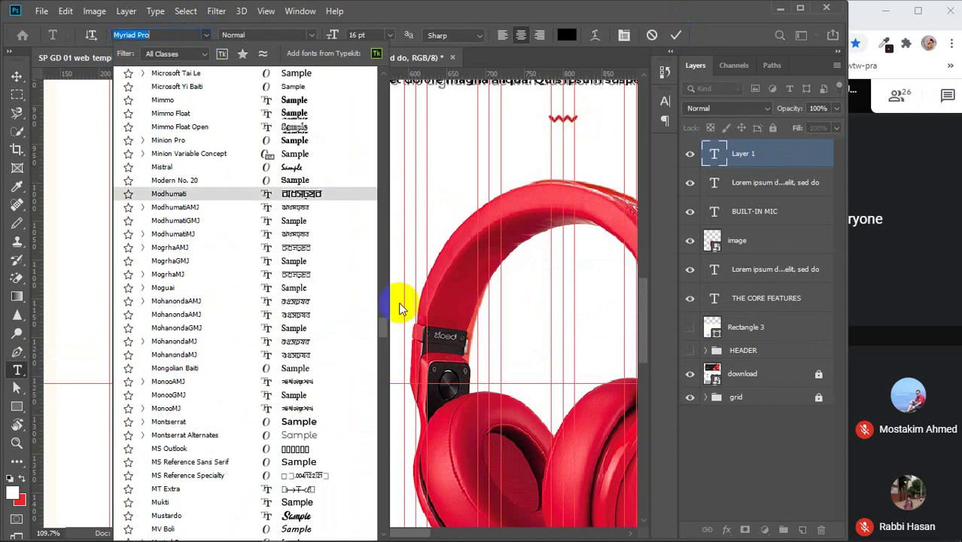
left_click_drag(381, 325, 378, 86)
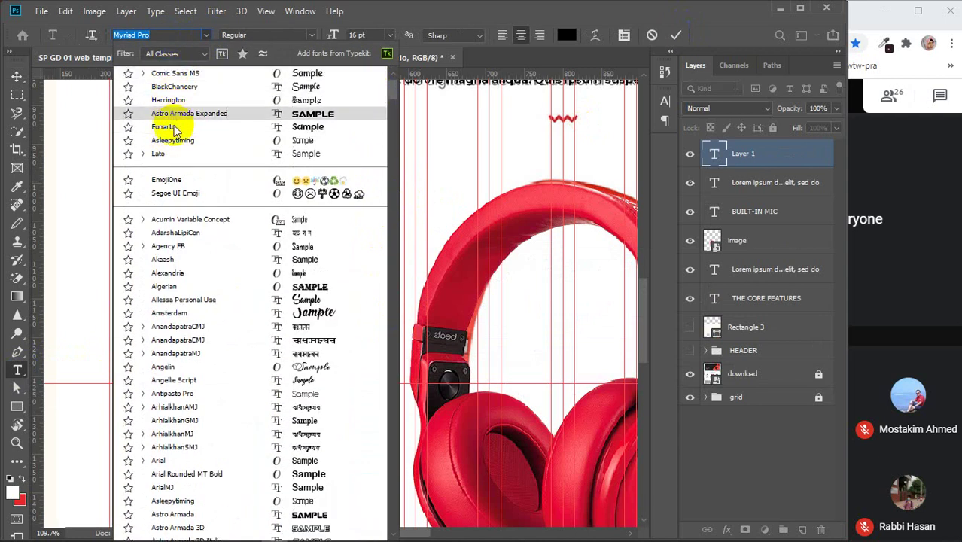
left_click_drag(393, 86, 392, 241)
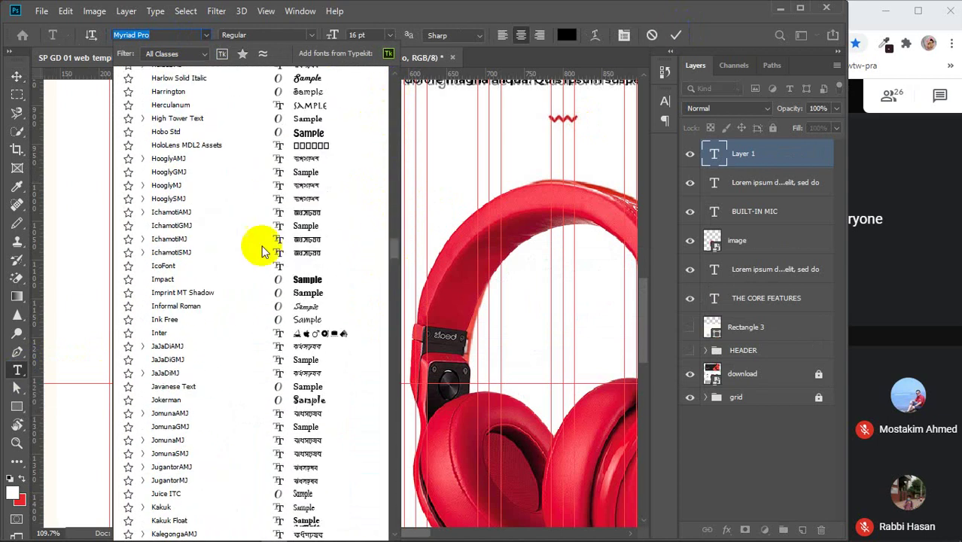
left_click(169, 267)
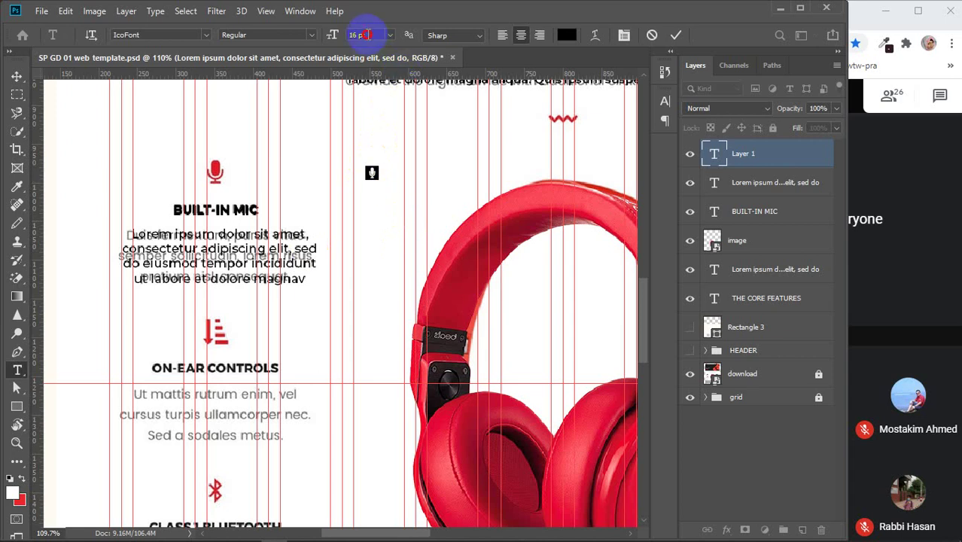
scroll(365, 35, "up", 11)
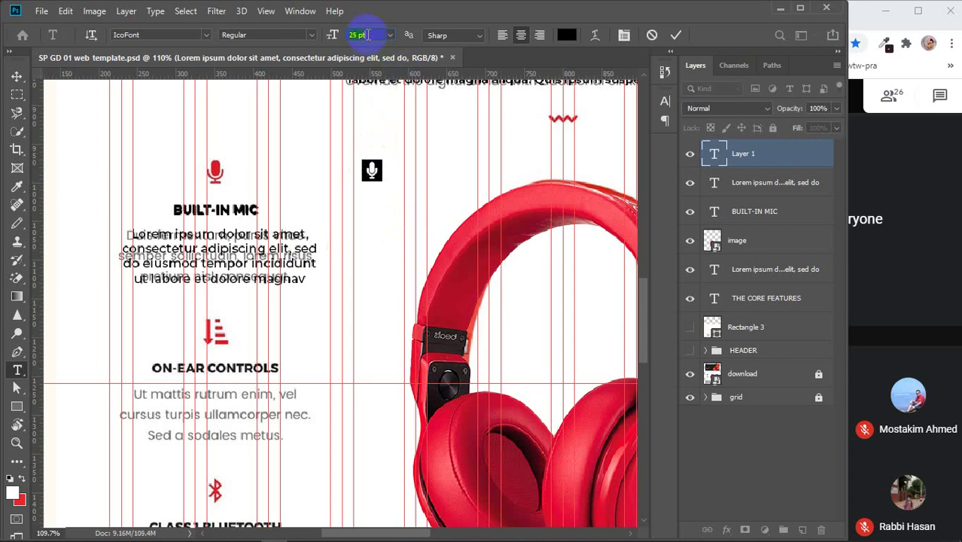
scroll(367, 35, "up", 4)
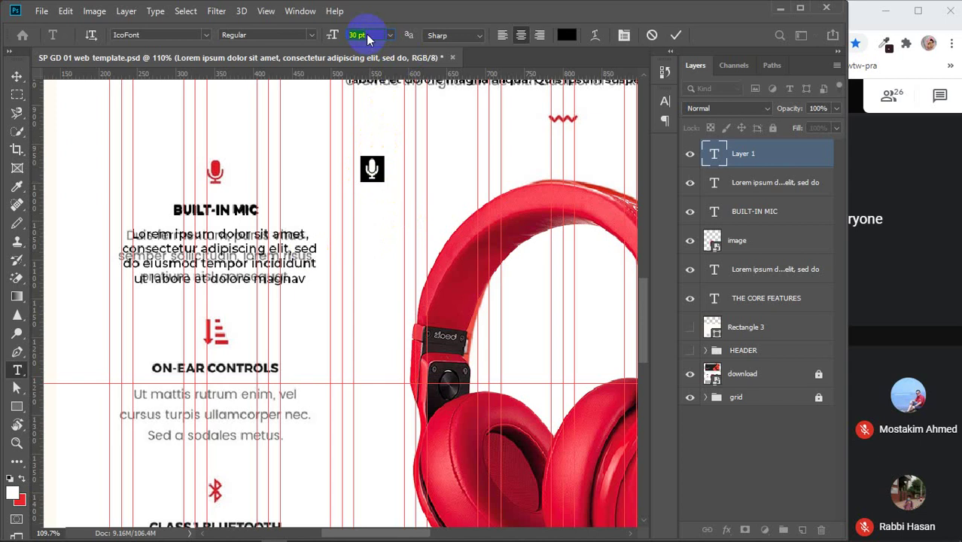
left_click(566, 34)
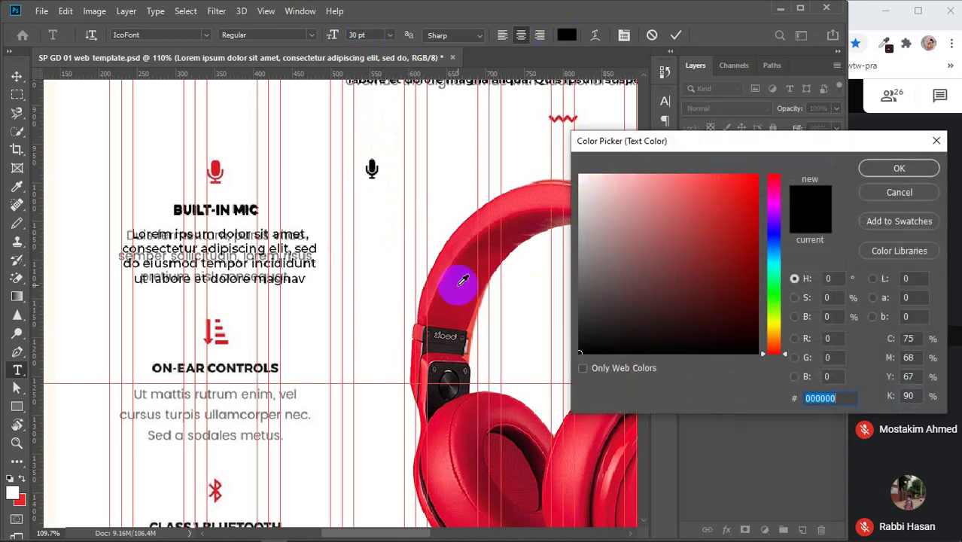
- Colour the mic icon with red sampled from the headphones and move it above BUILT-IN MIC
left_click(461, 282)
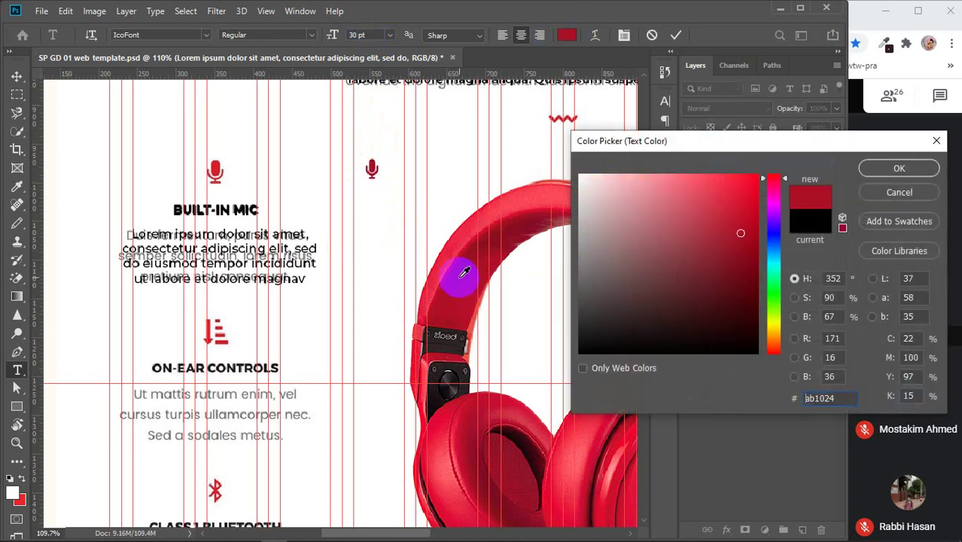
left_click(515, 191)
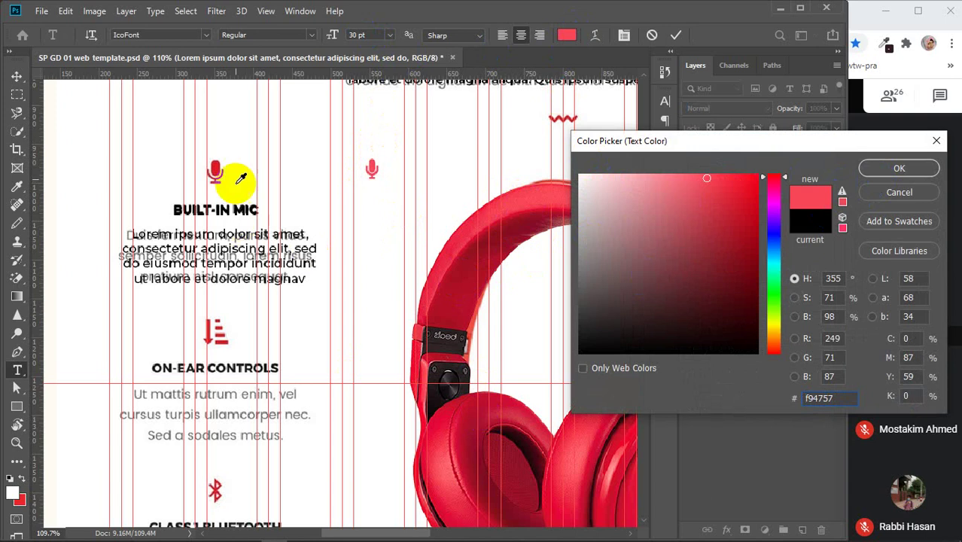
left_click(448, 215)
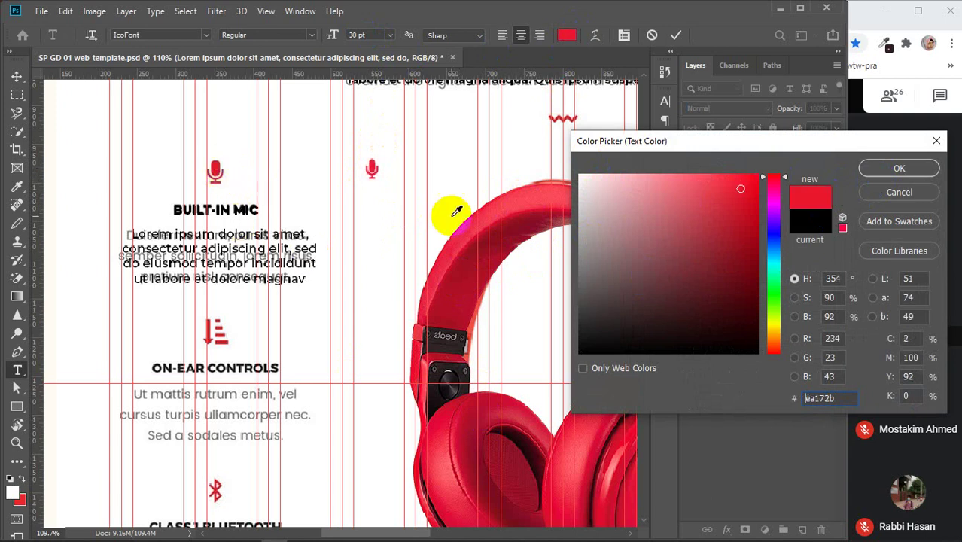
left_click(876, 169)
left_click(676, 35)
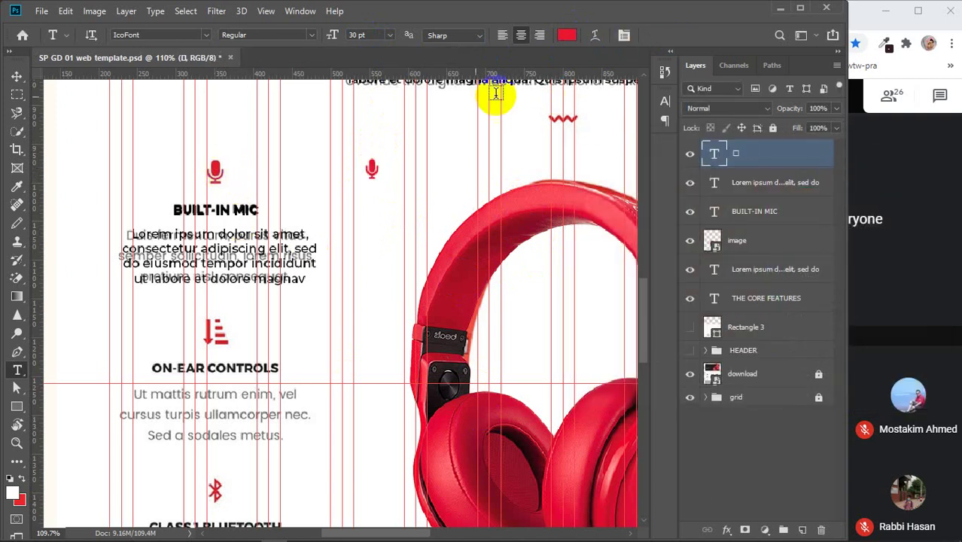
left_click(17, 76)
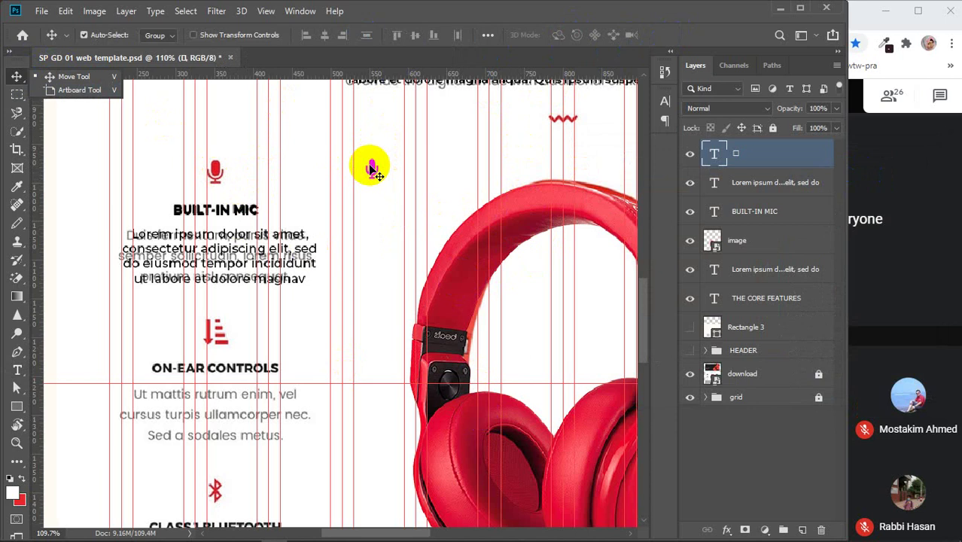
left_click_drag(371, 168, 219, 172)
- Enlarge the mic icon to 35 pt and resample its colour to red #d20c32
left_click(664, 100)
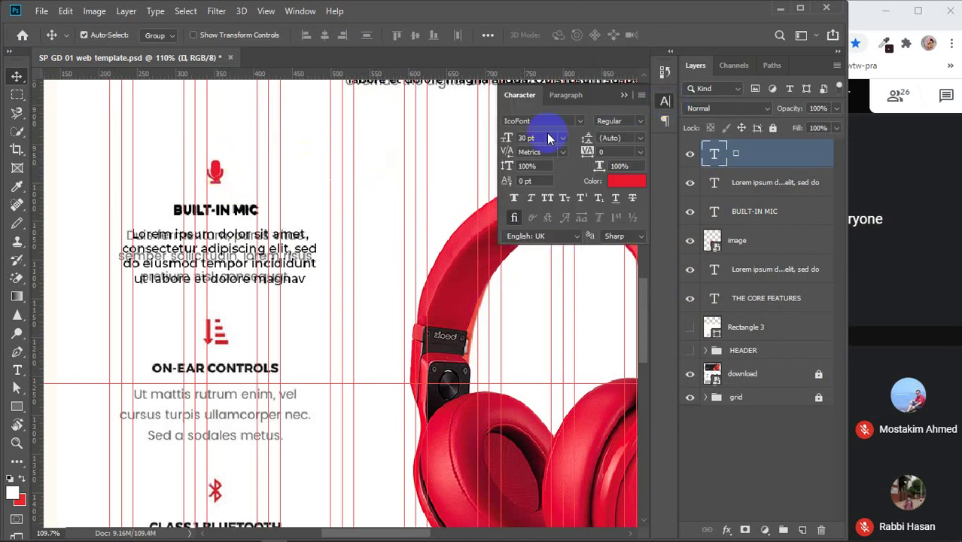
key("Up")
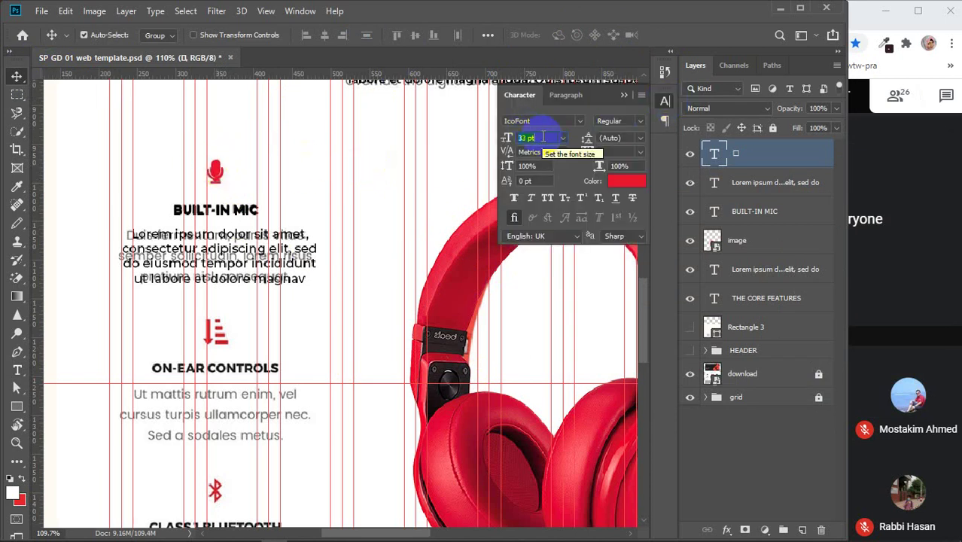
key("Up")
key("Up")
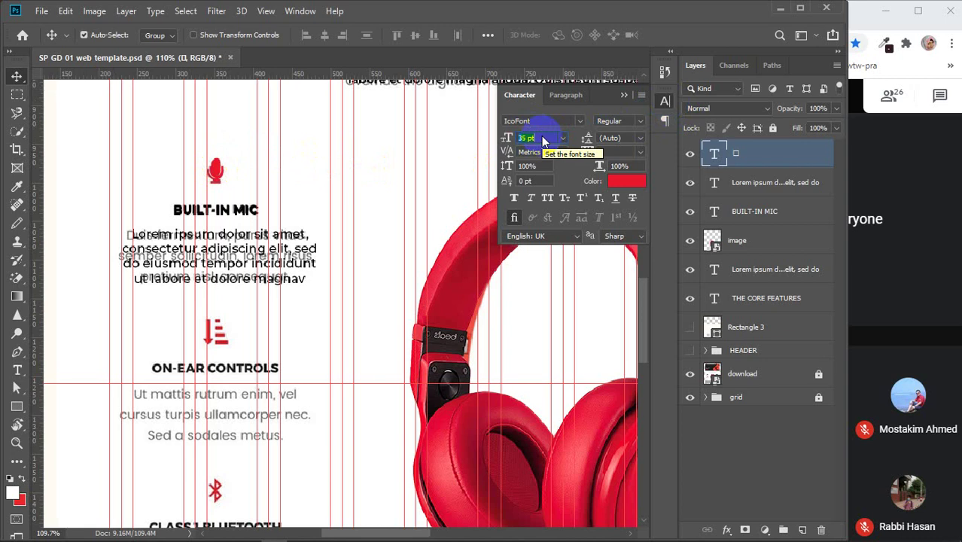
left_click(624, 182)
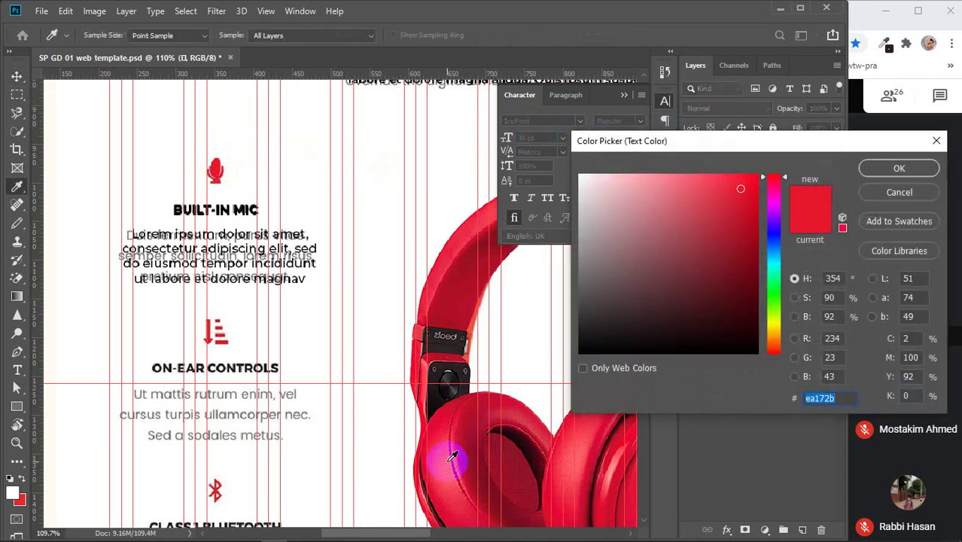
left_click(449, 460)
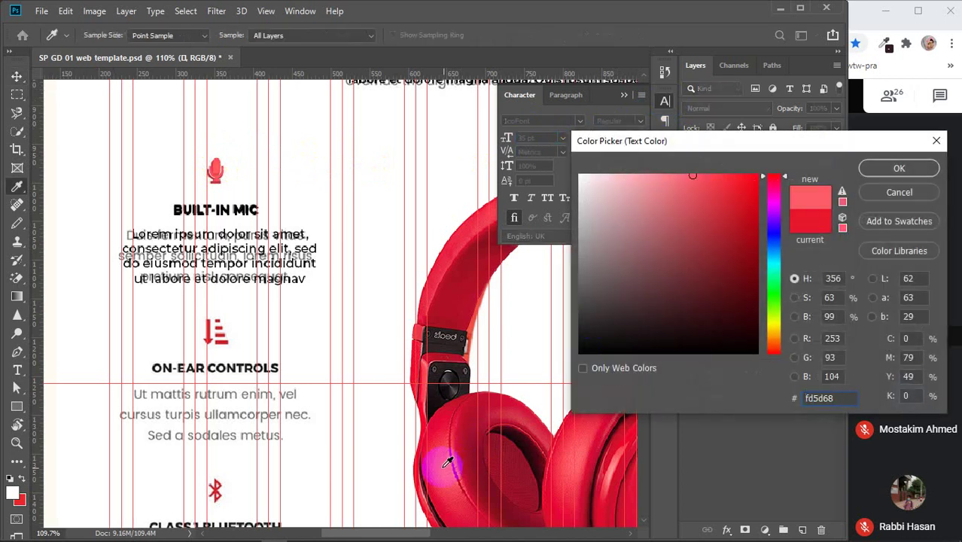
left_click(489, 470)
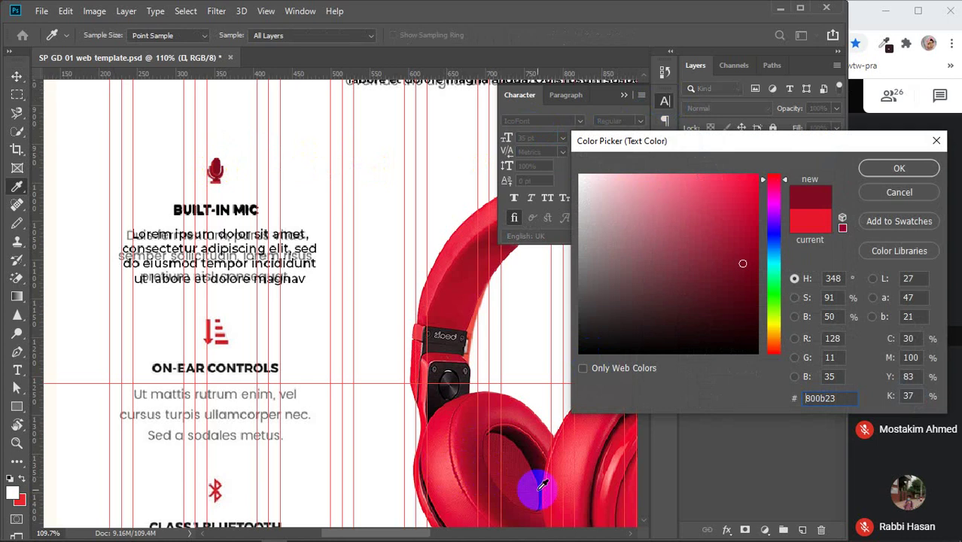
left_click(619, 474)
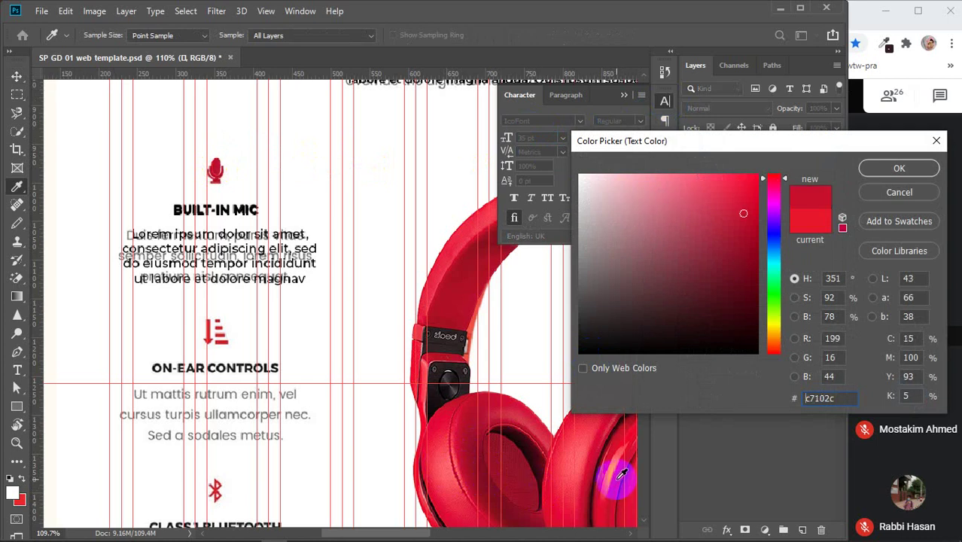
left_click(871, 168)
left_click(625, 94)
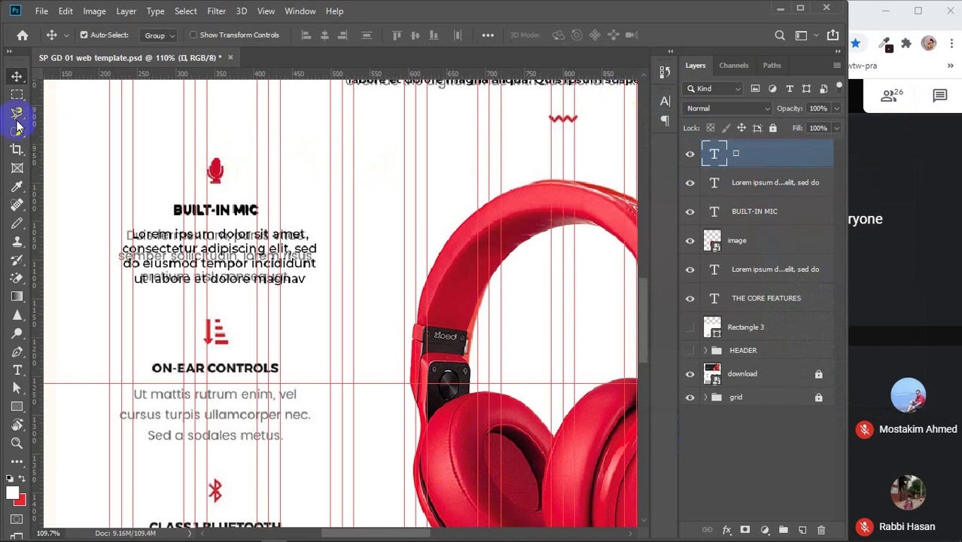
- Rename the icon text layer to mic icon
left_click(16, 77)
left_click(367, 192)
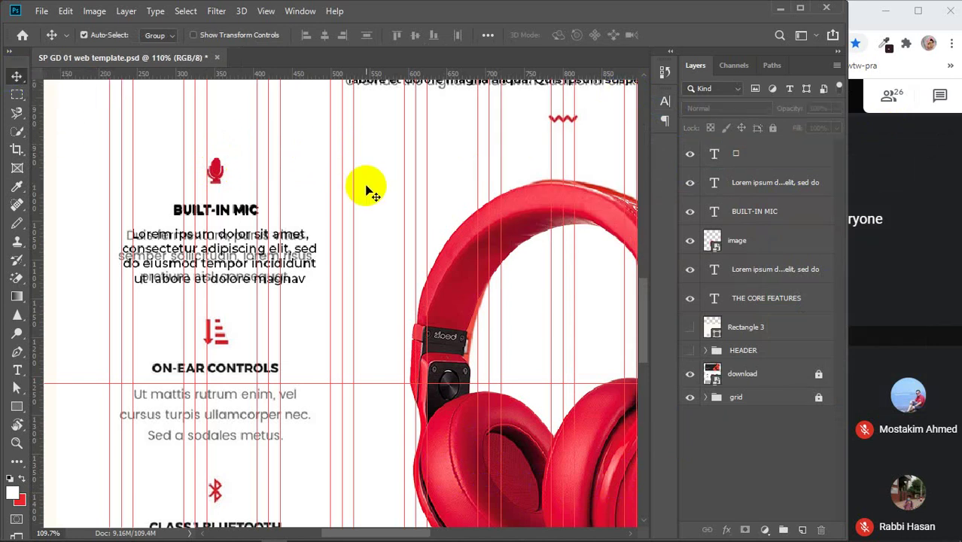
double_click(739, 154)
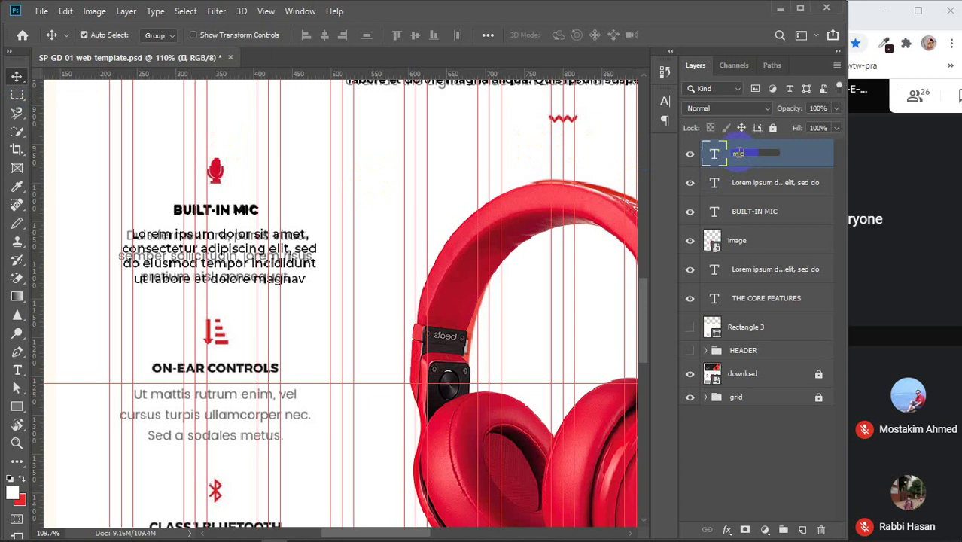
type("mic icon")
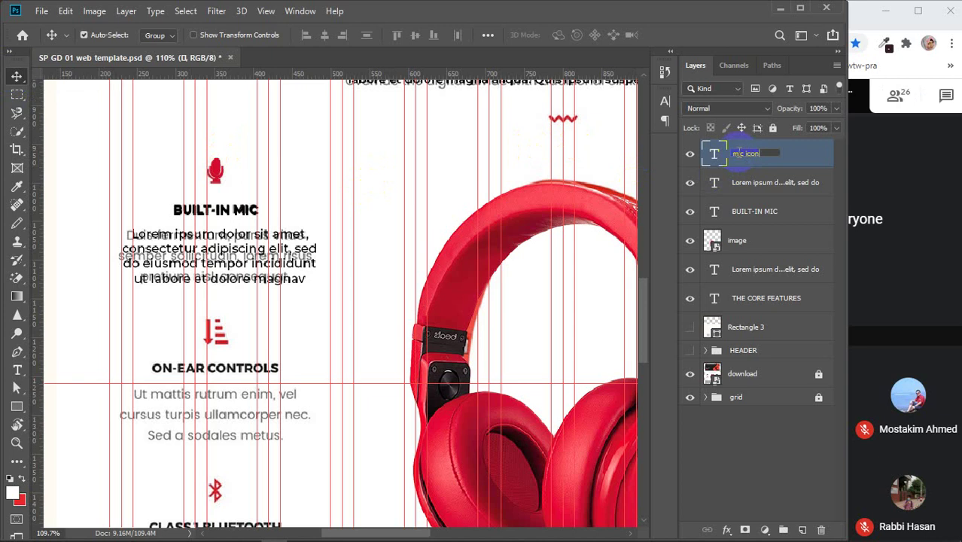
key("Return")
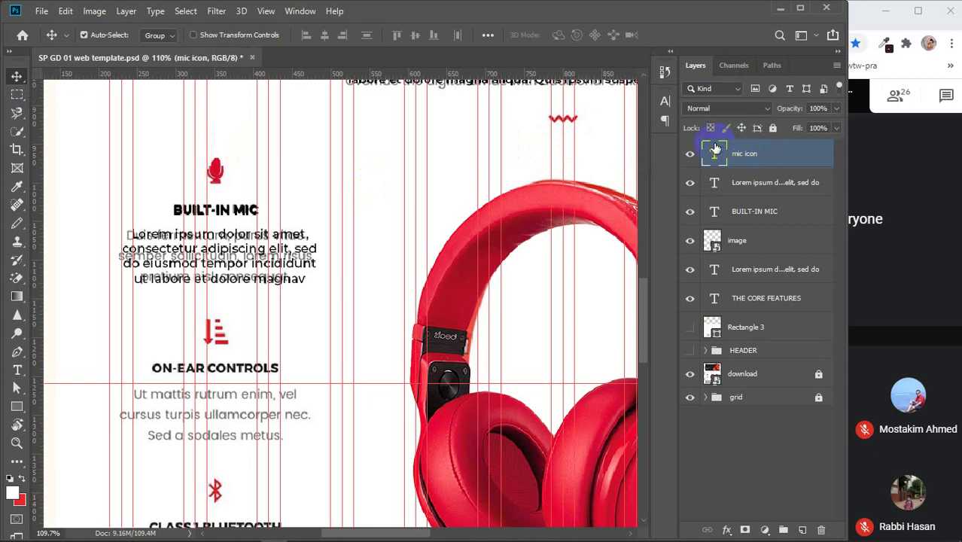
- Wrap the BUILT-IN MIC heading layer in a group named title 1
left_click(781, 187)
left_click(750, 215)
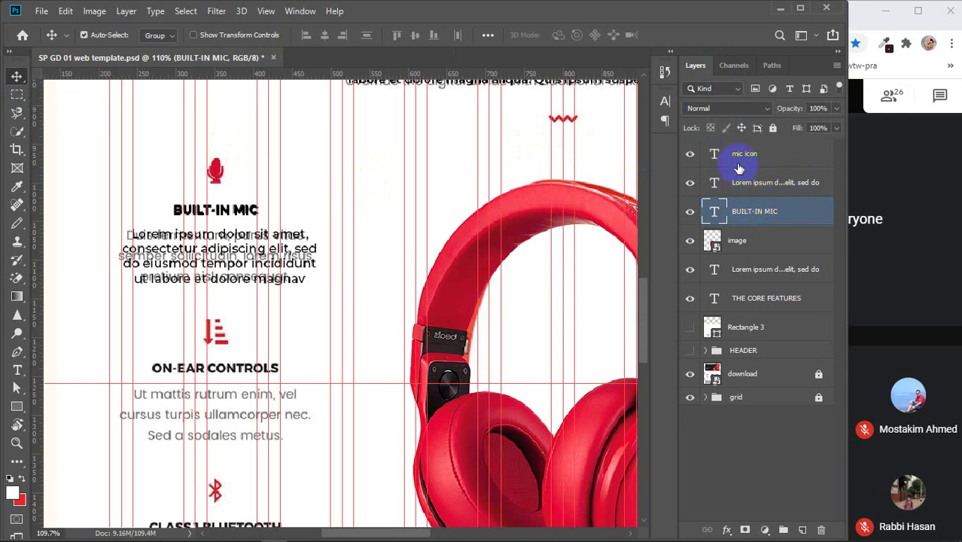
key("ctrl+g")
double_click(746, 206)
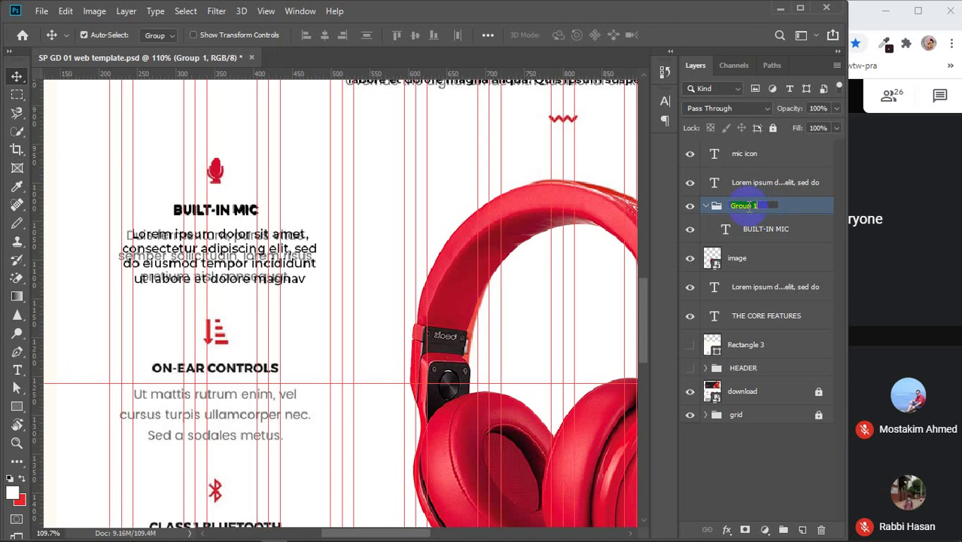
type("title")
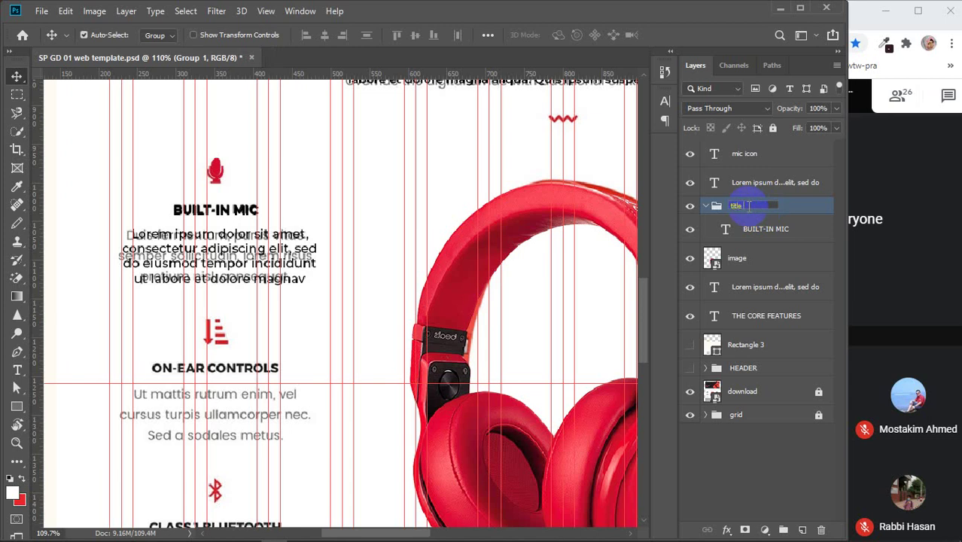
type(" 1")
key("Return")
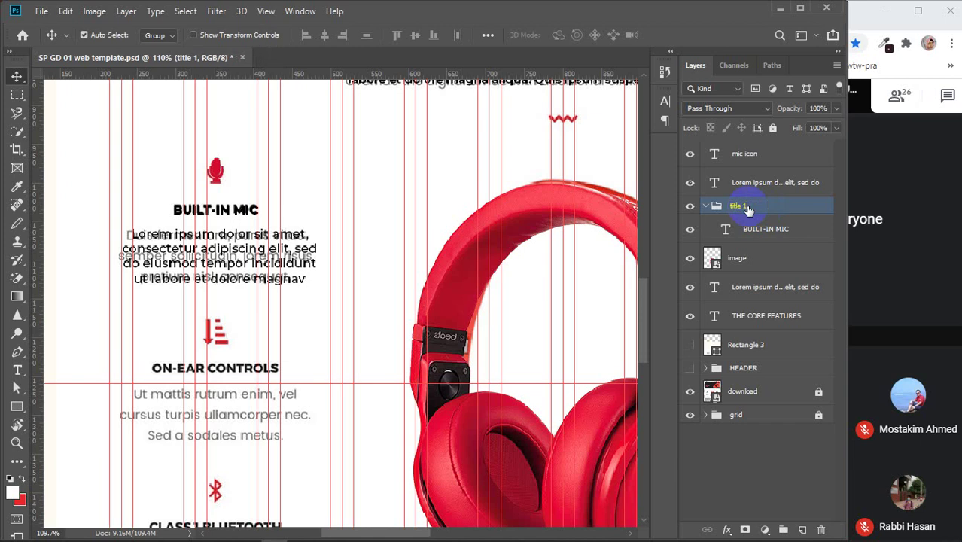
left_click(771, 184)
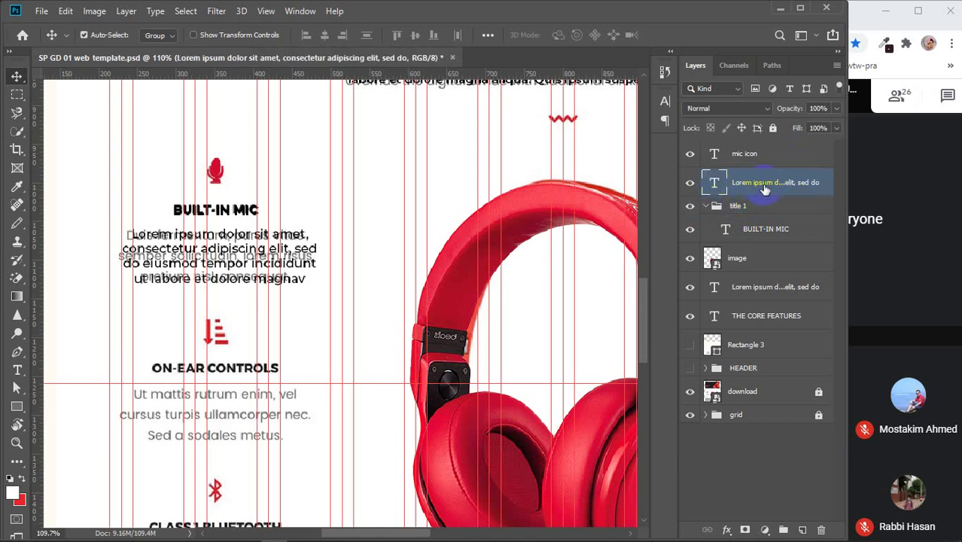
left_click(706, 205)
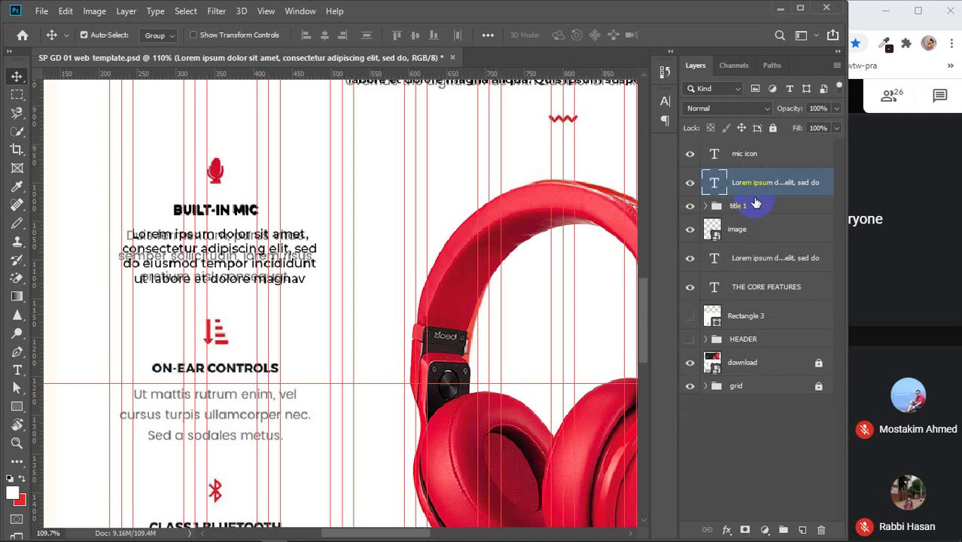
- Centre-align the mic icon, title 1 and paragraph horizontally and group them as service 1
left_click(755, 156)
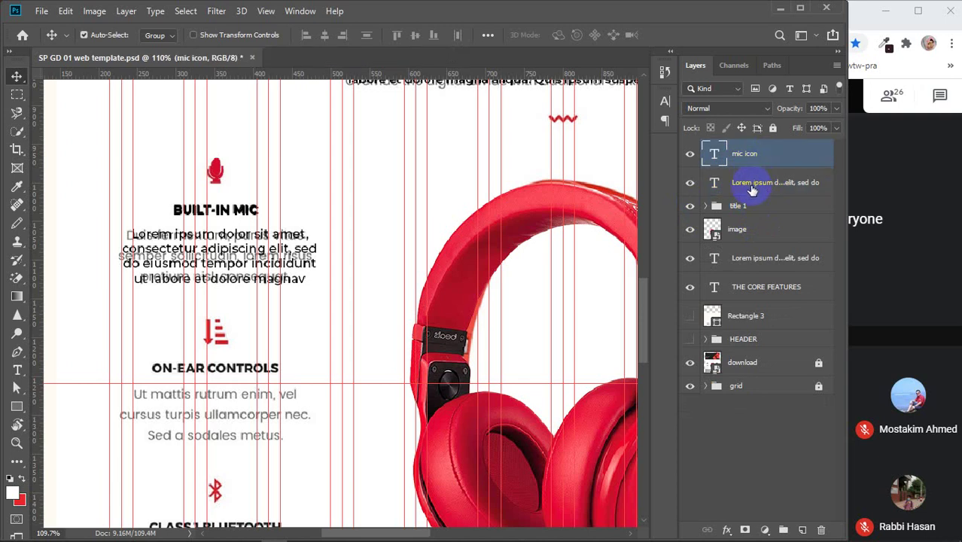
left_click(752, 208, "shift")
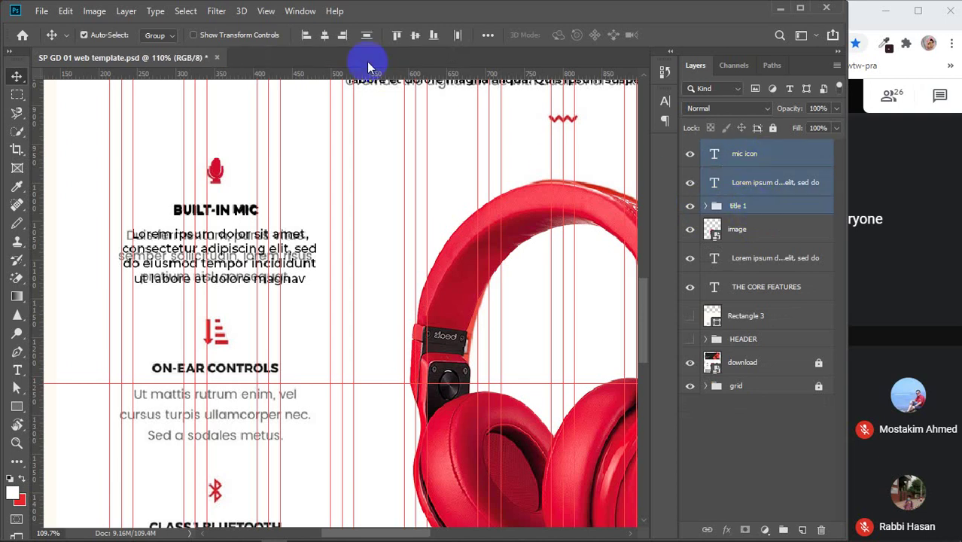
left_click(326, 42)
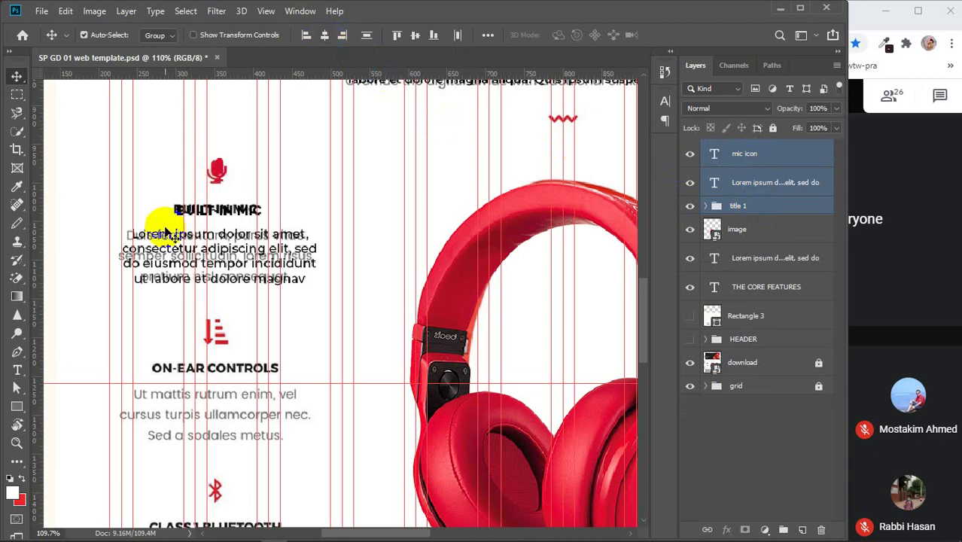
left_click(368, 39)
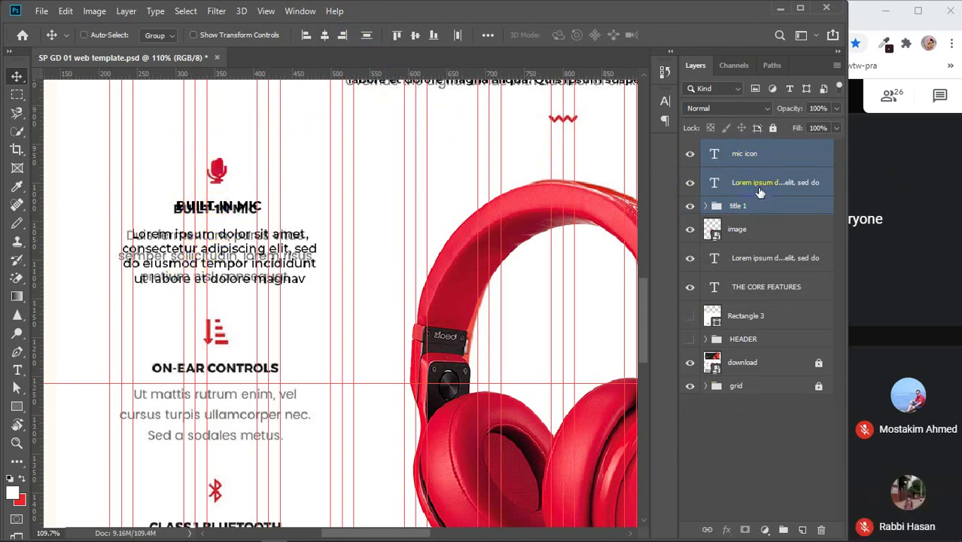
key("ctrl+g")
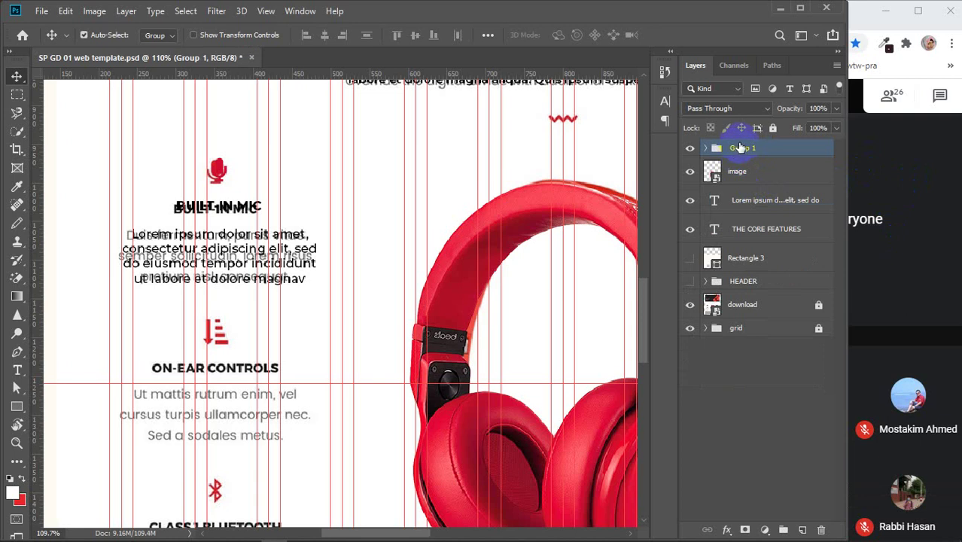
double_click(741, 149)
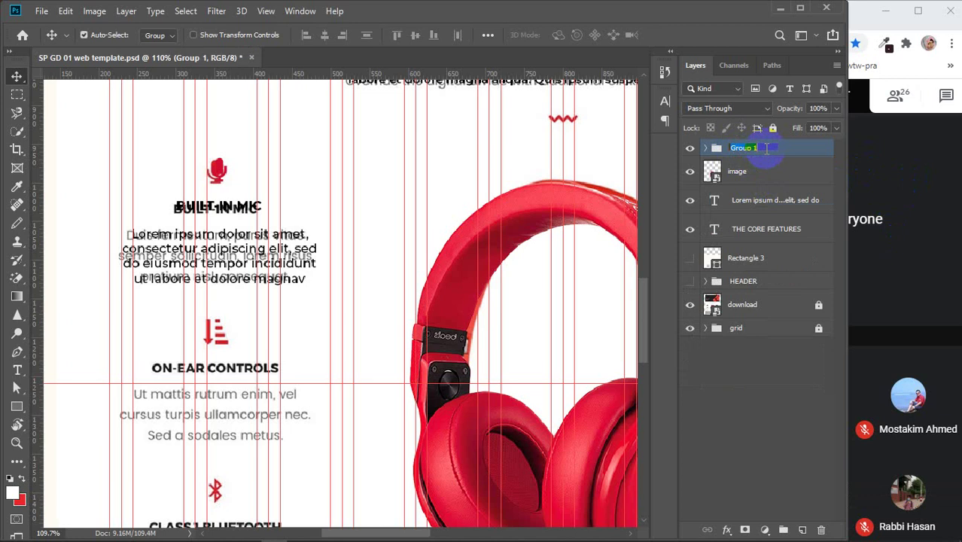
type("f")
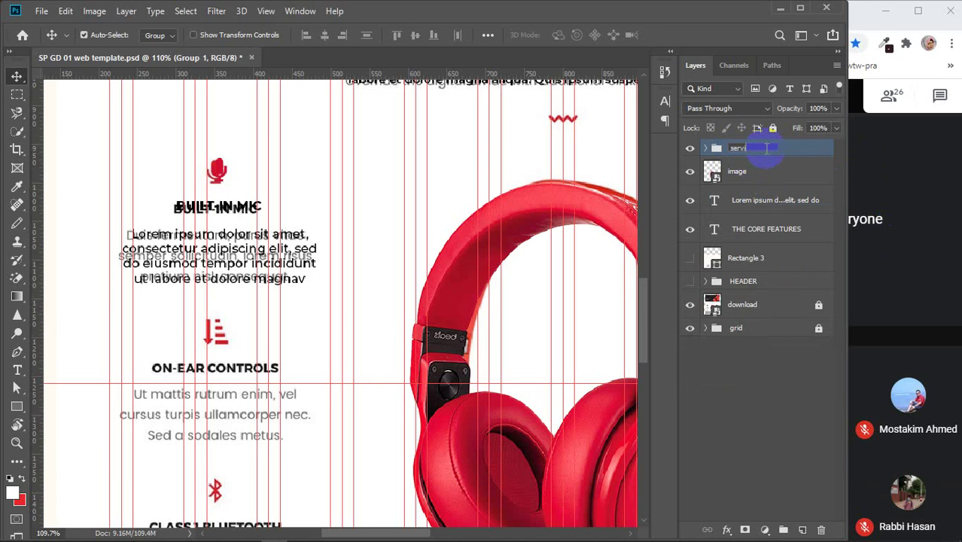
key("Return")
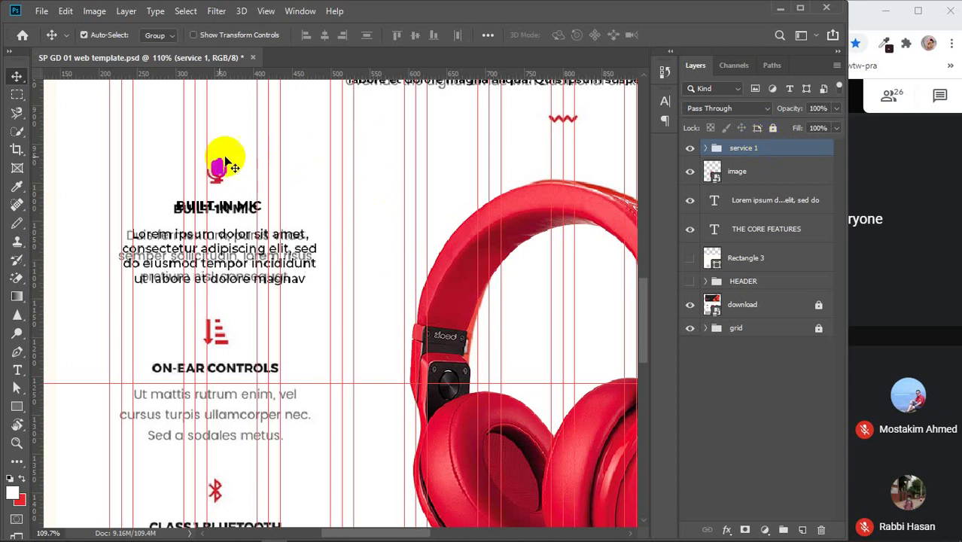
- Check the headphone image layer, pan to the features section and show rulers
left_click(685, 170)
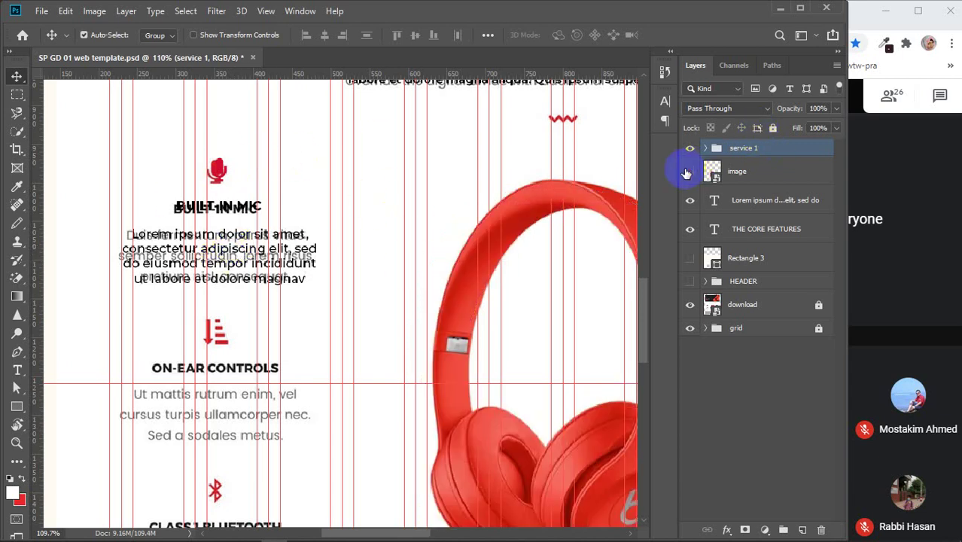
left_click(681, 171)
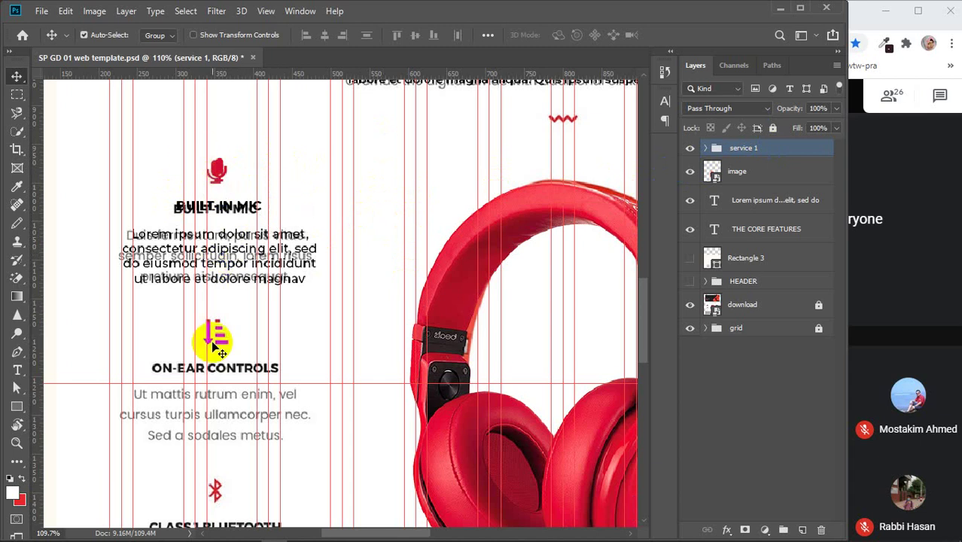
scroll(250, 421, "down", 4)
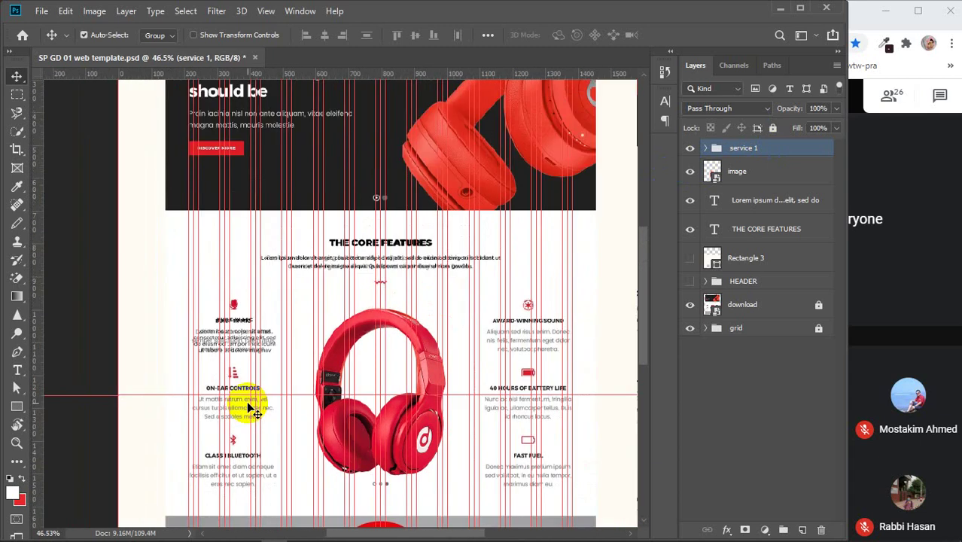
left_click_drag(398, 386, 357, 348)
key("ctrl+r")
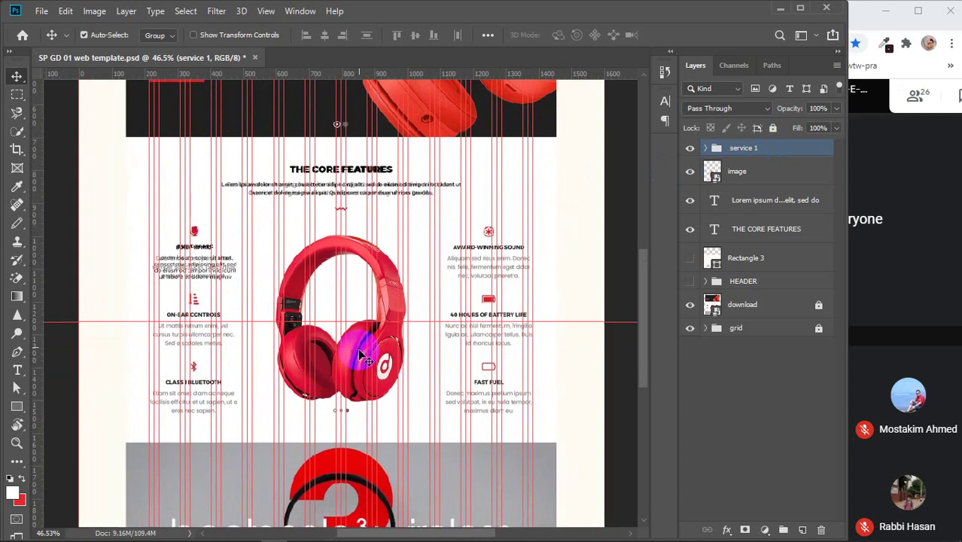
- Duplicate the service block down over ON-EAR CONTROLS and name the copy service 2
left_click(703, 158)
left_click(226, 268)
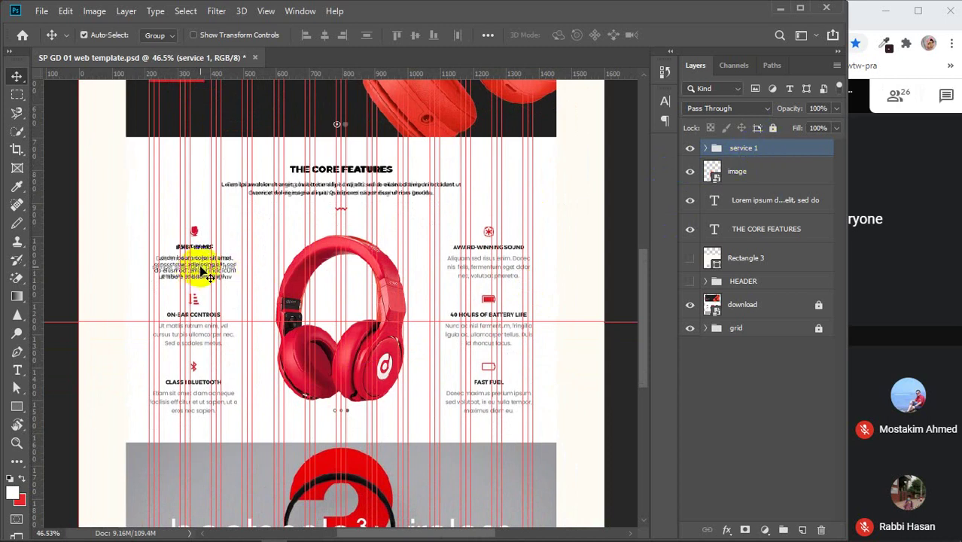
left_click_drag(197, 268, 198, 337)
double_click(753, 148)
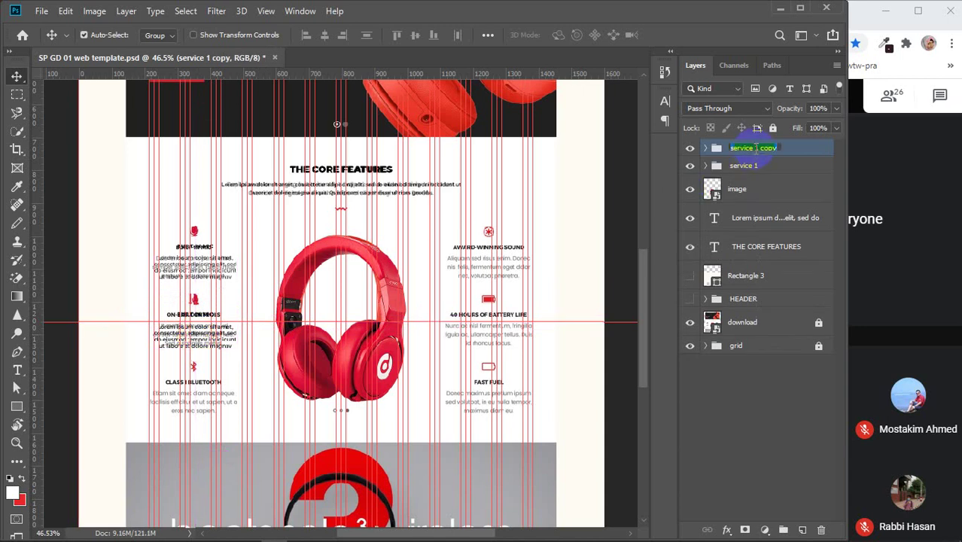
left_click_drag(761, 148, 789, 148)
type("2")
key("Return")
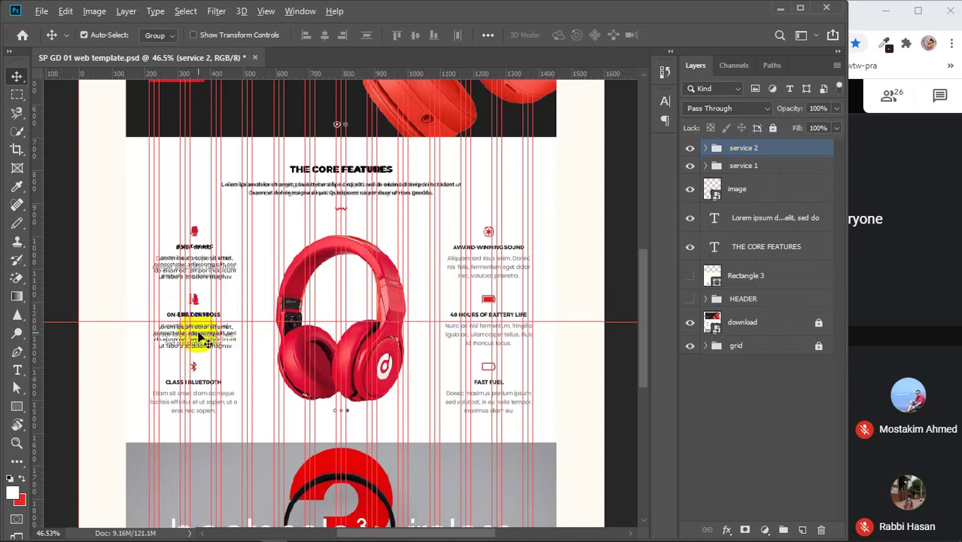
- Add a third copy named service 3 and distribute the three left blocks evenly
left_click_drag(198, 338, 201, 400)
double_click(754, 148)
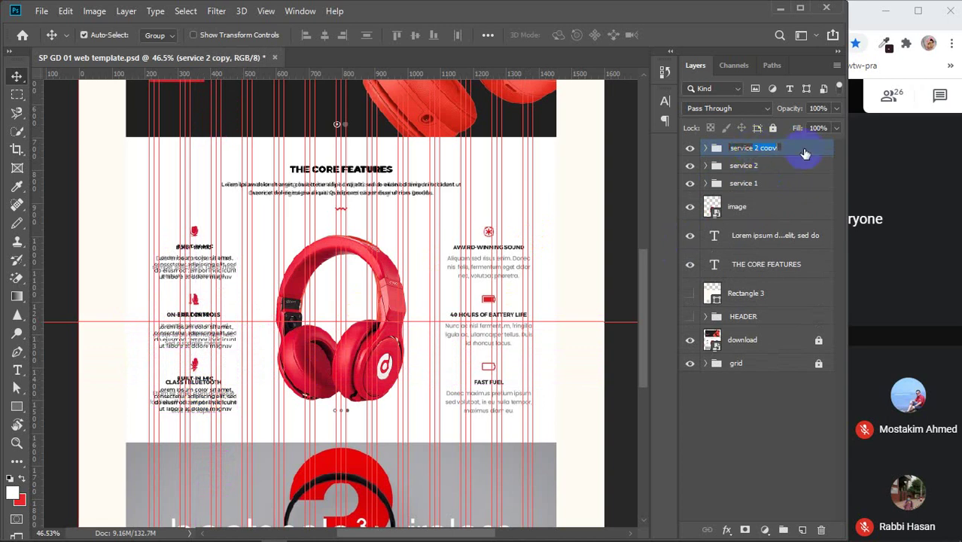
key("BackSpace")
key("Return")
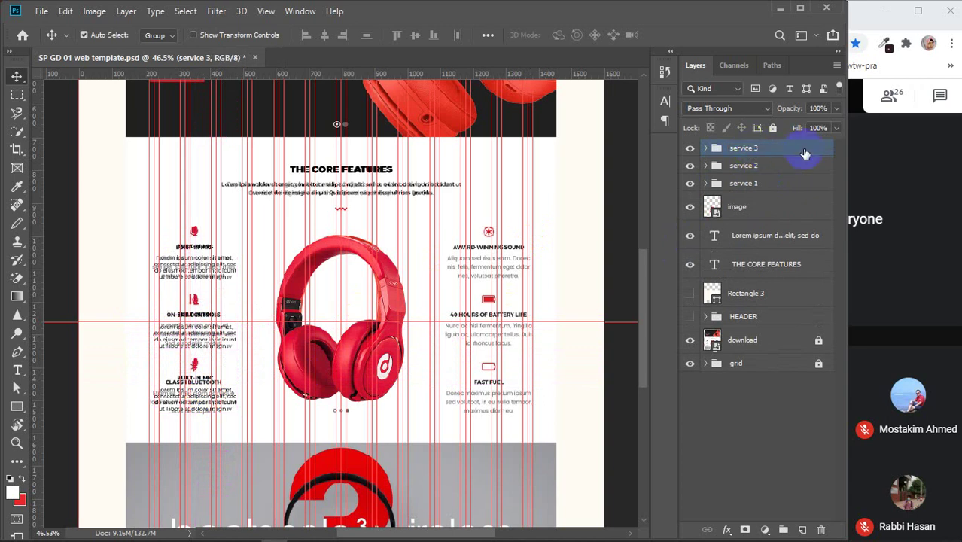
left_click(773, 185, "shift")
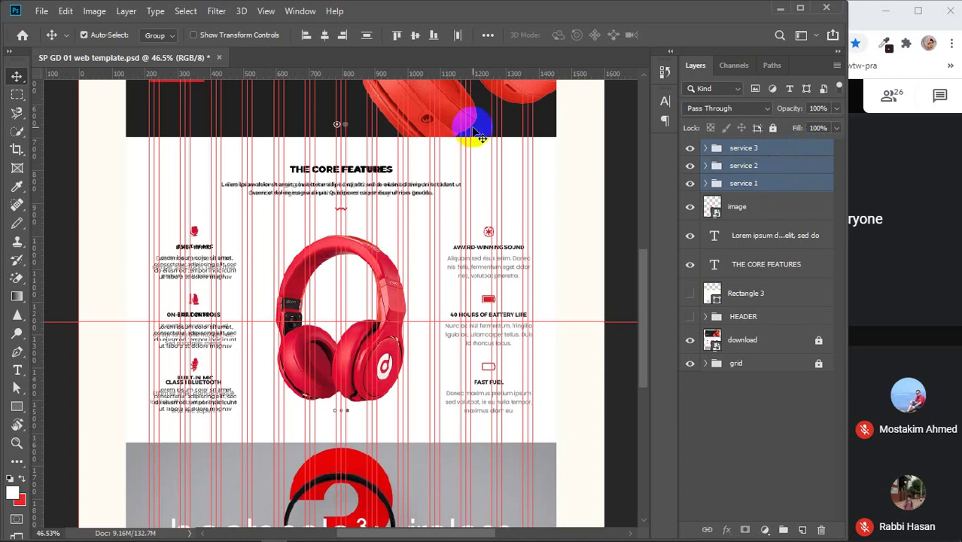
left_click(366, 35)
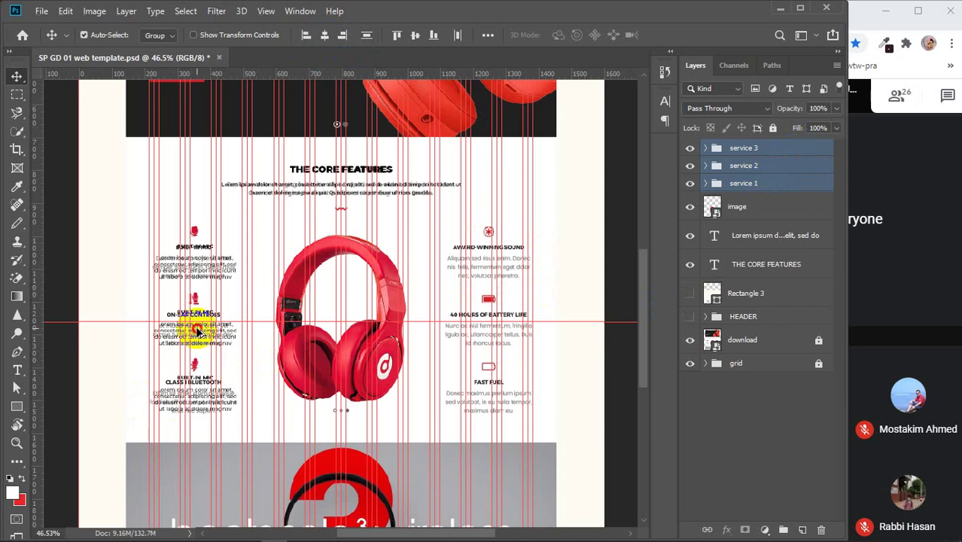
- Copy the column to the right as services 4–6 and hide the reference design
left_click_drag(197, 331, 492, 328)
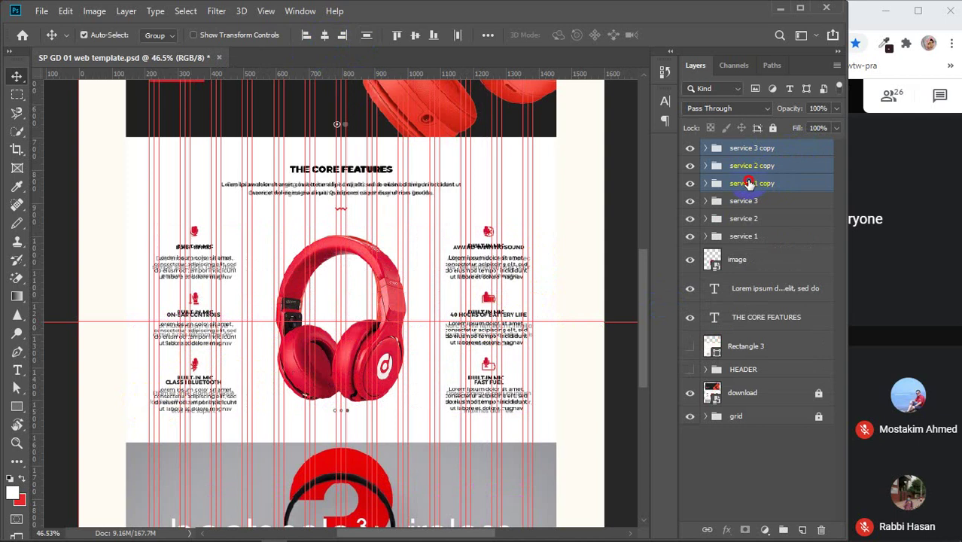
double_click(749, 183)
left_click_drag(753, 183, 791, 185)
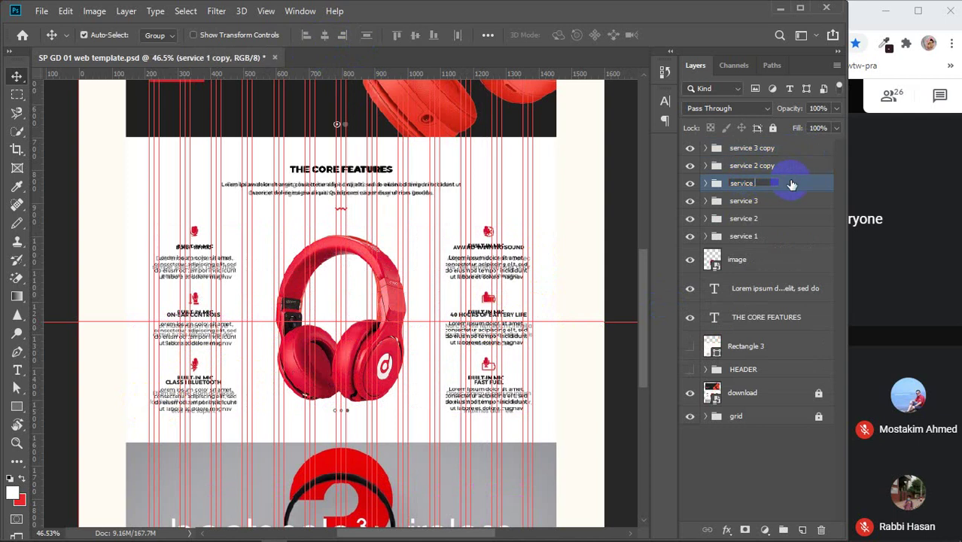
type("4")
double_click(760, 165)
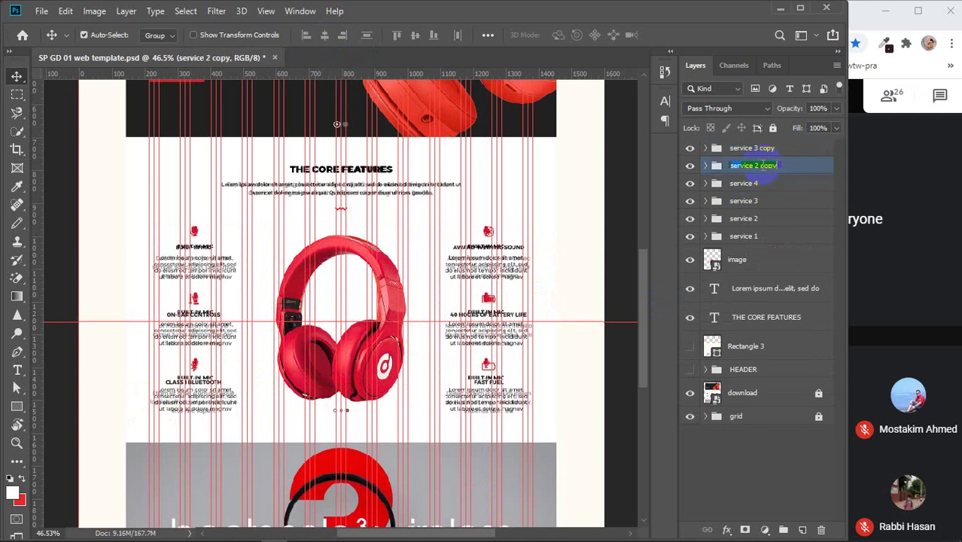
left_click_drag(753, 165, 804, 169)
double_click(753, 148)
left_click_drag(755, 148, 806, 147)
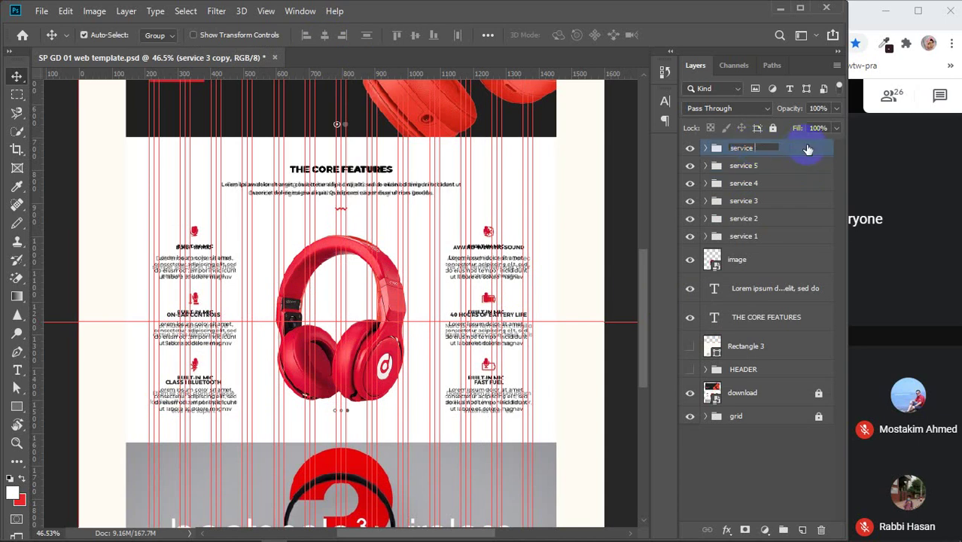
type("6")
key("Return")
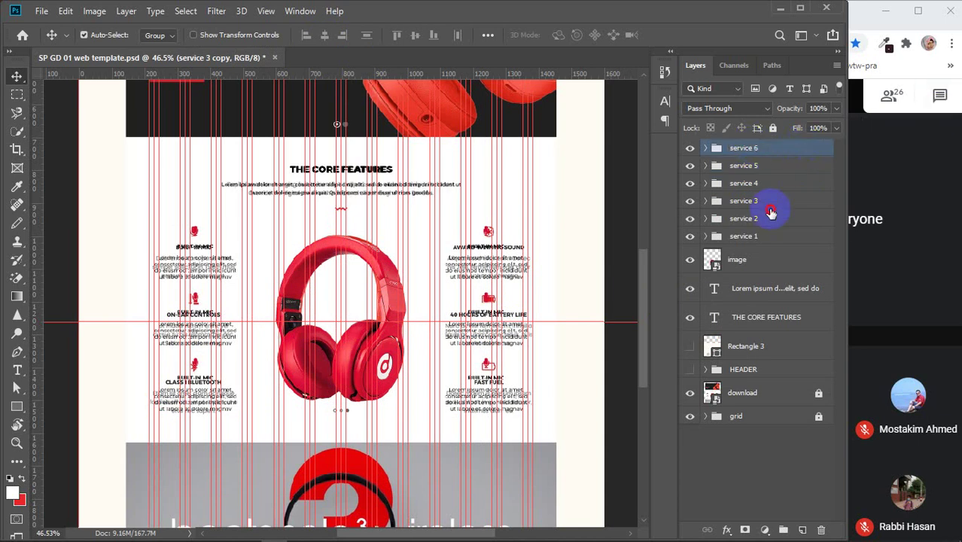
left_click(766, 201)
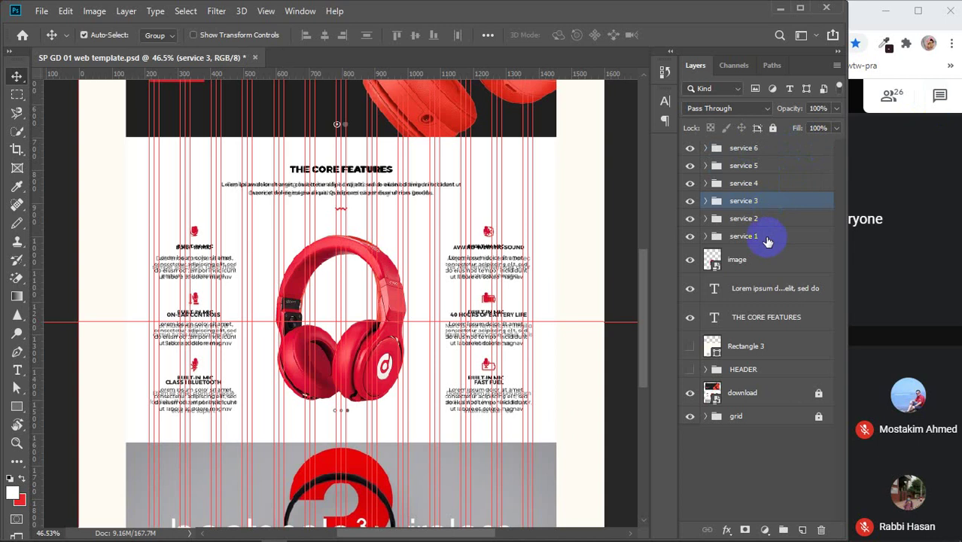
left_click(690, 393)
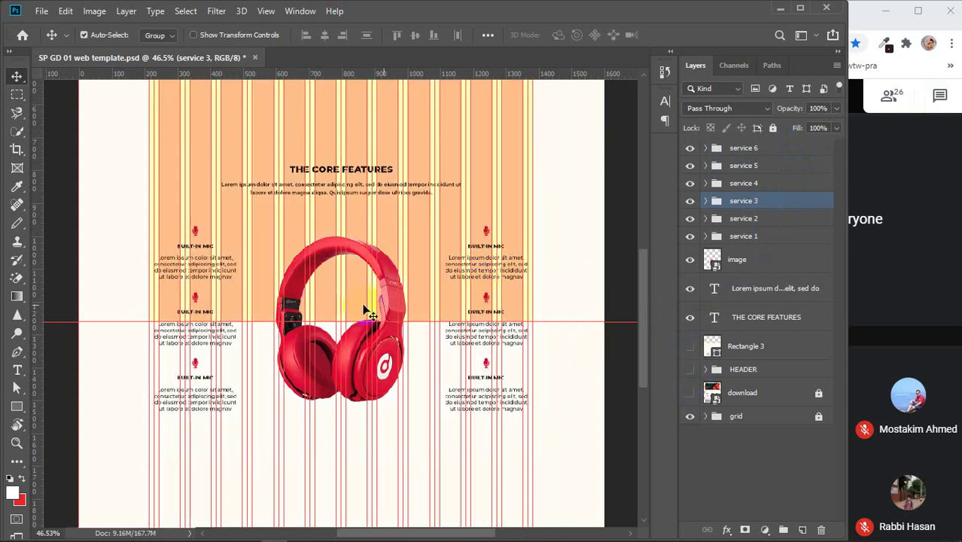
- Show the HEADER group and the Rectangle 3 cream background again
left_click(690, 369)
left_click(690, 347)
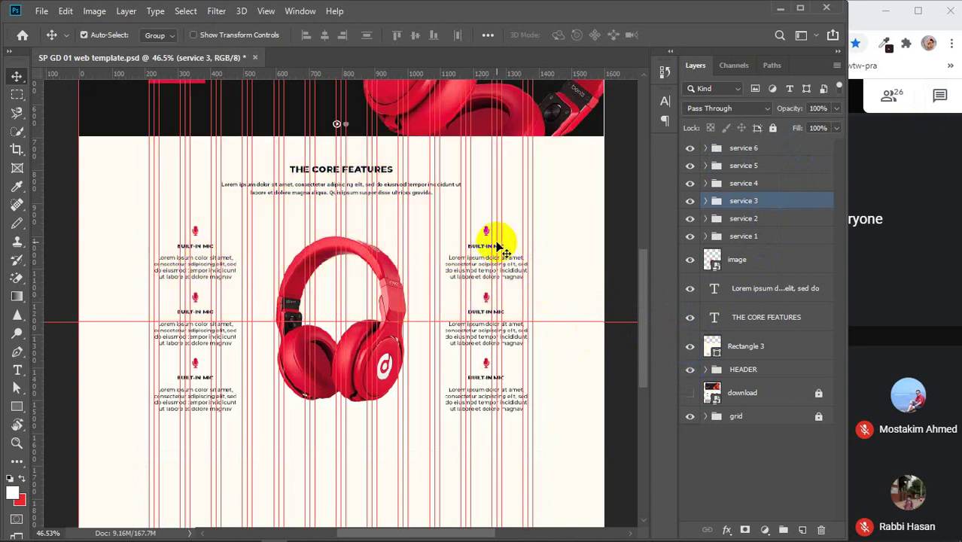
scroll(209, 323, "up", 15)
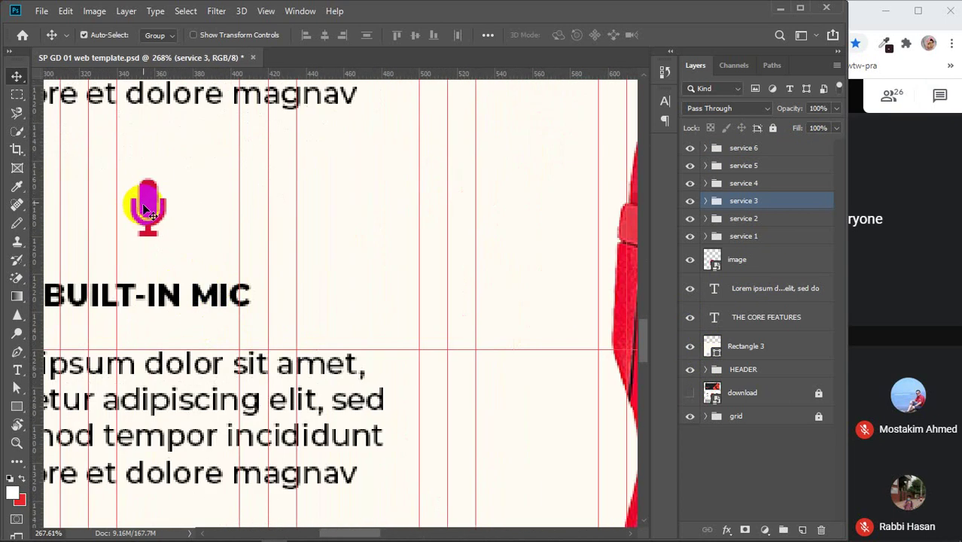
scroll(239, 264, "down", 5)
scroll(238, 260, "down", 4)
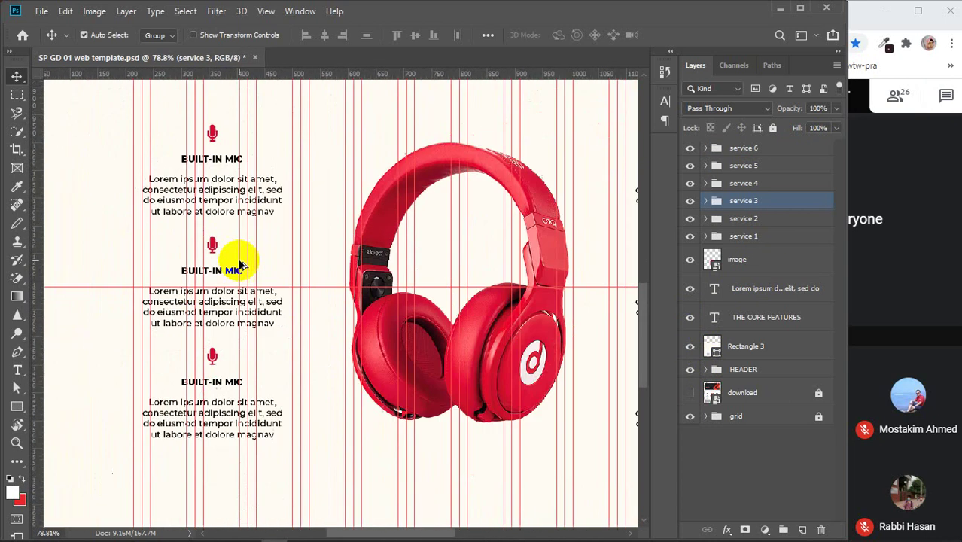
scroll(300, 350, "down", 2)
scroll(299, 359, "down", 1)
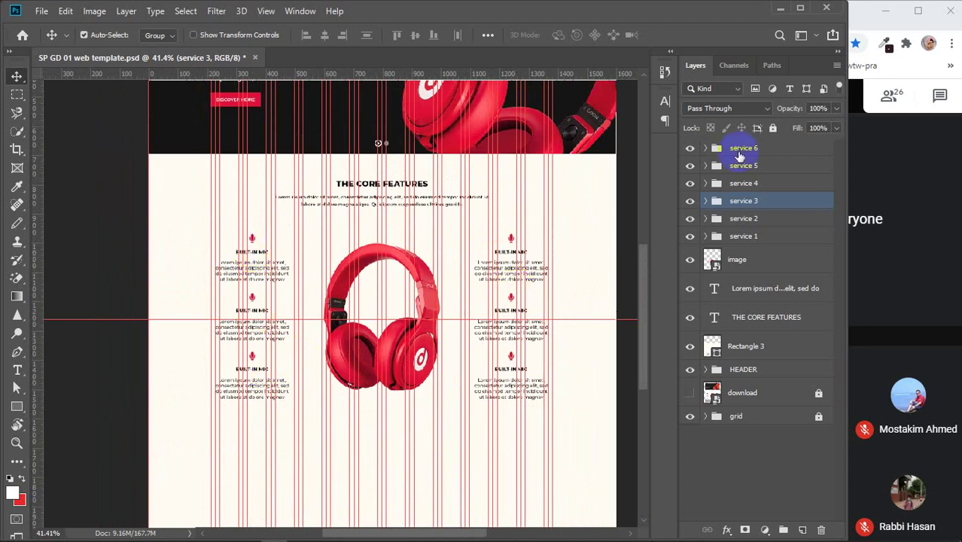
- Select the six service groups in the Layers panel, then just service 6
left_click(740, 238)
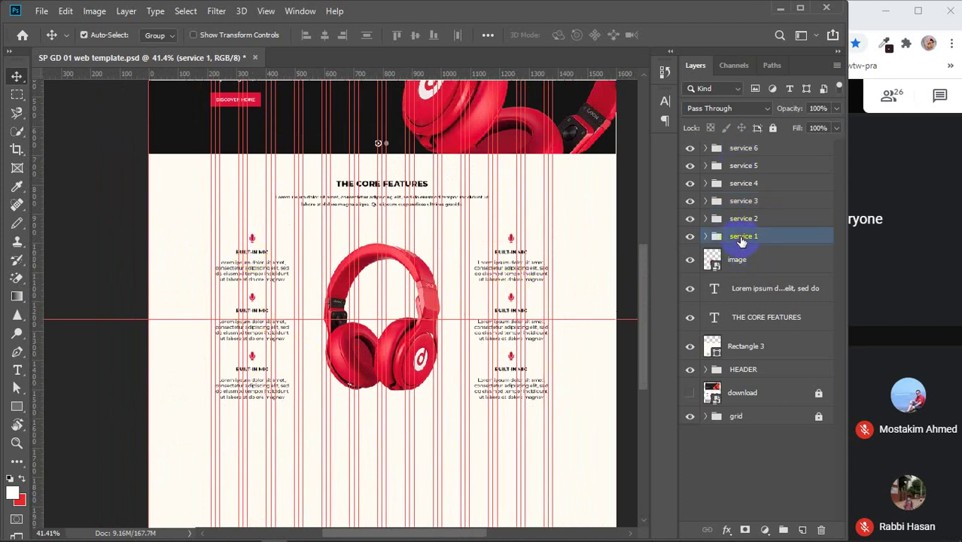
left_click(741, 148, "shift")
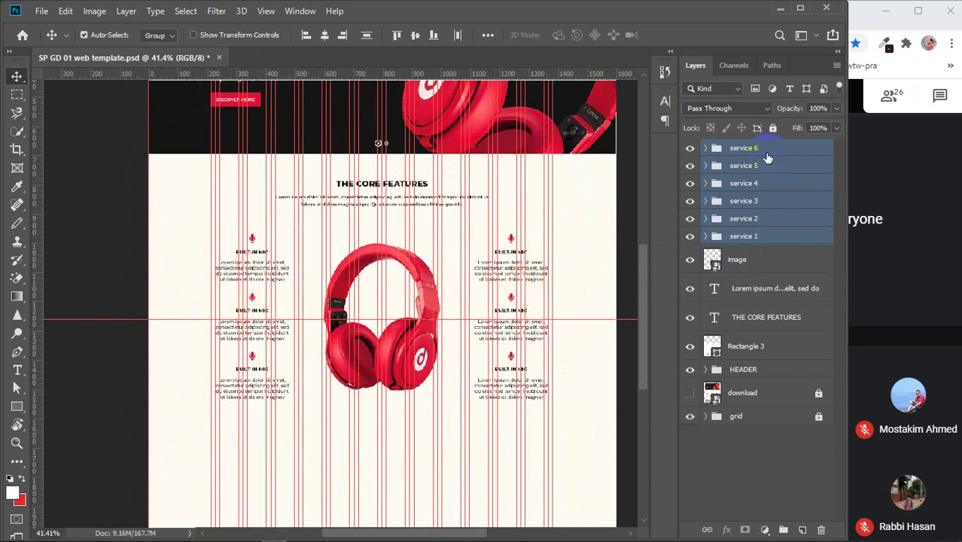
left_click(762, 151)
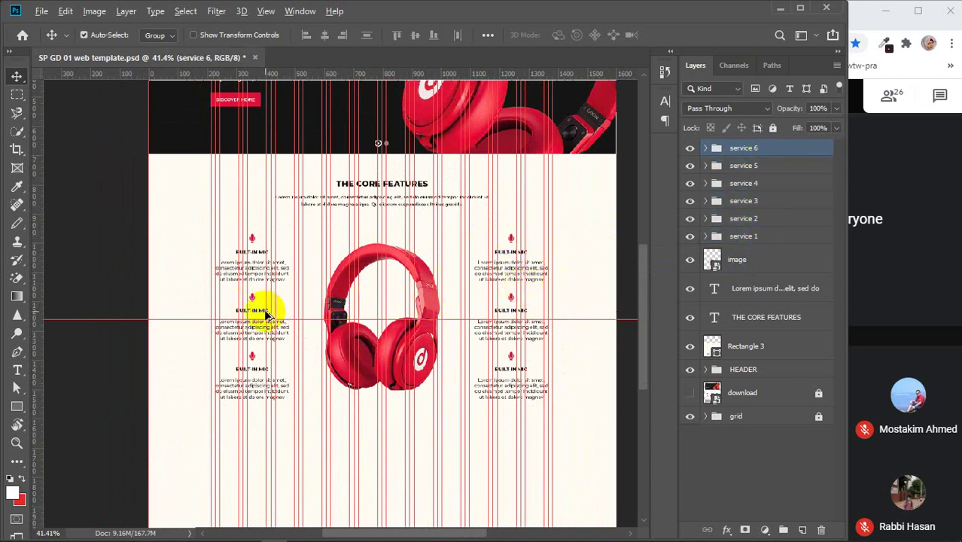
scroll(262, 311, "up", 2)
scroll(265, 315, "up", 2)
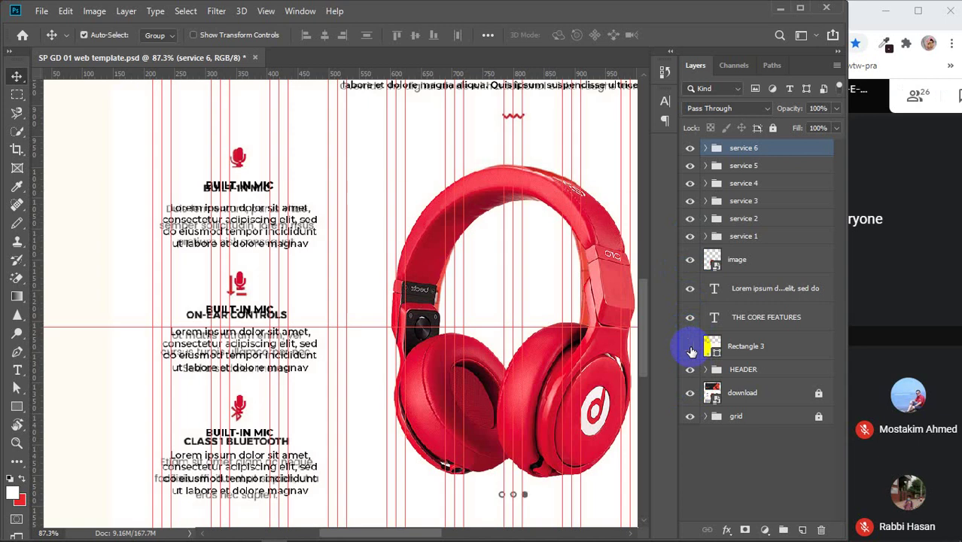
- Hide Rectangle 3, compare service 2 against the reference, and expand its layers
left_click(691, 352)
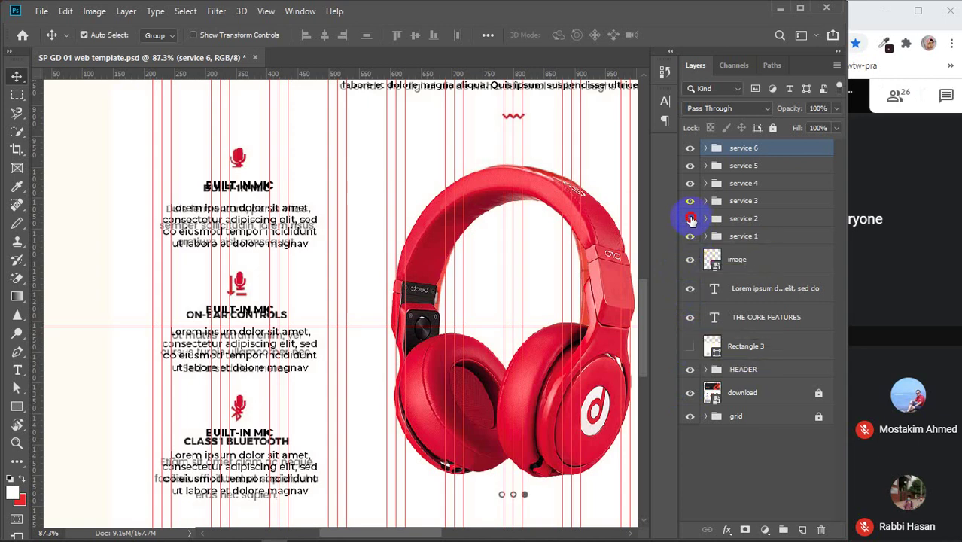
left_click(690, 218)
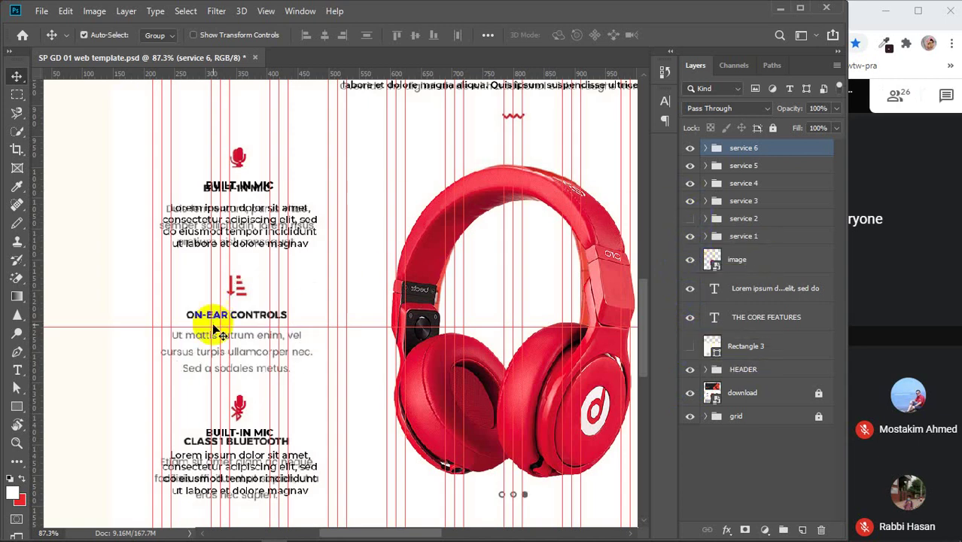
left_click(689, 219)
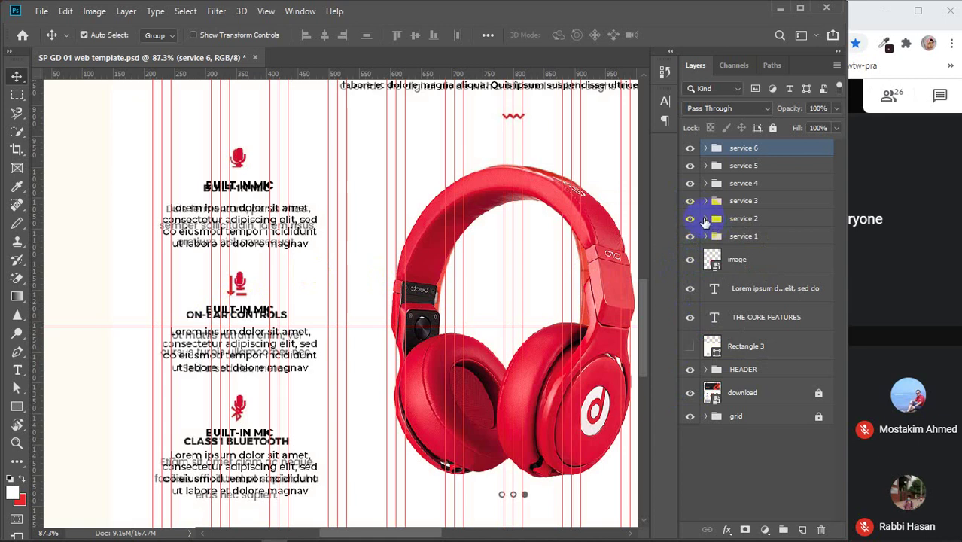
left_click(706, 219)
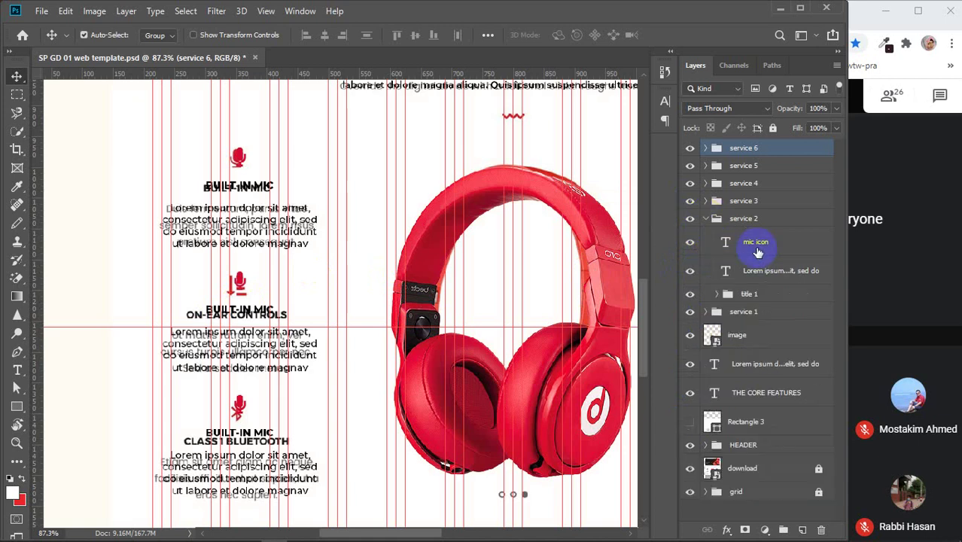
- Start replacing the service 2 title BUILT-IN MIC with ON-EAR CONTROLS
left_click(17, 370)
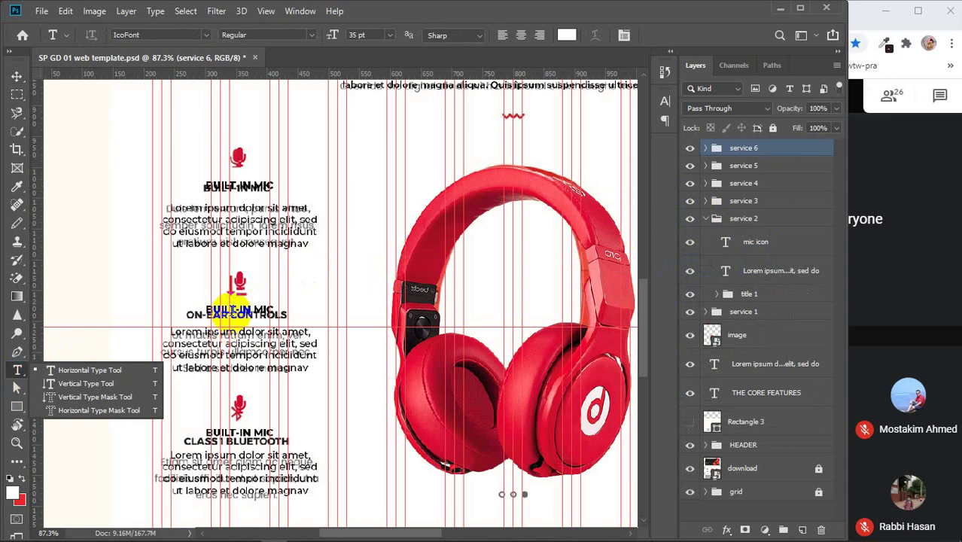
left_click(199, 311)
left_click_drag(200, 311, 320, 309)
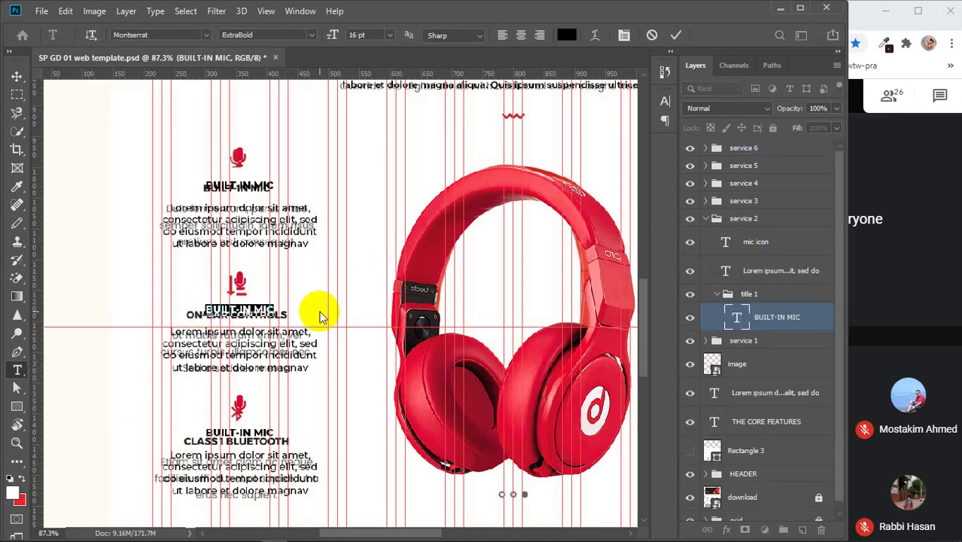
type("o")
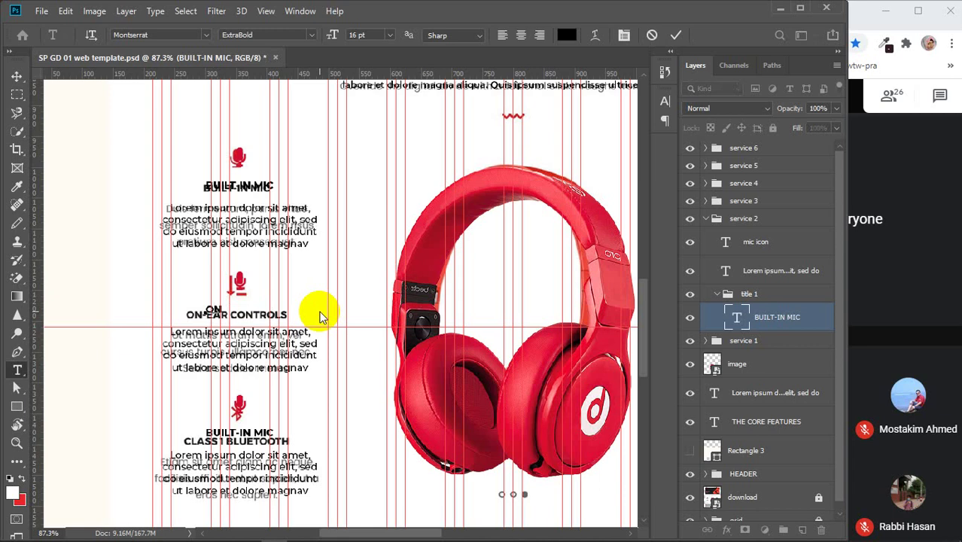
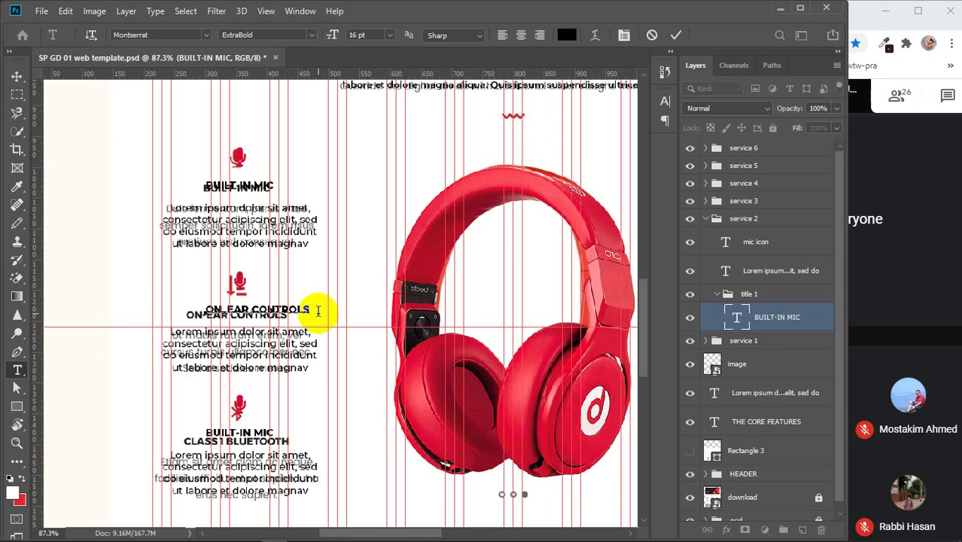
- Commit the ON_EAR CONTROLS title and move the title 1 group into service 2
left_click(789, 327)
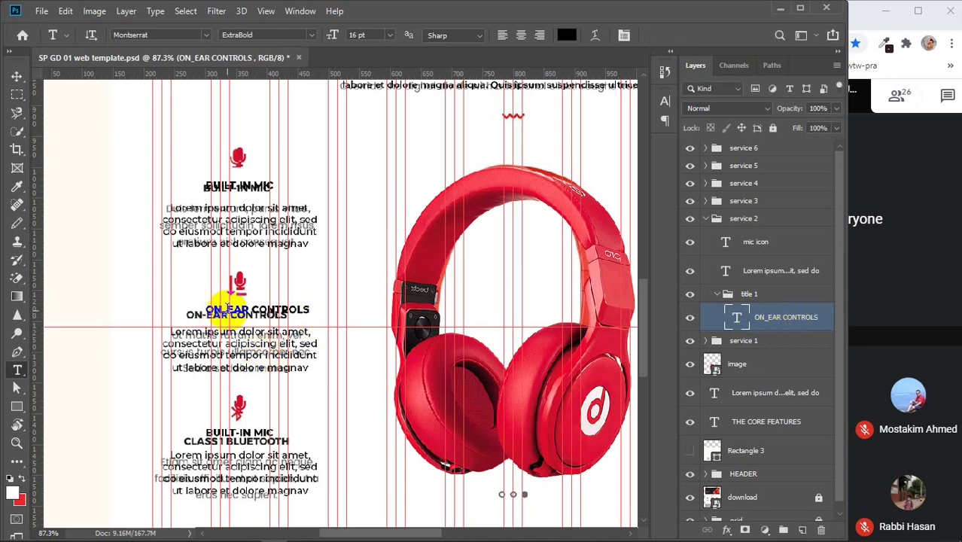
left_click(691, 295)
left_click(691, 295)
left_click(722, 295)
left_click(718, 294)
left_click_drag(717, 298, 706, 220)
left_click(690, 219)
left_click(689, 219)
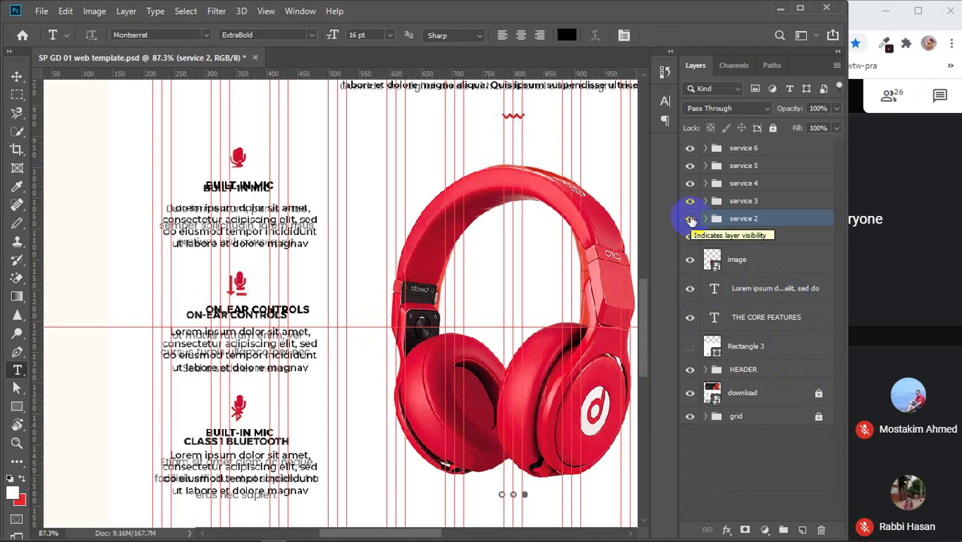
- Align the mic icon, description and title 1 on their horizontal centres, then nudge the mic icon
left_click(703, 219)
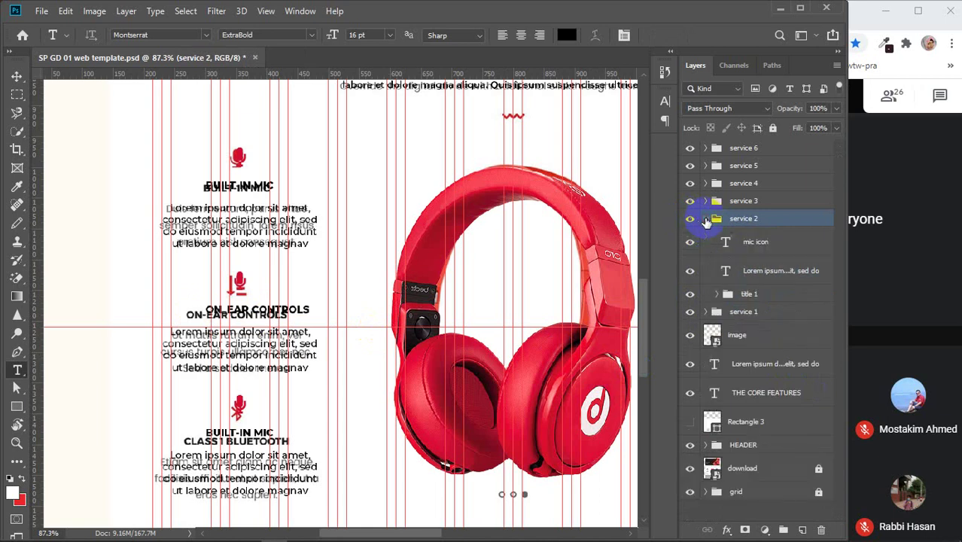
left_click(763, 243)
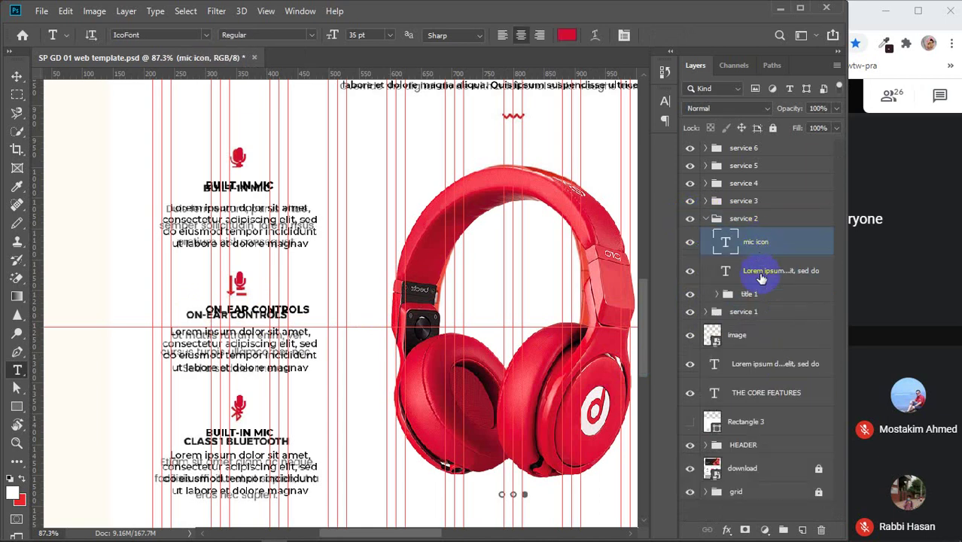
left_click(760, 277, "ctrl")
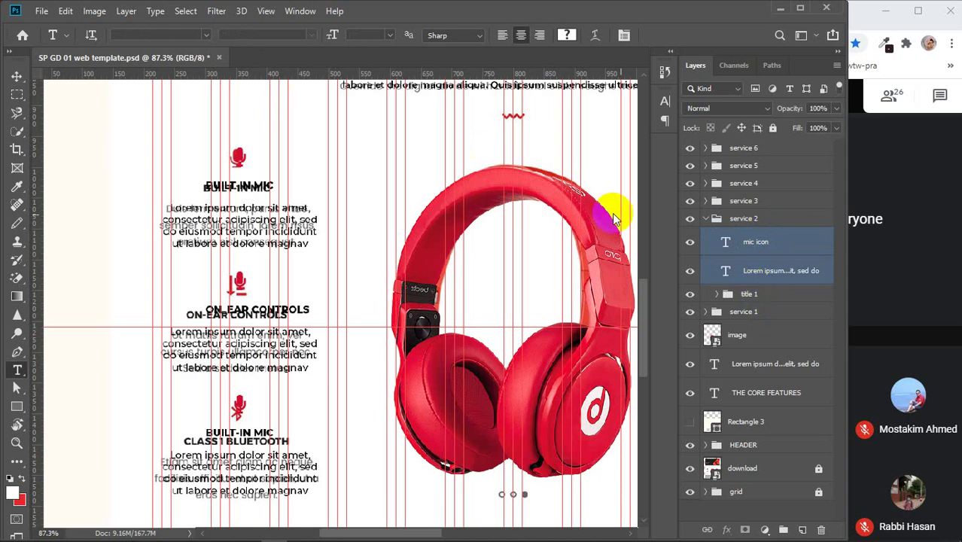
left_click(752, 296, "ctrl")
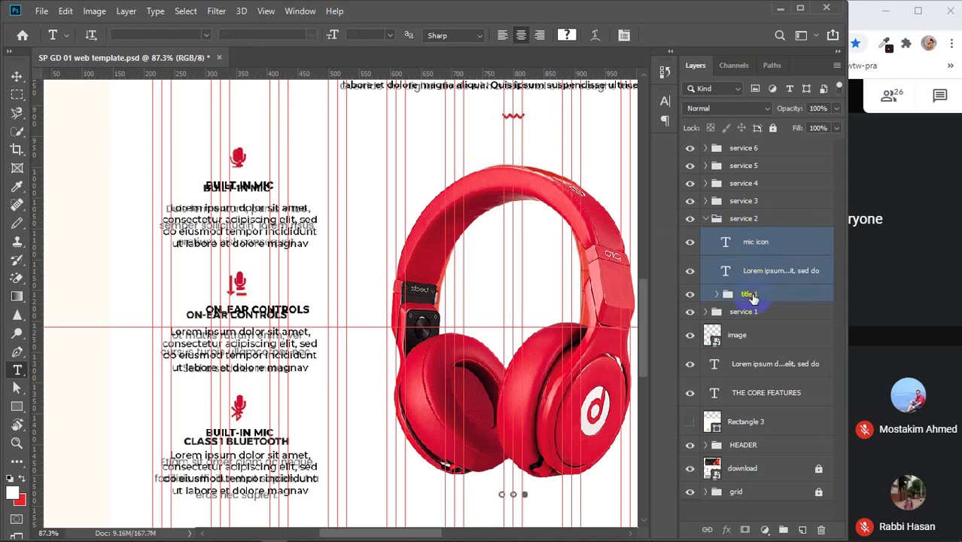
left_click(18, 77)
left_click(324, 35)
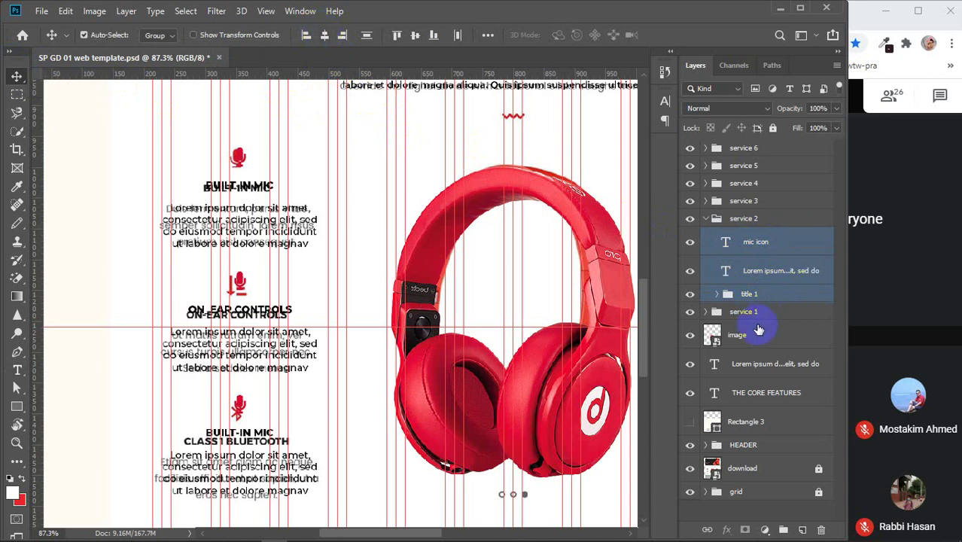
left_click(745, 242)
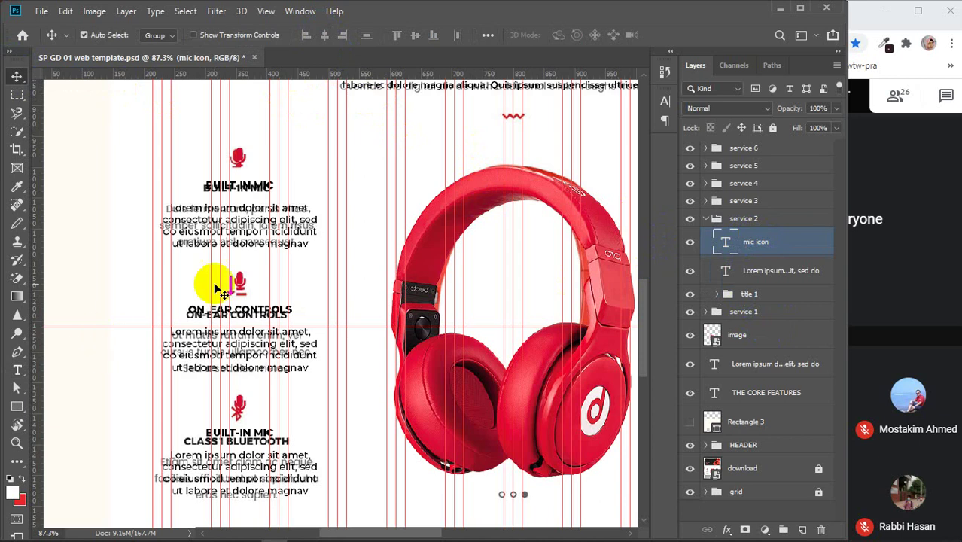
left_click_drag(209, 279, 238, 297)
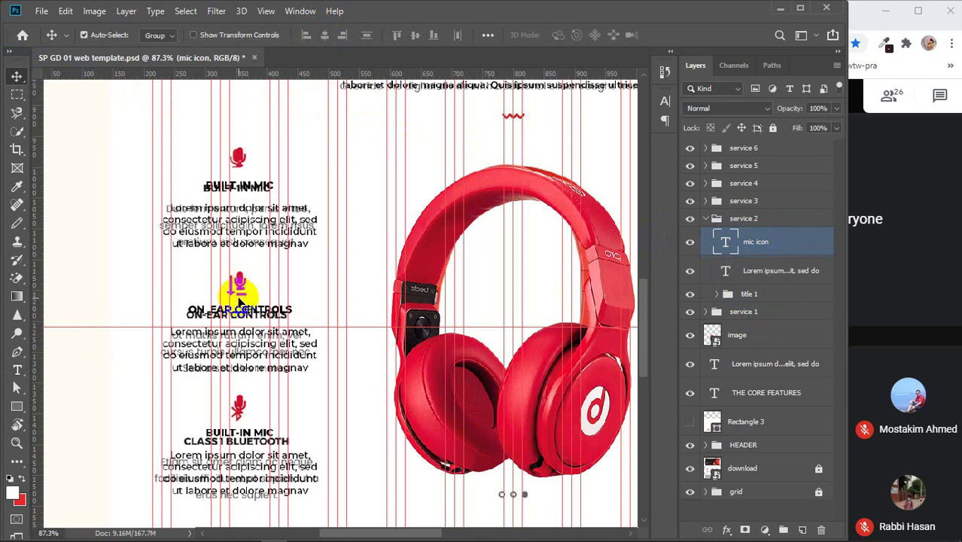
- Bring up the IcoFont page, close the mic icon details and reload the page
left_click(340, 533)
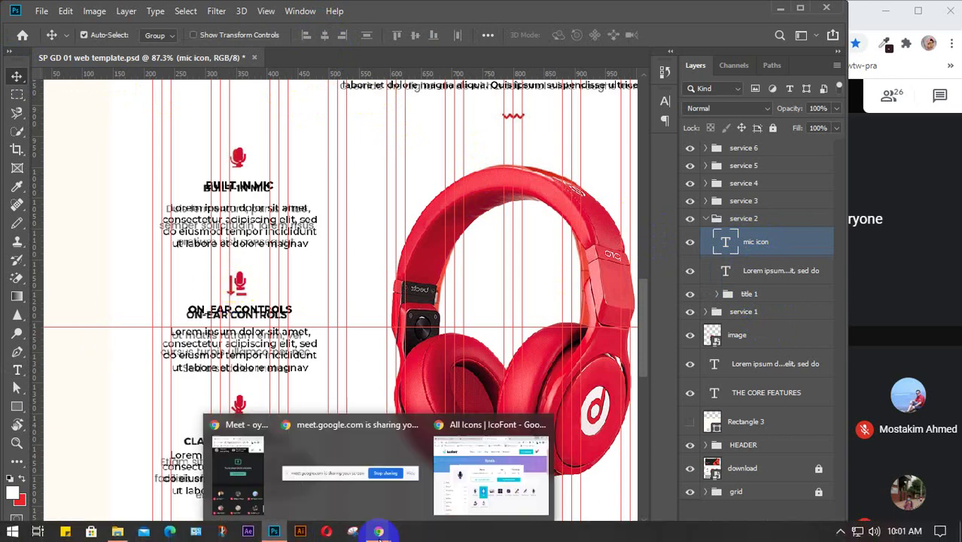
left_click(476, 482)
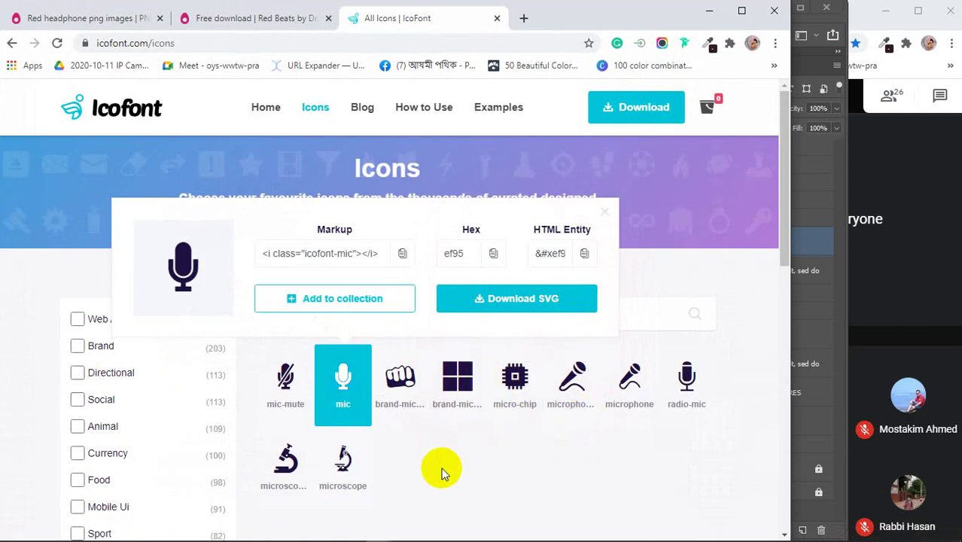
scroll(443, 470, "down", 2)
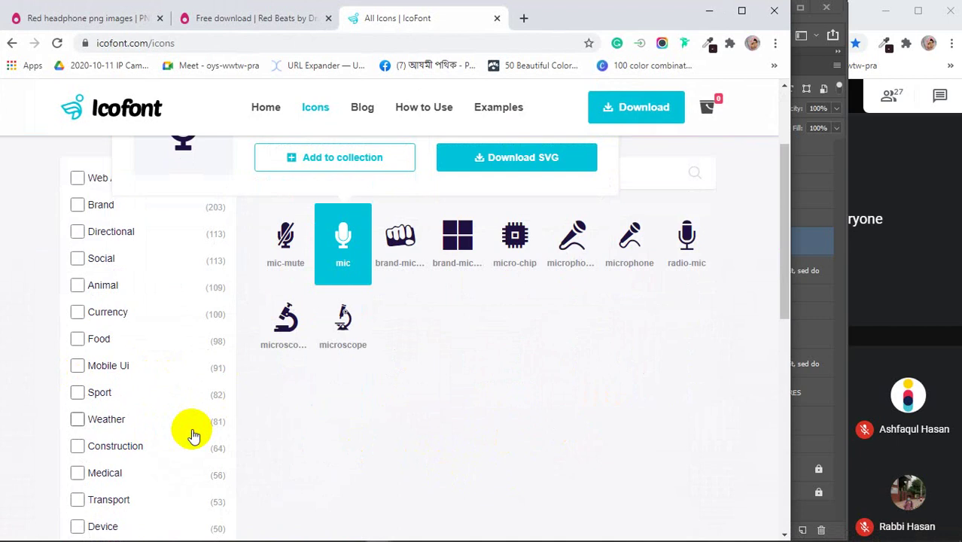
scroll(193, 436, "up", 2)
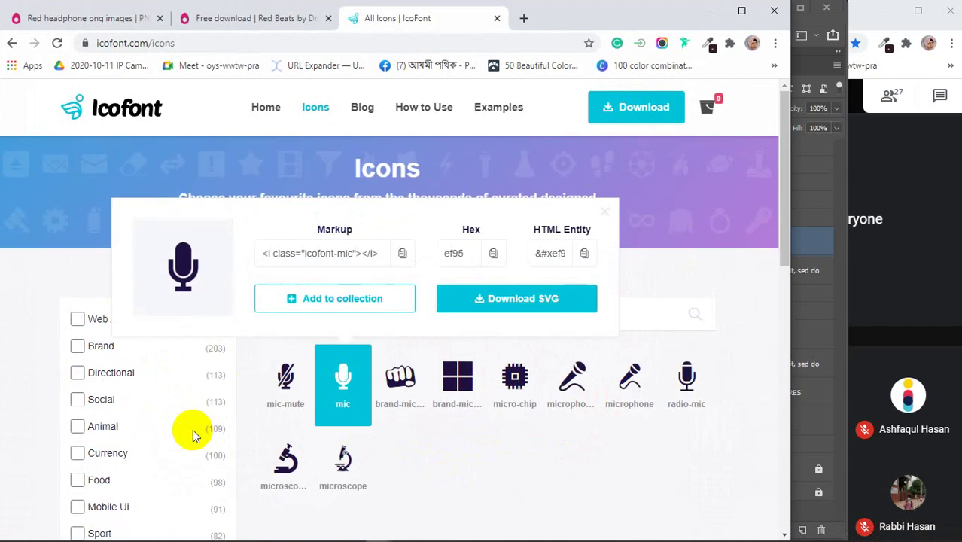
left_click(607, 215)
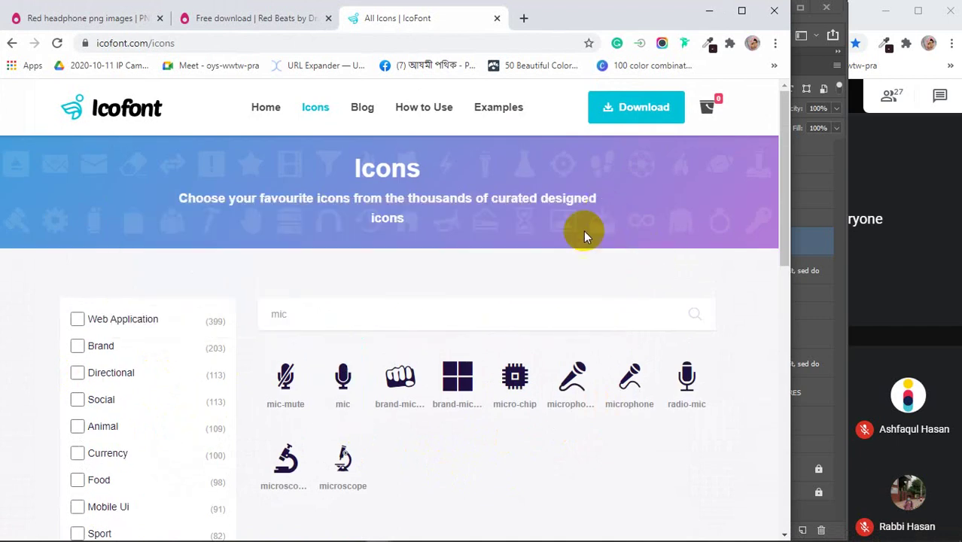
double_click(278, 315)
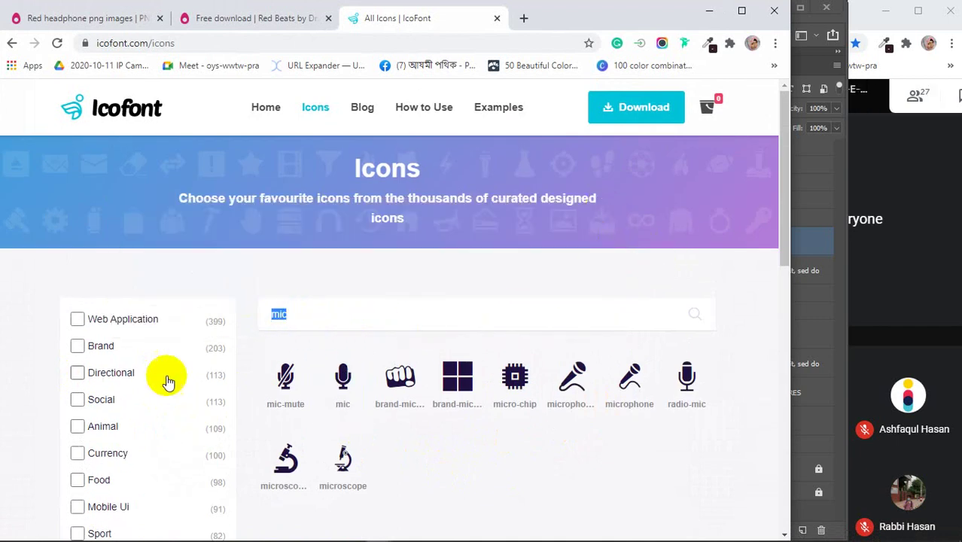
left_click(56, 43)
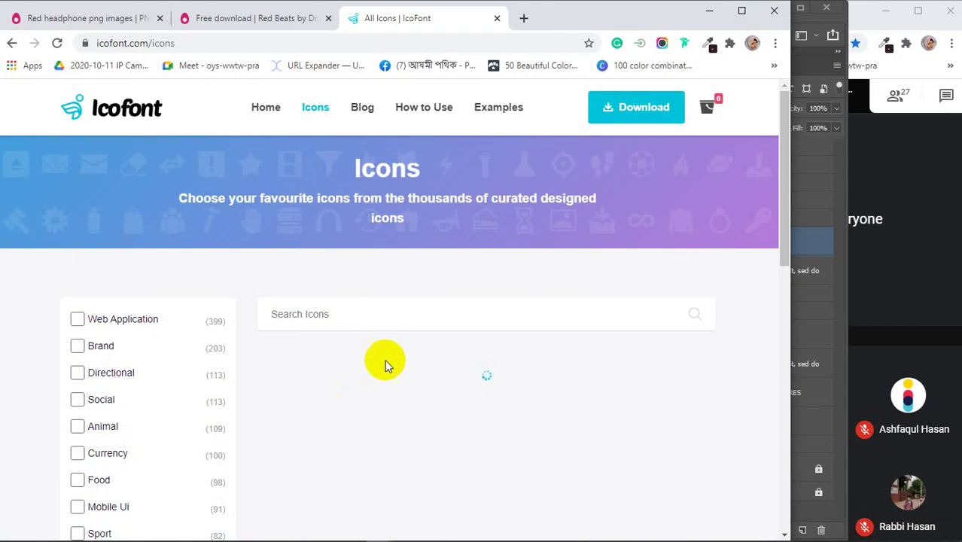
- Browse the full unfiltered icon list and place the cursor in the icon search box
left_click_drag(793, 311, 835, 311)
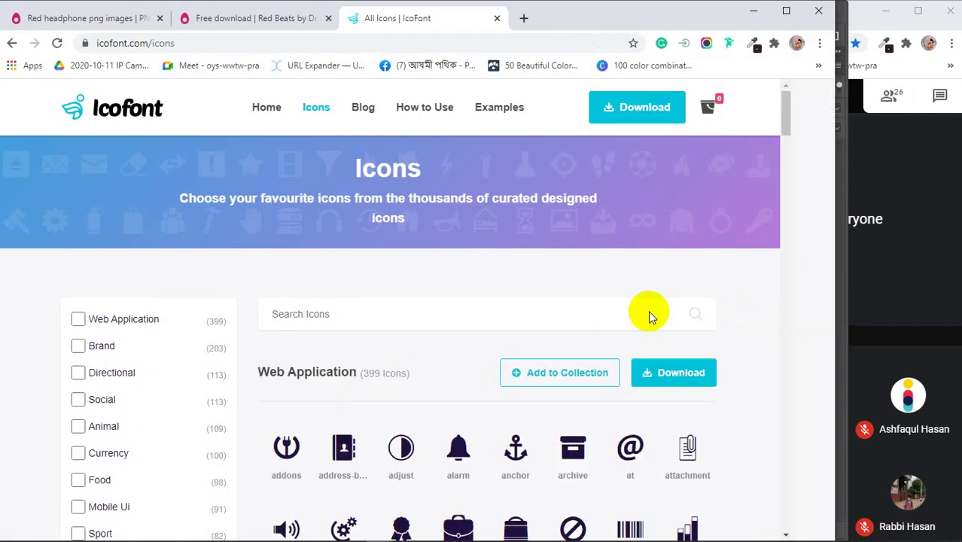
scroll(578, 311, "down", 1)
scroll(578, 312, "down", 4)
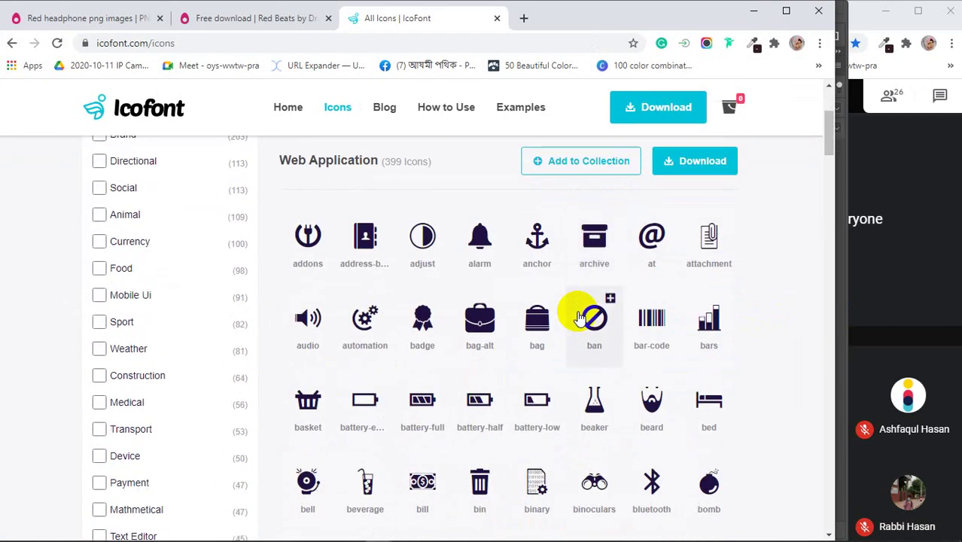
scroll(578, 317, "down", 1)
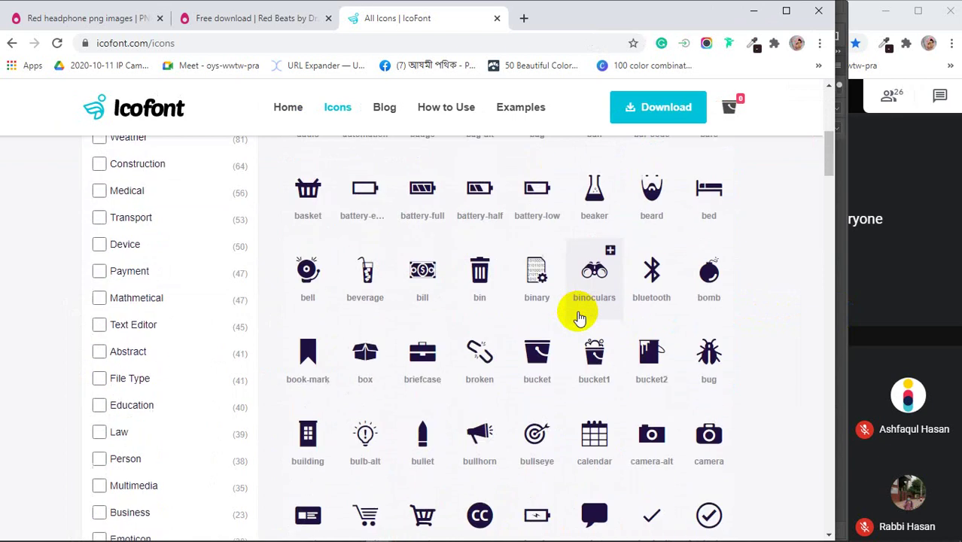
scroll(579, 317, "down", 1)
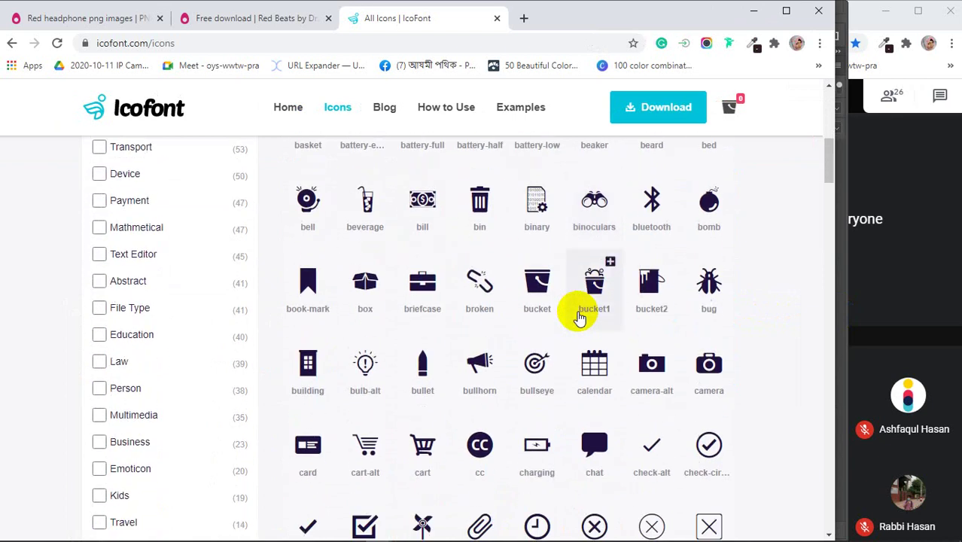
scroll(579, 317, "down", 2)
scroll(579, 317, "down", 1)
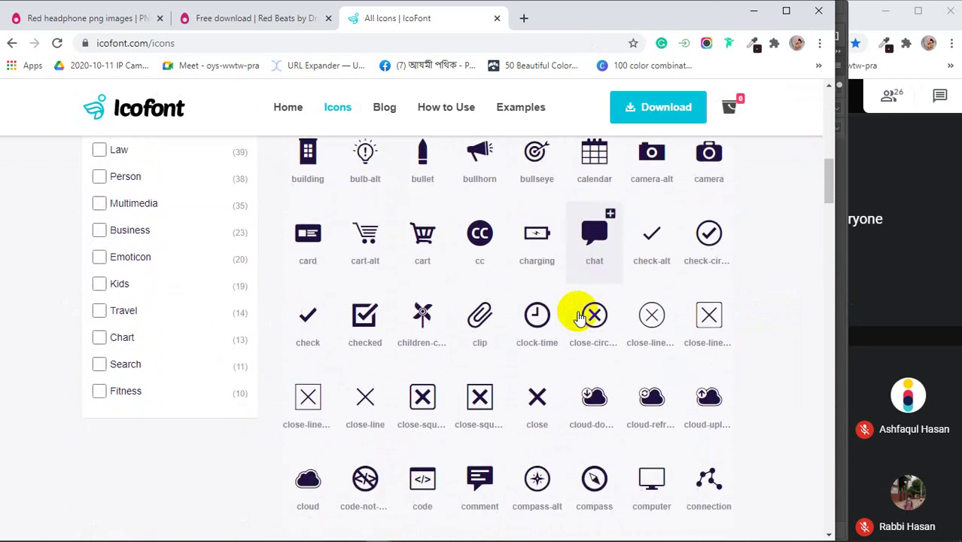
scroll(579, 317, "up", 10)
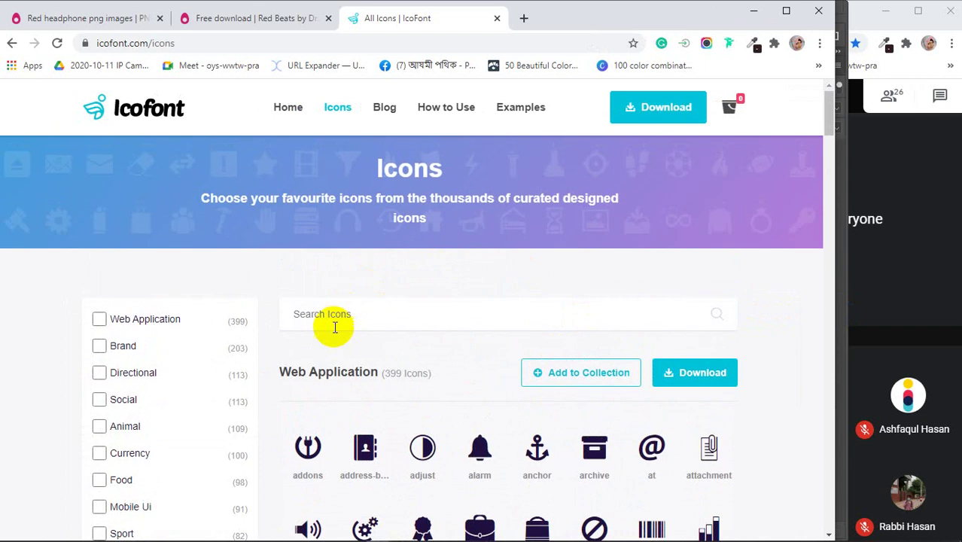
left_click(350, 317)
- Try icon searches for 'ear' and 'air', then clear the search
type("o")
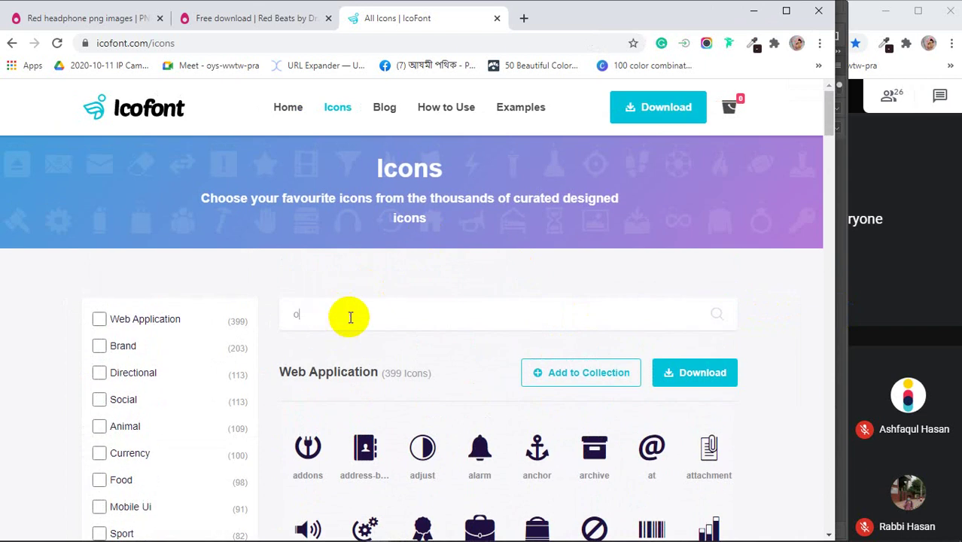
type("n ear")
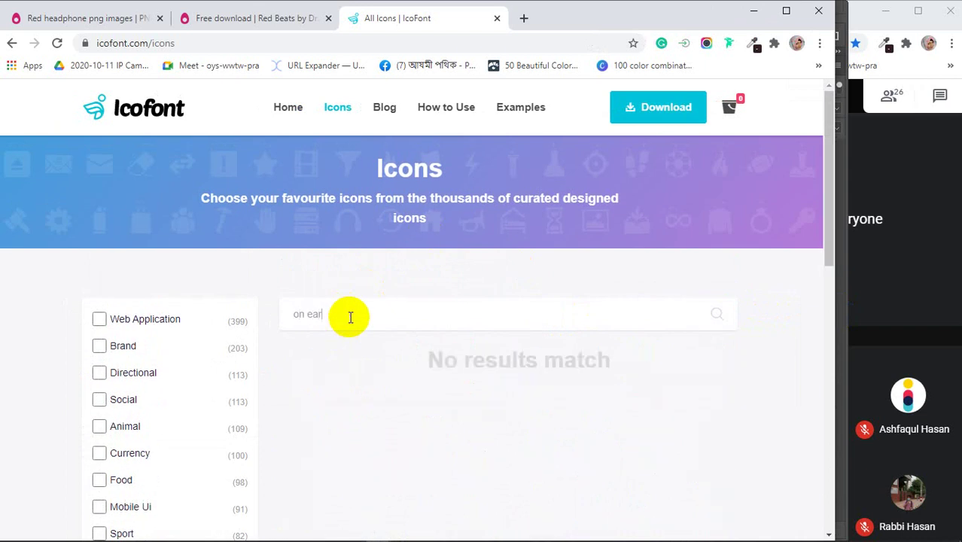
key("BackSpace")
key("BackSpace")
key("BackSpace")
key("BackSpace")
key("BackSpace")
type("ear")
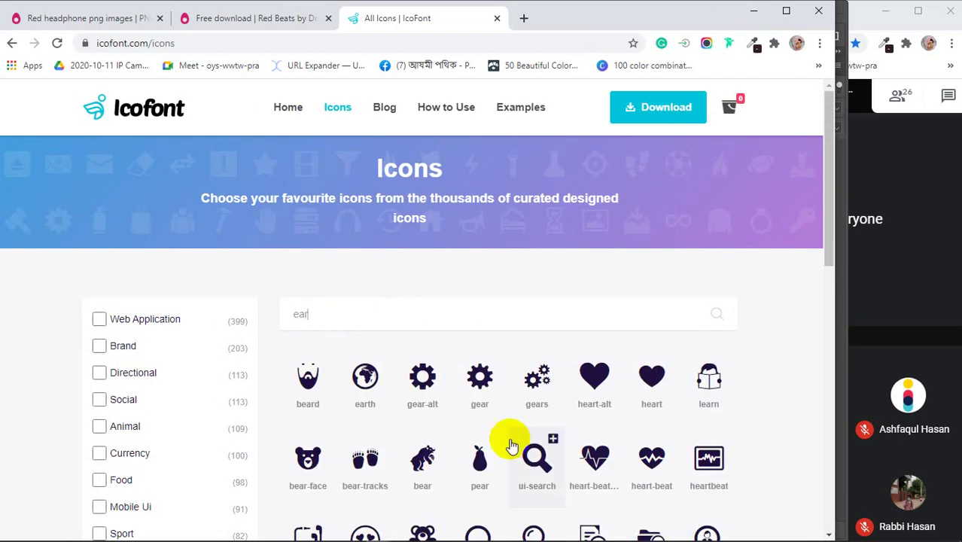
scroll(508, 441, "down", 4)
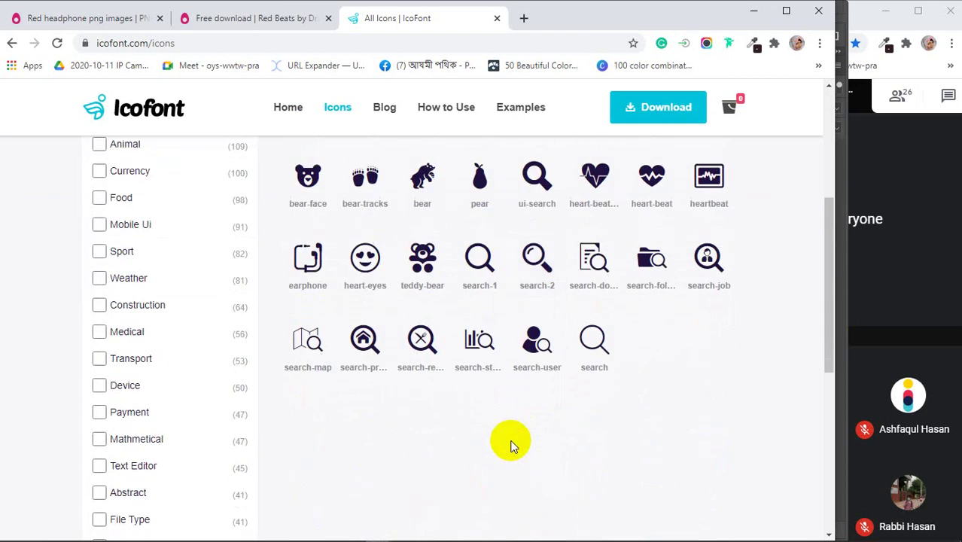
scroll(510, 444, "up", 1)
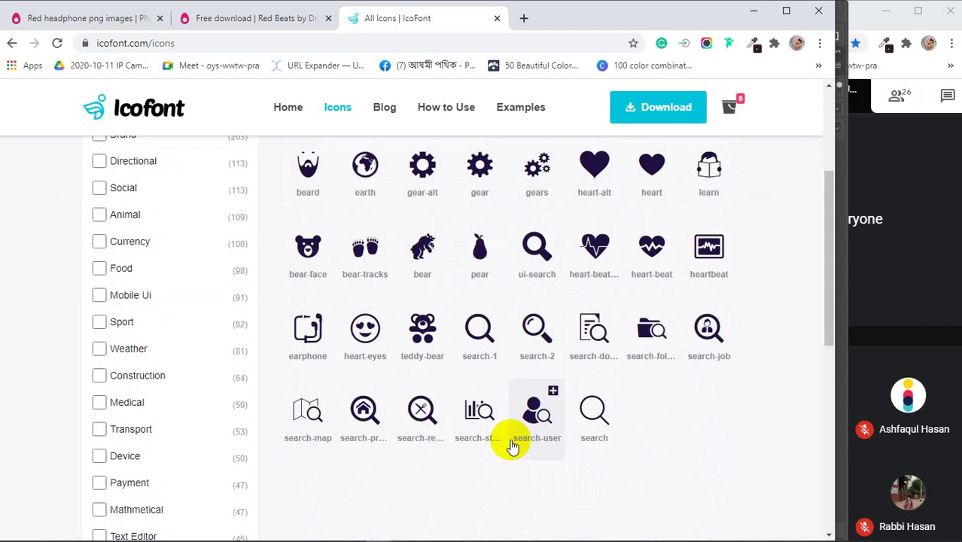
scroll(510, 444, "up", 2)
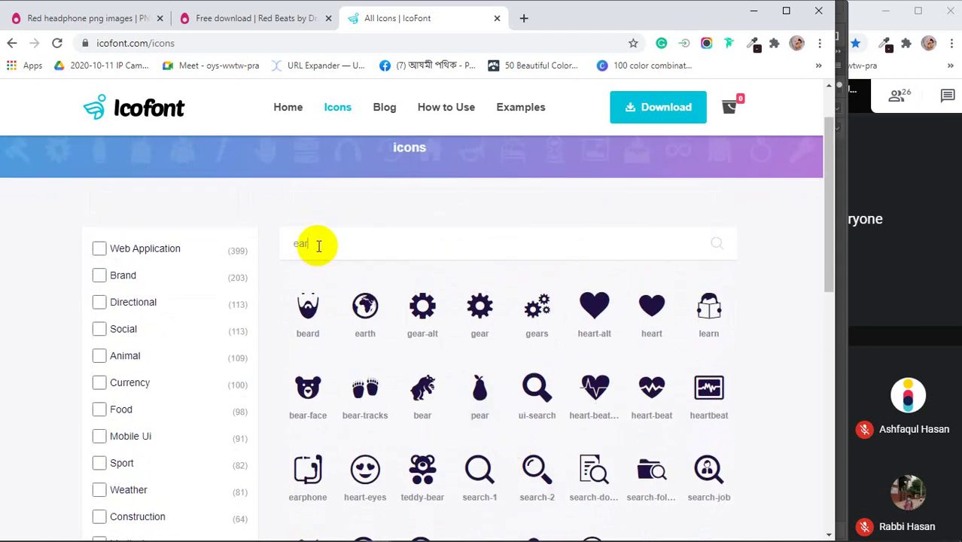
left_click_drag(318, 246, 269, 244)
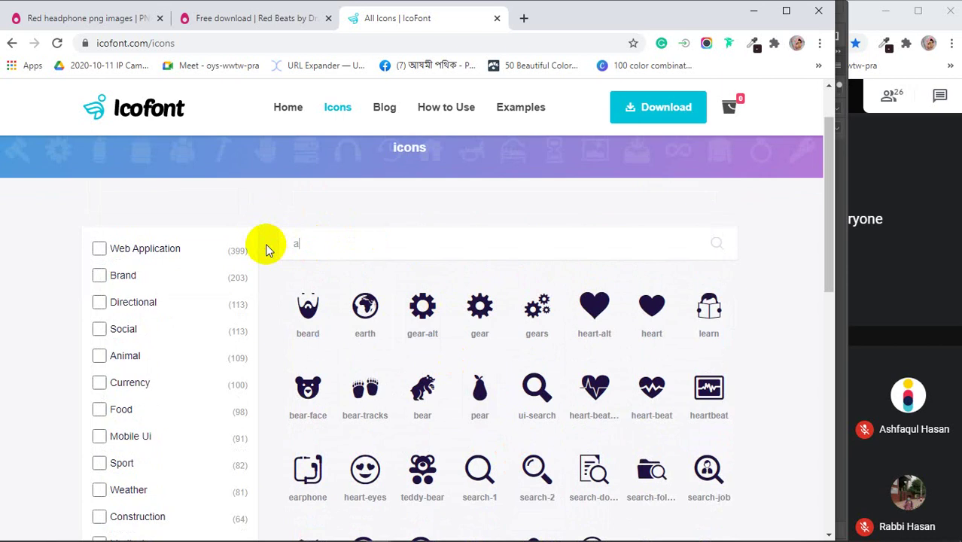
type("air")
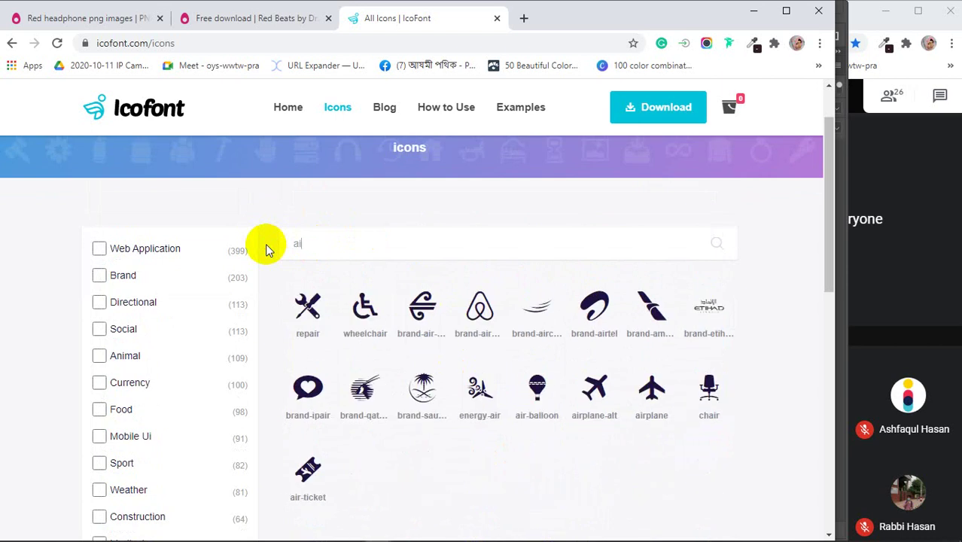
key("BackSpace")
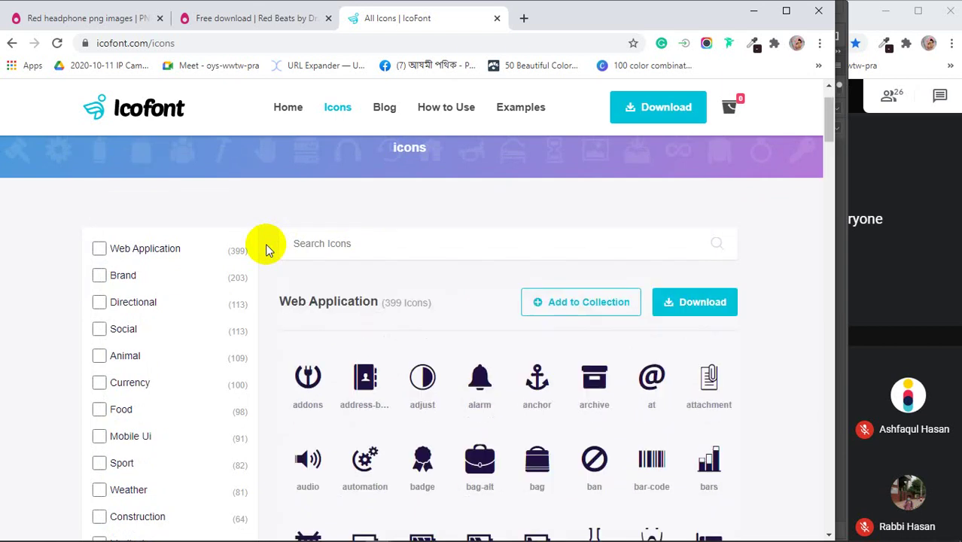
- Scroll the full list to the listening icon, open its details, and minimize Chrome
scroll(458, 406, "down", 6)
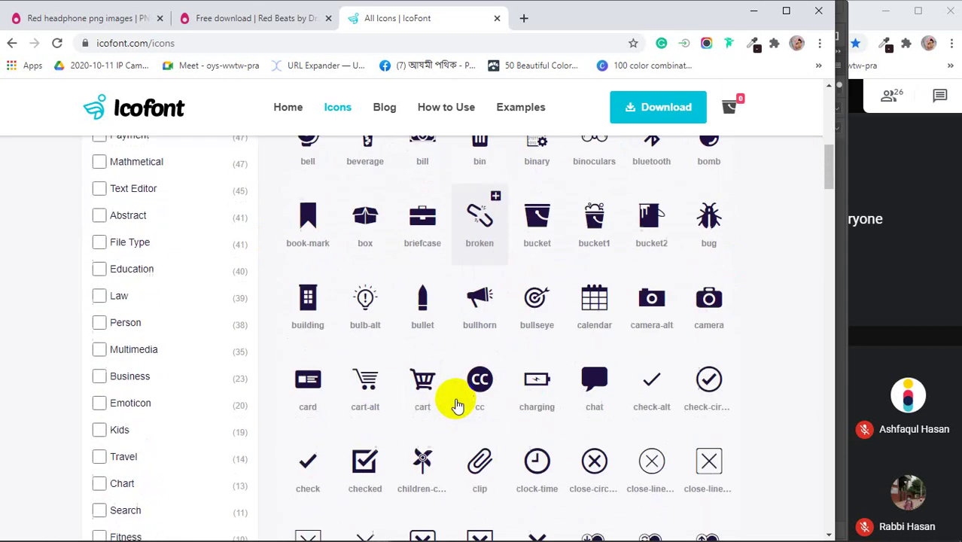
scroll(458, 406, "down", 5)
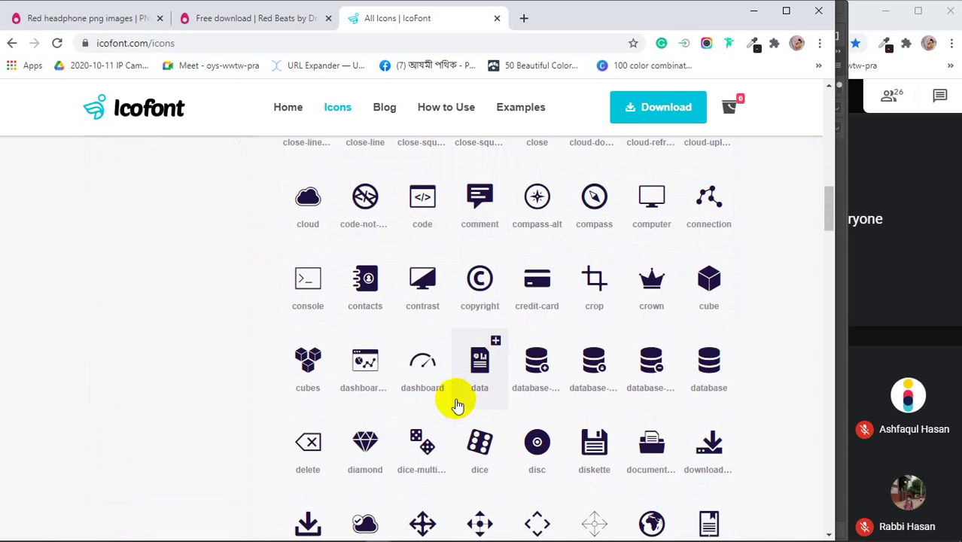
scroll(458, 405, "down", 5)
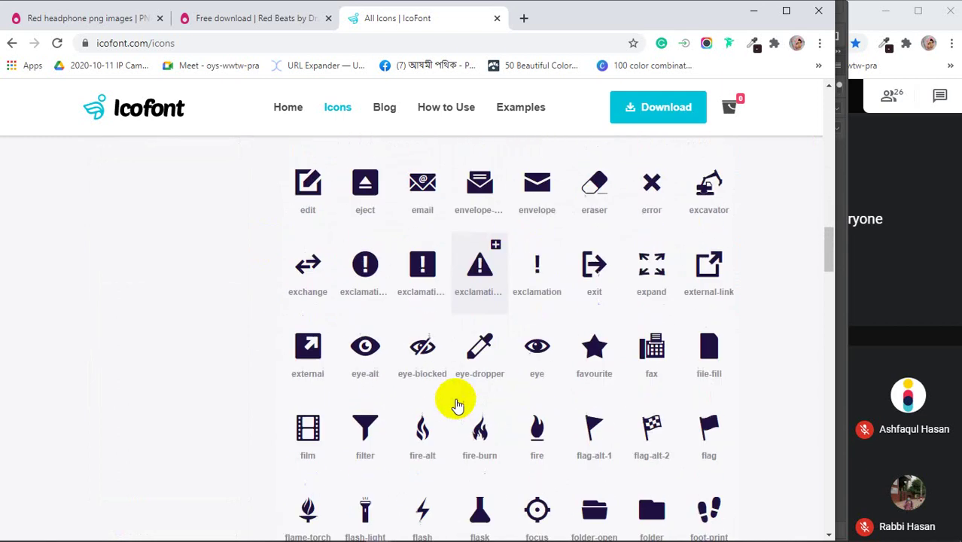
scroll(458, 405, "down", 1)
scroll(457, 405, "down", 3)
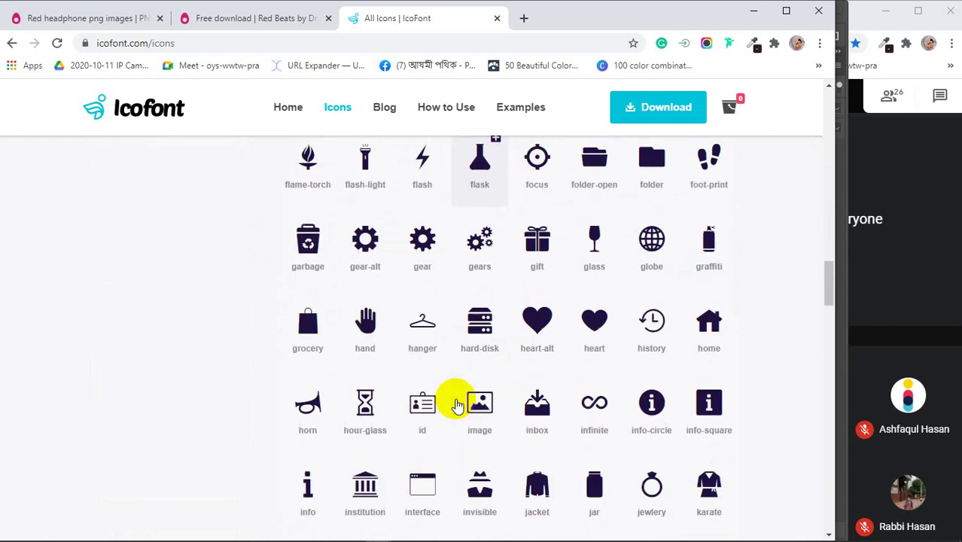
scroll(458, 405, "down", 3)
scroll(458, 405, "down", 1)
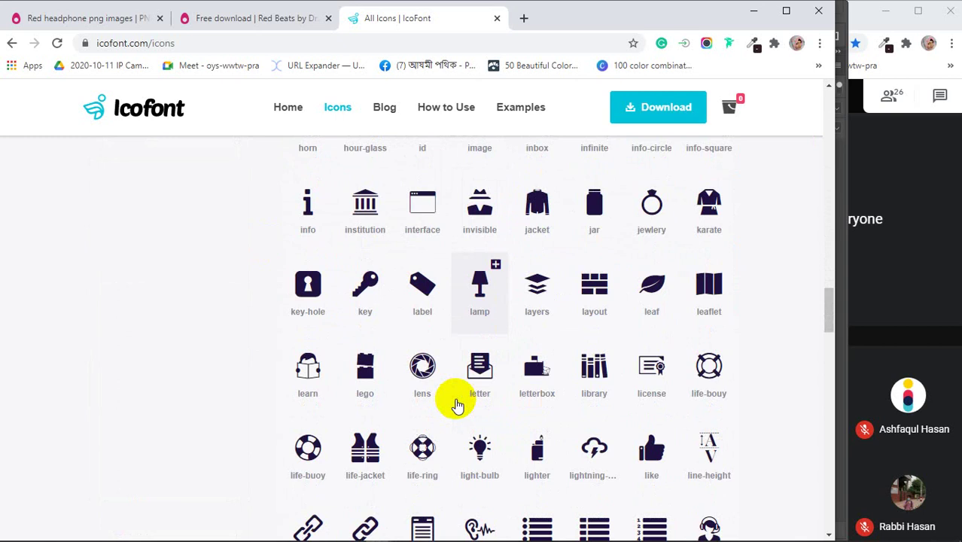
scroll(458, 405, "down", 2)
scroll(457, 405, "down", 2)
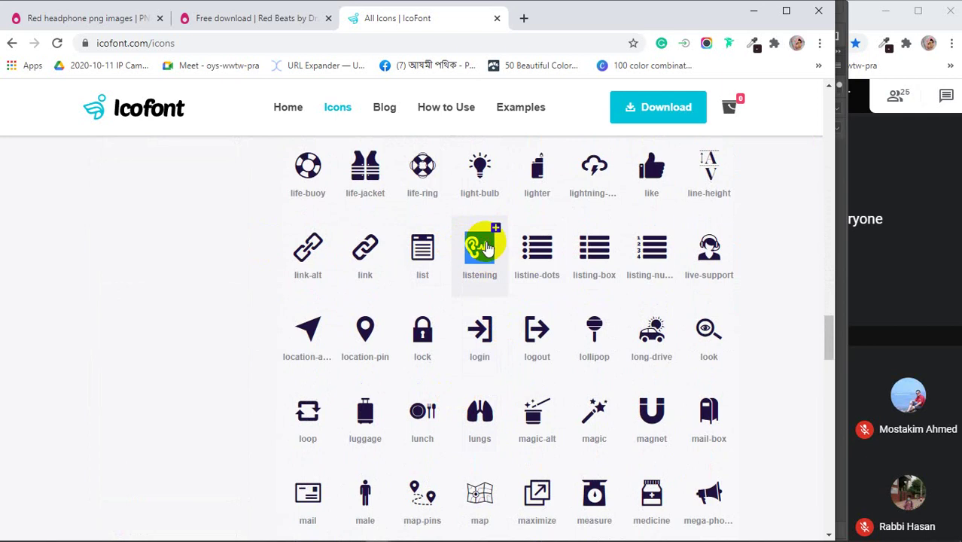
left_click(482, 247)
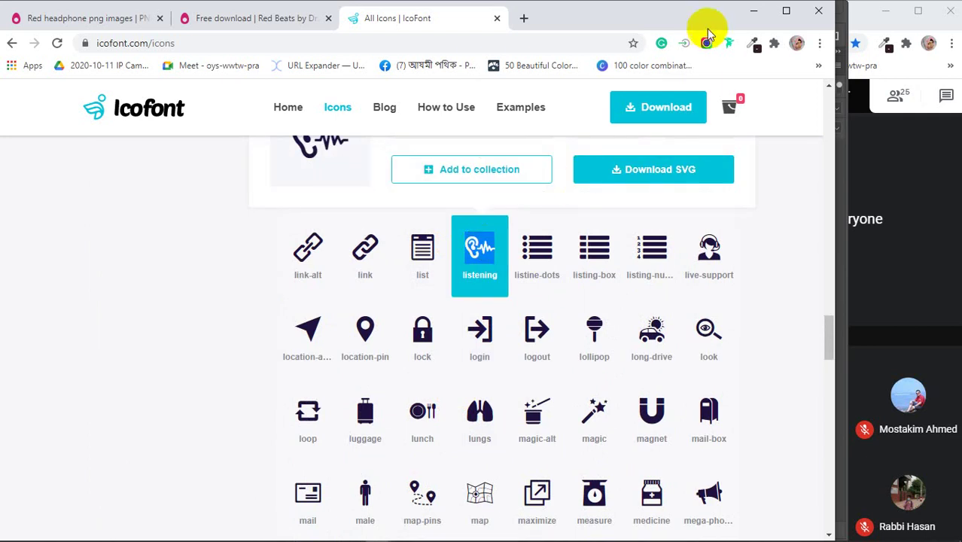
left_click(753, 11)
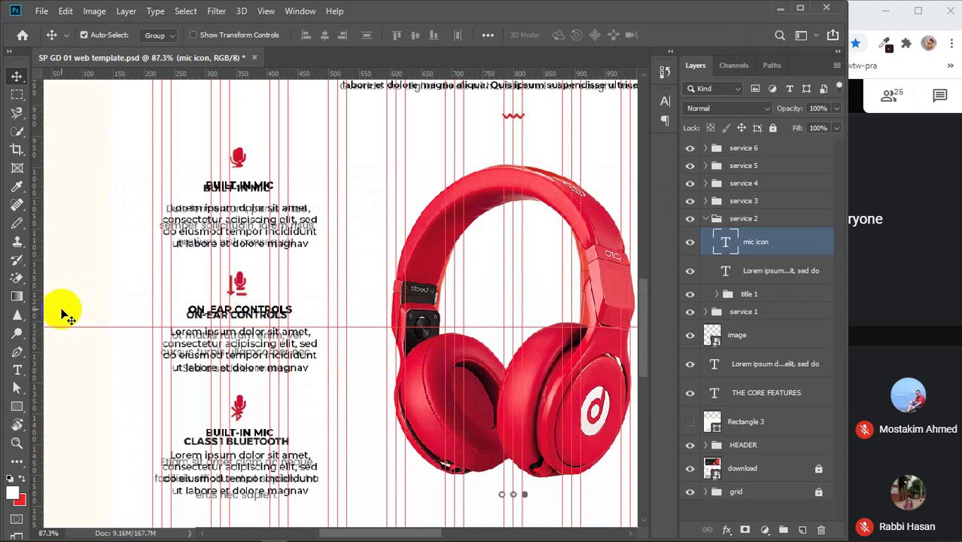
- Paste the listening ear glyph over the mic glyph above ON_EAR CONTROLS
left_click(17, 370)
left_click(235, 285)
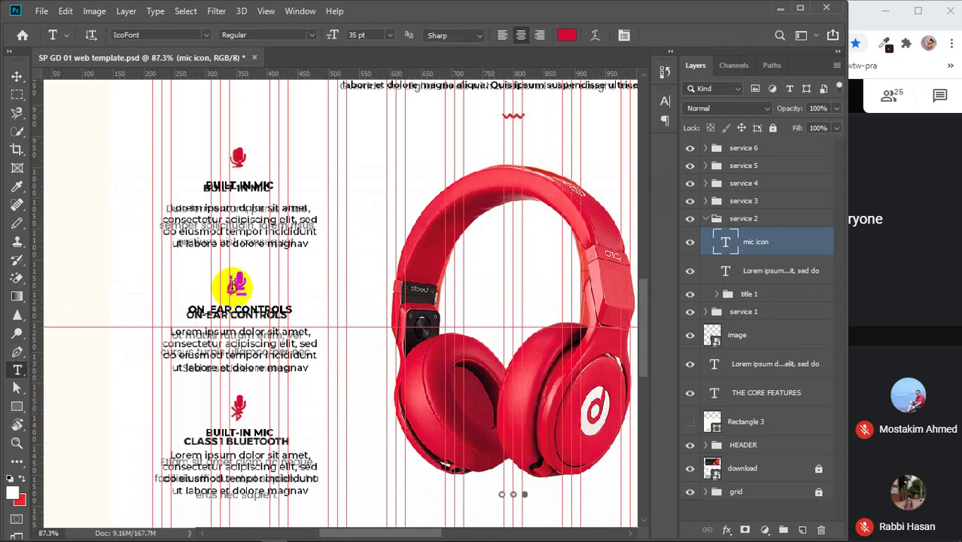
double_click(239, 284)
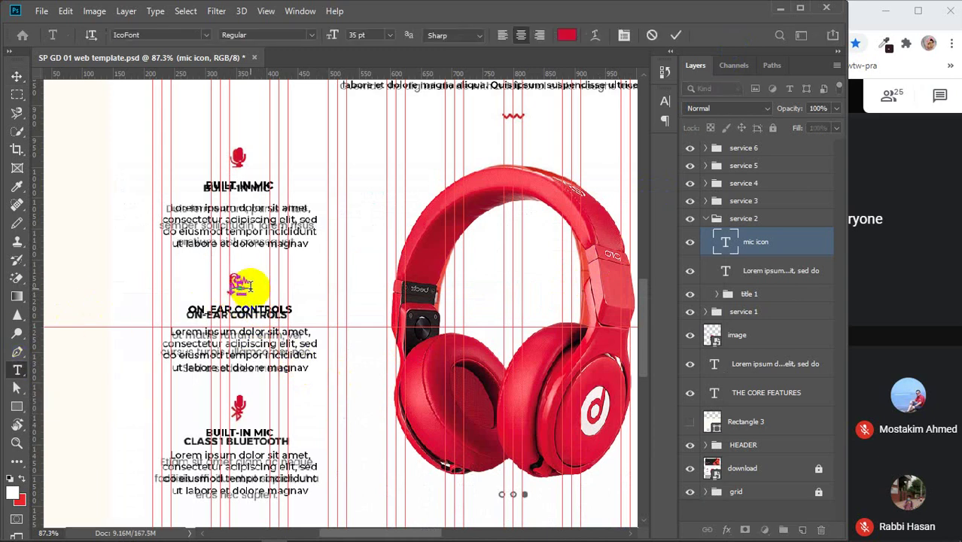
key("ctrl+v")
left_click(17, 76)
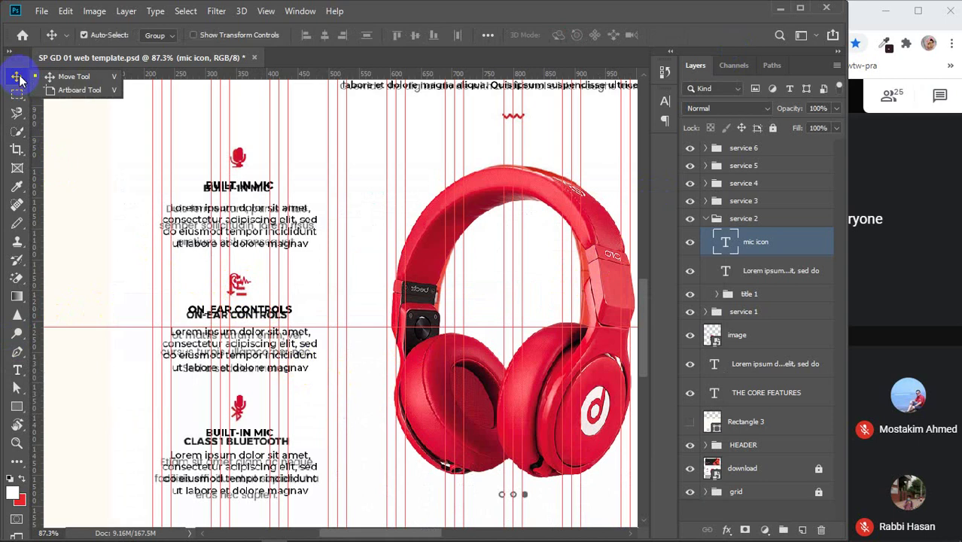
- Rename the mic icon layer to 'air icon'
left_click(245, 283)
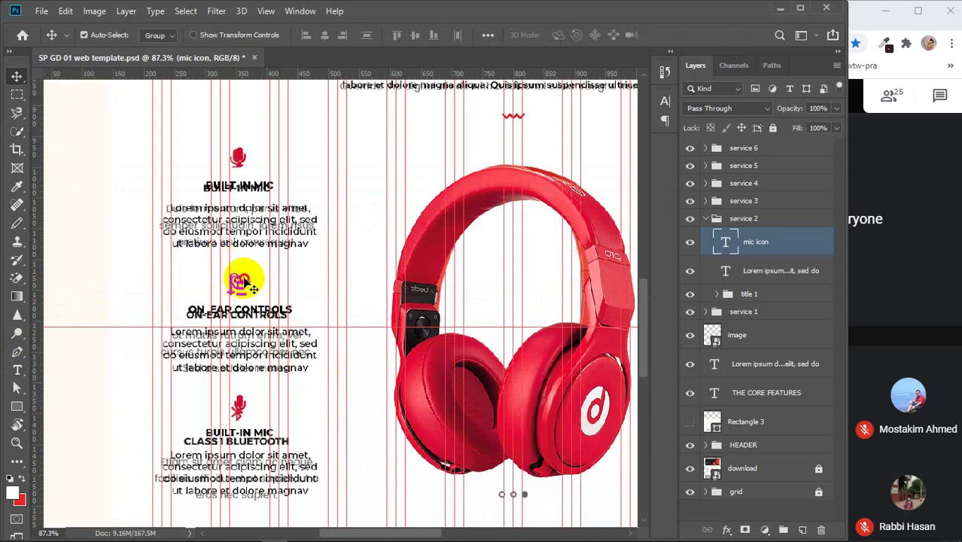
left_click(757, 246)
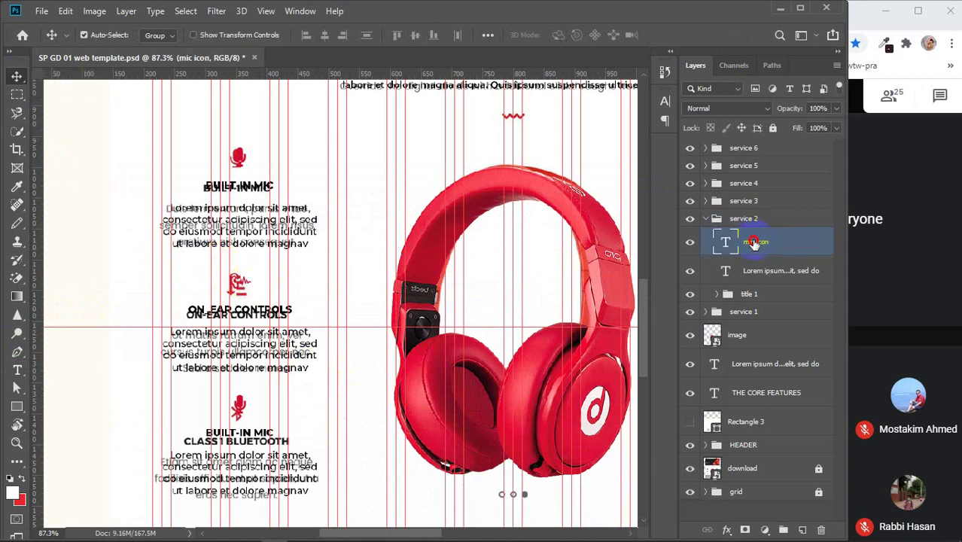
double_click(754, 243)
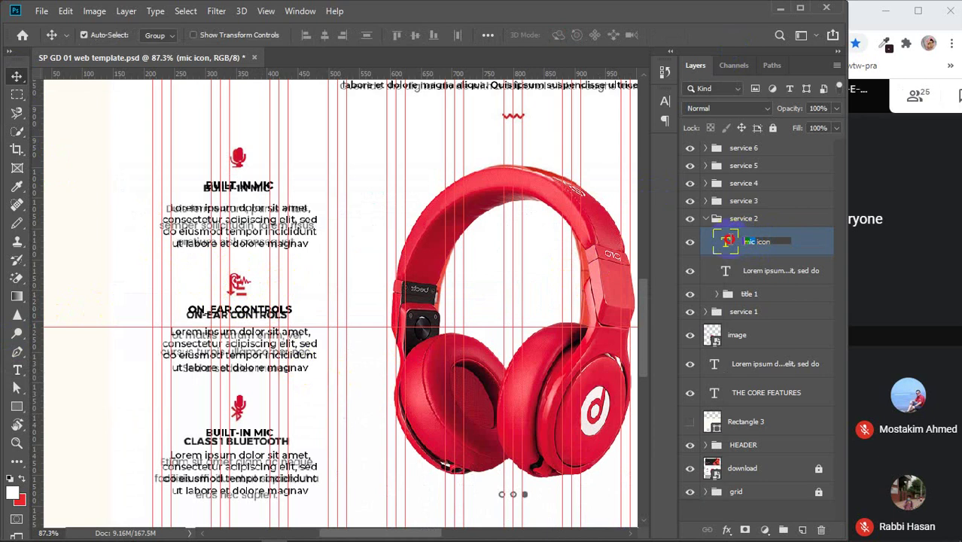
type("air")
key("Return")
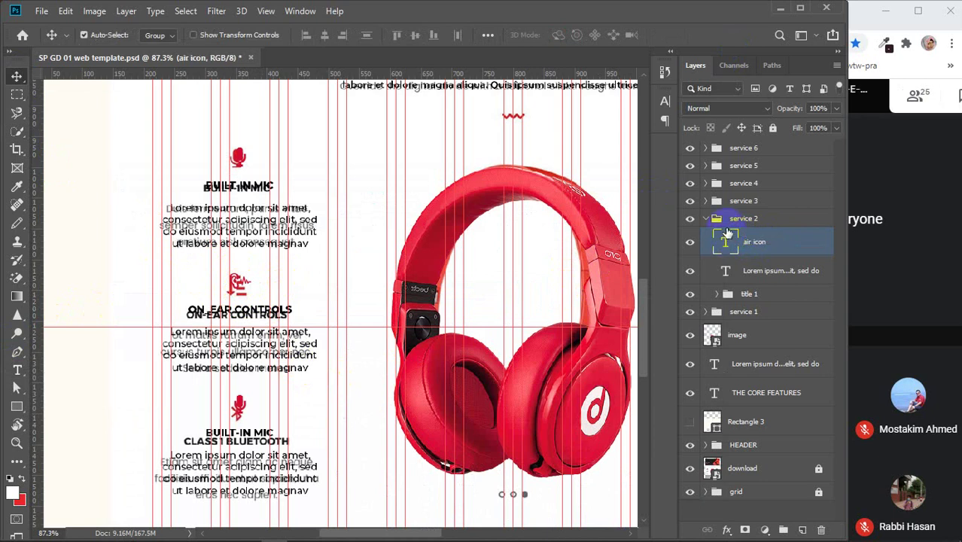
- Collapse the service 2 group and hide the download reference image
left_click(664, 101)
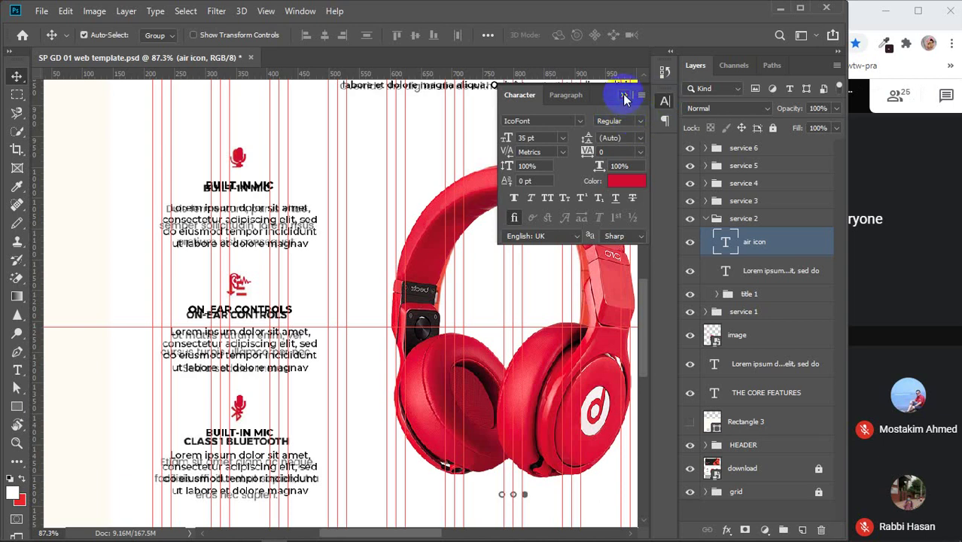
left_click(624, 95)
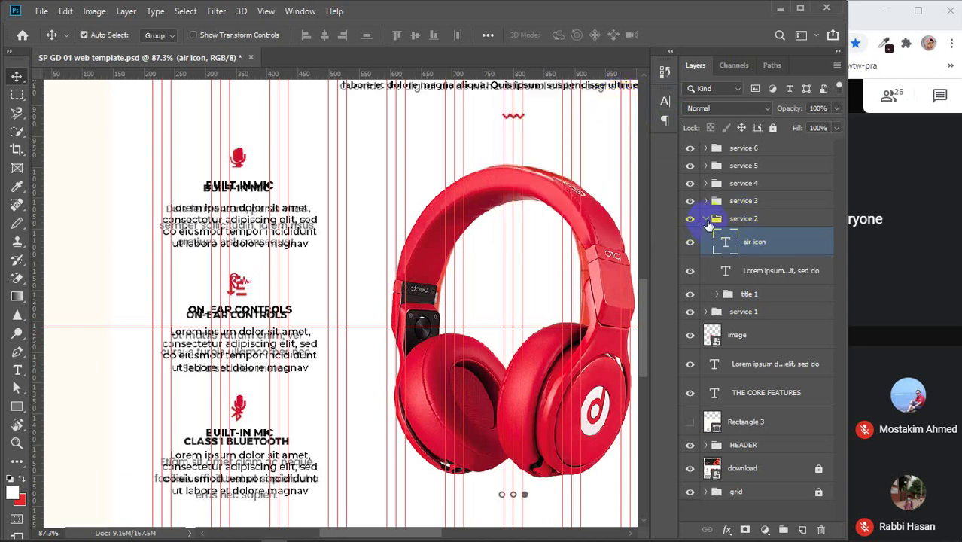
left_click(706, 220)
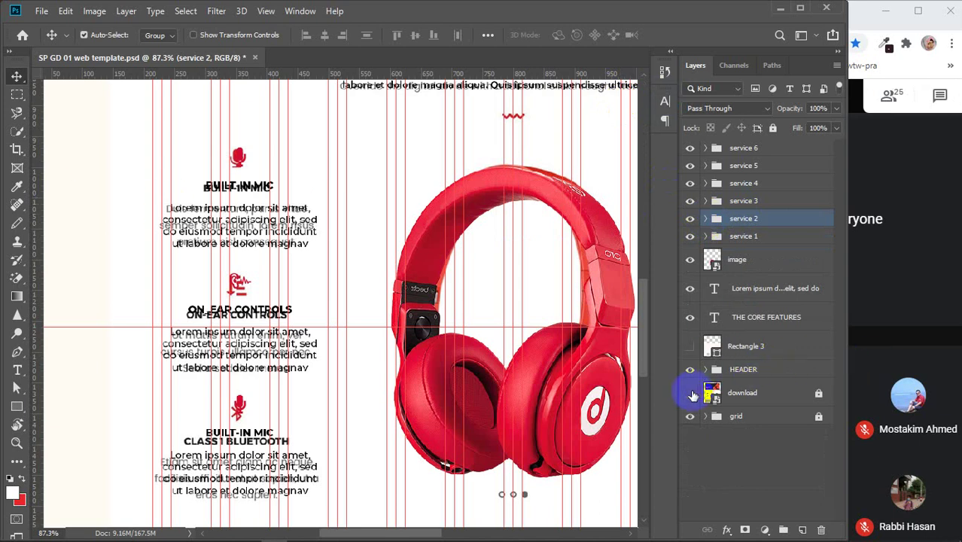
left_click(690, 392)
- Show the cream Rectangle 3 background in place of the reference mockup
left_click(690, 346)
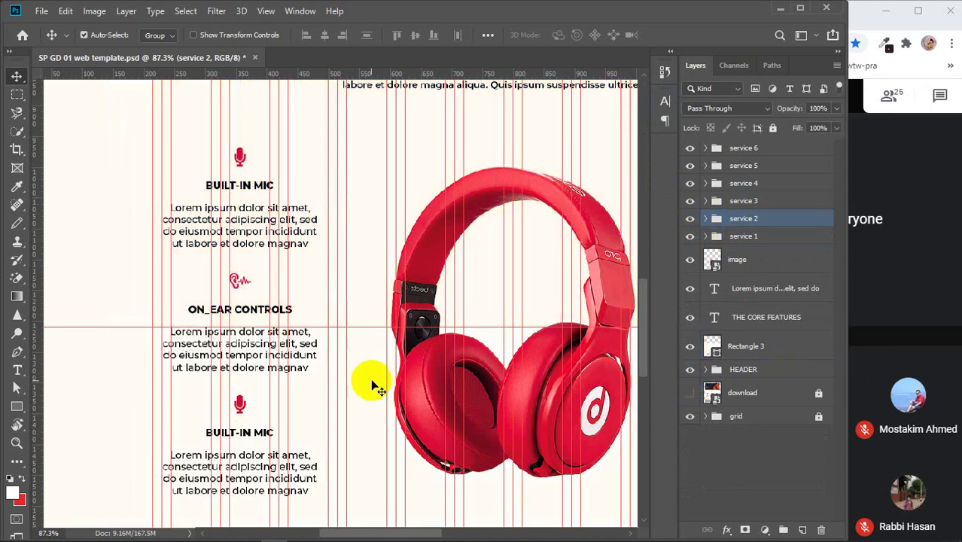
scroll(357, 362, "down", 4)
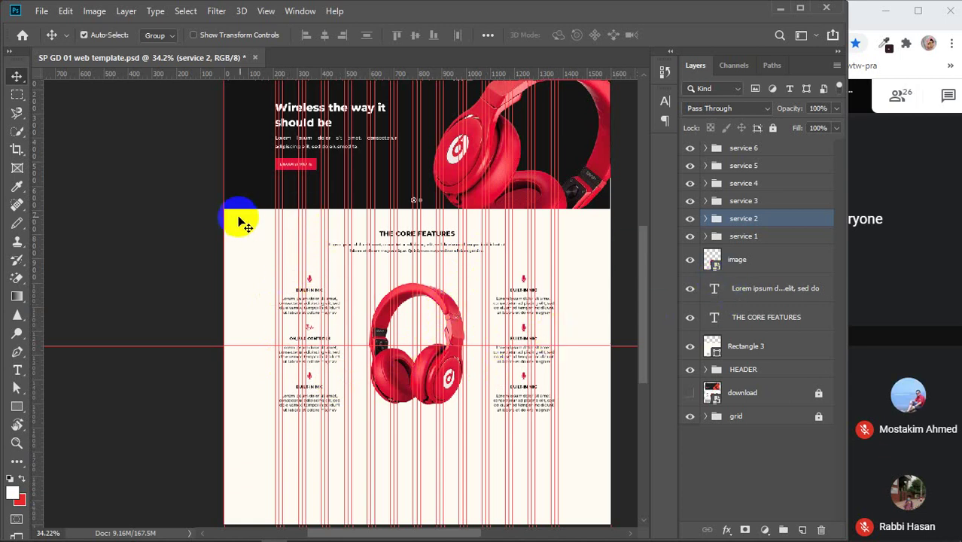
left_click(392, 360)
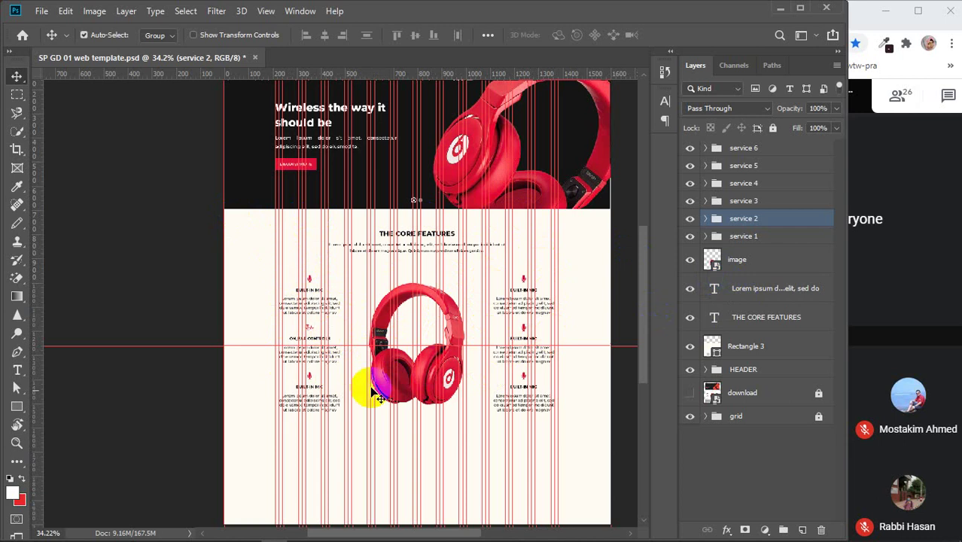
left_click(410, 303)
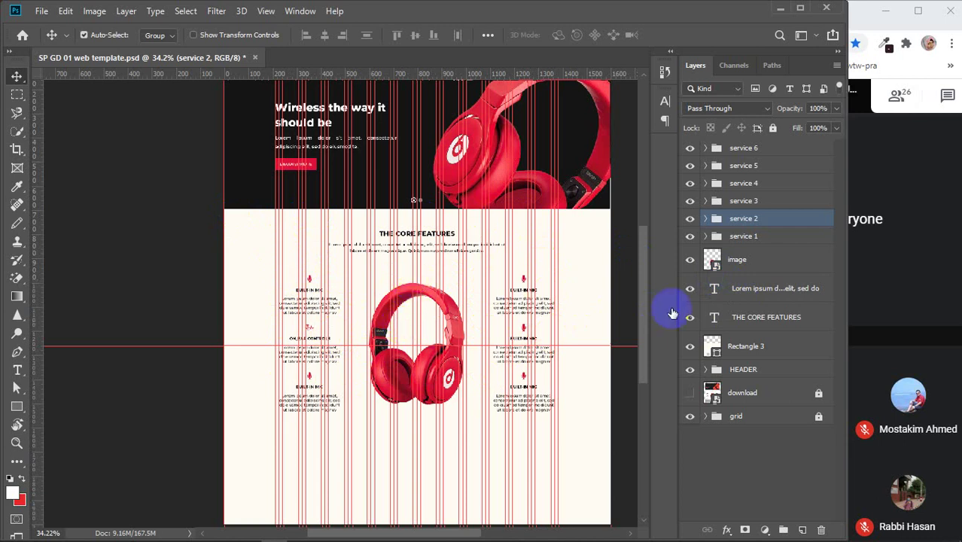
left_click(753, 346)
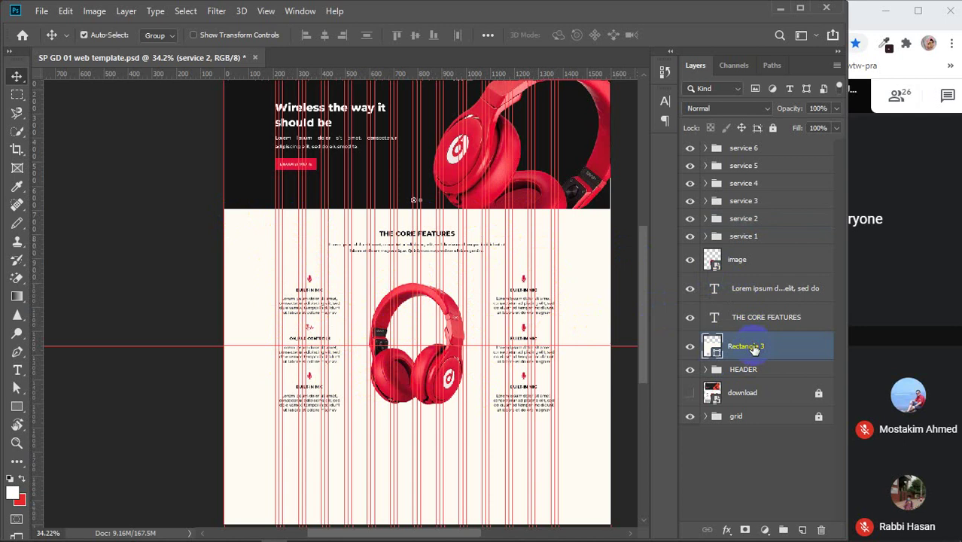
left_click(690, 347)
left_click(689, 347)
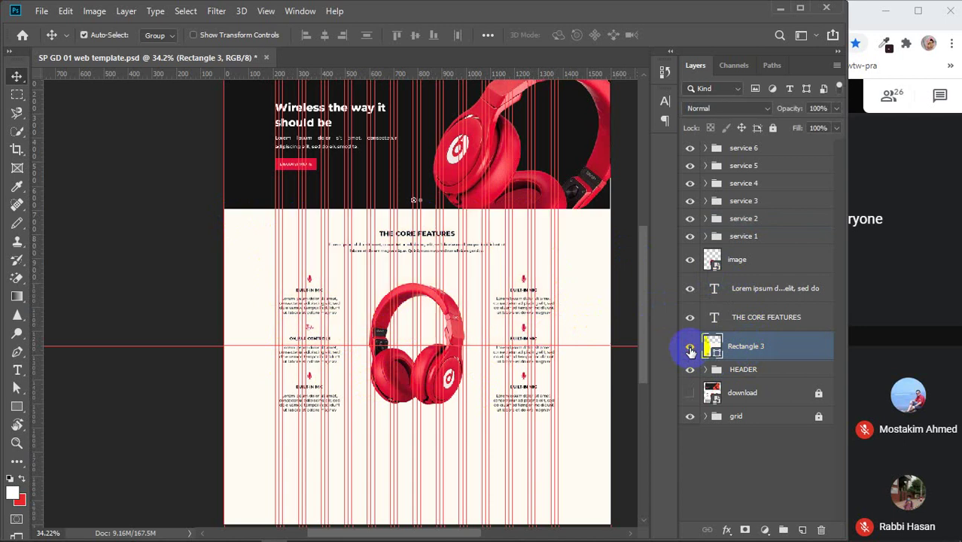
left_click(689, 348)
left_click(690, 348)
left_click(689, 348)
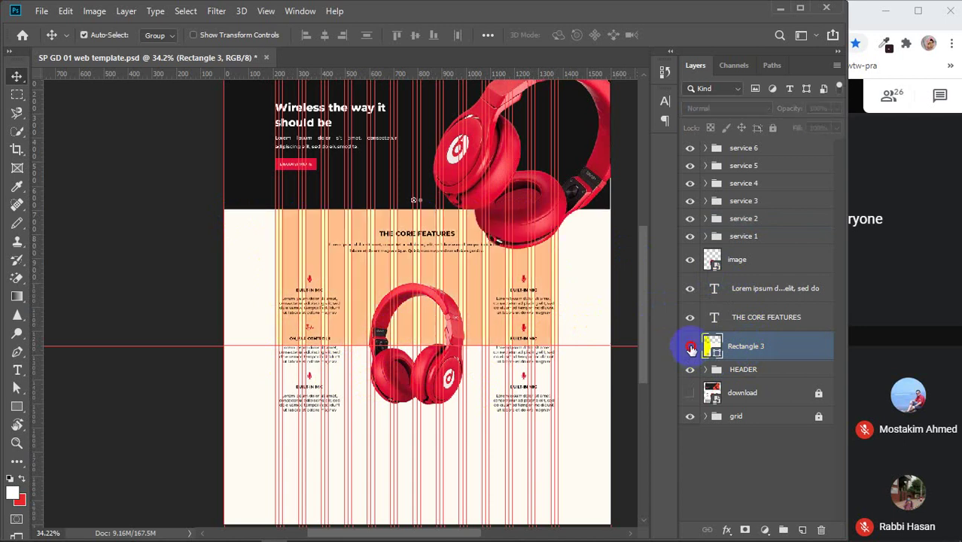
left_click(690, 347)
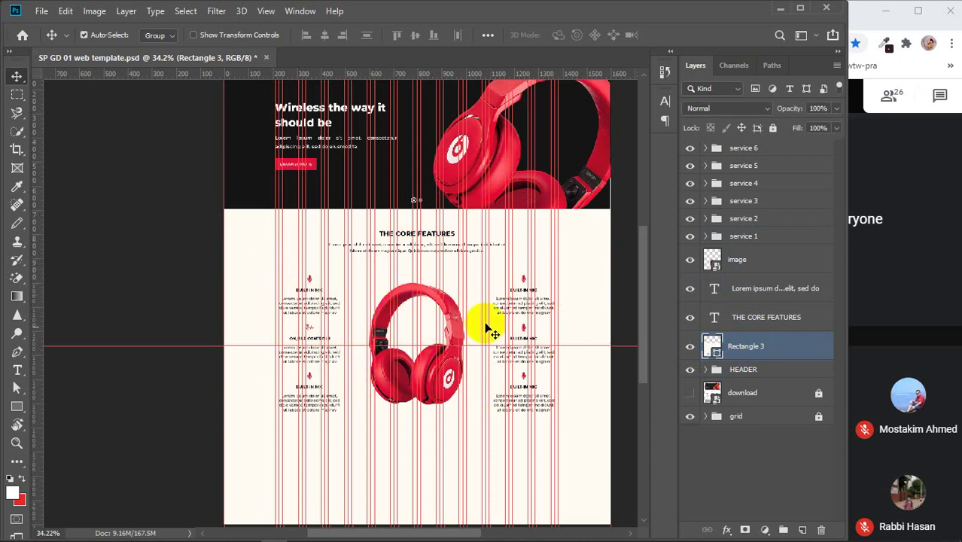
- Shorten Rectangle 3 slightly from the bottom with Free Transform
key("ctrl+t")
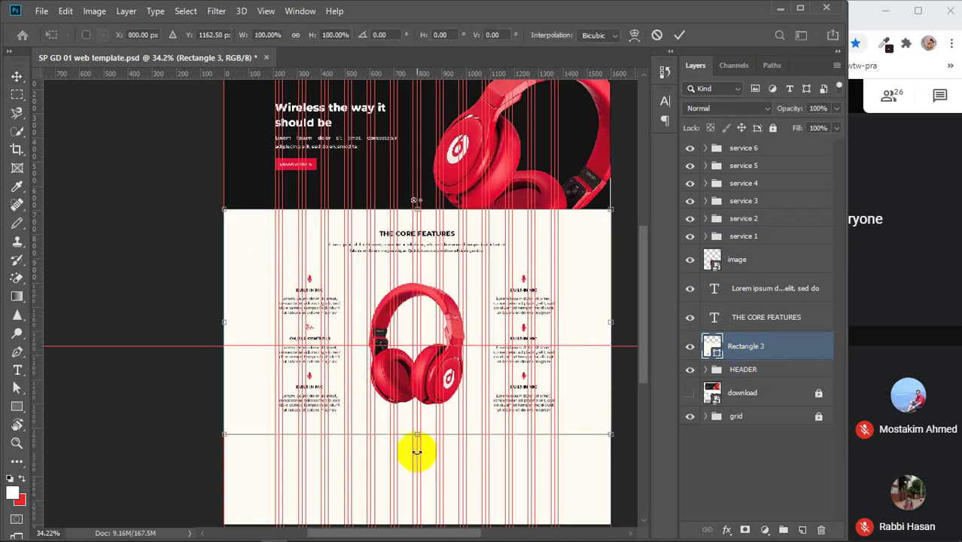
mouse_move(419, 435)
left_mouse_down()
mouse_move(419, 423)
mouse_move(419, 435)
left_mouse_up()
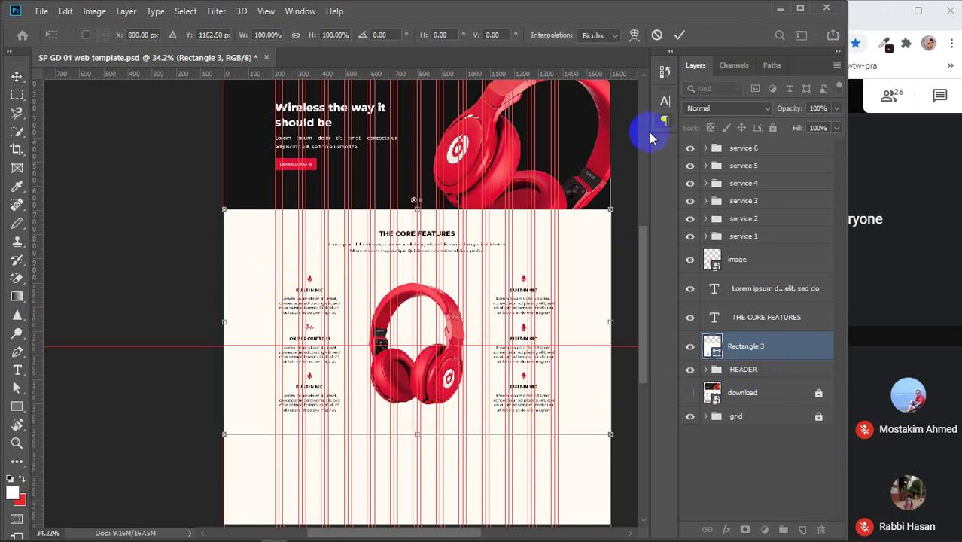
left_click(678, 34)
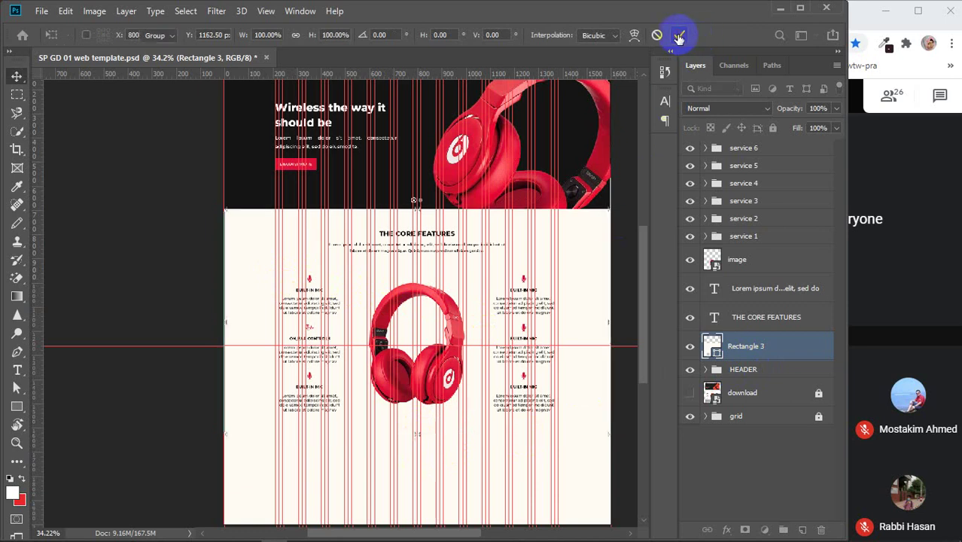
- Rename the Rectangle 3 layer to 'features bg'
double_click(750, 345)
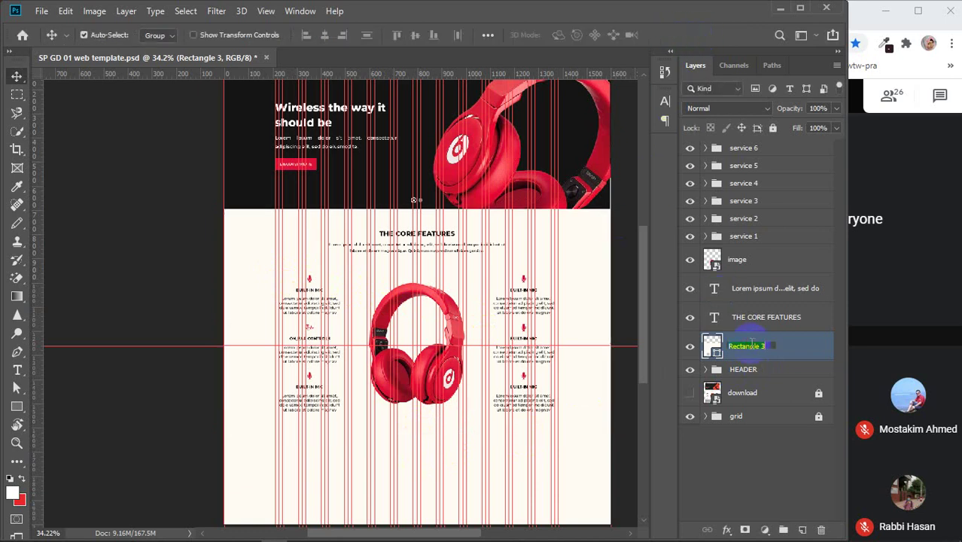
type("features bg")
key("Return")
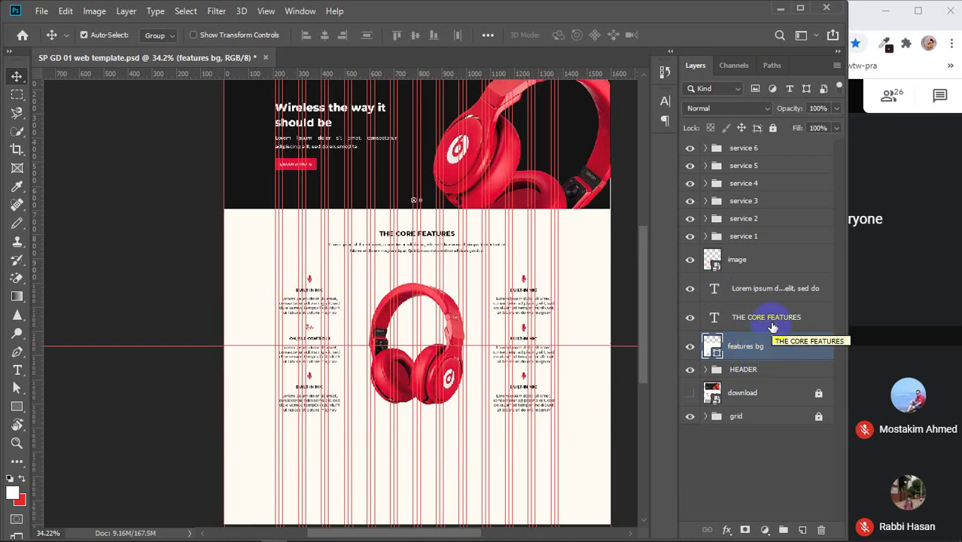
- Put THE CORE FEATURES heading into its own group named 'features title'
left_click(761, 319)
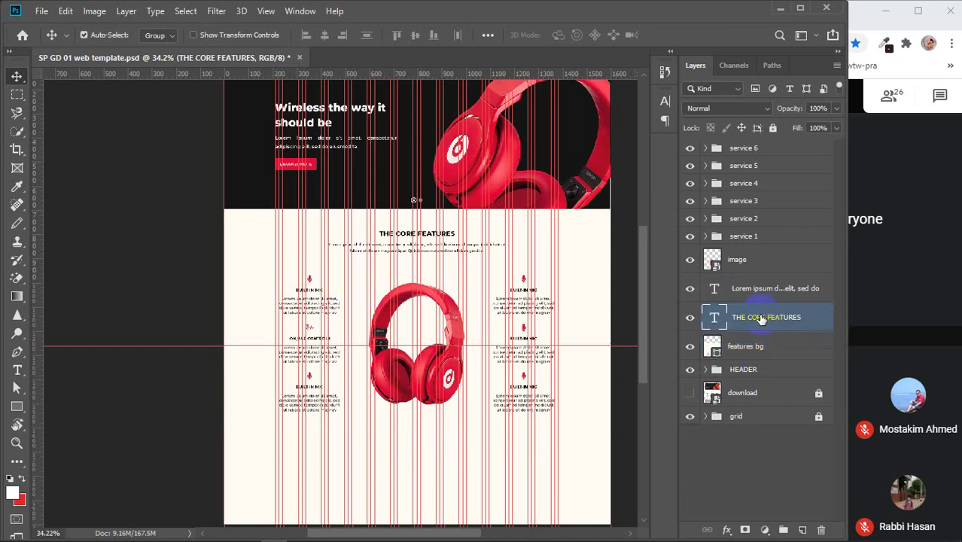
key("ctrl+g")
double_click(743, 312)
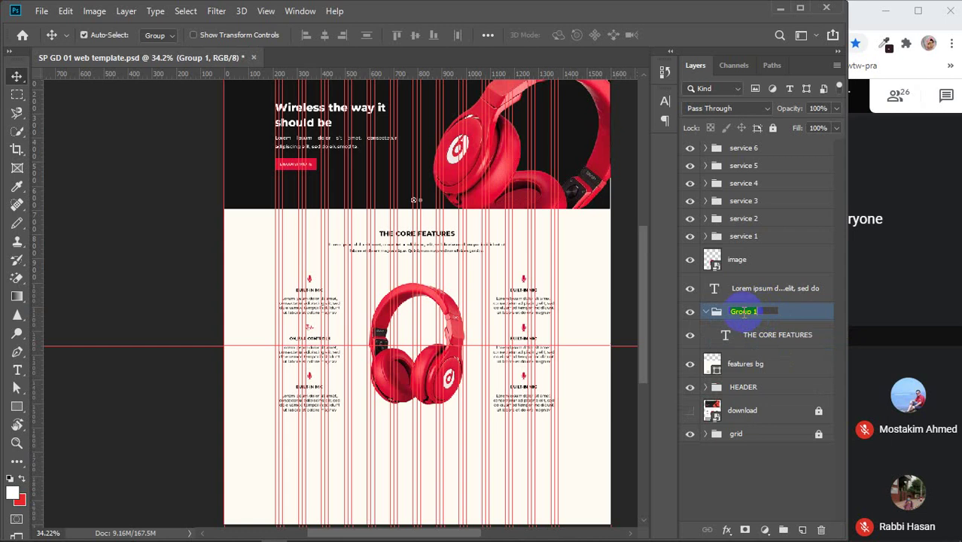
type("features title")
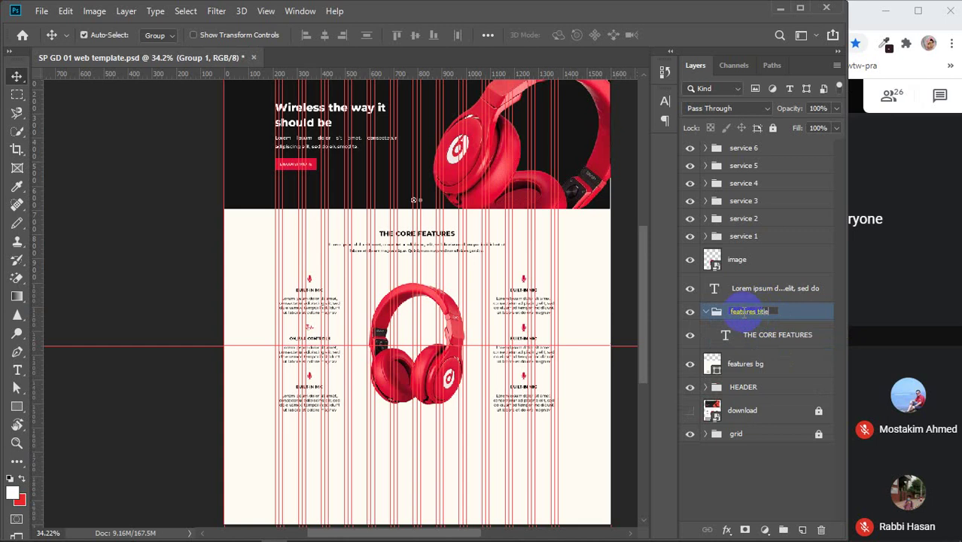
key("Return")
left_click(706, 312)
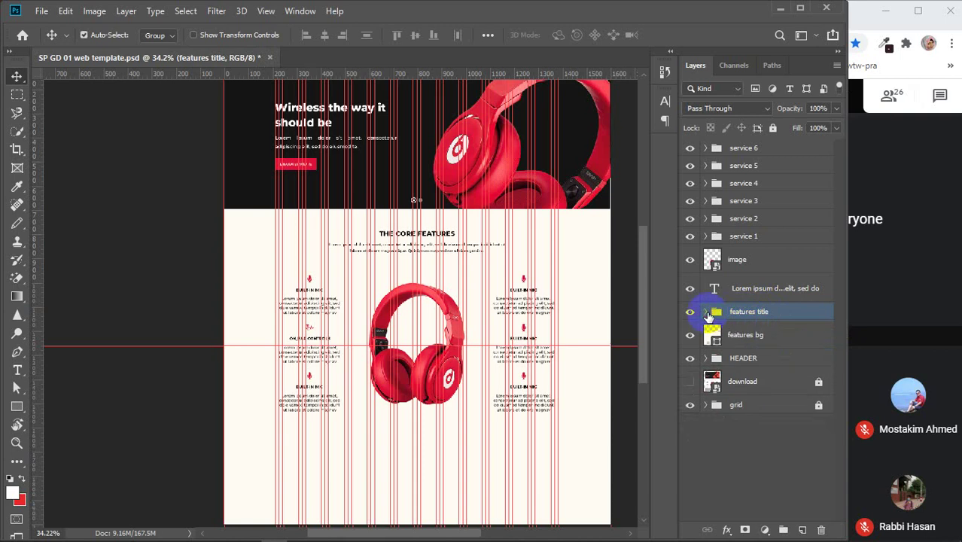
- Group features title with the Lorem ipsum description as 'core features'
left_click(754, 289)
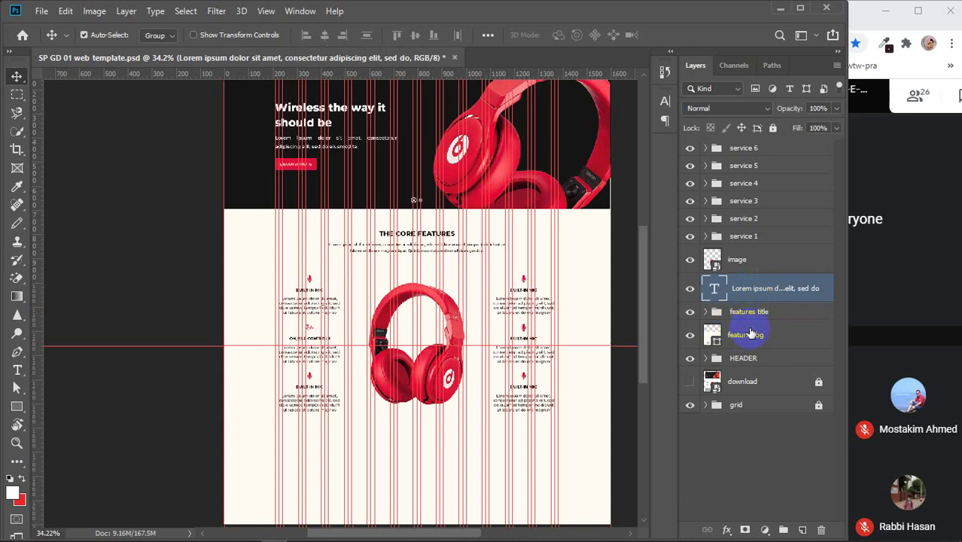
left_click(748, 312)
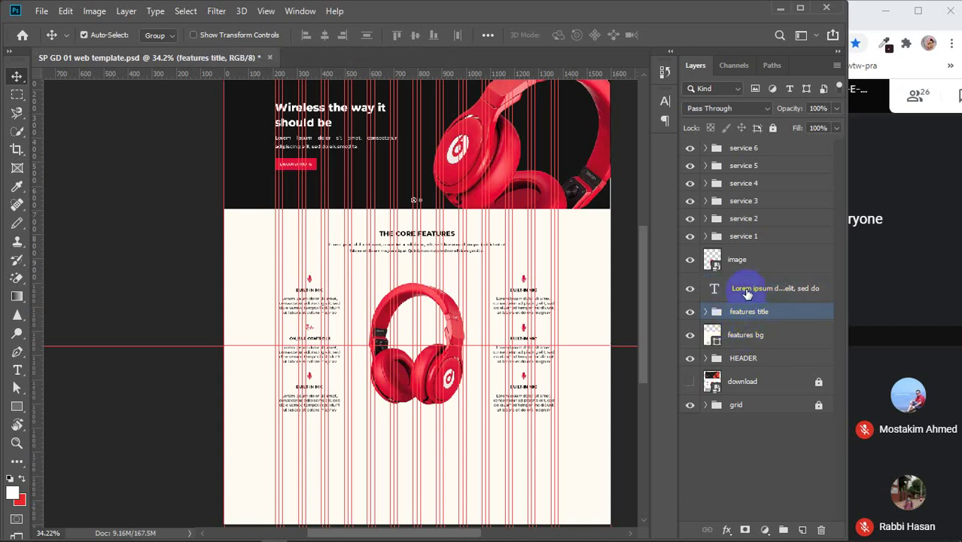
left_click(748, 292, "shift")
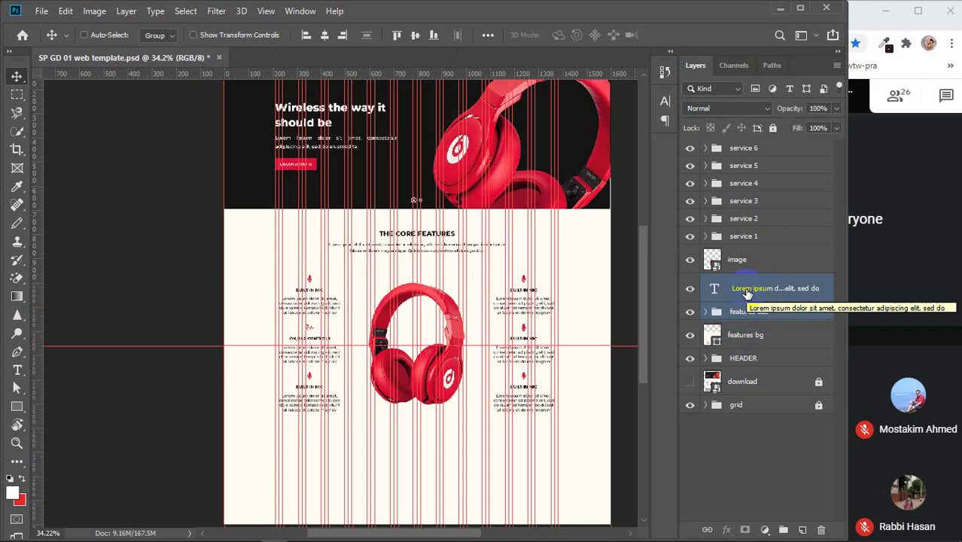
key("ctrl+g")
double_click(743, 285)
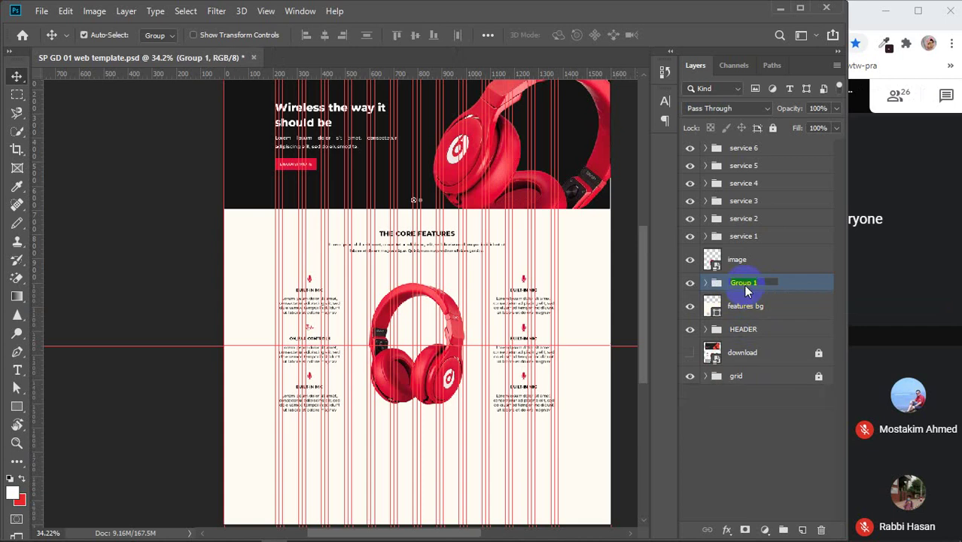
type("core")
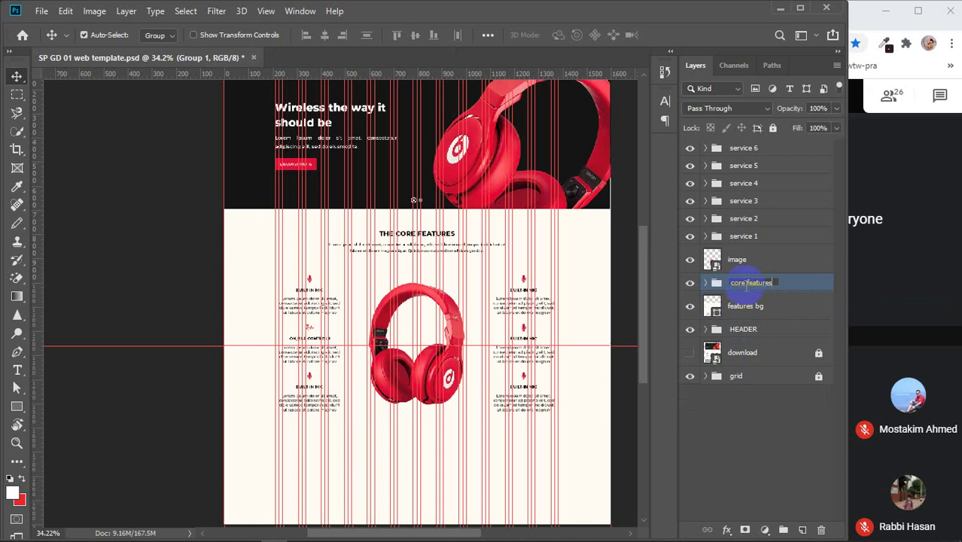
type(" features")
key("Return")
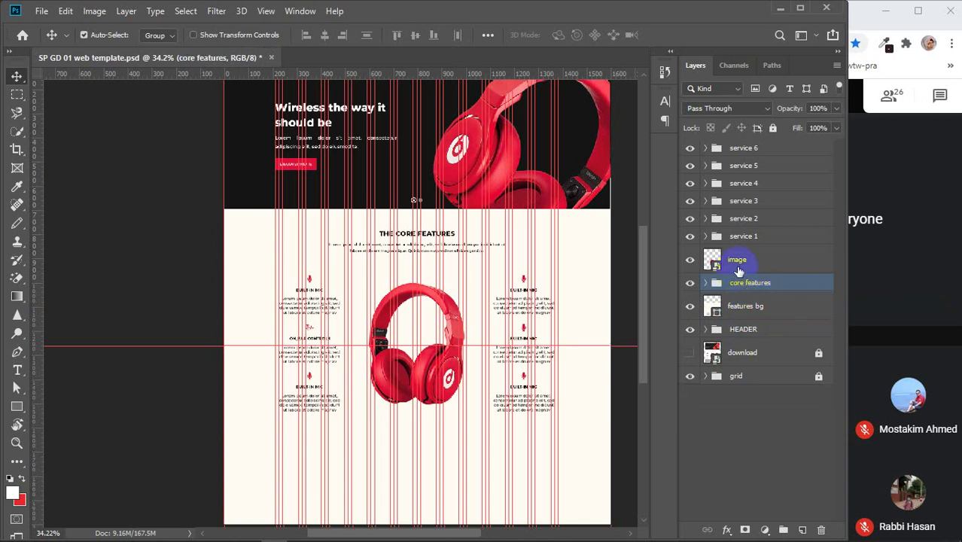
- Rename the image layer to 'product image'
left_click(739, 260)
double_click(738, 260)
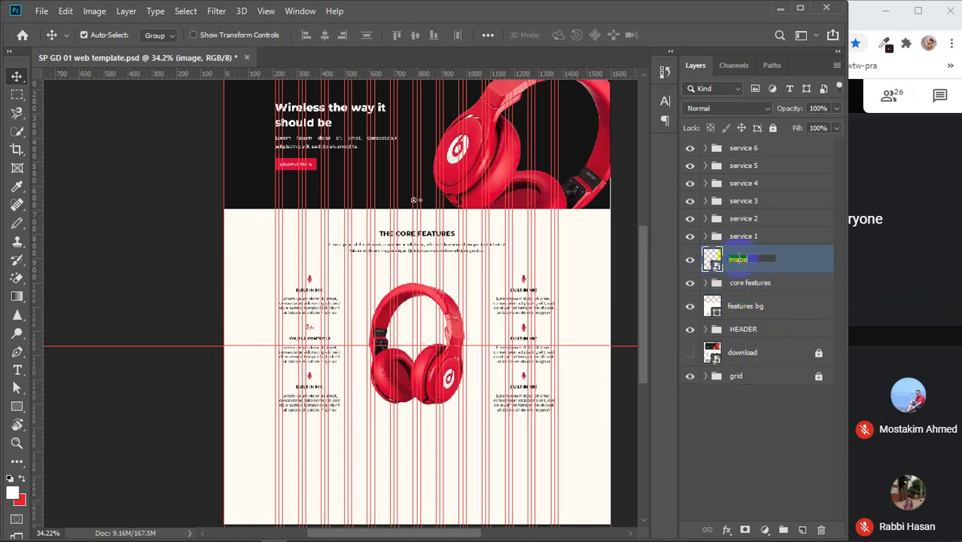
type("product")
key("Return")
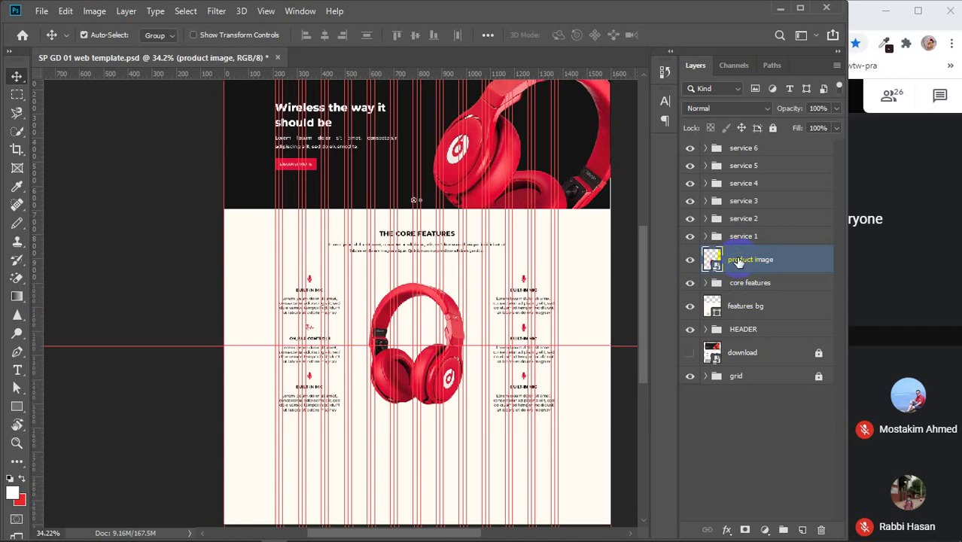
- Check the service groups' contents and select all layers from service 6 down to features bg
left_click_drag(738, 261, 688, 236)
left_click(690, 235)
left_click(690, 232)
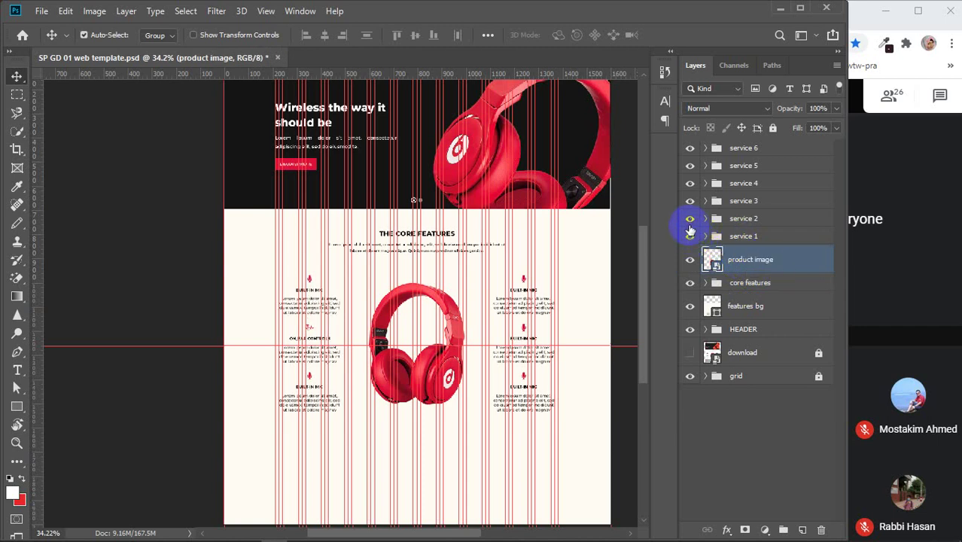
left_click(690, 218)
left_click(690, 218)
left_click(689, 201)
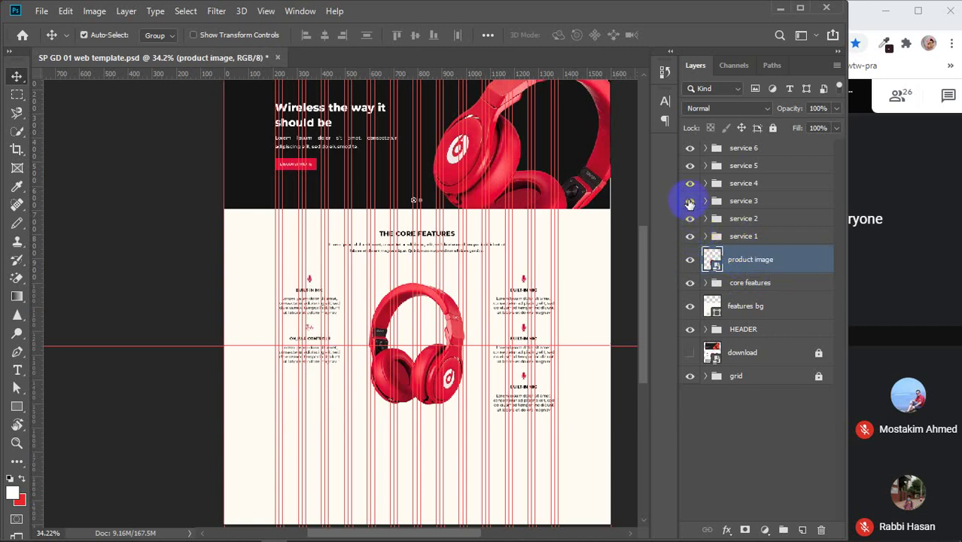
left_click(689, 201)
left_click(742, 148)
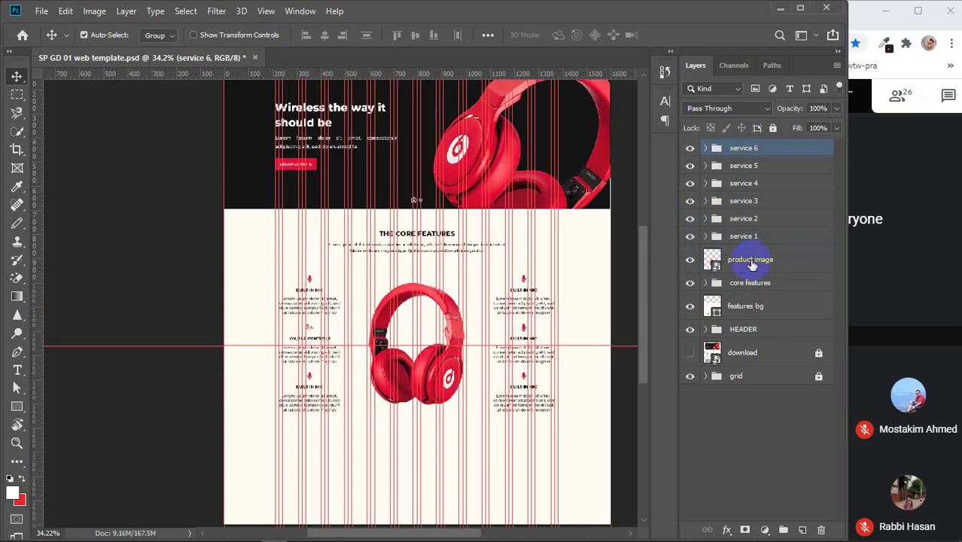
left_click(745, 306, "shift")
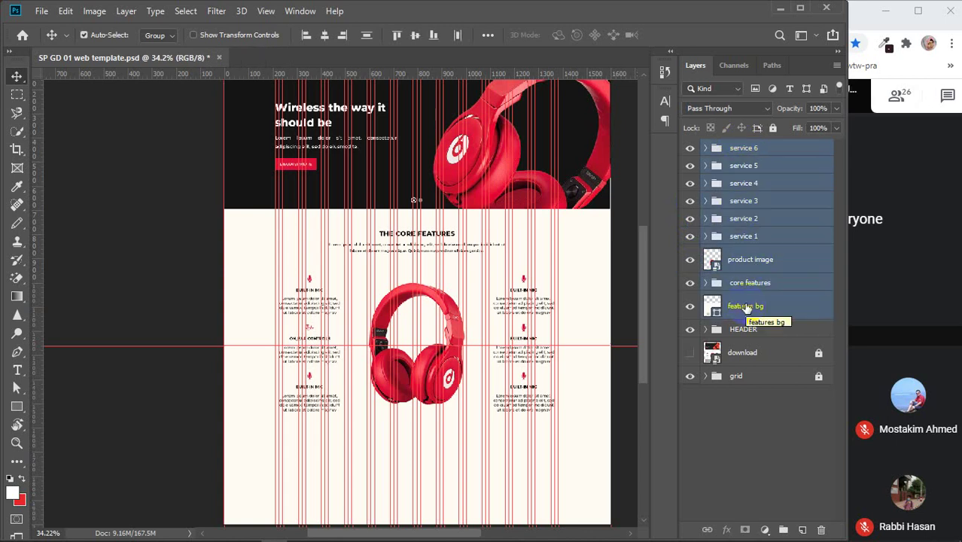
- Group service 6 through features bg into a new group named 'the core features'
key("ctrl+g")
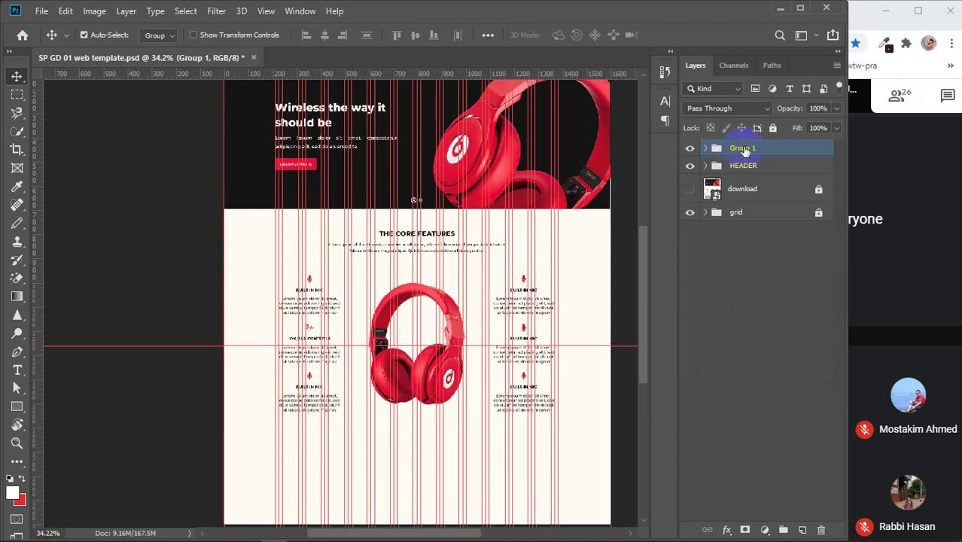
double_click(743, 148)
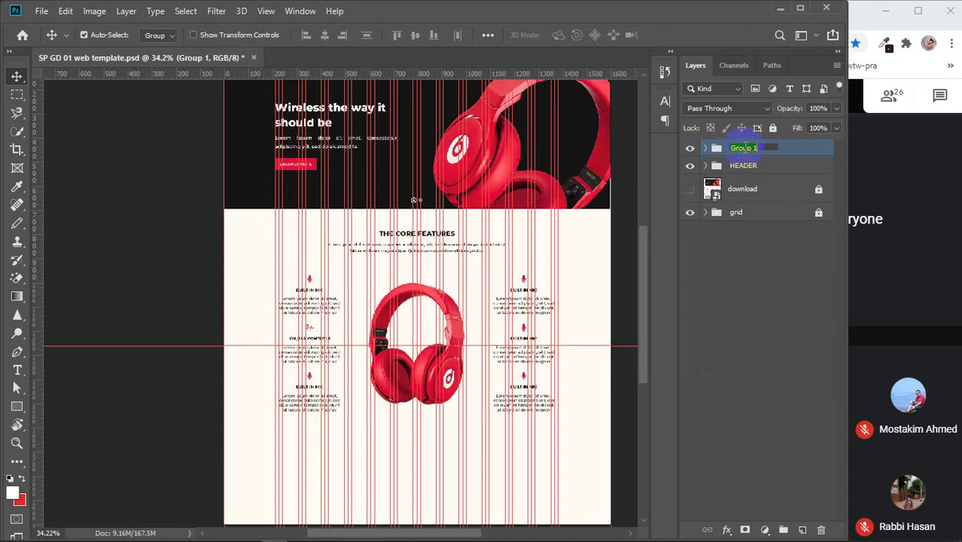
type("core features")
key("Return")
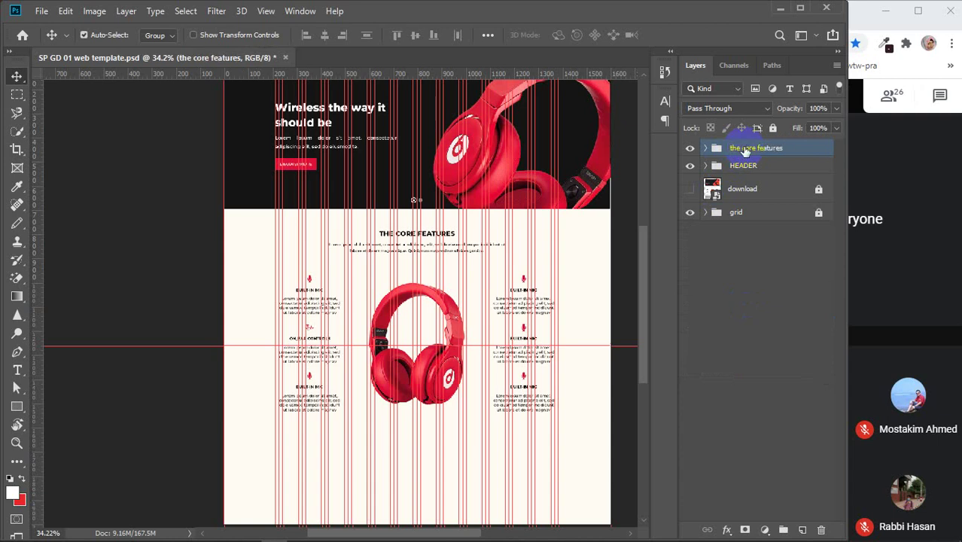
scroll(554, 313, "up", 3)
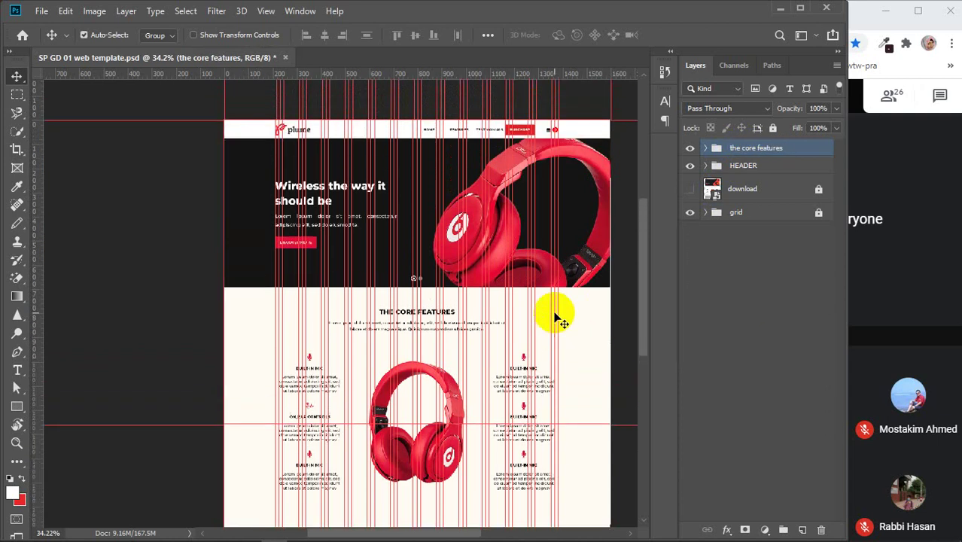
- Hide the HEADER and core features groups and turn on the downloaded reference design
left_click(690, 165)
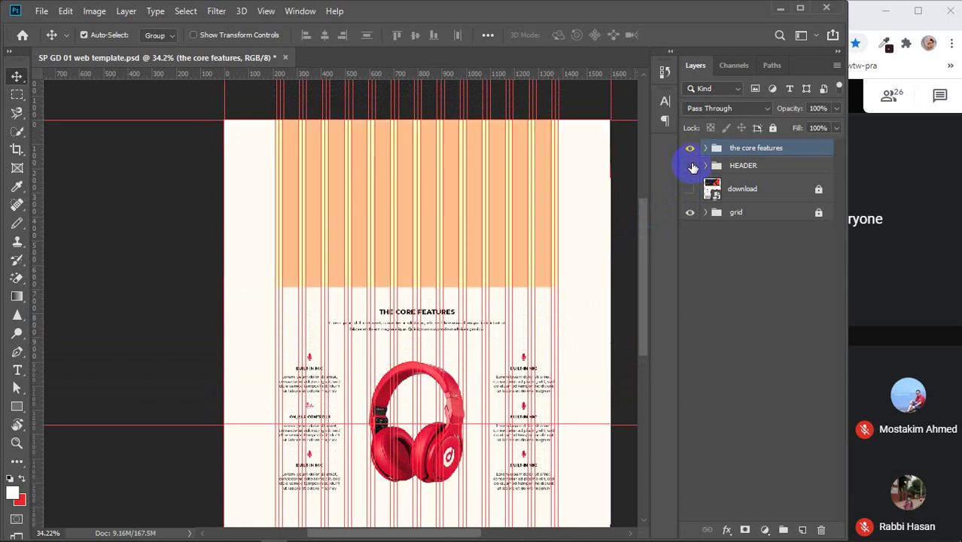
left_click(691, 166)
left_click(689, 148)
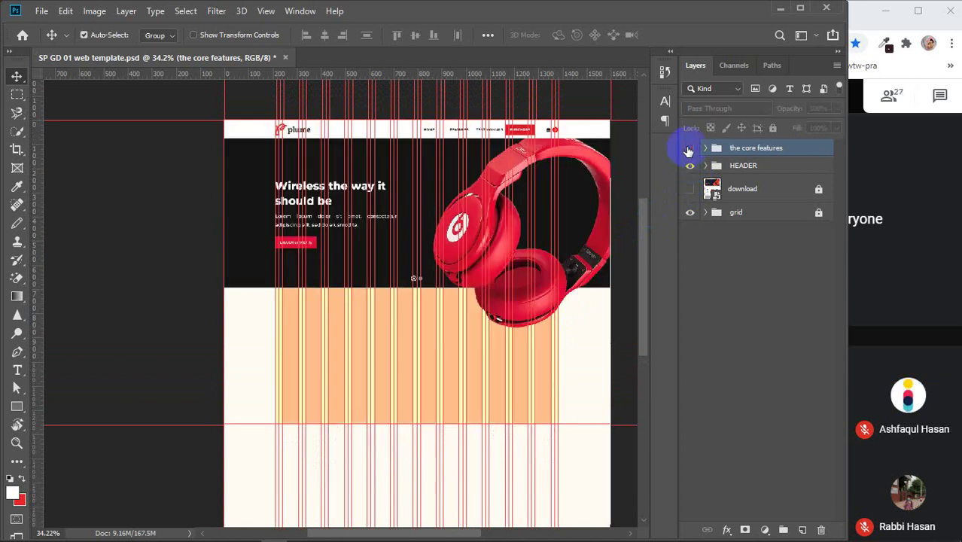
left_click(690, 148)
scroll(575, 312, "down", 5)
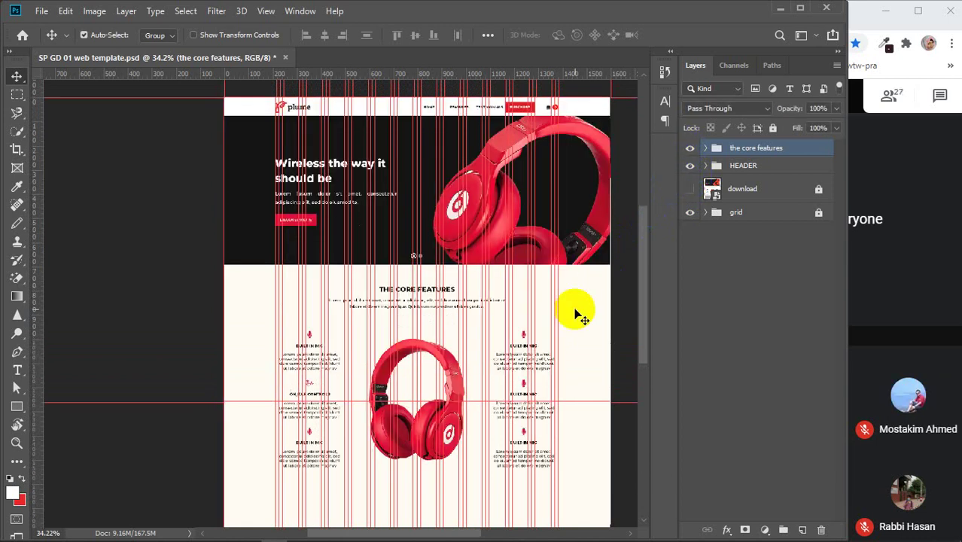
scroll(576, 311, "down", 5)
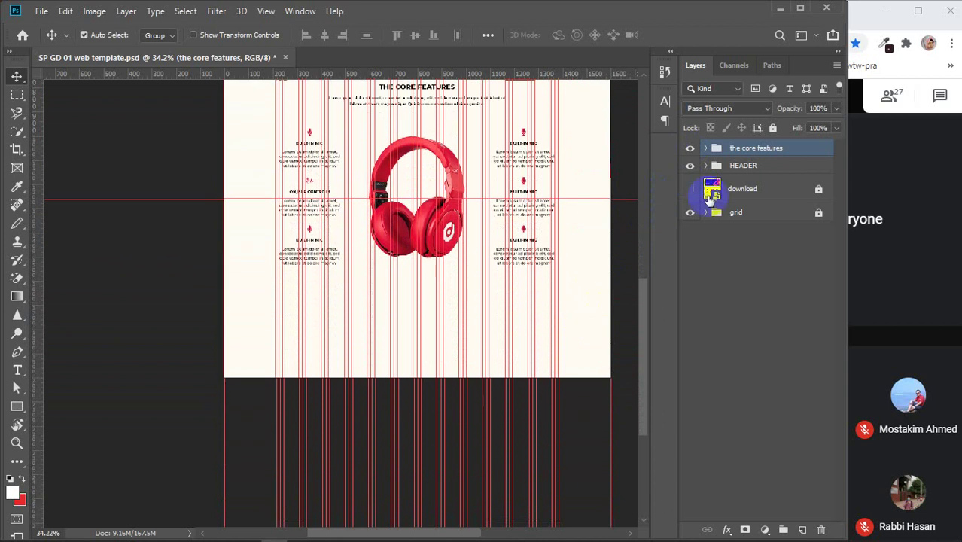
left_click_drag(691, 164, 687, 161)
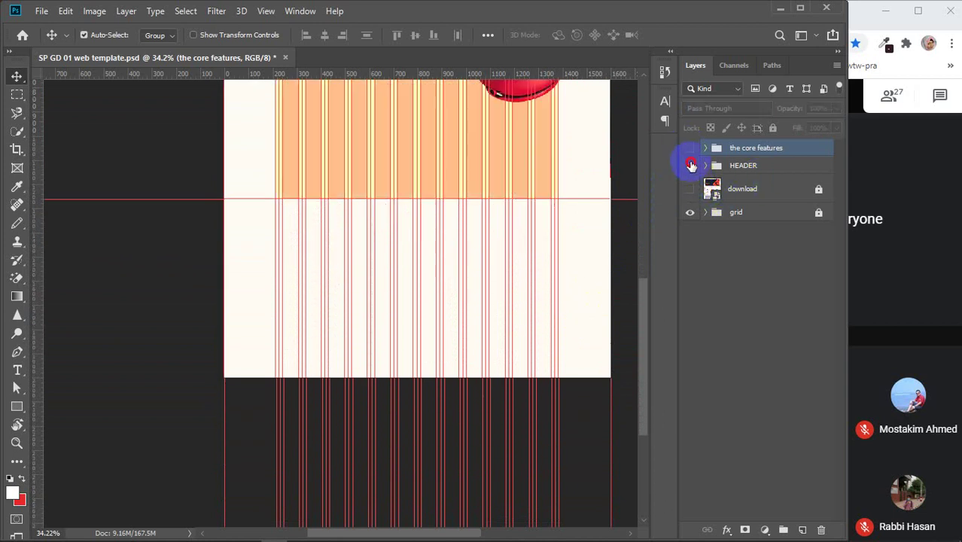
left_click(690, 191)
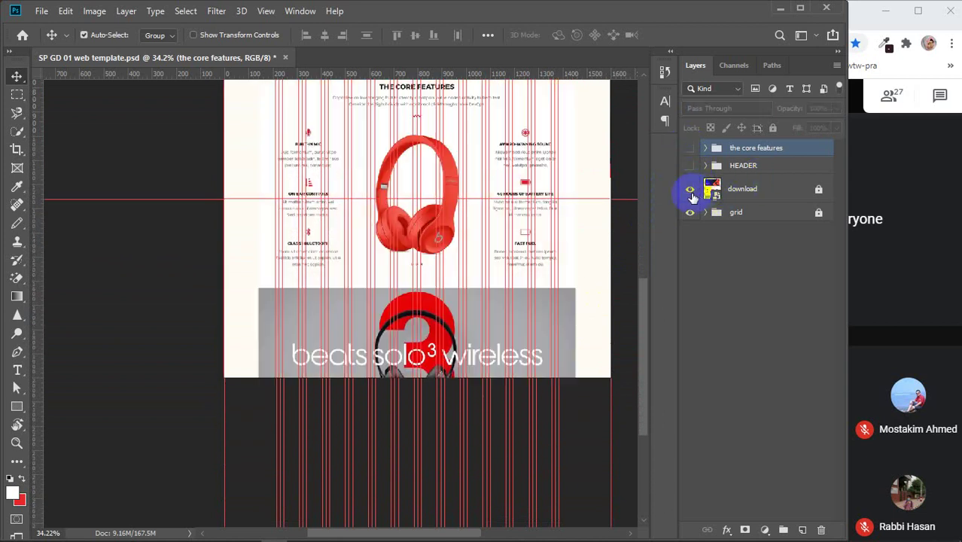
- Compare the core features group against the reference, then leave it visible and expanded
left_click(698, 152)
left_click(690, 148)
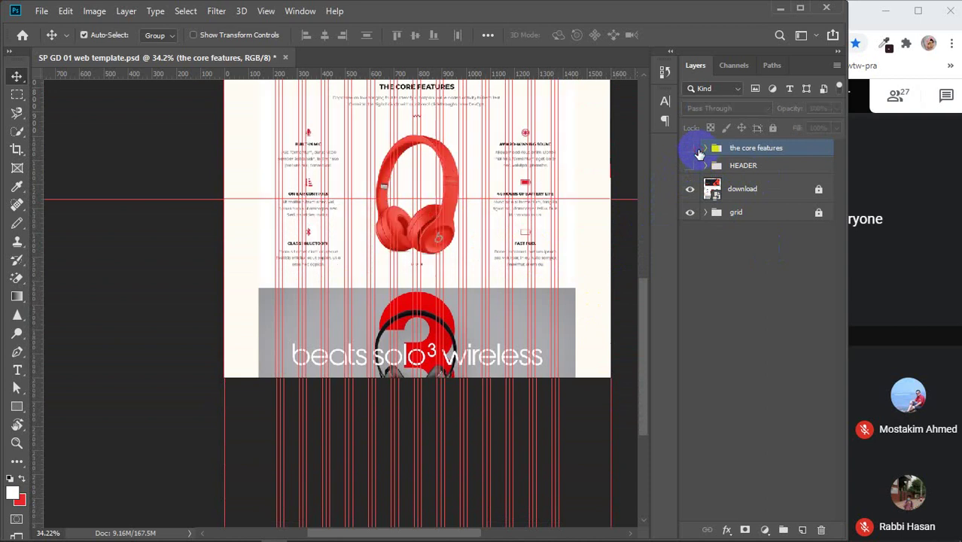
left_click(691, 148)
left_click(698, 151)
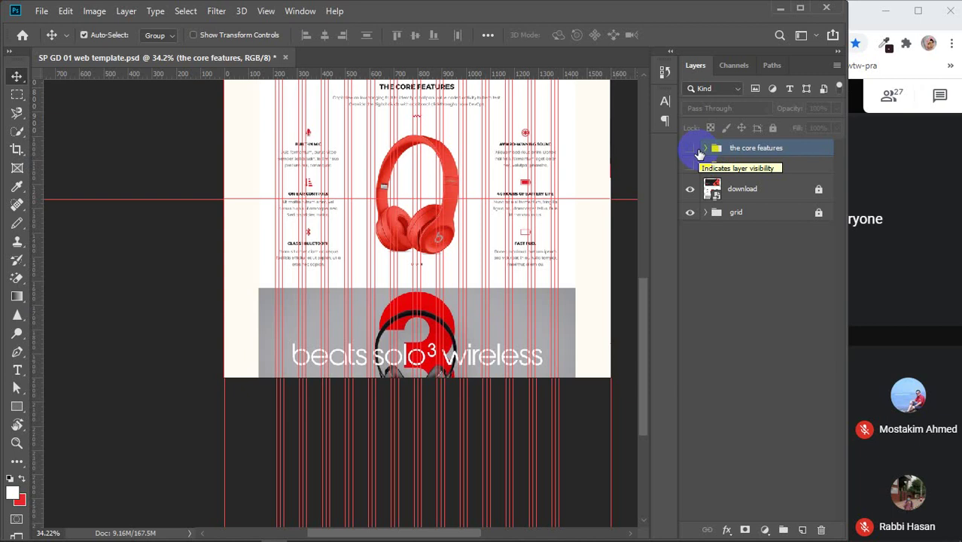
scroll(518, 317, "up", 5)
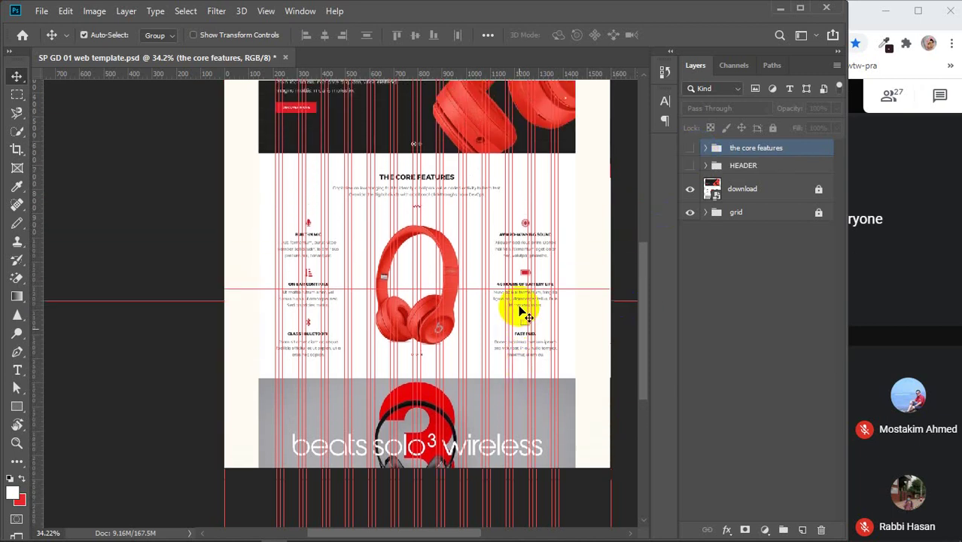
left_click(689, 148)
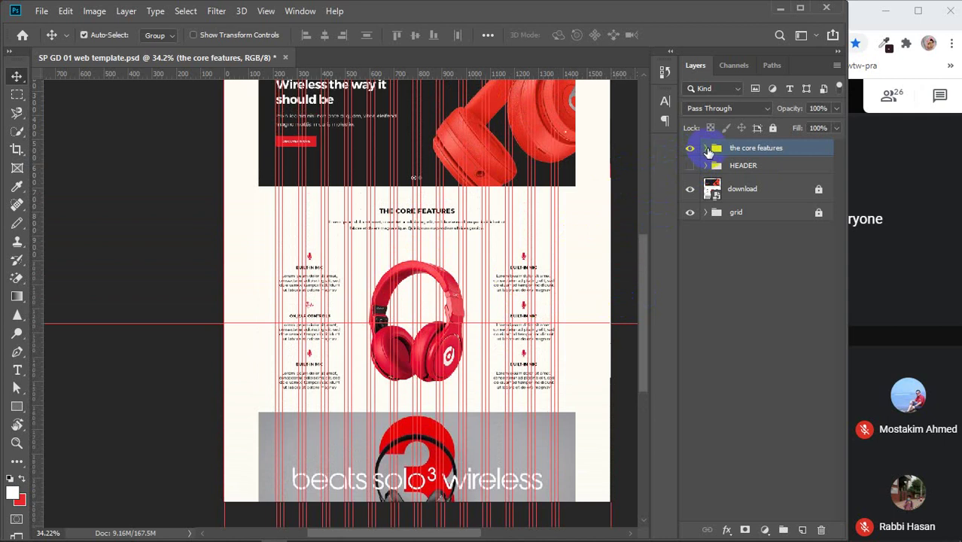
left_click(705, 147)
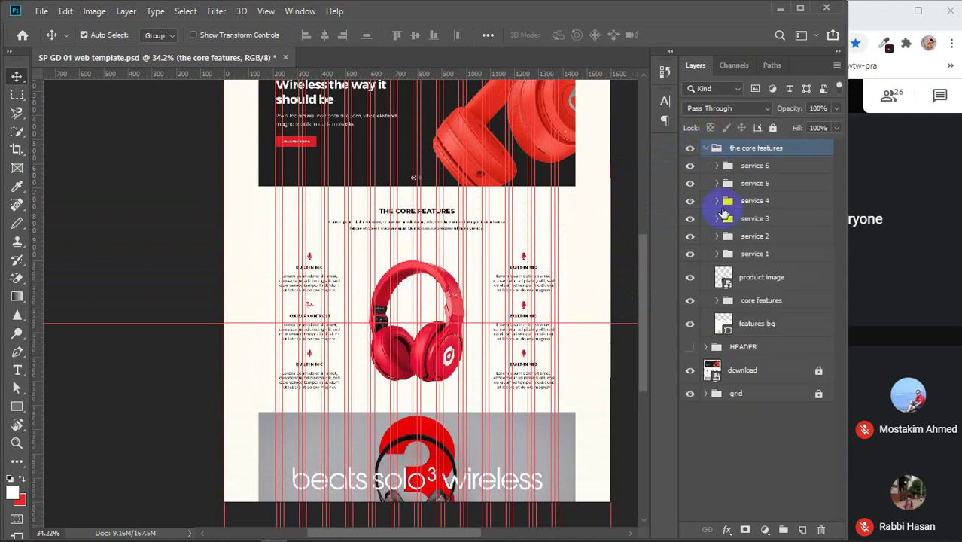
- Fill the features bg layer with pure white (ffffff)
left_click(725, 324)
double_click(725, 323)
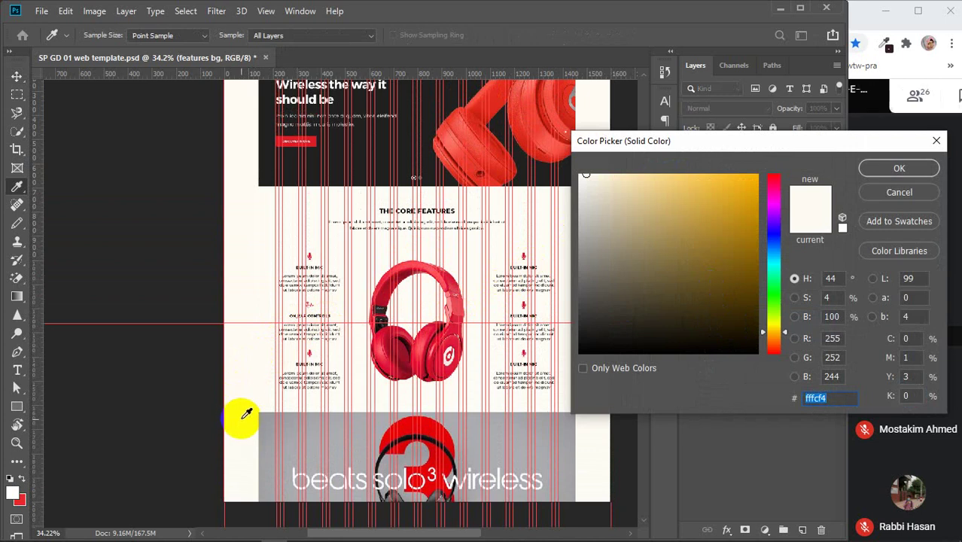
left_click(586, 173)
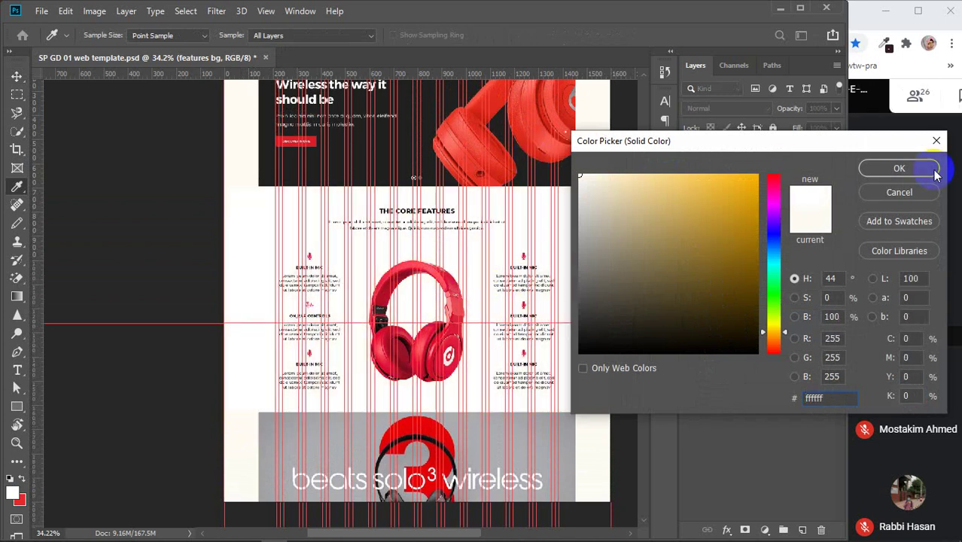
left_click(897, 167)
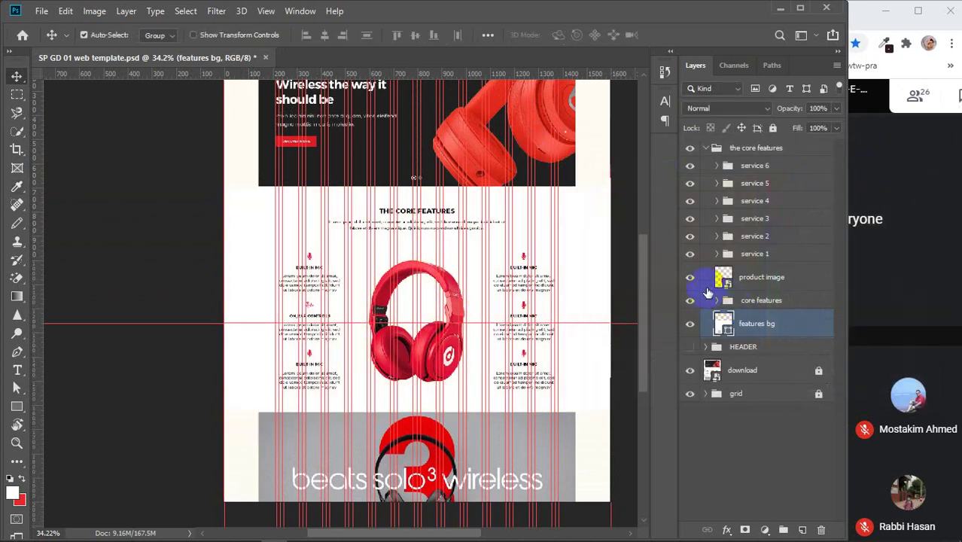
- Hide the core features group and bring up Canvas Size with Alt+Ctrl+C
left_click(707, 149)
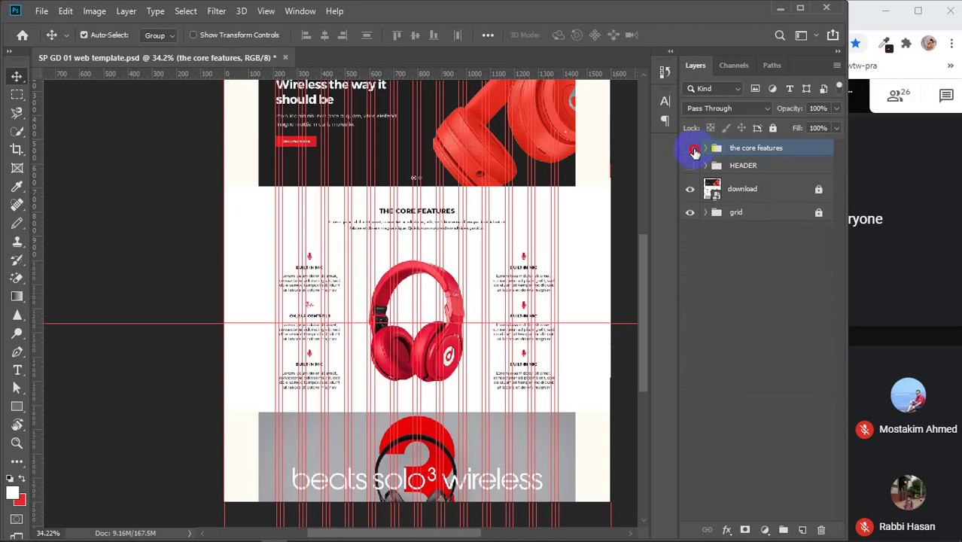
left_click(690, 149)
scroll(467, 353, "down", 2)
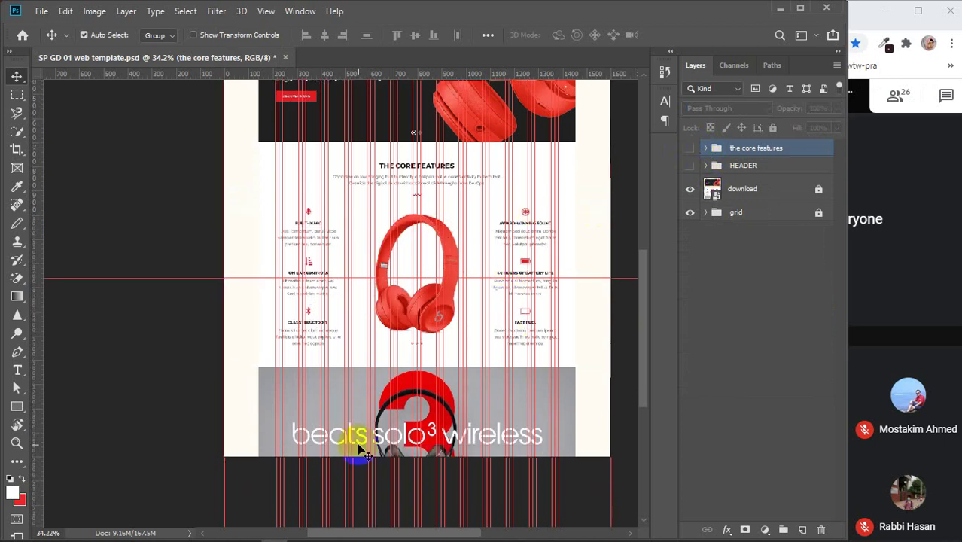
scroll(369, 425, "down", 1)
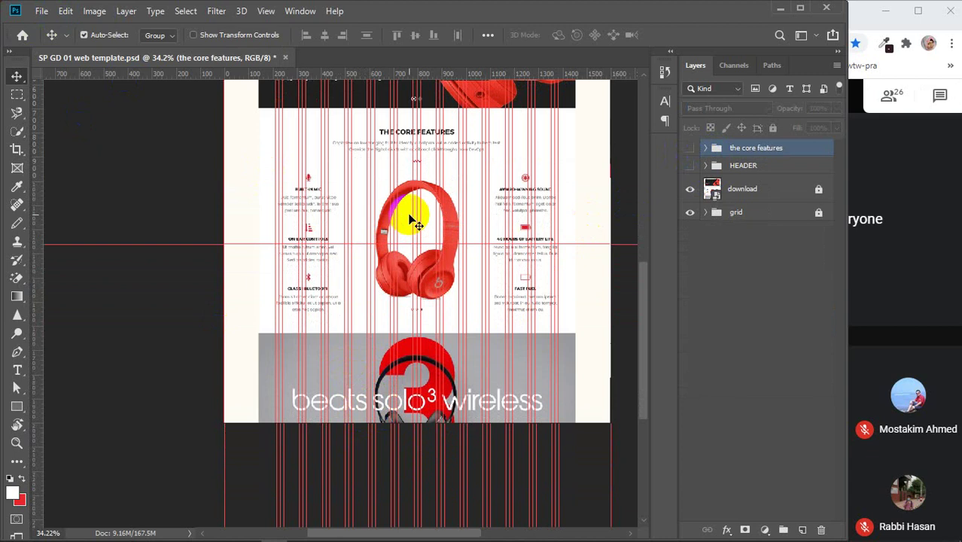
key("ctrl")
key("ctrl+alt+c")
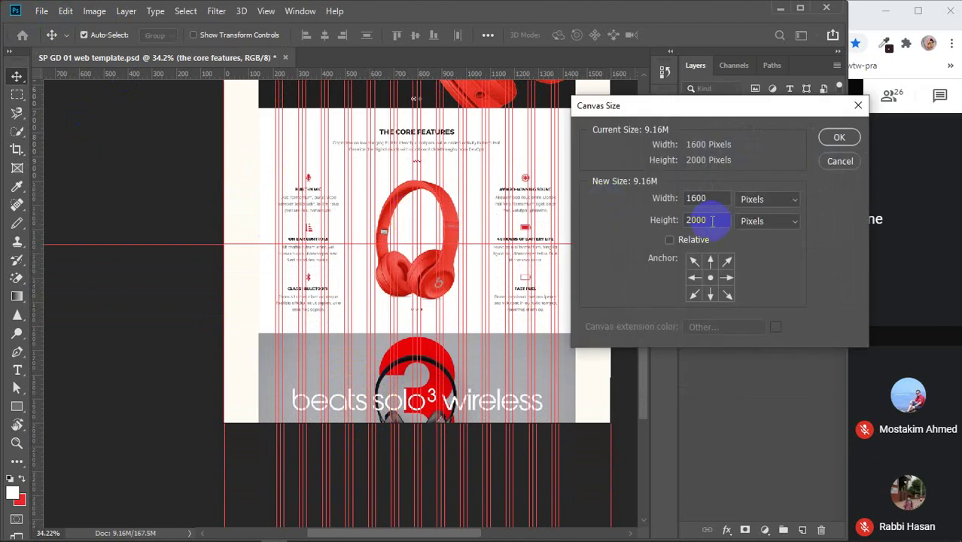
- Anchor the canvas at top centre and raise its height to 3000 pixels
left_click(711, 262)
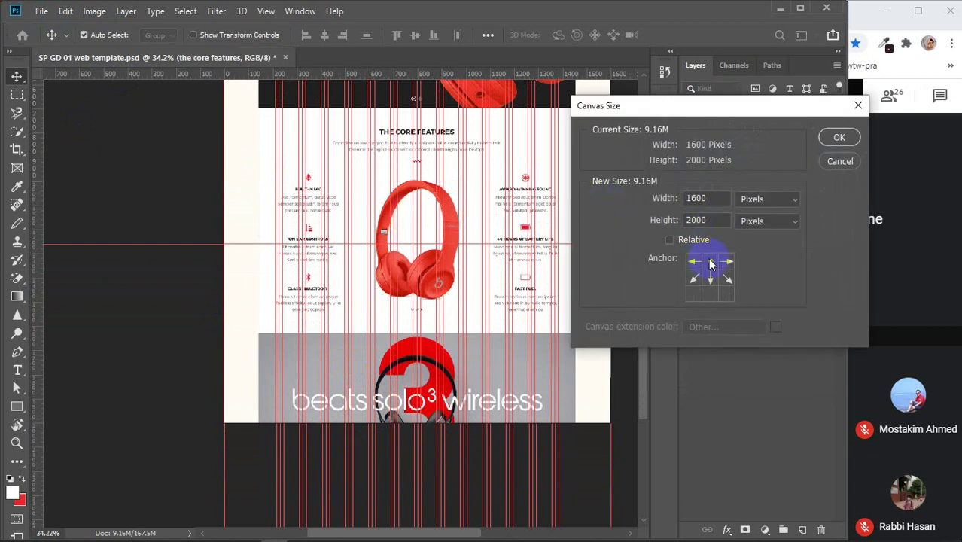
double_click(719, 219)
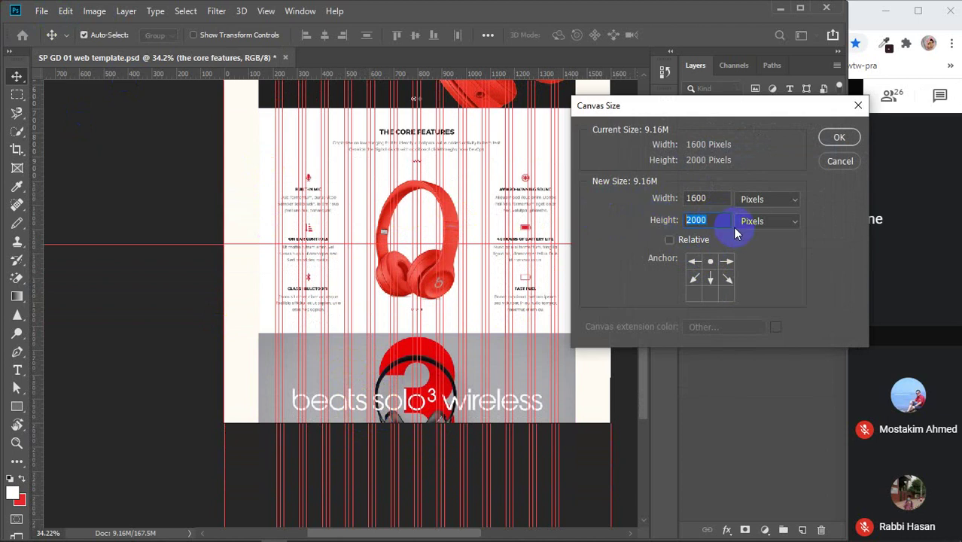
type("3000")
key("Return")
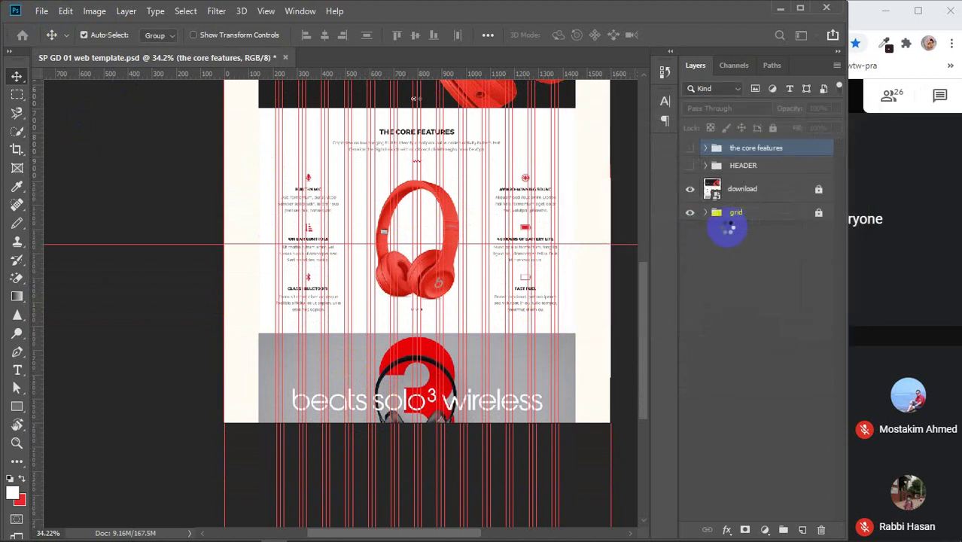
scroll(467, 365, "down", 8)
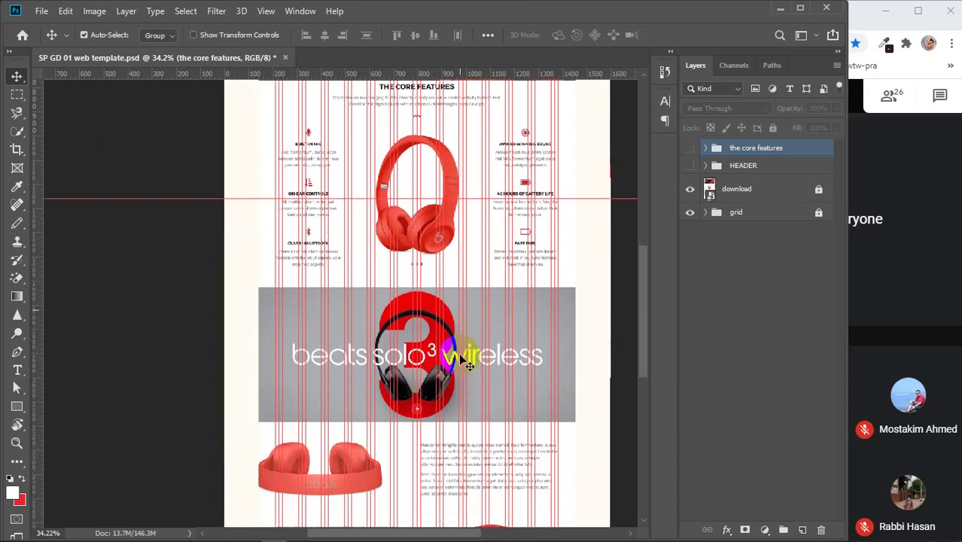
scroll(450, 354, "up", 4)
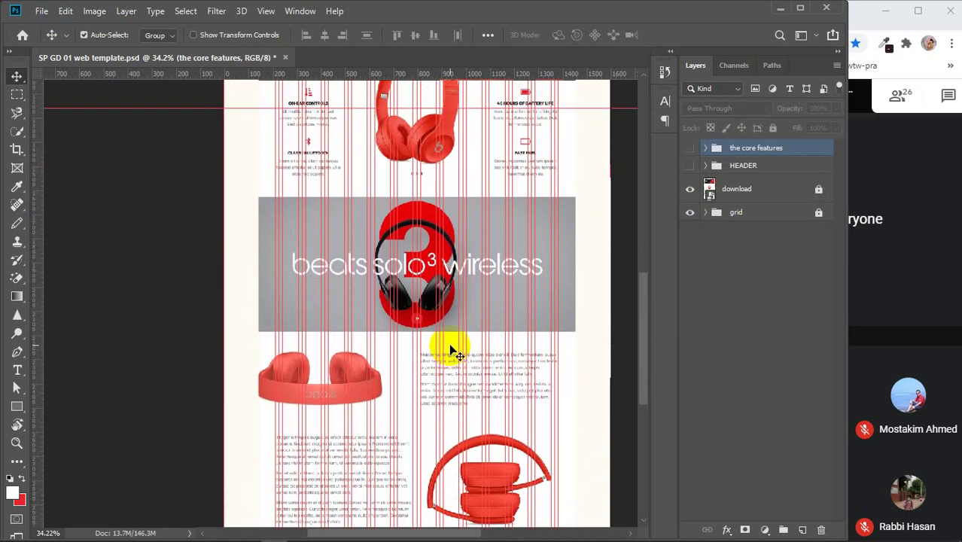
- Enlarge the canvas height again to 5000 pixels and zoom out
key("ctrl")
key("ctrl+alt+c")
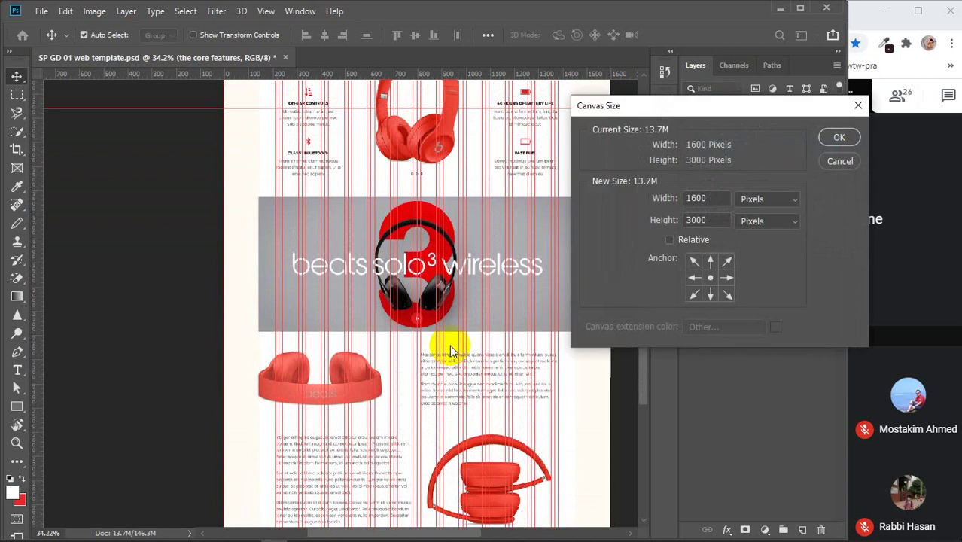
double_click(712, 221)
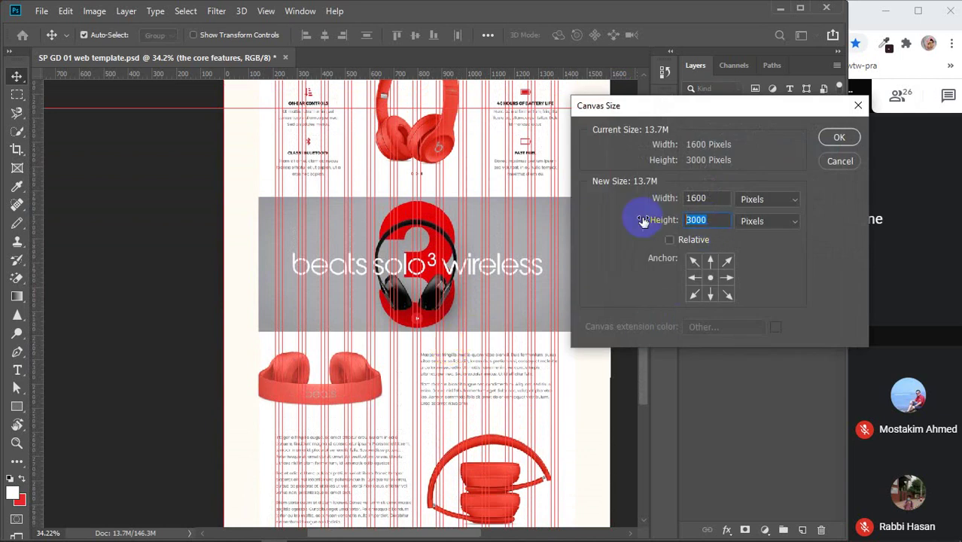
type("5000")
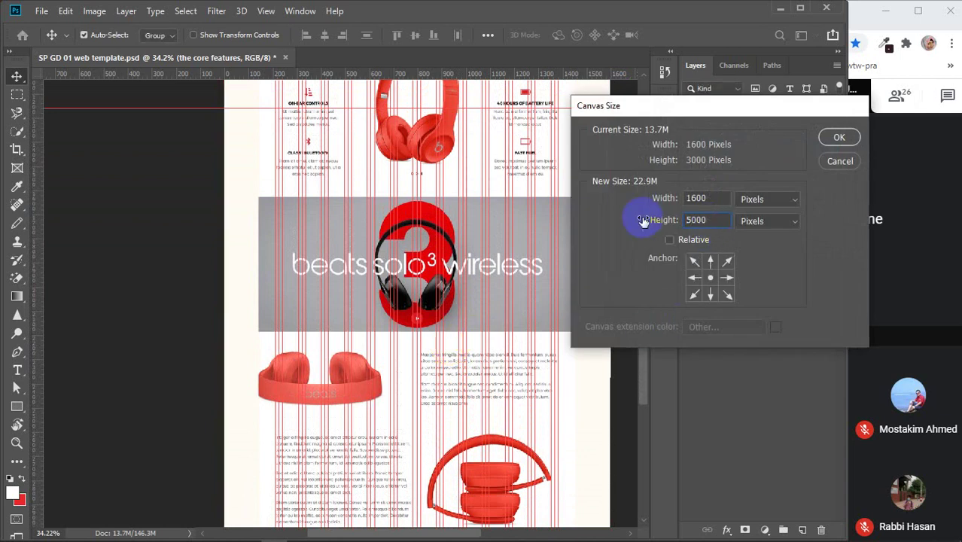
key("Return")
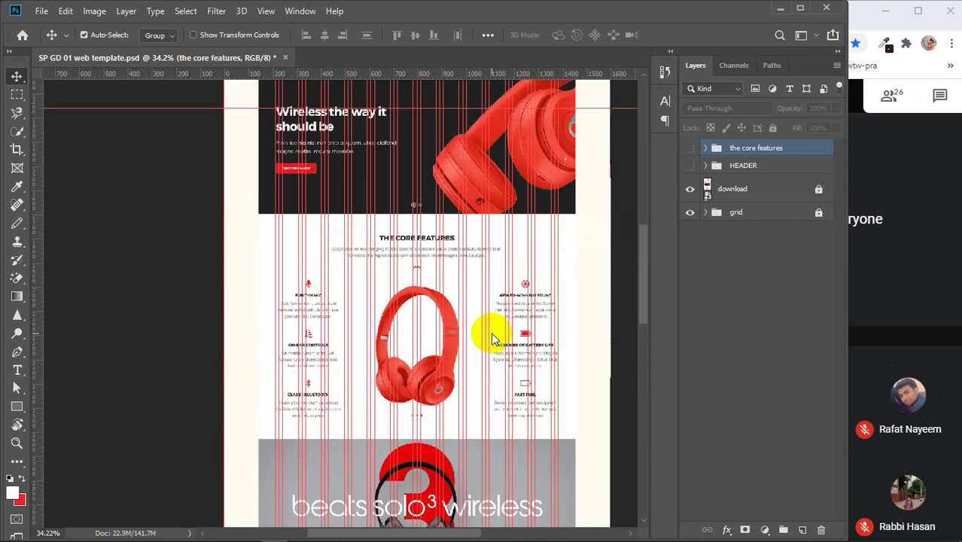
left_click(444, 389)
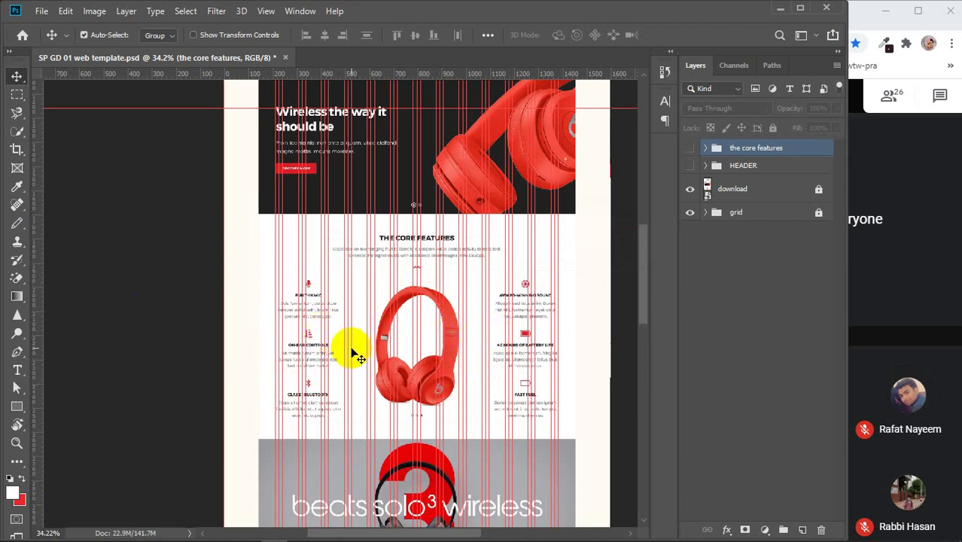
scroll(359, 347, "down", 5)
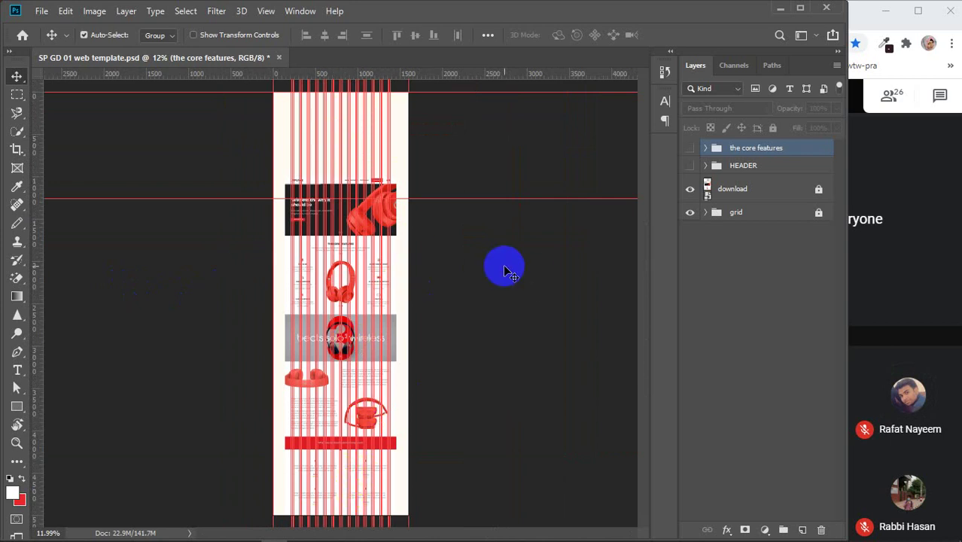
- Undo the enlargement and reapply a 5000-pixel height anchored at the top centre
key("ctrl+z")
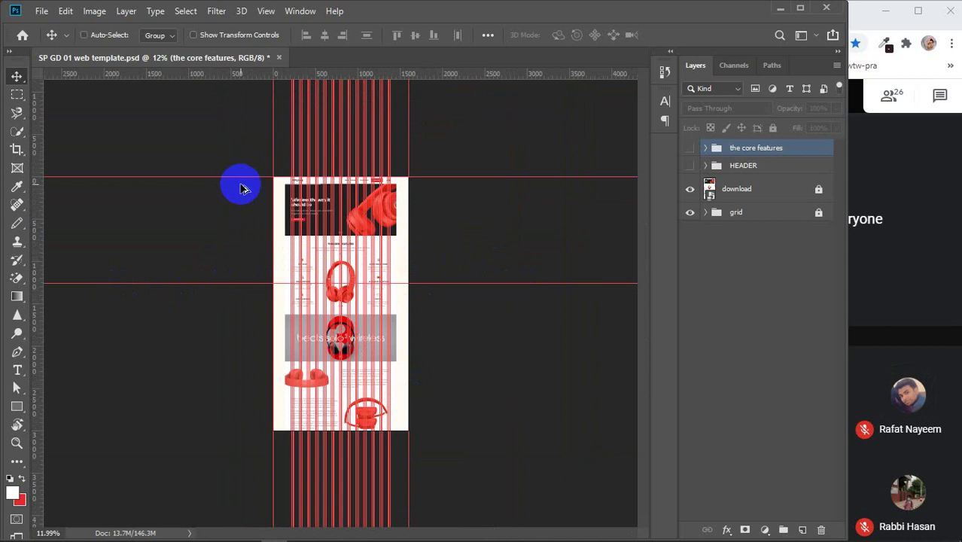
key("ctrl+alt+c")
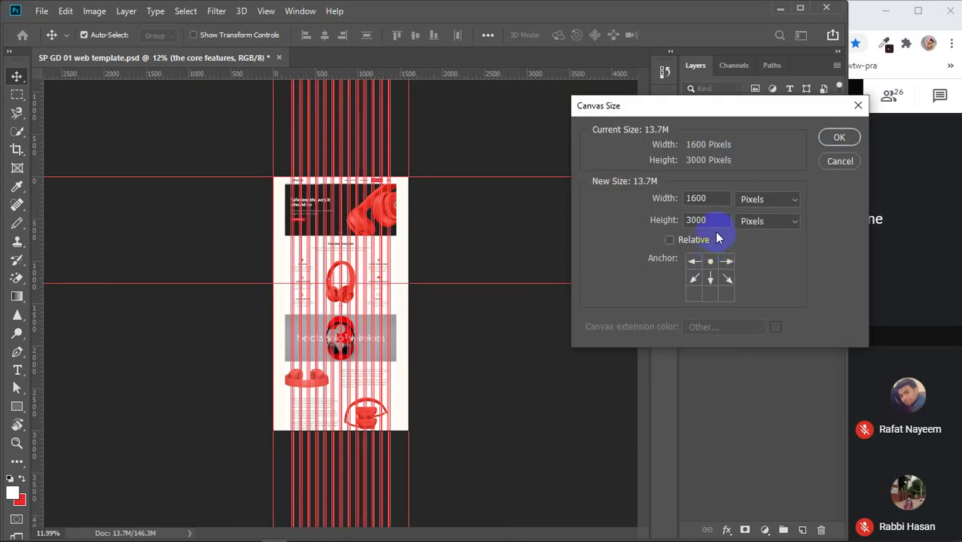
left_click_drag(720, 222, 632, 221)
type("5000")
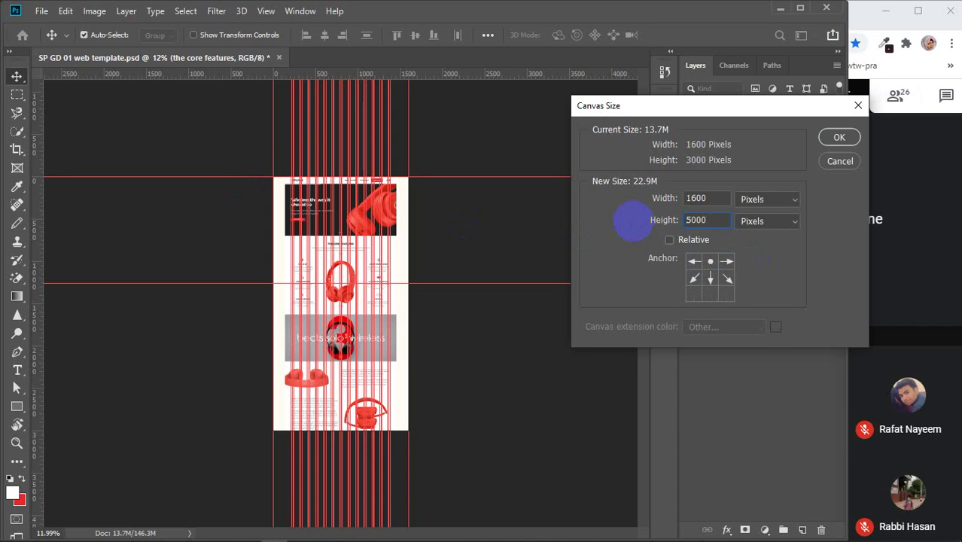
key("Escape")
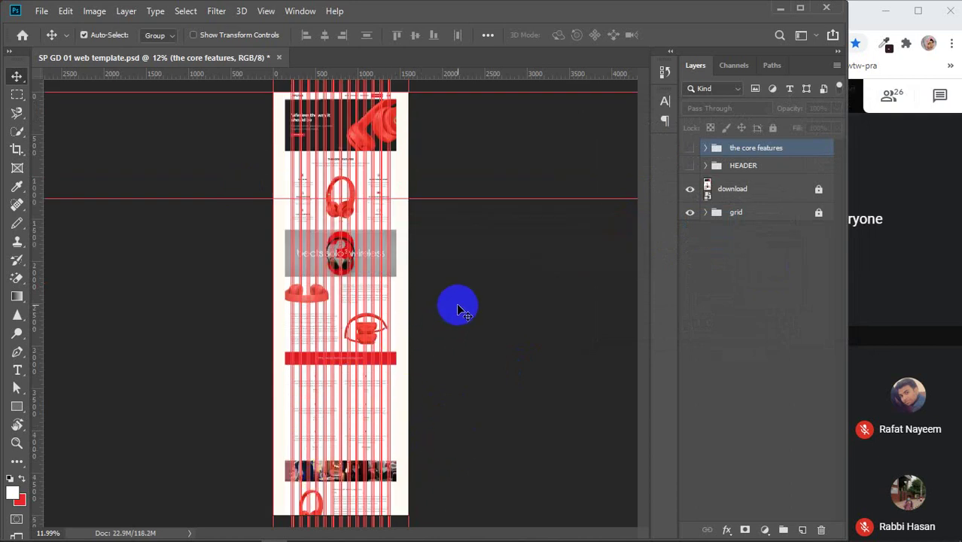
left_click(338, 228)
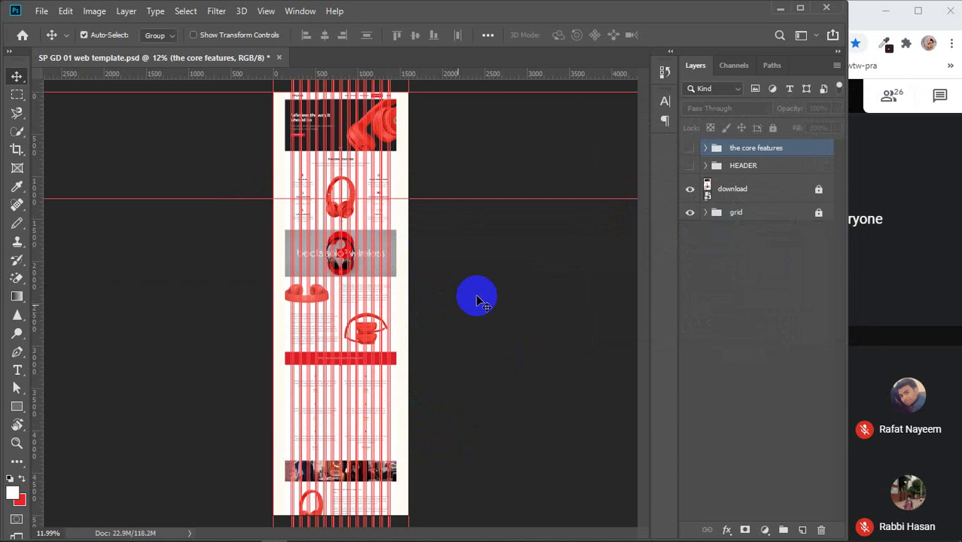
left_click(359, 278)
scroll(358, 278, "up", 2)
- Zoom in and pan the view onto the beats solo3 wireless banner
scroll(358, 278, "up", 4)
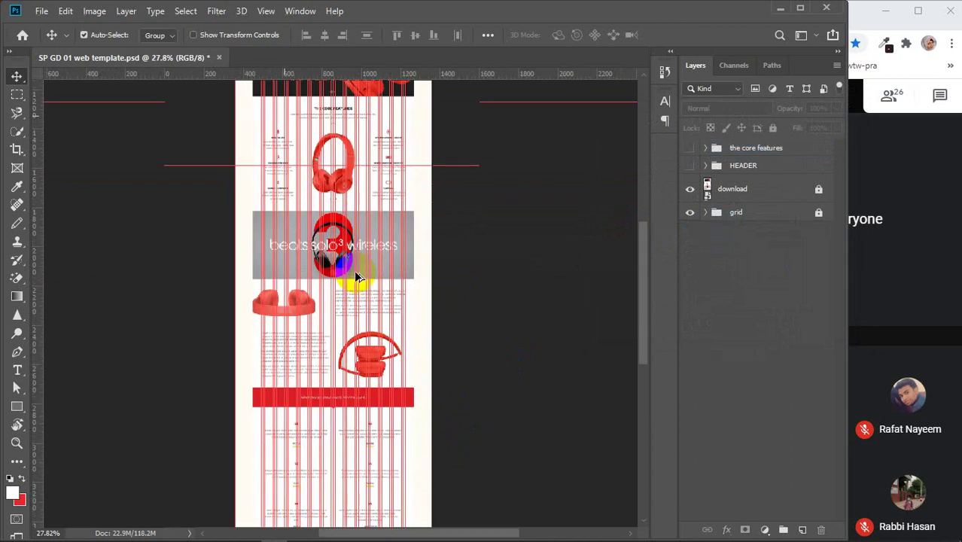
scroll(357, 277, "up", 1)
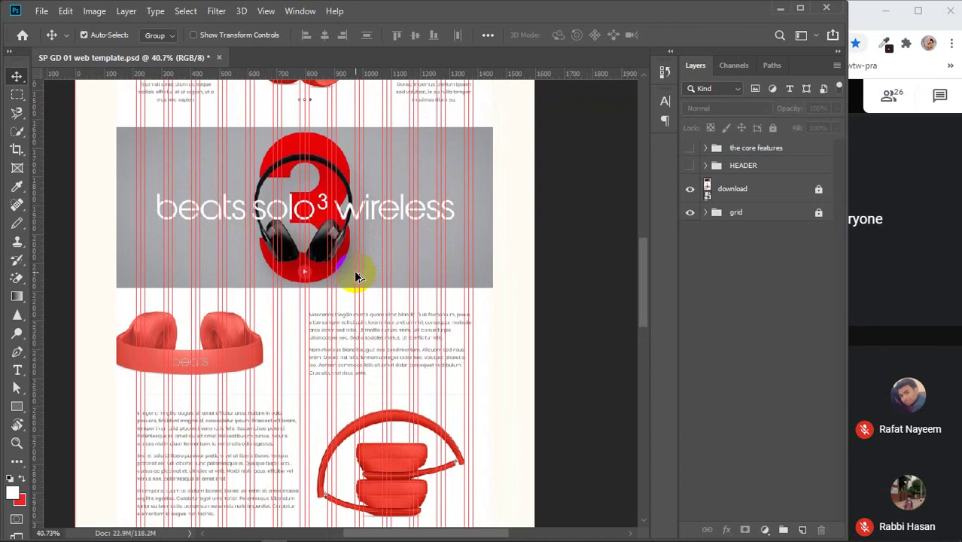
left_click_drag(344, 279, 416, 298)
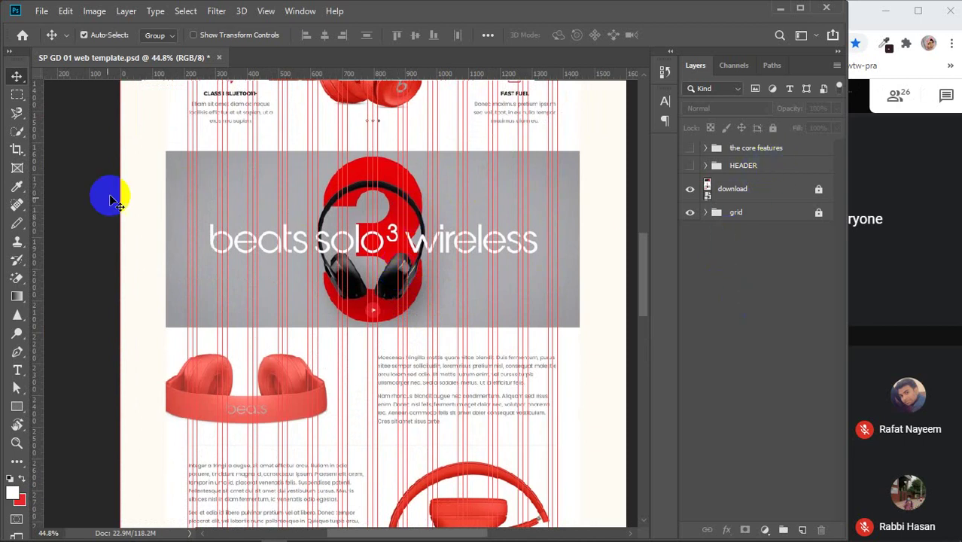
- Draw a full-width rectangle over the beats banner, filled with grey sampled from the banner
left_click(12, 411)
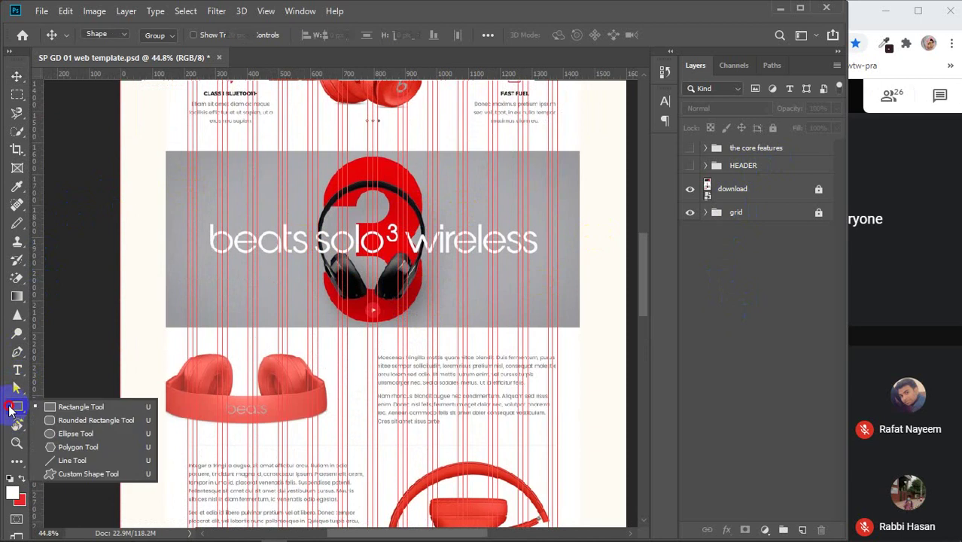
left_click_drag(119, 148, 624, 325)
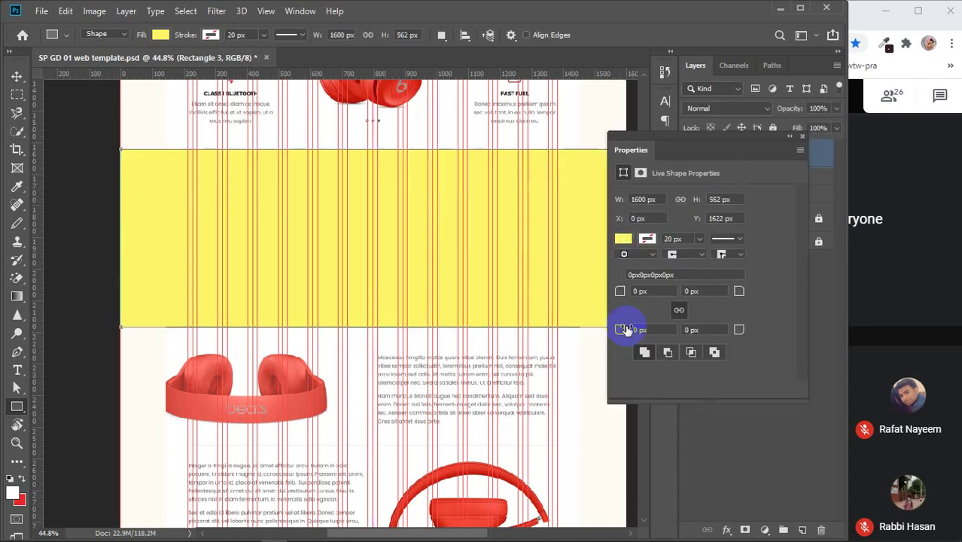
left_click(623, 241)
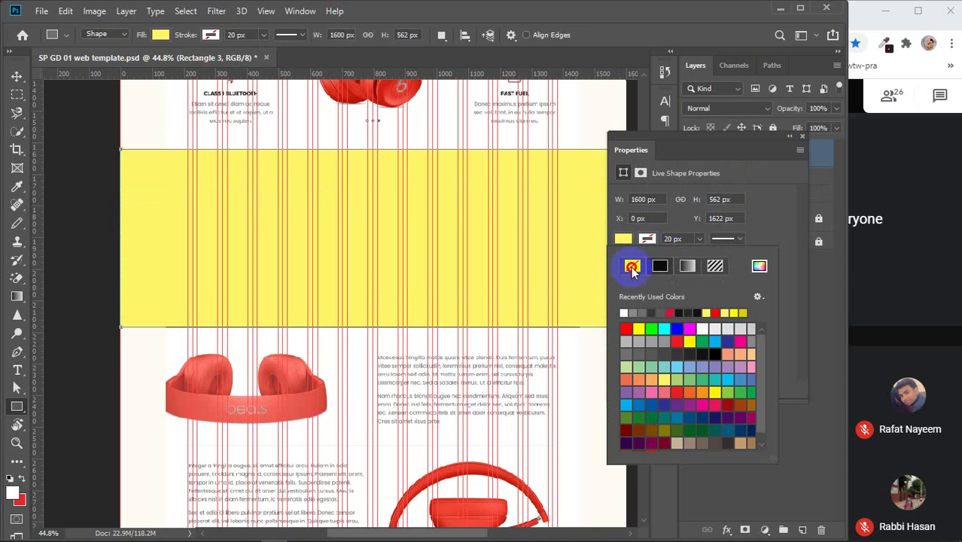
left_click(632, 267)
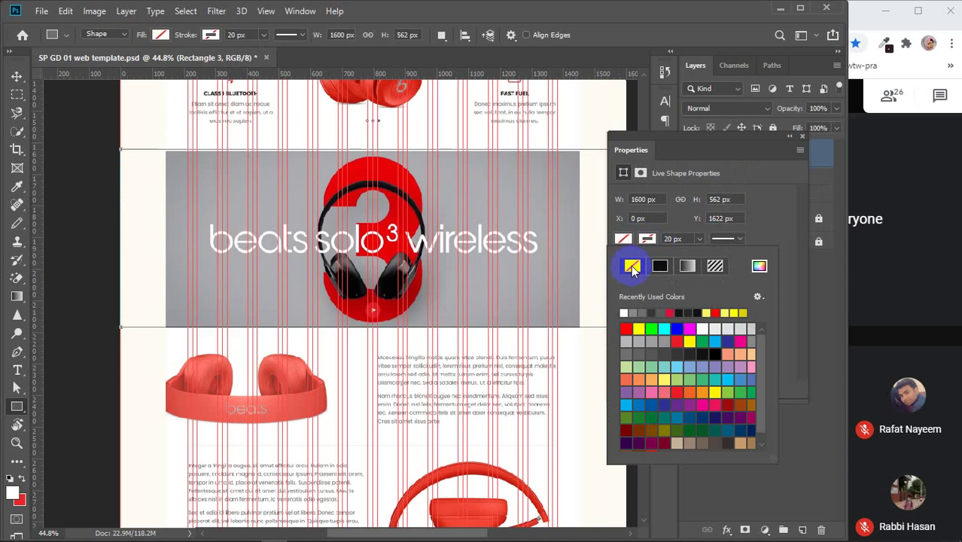
left_click(759, 266)
left_click(211, 188)
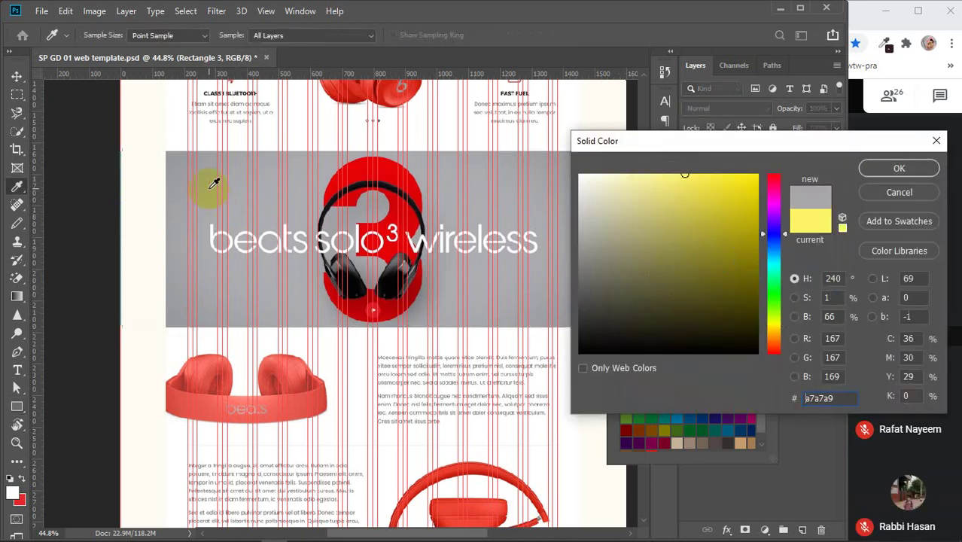
left_click(903, 168)
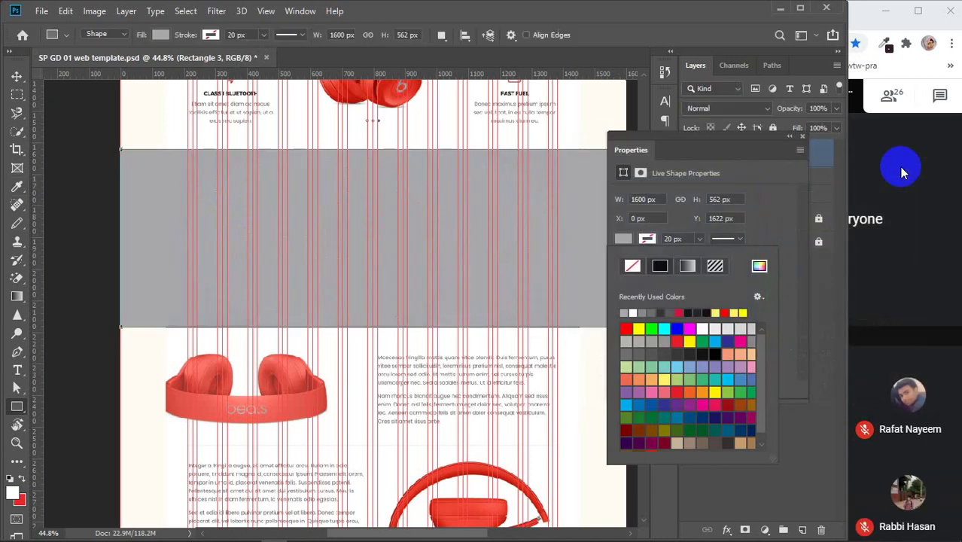
left_click(802, 137)
- Rename the Rectangle 3 layer to 'beats bg' and hide it
left_click(740, 172)
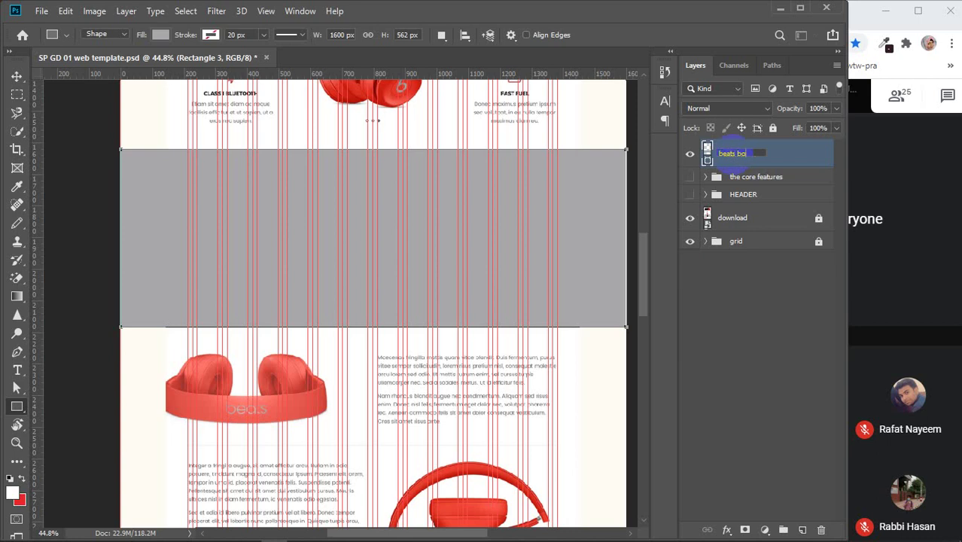
type("beats bg")
key("Return")
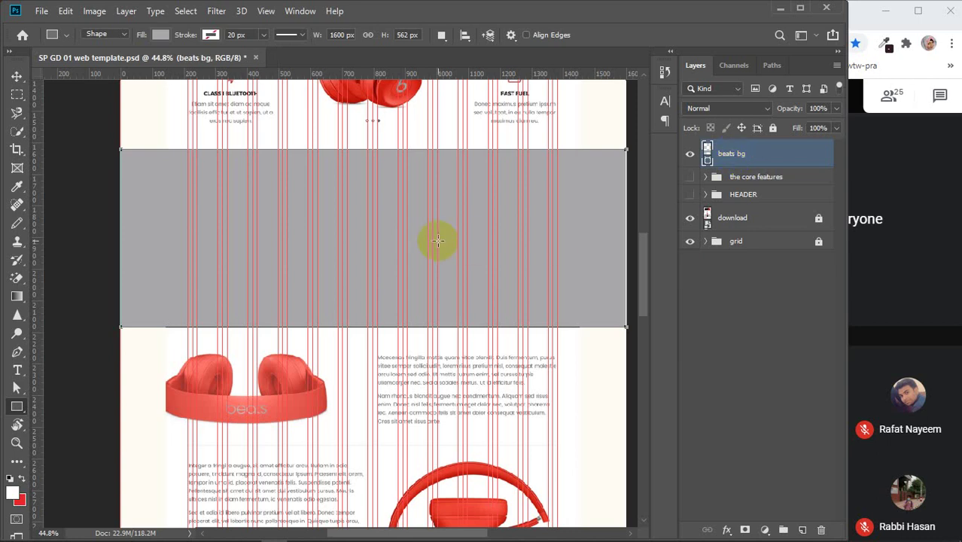
key("v")
left_click(691, 155)
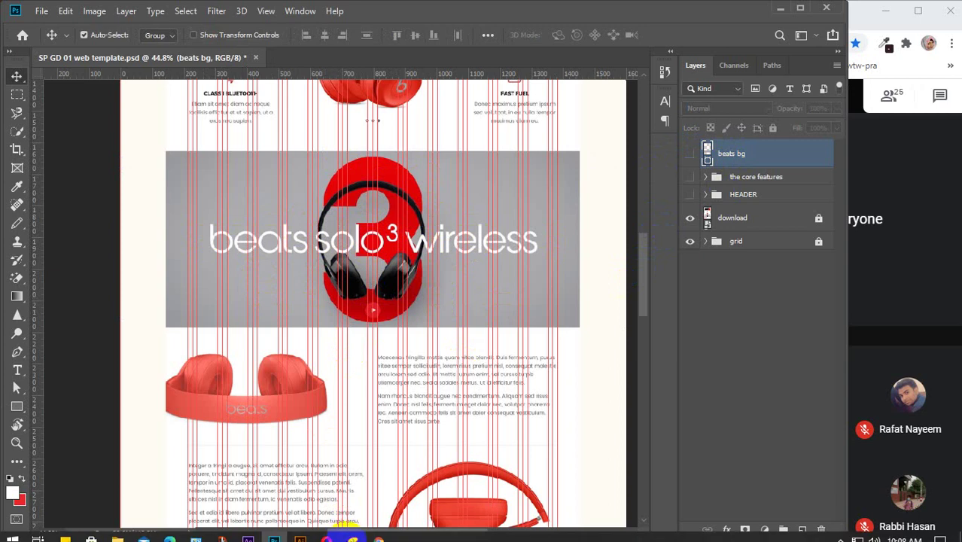
- Close the Red Beats download tab and search PNGEgg for 'headphone'
mouse_move(376, 536)
left_click(462, 470)
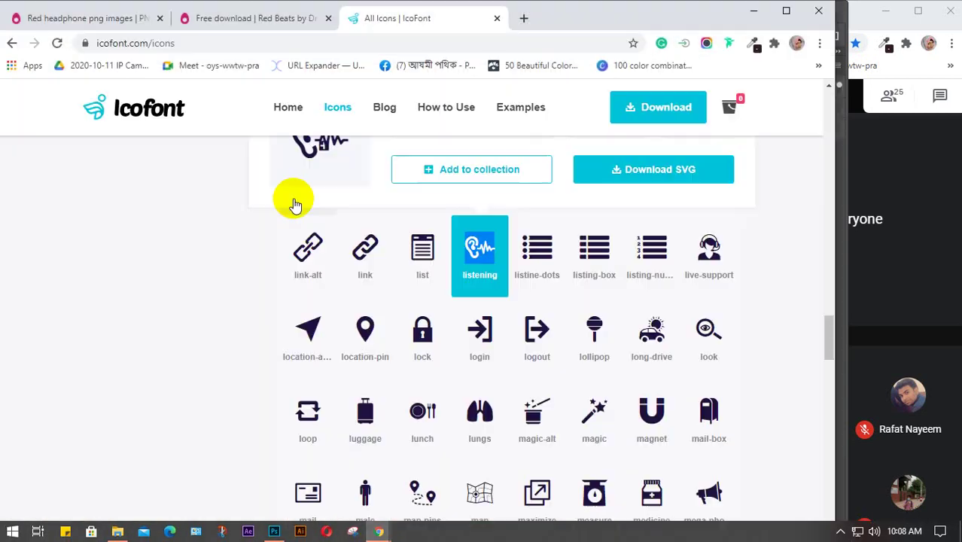
left_click(329, 18)
left_click(94, 16)
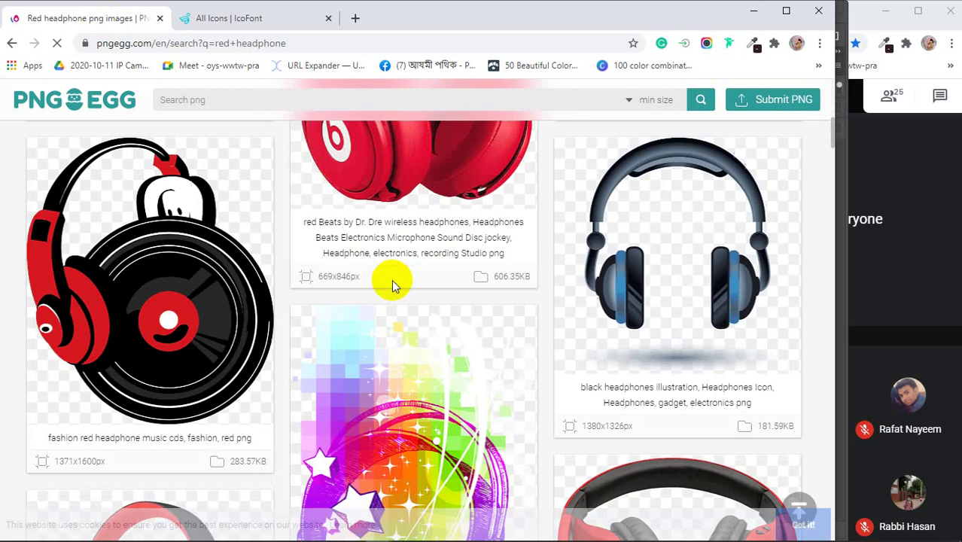
scroll(392, 279, "up", 10)
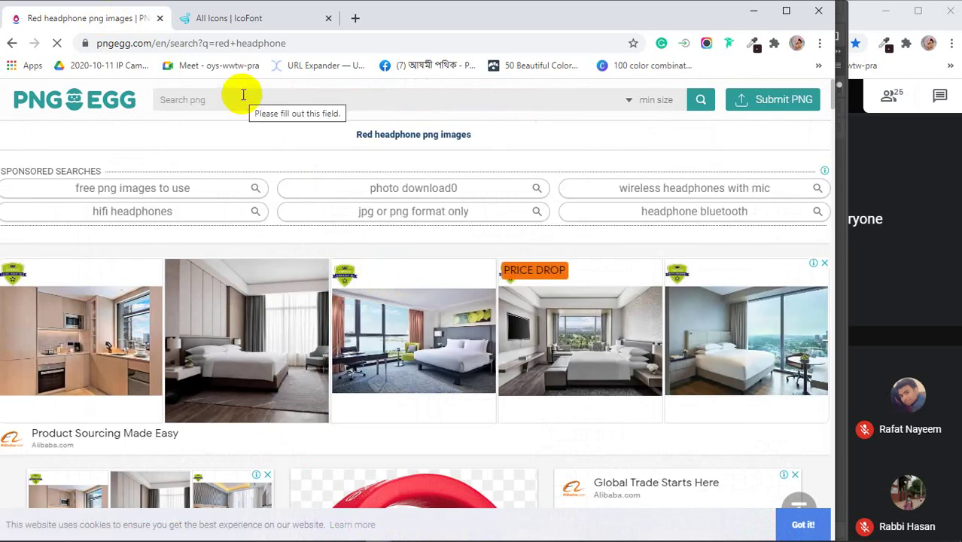
left_click(243, 95)
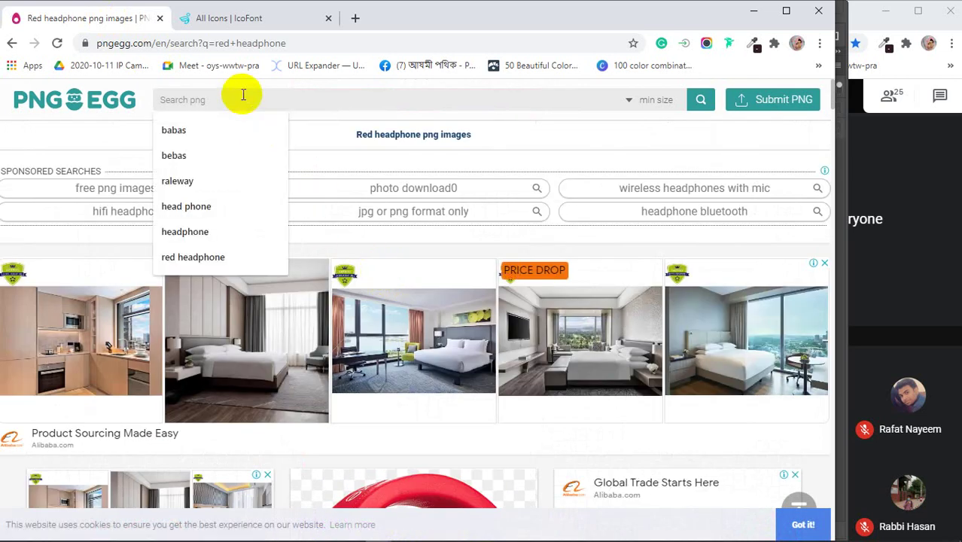
type("headph")
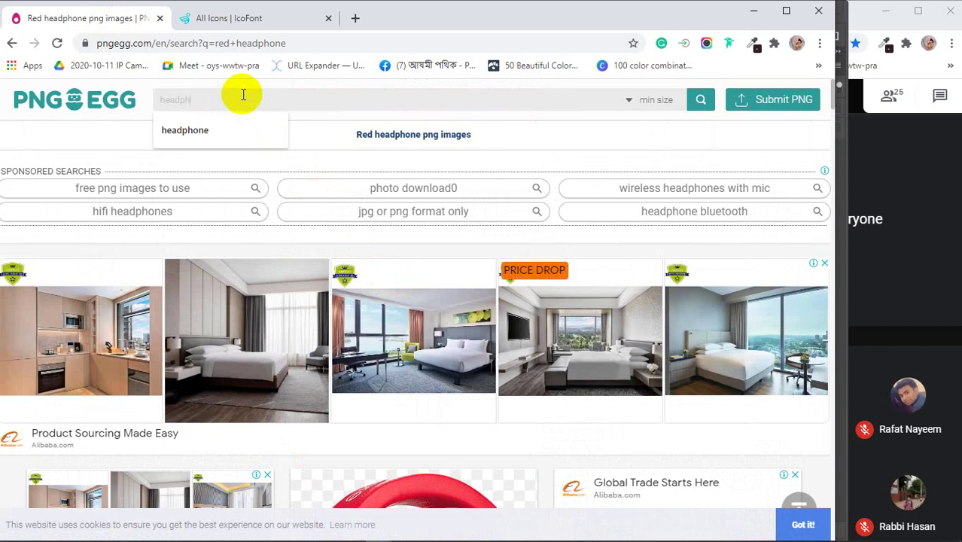
type("one")
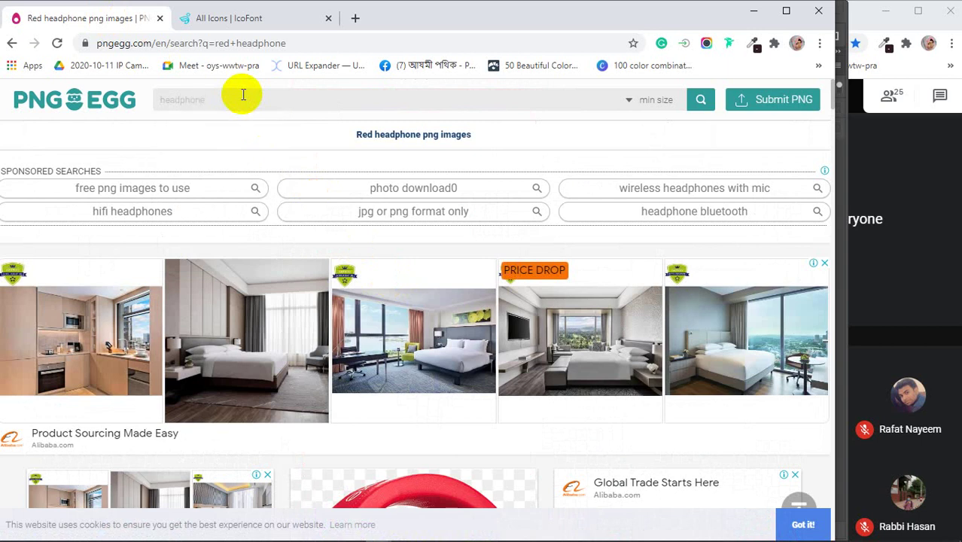
key("Return")
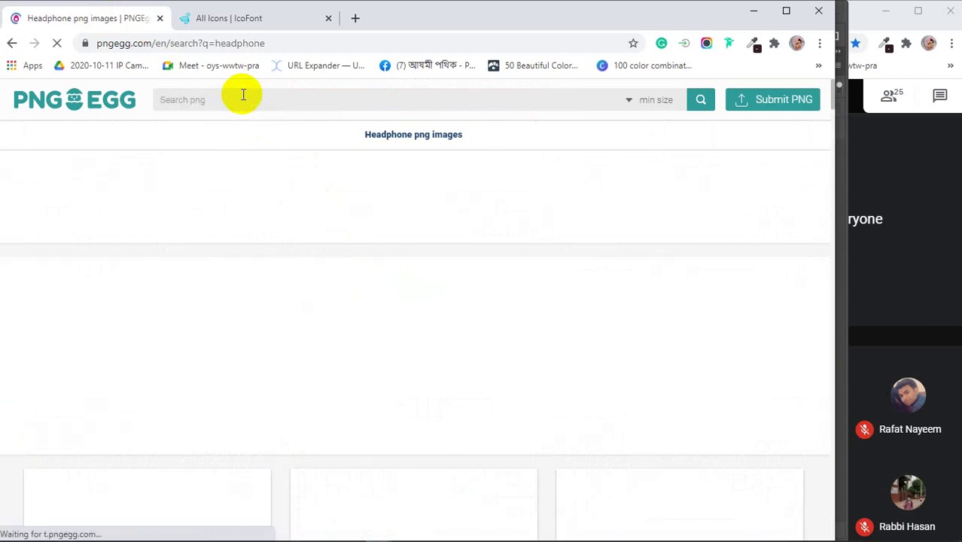
- Browse the results and open the black cordless headphones image page
scroll(375, 307, "down", 7)
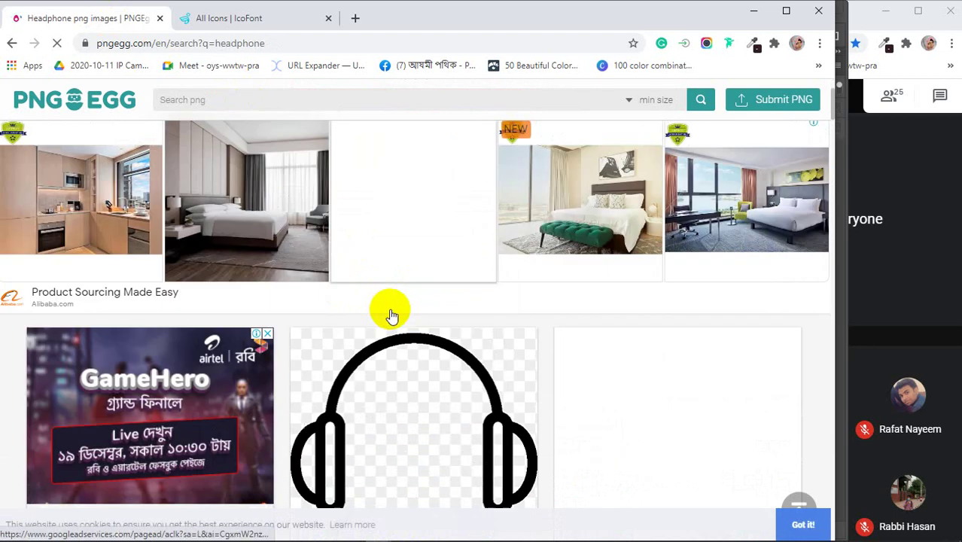
scroll(389, 314, "down", 7)
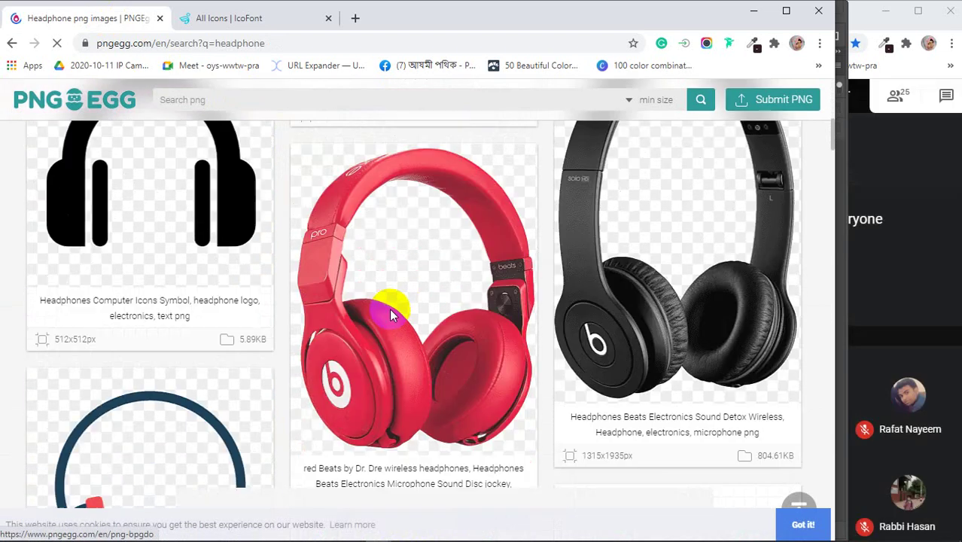
scroll(389, 314, "down", 7)
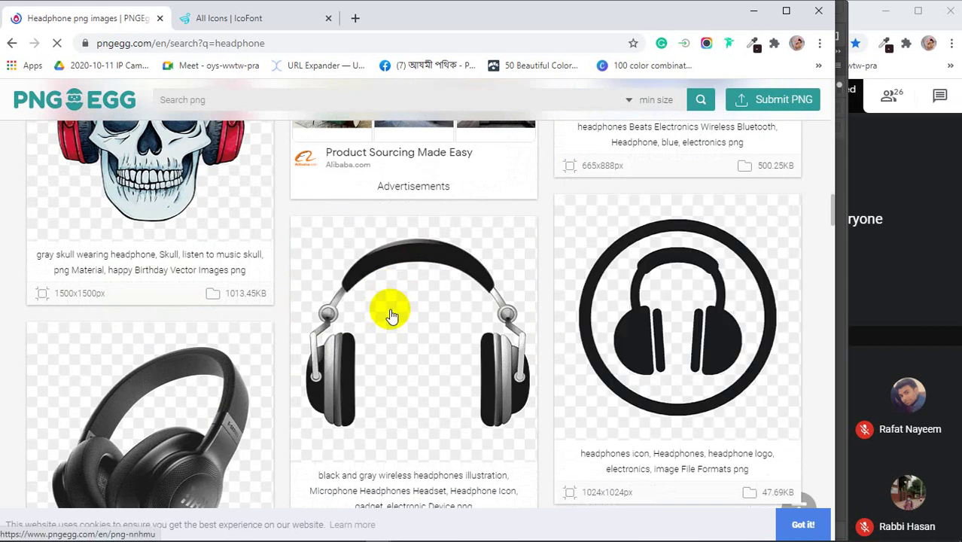
scroll(391, 316, "up", 3)
scroll(391, 316, "down", 8)
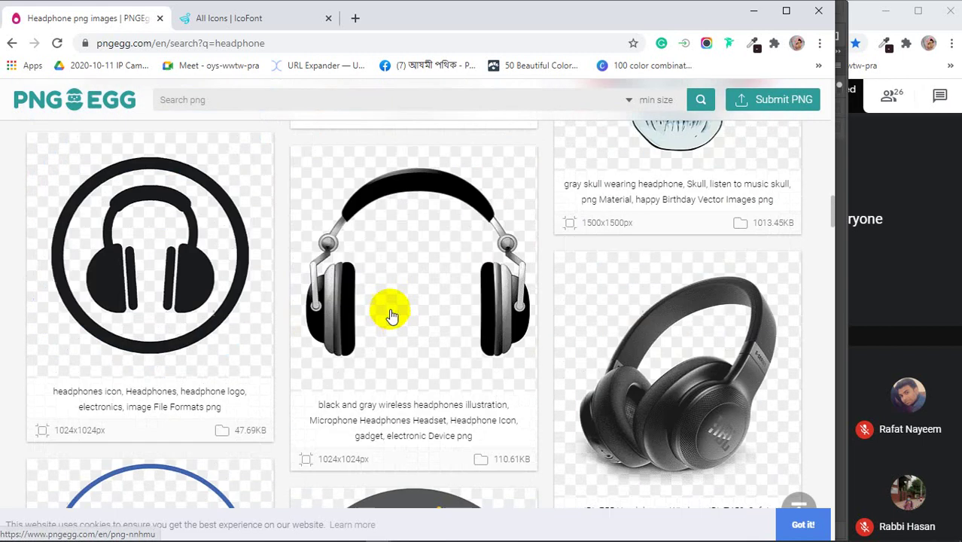
scroll(391, 316, "down", 10)
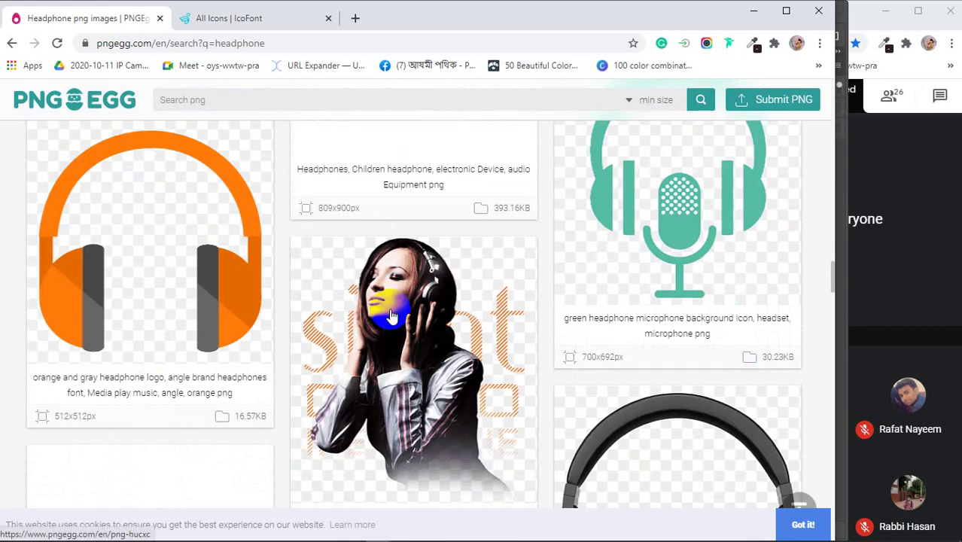
scroll(388, 312, "down", 4)
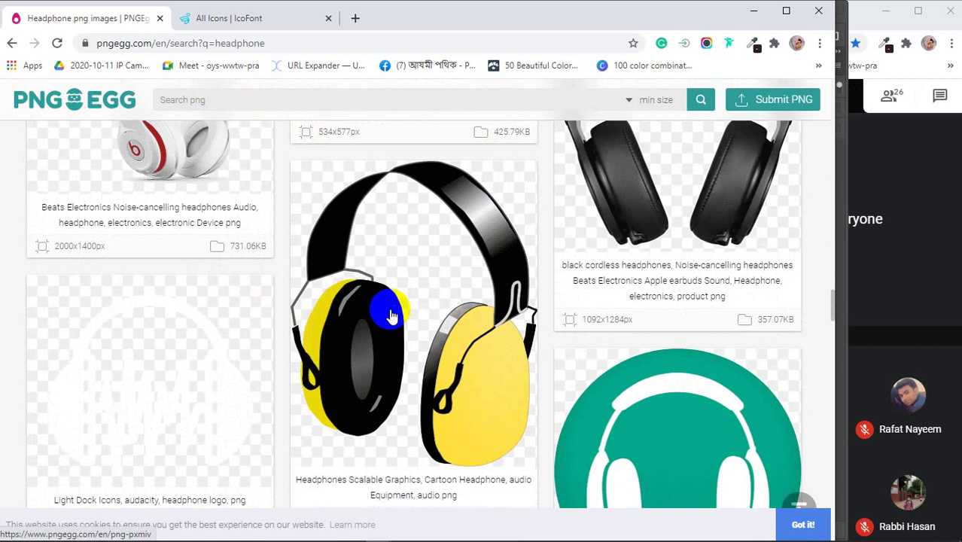
scroll(391, 315, "up", 4)
left_click(770, 303)
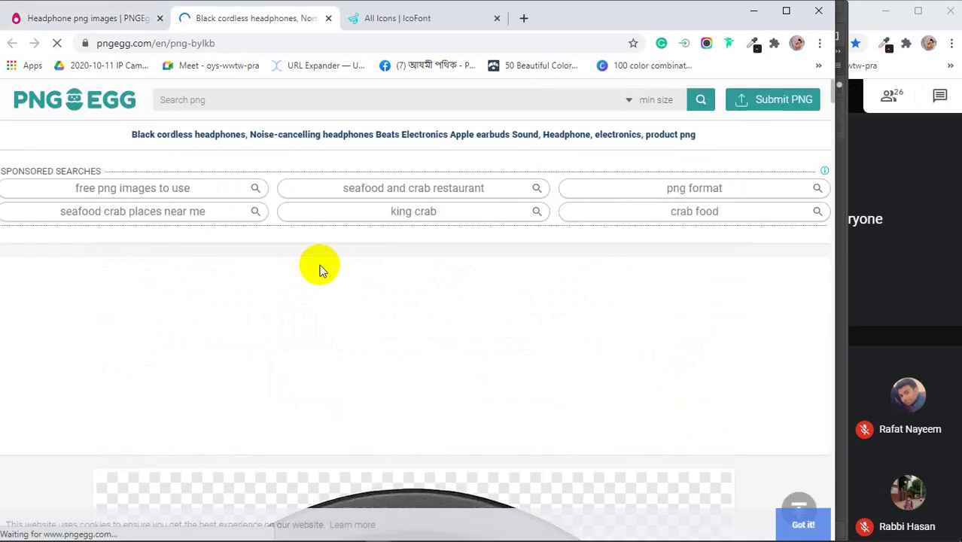
- Download the black headphones PNG for free and return to Photoshop
scroll(161, 305, "down", 4)
scroll(160, 305, "down", 10)
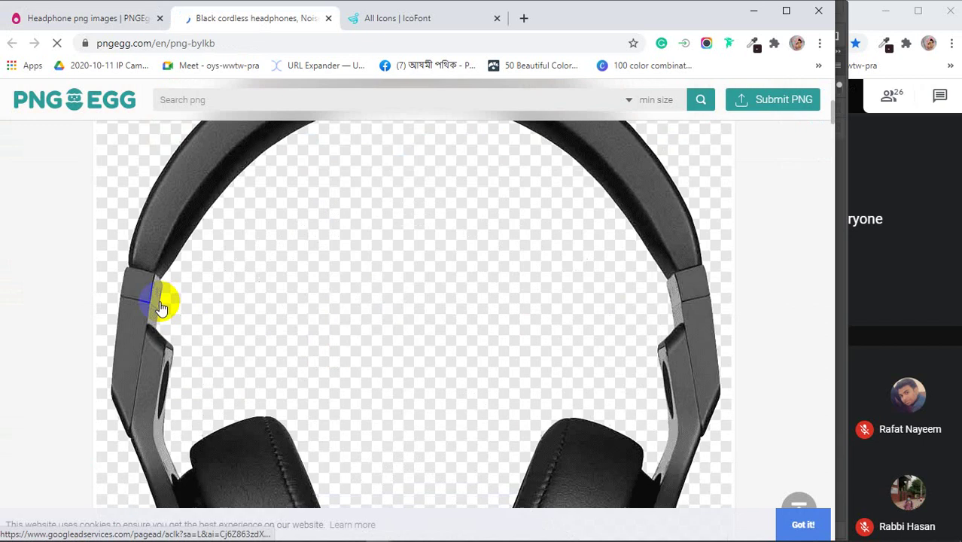
scroll(159, 305, "down", 12)
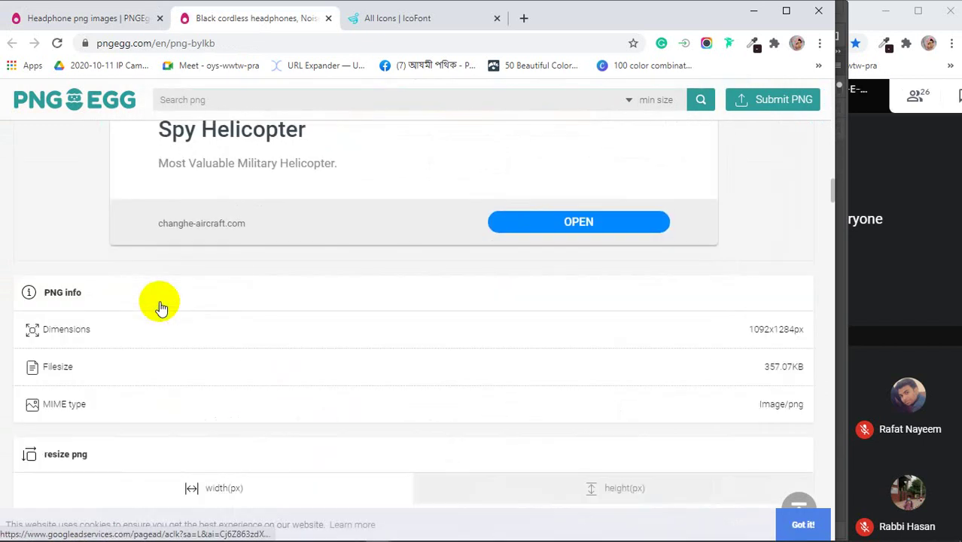
scroll(160, 304, "up", 8)
scroll(160, 300, "down", 2)
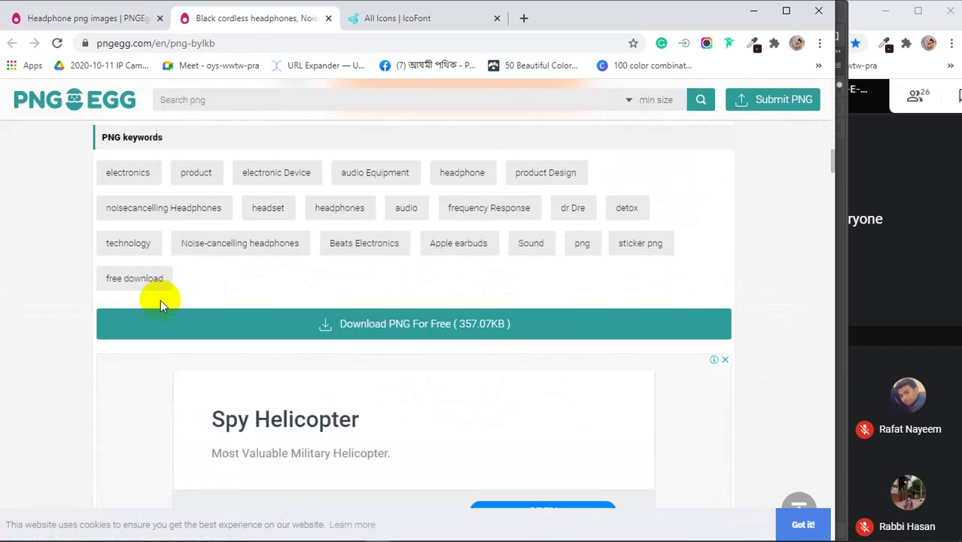
left_click(392, 329)
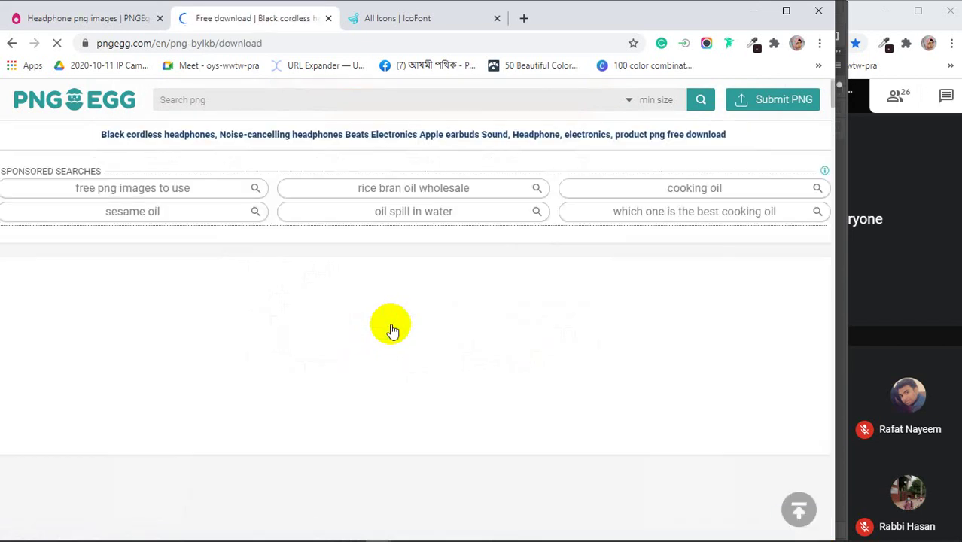
scroll(391, 320, "down", 6)
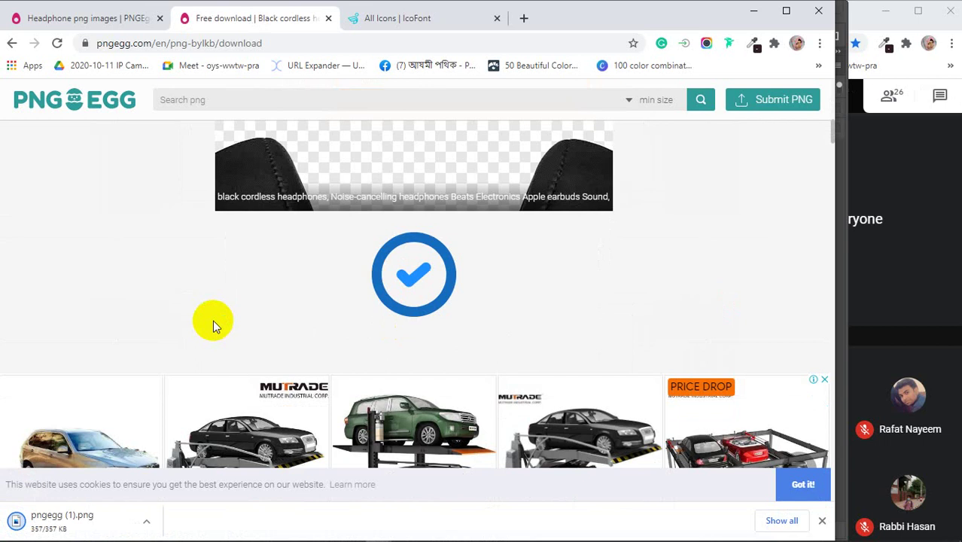
left_click(754, 11)
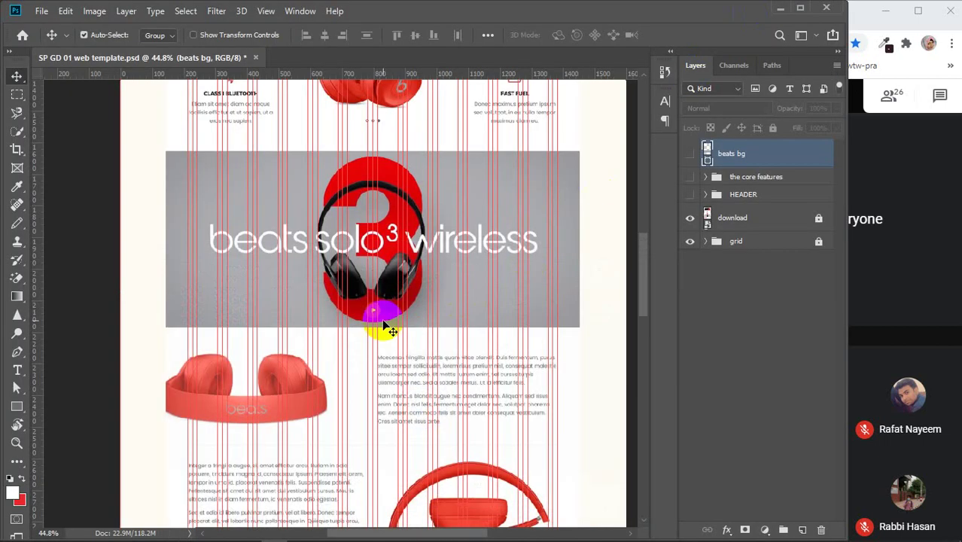
- Drag the downloaded pngegg (1) image from Downloads into the template
mouse_move(118, 531)
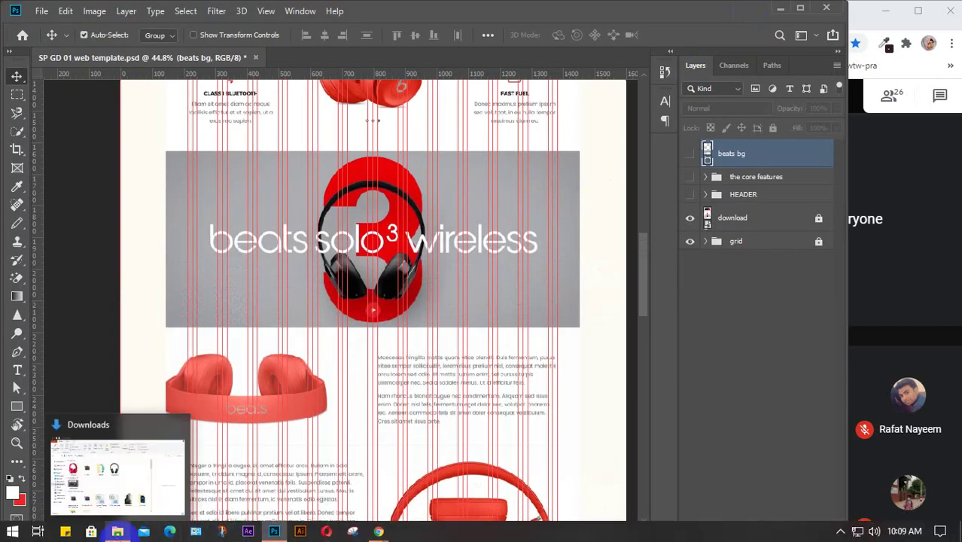
left_click(151, 485)
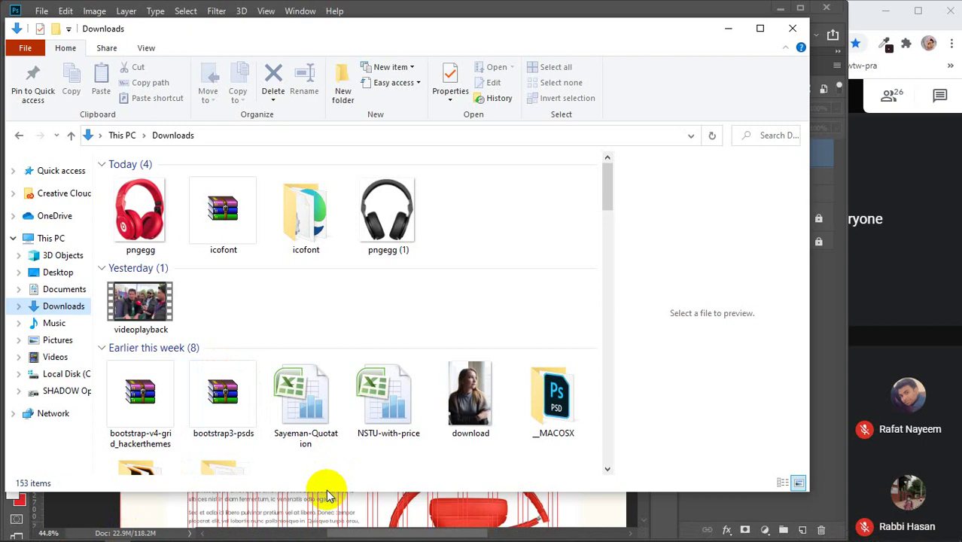
left_click_drag(323, 490, 322, 440)
left_click(387, 211)
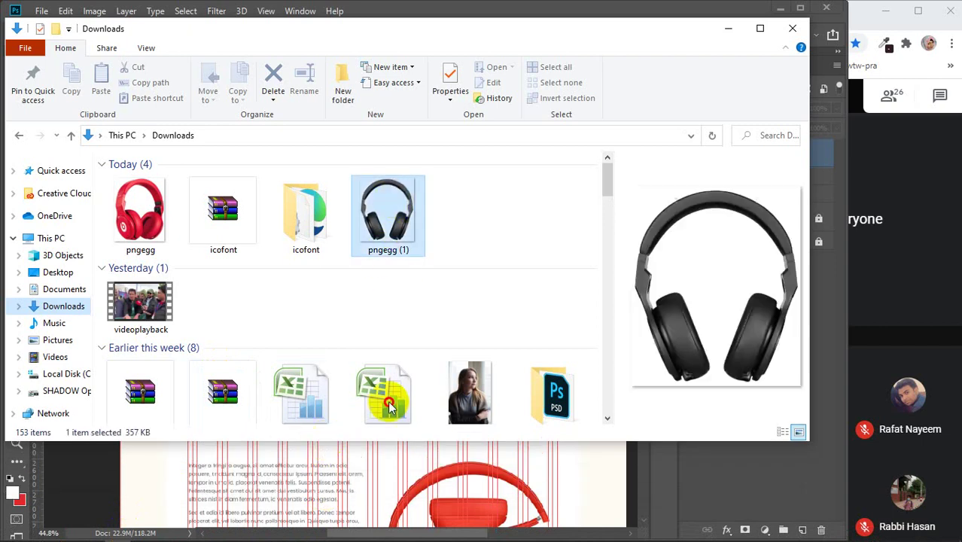
left_click_drag(388, 211, 370, 469)
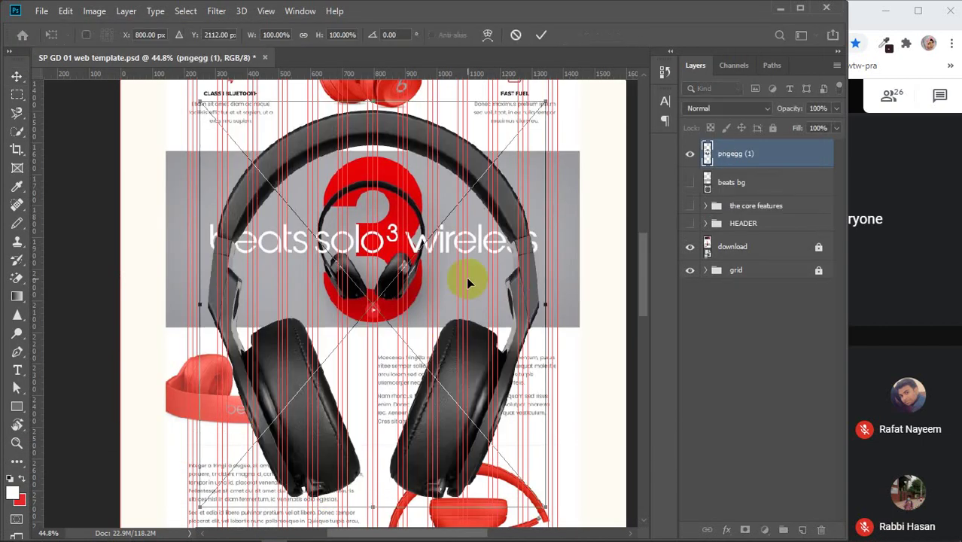
- Scale the headphones to roughly 33% and centre them over the red 3
left_click_drag(548, 102, 385, 412)
left_click_drag(290, 451, 418, 260)
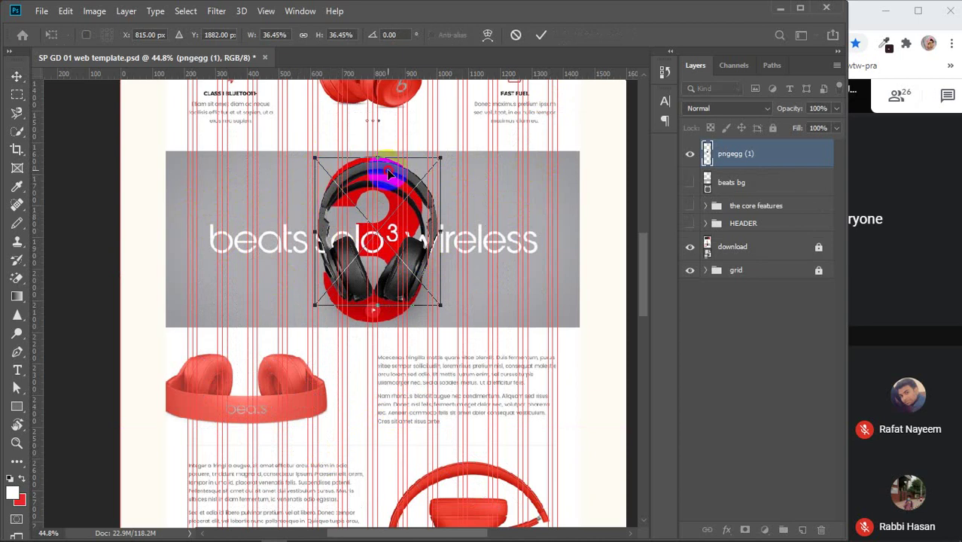
left_click_drag(389, 174, 386, 174)
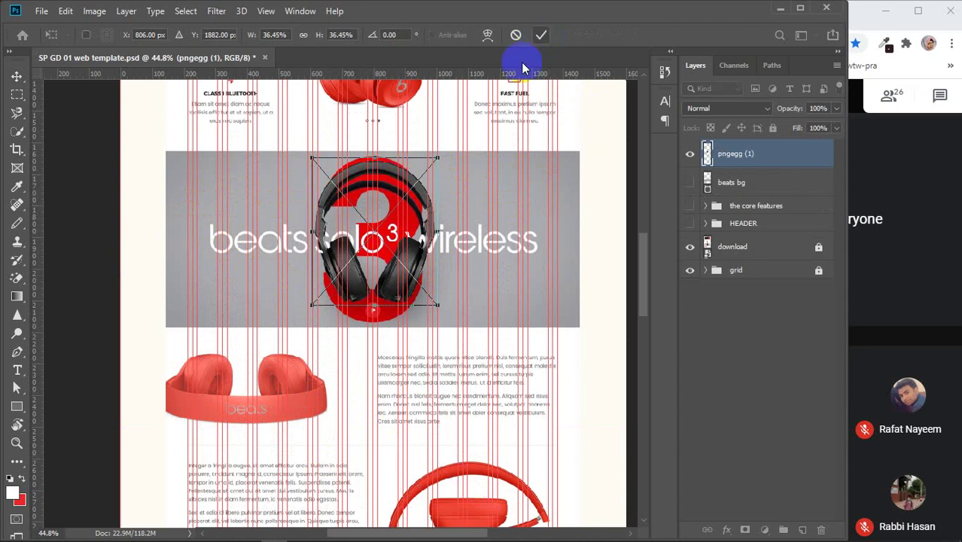
left_click_drag(436, 158, 427, 173)
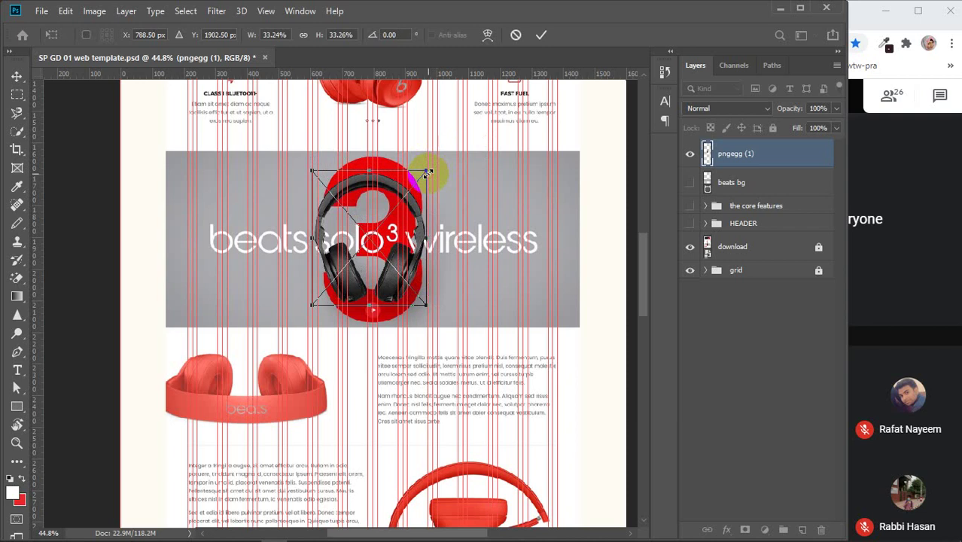
left_click(541, 35)
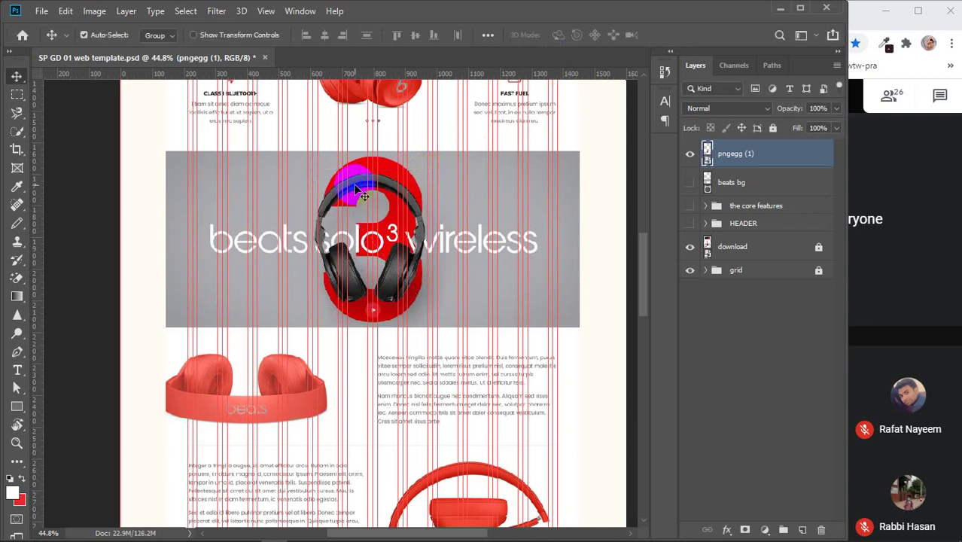
- Nudge the headphones into place and add a trial Lorem Ipsum text layer
left_click_drag(360, 192, 355, 171)
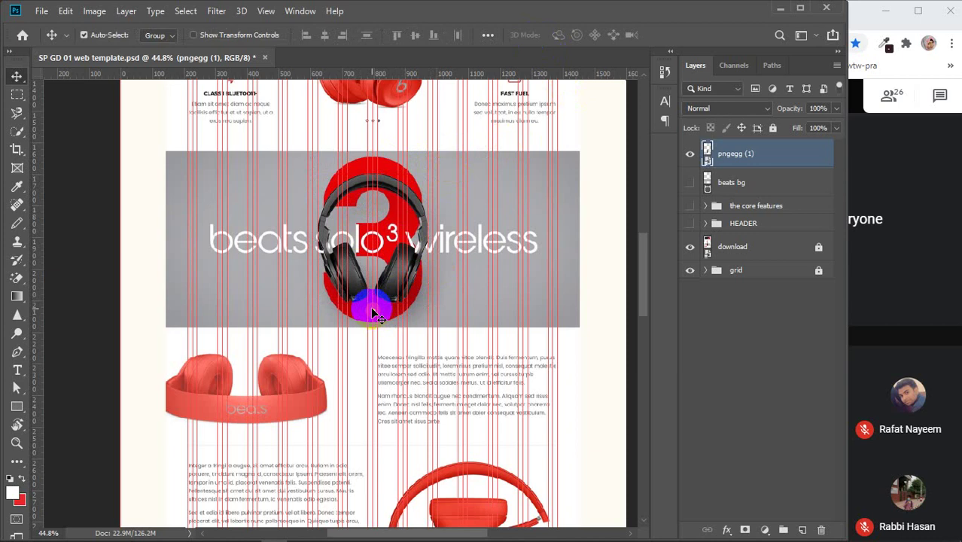
left_click(17, 370)
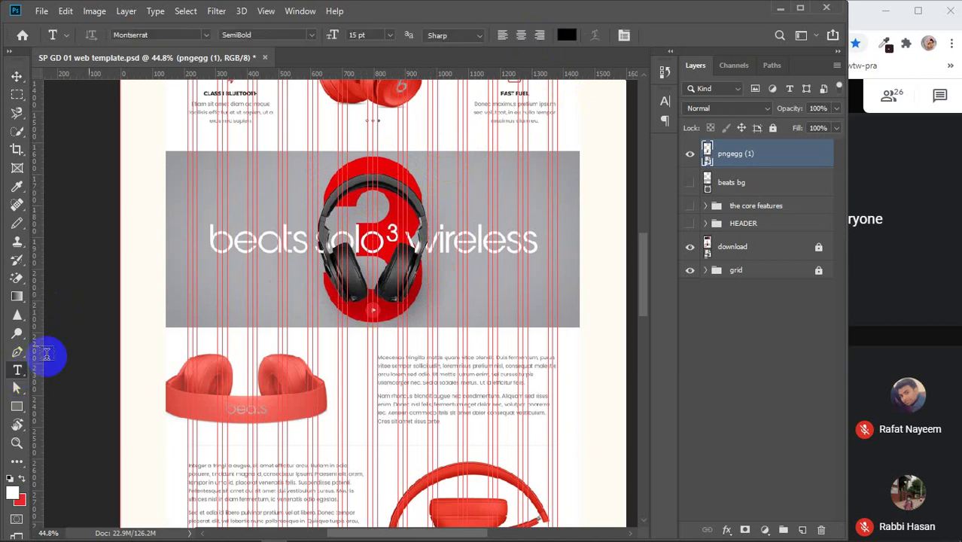
left_click(235, 301)
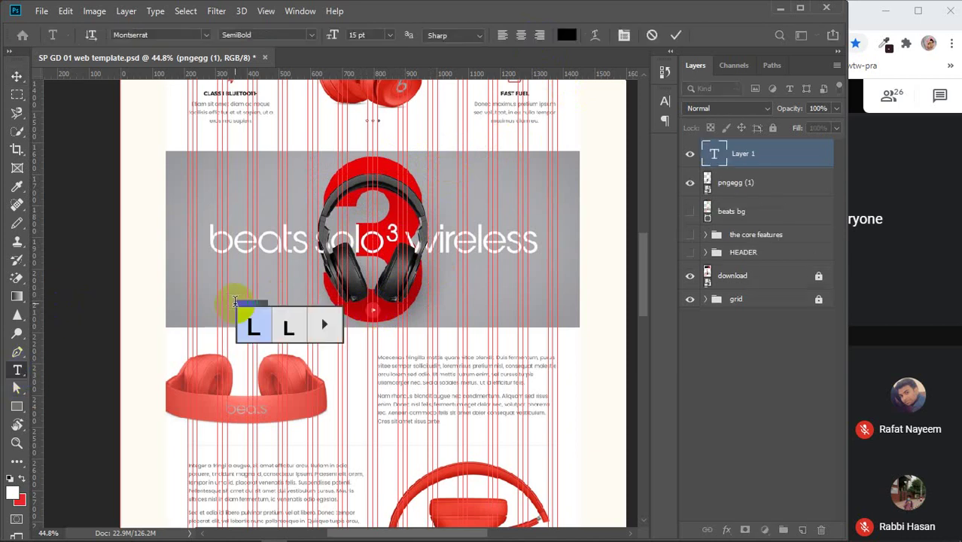
left_click(17, 76)
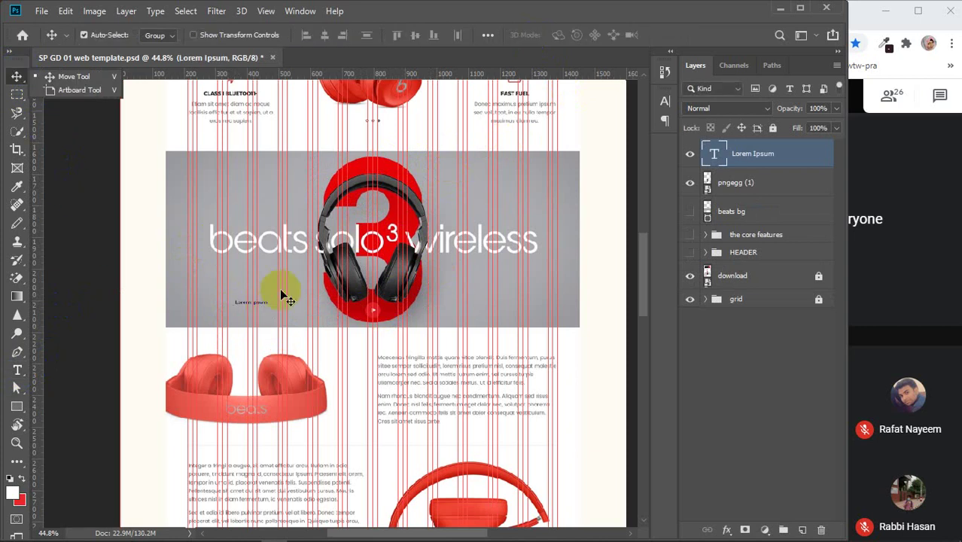
- Delete the Lorem Ipsum layer and start renaming pngegg (1) to 'black hp'
left_click(762, 164)
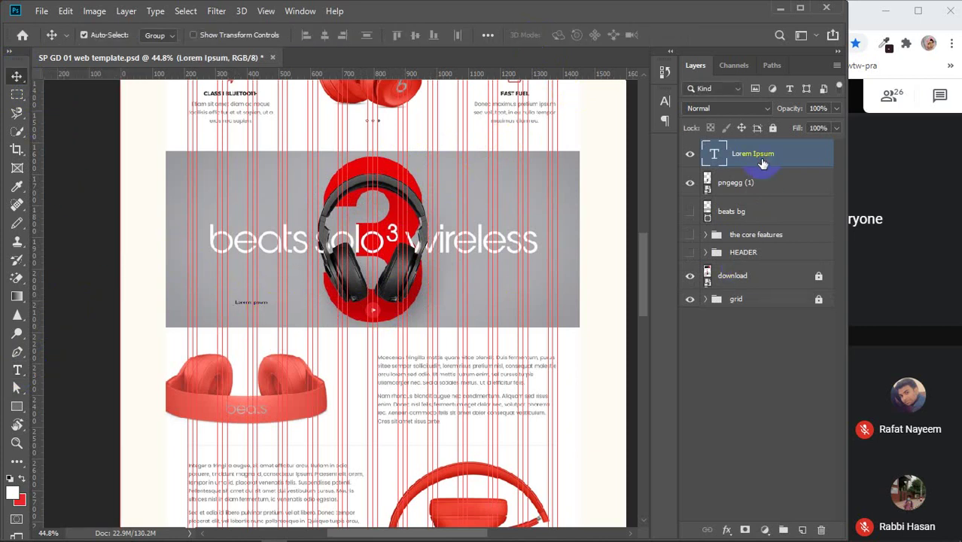
key("Delete")
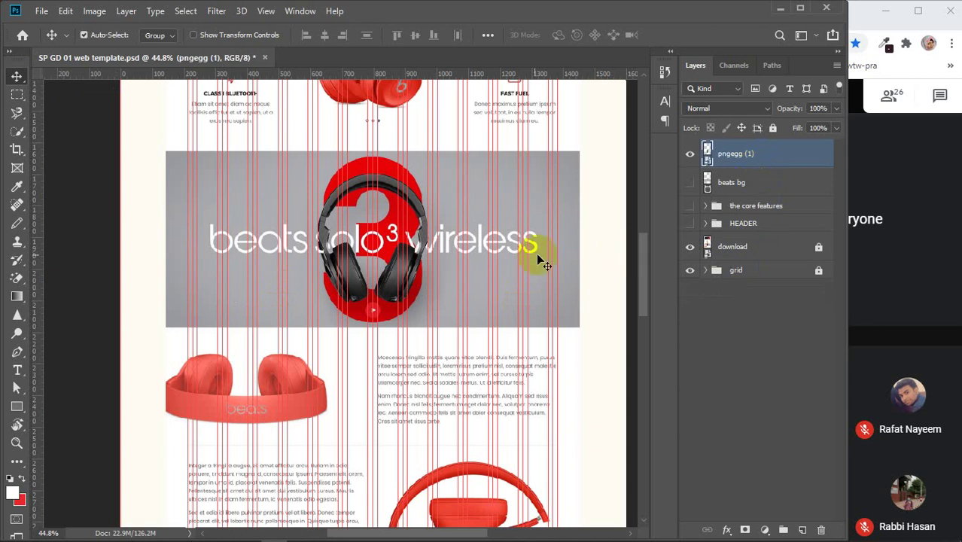
double_click(738, 153)
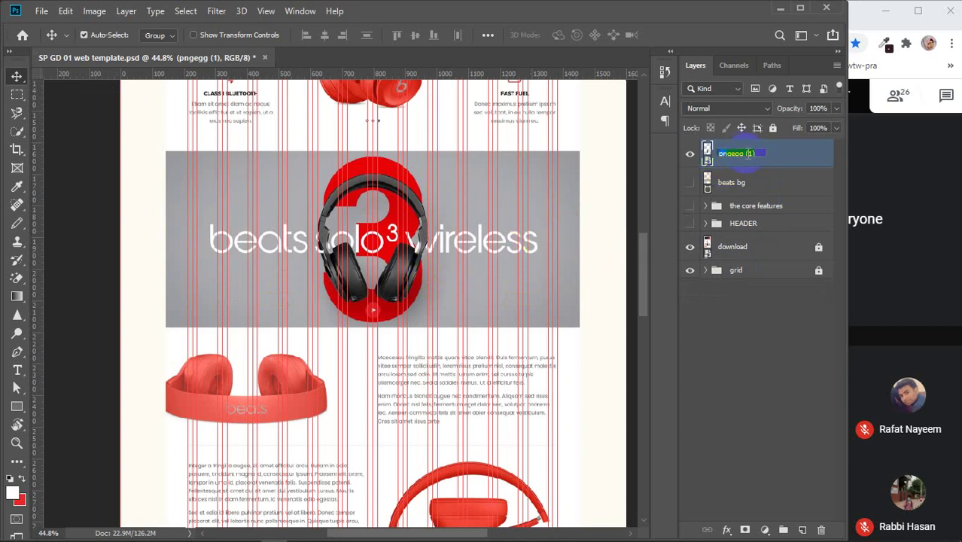
type("black ")
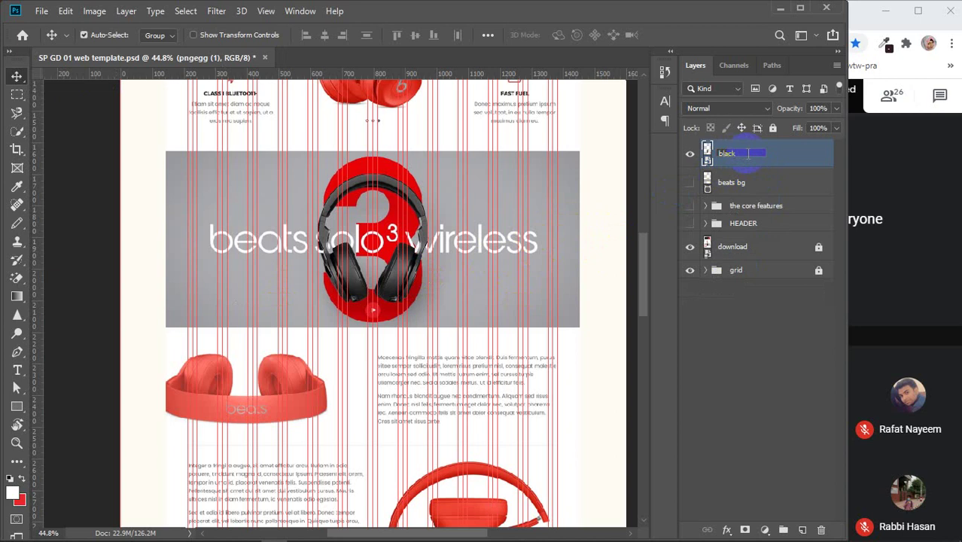
type("hp")
- Confirm the 'black hp' layer name and add a '3' text layer on the banner
key("Return")
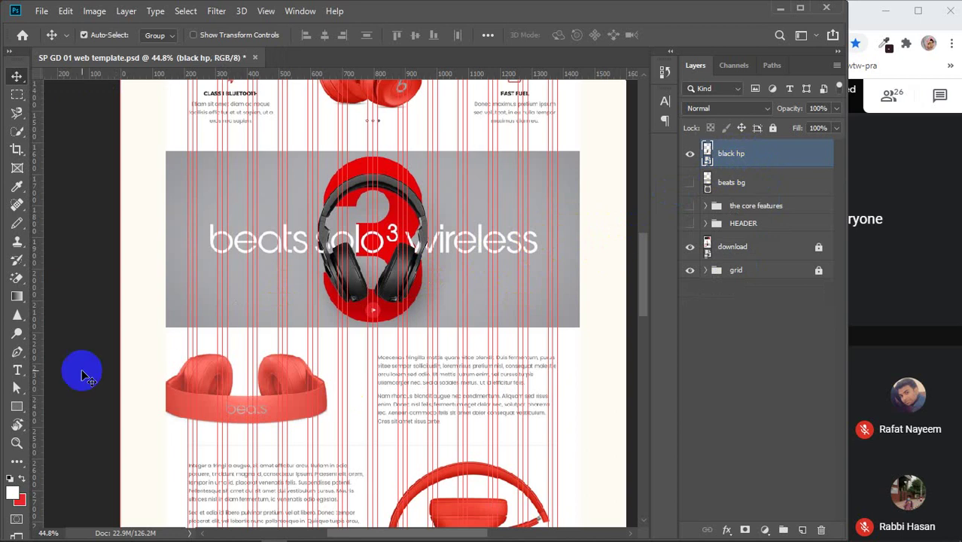
left_click_drag(18, 370, 106, 382)
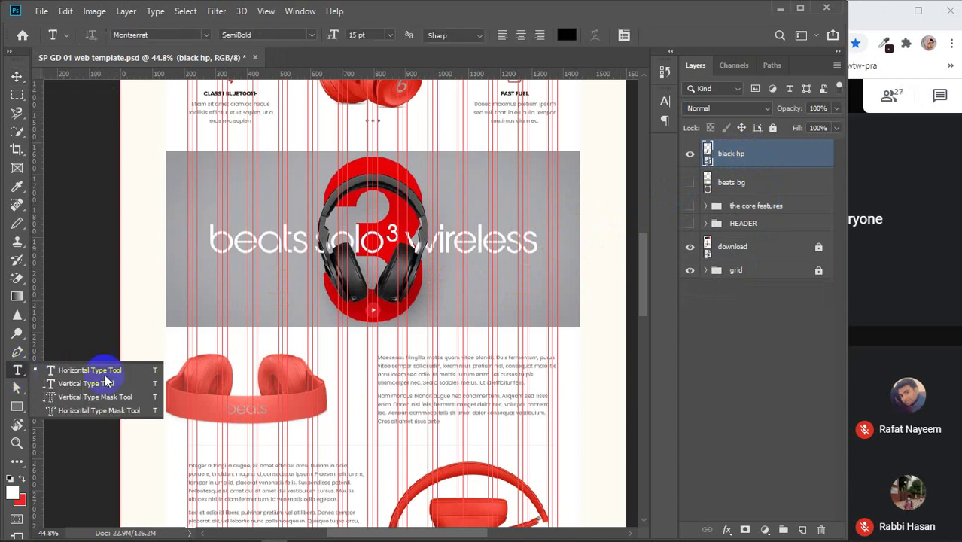
left_click(235, 299)
key("BackSpace")
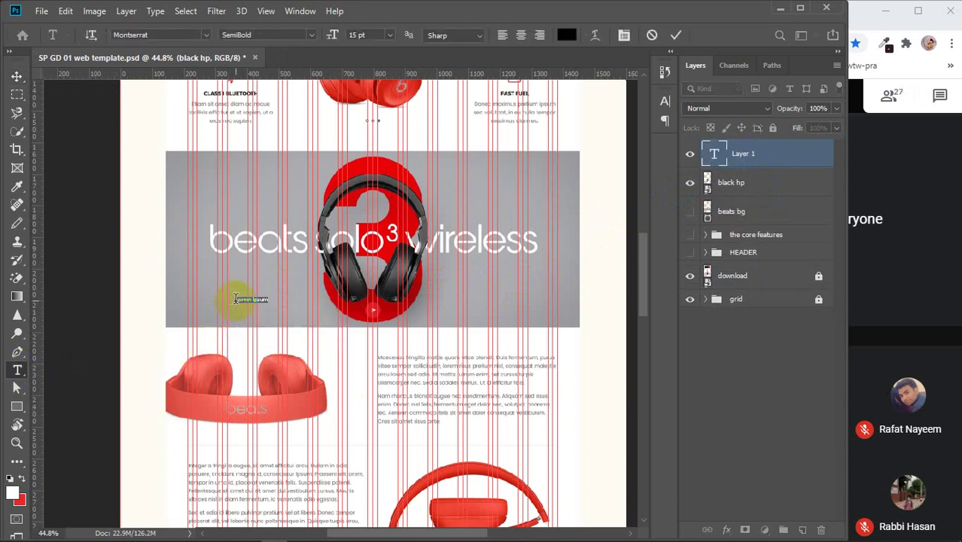
type("3")
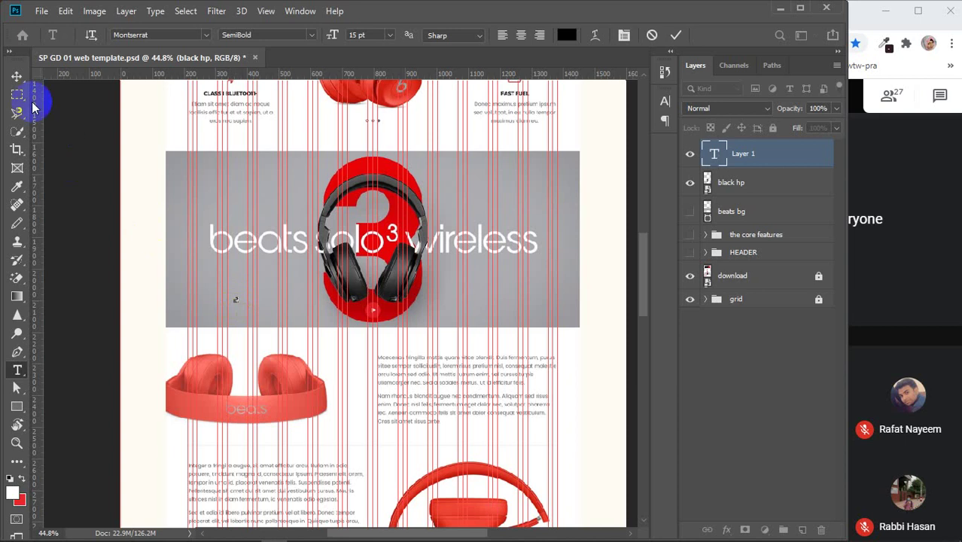
left_click(16, 76)
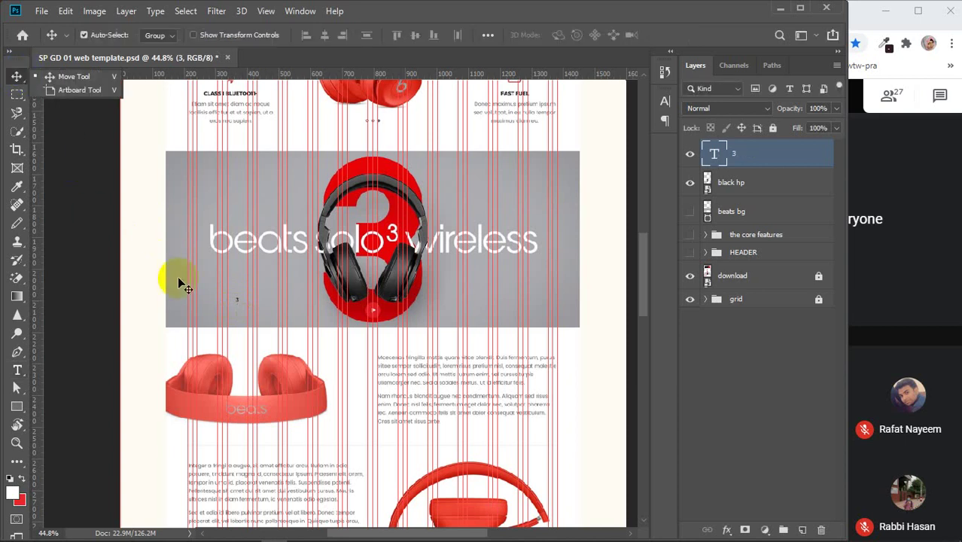
- Set the 3's font size to 1000 pt with Auto leading
left_click(664, 101)
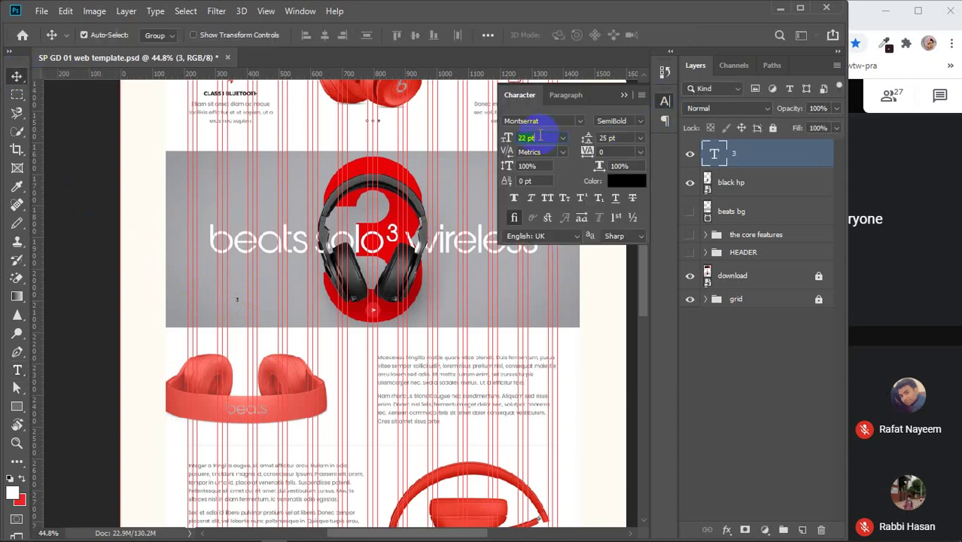
scroll(538, 137, "up", 20)
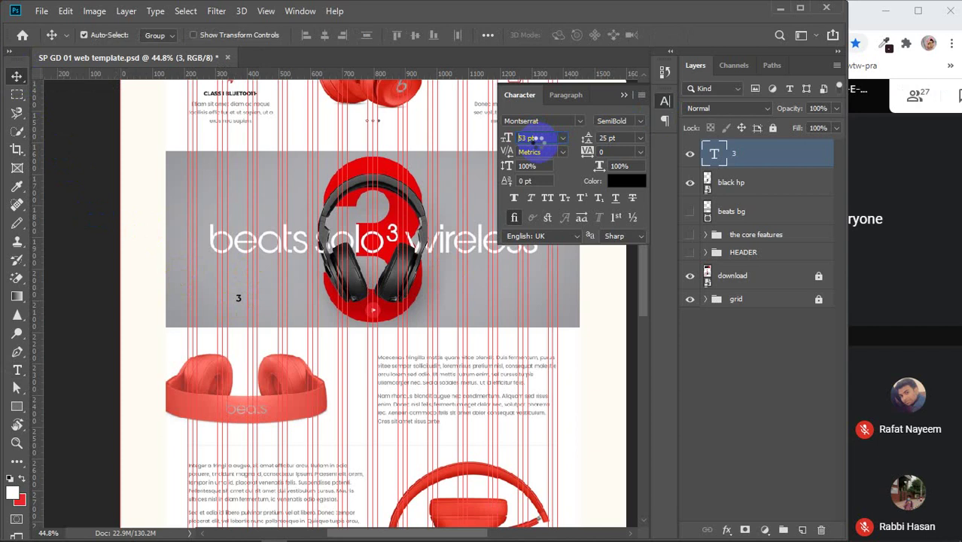
scroll(538, 138, "up", 20)
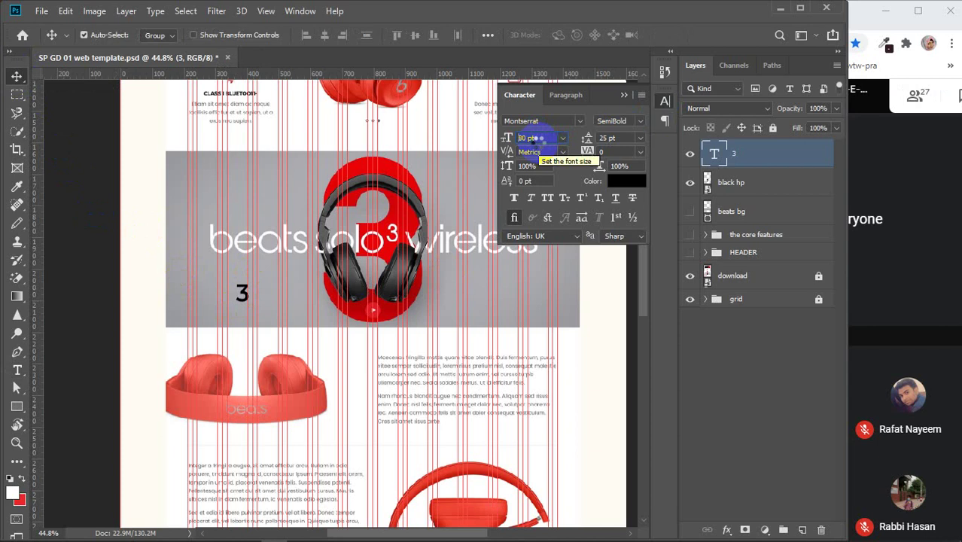
scroll(539, 138, "up", 20)
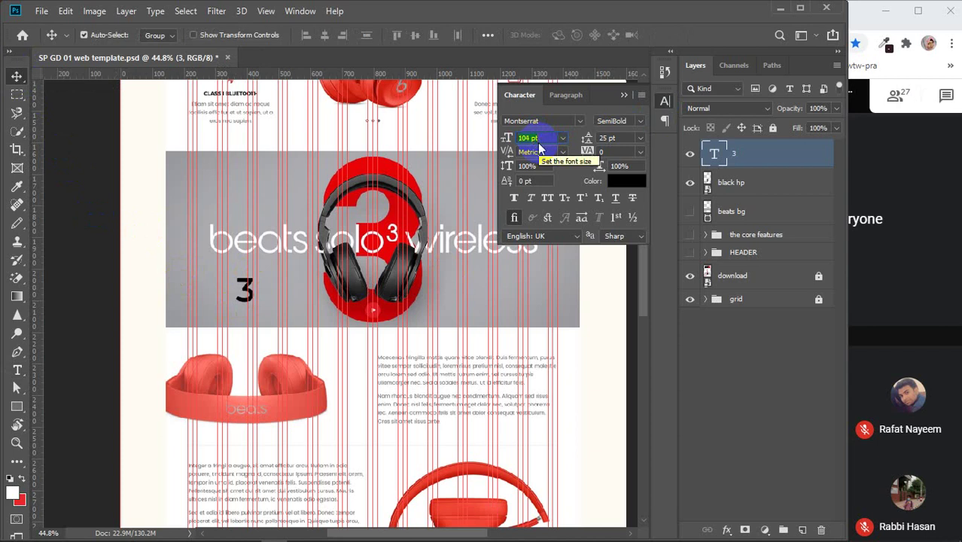
type("100")
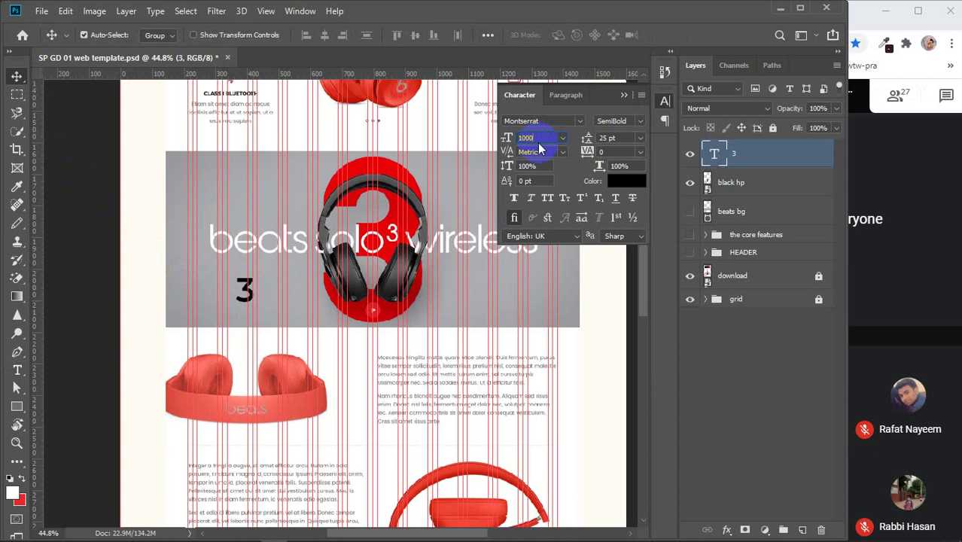
type("0")
left_click(640, 137)
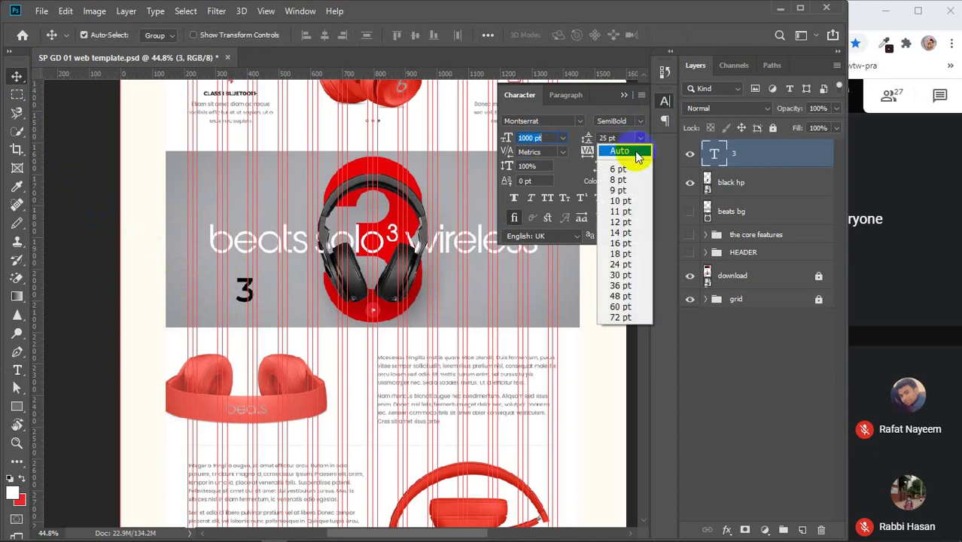
left_click(636, 151)
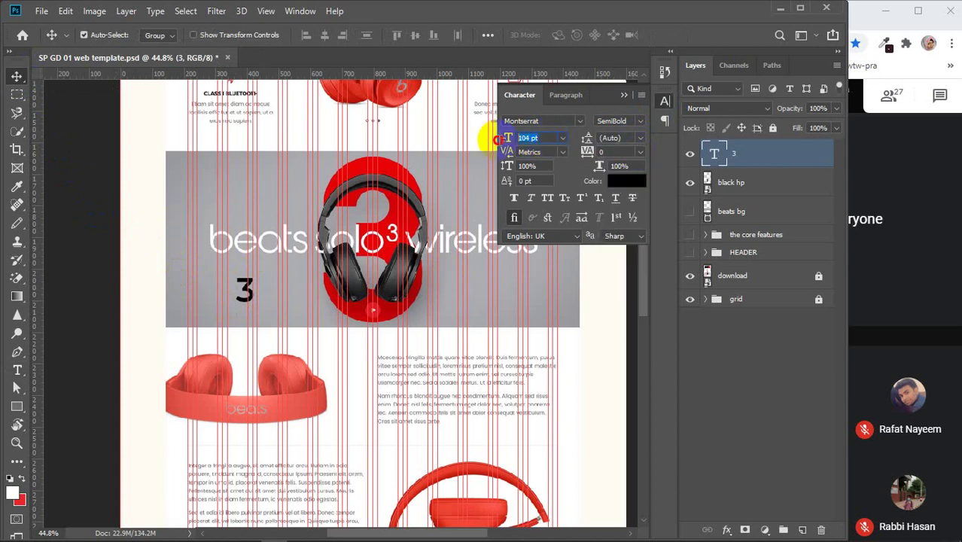
type("1")
key("Return")
- Move the huge 3 down and right and reduce it to 700 pt
left_click_drag(308, 162, 361, 217)
left_click_drag(555, 139, 497, 140)
type("700")
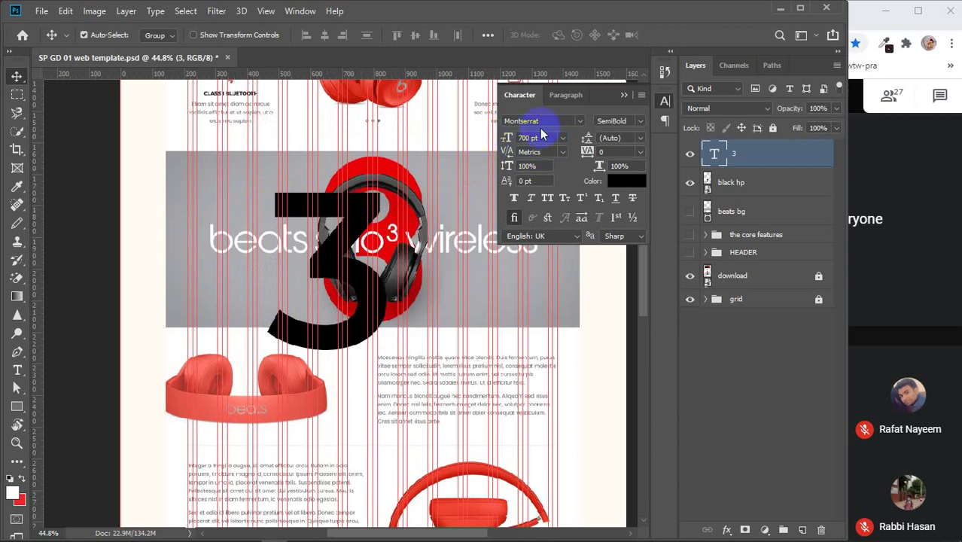
left_click(580, 123)
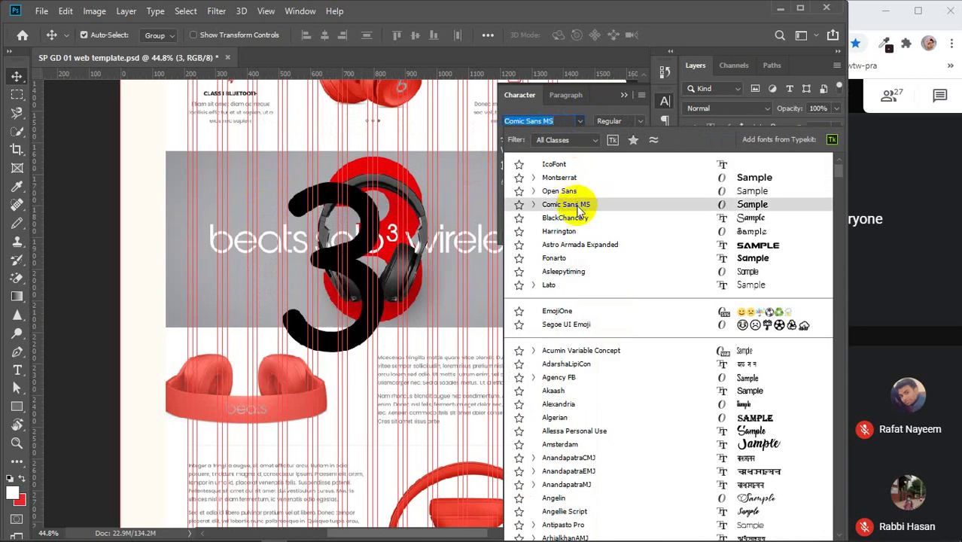
- Set the 3 in Lato Black with faux bold and centre it over the headphones
left_click(588, 285)
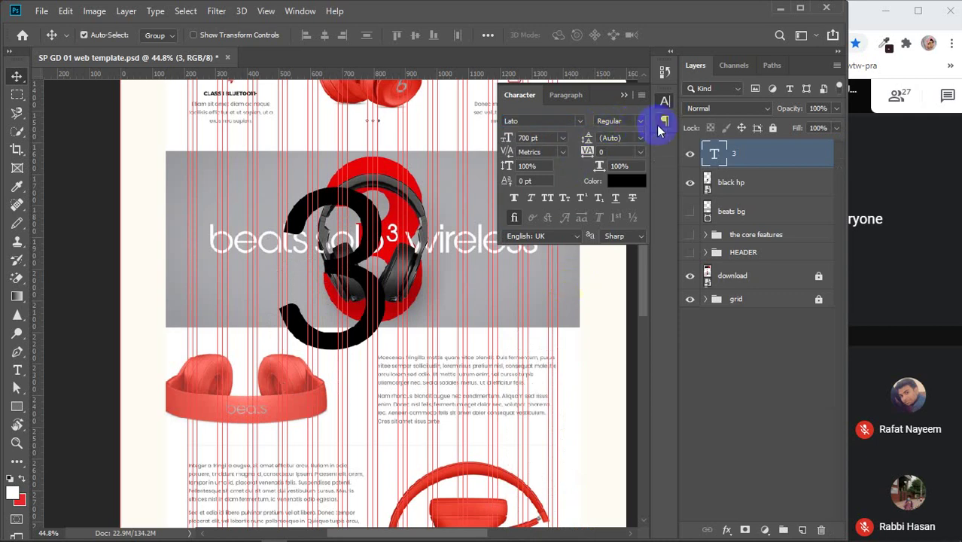
left_click(639, 122)
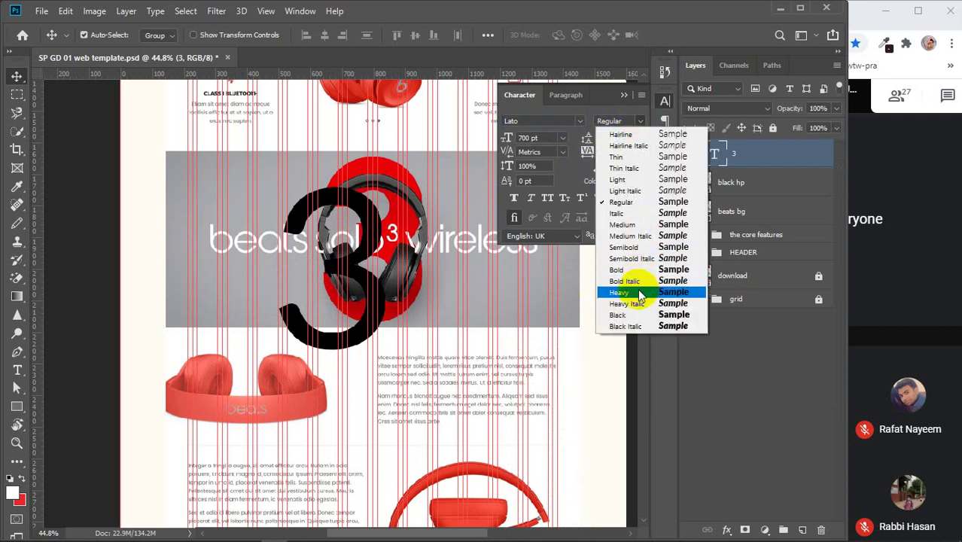
left_click(633, 315)
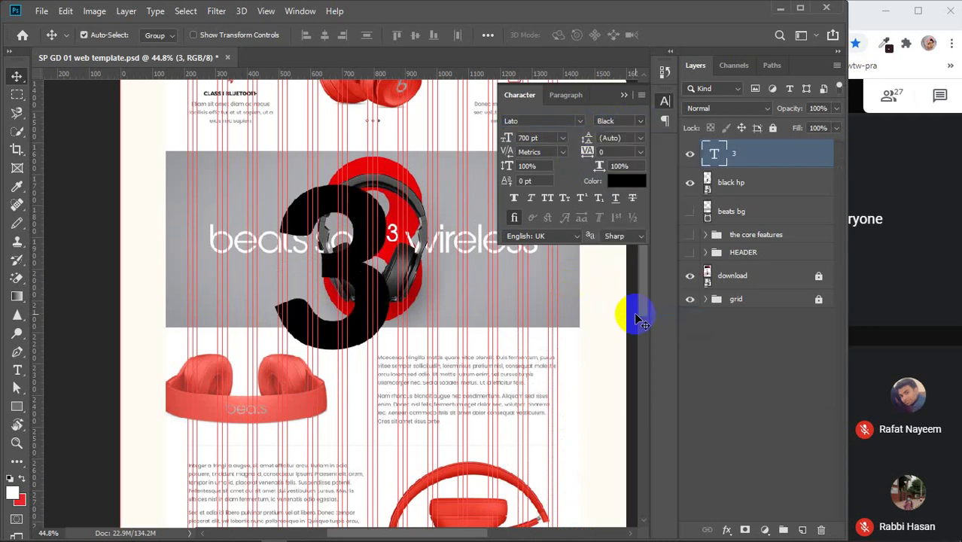
left_click_drag(361, 230, 402, 202)
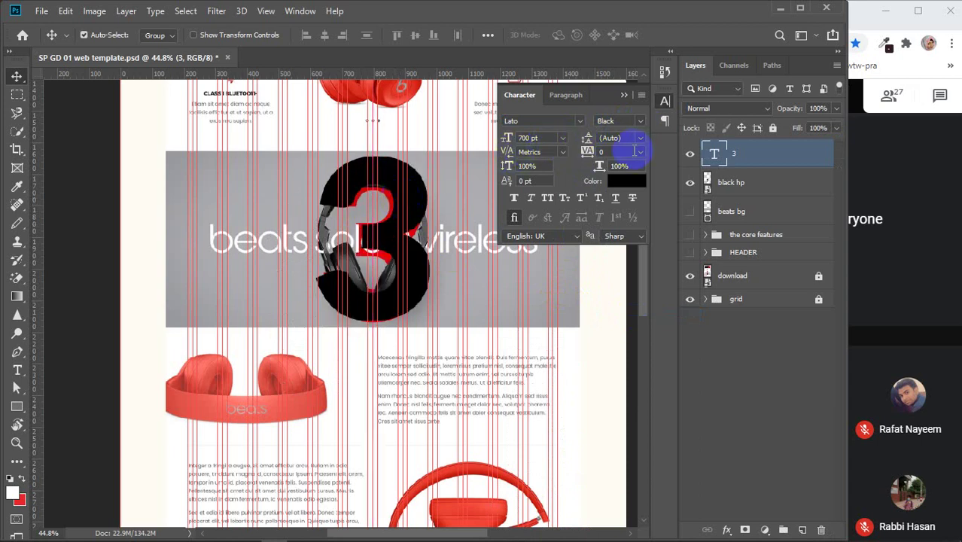
left_click(514, 199)
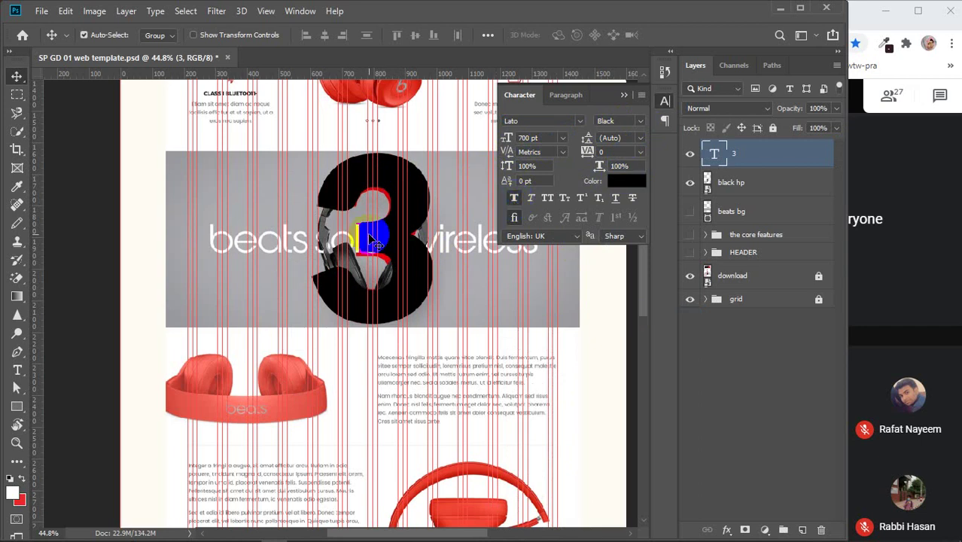
left_click_drag(381, 240, 400, 249)
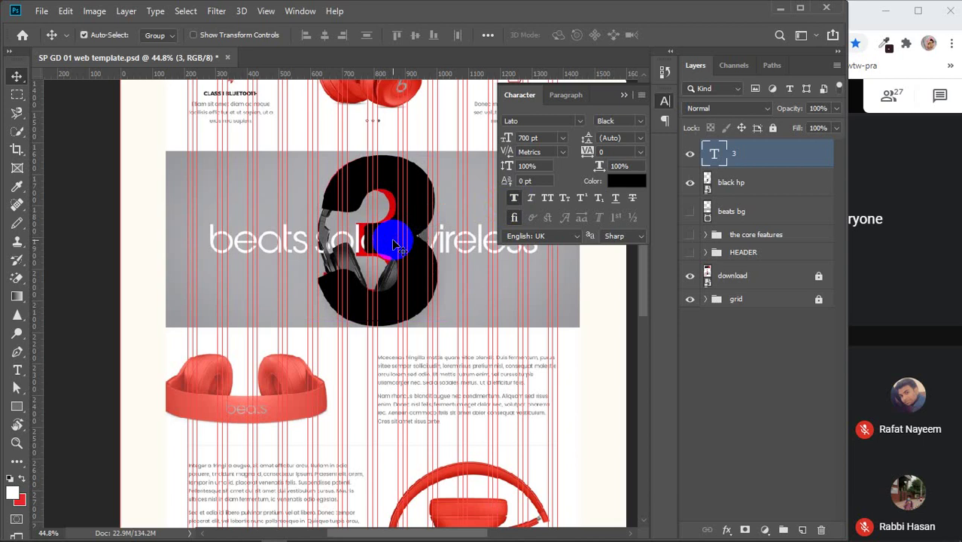
- Colour the 3 with red sampled from the design and move its layer below black hp
left_click(626, 181)
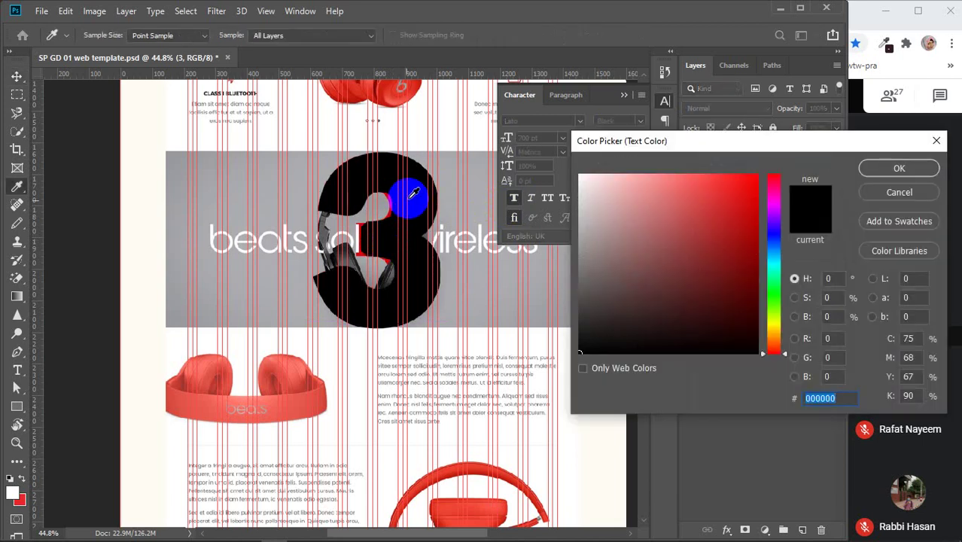
left_click(391, 193)
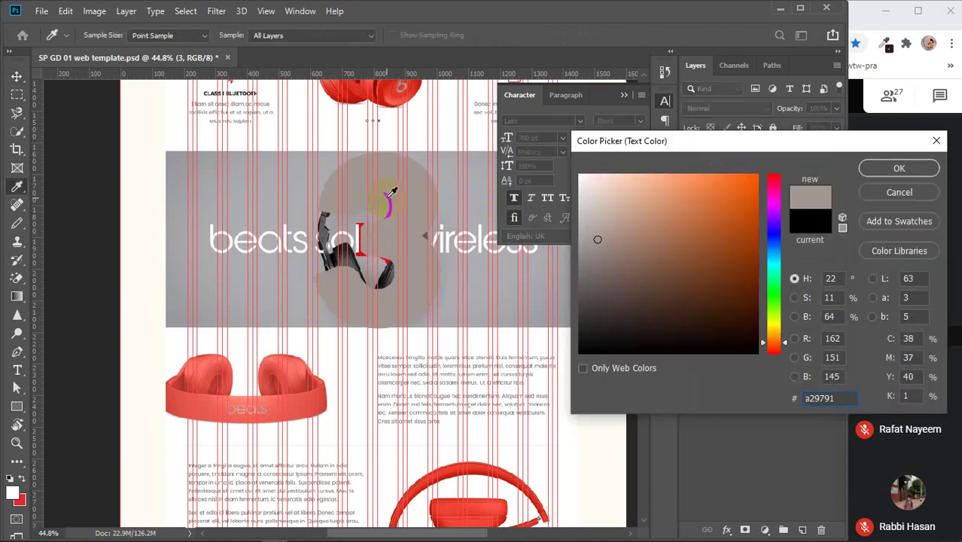
left_click(390, 198)
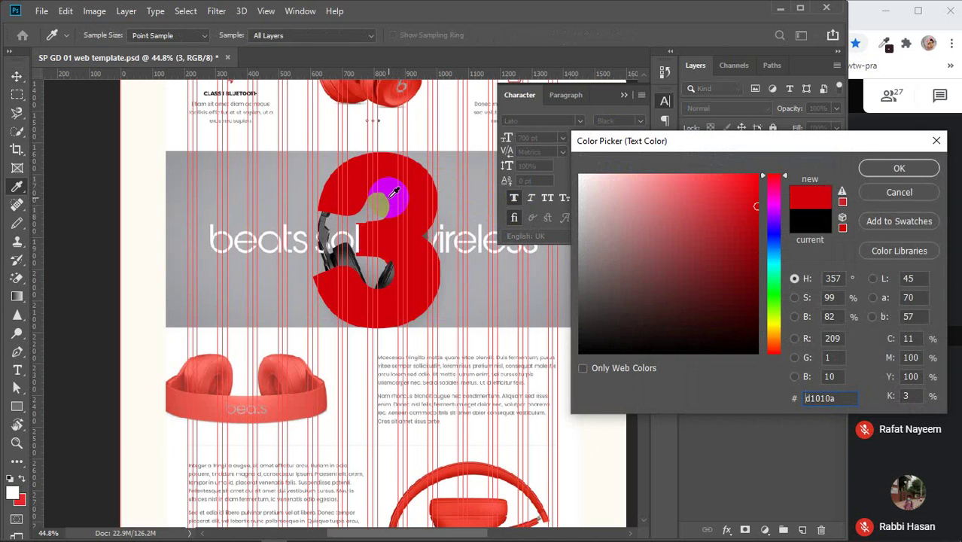
left_click(899, 169)
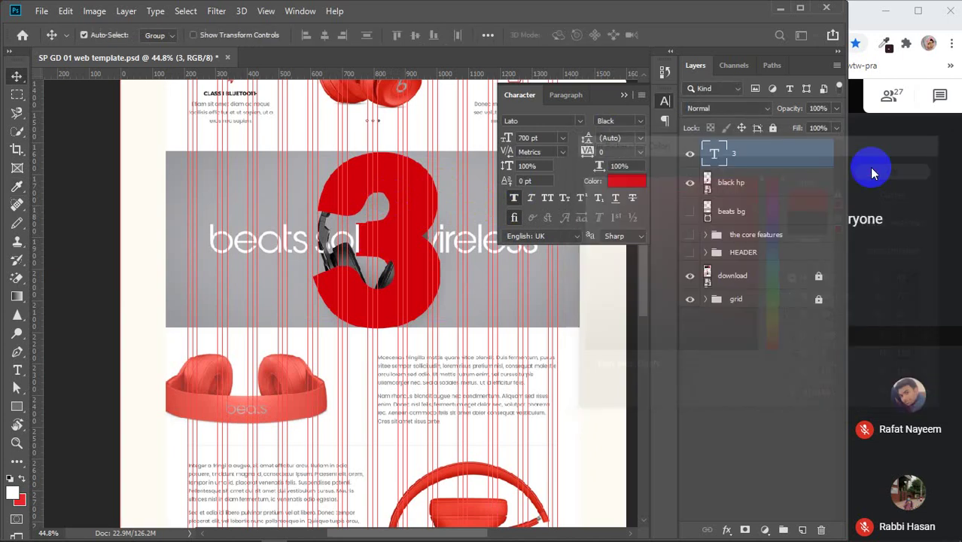
left_click(624, 95)
left_click_drag(762, 157, 763, 199)
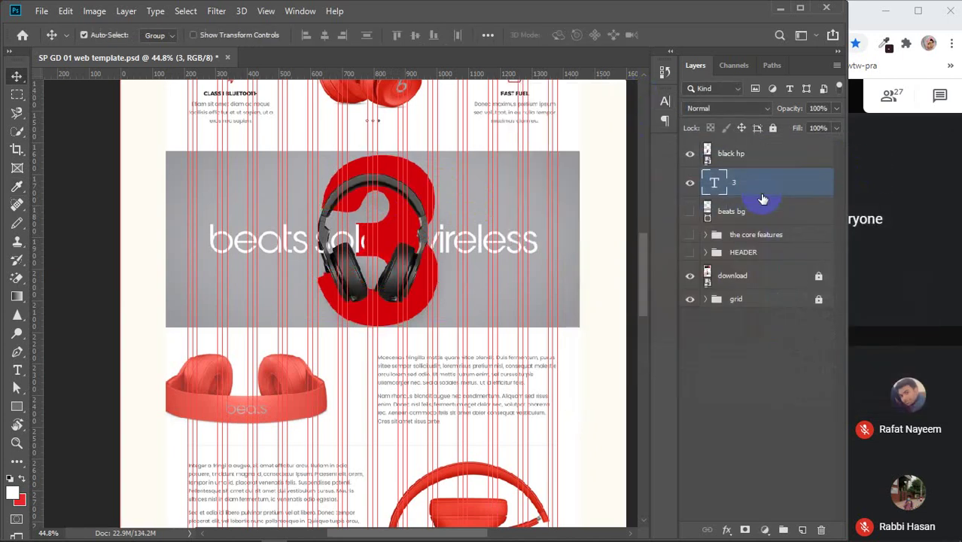
- Centre the black headphones on the red 3 horizontally and vertically
left_click(754, 154, "shift")
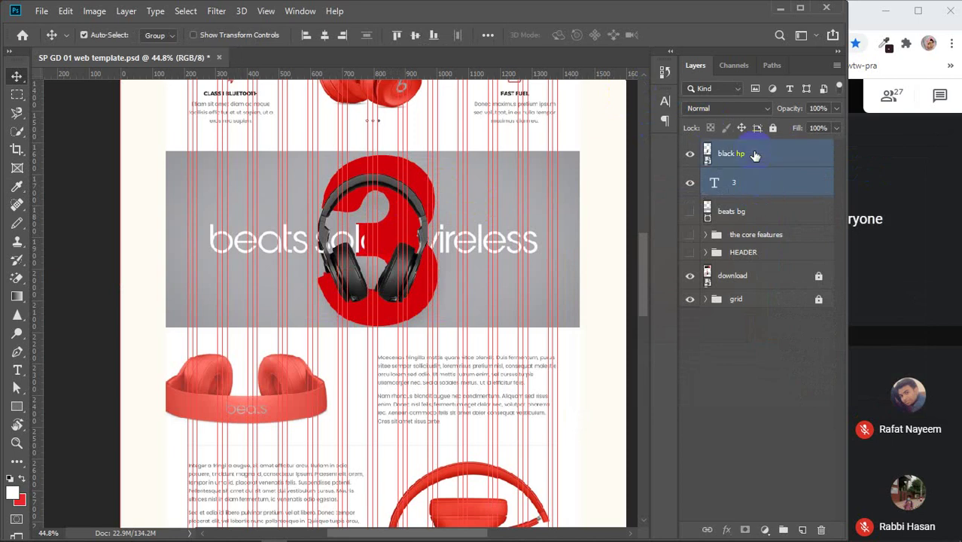
left_click(324, 34)
left_click(414, 35)
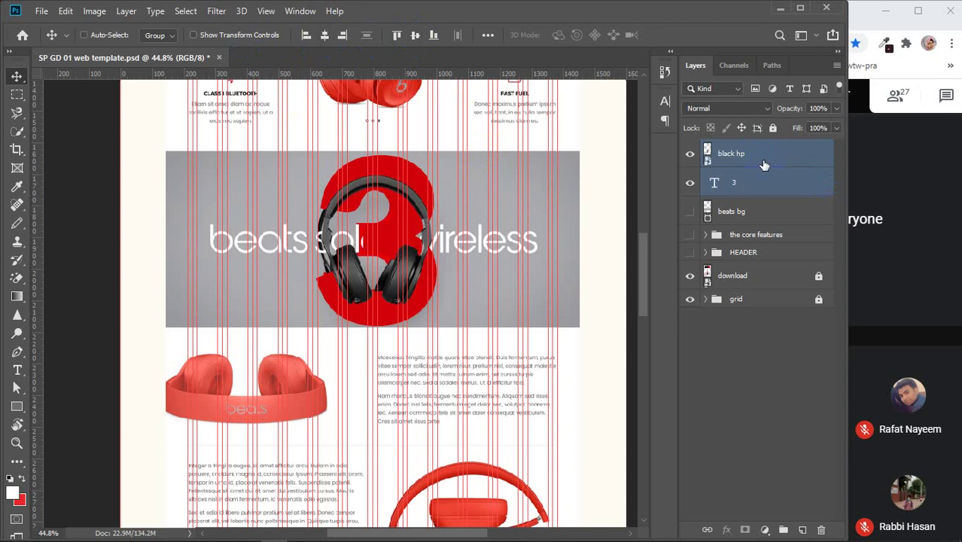
- Group the headphones and 3 as 'beats headphone', then hide that group with beats bg hidden too
key("ctrl+g")
double_click(743, 148)
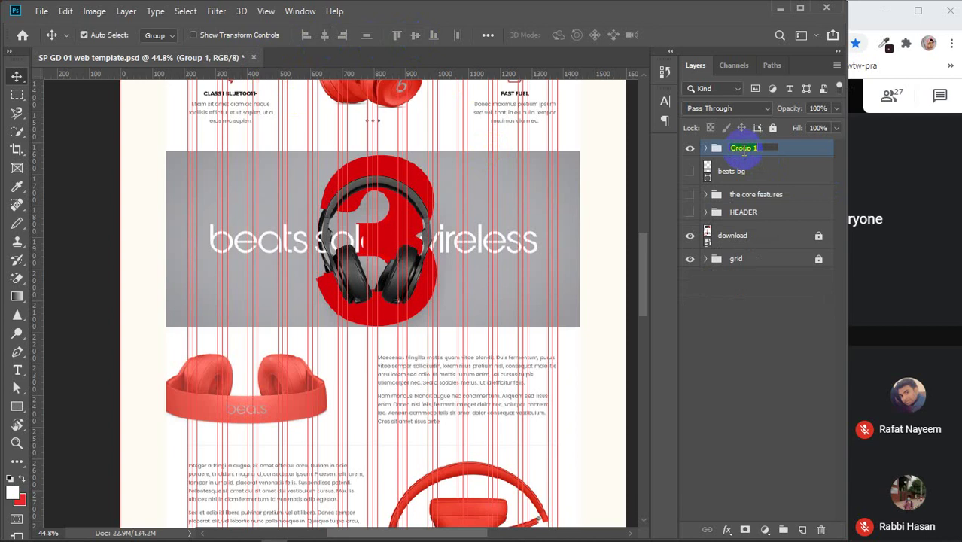
type("beats hea")
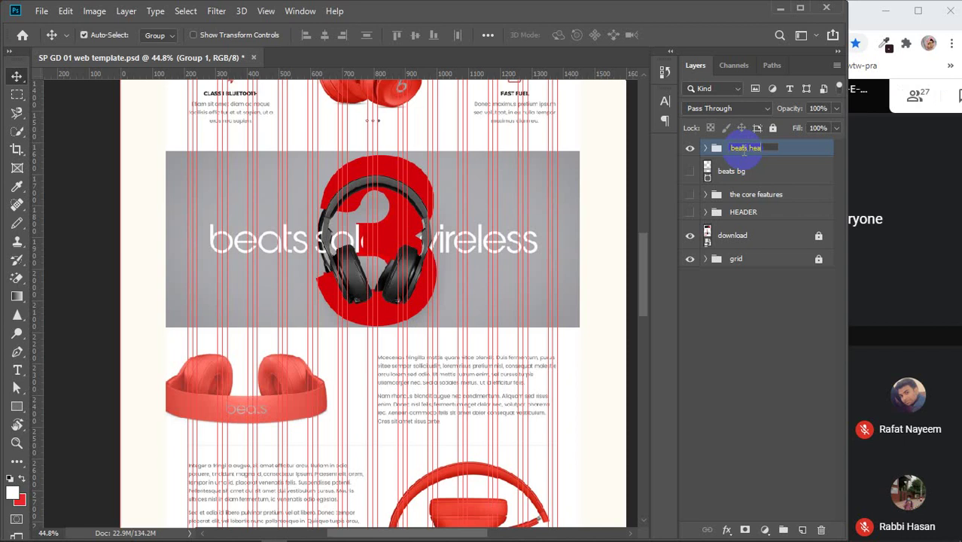
type("dphone")
key("Return")
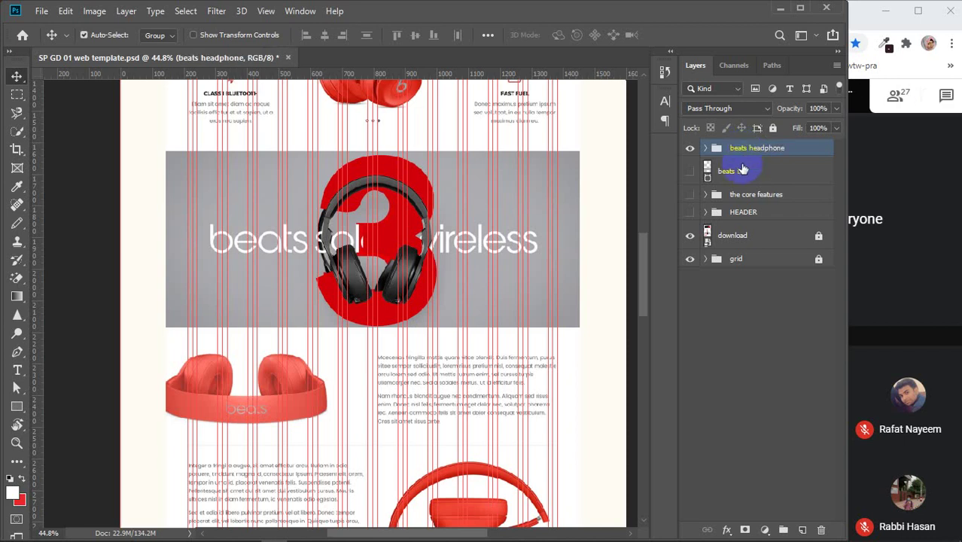
left_click(689, 173)
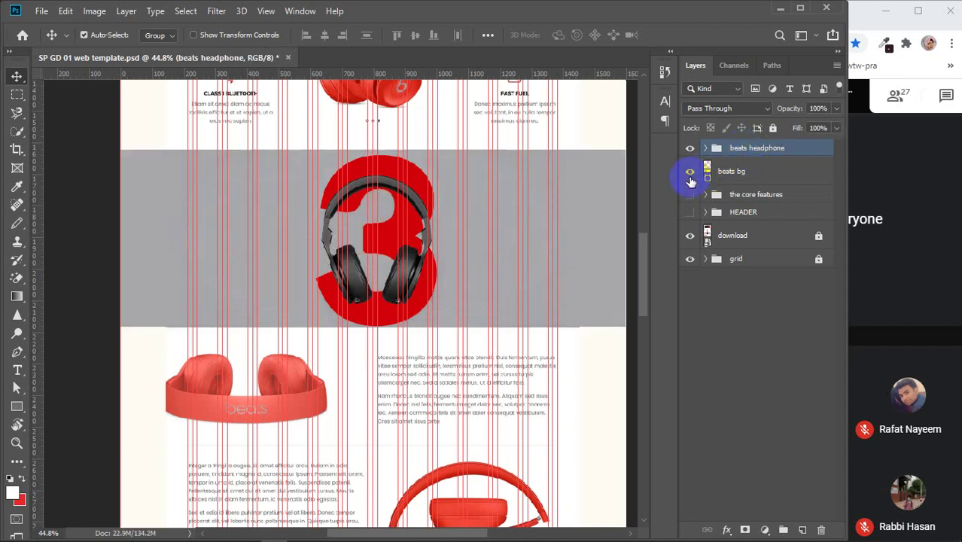
left_click(690, 177)
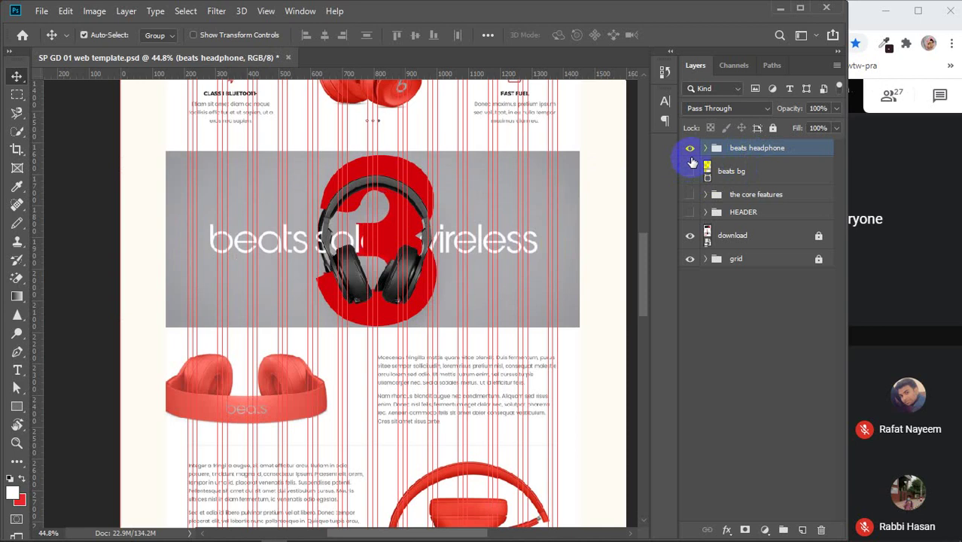
left_click(691, 148)
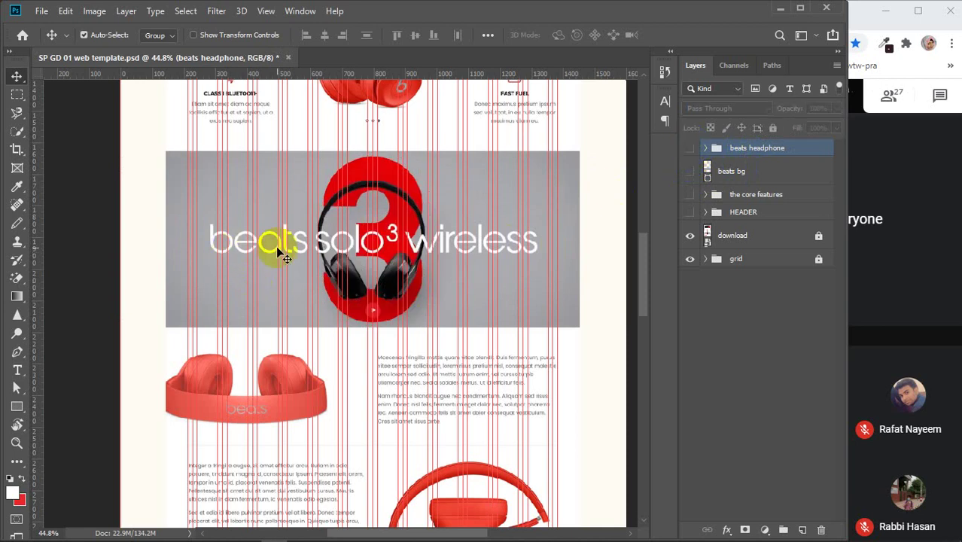
- Add a 60 pt text line reading 'beats solo3 wireless' on the banner's lower left
left_click(18, 371)
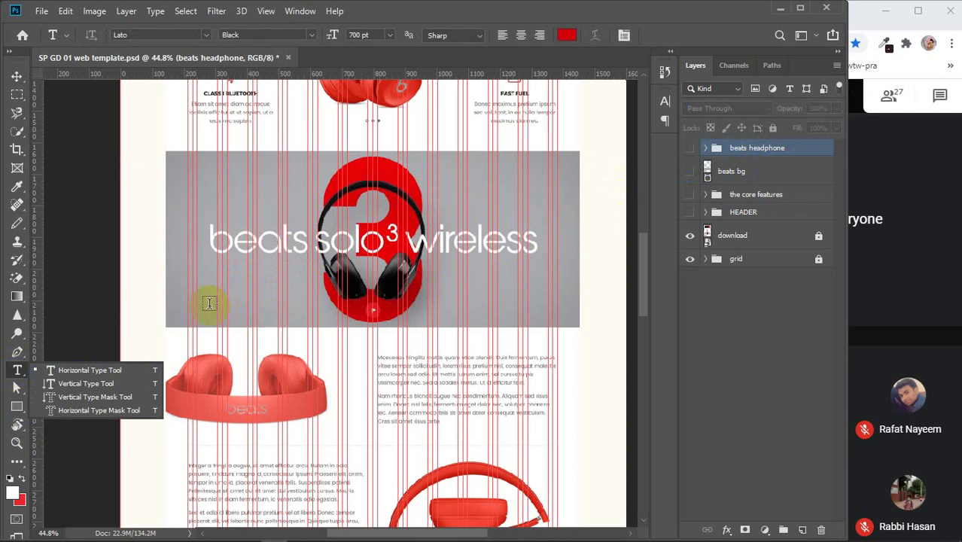
left_click(209, 302)
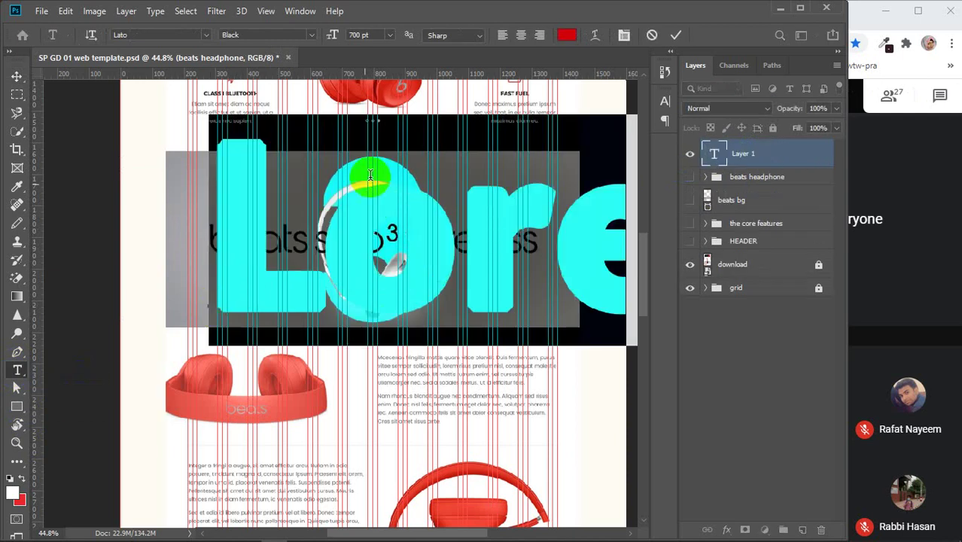
left_click(391, 35)
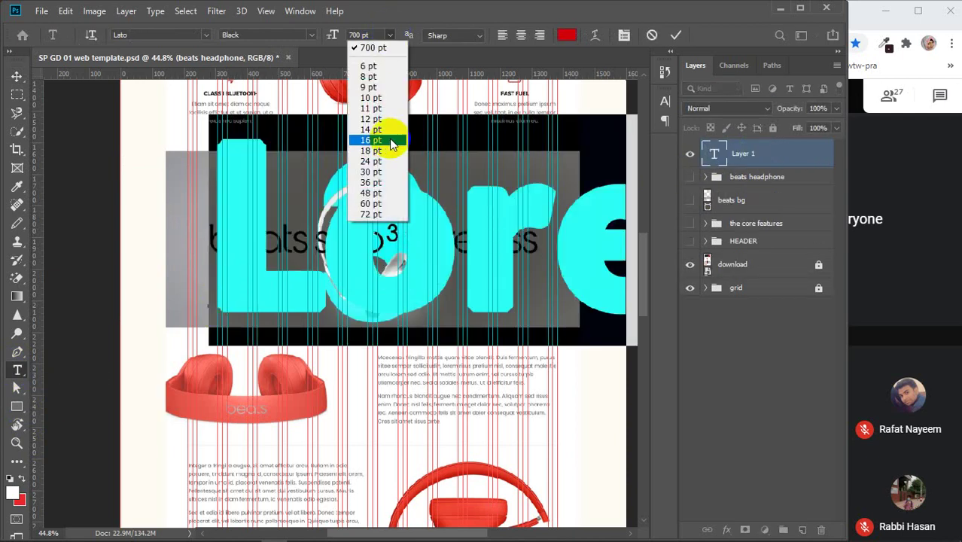
left_click(377, 207)
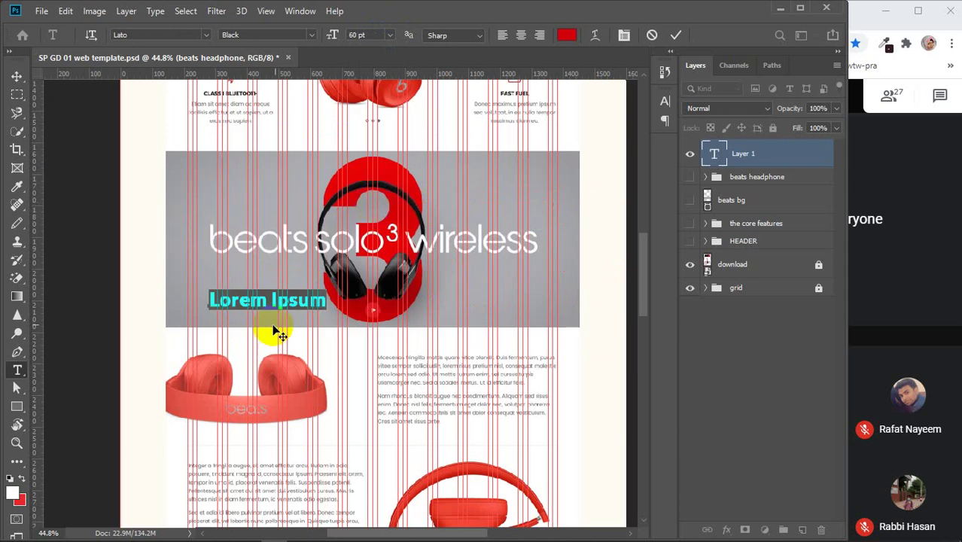
type("beats")
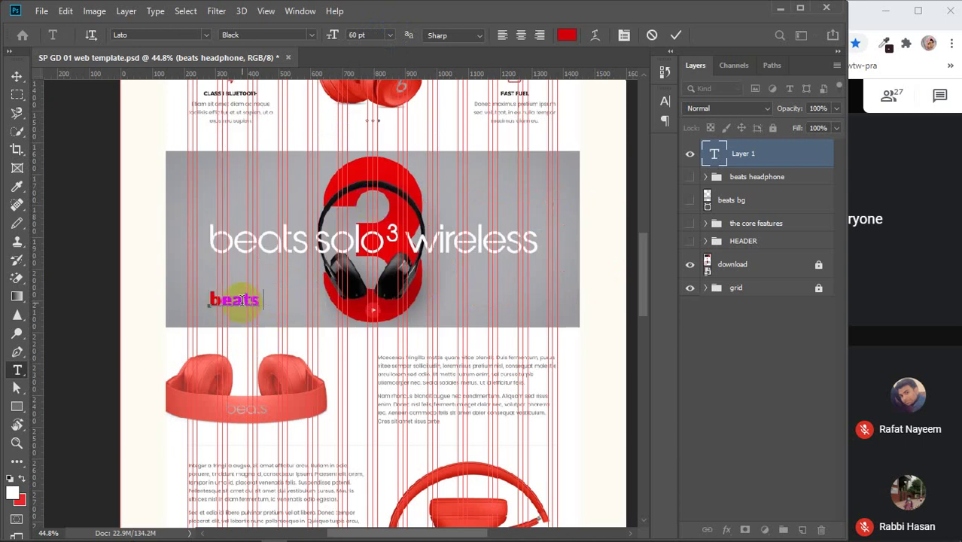
type(" solo3")
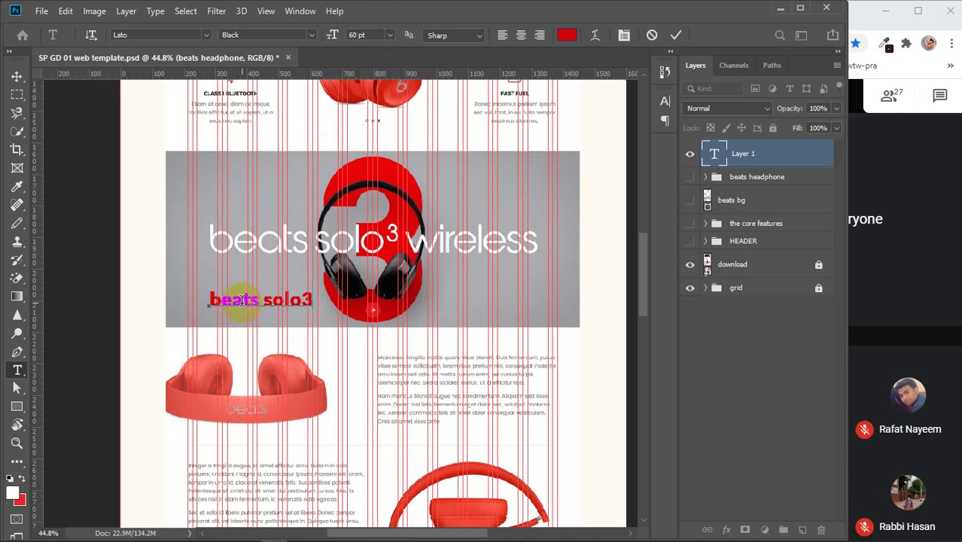
type(" wireles")
key("BackSpace")
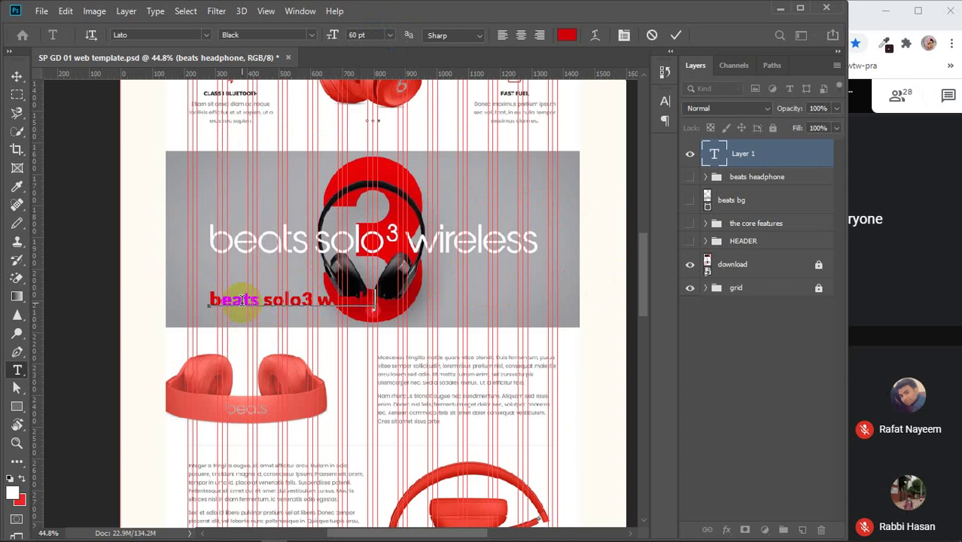
type("ss")
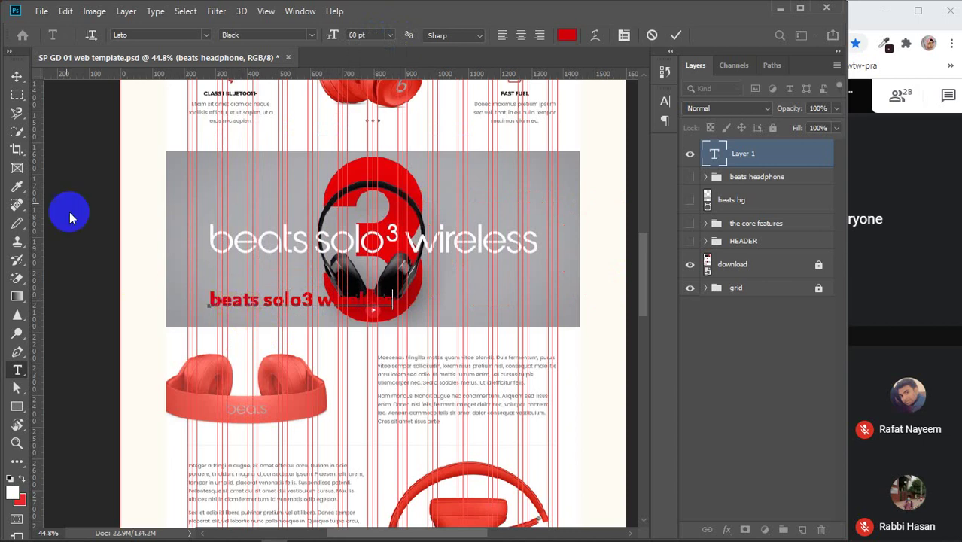
left_click(16, 76)
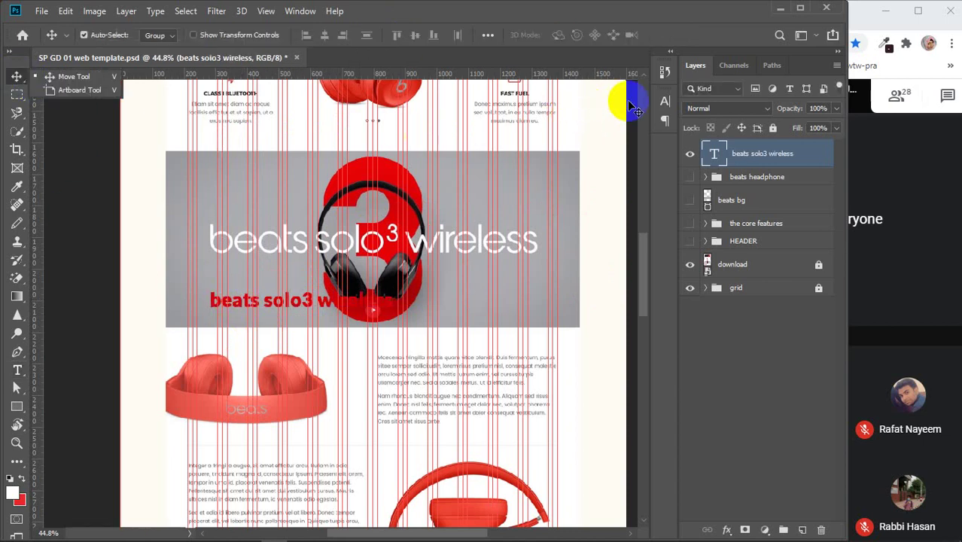
- Change the beats solo3 wireless text colour to white in the Character panel
left_click(663, 100)
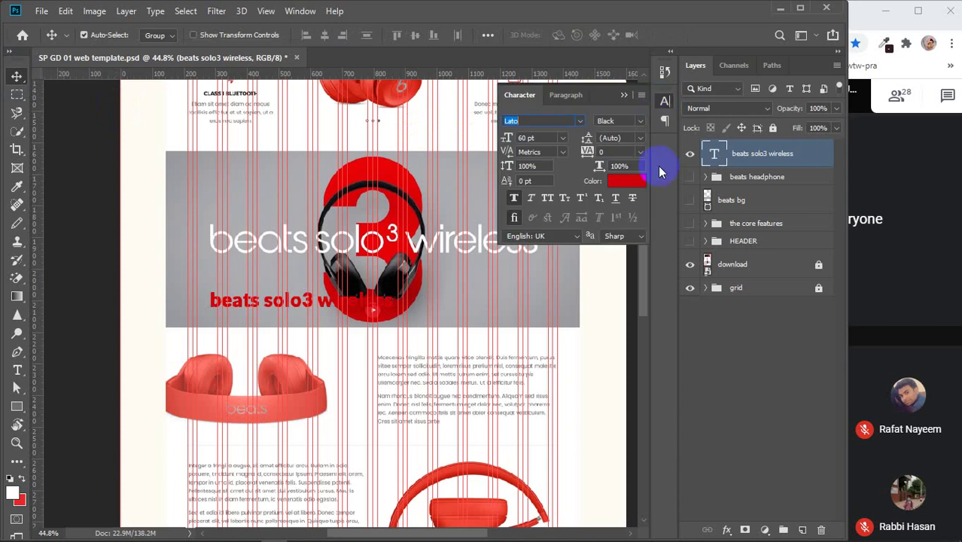
left_click(616, 181)
left_click(627, 312)
left_click_drag(627, 312, 506, 164)
left_click(884, 169)
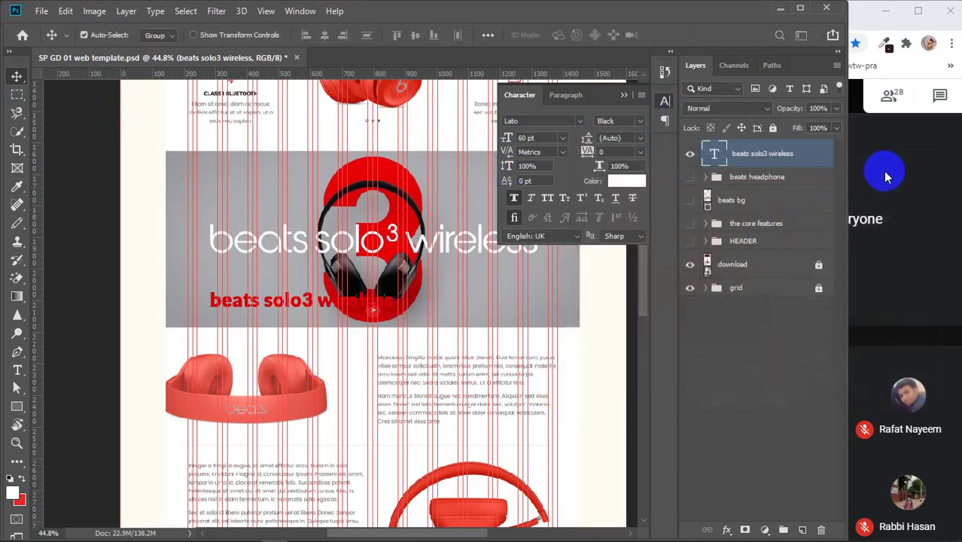
left_click(624, 149)
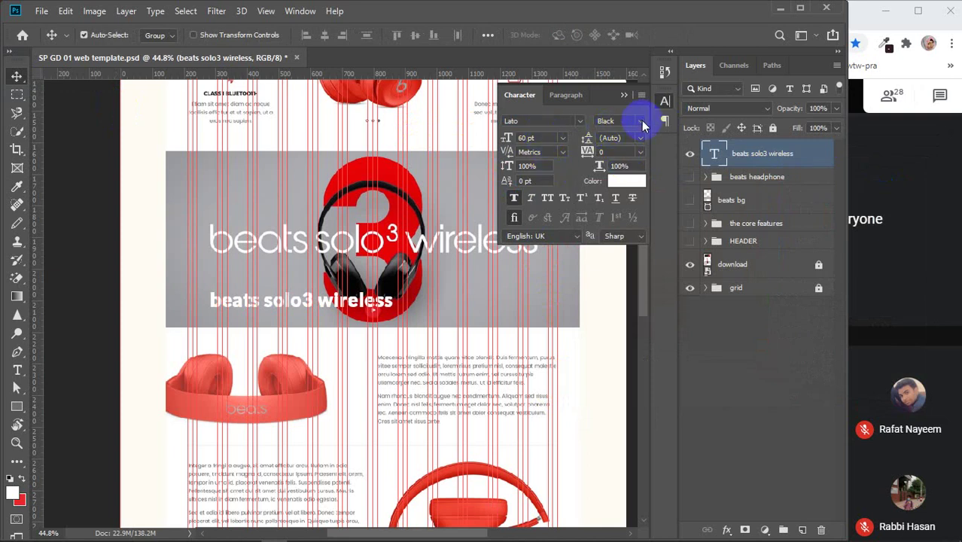
- Keep the Black font weight and raise the text size to 109 pt
left_click(641, 121)
left_click(536, 138)
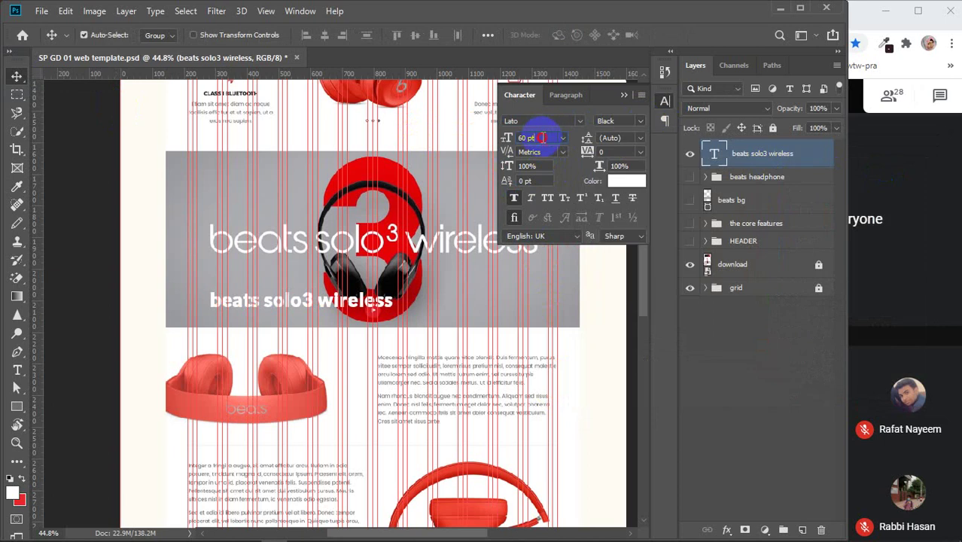
scroll(542, 140, "up", 3)
scroll(541, 140, "up", 12)
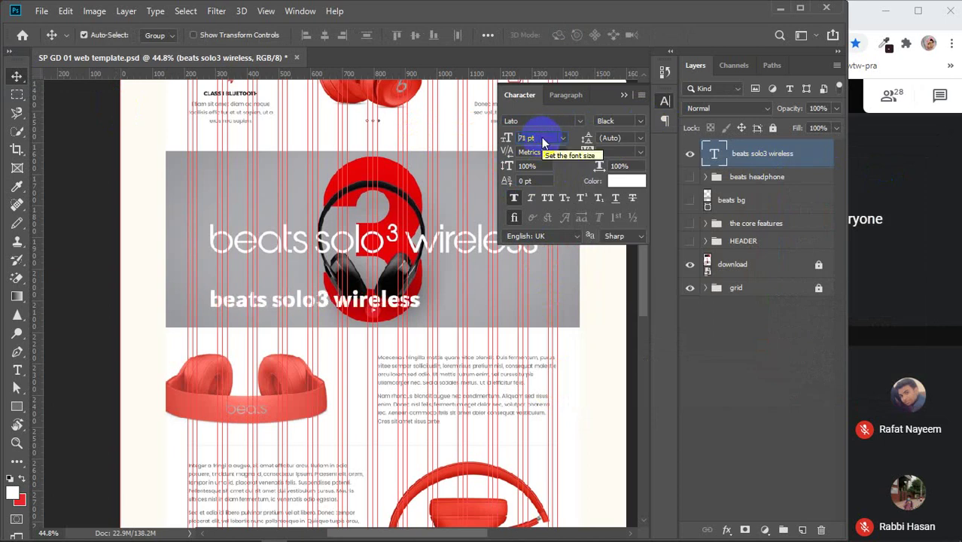
scroll(542, 139, "up", 5)
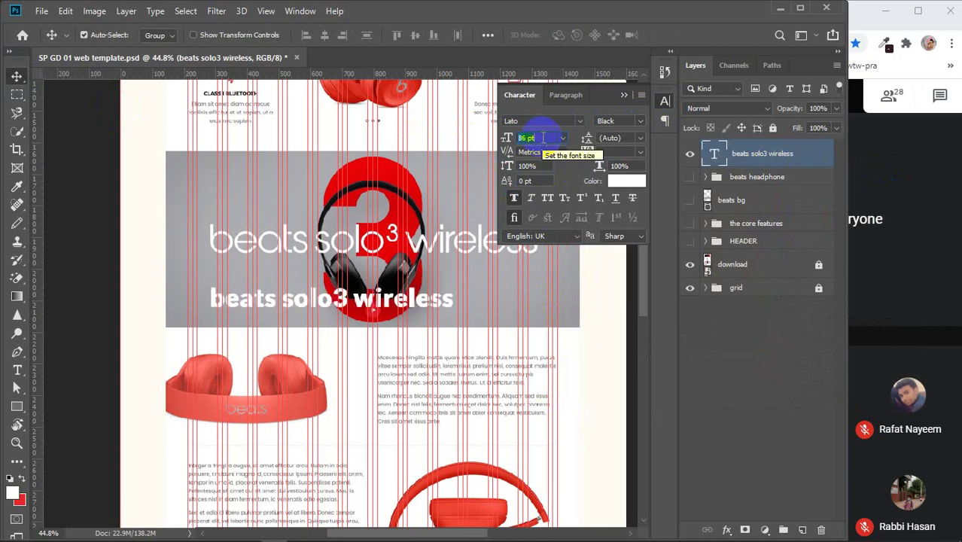
scroll(542, 139, "up", 20)
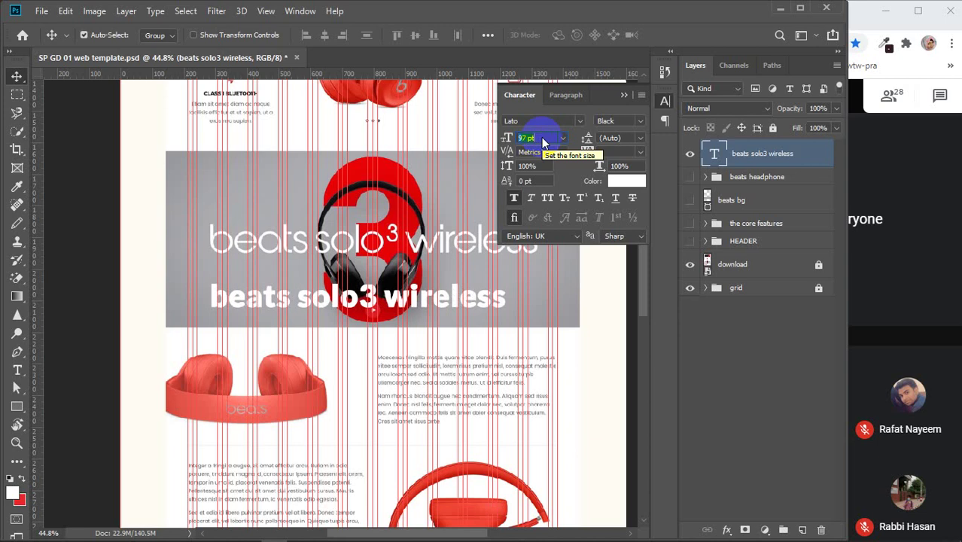
scroll(541, 140, "up", 2)
scroll(542, 139, "up", 3)
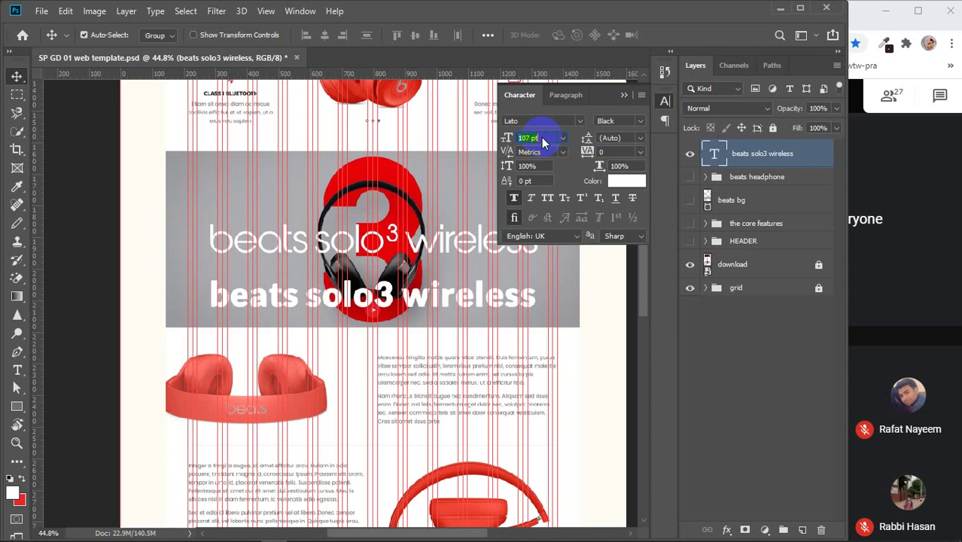
scroll(542, 138, "up", 3)
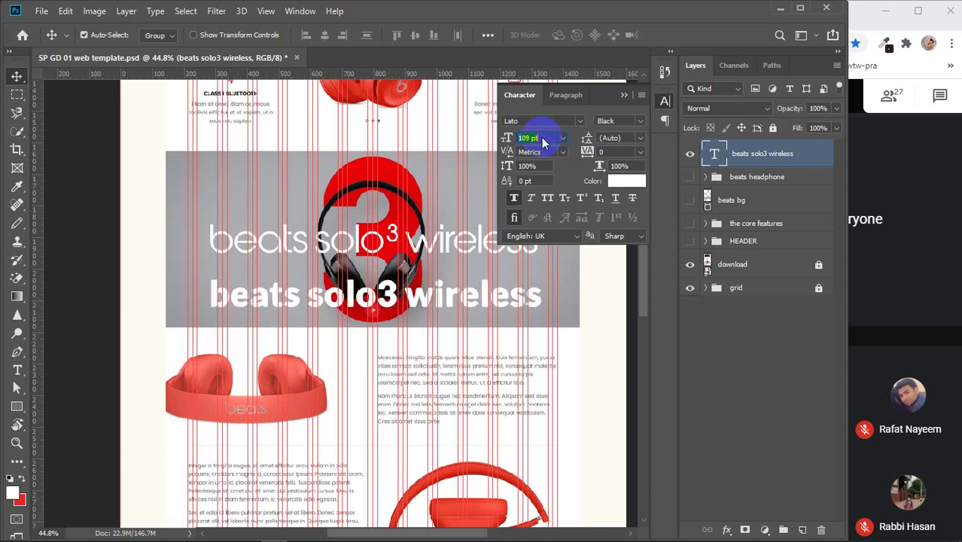
- Browse the font family list, live-previewing typefaces on the subtitle until it shows Gigi
left_click(580, 121)
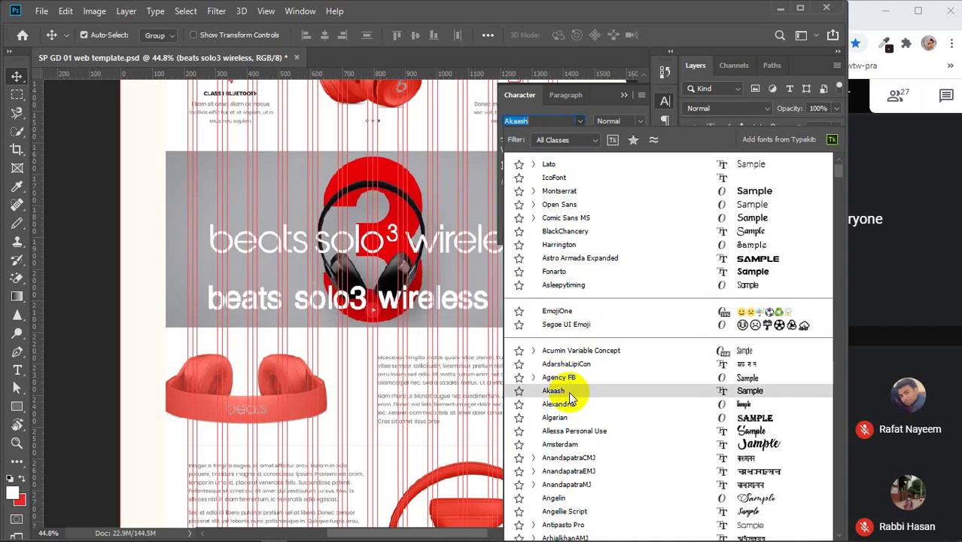
scroll(570, 398, "down", 1)
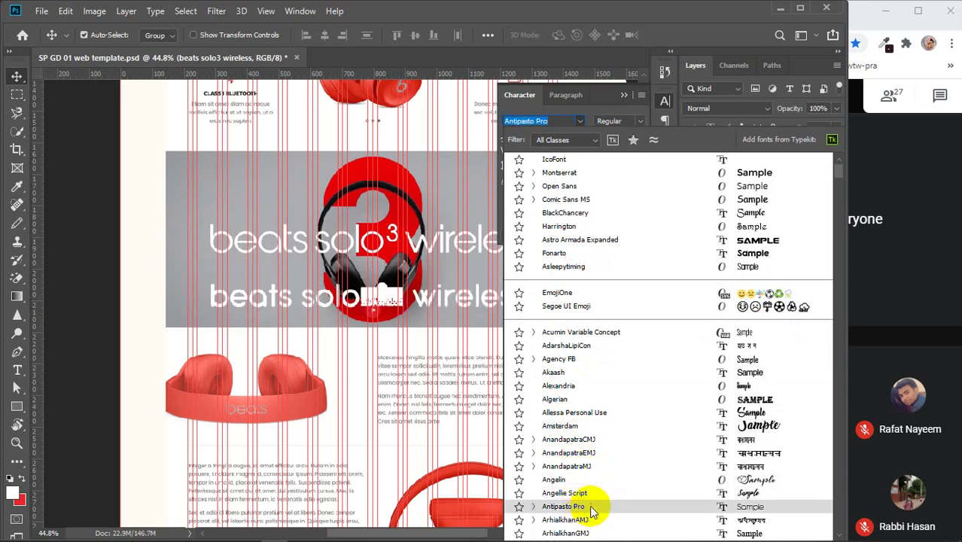
scroll(692, 355, "down", 3)
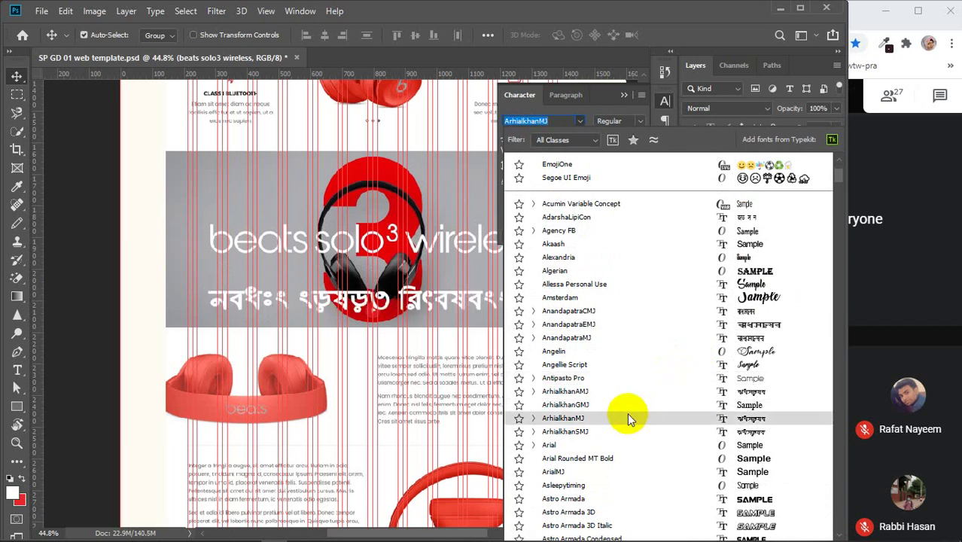
scroll(624, 410, "down", 1)
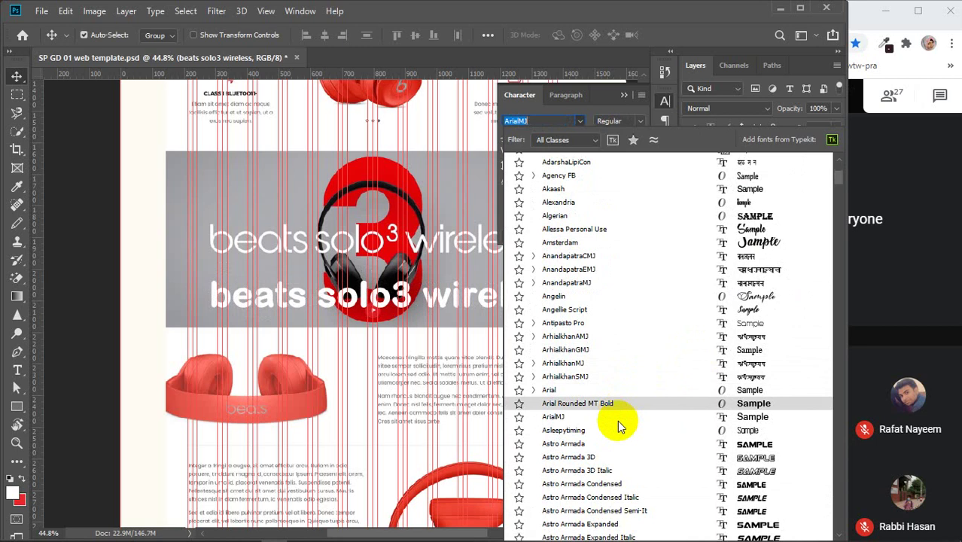
scroll(617, 428, "down", 3)
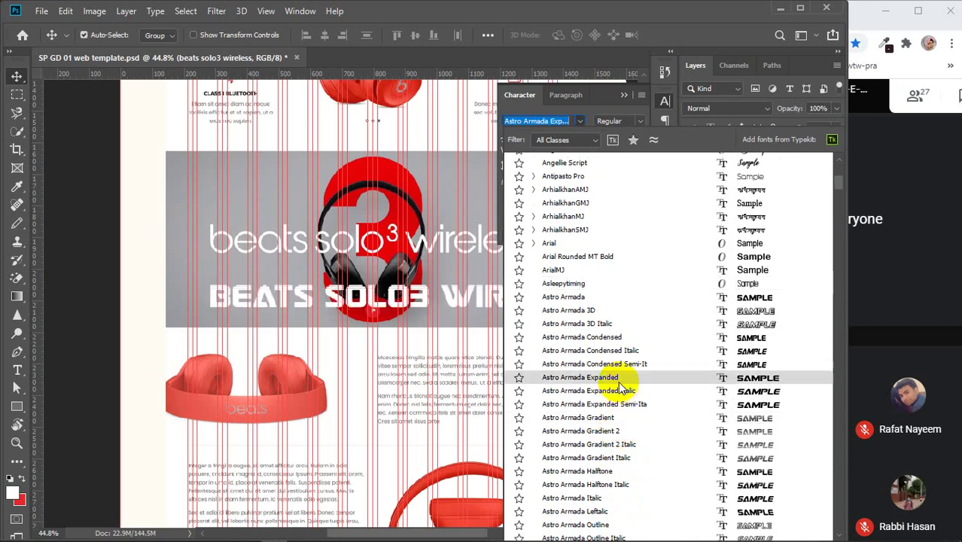
scroll(617, 380, "down", 5)
scroll(618, 382, "down", 3)
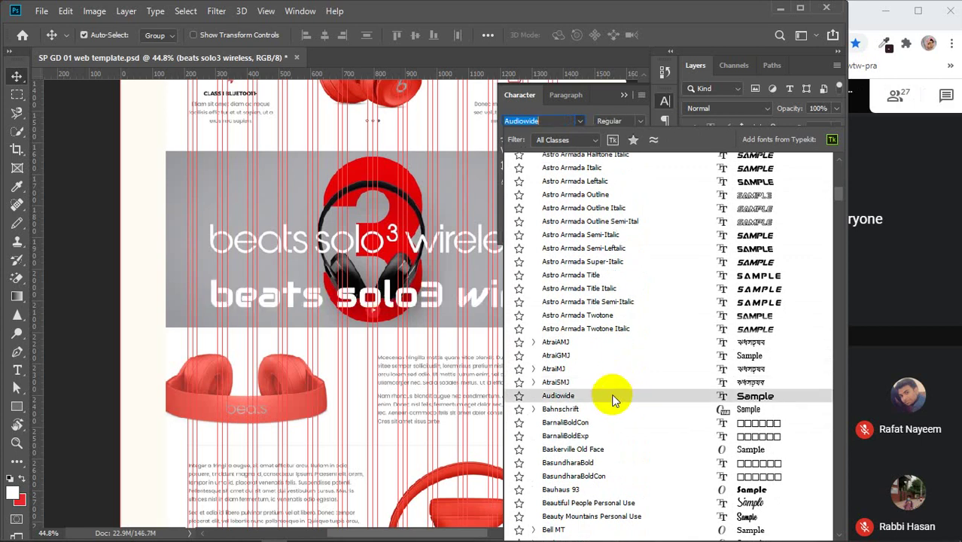
scroll(611, 394, "down", 3)
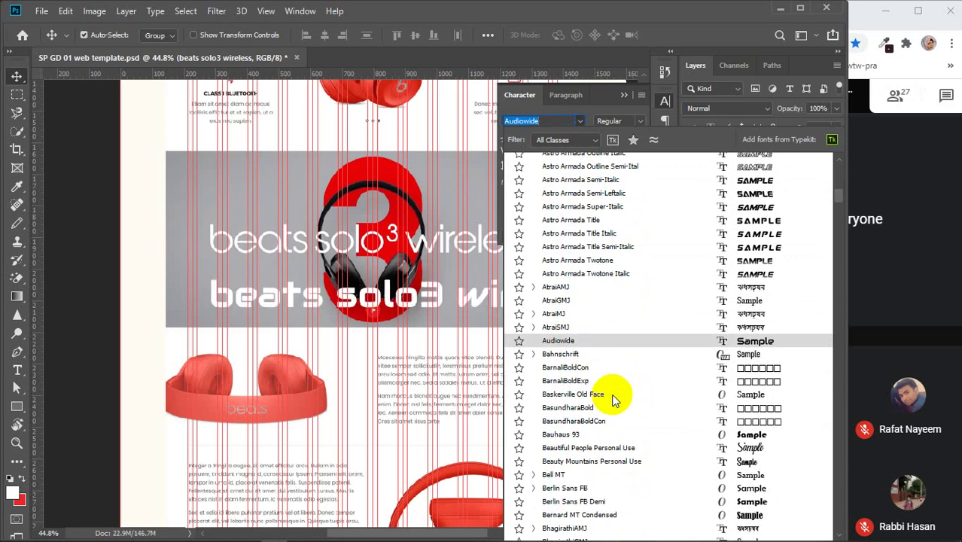
scroll(614, 401, "down", 1)
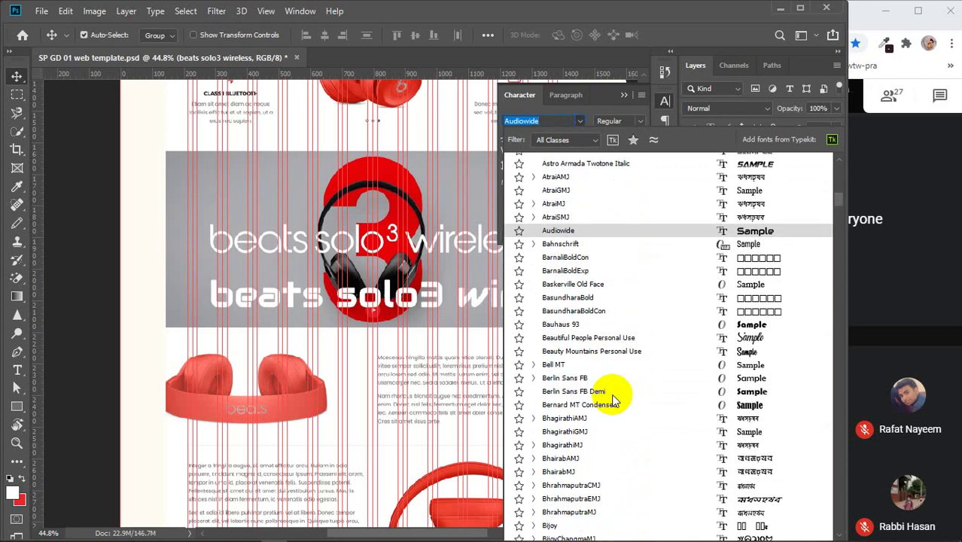
scroll(607, 385, "down", 4)
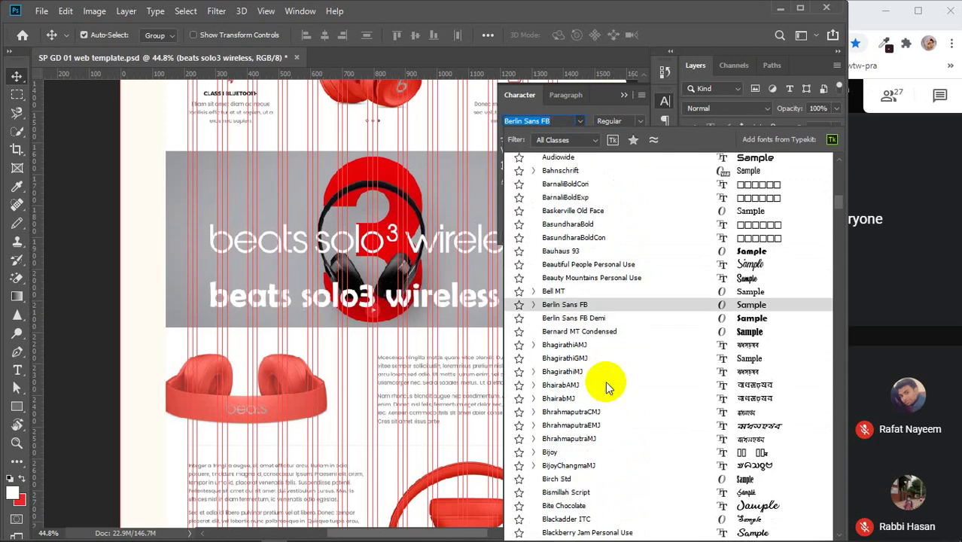
scroll(607, 385, "down", 5)
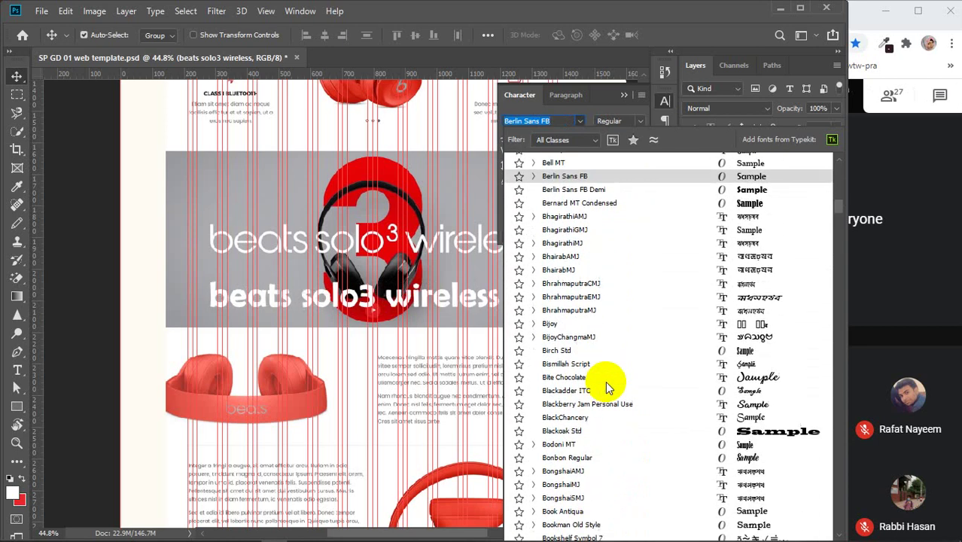
scroll(607, 385, "down", 3)
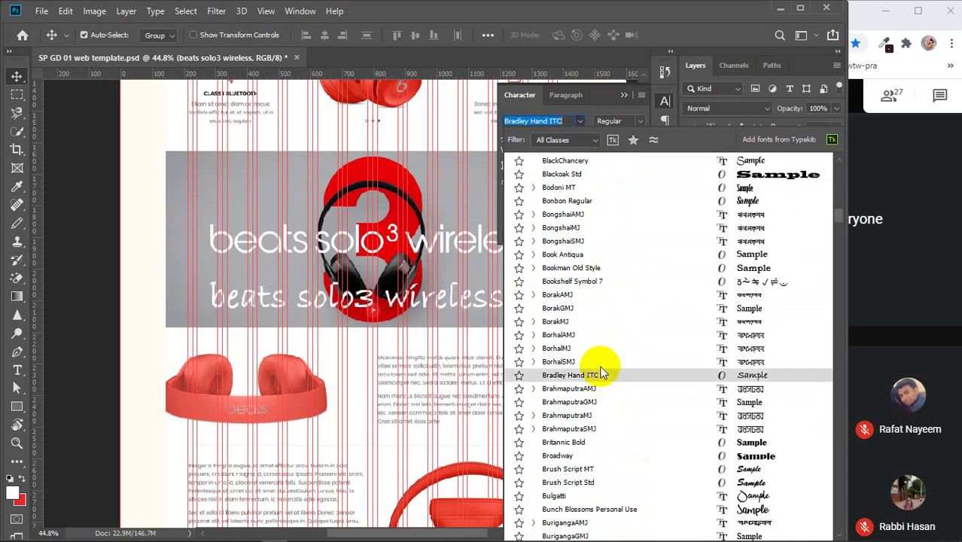
scroll(602, 373, "down", 2)
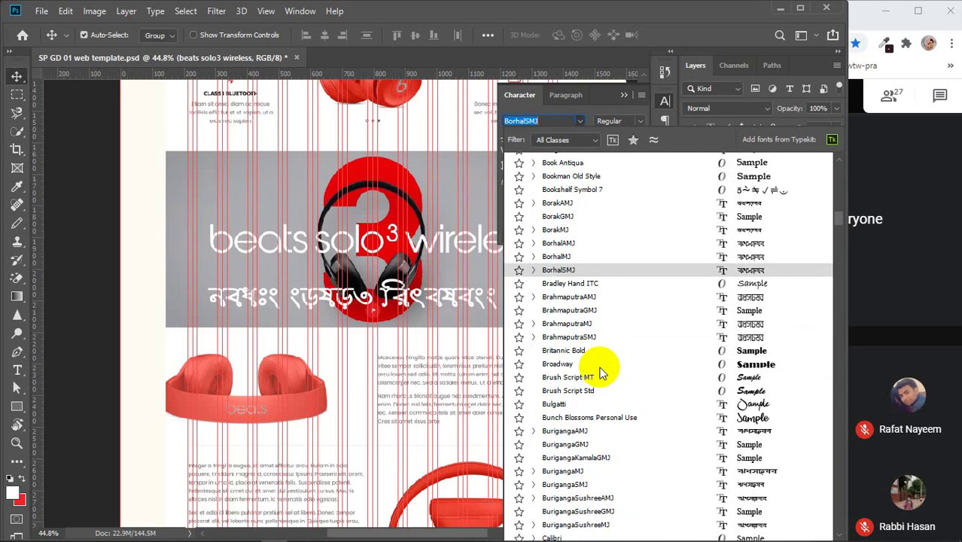
scroll(602, 372, "down", 5)
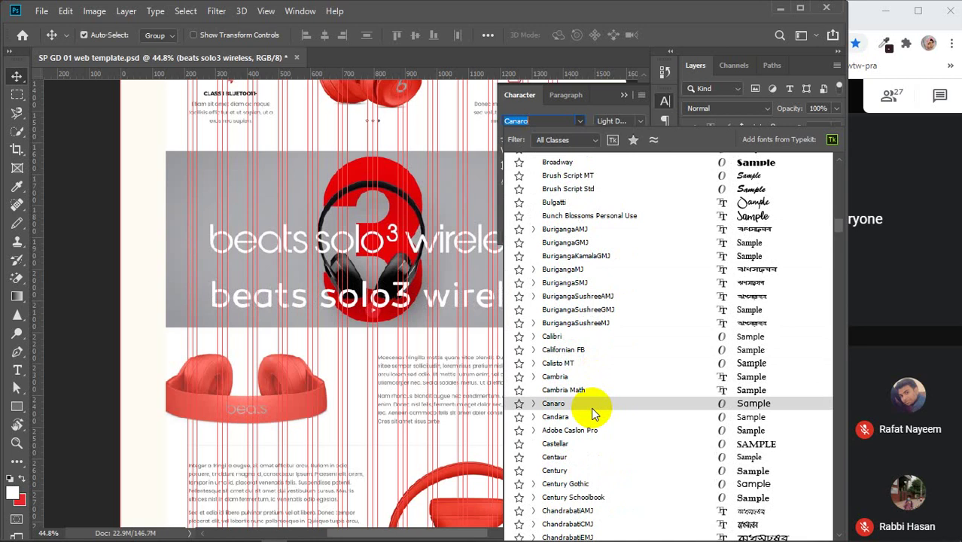
scroll(589, 414, "down", 2)
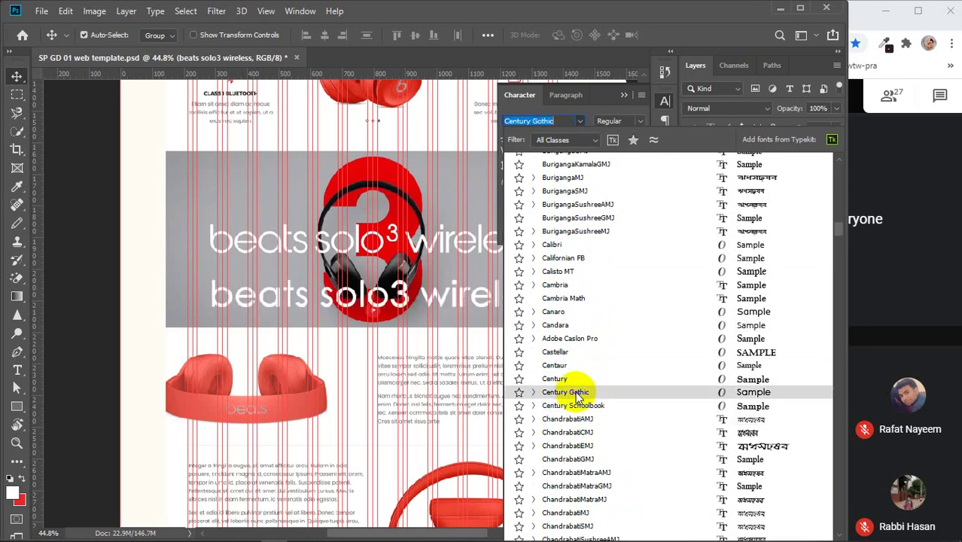
scroll(606, 361, "down", 2)
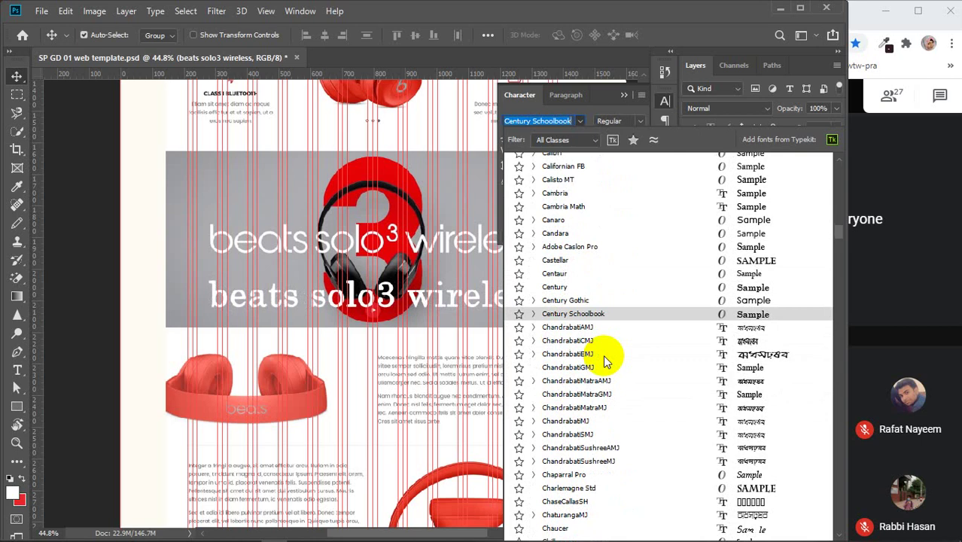
scroll(605, 362, "down", 3)
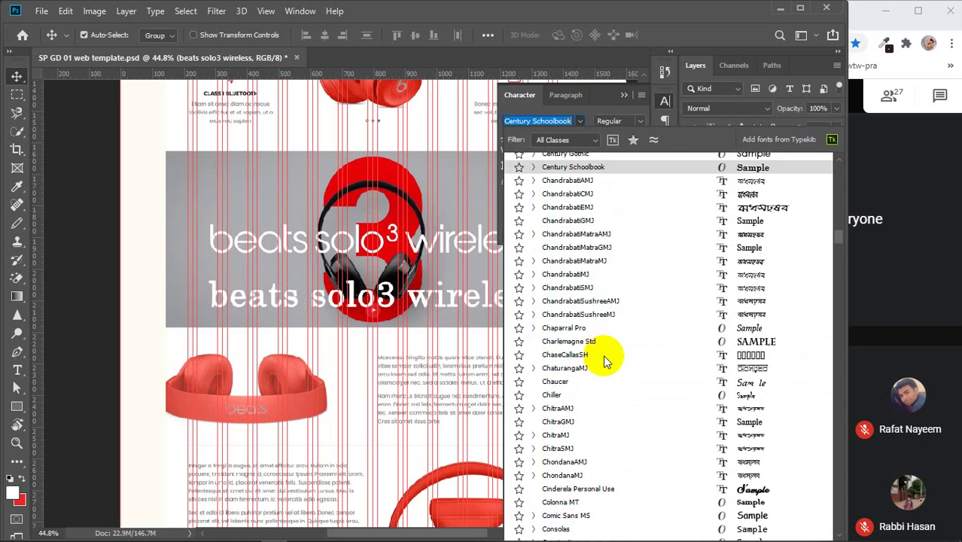
scroll(603, 355, "down", 3)
scroll(603, 355, "down", 1)
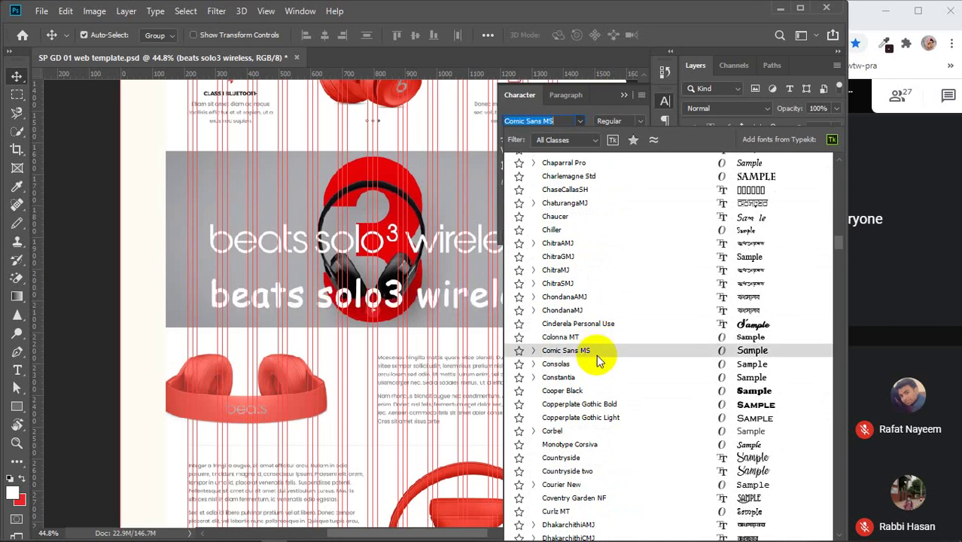
scroll(598, 361, "down", 2)
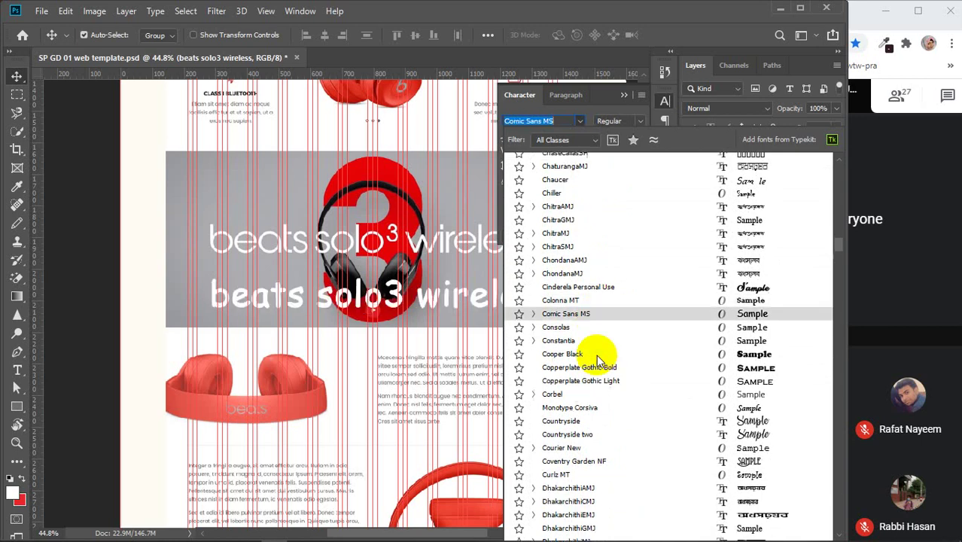
scroll(598, 361, "down", 7)
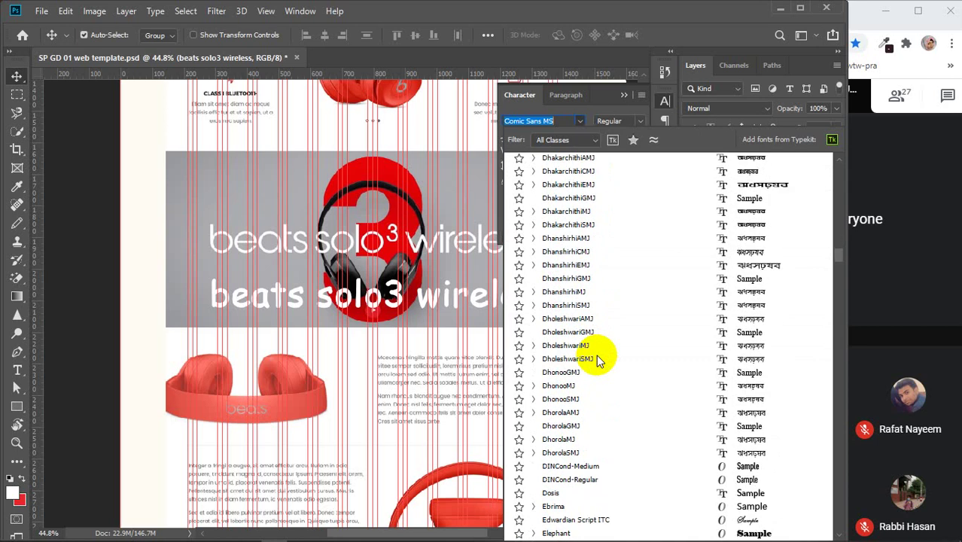
scroll(598, 362, "down", 2)
scroll(598, 361, "down", 1)
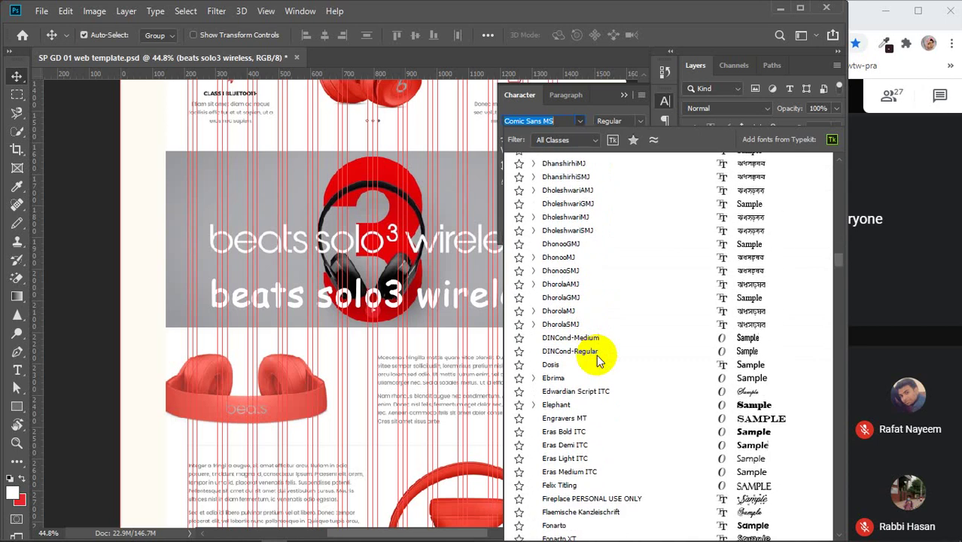
scroll(596, 360, "down", 3)
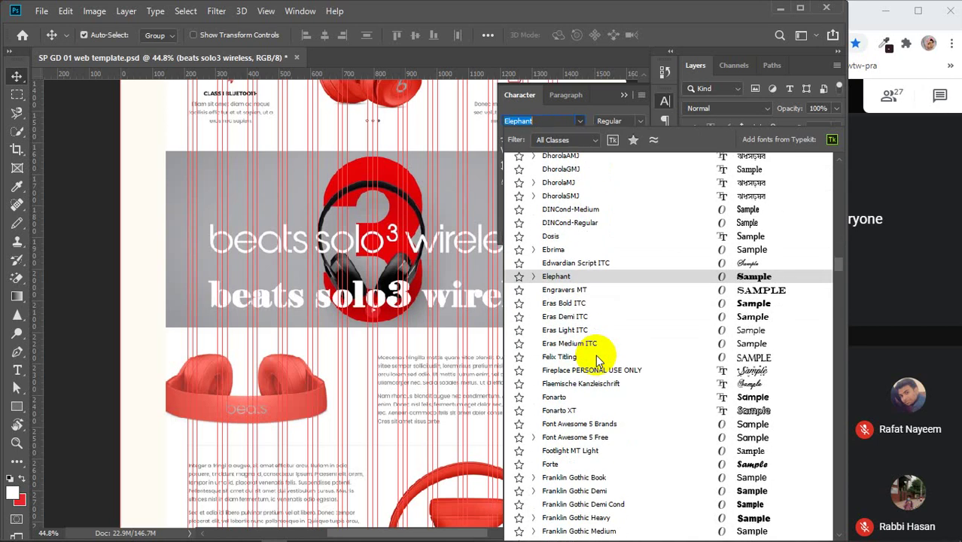
scroll(595, 354, "up", 2)
scroll(596, 361, "down", 4)
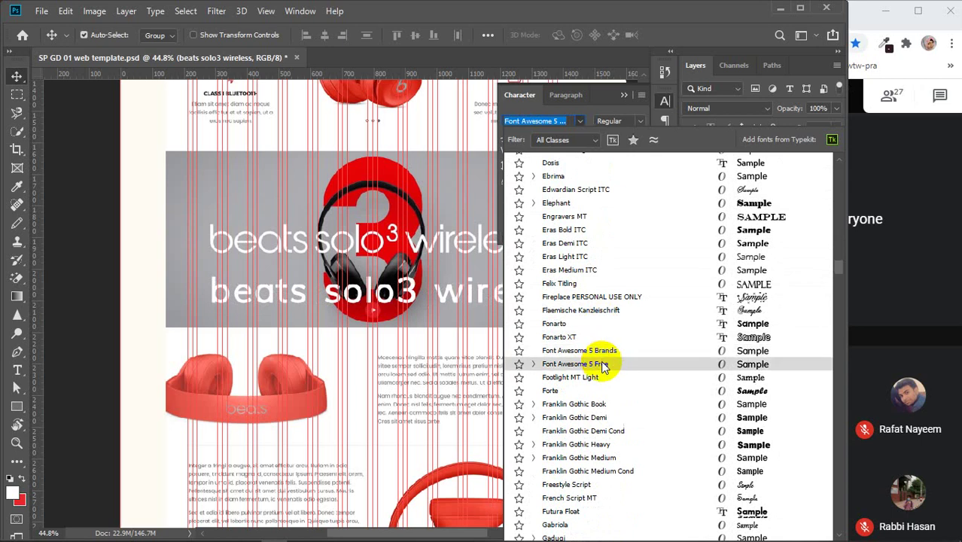
scroll(602, 365, "down", 3)
scroll(602, 366, "down", 2)
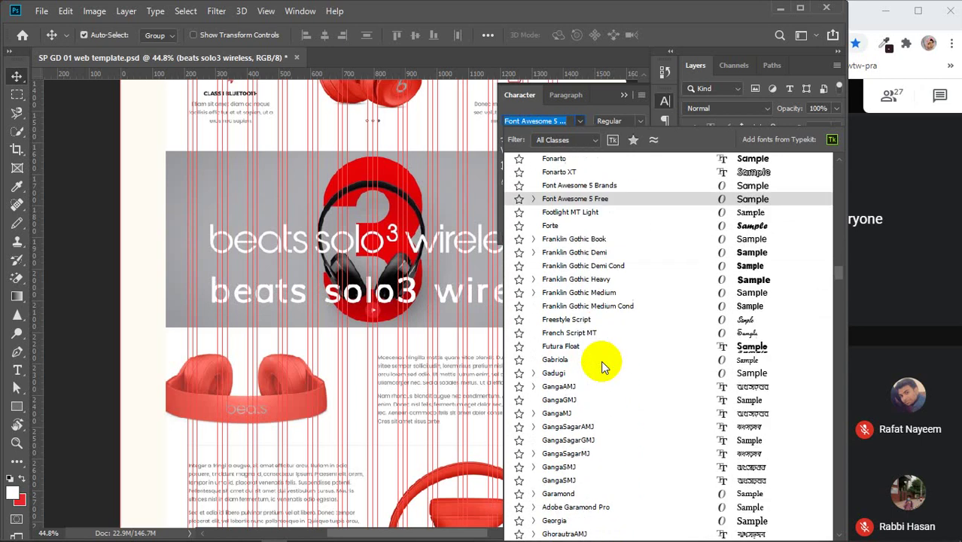
scroll(601, 360, "down", 2)
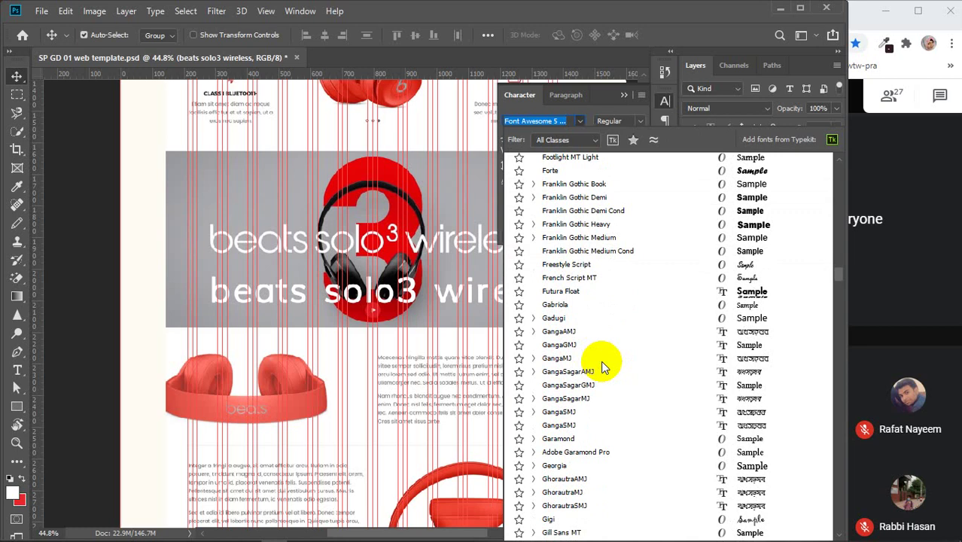
scroll(603, 363, "down", 3)
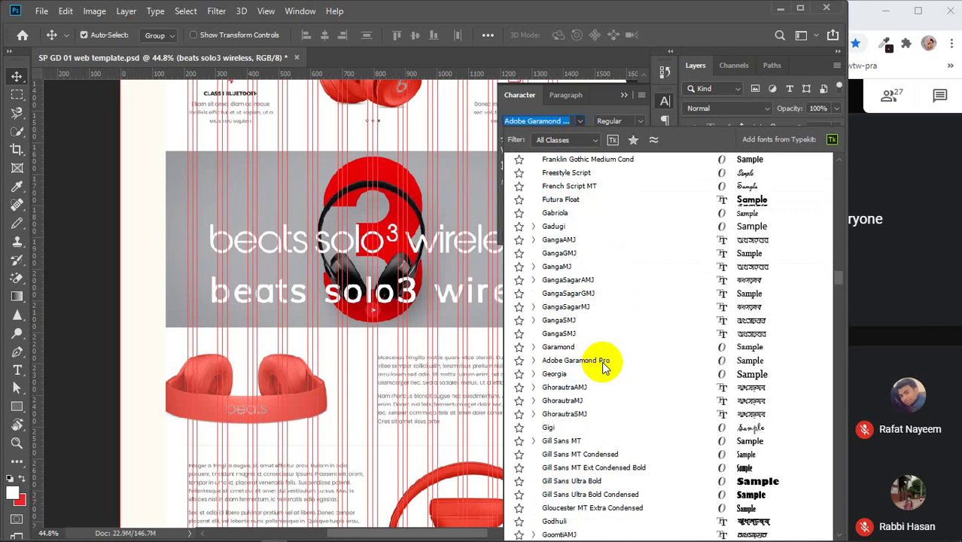
scroll(606, 391, "down", 2)
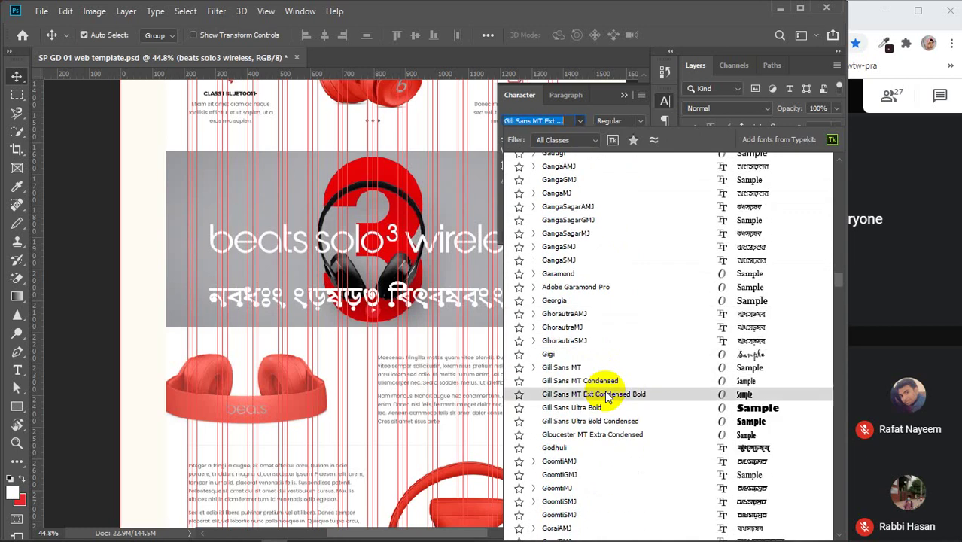
scroll(593, 360, "down", 2)
scroll(593, 363, "down", 3)
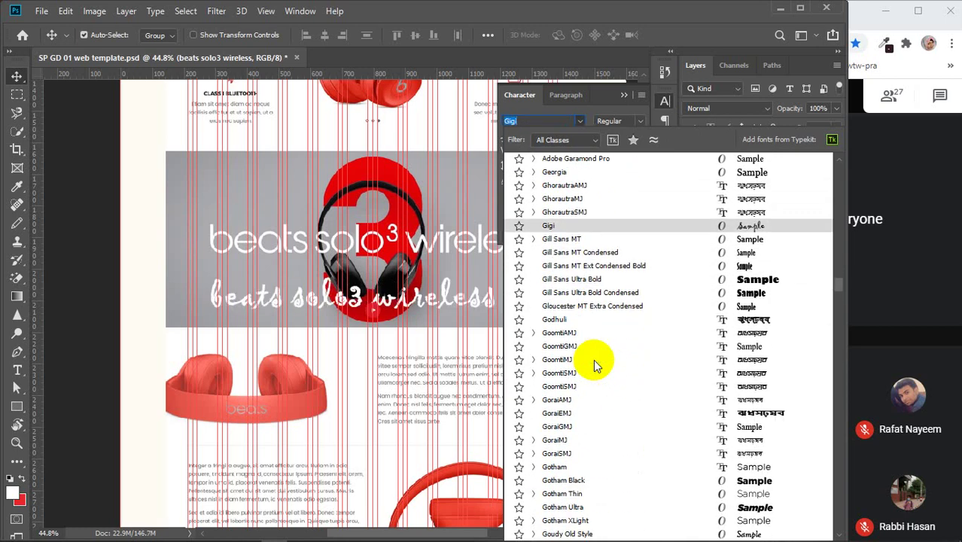
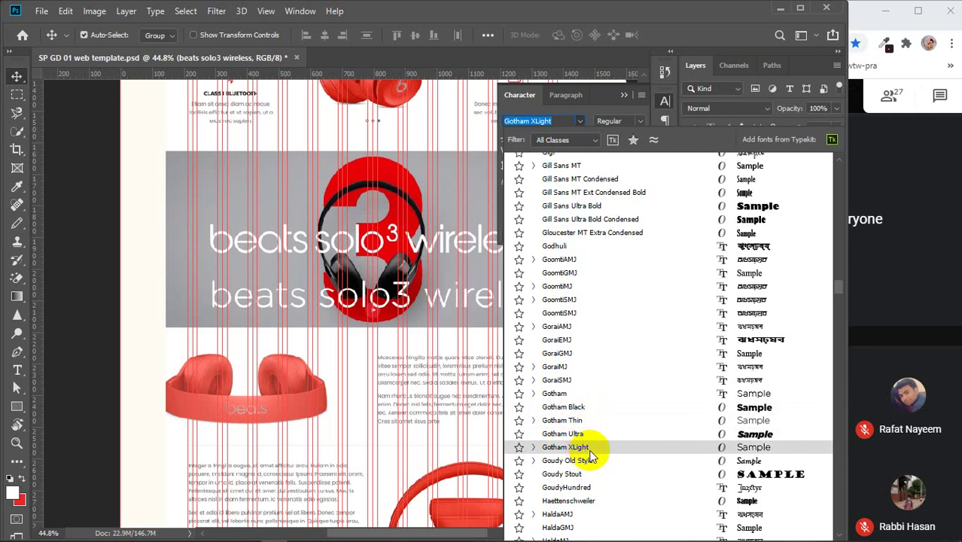
- Set the beats solo3 wireless title in Gotham Light and make its 3 superscript
left_click(584, 394)
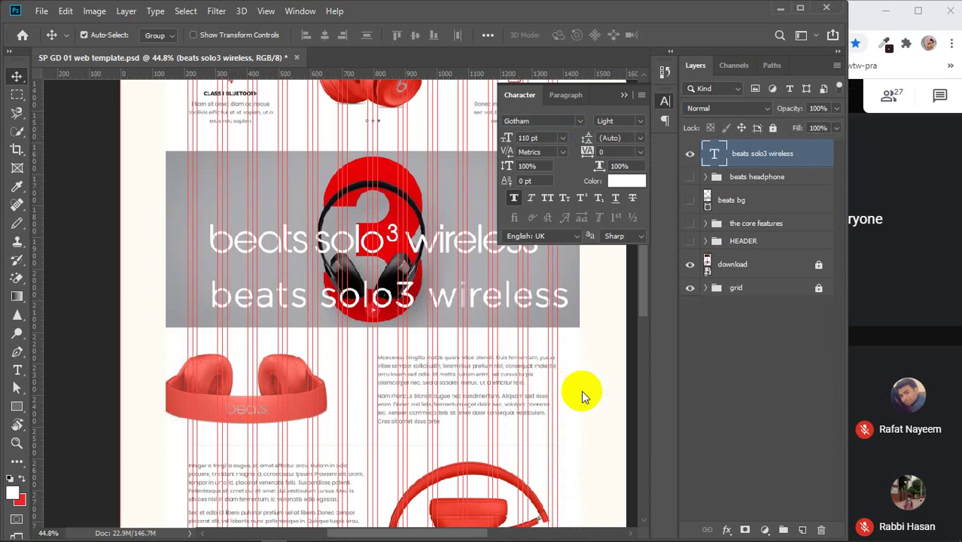
left_click(16, 370)
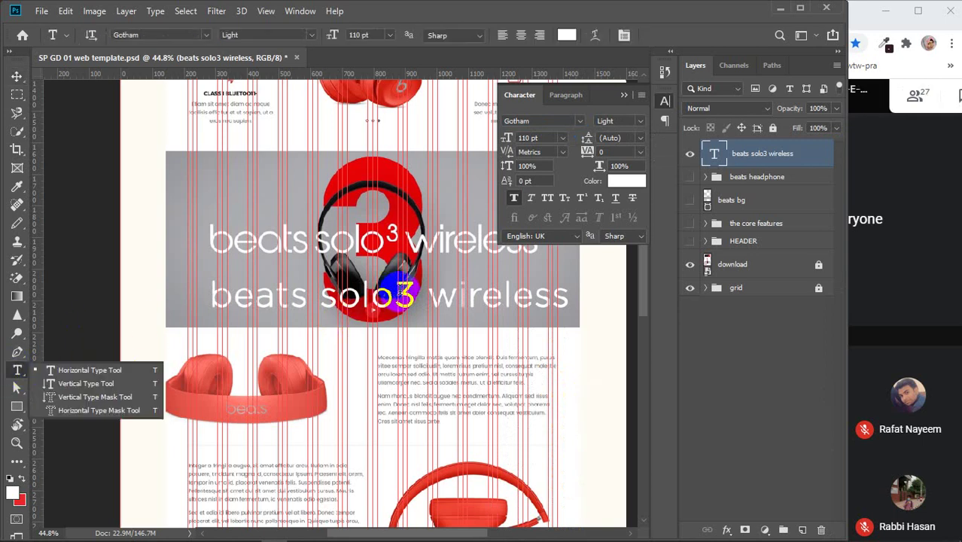
left_click(411, 292)
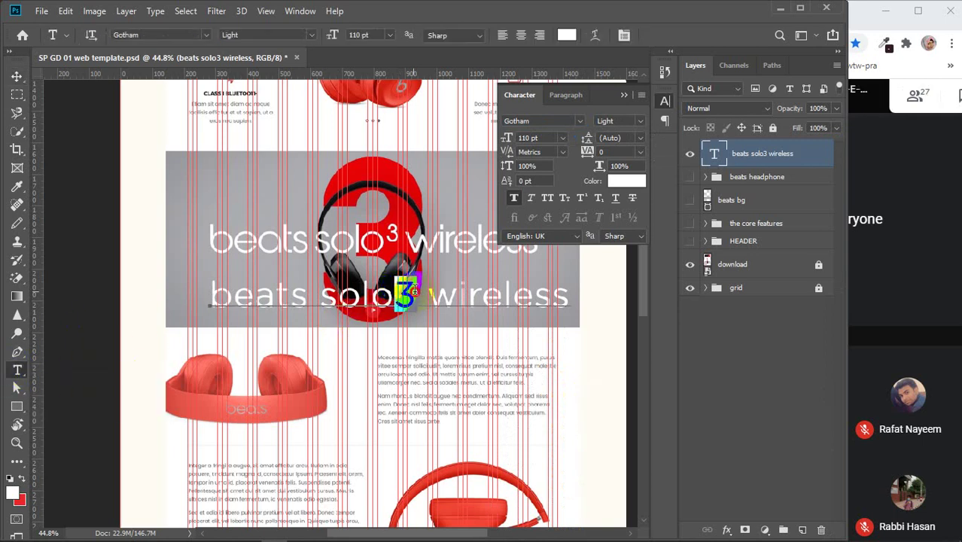
left_click(582, 198)
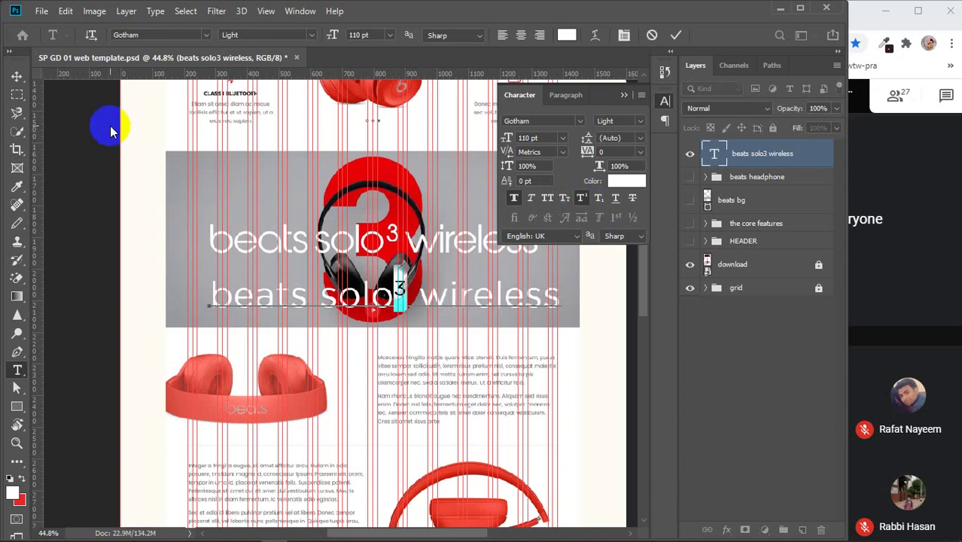
left_click(19, 76)
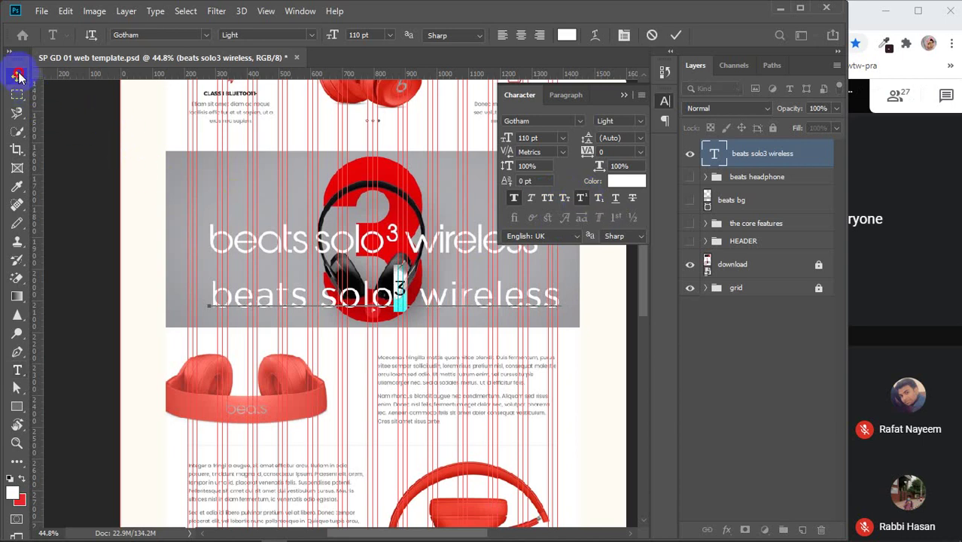
- Reduce the title's font size to about 104 pt
left_click(529, 138)
scroll(530, 140, "down", 3)
scroll(530, 141, "down", 4)
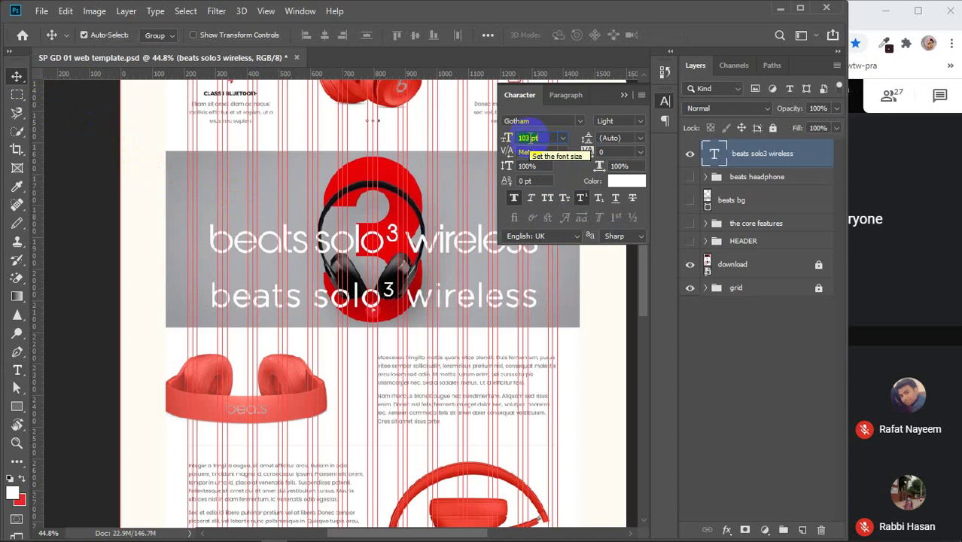
scroll(529, 139, "up", 1)
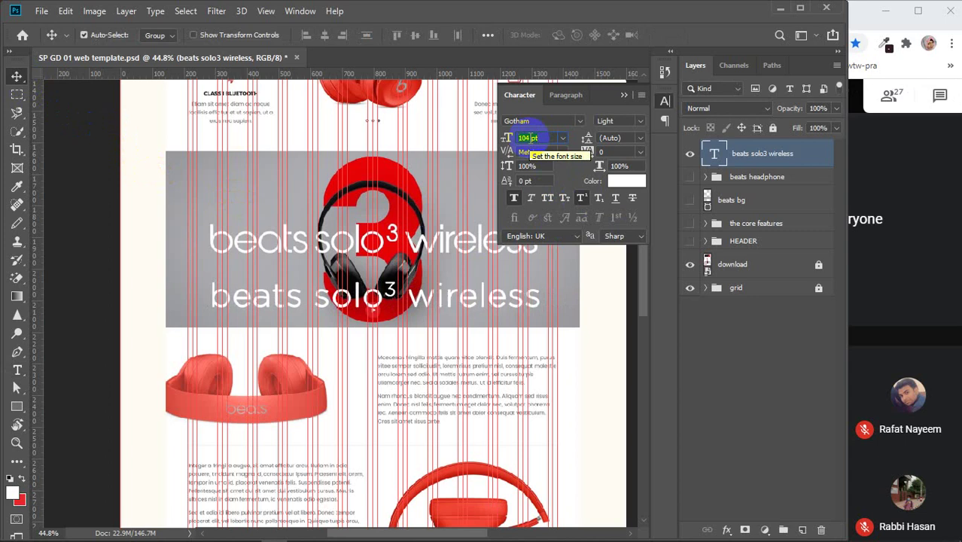
scroll(529, 138, "up", 1)
- Hide the download layer, show beats headphone and beats bg, and centre the title on the banner
left_click(623, 95)
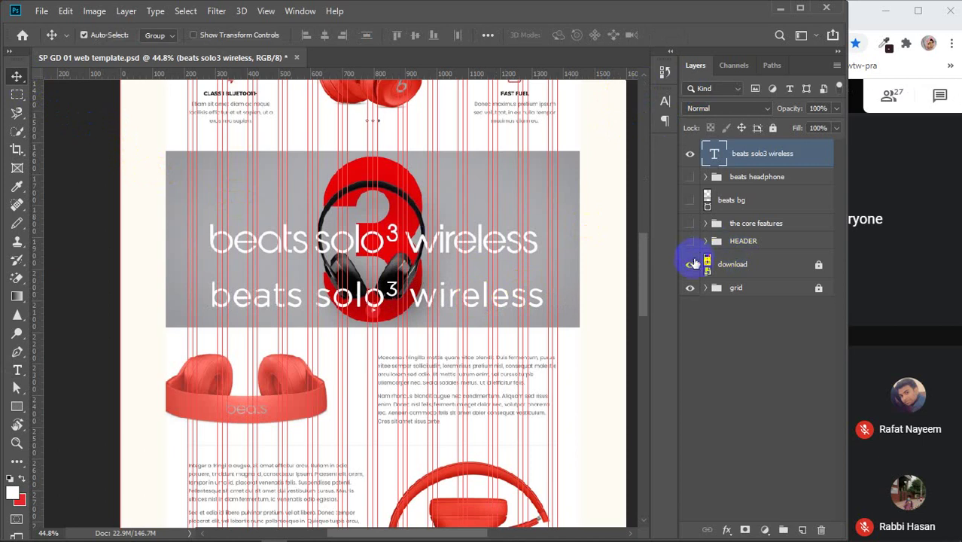
left_click(691, 264)
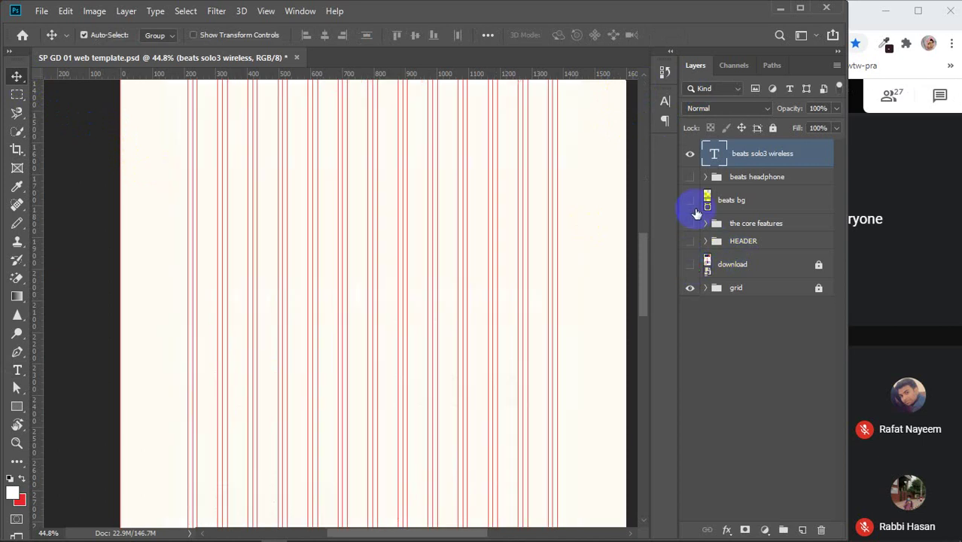
left_click(688, 178)
left_click(688, 200)
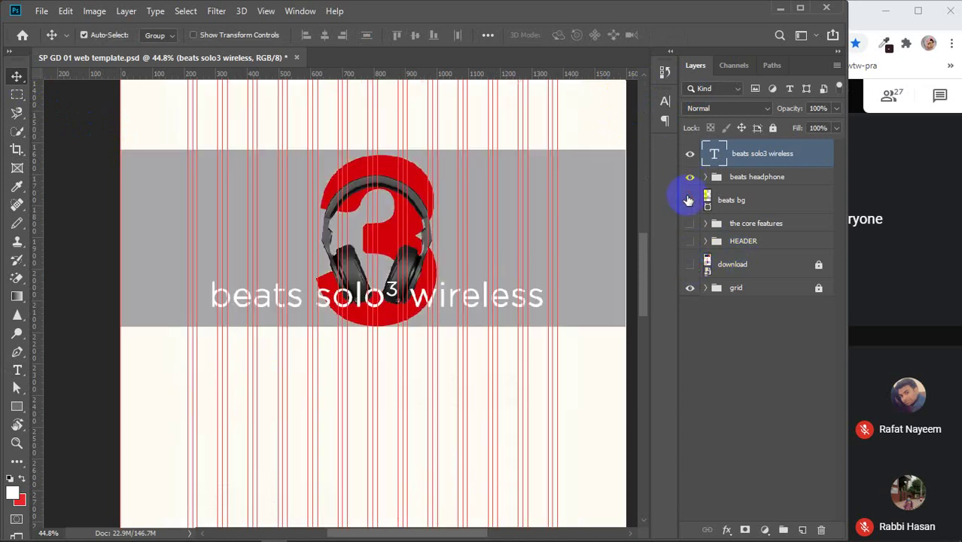
left_click(752, 181, "ctrl")
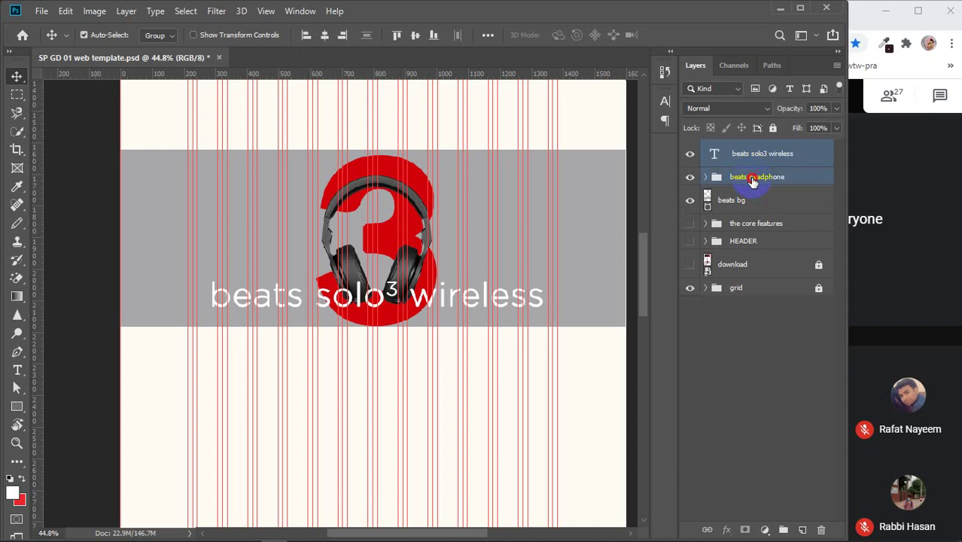
left_click(752, 180)
left_click(754, 157)
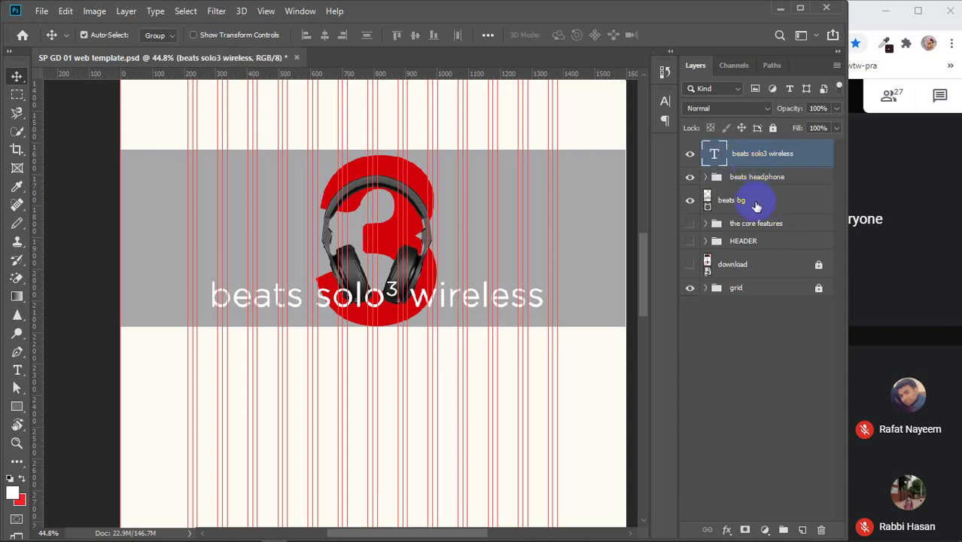
left_click(757, 202, "ctrl")
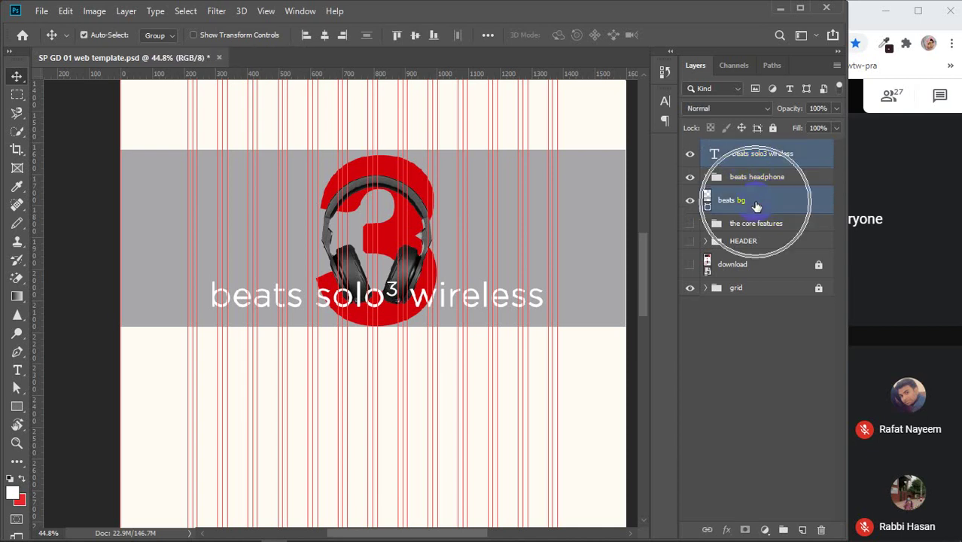
left_click(325, 35)
left_click(414, 36)
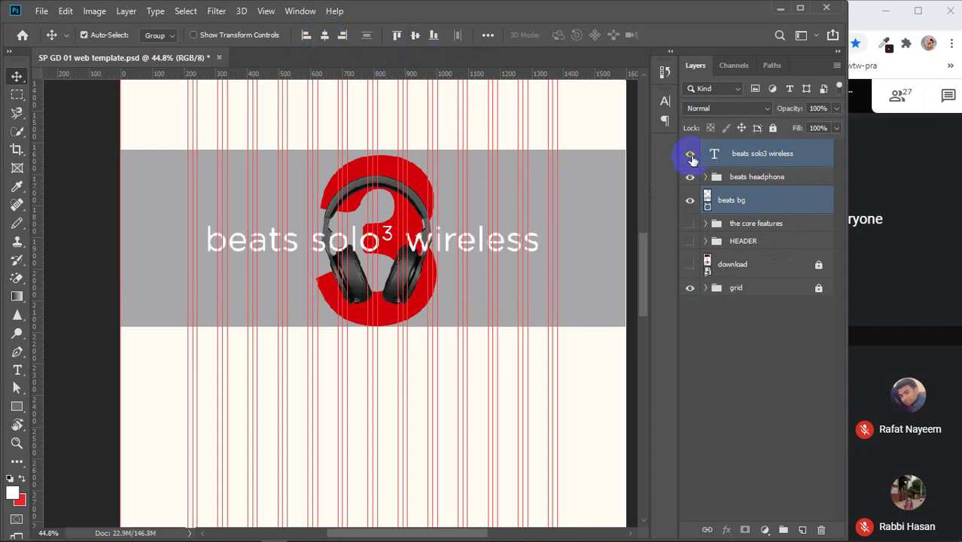
- Group the beats solo3 wireless, beats headphone and beats bg layers into Group 1
left_click_drag(692, 158, 690, 268)
left_click(689, 266)
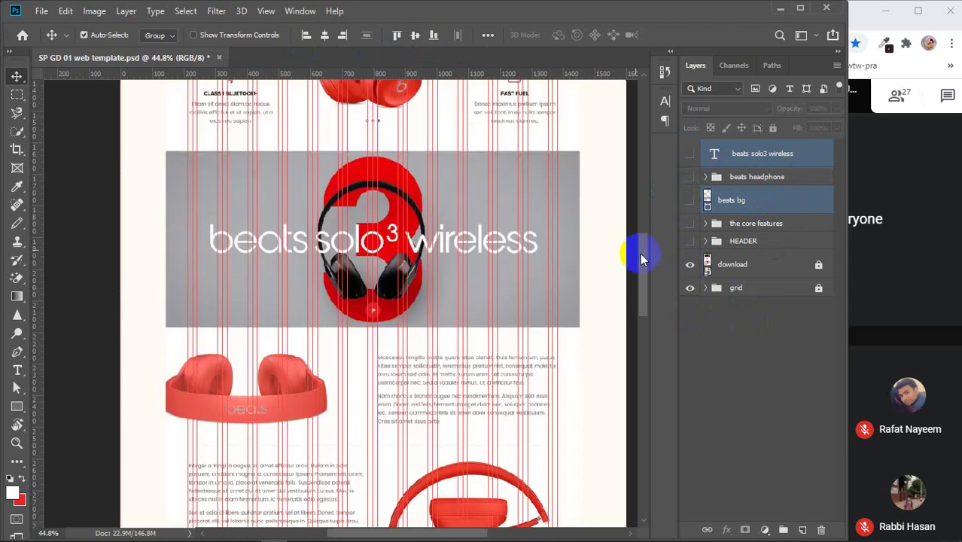
left_click(692, 267)
left_click_drag(691, 178, 687, 200)
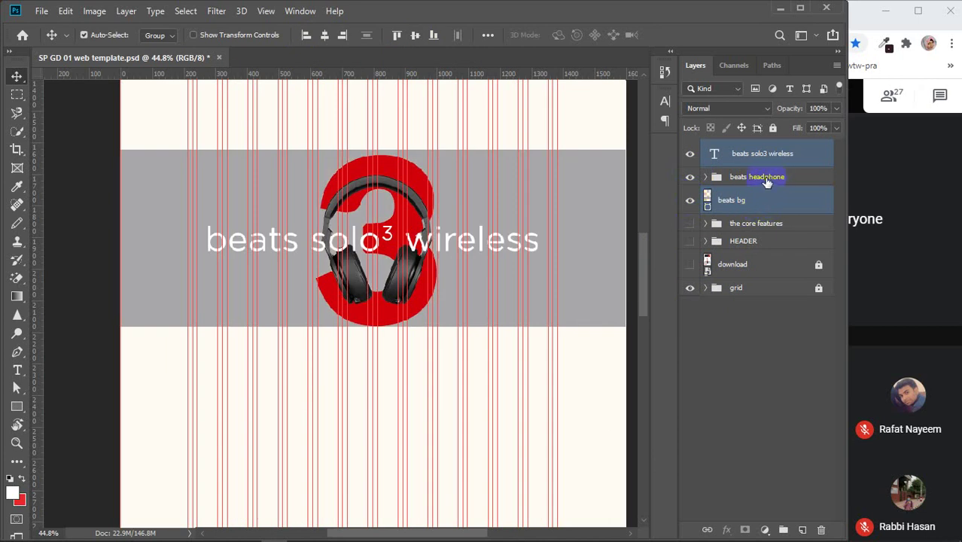
left_click(766, 183, "shift")
left_click(750, 158, "shift")
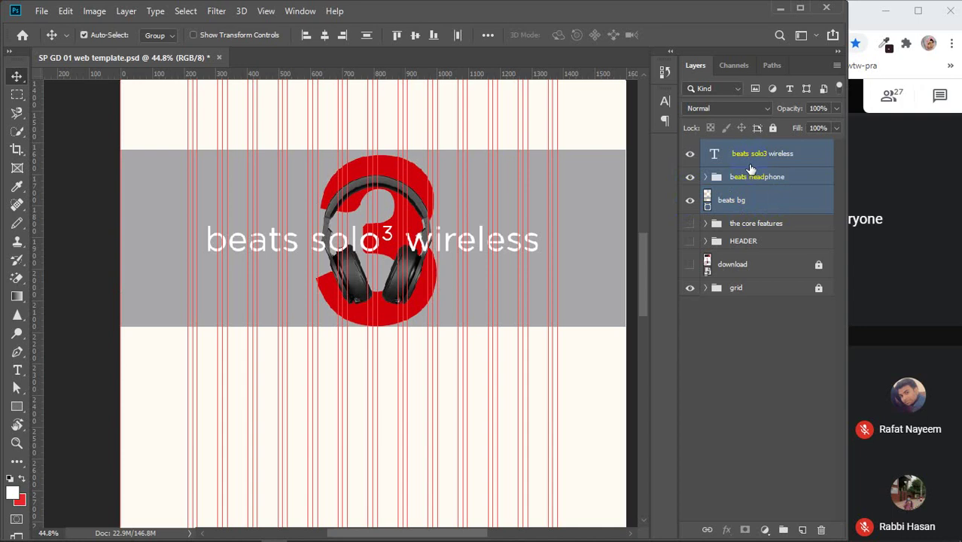
key("ctrl+g")
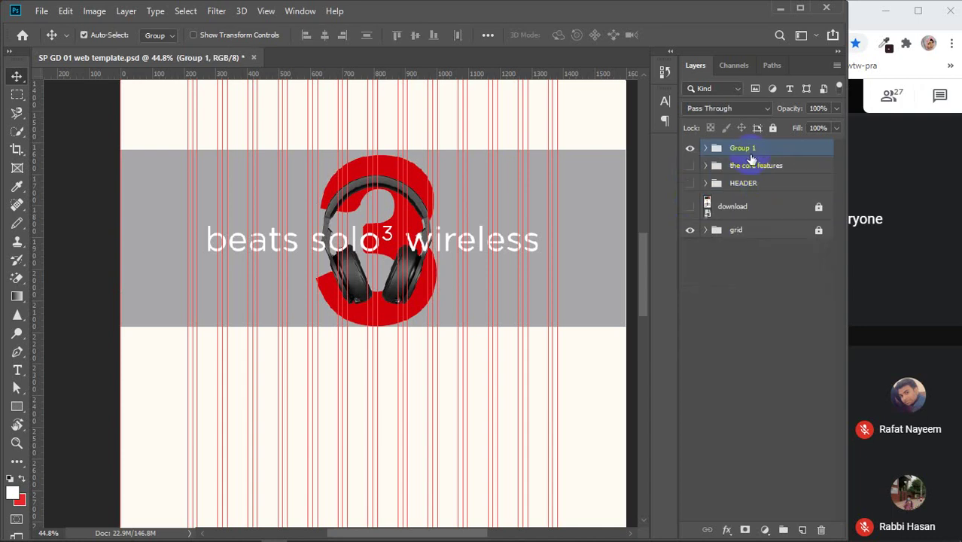
- Rename the group to 'wireless beat' and make the download layer visible again
double_click(744, 148)
key("Return")
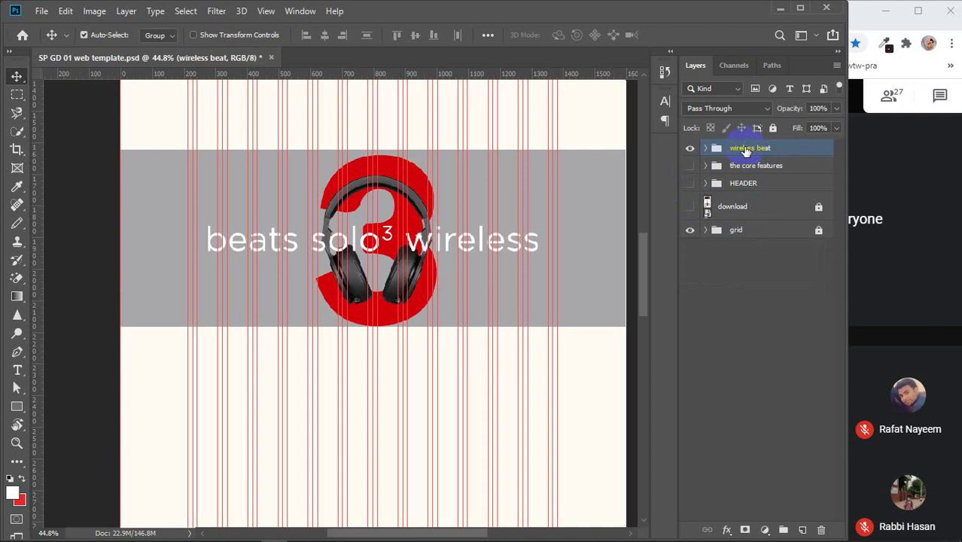
left_click(691, 215)
- Scroll down and back up through the full page design to review it
scroll(450, 235, "down", 3)
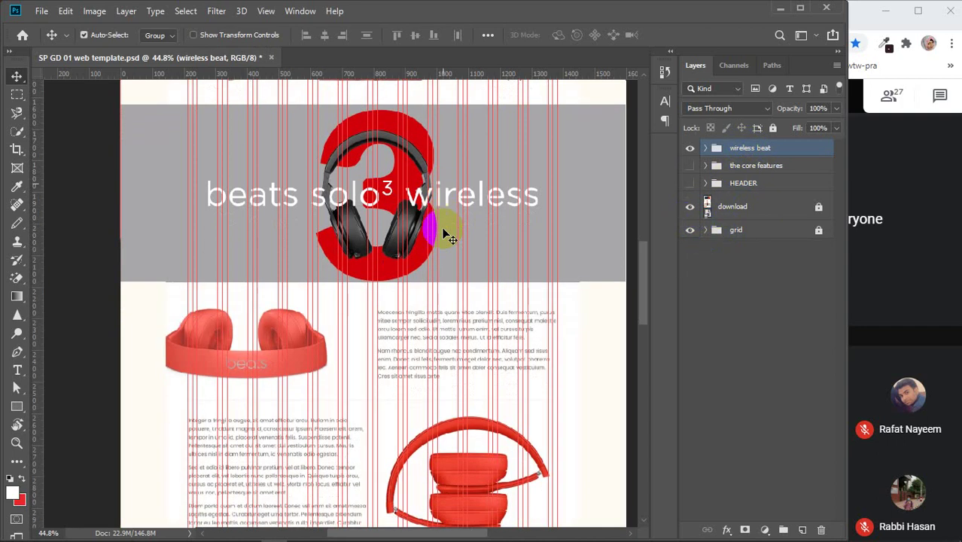
scroll(450, 236, "down", 10)
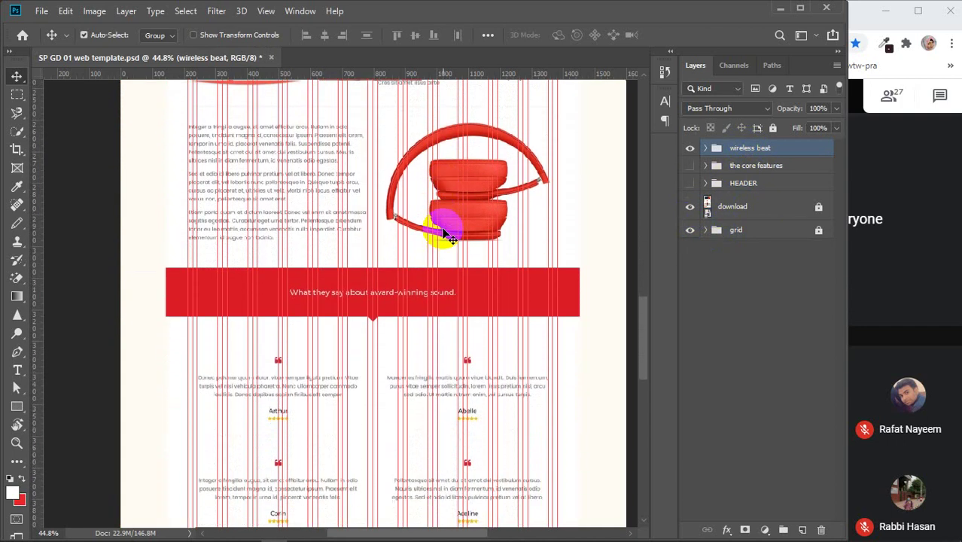
scroll(450, 235, "down", 8)
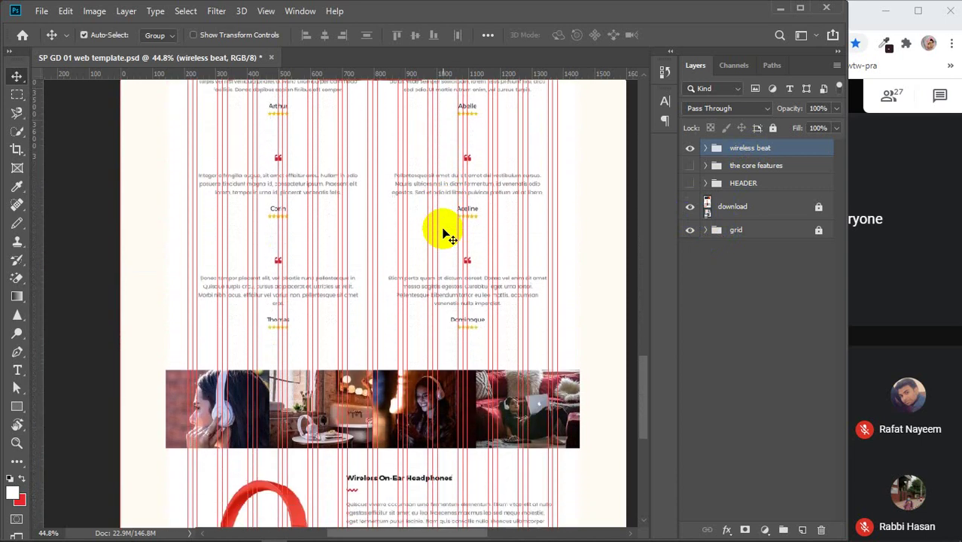
scroll(450, 236, "down", 3)
scroll(450, 236, "up", 5)
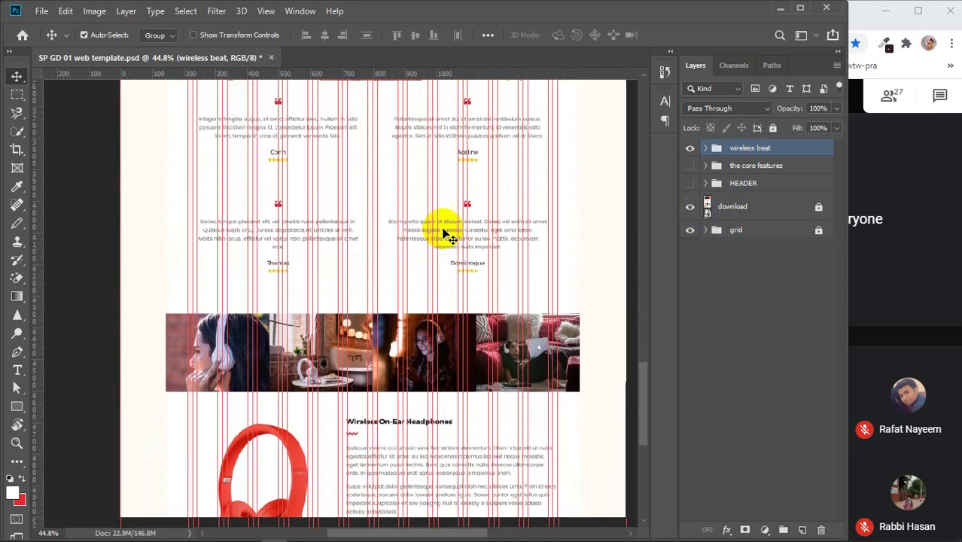
scroll(445, 234, "up", 8)
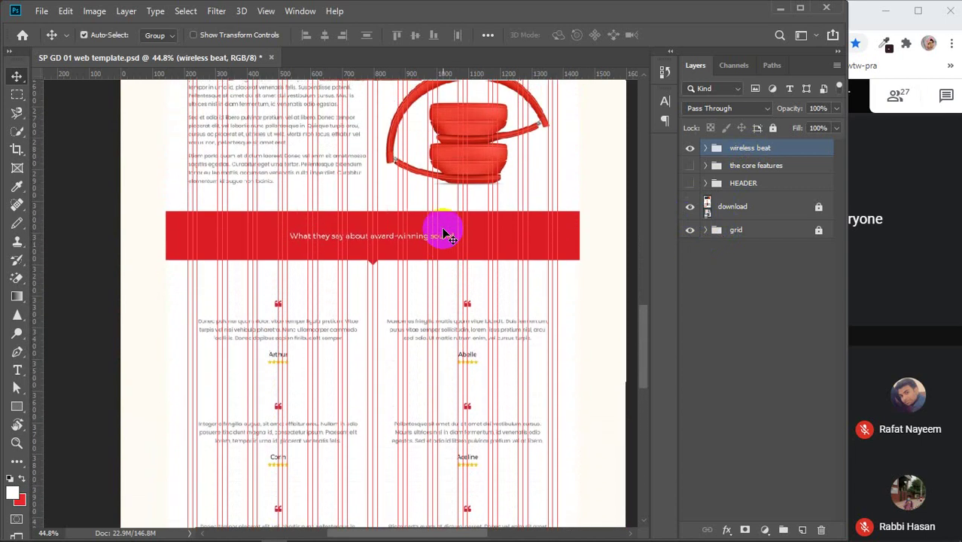
scroll(446, 237, "up", 1)
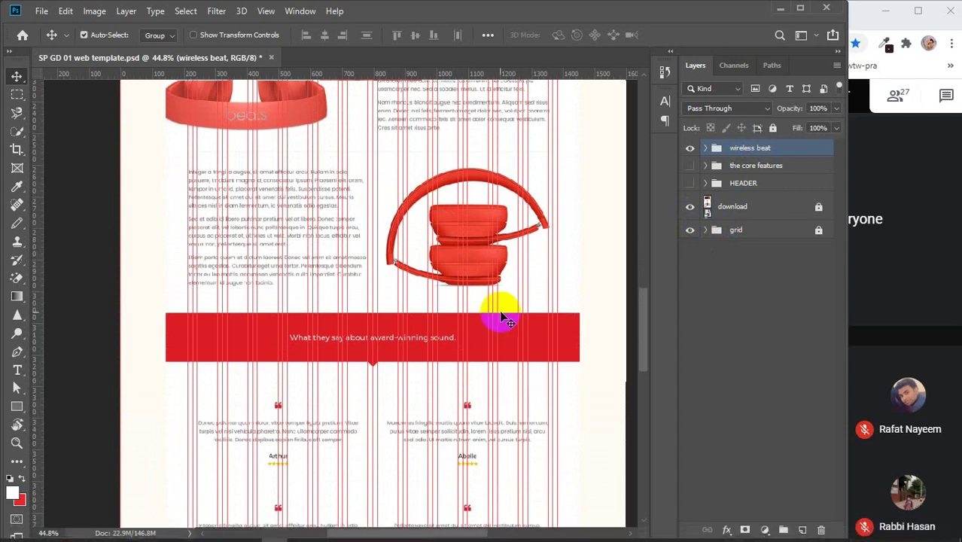
scroll(500, 319, "up", 1)
scroll(502, 316, "up", 2)
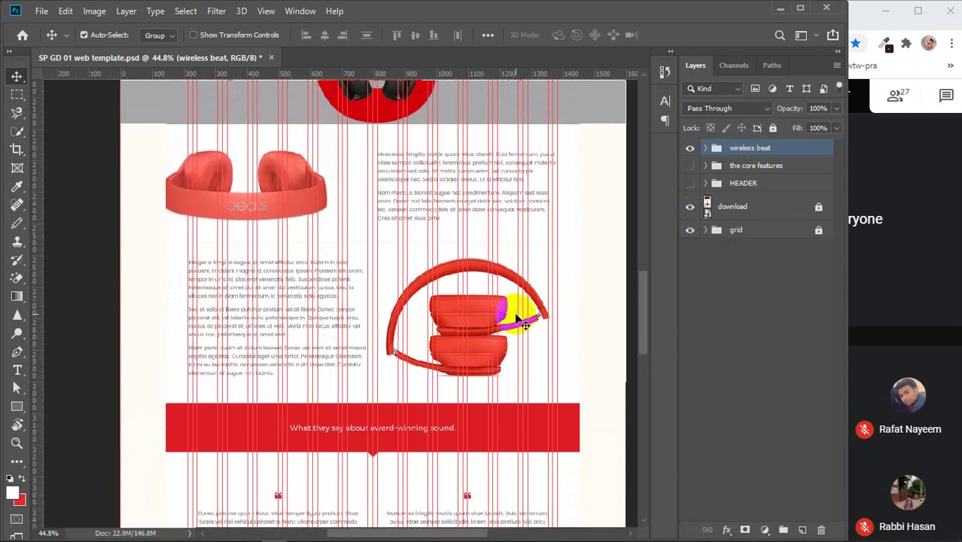
mouse_move(375, 534)
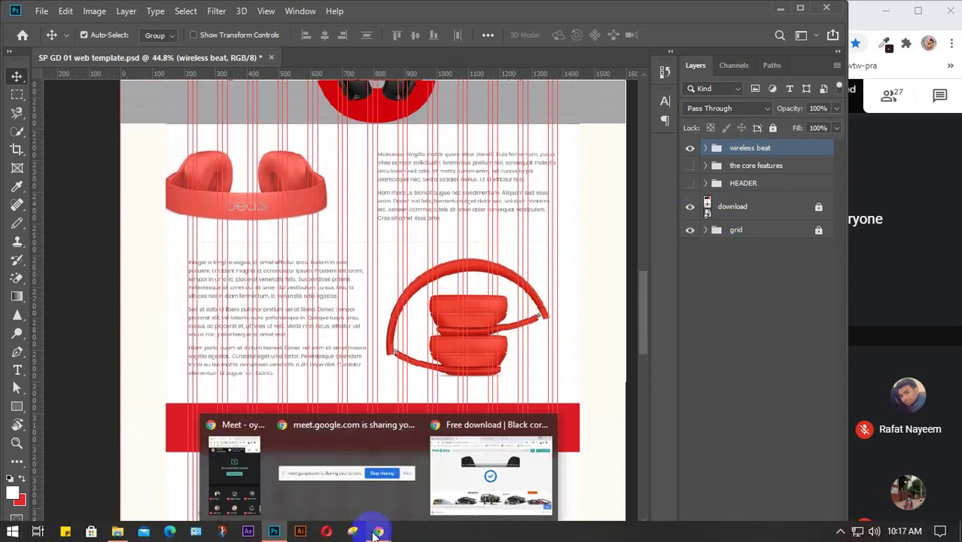
- Close the finished download page and go to page 2 of the PNGEgg headphone results
left_click(493, 474)
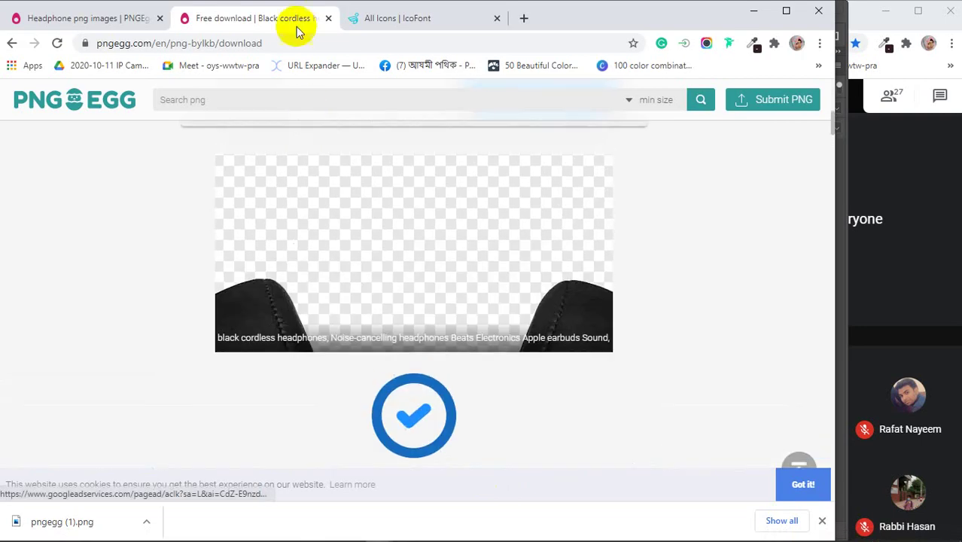
left_click(328, 18)
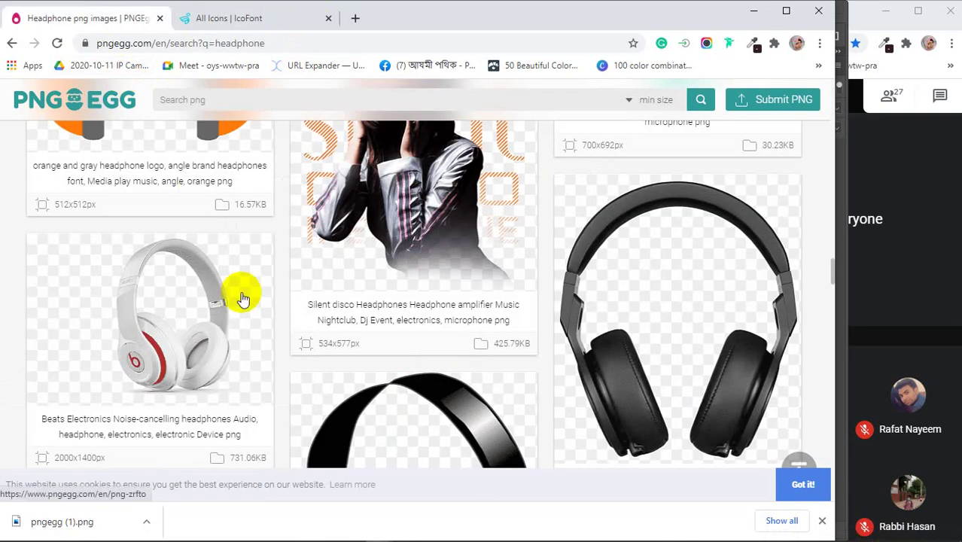
scroll(240, 296, "down", 7)
scroll(240, 296, "down", 8)
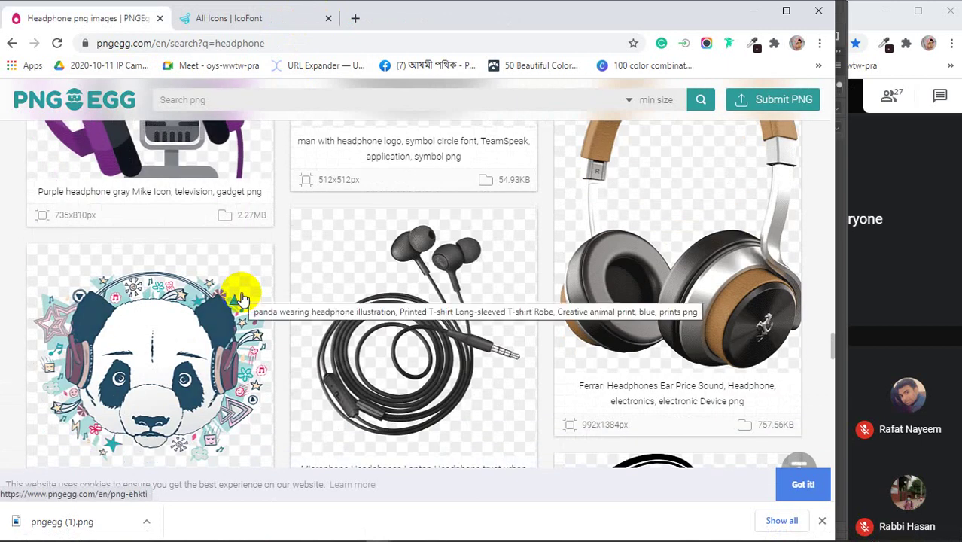
scroll(240, 296, "down", 6)
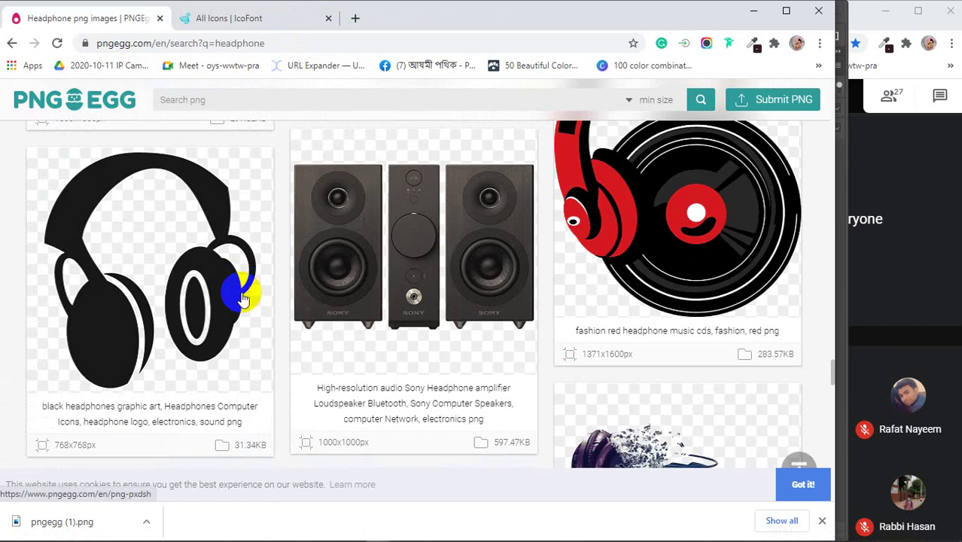
scroll(242, 296, "down", 4)
scroll(243, 299, "down", 10)
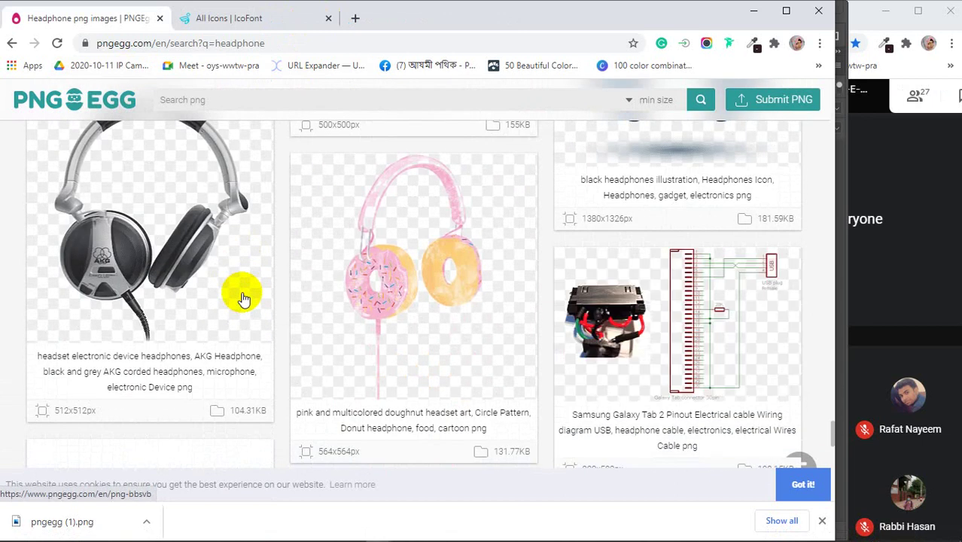
scroll(242, 299, "down", 9)
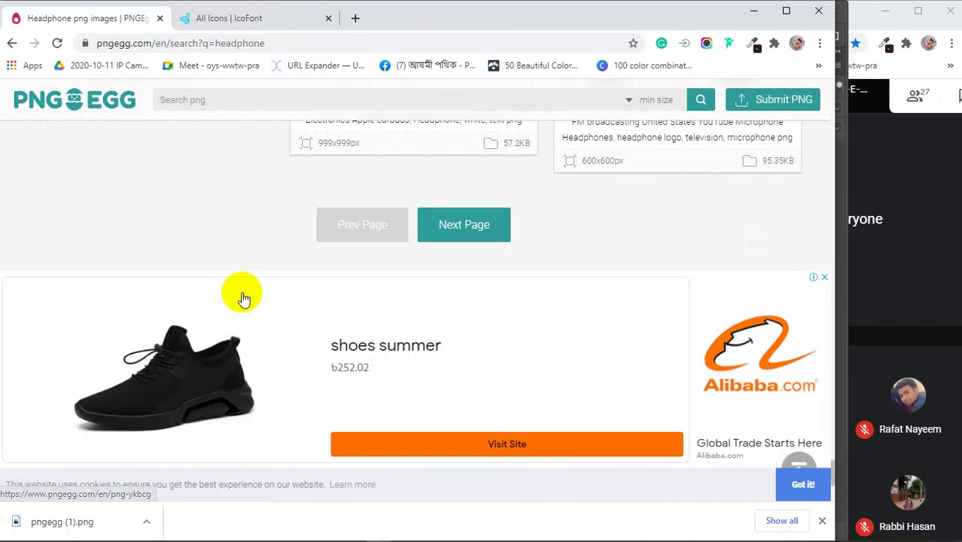
scroll(243, 299, "up", 3)
scroll(515, 382, "down", 3)
left_click(464, 301)
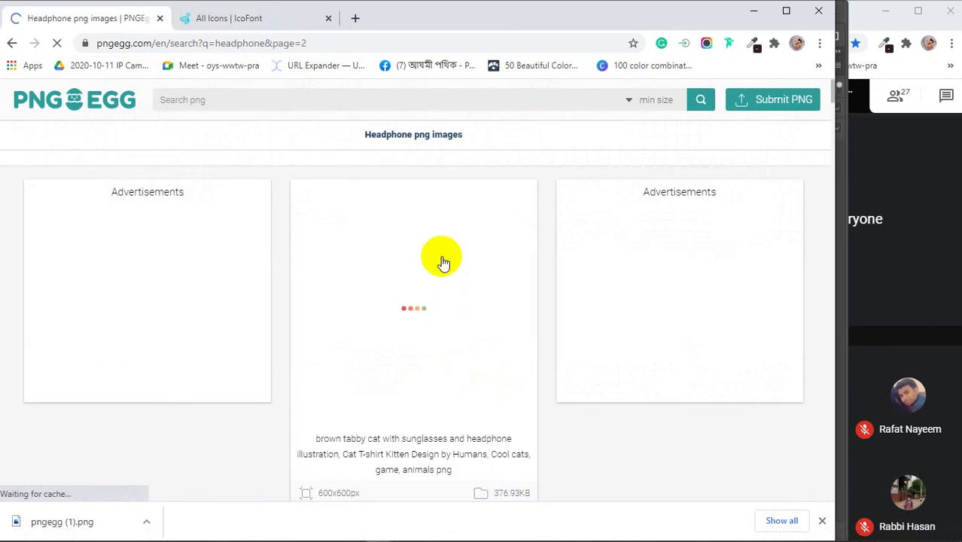
- Search Google Images for 'headphone png' in a new tab and dismiss the downloads bar
left_click(355, 18)
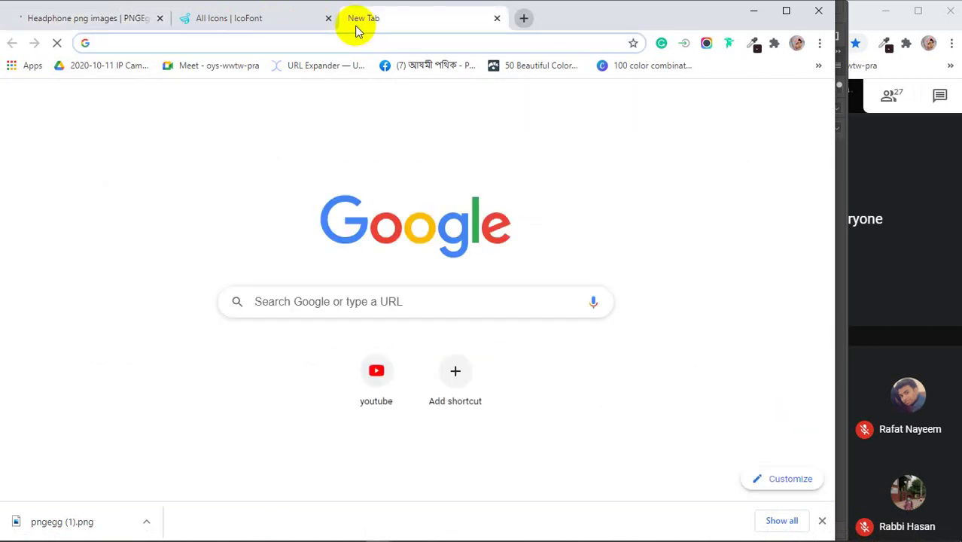
type("hea")
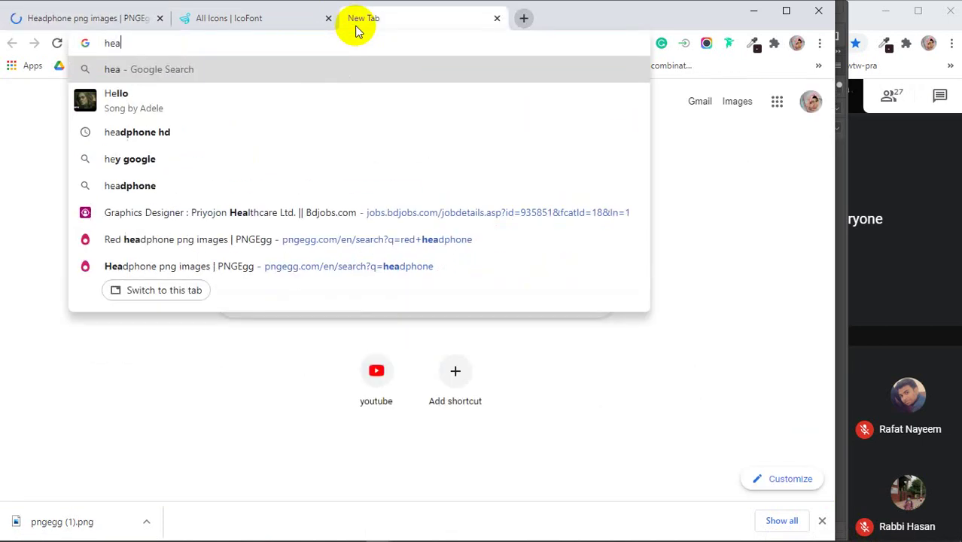
type("dphon")
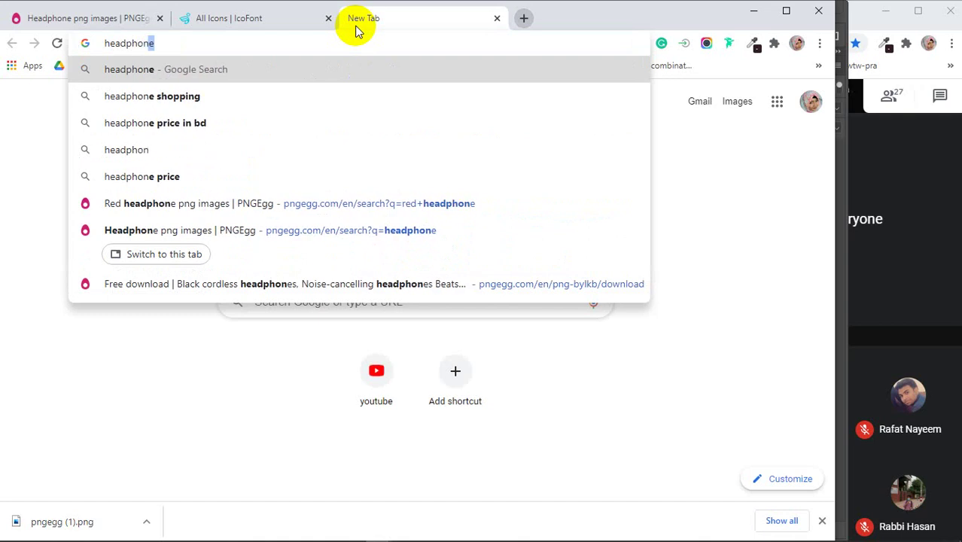
type("e png")
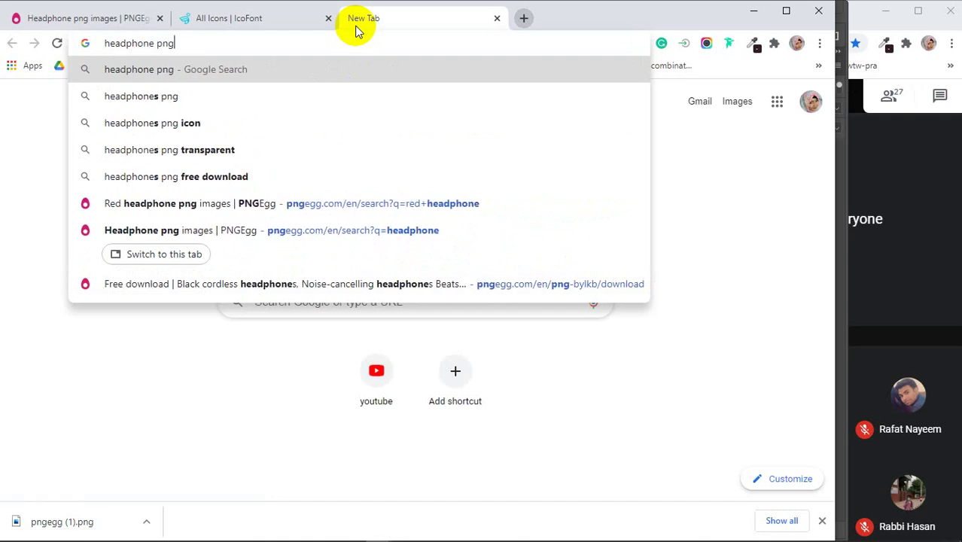
key("Return")
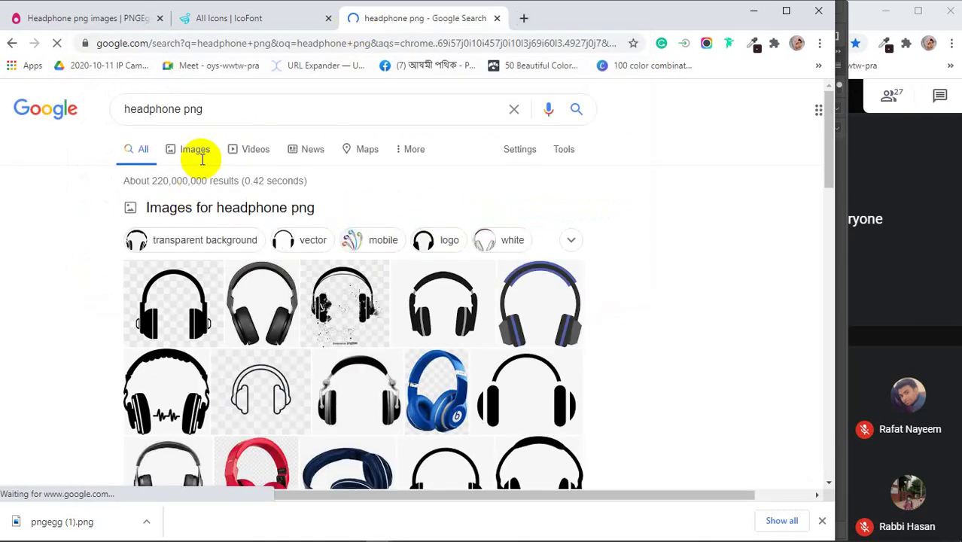
left_click(186, 151)
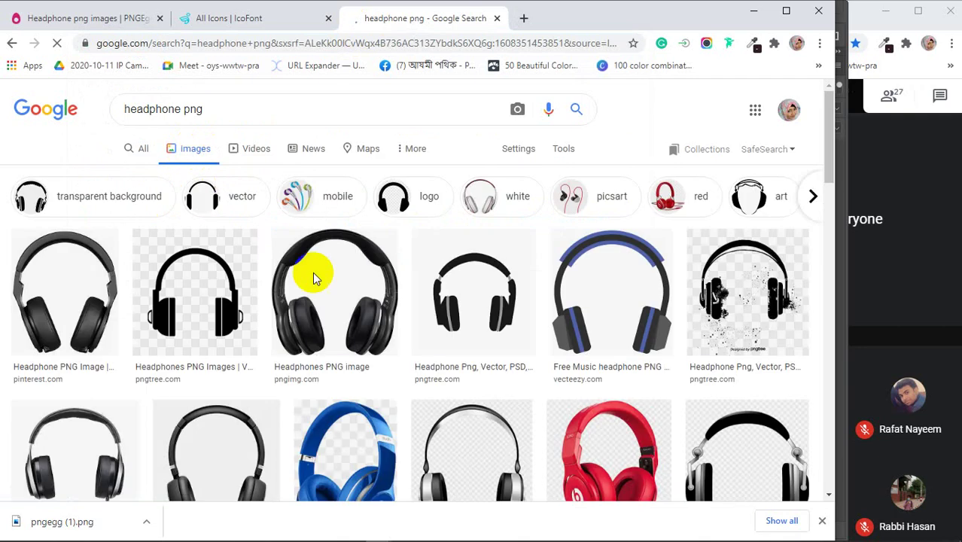
left_click(824, 521)
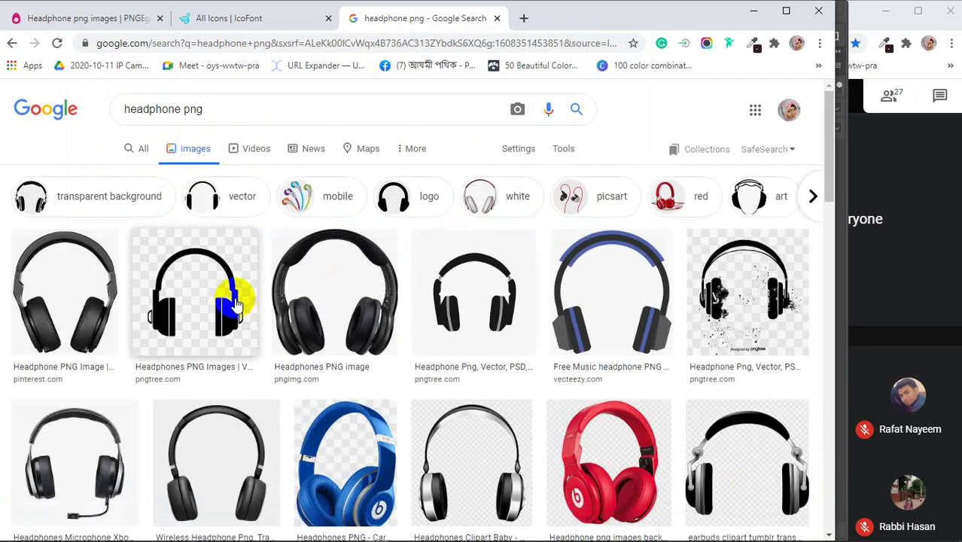
- Scroll through the headphone png image results
scroll(229, 299, "down", 3)
scroll(235, 304, "down", 5)
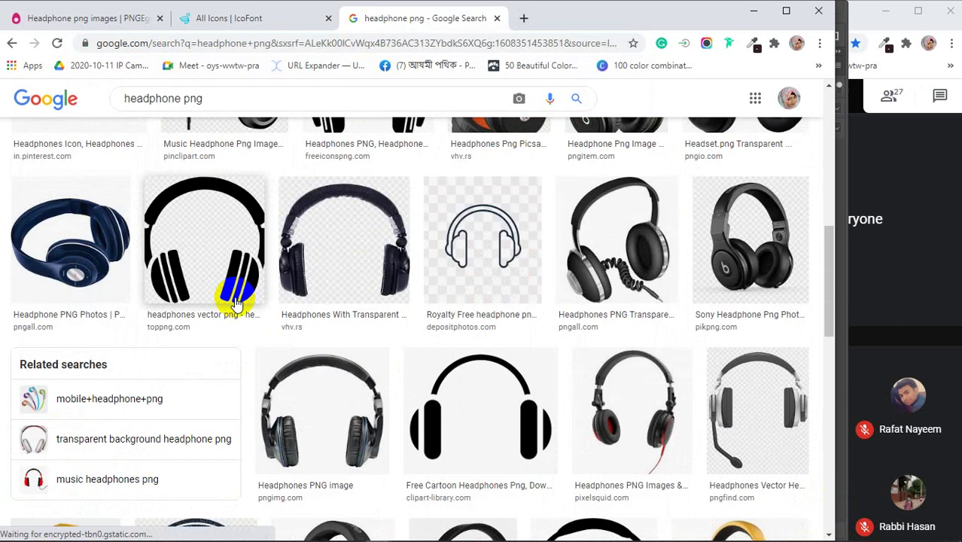
scroll(236, 304, "down", 1)
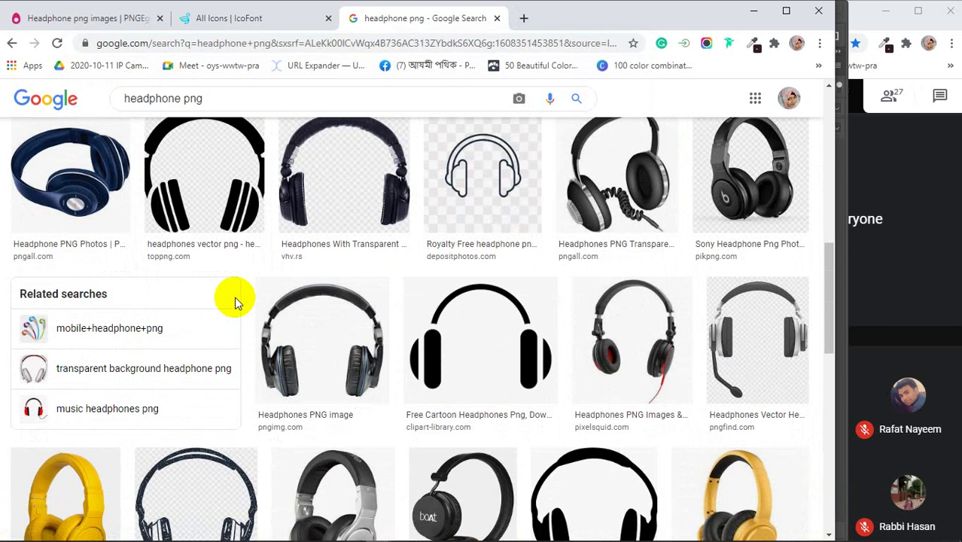
scroll(235, 297, "down", 1)
scroll(235, 299, "up", 2)
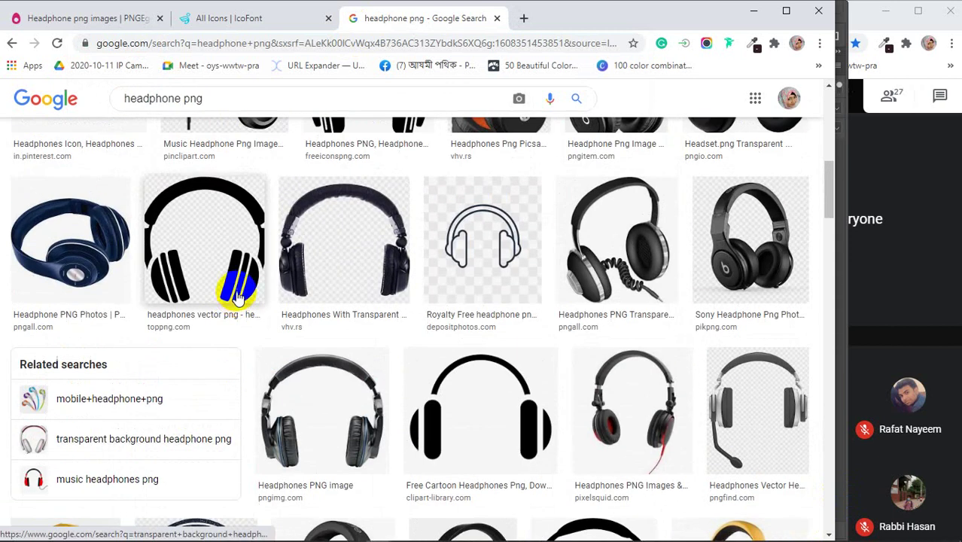
scroll(236, 297, "down", 3)
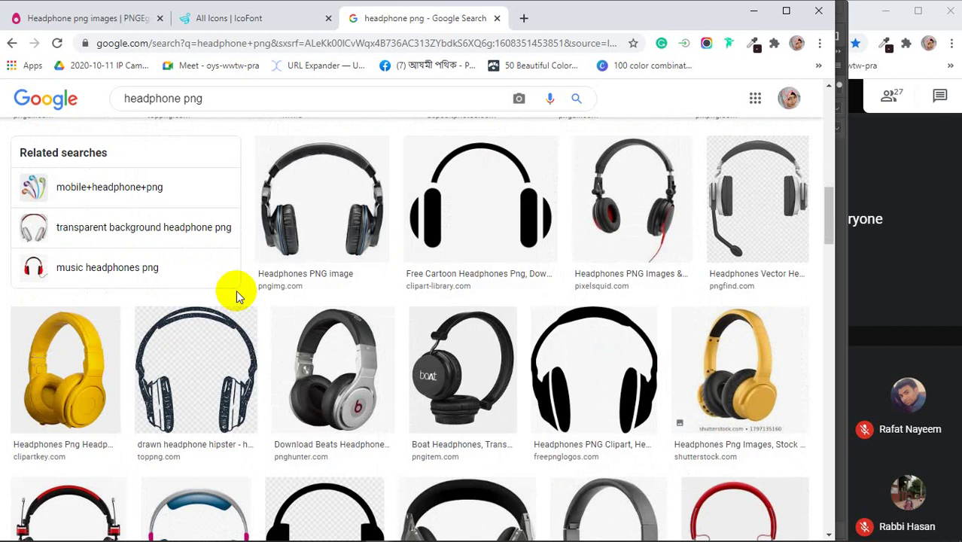
scroll(236, 289, "down", 5)
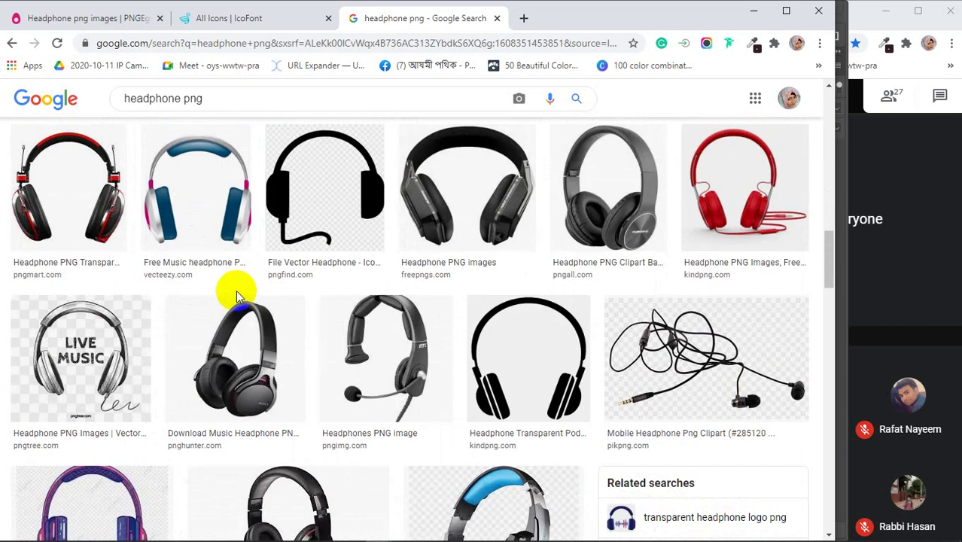
scroll(237, 295, "down", 4)
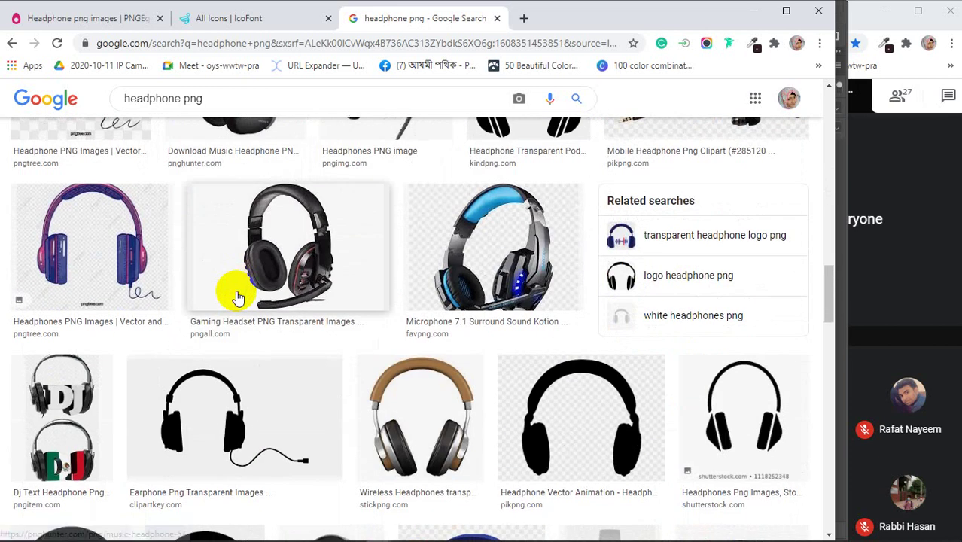
scroll(237, 298, "down", 5)
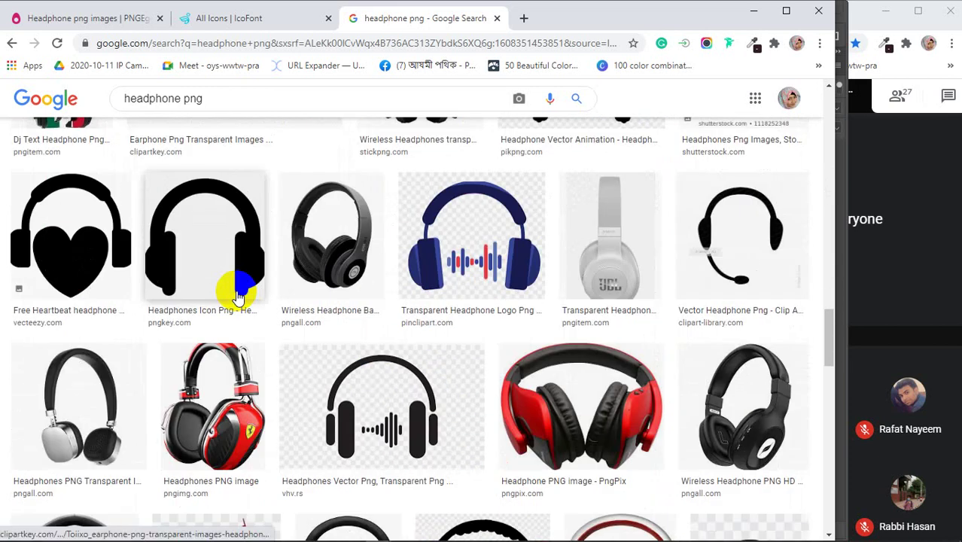
scroll(236, 296, "down", 2)
scroll(236, 296, "down", 3)
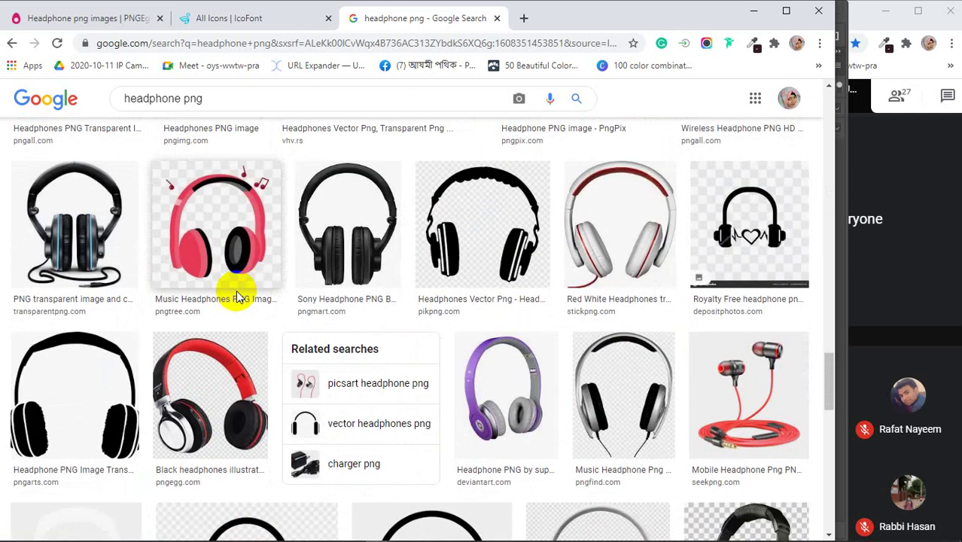
scroll(236, 297, "down", 2)
scroll(237, 297, "down", 6)
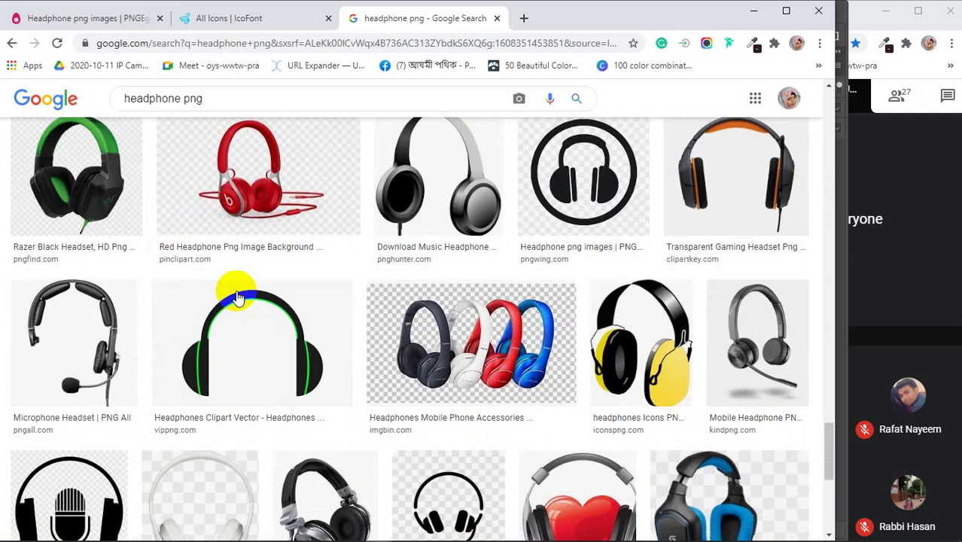
scroll(236, 298, "down", 2)
scroll(236, 297, "down", 3)
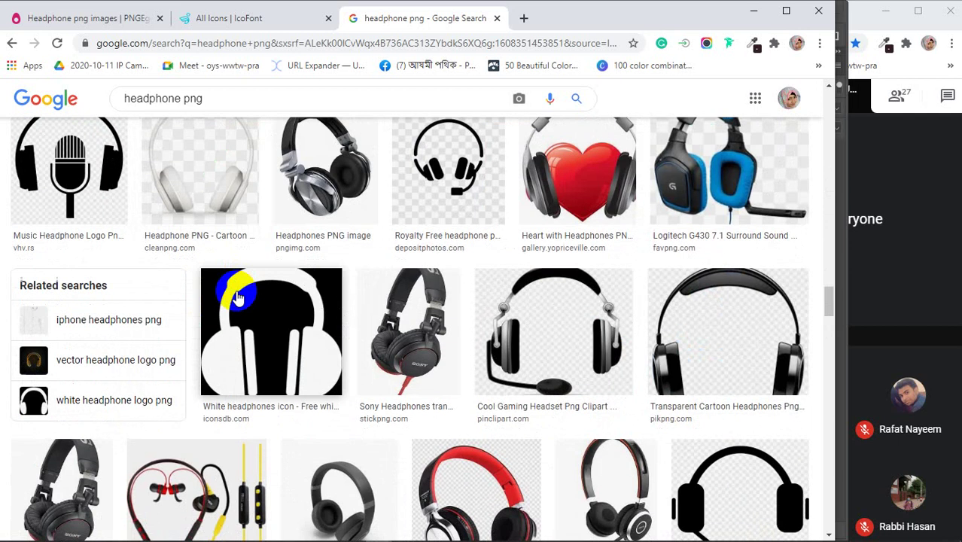
scroll(236, 297, "down", 3)
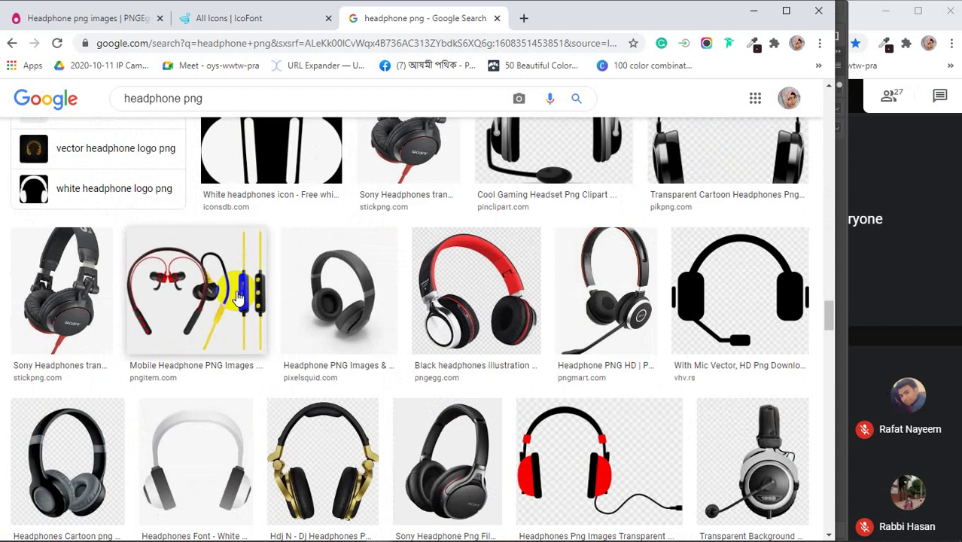
scroll(236, 297, "down", 3)
scroll(236, 297, "down", 3)
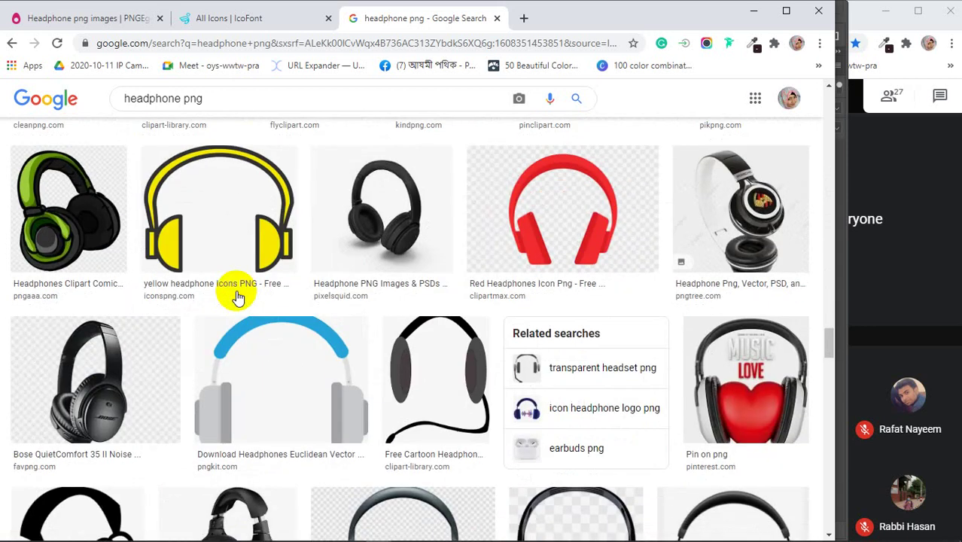
scroll(236, 297, "down", 3)
scroll(246, 297, "down", 3)
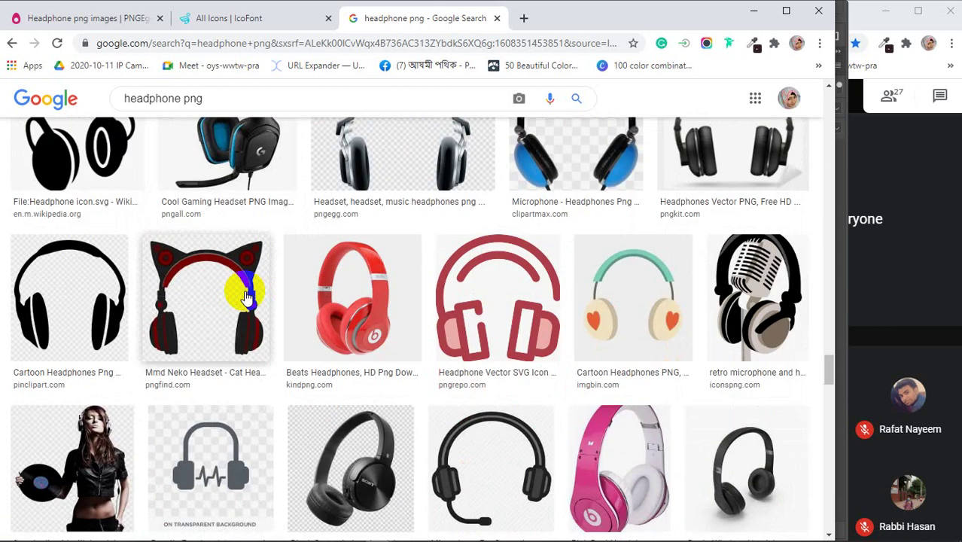
scroll(246, 297, "down", 4)
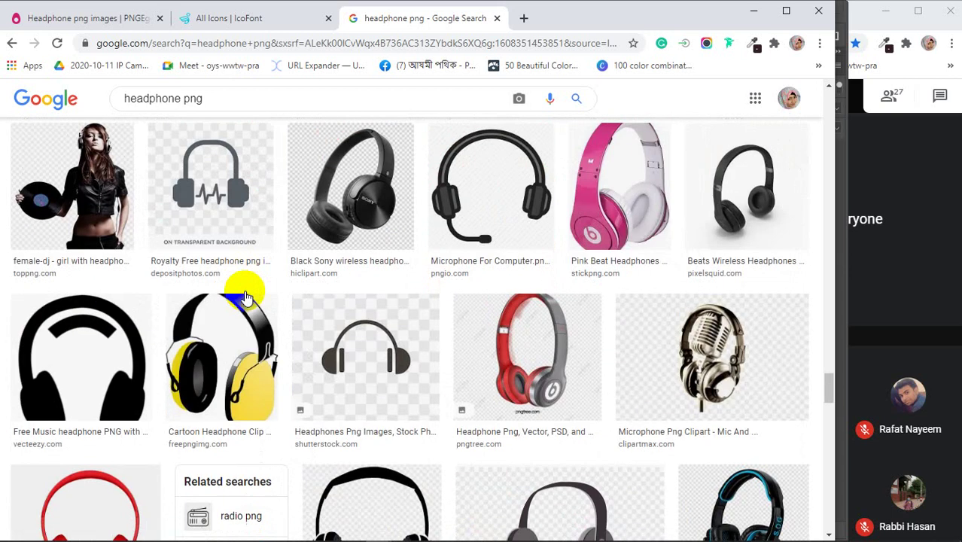
scroll(244, 294, "down", 2)
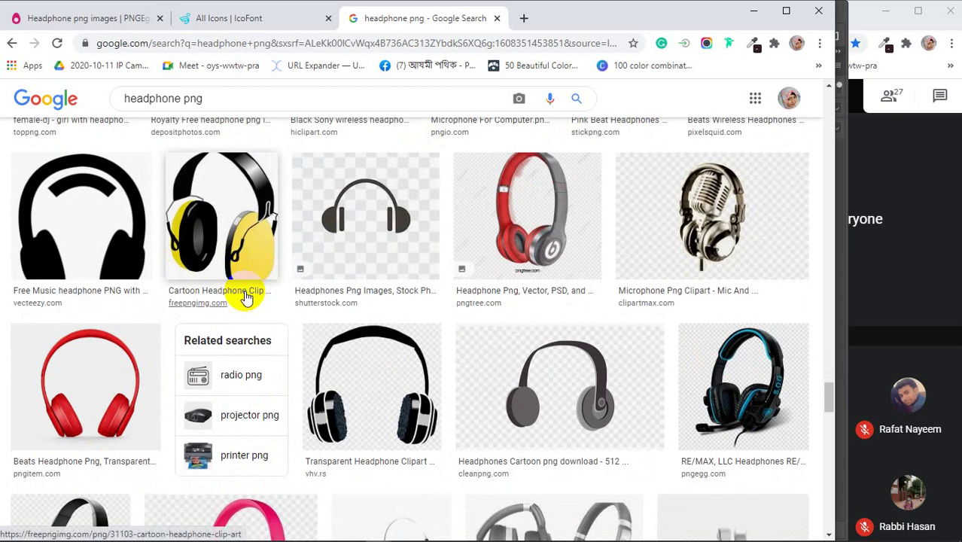
scroll(246, 295, "down", 3)
scroll(244, 295, "down", 3)
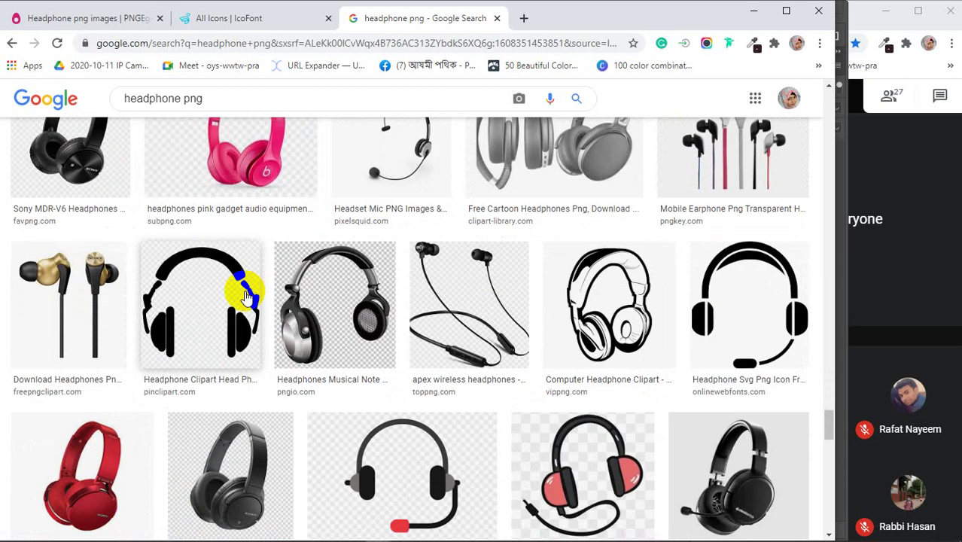
scroll(245, 295, "up", 1)
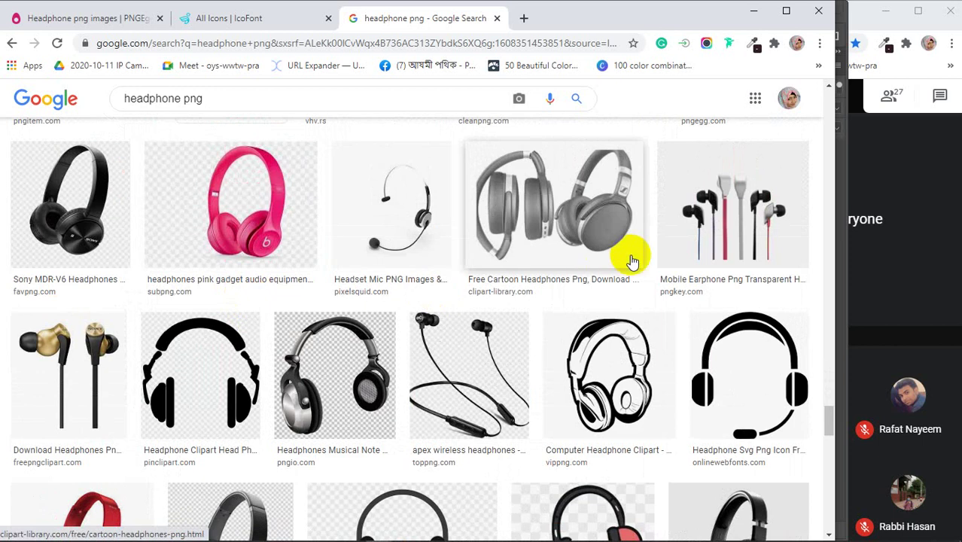
- Preview the grey cartoon headphones image and browse further results
left_click(564, 193)
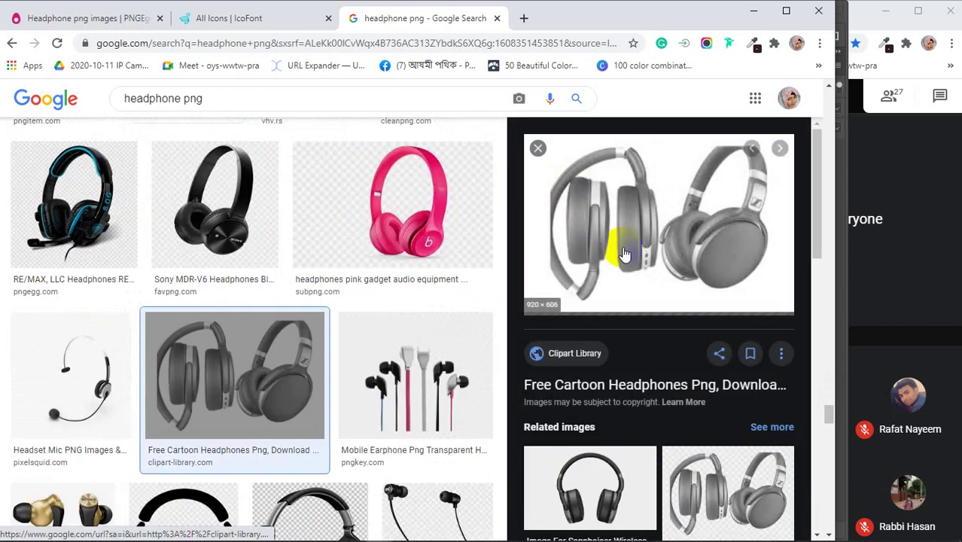
scroll(624, 255, "down", 8)
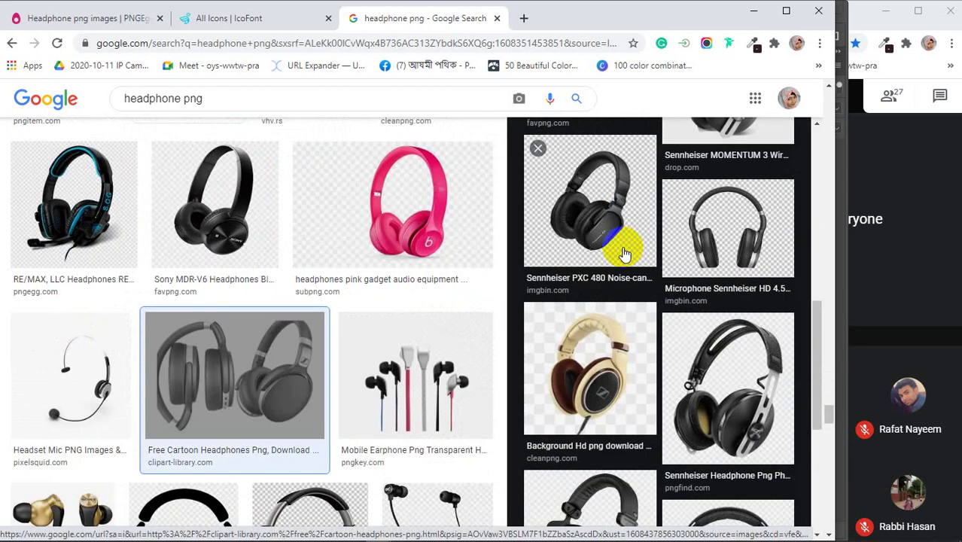
scroll(623, 254, "up", 8)
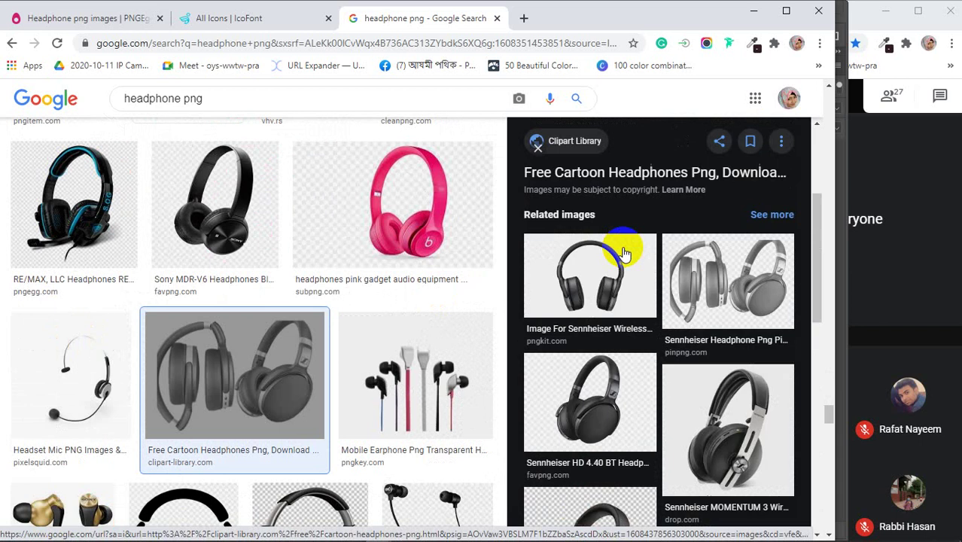
scroll(230, 264, "down", 3)
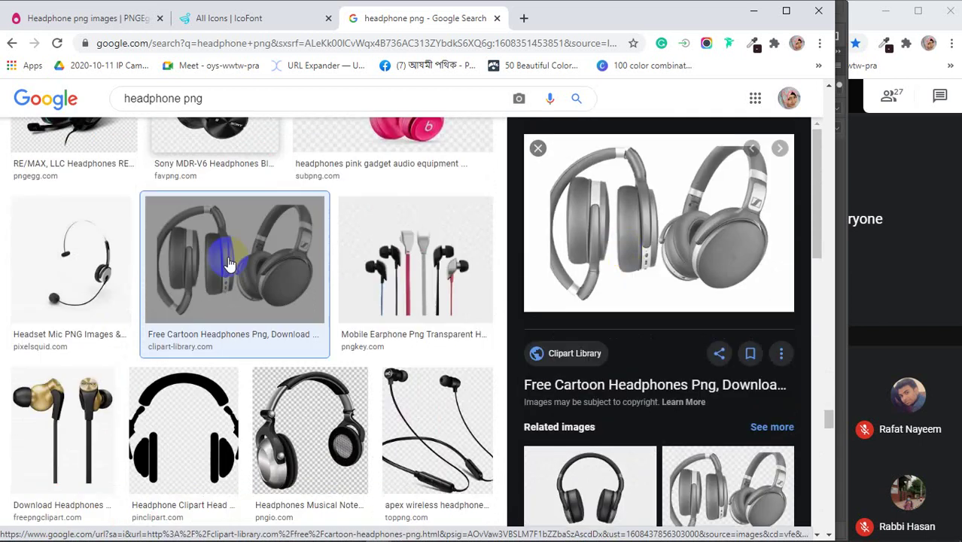
scroll(228, 256, "down", 3)
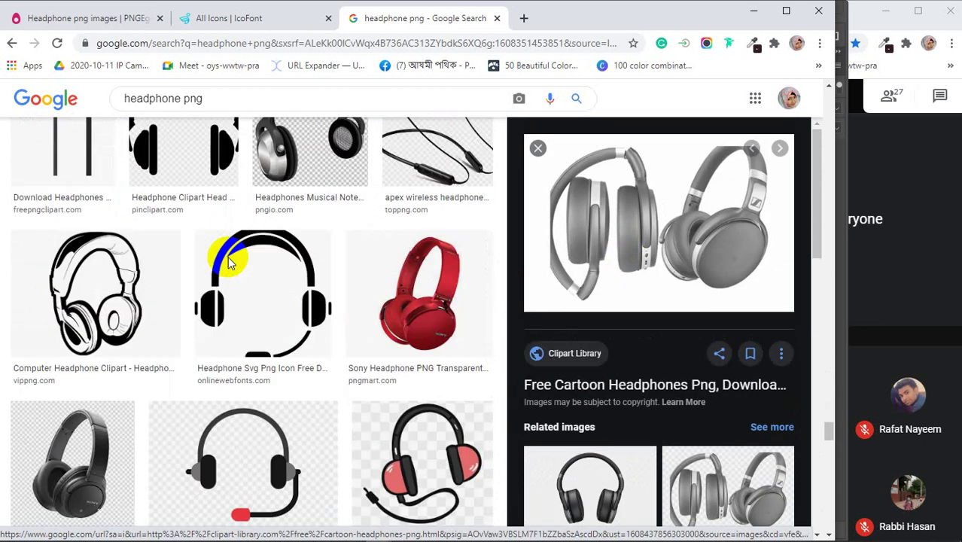
scroll(414, 298, "down", 5)
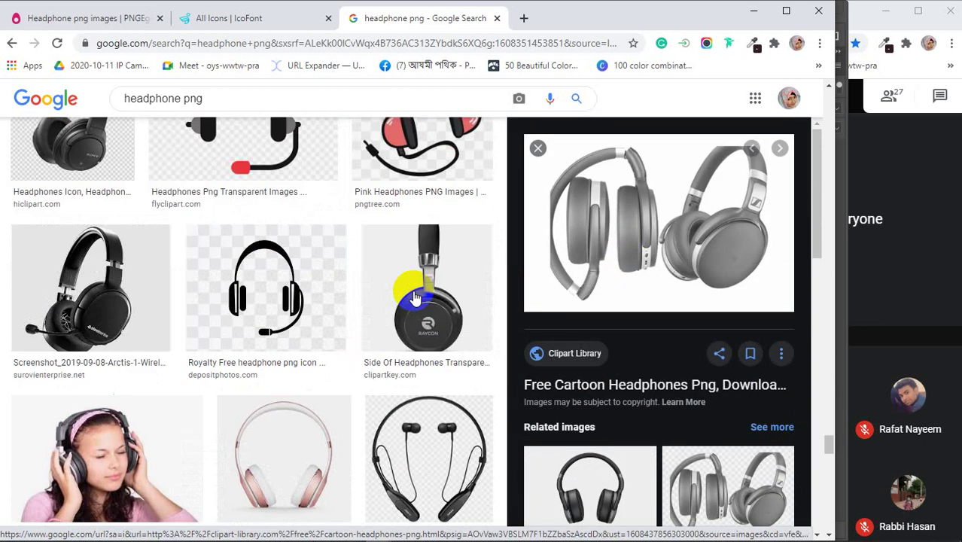
scroll(413, 298, "down", 4)
scroll(413, 299, "down", 4)
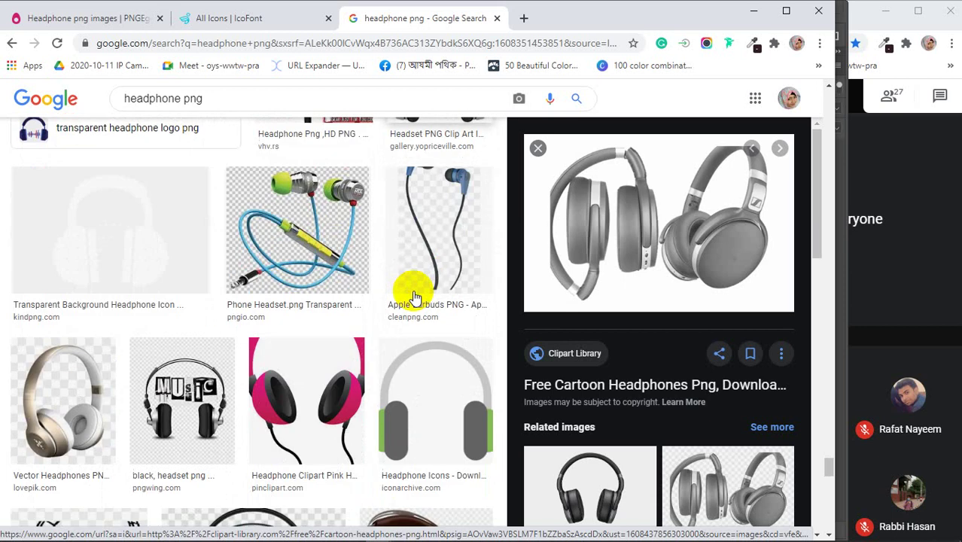
scroll(410, 295, "up", 5)
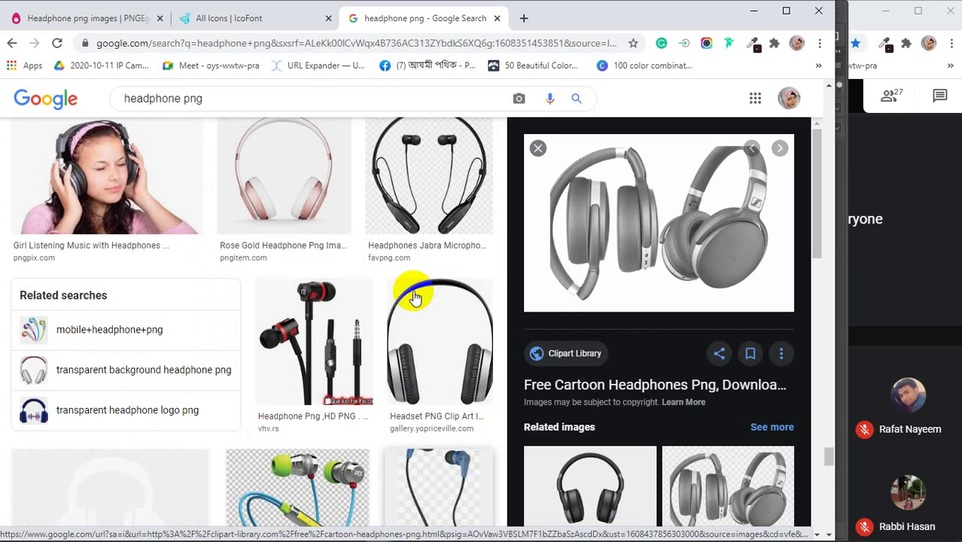
- Preview the Rose Gold headphone and Hearing - Beats logo results
left_click(288, 199)
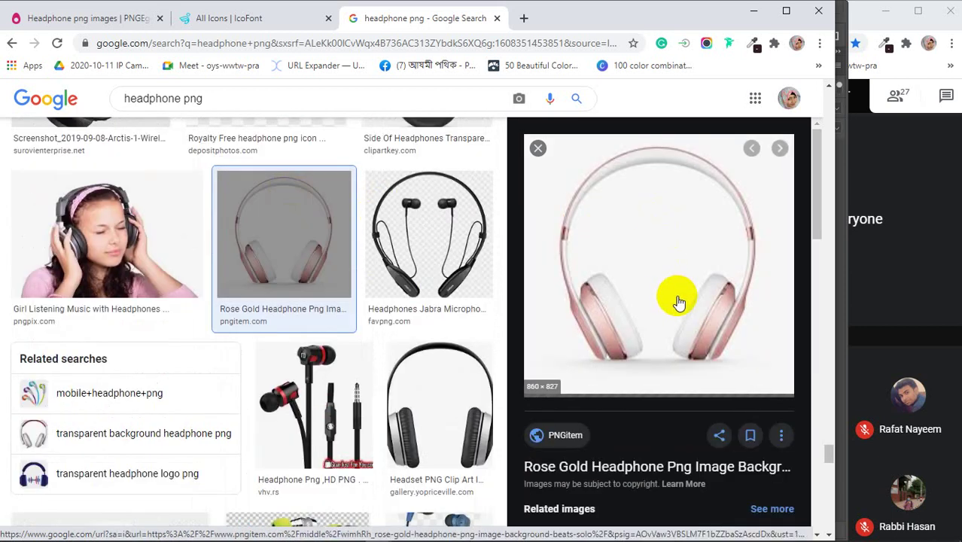
scroll(679, 302, "down", 5)
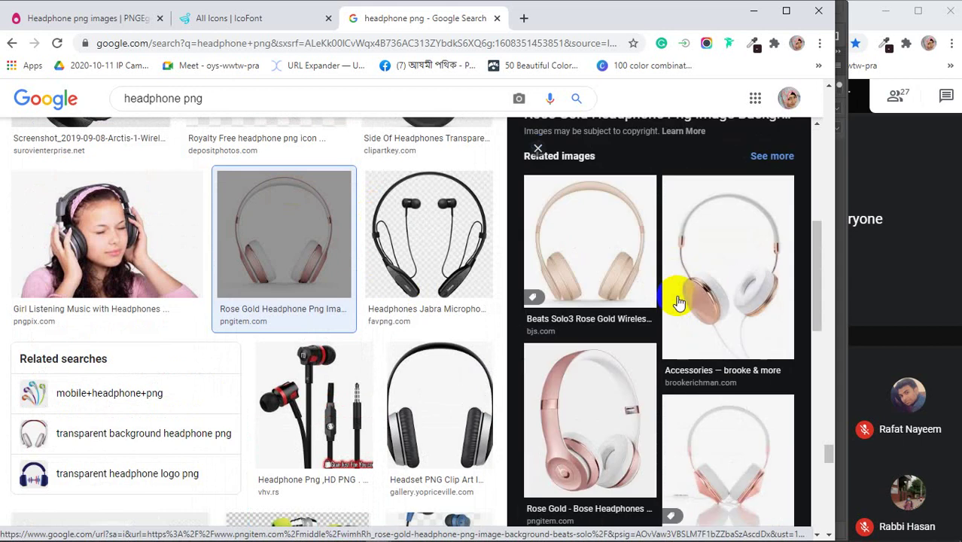
scroll(679, 303, "down", 3)
scroll(679, 303, "down", 4)
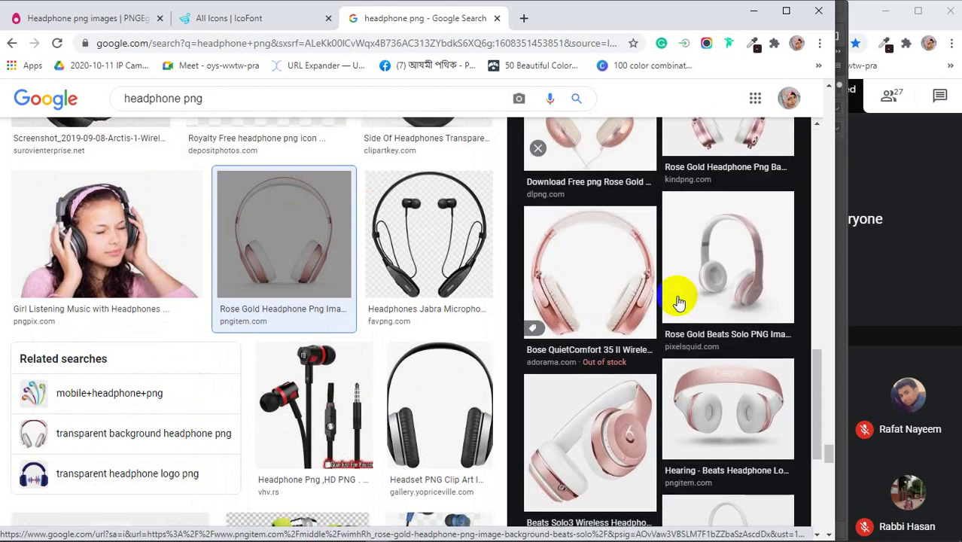
scroll(679, 302, "down", 2)
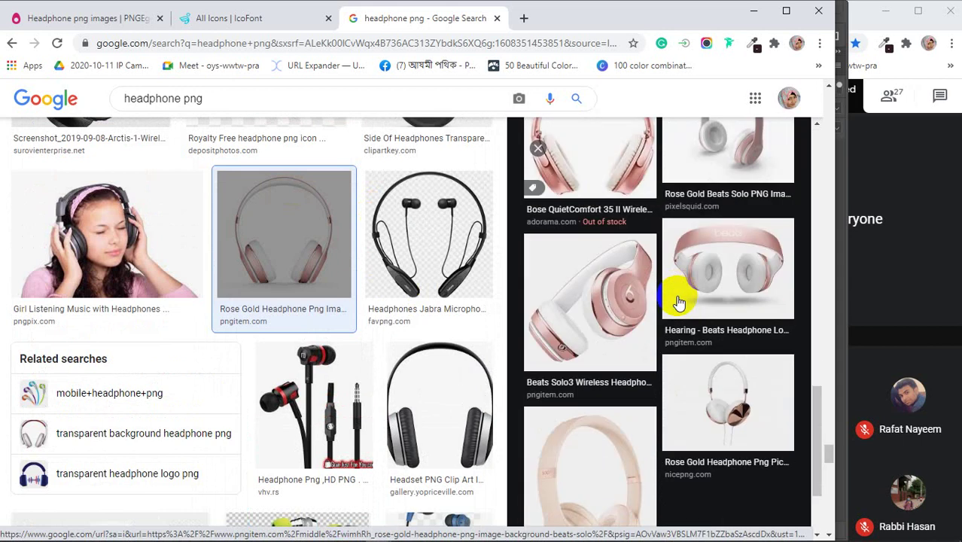
left_click(726, 256)
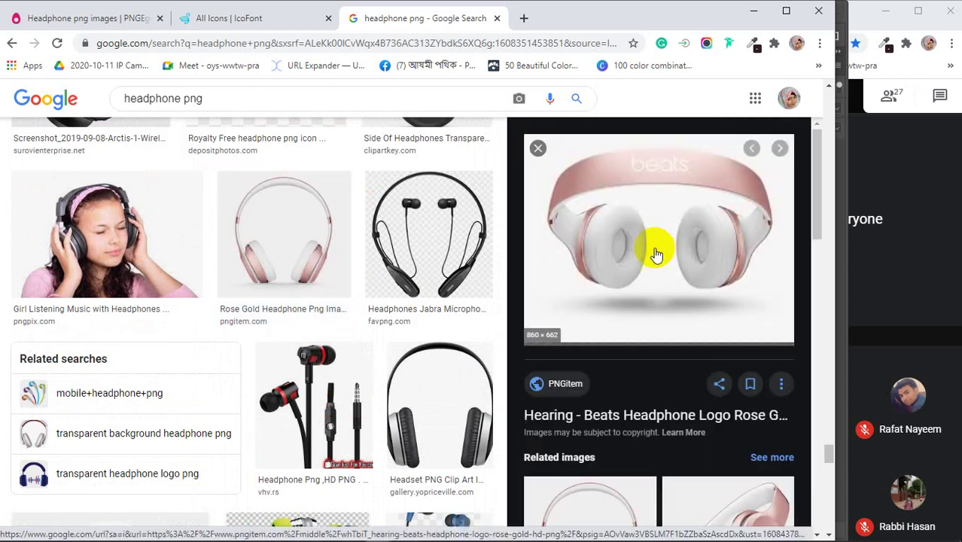
scroll(656, 254, "down", 5)
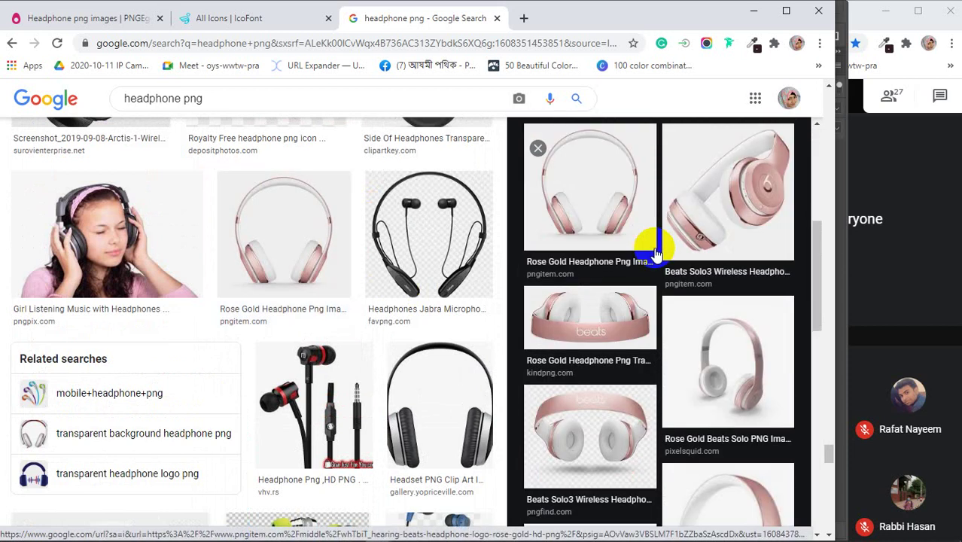
scroll(653, 253, "down", 2)
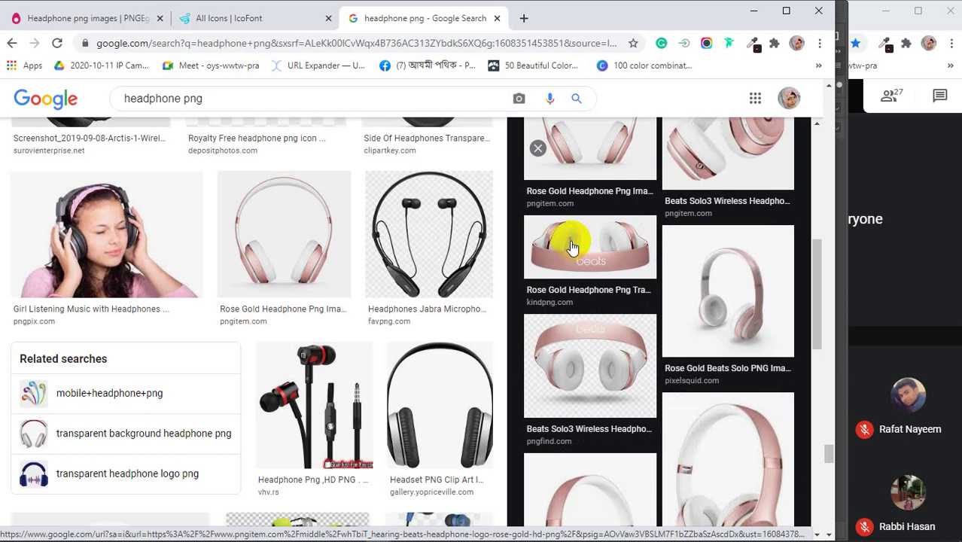
- Copy the rose gold beats headphone image from its kindpng preview
left_click(572, 247)
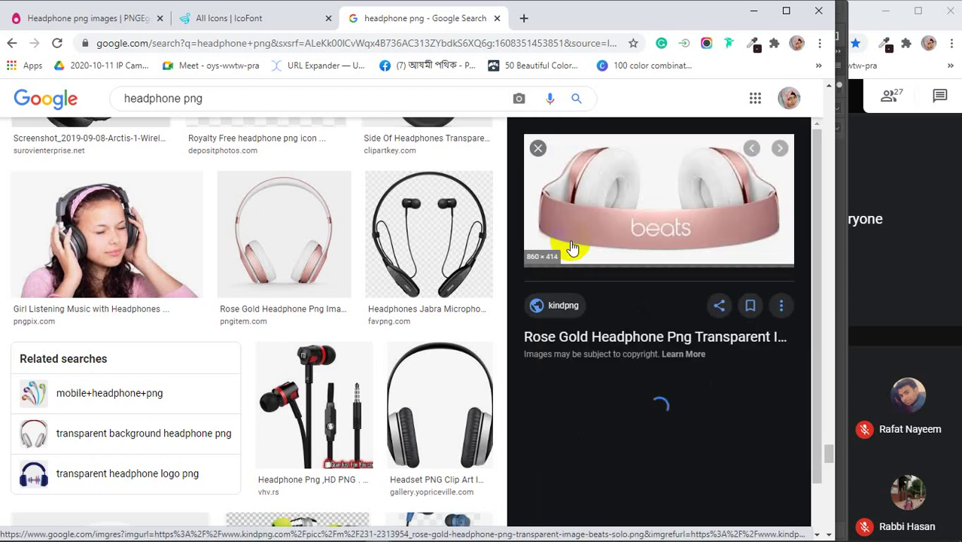
right_click(633, 187)
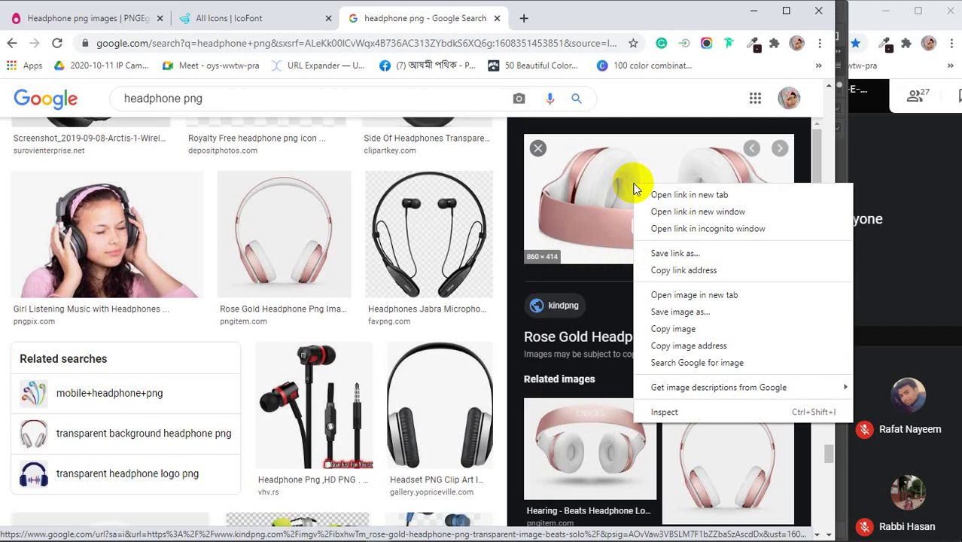
left_click(690, 329)
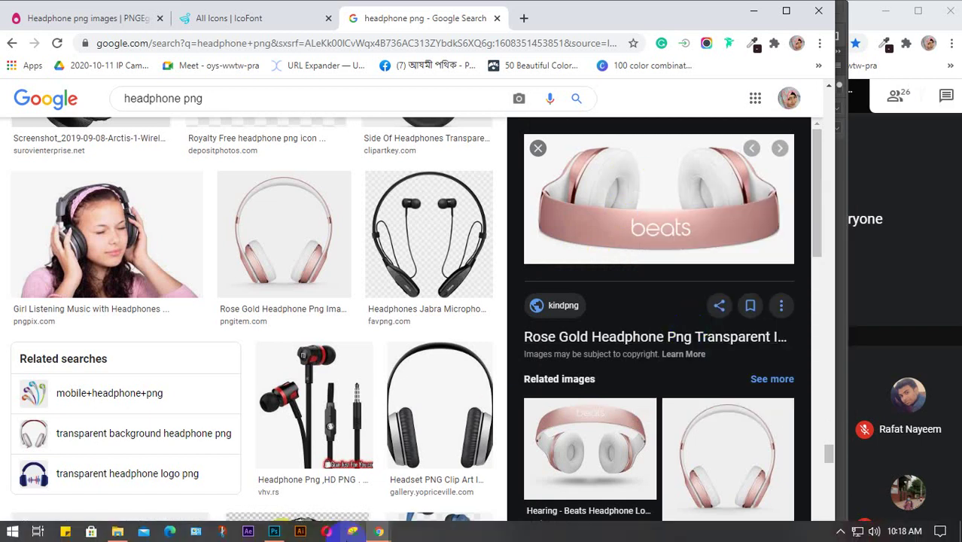
- Paste the headphones into the template, position them, and hide the download and grid layers
left_click(274, 531)
key("ctrl+v")
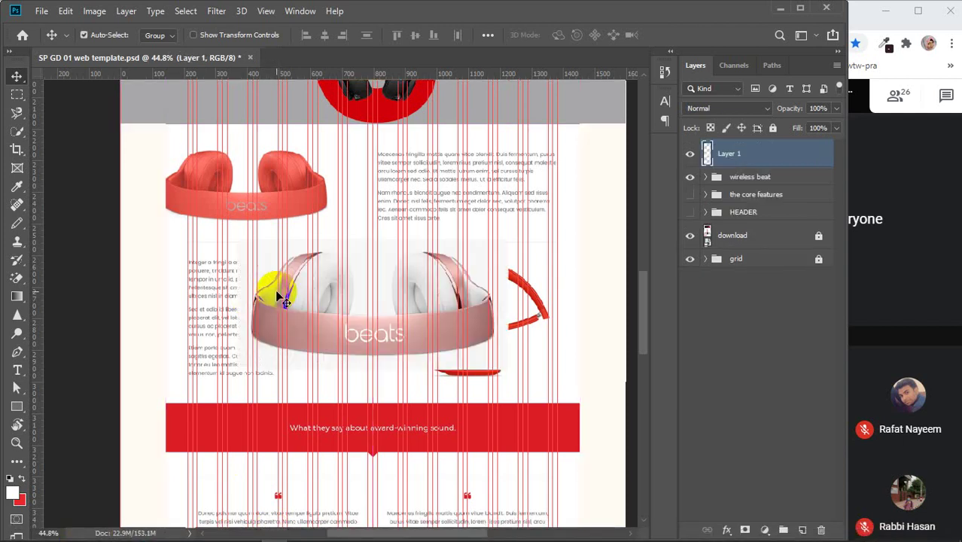
left_click_drag(357, 338, 343, 317)
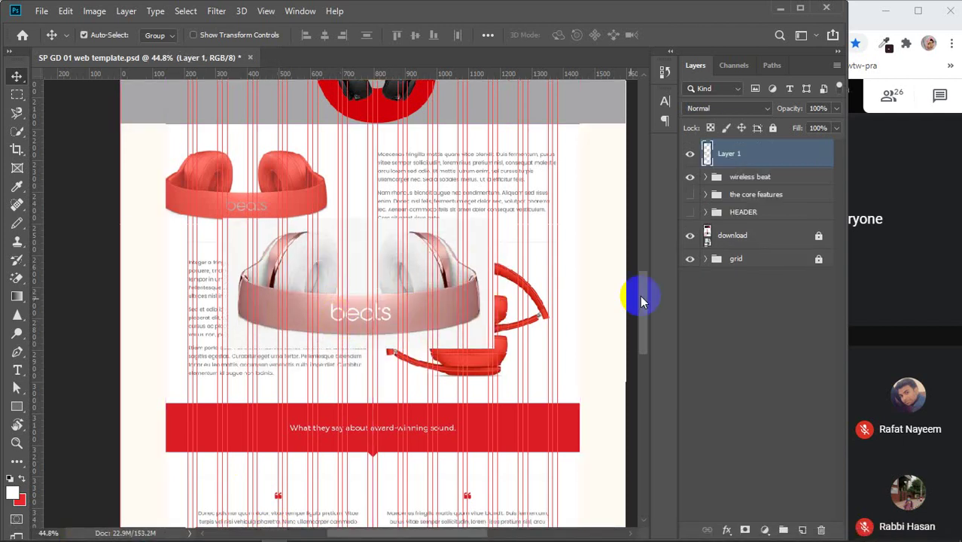
left_click(689, 237)
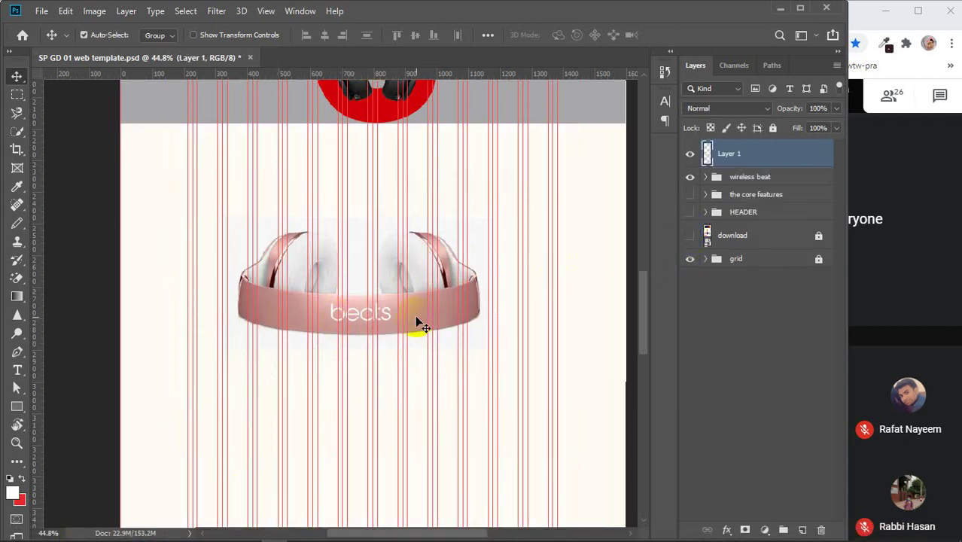
left_click_drag(415, 315, 433, 348)
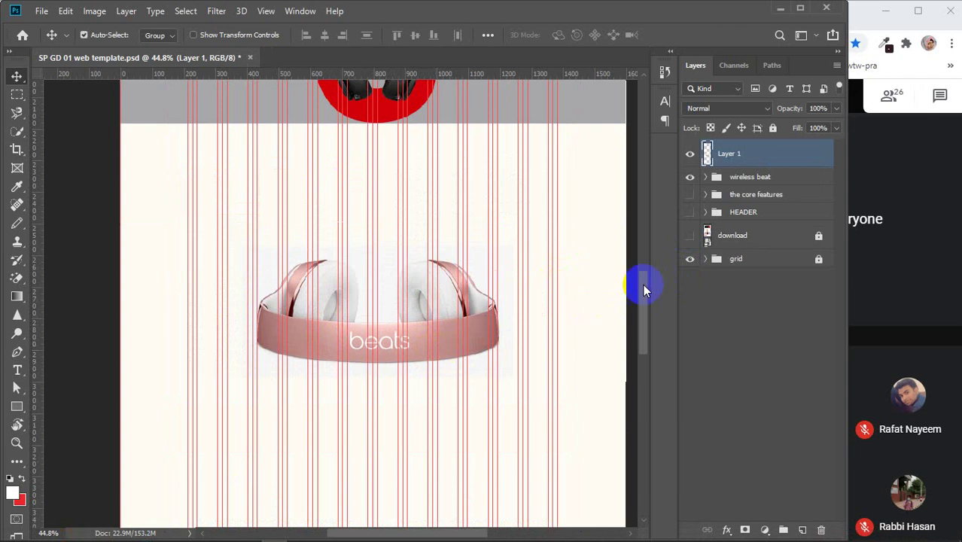
left_click(690, 259)
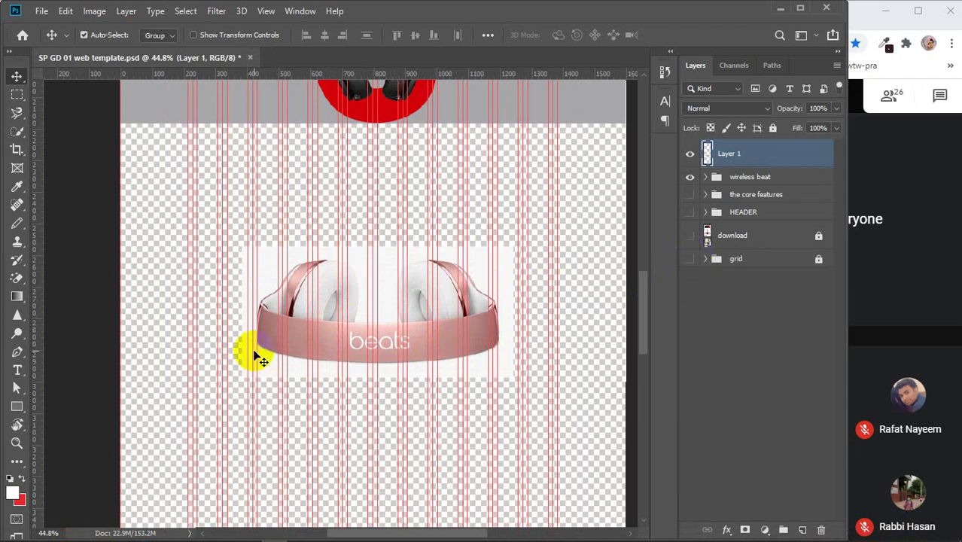
- Rename the pasted layer to 'image 1' and select the Magic Eraser Tool
double_click(727, 156)
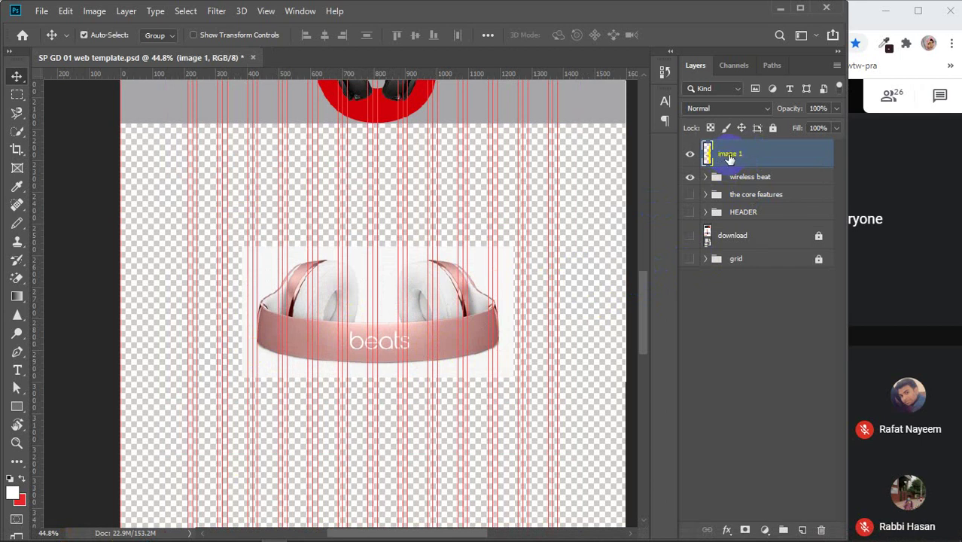
left_click(323, 318)
left_click_drag(15, 285, 71, 314)
- Try the Magic Eraser on the light background twice, undoing both attempts
left_click(264, 260)
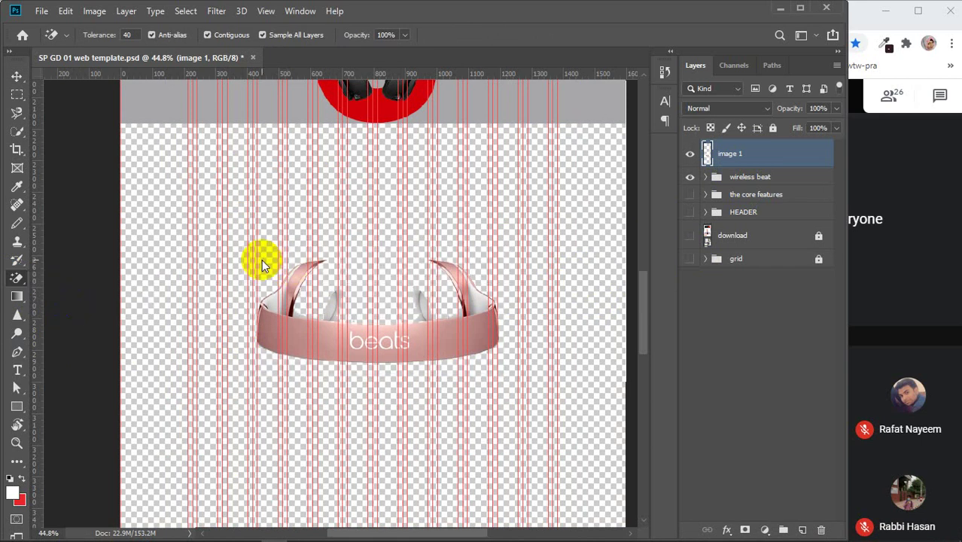
key("ctrl+z")
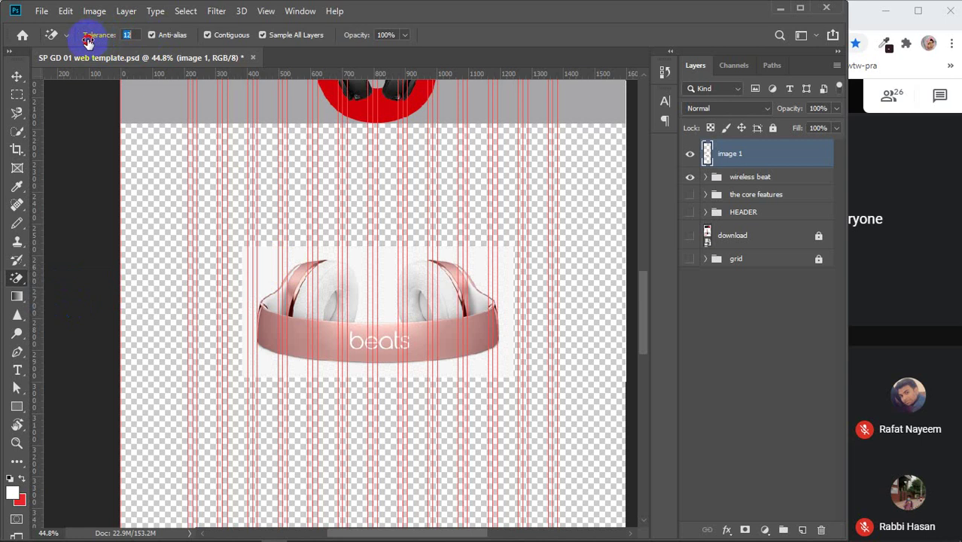
left_click(259, 262)
key("ctrl+z")
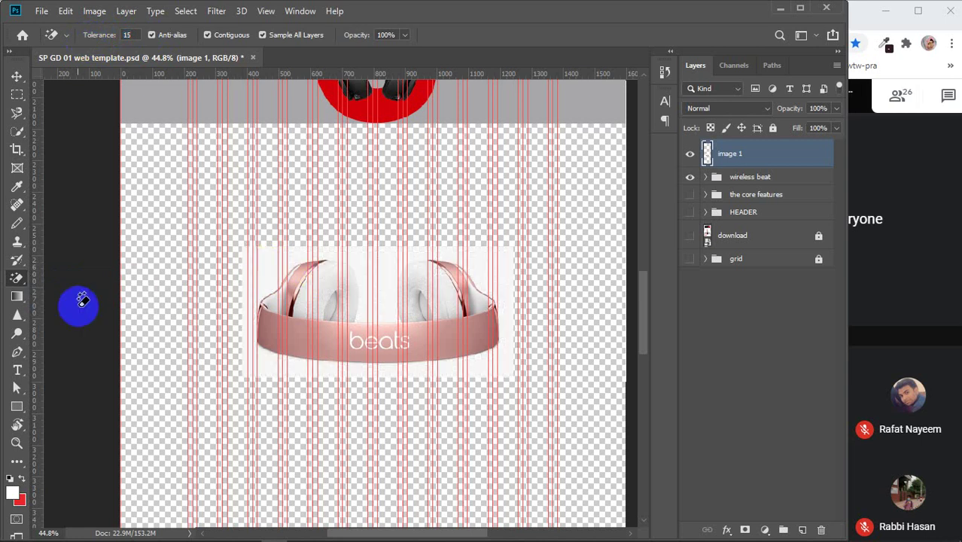
- Switch from the Magic Eraser to the standard brush Eraser Tool
right_click(16, 279)
left_click(83, 278)
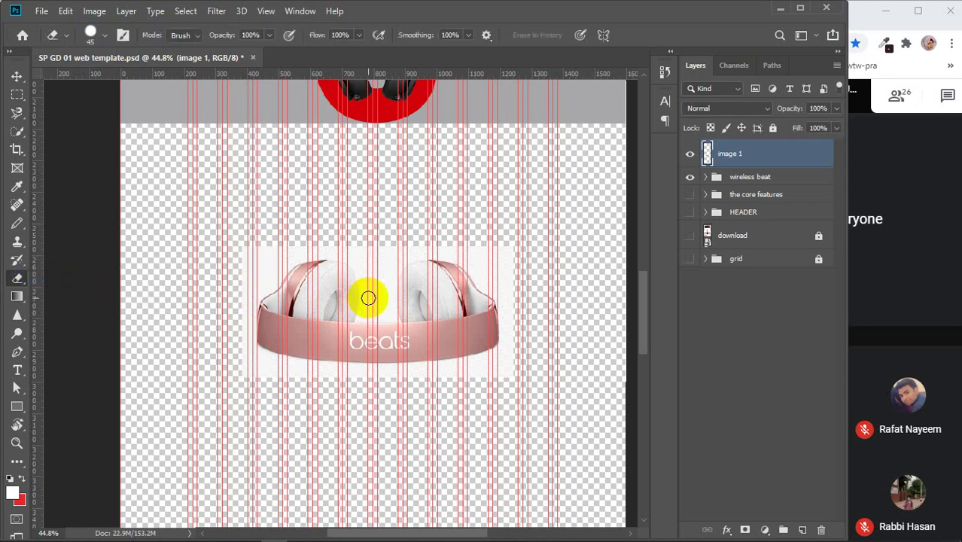
scroll(368, 298, "up", 10)
scroll(368, 298, "up", 2)
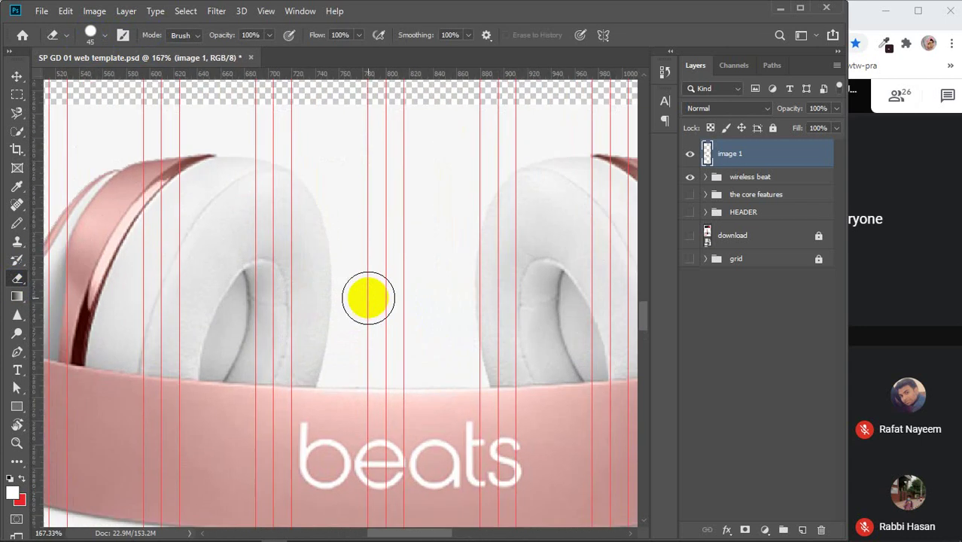
scroll(368, 298, "down", 4)
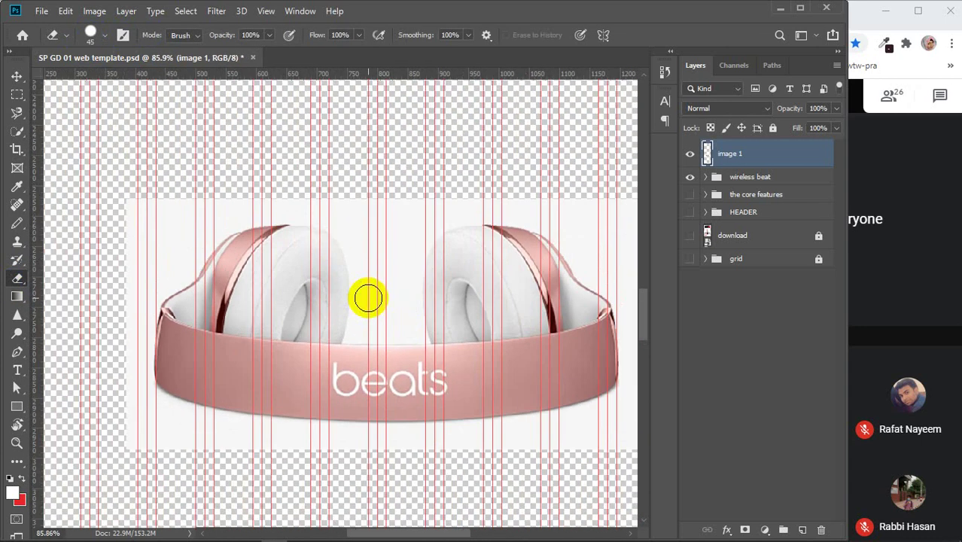
key("v")
key("p")
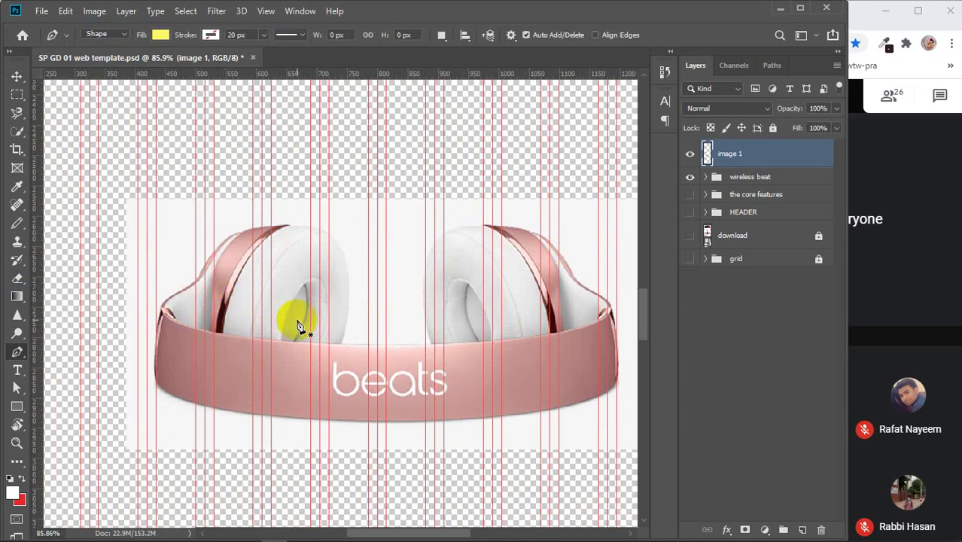
key("m")
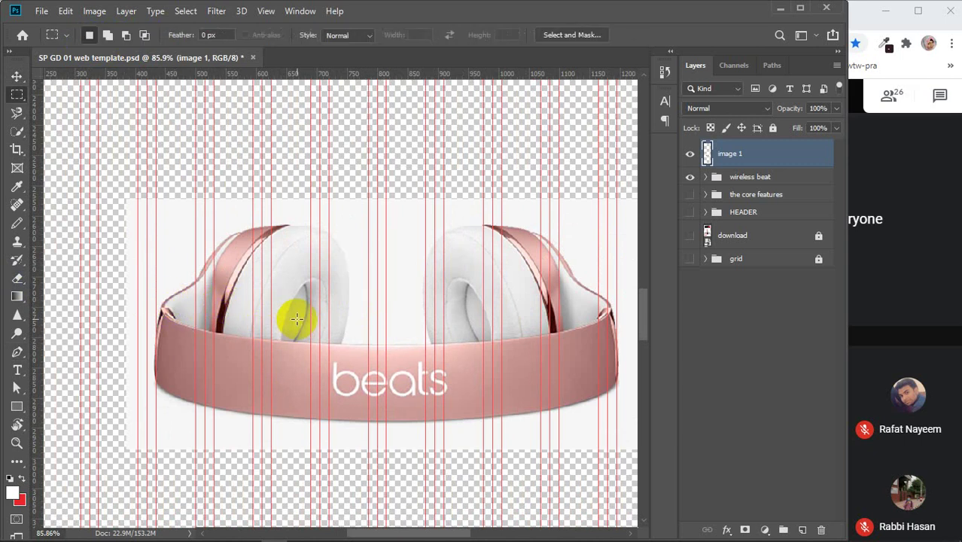
key("e")
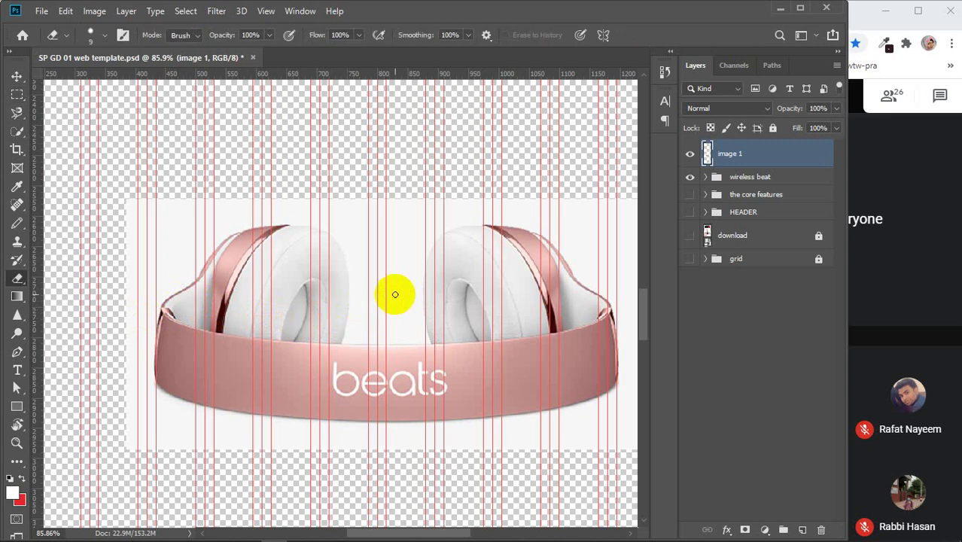
- Erase the white background along the headband top and down the earcup's edge
scroll(395, 294, "up", 5)
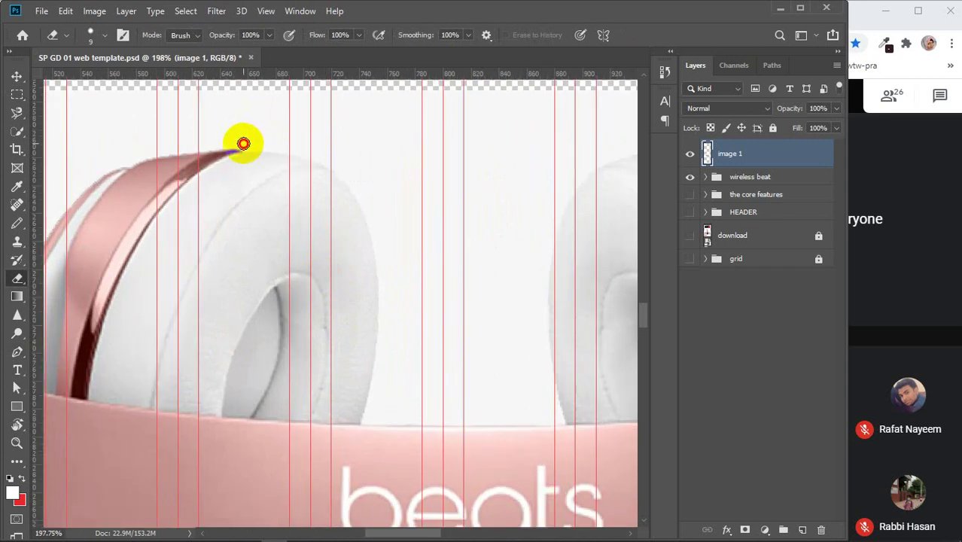
mouse_move(252, 145)
left_mouse_down()
mouse_move(332, 161)
mouse_move(381, 217)
left_mouse_up()
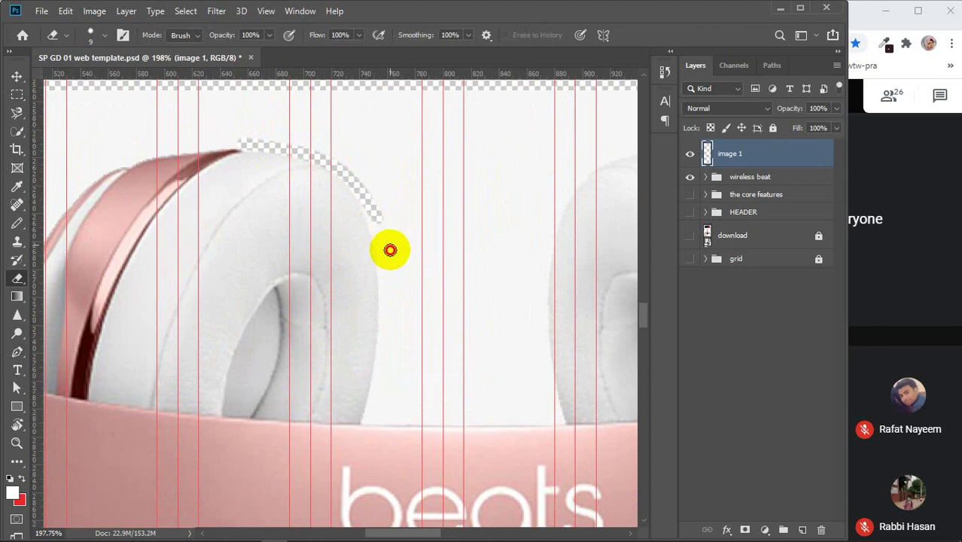
mouse_move(385, 228)
left_mouse_down()
mouse_move(367, 204)
mouse_move(385, 260)
left_mouse_up()
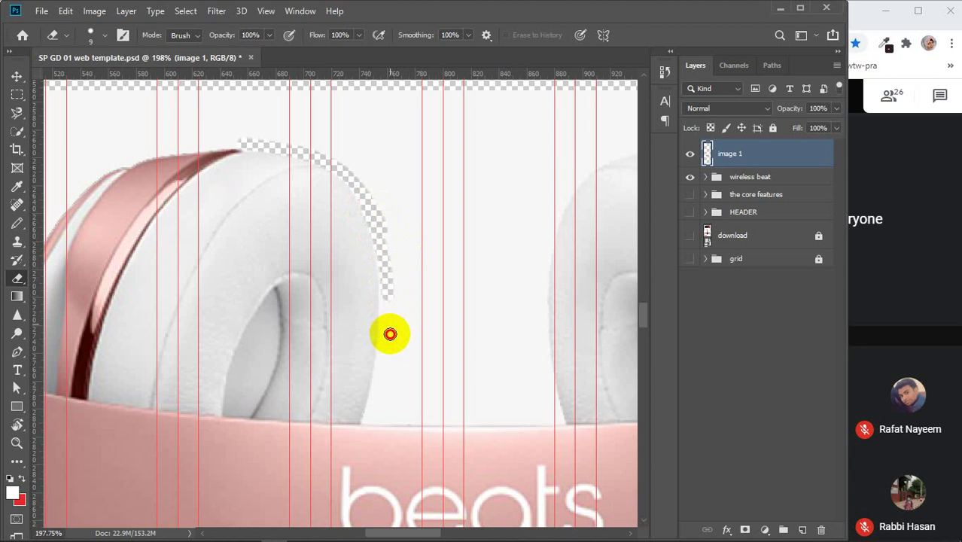
mouse_move(386, 292)
left_mouse_down()
mouse_move(386, 354)
mouse_move(364, 433)
mouse_move(373, 421)
mouse_move(566, 420)
left_mouse_up()
left_click(376, 420)
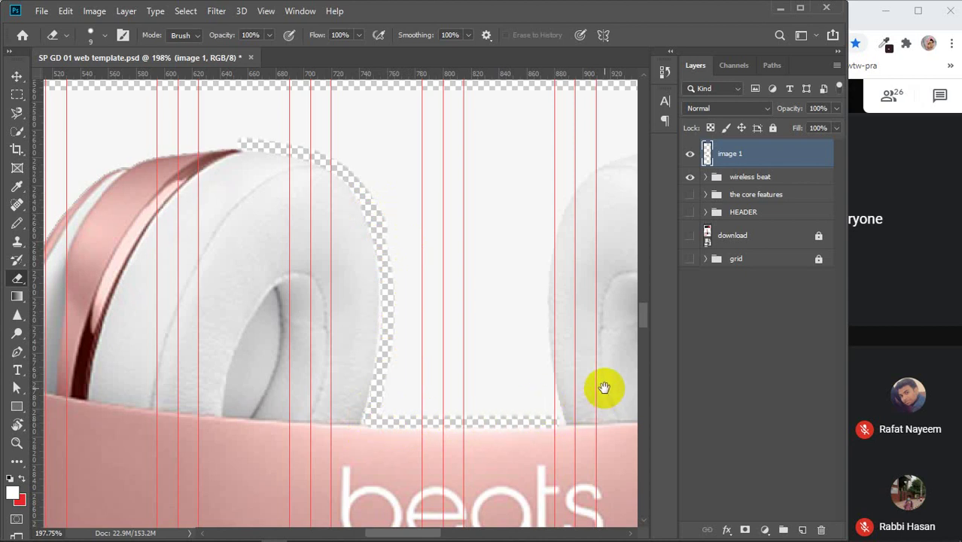
- Erase the background up the right earcup's left side and along its top edge
left_click_drag(604, 386, 365, 418)
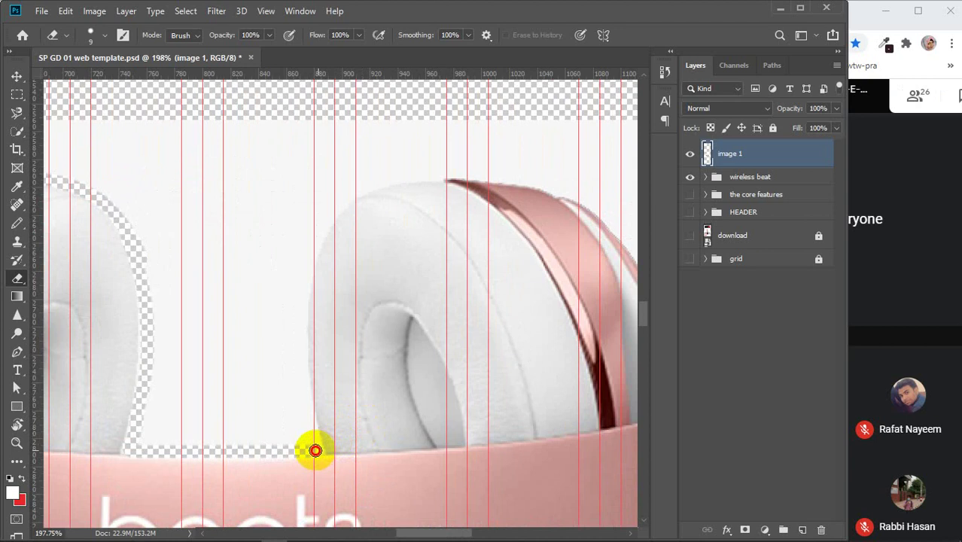
mouse_move(310, 430)
left_mouse_down()
mouse_move(296, 316)
mouse_move(308, 248)
mouse_move(338, 181)
left_mouse_up()
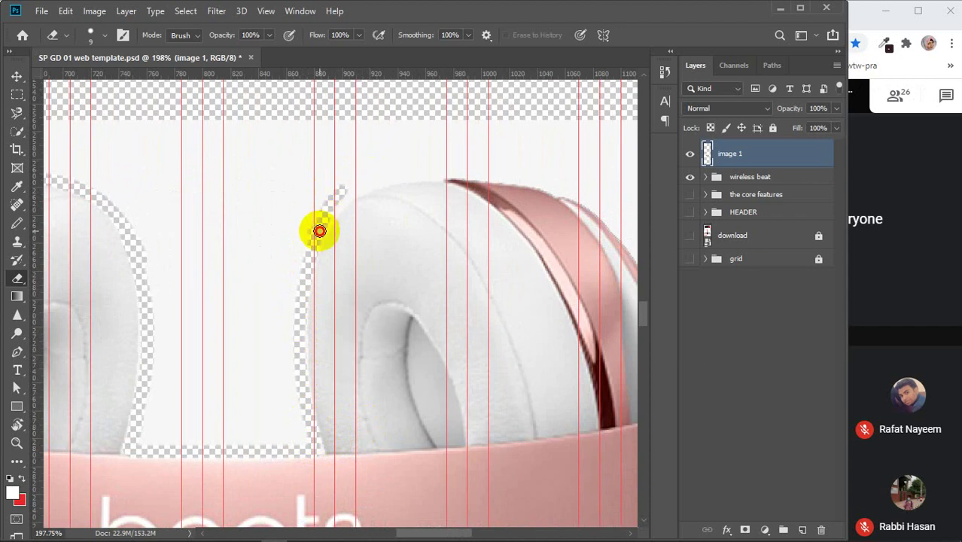
mouse_move(347, 196)
left_mouse_down()
mouse_move(399, 174)
mouse_move(454, 173)
left_mouse_up()
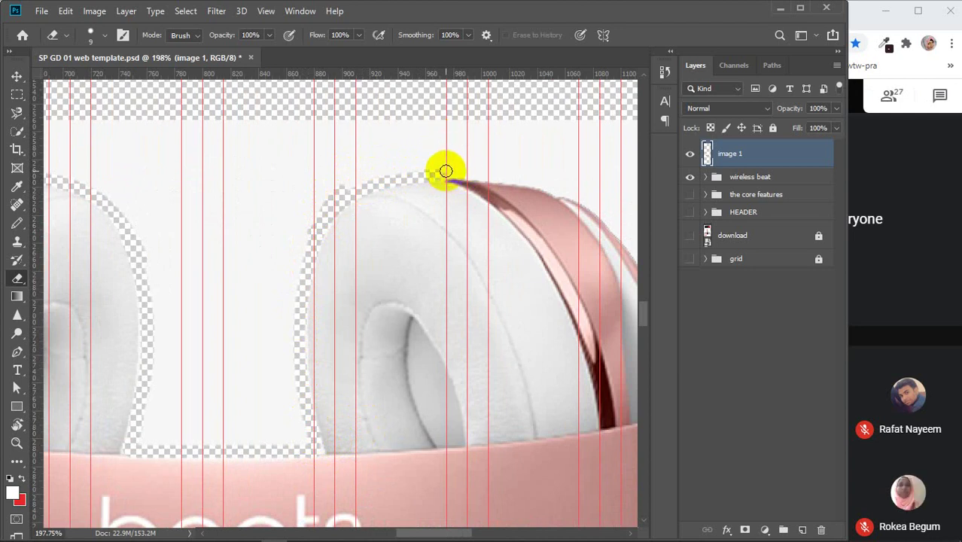
mouse_move(444, 167)
left_mouse_down()
mouse_move(604, 186)
mouse_move(553, 182)
left_mouse_up()
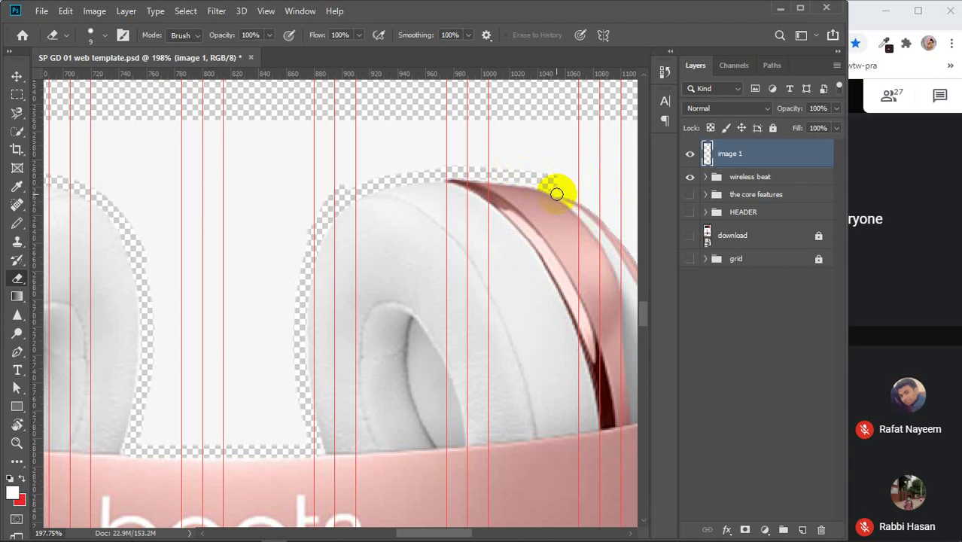
left_click_drag(558, 191, 599, 196)
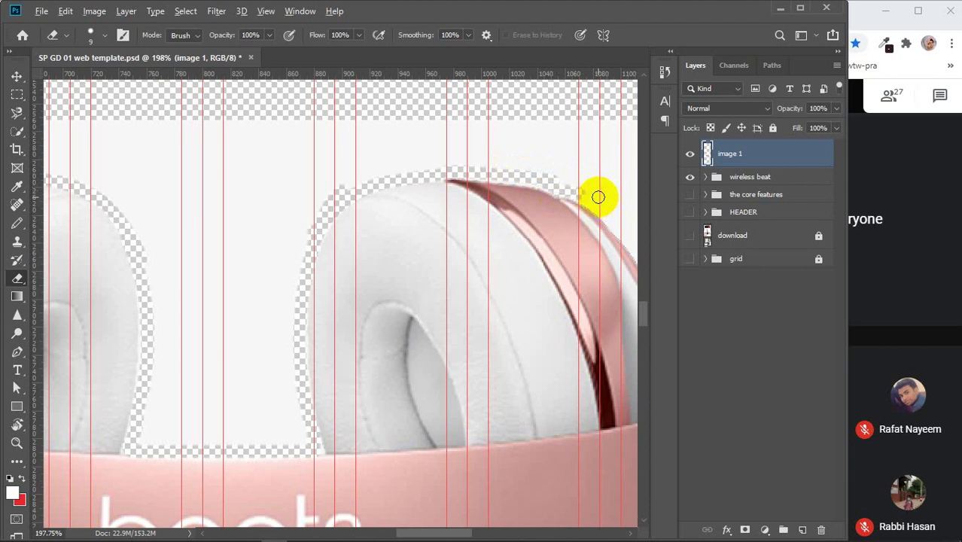
- Erase the background along the left earcup's top edge
scroll(598, 197, "down", 3, "alt")
scroll(596, 197, "left", 2)
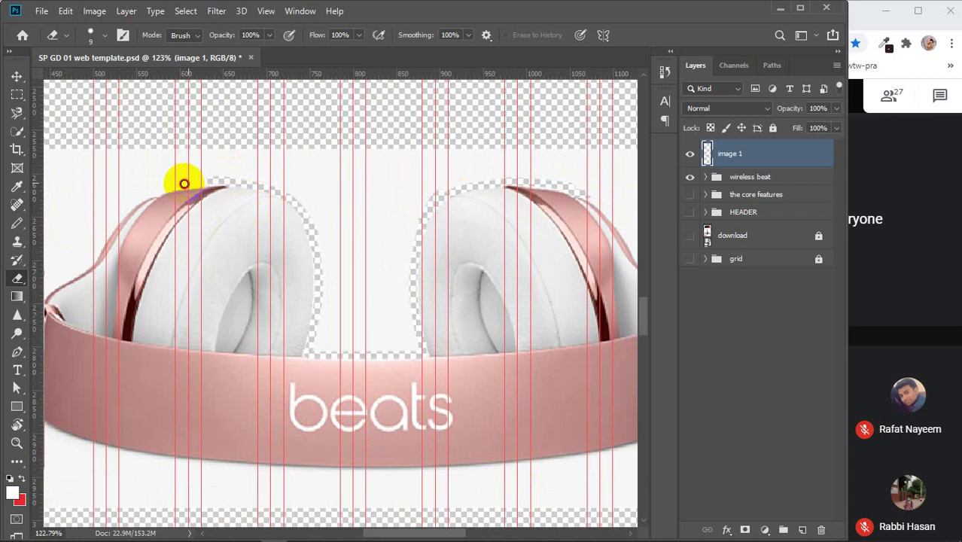
left_click_drag(184, 183, 112, 205)
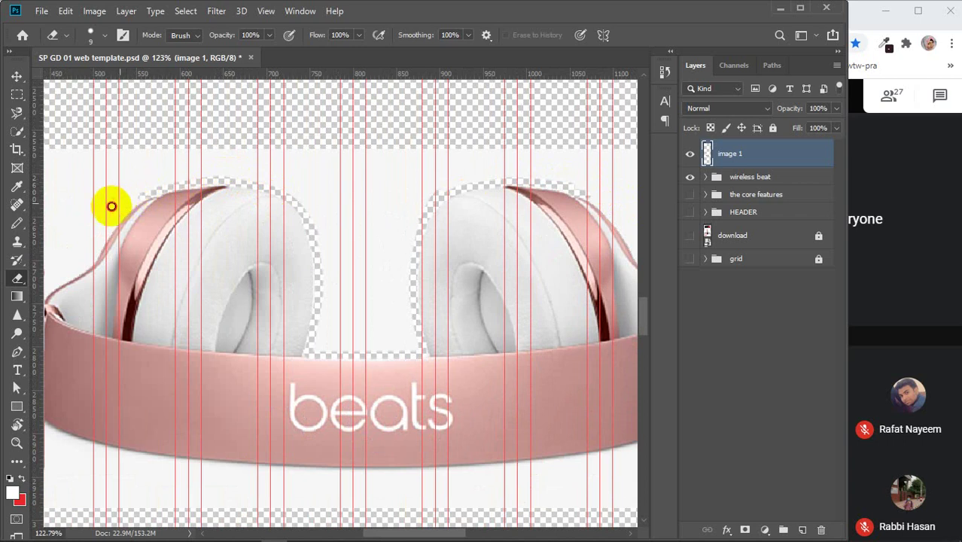
scroll(203, 298, "down", 2, "alt")
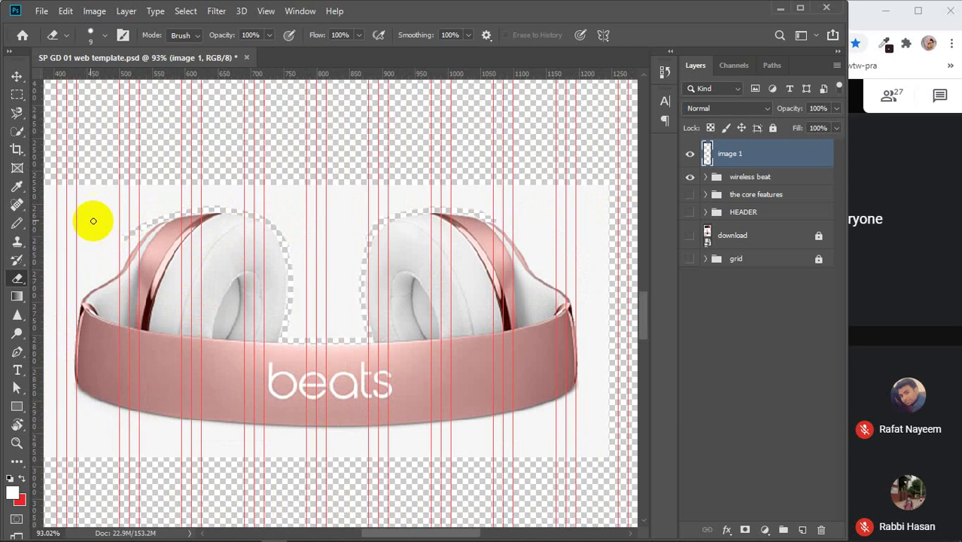
scroll(225, 288, "down", 1, "alt")
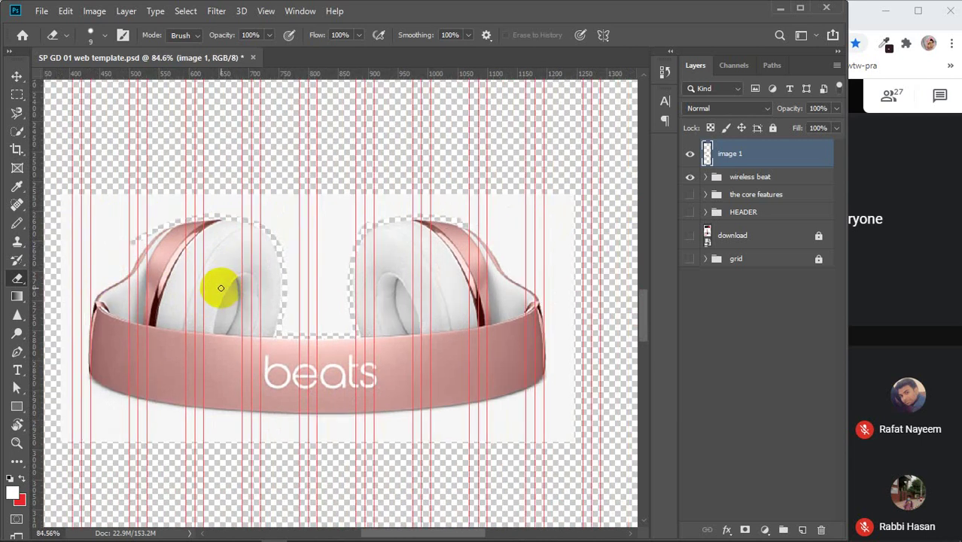
- Magic-erase the leftover white around the rose-gold headphones and show the download mockup layer again
right_click(17, 278)
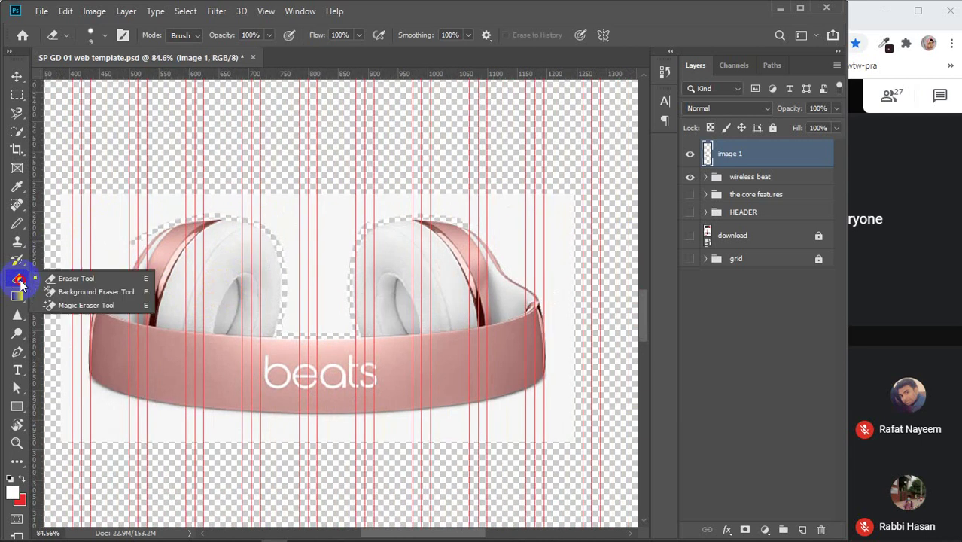
left_click(83, 305)
left_click(113, 218)
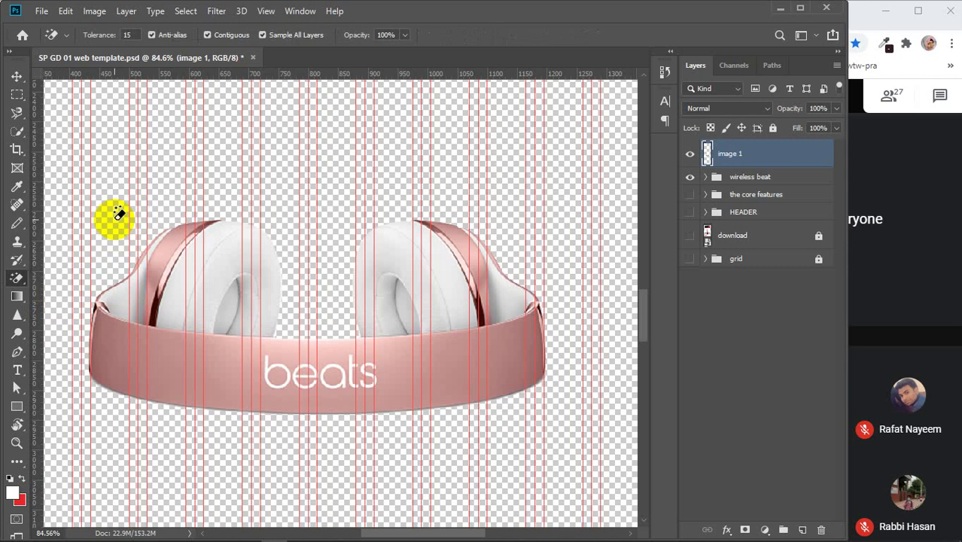
left_click(17, 76)
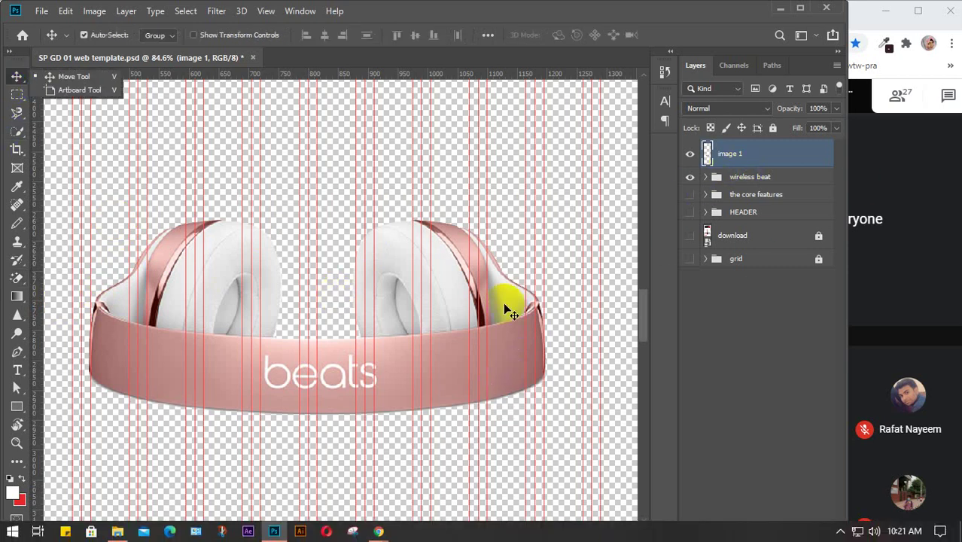
left_click(690, 235)
scroll(535, 261, "down", 2)
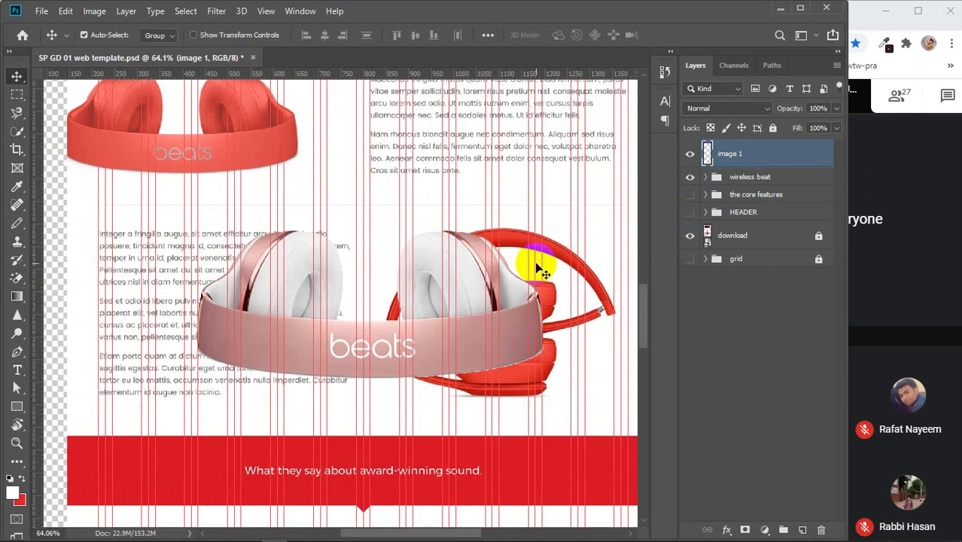
- Return to the Chrome headphone image search and run a search for folding headphone png
mouse_move(384, 533)
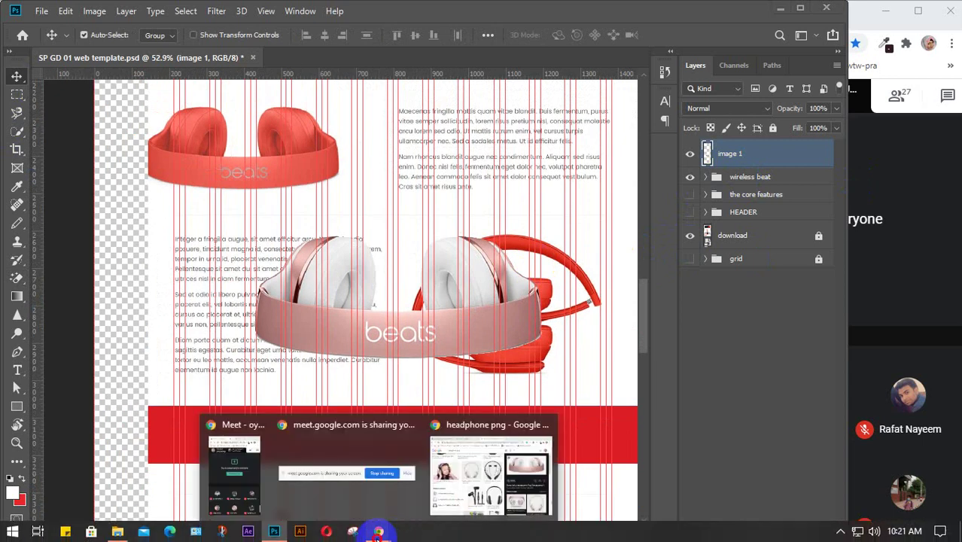
left_click(476, 482)
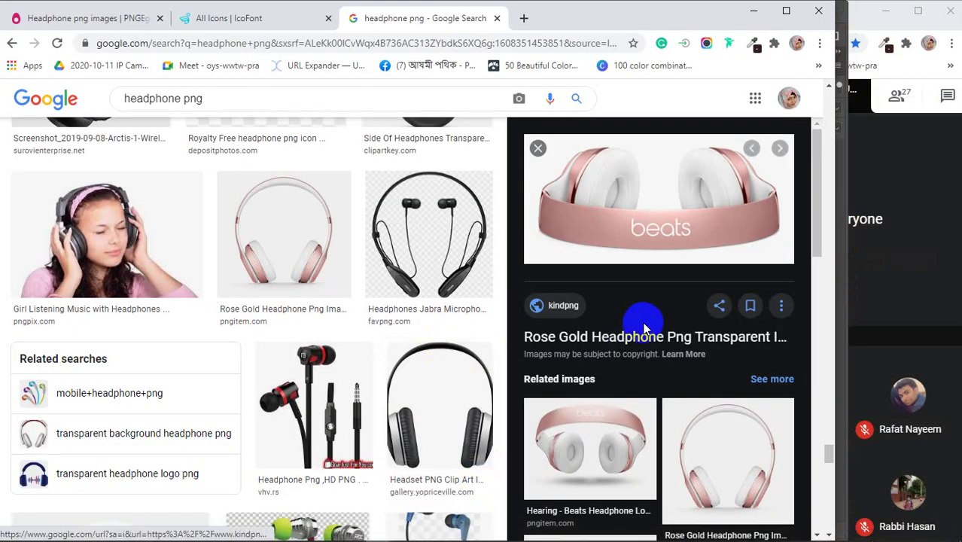
scroll(644, 327, "down", 5)
scroll(644, 328, "down", 8)
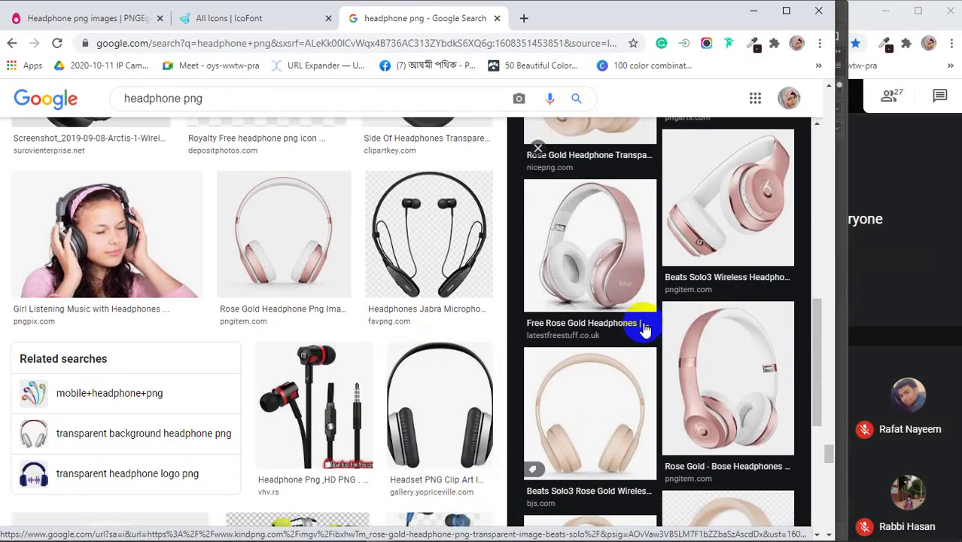
scroll(643, 329, "down", 1)
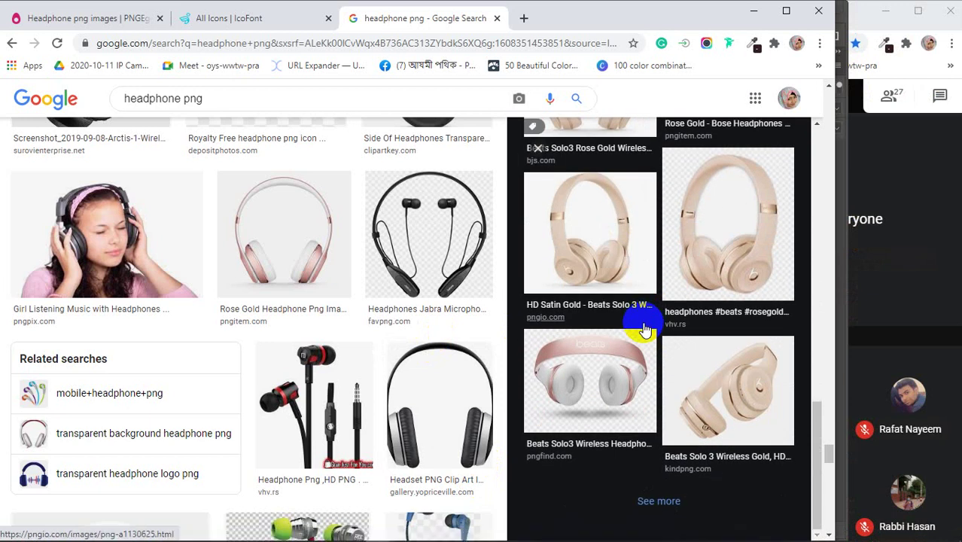
scroll(644, 329, "down", 6)
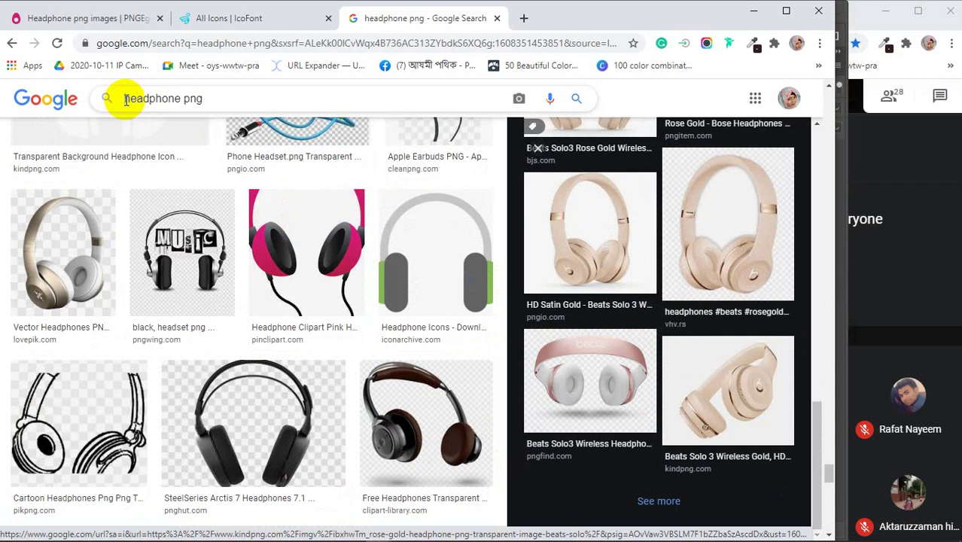
type("golding")
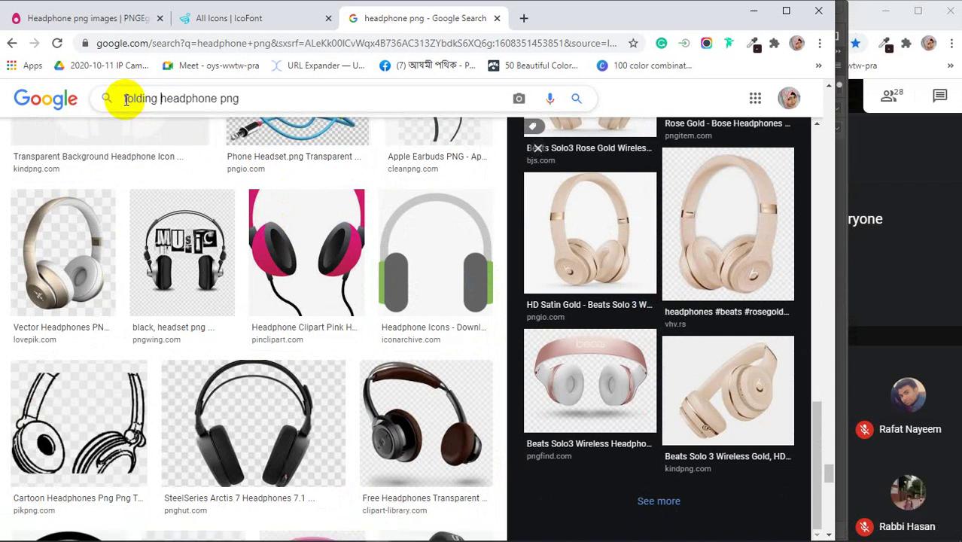
key("Return")
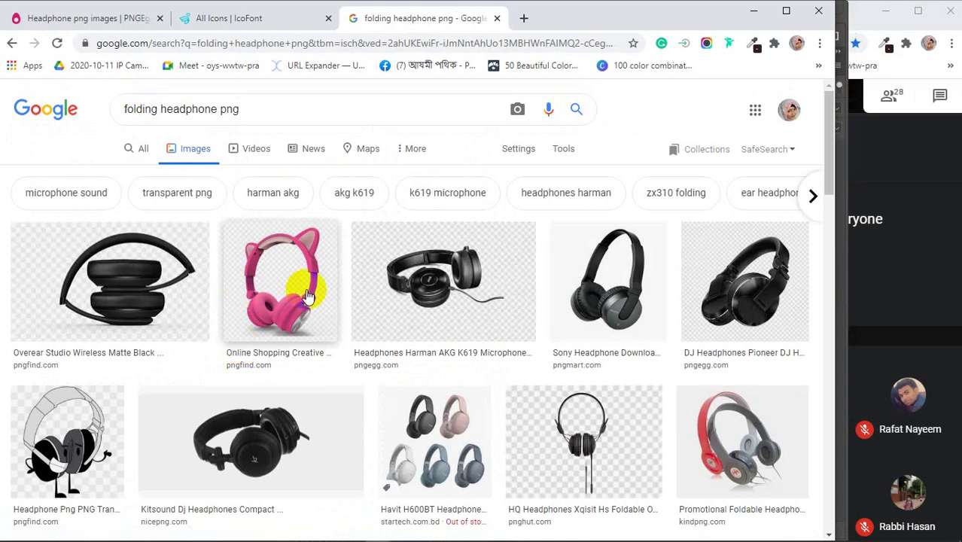
- Browse the folded headphone results through to the Beats Studio 3 image preview
scroll(337, 300, "down", 2)
scroll(337, 299, "up", 2)
left_click(126, 283)
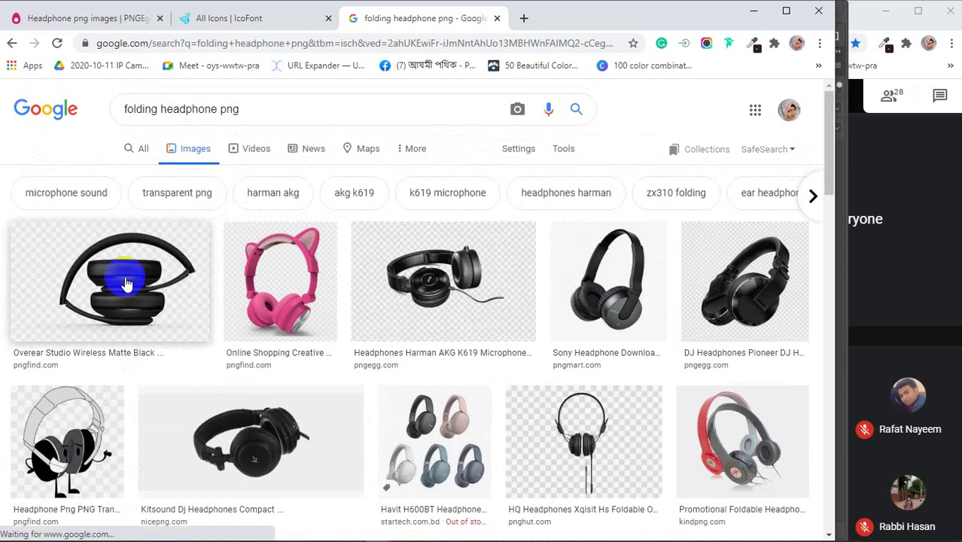
scroll(124, 283, "down", 12)
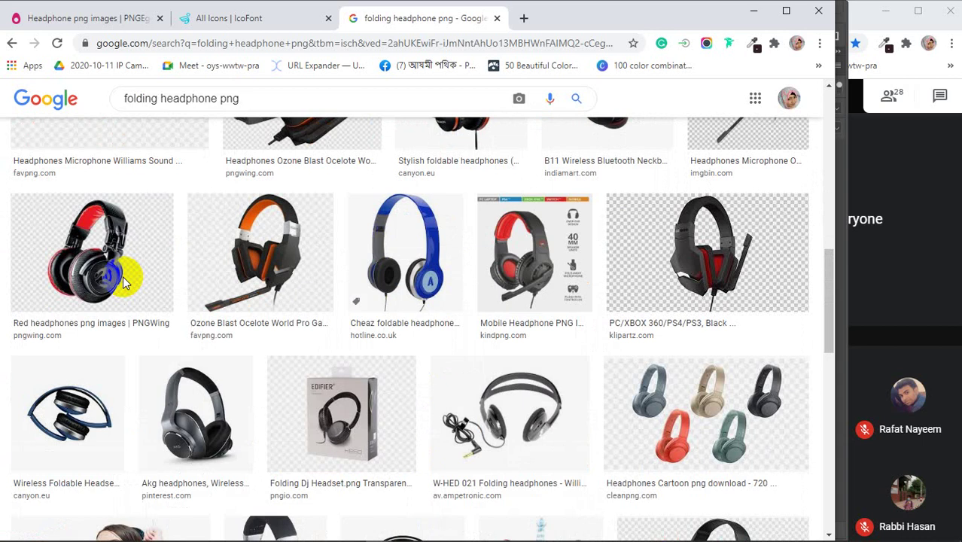
scroll(124, 283, "up", 10)
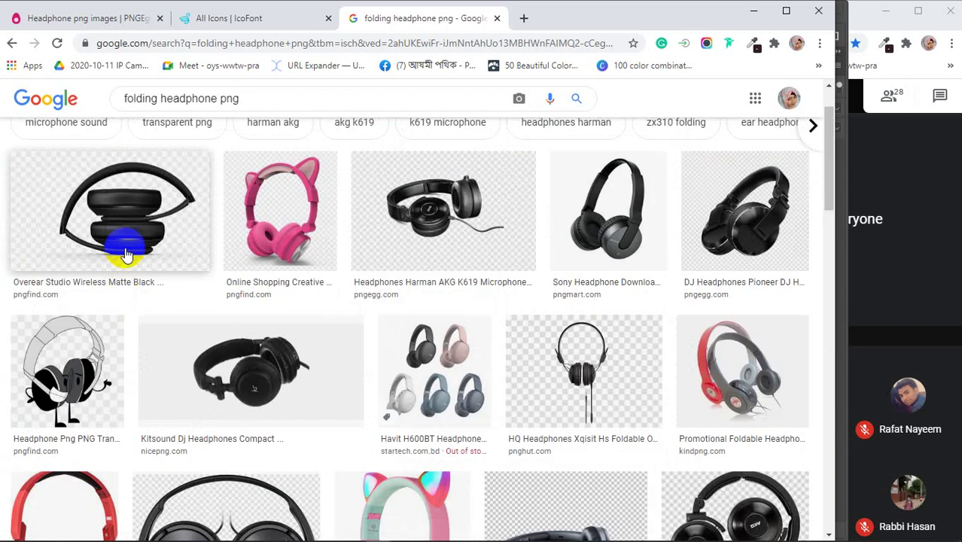
left_click(126, 220)
scroll(677, 252, "down", 8)
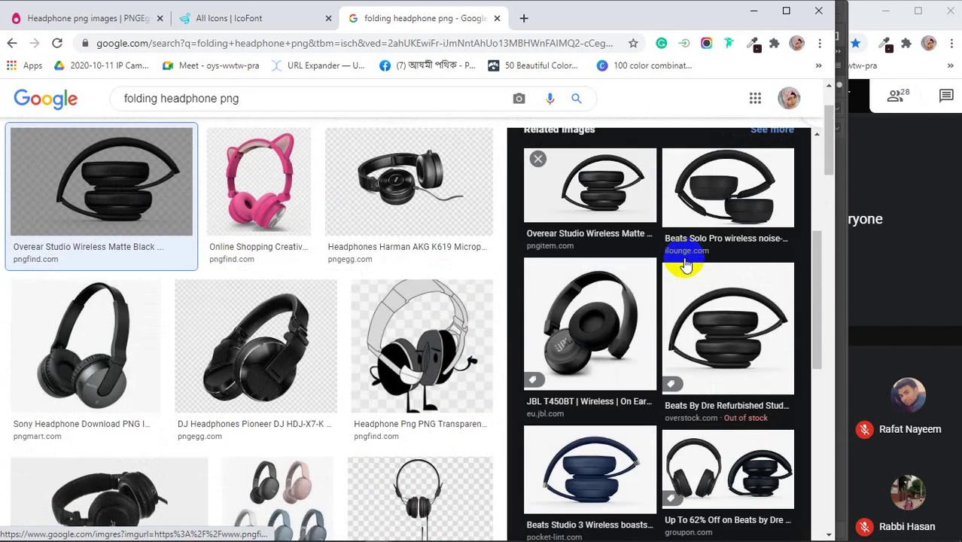
scroll(684, 264, "down", 1)
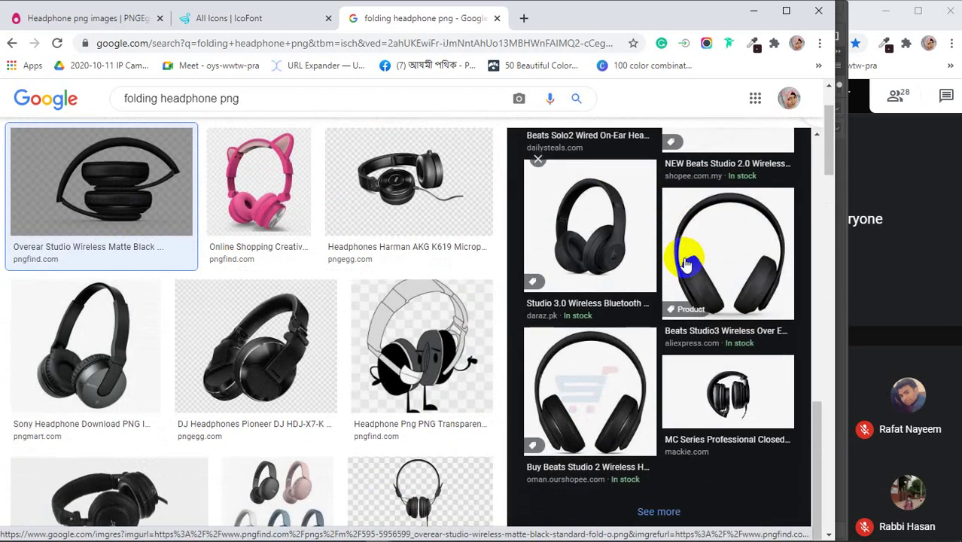
scroll(674, 259, "up", 4)
left_click(588, 281)
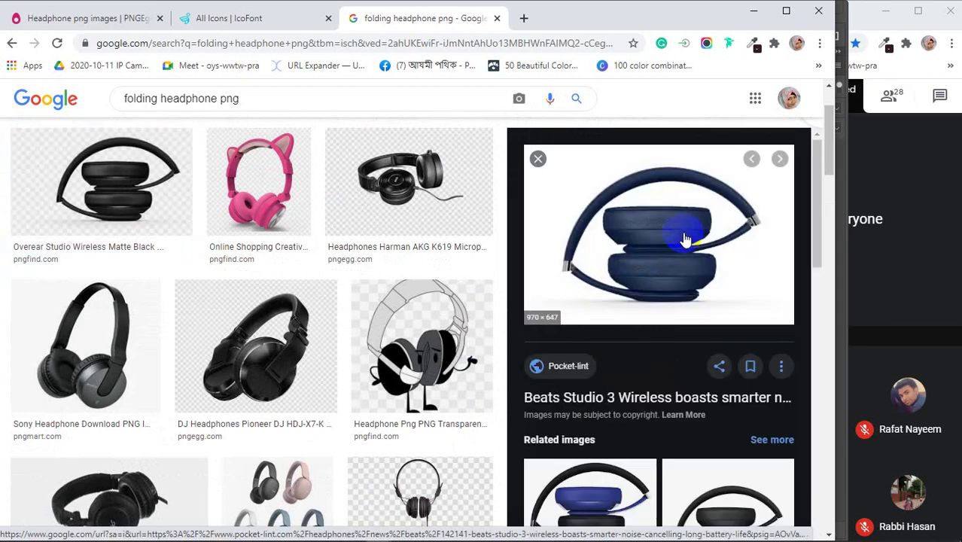
- Copy the navy Beats Studio 3 headphones image and minimise Chrome
scroll(685, 240, "down", 10)
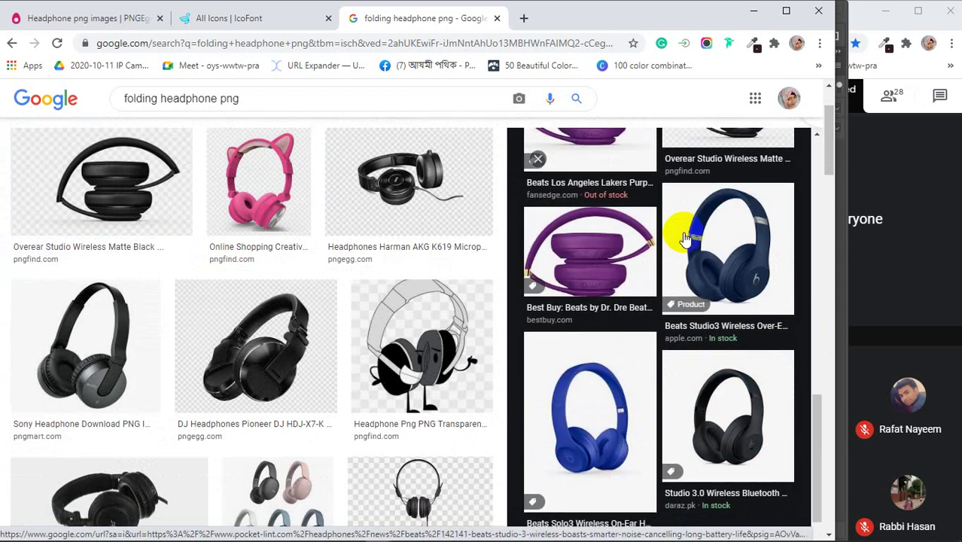
scroll(685, 239, "down", 1)
scroll(683, 236, "up", 10)
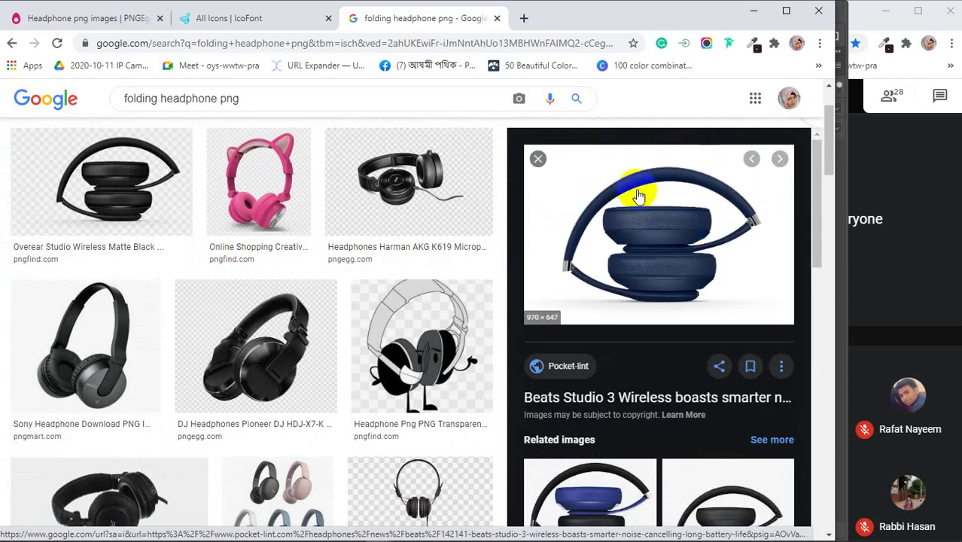
right_click(637, 194)
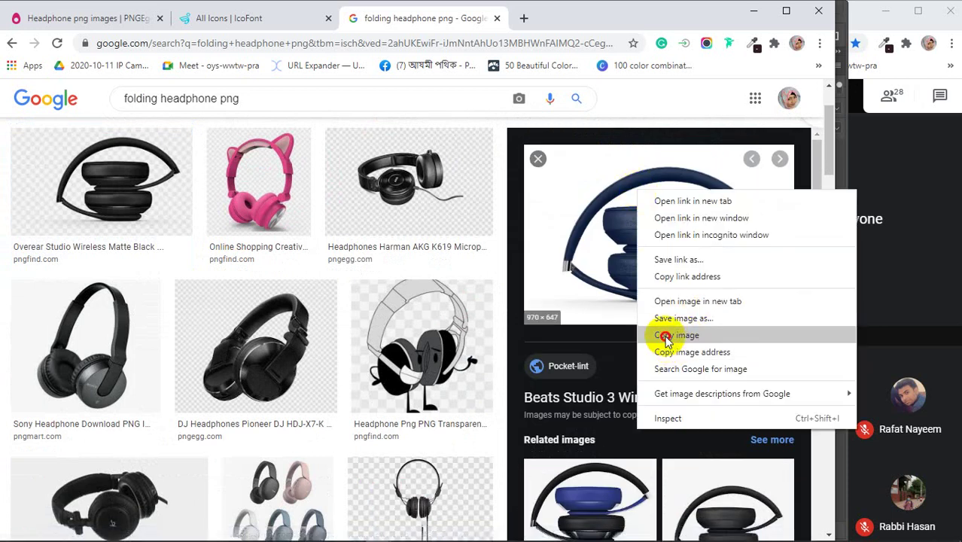
left_click(667, 336)
left_click(753, 11)
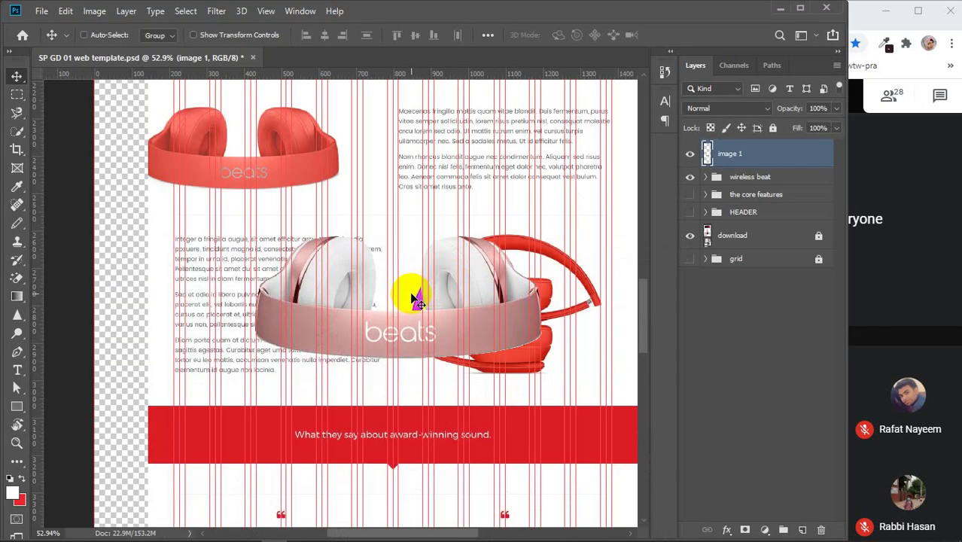
- Paste the navy headphones and magic-erase their white background, including inside the headband
key("ctrl+v")
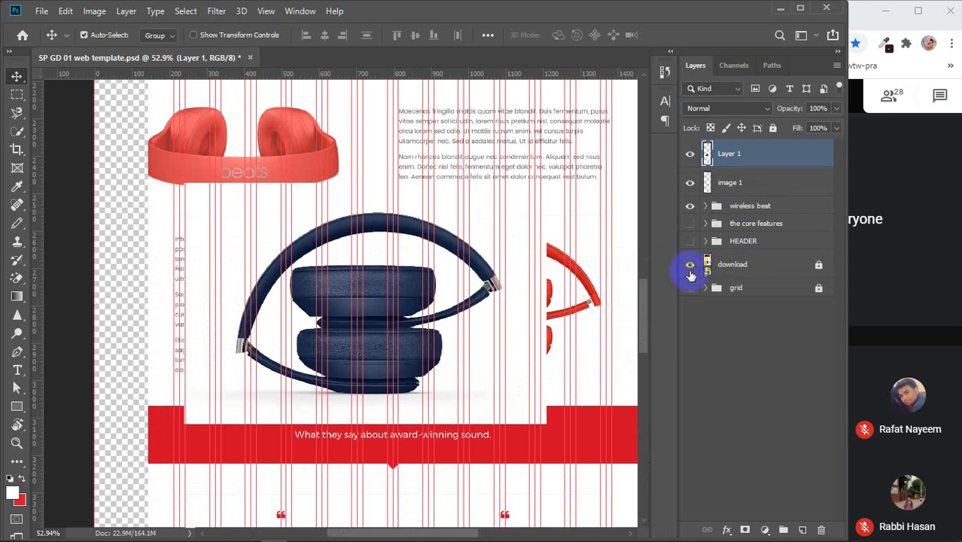
left_click(690, 265)
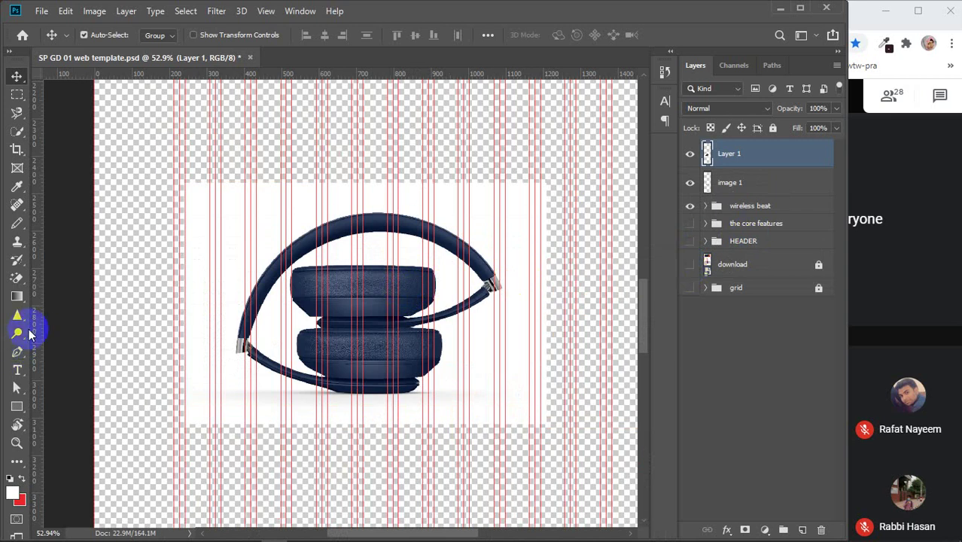
right_click(16, 277)
left_click(82, 303)
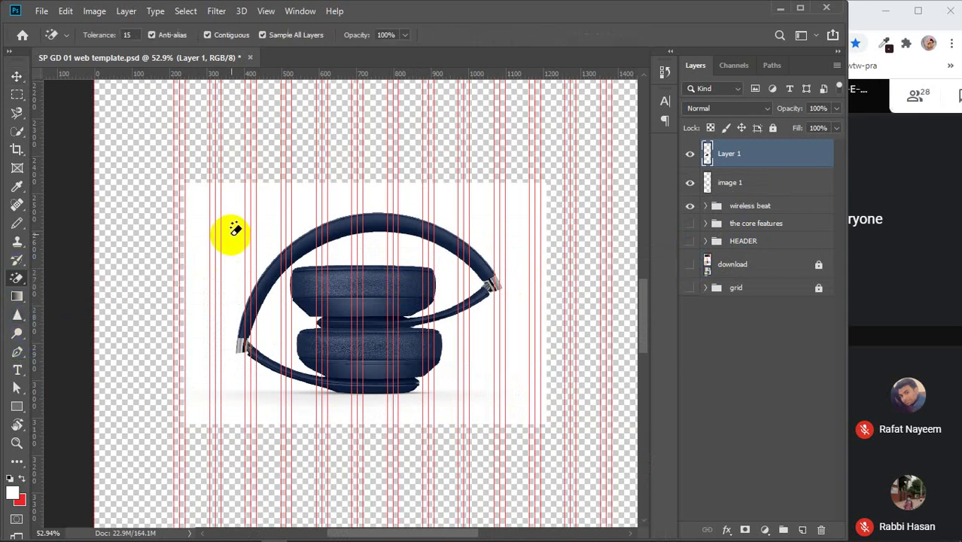
left_click(231, 230)
left_click(288, 296)
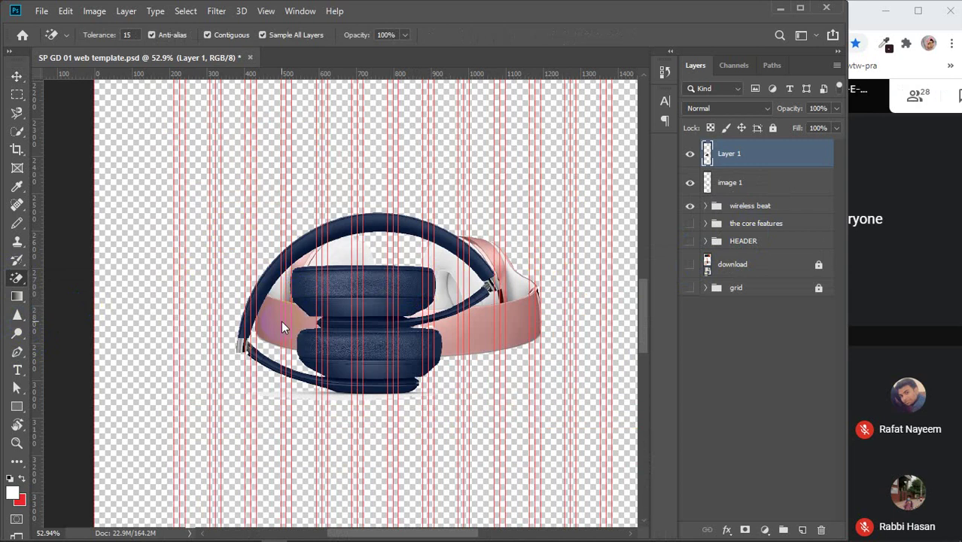
left_click(281, 321)
- Show the template again, put the navy headphones lower left and shift the pink pair right
left_click_drag(17, 76, 47, 105)
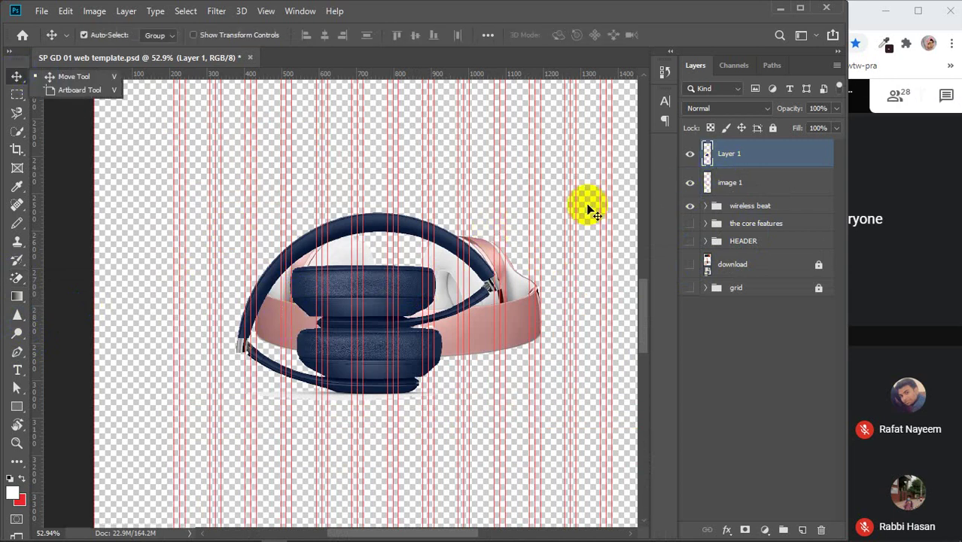
left_click(683, 210)
left_click(689, 264)
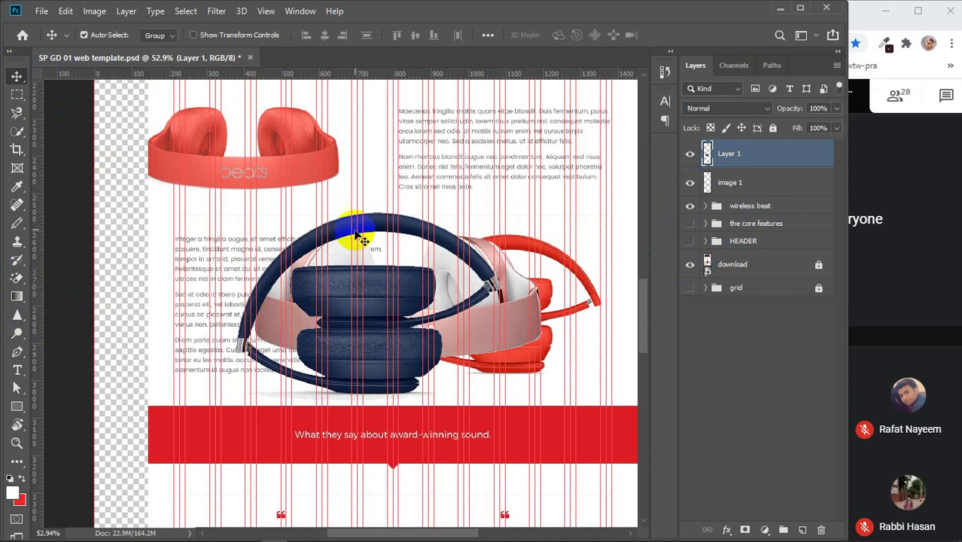
left_click_drag(380, 235, 281, 374)
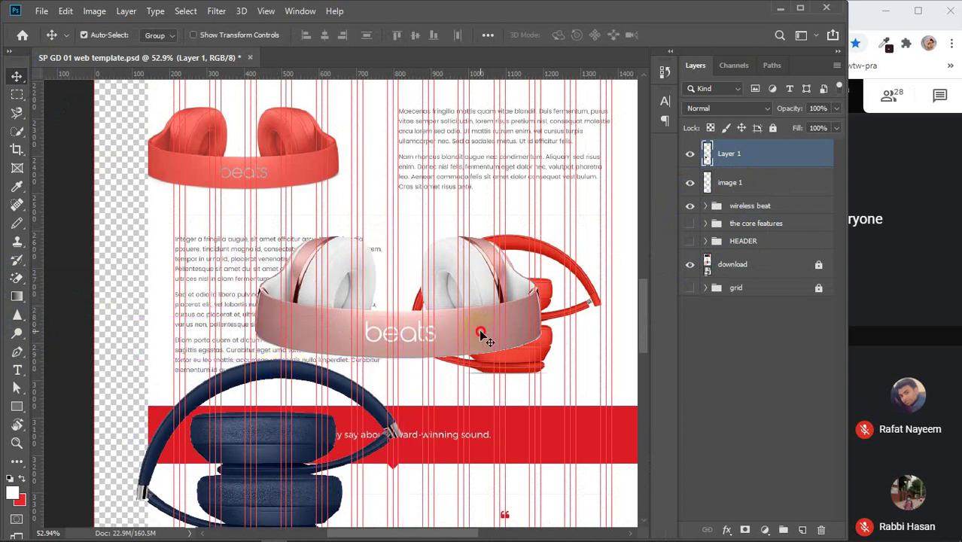
left_click_drag(481, 337, 545, 350)
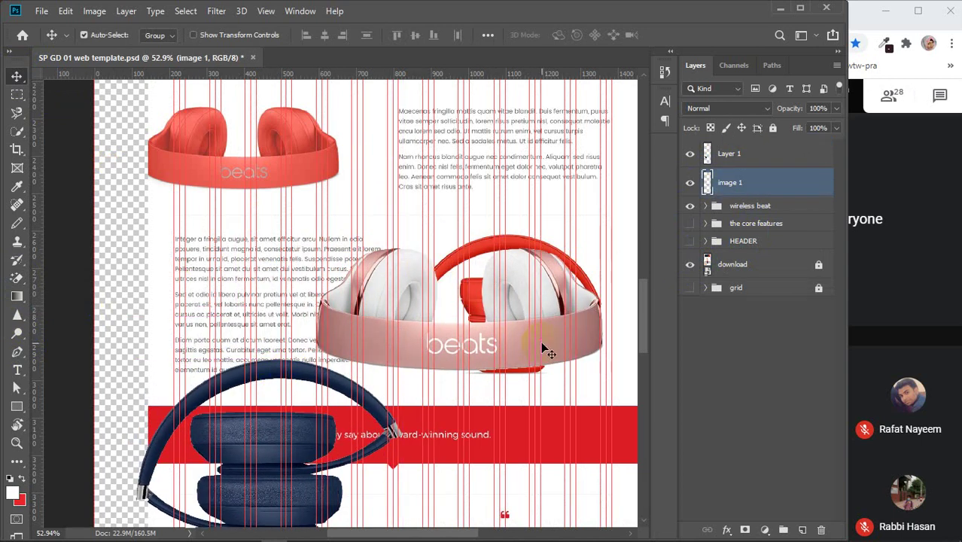
left_click_drag(258, 367, 268, 303)
- In Hue/Saturation, experiment with Master hue and saturation on the navy headphones
left_click(92, 12)
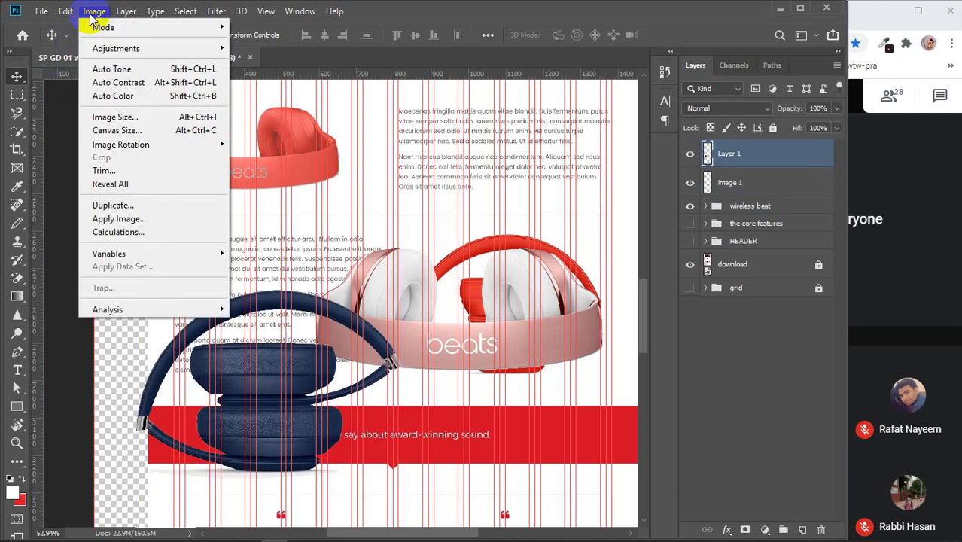
mouse_move(99, 48)
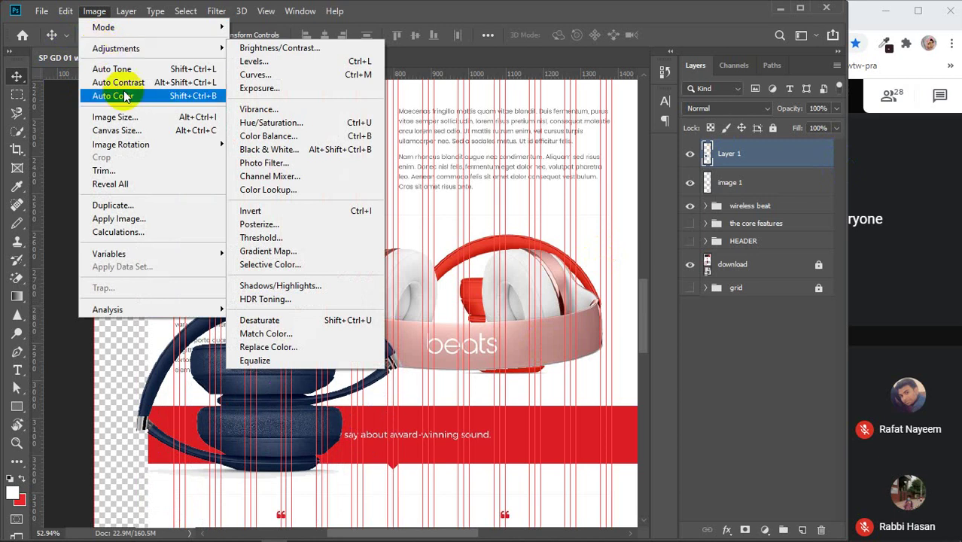
left_click(257, 122)
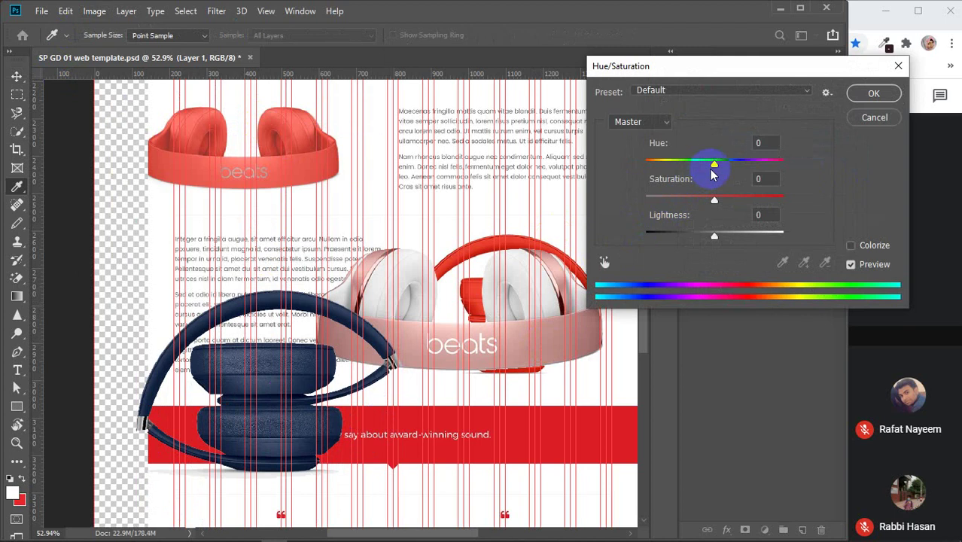
mouse_move(720, 164)
left_mouse_down()
mouse_move(748, 172)
mouse_move(790, 162)
mouse_move(682, 170)
mouse_move(666, 158)
mouse_move(714, 162)
left_mouse_up()
left_click_drag(718, 207, 757, 192)
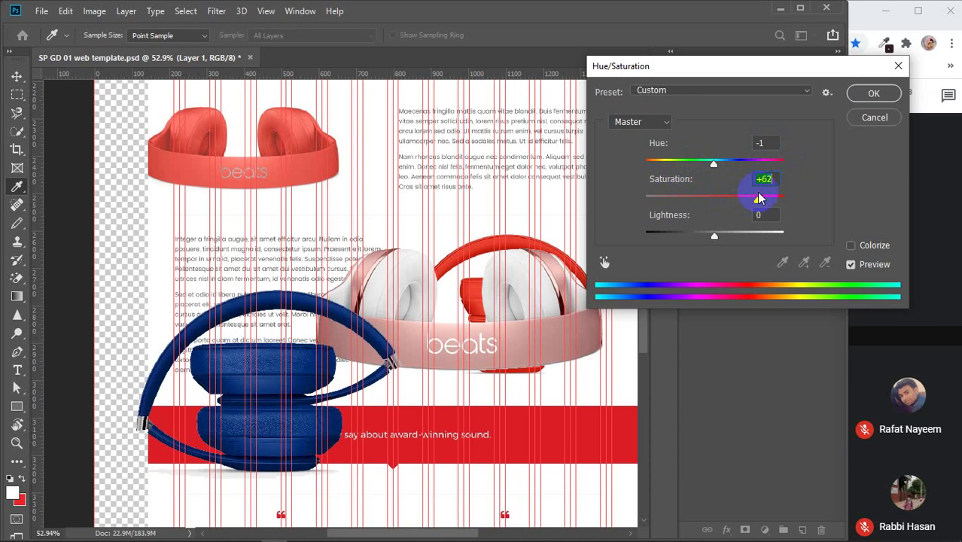
left_click_drag(712, 162, 774, 163)
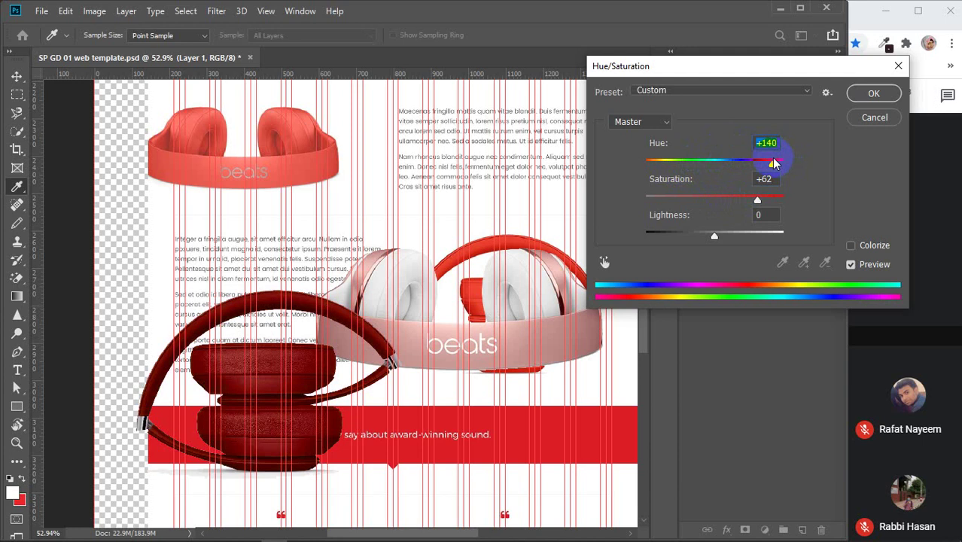
mouse_move(774, 165)
left_mouse_down()
mouse_move(661, 166)
mouse_move(636, 182)
mouse_move(683, 157)
mouse_move(724, 167)
mouse_move(776, 154)
mouse_move(770, 169)
left_mouse_up()
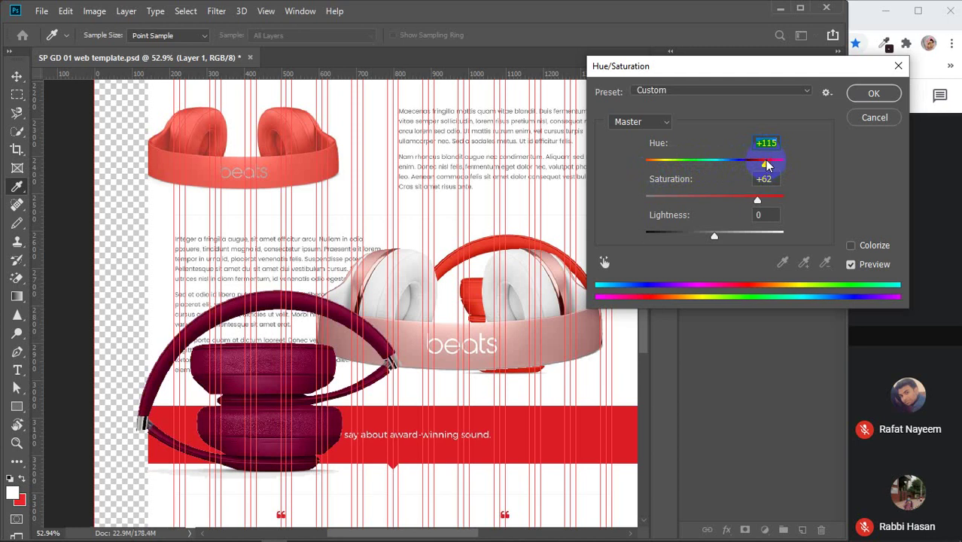
left_click_drag(765, 165, 716, 167)
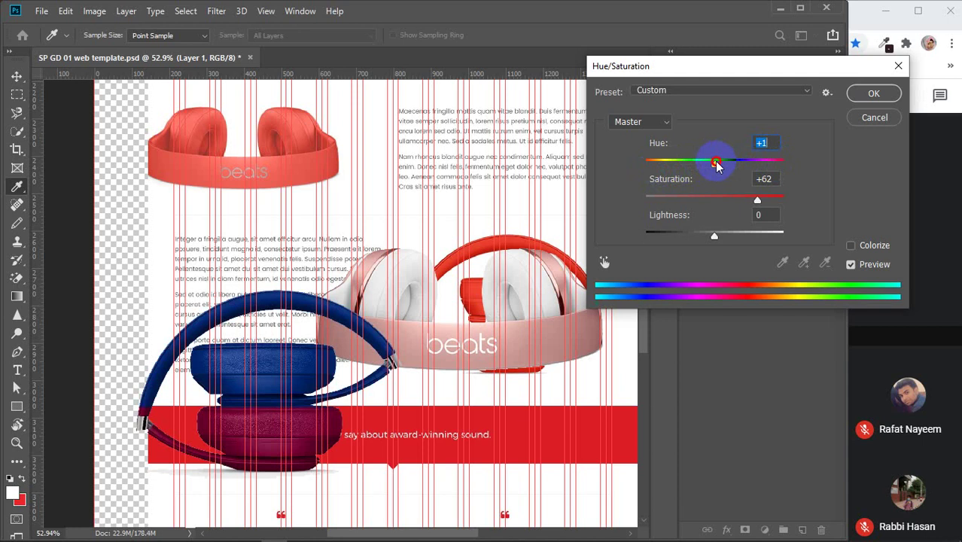
left_click(757, 200)
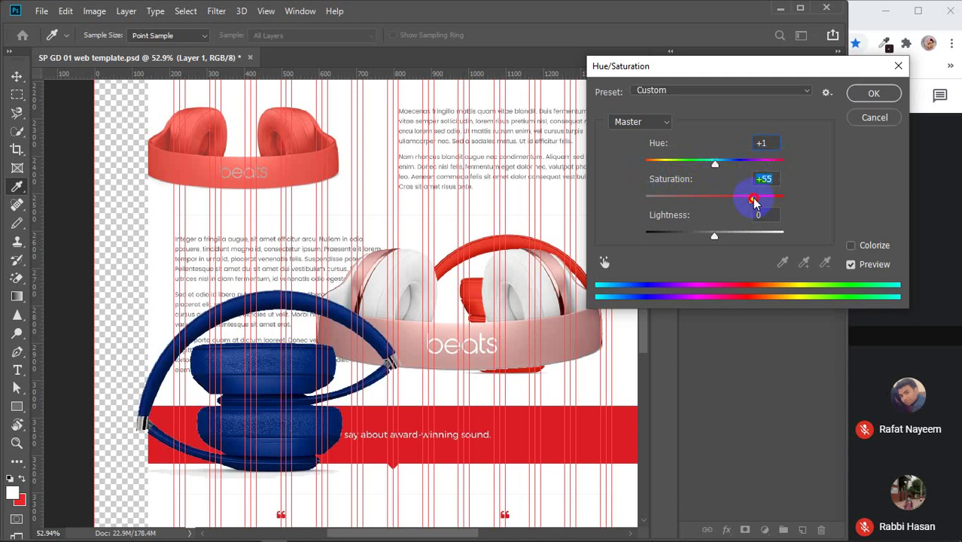
left_click_drag(724, 162, 773, 161)
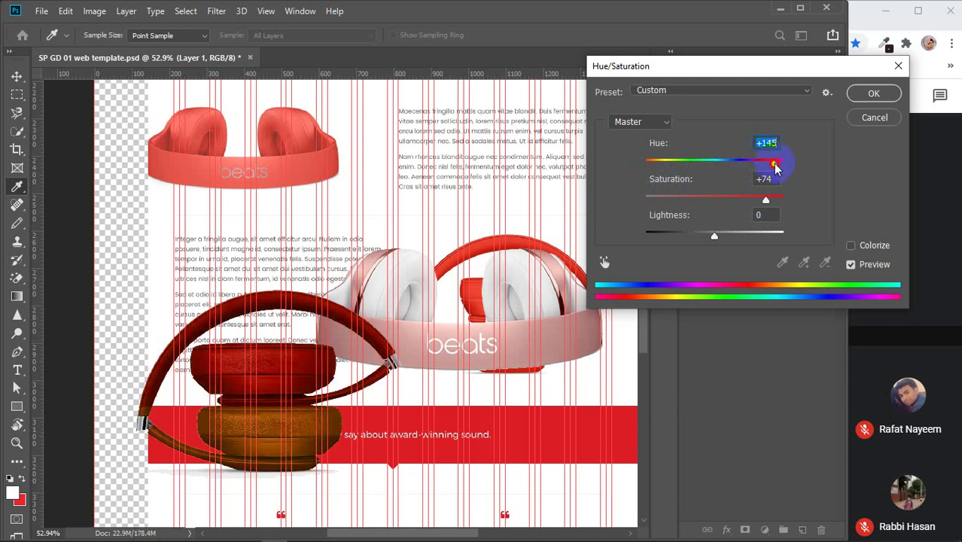
left_click_drag(756, 202, 737, 197)
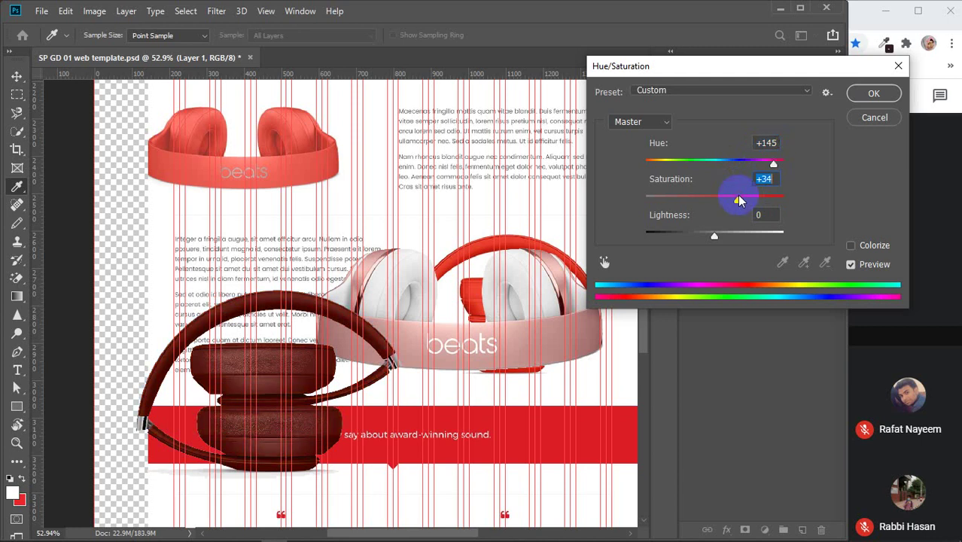
mouse_move(773, 164)
left_mouse_down()
mouse_move(789, 168)
mouse_move(766, 164)
mouse_move(756, 176)
mouse_move(772, 174)
left_mouse_up()
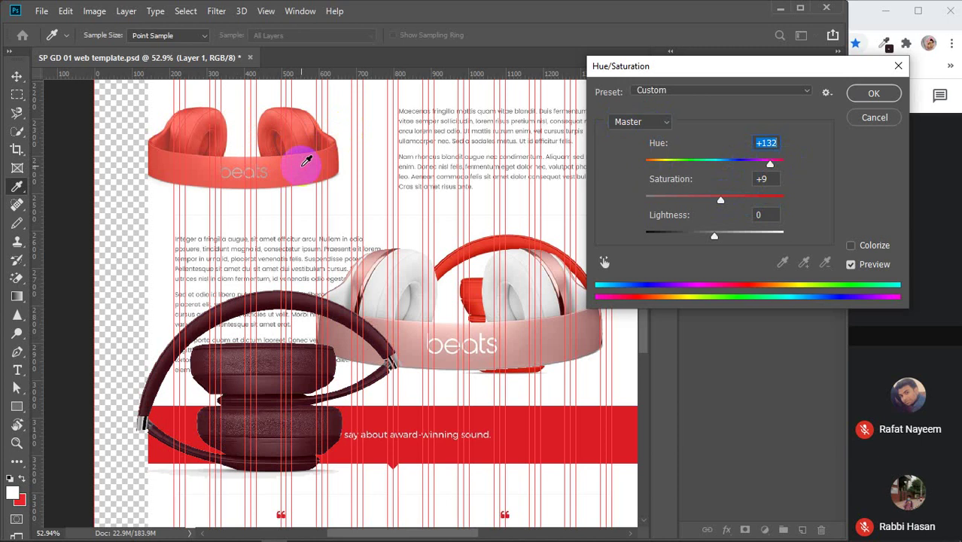
- Try hue and saturation shifts limited to the Cyans and then the Reds range
left_click(663, 120)
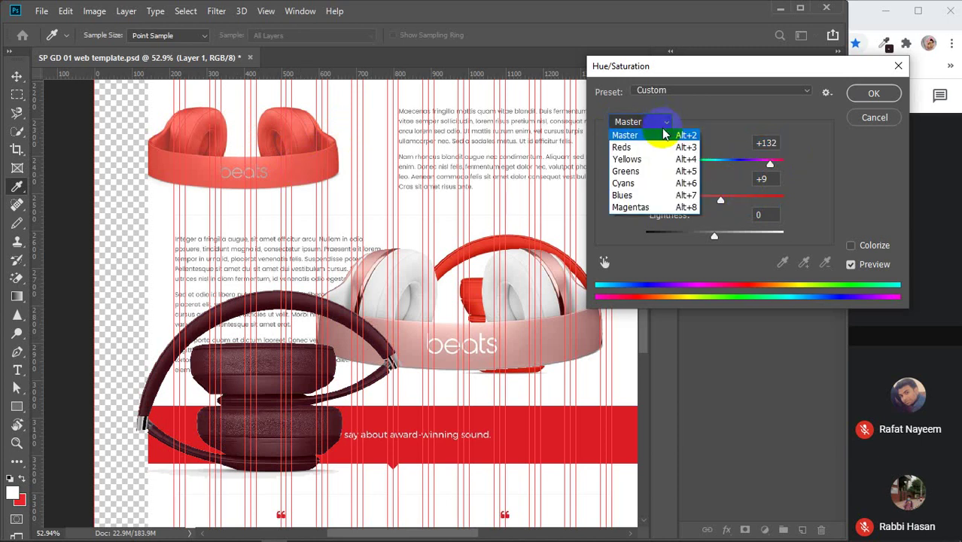
left_click(646, 180)
left_click_drag(713, 163, 807, 166)
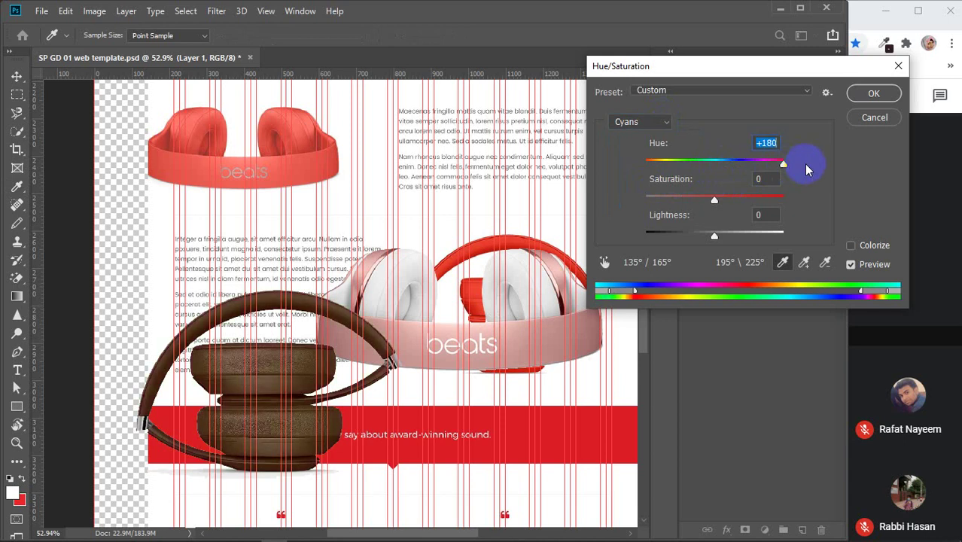
left_click_drag(714, 199, 751, 203)
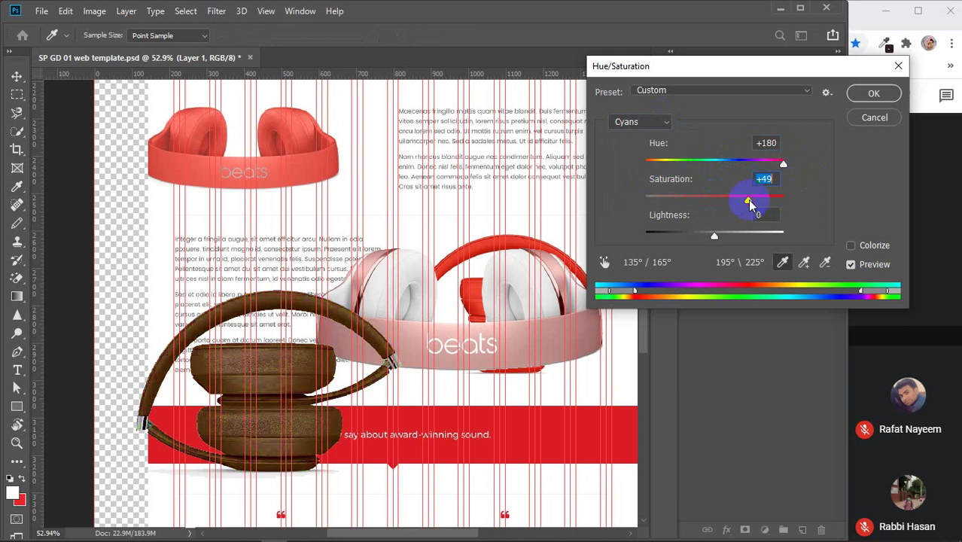
left_click_drag(782, 163, 742, 169)
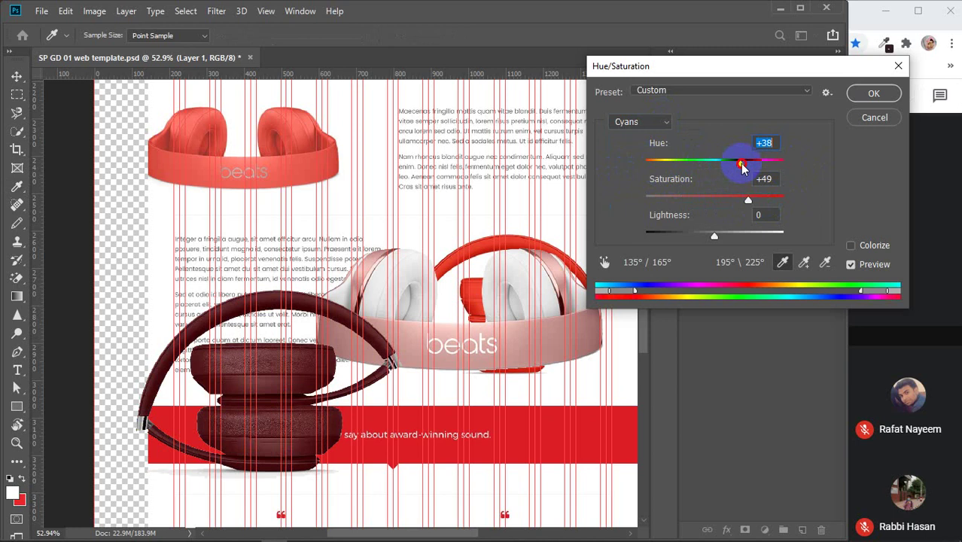
left_click(662, 122)
left_click(622, 147)
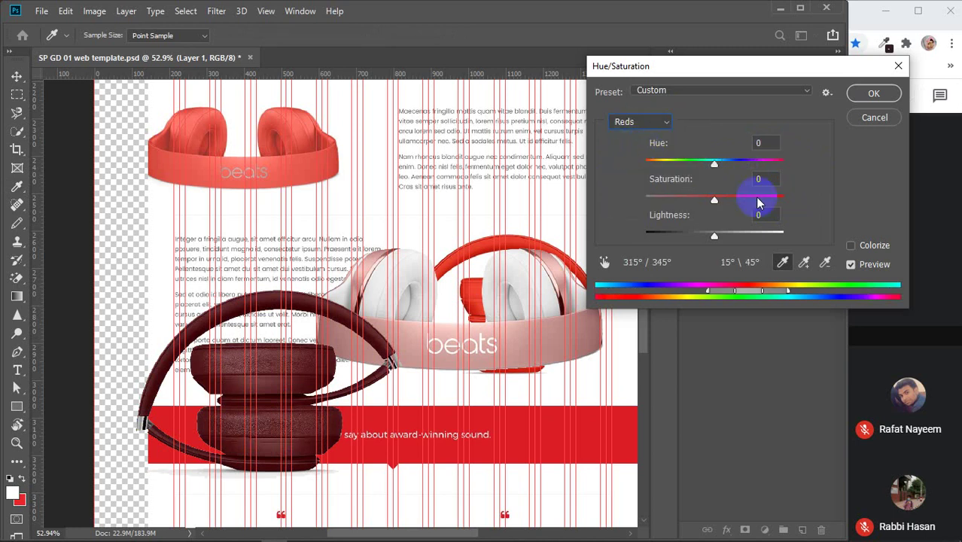
left_click_drag(711, 164, 781, 163)
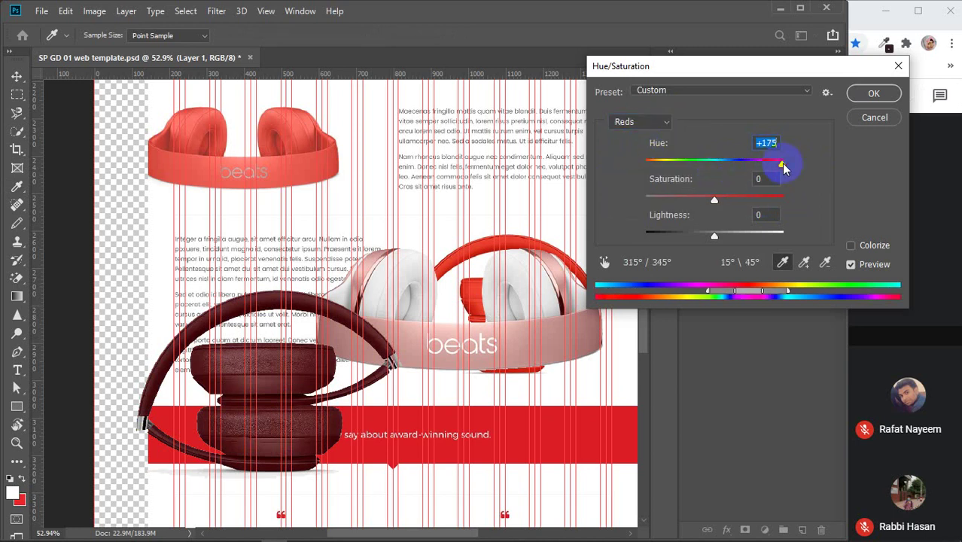
left_click_drag(714, 200, 767, 199)
mouse_move(781, 164)
left_mouse_down()
mouse_move(632, 160)
mouse_move(771, 170)
left_mouse_up()
- Back on Master, apply Hue +137 and Saturation +82 for a vivid red
left_click(654, 122)
left_click(647, 137)
left_click_drag(726, 200, 788, 202)
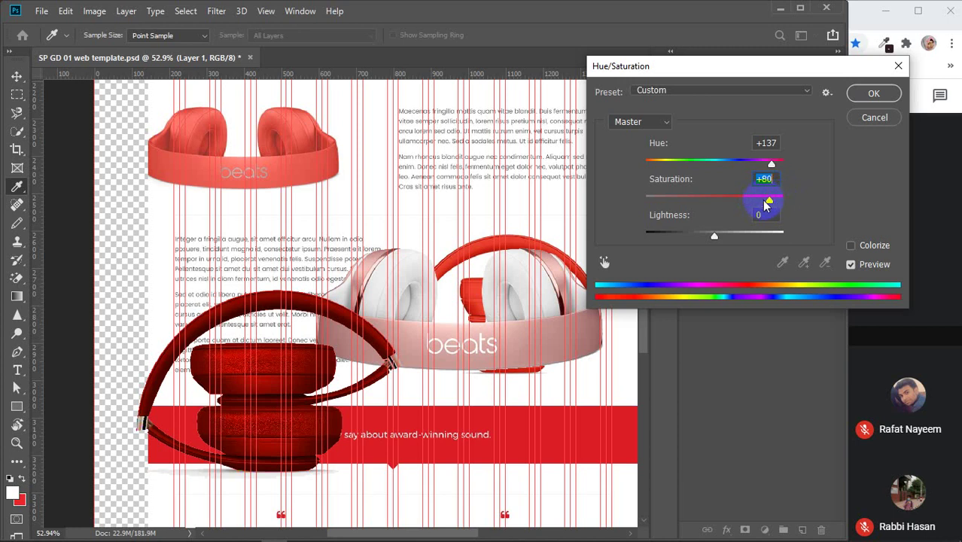
left_click_drag(766, 203, 770, 200)
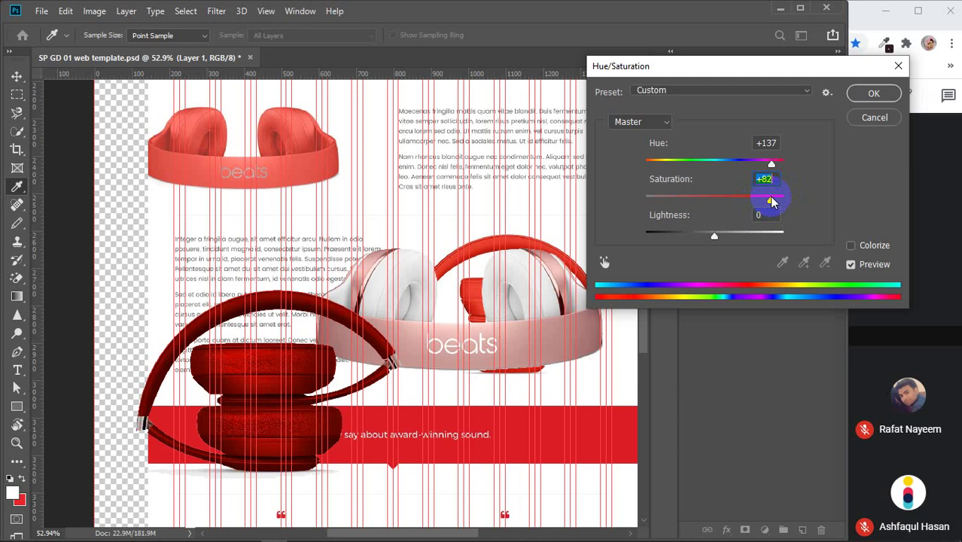
left_click(869, 94)
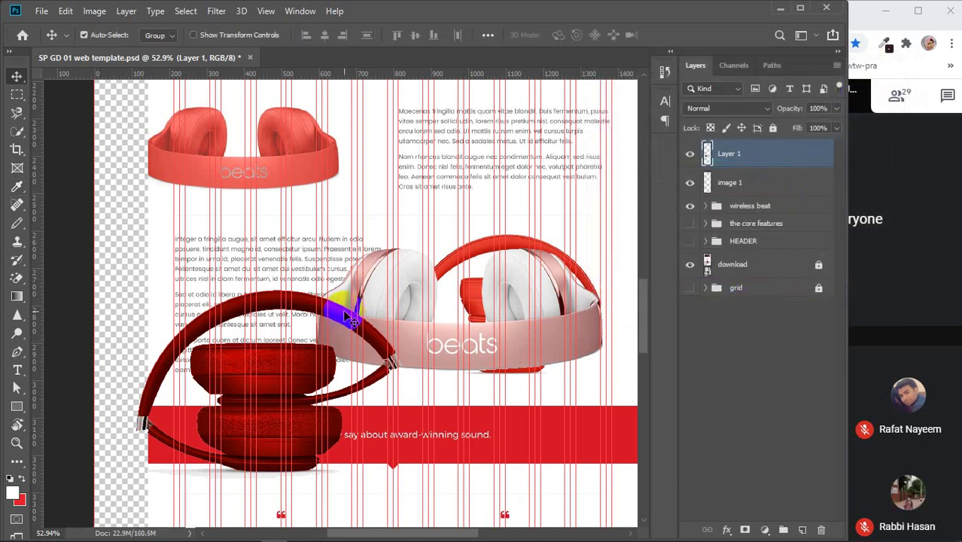
- Scale the red headphones to about 68% at the right and move the pink pair top left
key("ctrl+t")
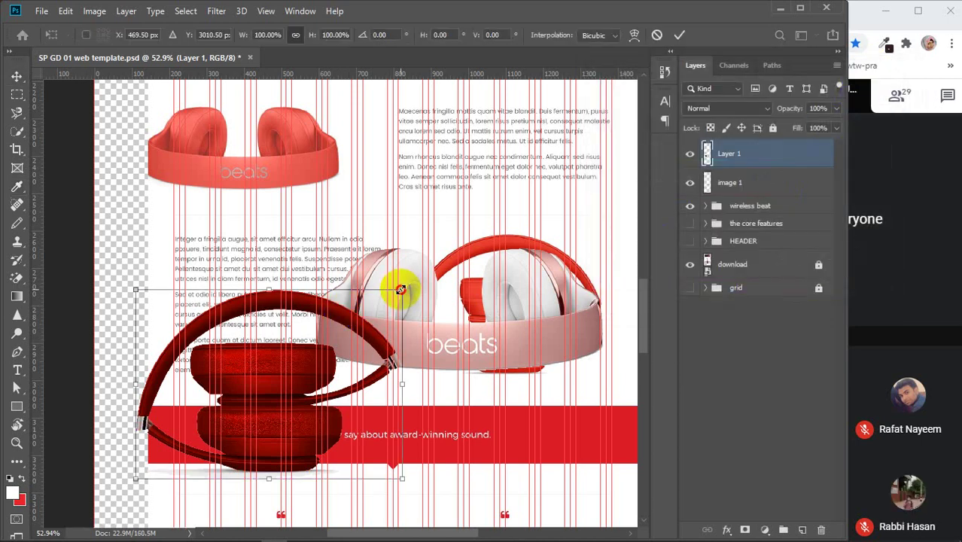
left_click_drag(402, 289, 320, 353)
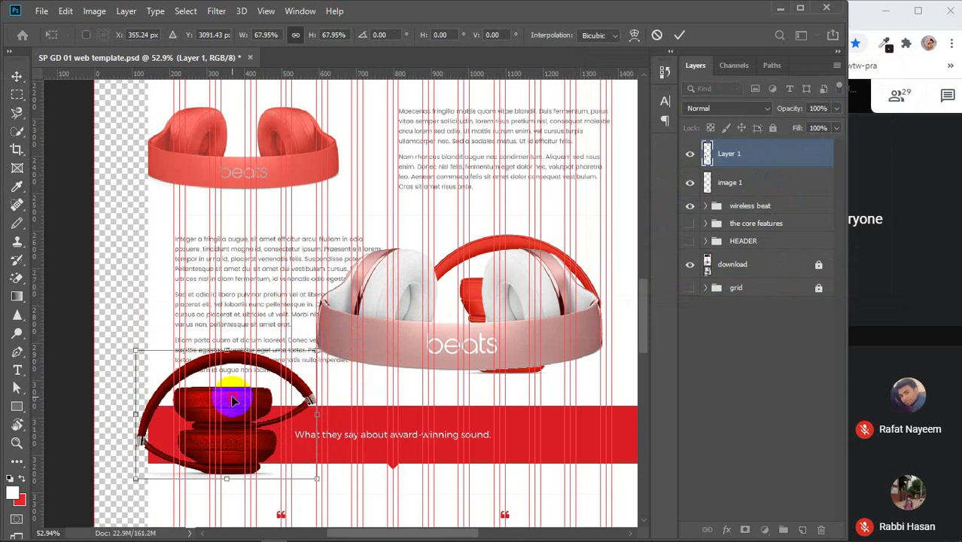
left_click_drag(232, 401, 526, 321)
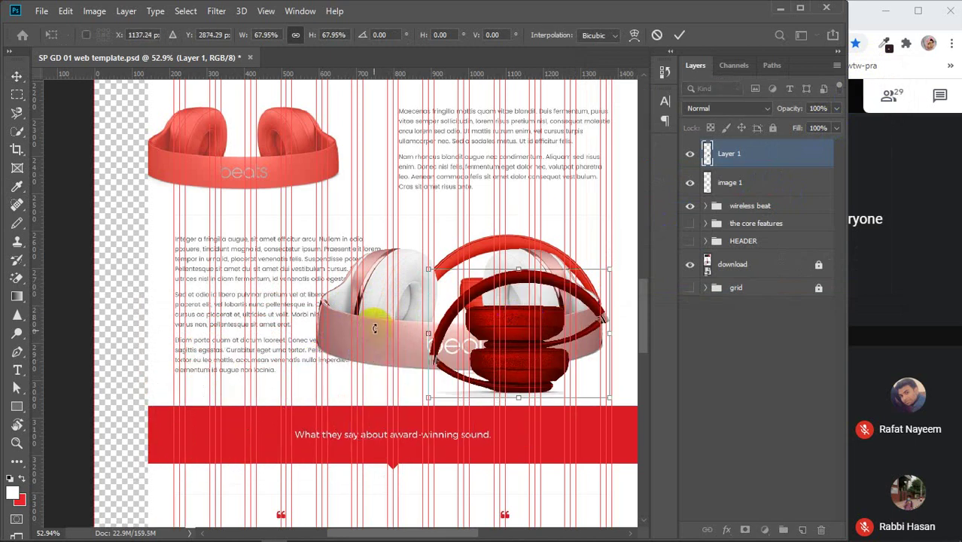
left_click(679, 34)
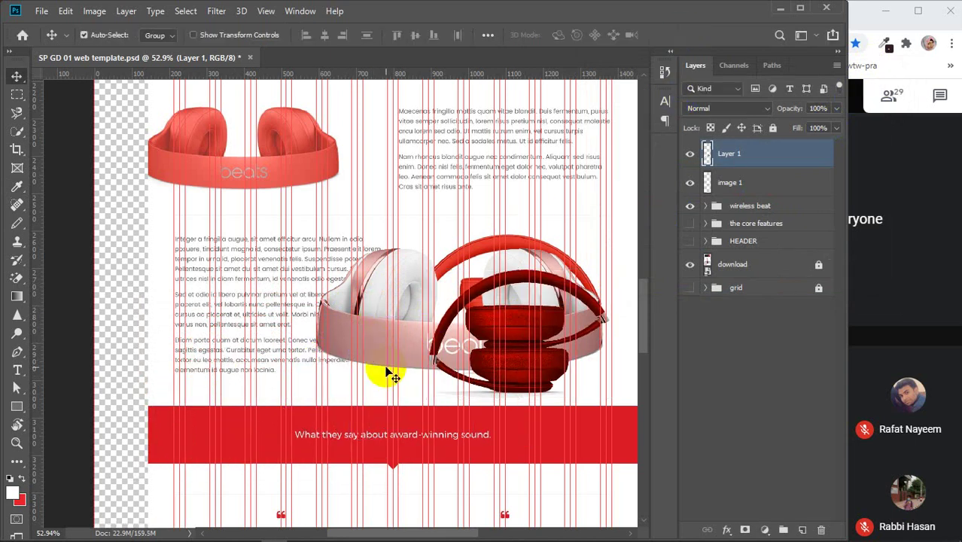
left_click_drag(386, 374, 193, 211)
left_click(94, 11)
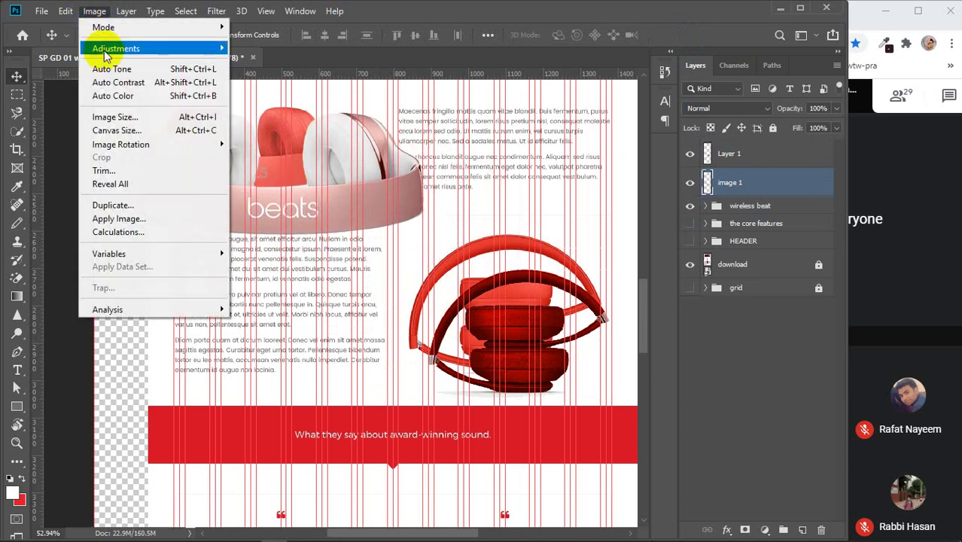
mouse_move(106, 51)
left_click(273, 124)
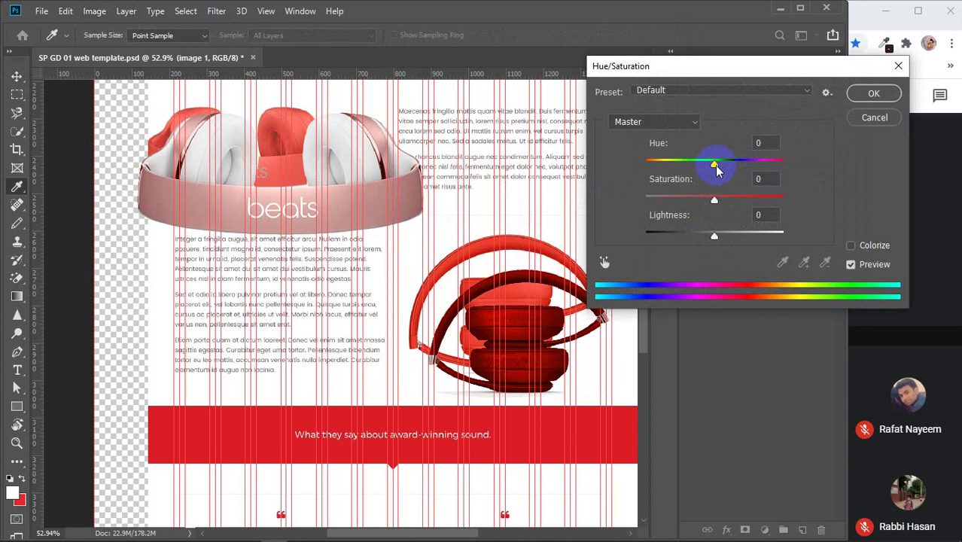
left_click_drag(716, 168, 770, 171)
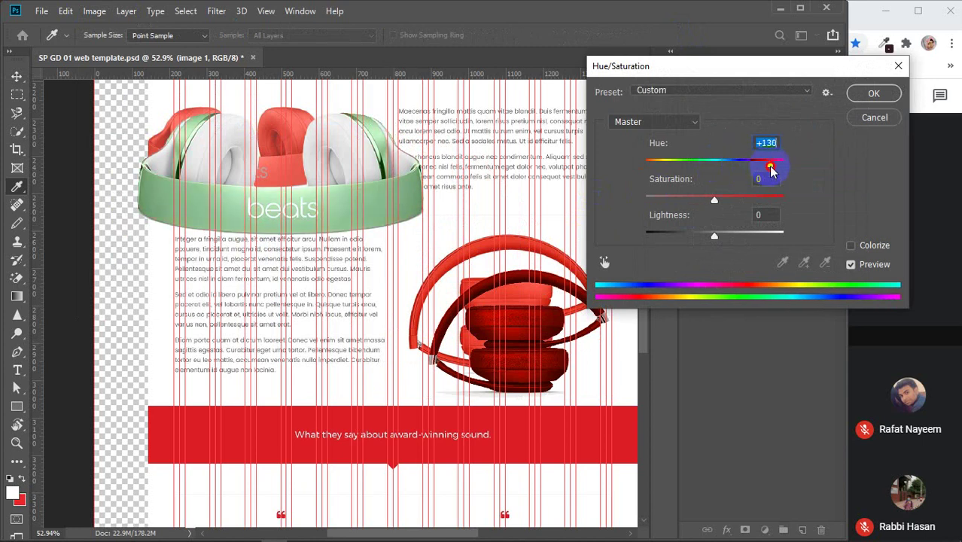
left_click_drag(714, 199, 765, 203)
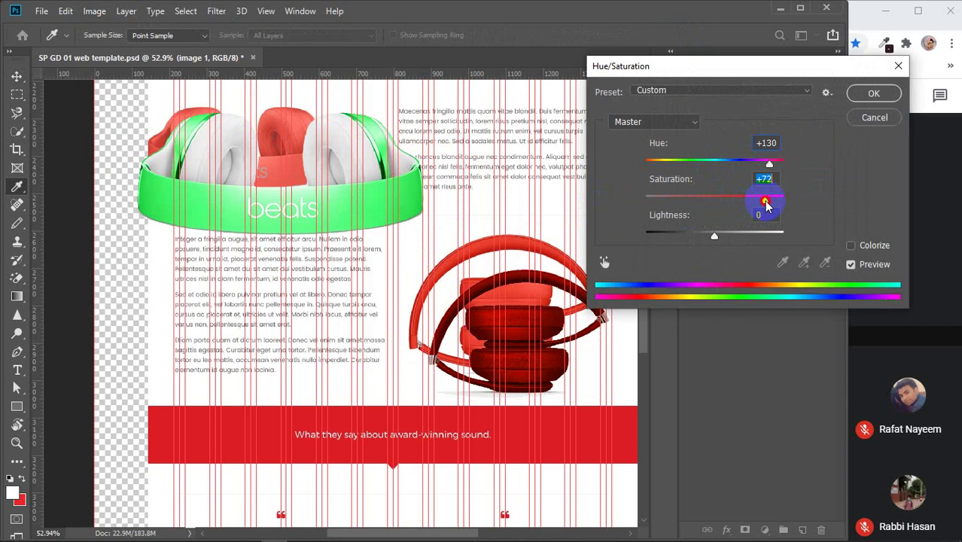
left_click(692, 128)
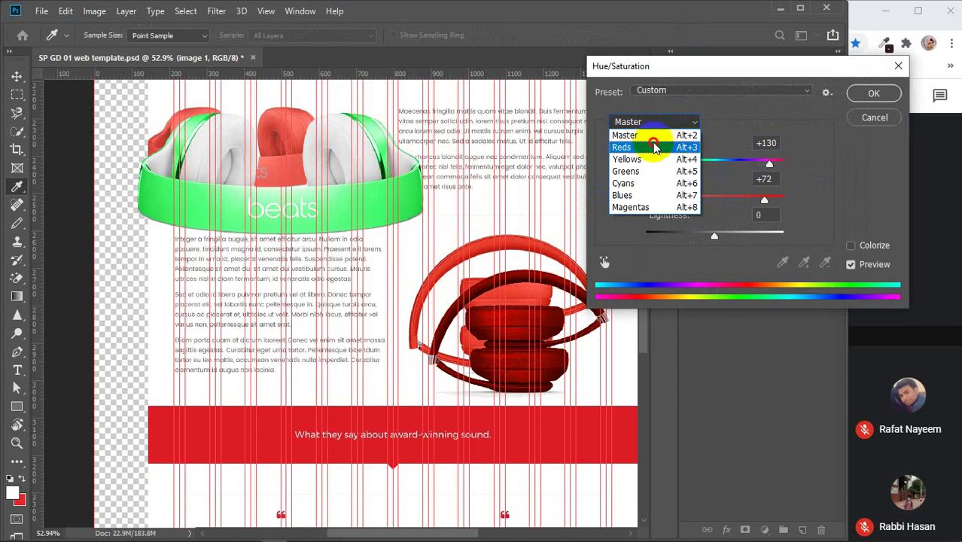
left_click(627, 138)
left_click_drag(714, 165, 766, 165)
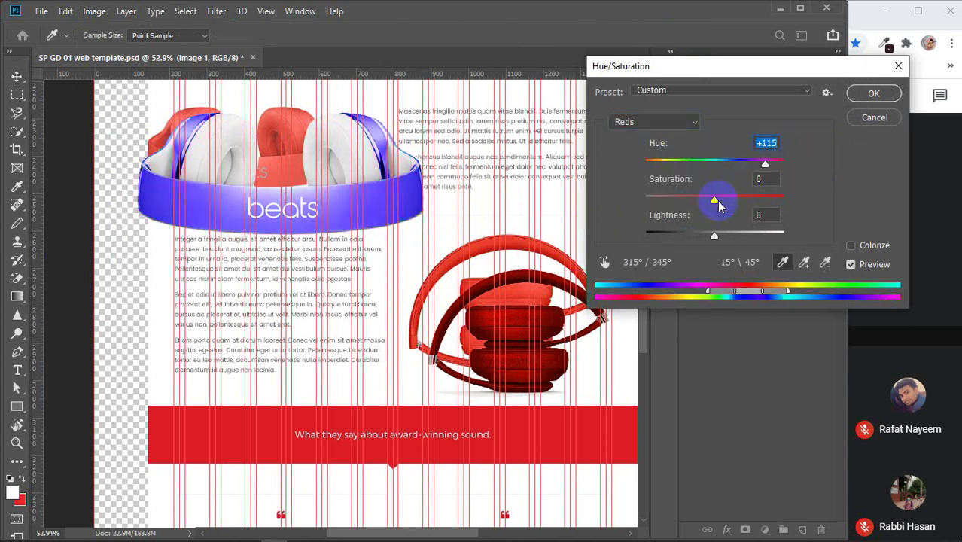
left_click_drag(714, 200, 790, 198)
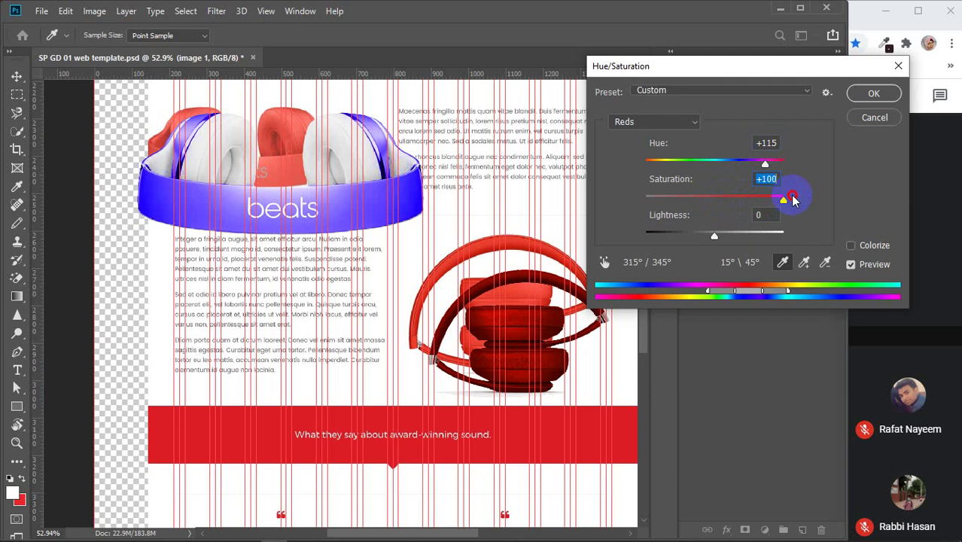
left_click_drag(766, 163, 713, 165)
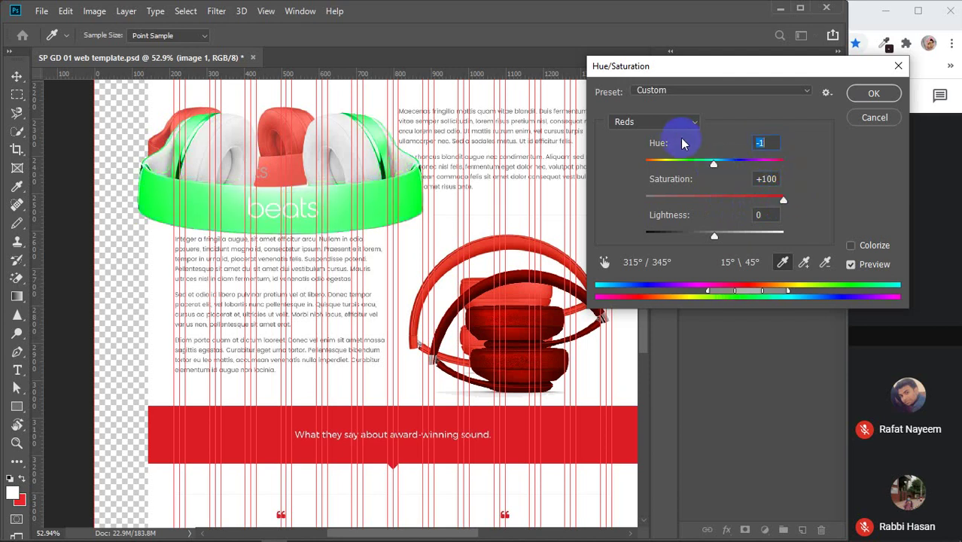
left_click(670, 121)
left_click(655, 136)
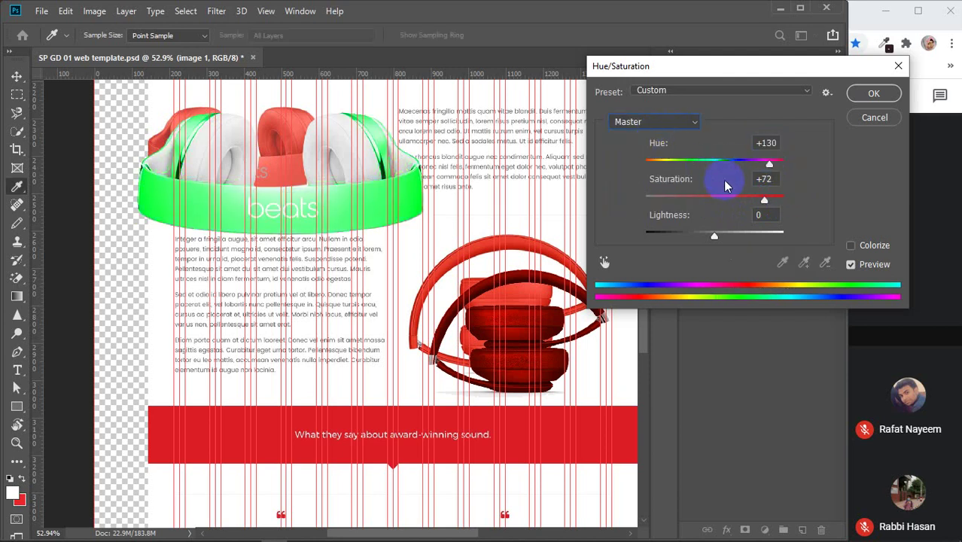
left_click(768, 163)
mouse_move(769, 168)
left_mouse_down()
mouse_move(779, 164)
mouse_move(763, 175)
left_mouse_up()
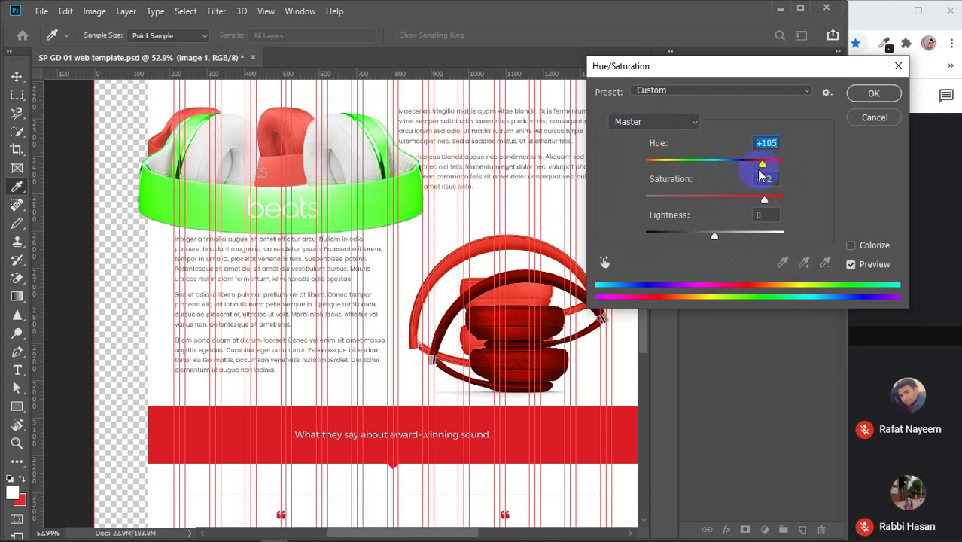
key("ctrl+z")
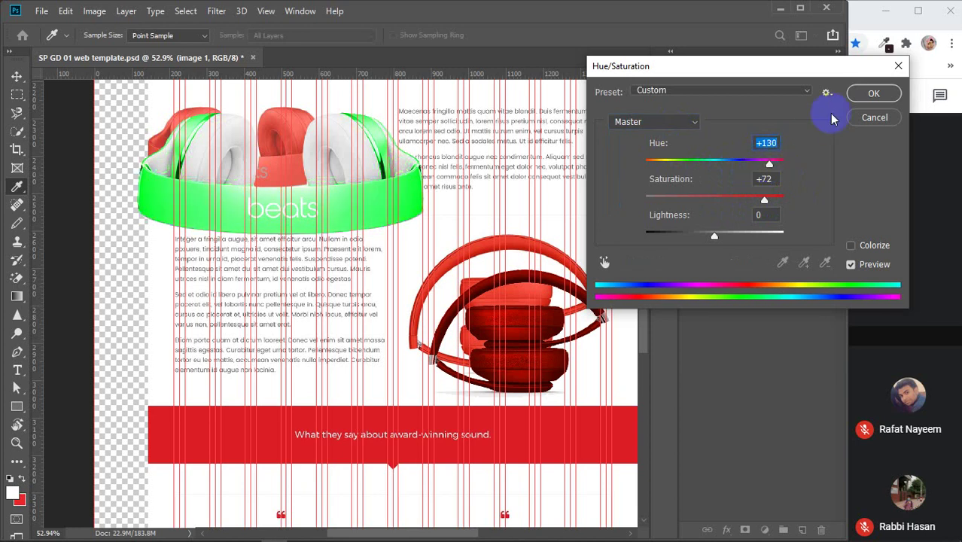
left_click(873, 116)
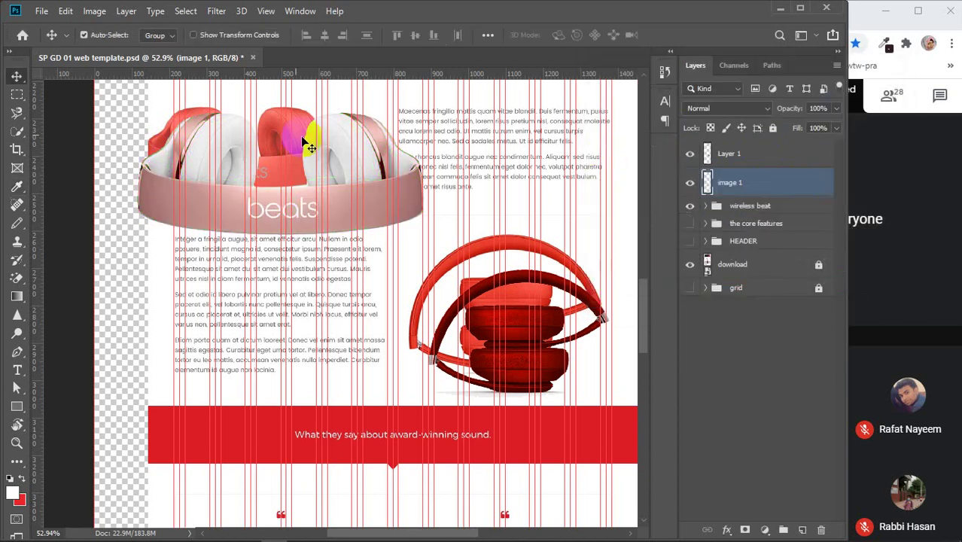
- Apply Hue/Saturation at Hue −4 and Saturation +70 to turn the top-left headphones coral red
left_click(94, 10)
mouse_move(155, 48)
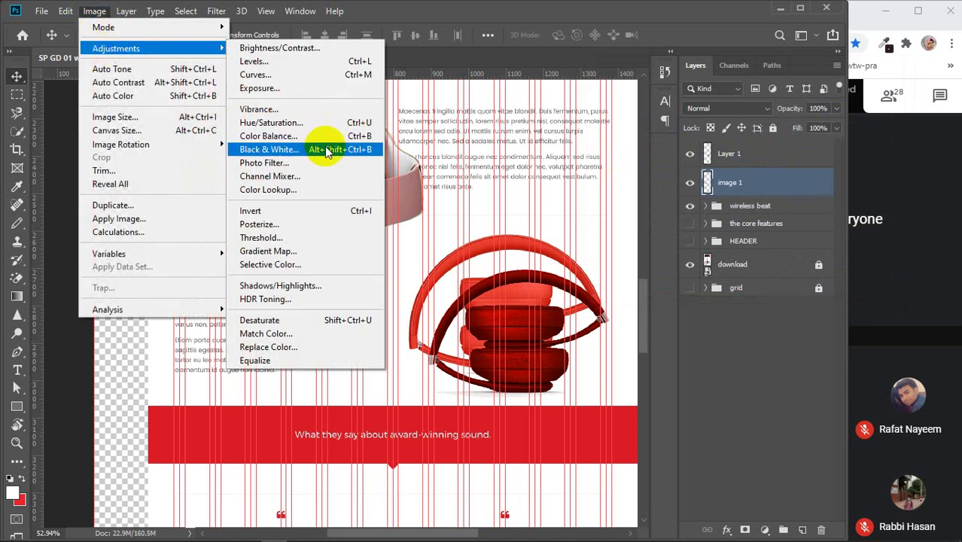
left_click(272, 122)
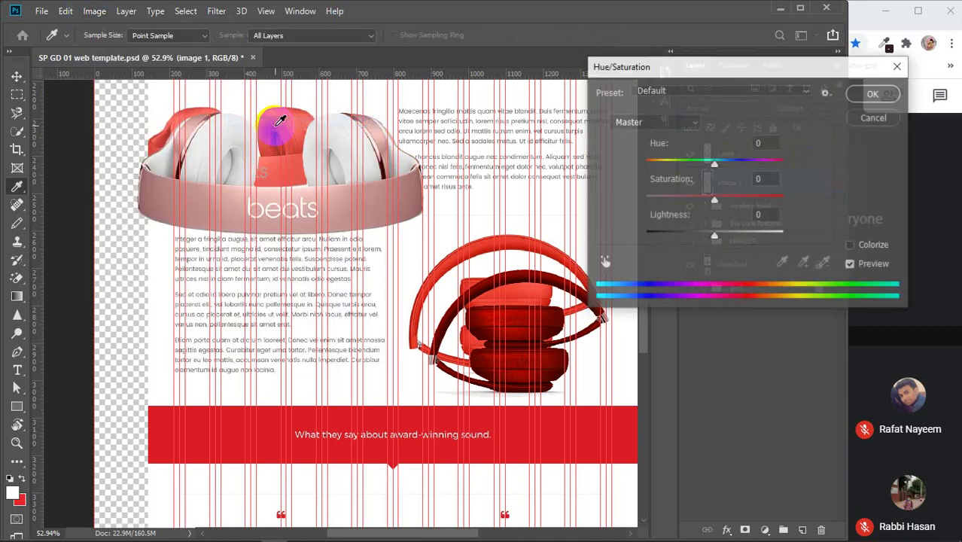
left_click_drag(714, 163, 734, 166)
left_click_drag(736, 200, 764, 202)
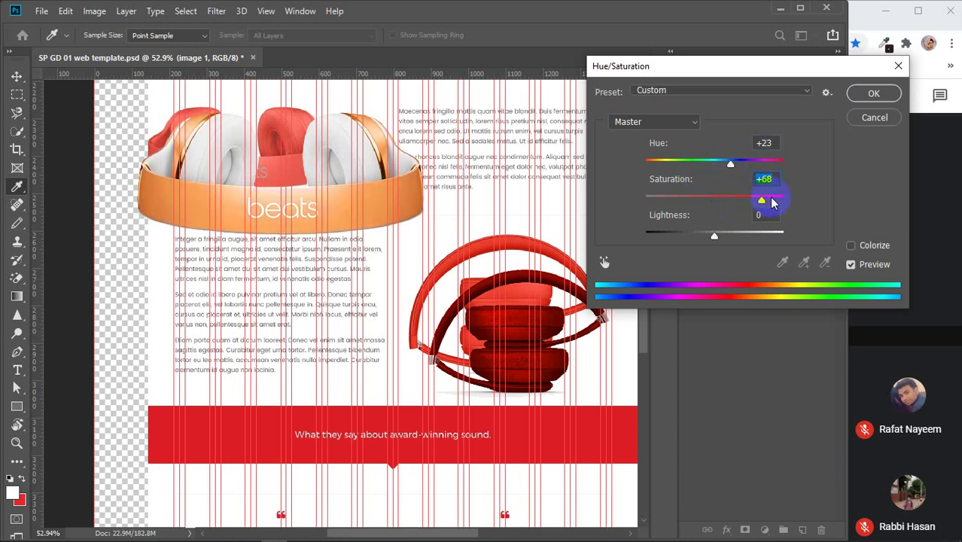
mouse_move(730, 163)
left_mouse_down()
mouse_move(777, 169)
mouse_move(731, 165)
mouse_move(707, 176)
mouse_move(700, 164)
mouse_move(667, 164)
mouse_move(719, 167)
left_mouse_up()
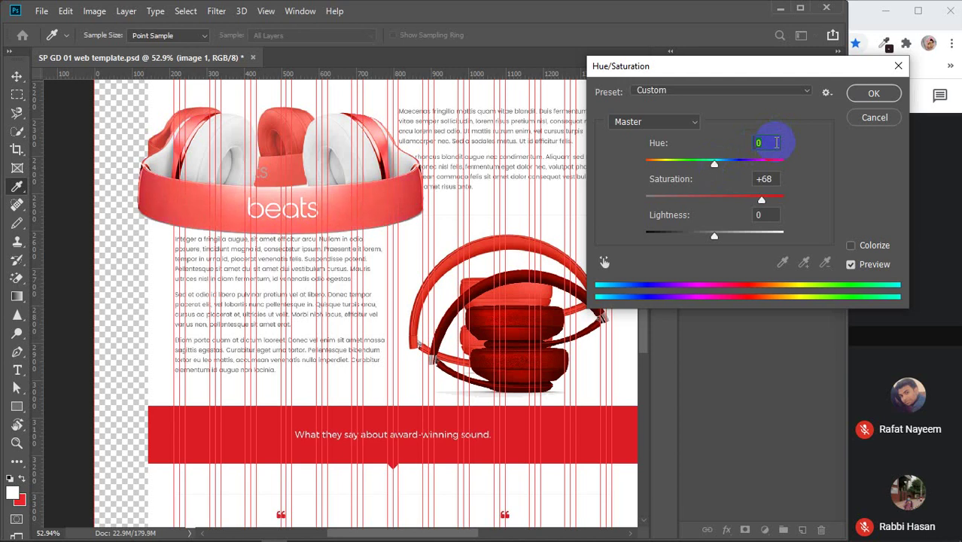
left_click(764, 199)
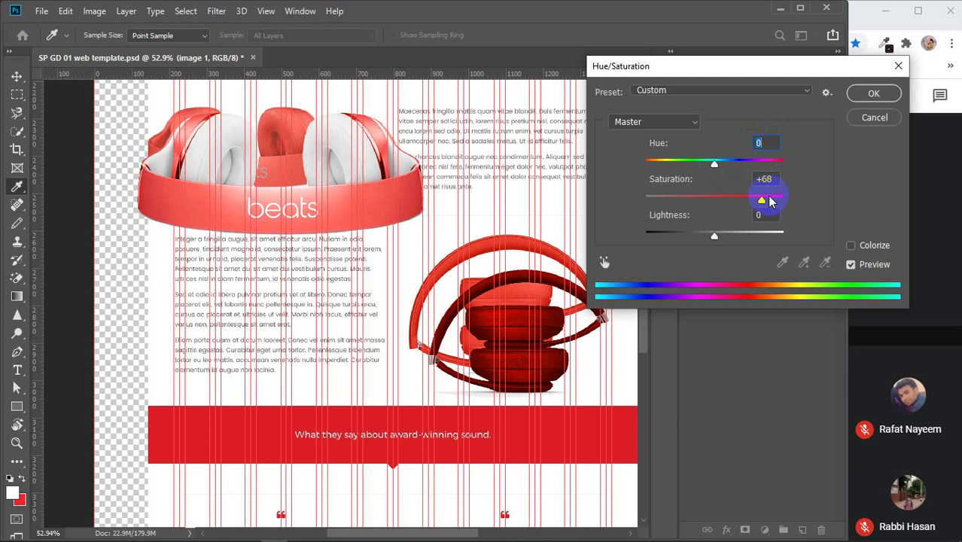
left_click_drag(769, 200, 783, 205)
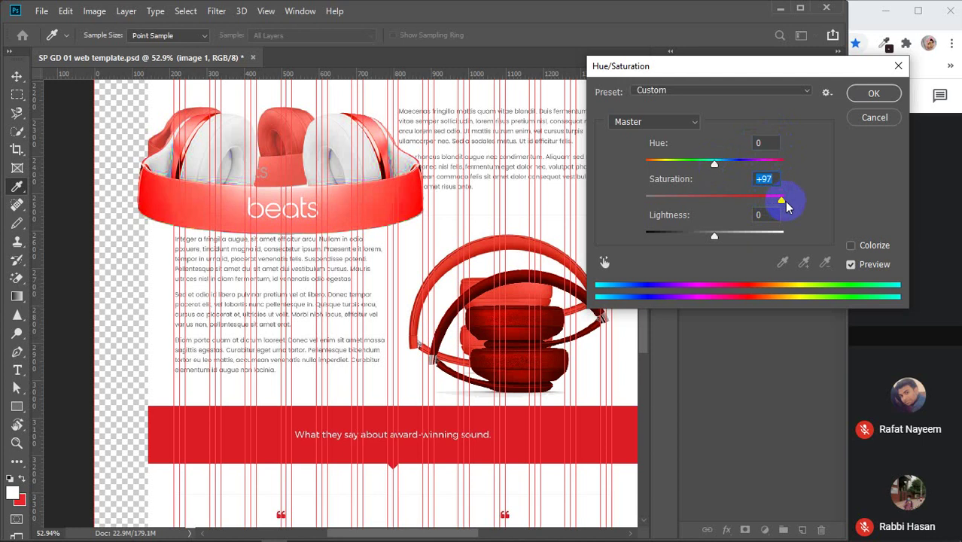
left_click(763, 178)
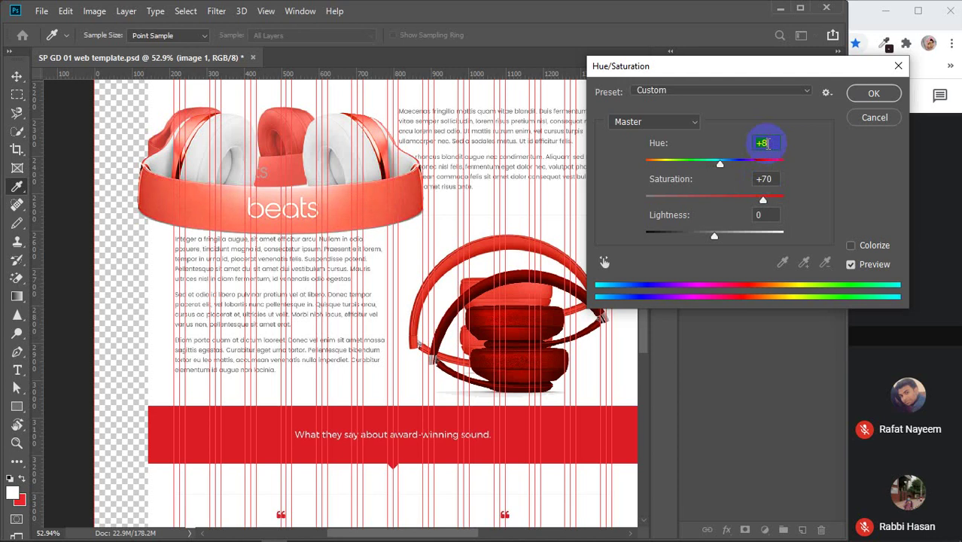
key("Down")
key("Down")
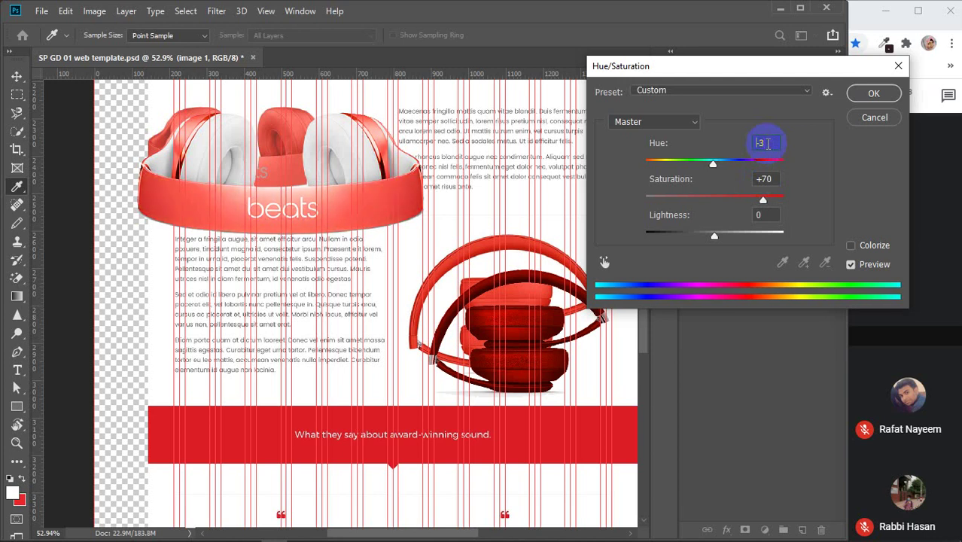
left_click(874, 94)
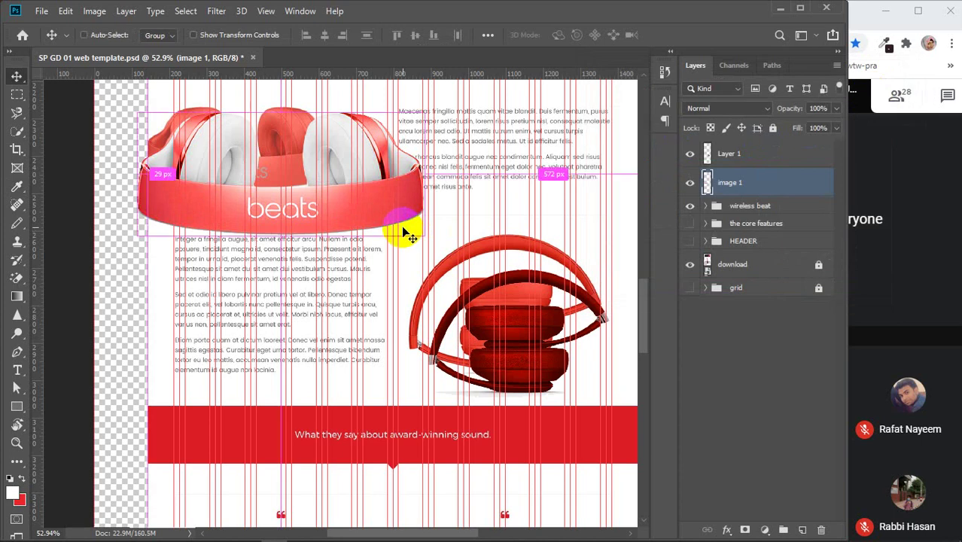
- Scale the recoloured headphones to about 72% and move them up slightly
key("ctrl+t")
left_click_drag(425, 112, 346, 147)
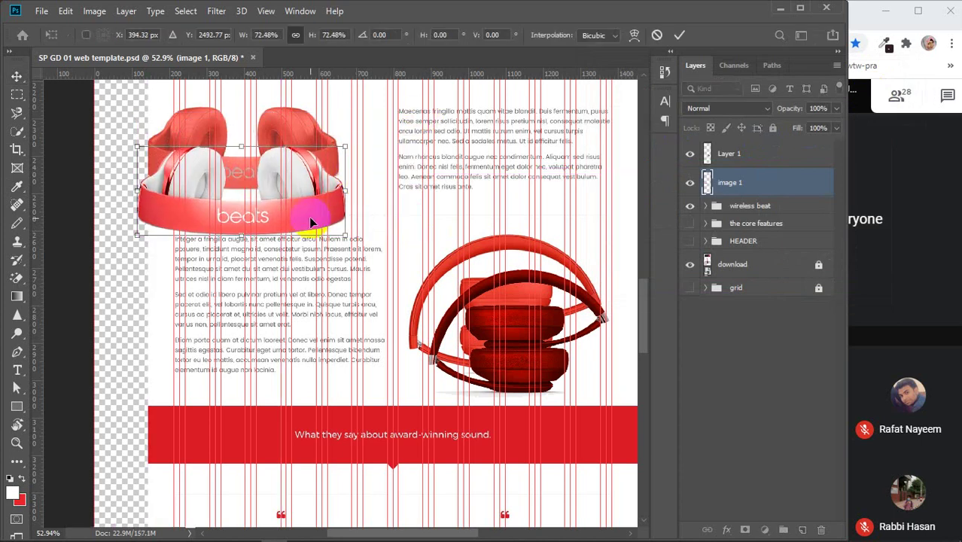
left_click_drag(309, 218, 306, 177)
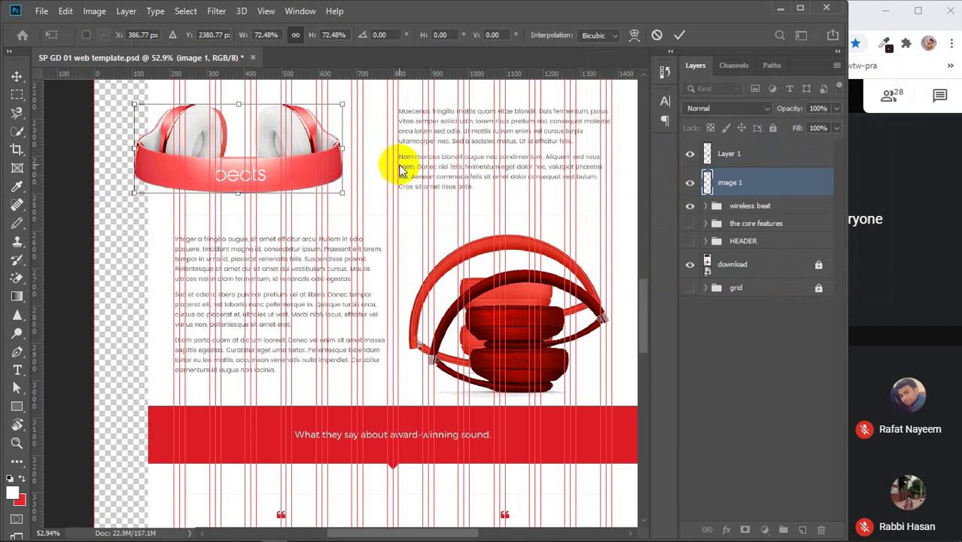
left_click(679, 35)
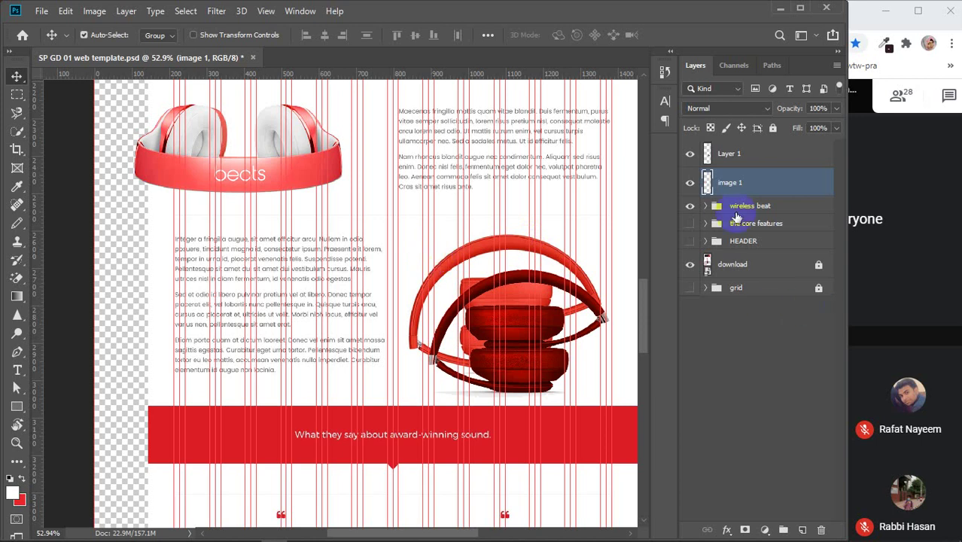
- Name the top layer 'image 2', move the stacked red headphones up-left and enlarge them slightly
left_click_drag(723, 184, 729, 158)
double_click(729, 155)
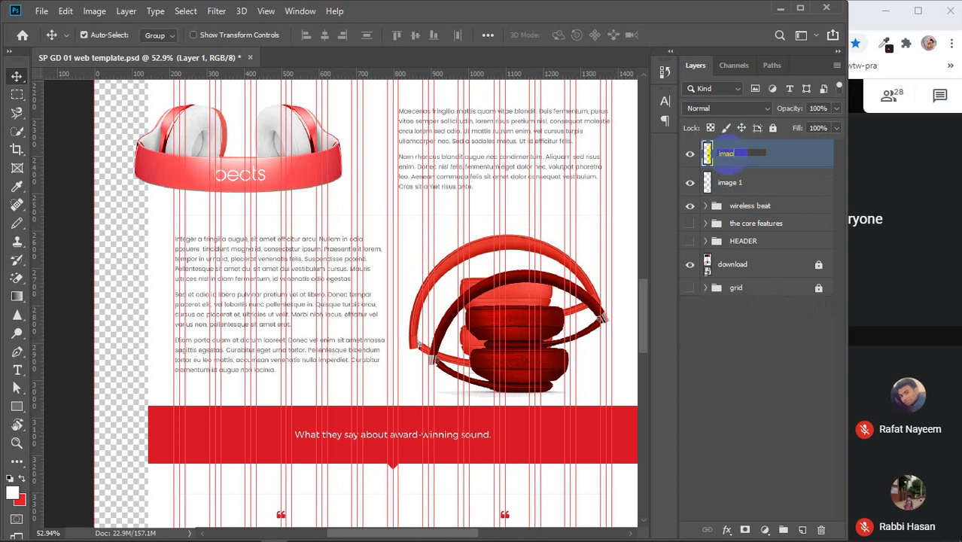
key("Return")
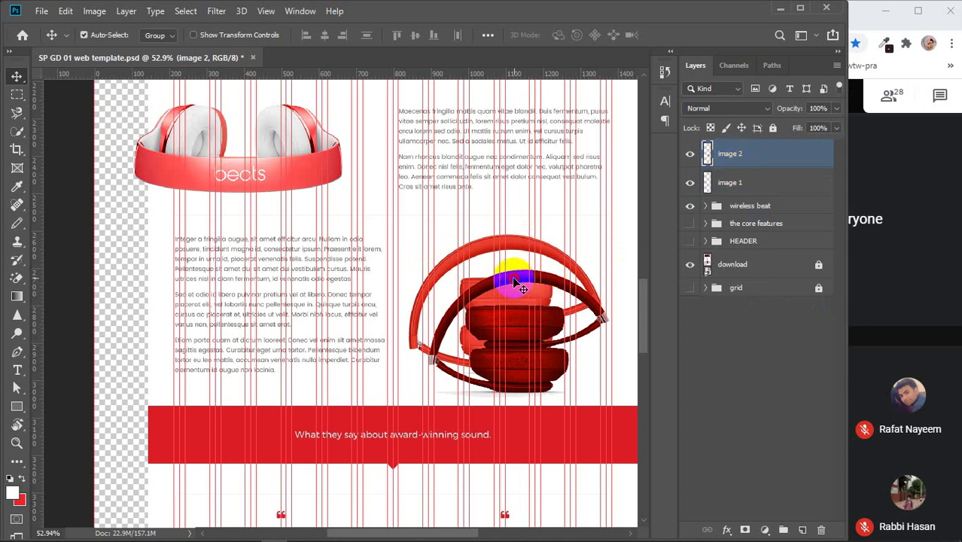
left_click_drag(514, 281, 494, 248)
key("ctrl+t")
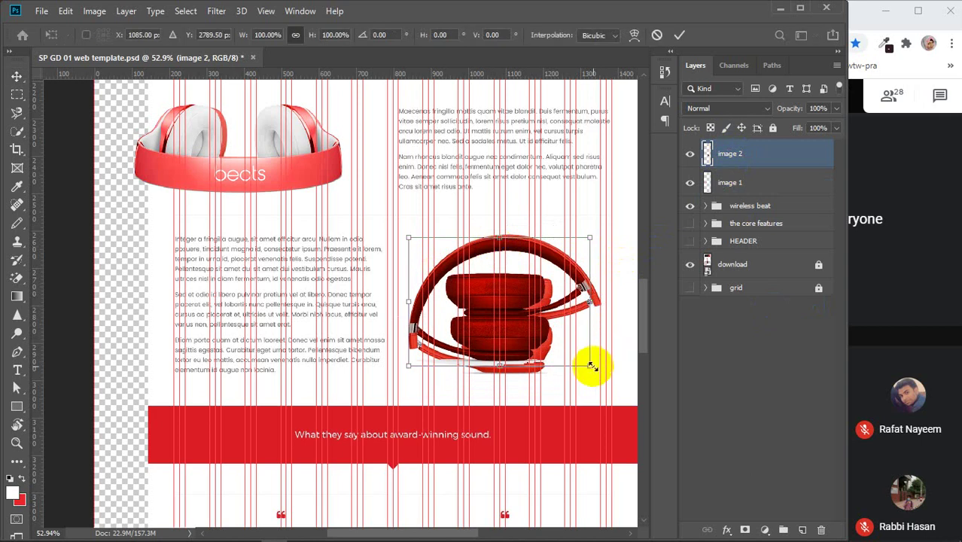
left_click_drag(591, 366, 595, 377)
key("Return")
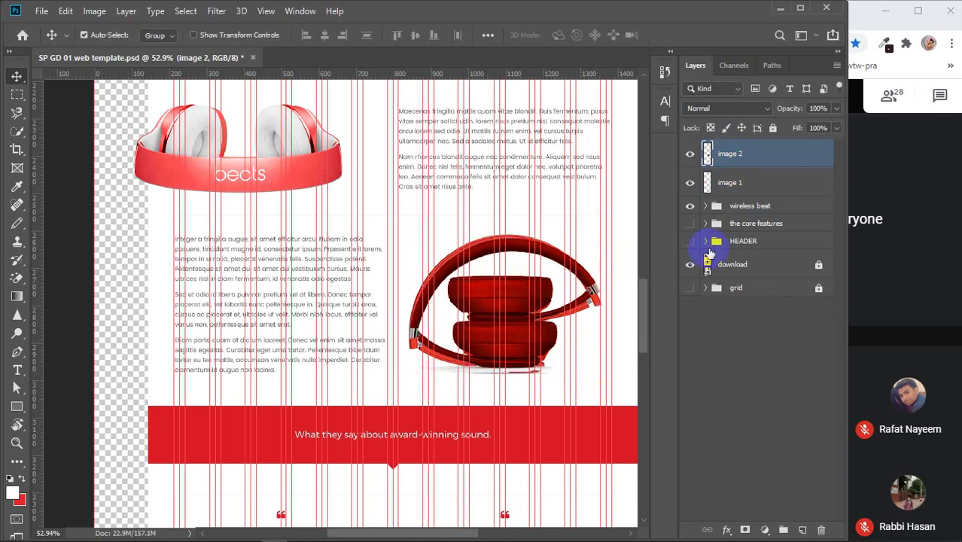
- Shift the image 1 red headphones right and scale them to about 97.46%
left_click(756, 185)
key("ctrl+t")
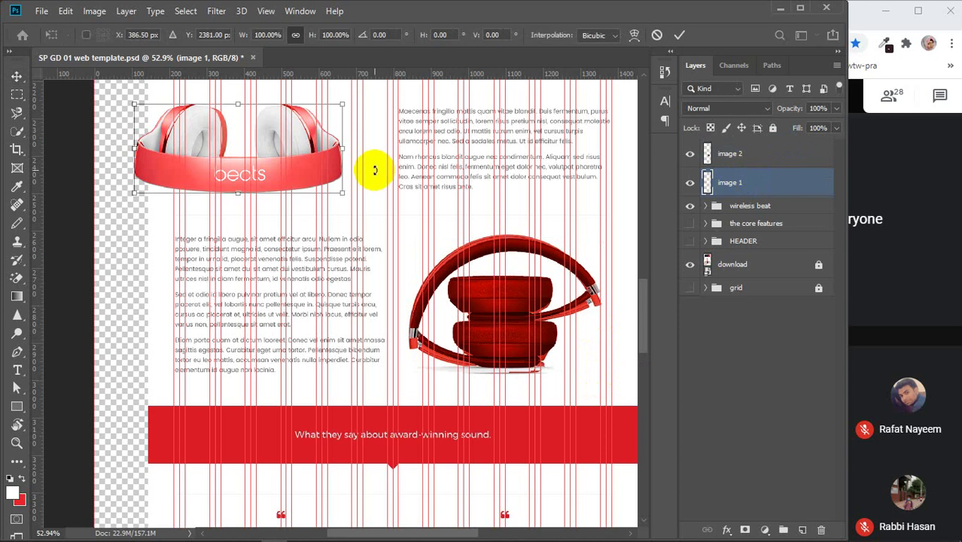
mouse_move(304, 167)
left_mouse_down()
mouse_move(339, 179)
mouse_move(313, 173)
left_mouse_up()
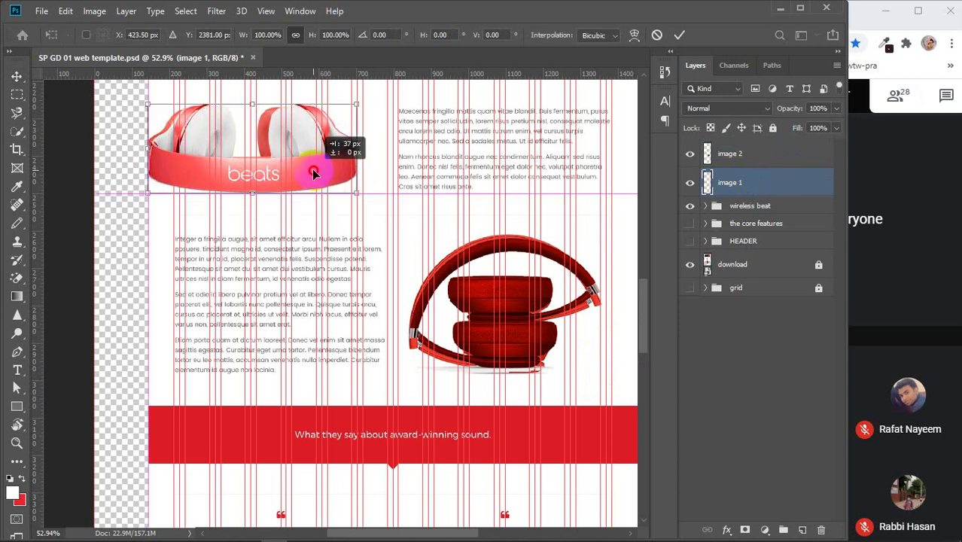
left_click_drag(313, 174, 315, 173)
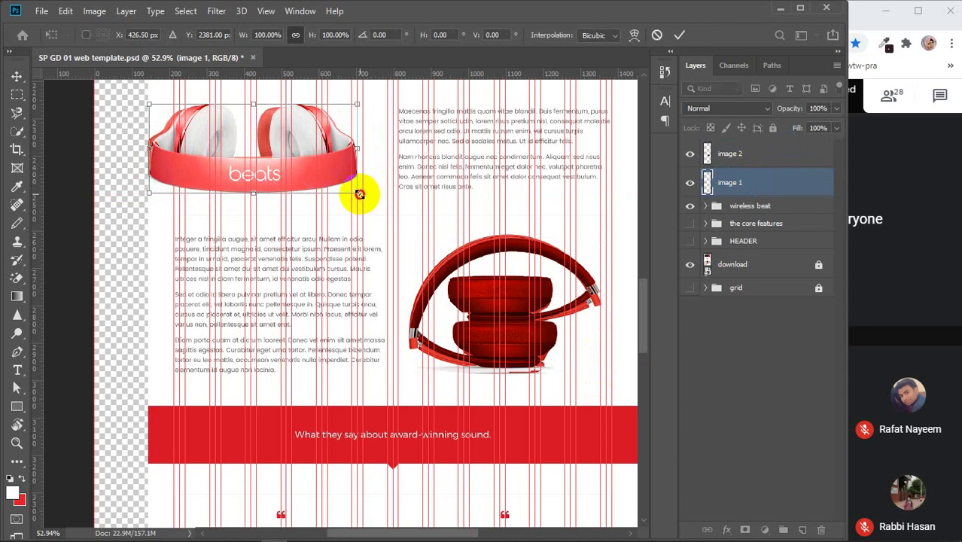
mouse_move(359, 195)
left_mouse_down()
mouse_move(335, 189)
mouse_move(353, 194)
left_mouse_up()
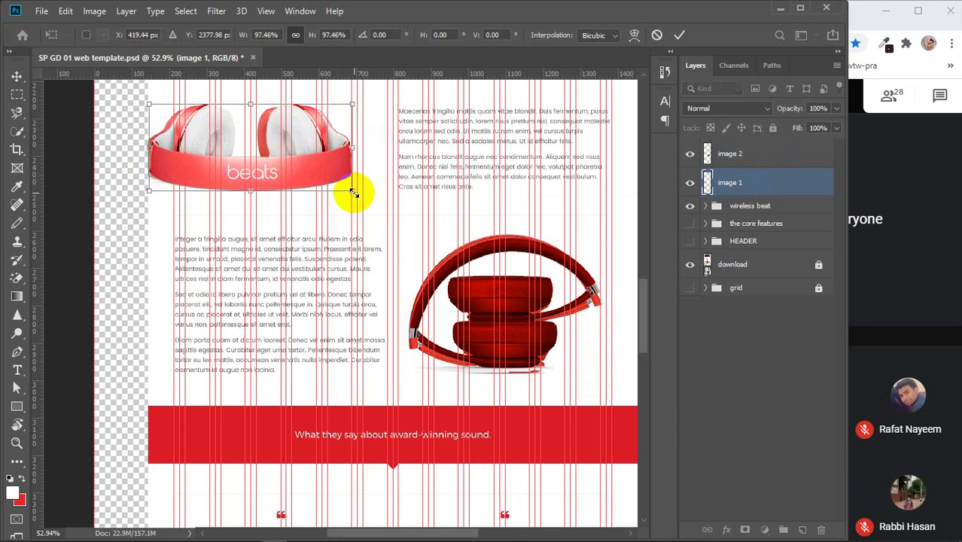
key("Right")
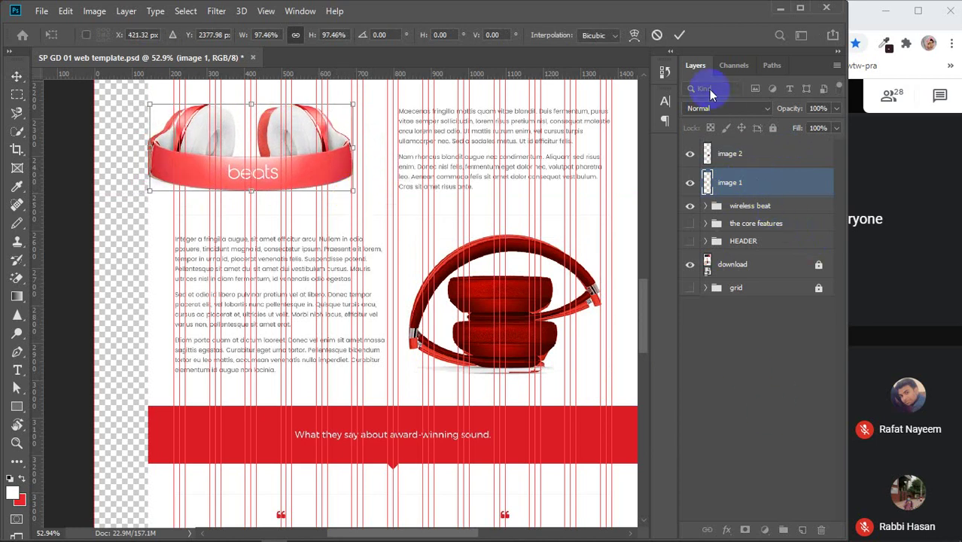
left_click(679, 34)
- Set the Type tool to 9 pt and place a text point atop the right column
left_click(19, 370)
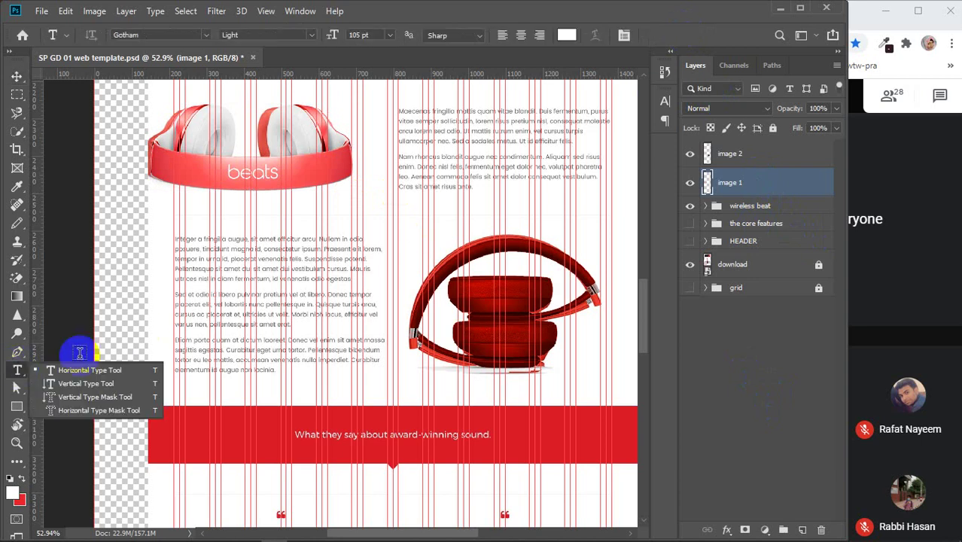
left_click(390, 35)
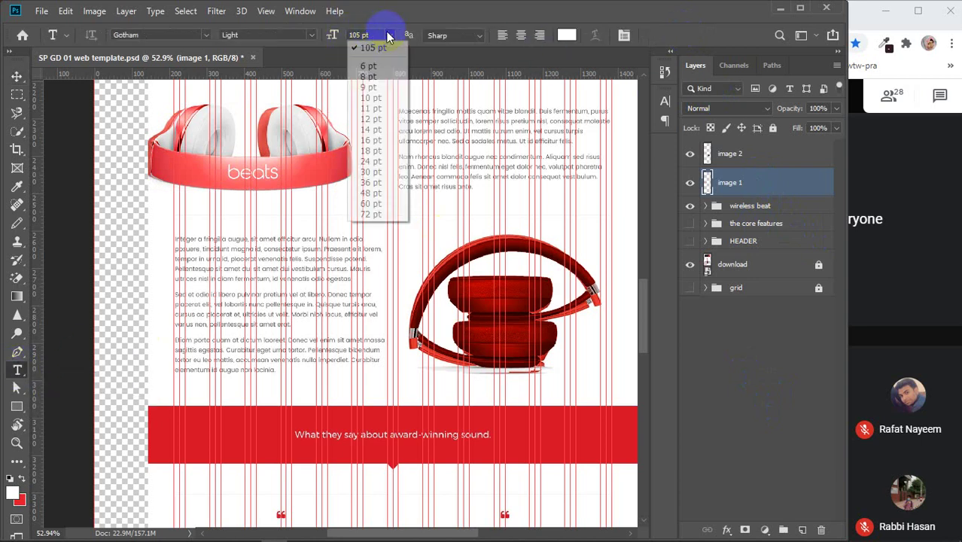
left_click(369, 87)
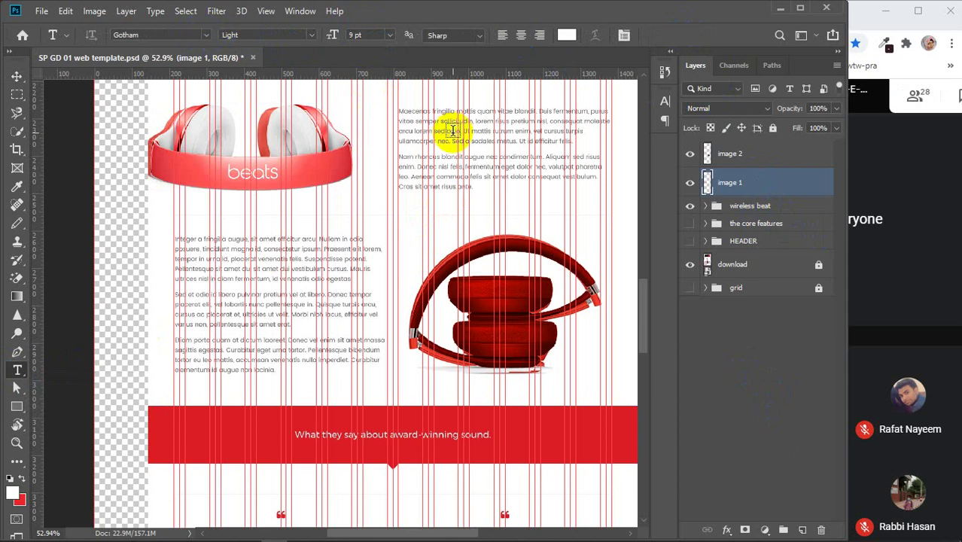
left_click(399, 106)
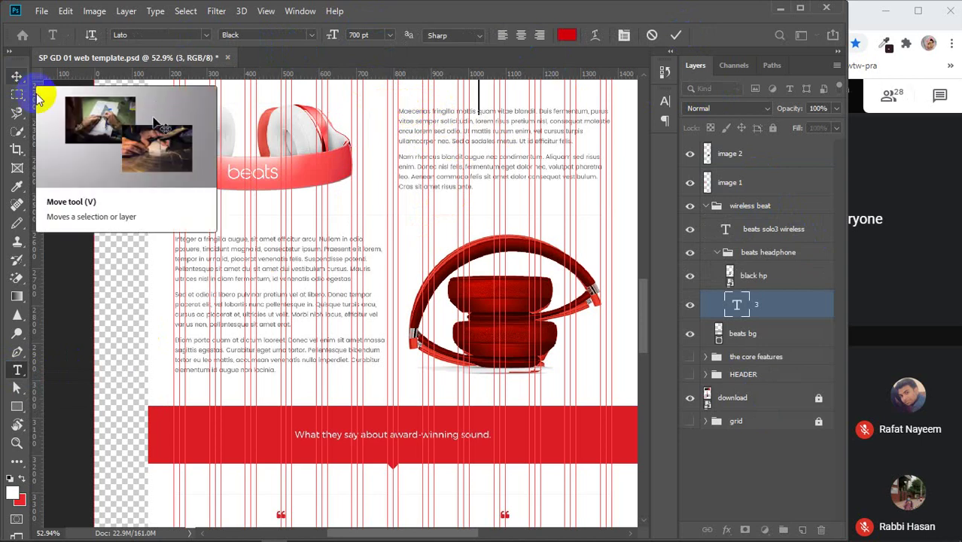
scroll(406, 203, "up", 3)
scroll(405, 210, "up", 1)
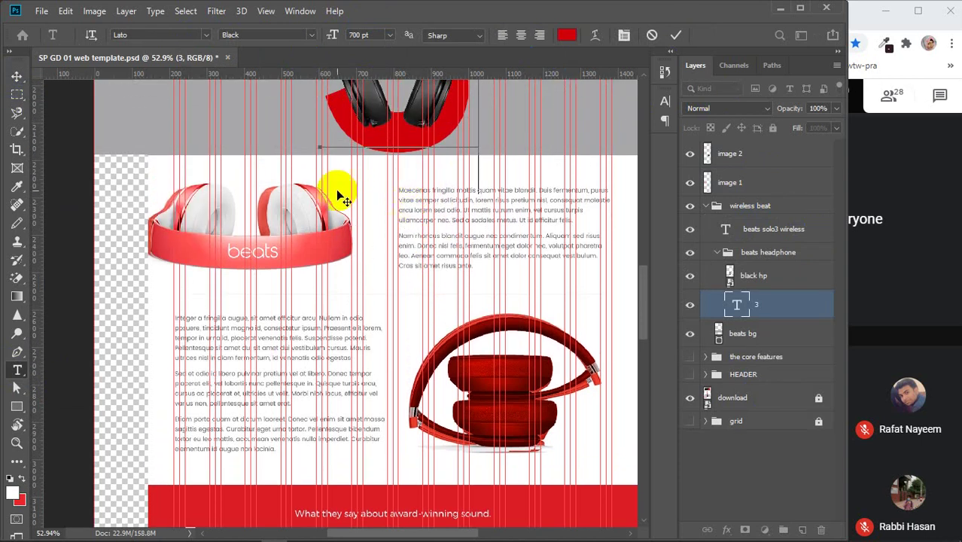
- Collapse the groups, then lock and hide the wireless beat group
left_click(12, 78)
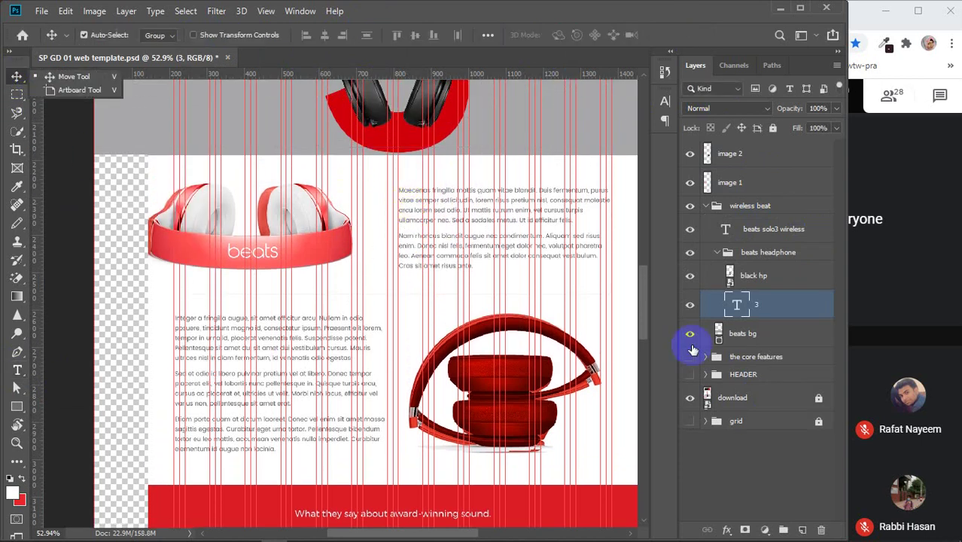
left_click(717, 252)
left_click(706, 205)
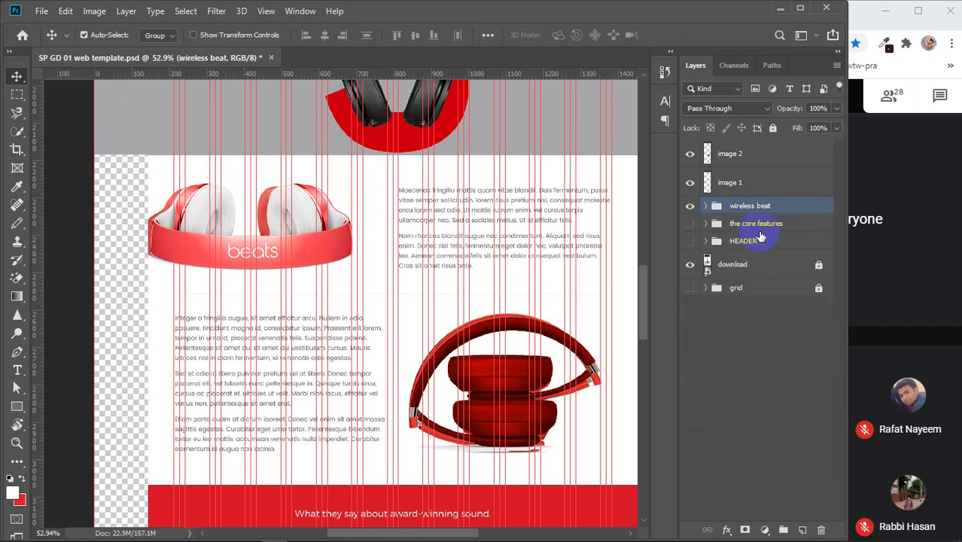
left_click(773, 129)
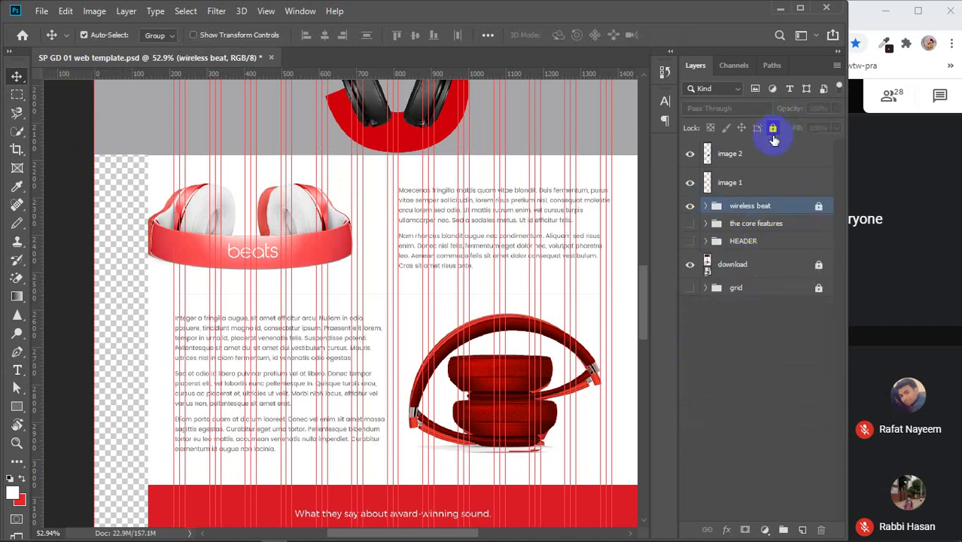
left_click(689, 207)
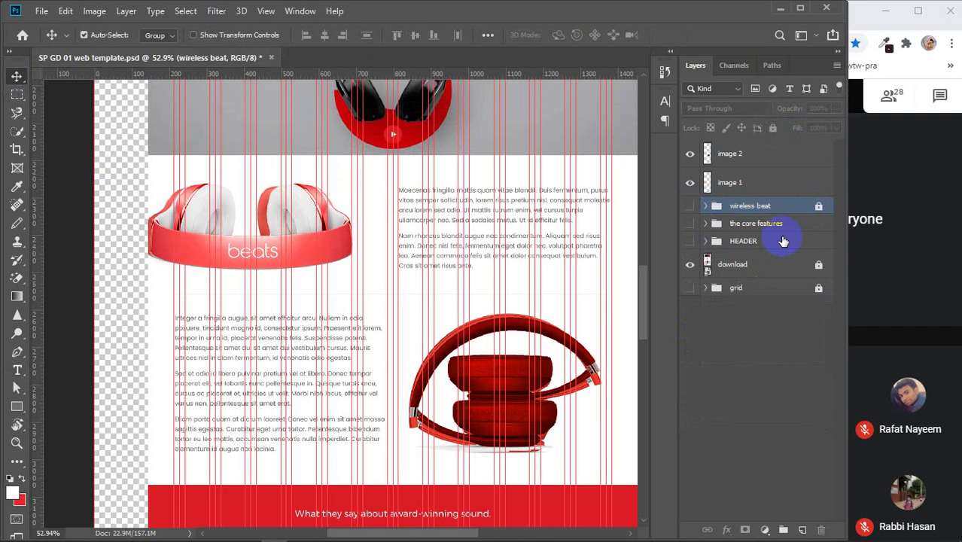
- Set the Type tool to Lato Regular and draw a paragraph box above the right-column text
left_click(18, 369)
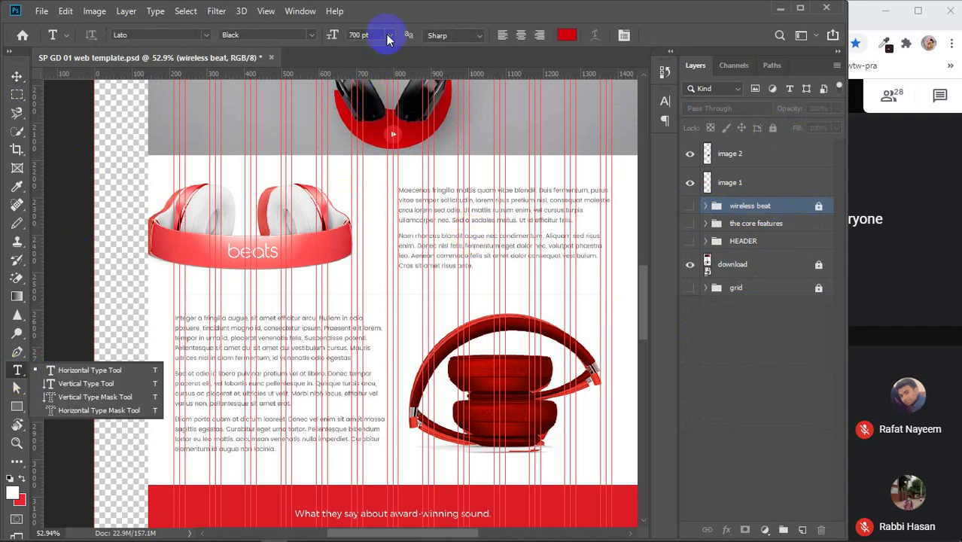
left_click(751, 155)
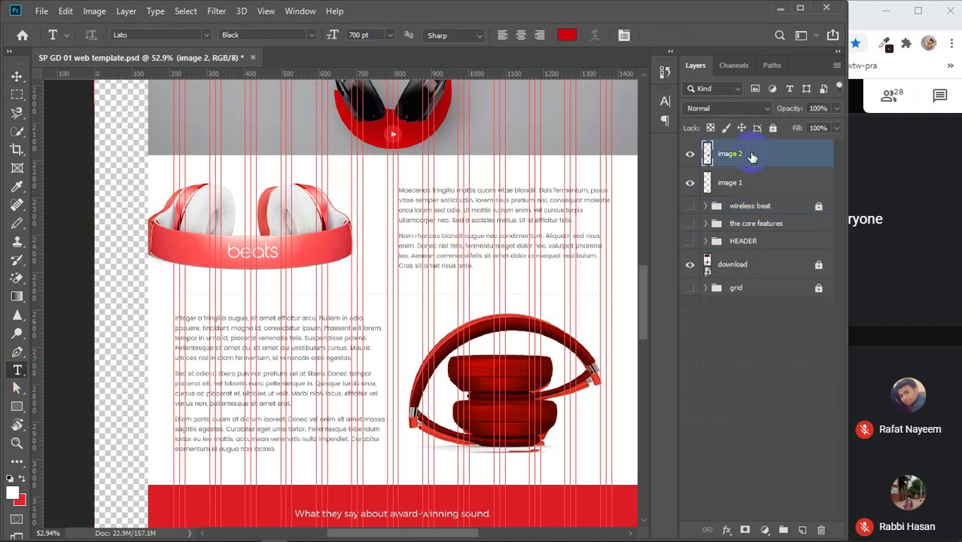
left_click(390, 35)
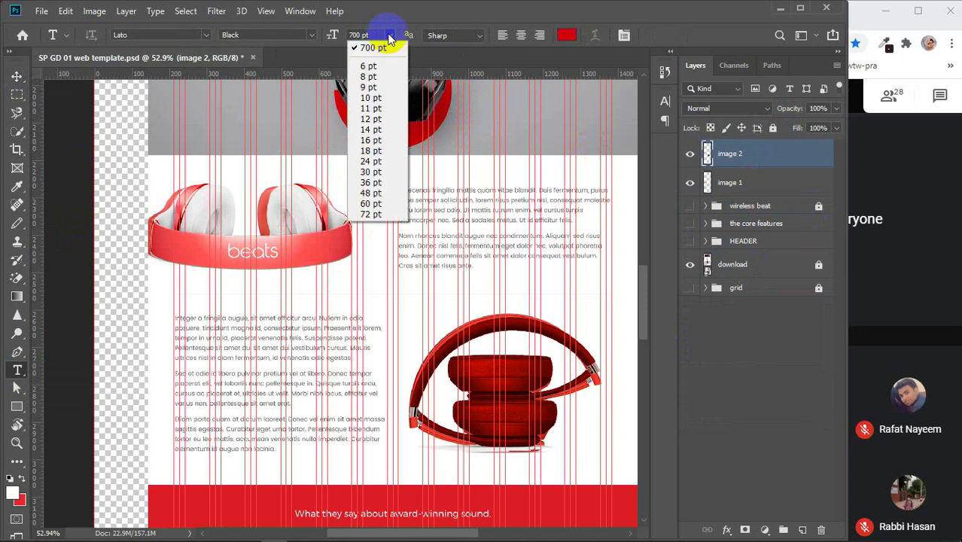
left_click(373, 89)
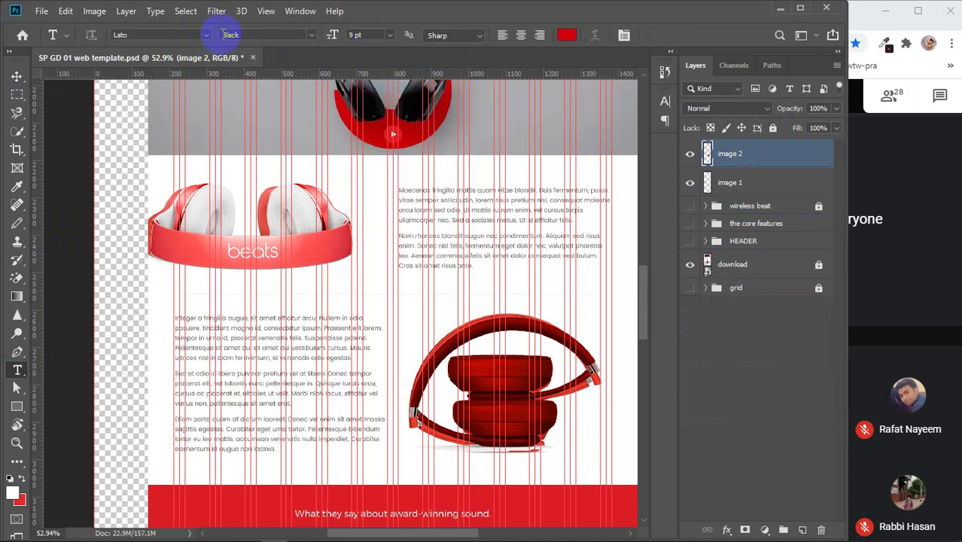
left_click(304, 41)
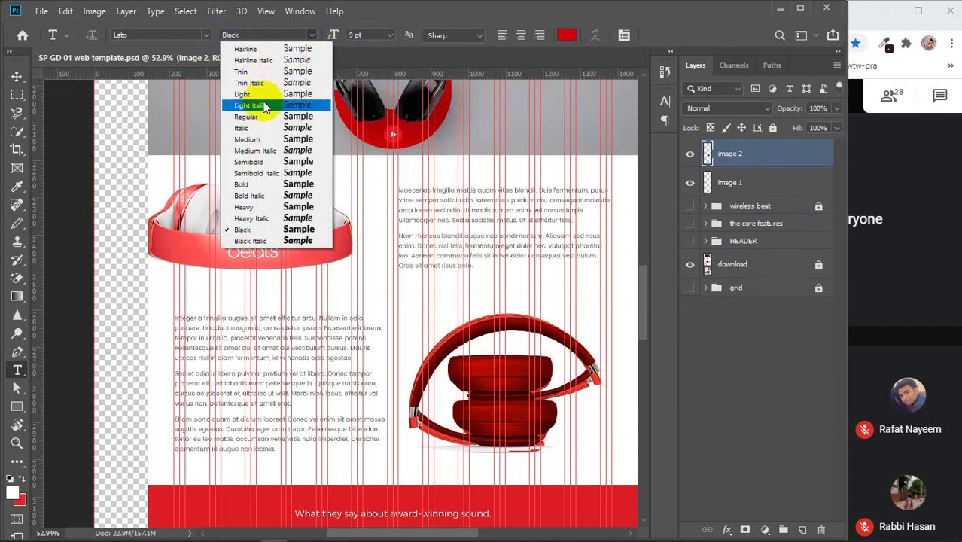
left_click(263, 119)
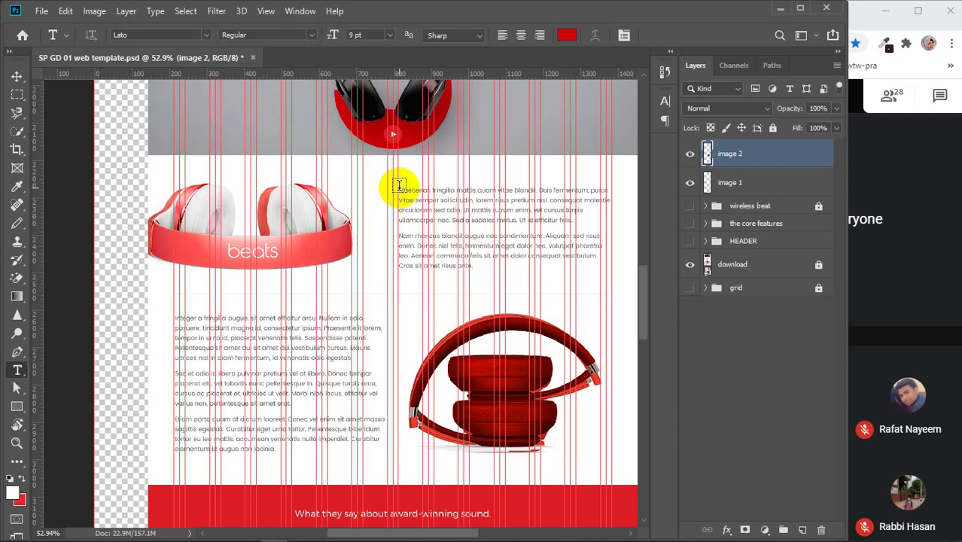
left_click_drag(399, 184, 612, 230)
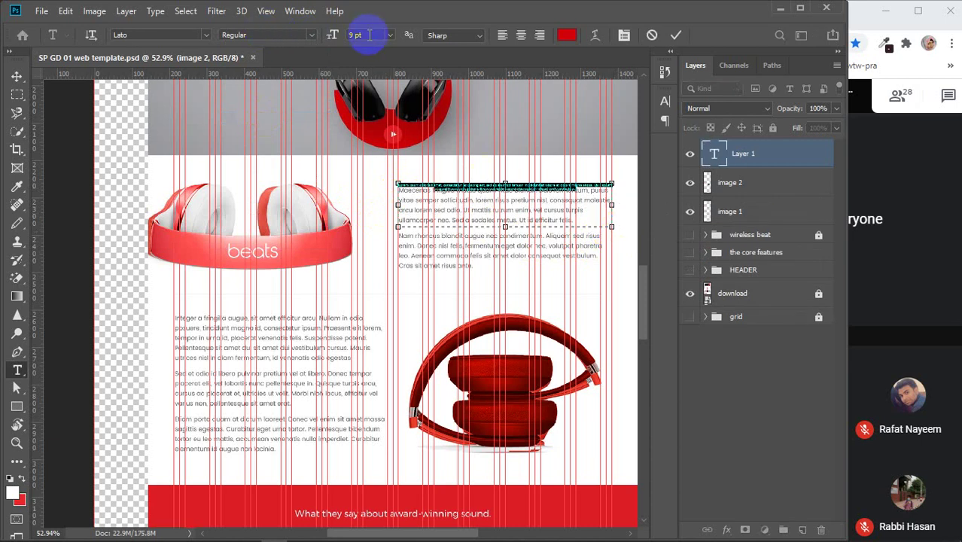
- Enlarge the paragraph to 21 pt, justify it with the last line left, and commit
key("Up")
key("Up")
key("Up")
key("Up")
key("Up")
key("Up")
key("Up")
key("Up")
key("Up")
key("Up")
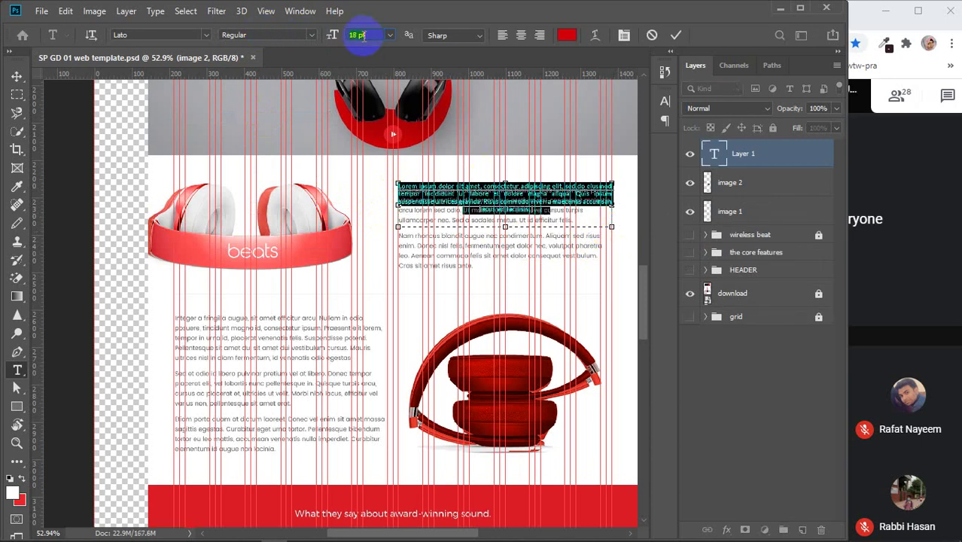
key("Up")
key("Up")
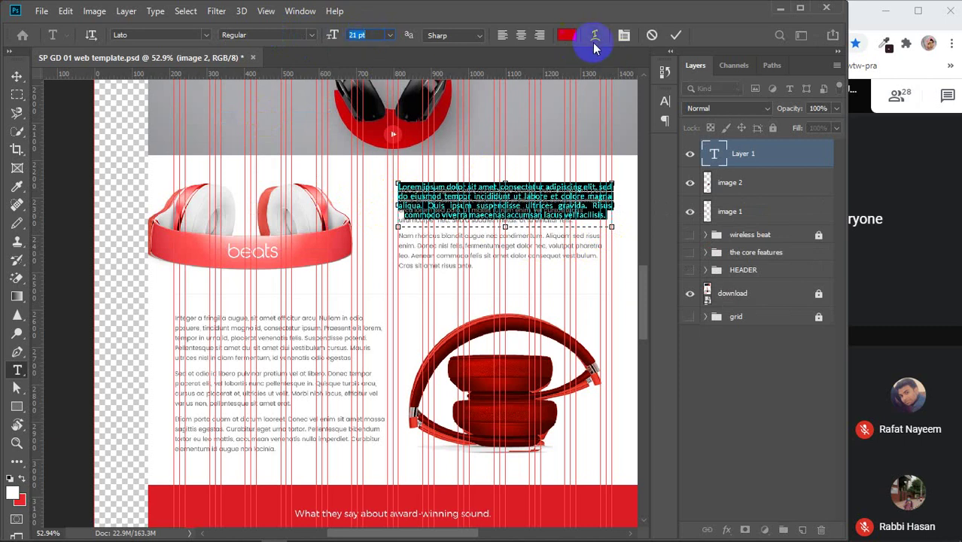
left_click(623, 35)
left_click(568, 95)
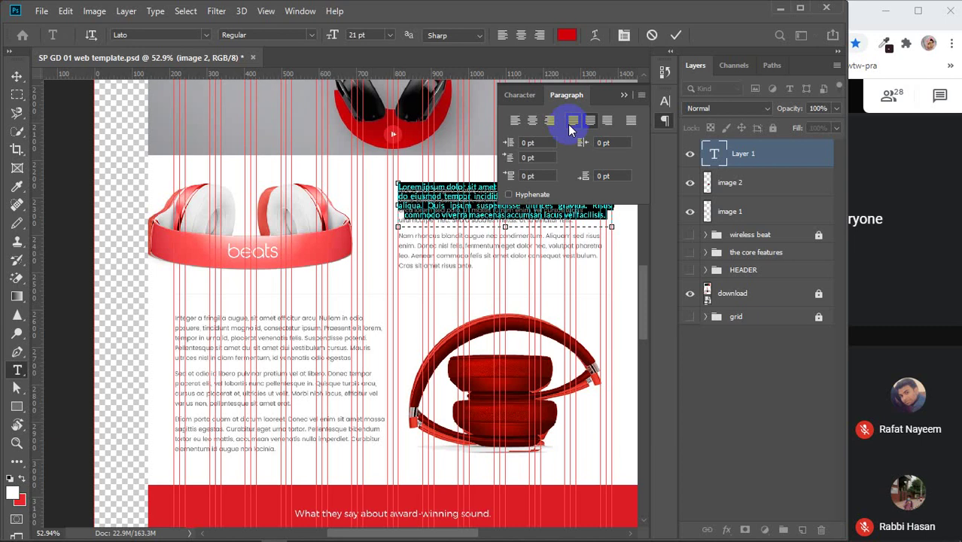
left_click(571, 123)
left_click(676, 35)
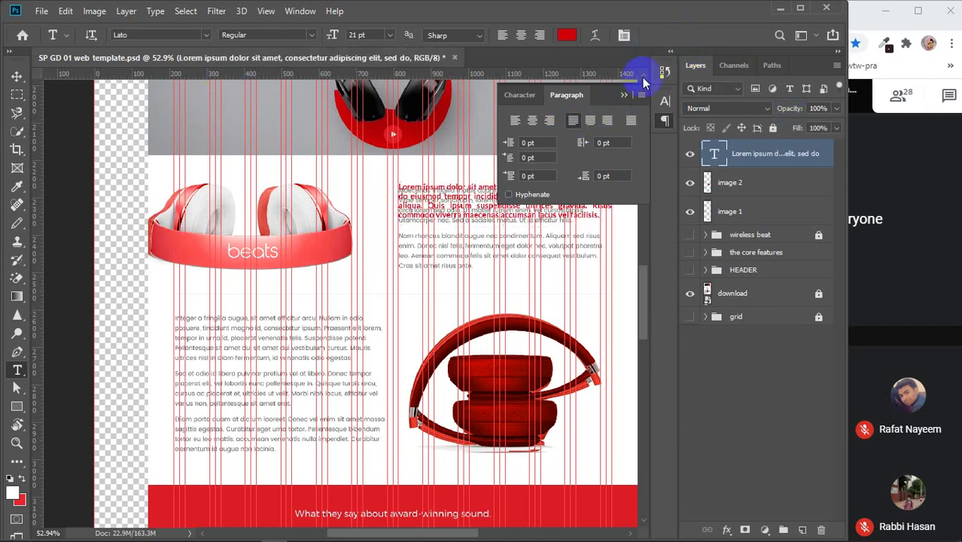
left_click(624, 95)
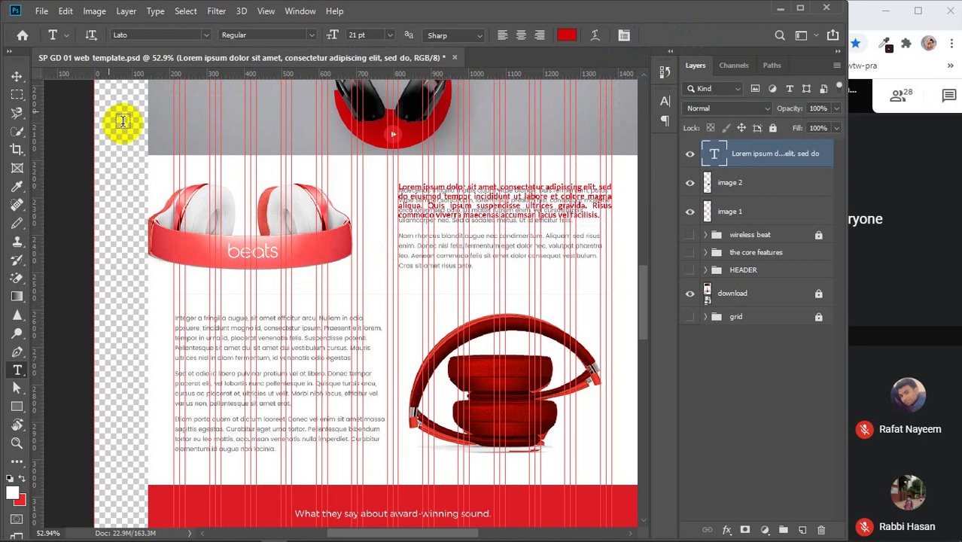
left_click(16, 76)
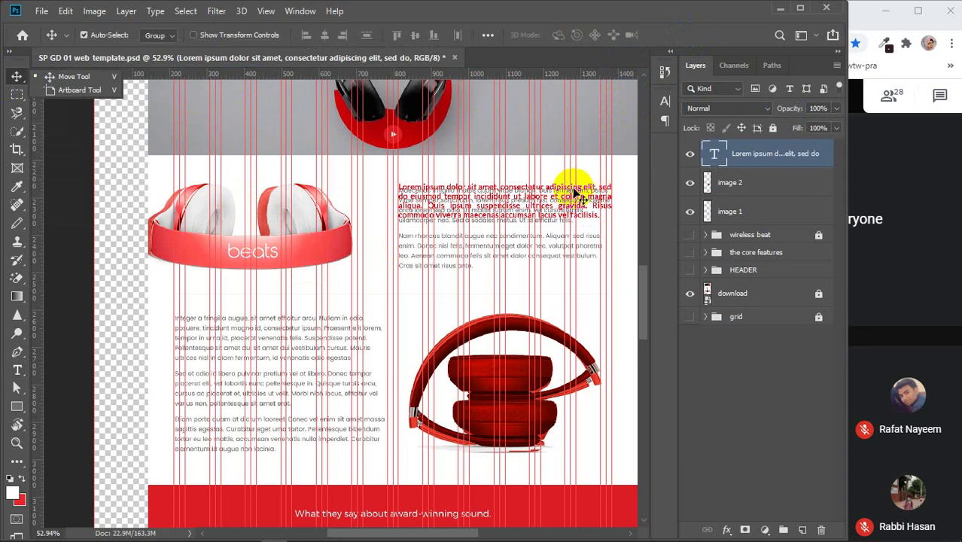
- Colour the lorem ipsum paragraph dark grey #272727 and drag a copy just below it
left_click(662, 104)
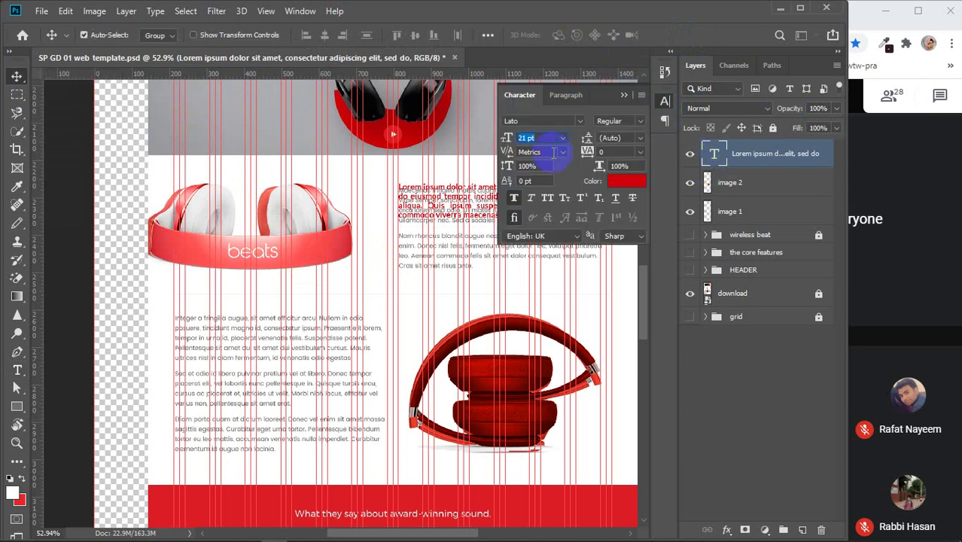
left_click(617, 181)
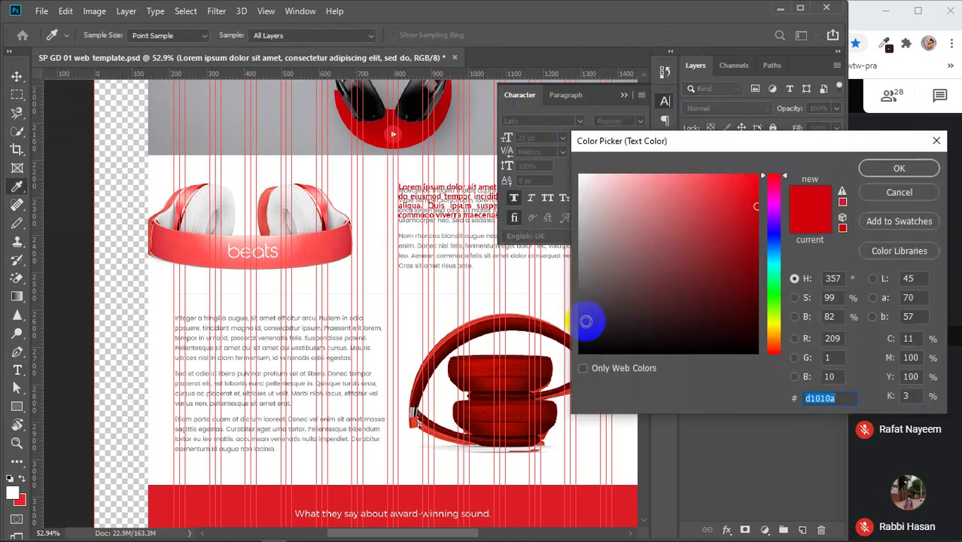
left_click(581, 326)
left_click(883, 169)
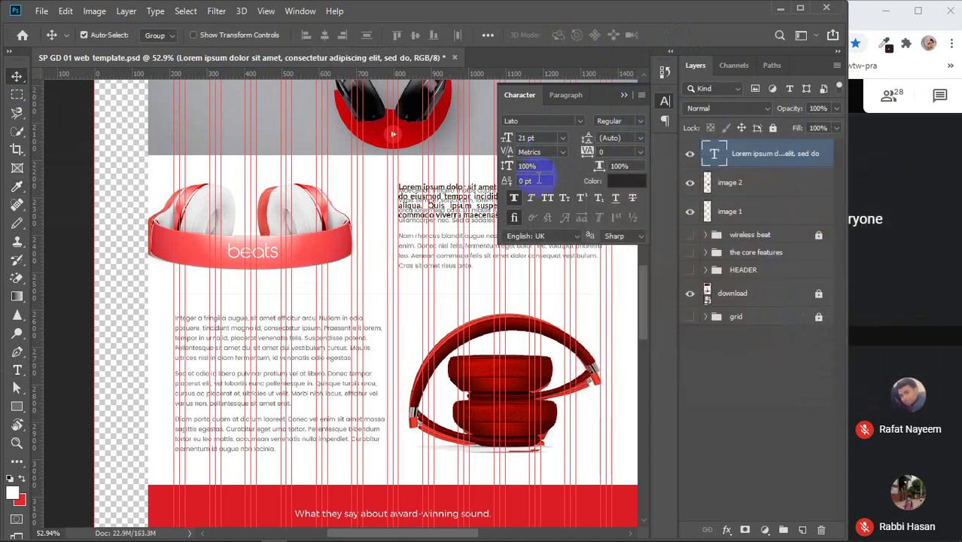
left_click(625, 95)
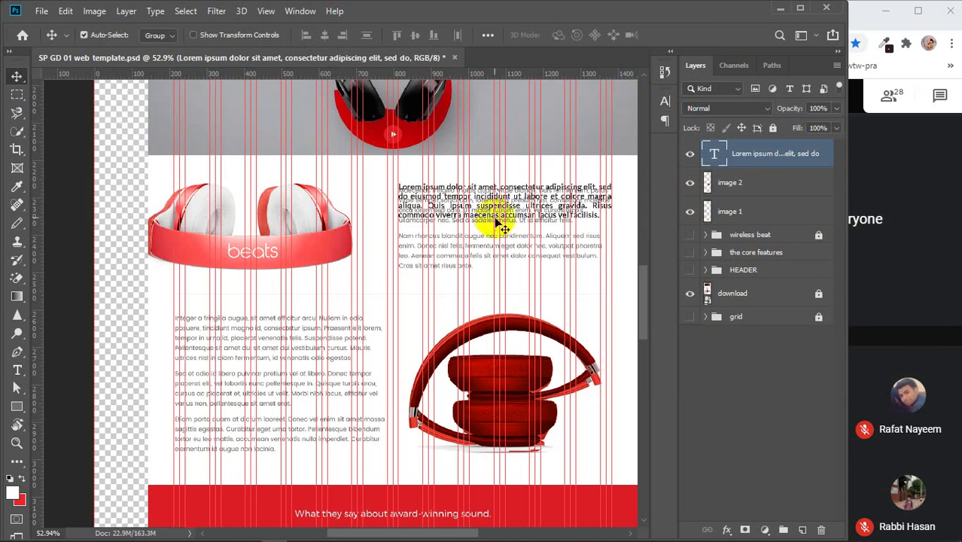
left_click_drag(490, 217, 484, 268)
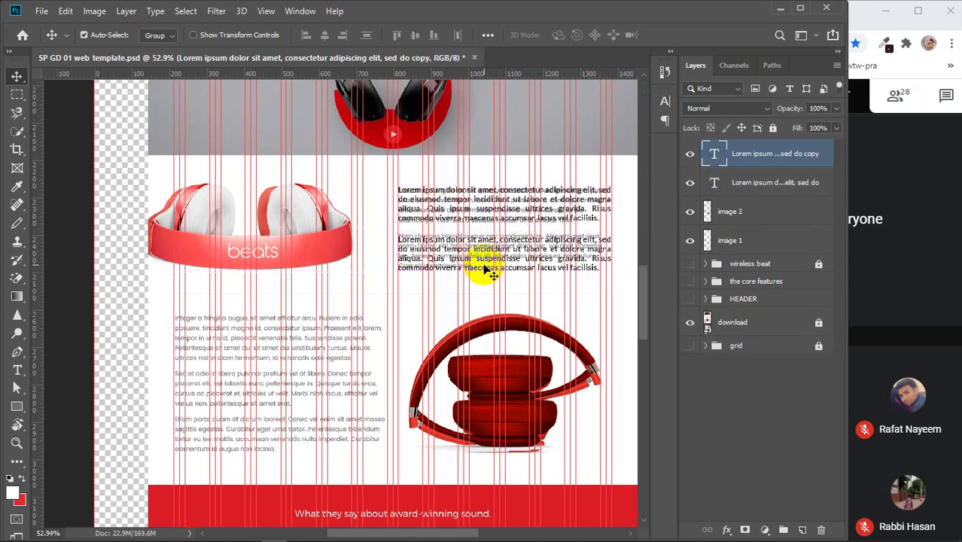
- Group the two justified text layers into a group named 'text 1'
left_click(781, 183, "shift")
key("ctrl+g")
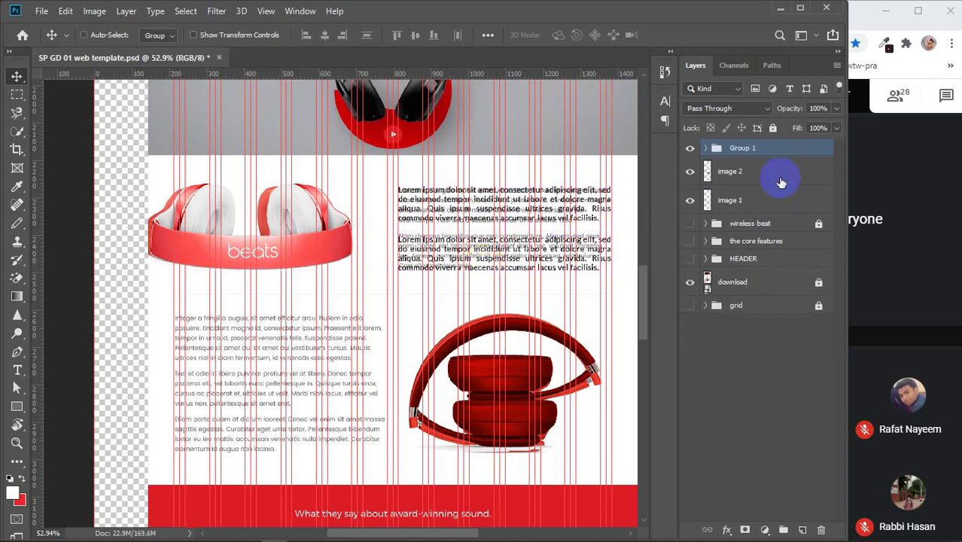
double_click(743, 148)
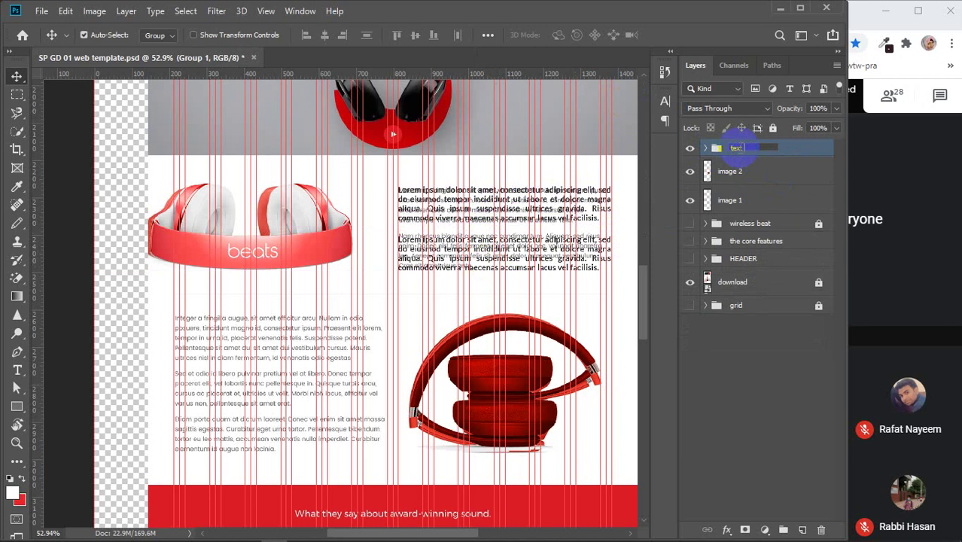
type("text 1")
key("Return")
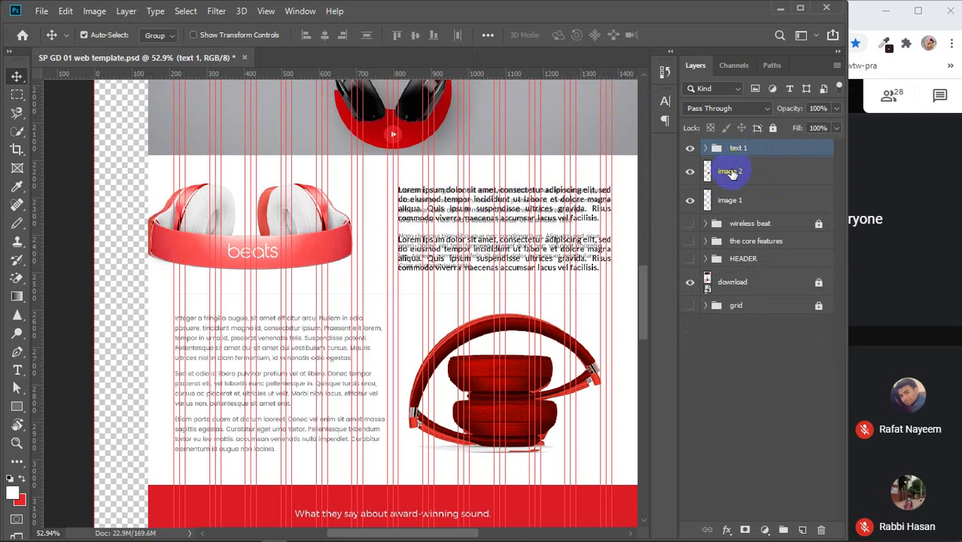
- Place text 1 above image 1, align their vertical centres, and group them as 'part 1'
left_click(690, 202)
left_click(689, 201)
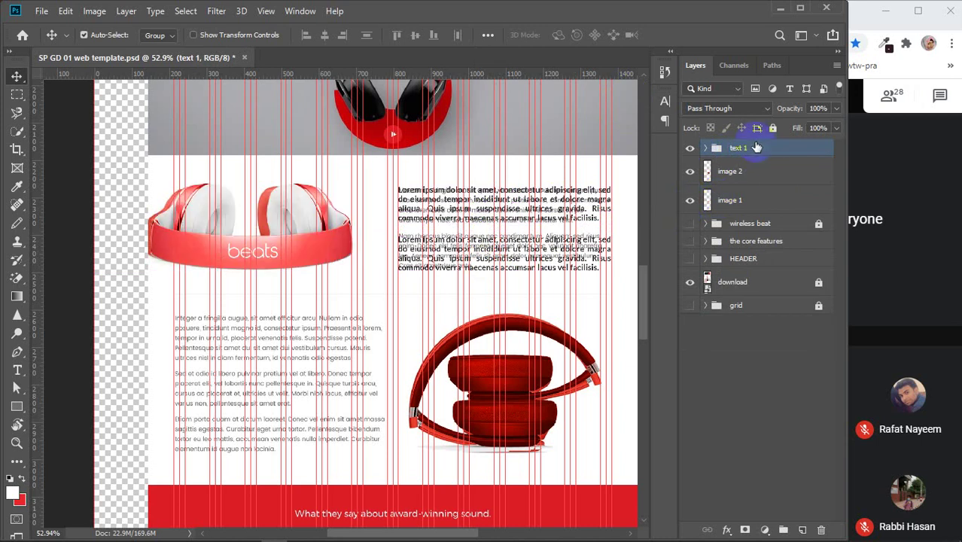
left_click_drag(754, 149, 751, 193)
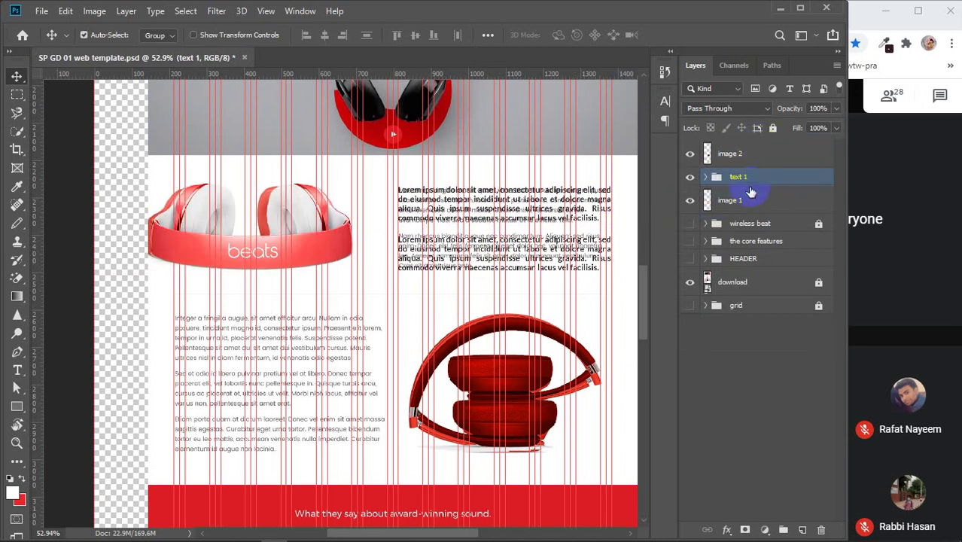
left_click(741, 202, "shift")
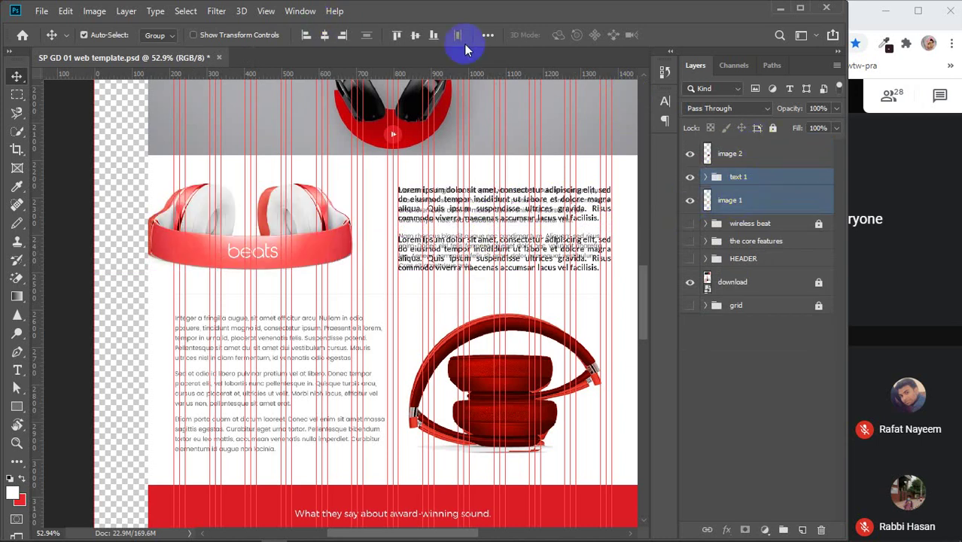
left_click(415, 36)
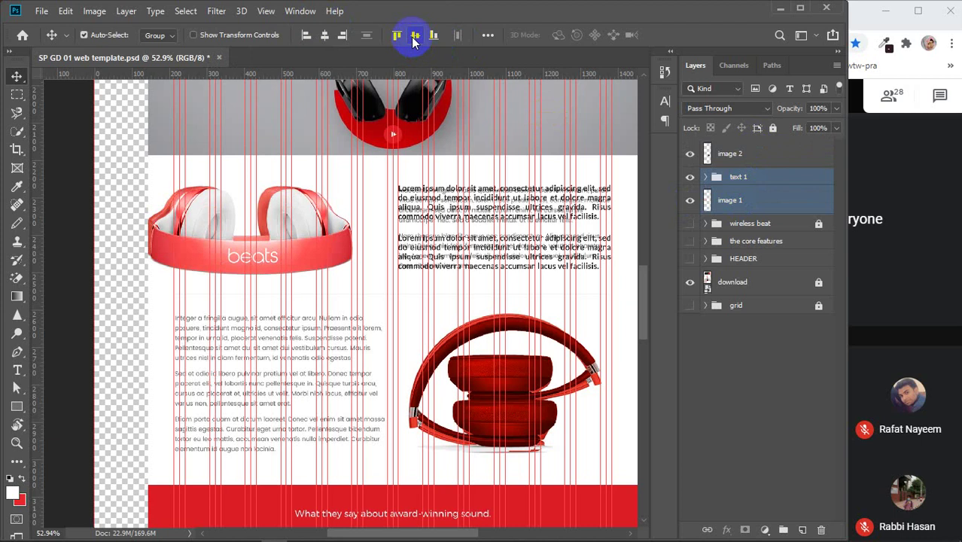
key("ctrl+g")
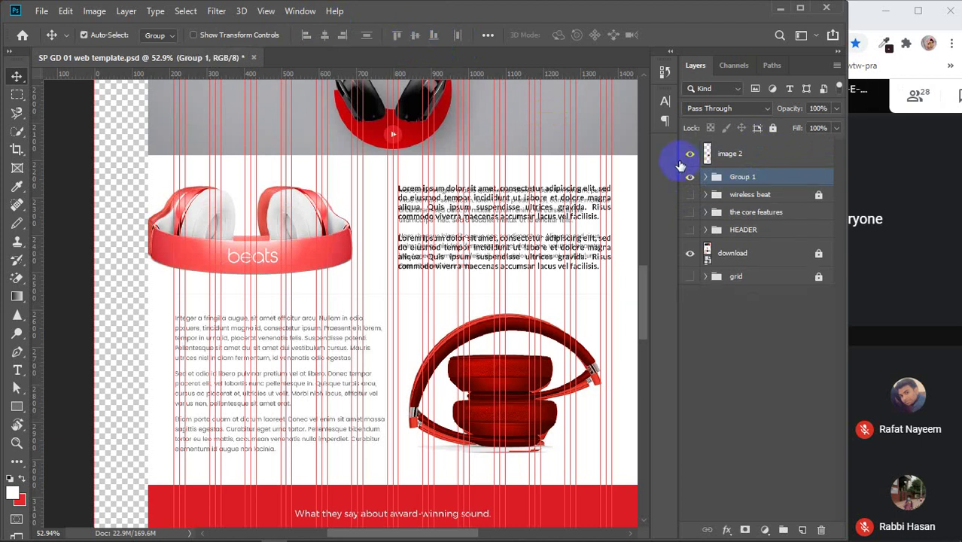
double_click(744, 177)
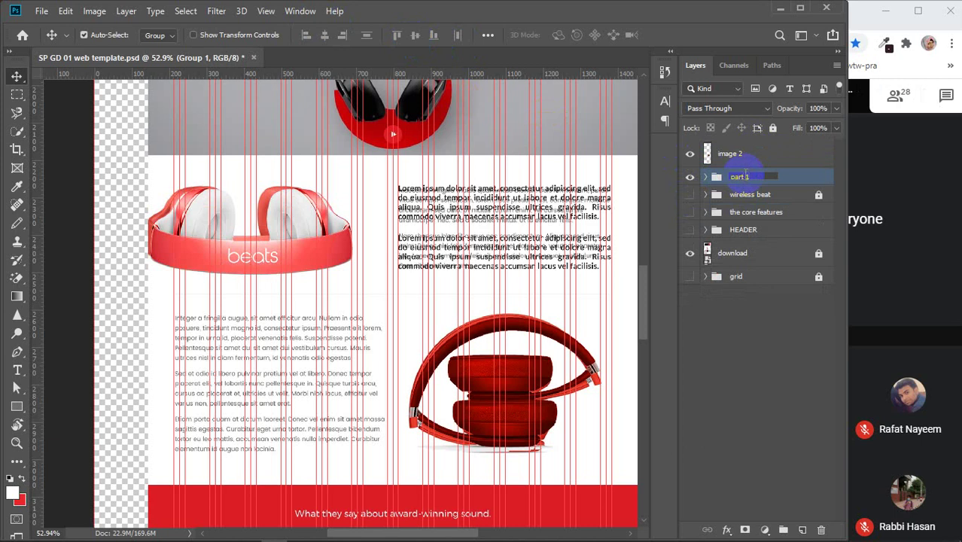
key("Return")
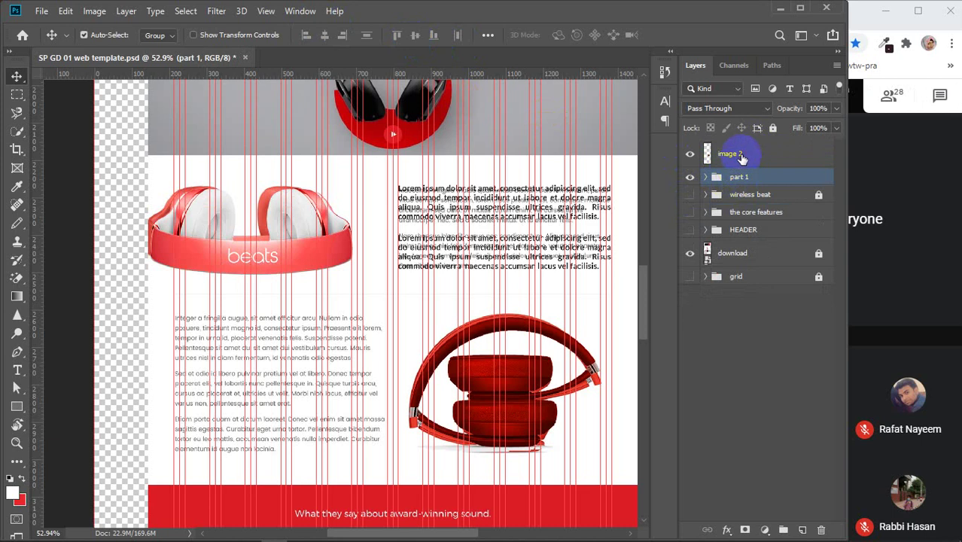
- Duplicate the text 1 group, move the copy to the top, and name it 'text 2'
left_click(731, 154)
left_click(701, 181)
left_click(706, 177)
left_click(757, 195)
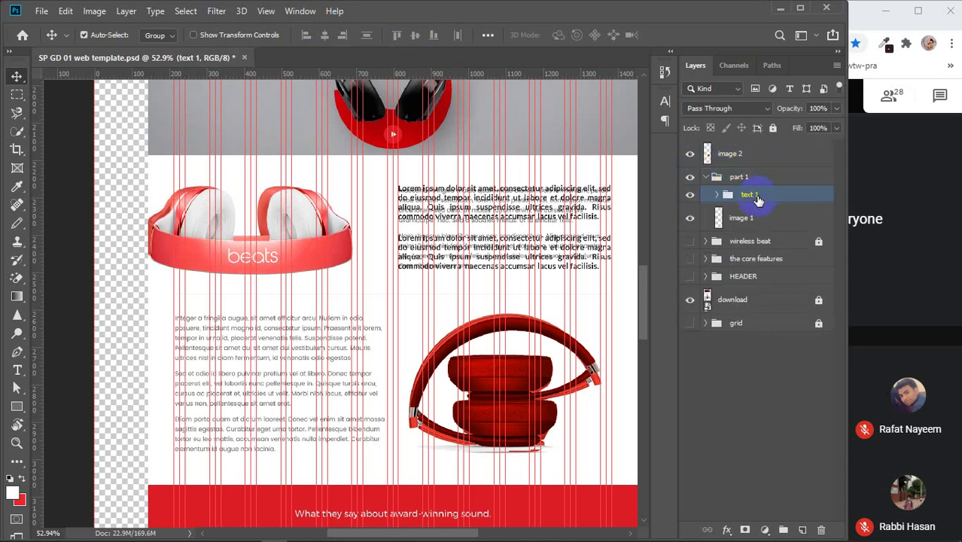
key("ctrl+j")
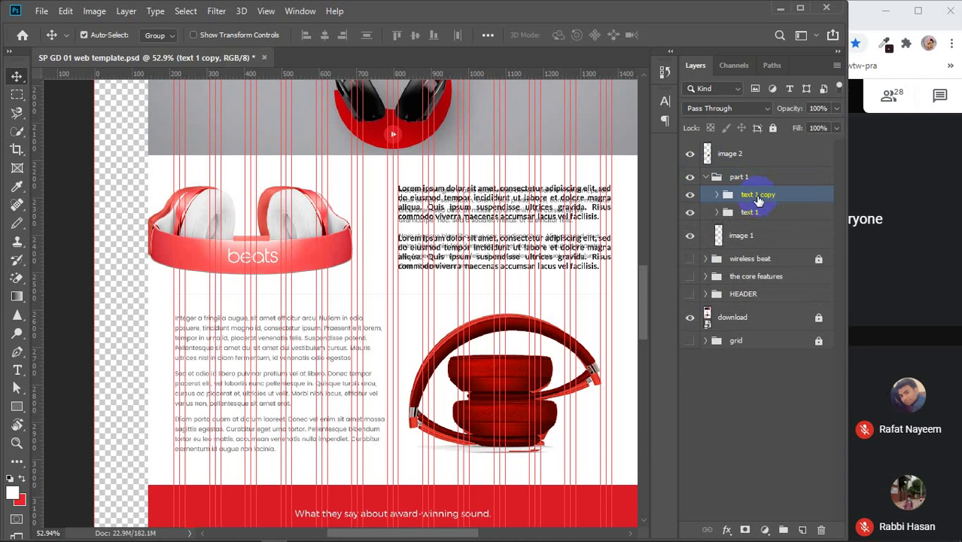
left_click_drag(756, 196, 754, 148)
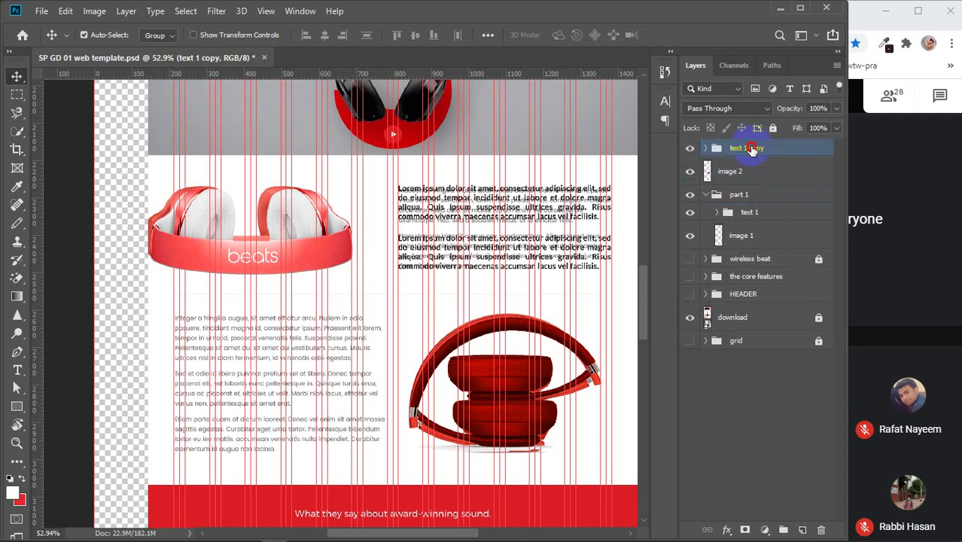
double_click(752, 149)
left_click(800, 149)
key("Return")
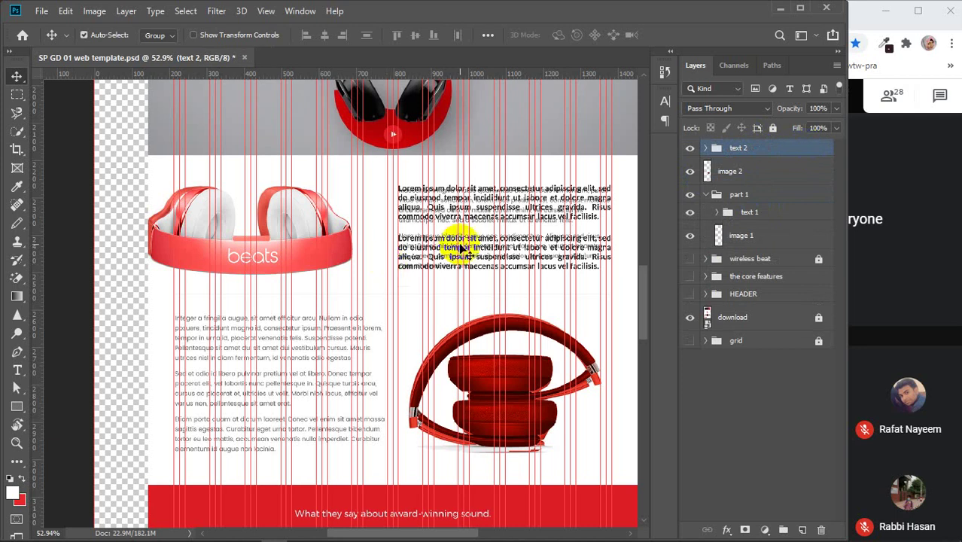
- Move the text 2 paragraphs into the left column beside the lower headphones
left_click_drag(457, 250, 227, 378)
left_click(713, 150)
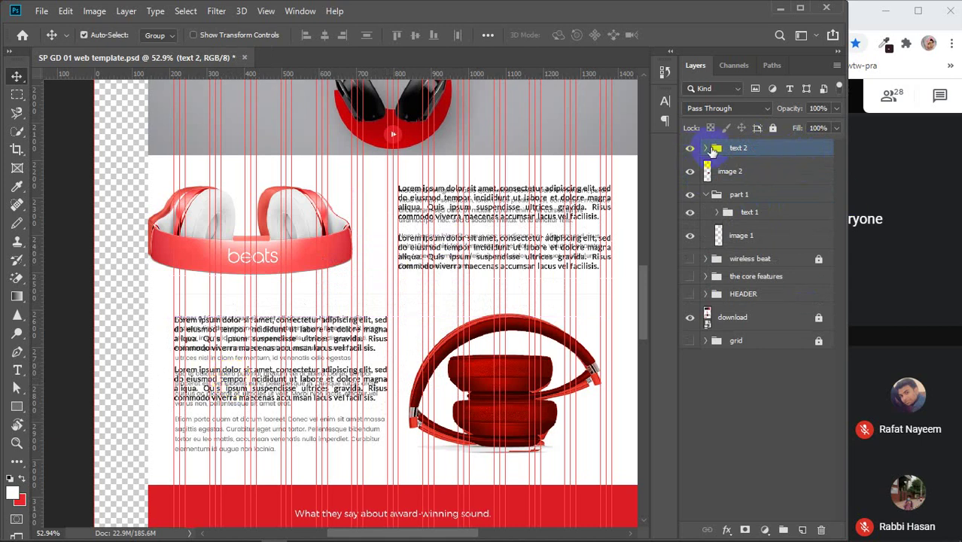
left_click(705, 148)
left_click(745, 200)
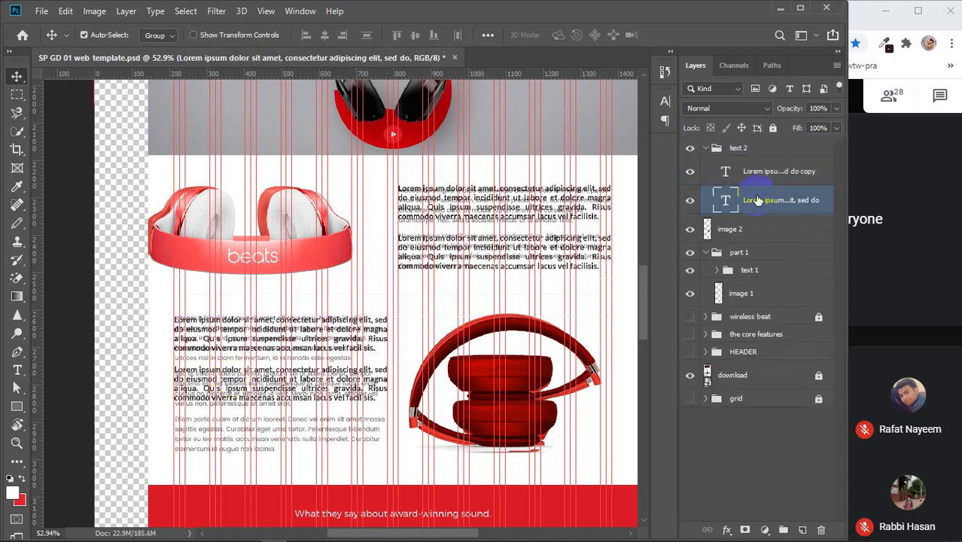
left_click(689, 204)
left_click(689, 203)
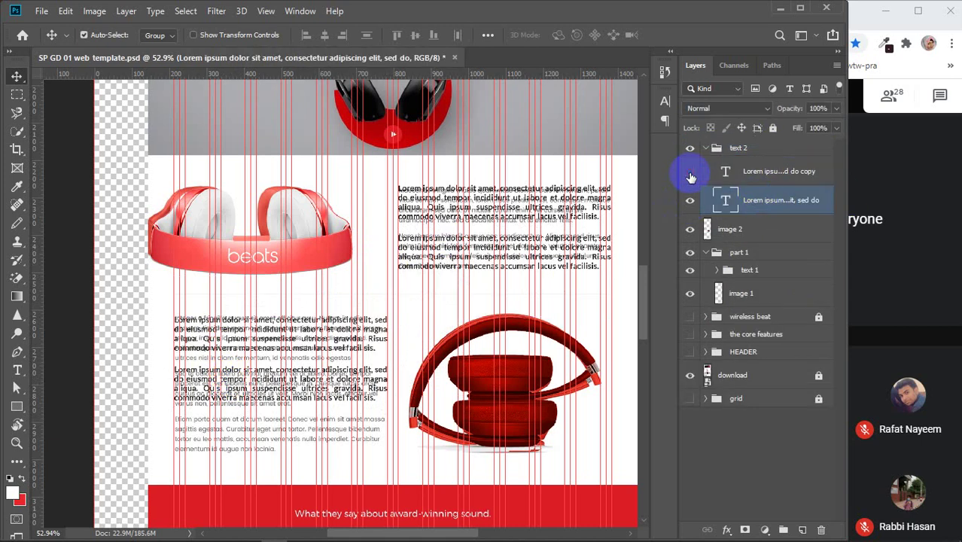
left_click(690, 173)
left_click(690, 173)
left_click(760, 171)
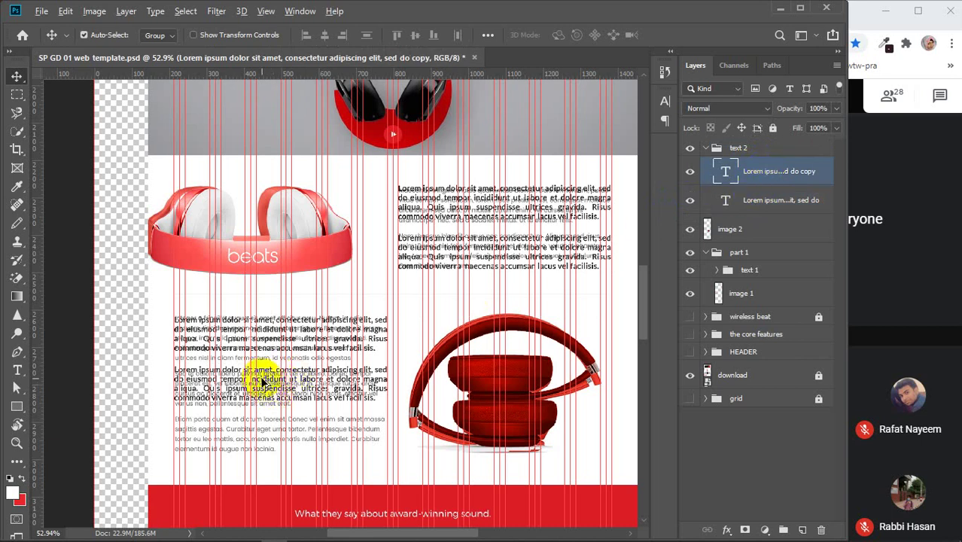
left_click_drag(262, 383, 258, 412)
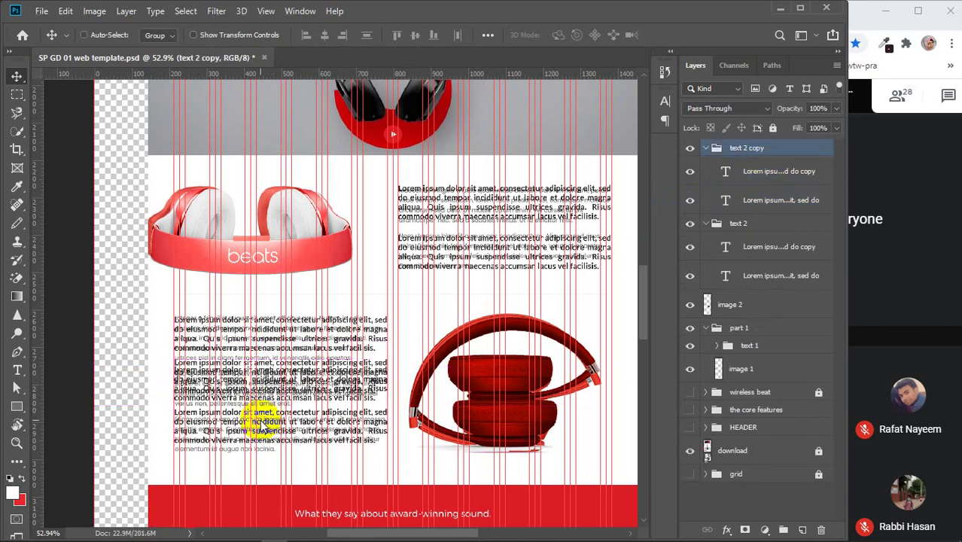
key("ctrl+z")
key("ctrl+z")
- Copy a third paragraph below, distribute the three evenly, and select text 2 with image 2
left_click(174, 40)
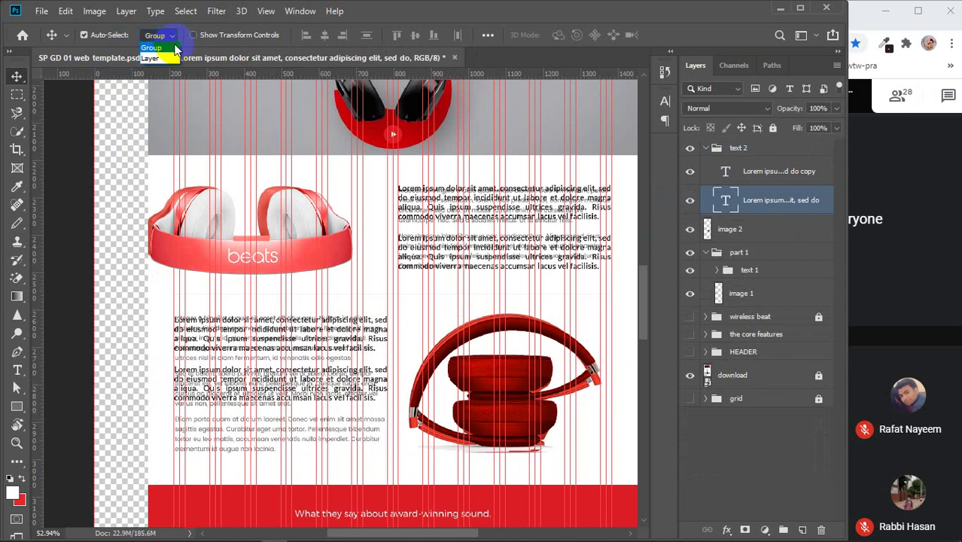
left_click(161, 46)
left_click(275, 404)
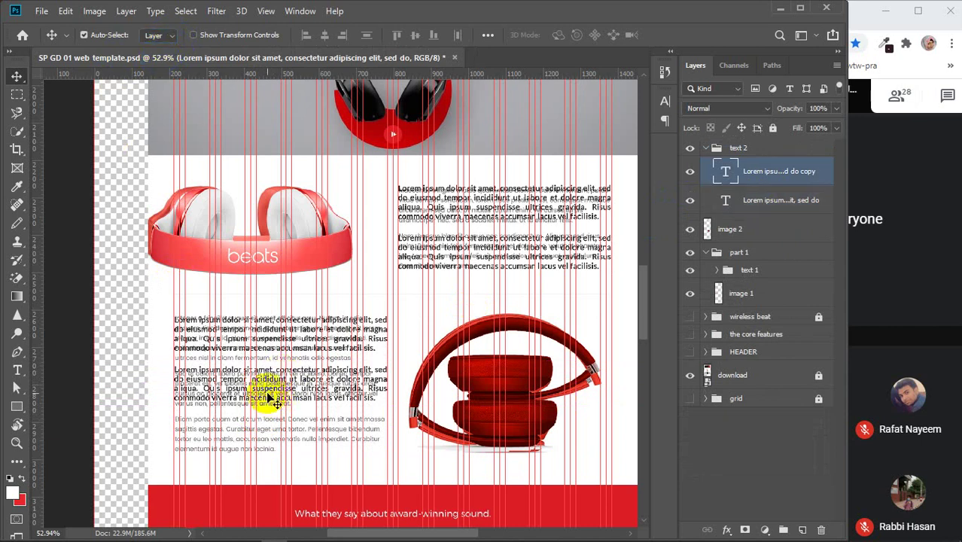
left_click_drag(267, 397, 263, 447)
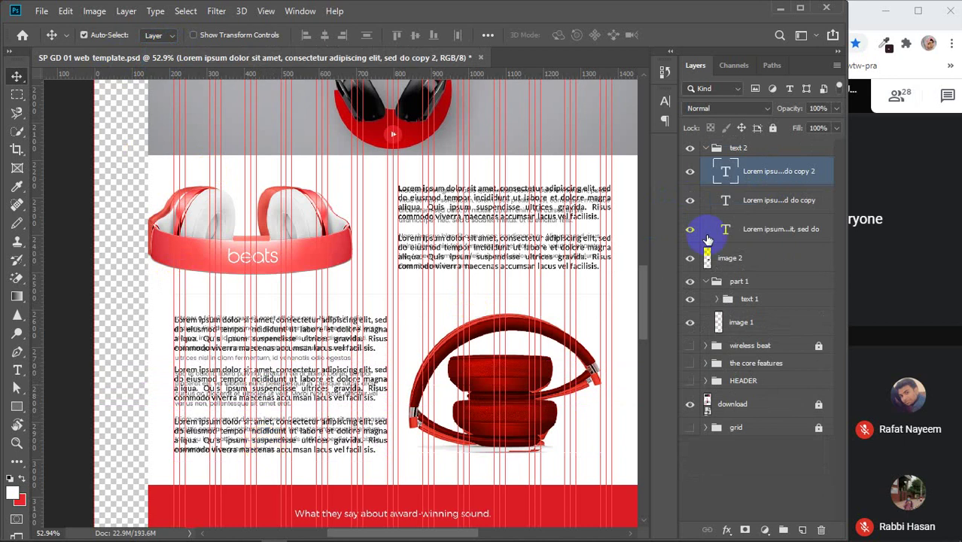
left_click(784, 239, "shift")
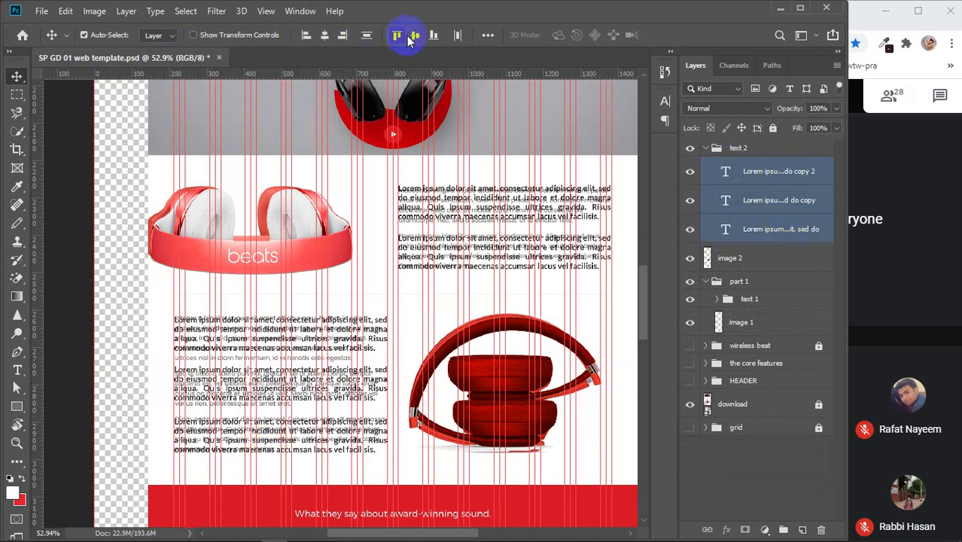
left_click(367, 36)
left_click(713, 153)
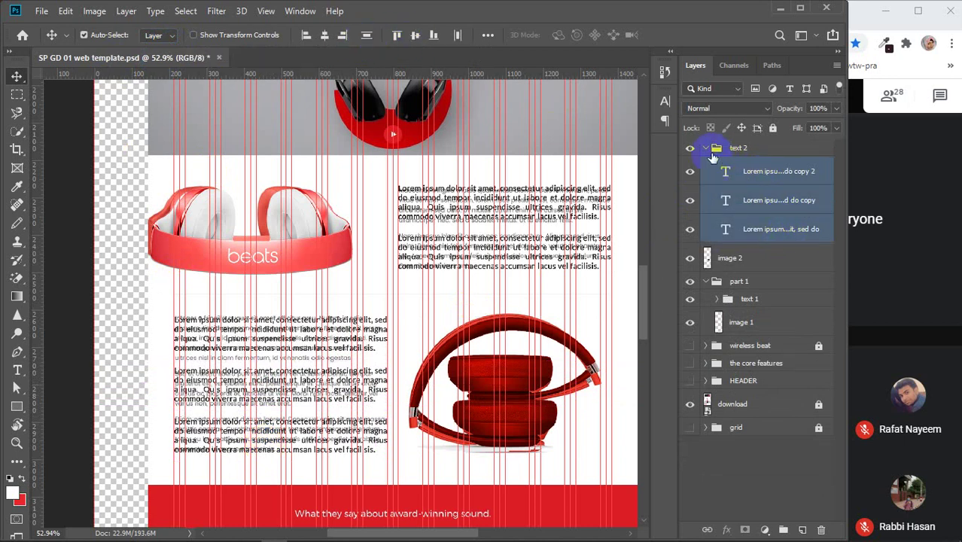
left_click(742, 172, "shift")
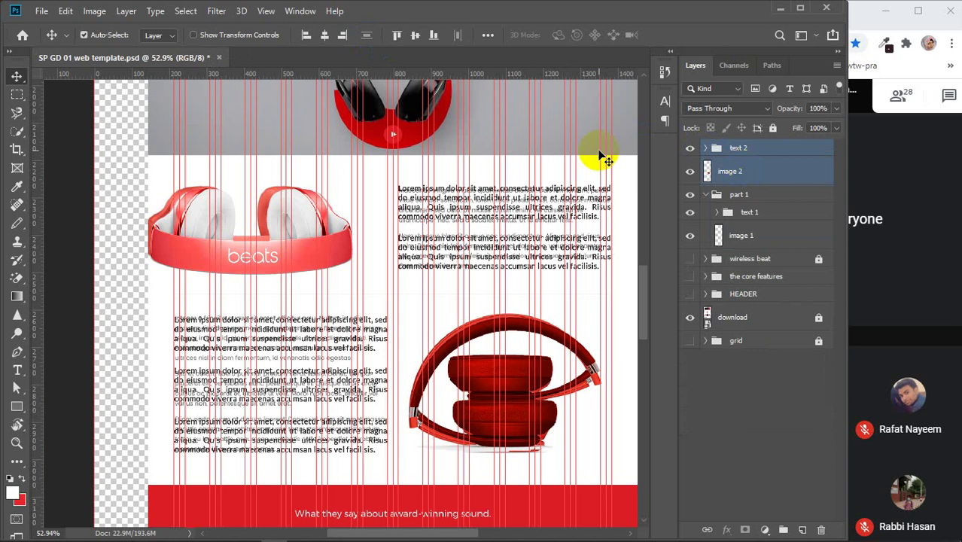
left_click(413, 39)
- Align text 2 and image 2 on vertical centres and group them as 'part 2'
left_click(414, 38)
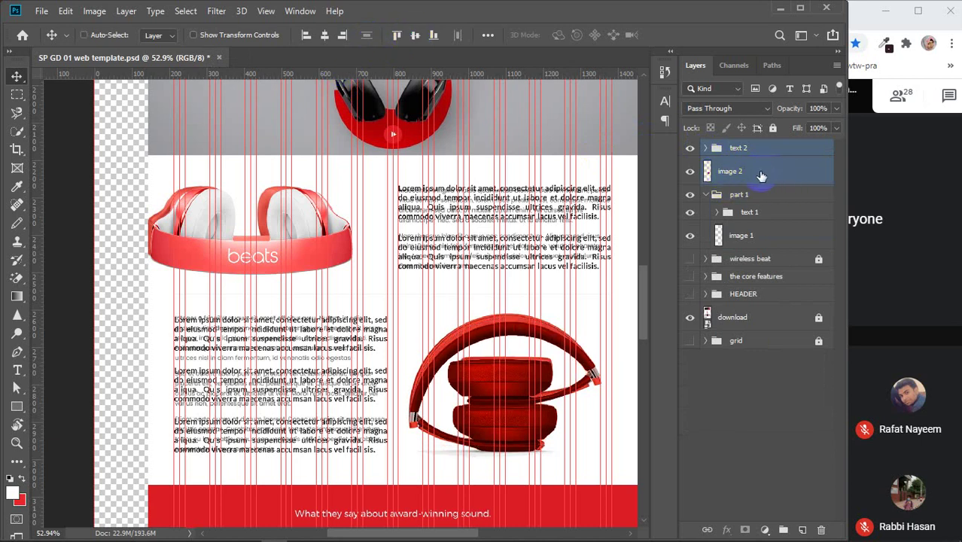
key("ctrl+g")
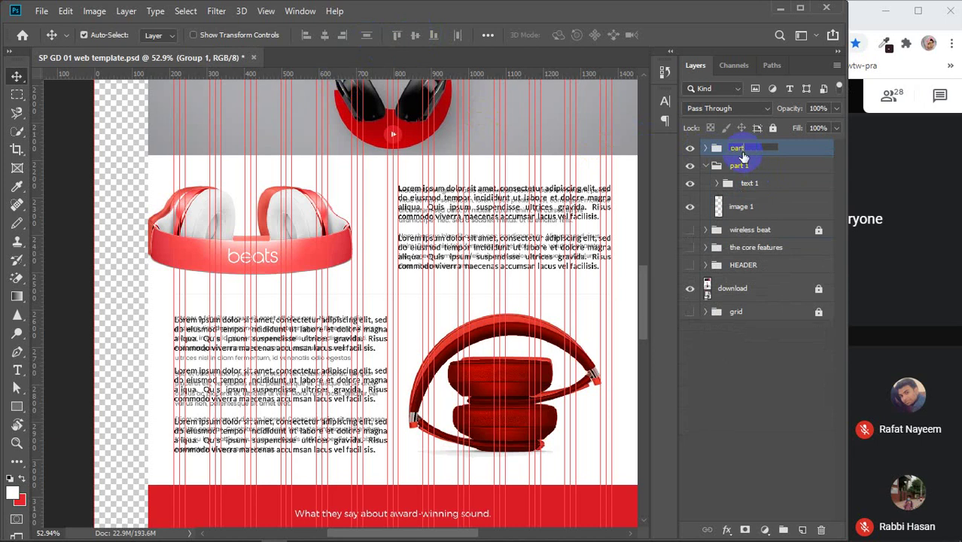
key("Return")
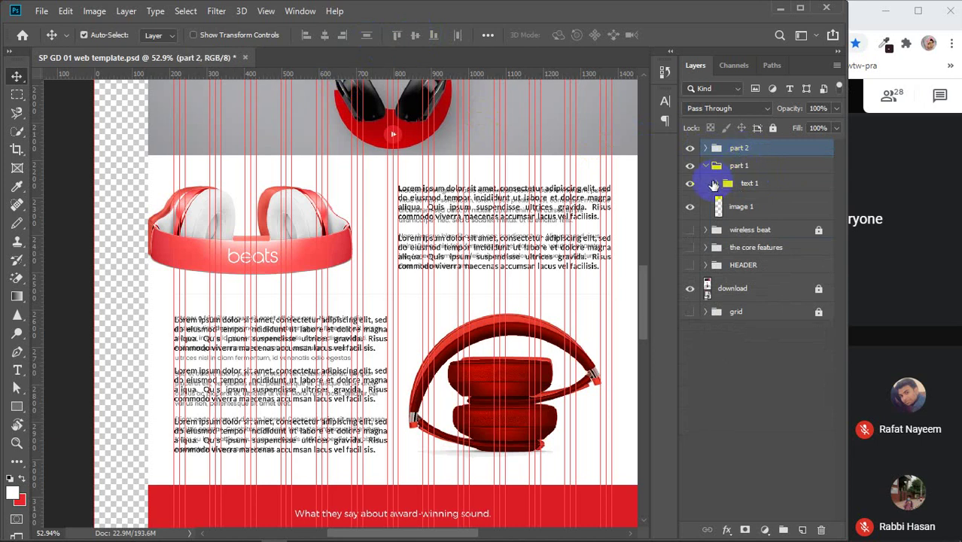
- Group part 1 and part 2 together into a group named 'varites'
left_click(705, 165)
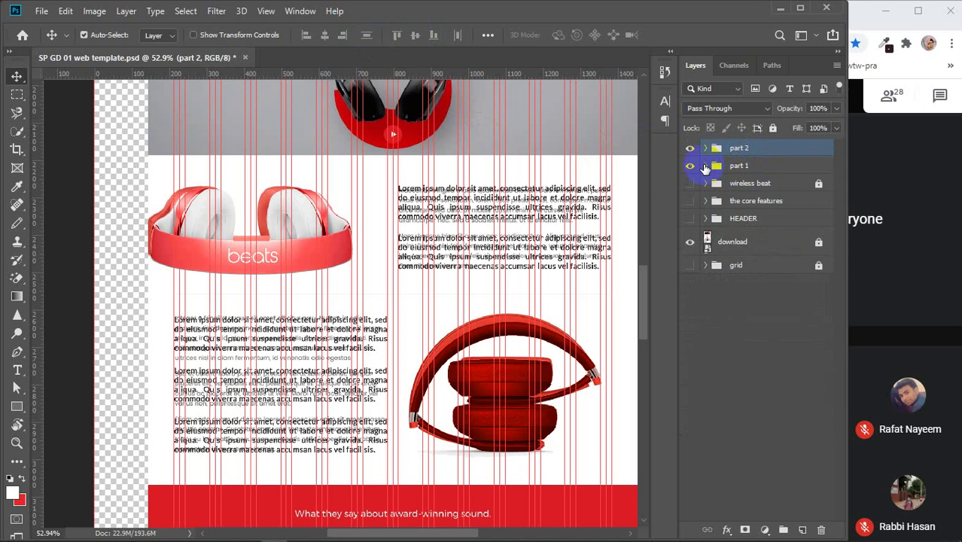
left_click(761, 166, "shift")
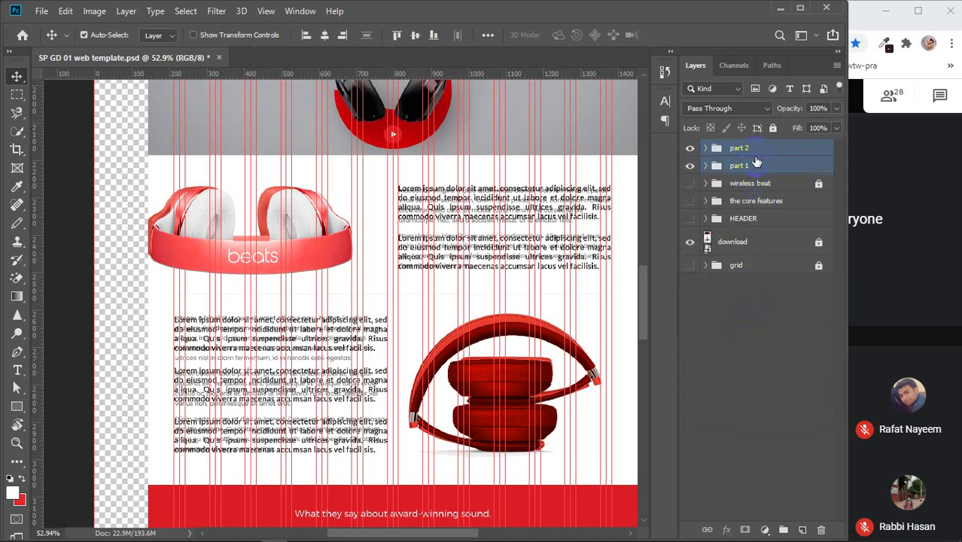
key("ctrl+g")
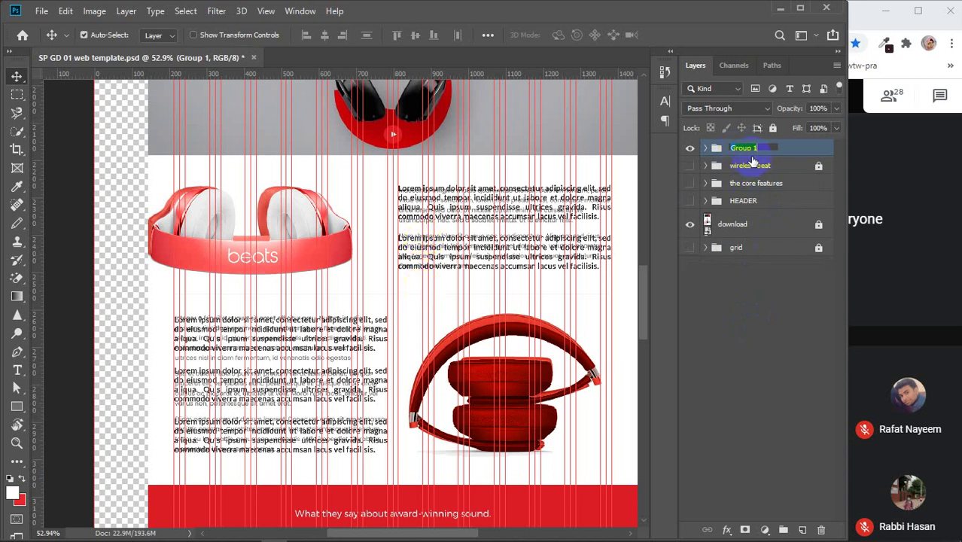
type("vari")
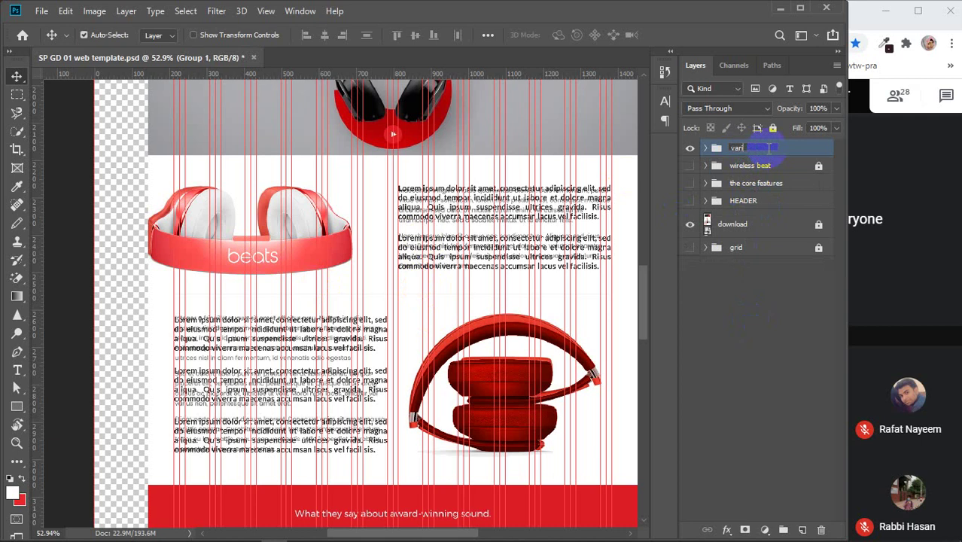
type("tes")
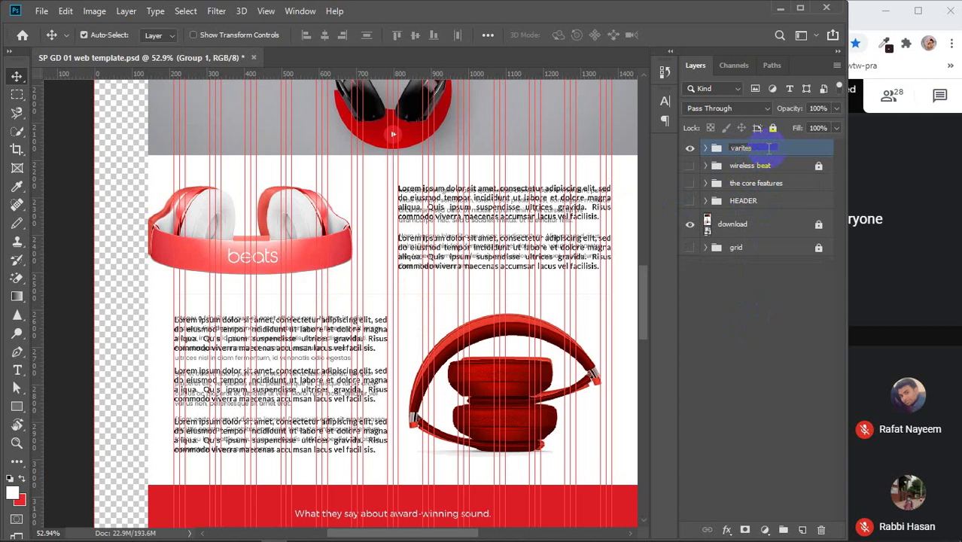
key("Return")
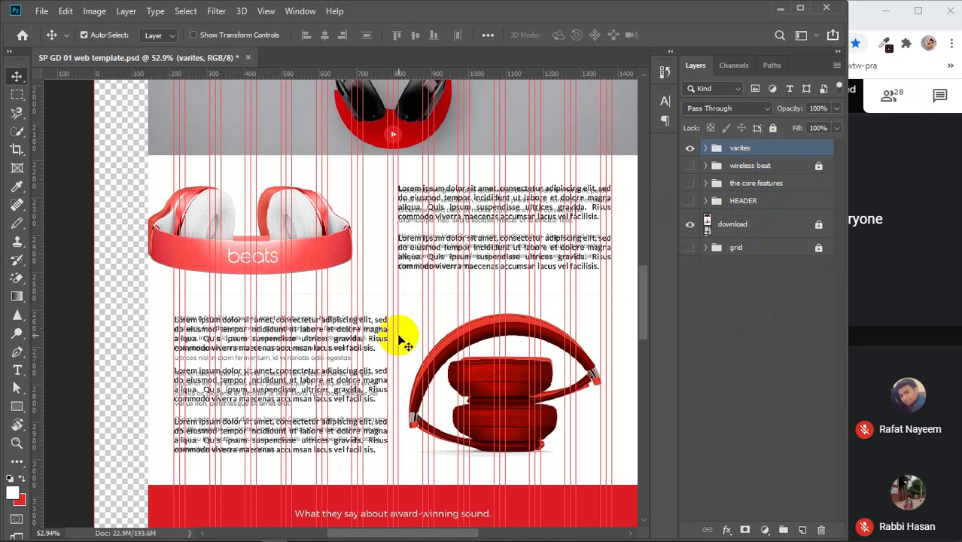
- Briefly toggle the wireless beat section's visibility and reselect the varites group
scroll(403, 339, "down", 3)
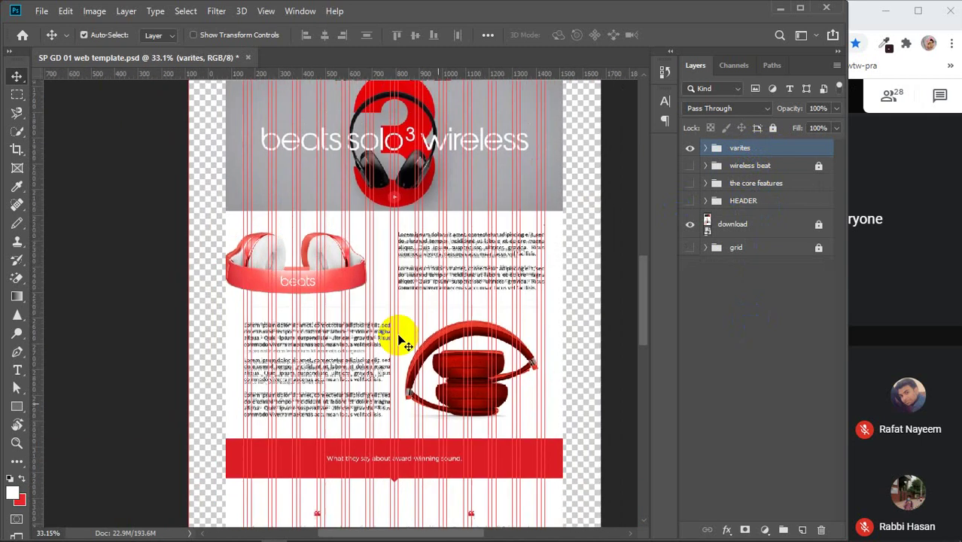
left_click(689, 226)
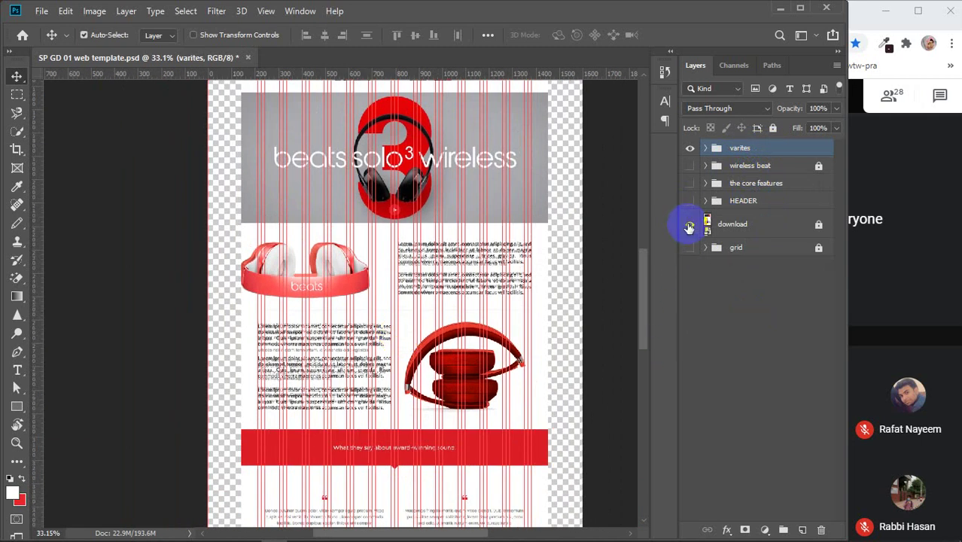
left_click(689, 166)
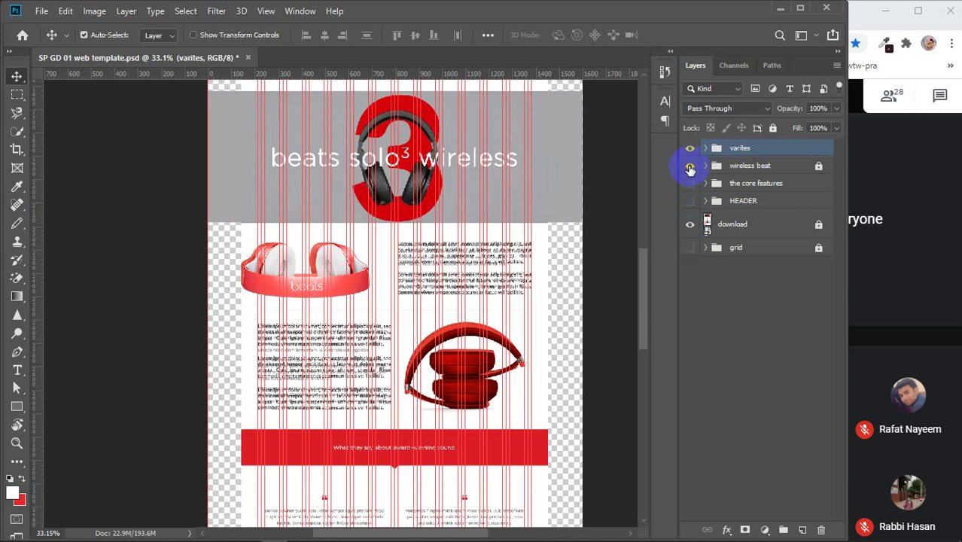
left_click(690, 166)
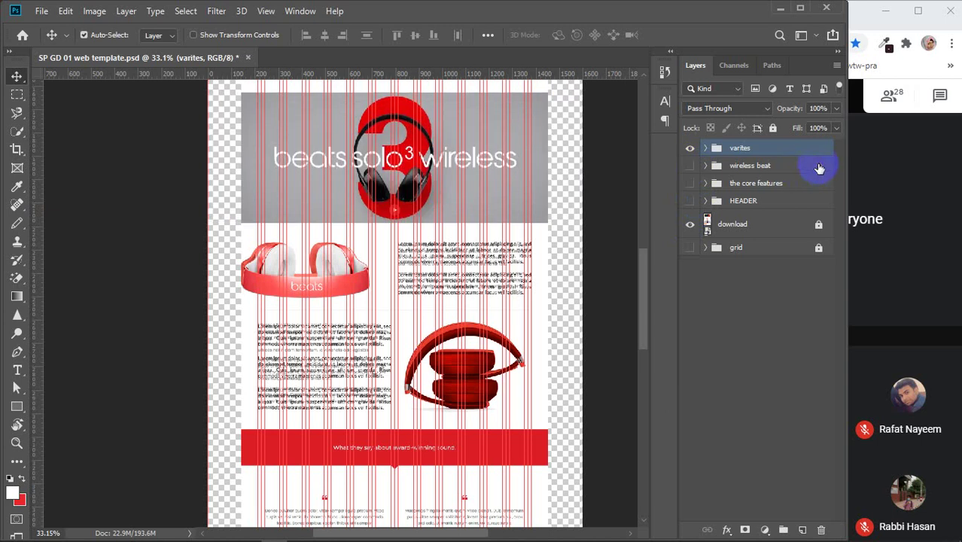
left_click(745, 147)
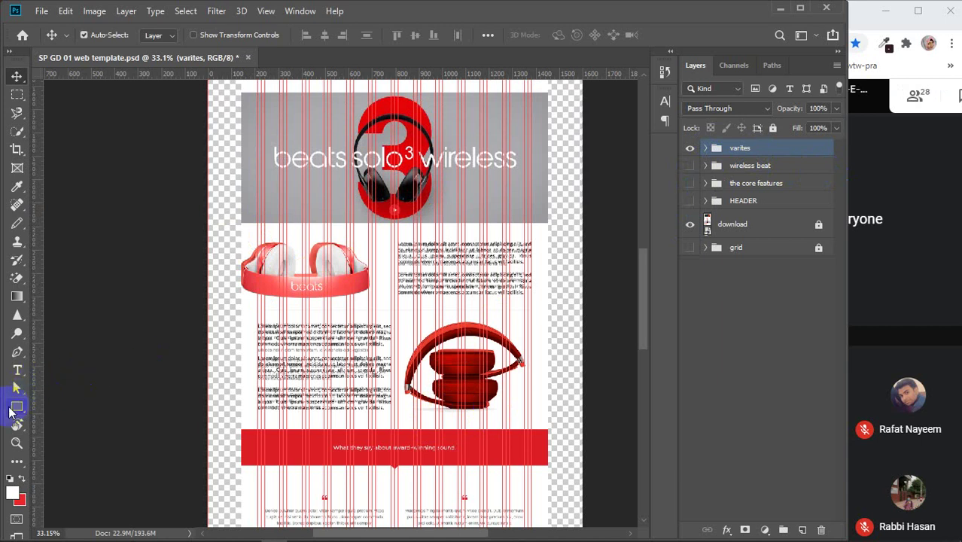
- Draw a white rectangle covering the section below the banner, stretched up to it
left_click(15, 407)
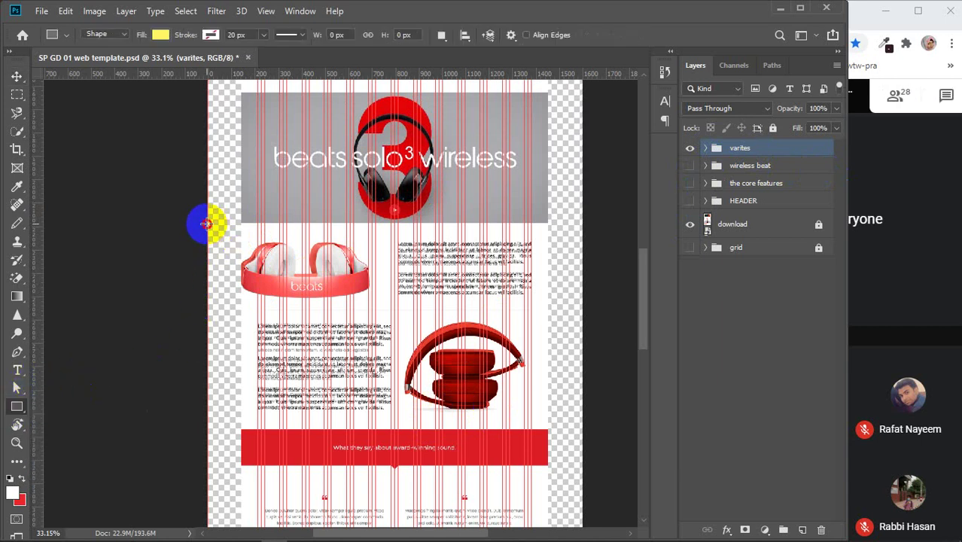
left_click_drag(208, 224, 581, 429)
left_click(625, 240)
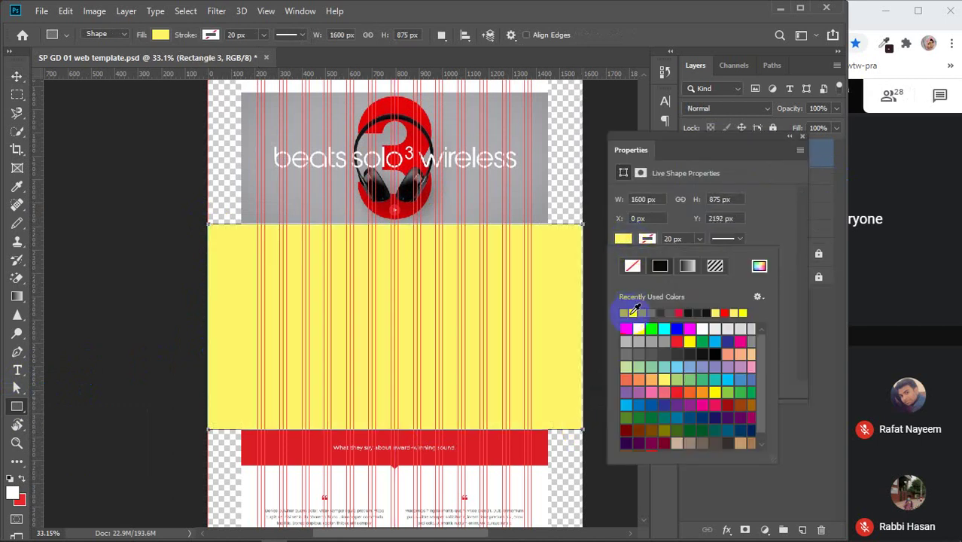
left_click(635, 311)
left_click(801, 141)
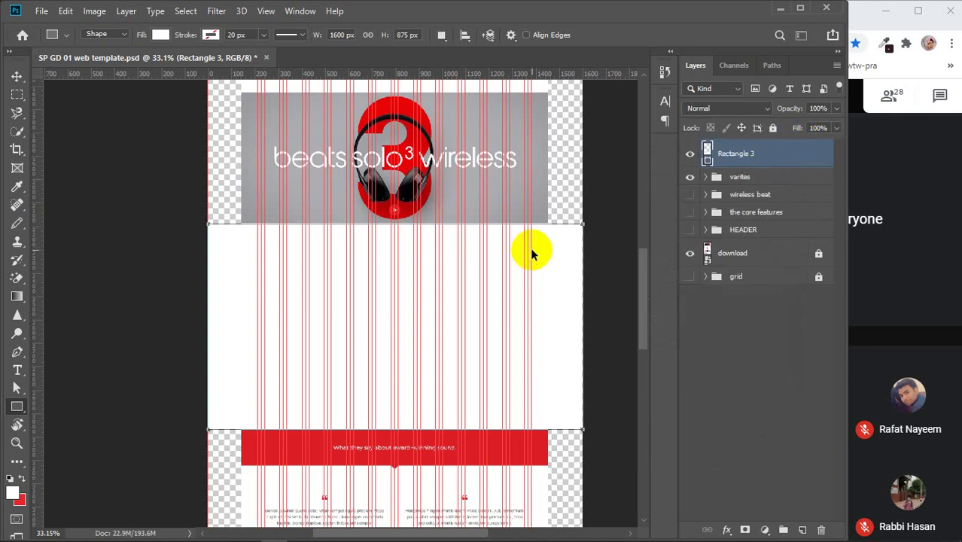
key("ctrl+t")
left_click_drag(393, 223, 393, 221)
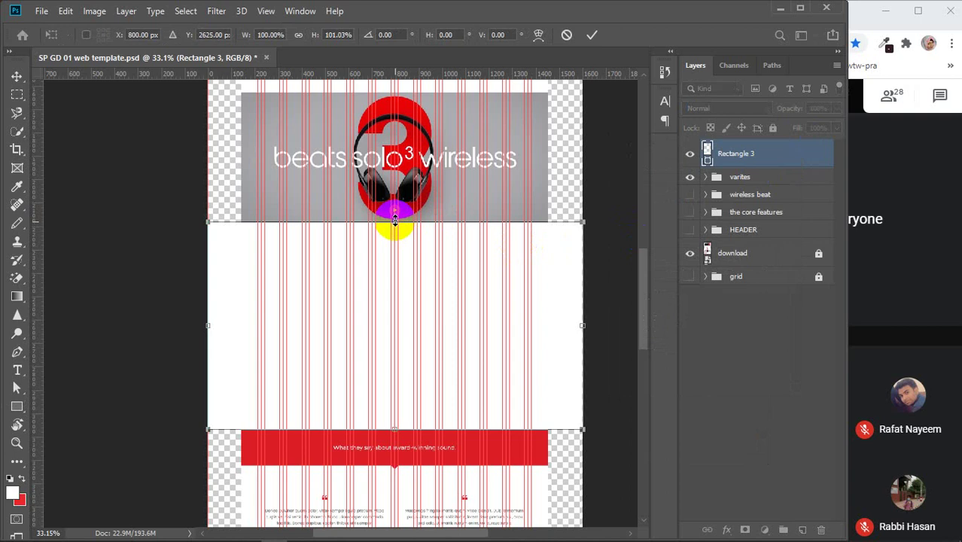
left_click(592, 34)
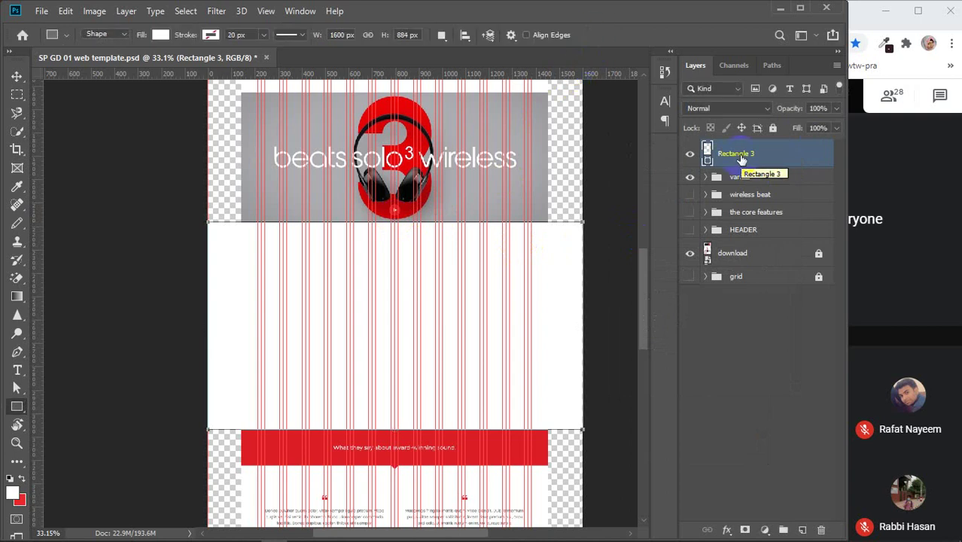
- Rename the rectangle 'varites bg' and move it beneath the varites group
double_click(741, 155)
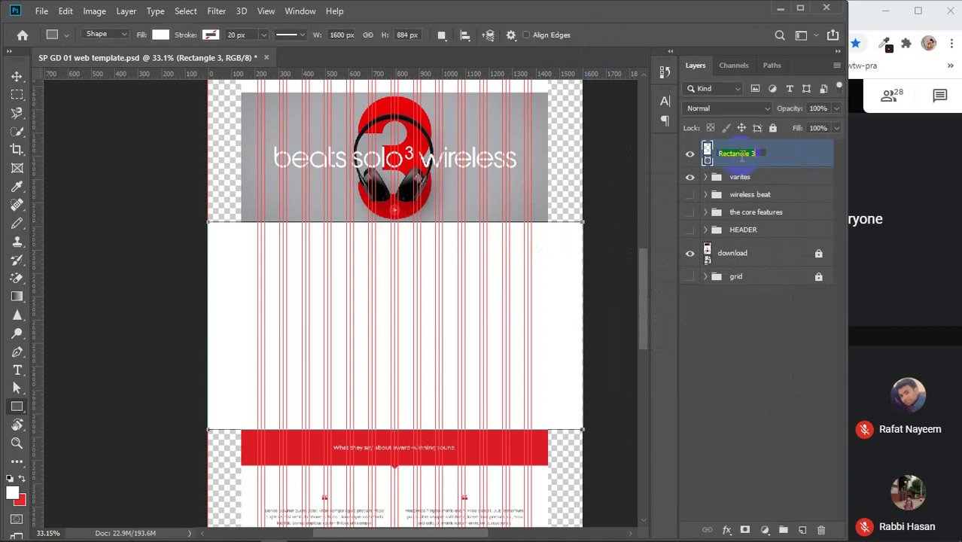
type("varites bg")
key("Return")
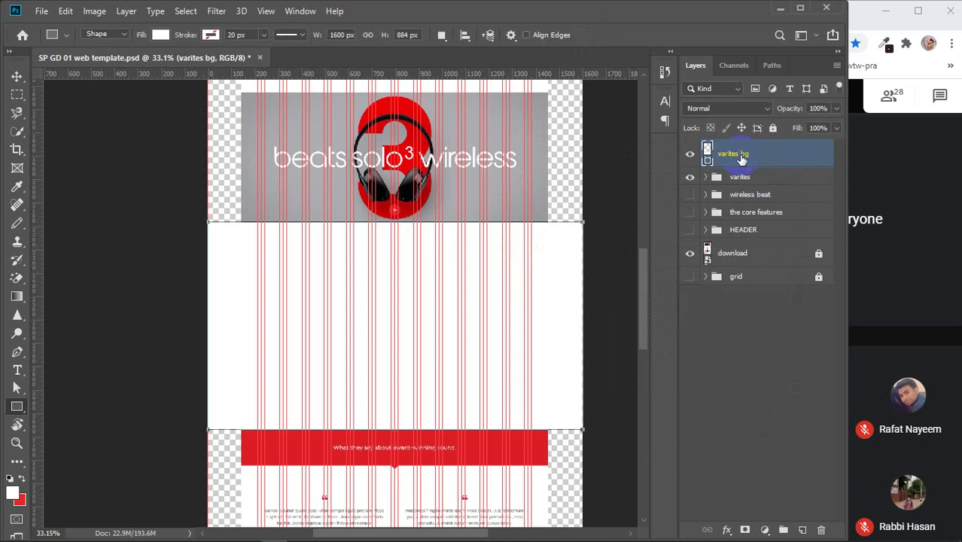
left_click_drag(741, 160, 760, 192)
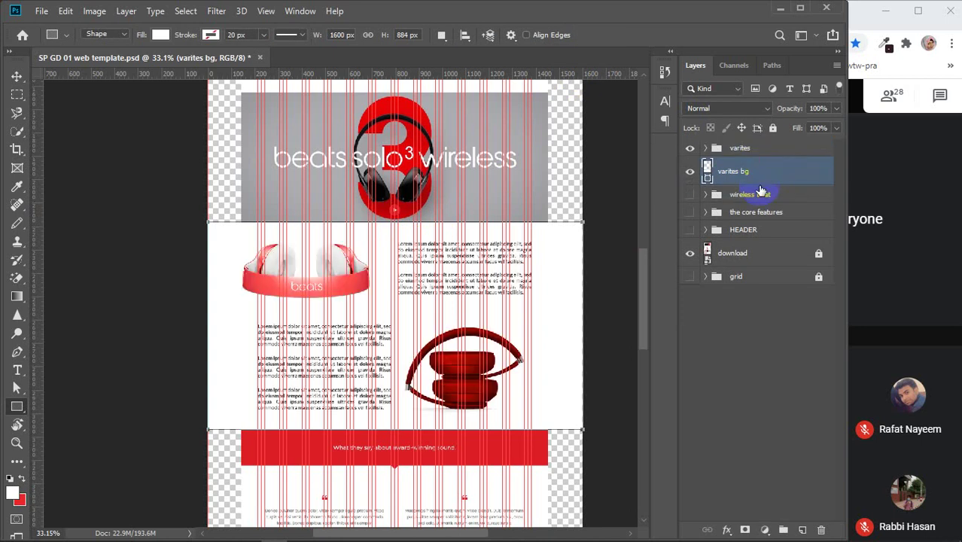
- Group varites and varites bg together as 'varites part'
left_click(758, 151, "shift")
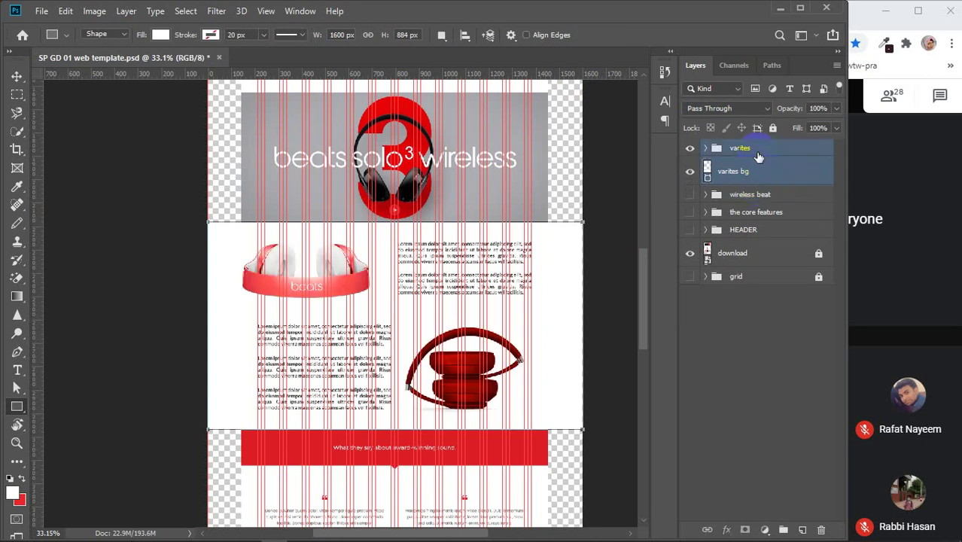
key("ctrl+g")
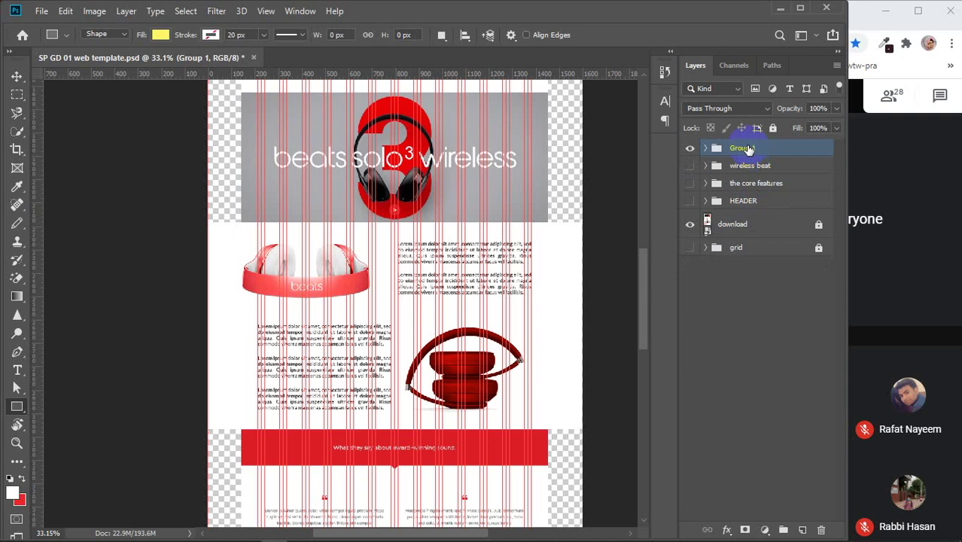
double_click(747, 148)
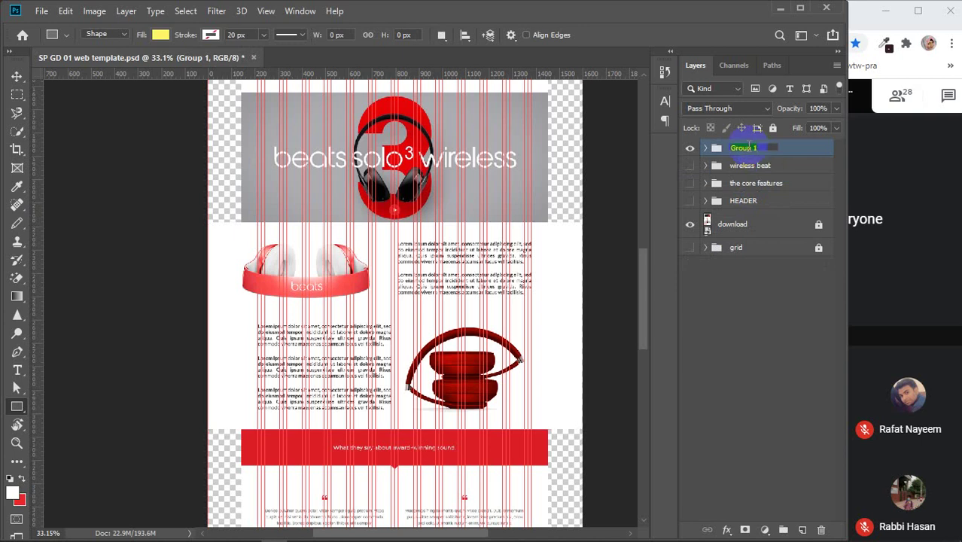
type("varites part")
key("Return")
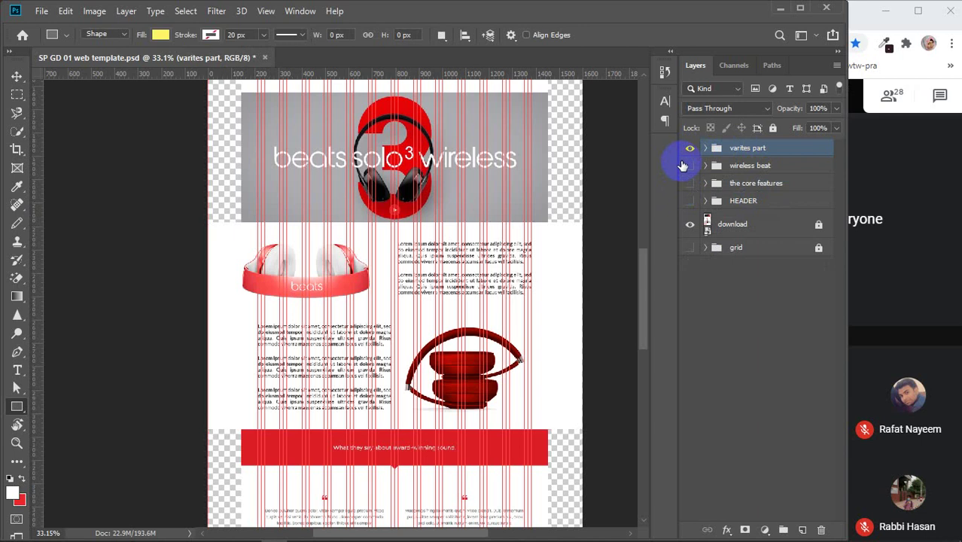
- Show wireless beat, core features and HEADER, reviewing the page with download briefly hidden
left_click(690, 183)
left_click(690, 200)
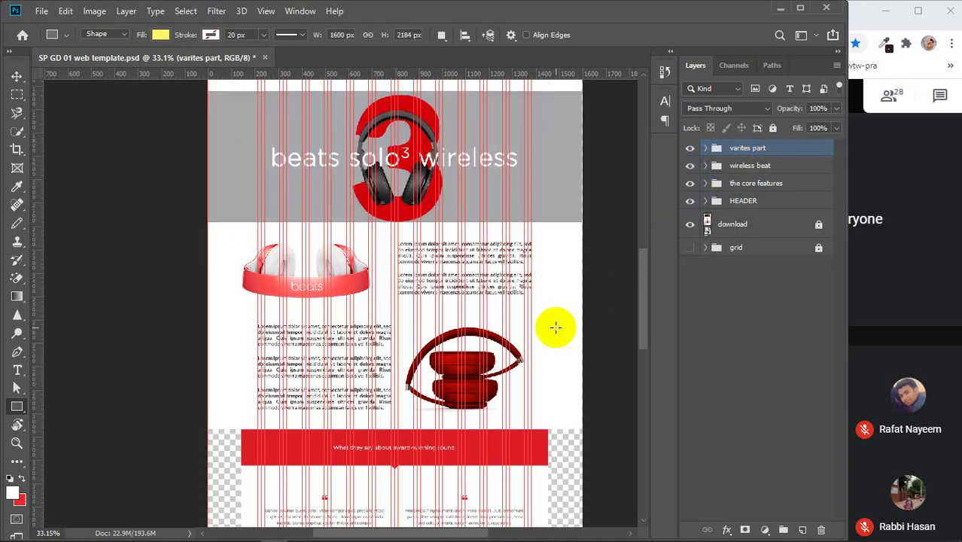
left_click(689, 224)
scroll(326, 339, "down", 5)
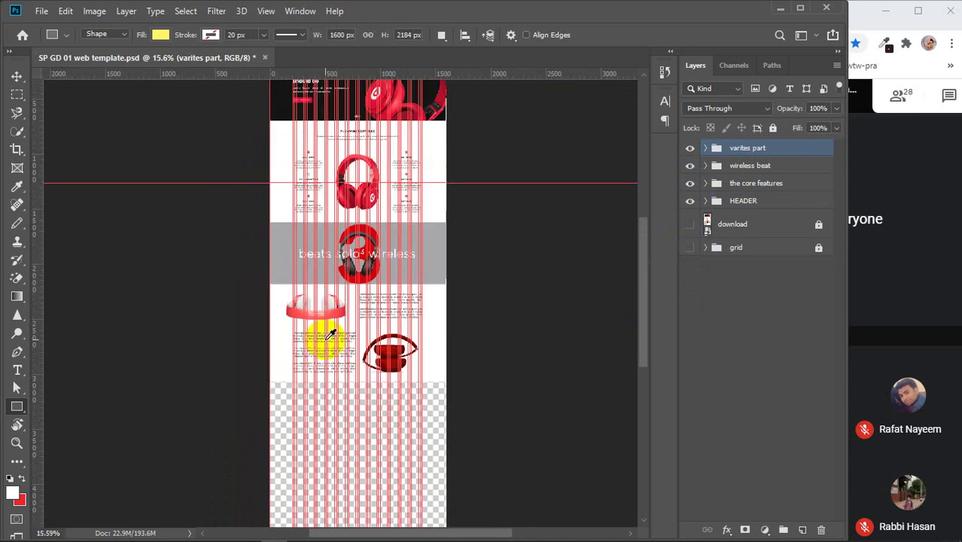
scroll(325, 337, "down", 1)
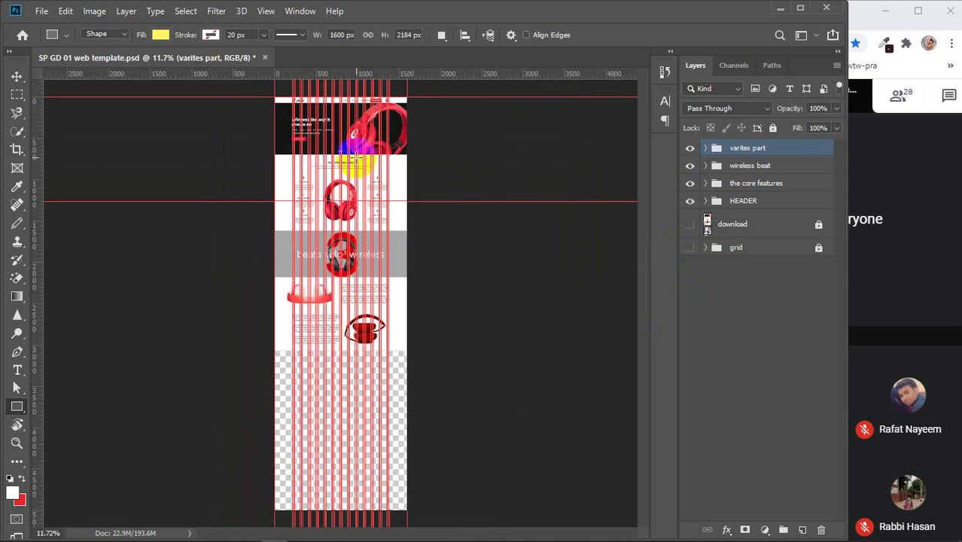
left_click_drag(440, 123, 419, 158)
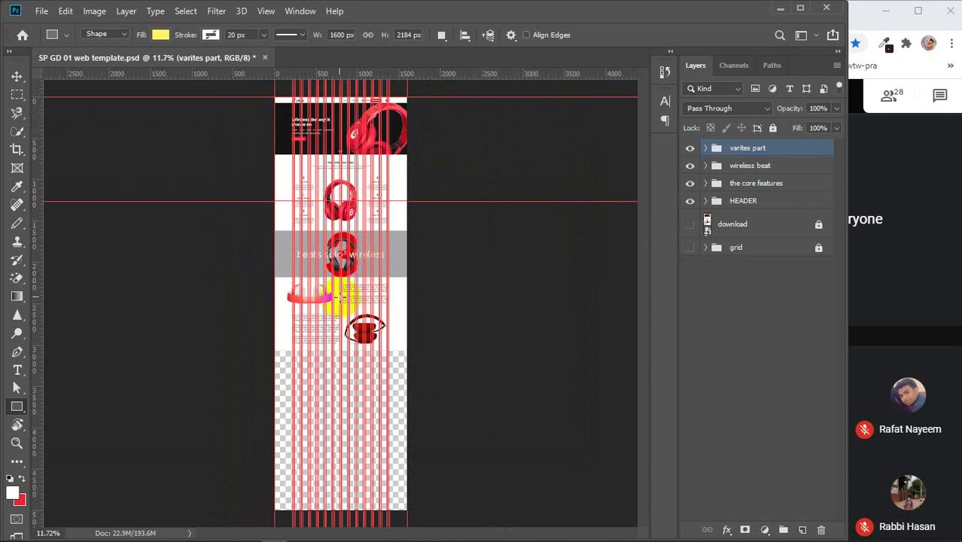
left_click(365, 328)
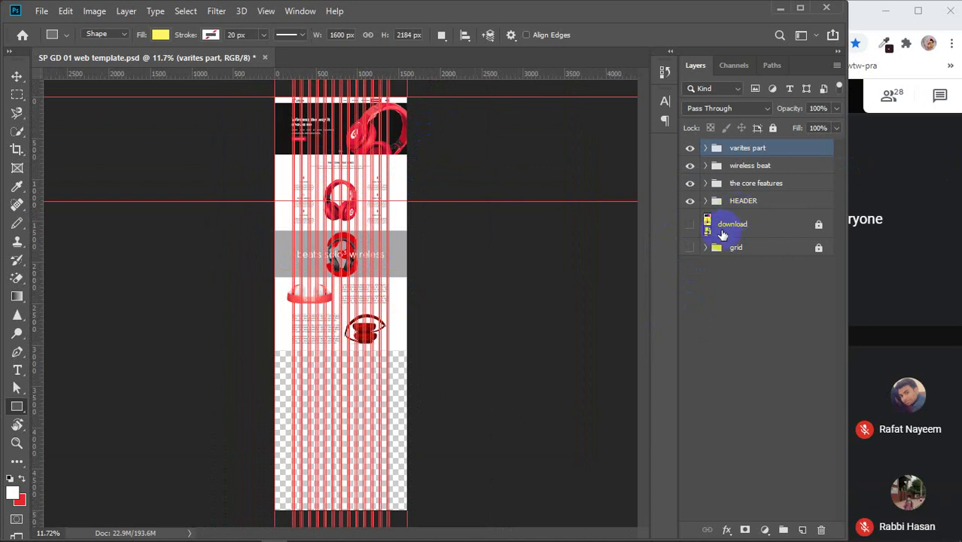
left_click(689, 226)
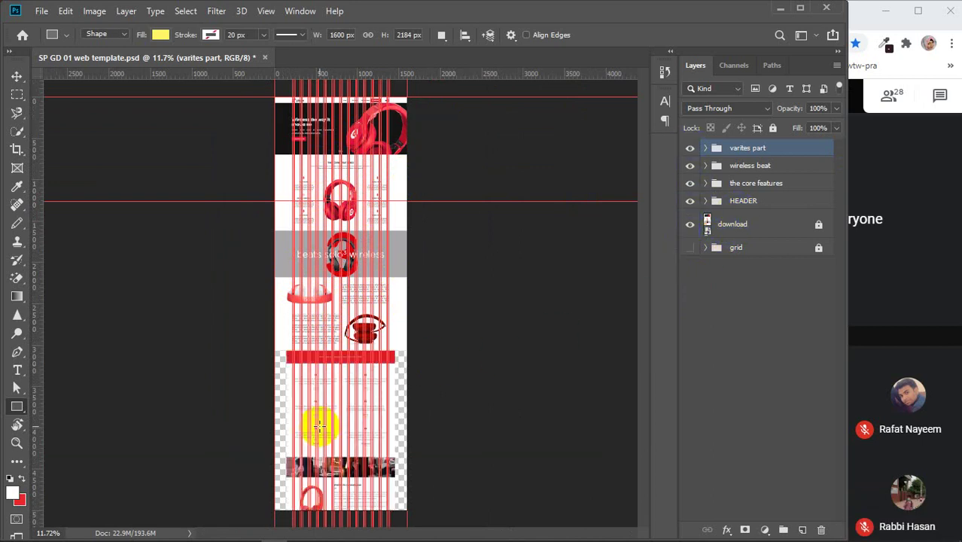
- Pan the canvas to bring the testimonials area into view and toggle the rulers
key("v")
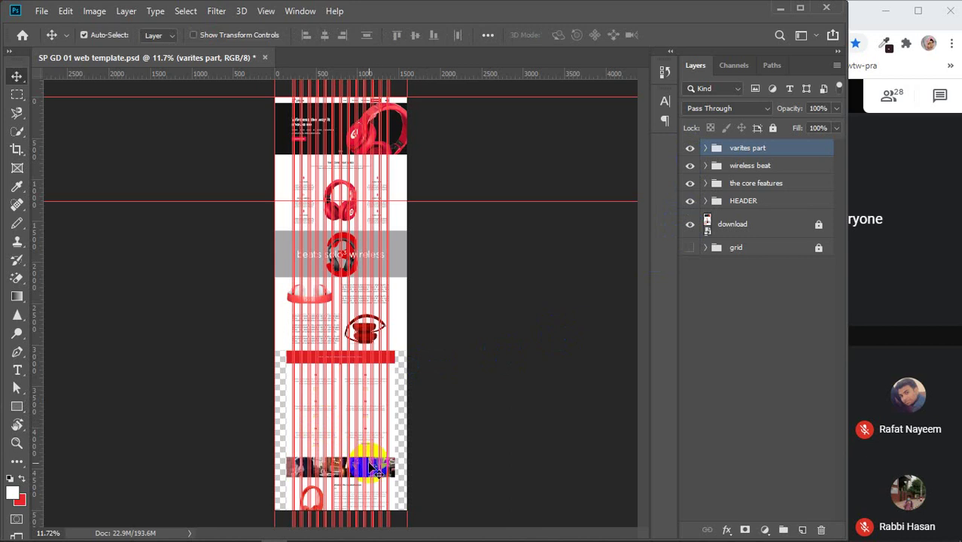
scroll(368, 459, "up", 2)
scroll(369, 459, "up", 1)
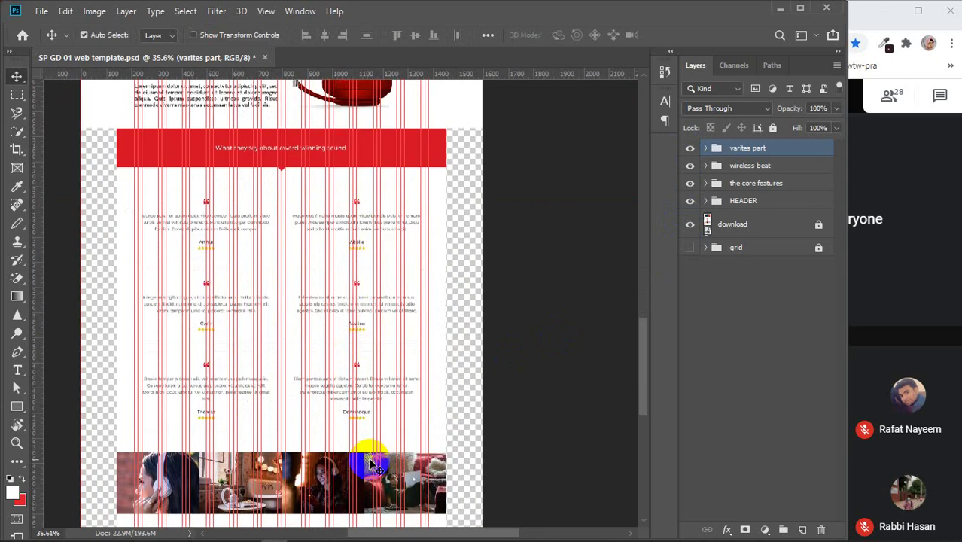
left_click_drag(344, 434, 399, 357)
key("ctrl+r")
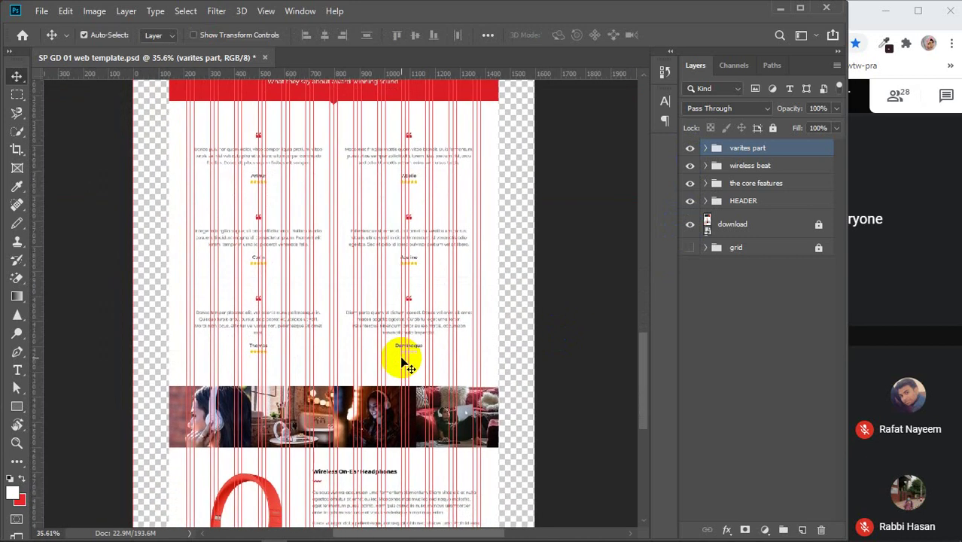
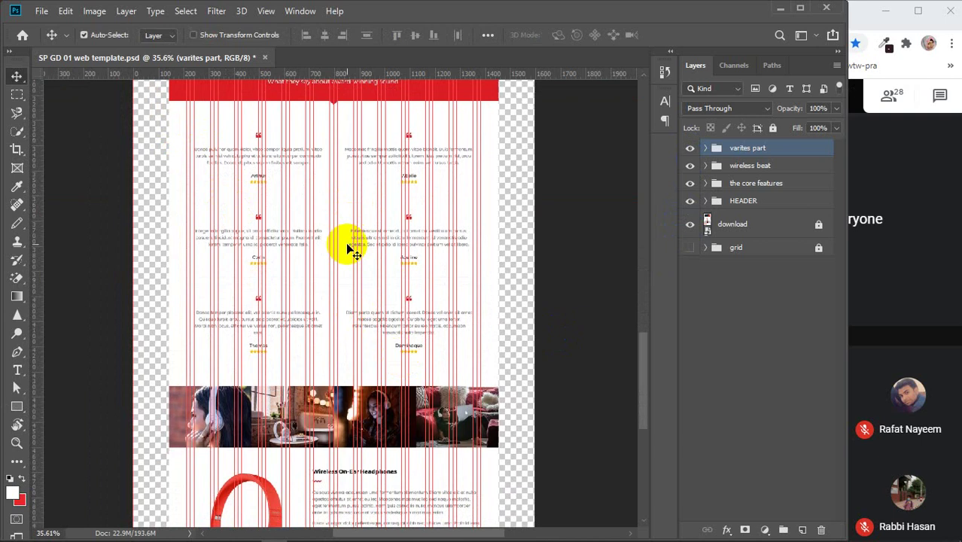
- Scroll to the testimonials section, deselect all layers and choose the Rectangle Tool
scroll(346, 249, "up", 3)
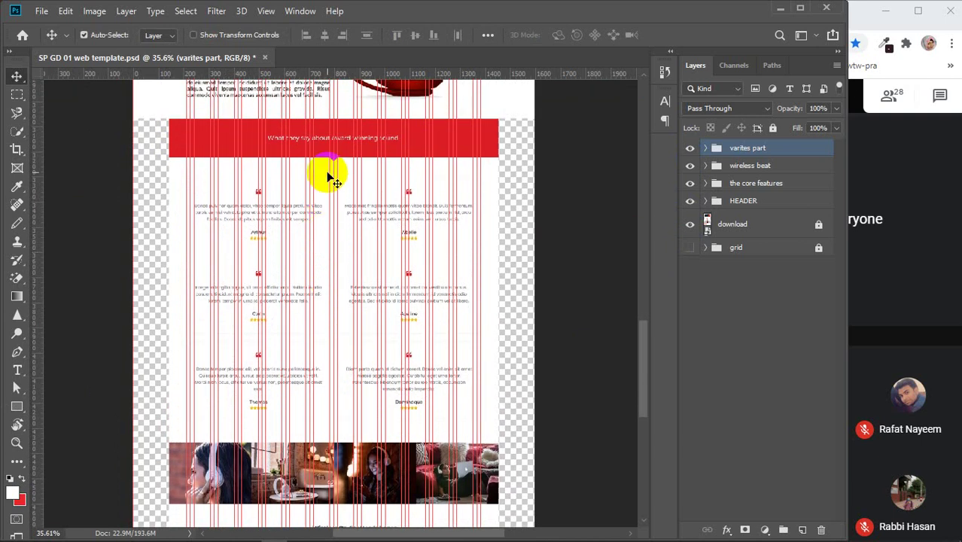
scroll(331, 178, "up", 3)
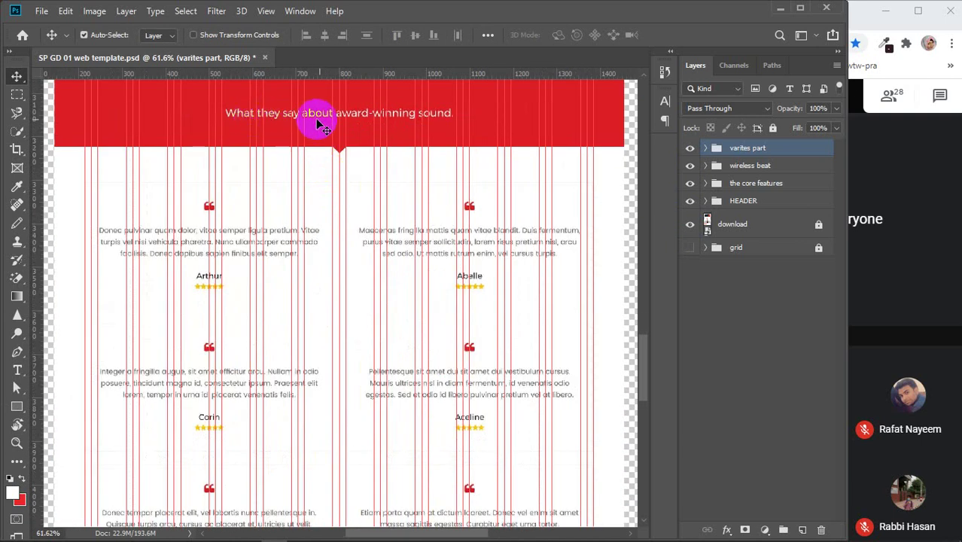
left_click(399, 145)
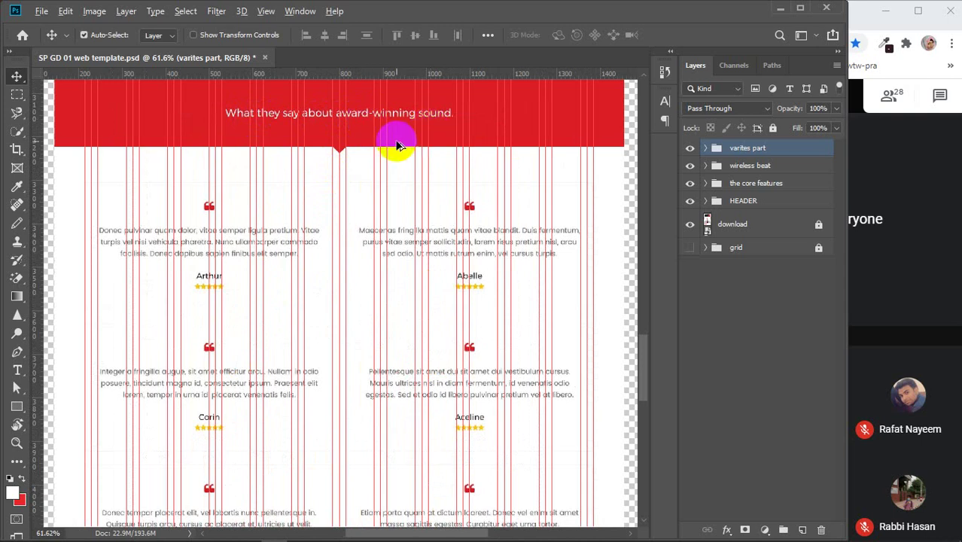
scroll(397, 143, "down", 4)
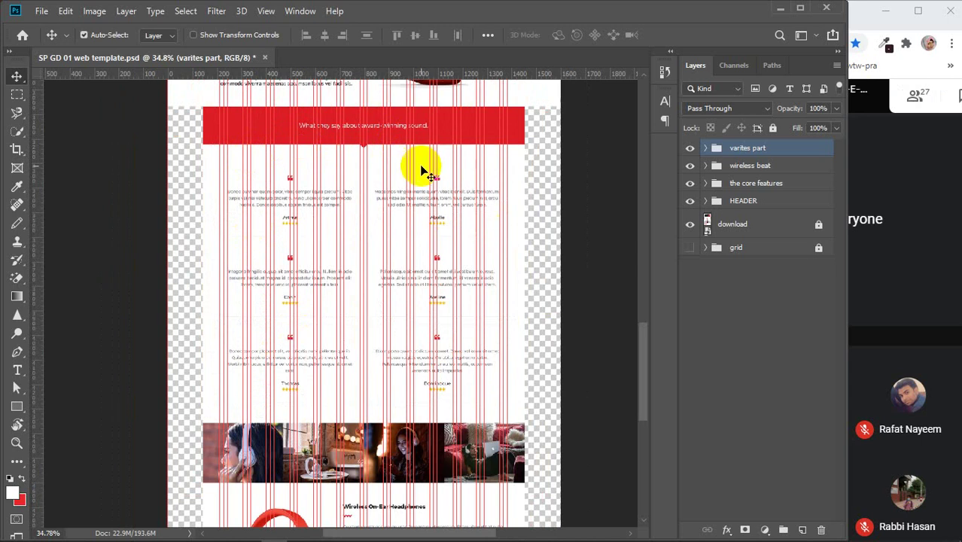
left_click(734, 371)
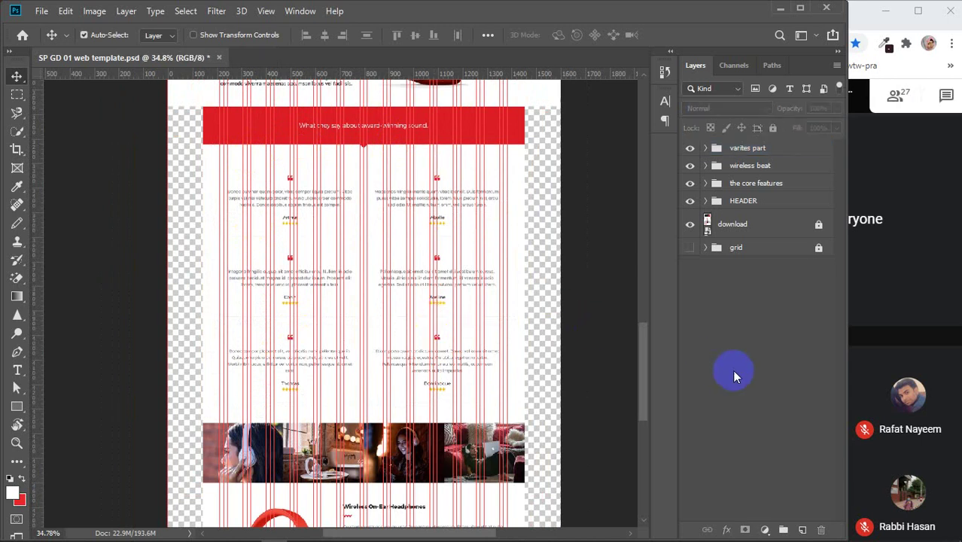
left_click(16, 406)
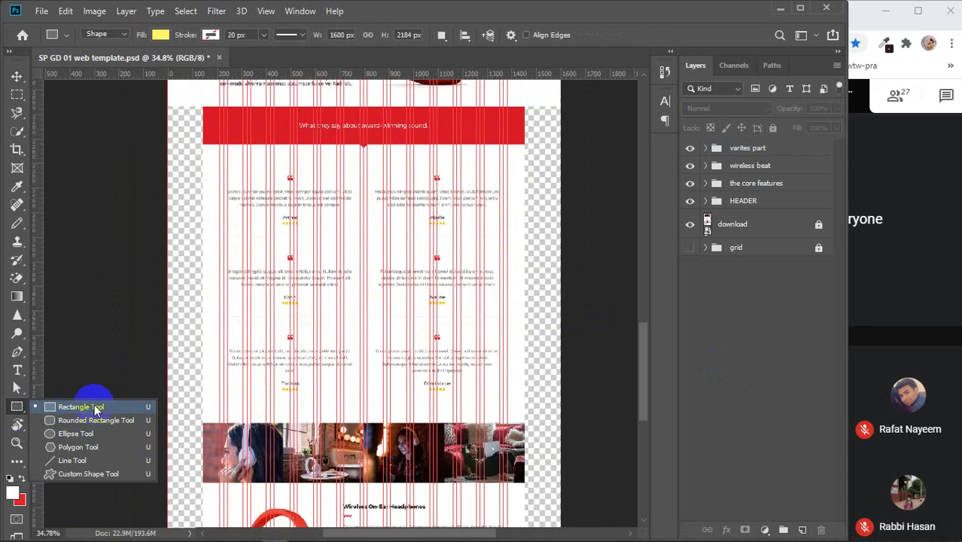
- Draw a red 1600 × 155 px rectangle across the banner top, then hide Rectangle 3
left_click(99, 409)
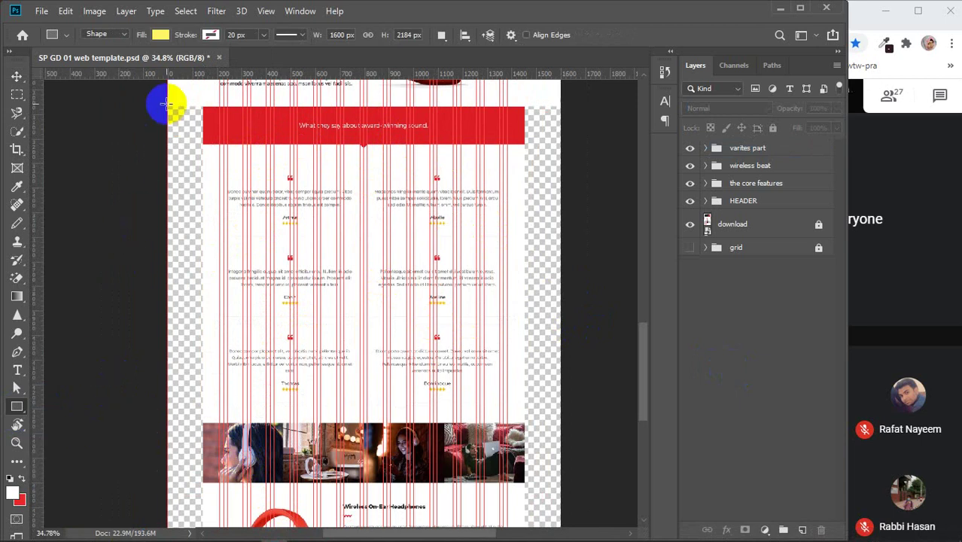
left_click_drag(168, 106, 554, 142)
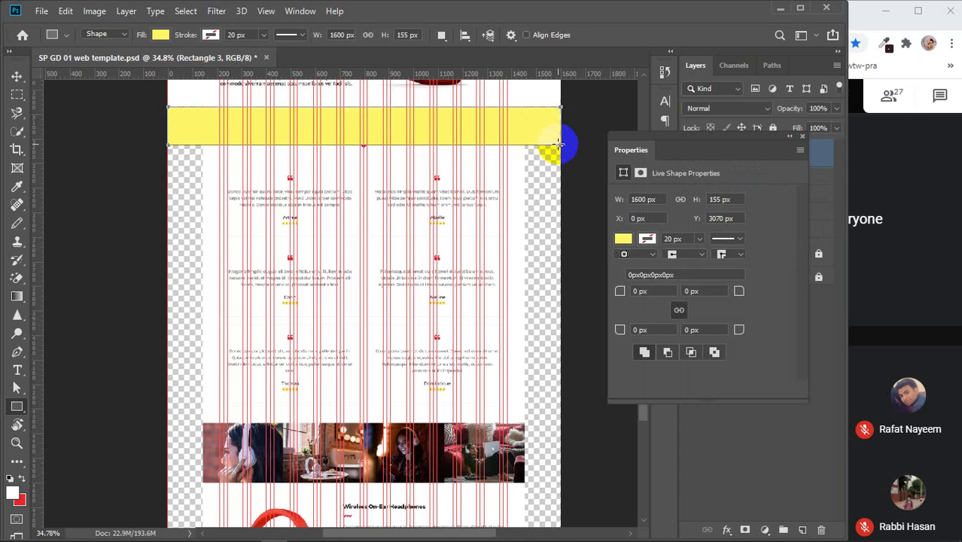
left_click(623, 239)
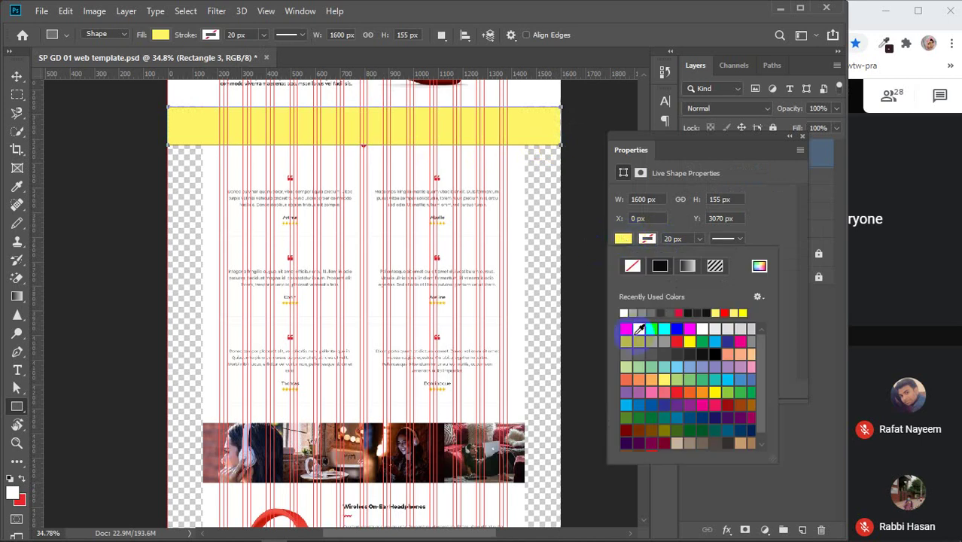
left_click(625, 324)
left_click(798, 146)
left_click(802, 137)
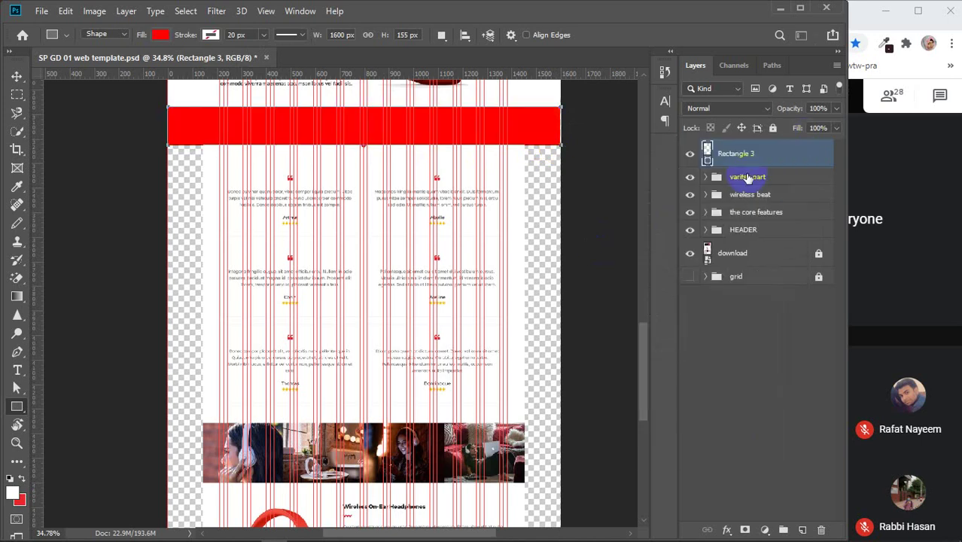
left_click(690, 153)
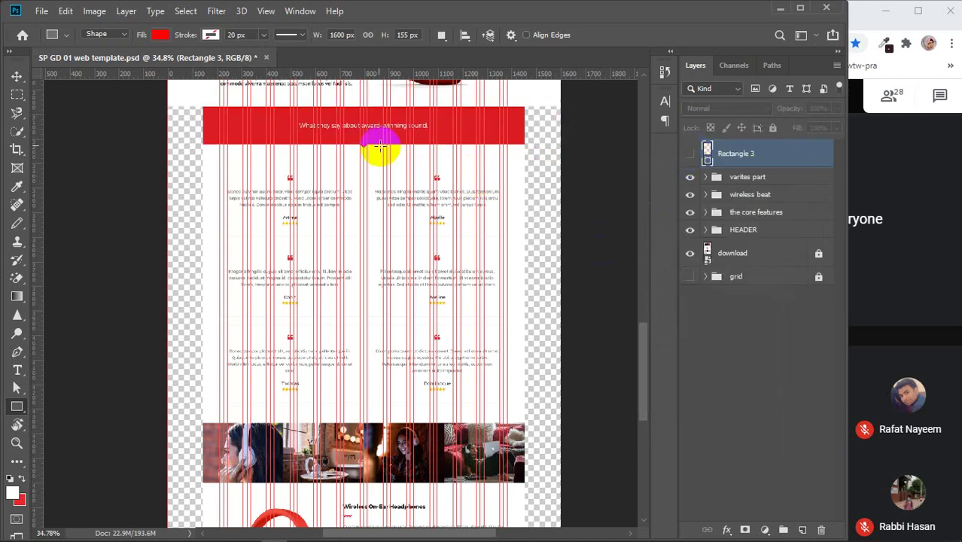
scroll(359, 126, "up", 5)
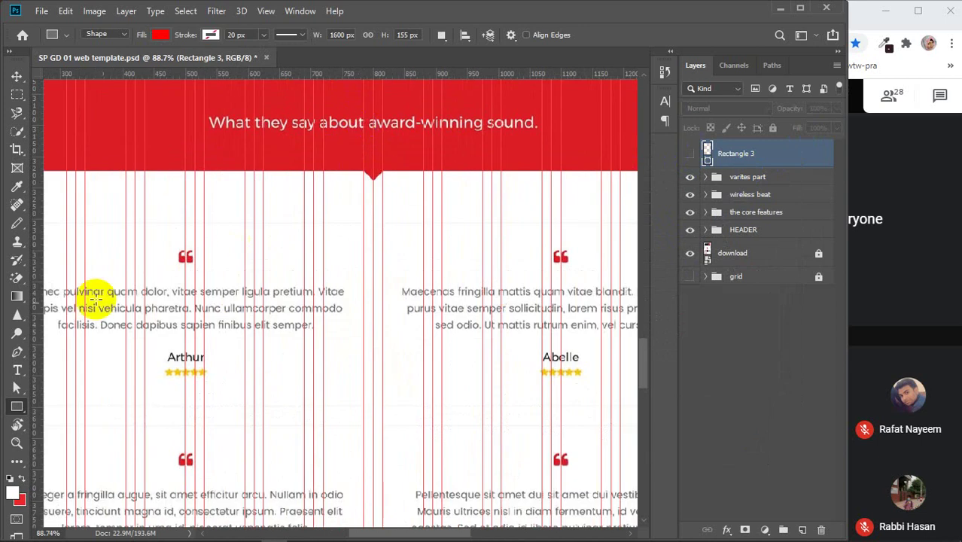
left_click(18, 371)
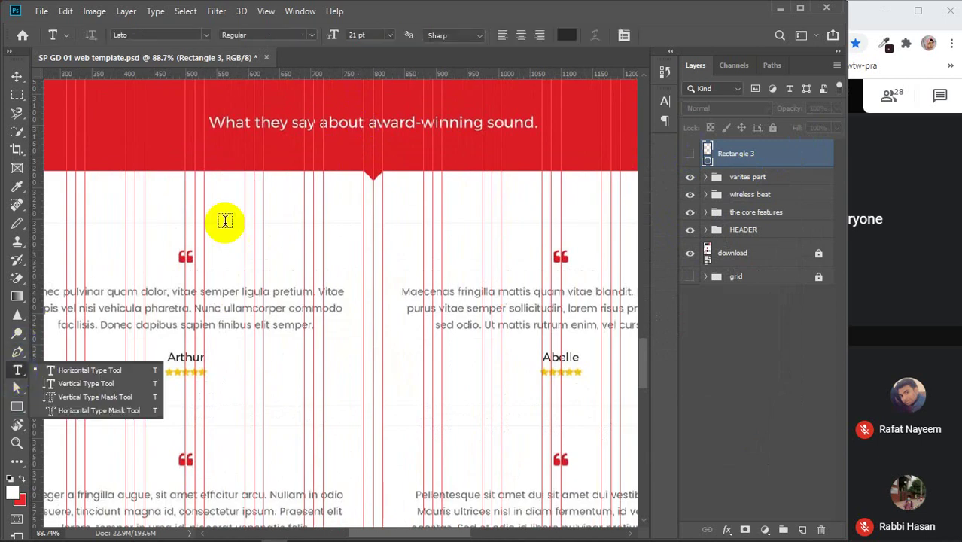
- Type the text 'What they say about award-winning sound.' below the banner heading and commit it
left_click(157, 160)
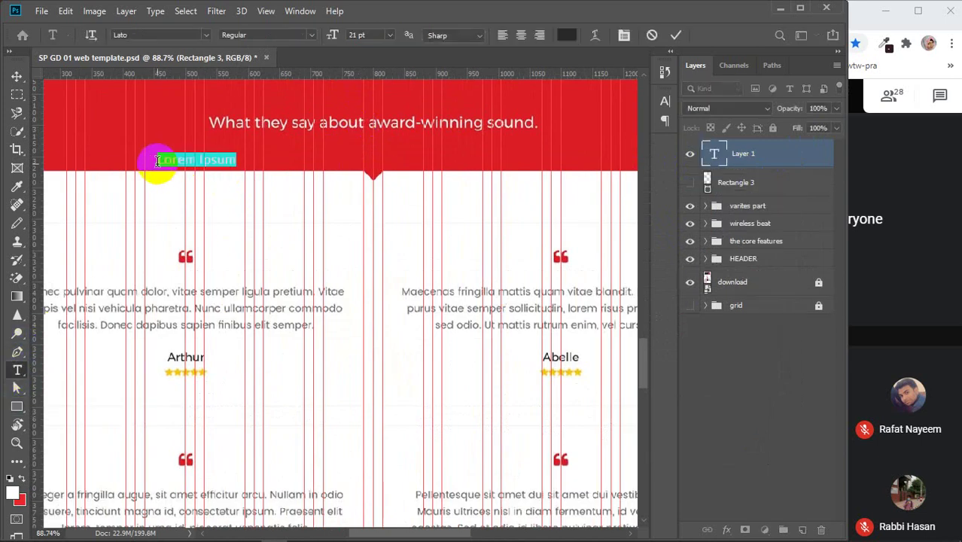
type("W")
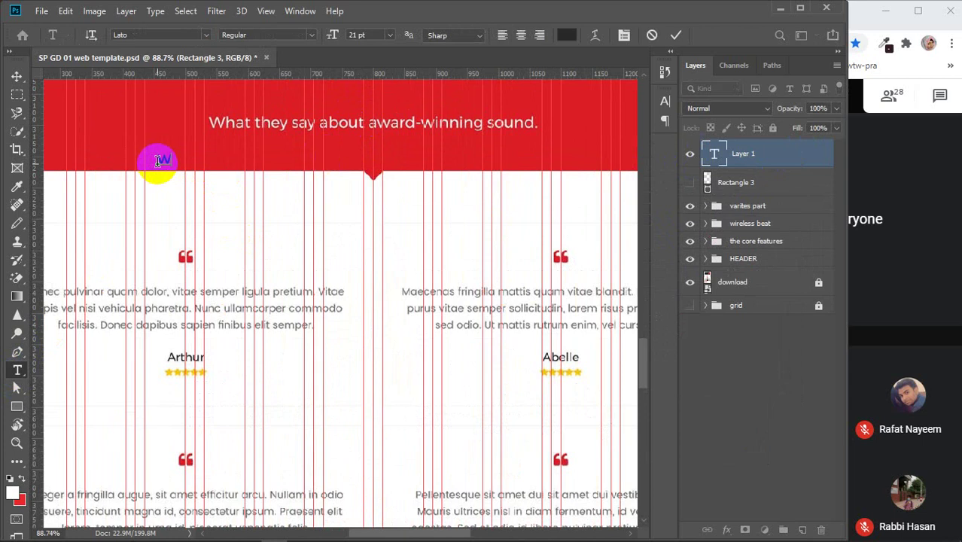
type("hat they say")
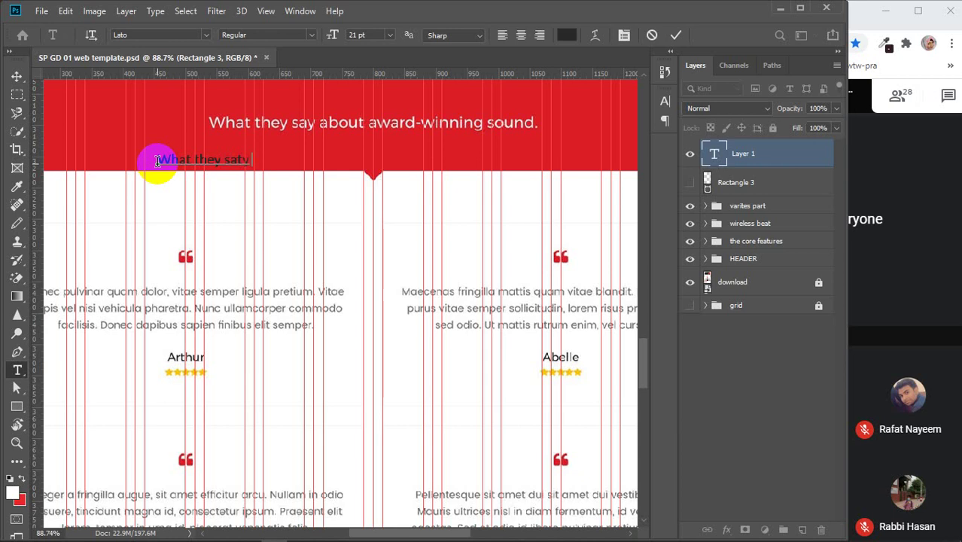
key("BackSpace")
key("BackSpace")
key("BackSpace")
type("y abou")
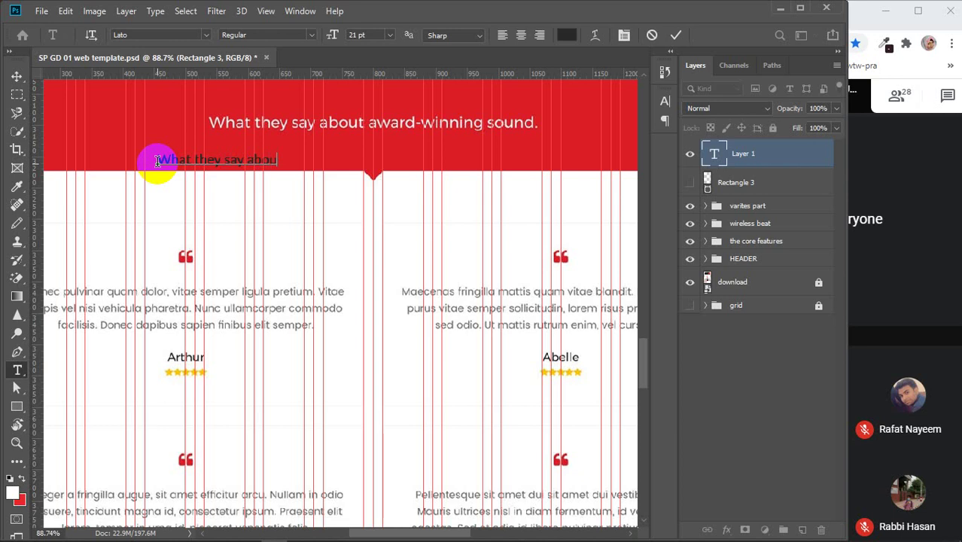
type("t award")
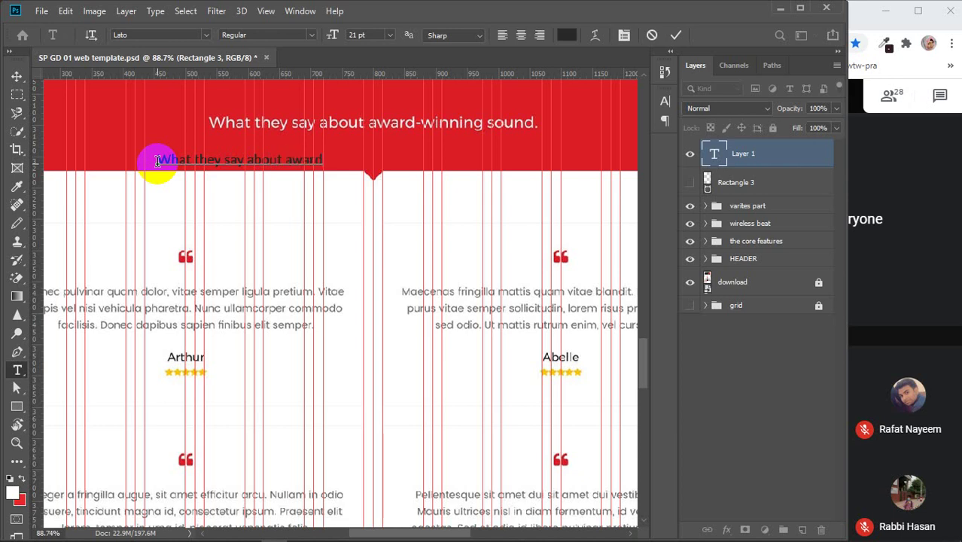
type("-winning so")
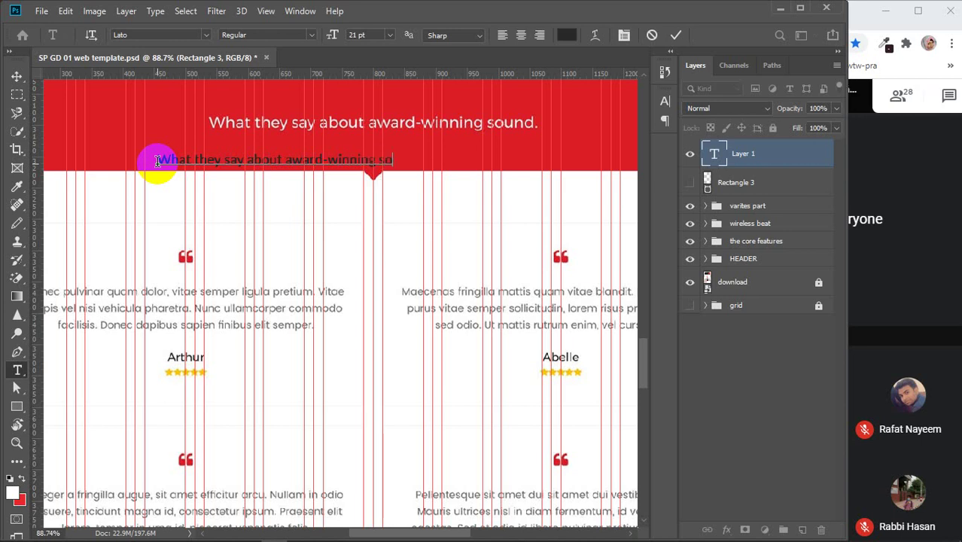
type("und.")
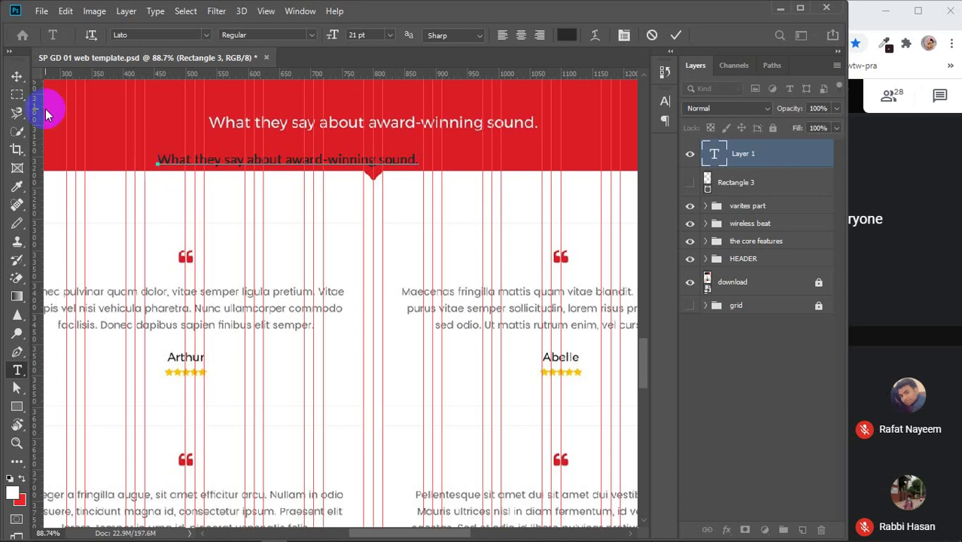
left_click(16, 76)
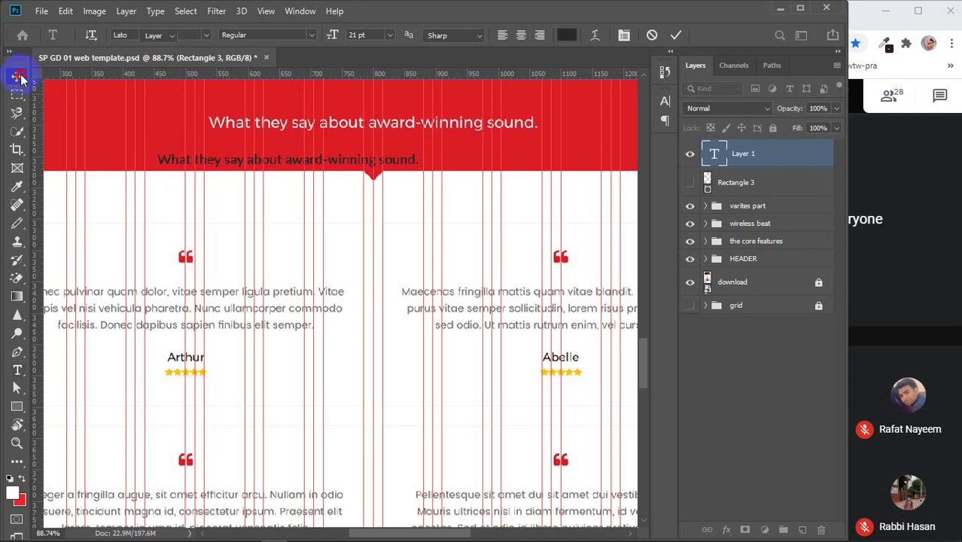
- Make the new heading text white and change its font to Montserrat Light
left_click(664, 100)
left_click(628, 181)
left_click(612, 222)
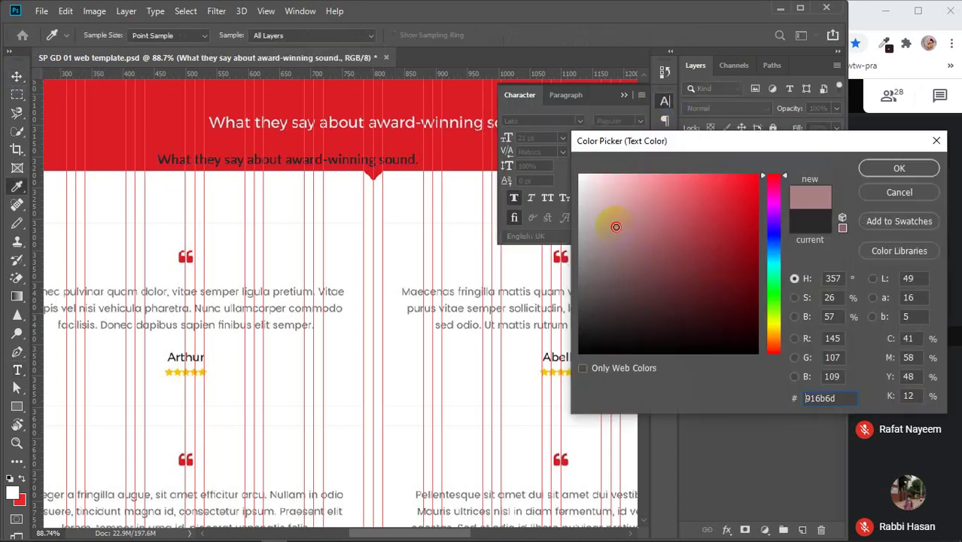
left_click_drag(612, 221, 578, 174)
left_click(878, 169)
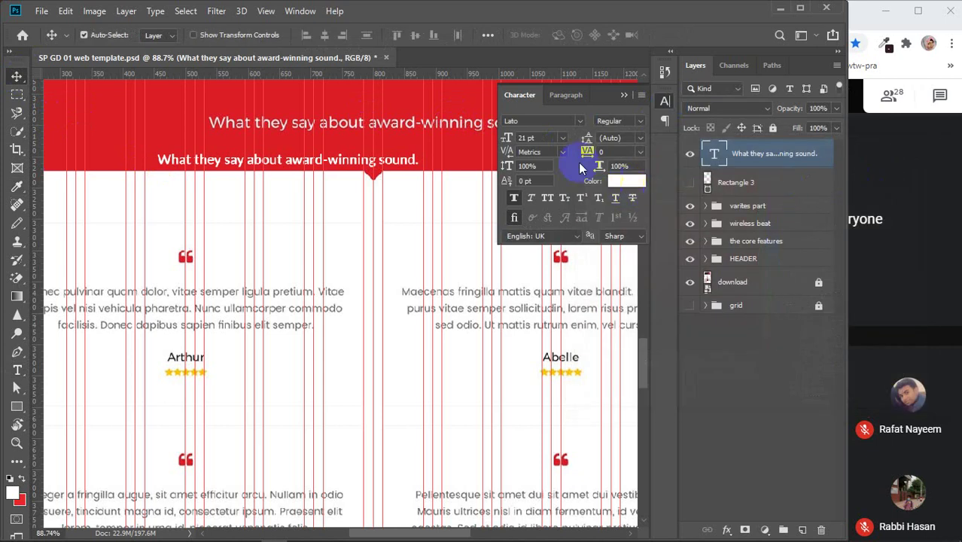
scroll(551, 138, "up", 5)
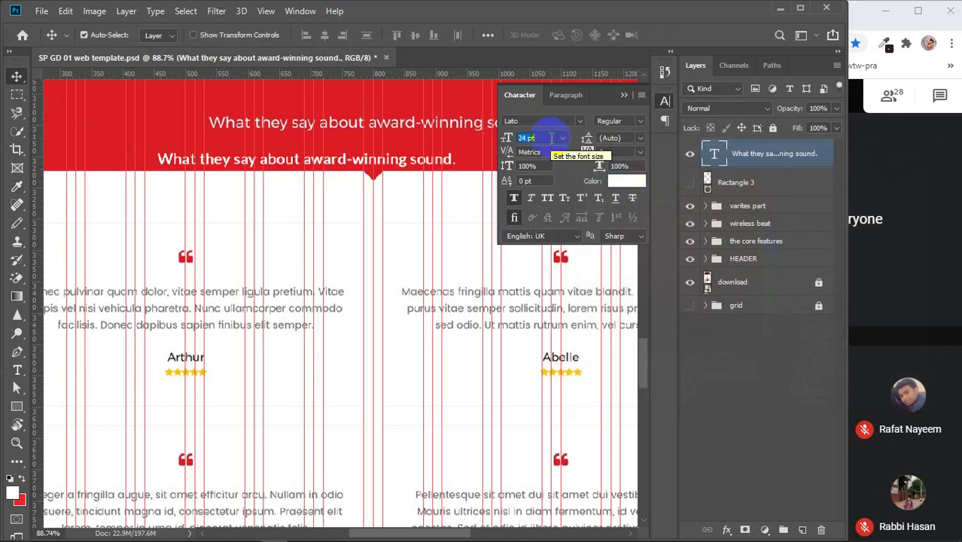
left_click(560, 120)
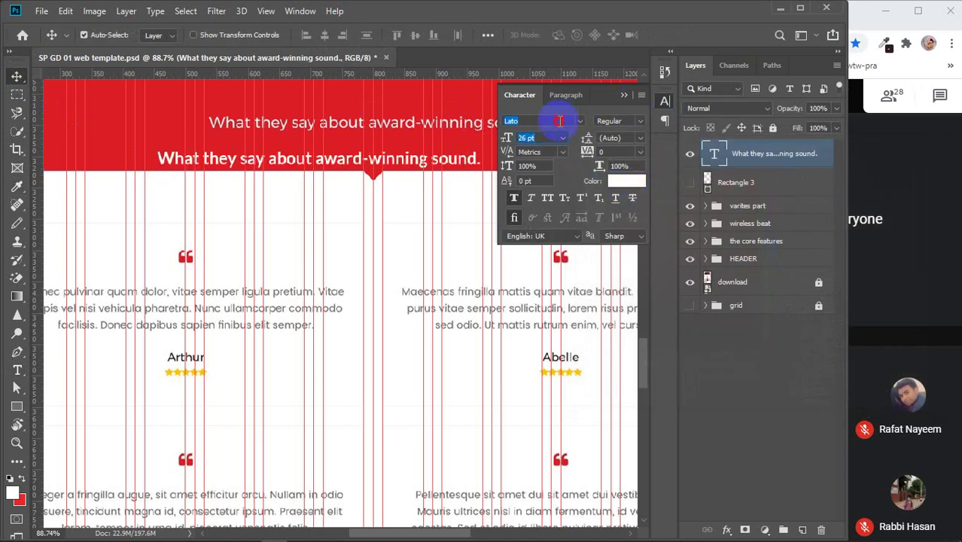
type("mont")
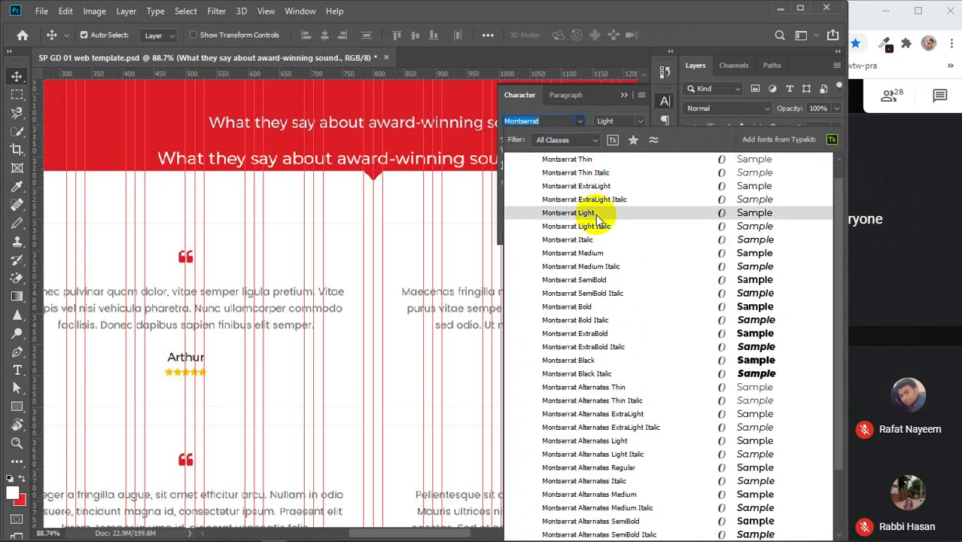
left_click(597, 215)
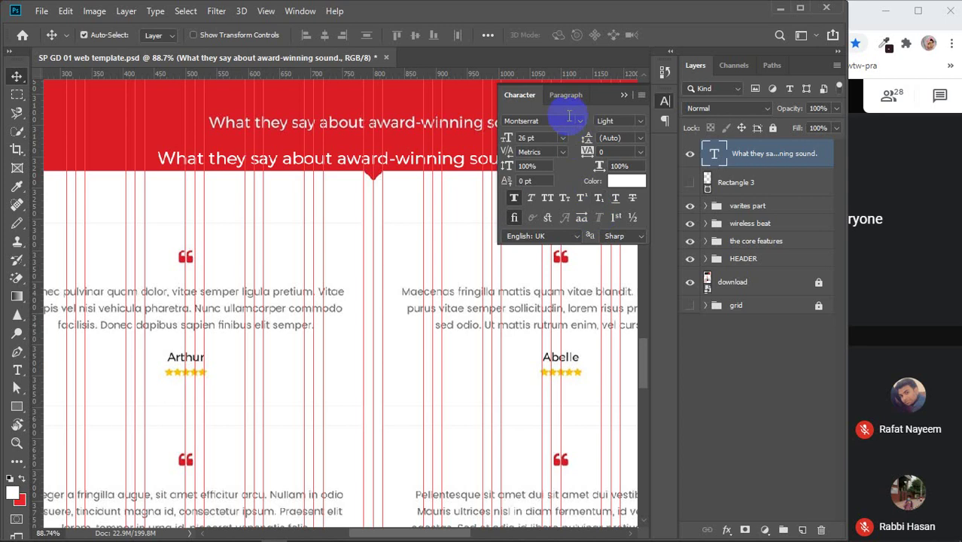
- Set the heading to 23 pt and move it over the original banner heading
left_click(551, 140)
scroll(553, 143, "down", 1)
scroll(553, 143, "down", 2)
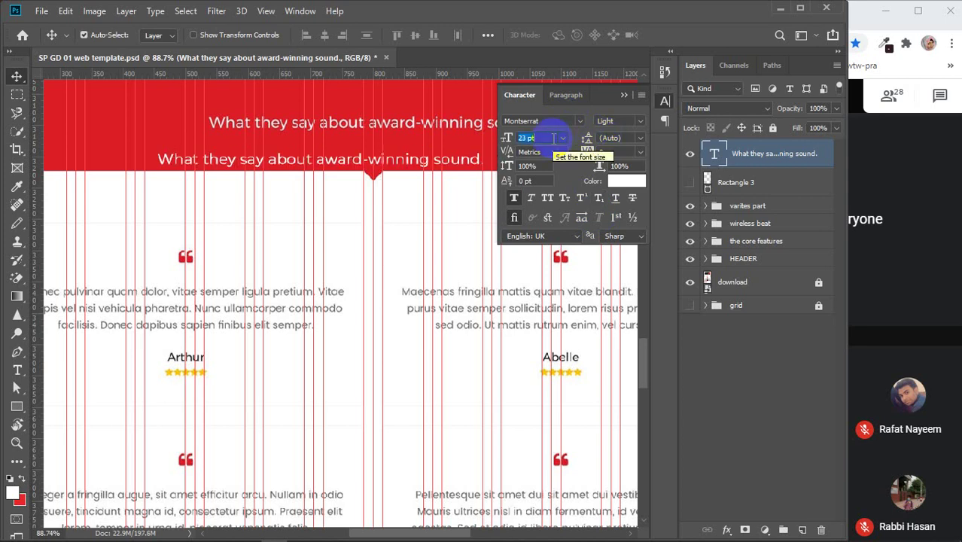
left_click(624, 99)
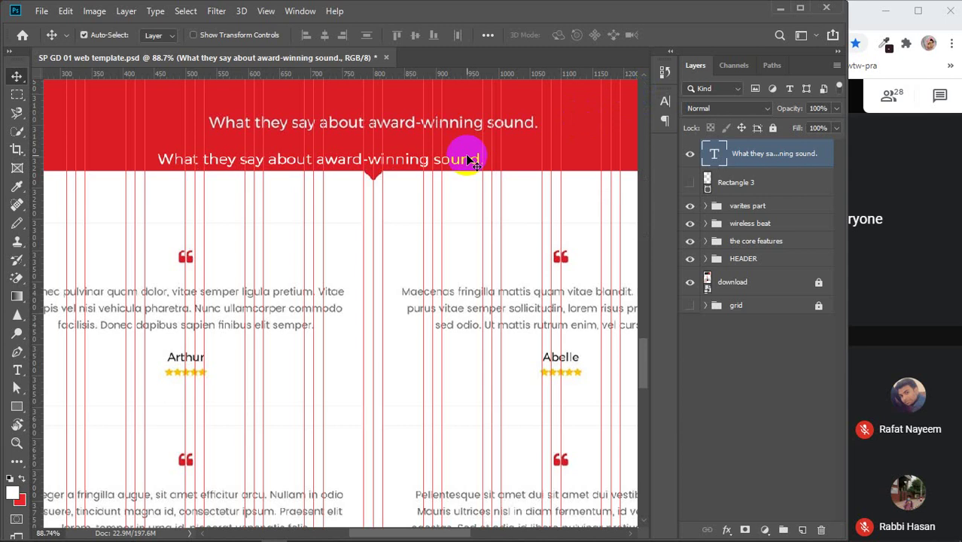
left_click_drag(408, 164, 442, 118)
left_click_drag(455, 124, 455, 126)
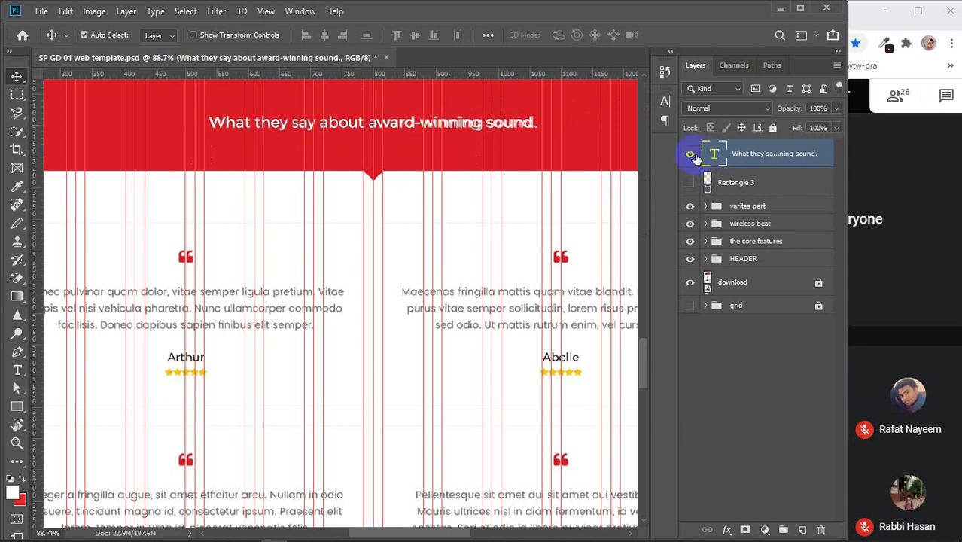
- Show Rectangle 3 again and centre the title on it horizontally and vertically
left_click(690, 183)
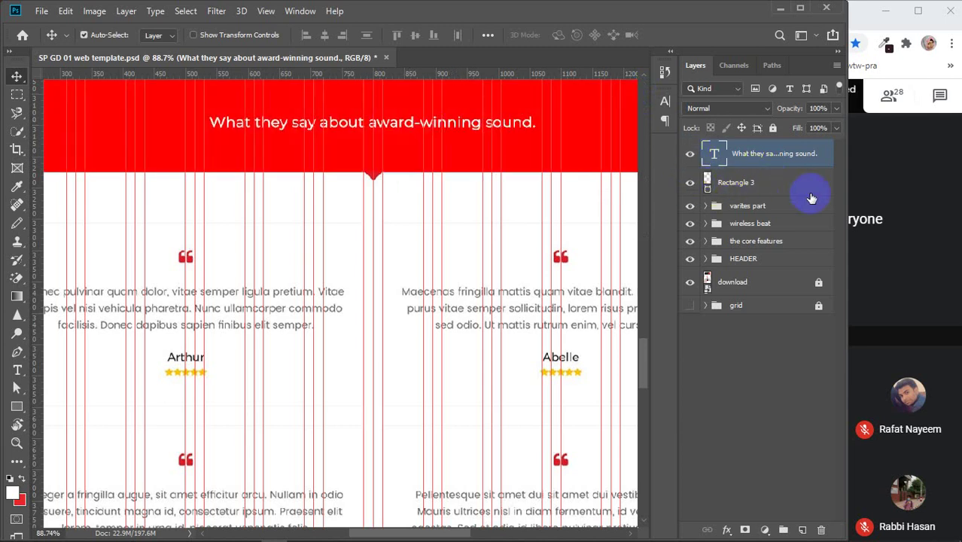
left_click(778, 183, "shift")
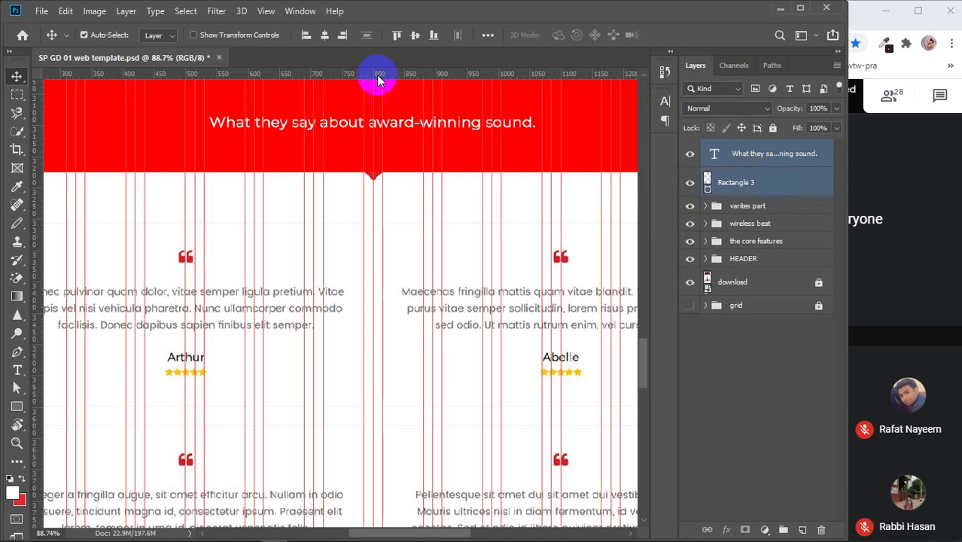
left_click(324, 35)
left_click(423, 40)
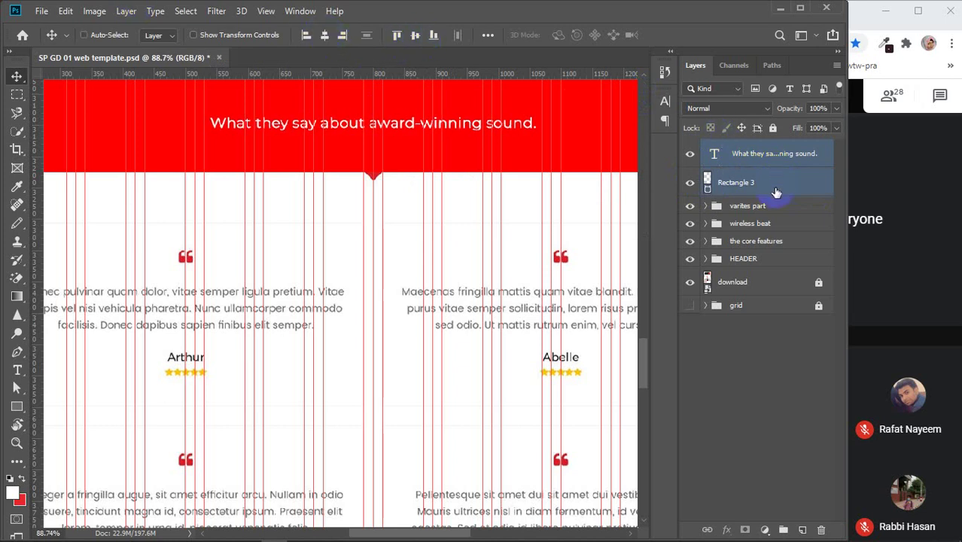
- Enlarge the title text to 30 pt
left_click(745, 158)
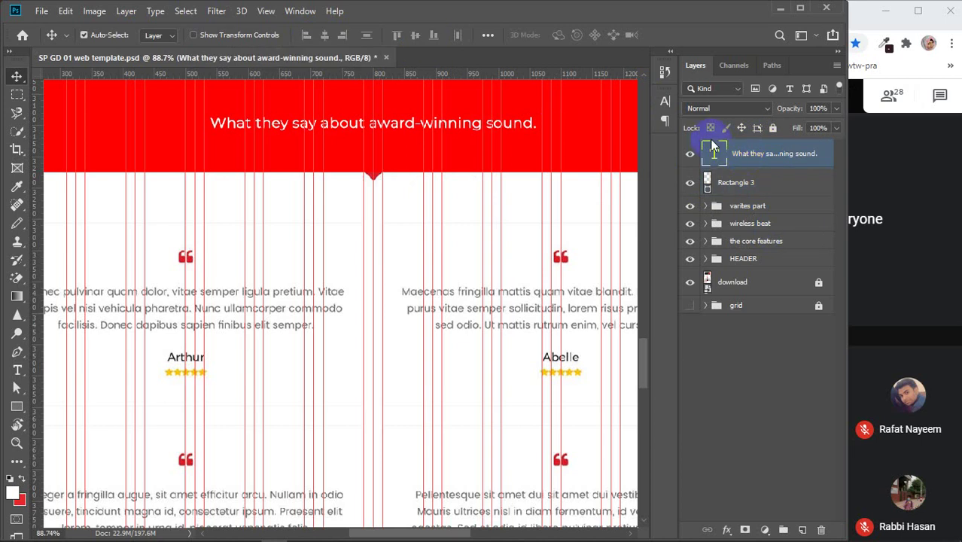
left_click(665, 101)
left_click(548, 137)
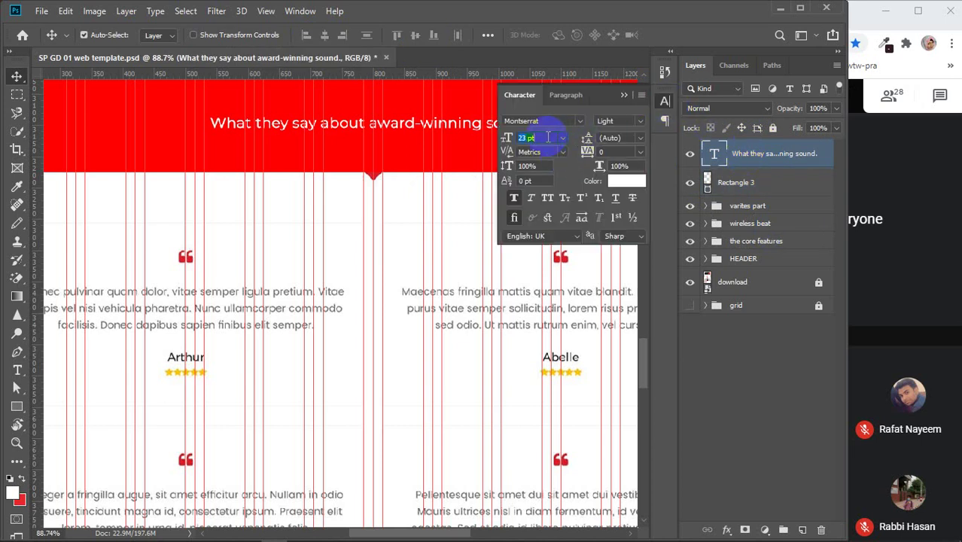
type("24")
key("Return")
key("Up")
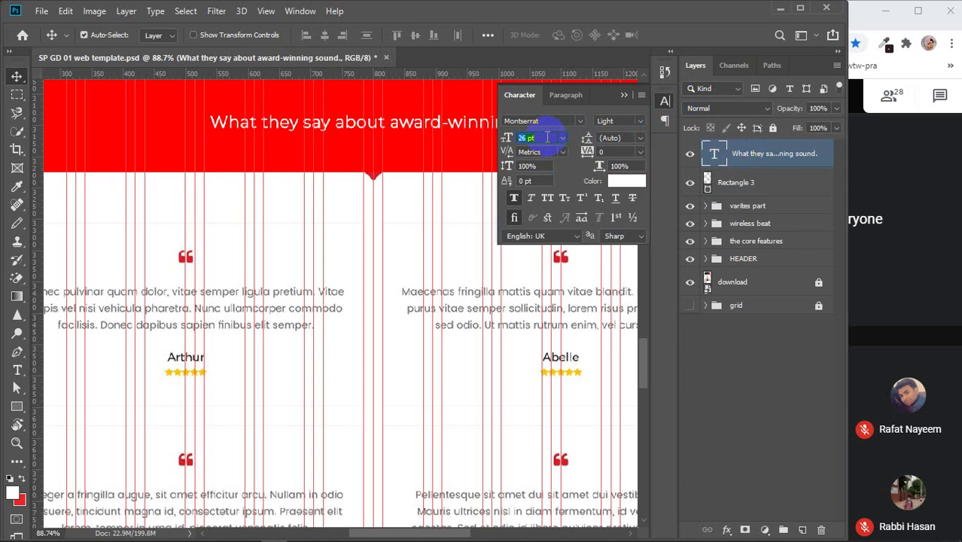
key("Up")
key("Up")
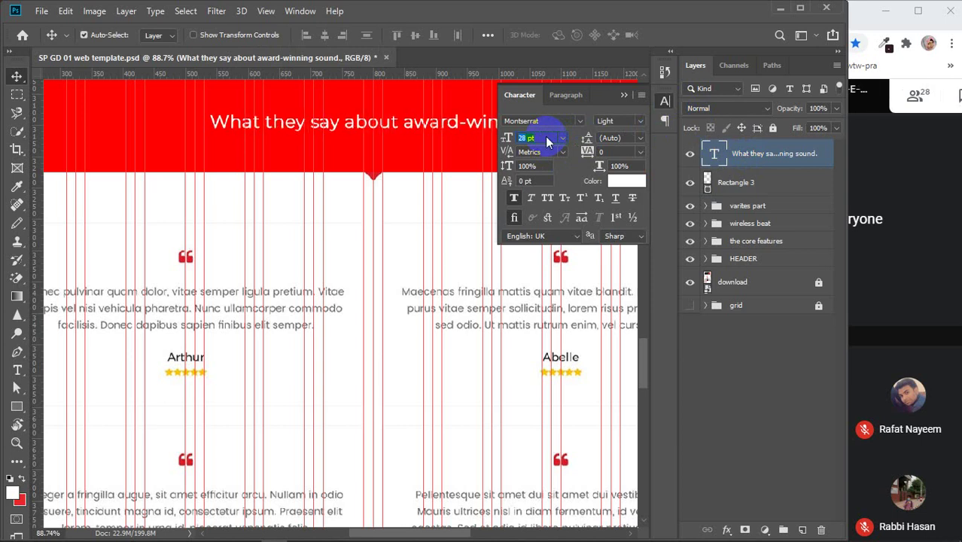
key("Up")
key("Up")
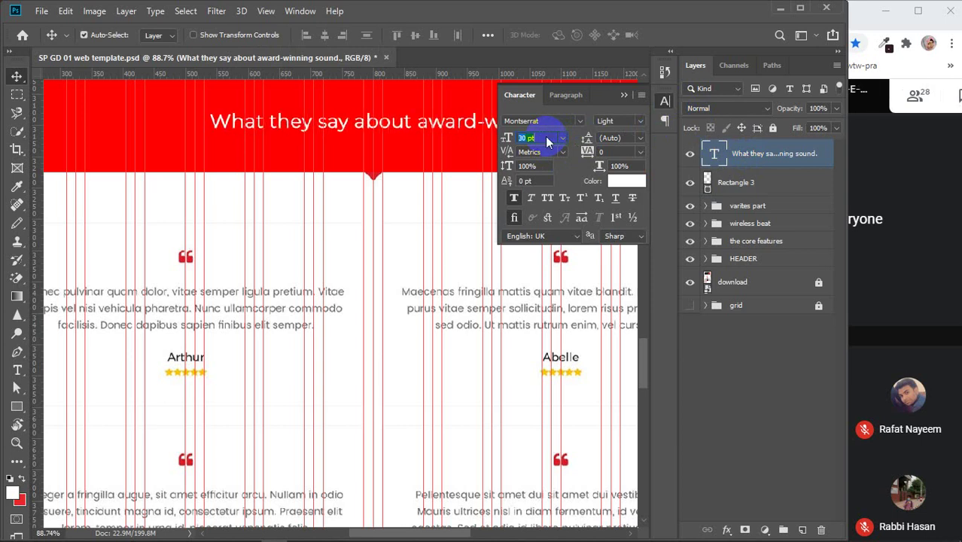
- Make the title Montserrat Medium and re-centre it both ways on the red banner
left_click(639, 121)
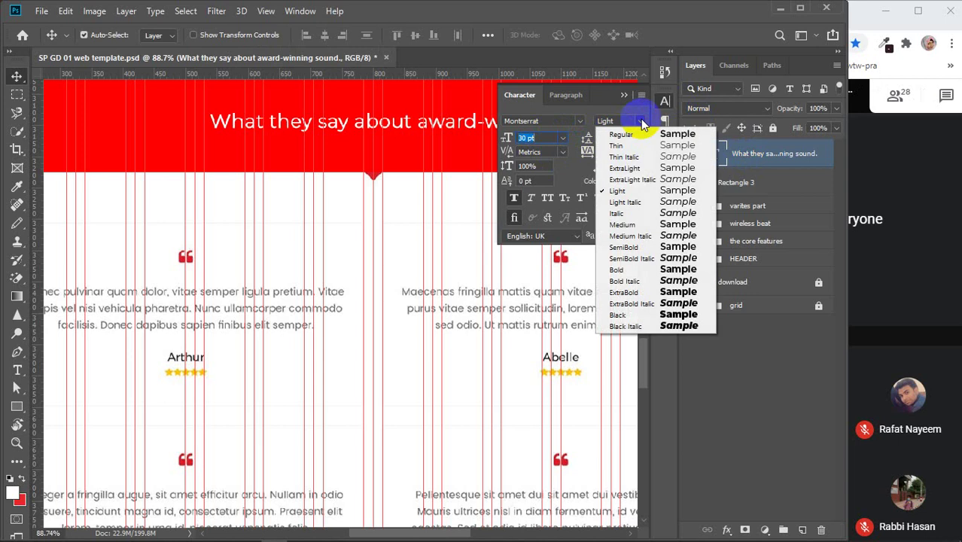
left_click(630, 225)
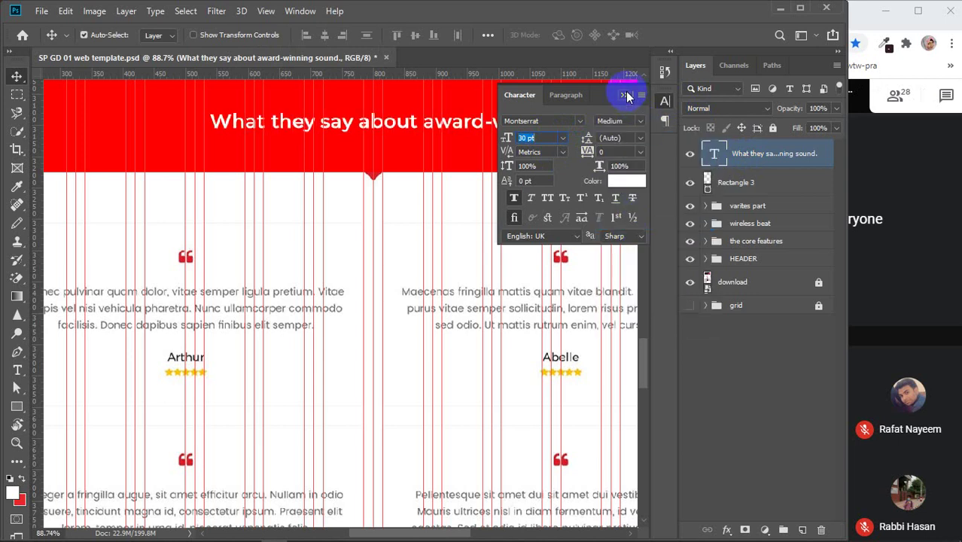
left_click(624, 95)
left_click(741, 183, "shift")
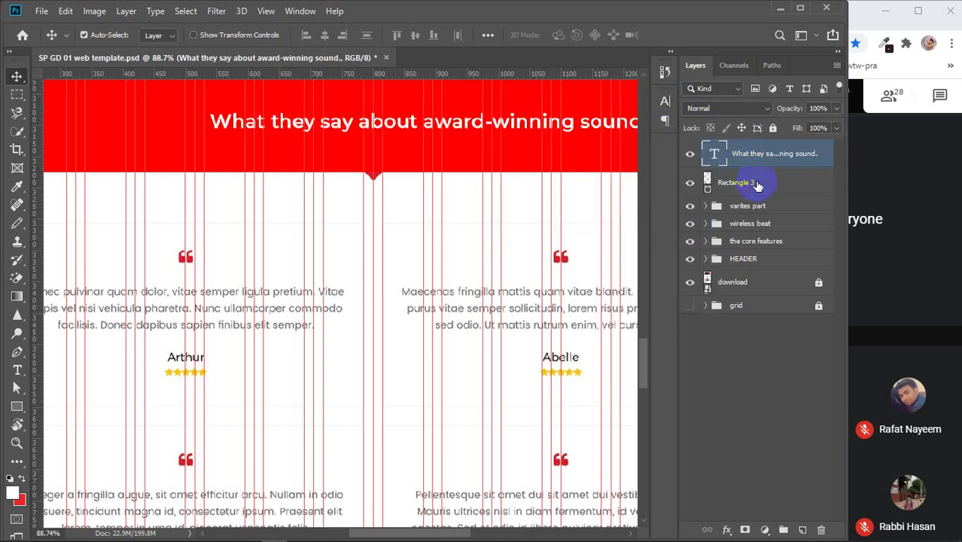
left_click(324, 36)
left_click(408, 42)
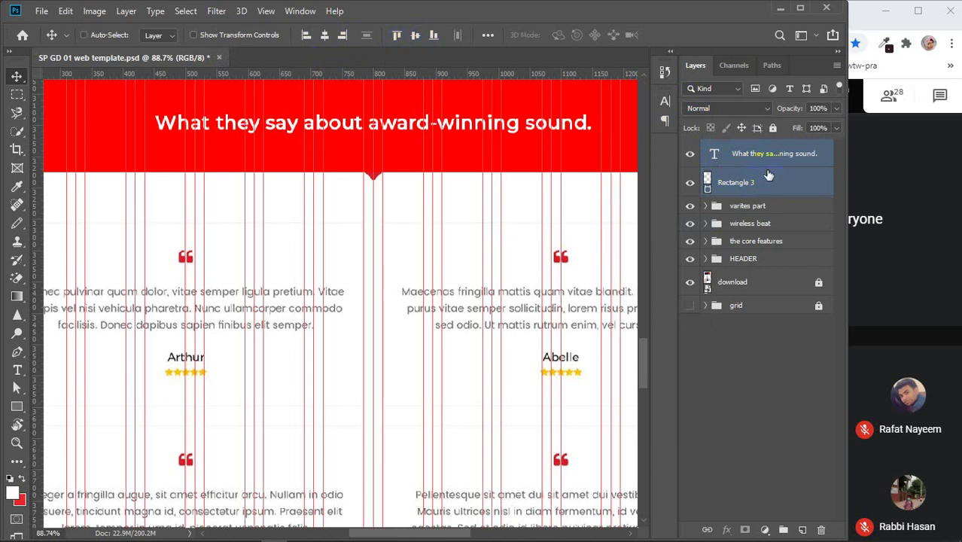
- Group the title and Rectangle 3 as 'award winning', then expand the group and select the title
key("ctrl+g")
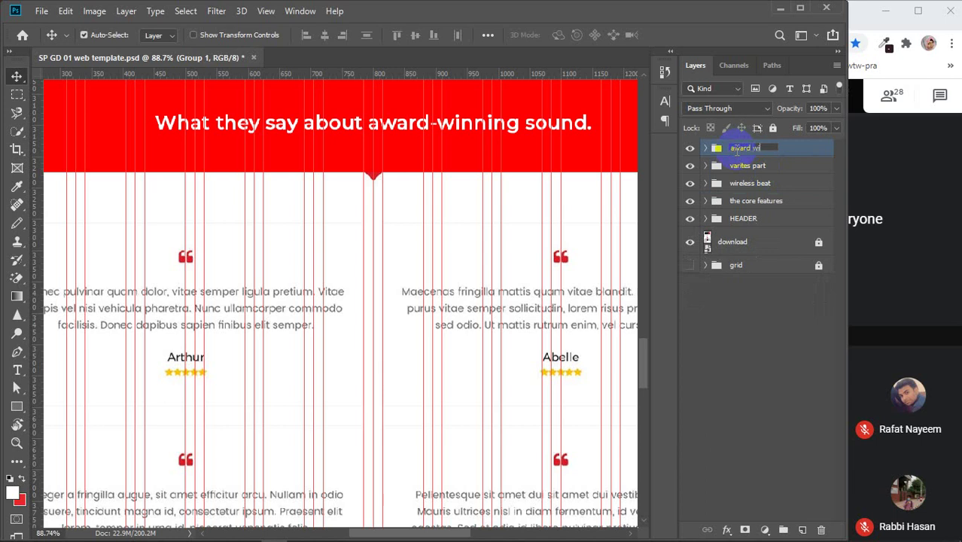
key("Return")
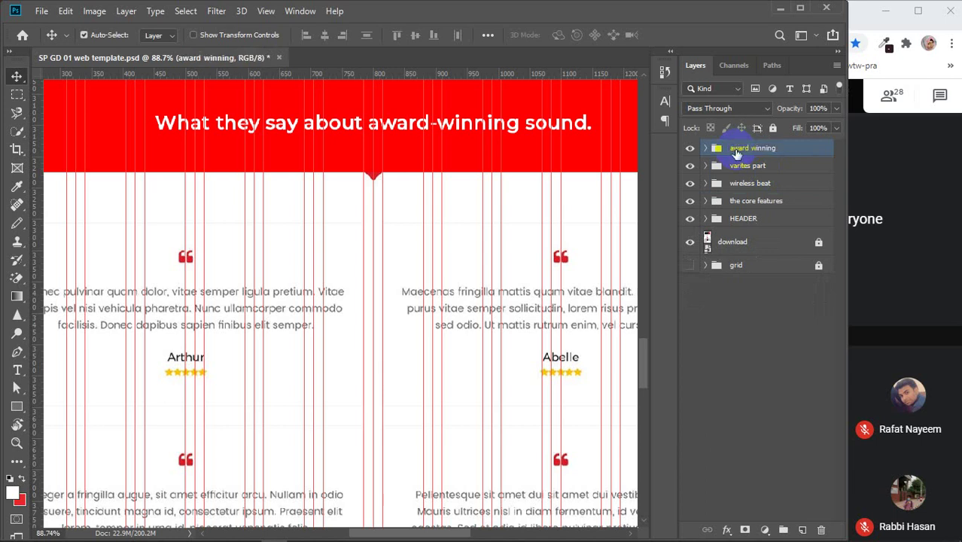
scroll(229, 369, "down", 5)
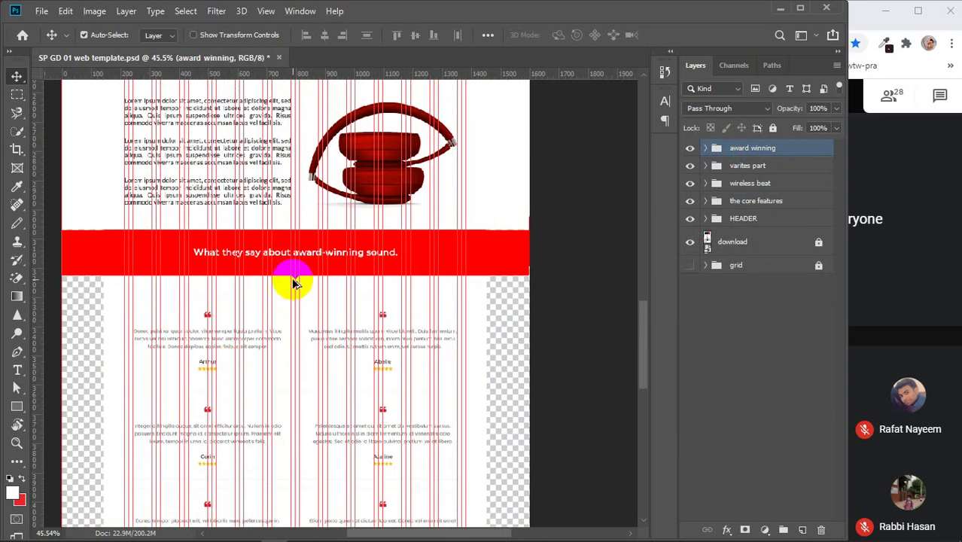
scroll(294, 277, "up", 3)
scroll(293, 277, "up", 2)
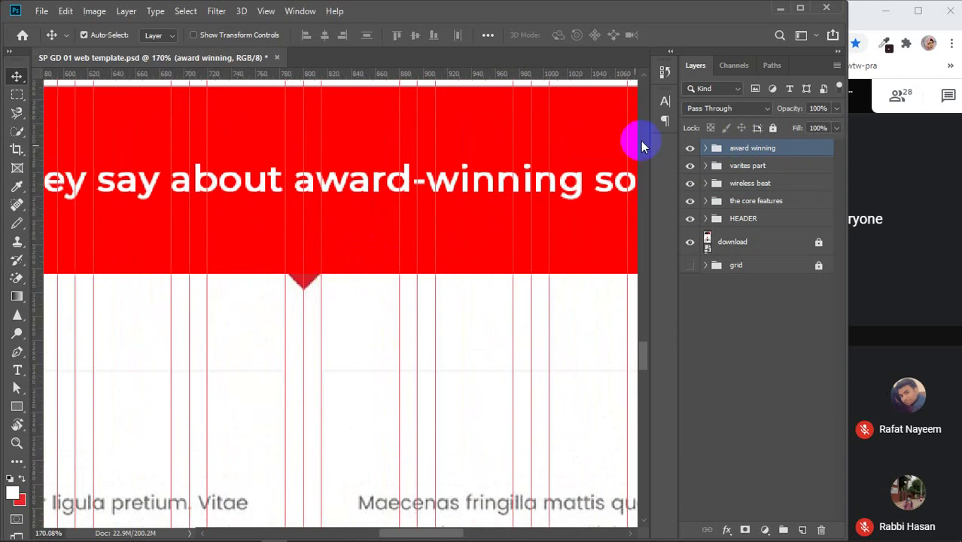
left_click(706, 148)
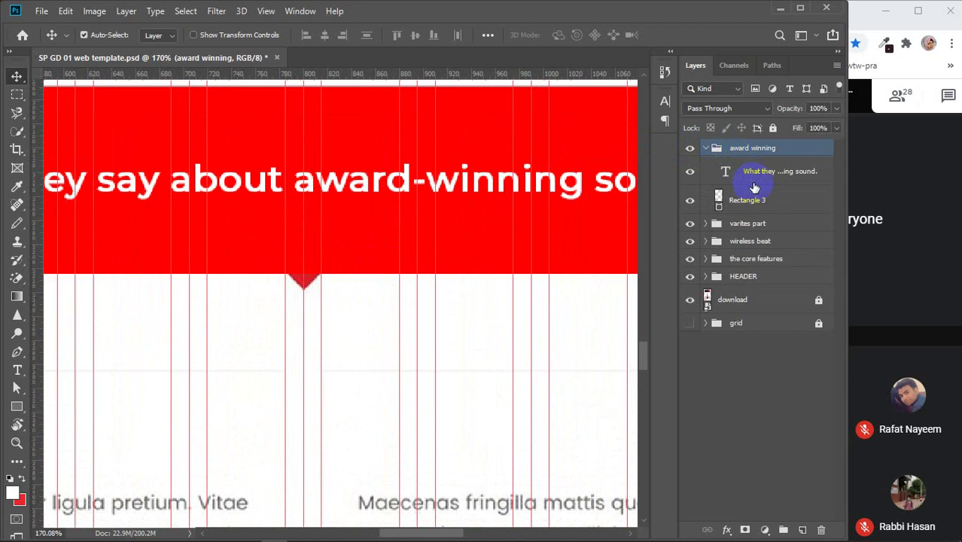
left_click(756, 181)
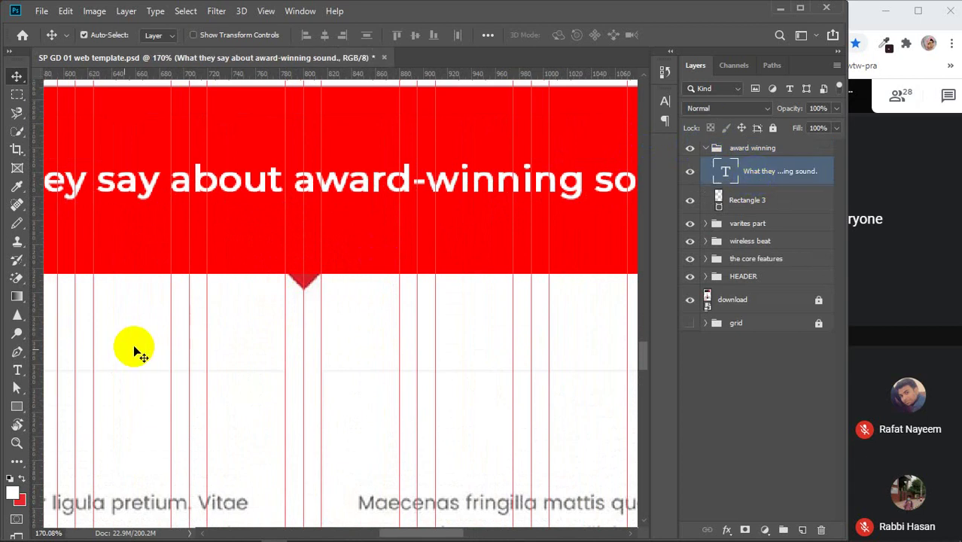
- Create a 3-sided, 100 px Polygon triangle with Star off and sharp corners below the banner
left_click(16, 407)
left_click(79, 445)
left_click(561, 34)
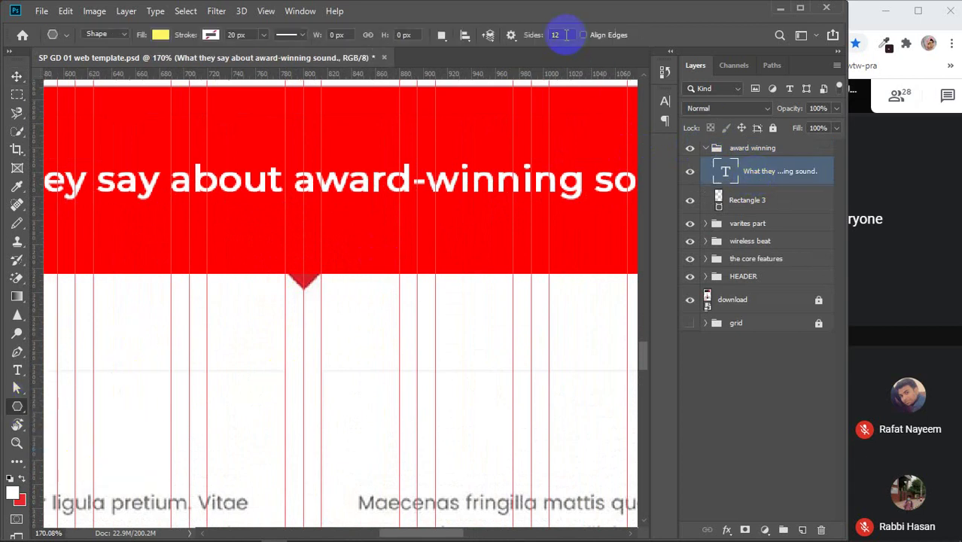
double_click(566, 35)
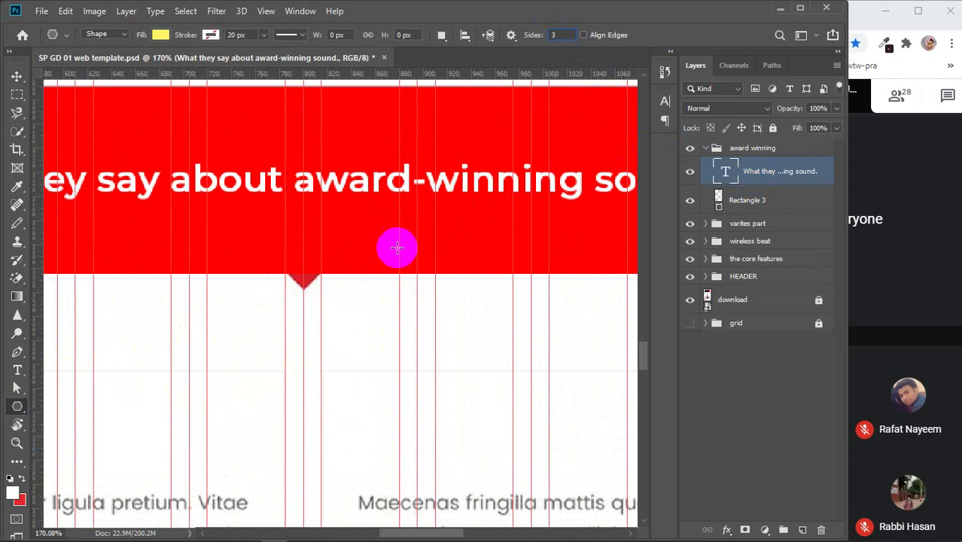
left_click_drag(376, 347, 353, 311)
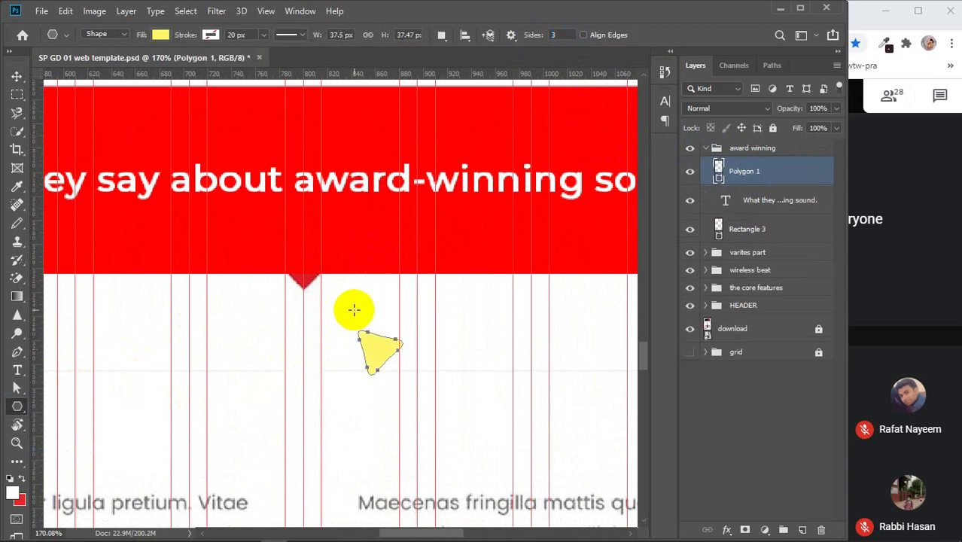
key("ctrl+z")
left_click(354, 310)
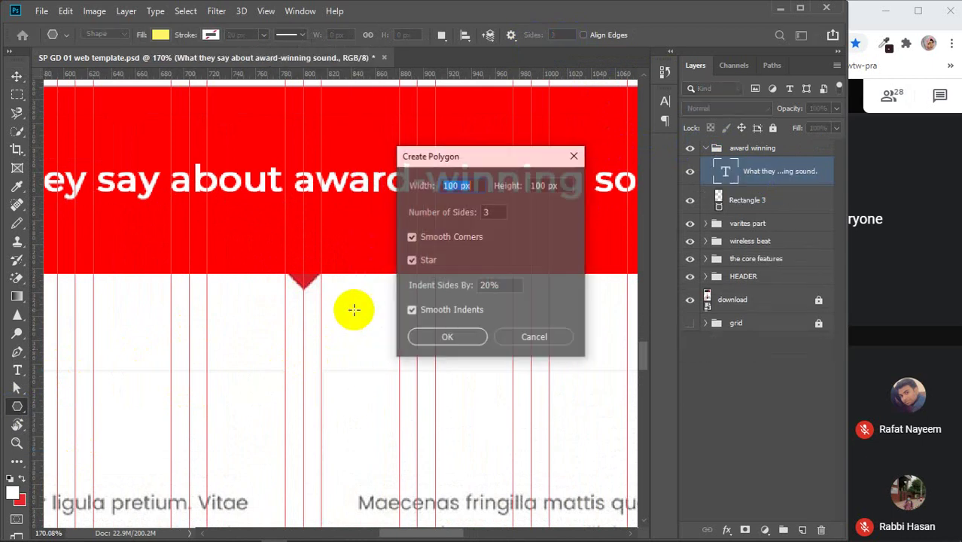
left_click(413, 260)
left_click(413, 238)
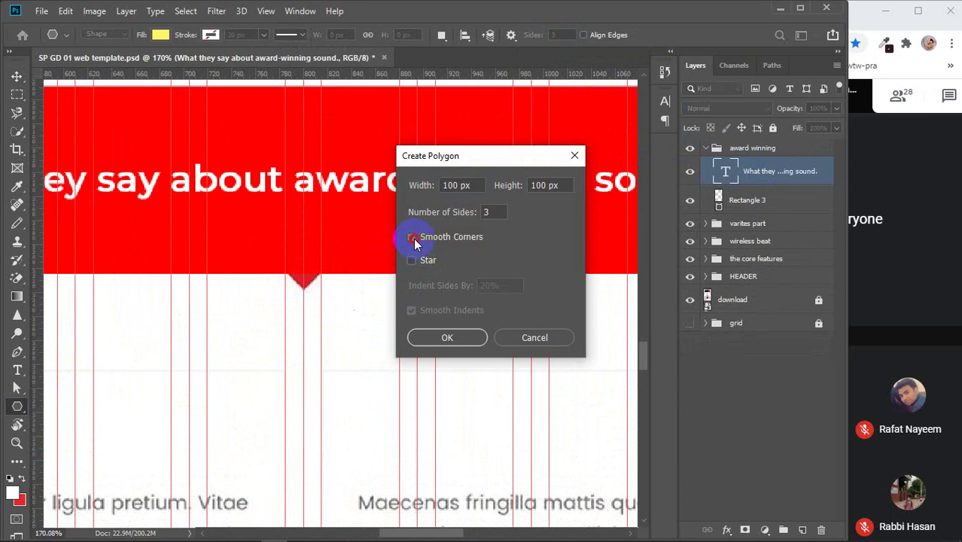
left_click(479, 343)
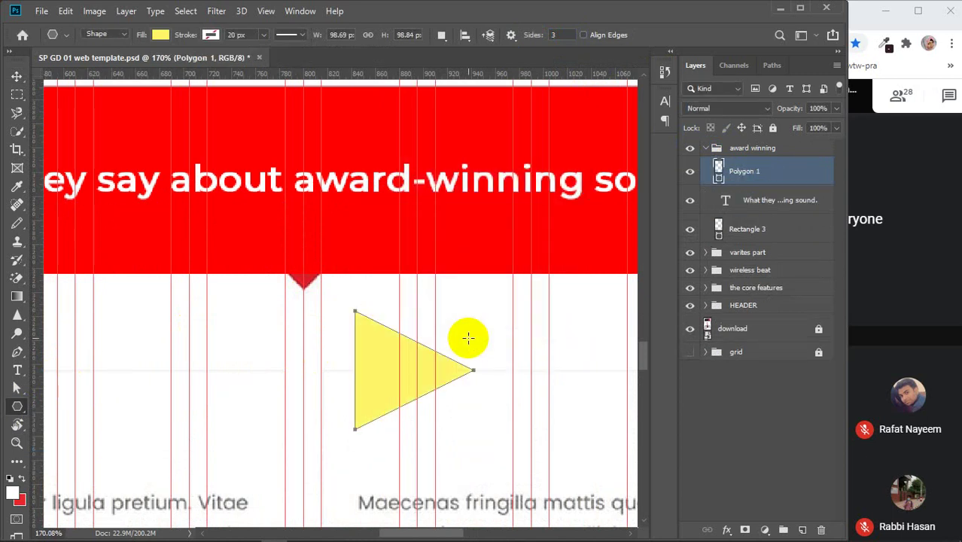
key("v")
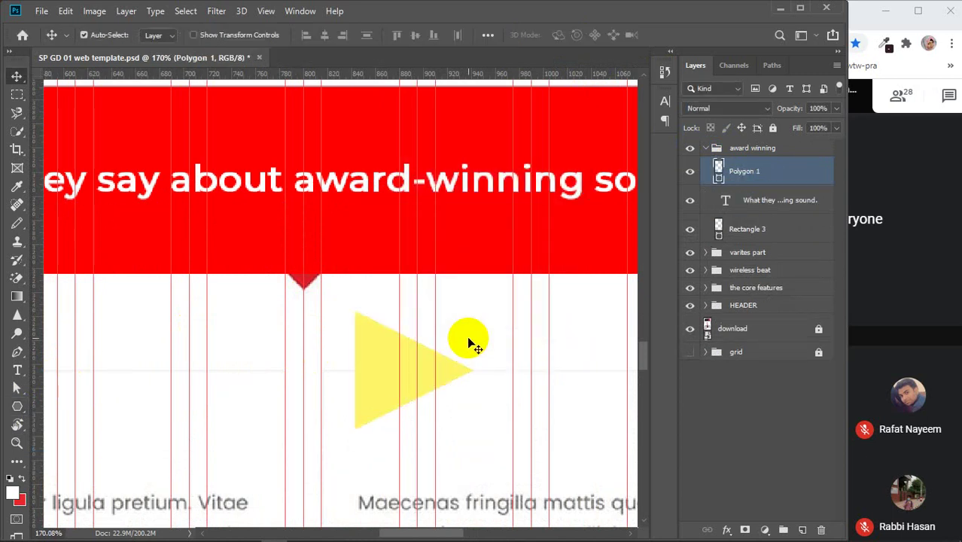
- Fill the triangle with dark red #c20b0b
double_click(719, 172)
left_click(775, 164)
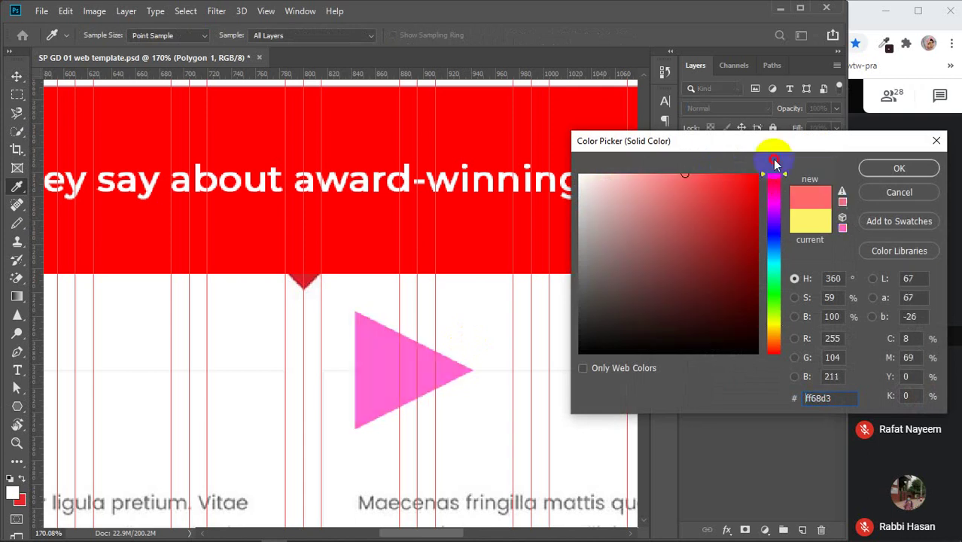
left_click_drag(734, 192, 775, 176)
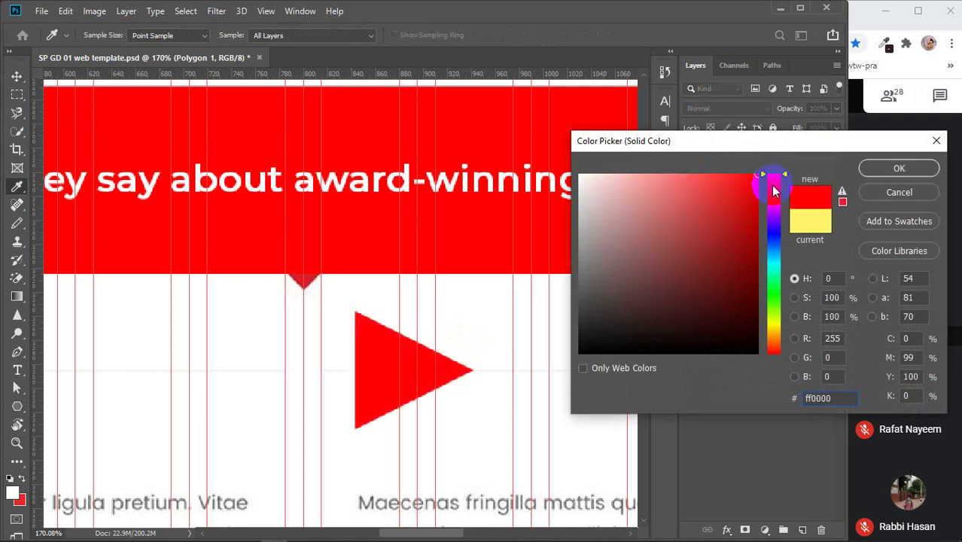
left_click(747, 217)
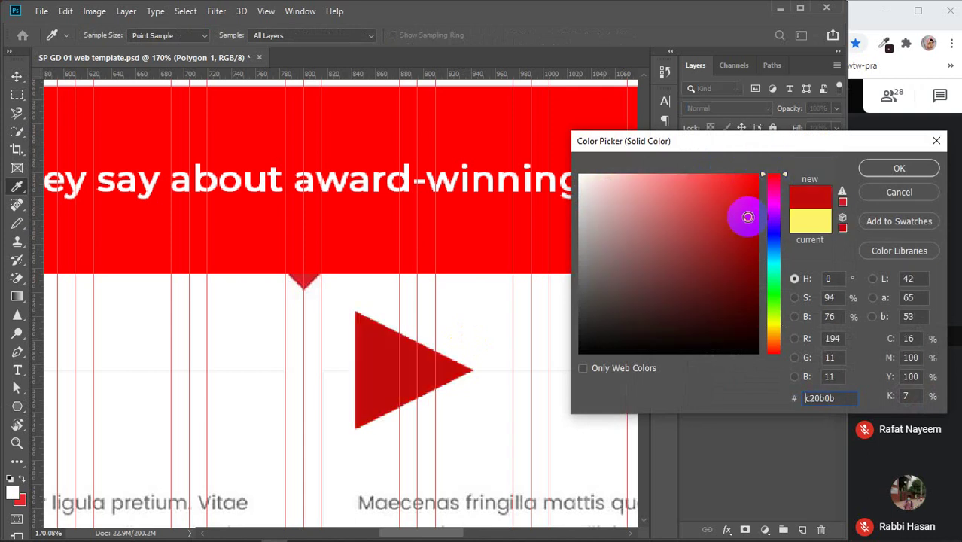
left_click(868, 168)
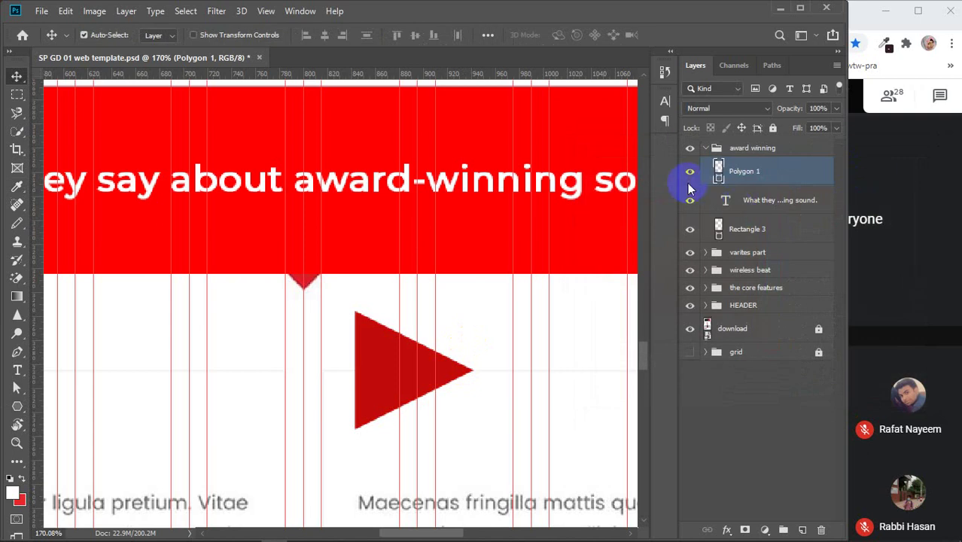
- Rotate the triangle to point downward and move it onto the banner's bottom edge
key("ctrl+t")
left_click_drag(483, 305, 426, 352)
left_click_drag(384, 328, 295, 282)
left_click(678, 35)
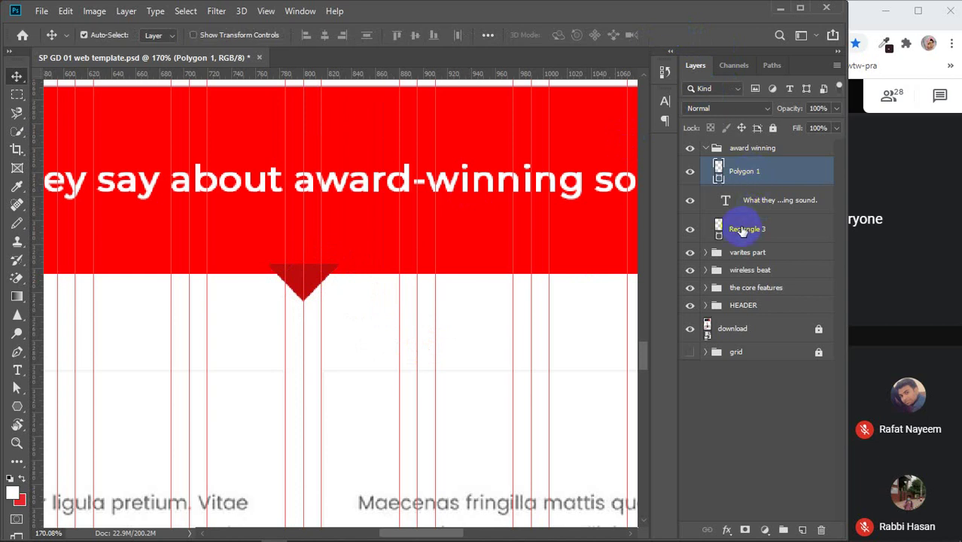
- Move Polygon 1 lower in the layer stack, collapse the award winning group and zoom out
left_click(742, 231, "ctrl")
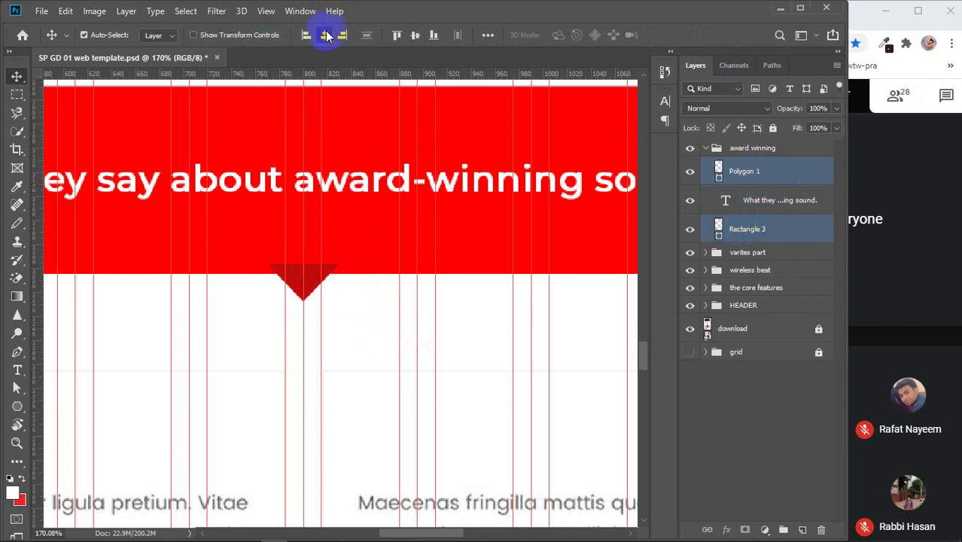
left_click_drag(763, 171, 762, 238)
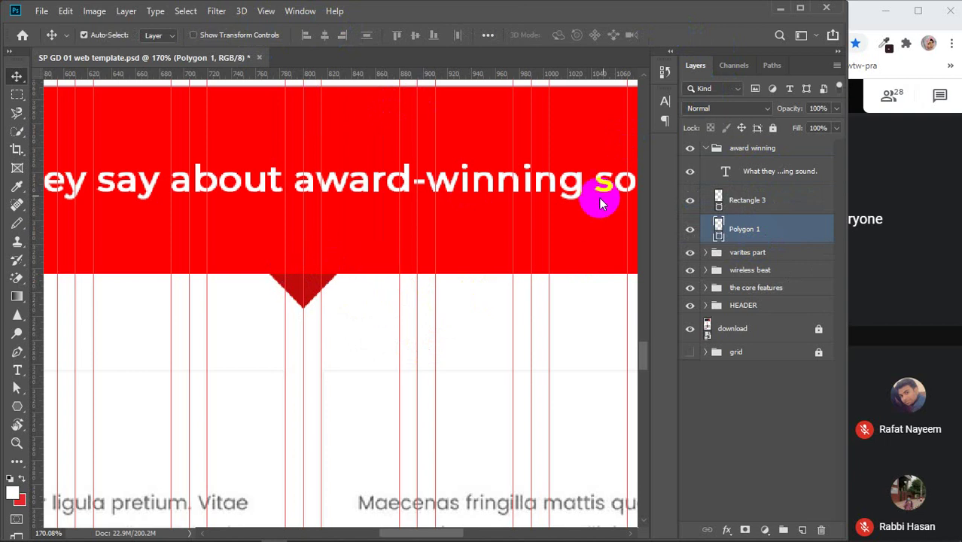
left_click(707, 149)
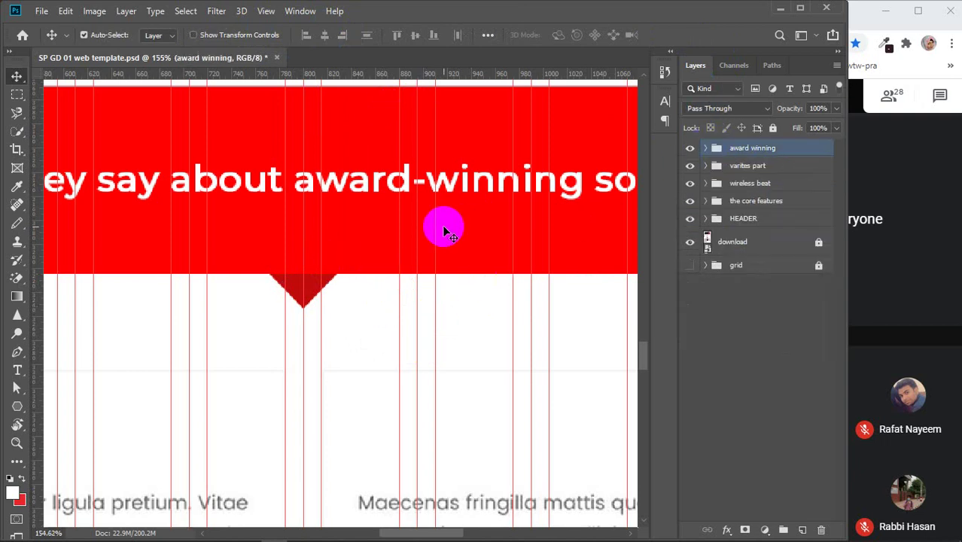
scroll(440, 225, "down", 5)
scroll(444, 226, "down", 3)
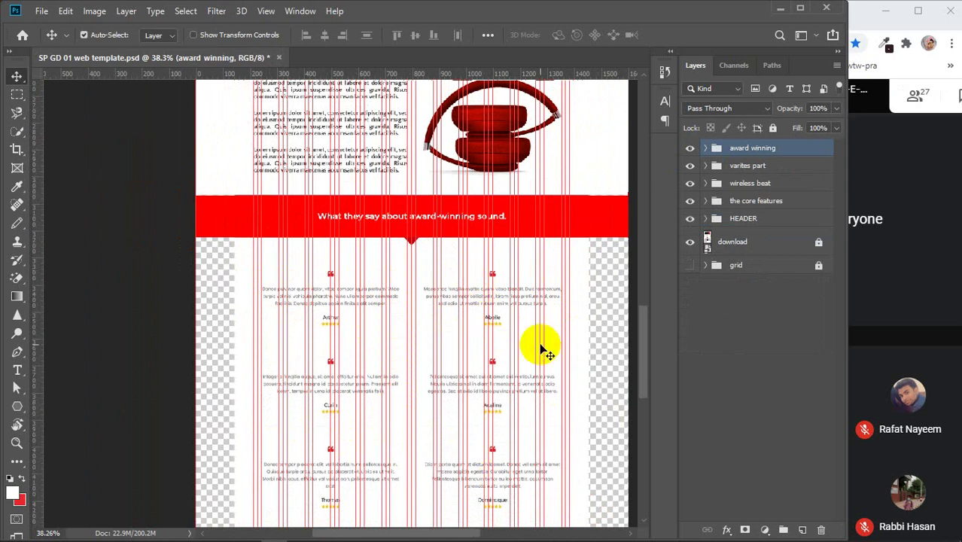
- Nudge the award winning group up one pixel and back down
scroll(538, 346, "down", 1)
scroll(541, 349, "down", 1)
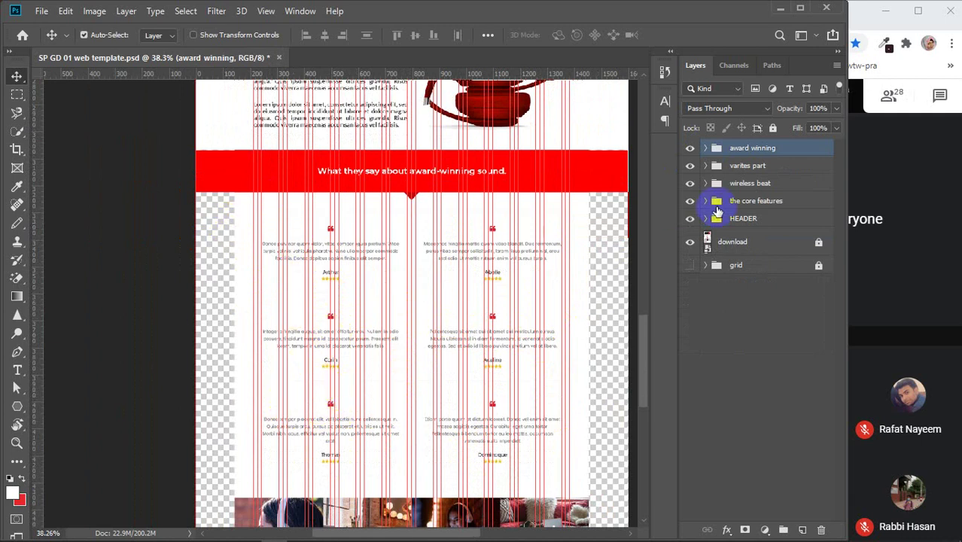
left_click(736, 151)
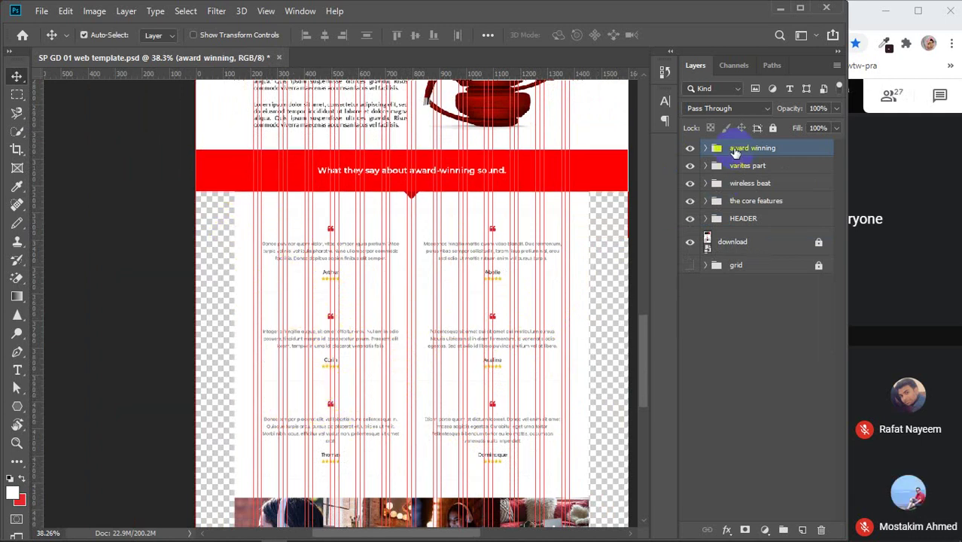
key("Up")
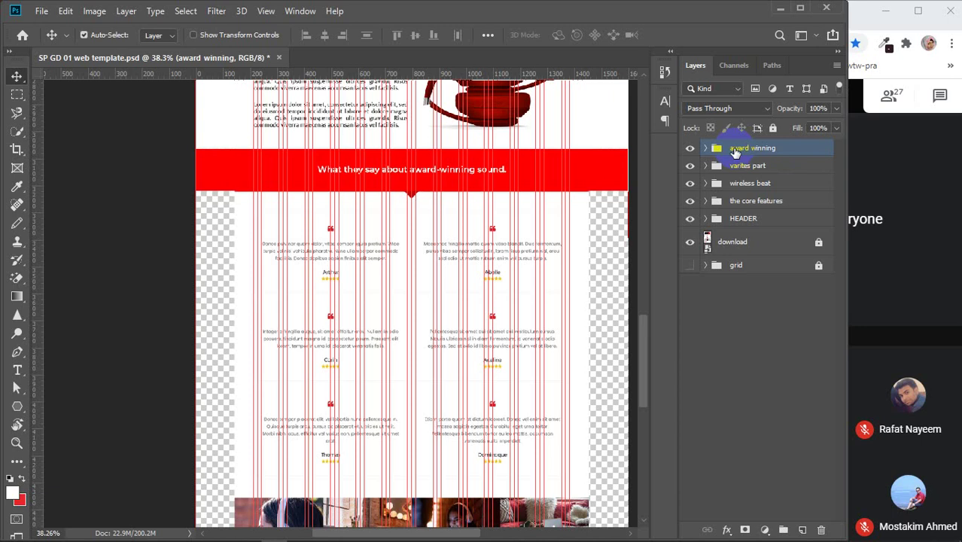
key("Down")
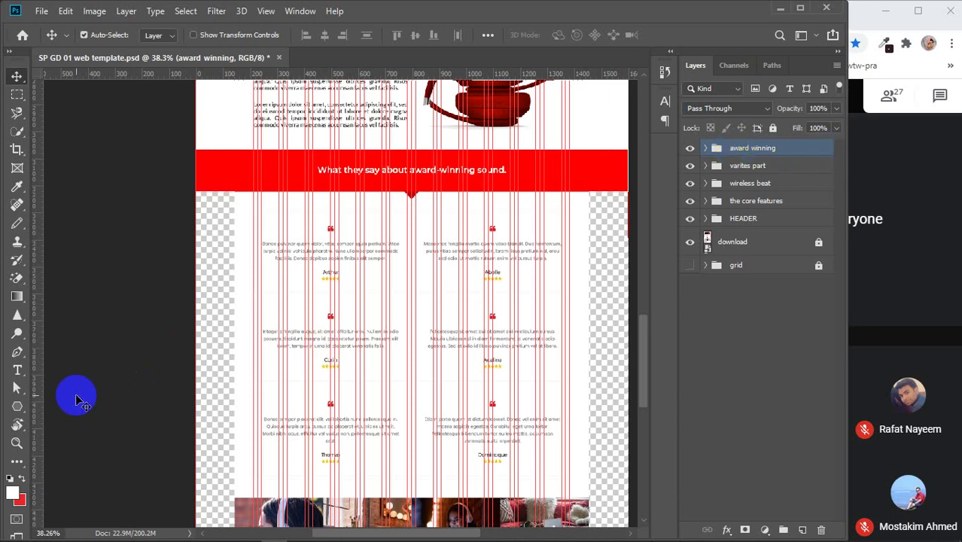
- Draw a hidden white 1600 × 1143 px Rectangle 4 and start a text layer at the first testimonial
left_click(17, 407)
left_click(80, 407)
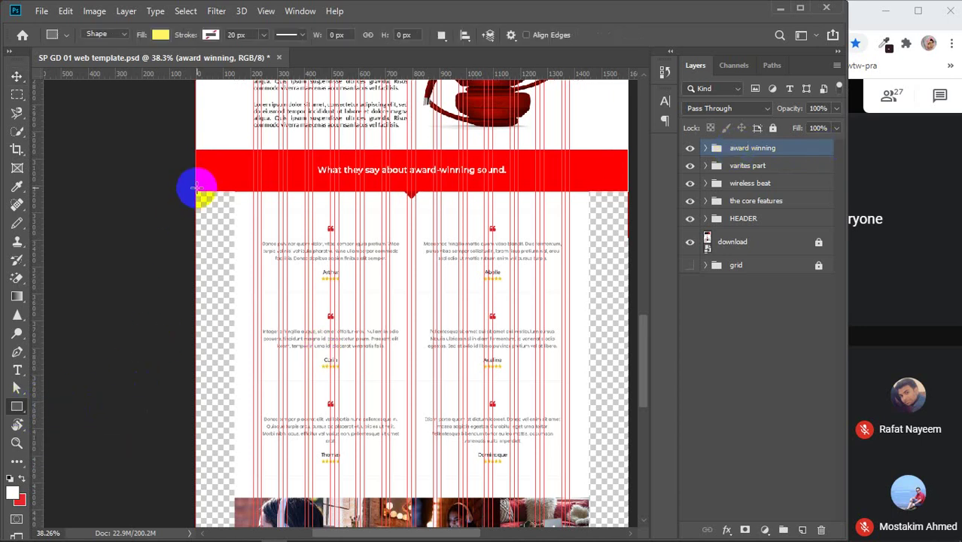
left_click_drag(194, 191, 625, 497)
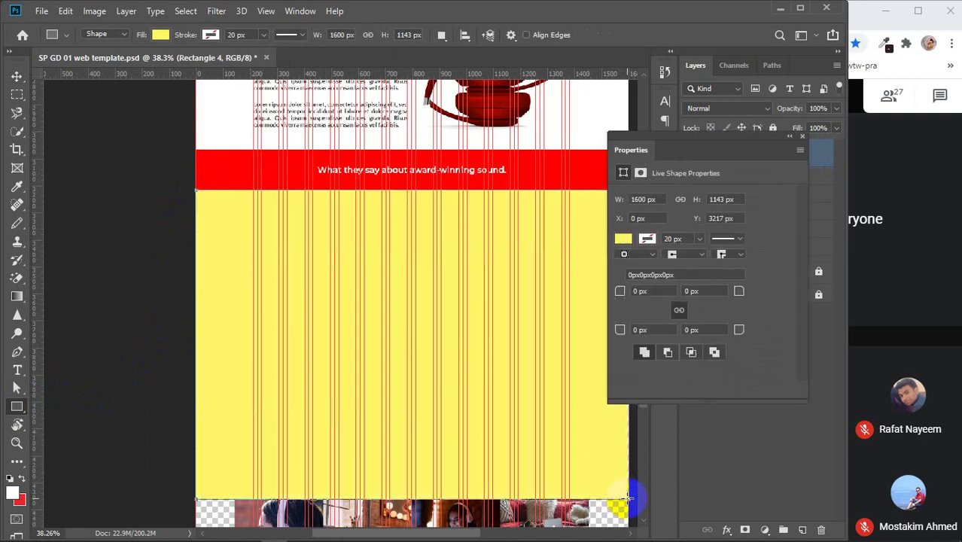
left_click(623, 239)
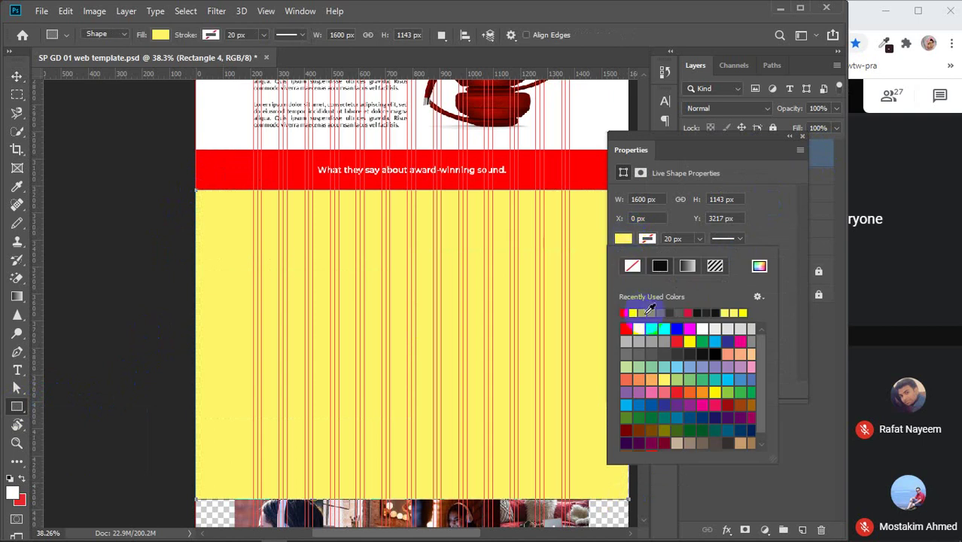
left_click(637, 312)
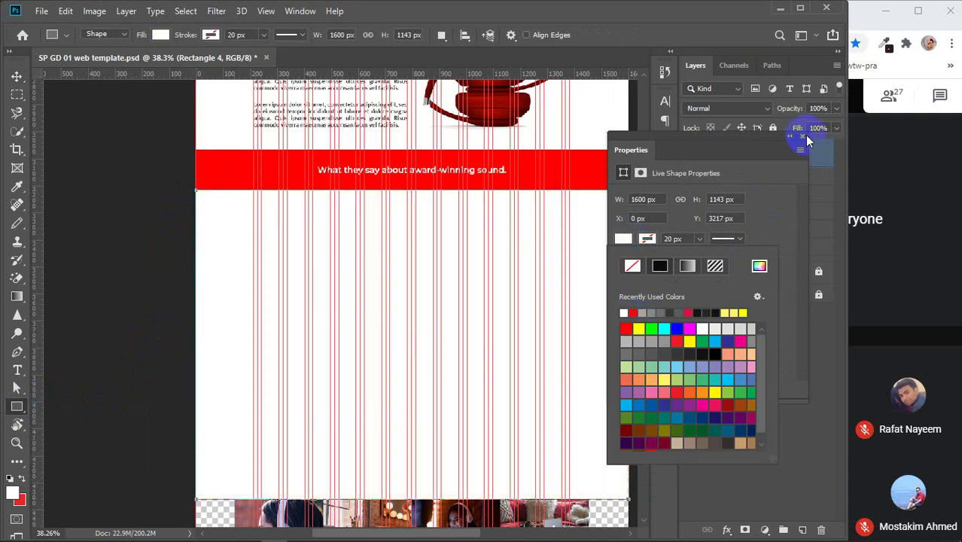
left_click(802, 136)
left_click(802, 136)
left_click(688, 153)
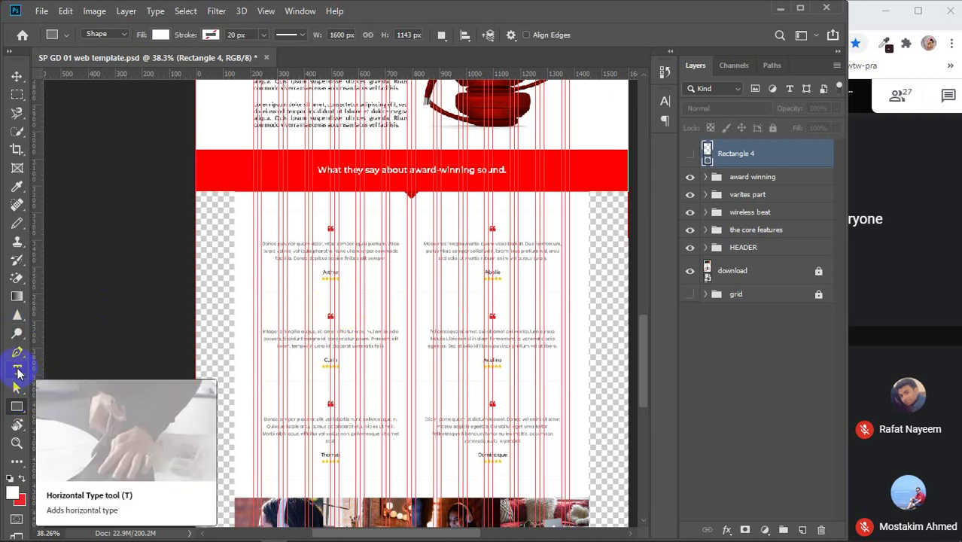
left_click(14, 372)
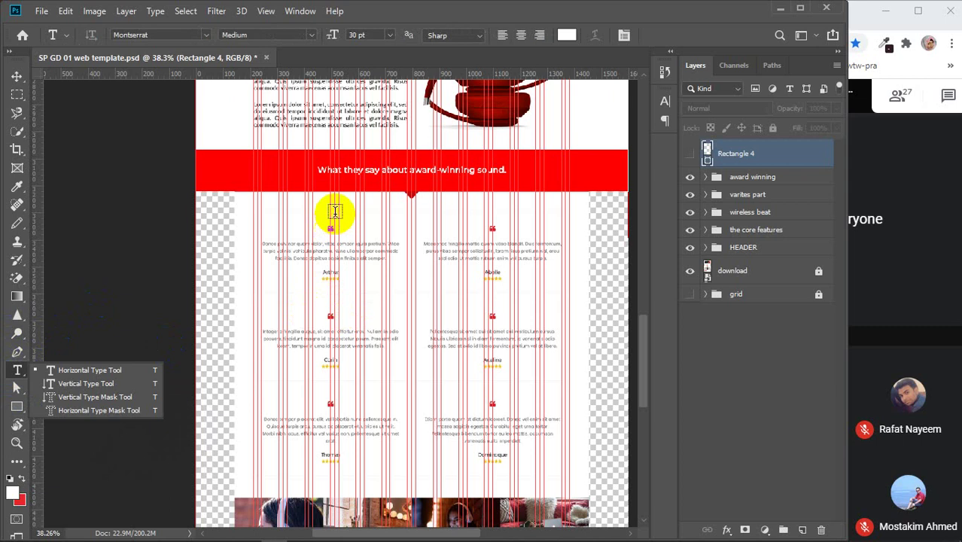
left_click(329, 228)
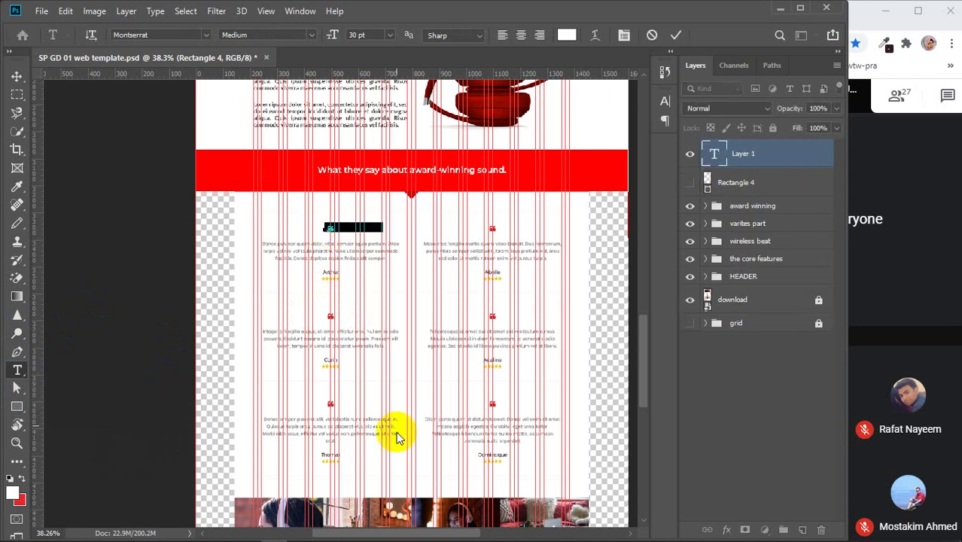
- In Chrome, browse the IcoFont All Icons page and open the navigation icon's details
mouse_move(379, 531)
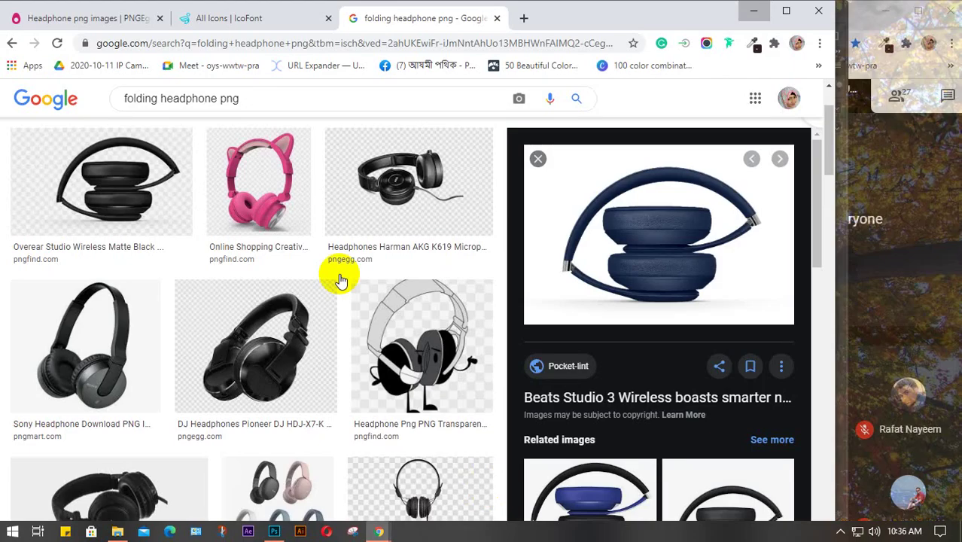
left_click(408, 509)
left_click(229, 17)
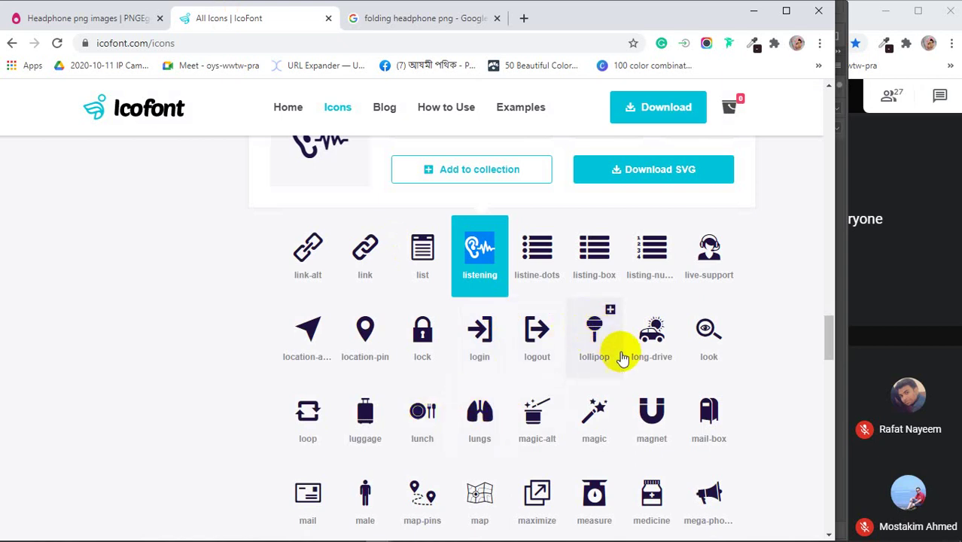
scroll(639, 373, "down", 1)
scroll(638, 372, "down", 2)
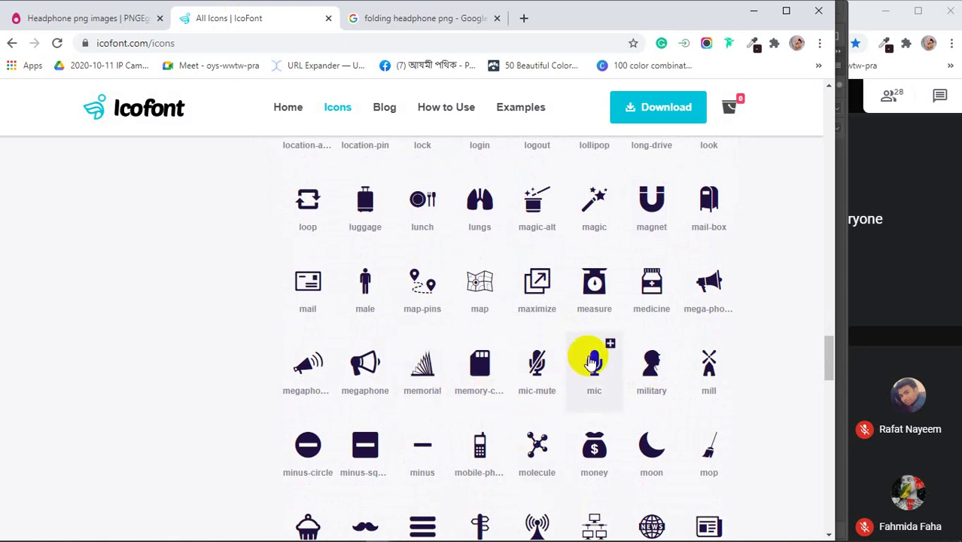
scroll(591, 361, "down", 1)
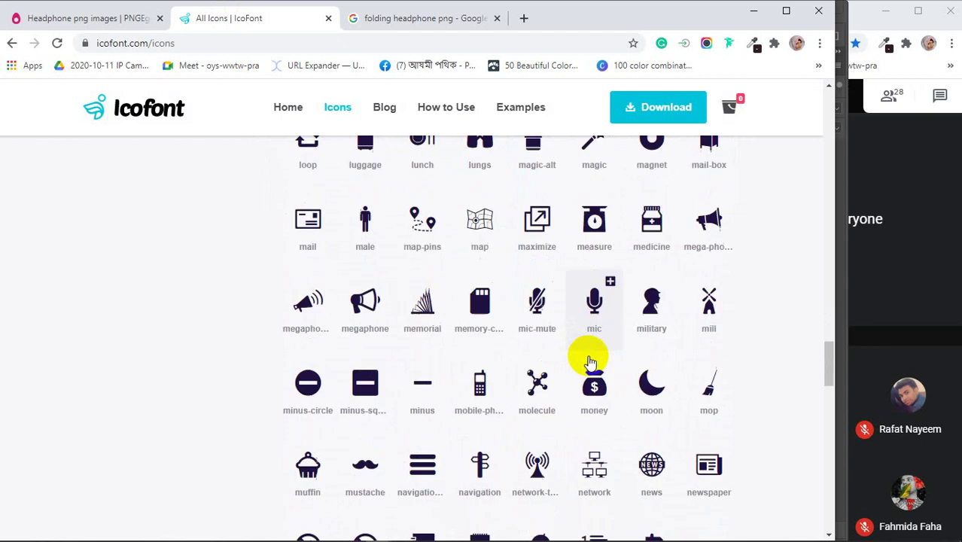
left_click(429, 462)
- Back in Photoshop, commit the placeholder text and set its font to IcoFont
left_click(754, 10)
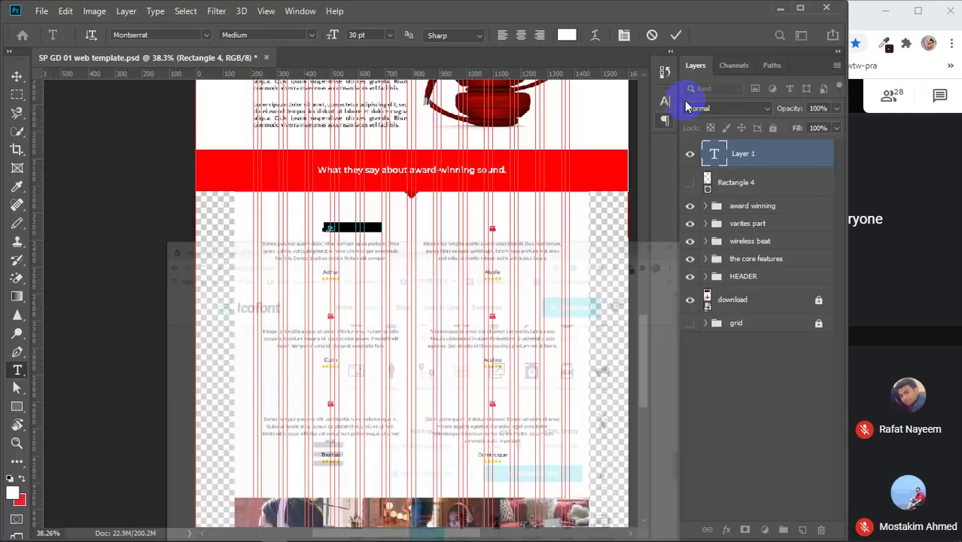
left_click(433, 200)
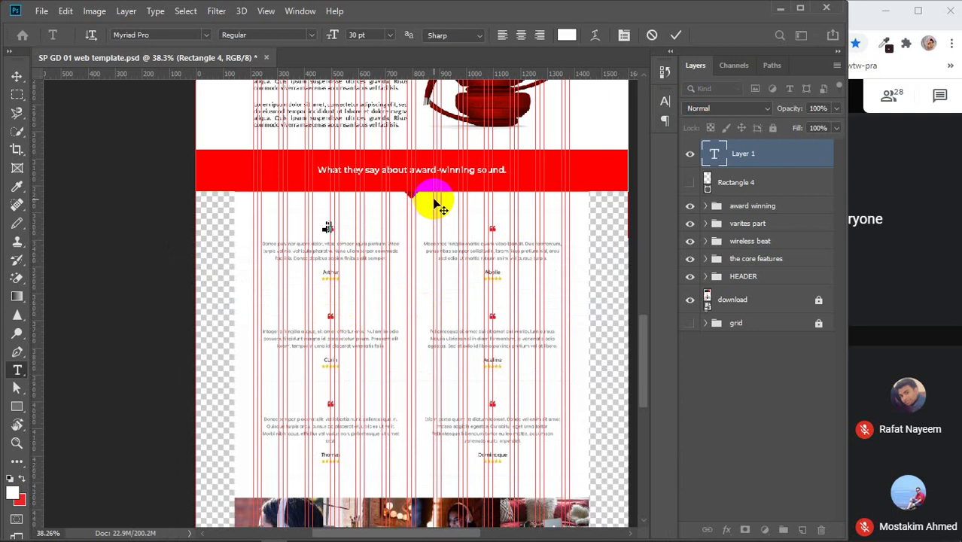
left_click(206, 36)
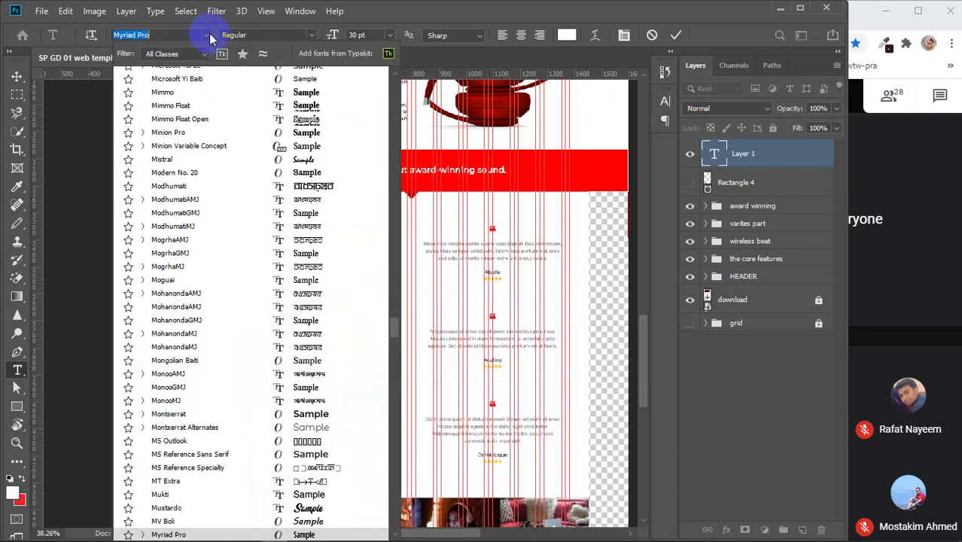
left_click_drag(393, 316, 392, 249)
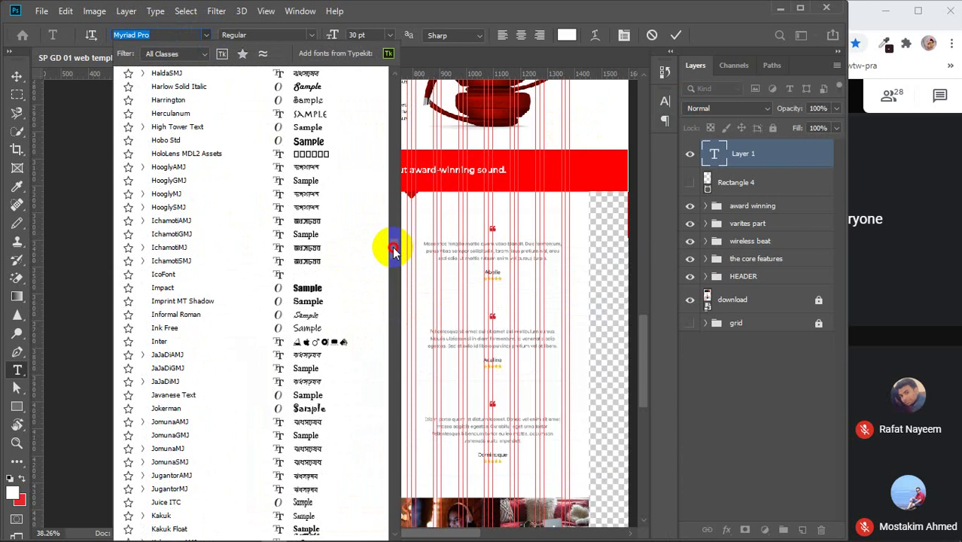
left_click(162, 275)
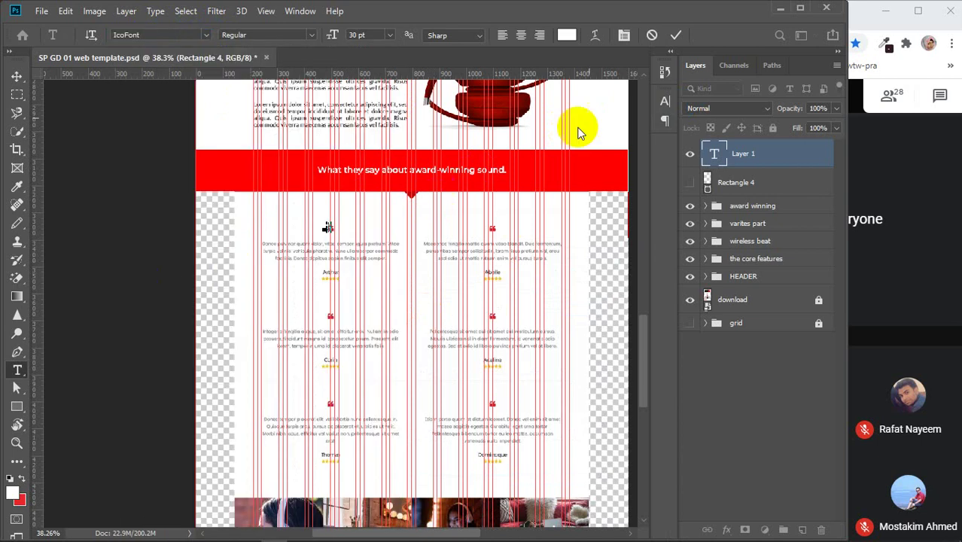
left_click(675, 35)
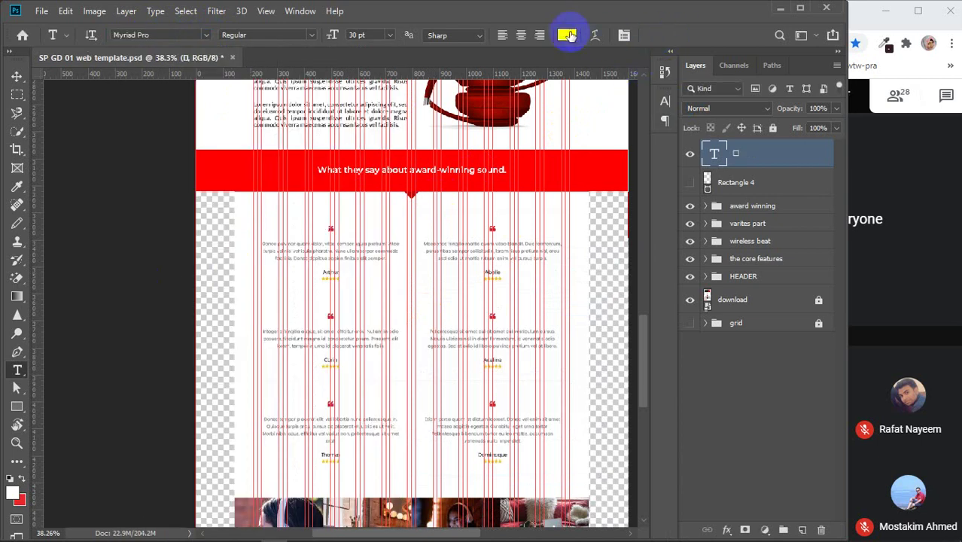
- Colour the icon text bright red (ff0404) and reapply IcoFont to it
left_click(566, 35)
left_click_drag(688, 232, 768, 143)
left_click(895, 172)
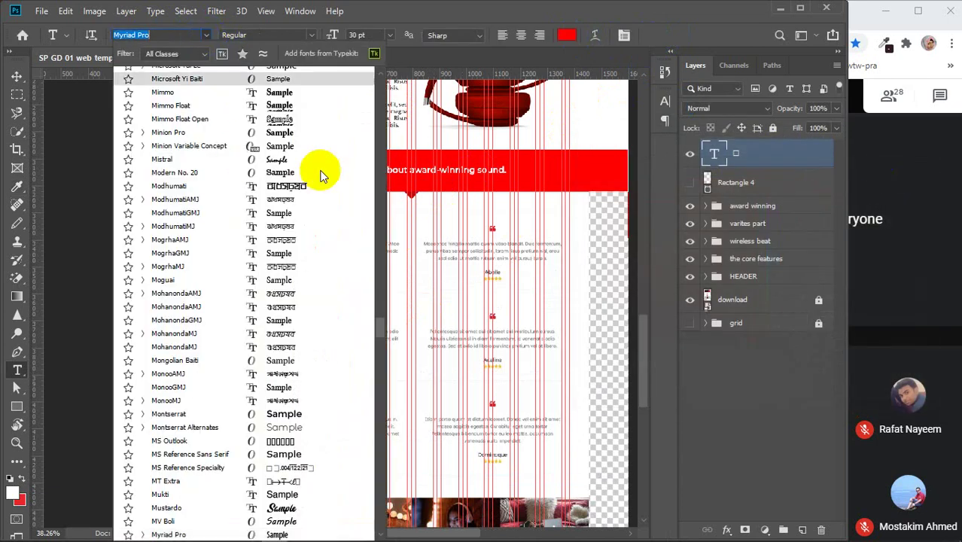
left_click_drag(376, 320, 384, 250)
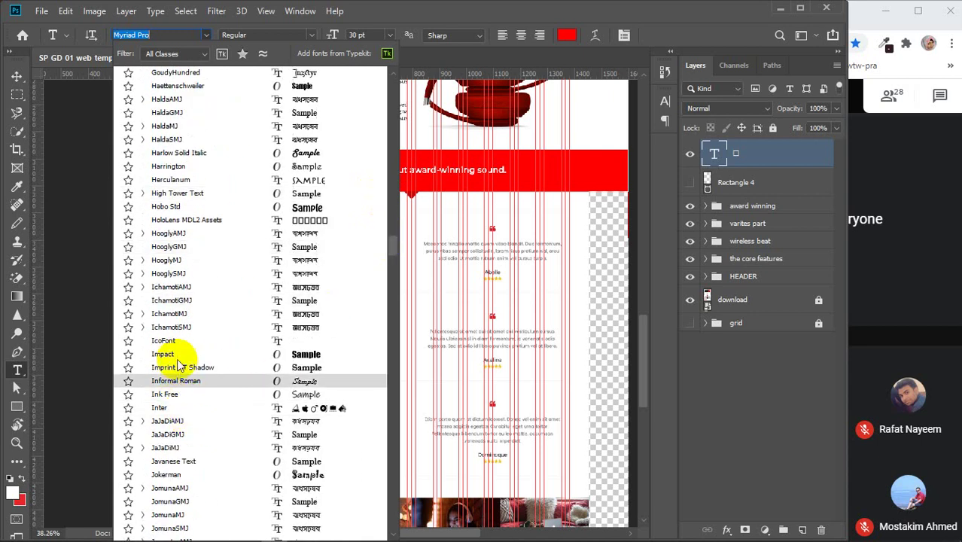
left_click(175, 341)
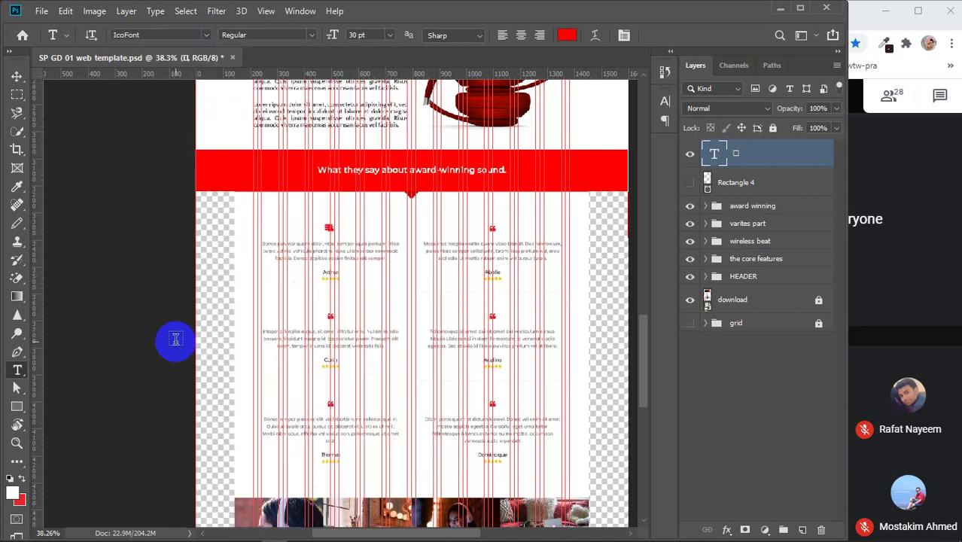
left_click(17, 78)
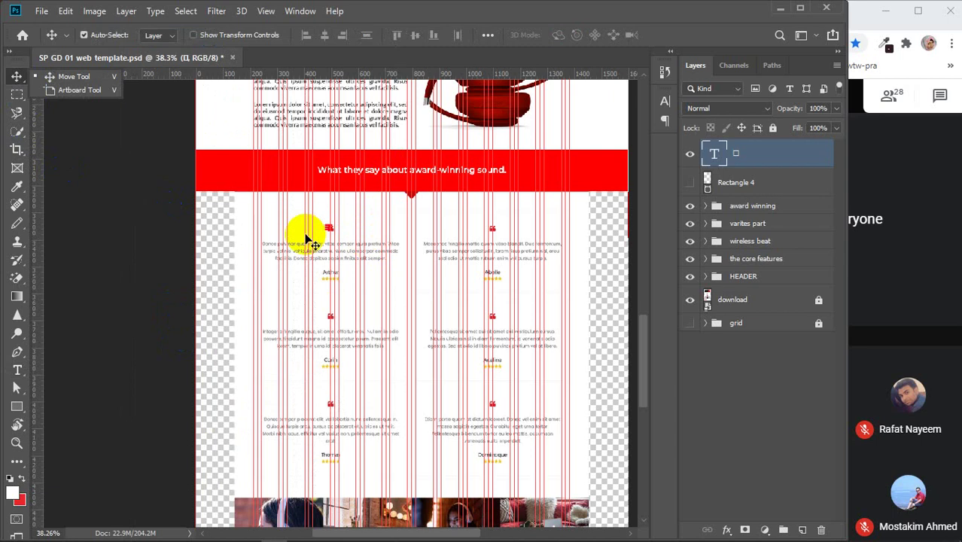
scroll(306, 238, "up", 10)
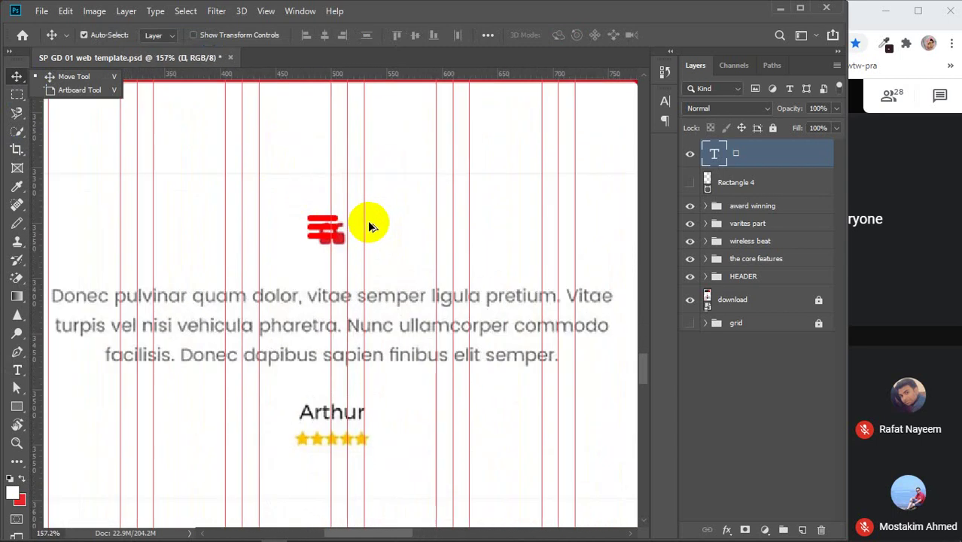
scroll(368, 225, "down", 2)
- Draw a Montserrat paragraph text box across Arthur's testimonial quote
left_click_drag(17, 369, 57, 368)
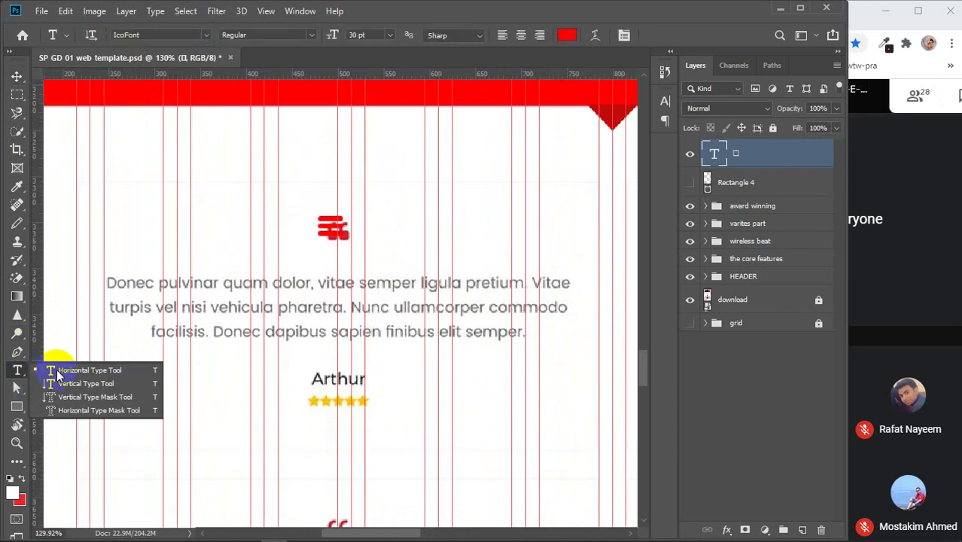
left_click(56, 368)
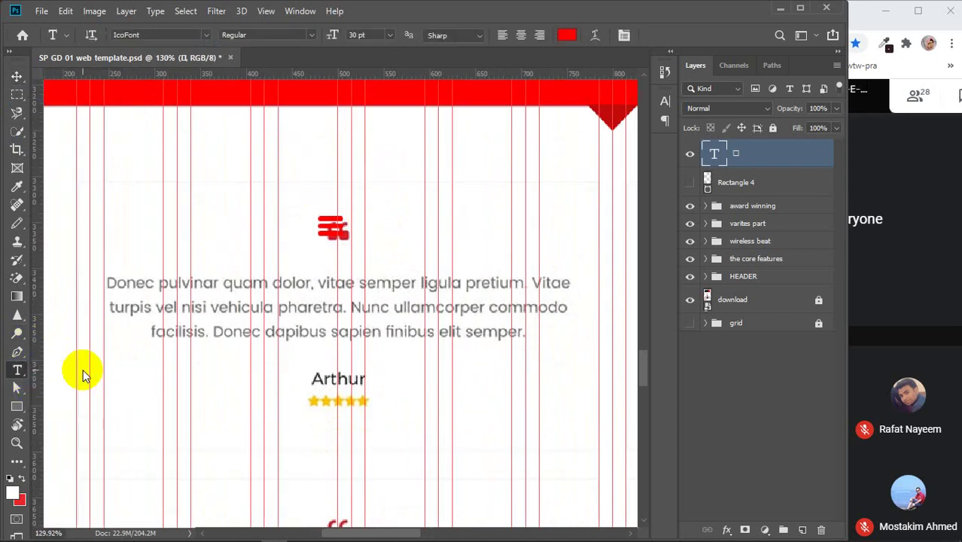
left_click(200, 34)
left_click(189, 88)
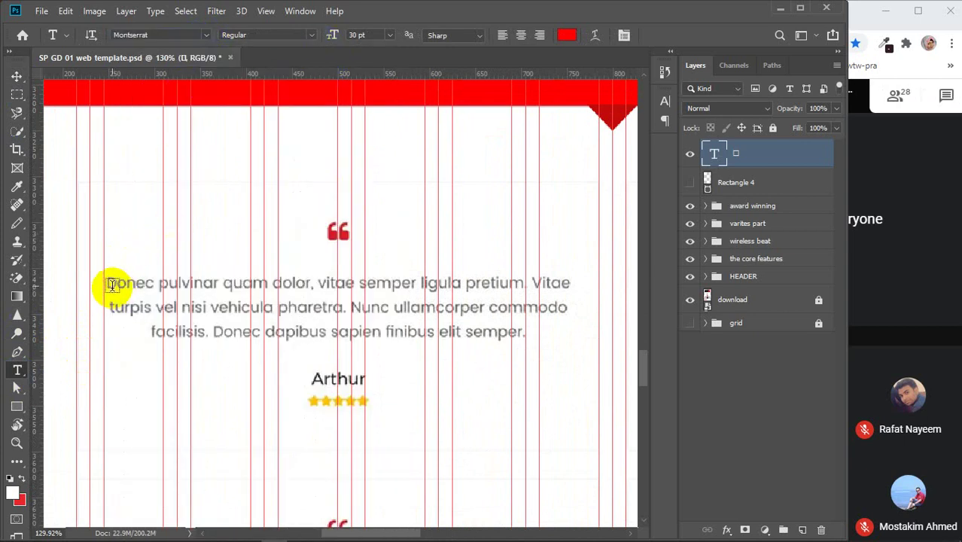
left_click_drag(106, 278, 594, 343)
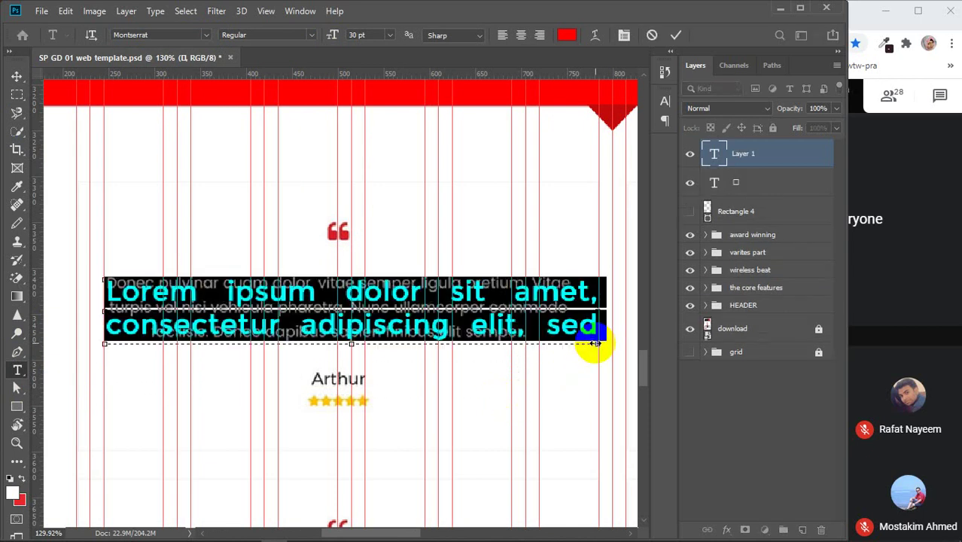
- Set the paragraph to 15 pt and Justify Last Centered
left_click(375, 35)
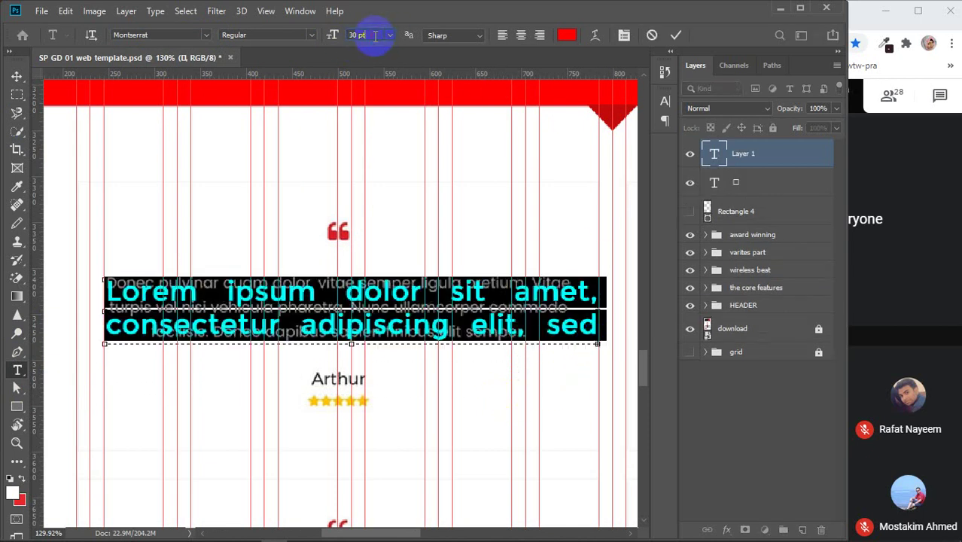
scroll(375, 35, "down", 14)
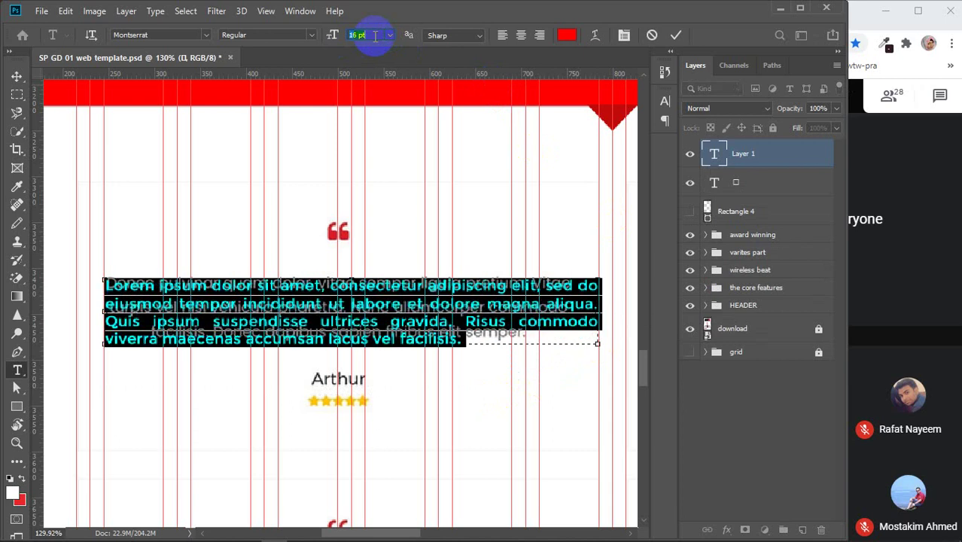
scroll(374, 36, "up", 1)
scroll(375, 36, "down", 1)
scroll(375, 35, "down", 1)
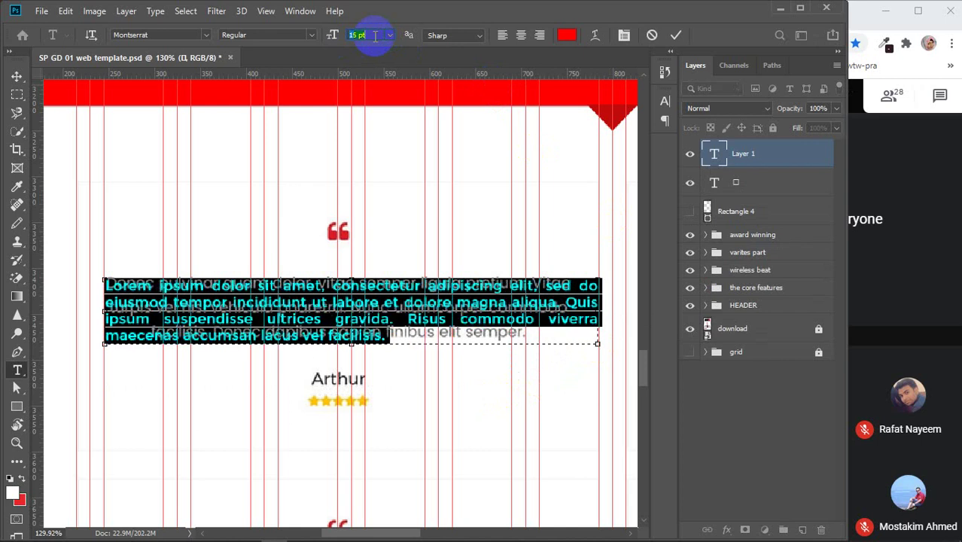
left_click(624, 35)
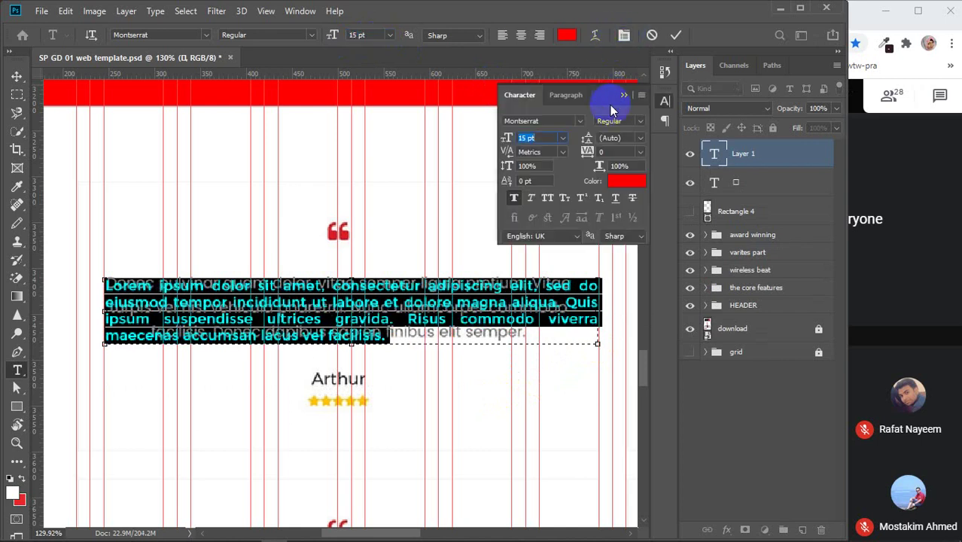
left_click(566, 95)
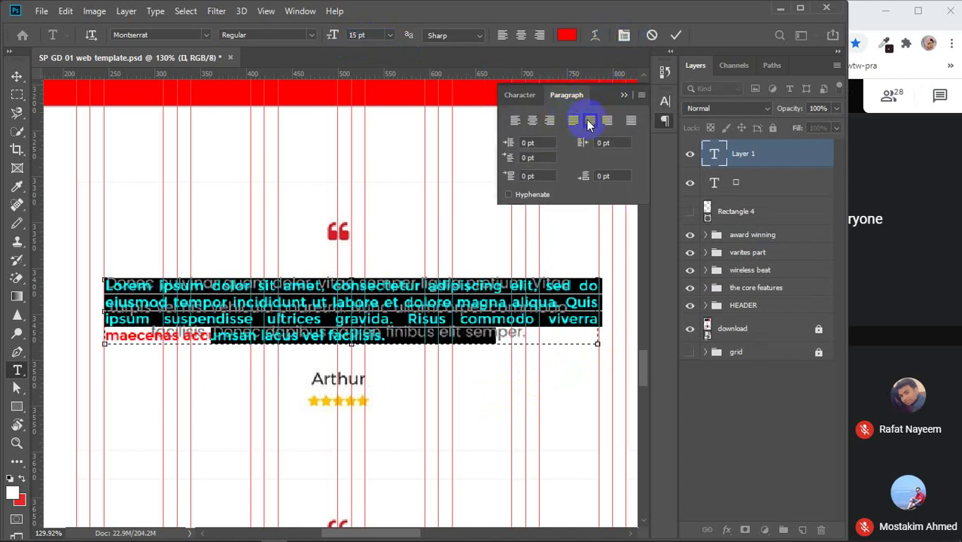
left_click(590, 120)
left_click(675, 36)
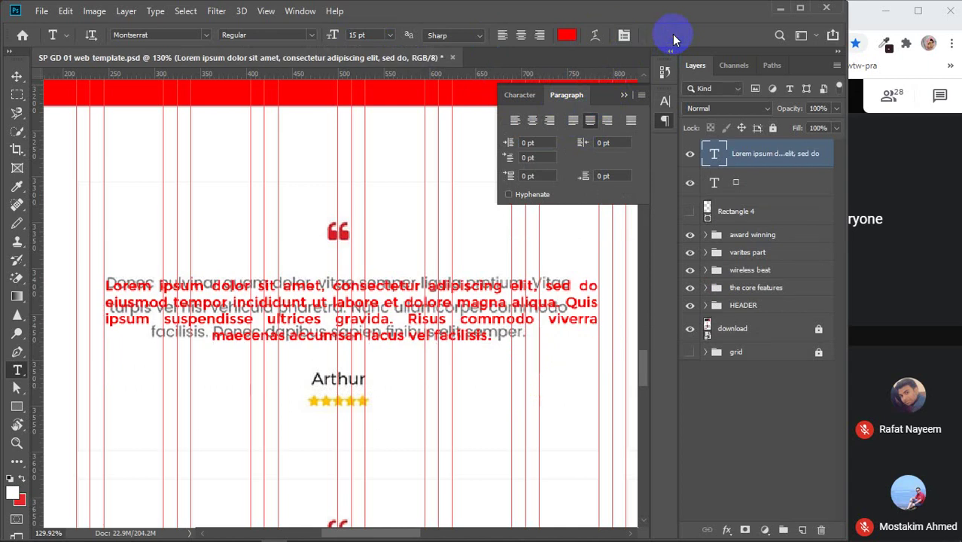
- Colour the paragraph text dark grey #4b4a4a
left_click(567, 35)
mouse_move(608, 189)
left_mouse_down()
mouse_move(607, 273)
mouse_move(579, 326)
mouse_move(572, 323)
left_mouse_up()
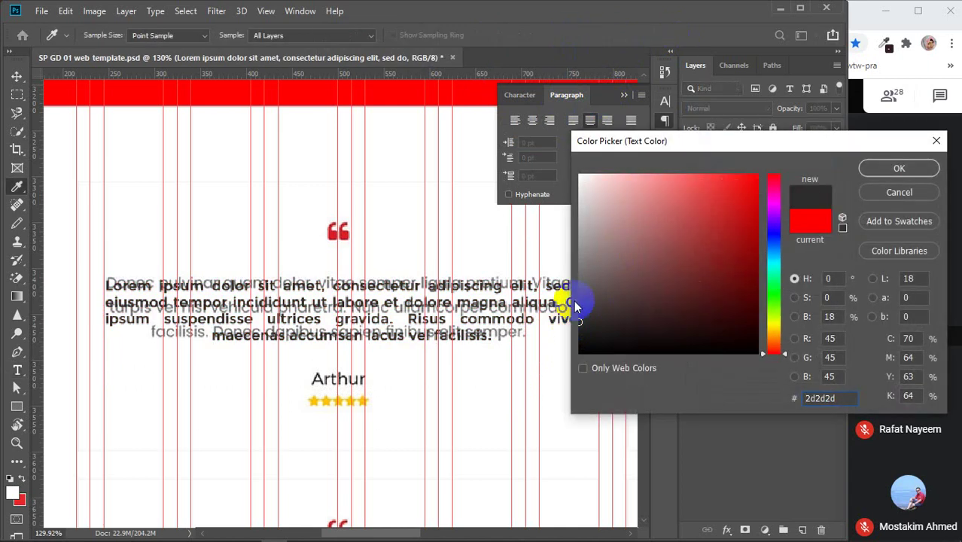
left_click(580, 301)
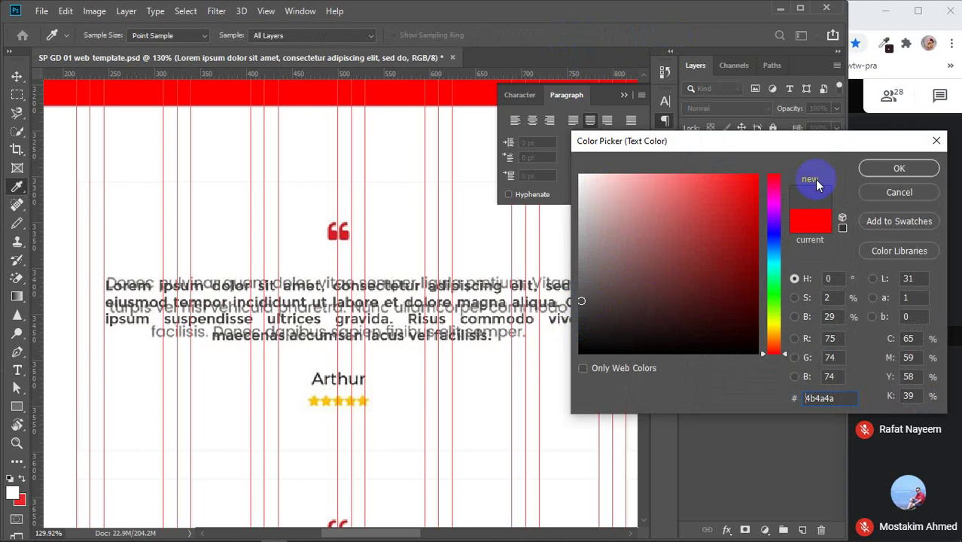
left_click(881, 169)
left_click(624, 98)
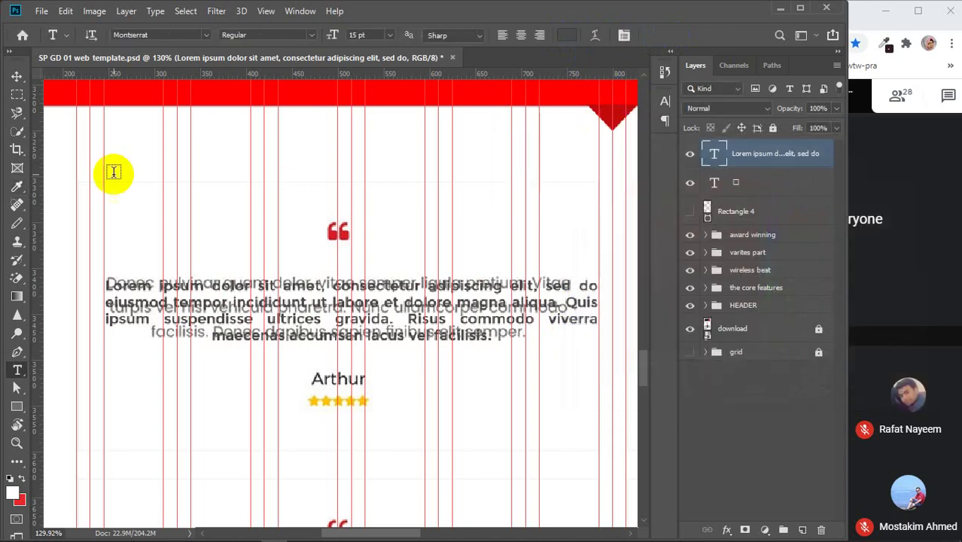
left_click(15, 77)
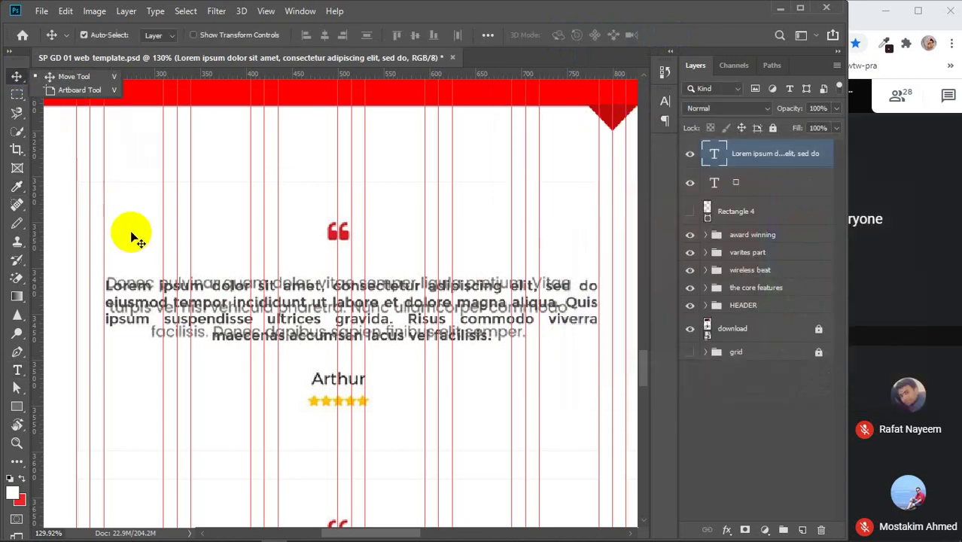
- Add a text layer reading 'Arthur' over the reviewer's name
left_click(15, 368)
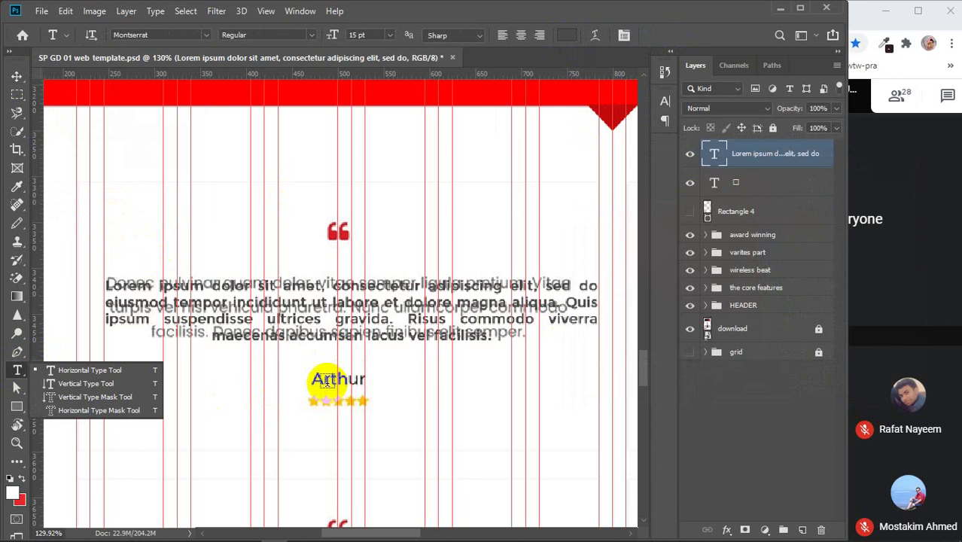
left_click(312, 378)
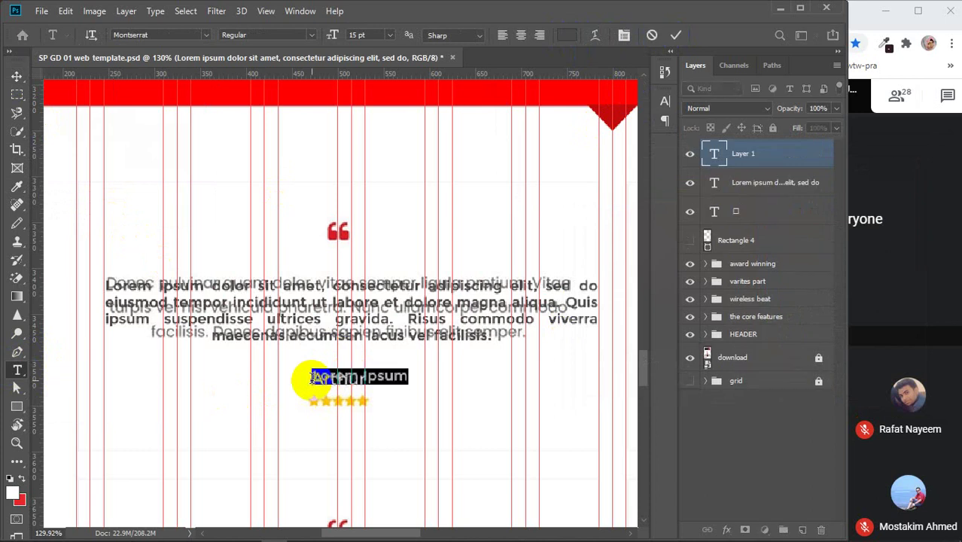
key("BackSpace")
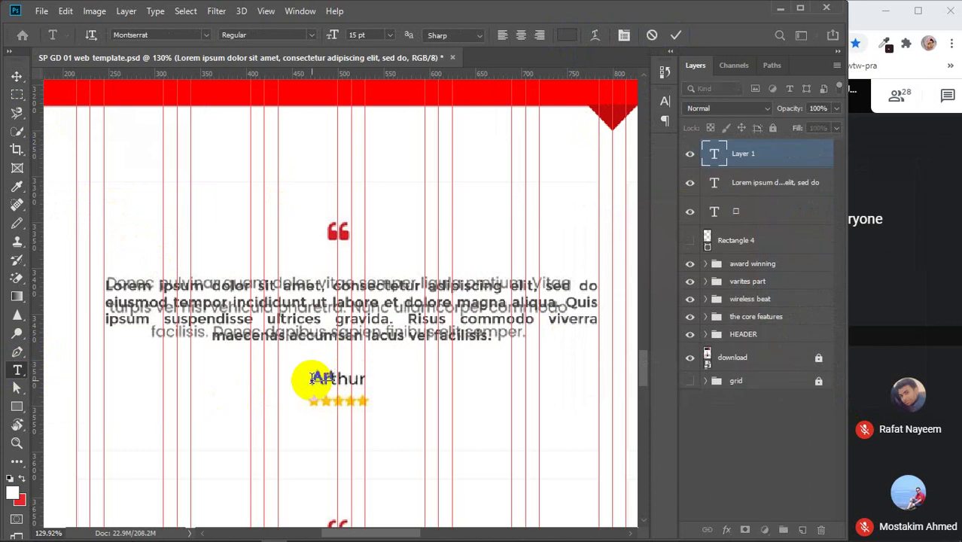
type("Arthur")
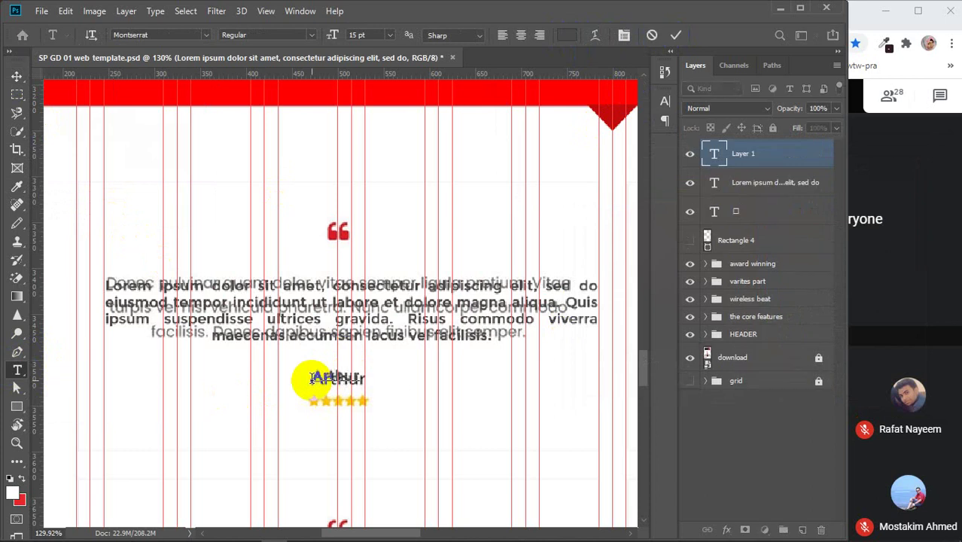
left_click(17, 76)
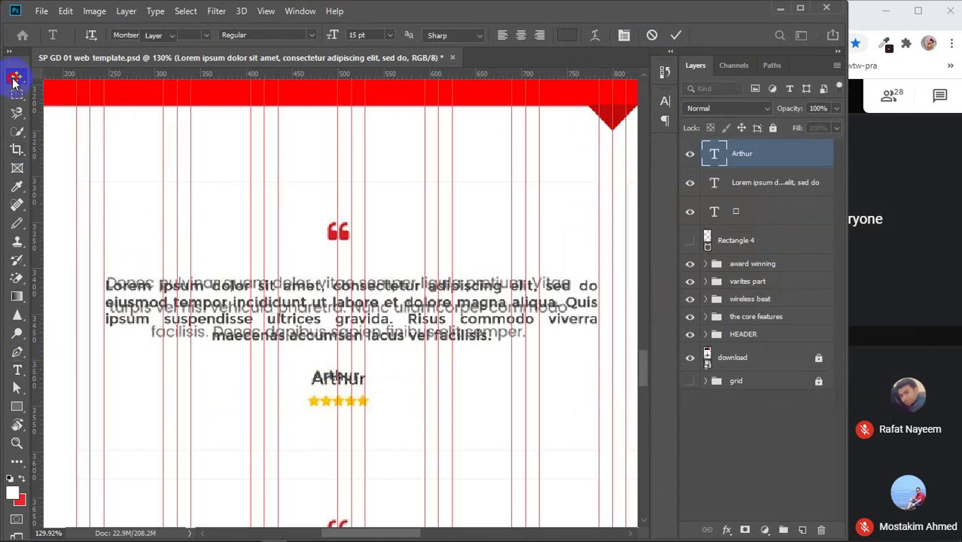
- Add a text layer of five asterisks '*****' below the stars
left_click(17, 368)
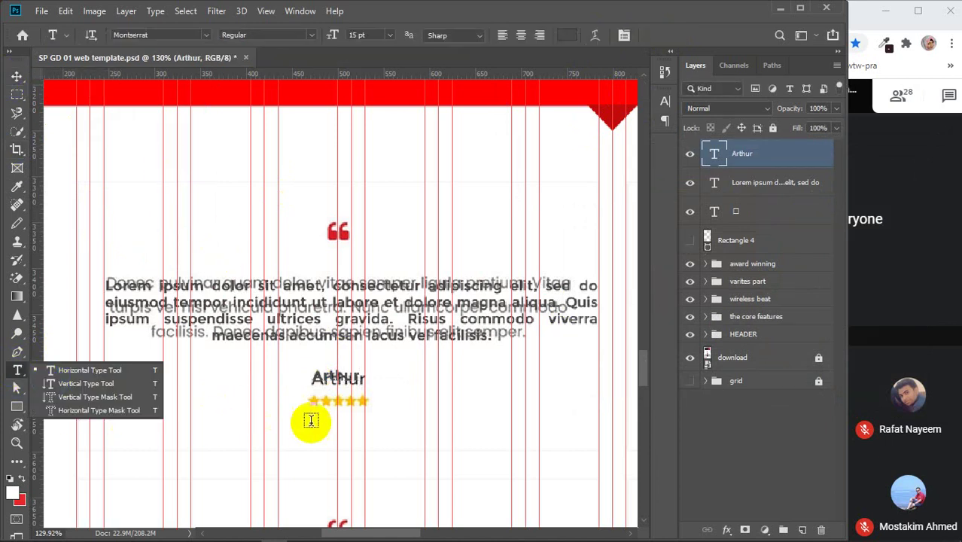
left_click(301, 422)
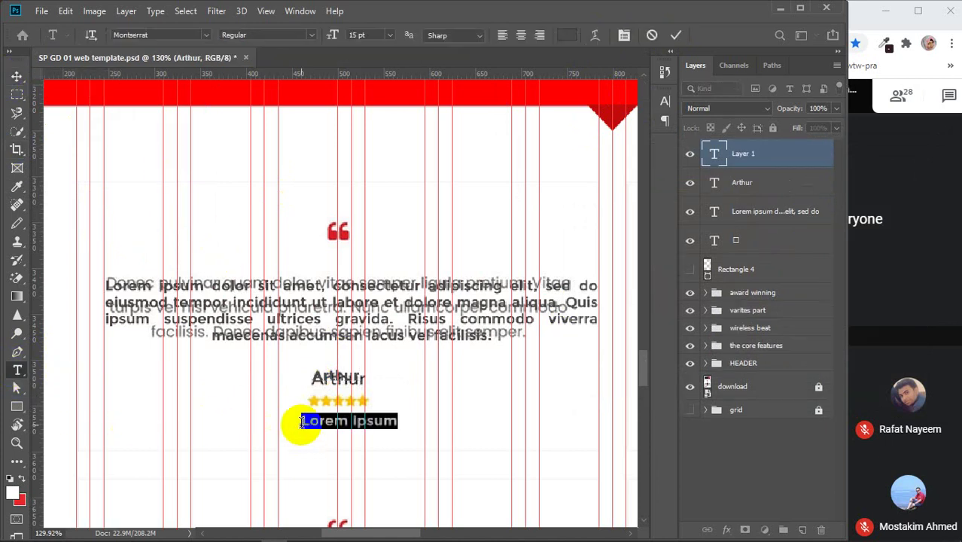
key("BackSpace")
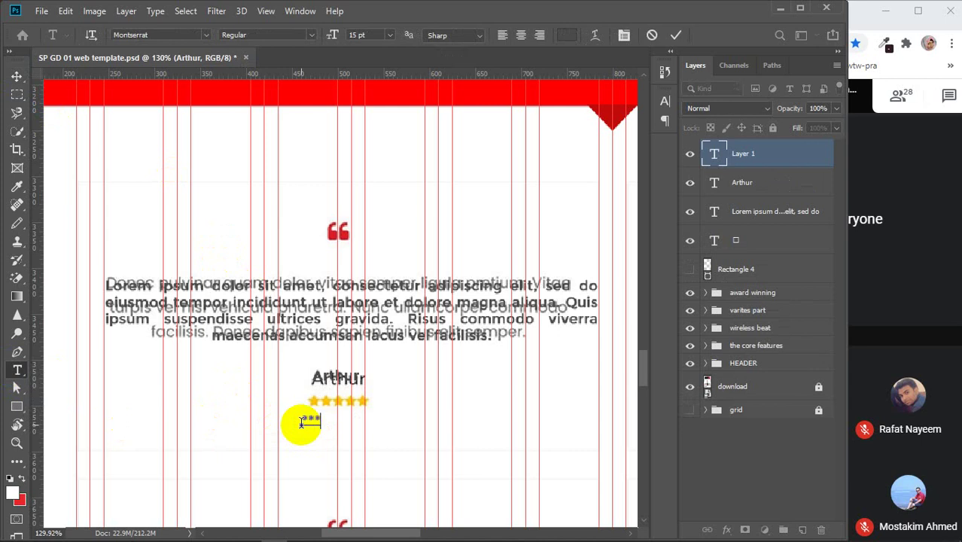
type("*****")
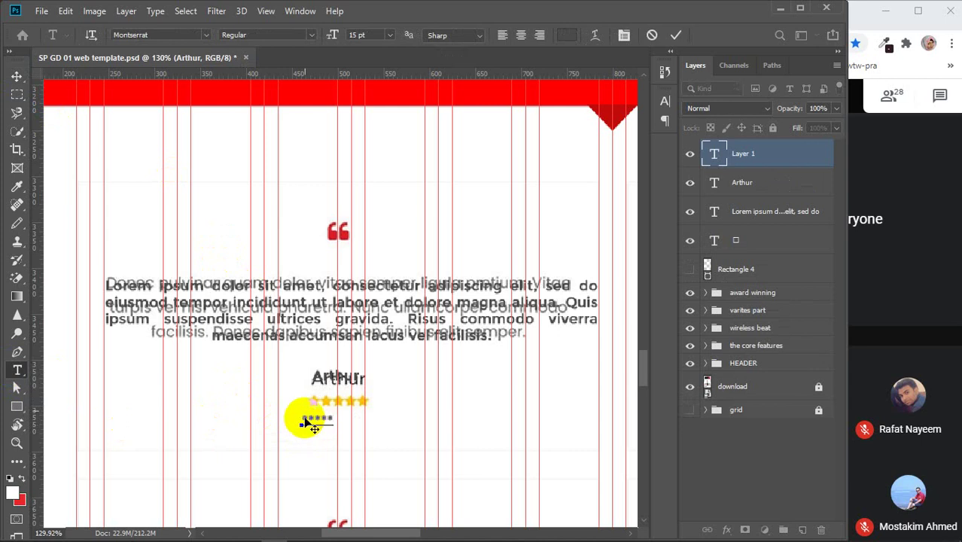
- Resize the asterisk text and colour it golden yellow ffcc00
left_click(13, 76)
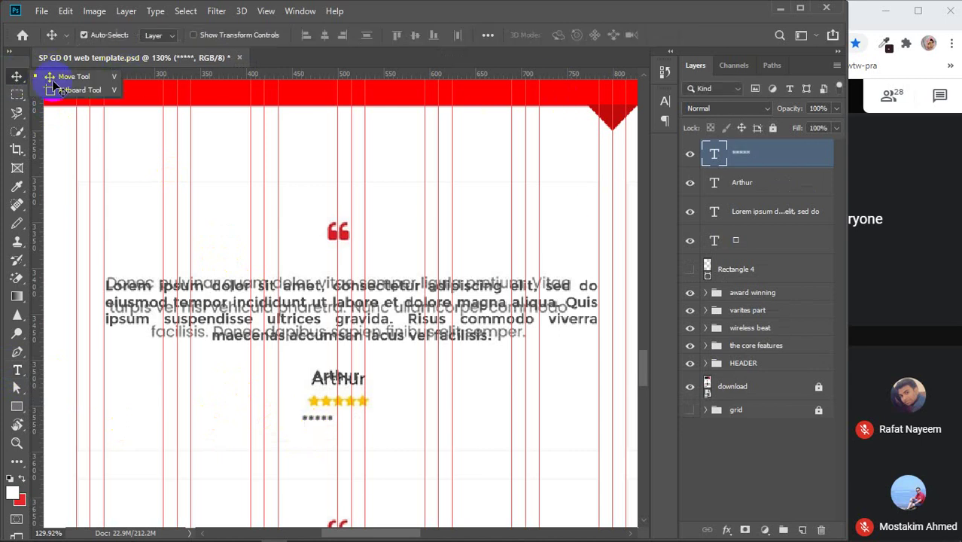
left_click(665, 101)
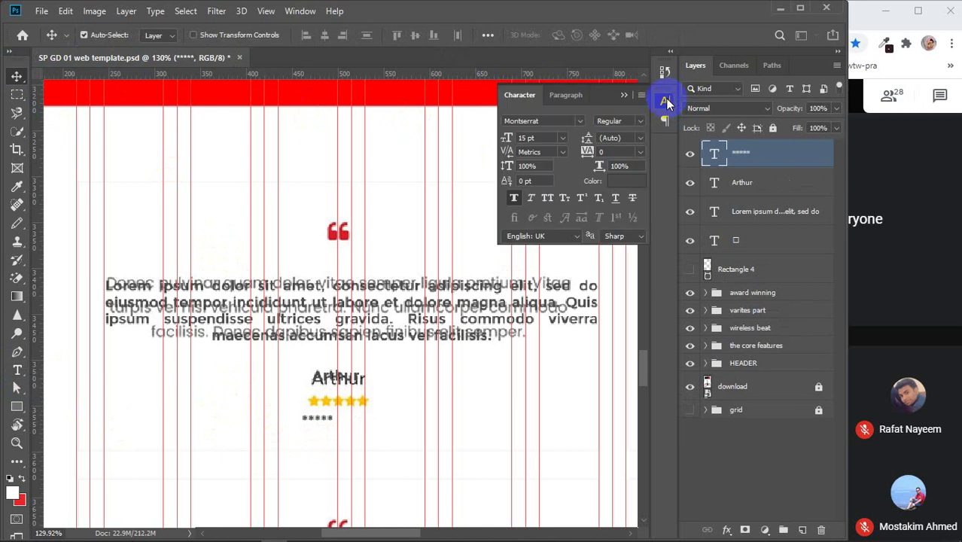
left_click(531, 137)
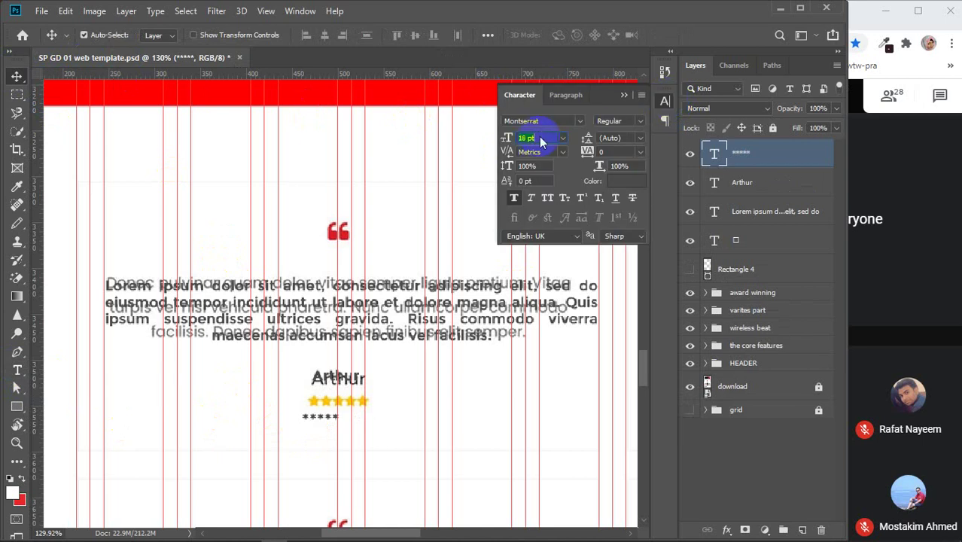
scroll(541, 140, "up", 5)
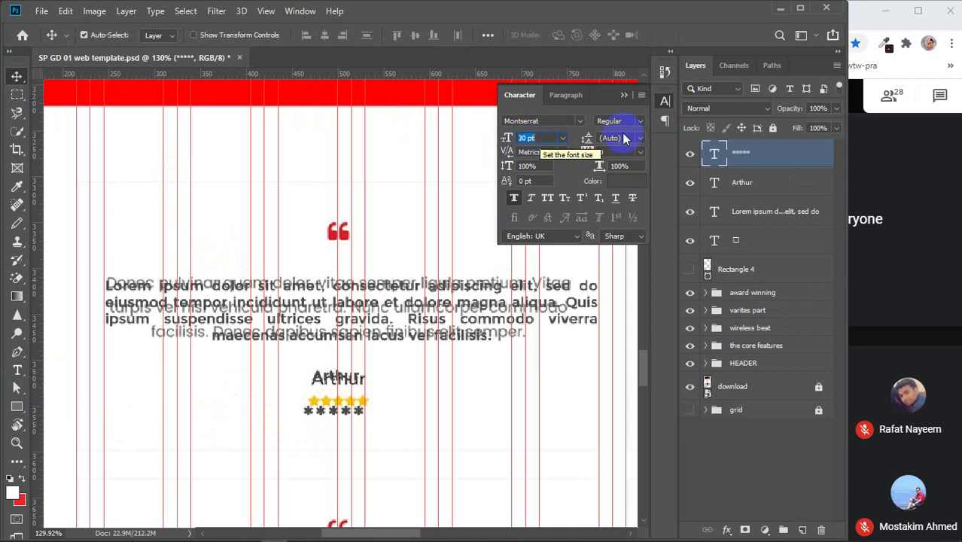
left_click(618, 184)
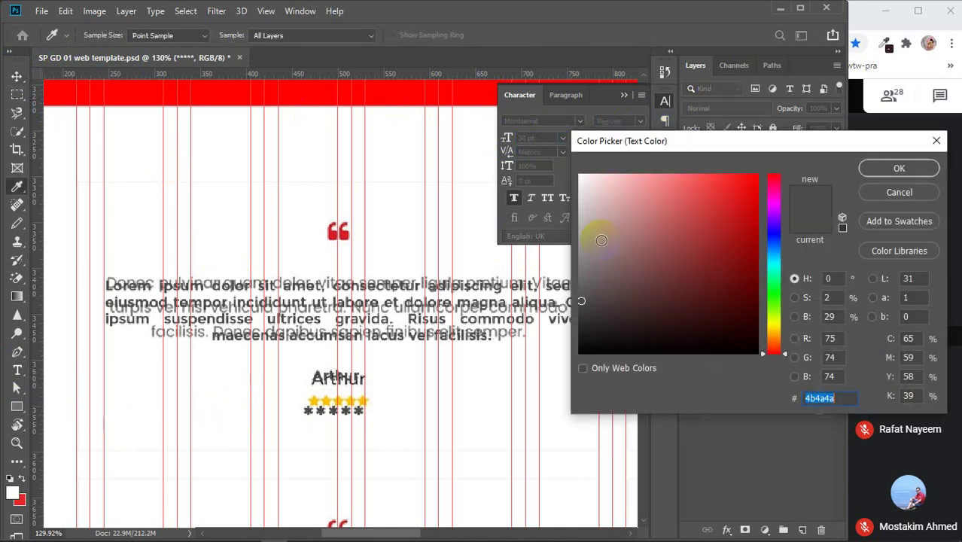
left_click(773, 326)
left_click_drag(724, 223, 761, 164)
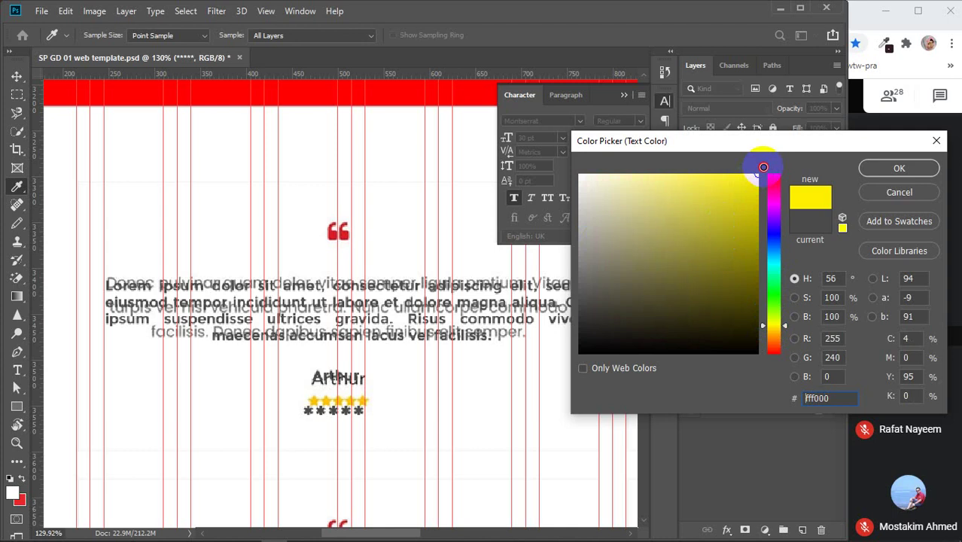
left_click(778, 329)
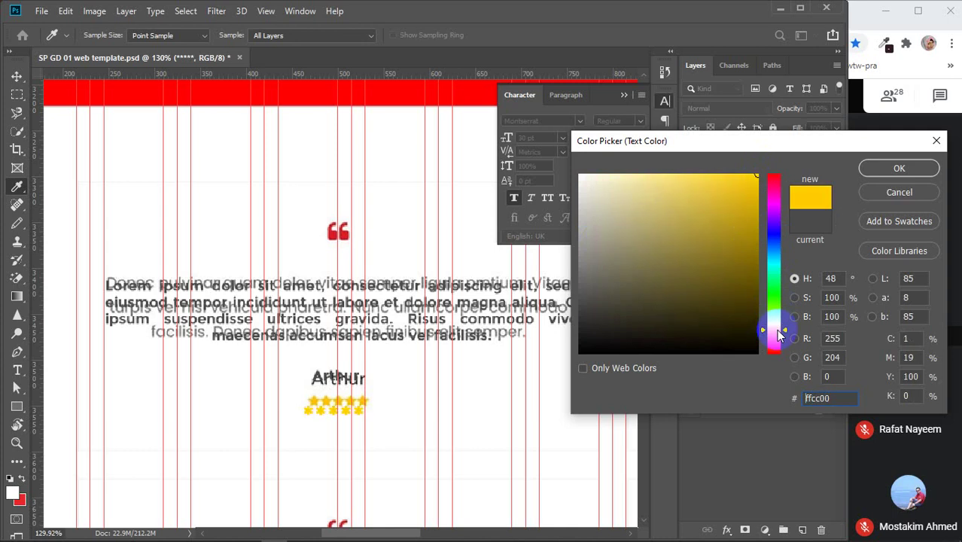
left_click(906, 168)
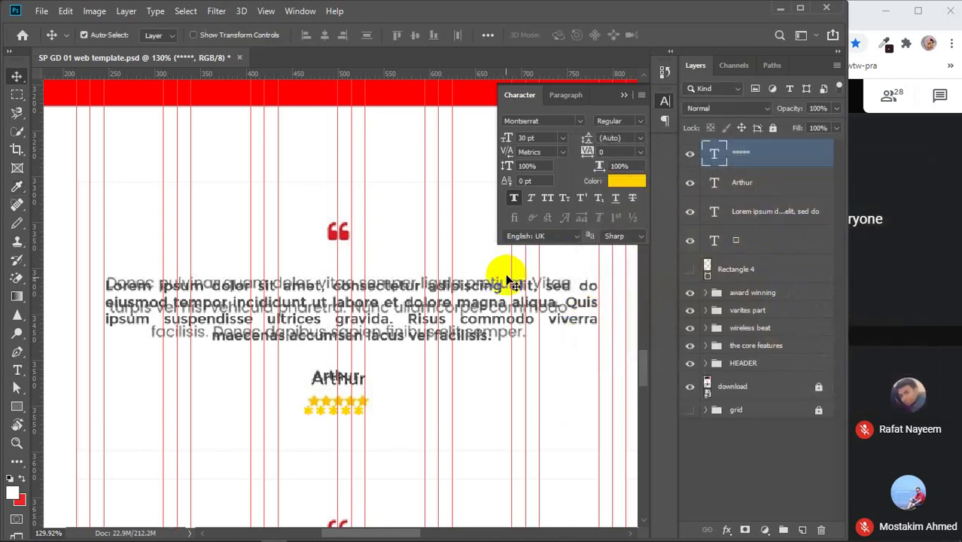
left_click(623, 97)
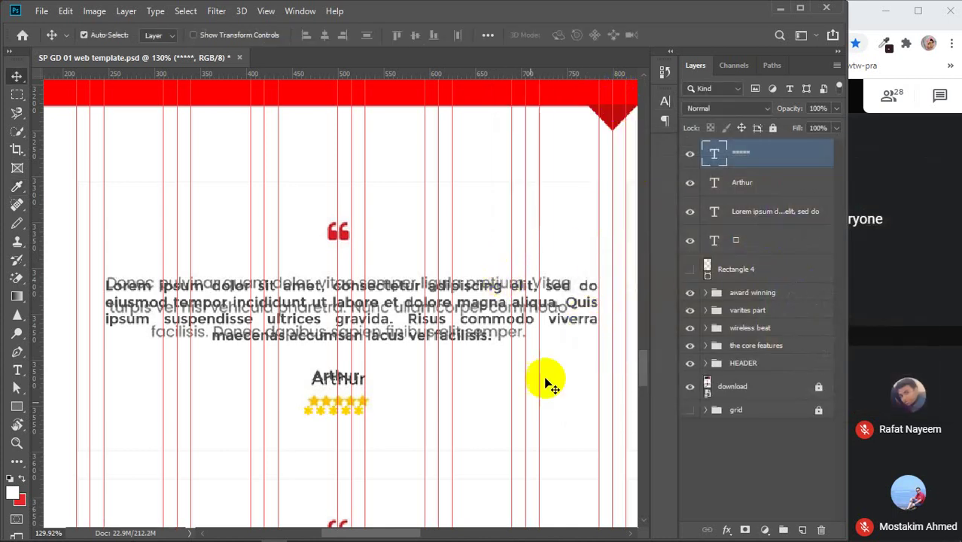
- Centre the Arthur, Lorem ipsum and quote-mark layers horizontally
left_click(752, 188, "shift")
left_click(758, 214, "shift")
left_click(766, 244, "shift")
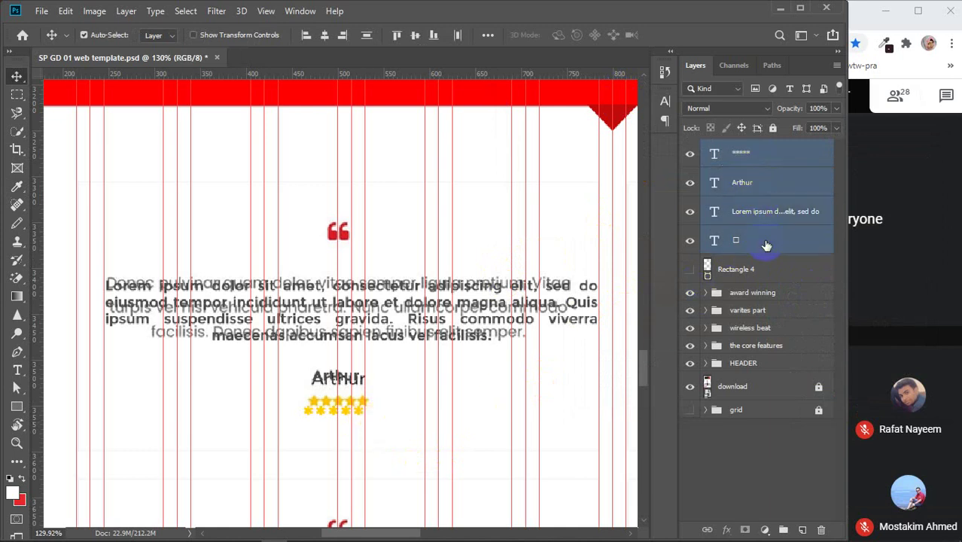
left_click(325, 38)
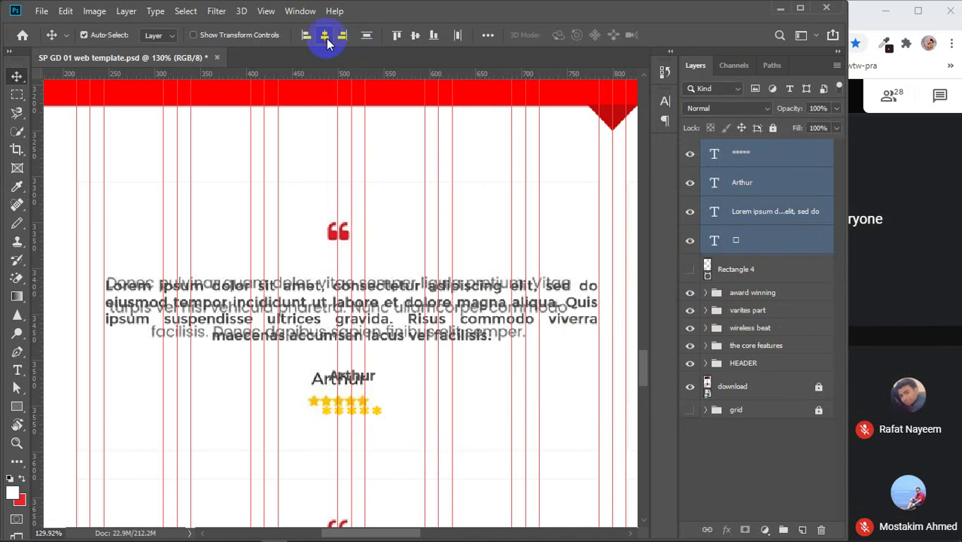
left_click(737, 450)
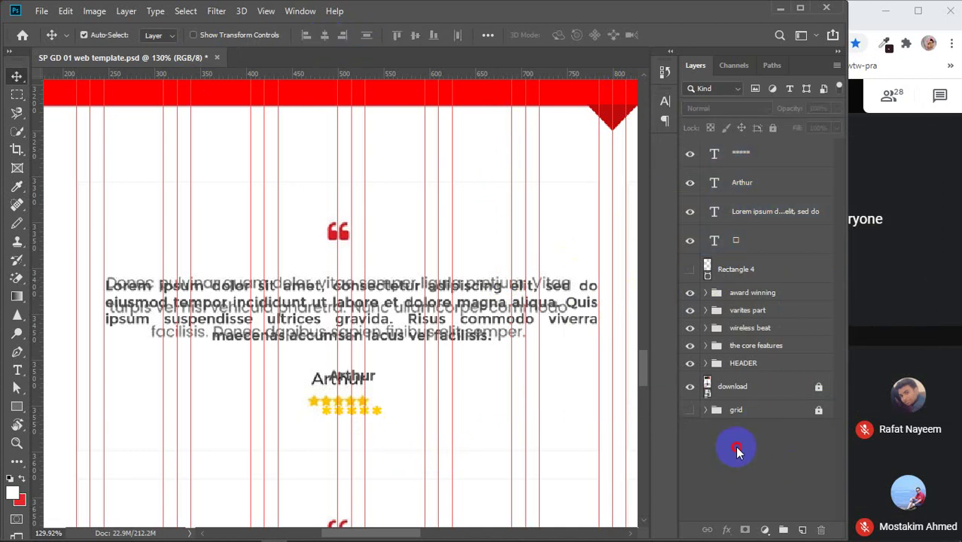
- Rasterize the stars text layer
left_click(764, 155)
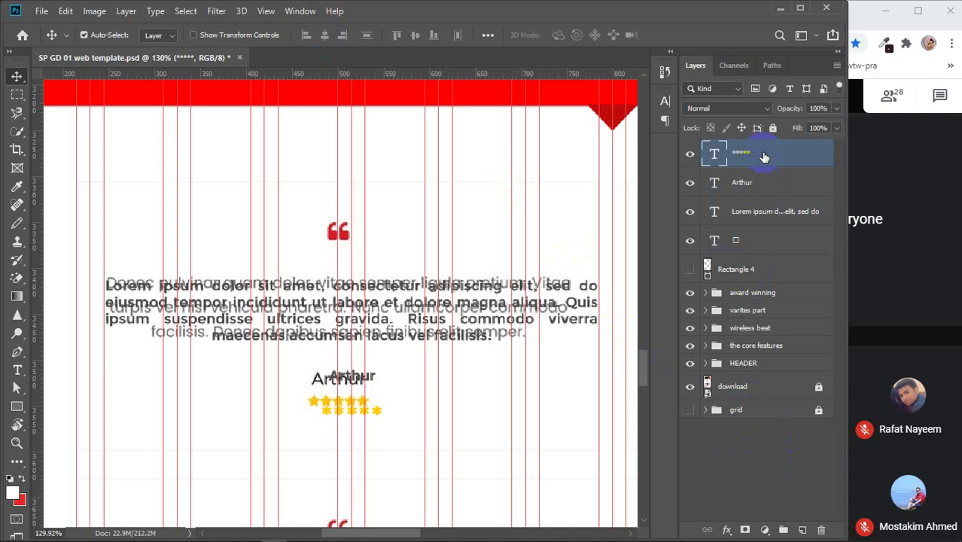
right_click(763, 156)
left_click(798, 233)
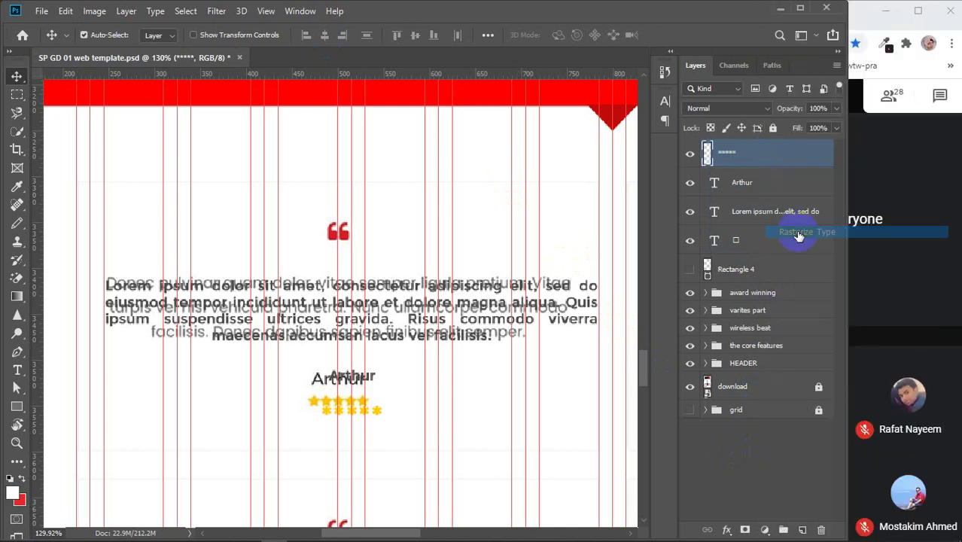
left_click(753, 182, "ctrl")
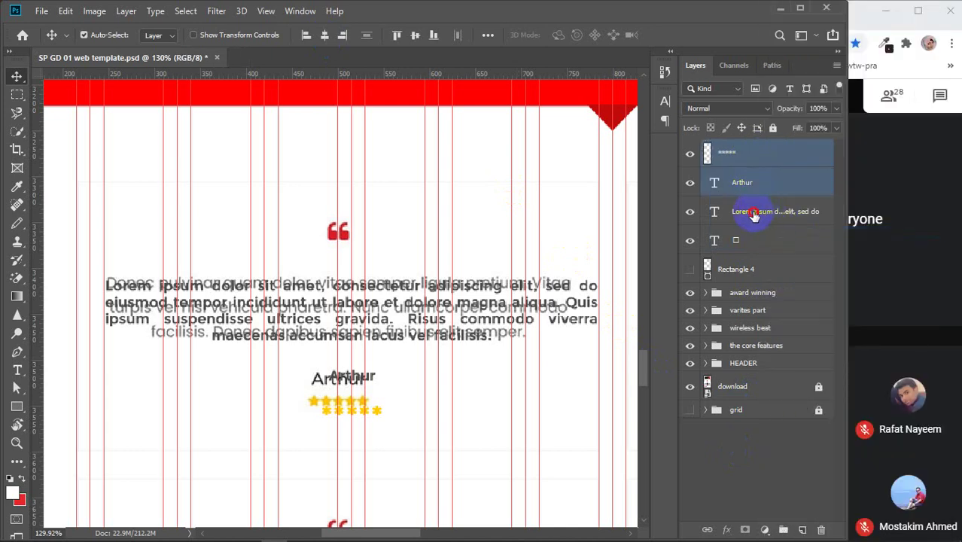
left_click(740, 211, "ctrl")
left_click(740, 241, "ctrl")
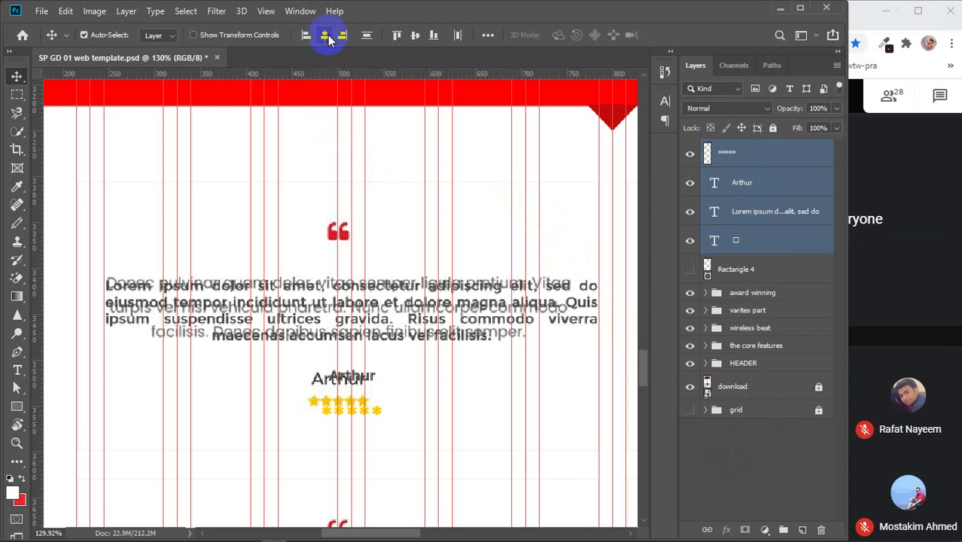
left_click(757, 455)
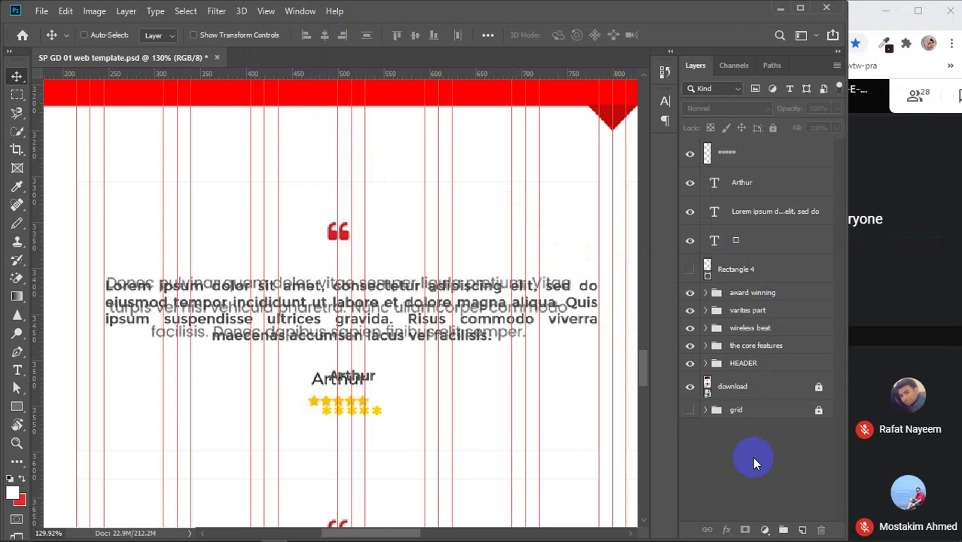
- Set Auto-Select to Group and make the □ text layer visible
left_click(160, 35)
left_click(164, 48)
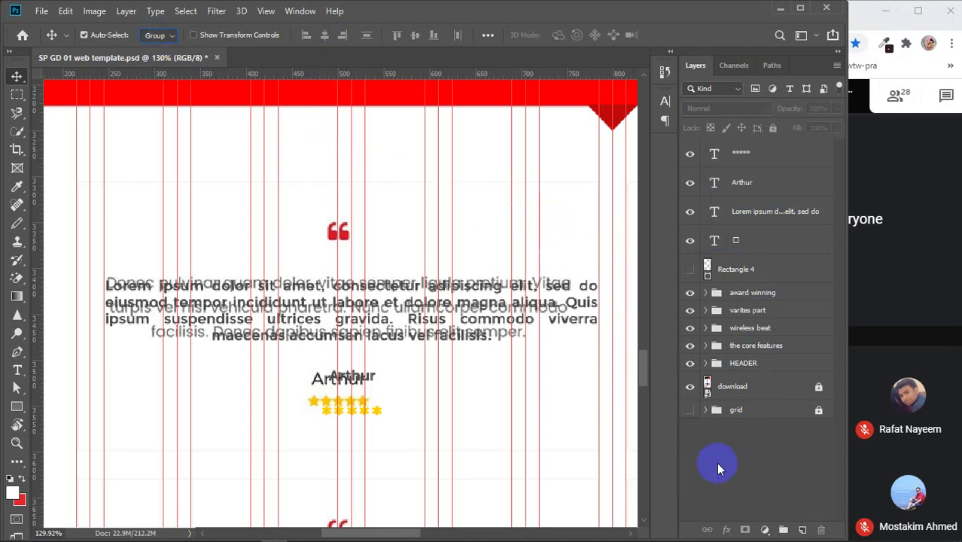
left_click(688, 242)
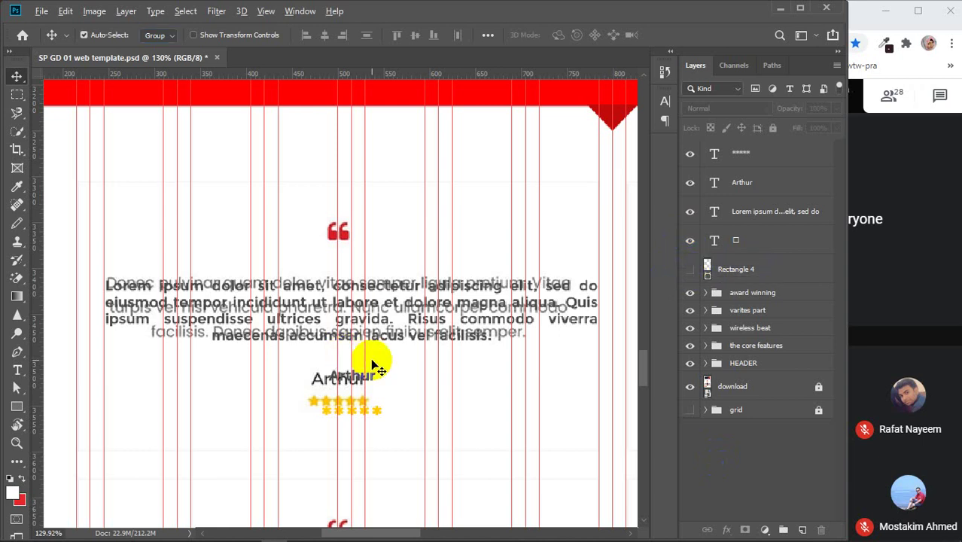
scroll(370, 357, "down", 3)
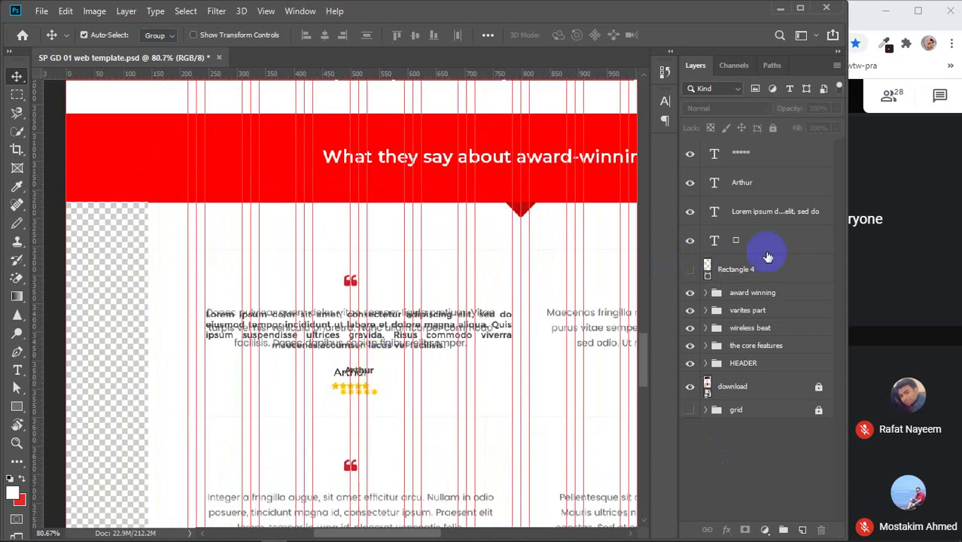
- Hide Rectangle 4 and move the □ text layer to the top of the stack
left_click(690, 269)
left_click(690, 269)
left_click(690, 270)
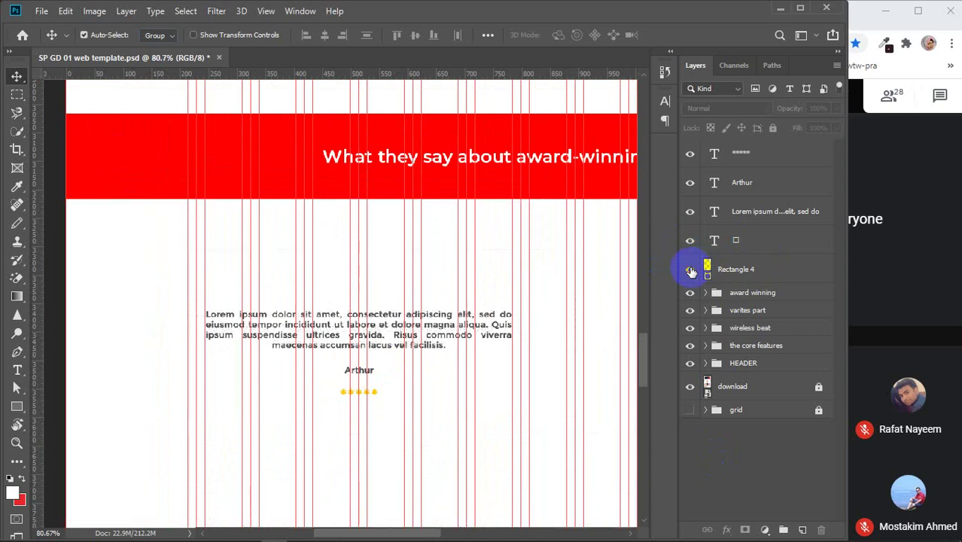
left_click(691, 241)
left_click(690, 269)
left_click(750, 244)
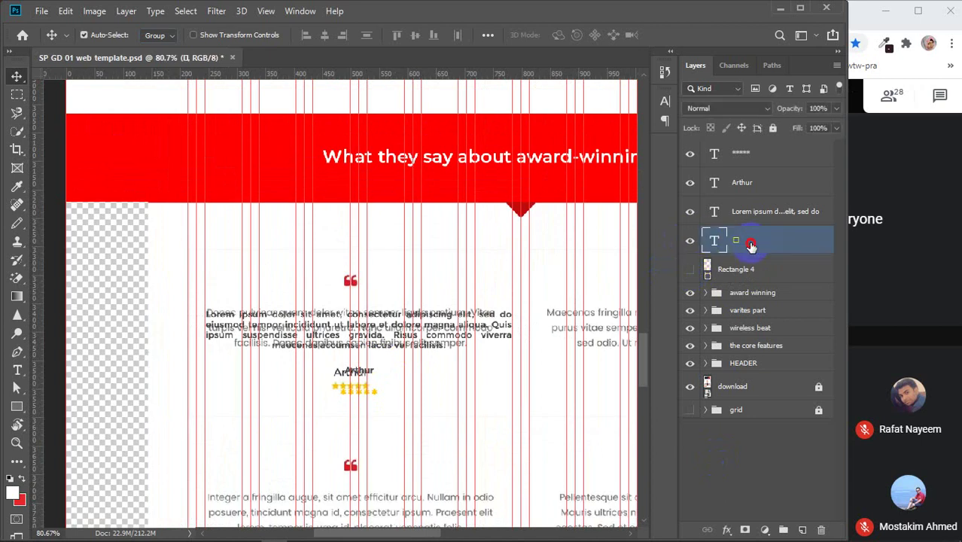
left_click_drag(750, 244, 749, 149)
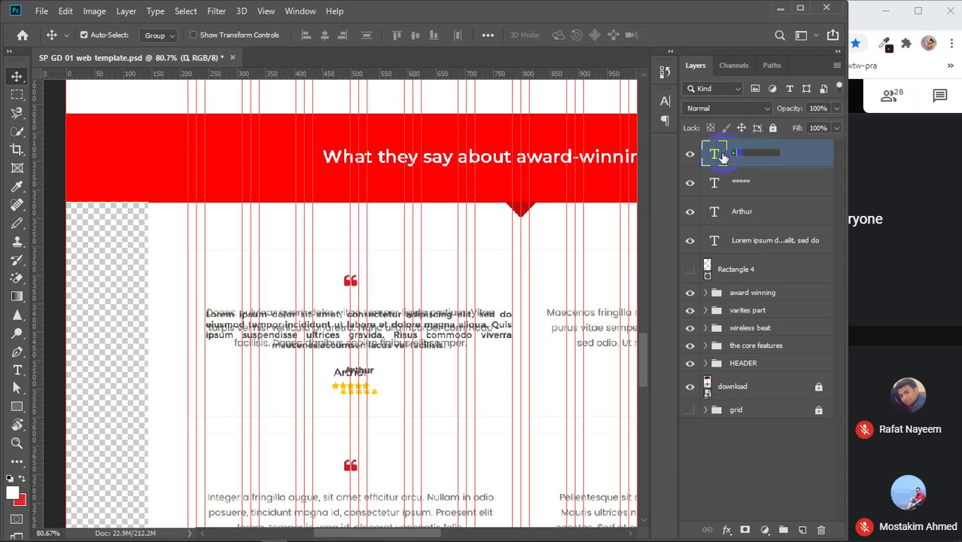
- Change the □ layer's font to IcoFont and commit it
double_click(720, 156)
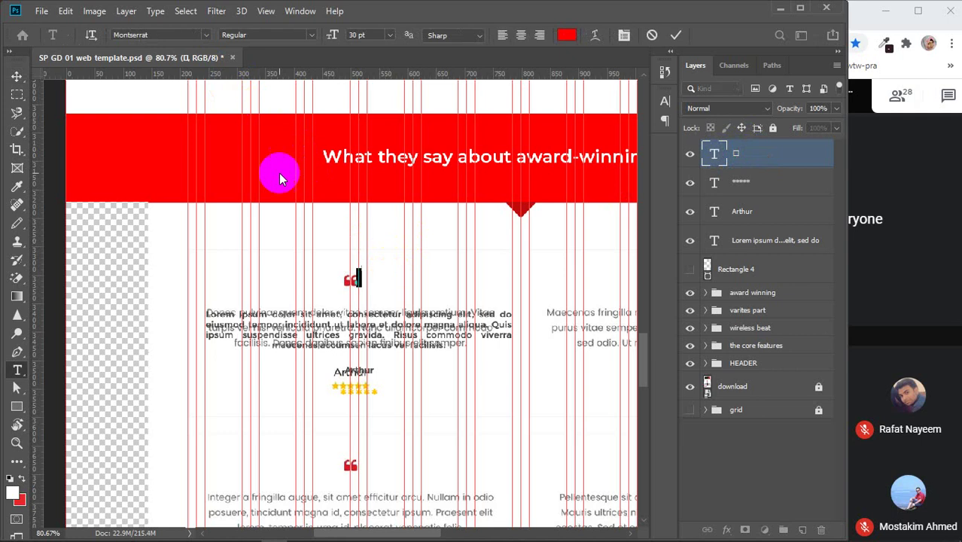
left_click(205, 35)
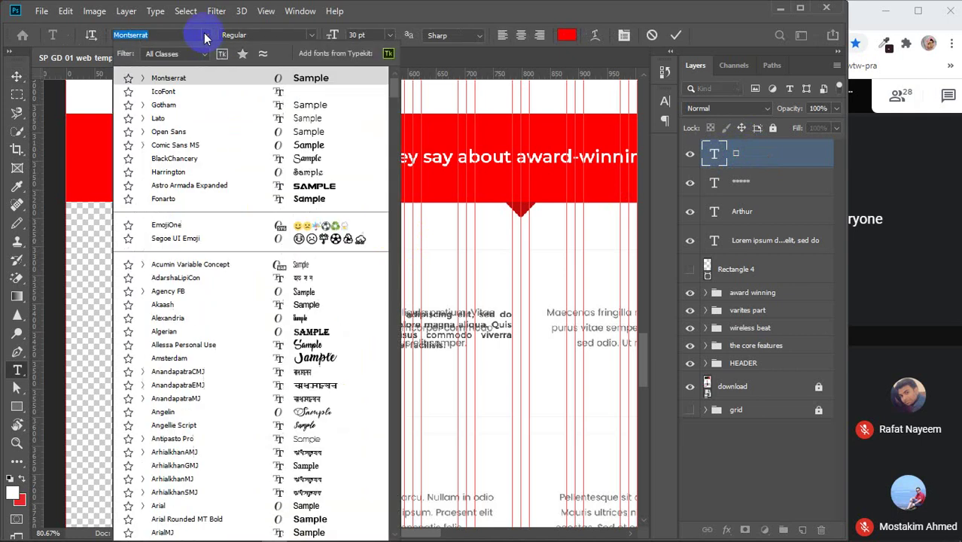
left_click(183, 91)
left_click(675, 35)
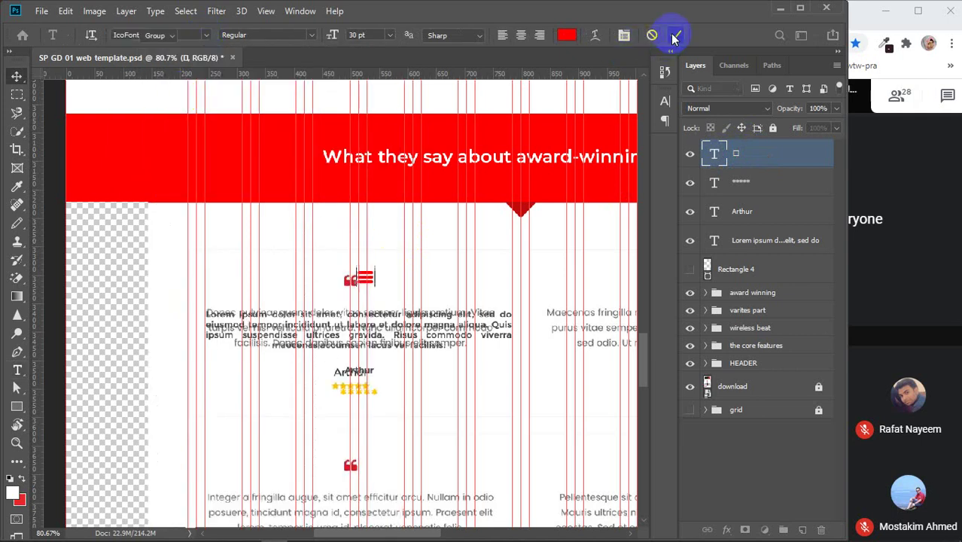
key("v")
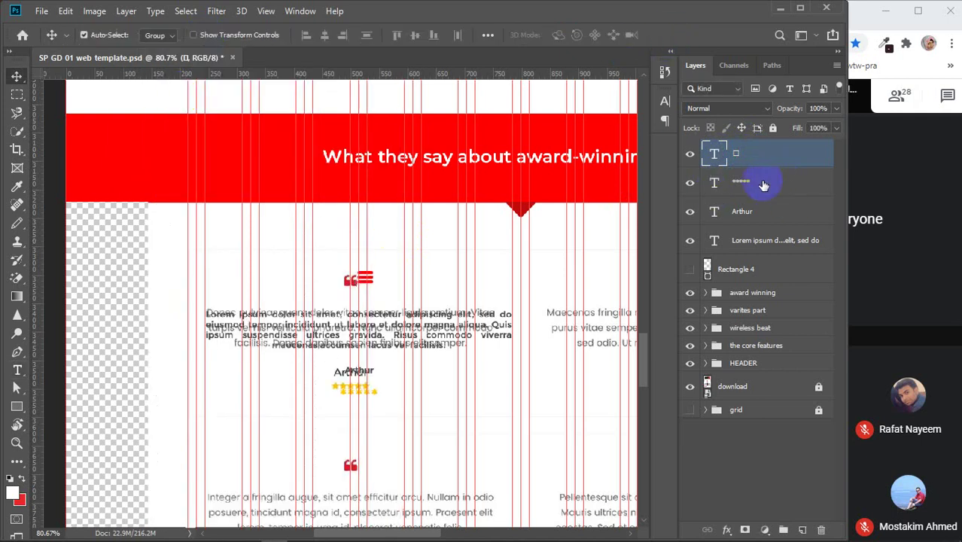
- Move the Lorem and Arthur layers above the stars, then centre all four text layers horizontally
left_click(751, 245)
left_click_drag(751, 247, 744, 162)
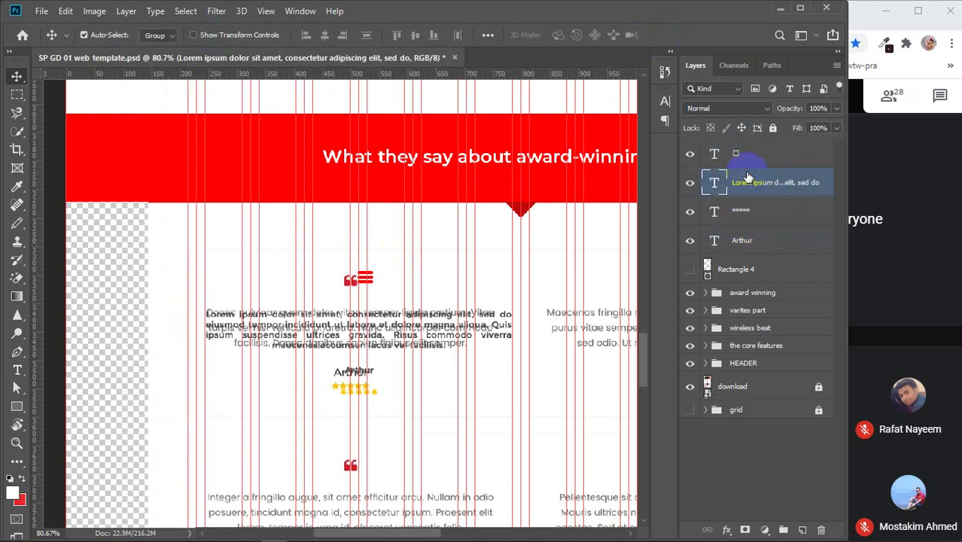
left_click_drag(745, 243, 746, 211)
left_click(744, 239)
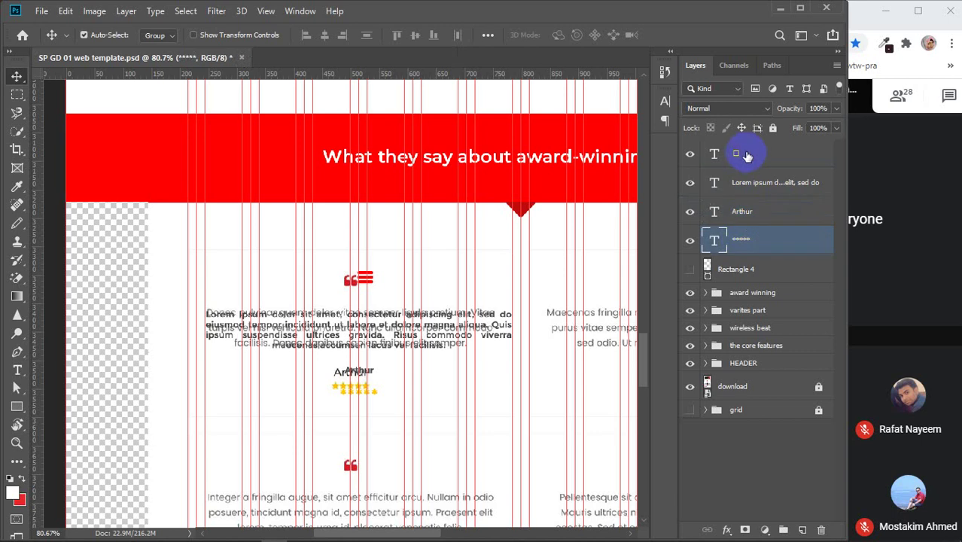
left_click(740, 154, "shift")
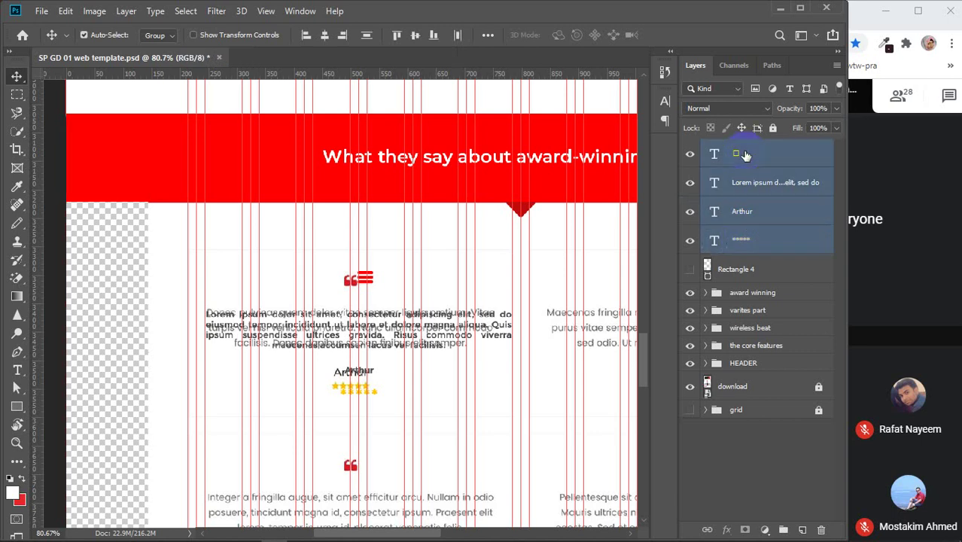
left_click(323, 37)
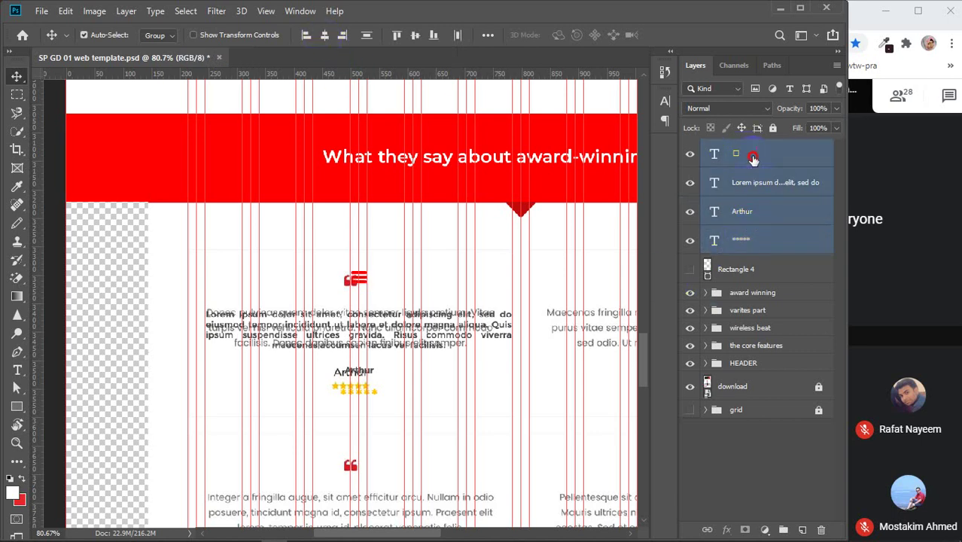
left_click(755, 241)
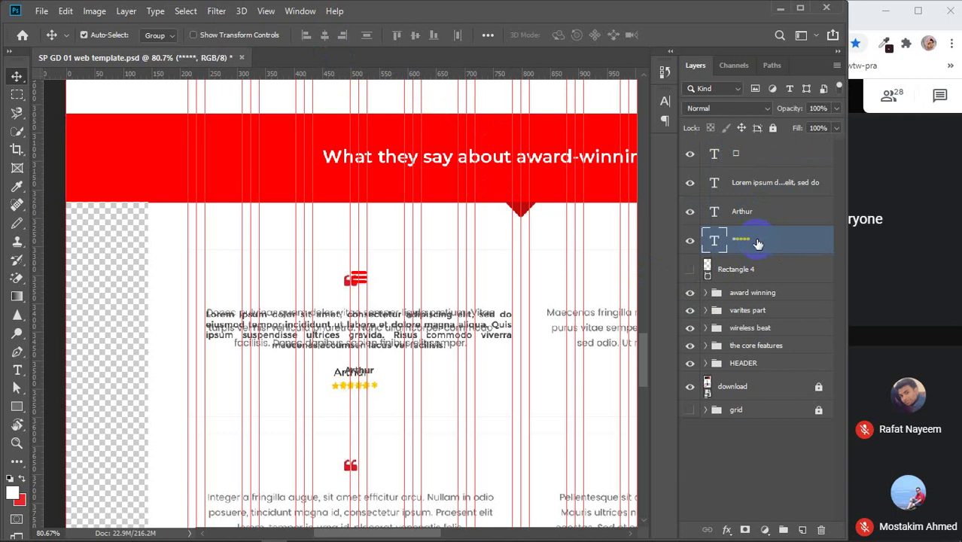
- Make the Arthur name Montserrat SemiBold, 20 pt, then select the four testimonial text layers
left_click(753, 211)
left_click(665, 101)
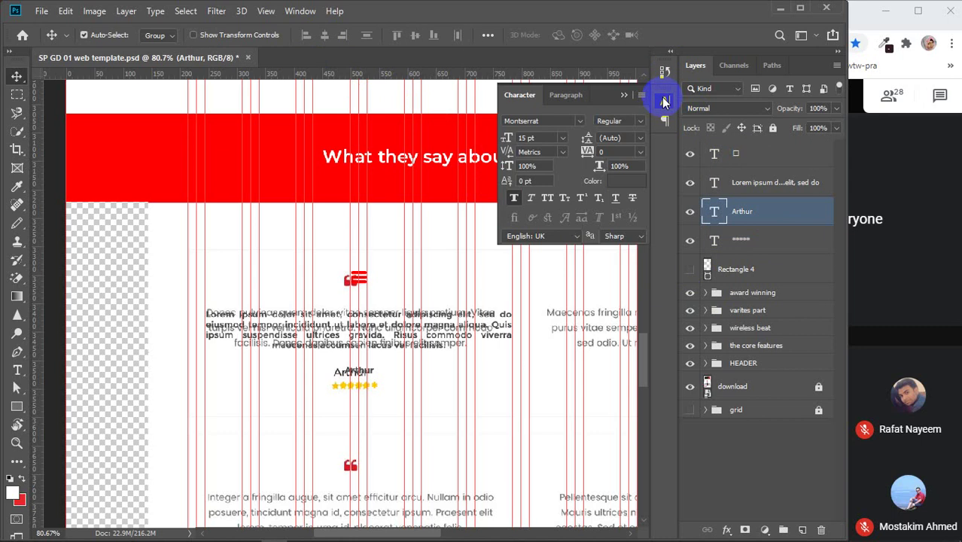
left_click(641, 122)
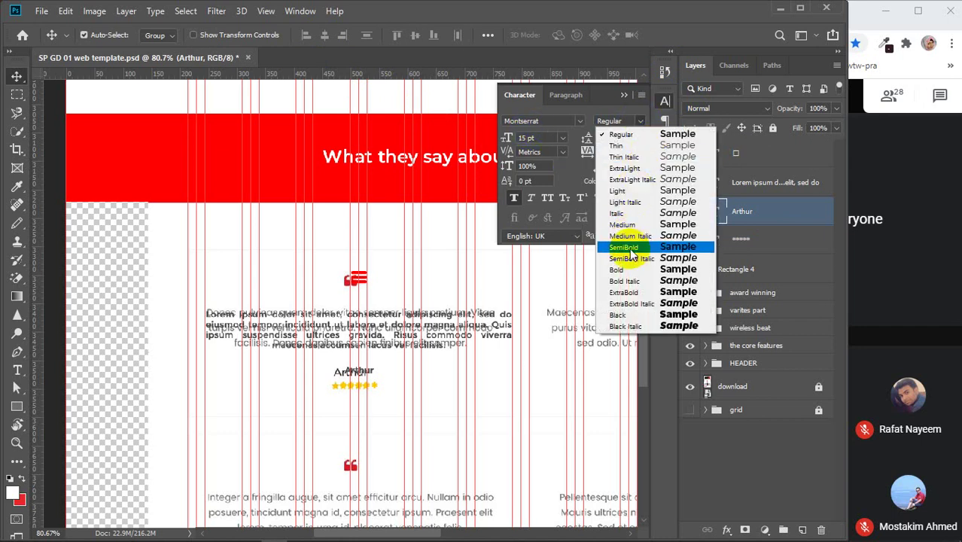
left_click(631, 225)
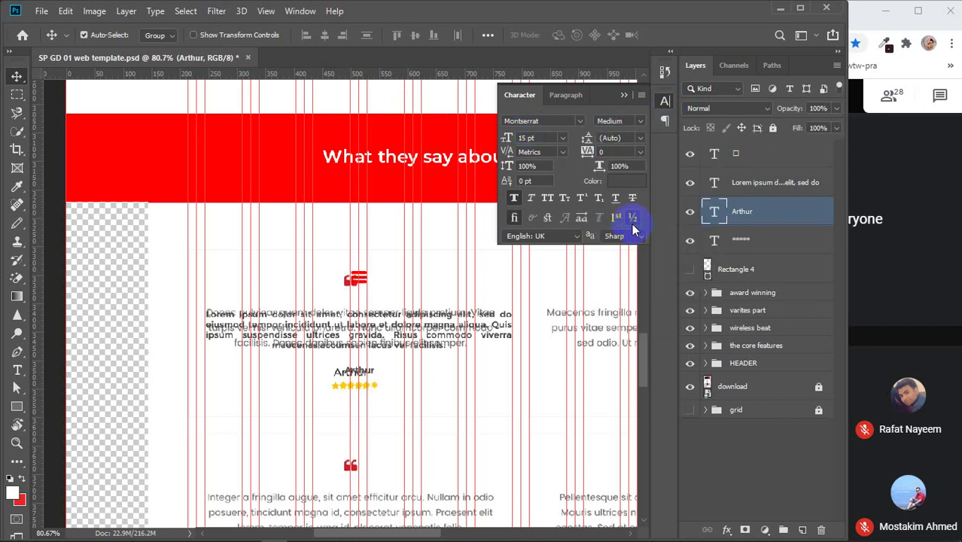
left_click(640, 122)
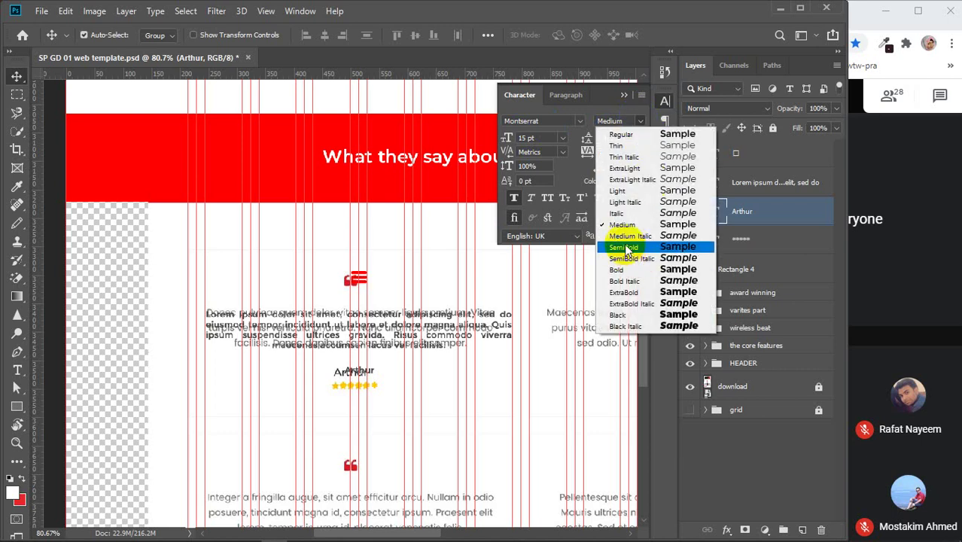
left_click(626, 247)
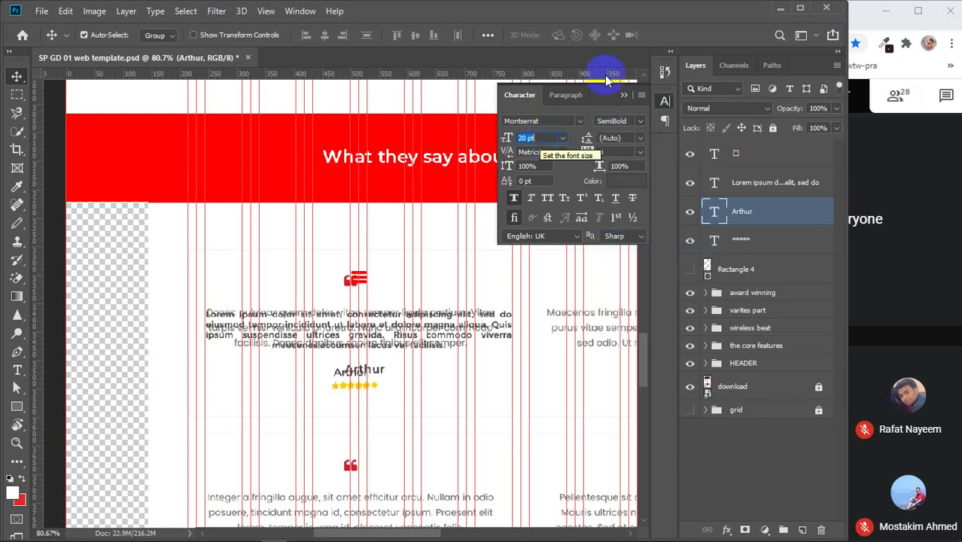
left_click(624, 95)
left_click(751, 240)
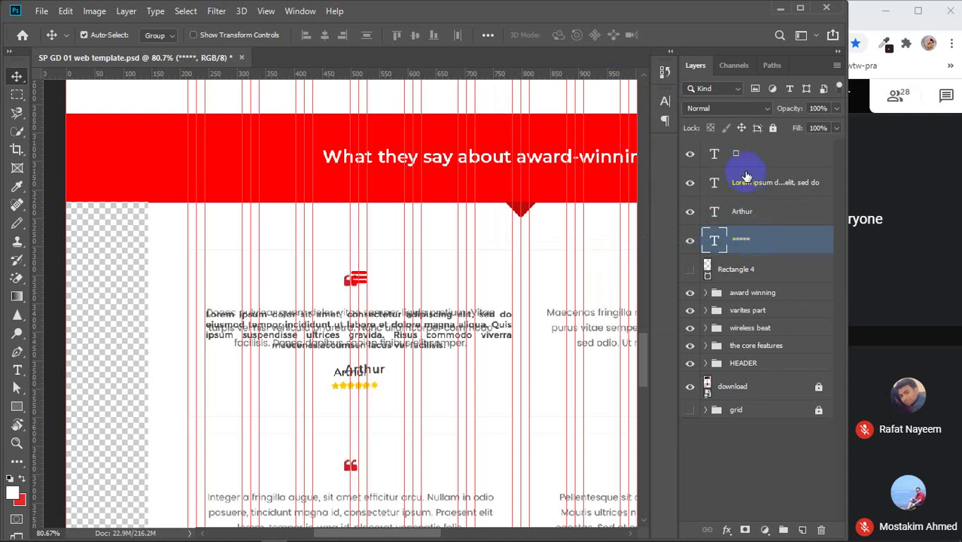
left_click(745, 155, "shift")
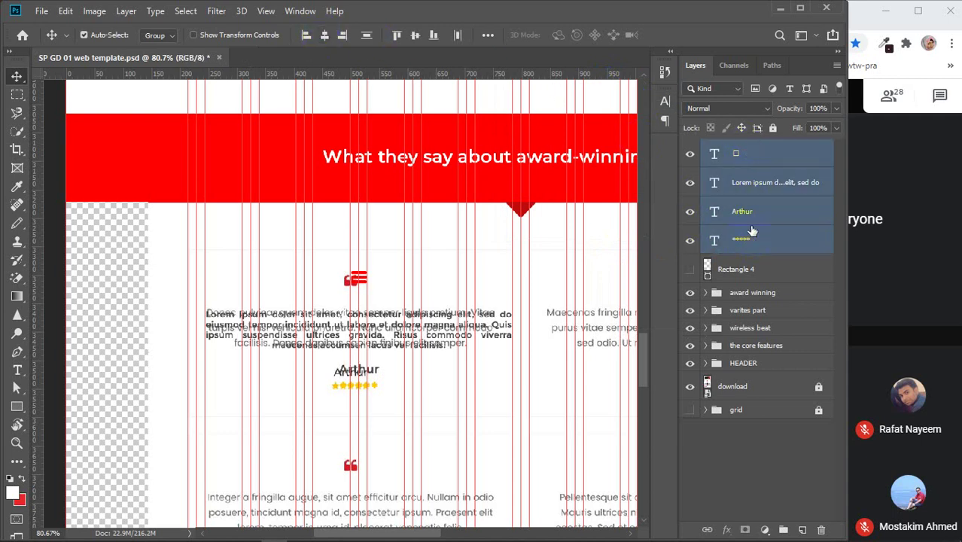
- Group the four text layers as 'option 1' and show Rectangle 4 again
key("ctrl+g")
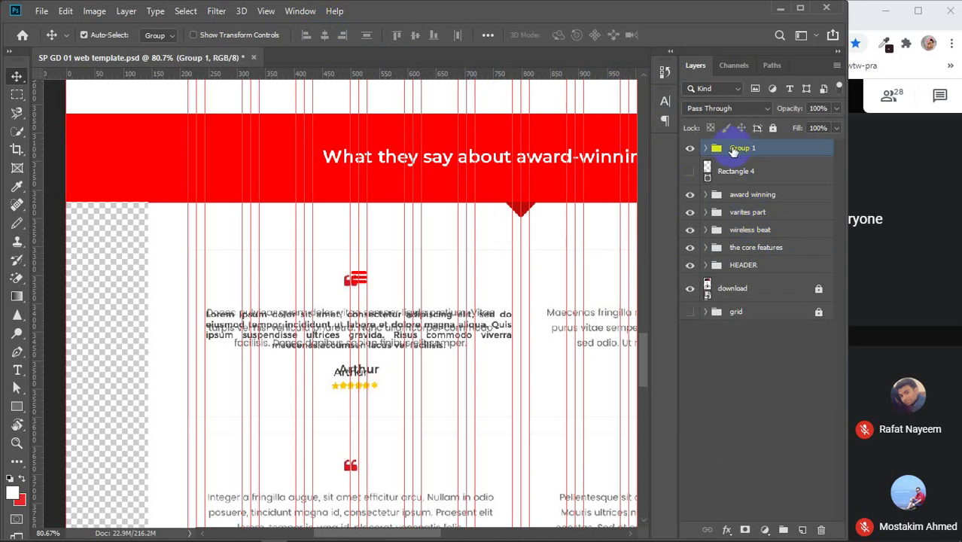
double_click(741, 148)
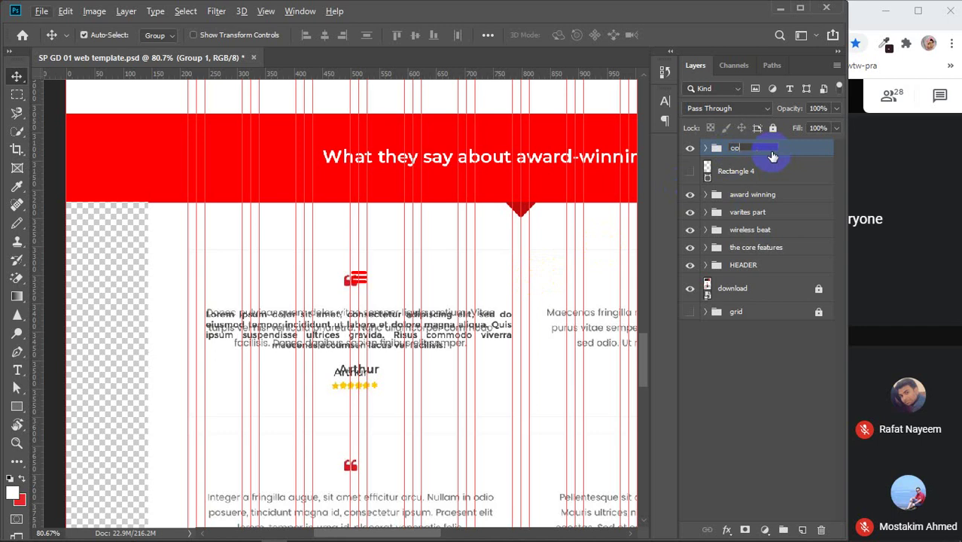
key("alt+t")
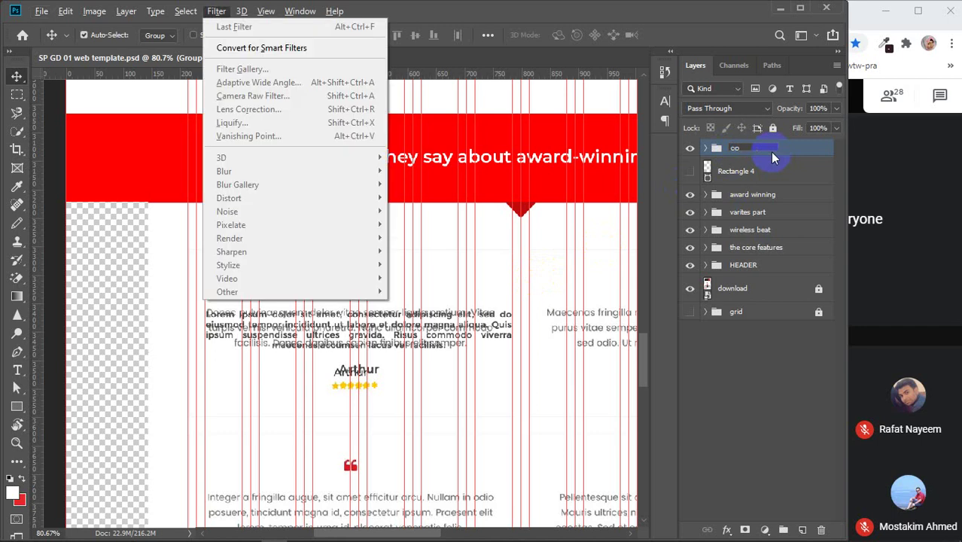
key("Escape")
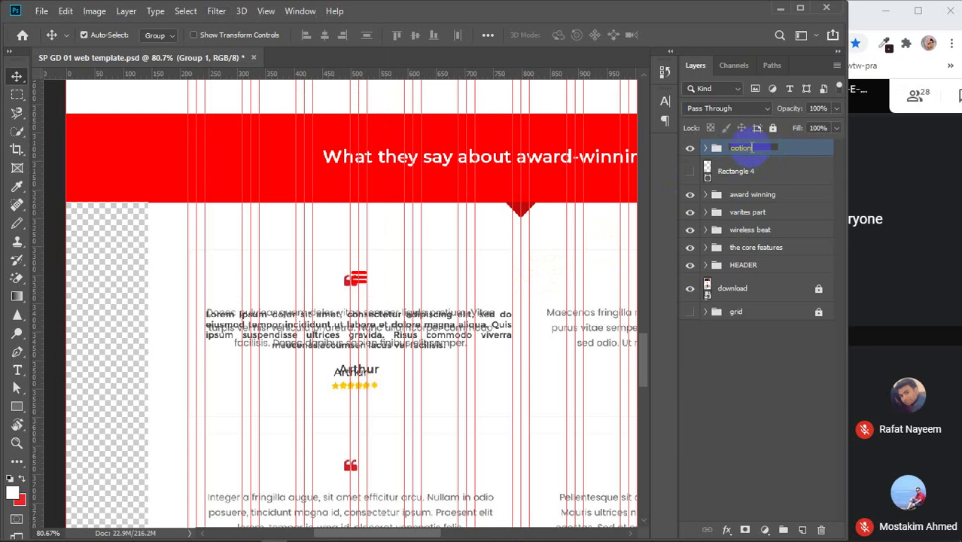
type("1")
key("Return")
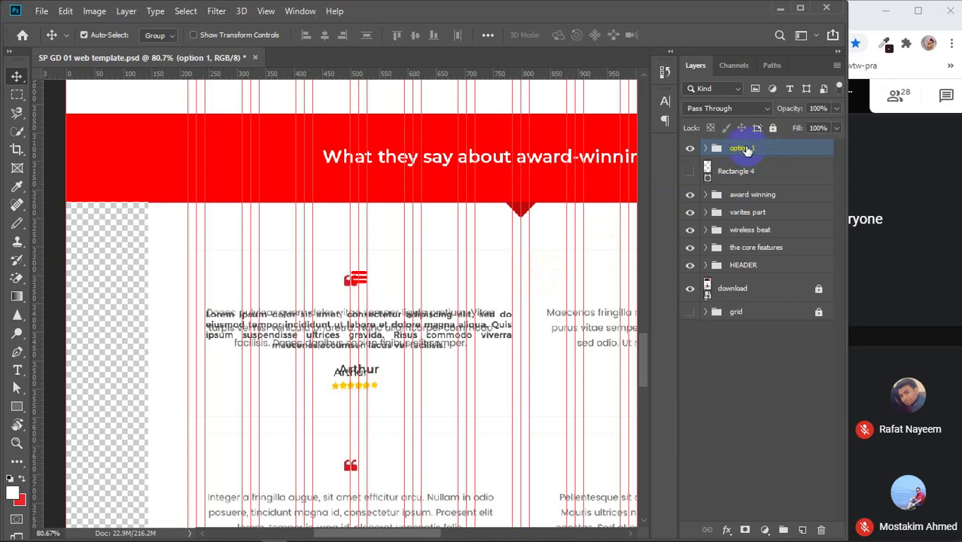
left_click(691, 172)
- Hide Rectangle 4, copy the card further down, and rename the copy 'option 2'
scroll(491, 257, "down", 3)
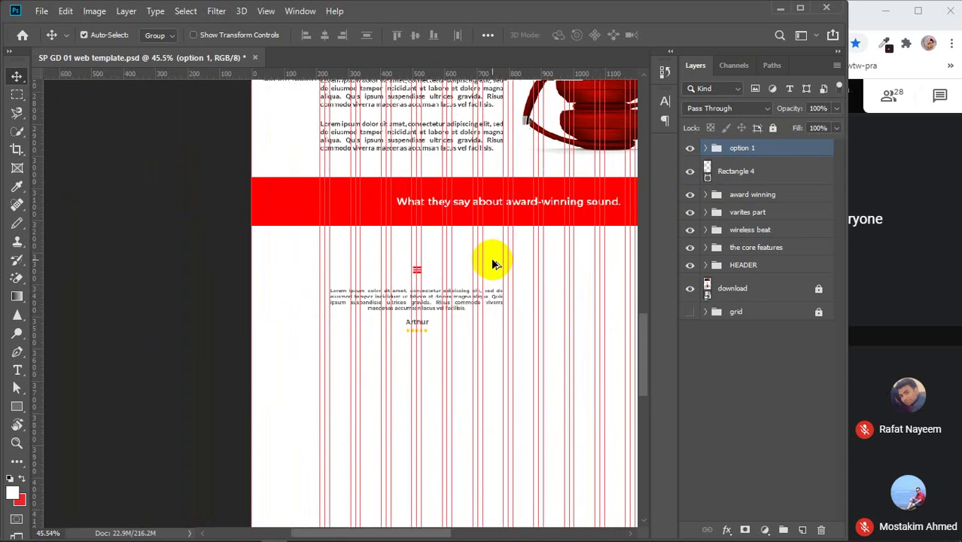
scroll(491, 257, "down", 2)
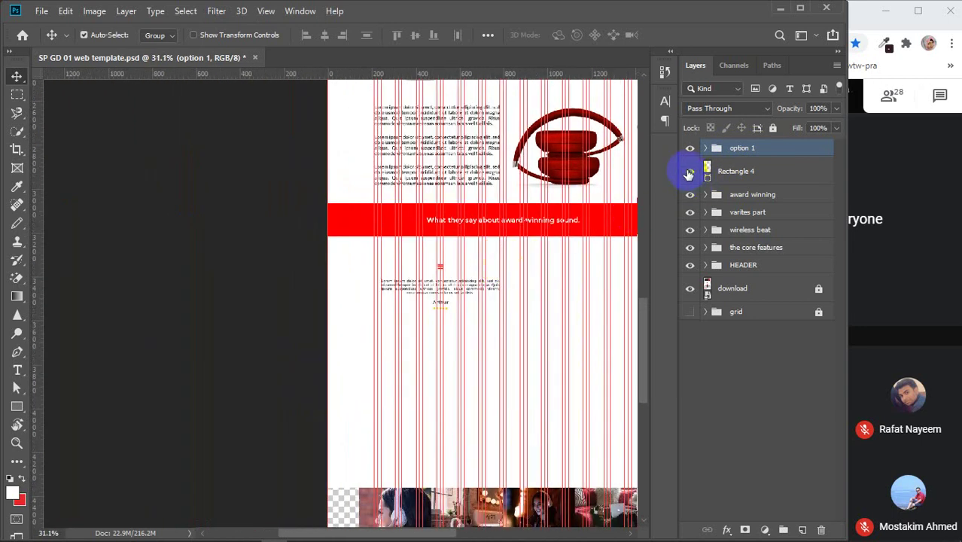
left_click(688, 172)
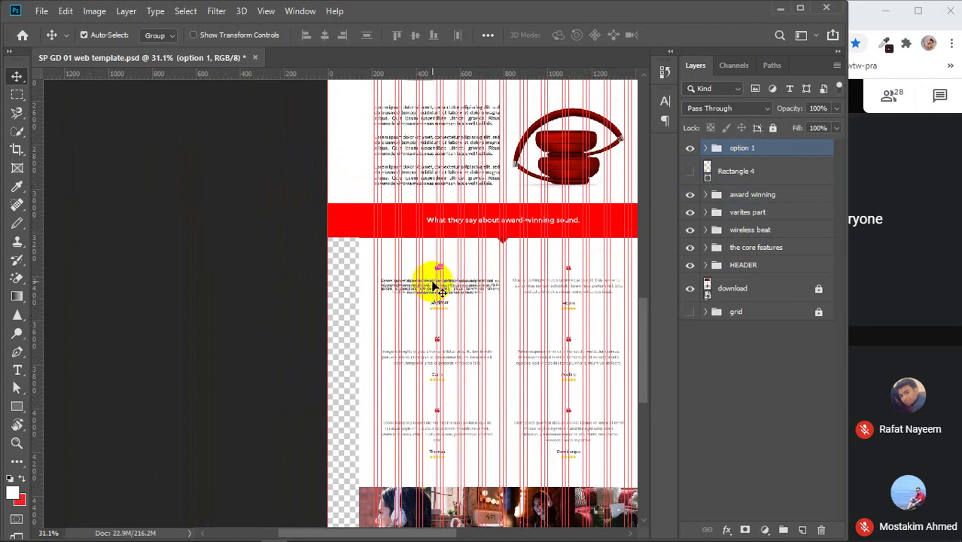
left_click_drag(435, 288, 431, 433)
double_click(752, 165)
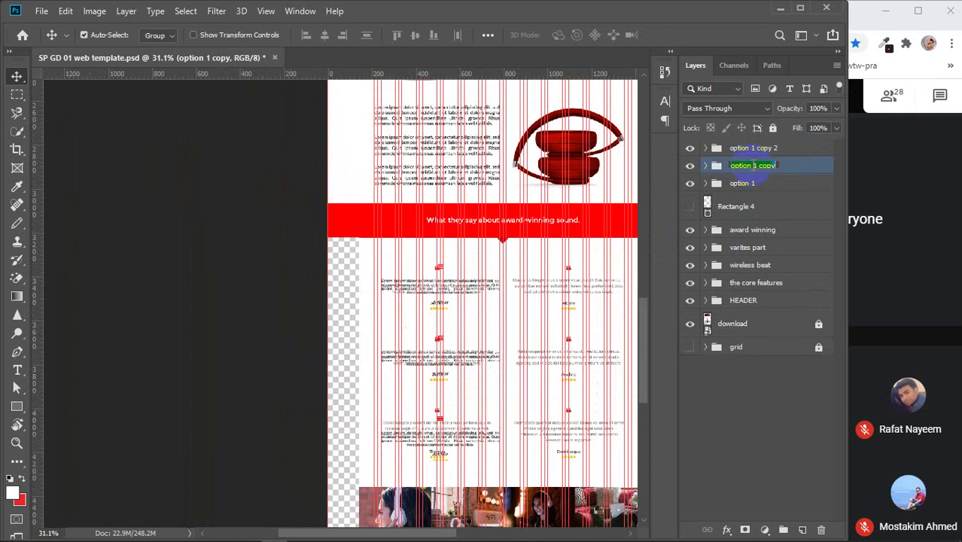
left_click_drag(752, 166, 793, 167)
type("2")
- Rename the next copy 'option 3' and select all three option groups
double_click(753, 147)
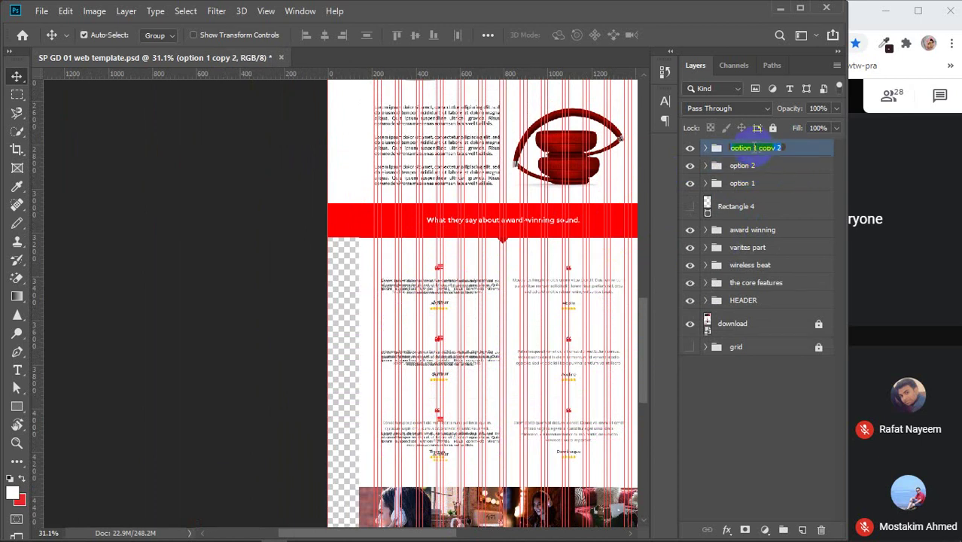
left_click_drag(752, 148, 803, 149)
left_click(778, 184)
left_click(770, 148, "shift")
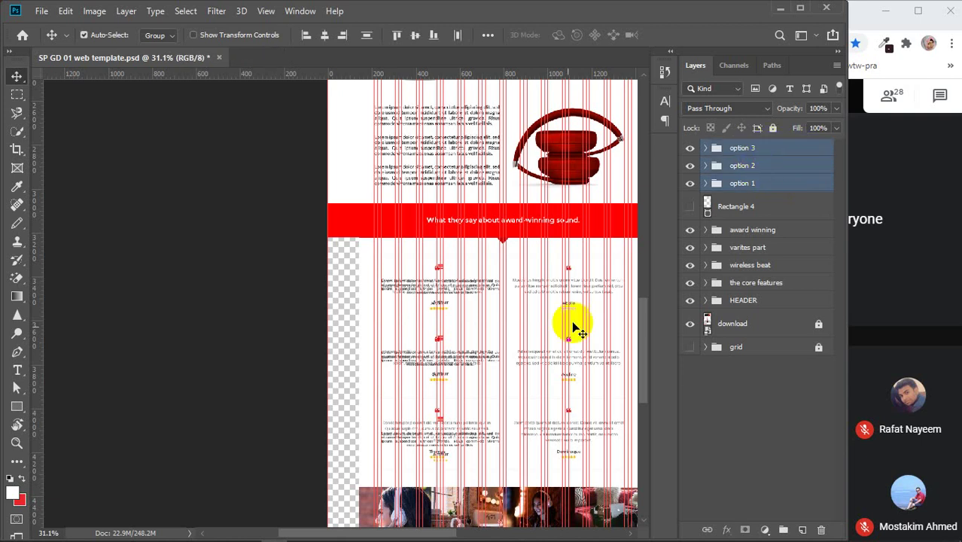
left_click(324, 36)
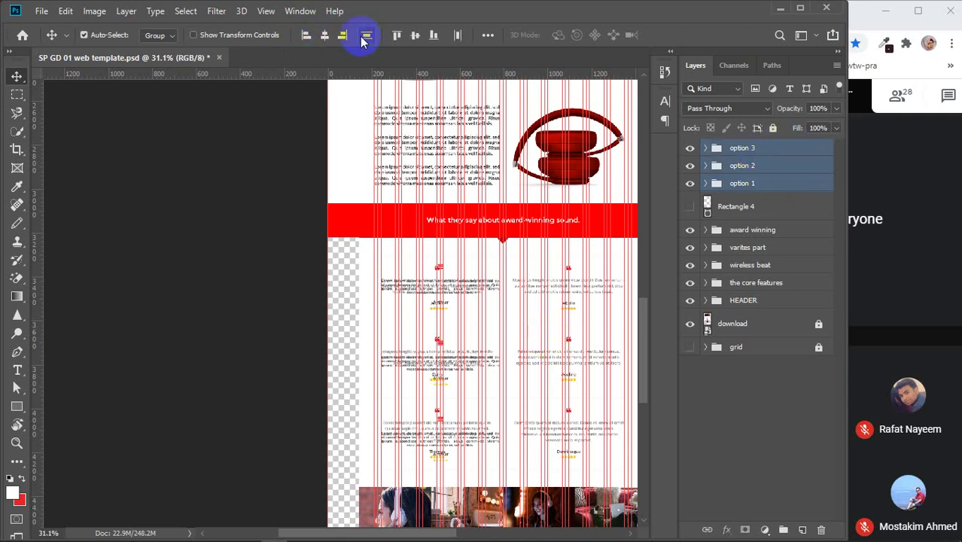
- Copy the three cards into a right-hand column and rename the first 'option 4'
left_click_drag(521, 350, 343, 360)
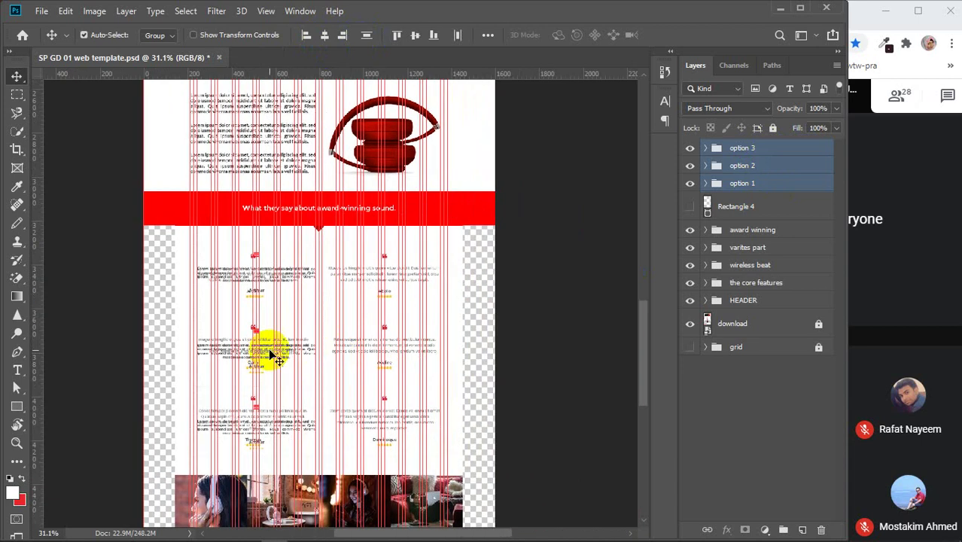
left_click_drag(274, 359, 401, 354)
double_click(753, 183)
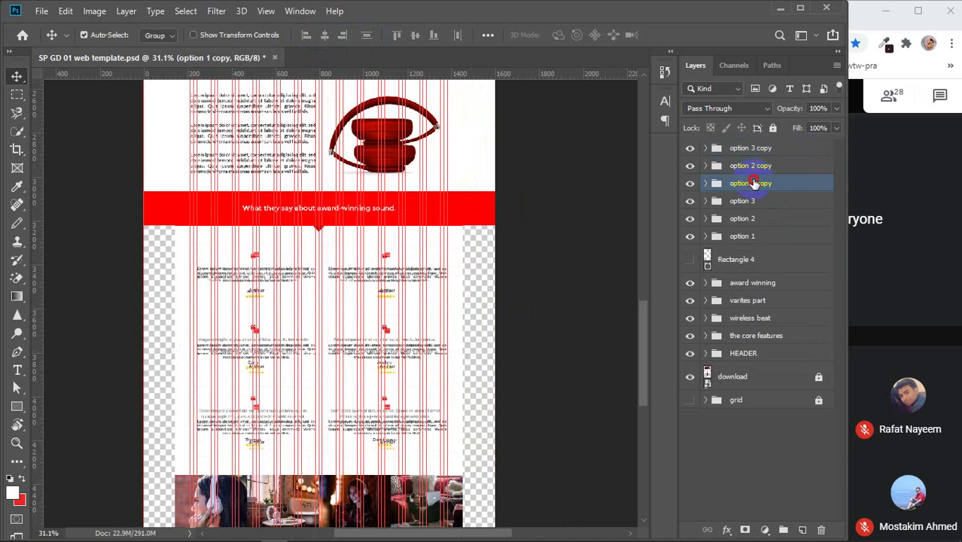
left_click_drag(752, 183, 803, 190)
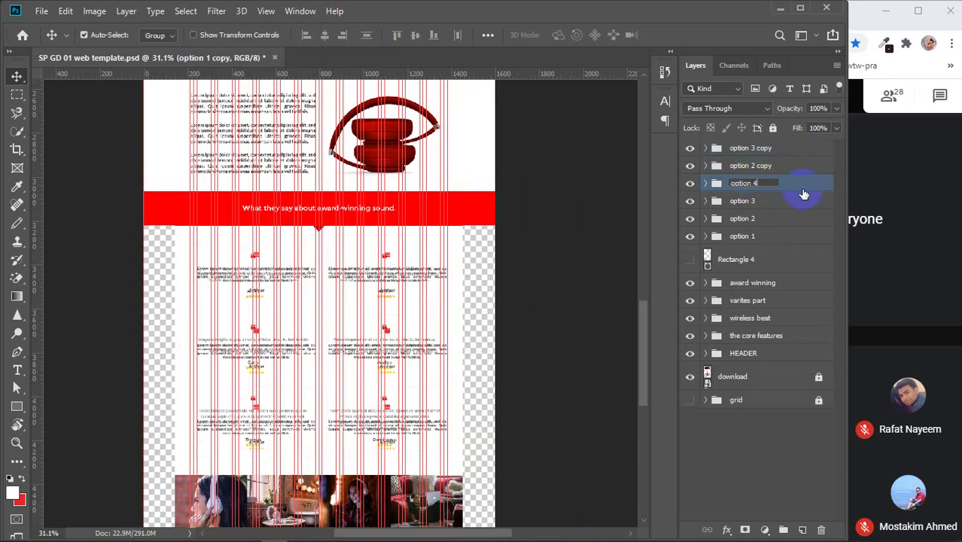
left_click(749, 165)
- Rename the two copied card groups to 'option 5' and 'option 6'
double_click(753, 165)
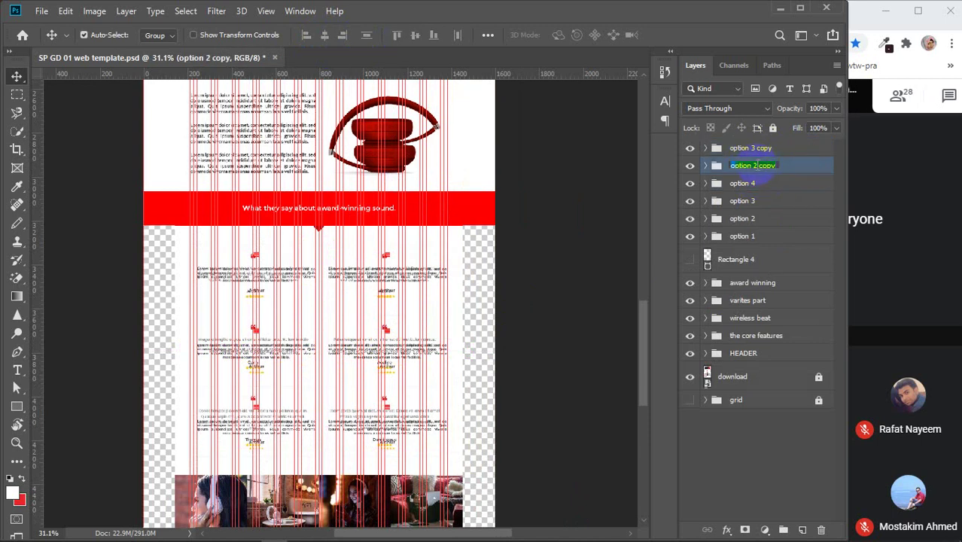
left_click_drag(753, 165, 834, 170)
type("5")
left_click(753, 148)
double_click(753, 148)
left_click_drag(753, 148, 843, 149)
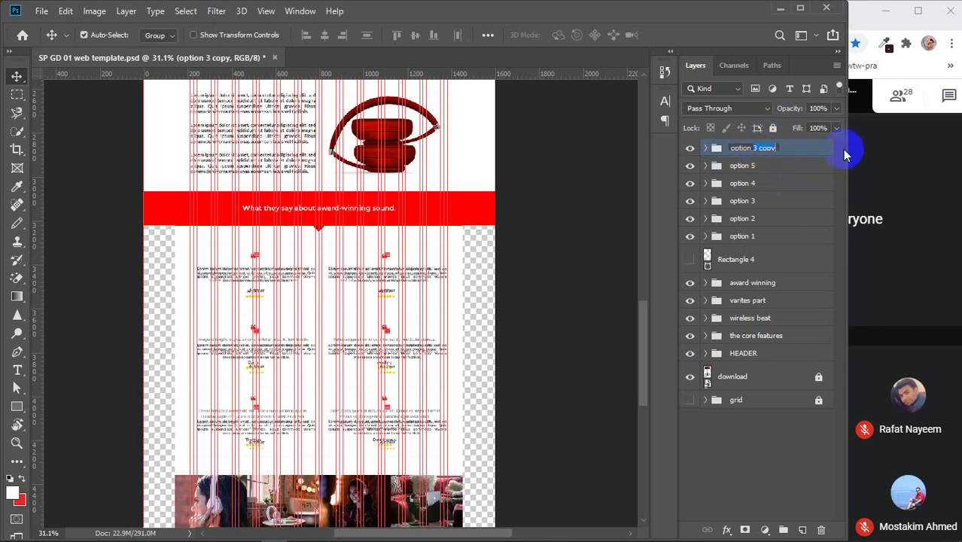
type("6")
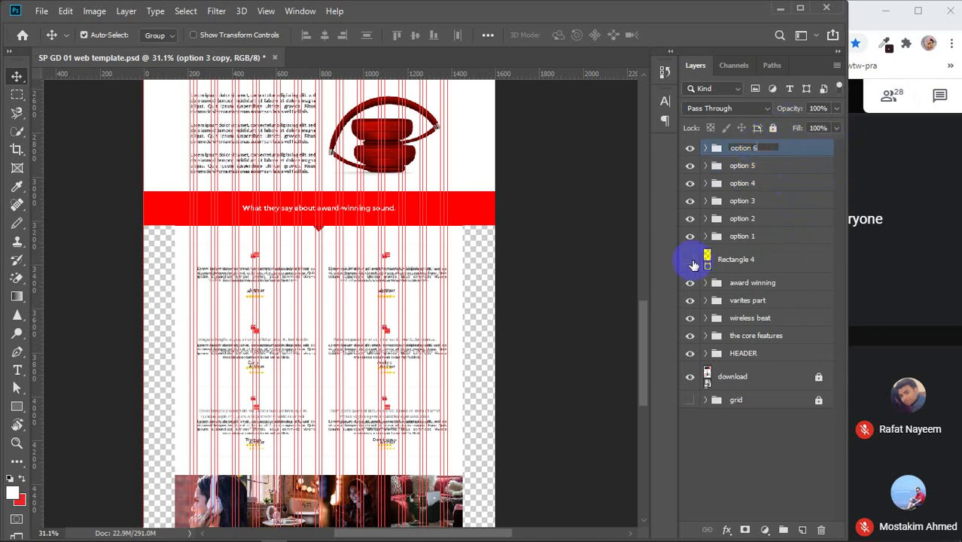
- Make the Rectangle 4 backdrop visible and rename it 'option bg'
left_click(689, 259)
double_click(745, 260)
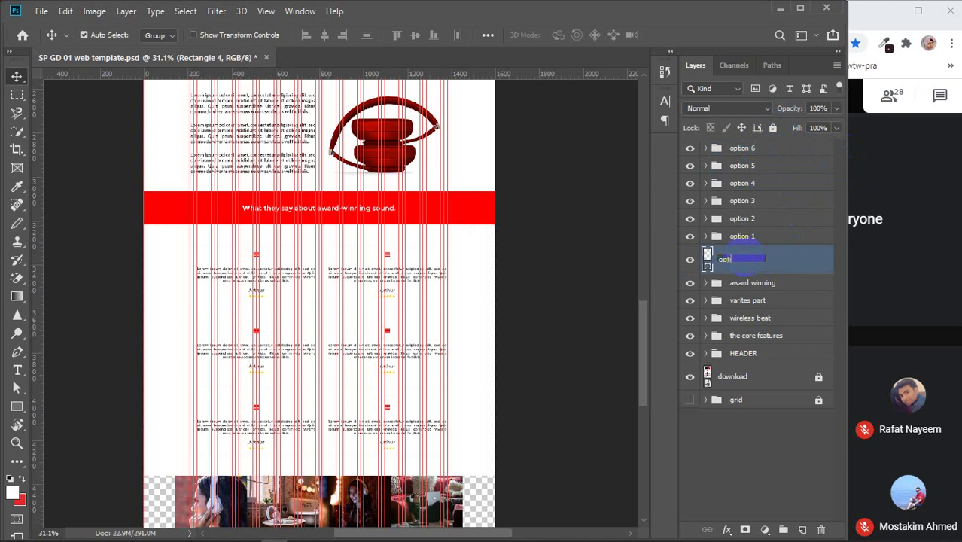
type("option bg")
key("Return")
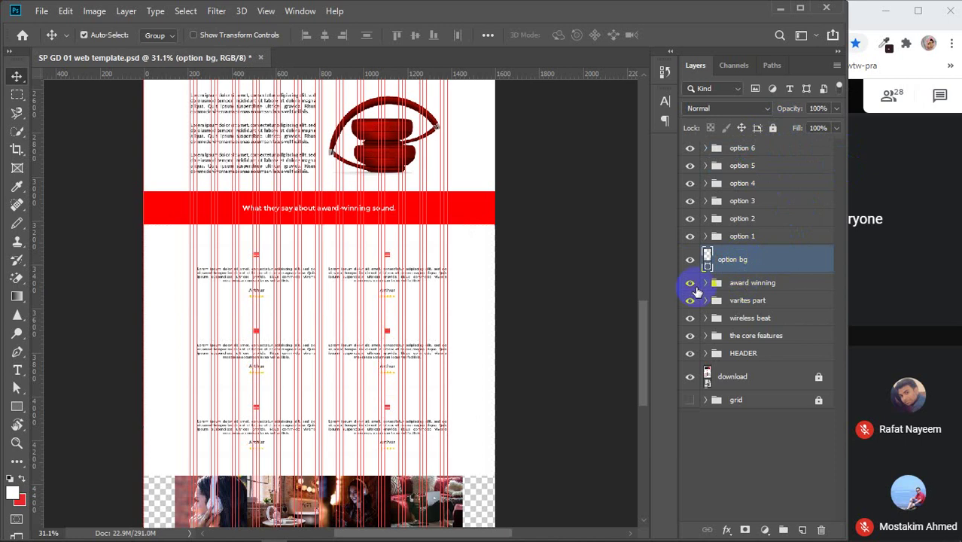
- Group the eight layers from award winning up to option 6 and name the group 'award-winning'
left_click(765, 283)
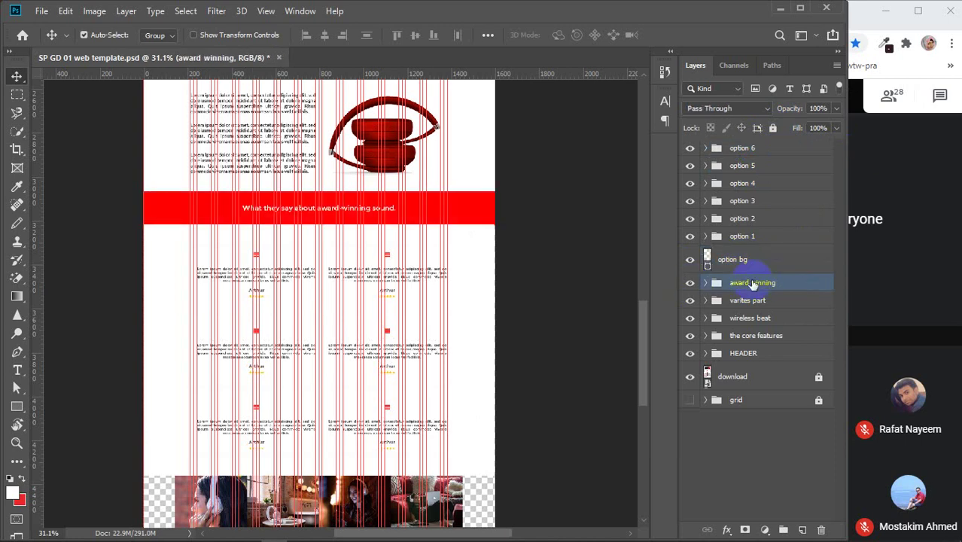
left_click(743, 150, "shift")
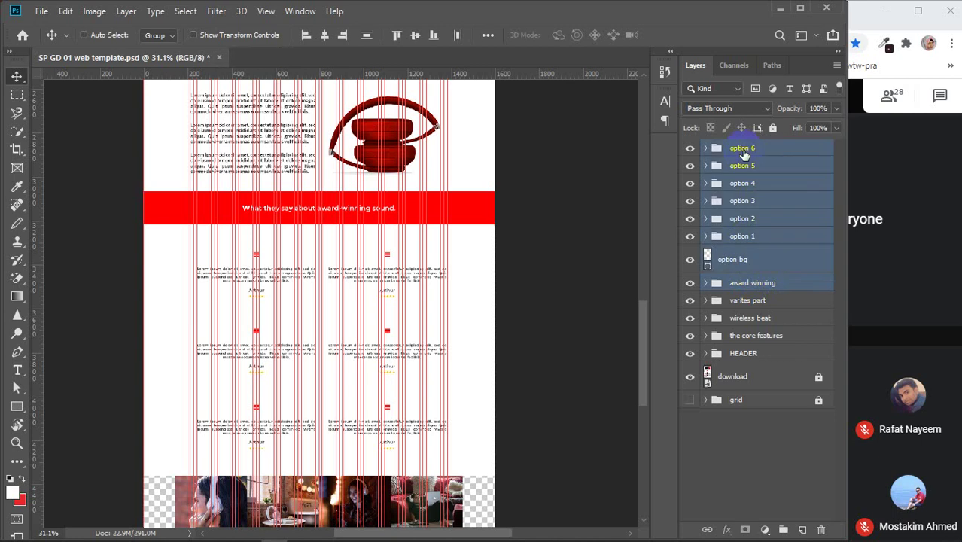
key("ctrl+g")
double_click(742, 149)
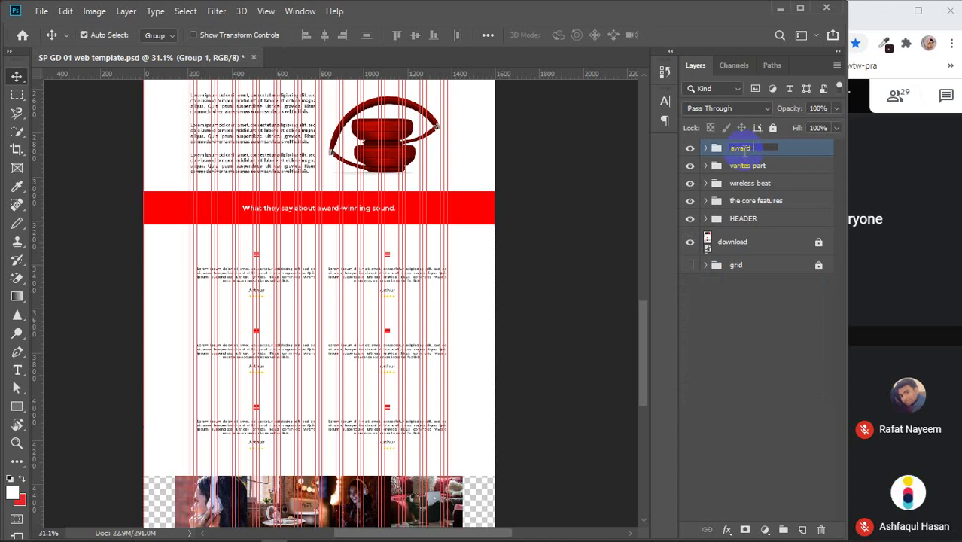
type("award-winning")
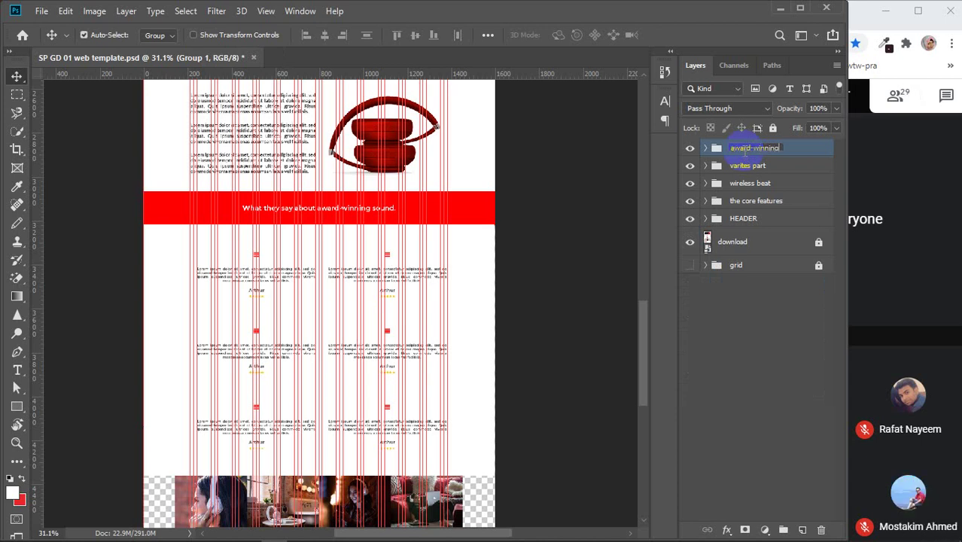
key("Return")
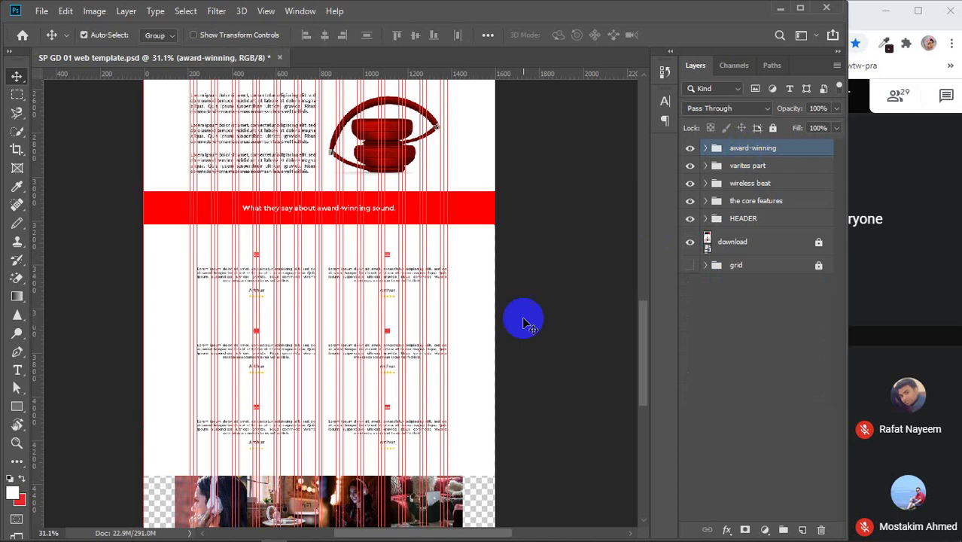
- Open the Canvas Size dialog with Ctrl+Alt+C
scroll(512, 316, "down", 5)
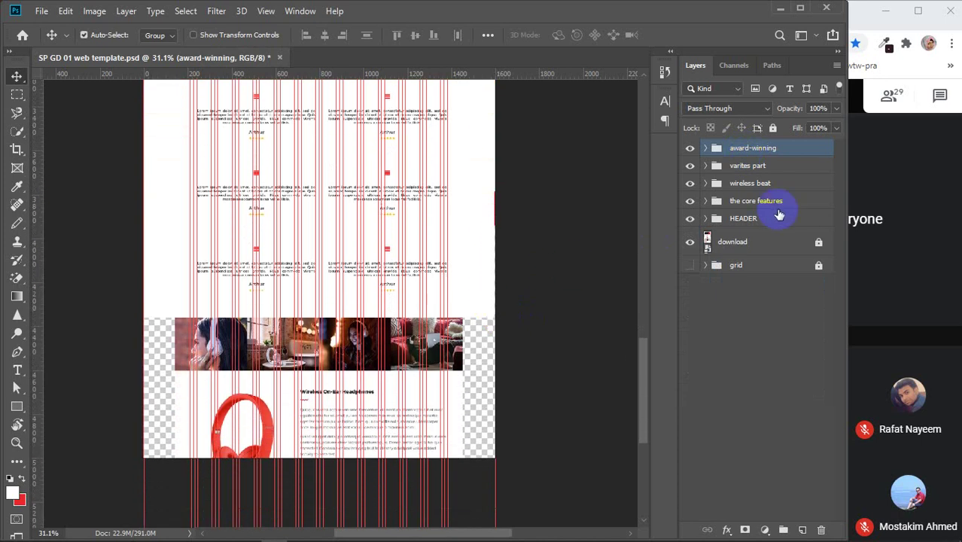
key("ctrl")
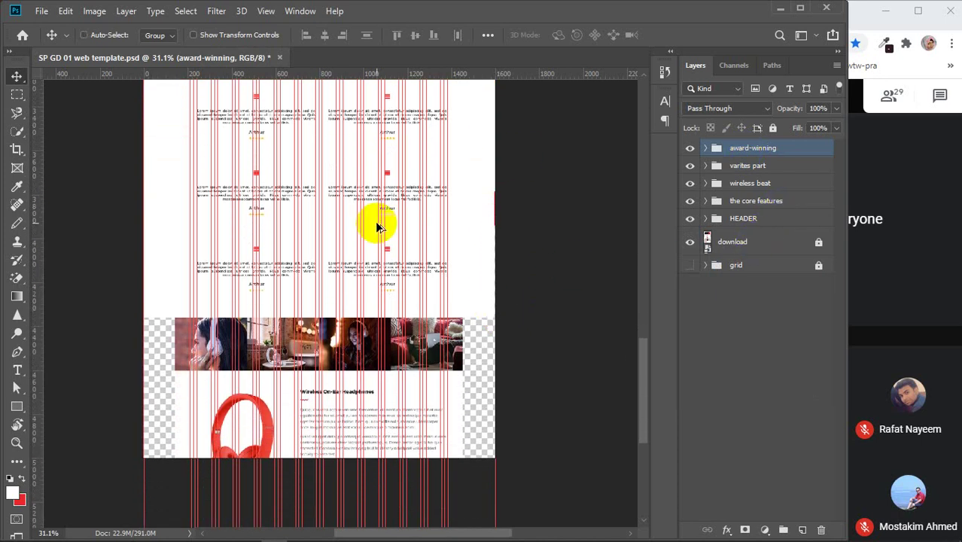
key("ctrl+alt+c")
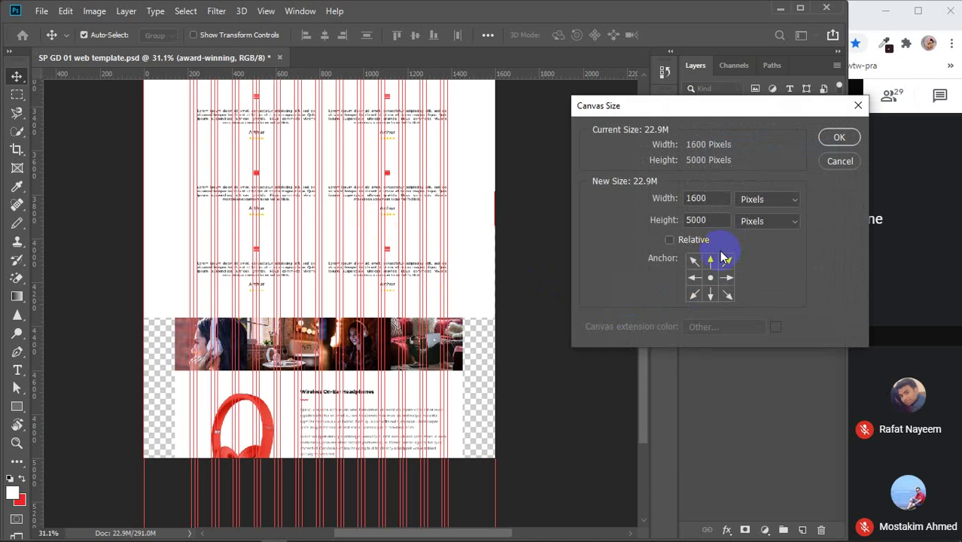
left_click(709, 260)
left_click_drag(712, 223, 666, 224)
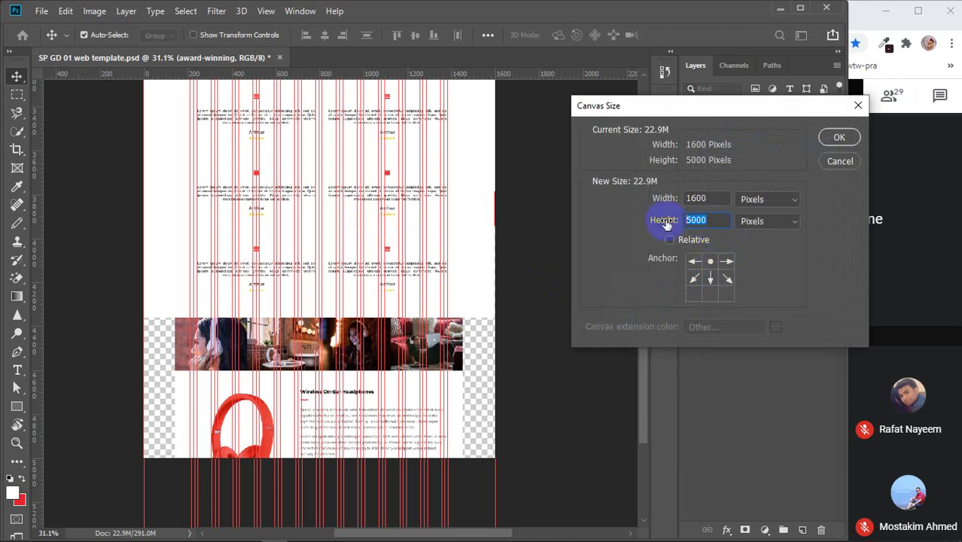
type("7000")
key("Return")
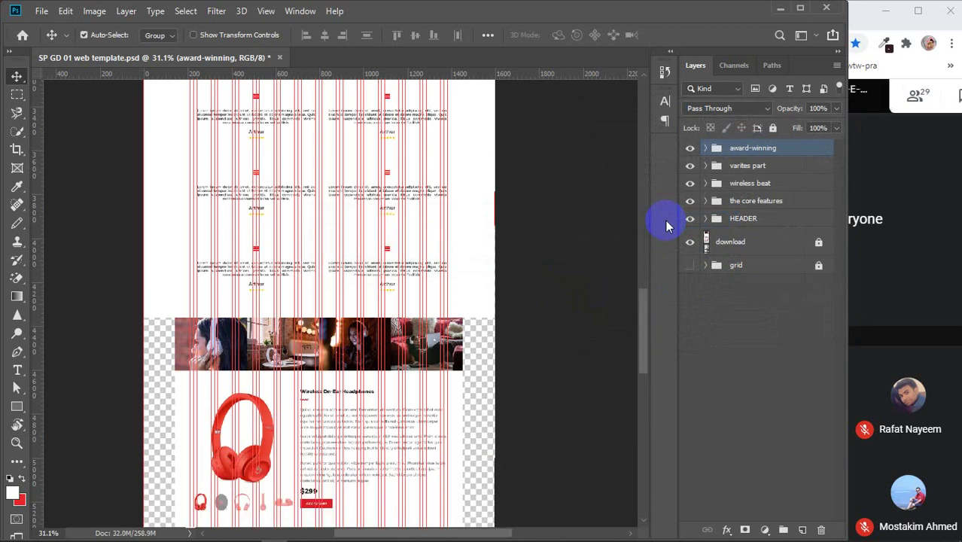
scroll(498, 280, "down", 5)
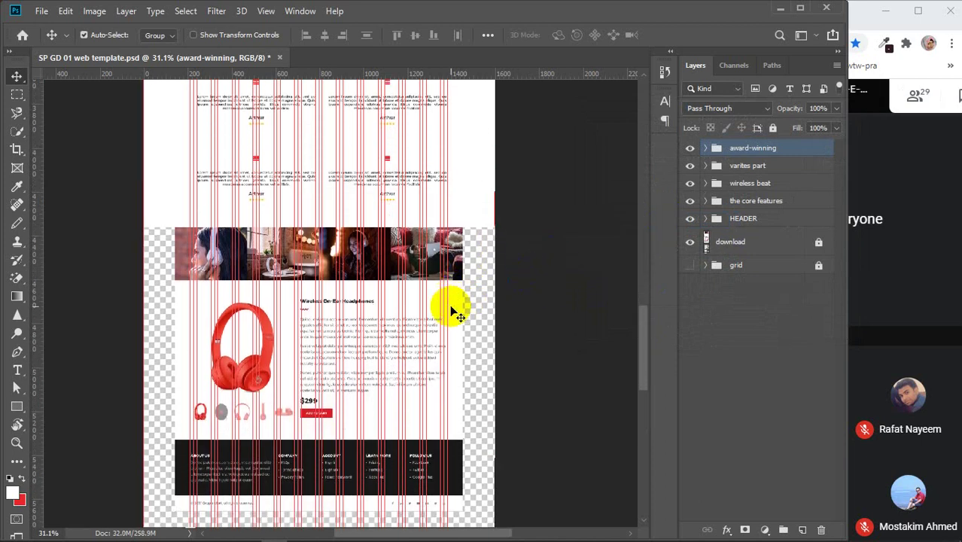
scroll(458, 316, "down", 1)
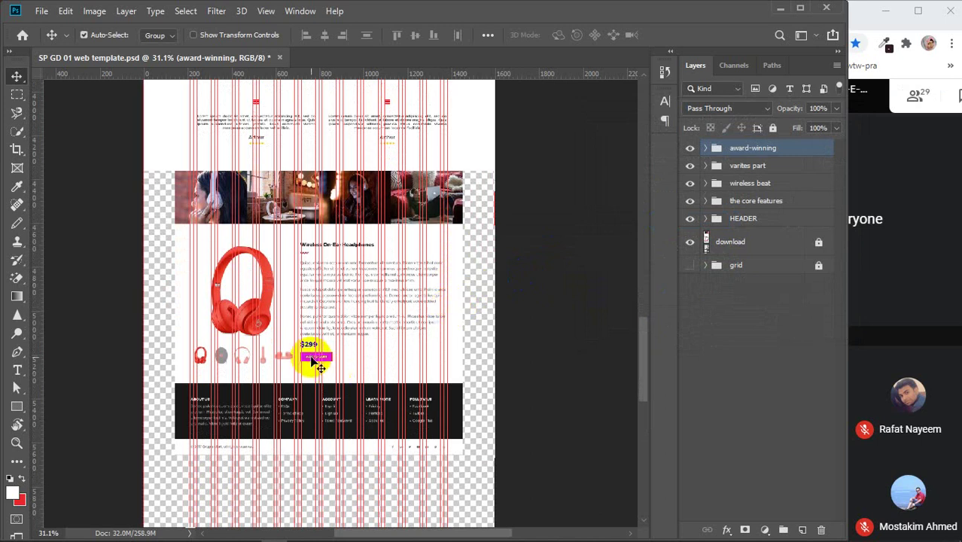
scroll(312, 355, "down", 6)
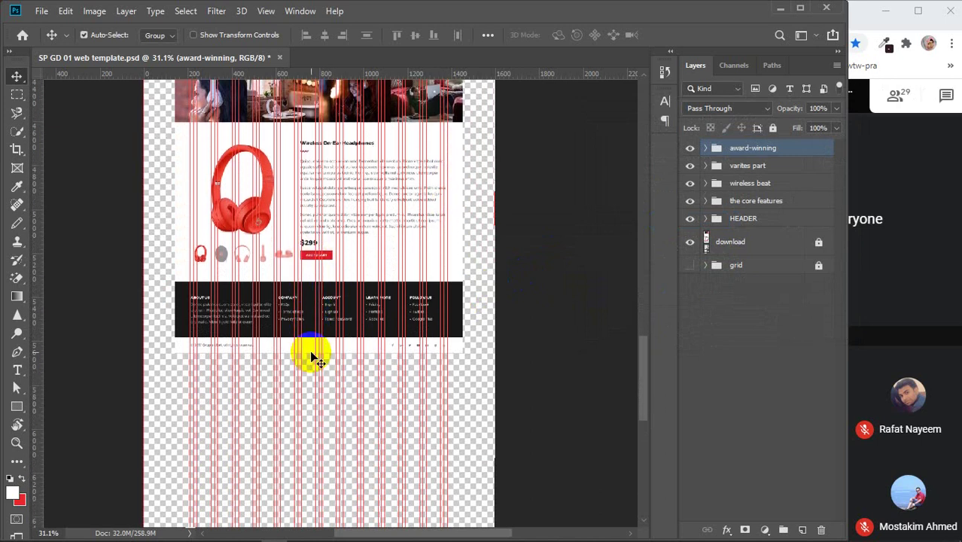
scroll(311, 354, "down", 2)
scroll(332, 238, "up", 6)
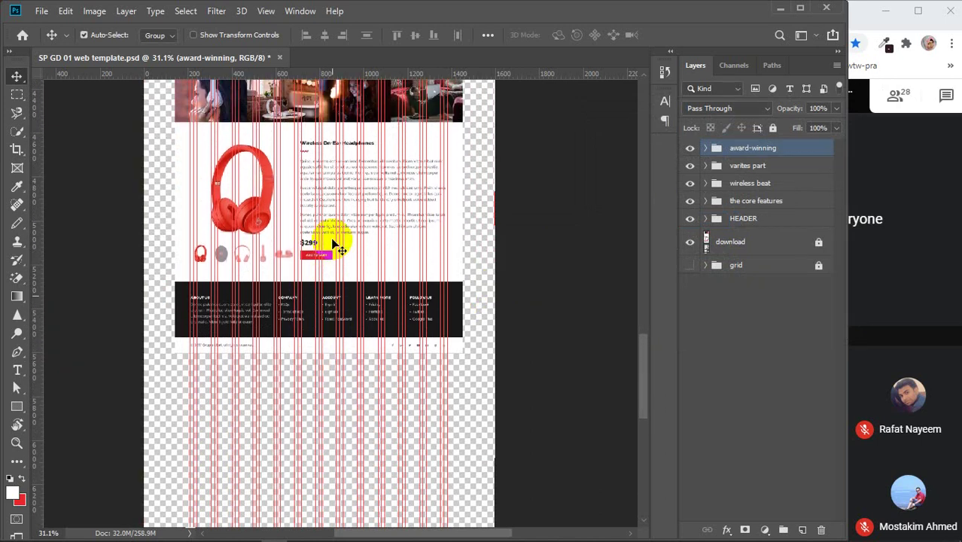
scroll(332, 238, "up", 2)
scroll(332, 238, "up", 3)
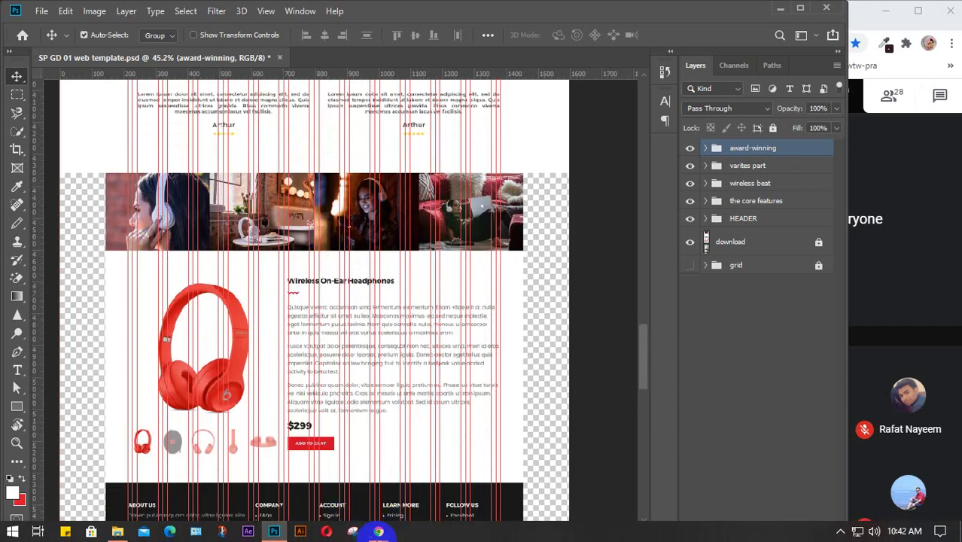
mouse_move(379, 532)
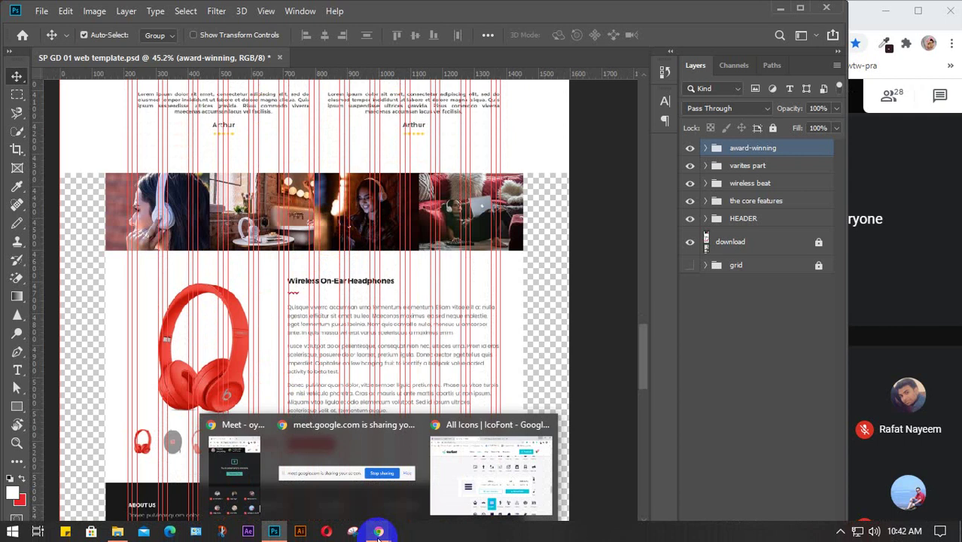
- In the browser, search Google Images for 'dj image headphone', correcting the typo
left_click(452, 500)
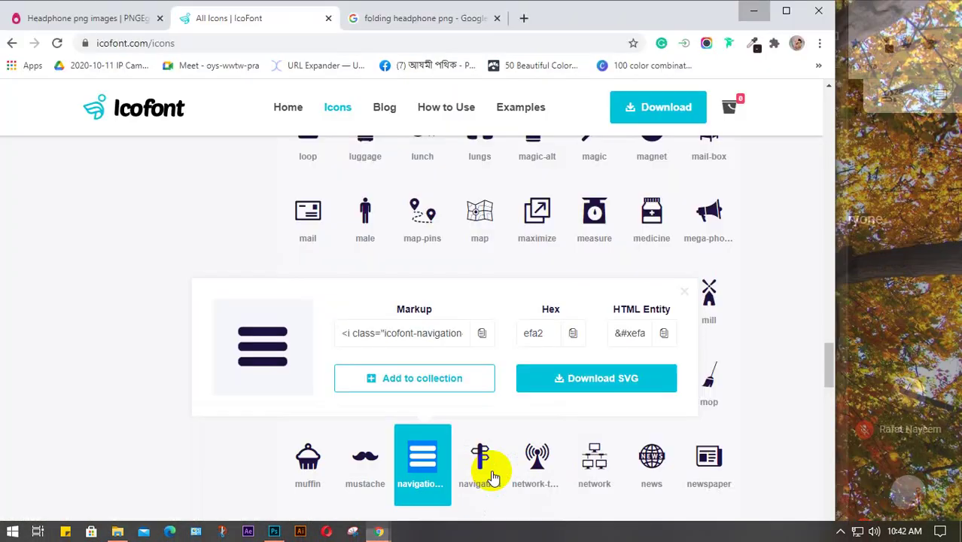
left_click(441, 22)
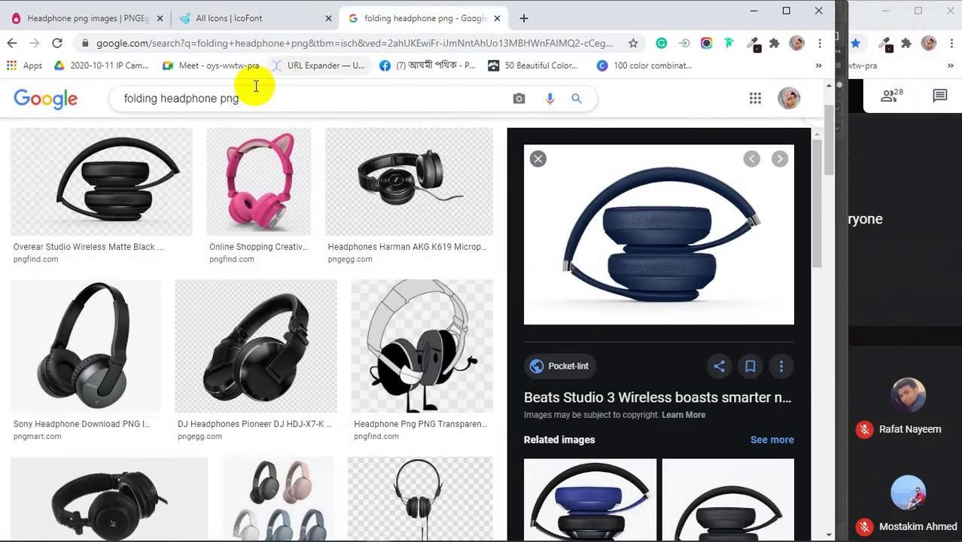
double_click(228, 98)
left_click_drag(228, 98, 88, 97)
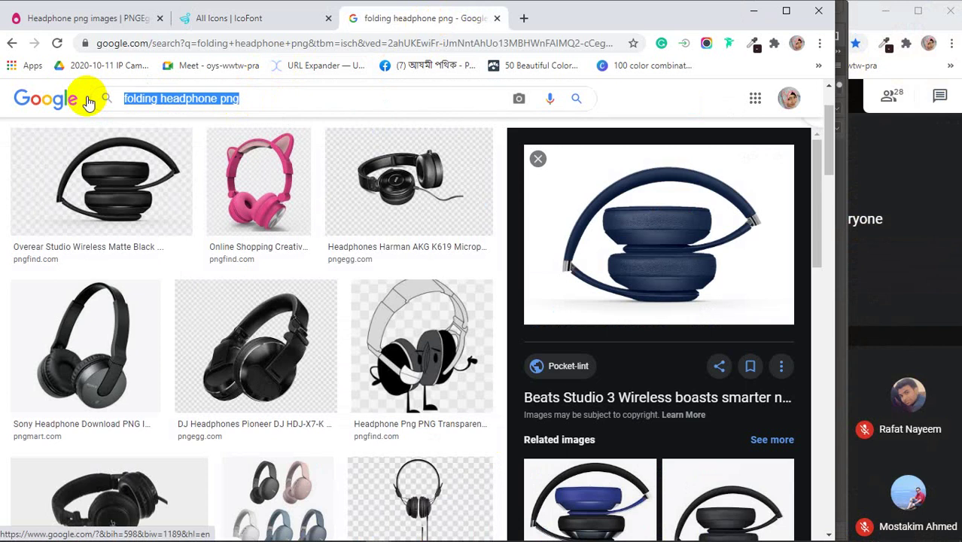
type("dg")
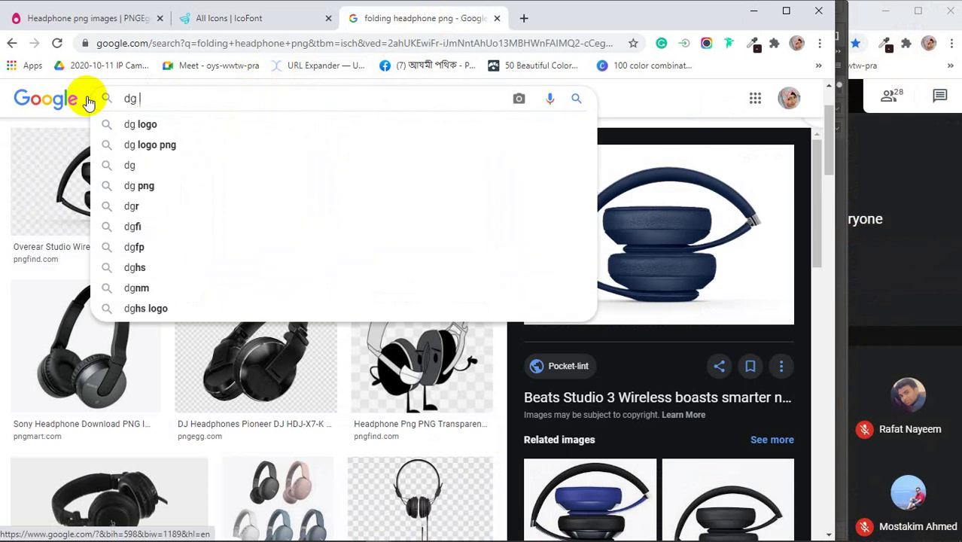
type(" image")
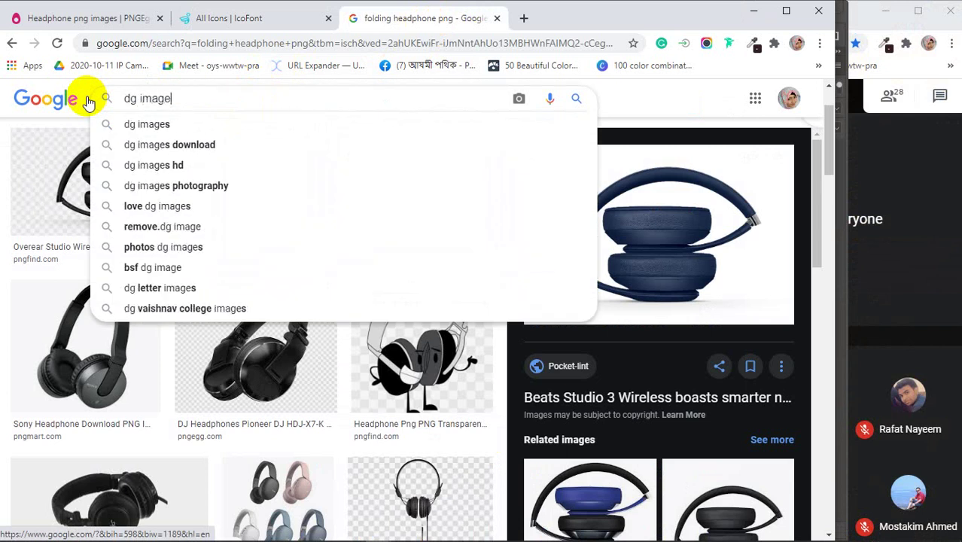
type(" headphone")
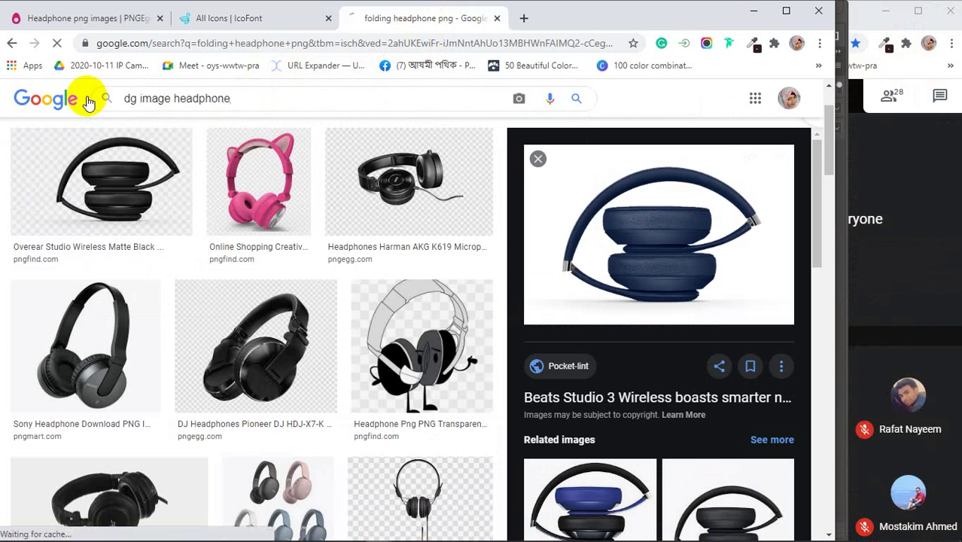
key("Return")
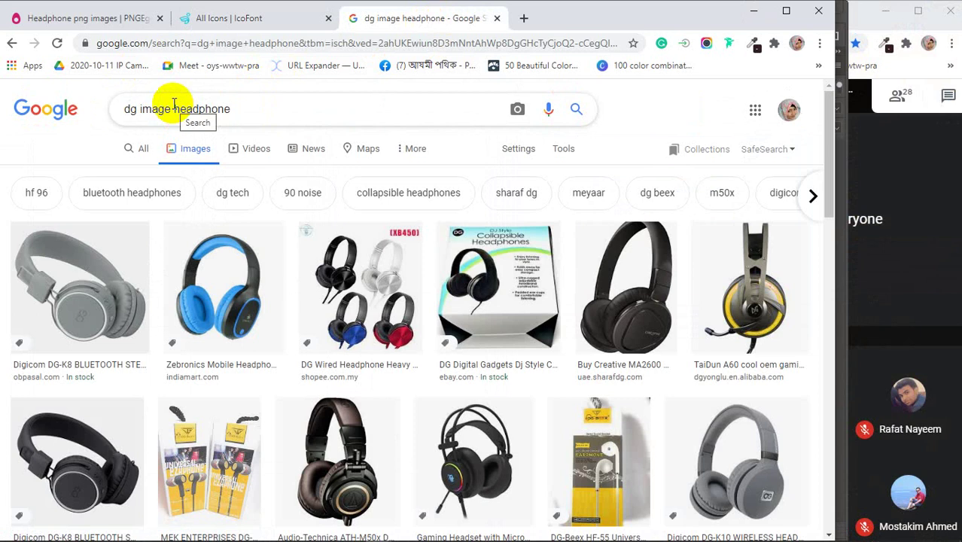
left_click(128, 109)
key("BackSpace")
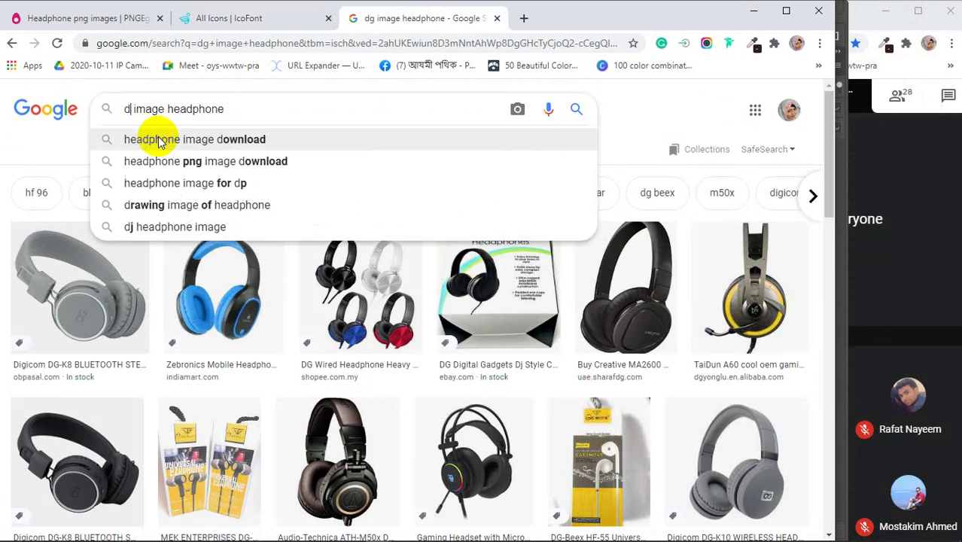
type("j")
key("Return")
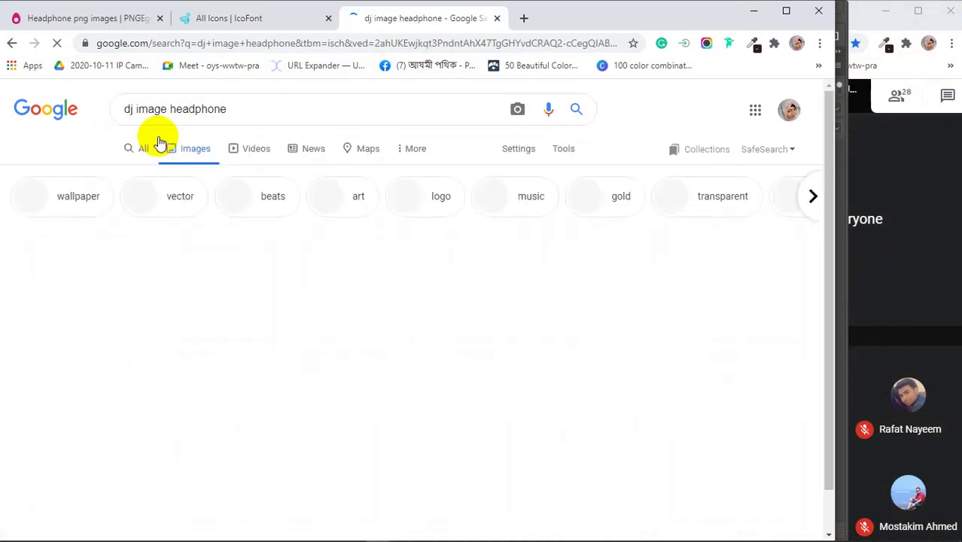
- Narrow the image search to just 'dj image'
scroll(226, 324, "down", 7)
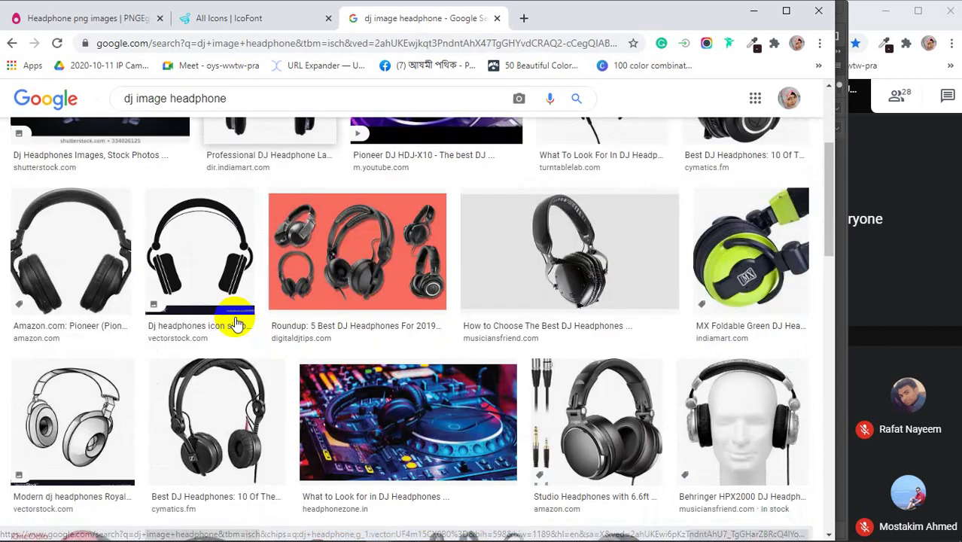
scroll(232, 320, "up", 7)
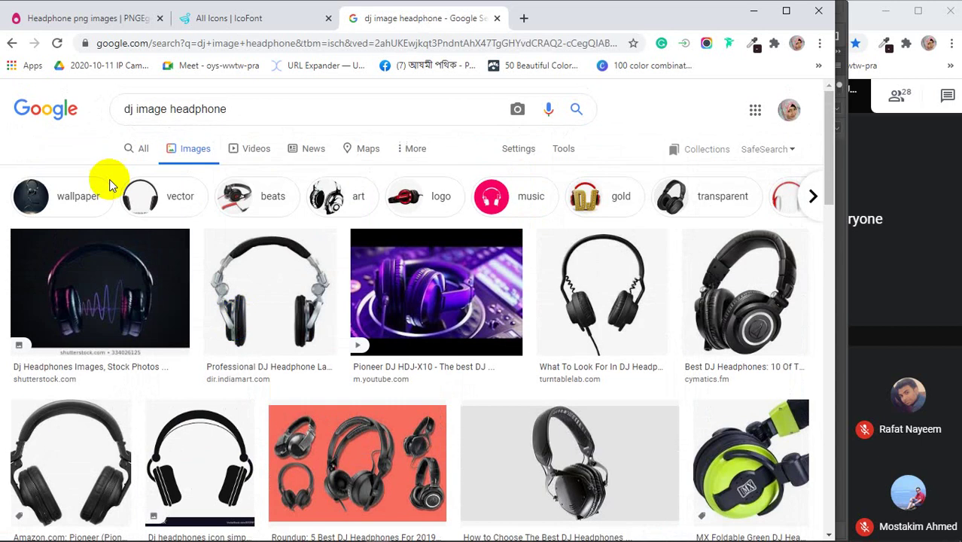
left_click_drag(236, 109, 169, 109)
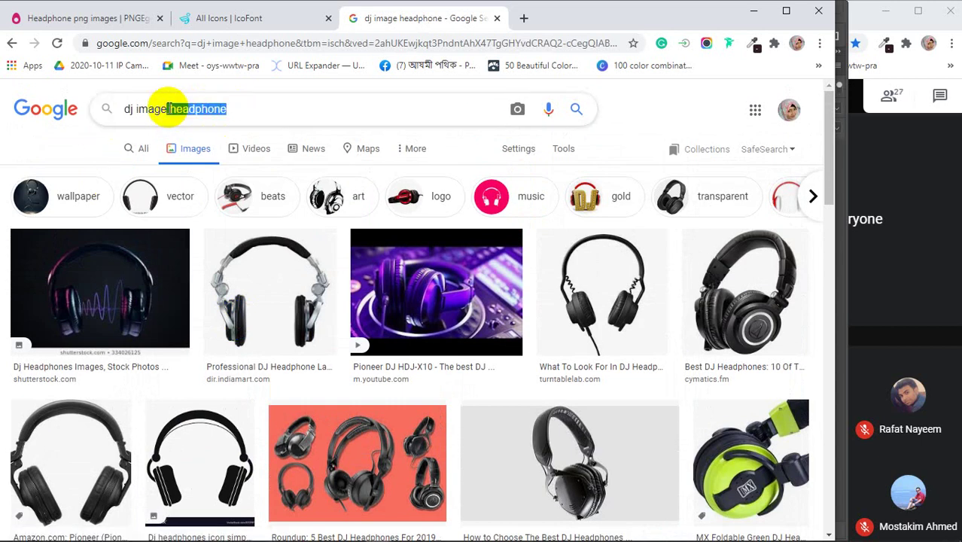
key("BackSpace")
key("Return")
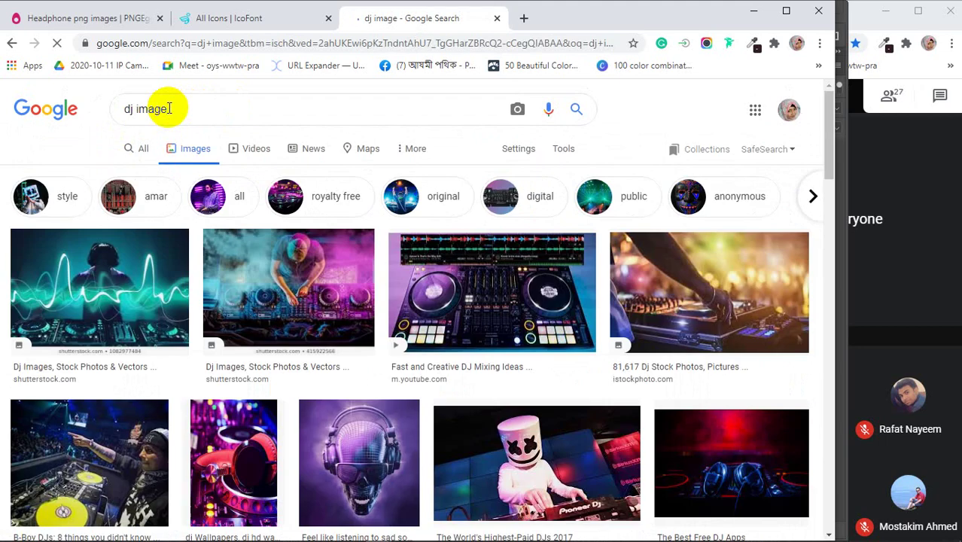
- Browse the dj results and preview the Pexels photo of a DJ at decks
scroll(286, 418, "down", 6)
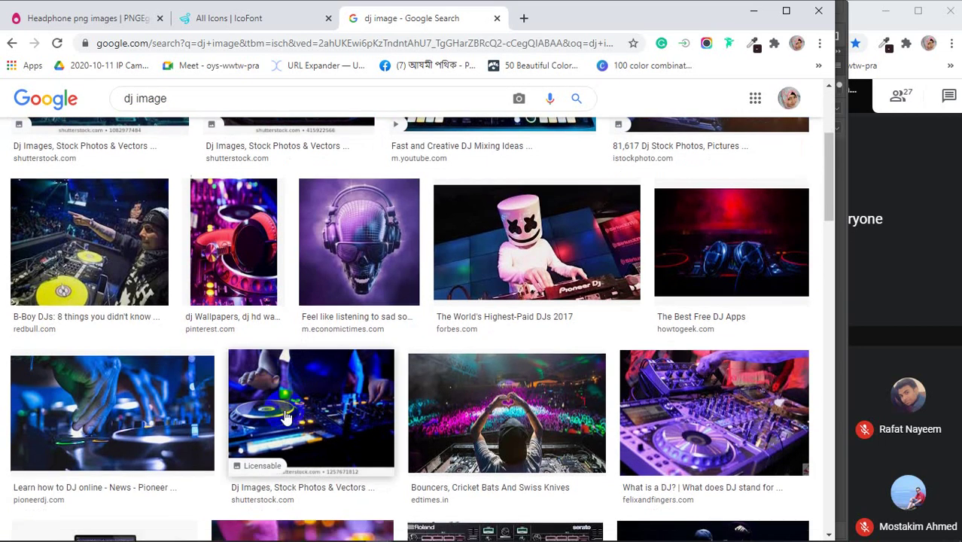
scroll(286, 418, "down", 2)
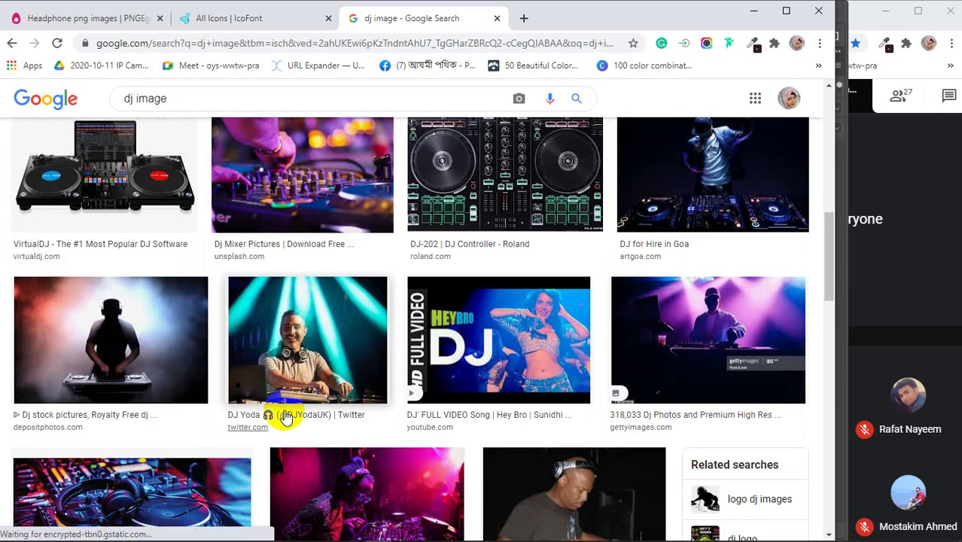
scroll(286, 418, "up", 8)
scroll(287, 417, "down", 10)
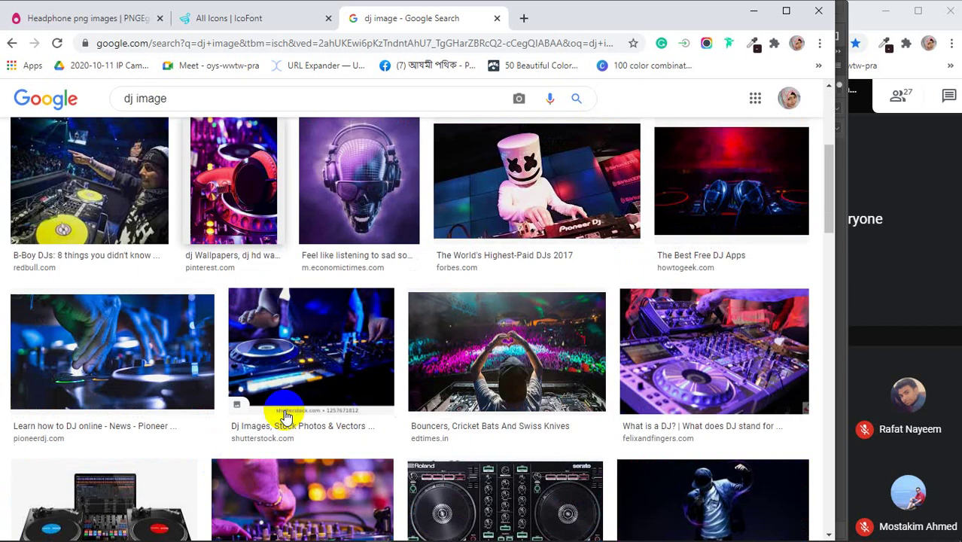
scroll(286, 417, "down", 4)
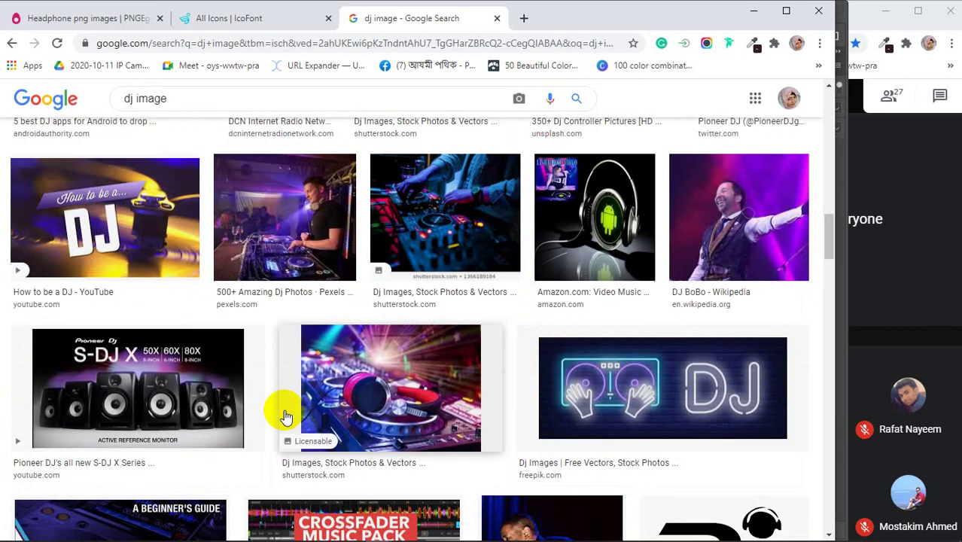
scroll(286, 416, "down", 4)
scroll(280, 407, "up", 4)
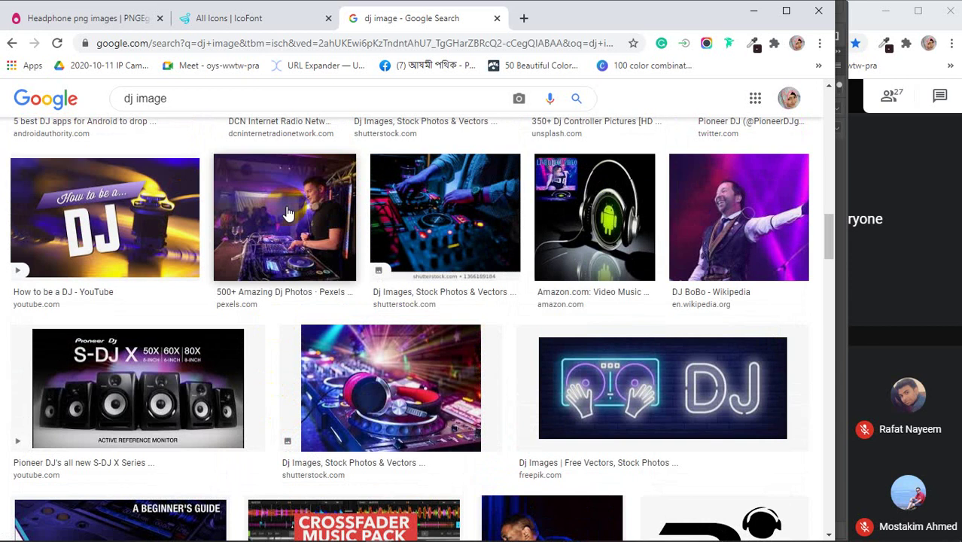
scroll(288, 214, "down", 2)
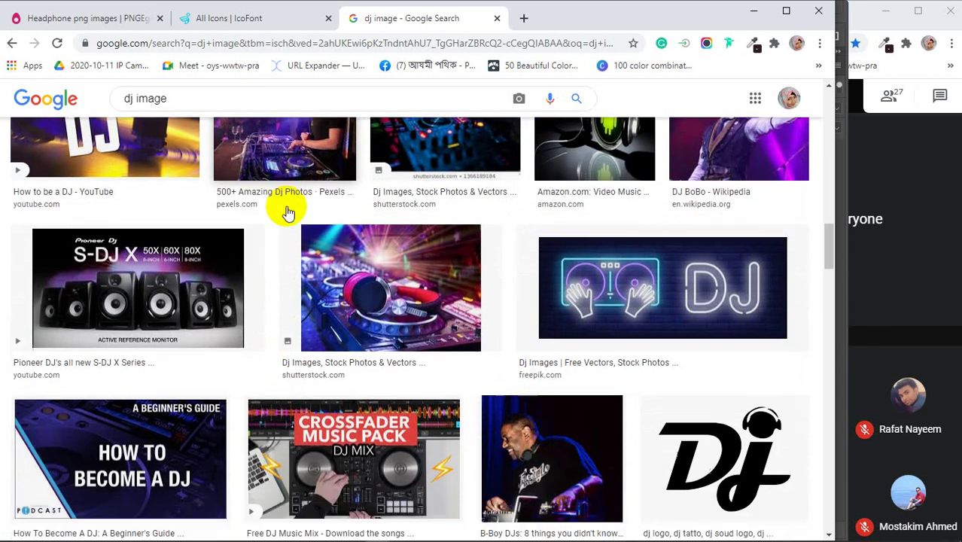
scroll(287, 211, "up", 3)
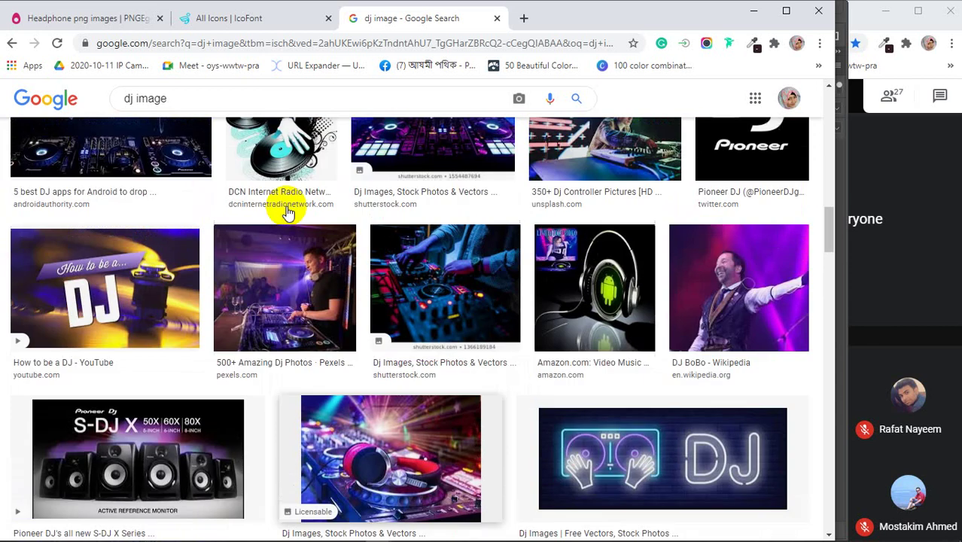
left_click(286, 263)
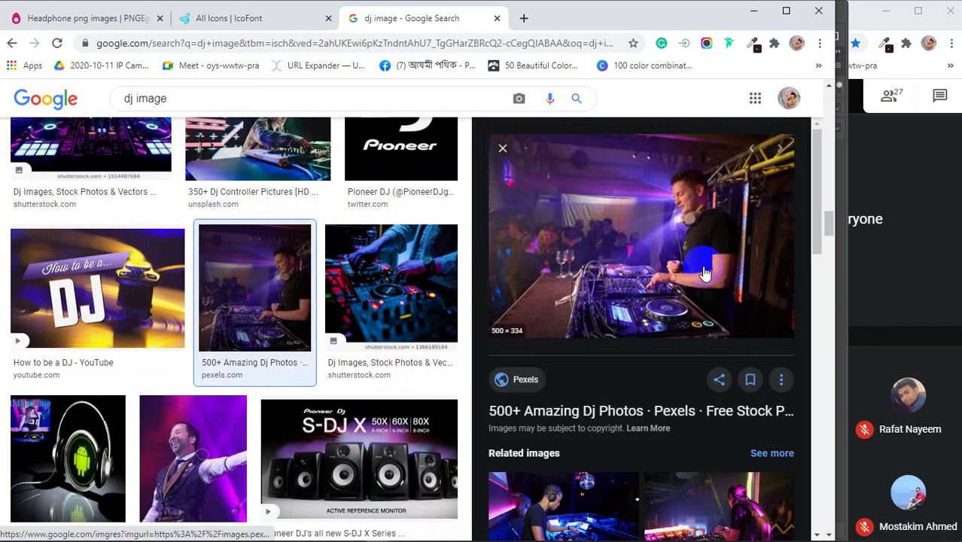
- Copy the DJ photo and paste it into the Photoshop web template as Layer 1
scroll(704, 273, "down", 5)
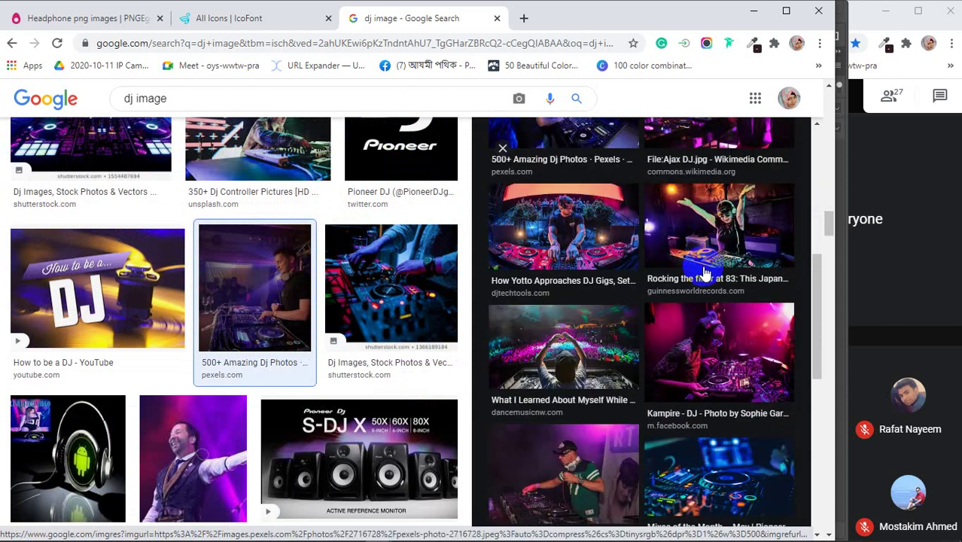
scroll(703, 272, "down", 5)
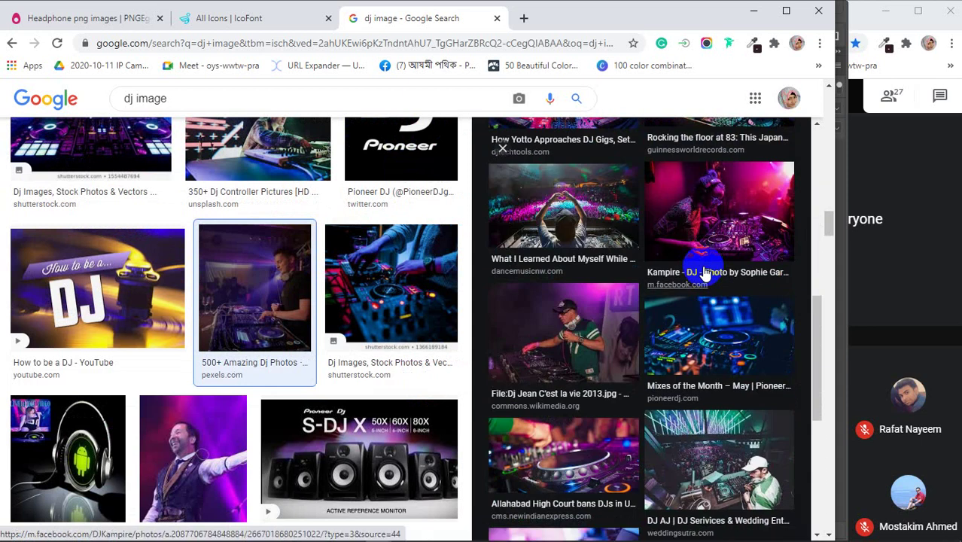
scroll(705, 272, "down", 1)
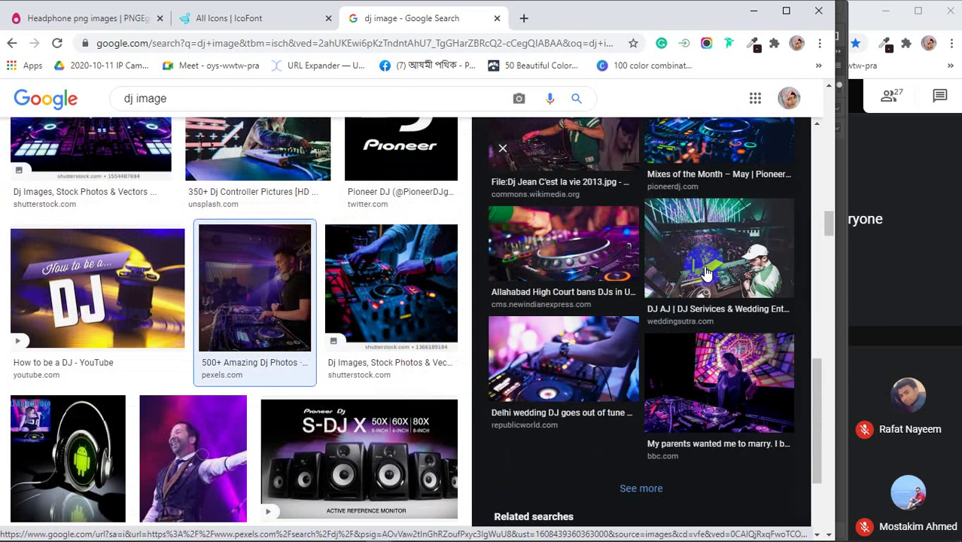
scroll(706, 273, "down", 3)
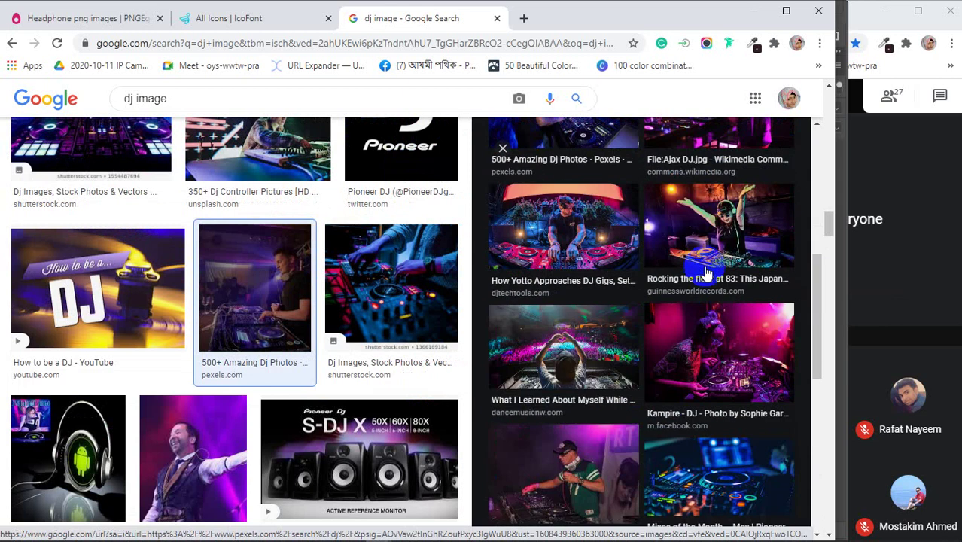
scroll(704, 267, "up", 8)
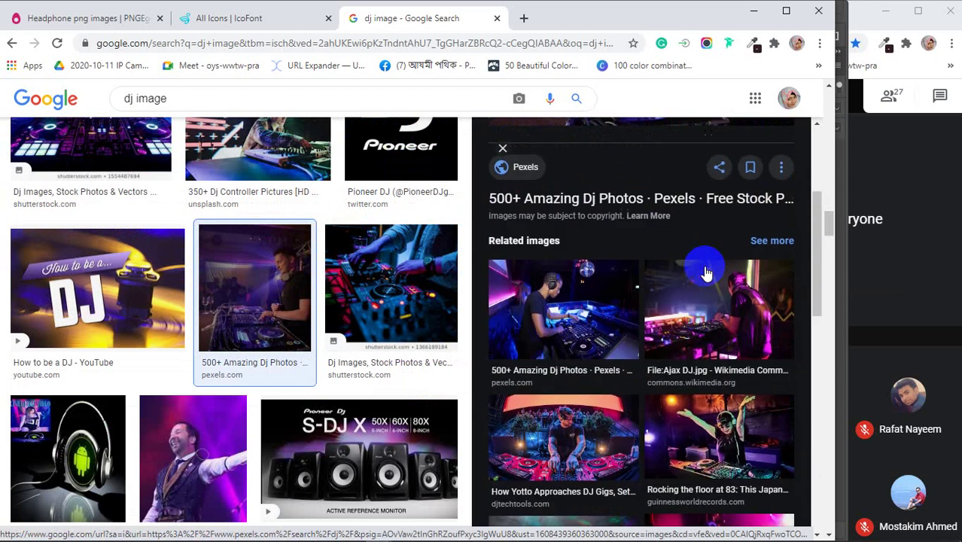
scroll(591, 307, "up", 2)
scroll(591, 307, "up", 4)
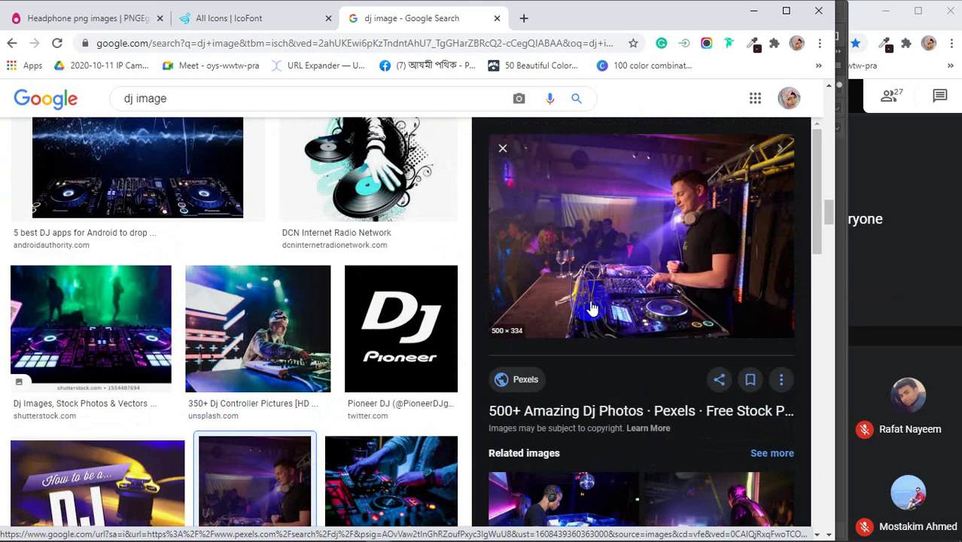
right_click(591, 307)
left_click(644, 367)
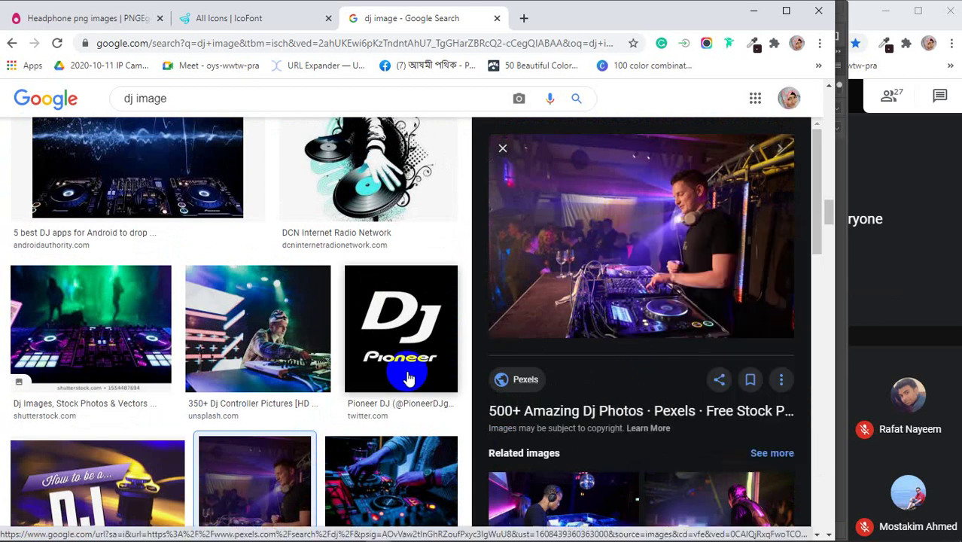
left_click(274, 535)
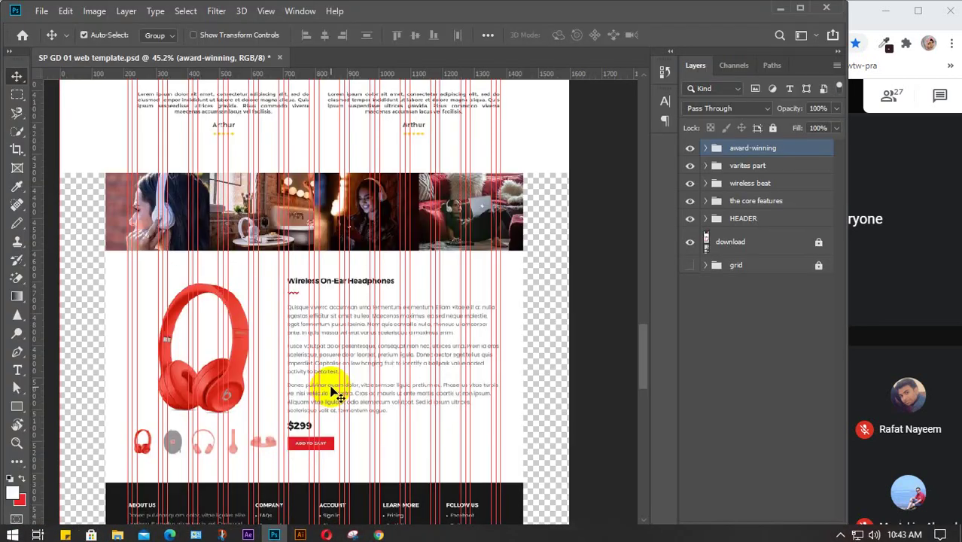
key("ctrl+v")
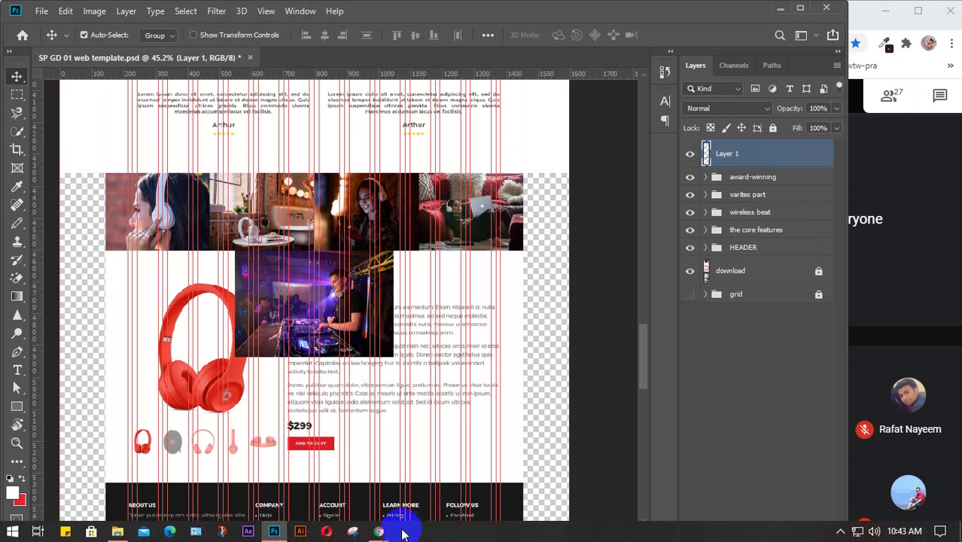
- Back in Chrome, search Google Images for 'hearing song with headphone'
mouse_move(380, 532)
left_click(489, 470)
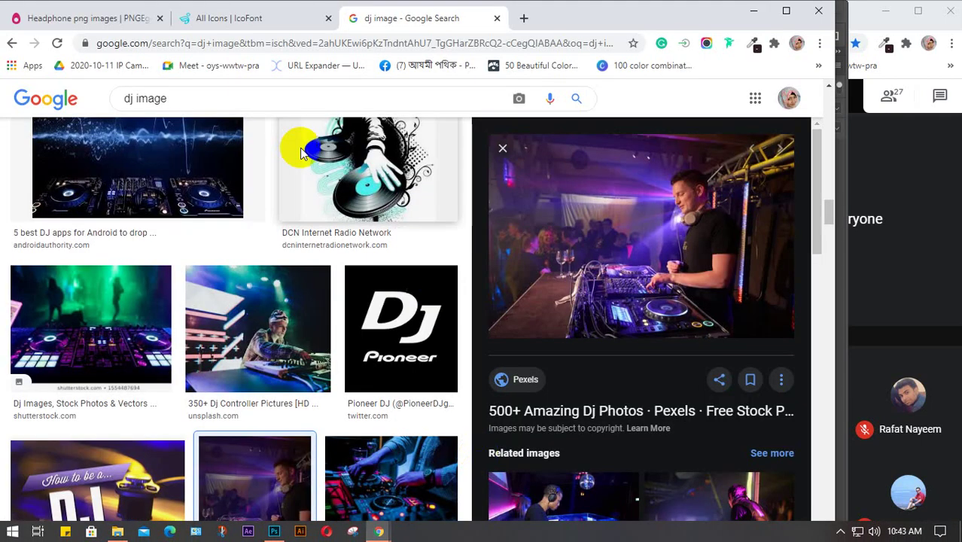
left_click_drag(189, 99, 122, 105)
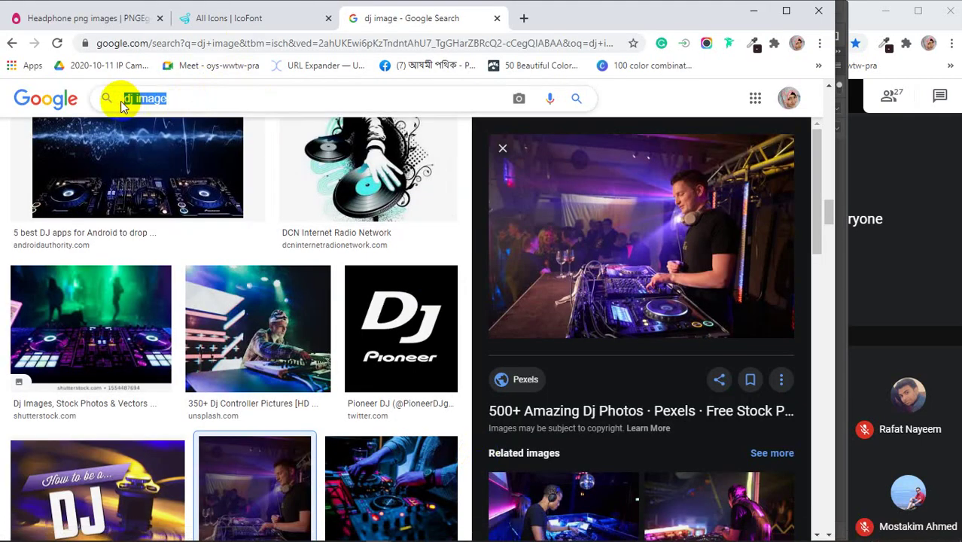
type("hearin")
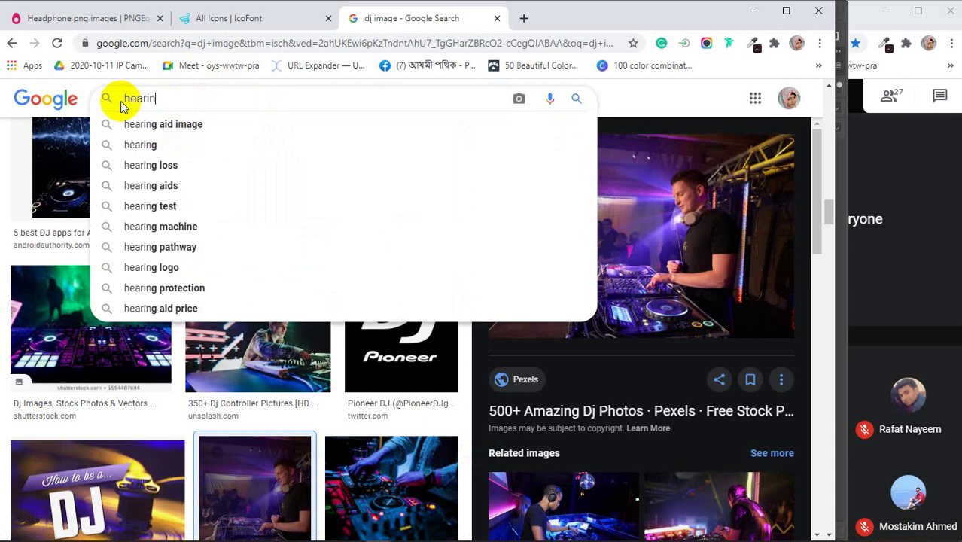
type("g song ")
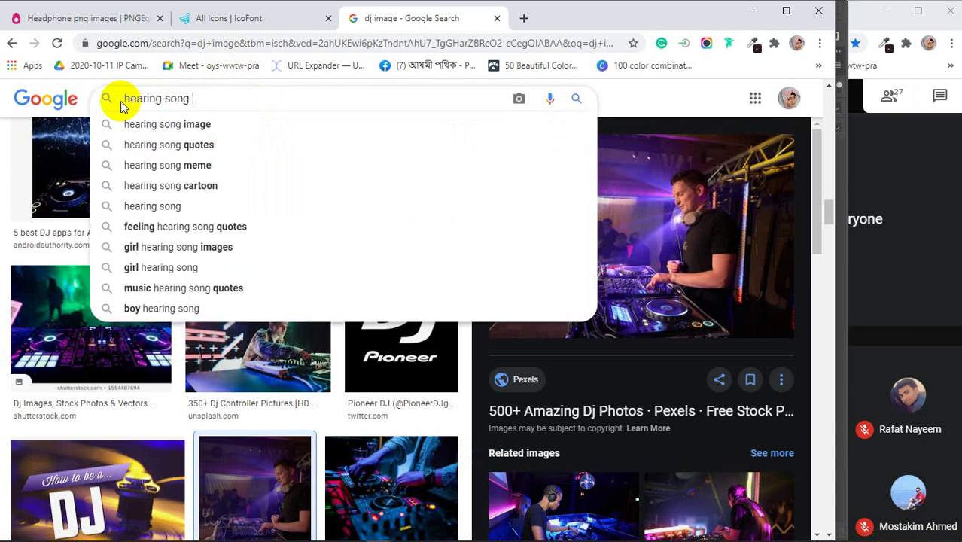
type("with ")
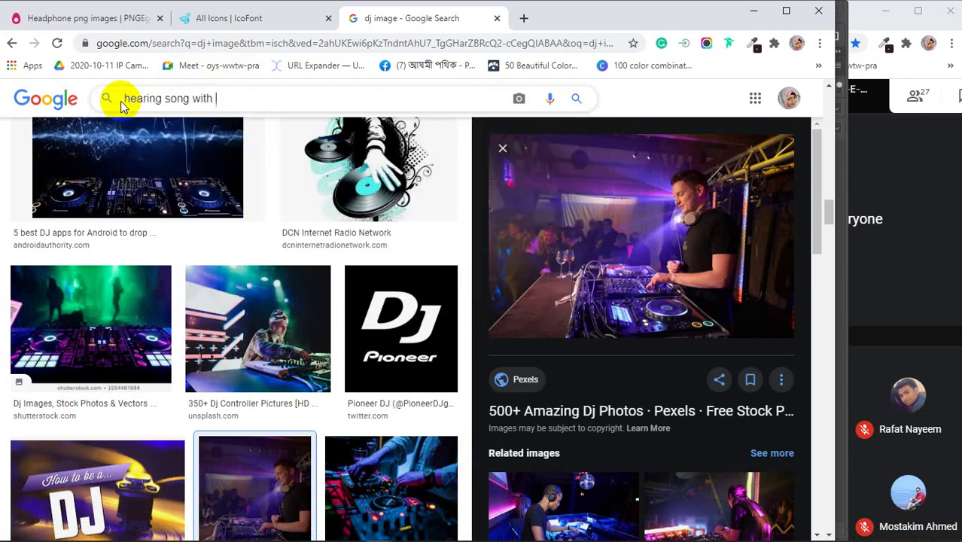
type("headphone")
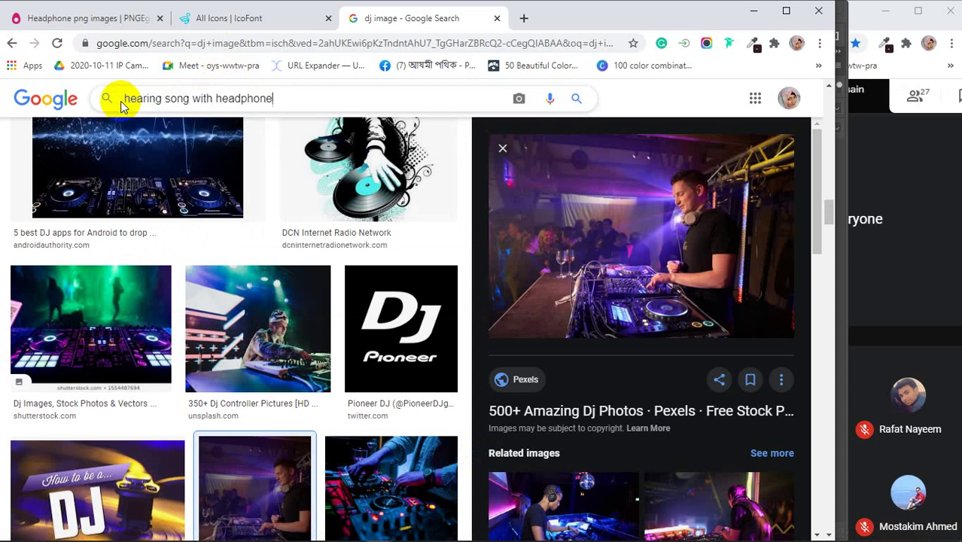
key("Return")
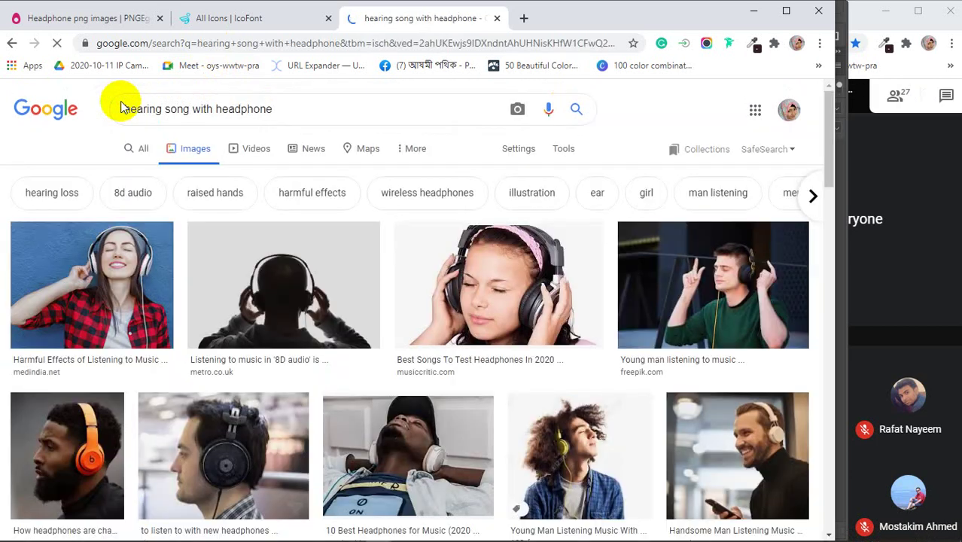
- Copy the red plaid smiling-woman photo and paste it into Photoshop as Layer 2
left_click(101, 279)
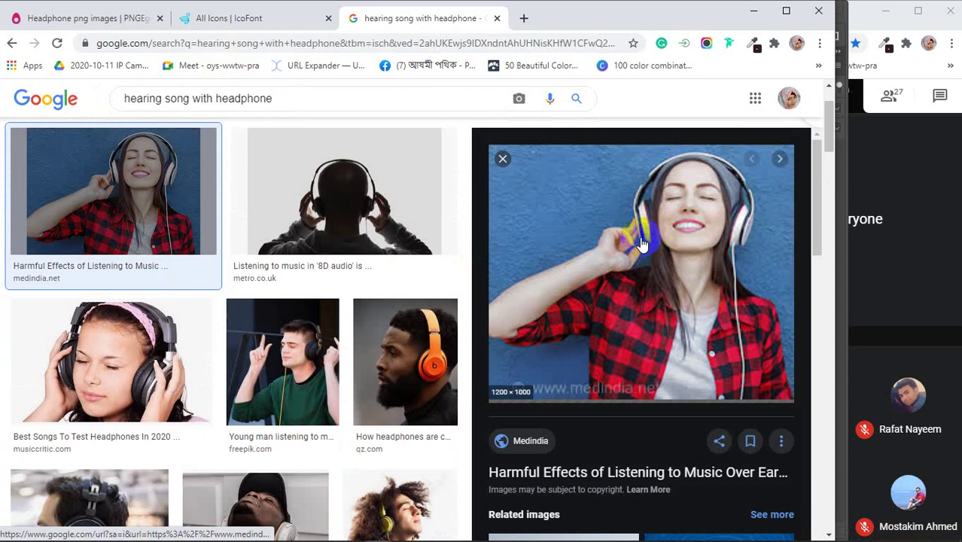
right_click(640, 238)
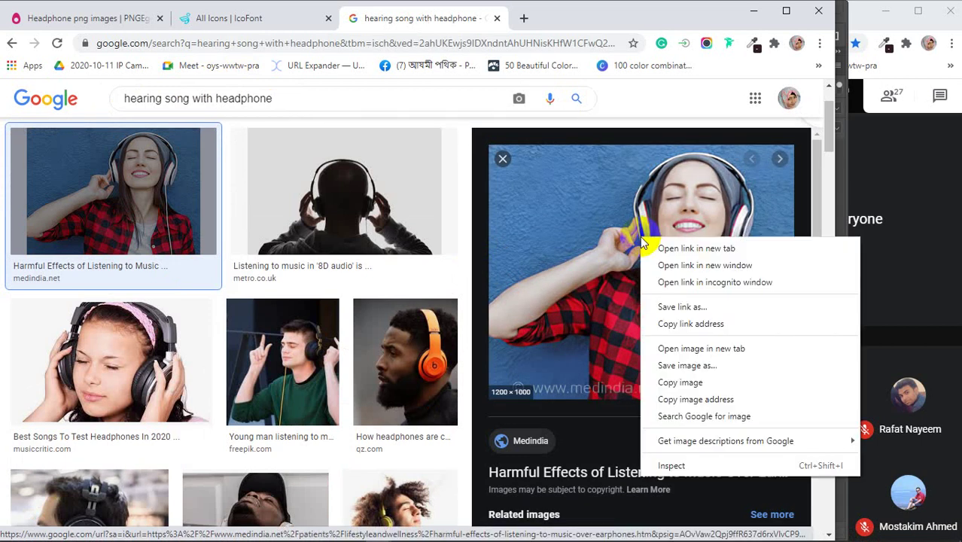
left_click(666, 380)
mouse_move(353, 531)
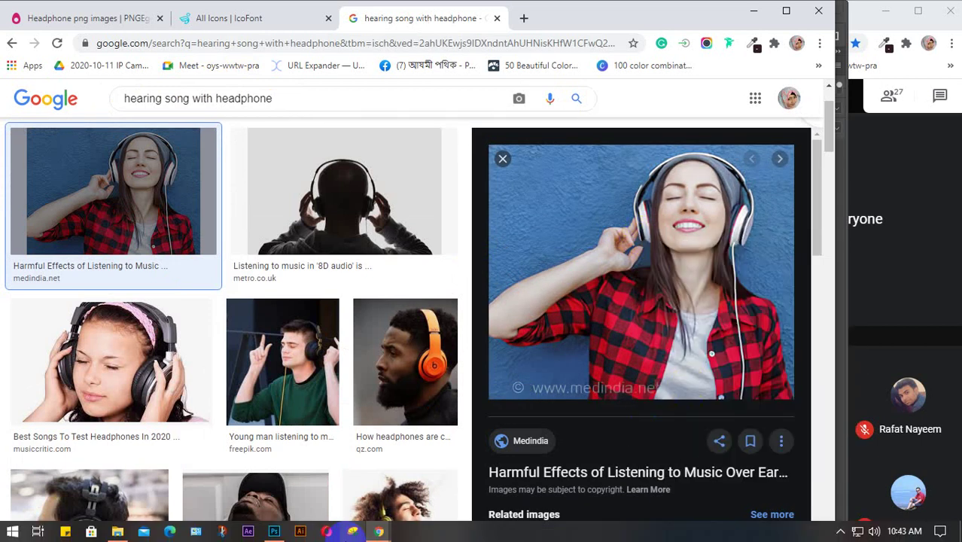
left_click(272, 530)
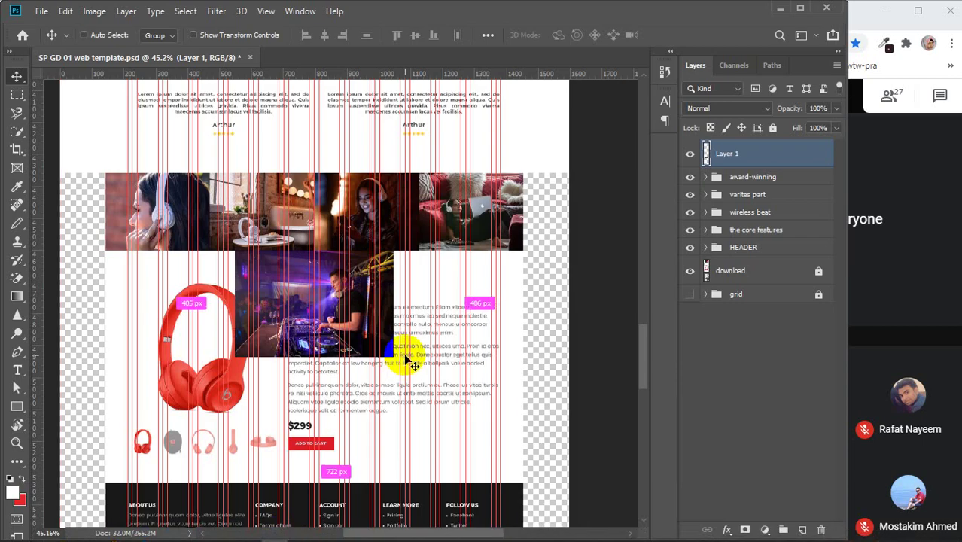
key("ctrl+v")
- Scroll the headphone results and preview the music-benefits photo of a woman with headphones
mouse_move(379, 531)
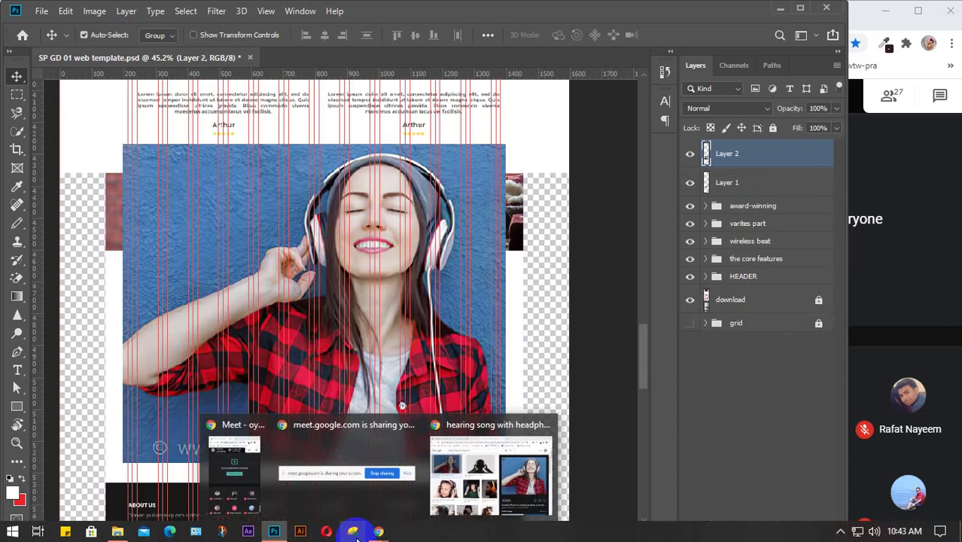
left_click(489, 470)
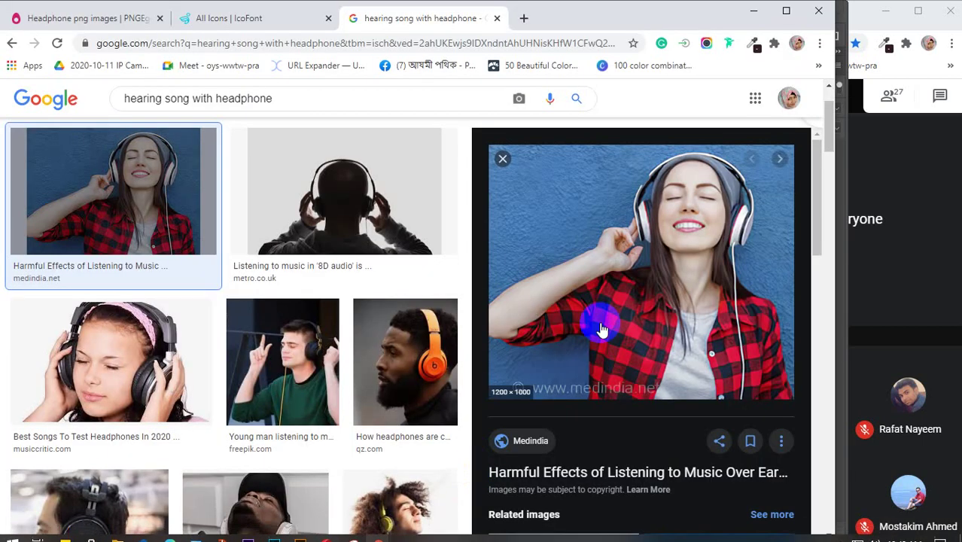
scroll(305, 295, "down", 2)
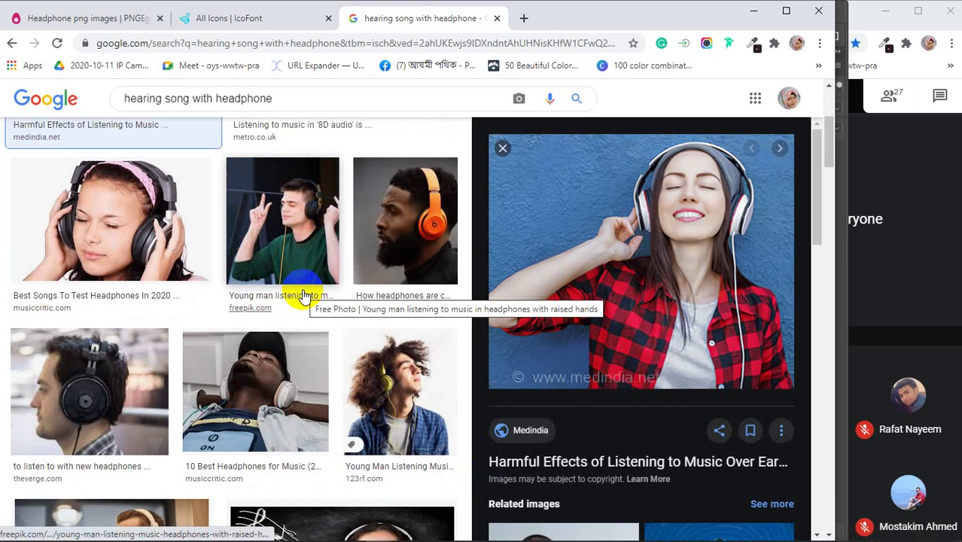
scroll(305, 295, "down", 1)
scroll(305, 295, "down", 7)
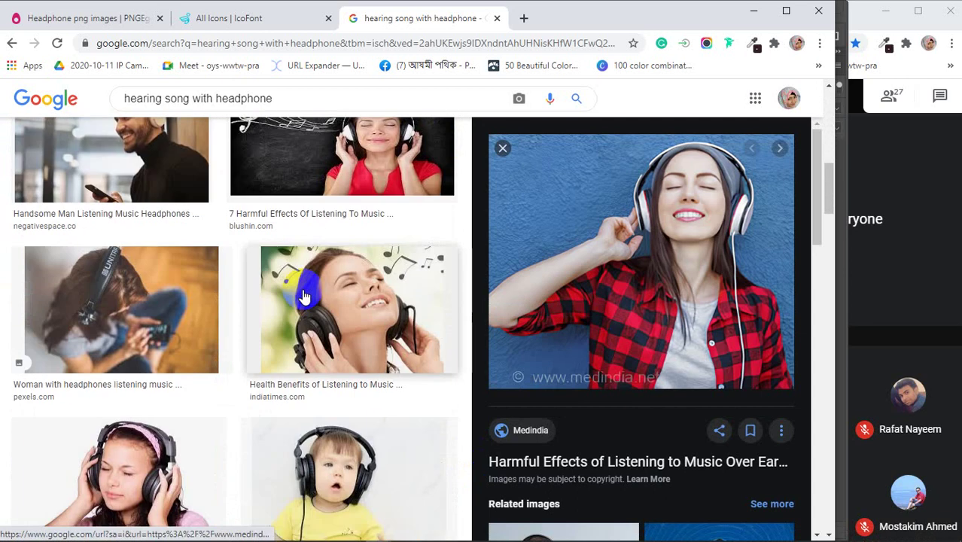
scroll(305, 295, "down", 6)
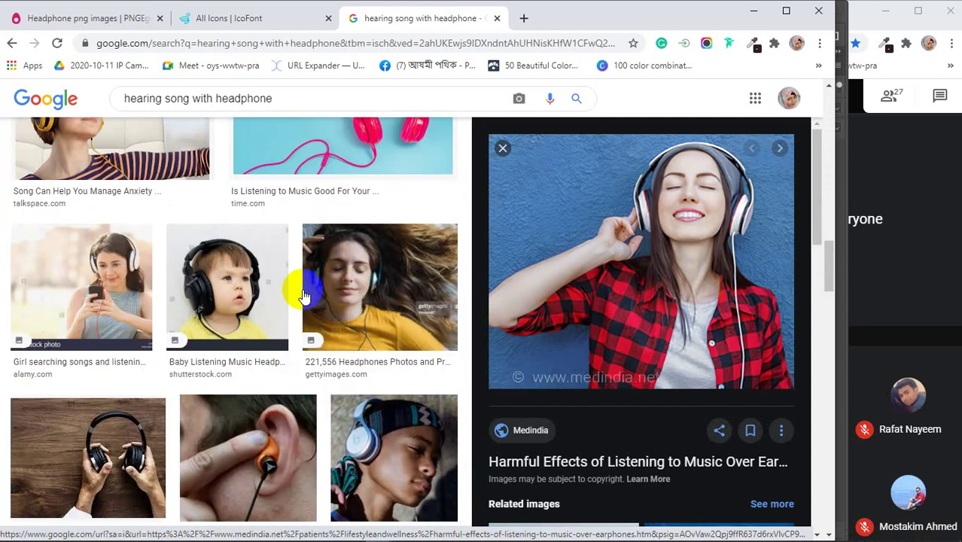
scroll(305, 295, "down", 4)
scroll(304, 295, "down", 3)
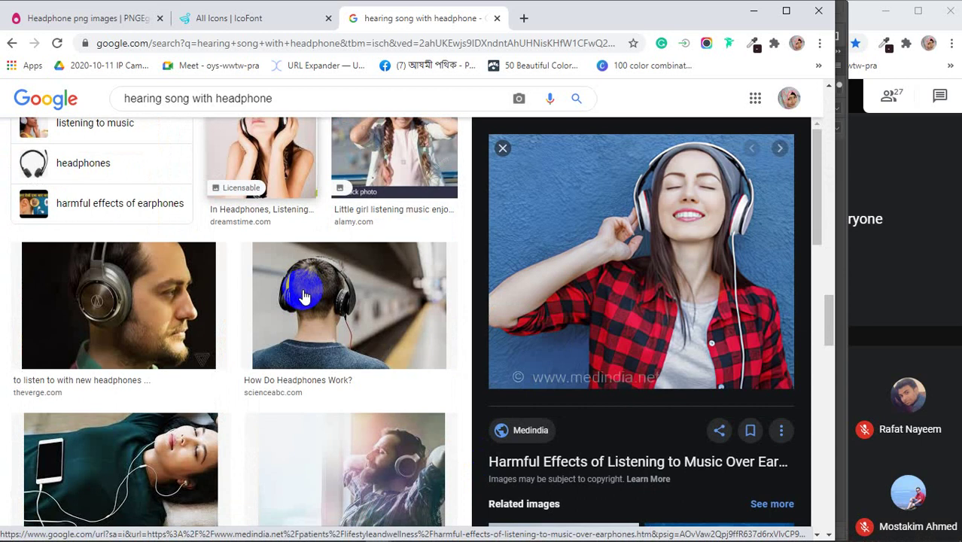
scroll(305, 295, "down", 3)
scroll(304, 295, "down", 4)
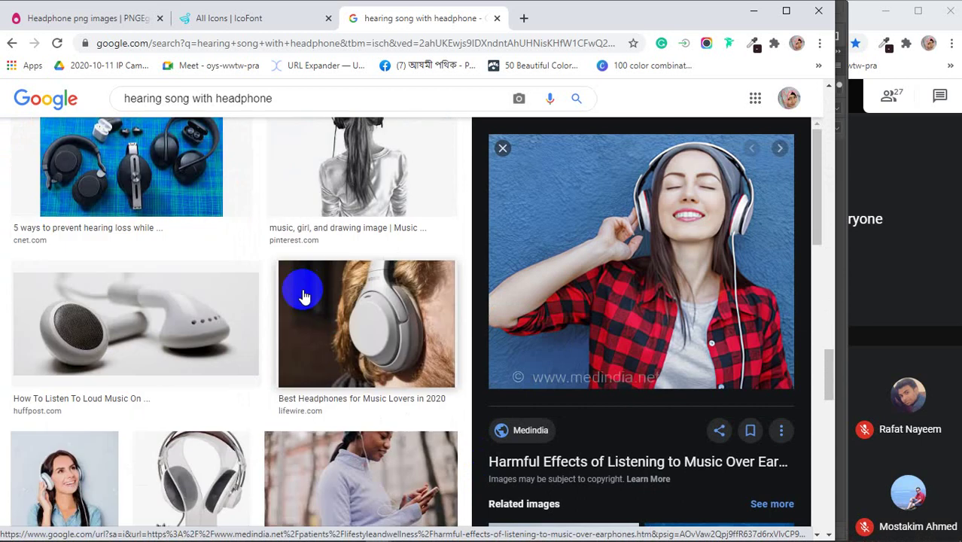
scroll(303, 295, "down", 8)
scroll(638, 344, "down", 4)
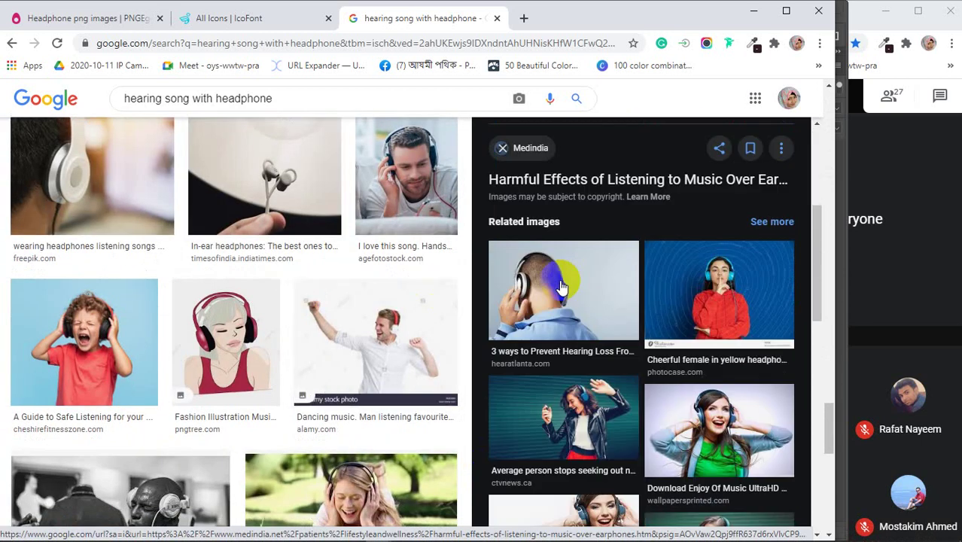
scroll(625, 346, "down", 3)
scroll(623, 348, "down", 1)
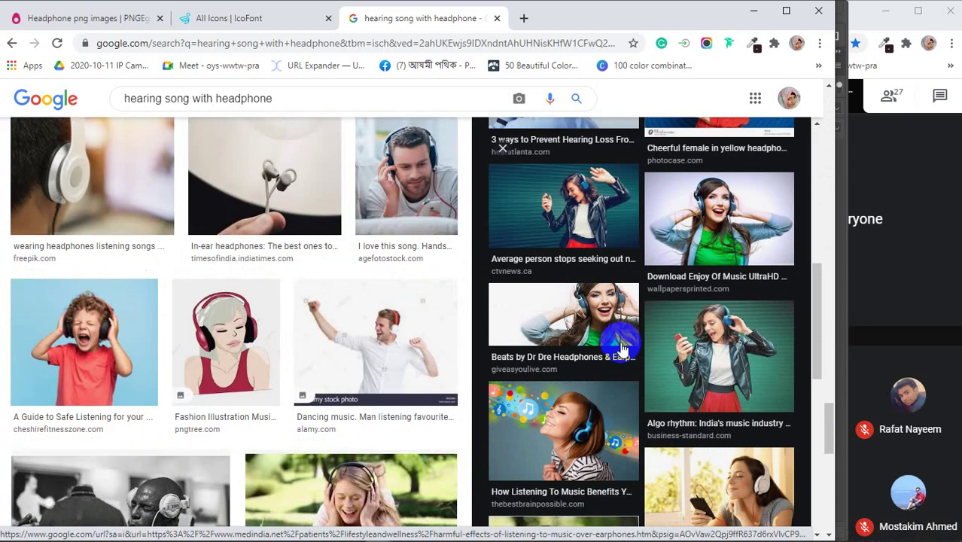
scroll(621, 350, "down", 2)
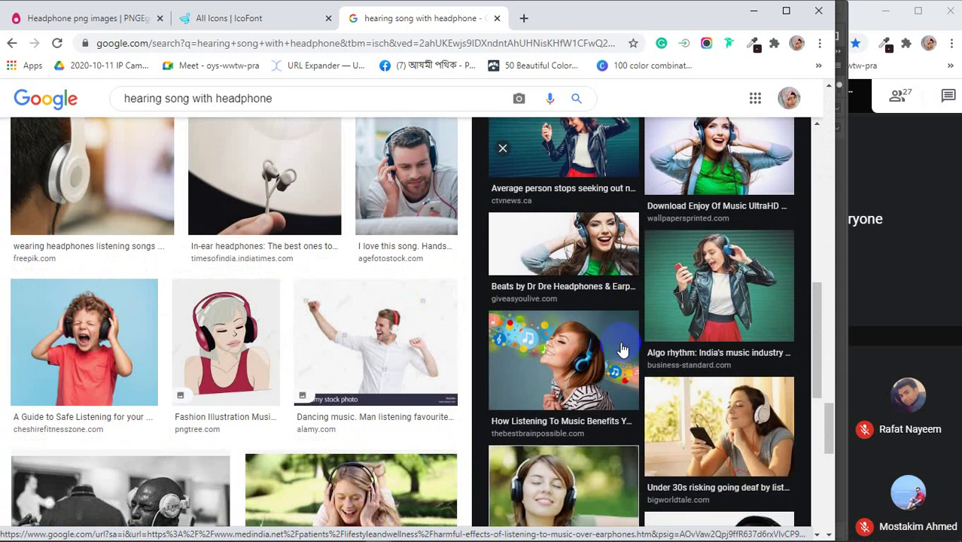
left_click(595, 353)
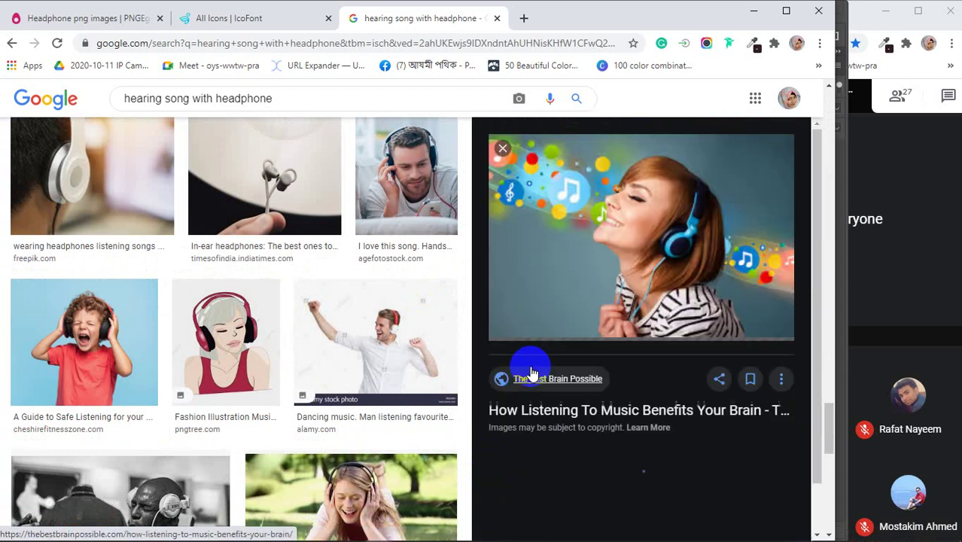
- Scroll the related images and preview the Earth.com 'How music flows through the brain' photo
scroll(654, 241, "down", 5)
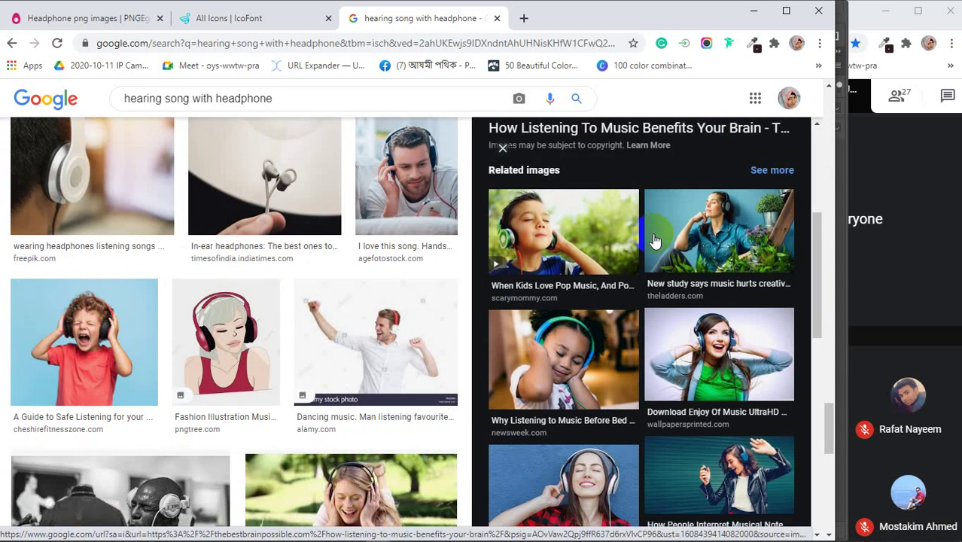
scroll(653, 240, "down", 4)
scroll(653, 241, "down", 4)
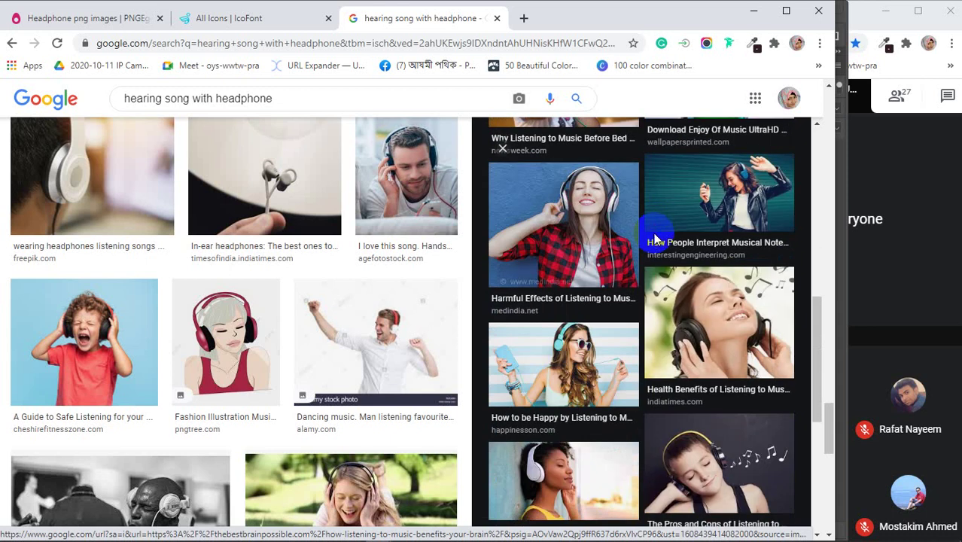
scroll(655, 239, "down", 2)
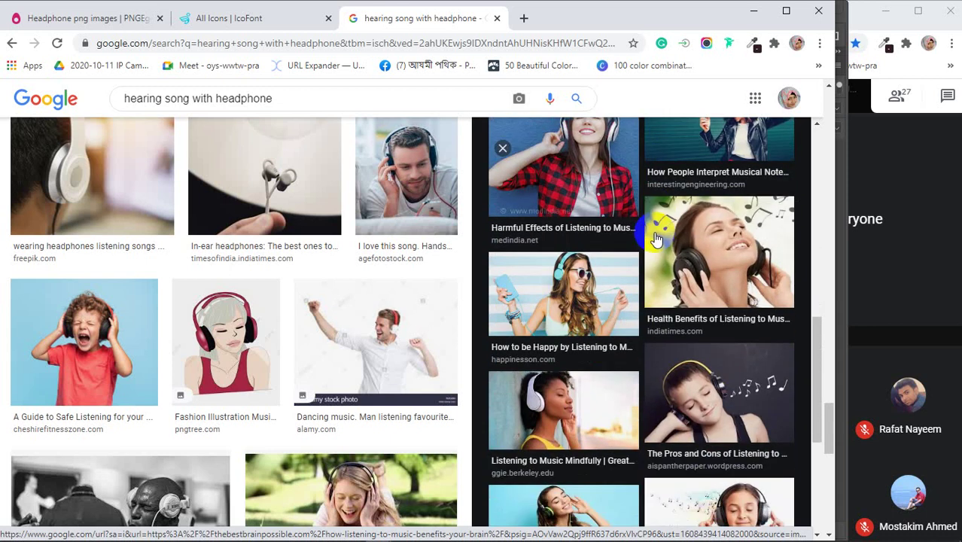
scroll(655, 239, "down", 6)
scroll(655, 240, "up", 8)
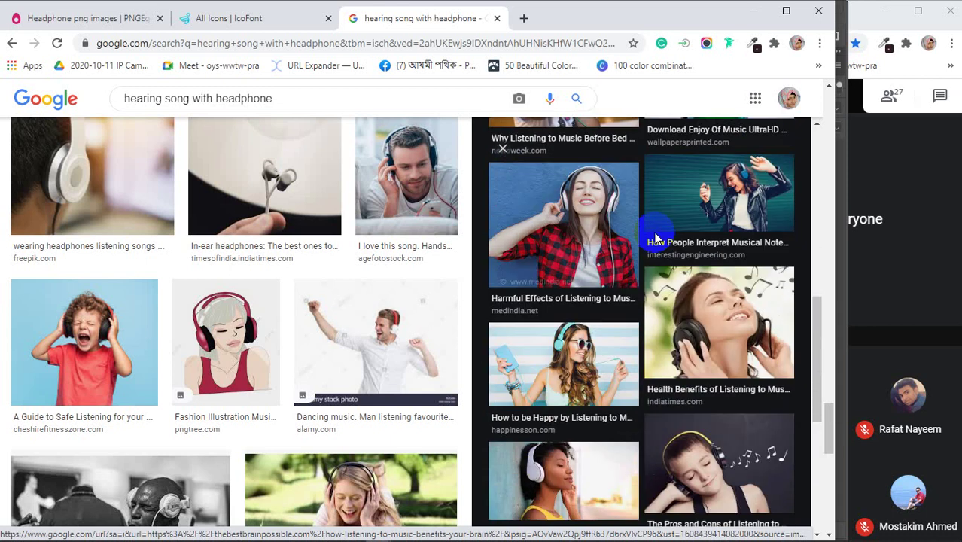
scroll(655, 239, "down", 3)
scroll(655, 237, "down", 3)
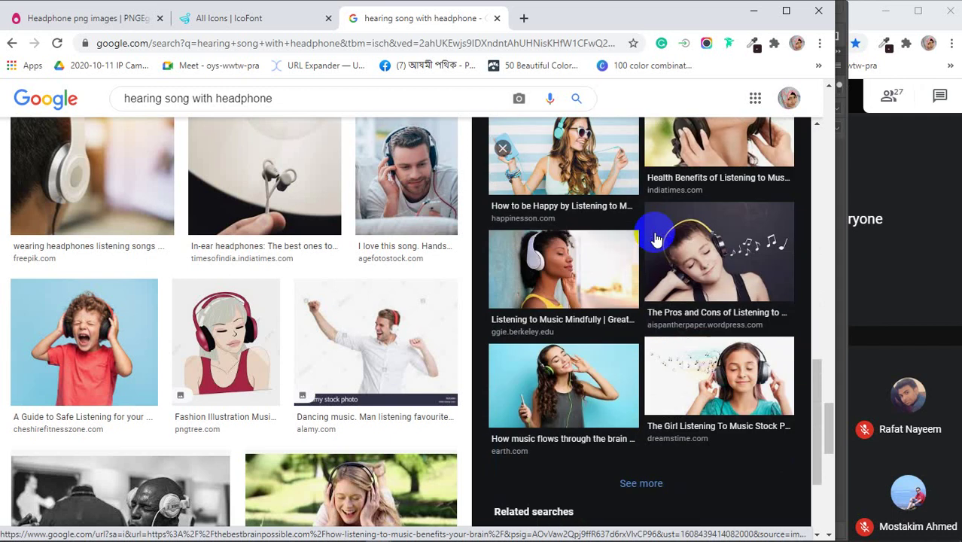
left_click(569, 389)
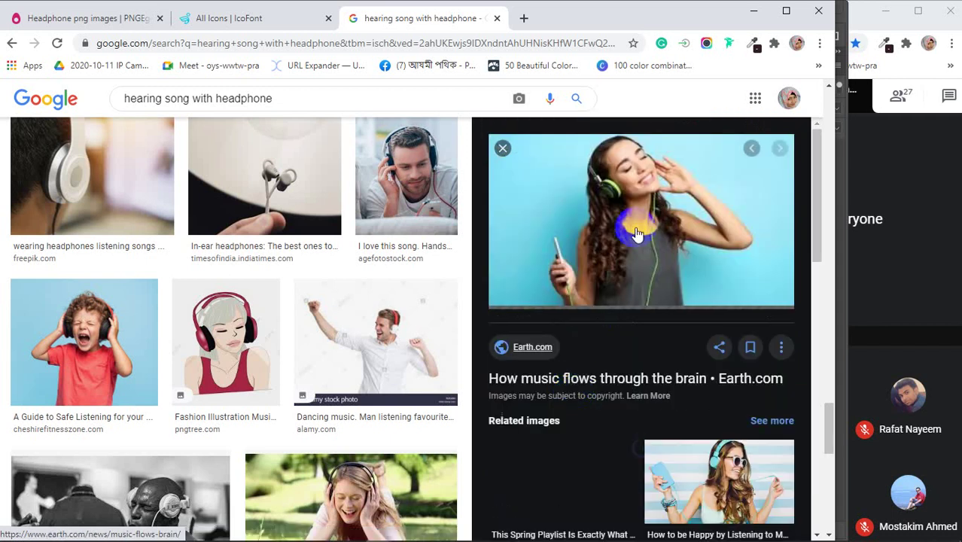
scroll(636, 234, "down", 6)
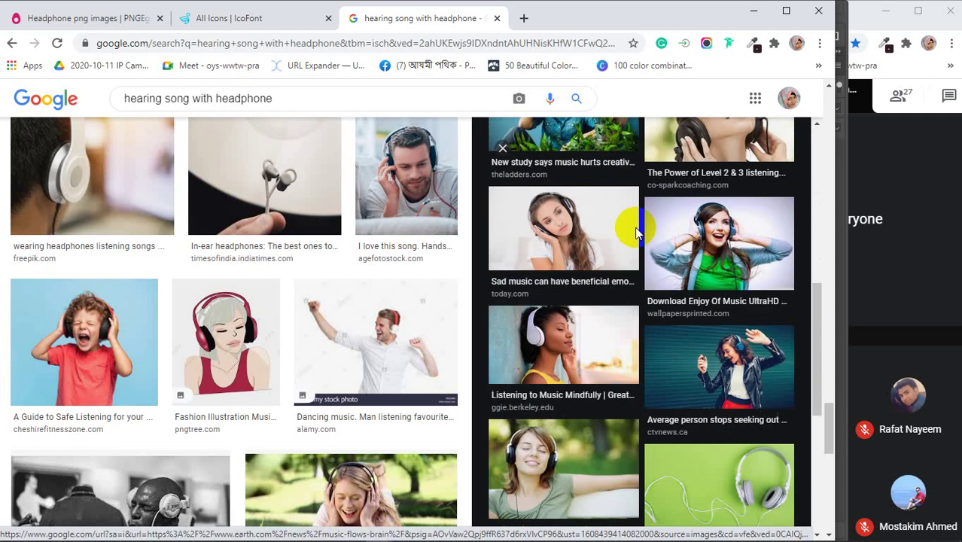
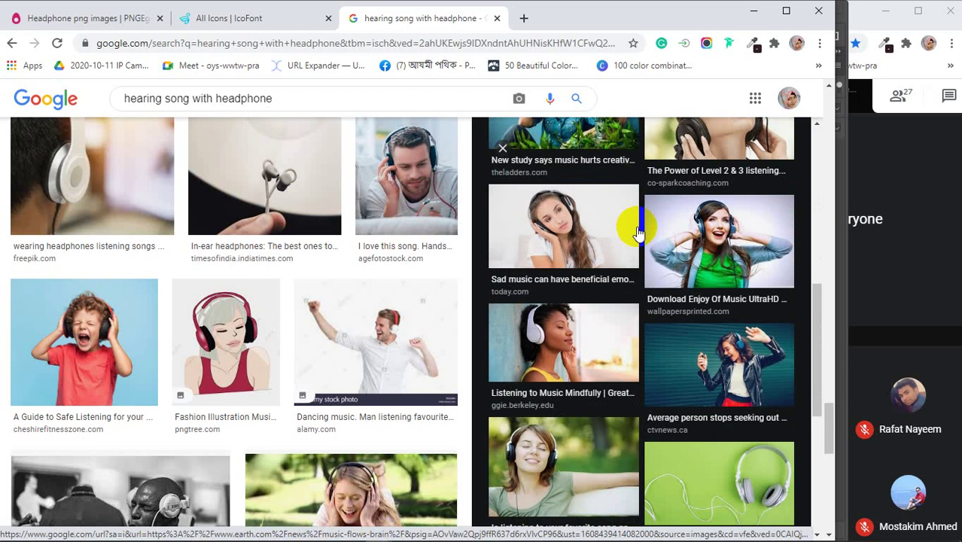
- Copy the dancing woman in blue headphones image from Google Images and minimize Chrome
left_click(719, 377)
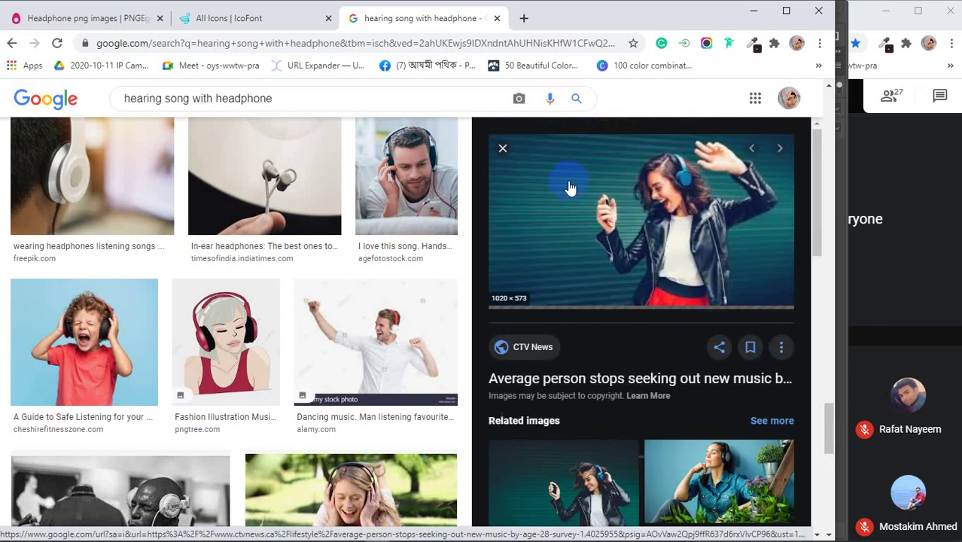
right_click(617, 210)
left_click(645, 340)
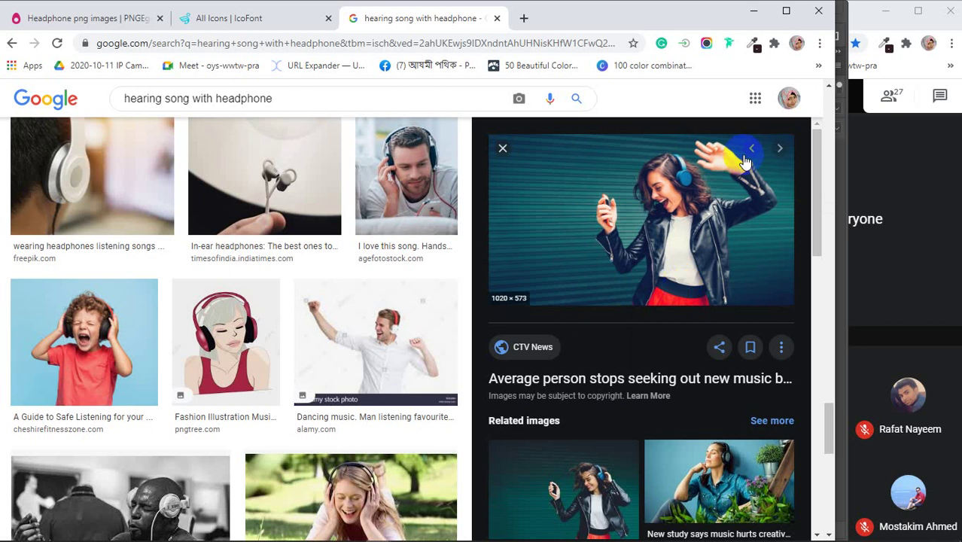
left_click(752, 12)
- Paste the dancing woman photo, shrink it, and place it at the upper right
key("ctrl+v")
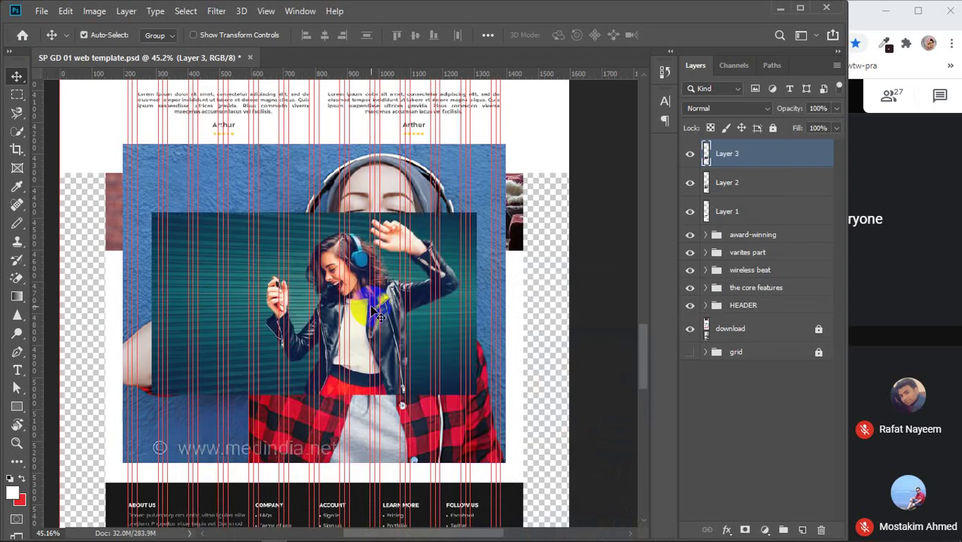
key("ctrl+t")
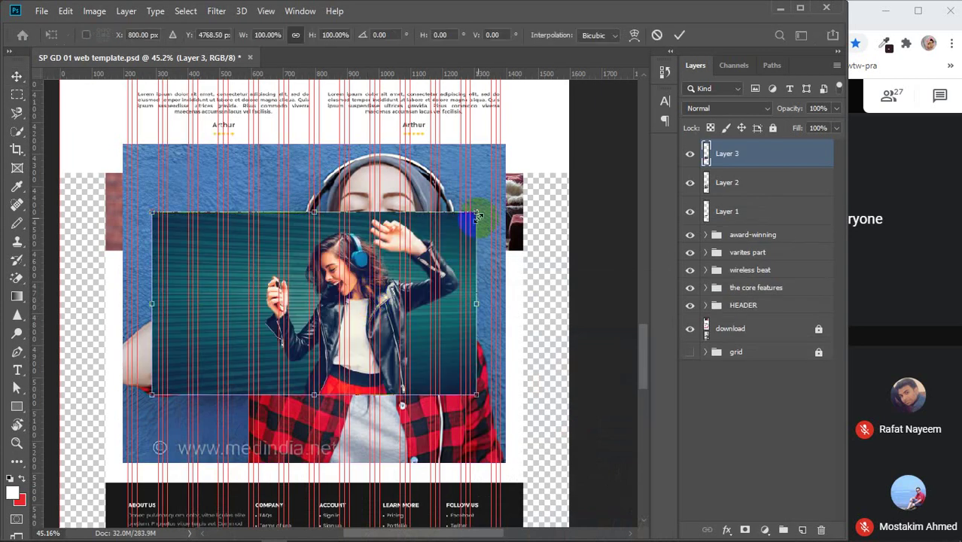
left_click_drag(475, 213, 342, 335)
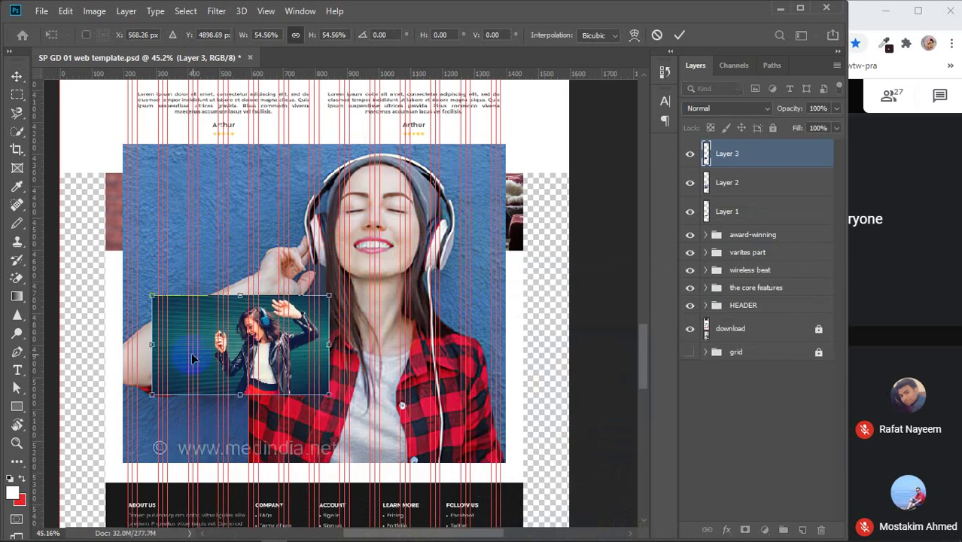
left_click_drag(192, 360, 454, 226)
left_click(679, 36)
- Shrink the headphone woman photo to about 37% and move it to the top-middle slot
left_click(719, 183)
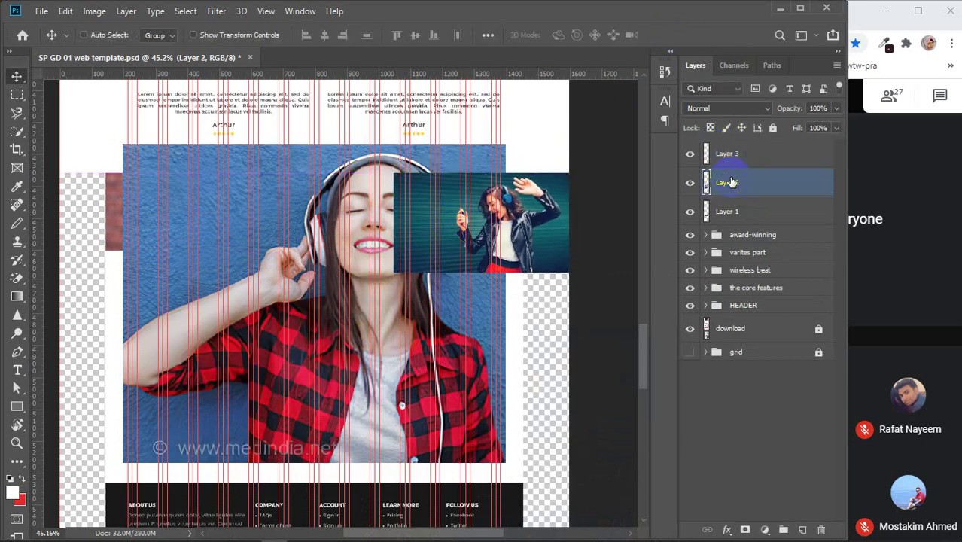
key("ctrl+t")
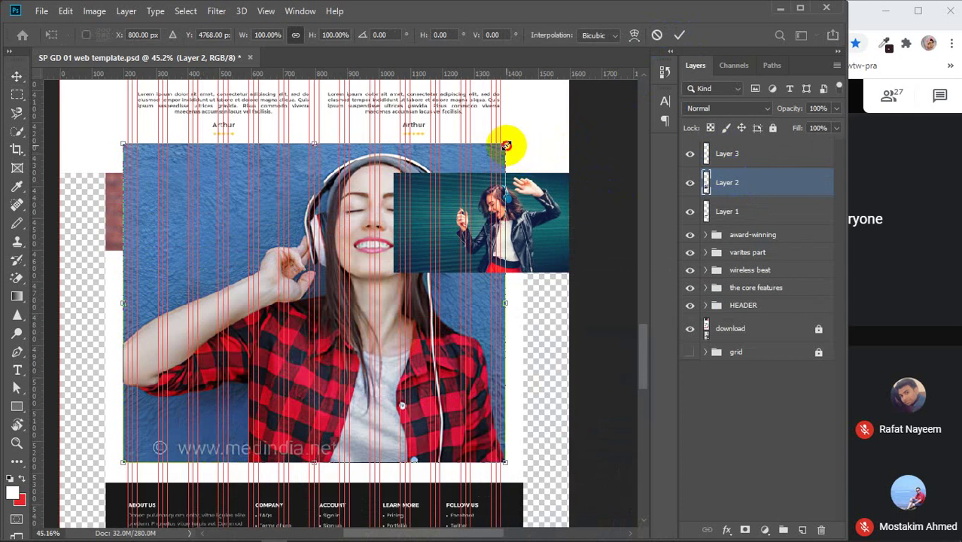
left_click_drag(506, 145, 263, 344)
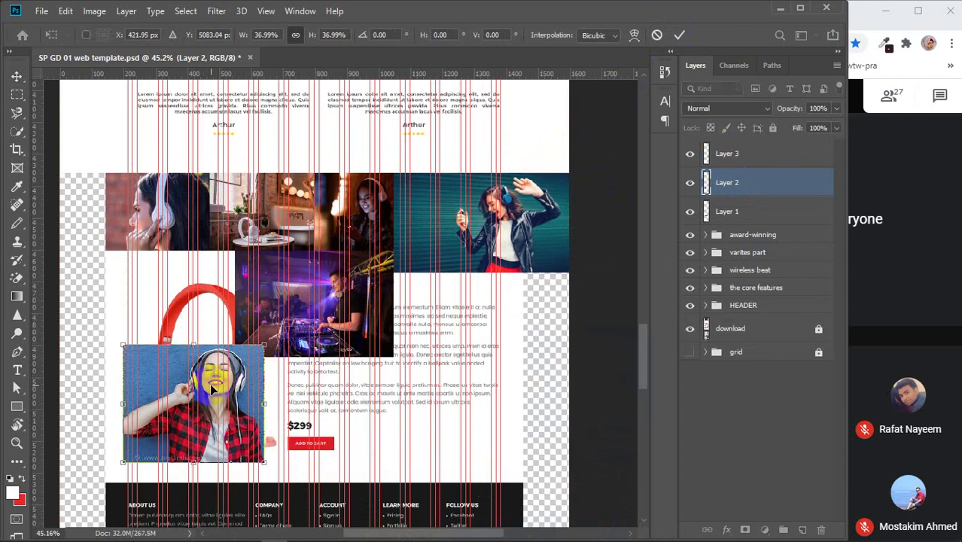
left_click_drag(212, 390, 346, 205)
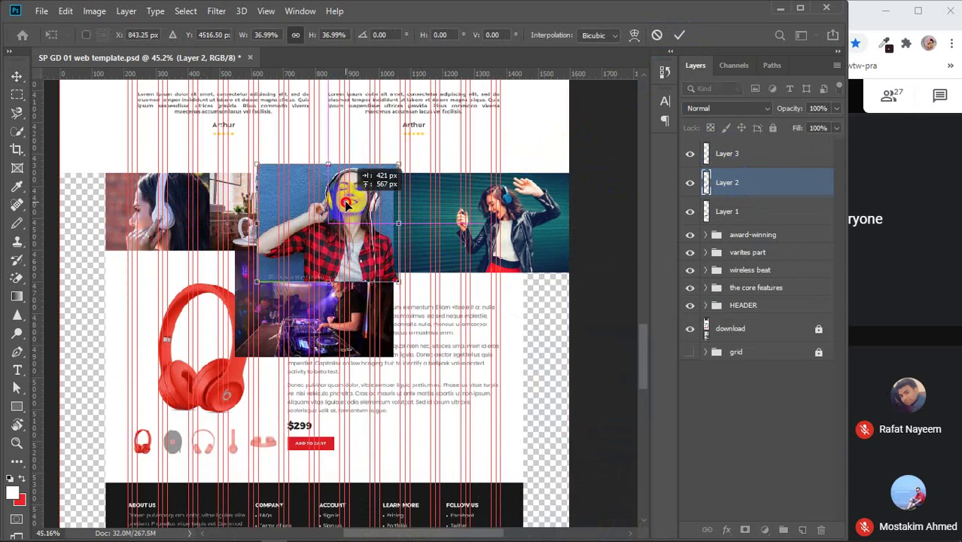
left_click(679, 35)
- Move the DJ photo to the upper-left slot and add a horizontal guide at 4339 px
left_click(739, 211)
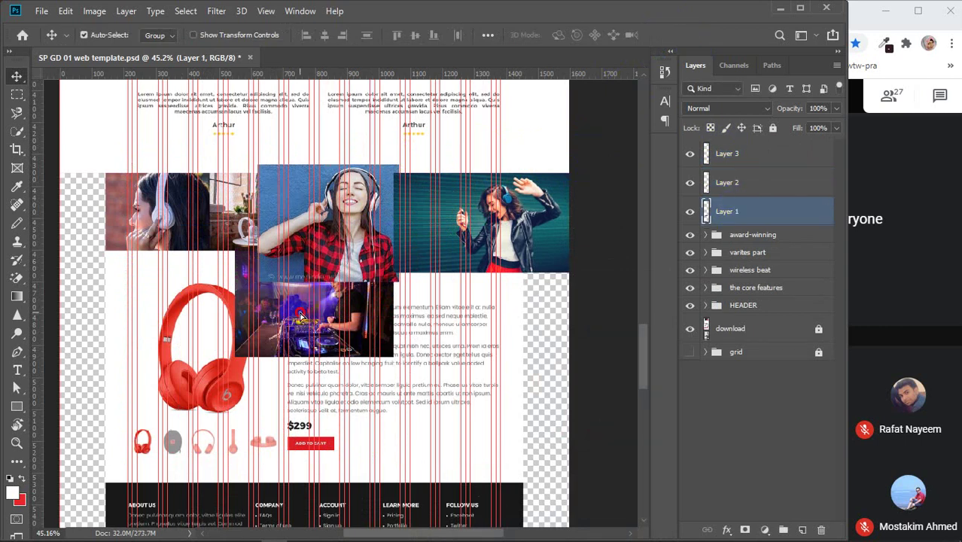
left_click_drag(299, 316, 126, 233)
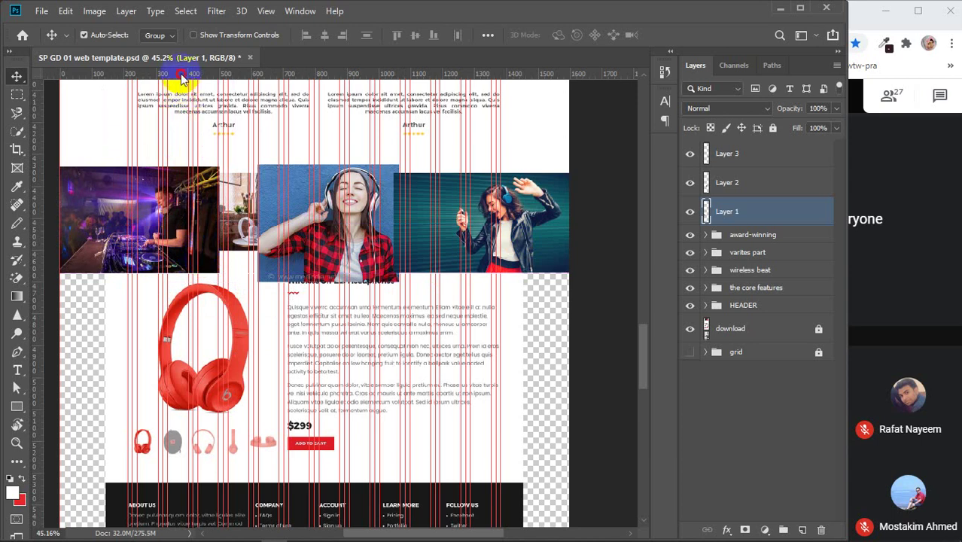
left_click_drag(183, 75, 179, 168)
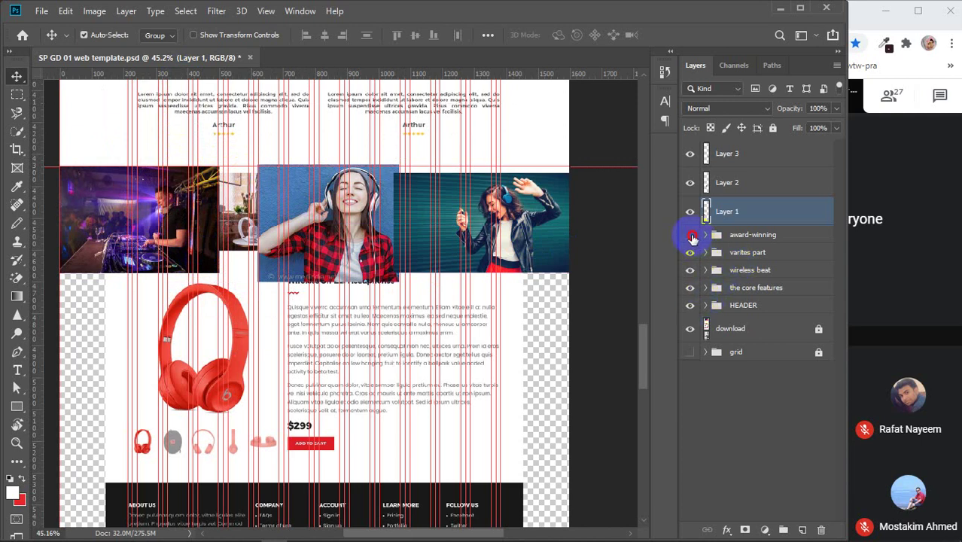
- Check the layout by toggling the award-winning group, nudge the DJ photo down, and collapse the group
left_click(690, 236)
left_click(690, 235)
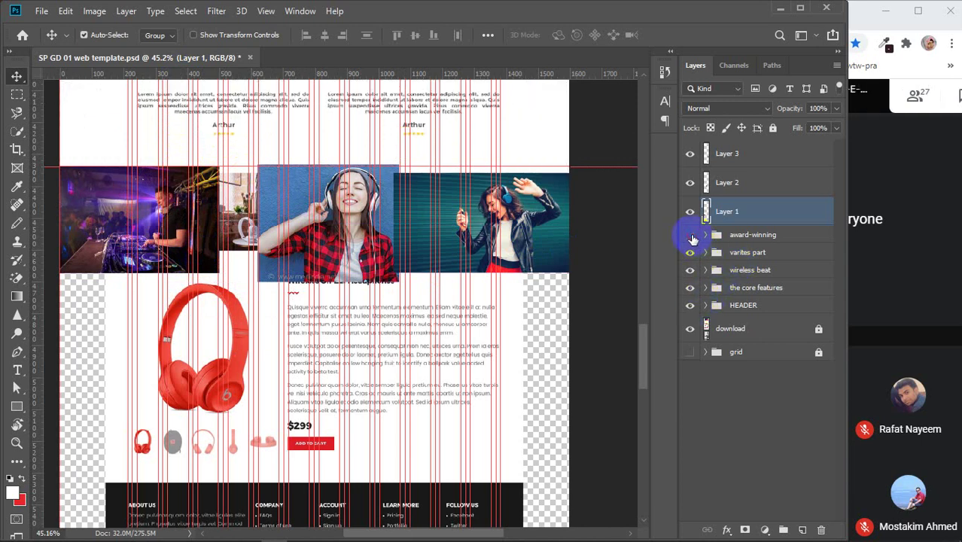
left_click(690, 235)
left_click(690, 236)
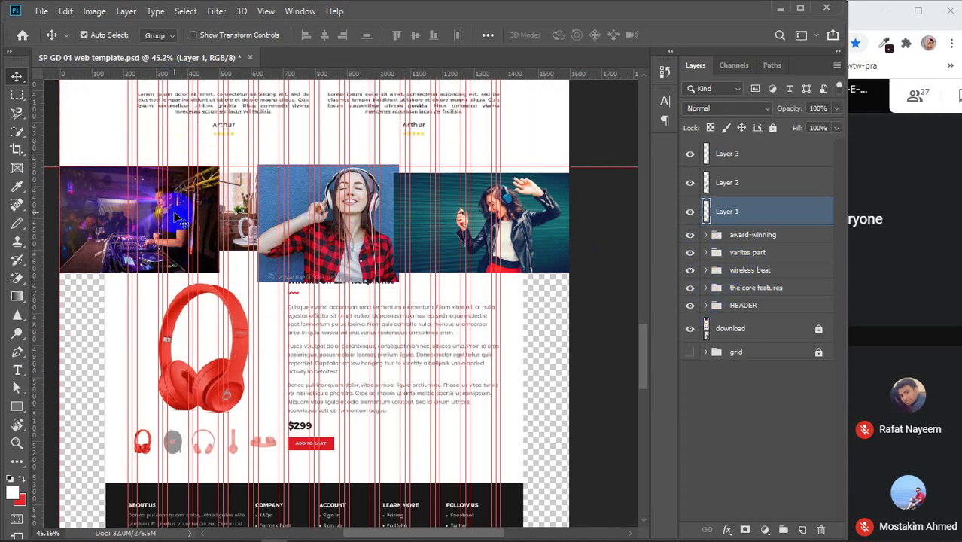
left_click_drag(177, 218, 184, 251)
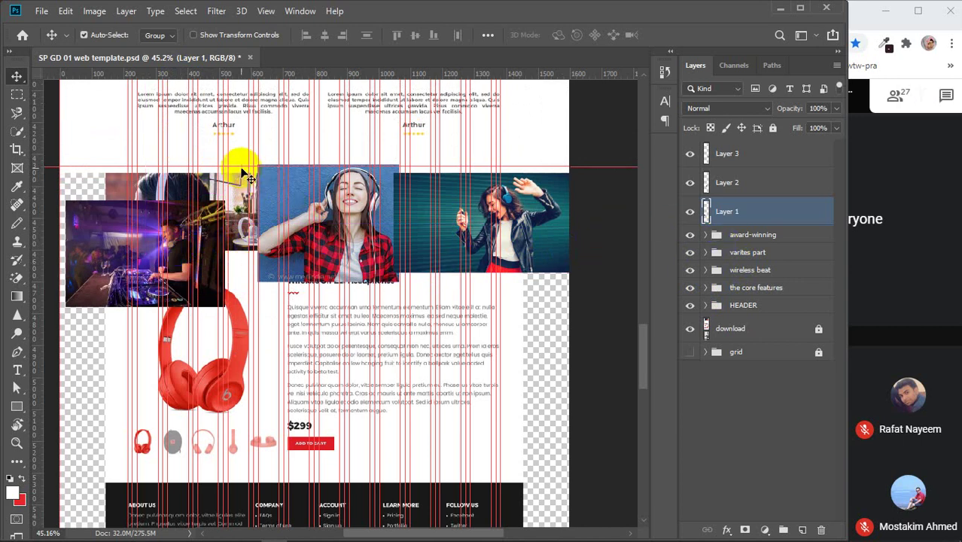
left_click(241, 174)
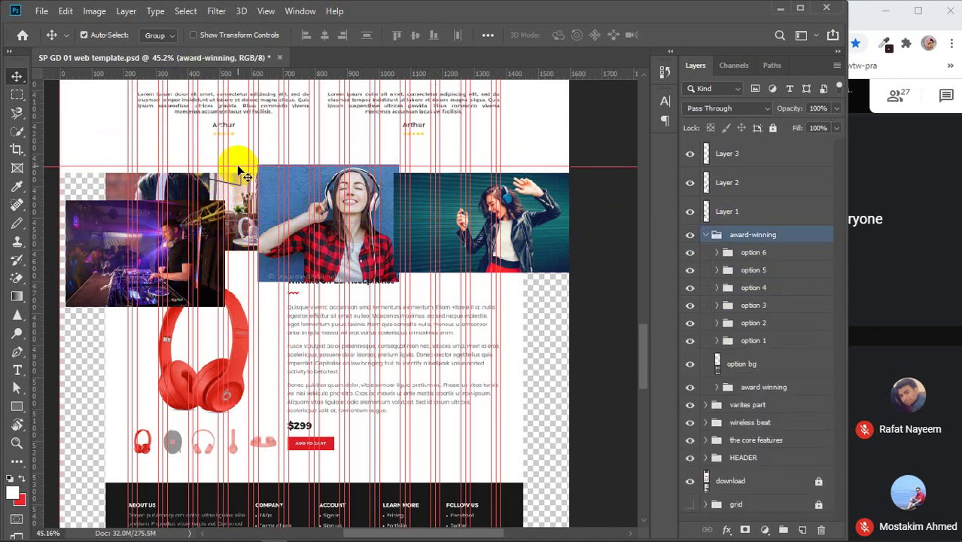
left_click(706, 234)
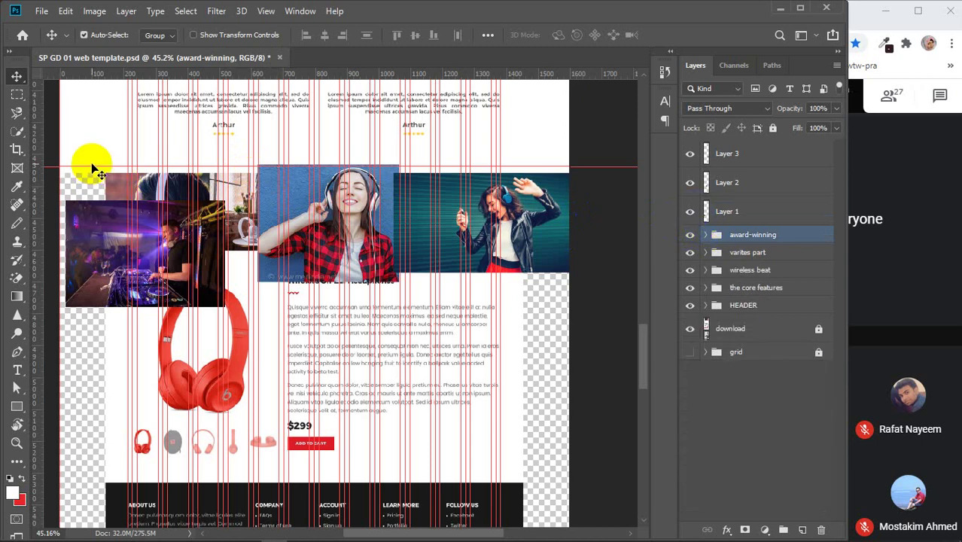
- Lock the guides from the View menu
left_click(265, 15)
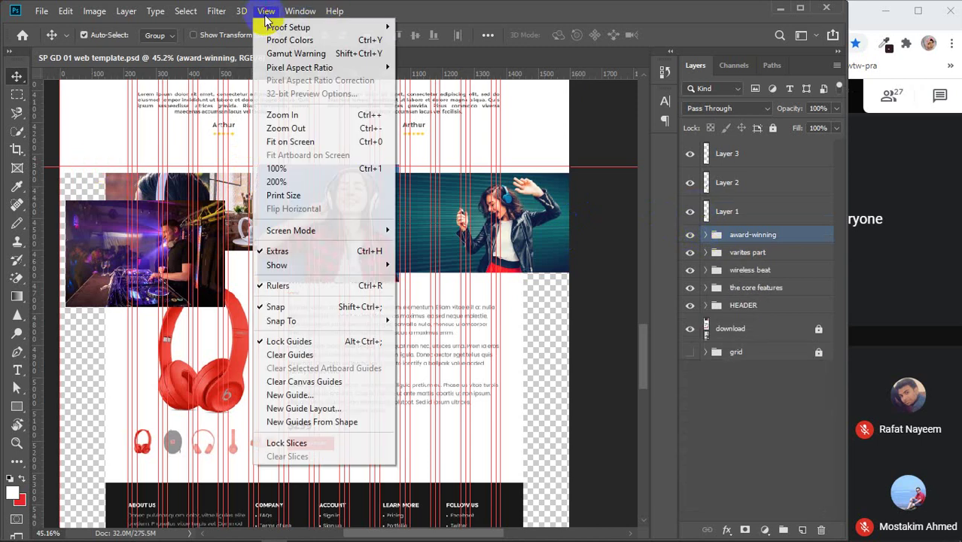
left_click(295, 399)
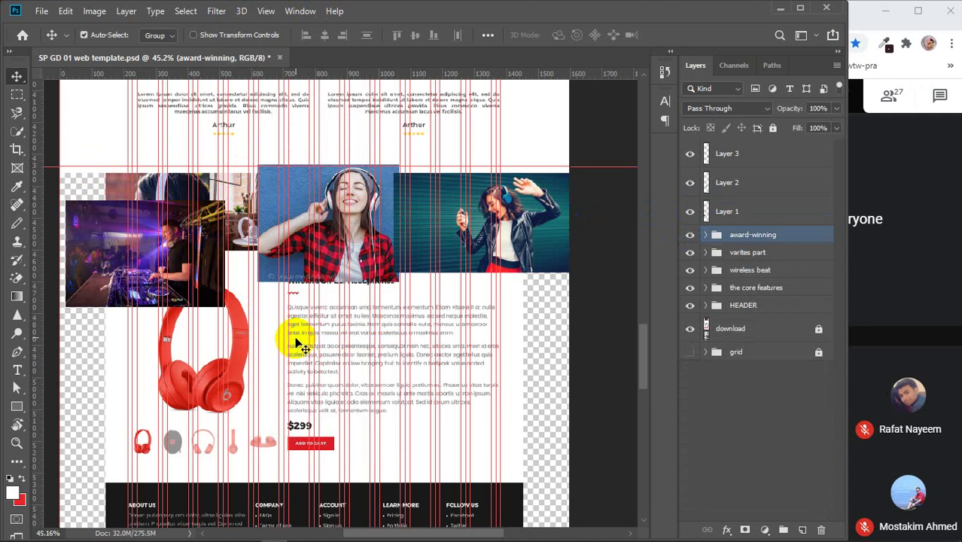
left_click(265, 12)
left_click(265, 12)
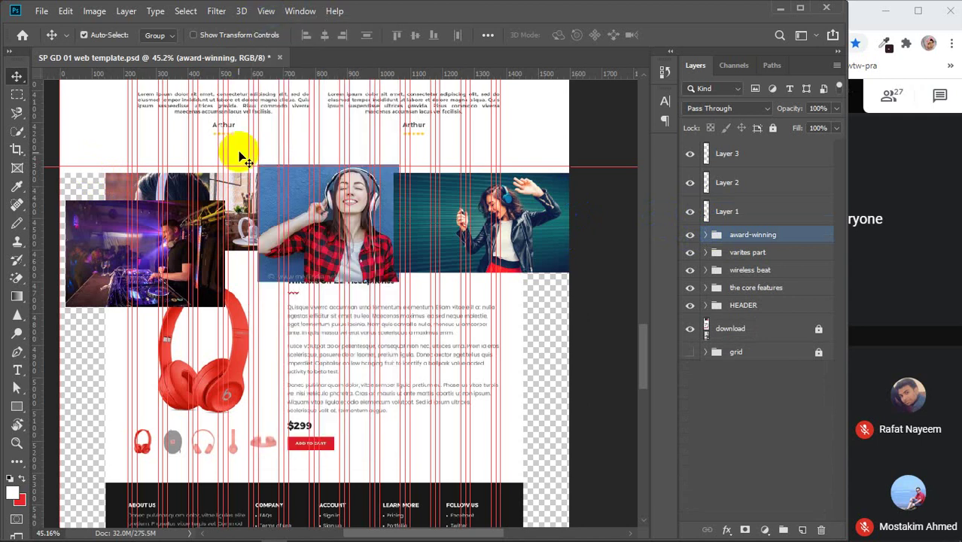
- Add a second guide near 4647 px below the photo row, relock guides, and fit the DJ photo to them
left_click_drag(236, 164, 234, 173)
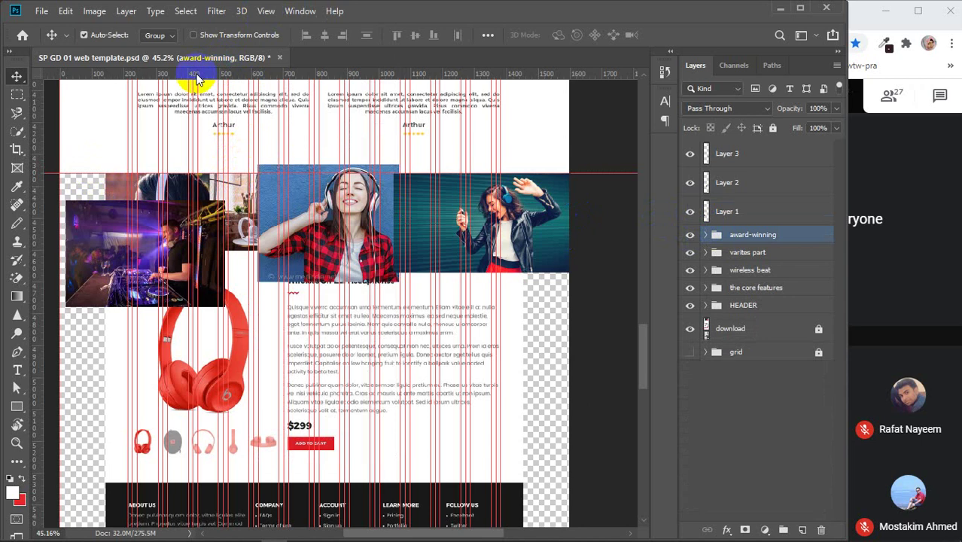
left_click_drag(196, 78, 212, 265)
left_click(264, 11)
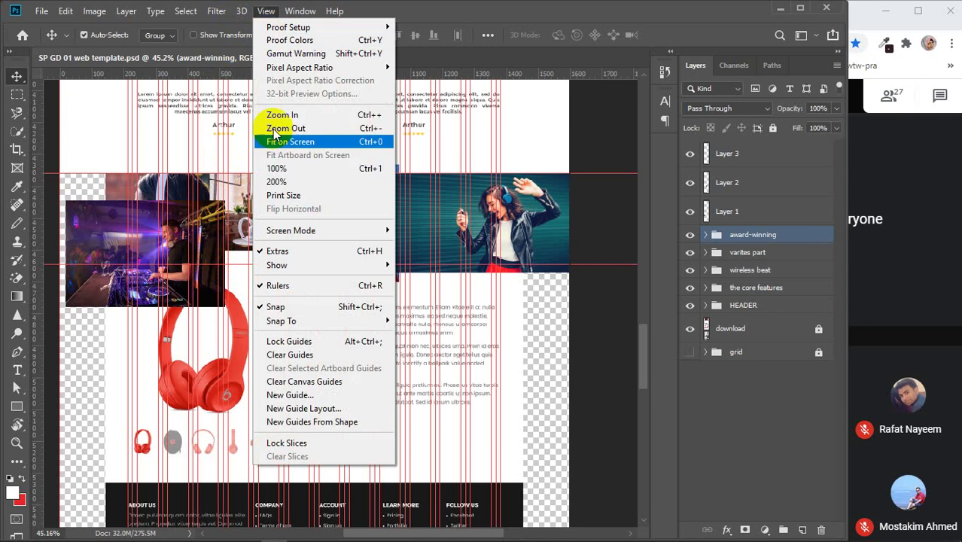
left_click(302, 337)
left_click_drag(136, 229, 139, 193)
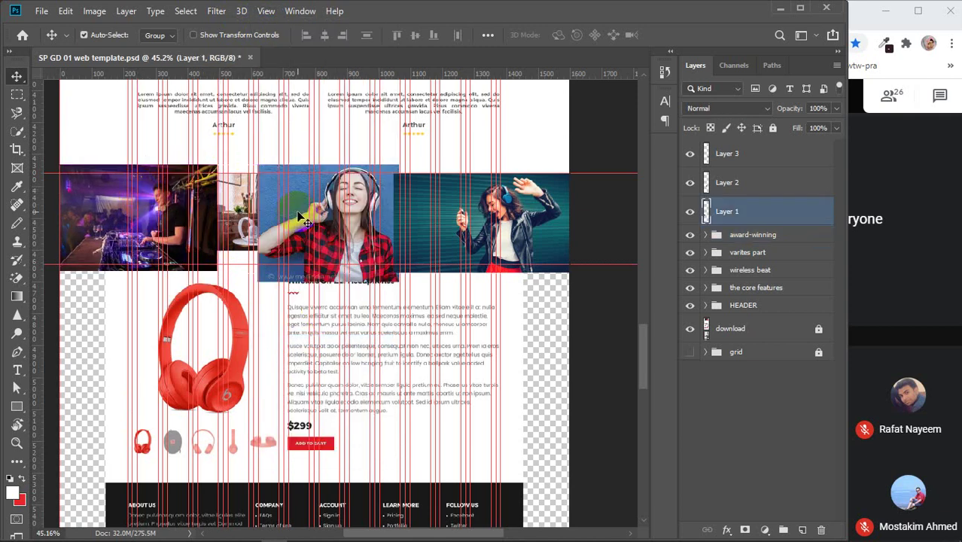
- Reposition the headphone woman photo, shifting it about 30 px right
left_click_drag(301, 216, 272, 210)
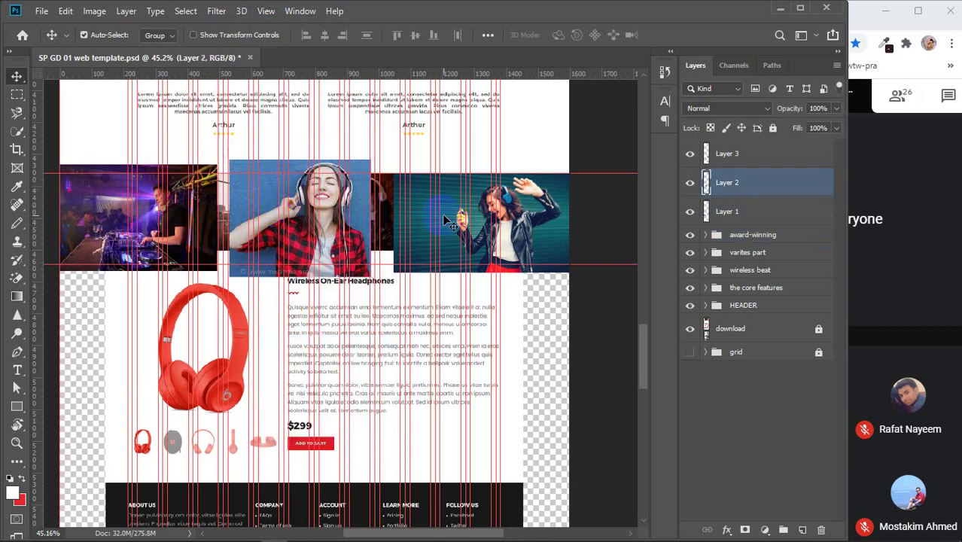
left_click(446, 220)
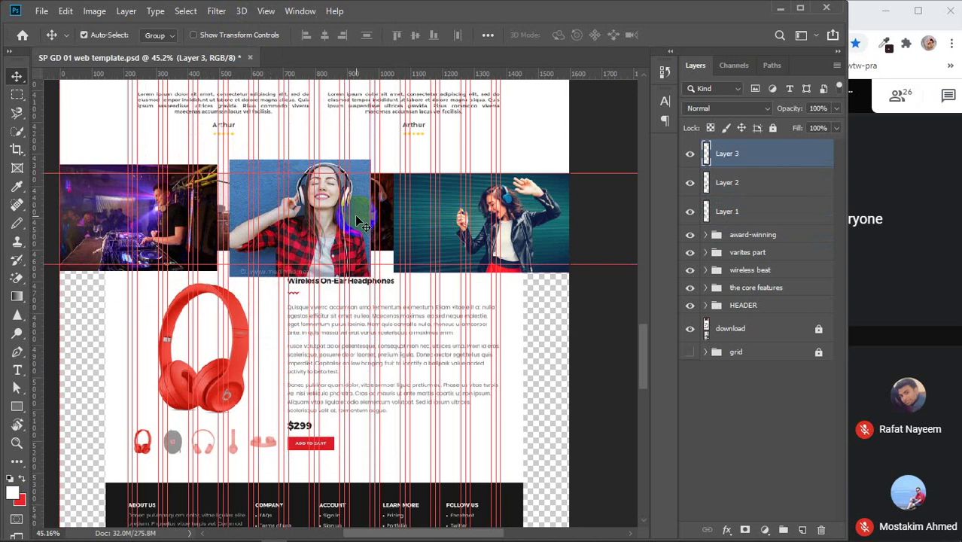
left_click_drag(359, 223, 382, 223)
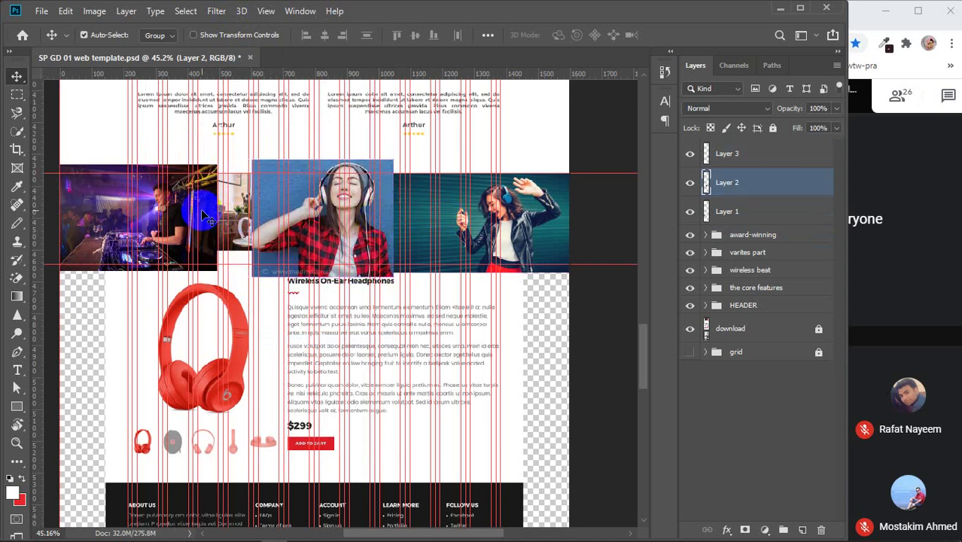
- Enlarge the DJ photo to about 118% and nudge it slightly left
left_click(205, 217)
key("ctrl+t")
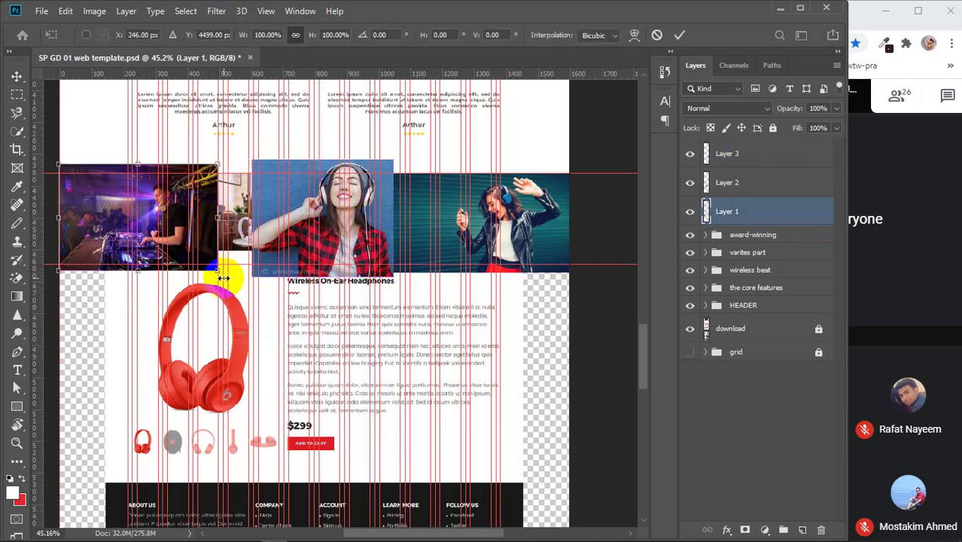
left_click_drag(218, 268, 256, 288)
left_click(209, 220)
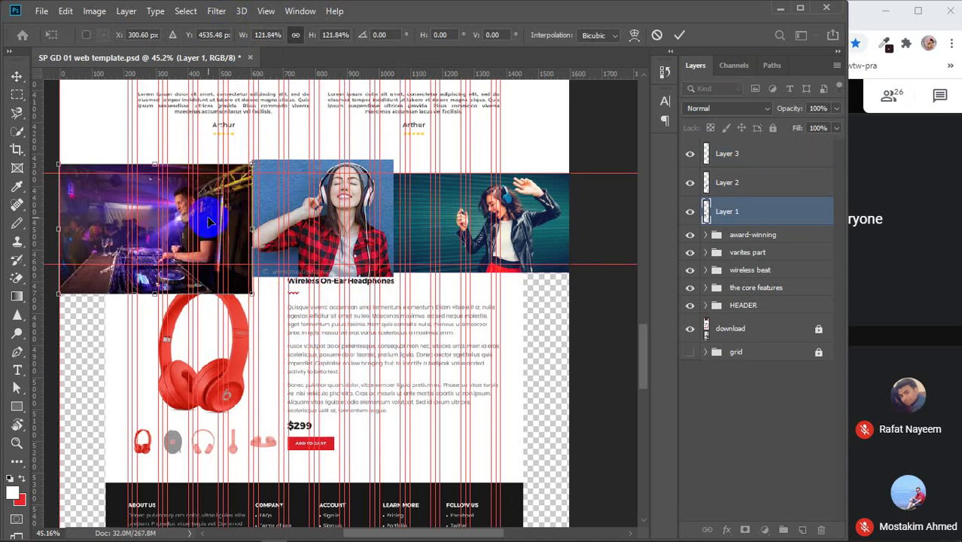
left_click_drag(209, 220, 208, 221)
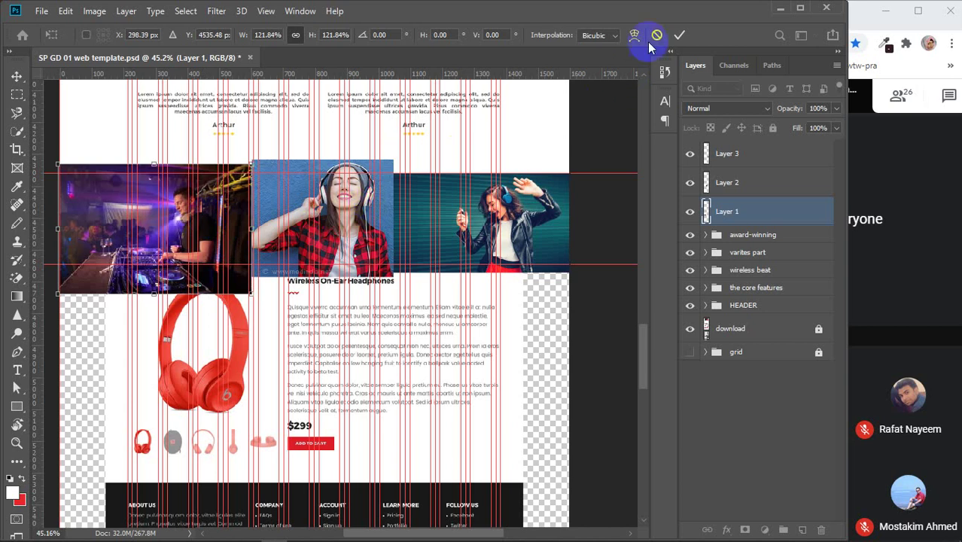
key("Return")
- Scale the middle headphone woman photo up to about 104%, aligned to the top guide
left_click_drag(356, 210, 358, 223)
key("ctrl+t")
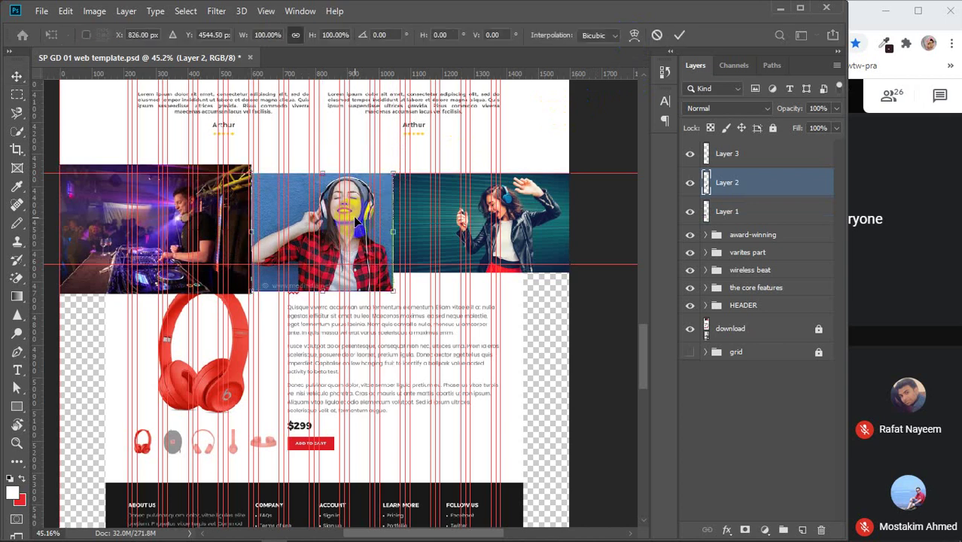
left_click_drag(390, 290, 399, 294)
left_click(680, 36)
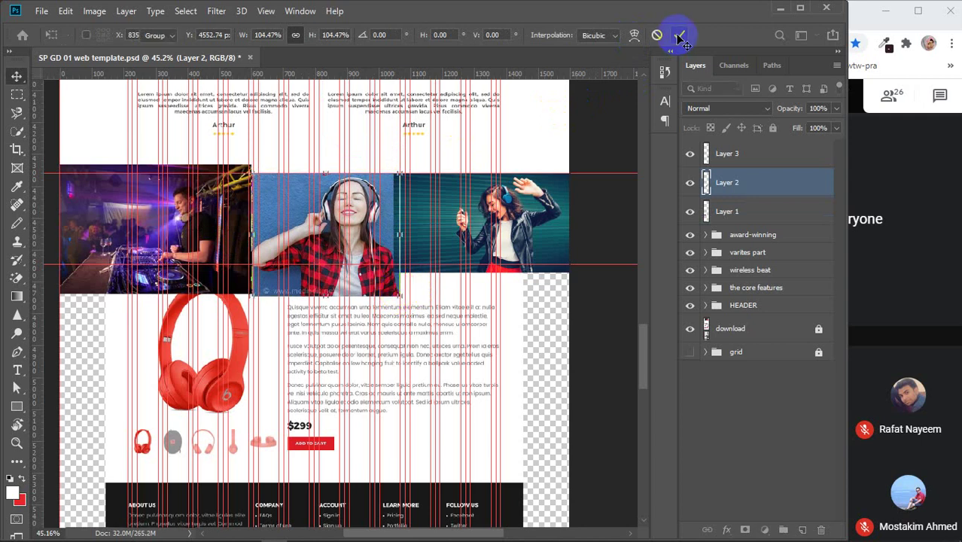
left_click(745, 211)
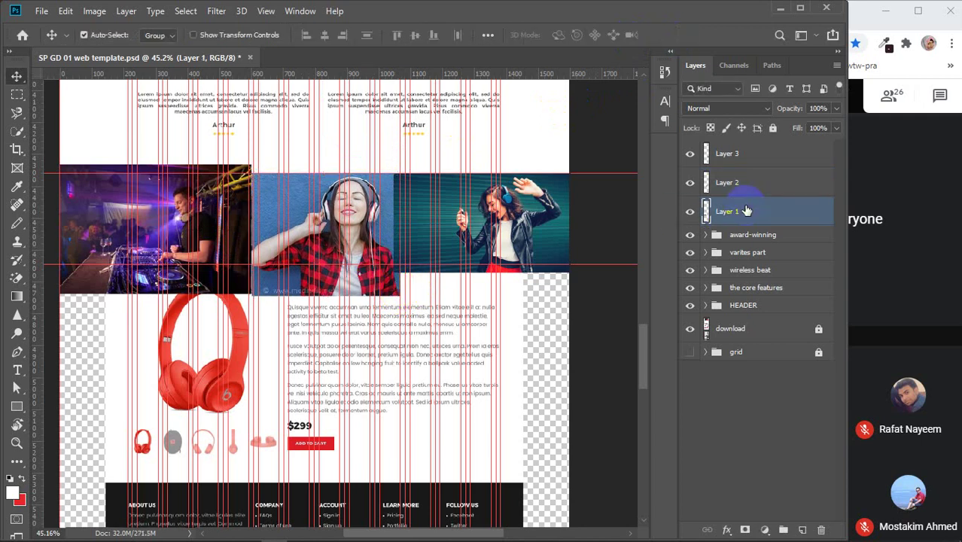
- Trim the DJ photo below the lower guide using an inverted rectangular selection
left_click(15, 95)
left_click_drag(60, 173, 254, 263)
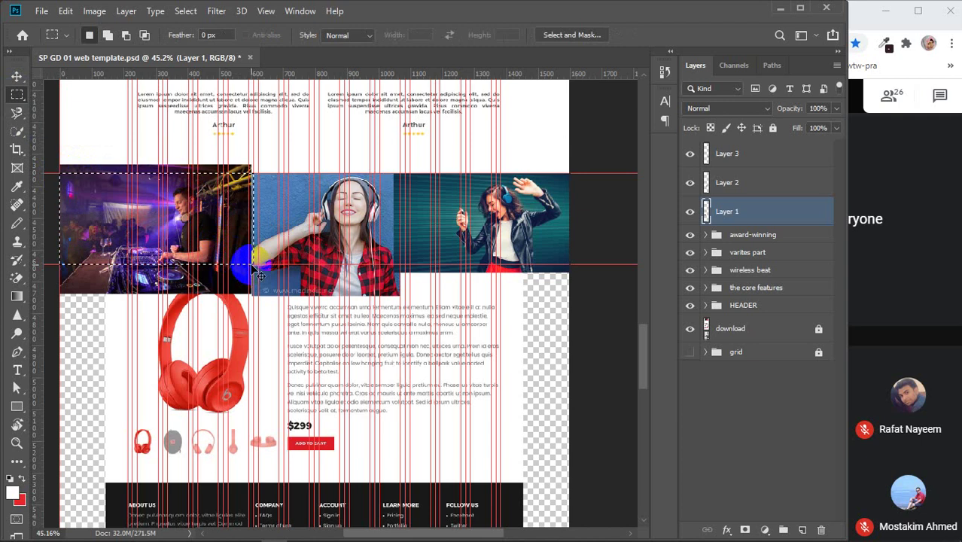
left_click_drag(258, 275, 257, 275)
key("ctrl+shift+i")
key("Delete")
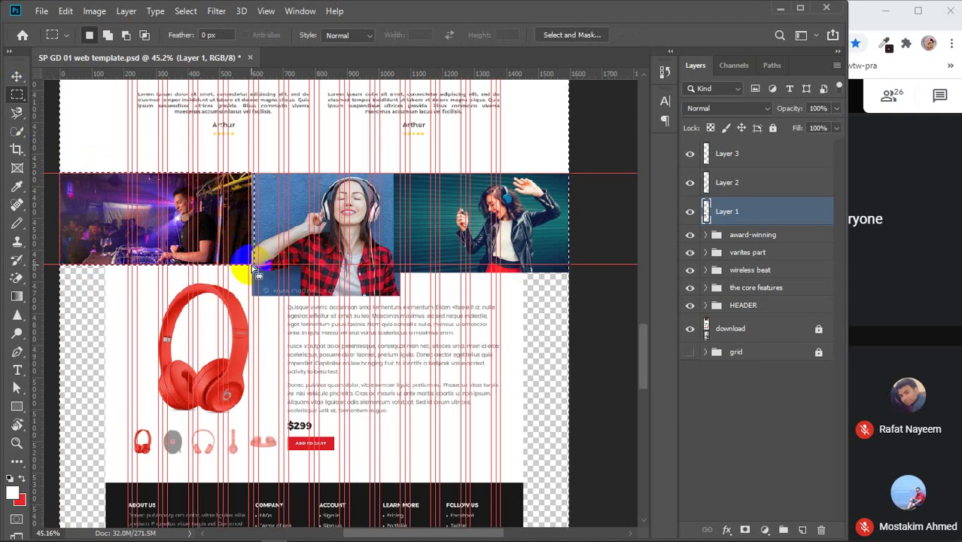
key("ctrl+d")
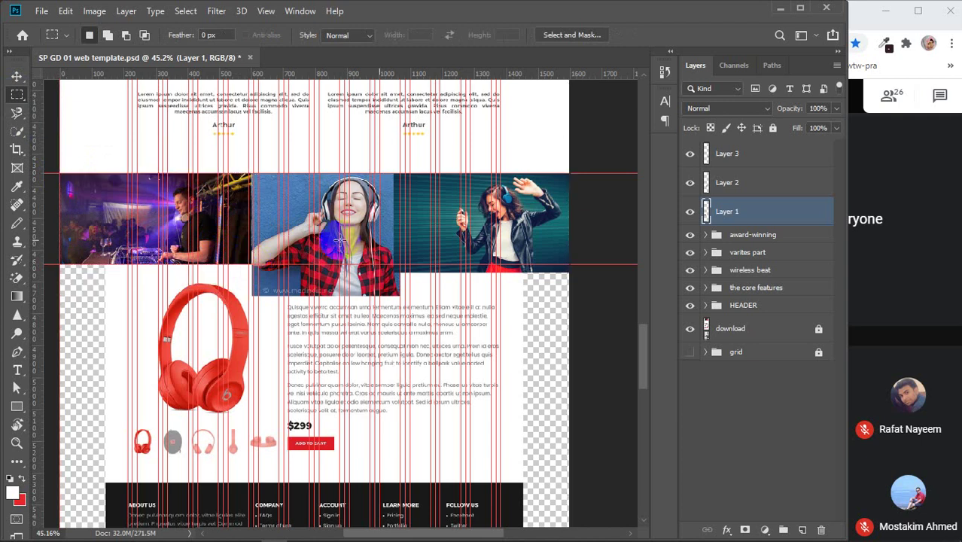
- Trim the middle photo to the guide and select the dancing woman photo's area below it
left_click(749, 182)
left_click(253, 172)
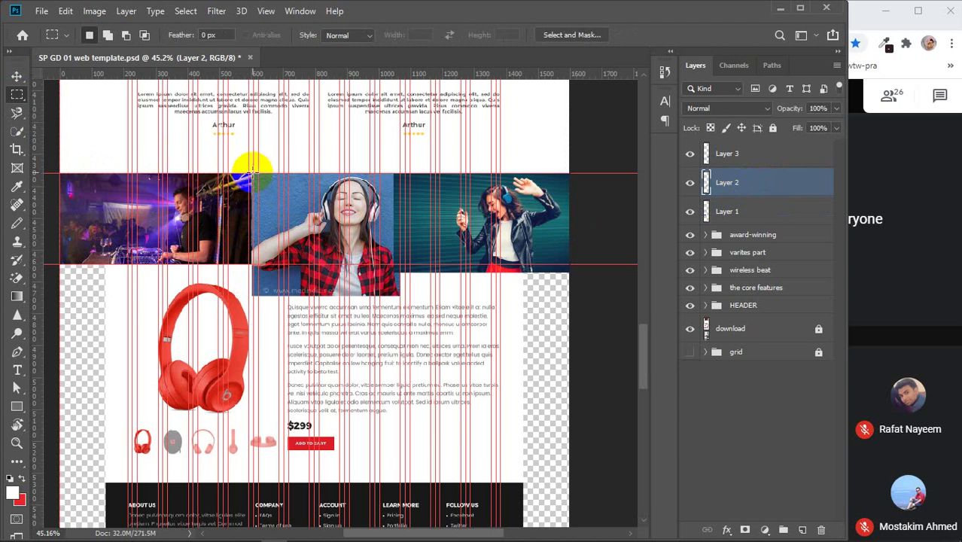
left_click_drag(249, 171, 402, 266)
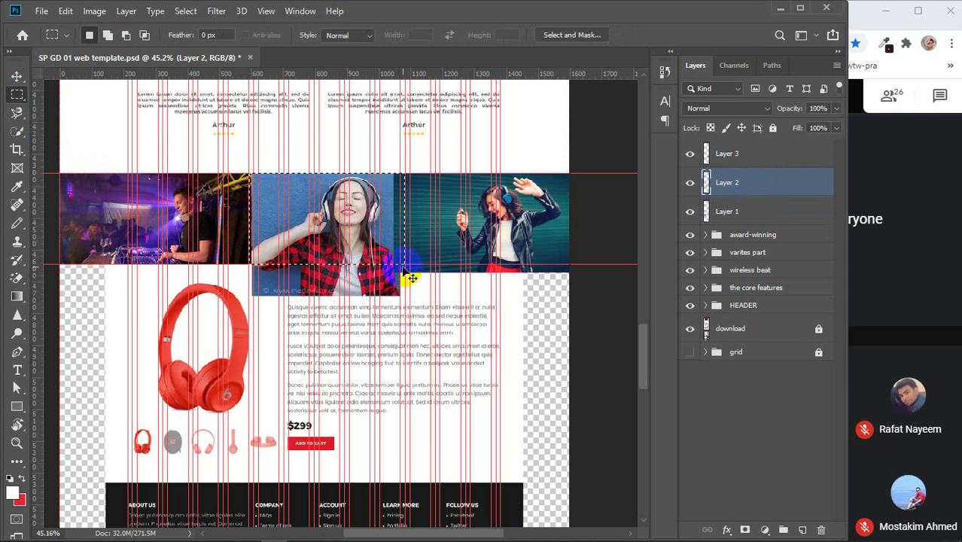
key("ctrl+shift+i")
key("Delete")
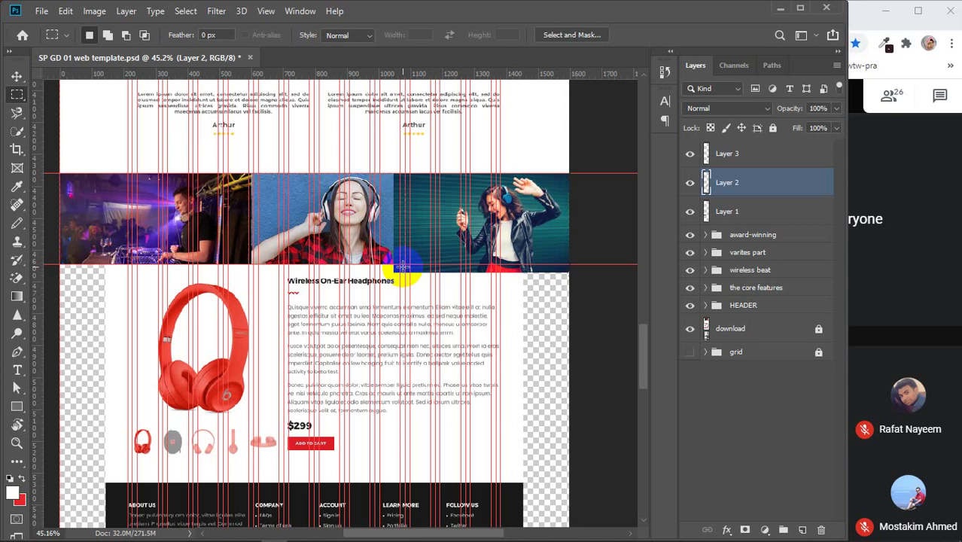
left_click(734, 153)
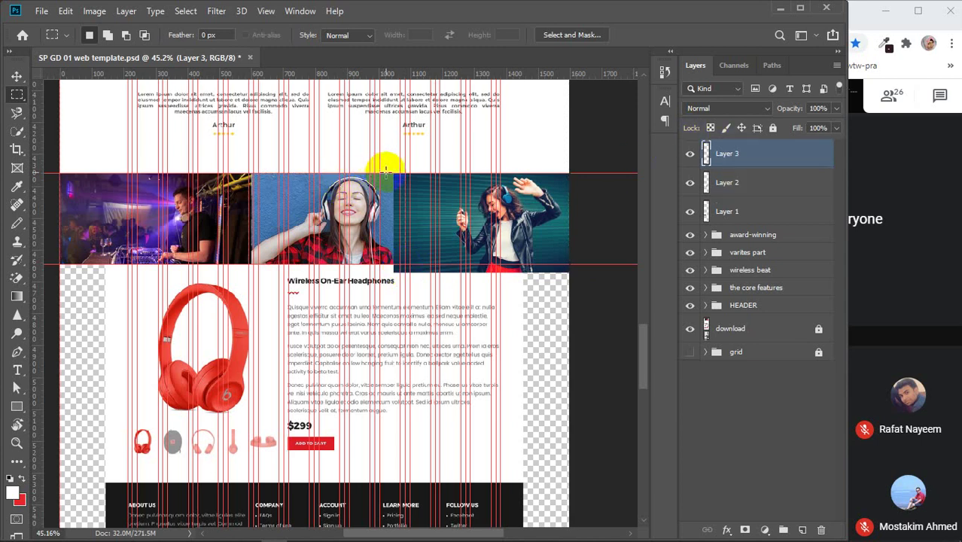
left_click_drag(385, 171, 580, 259)
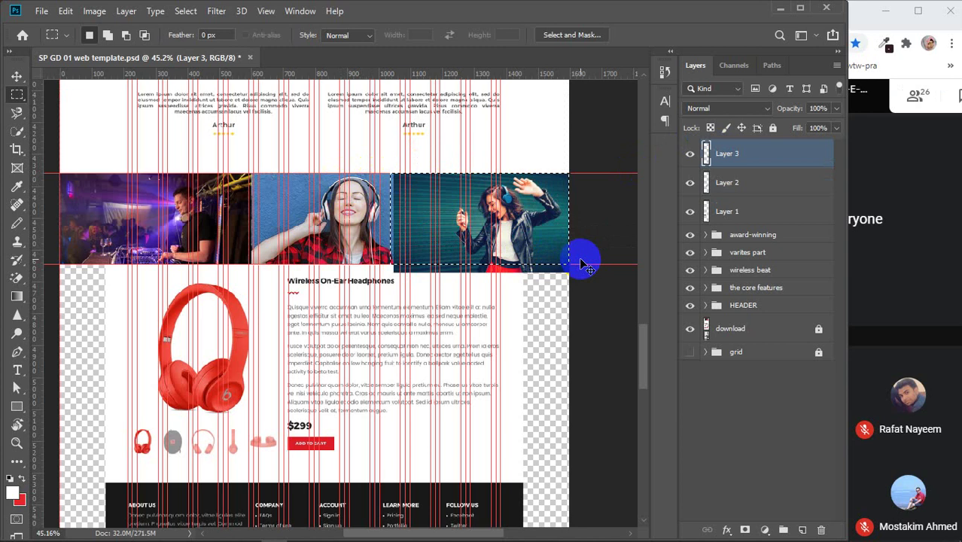
key("ctrl+shift+i")
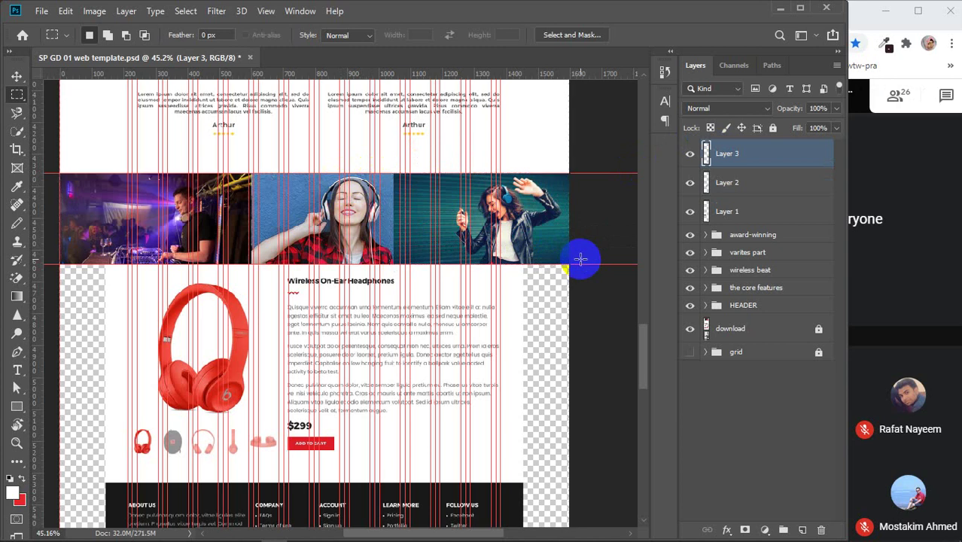
- Start renaming the DJ photo layer with the Move tool active
key("v")
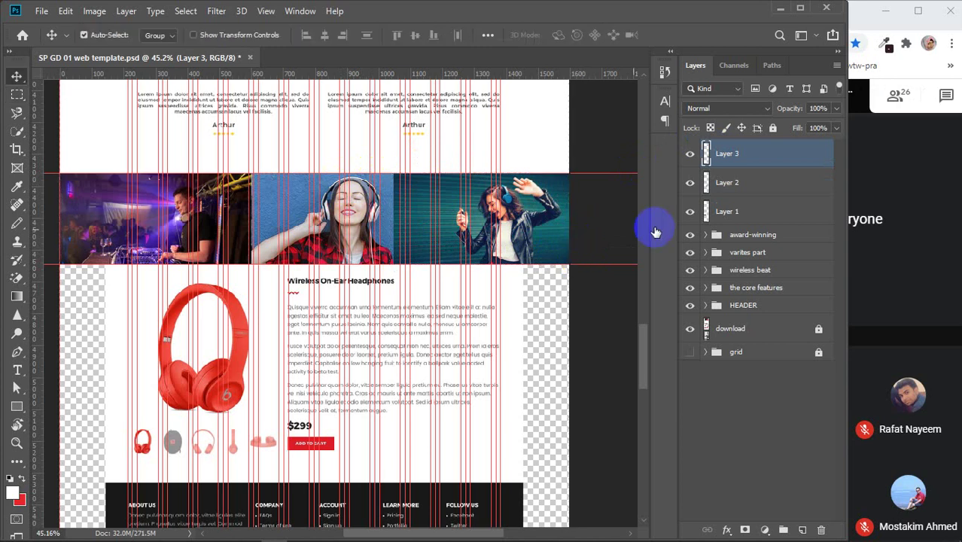
left_click(727, 213)
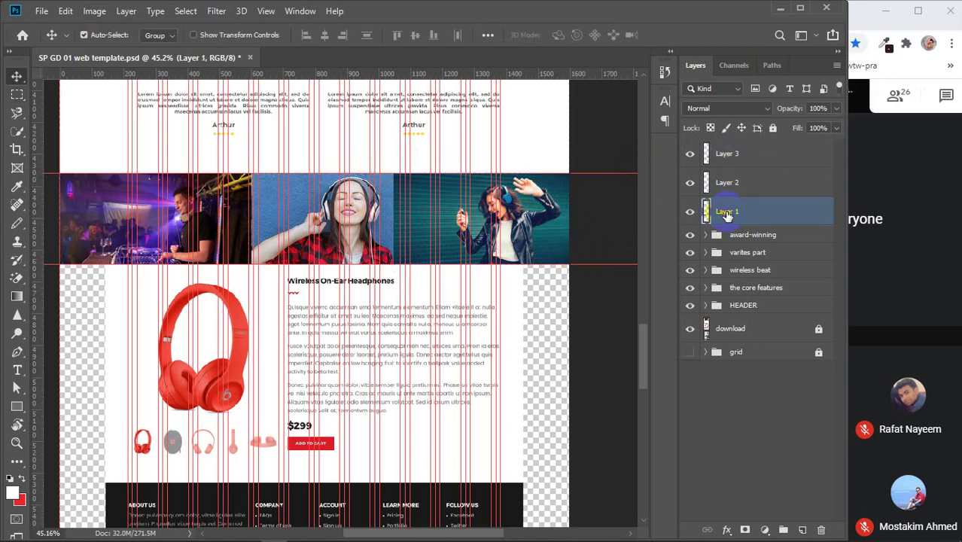
double_click(726, 212)
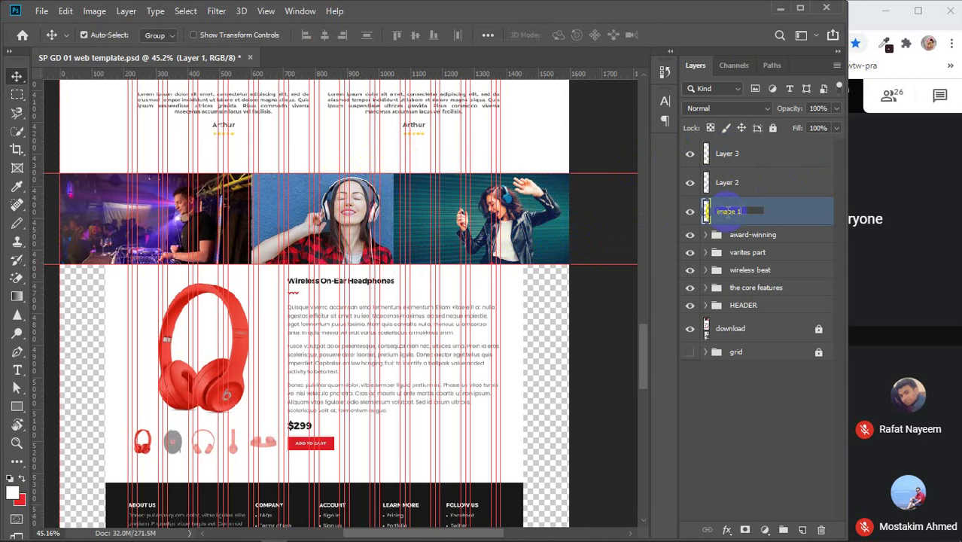
- Name the photo layers image 1, image 2, image 3 and group them as 'perform image'
left_click(724, 183)
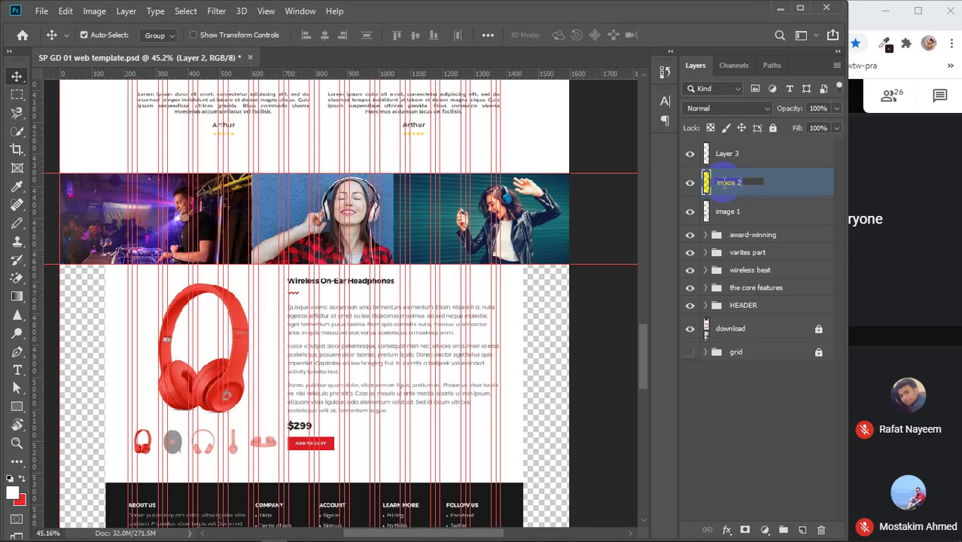
double_click(727, 155)
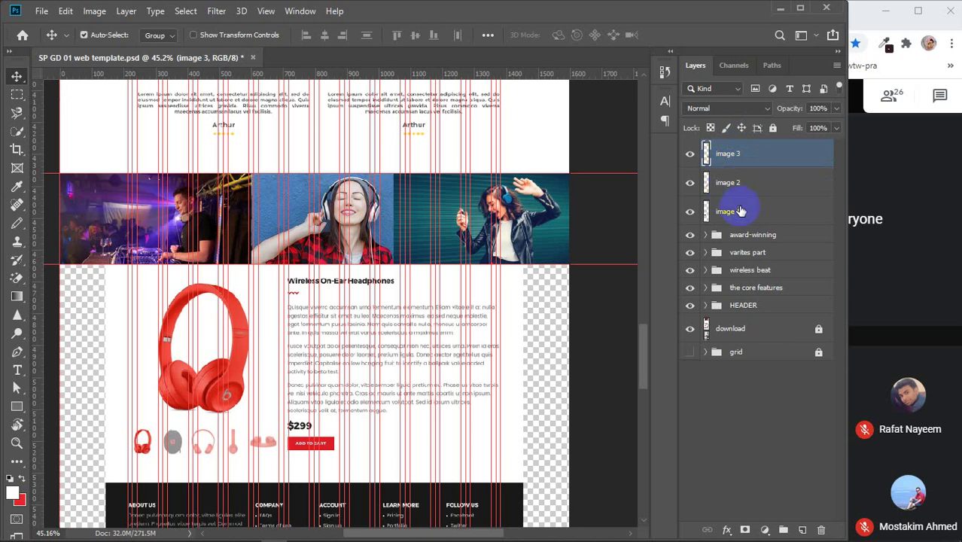
left_click(742, 218, "shift")
key("ctrl+g")
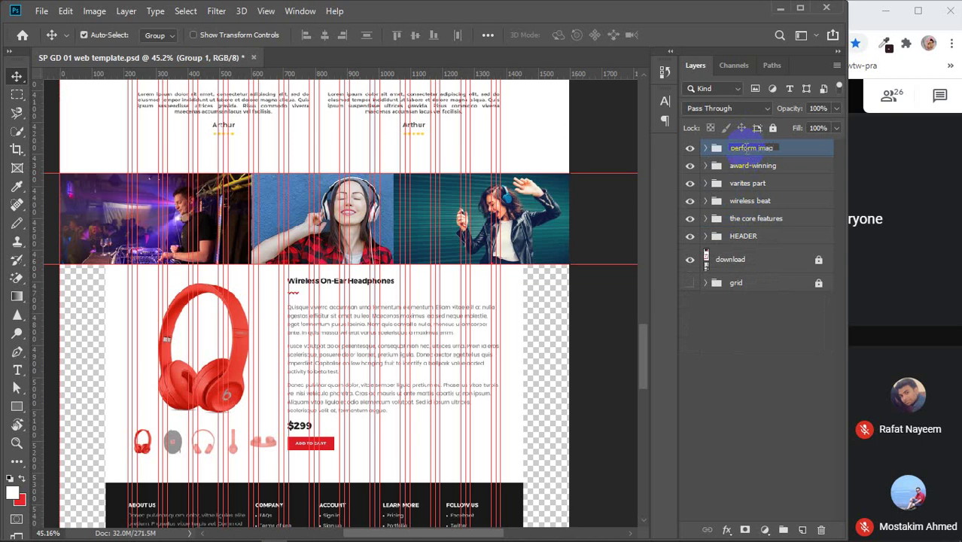
key("Return")
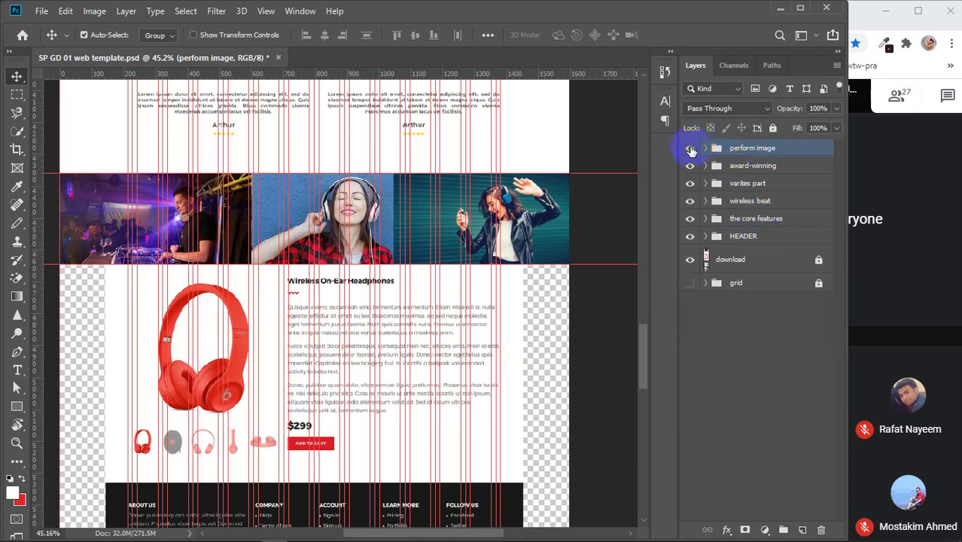
- Draw a 1600 × 684 px white-filled rectangle below the photo strip and hide its layer
left_click(18, 406)
scroll(247, 273, "down", 3)
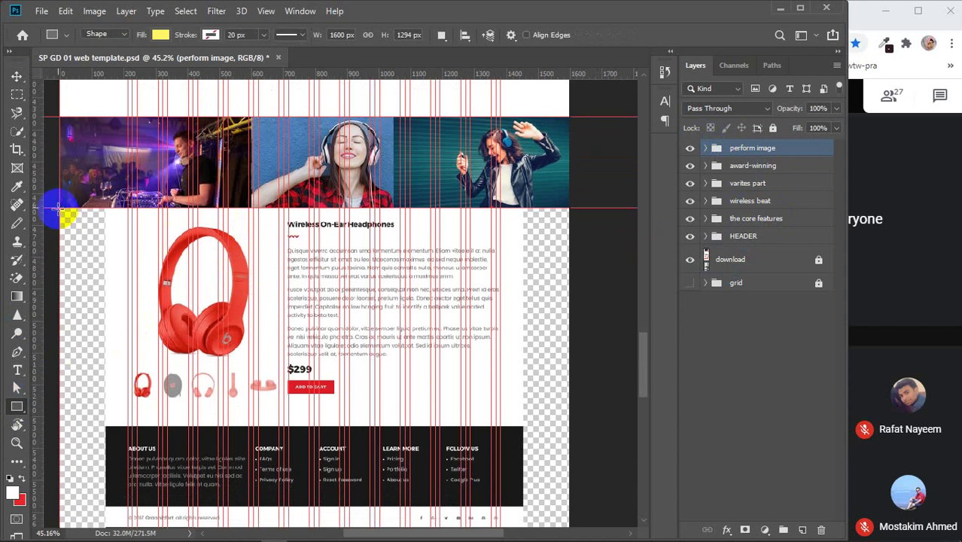
left_click_drag(58, 206, 566, 425)
left_click(622, 239)
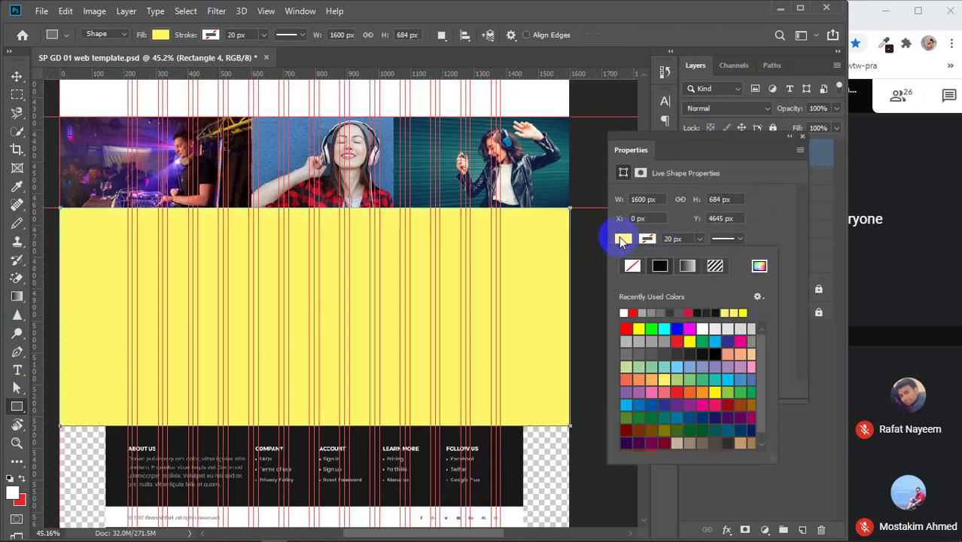
left_click(628, 324)
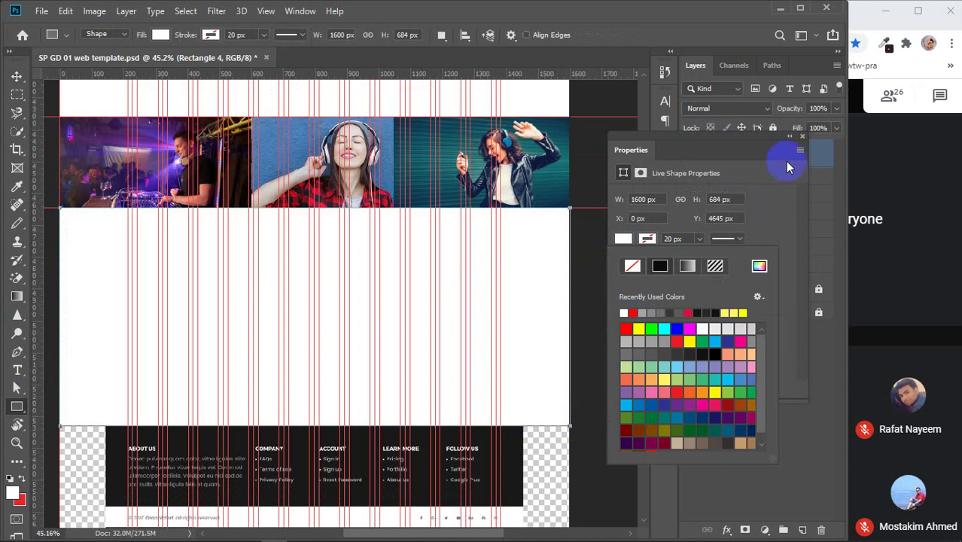
left_click(802, 140)
left_click(691, 156)
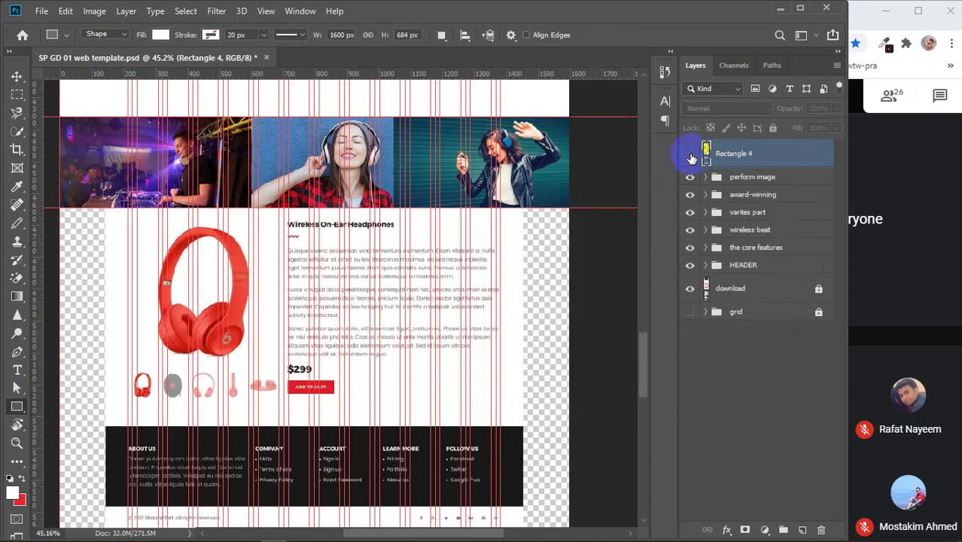
- Return to Chrome and cut the Google Images search down to just 'headphone'
key("v")
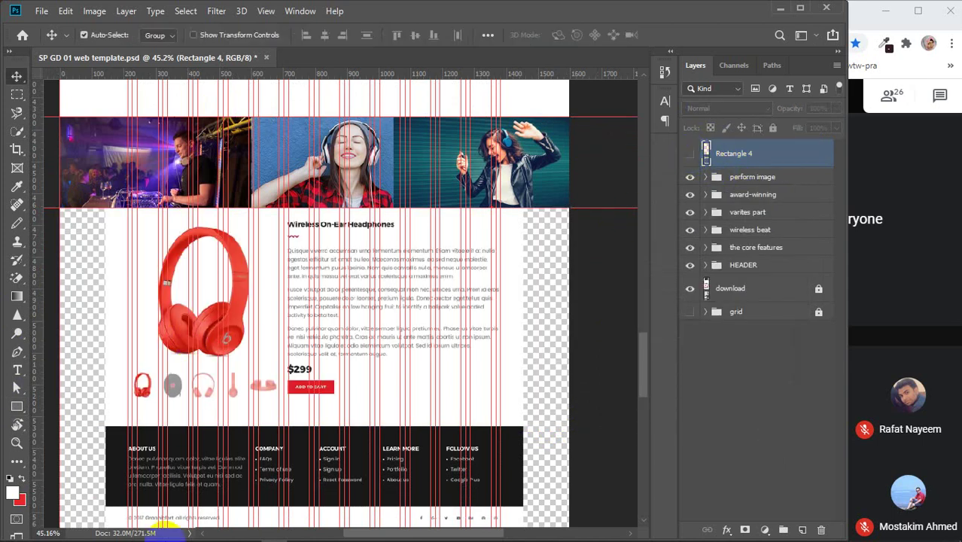
mouse_move(118, 533)
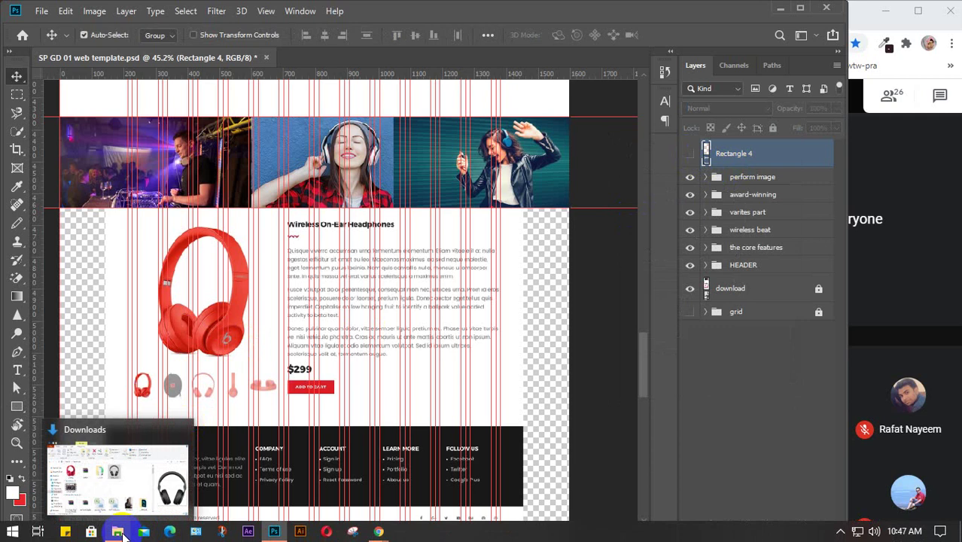
mouse_move(379, 531)
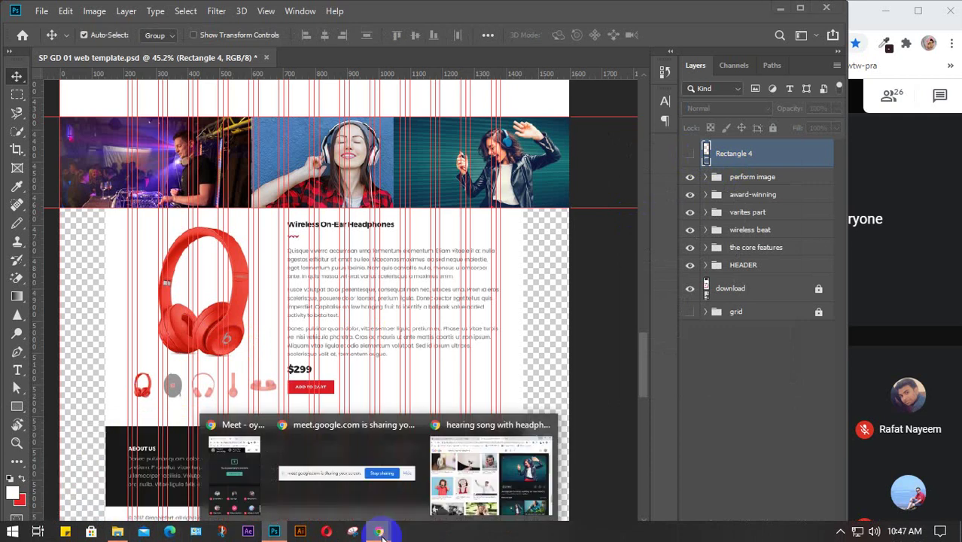
left_click(502, 488)
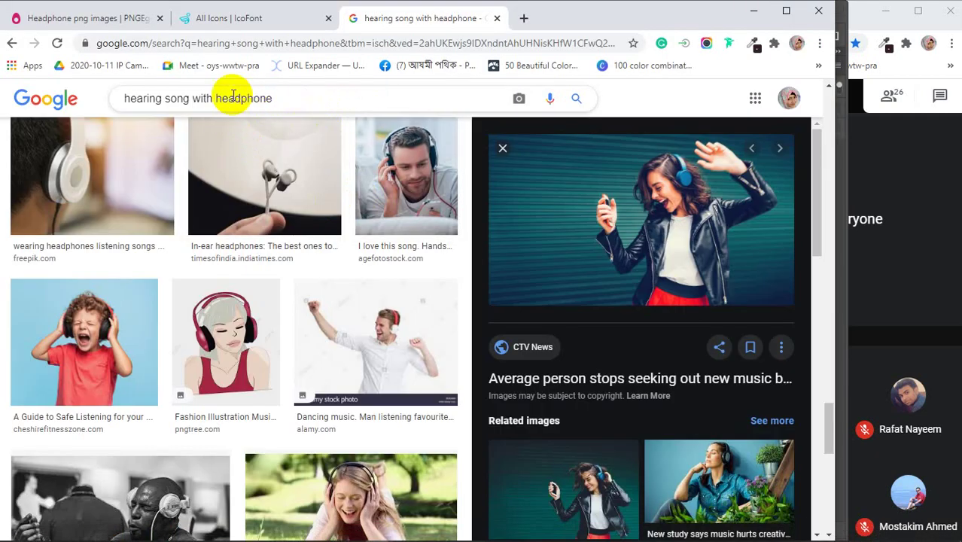
left_click_drag(215, 98, 89, 112)
key("BackSpace")
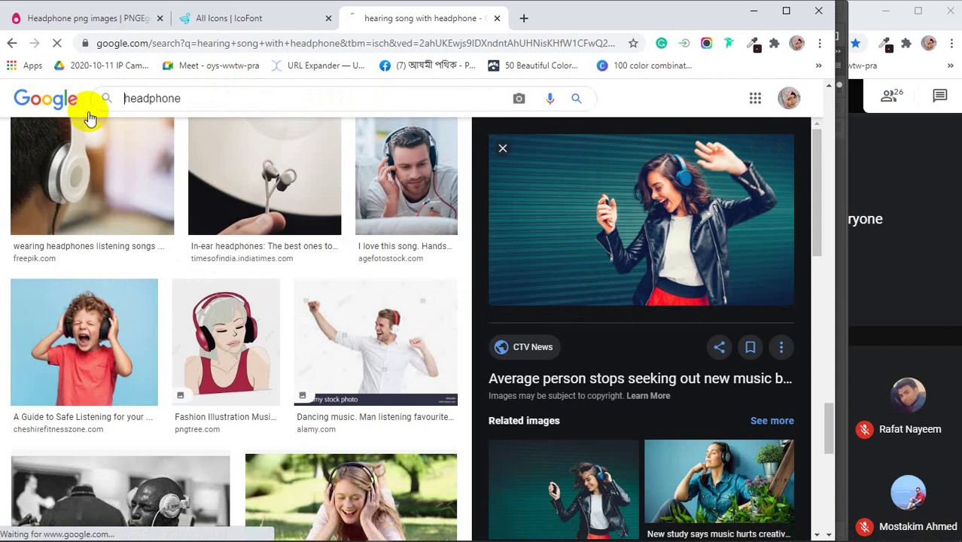
key("Return")
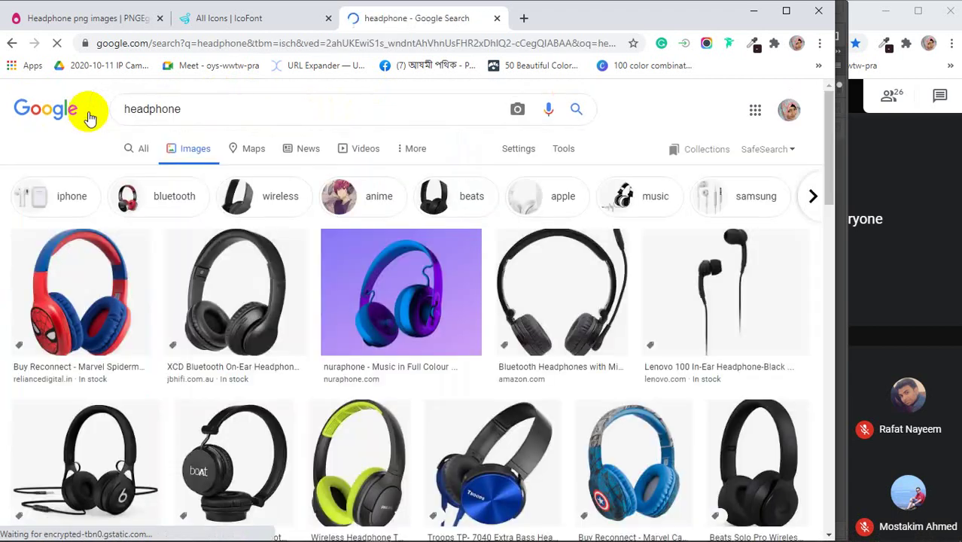
- Search images for 'headphone all sorts' and scroll through the results
left_click(204, 109)
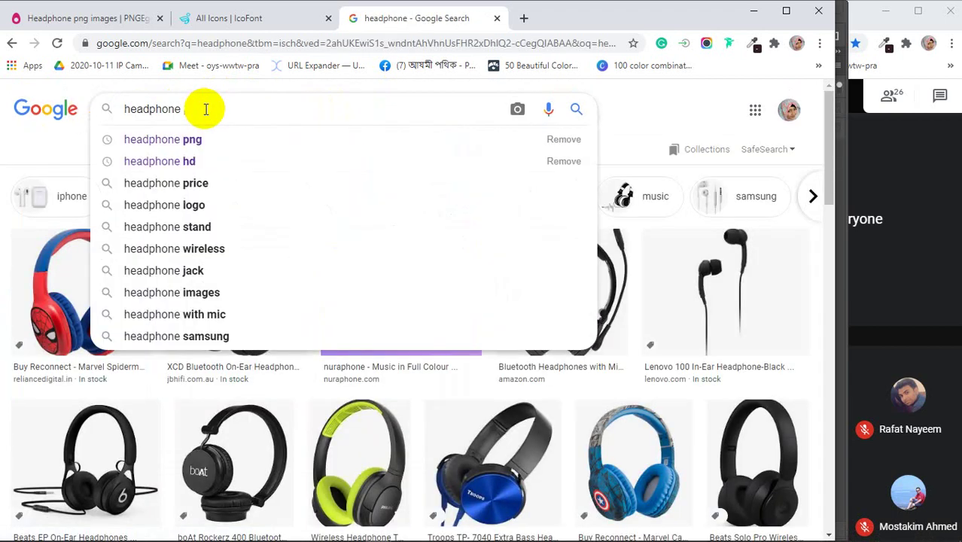
type("all")
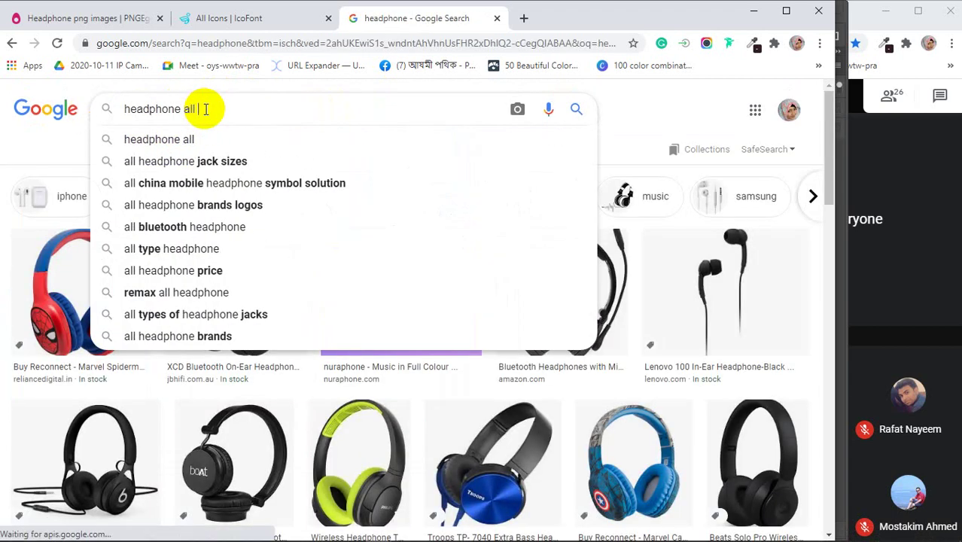
type(" si")
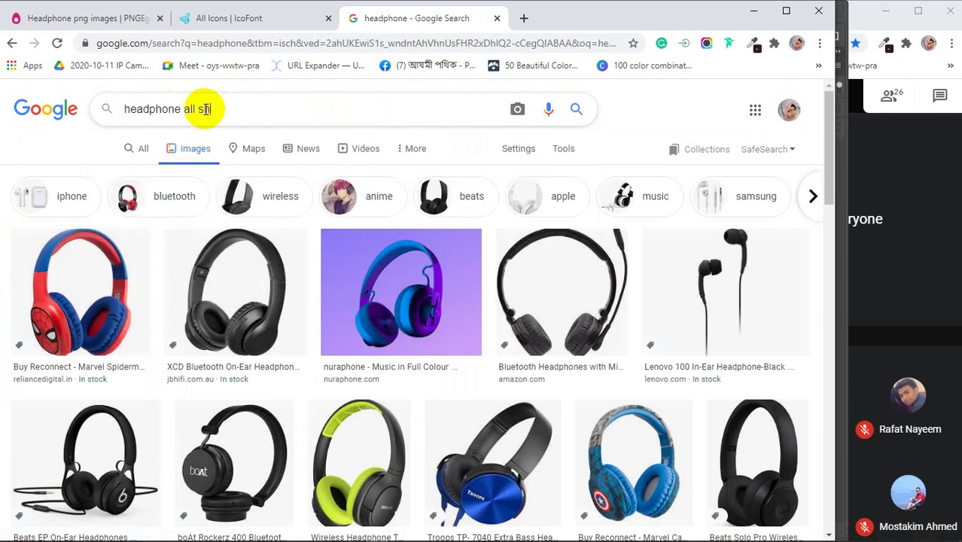
key("BackSpace")
type("o")
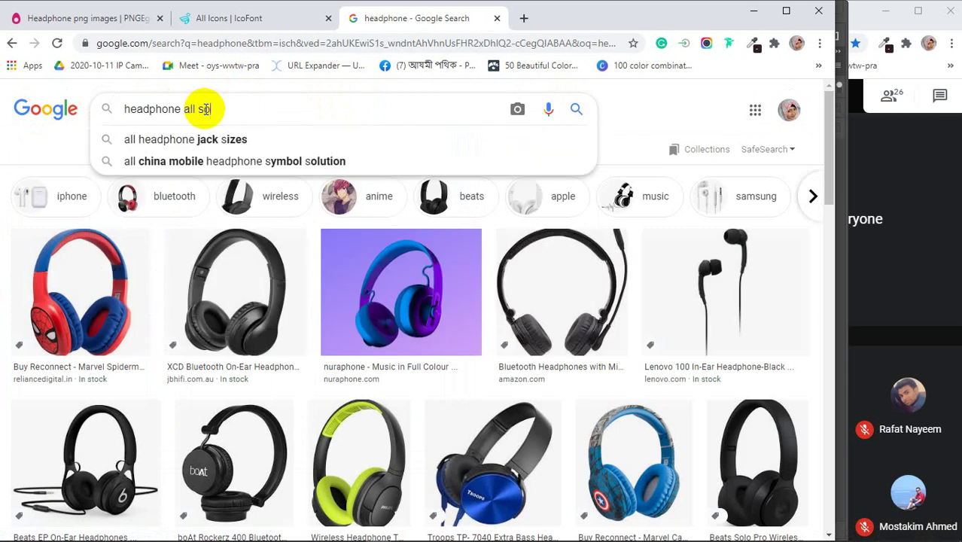
type("rts")
key("Return")
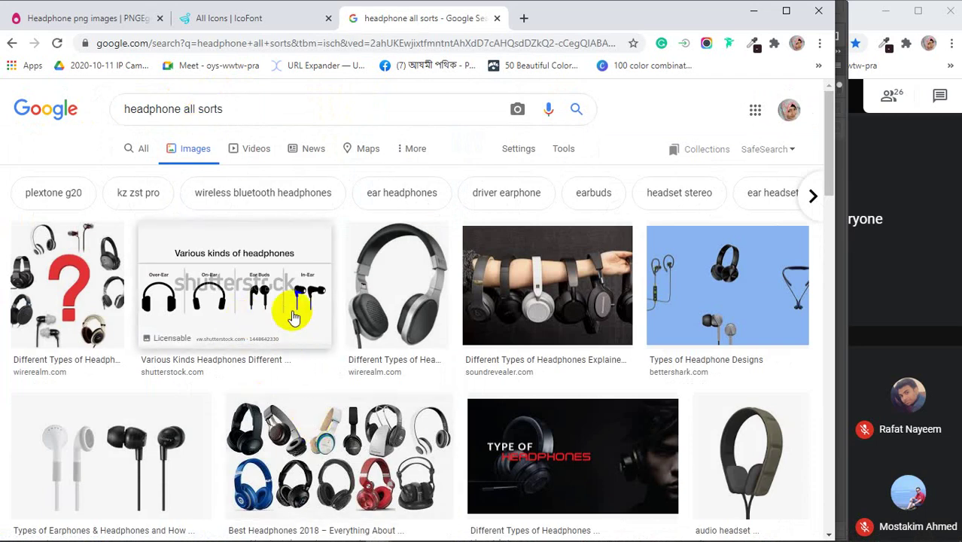
scroll(294, 316, "down", 5)
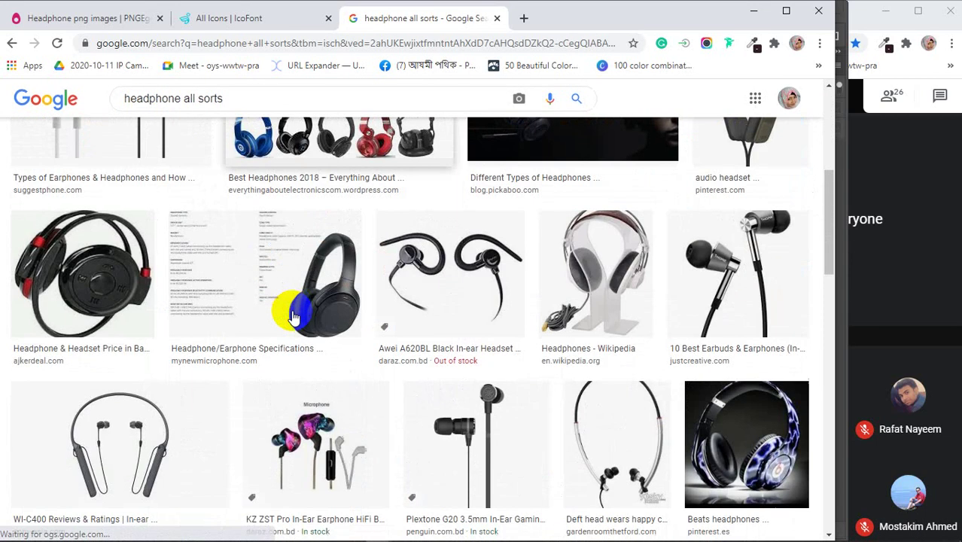
scroll(292, 315, "up", 2)
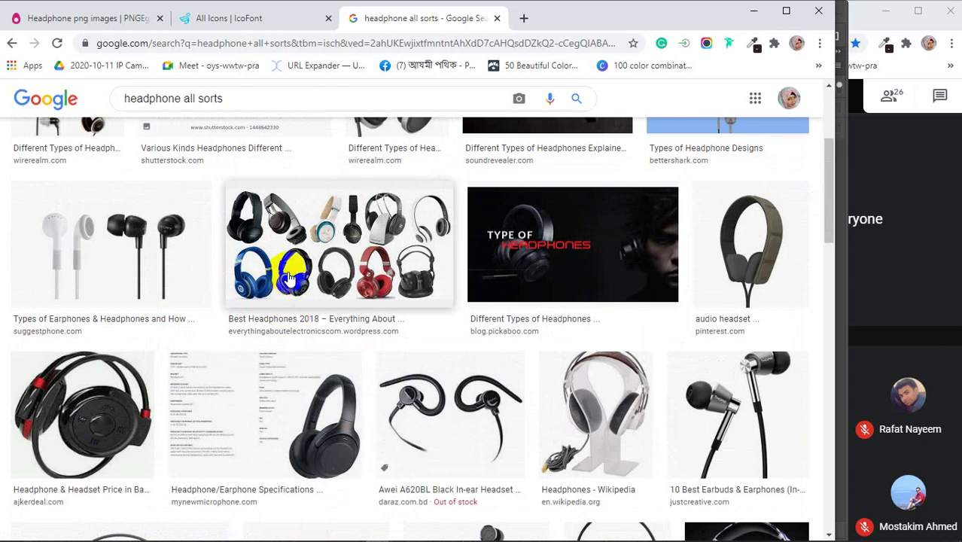
scroll(292, 277, "down", 9)
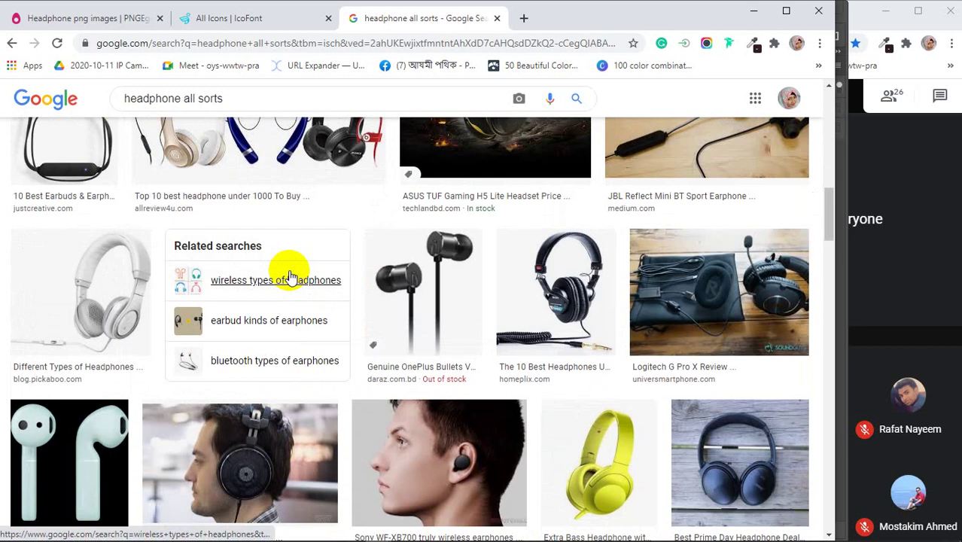
scroll(292, 277, "down", 6)
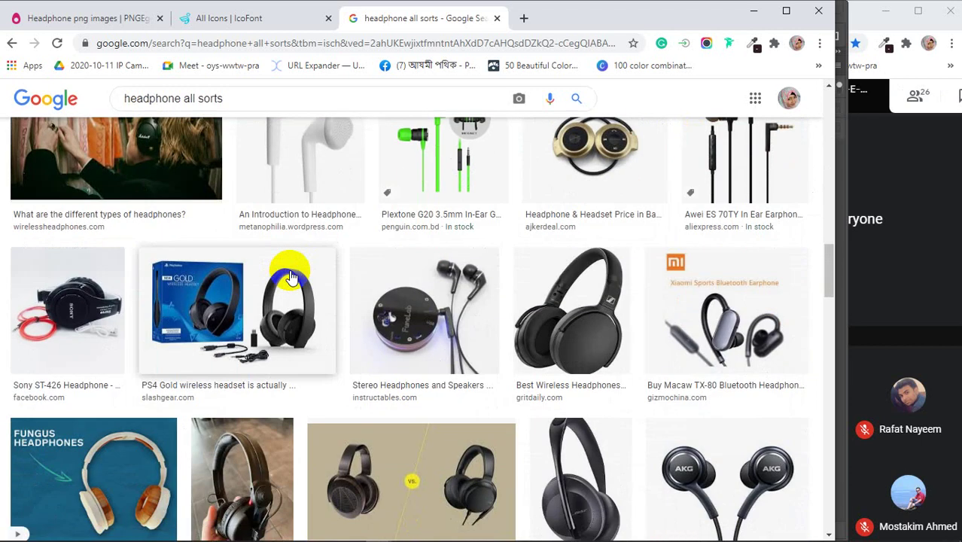
scroll(292, 277, "down", 6)
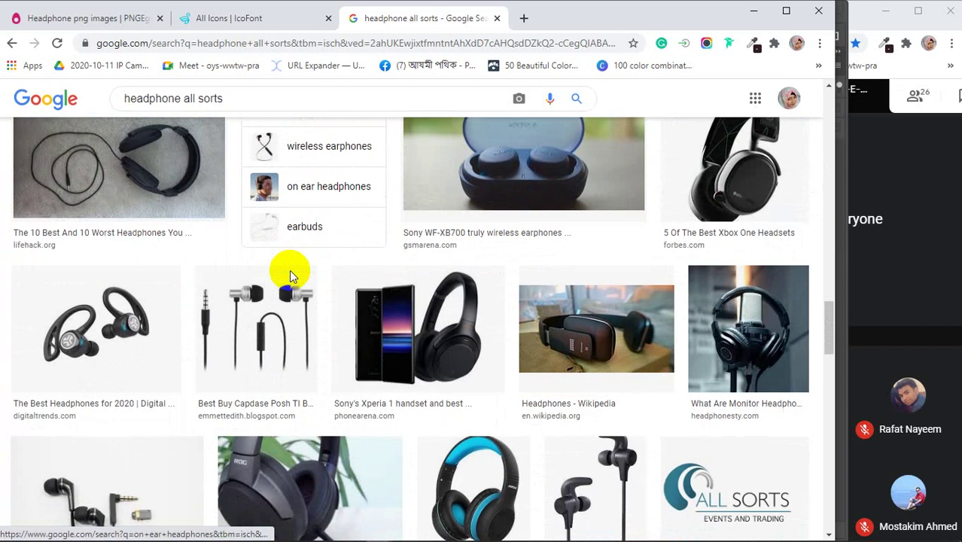
scroll(292, 277, "down", 4)
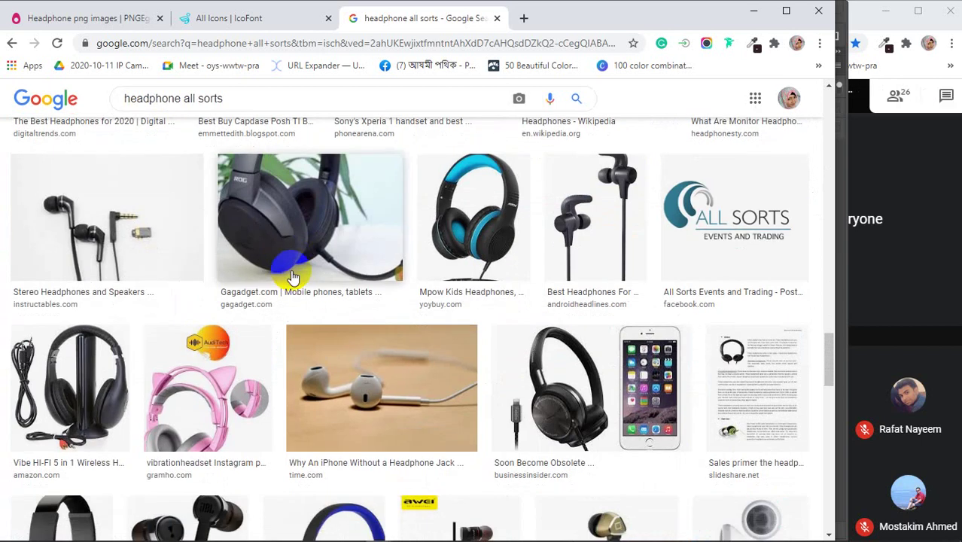
scroll(292, 277, "up", 20)
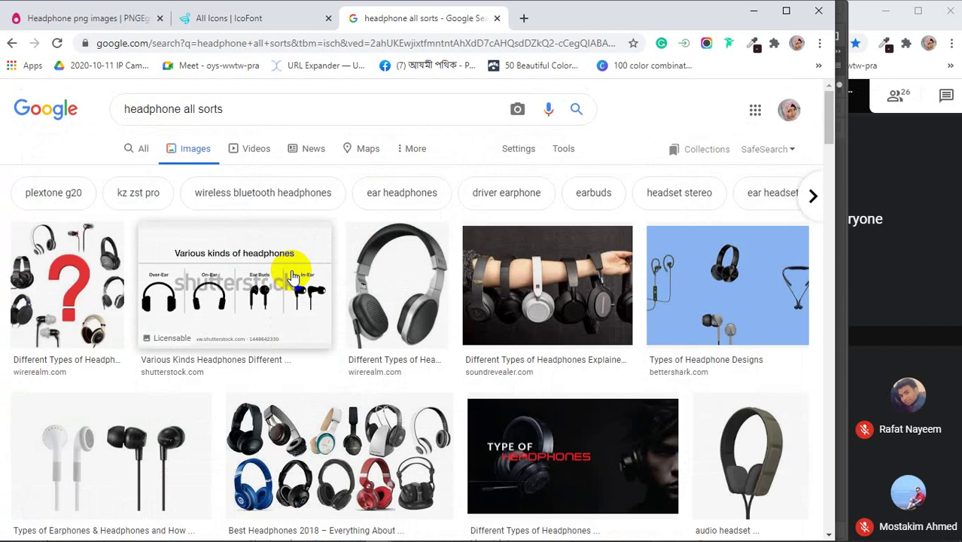
- Browse previews of the question-mark, various-kinds and wireless headphones set images
left_click(60, 280)
scroll(730, 290, "down", 2)
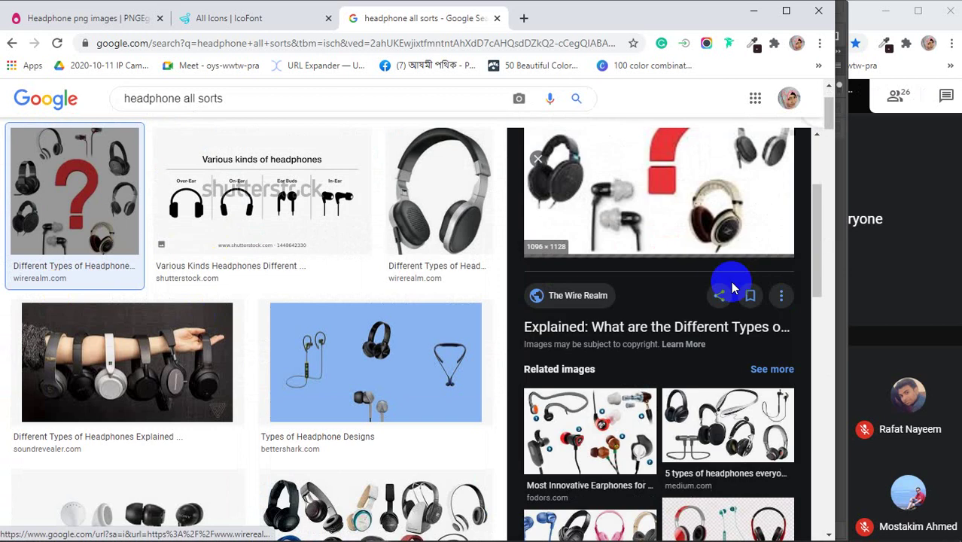
scroll(722, 288, "down", 6)
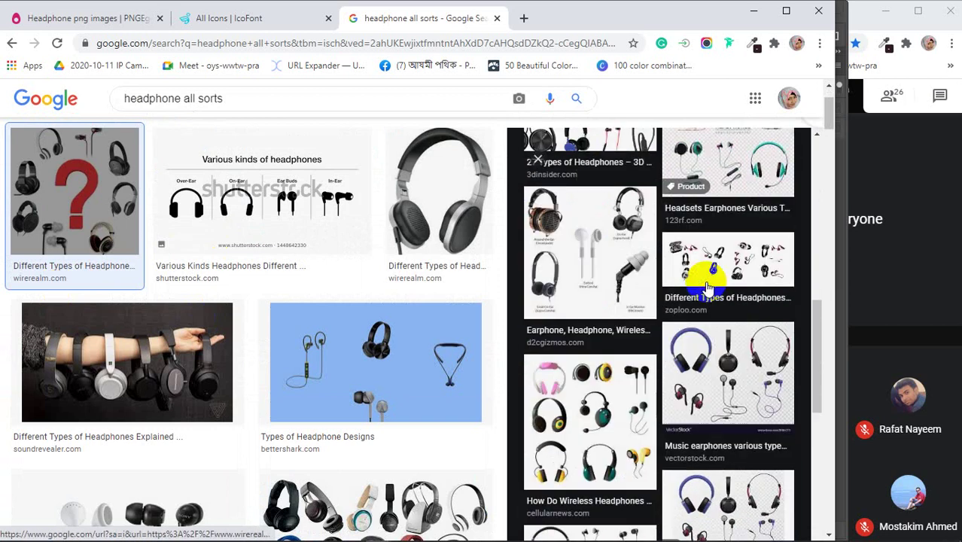
scroll(708, 286, "down", 5)
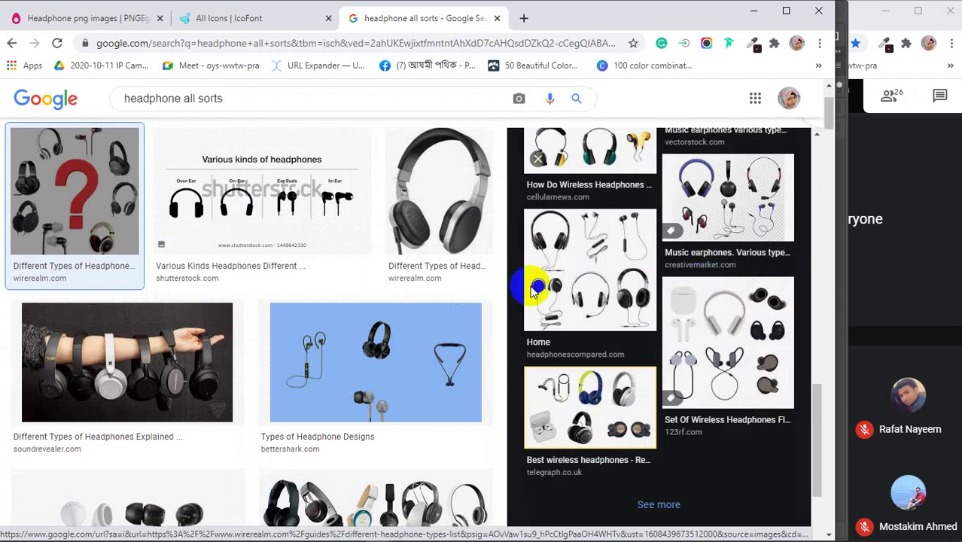
left_click(256, 216)
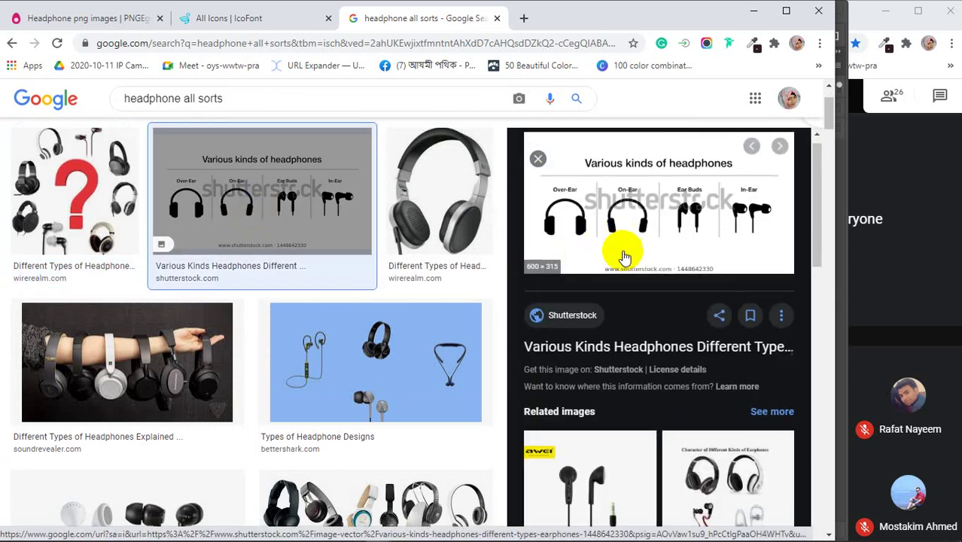
scroll(623, 256, "down", 8)
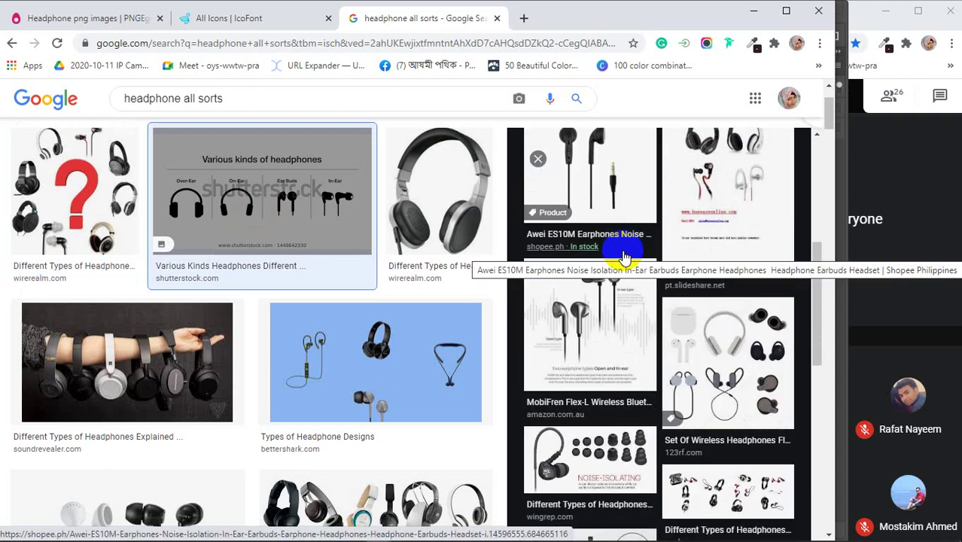
left_click(713, 336)
scroll(701, 323, "down", 7)
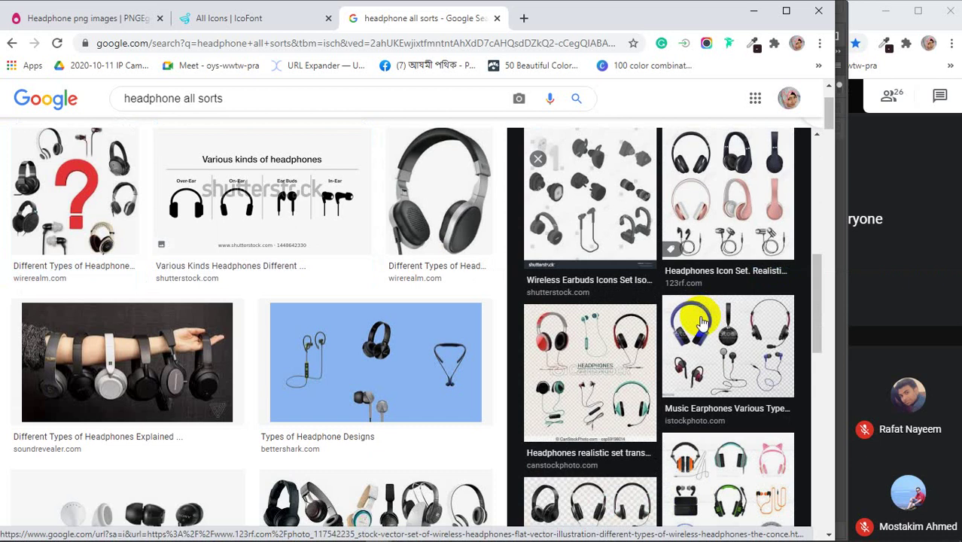
scroll(700, 323, "down", 2)
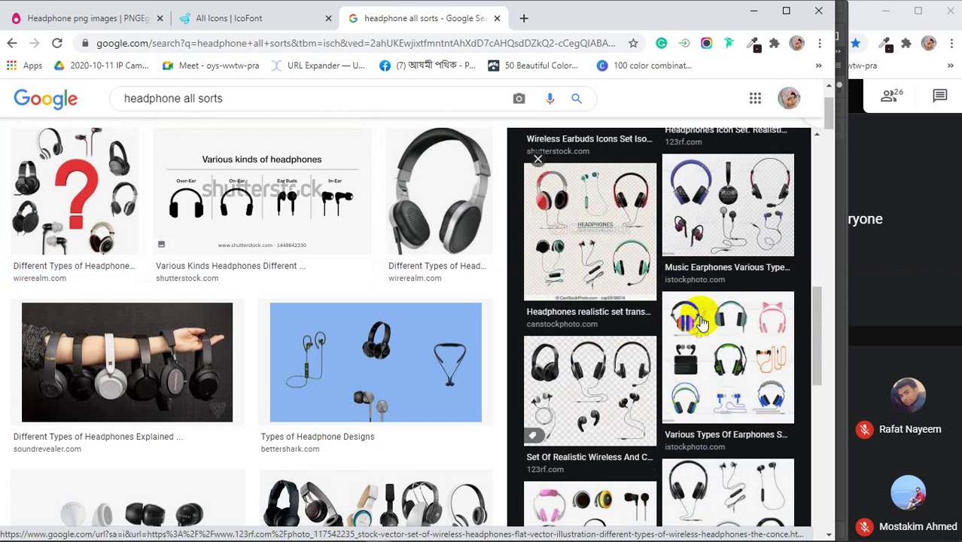
scroll(701, 323, "down", 2)
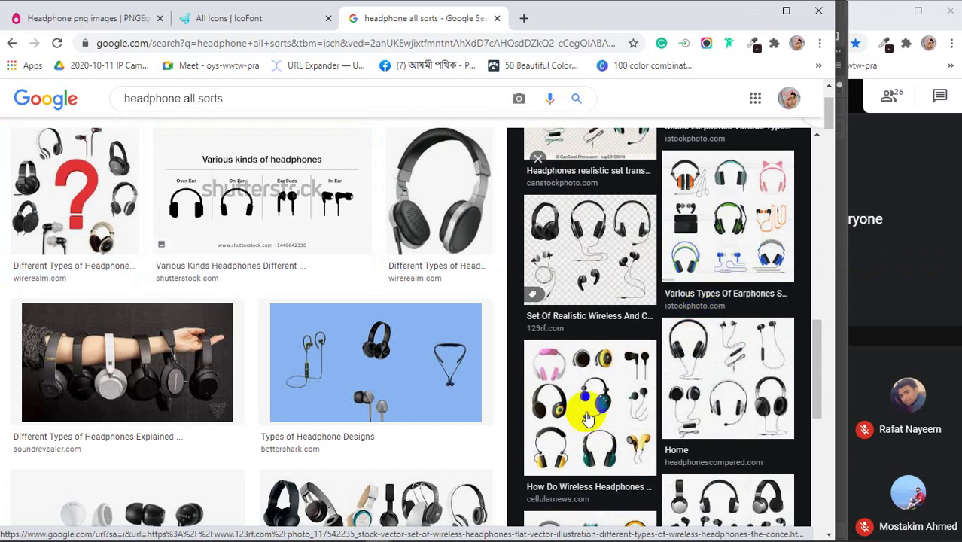
scroll(588, 419, "down", 5)
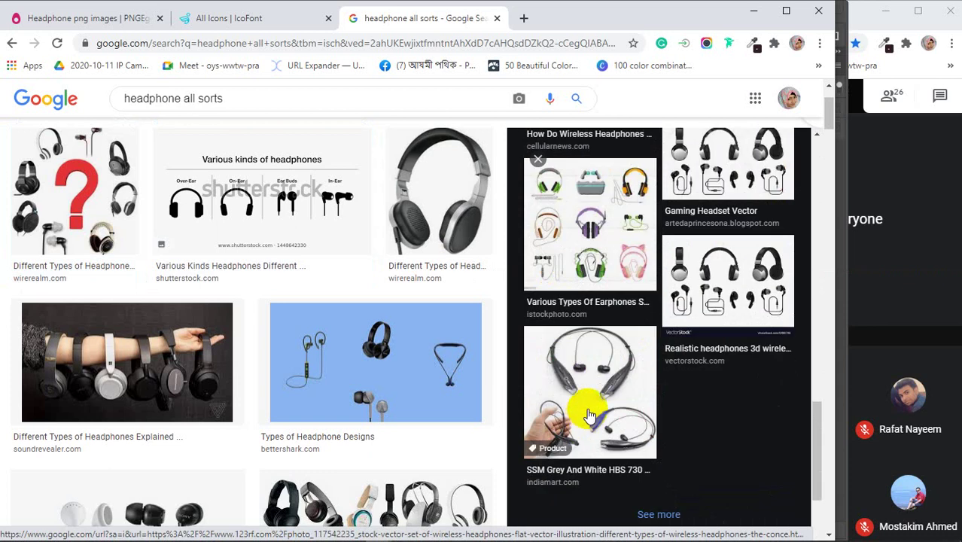
scroll(282, 369, "down", 3)
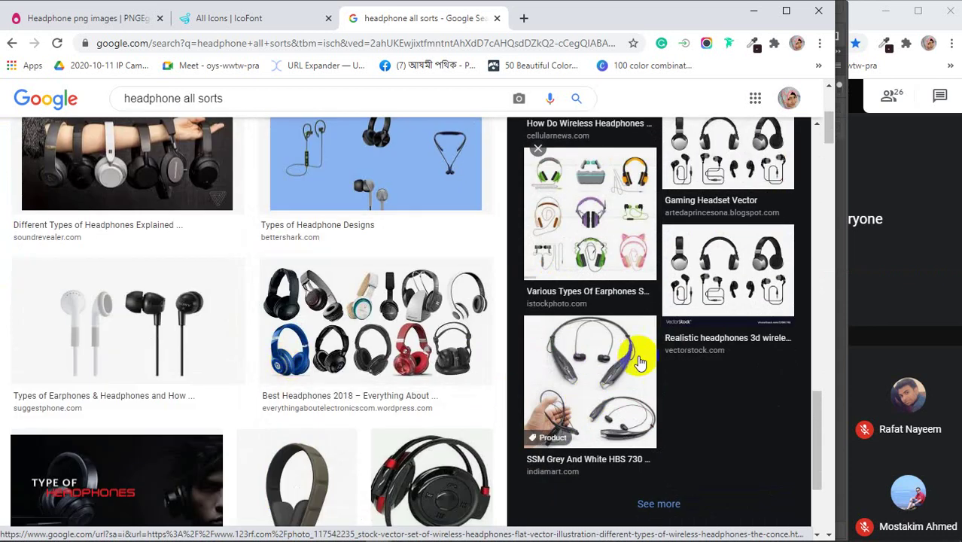
scroll(697, 365, "up", 10)
scroll(703, 368, "up", 2)
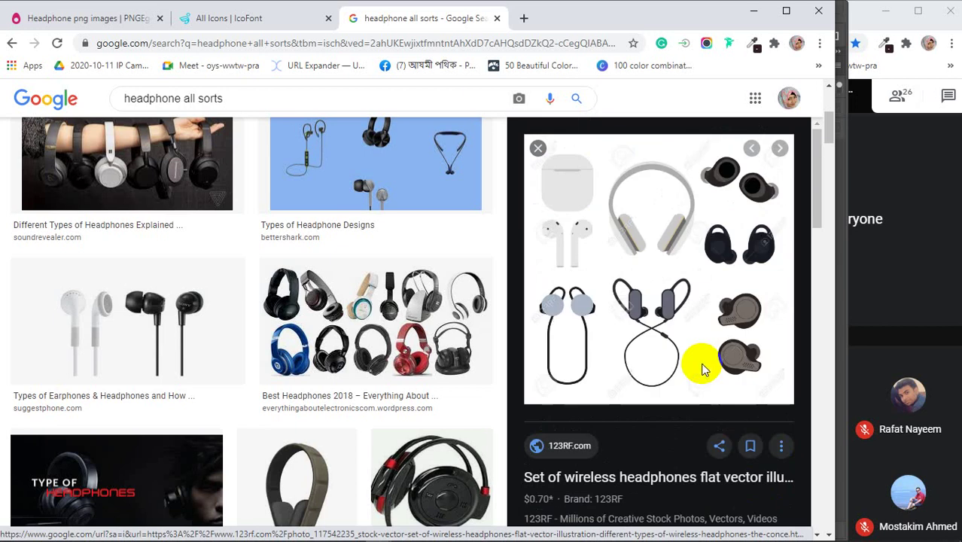
scroll(702, 369, "down", 5)
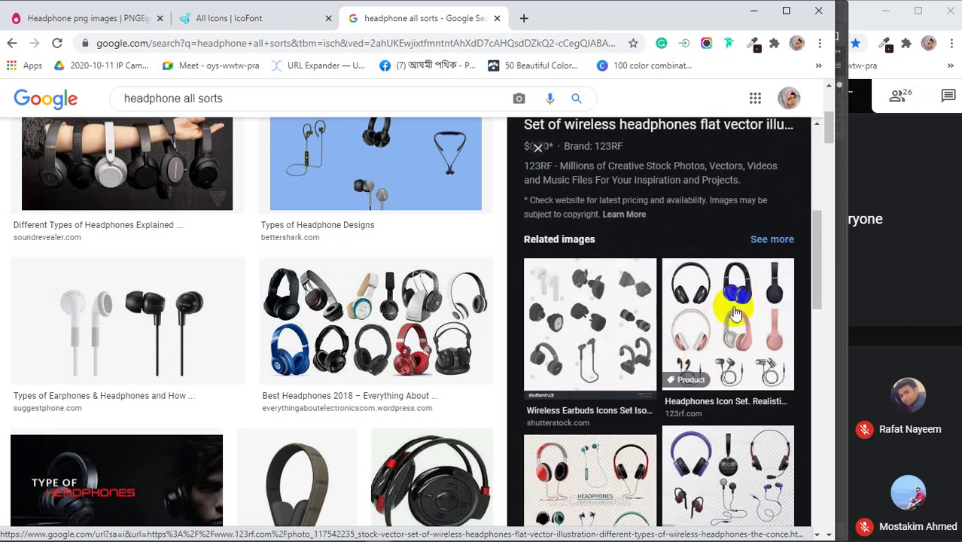
- Look through the Headphones Icon Set and Top 10 best headphone collection previews
left_click(730, 320)
scroll(653, 327, "down", 10)
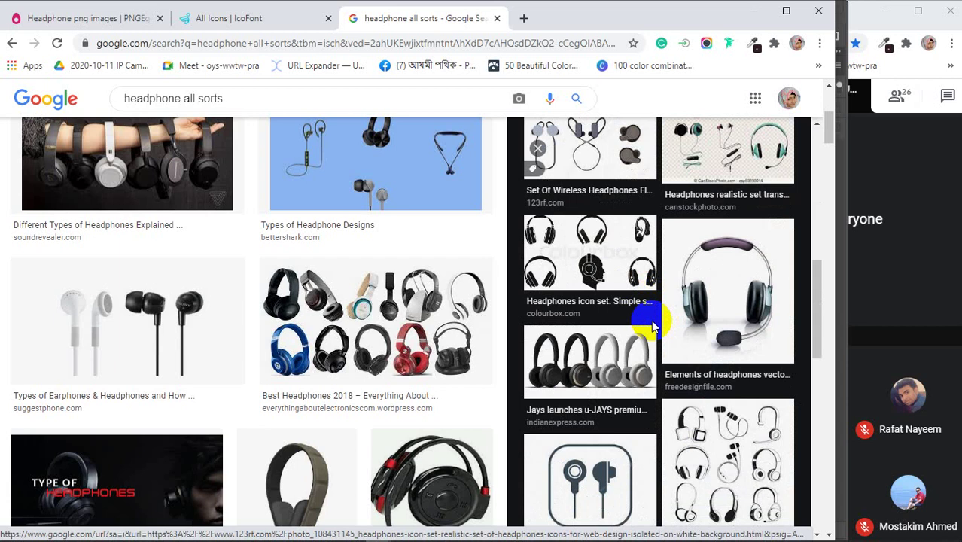
scroll(650, 320, "down", 3)
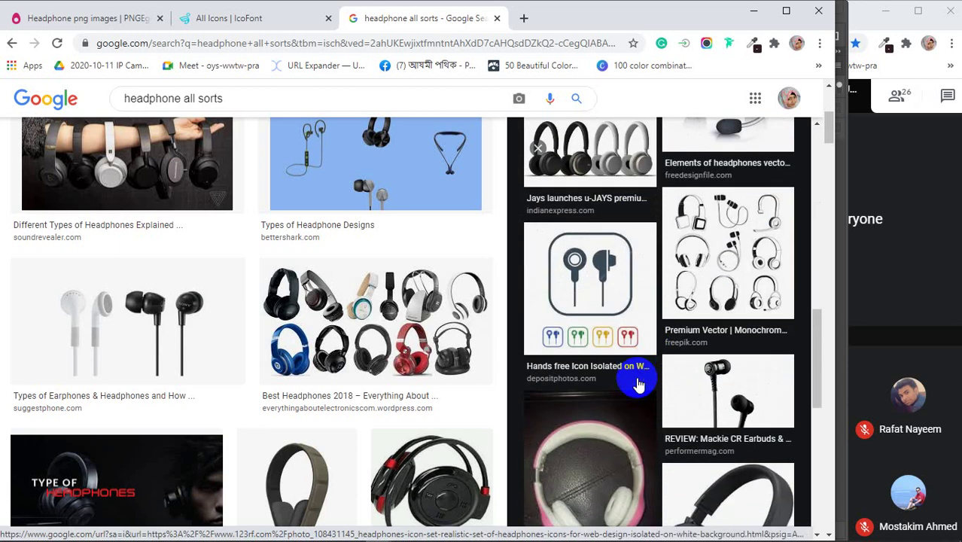
scroll(641, 372, "down", 8)
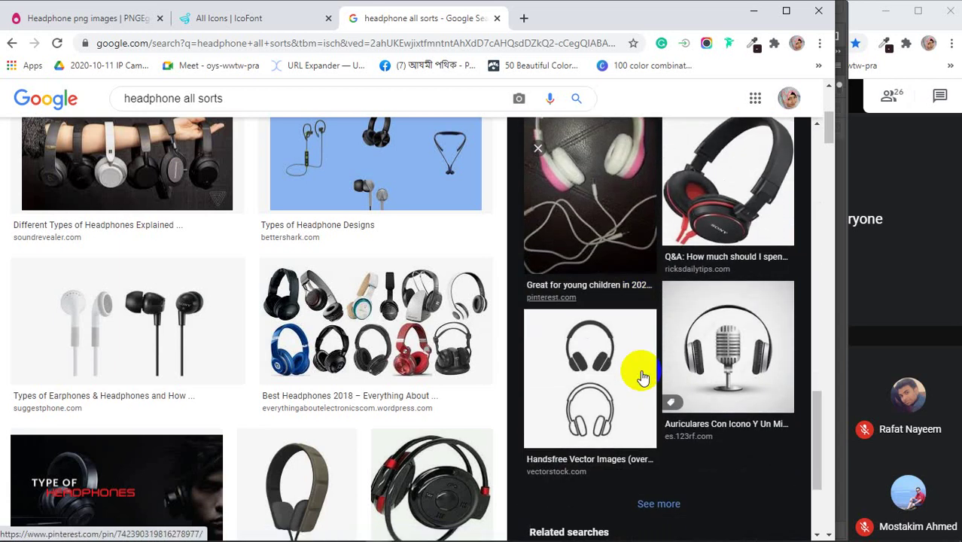
scroll(221, 369, "down", 4)
scroll(221, 371, "down", 5)
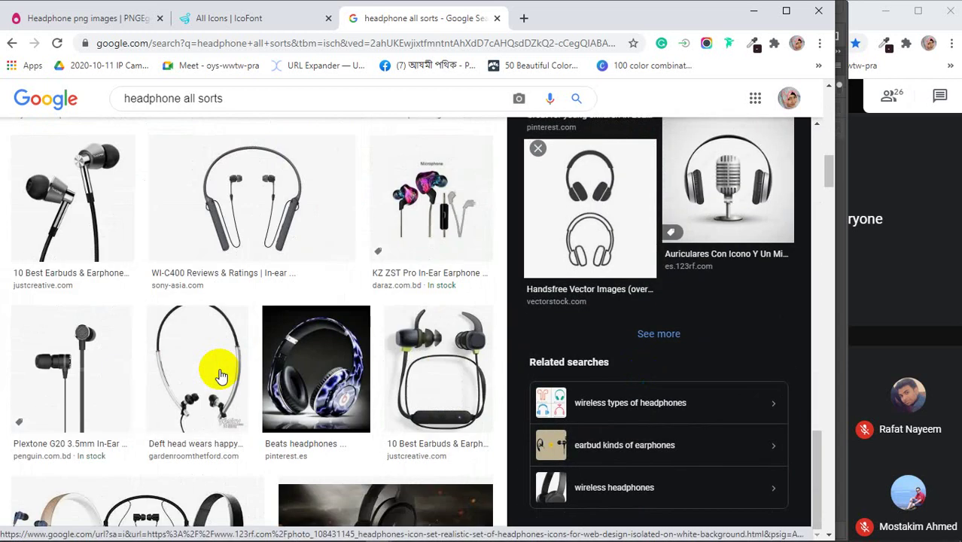
scroll(220, 377, "down", 4)
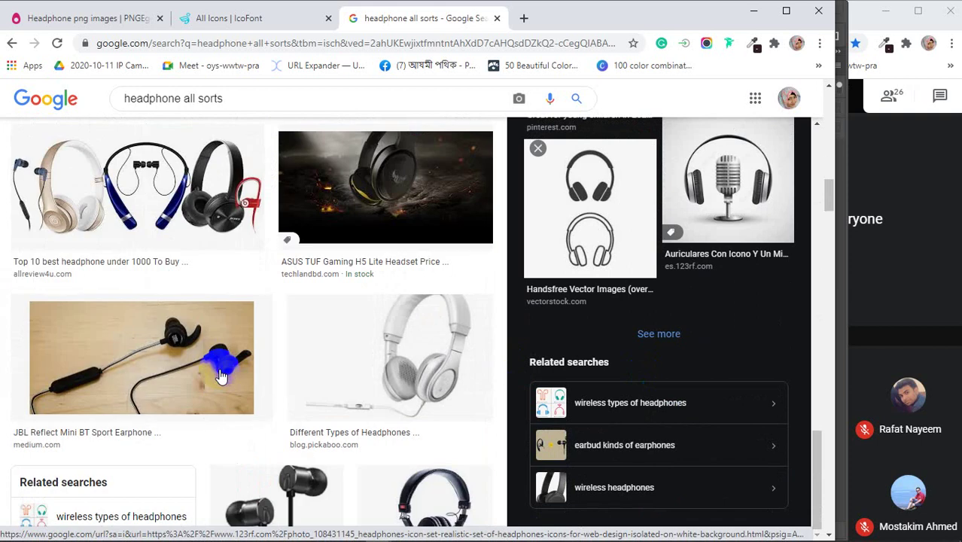
left_click(126, 174)
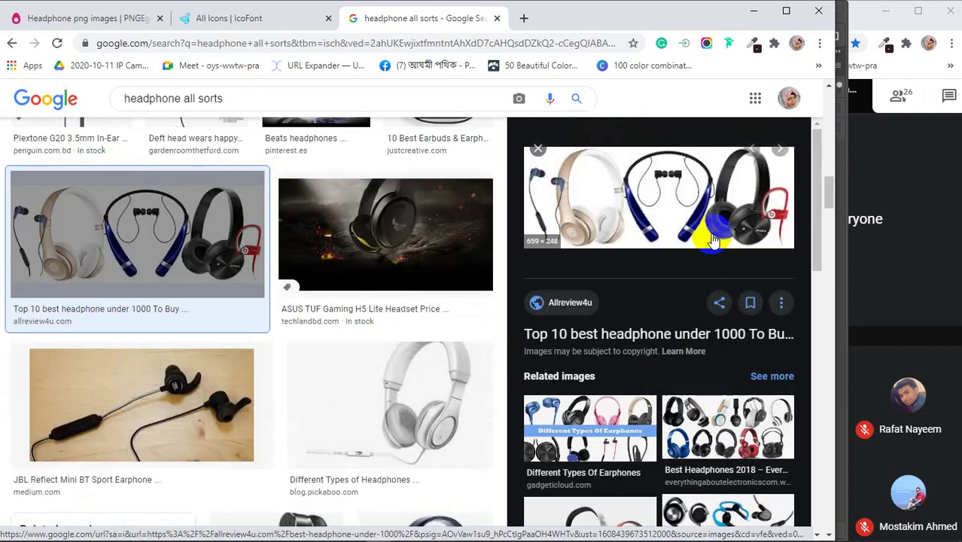
scroll(710, 236, "down", 5)
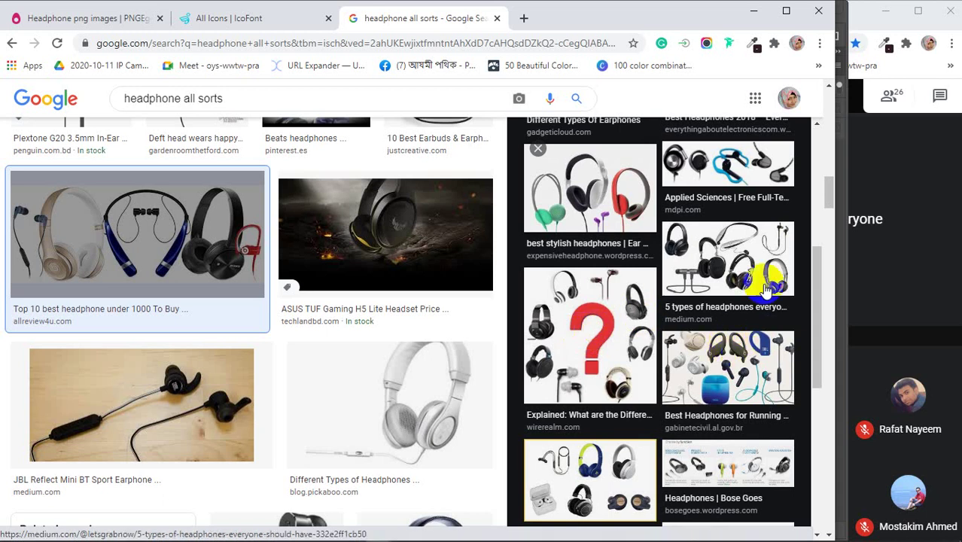
scroll(585, 307, "down", 2)
- Copy the question-mark headphones collage image, then minimize Chrome
left_click(591, 218)
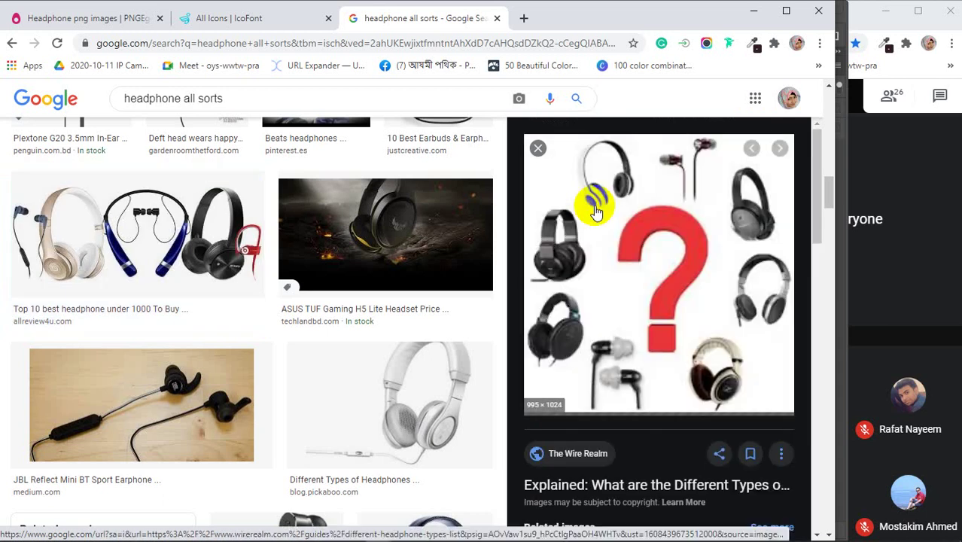
right_click(672, 219)
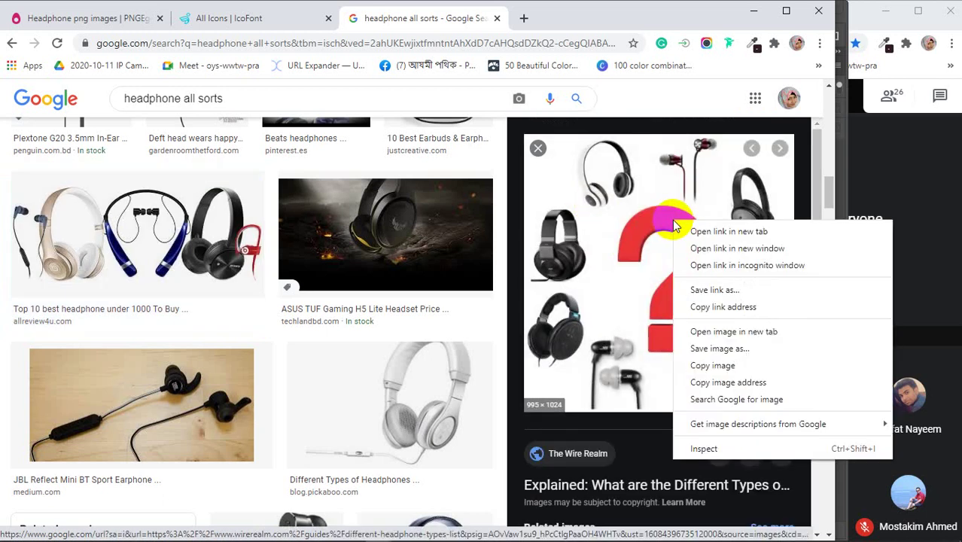
left_click(724, 365)
scroll(681, 342, "down", 8)
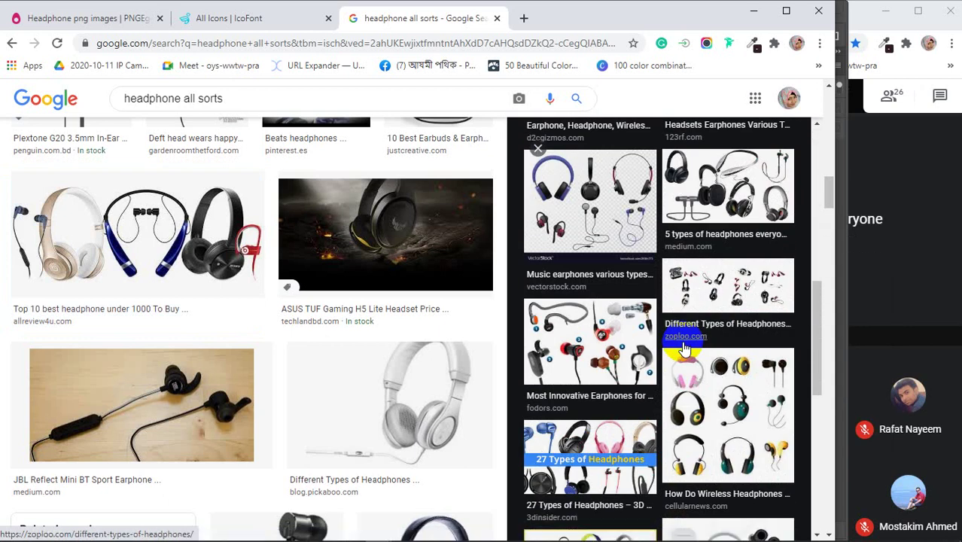
scroll(595, 342, "down", 1)
scroll(595, 343, "down", 2)
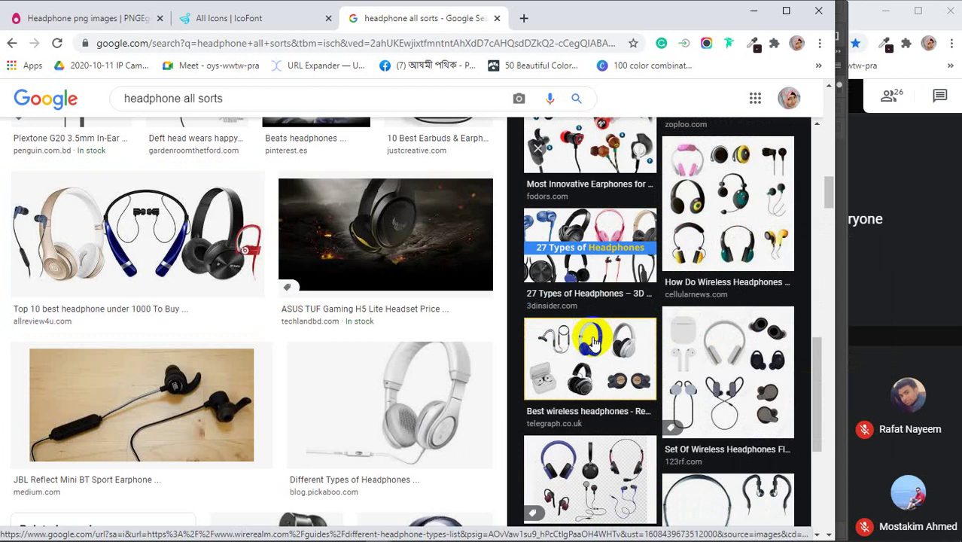
scroll(592, 342, "down", 1)
left_click(595, 291)
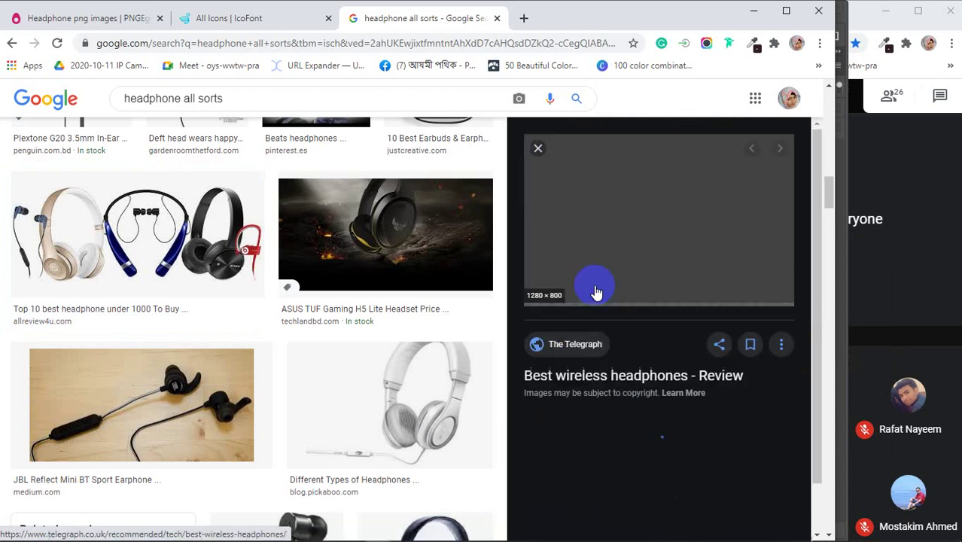
scroll(596, 291, "down", 3)
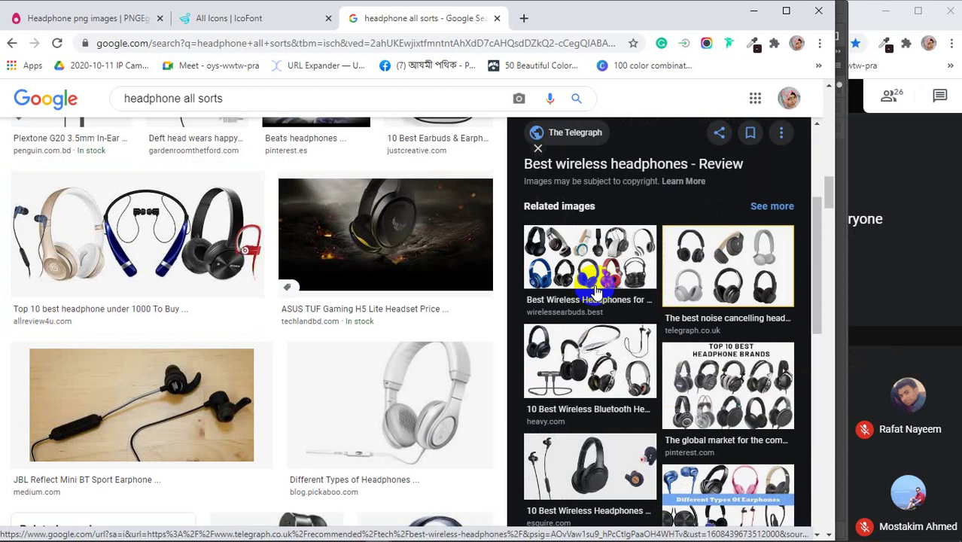
left_click(753, 10)
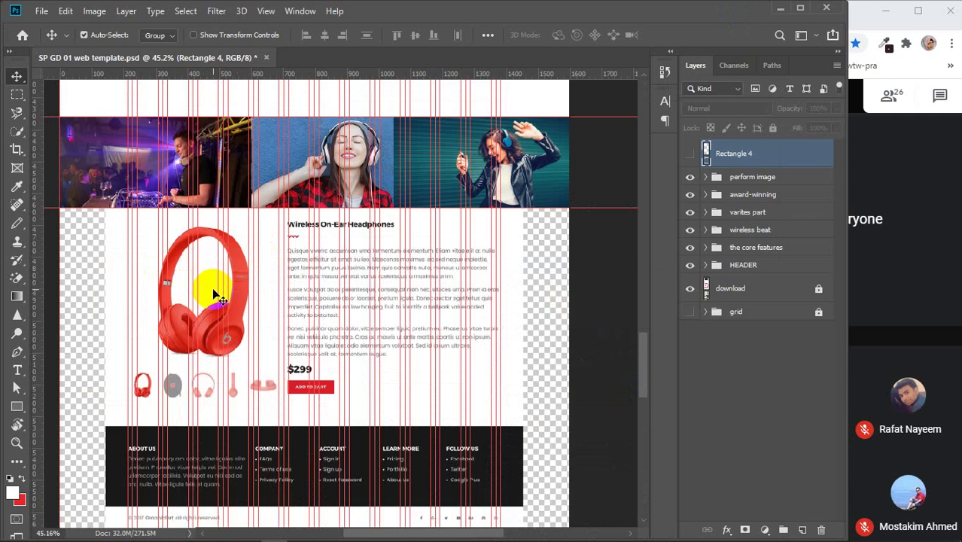
- Paste the question-mark headphones collage and scale it to about 57% left of the product text
key("ctrl+v")
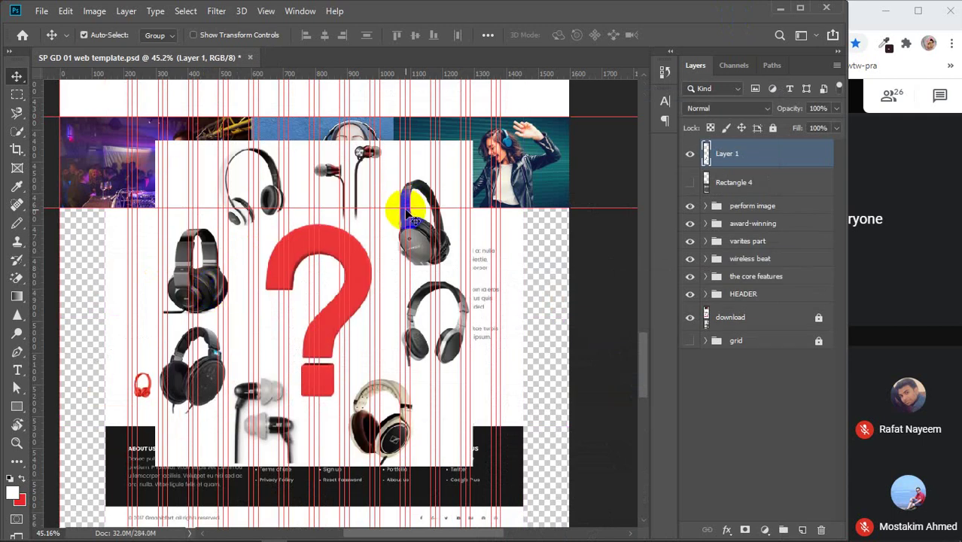
key("ctrl+t")
left_click_drag(471, 141, 360, 301)
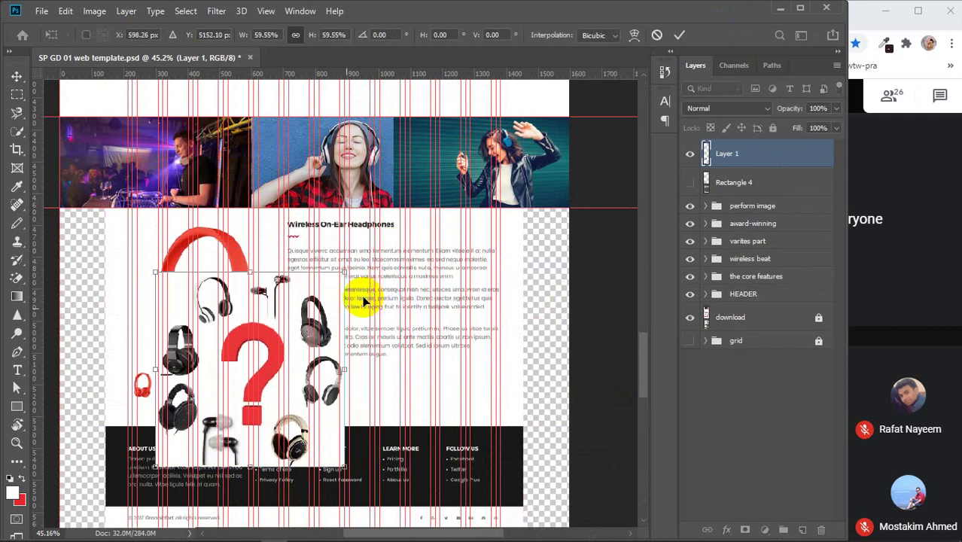
left_click_drag(277, 354, 179, 288)
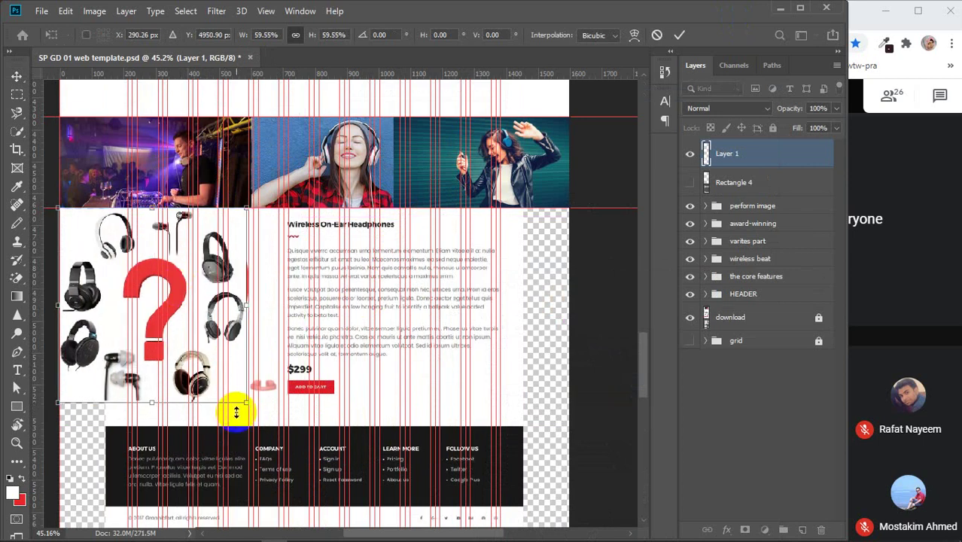
left_click_drag(245, 406, 278, 423)
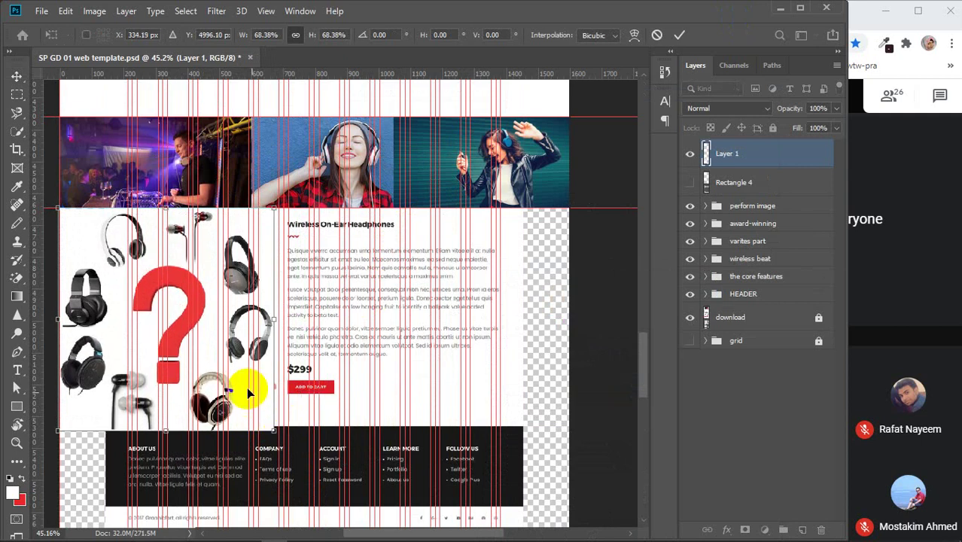
left_click_drag(234, 370, 264, 348)
left_click_drag(301, 411, 253, 355)
left_click_drag(211, 322, 226, 346)
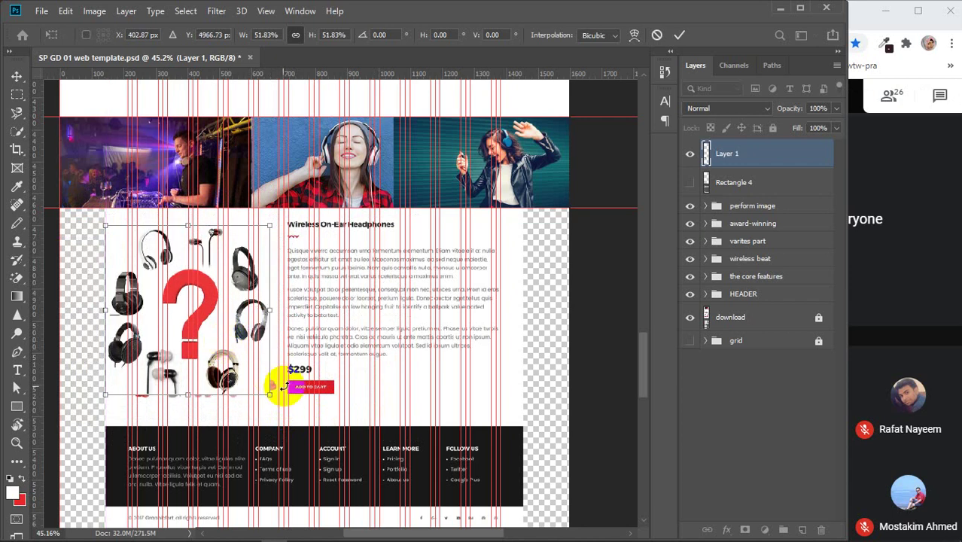
left_click_drag(269, 393, 284, 410)
left_click_drag(230, 340, 229, 339)
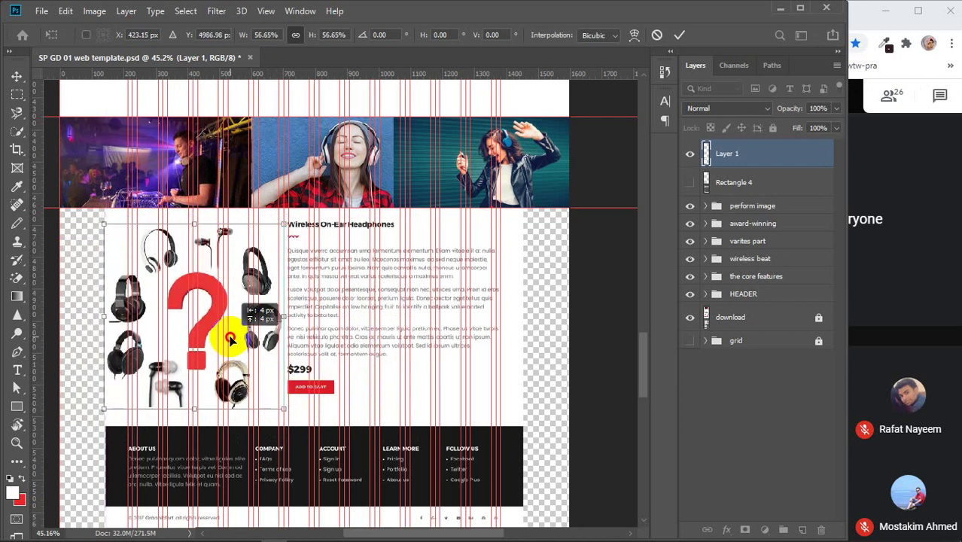
- Commit the collage's transform, then place the red pngegg headphones from Downloads at 45% right of the text
left_click(679, 34)
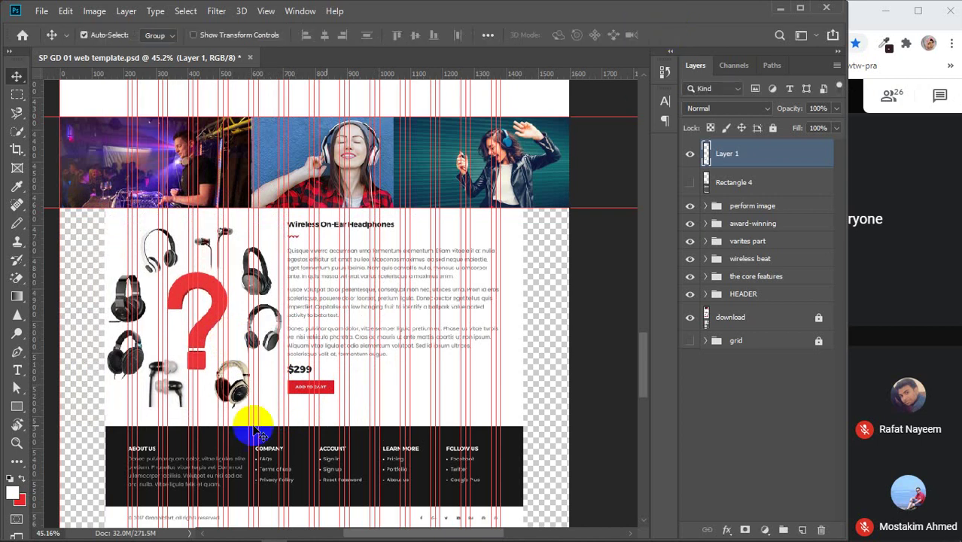
mouse_move(143, 538)
left_click(135, 532)
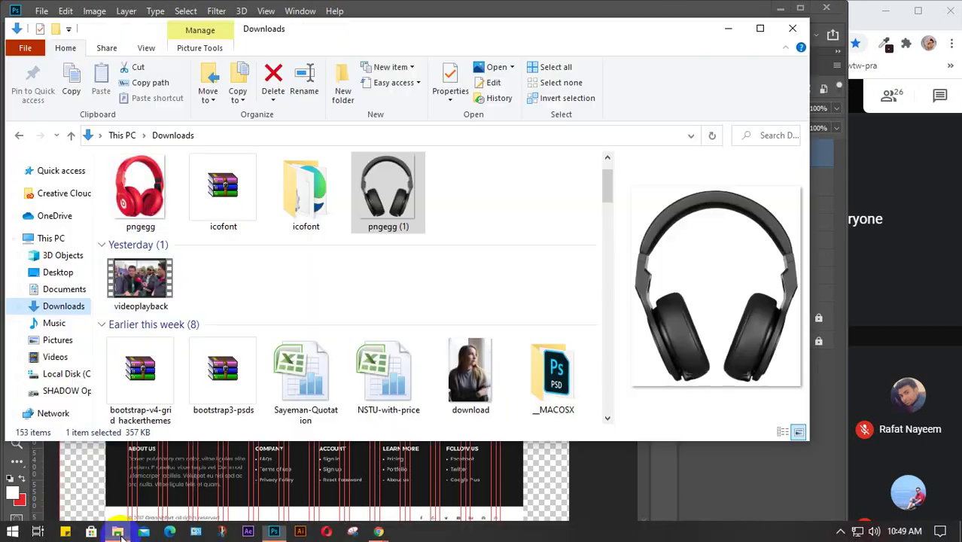
left_click_drag(140, 188, 205, 501)
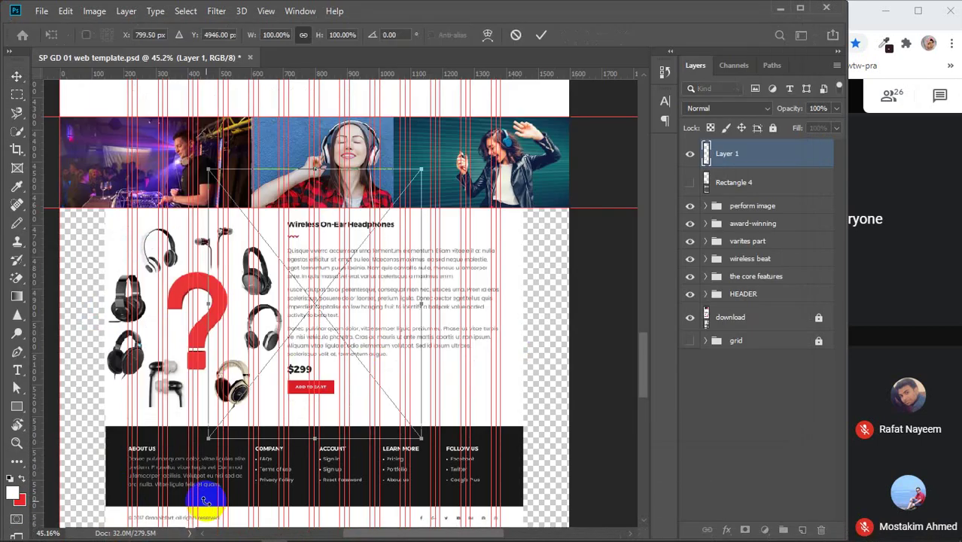
left_click_drag(421, 167, 471, 243)
left_click(540, 36)
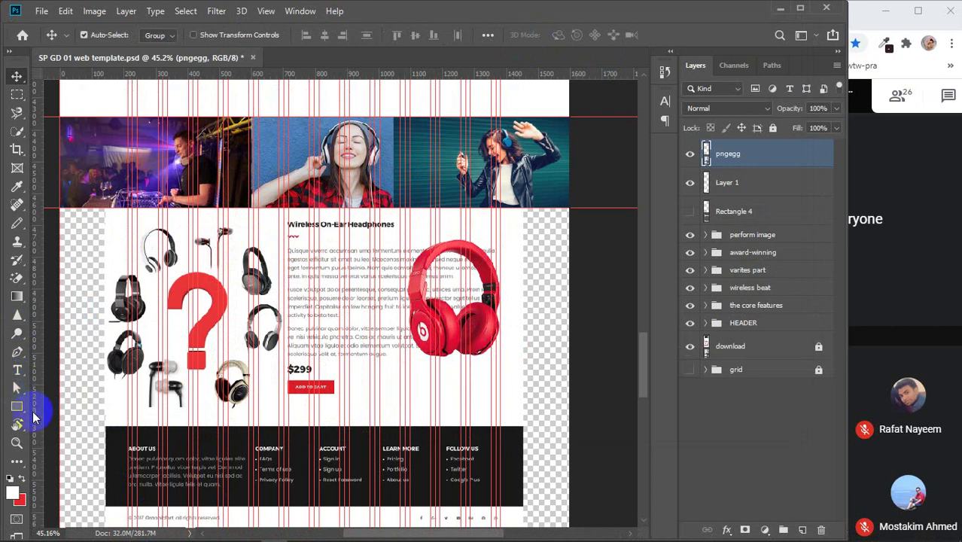
- Draw a closed Pen-tool shape with six anchors around the collage's question mark
left_click(17, 352)
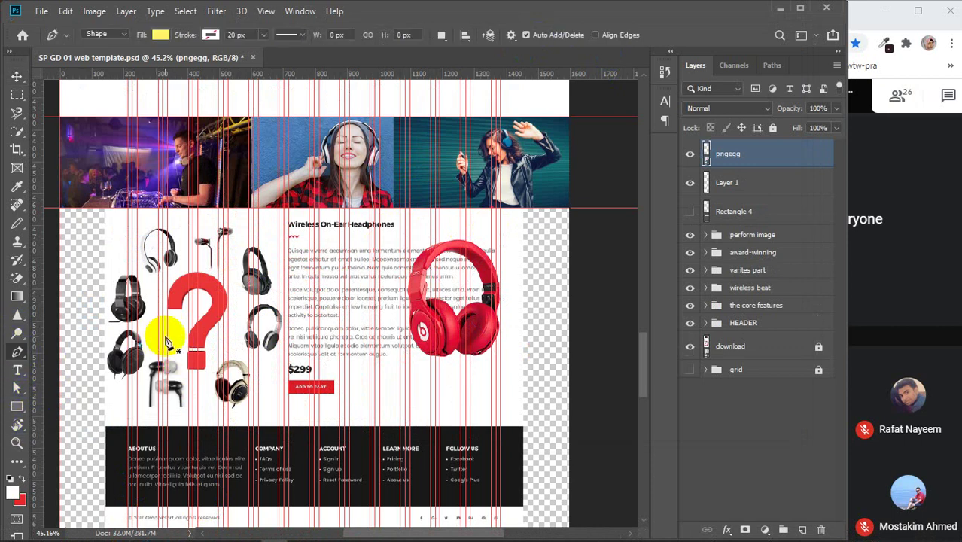
left_click(162, 334)
left_click(159, 303)
left_click(189, 271)
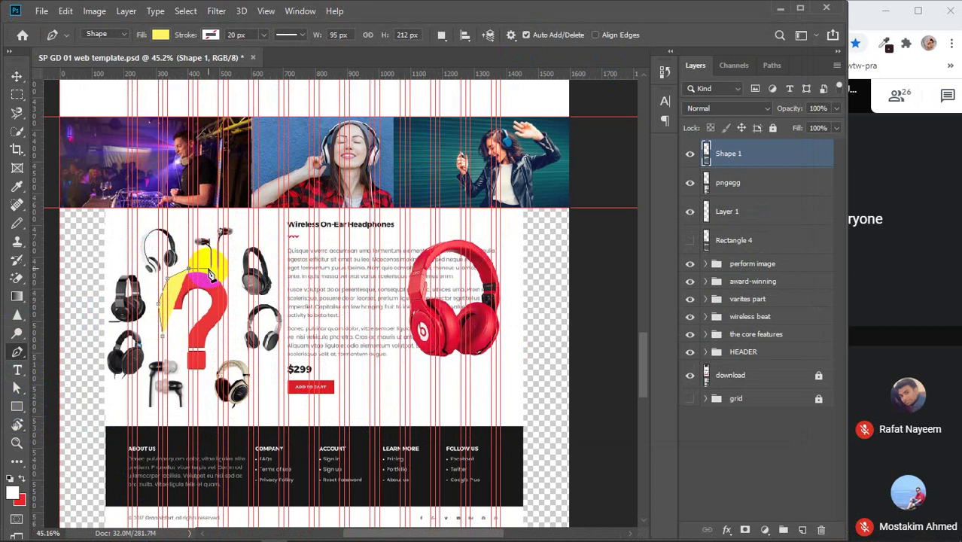
left_click(241, 319)
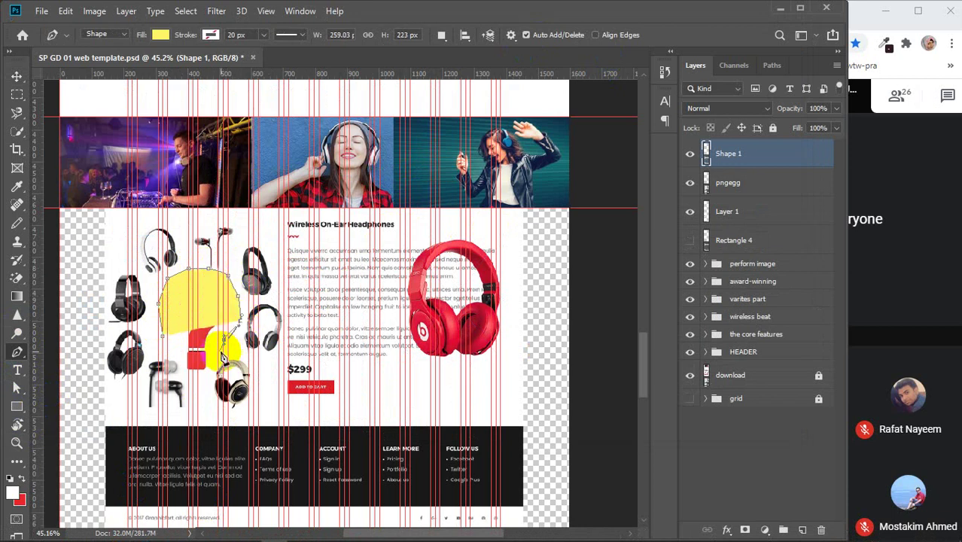
left_click(218, 354)
left_click(194, 380)
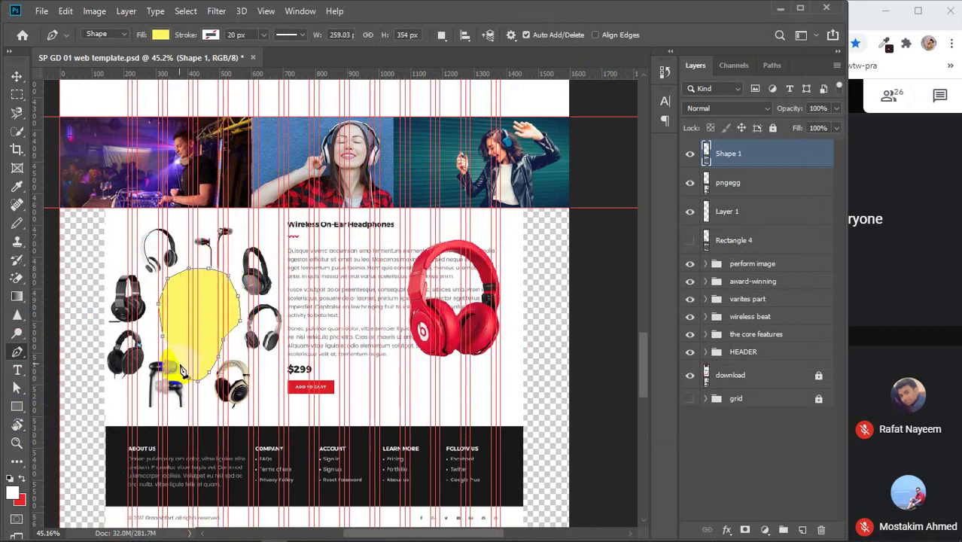
left_click(163, 341)
- Set the shape's fill to No Color and select pngegg together with Shape 1
left_click(159, 35)
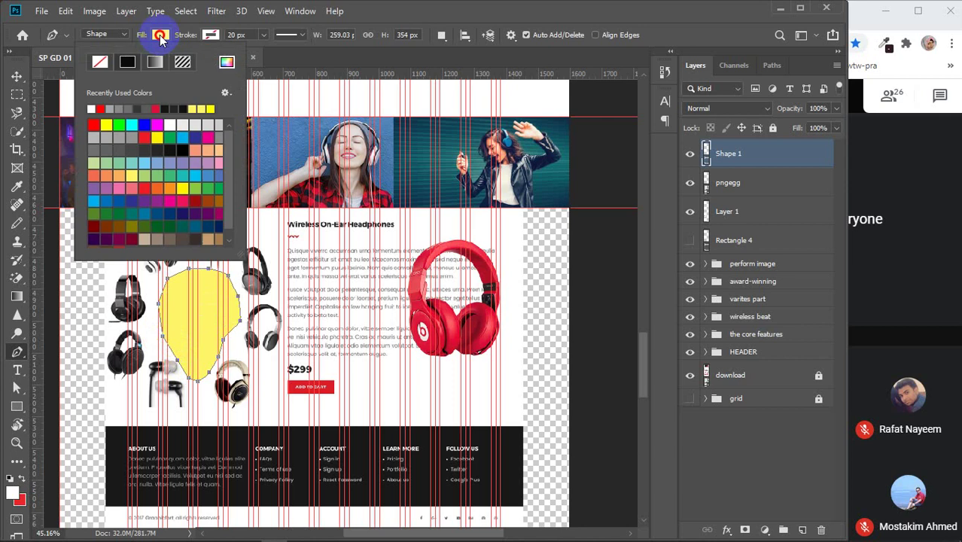
left_click(100, 62)
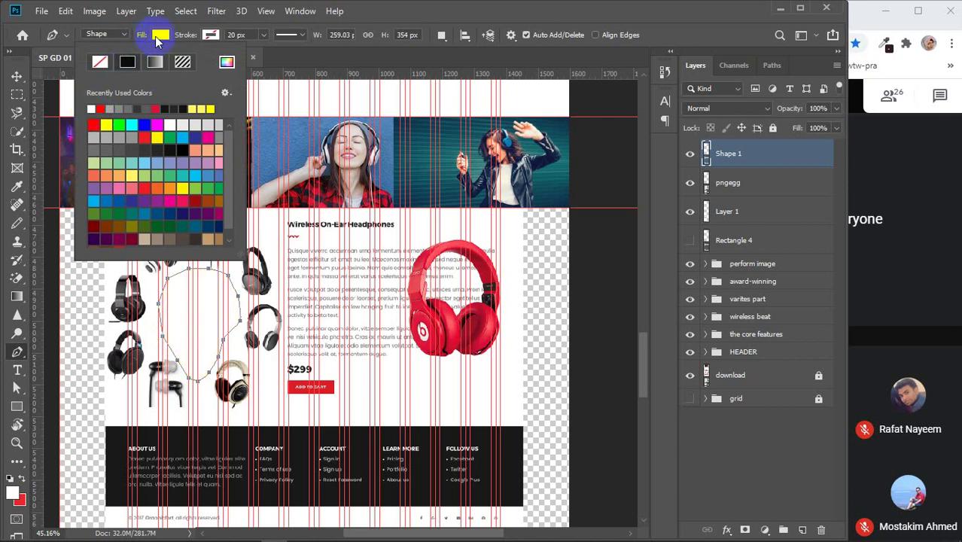
left_click(154, 34)
left_click(16, 76)
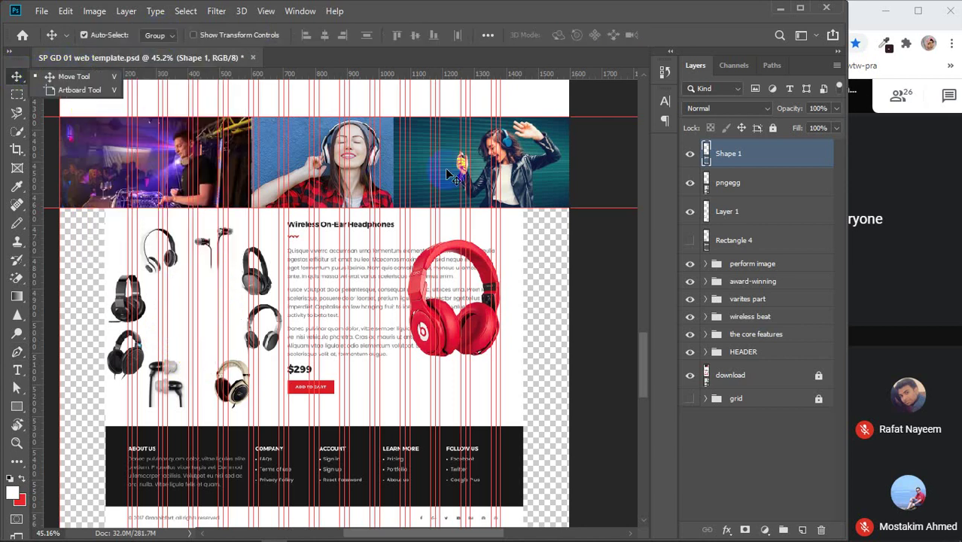
left_click(748, 183, "shift")
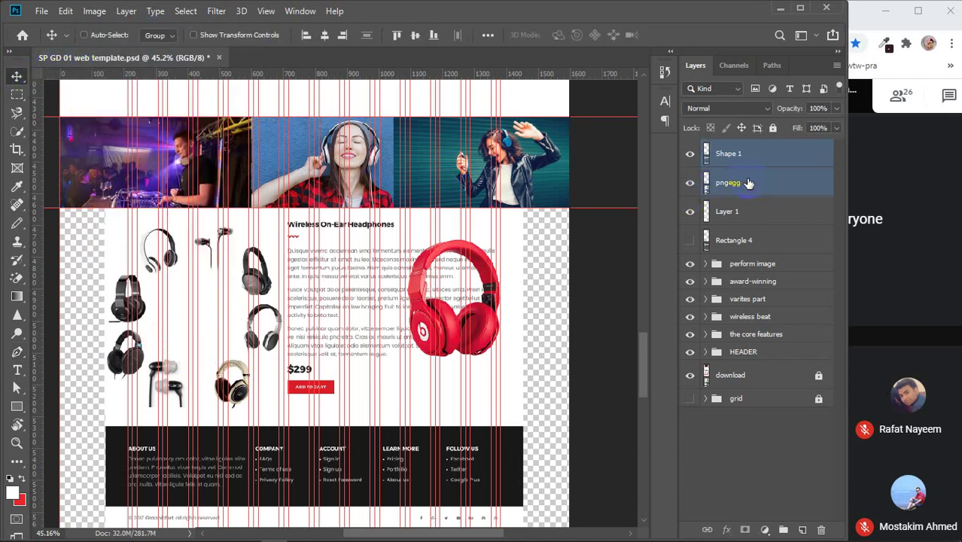
- Merge pngegg into Shape 1, undo a small move, and check the collage layer's visibility
key("ctrl+e")
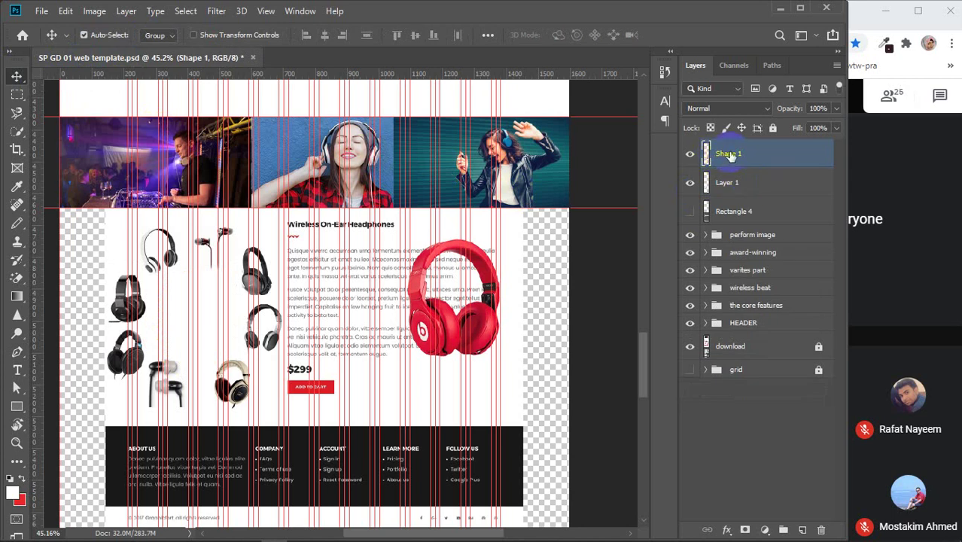
mouse_move(485, 327)
left_mouse_down()
mouse_move(429, 309)
mouse_move(477, 328)
left_mouse_up()
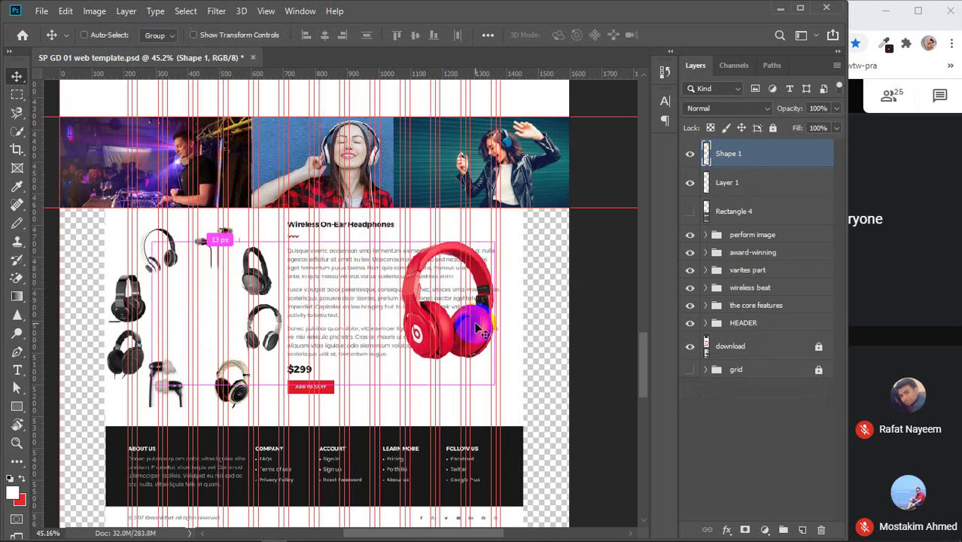
key("ctrl+z")
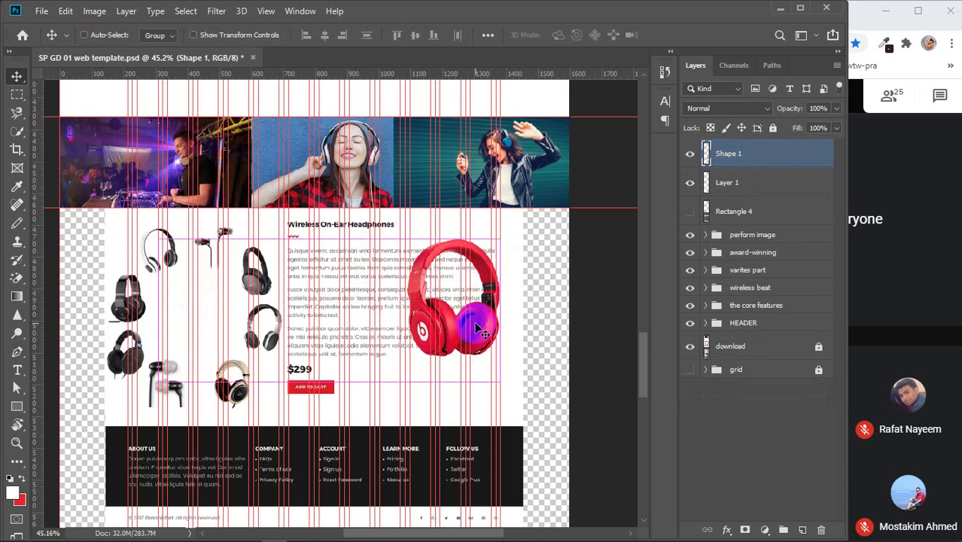
key("ctrl")
left_click(691, 183)
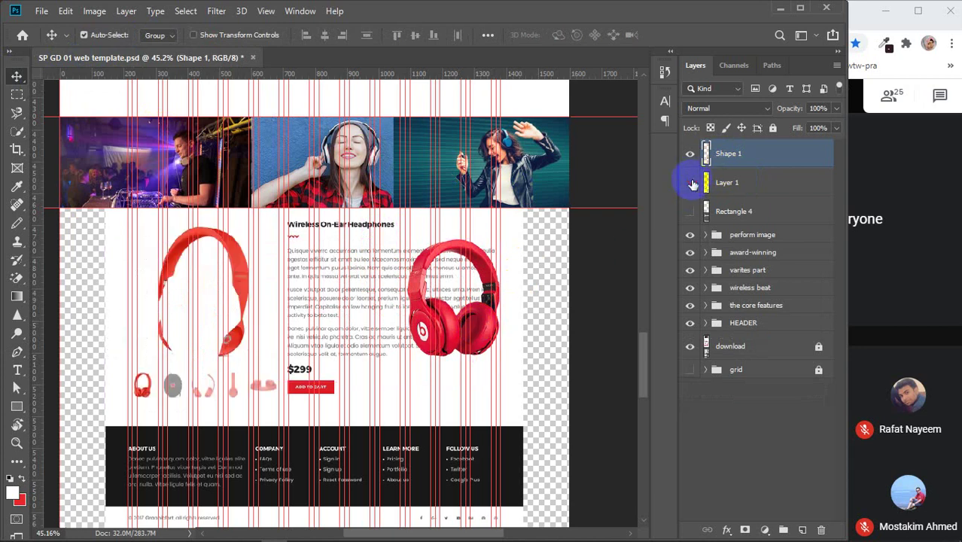
left_click(691, 183)
left_click(691, 183)
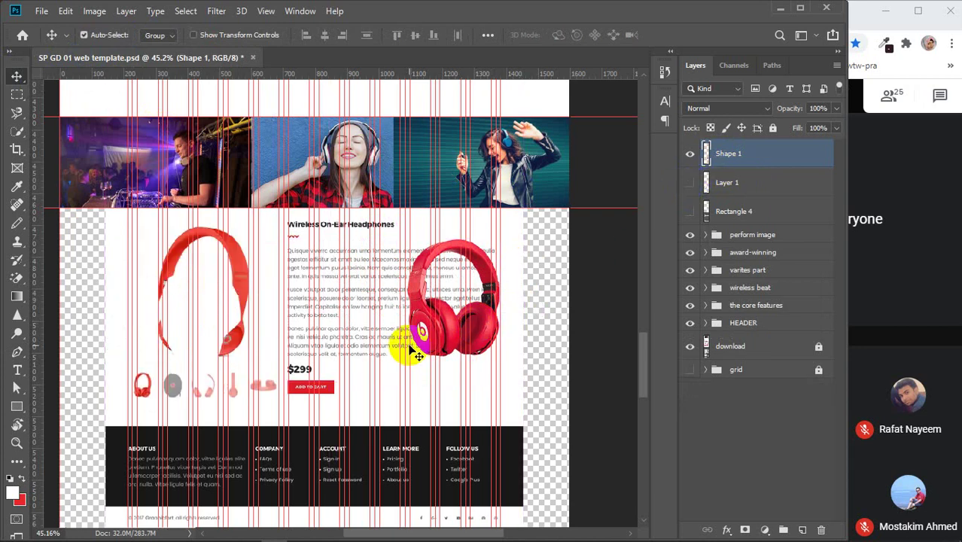
key("ctrl")
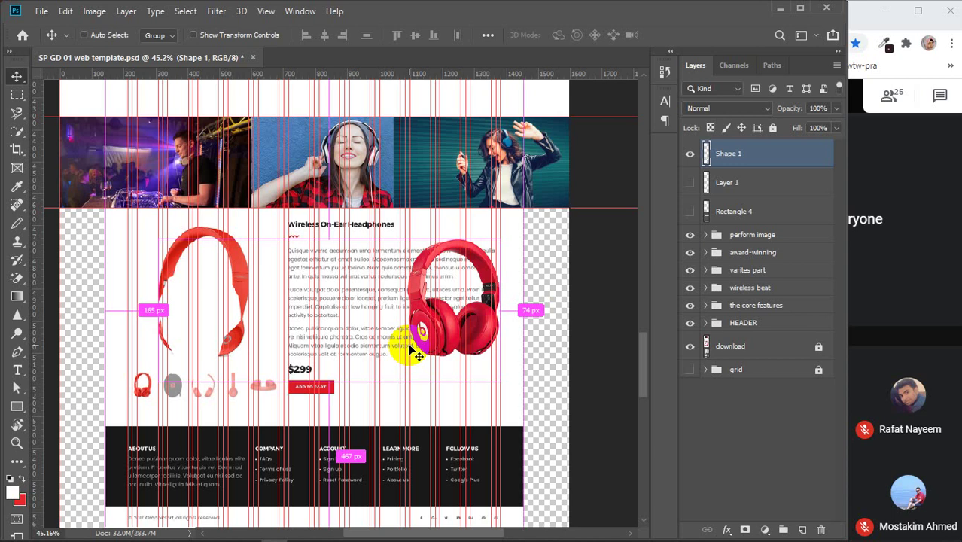
- Paste the headphone collage and check the pngegg and Shape 1 layers' contents
key("ctrl+v")
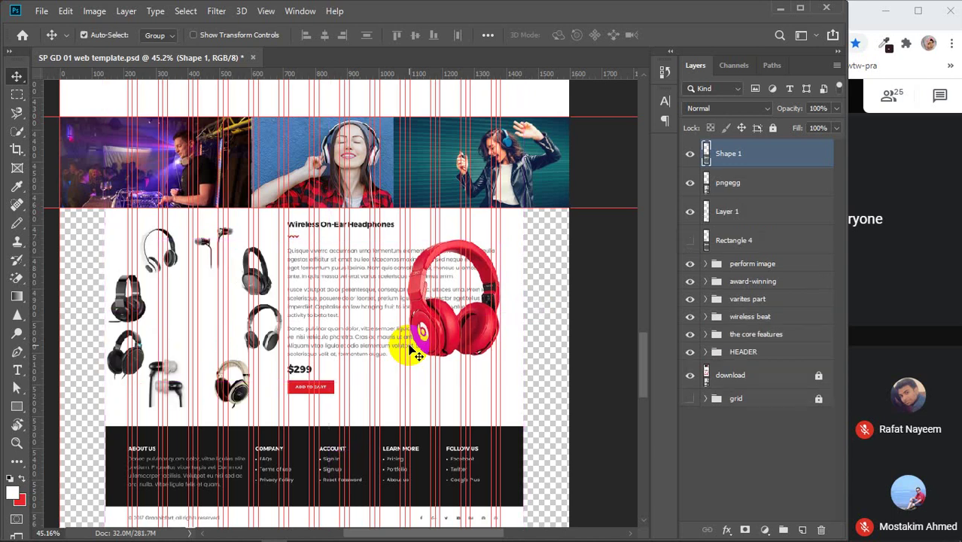
left_click(721, 185)
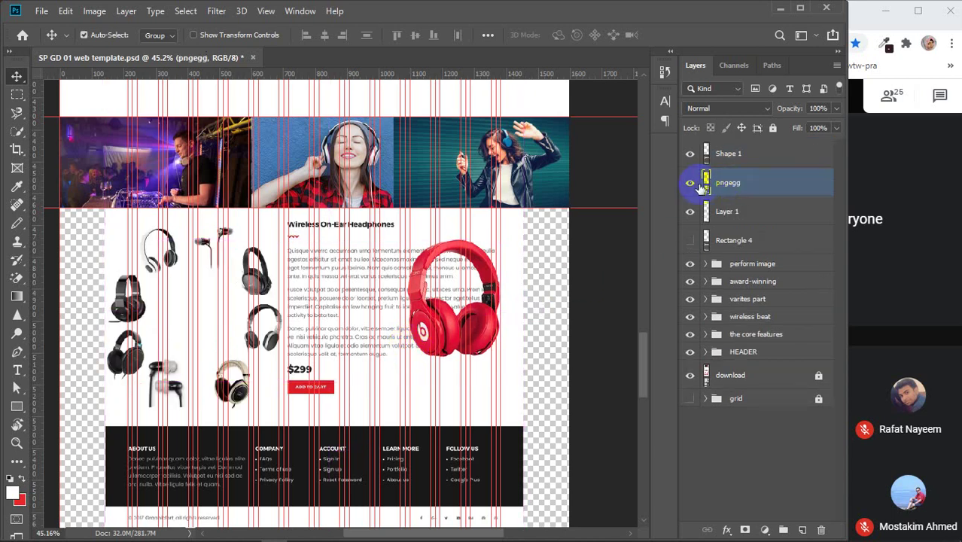
left_click(690, 185)
left_click(690, 185)
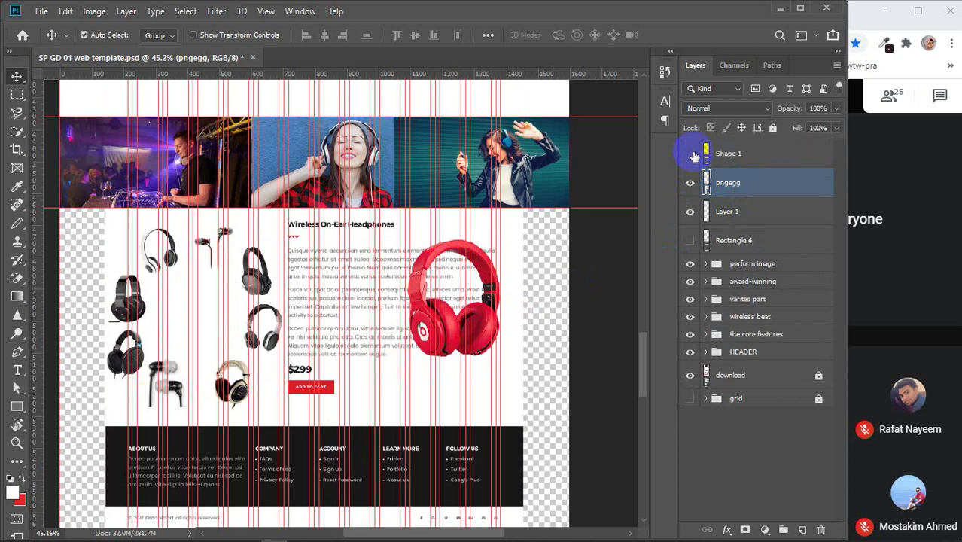
left_click(694, 155)
- Inspect Layer 1, move it above pngegg, and merge it into Shape 1
left_click(734, 219)
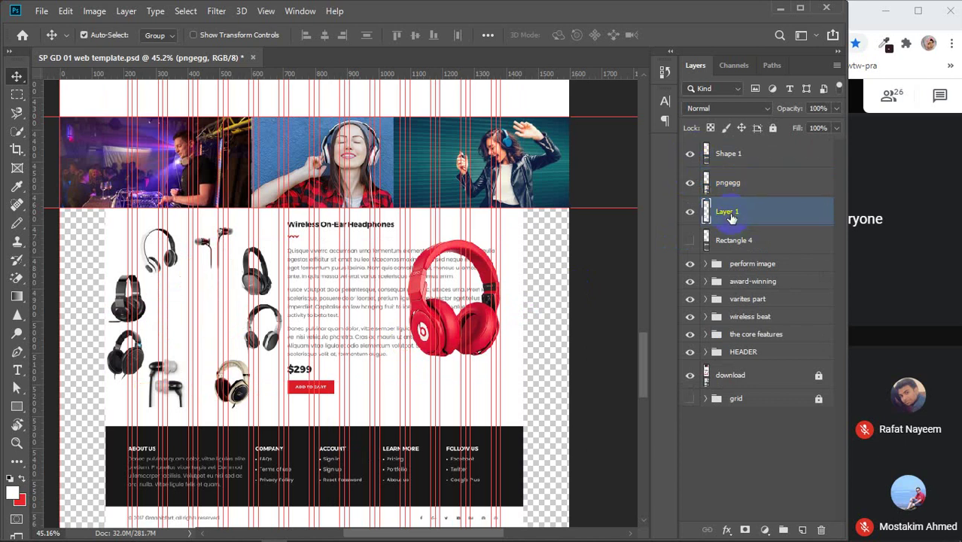
left_click(690, 212)
left_click(689, 212)
left_click(689, 212)
left_click(689, 212)
left_click_drag(744, 214, 741, 172)
left_click(737, 155, "shift")
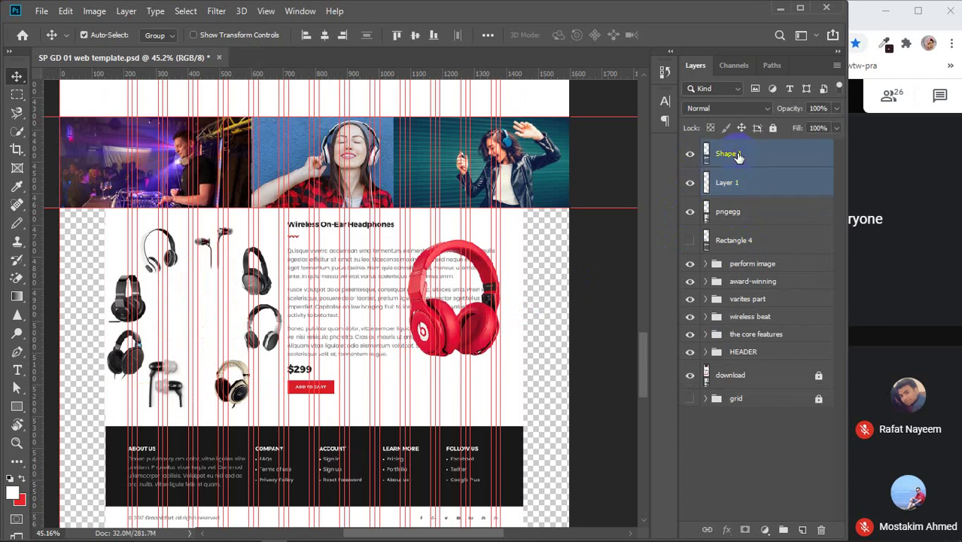
key("ctrl+e")
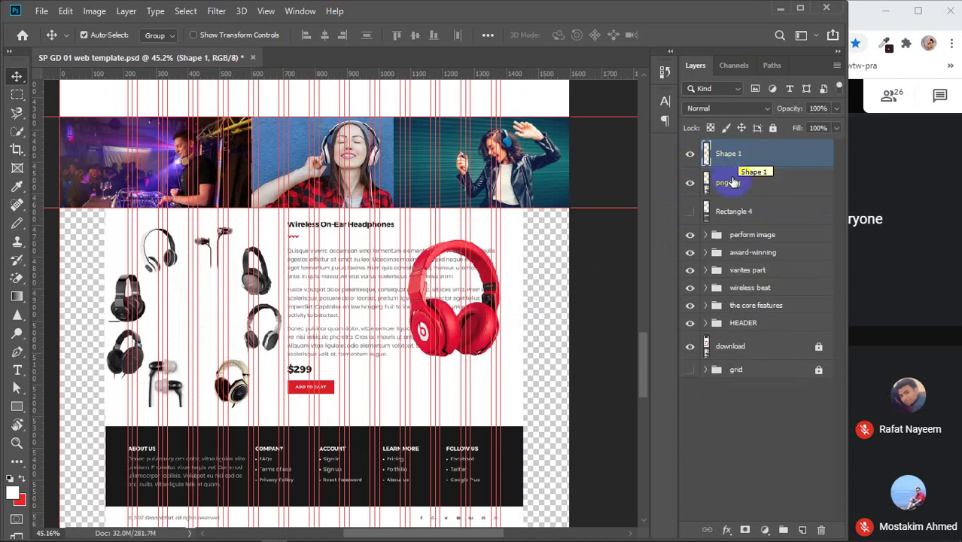
- Move pngegg left onto the collage and above Shape 1 in the layer stack
left_click(732, 182)
left_click_drag(460, 327, 233, 332)
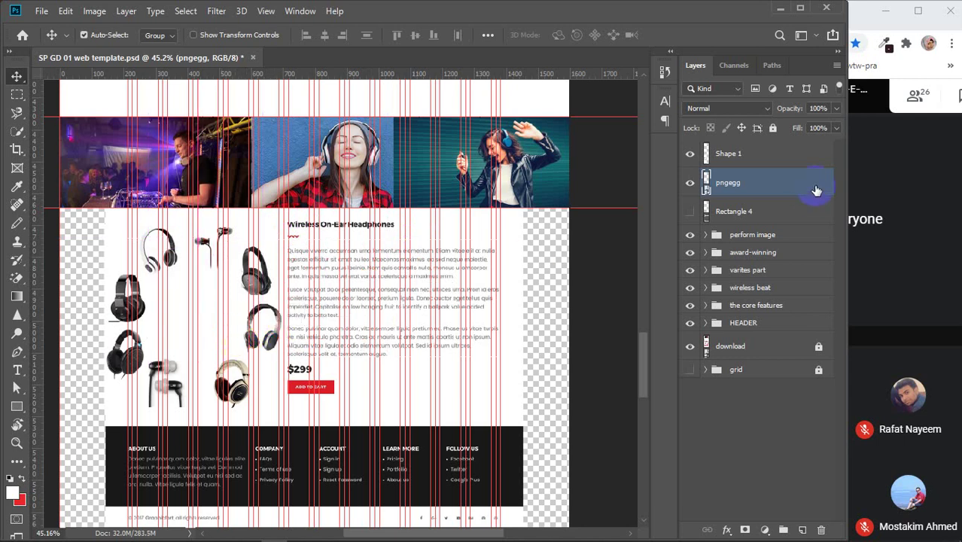
left_click_drag(817, 189, 778, 148)
left_click_drag(233, 301, 218, 329)
- Shrink the red headphones to about 31% and select Shape 1 with them
key("ctrl+t")
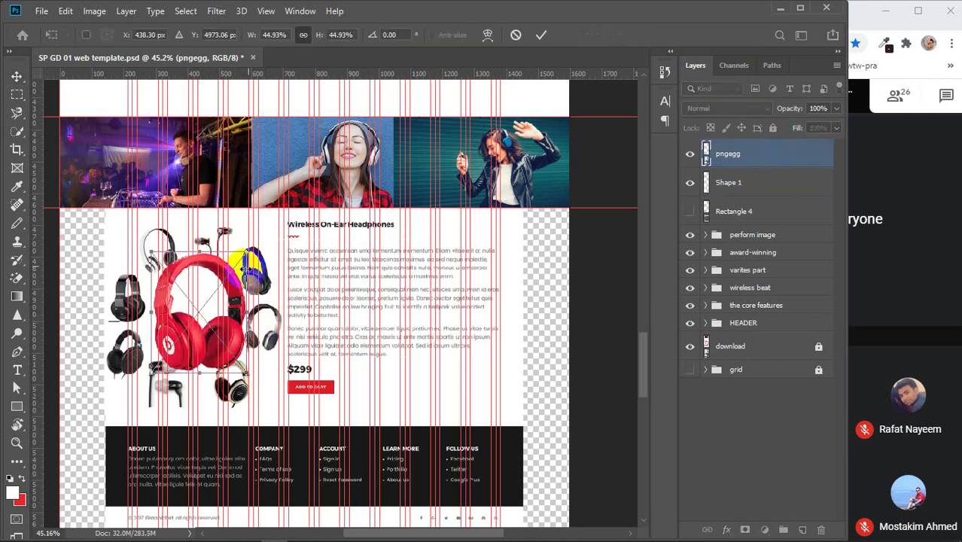
left_click_drag(251, 238, 229, 333)
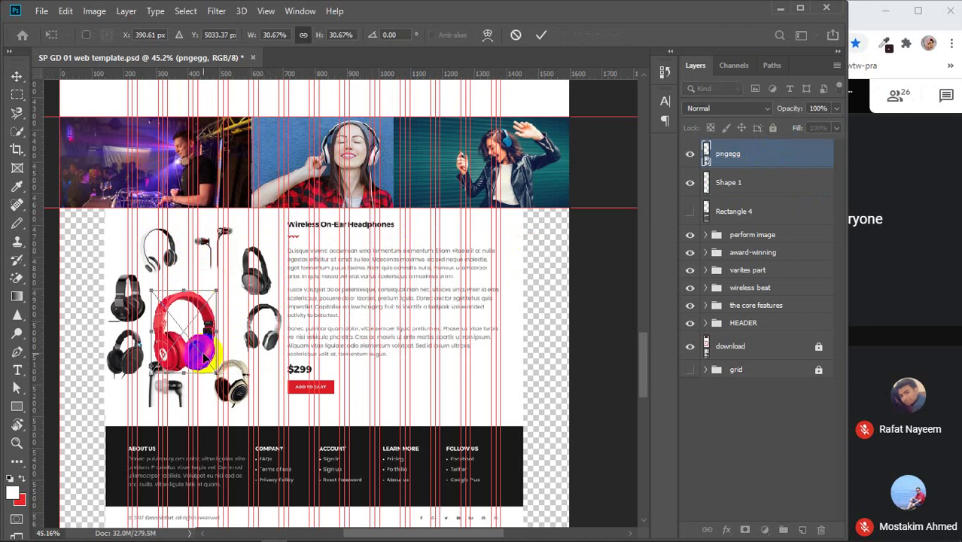
left_click_drag(226, 376, 217, 336)
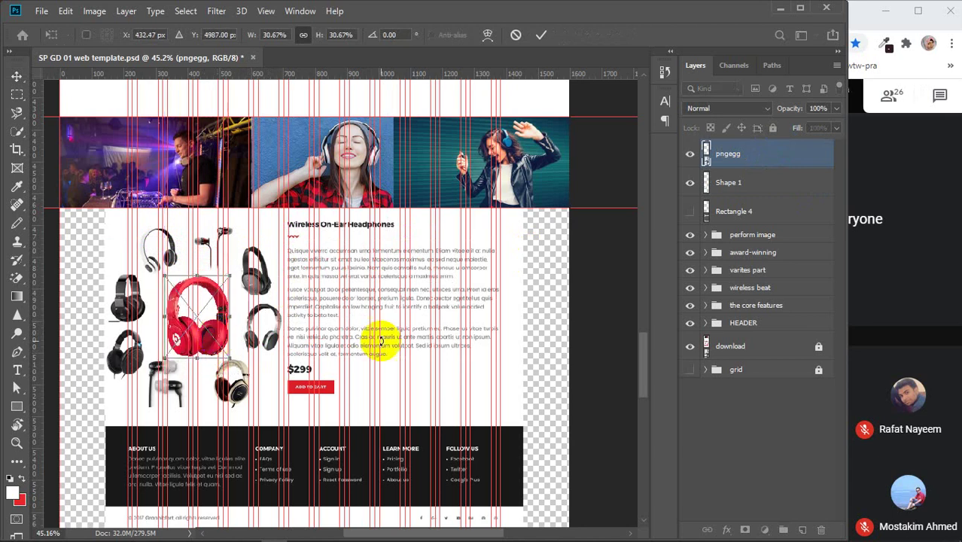
left_click(760, 183, "shift")
- Centre pngegg and Shape 1 horizontally and vertically, then group them
left_click(324, 35)
left_click(414, 36)
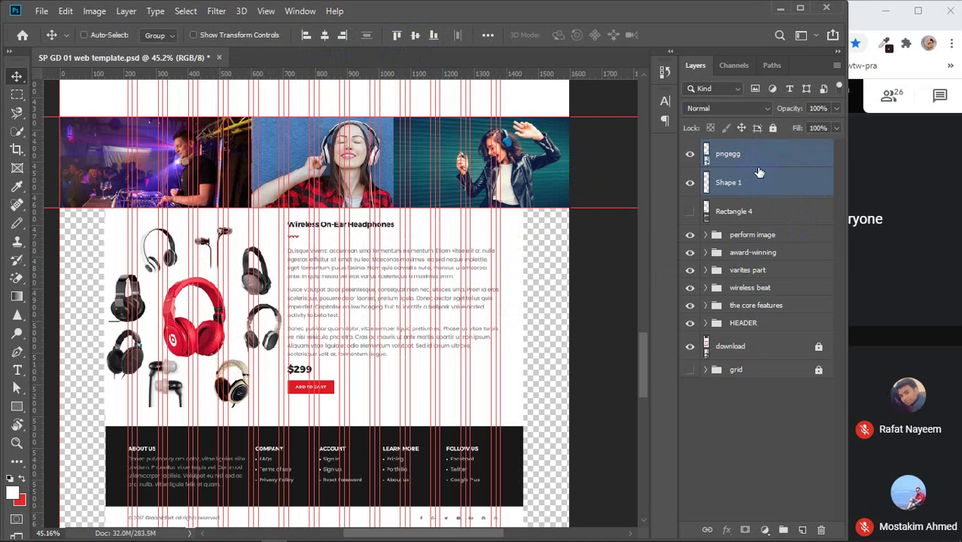
key("ctrl+g")
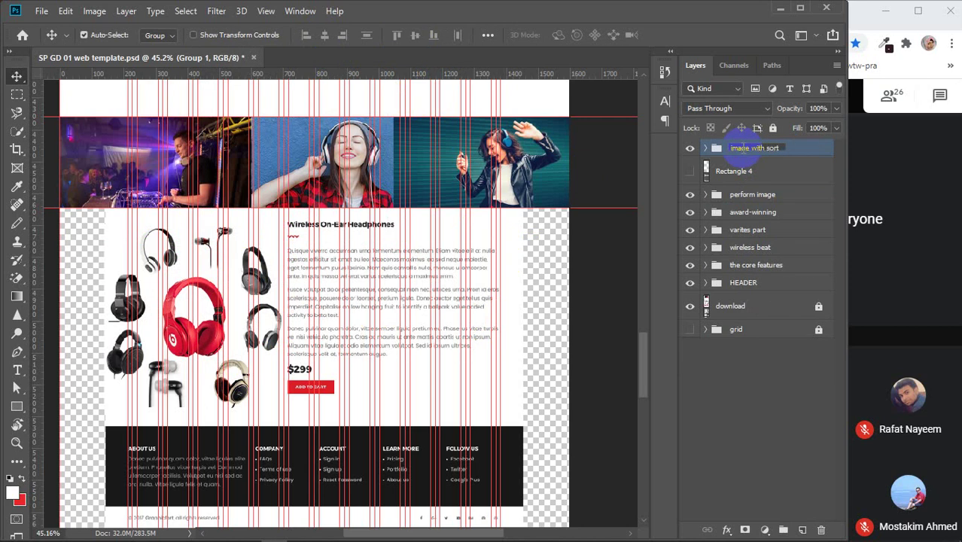
- Name the group 'image with sorts' and check Rectangle 4, leaving it hidden
type("s")
key("Return")
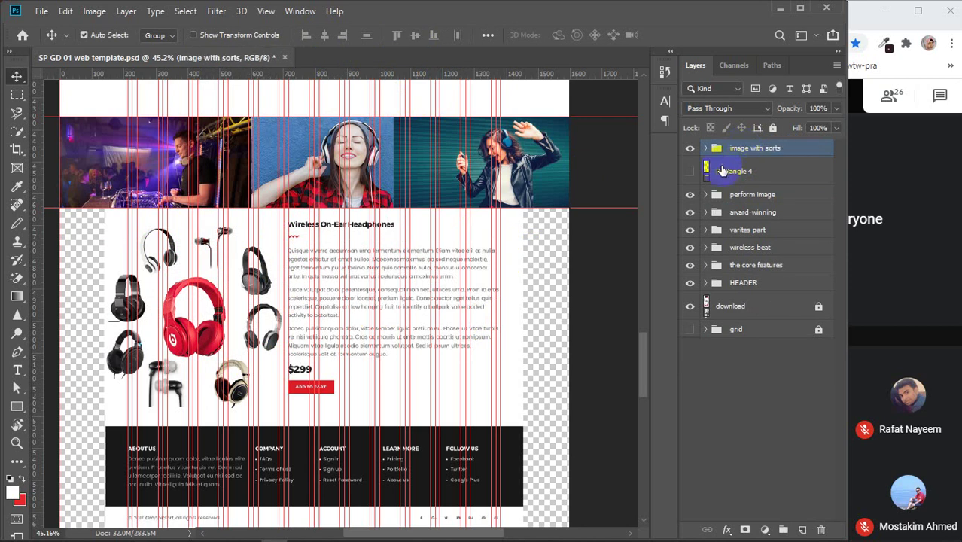
left_click(689, 172)
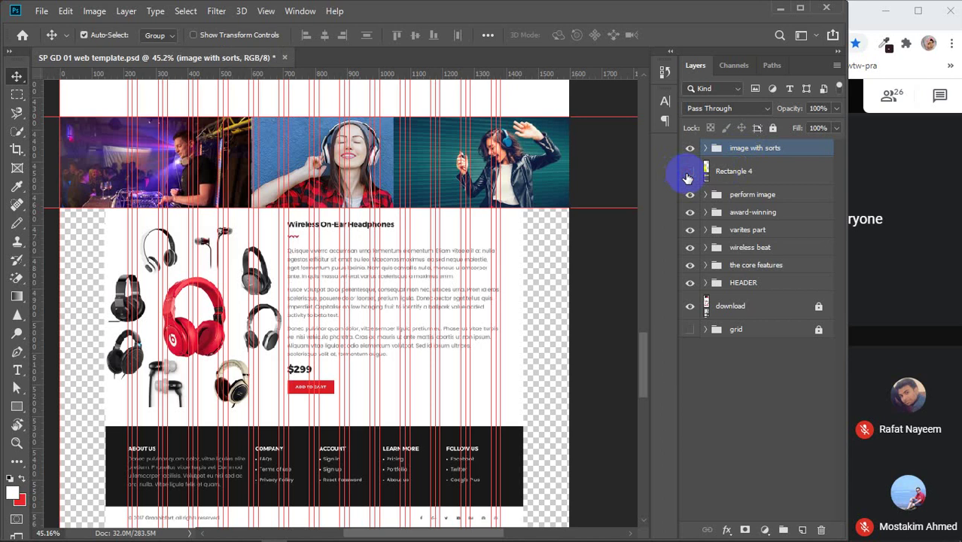
left_click(691, 172)
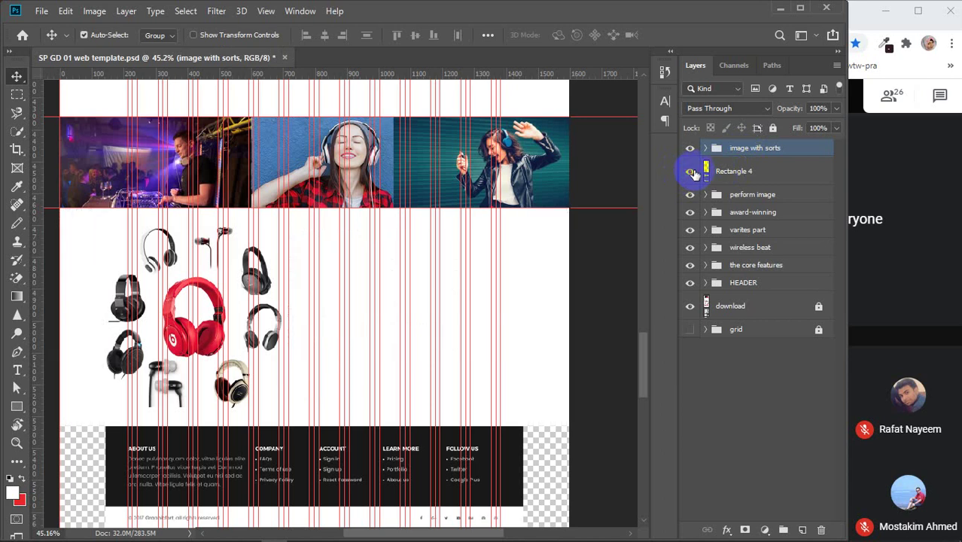
left_click(690, 171)
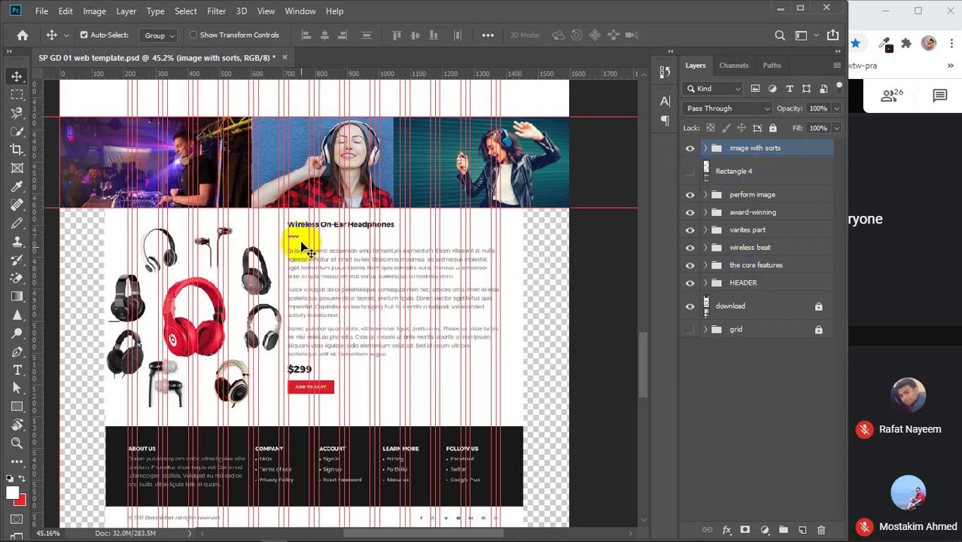
left_click(16, 370)
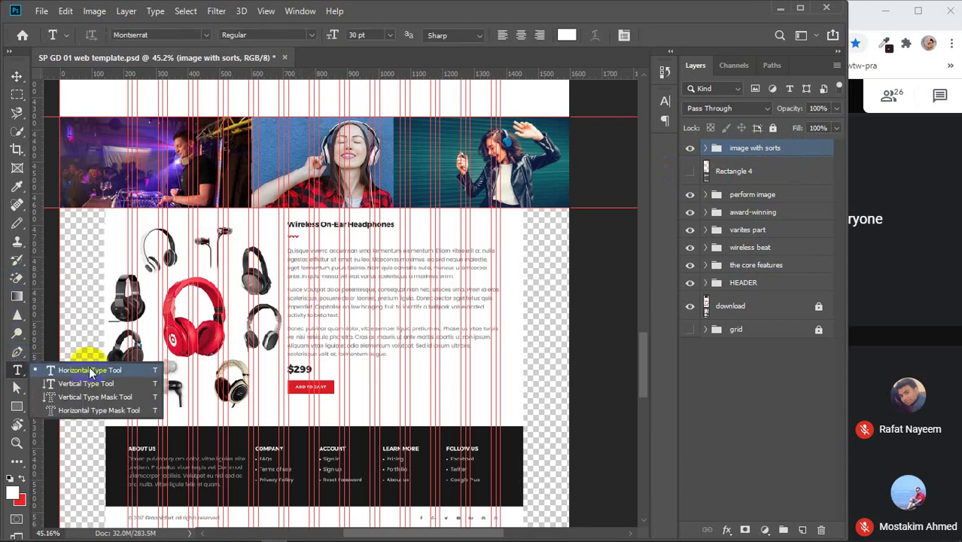
- Type 'Wireless On-Ear Headphones' as a new text layer in the product section
left_click(382, 314)
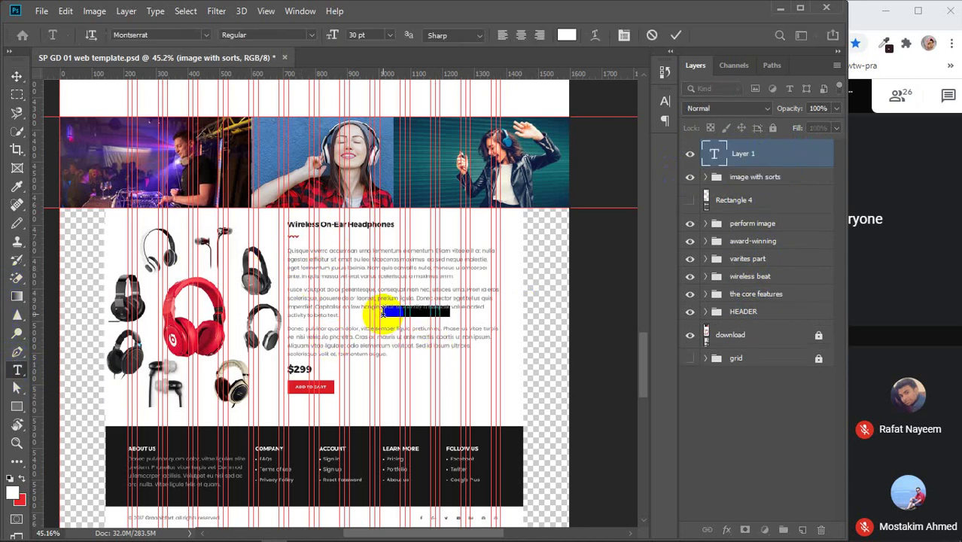
key("BackSpace")
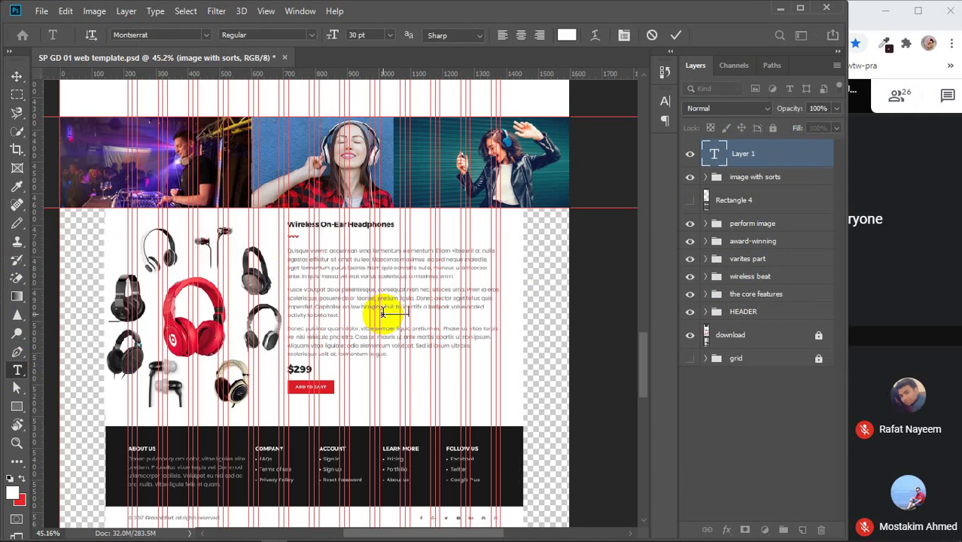
type("Wirele")
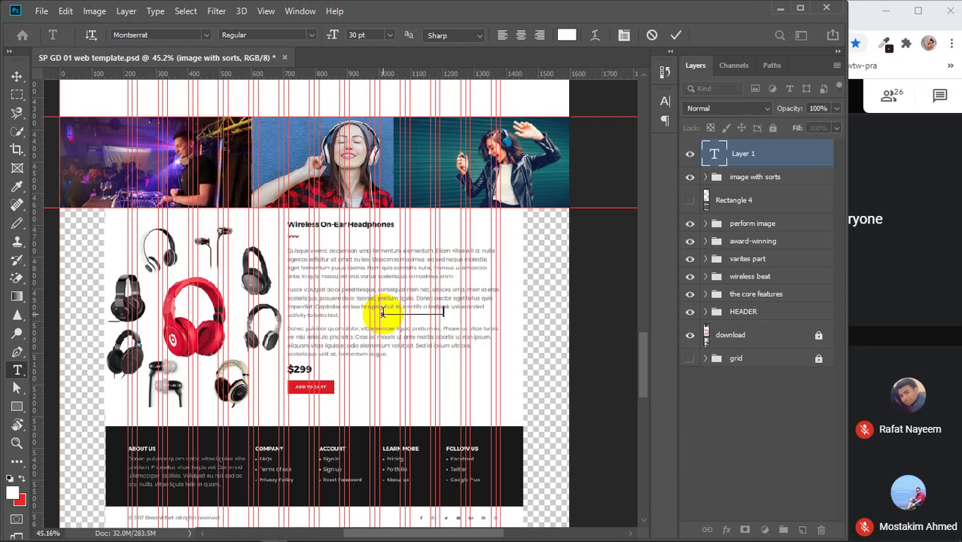
type("s")
left_click(16, 76)
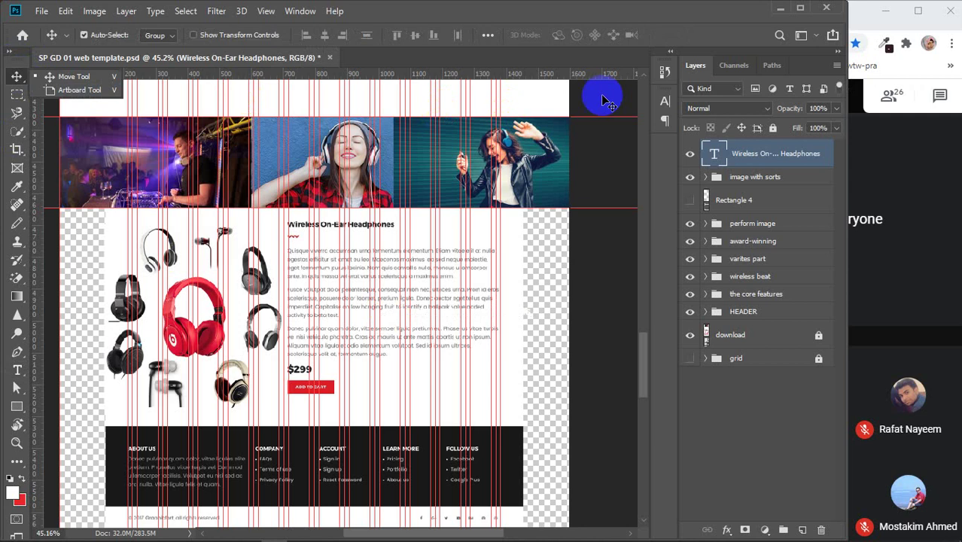
- Colour the heading #010101 and move it up onto the product heading
left_click(665, 101)
left_click(623, 183)
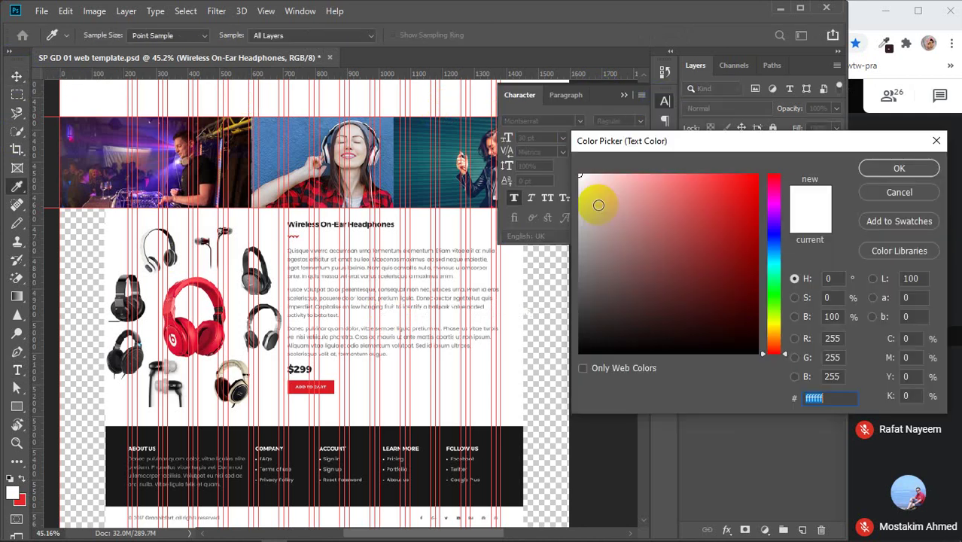
left_click_drag(598, 205, 563, 365)
left_click(580, 338)
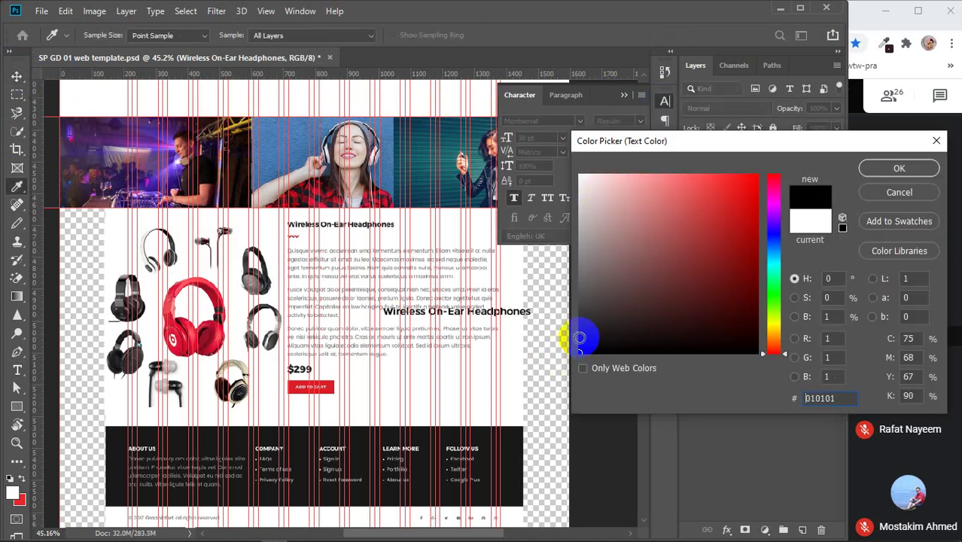
left_click(899, 168)
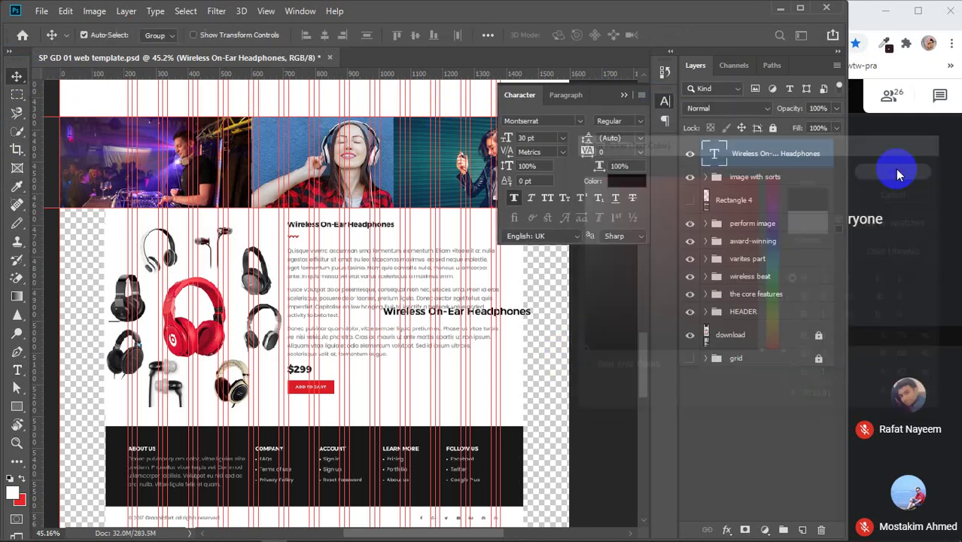
left_click(624, 95)
left_click_drag(476, 313, 395, 225)
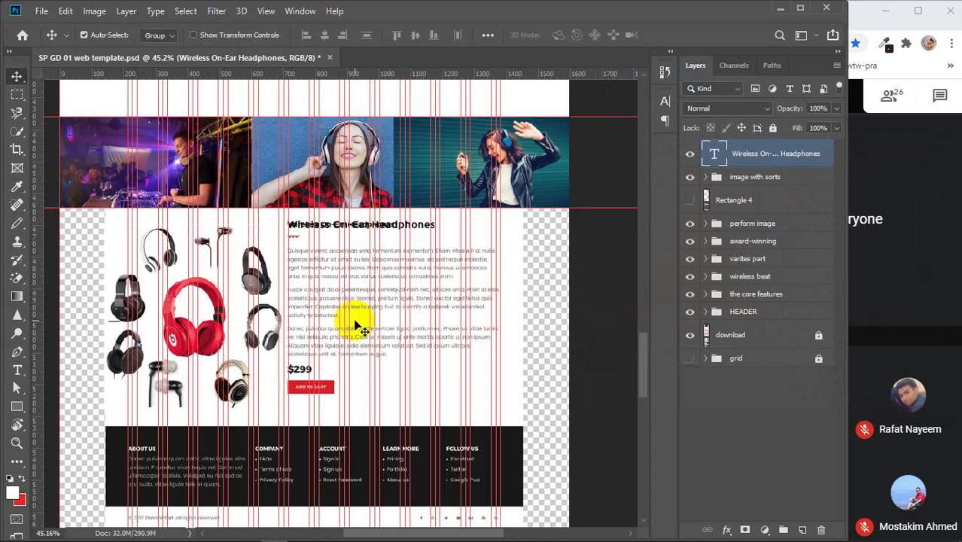
- Draw a 668 × 95 px paragraph text box in the Light font weight near the heading
left_click(17, 372)
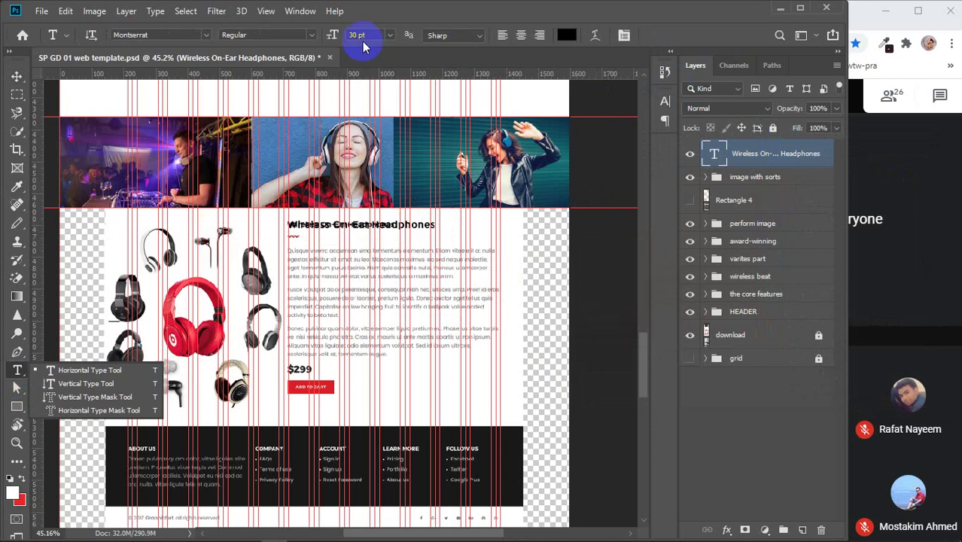
left_click(715, 431)
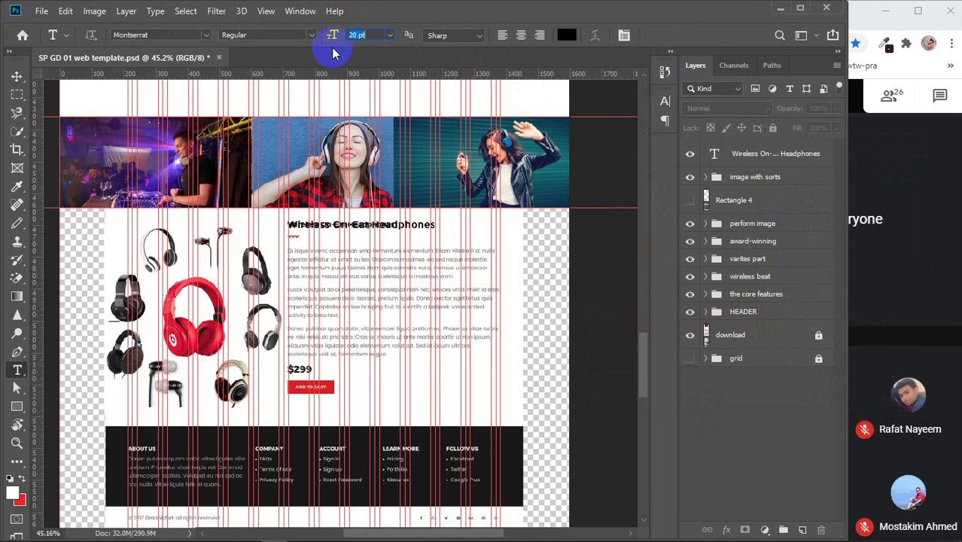
left_click(312, 35)
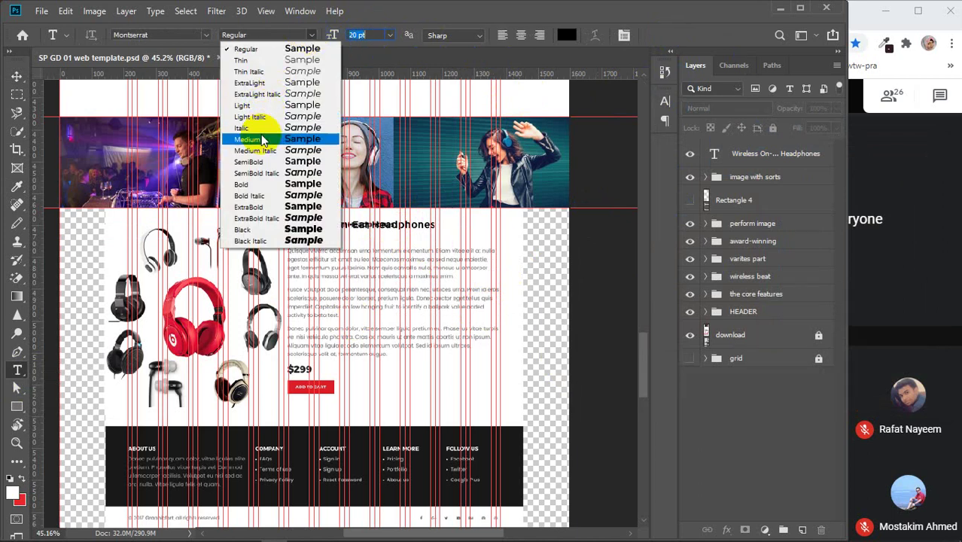
left_click(253, 105)
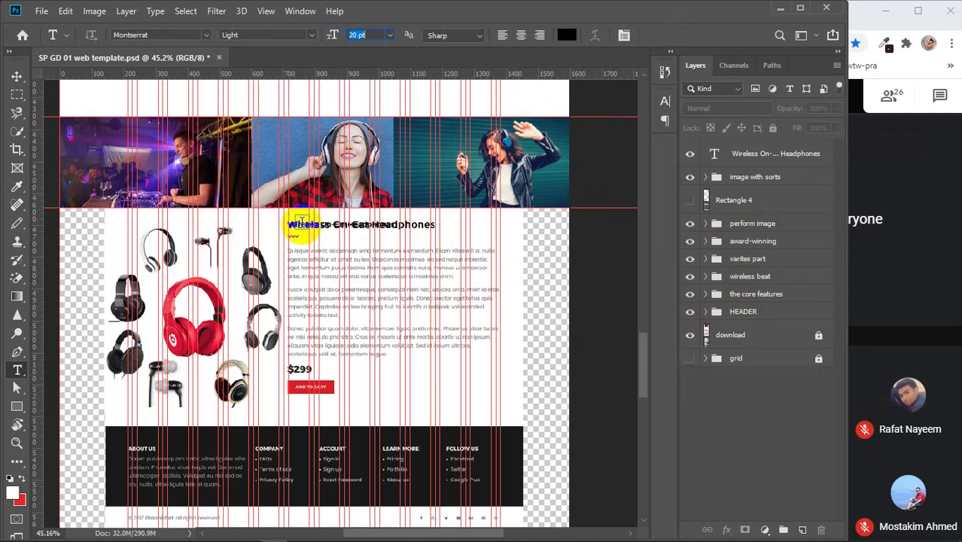
left_click_drag(287, 251, 502, 281)
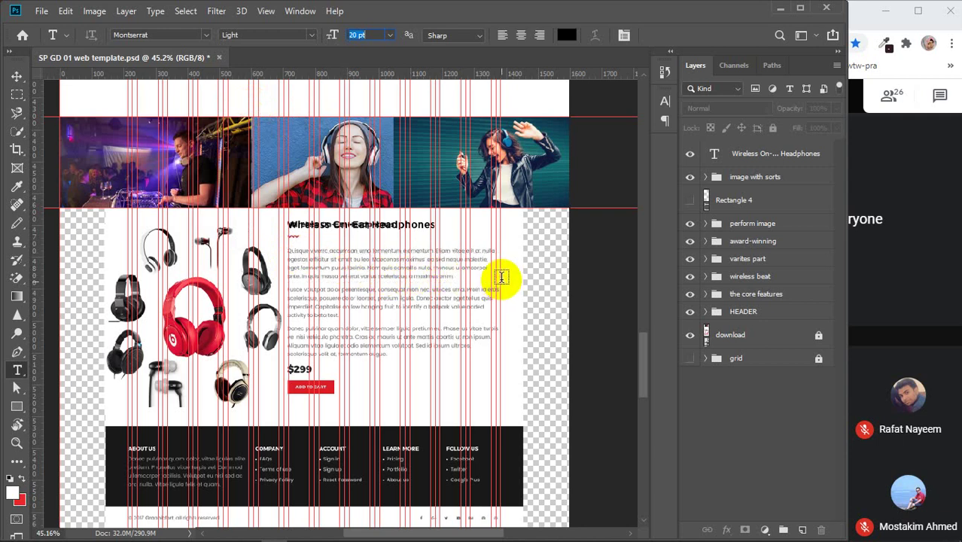
- Justify the paragraph with the last line left-aligned and commit it
left_click(624, 35)
left_click(566, 95)
left_click(572, 121)
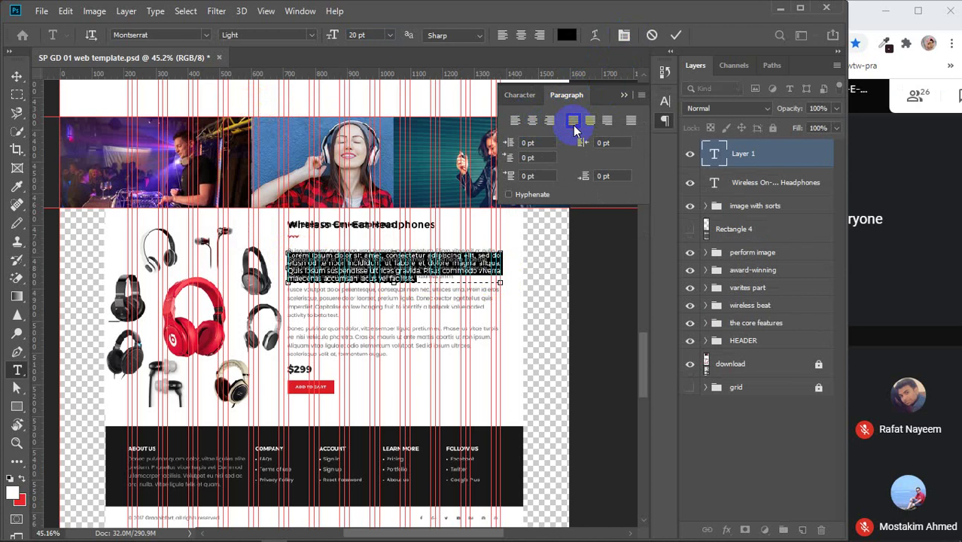
left_click(677, 36)
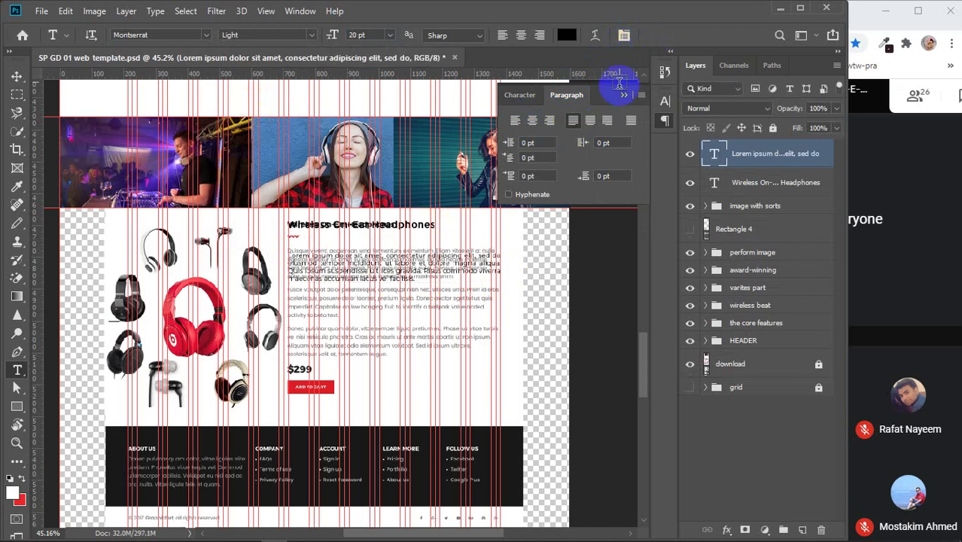
left_click(17, 76)
left_click(623, 96)
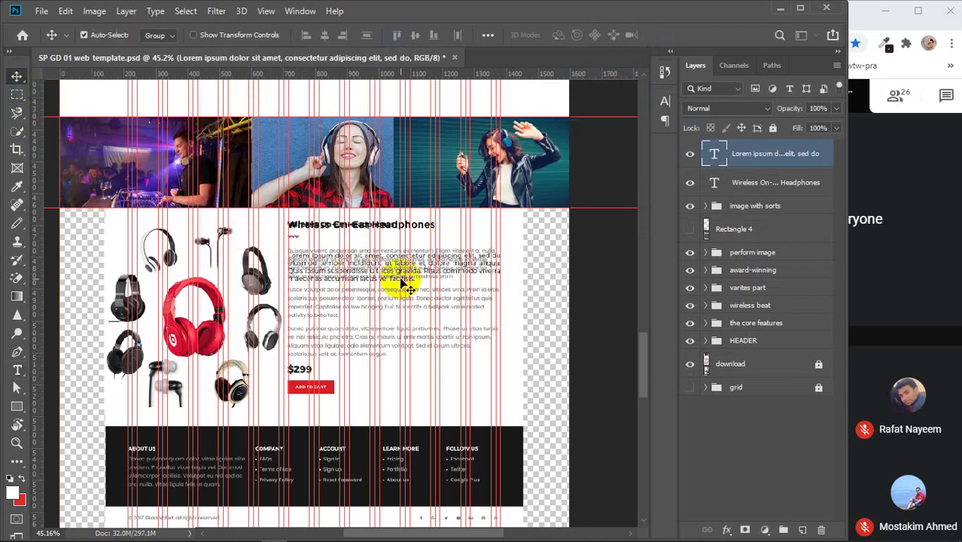
- Nudge the paragraph into place and group the three paragraph layers as 'des'
scroll(399, 277, "up", 4)
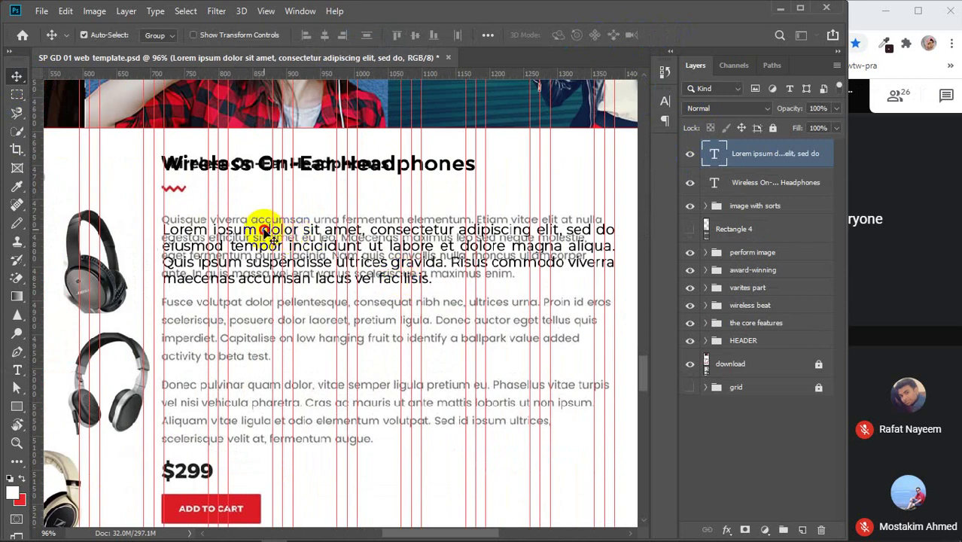
left_click_drag(257, 221, 263, 400)
scroll(261, 401, "down", 5)
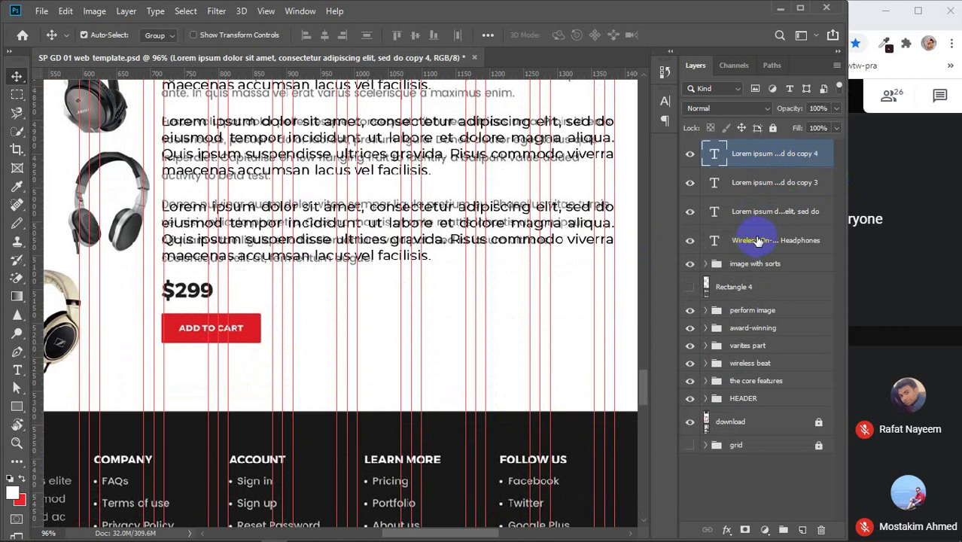
left_click(750, 212, "shift")
key("ctrl+g")
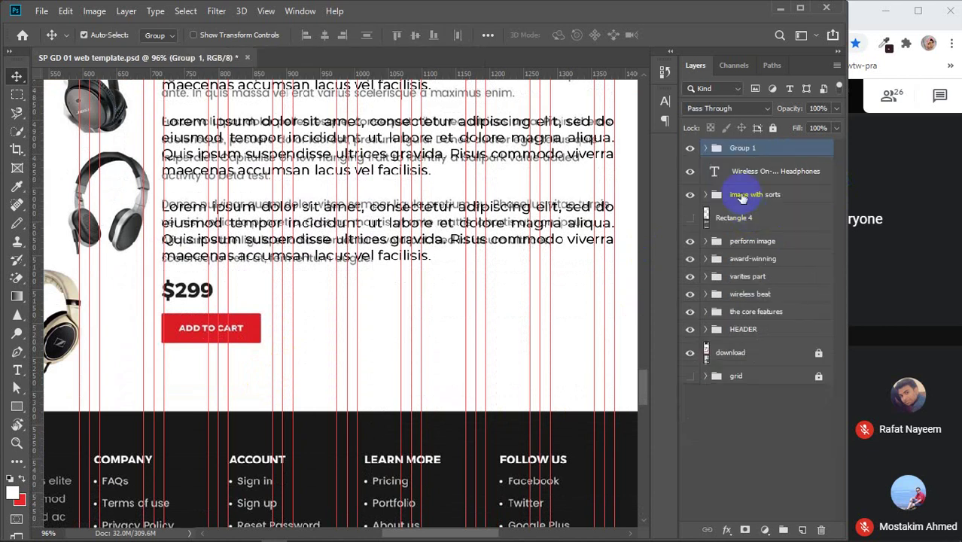
left_click(742, 149)
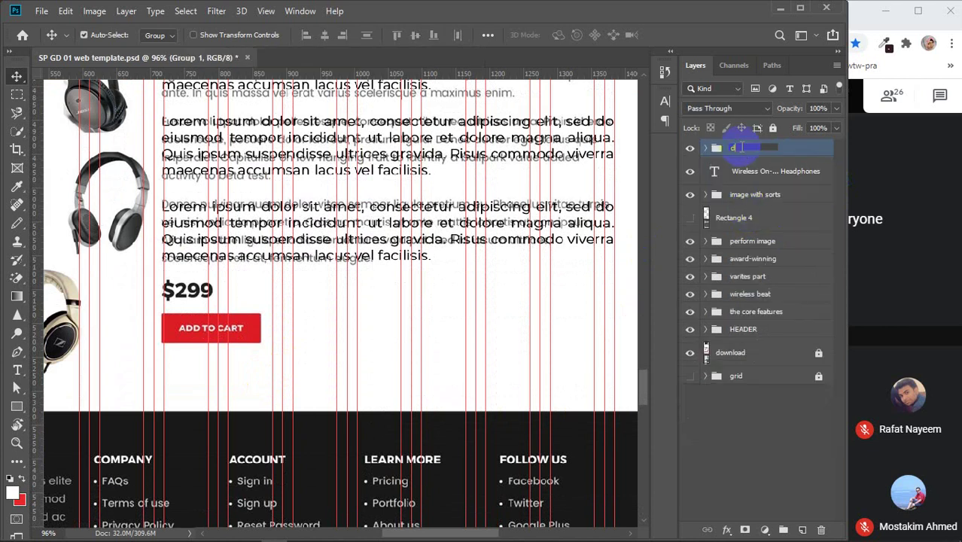
key("Return")
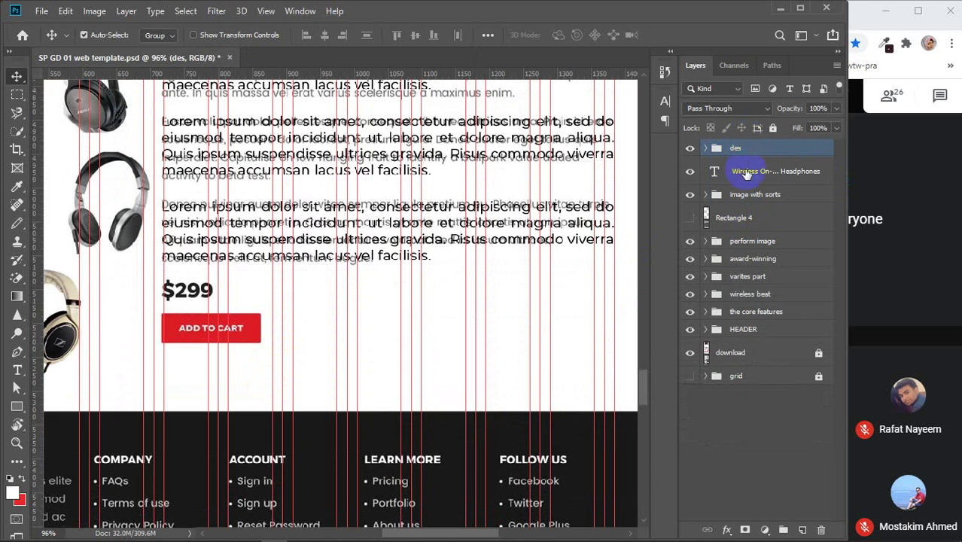
- Group the 'Wireless On-Ear Headphones' headline as 'title' and collapse that group
left_click(753, 178)
key("ctrl+g")
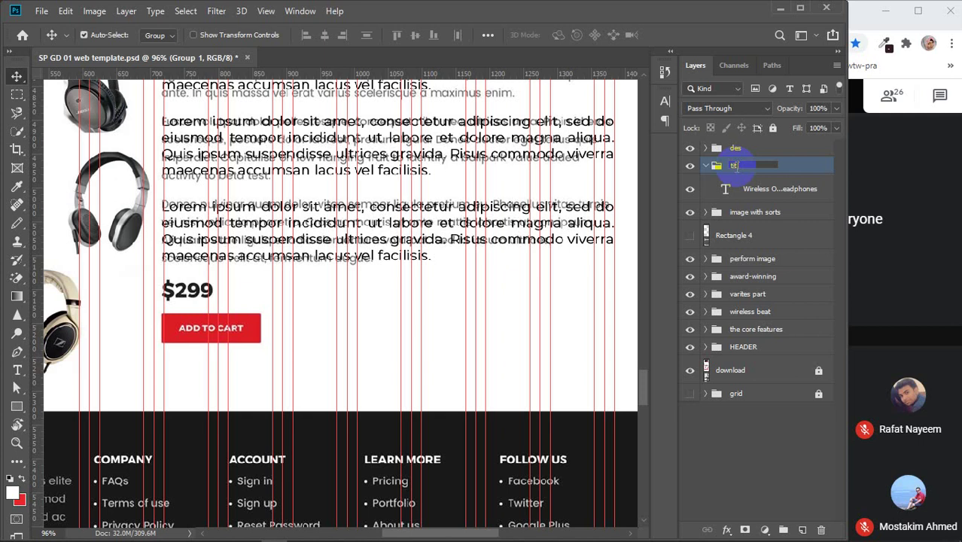
key("Return")
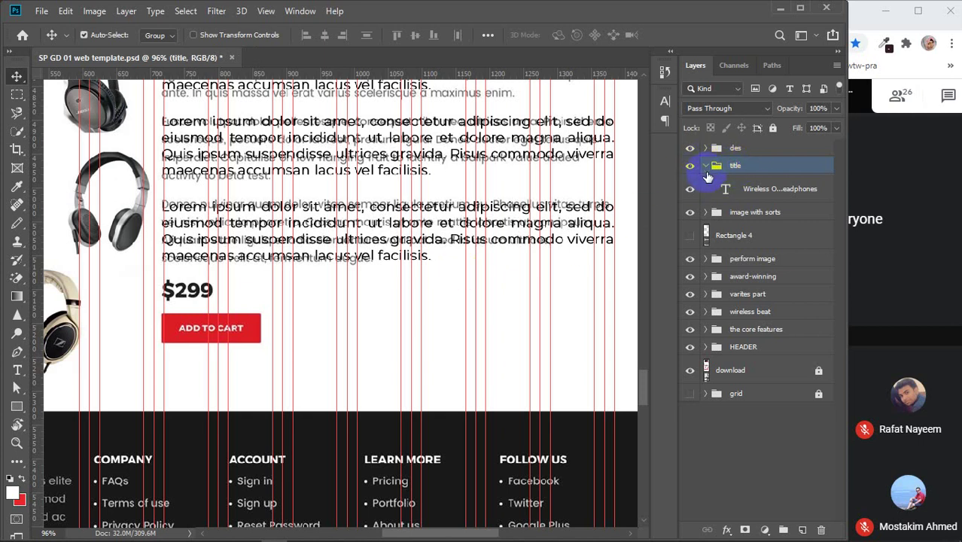
left_click(704, 165)
left_click(191, 339)
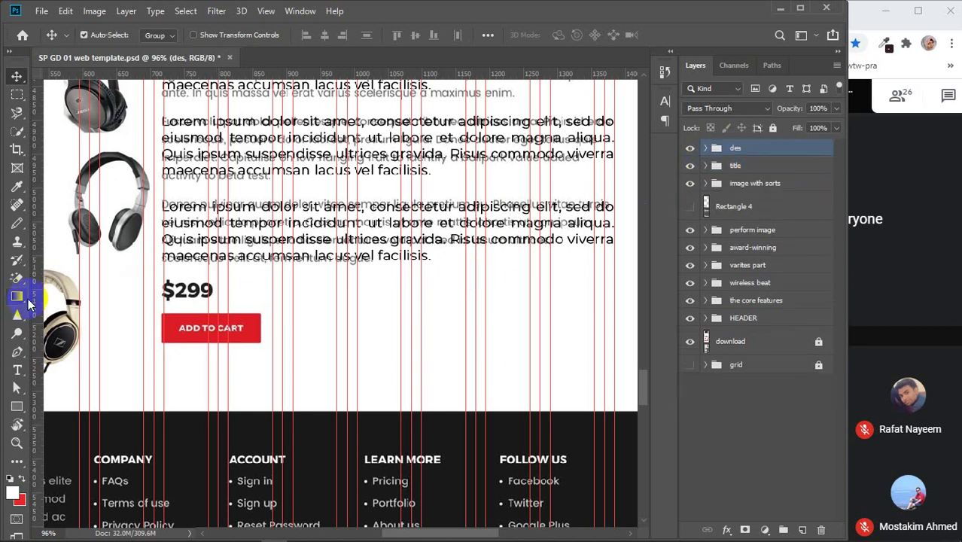
- Add a '$299' text layer and put it in a group named 'price'
left_click(17, 370)
left_click(403, 317)
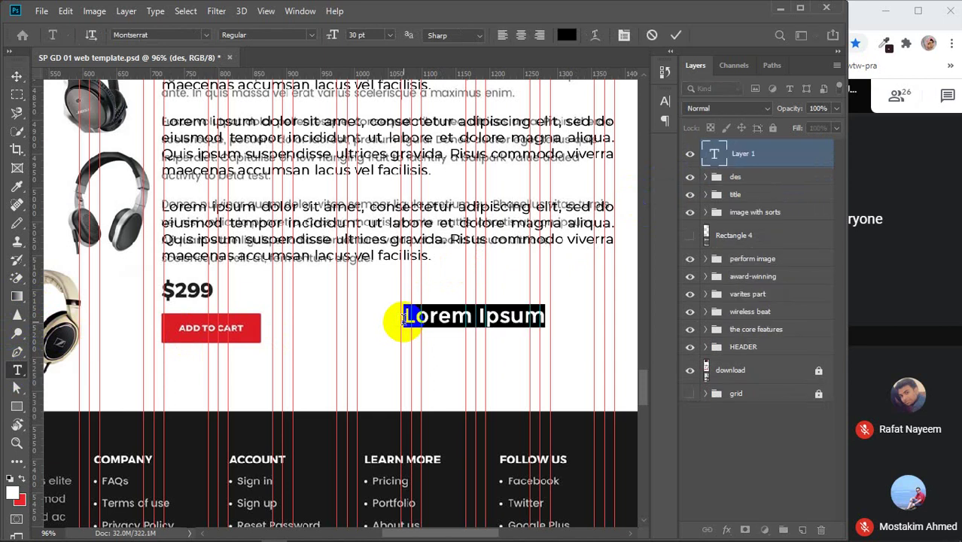
type("$299")
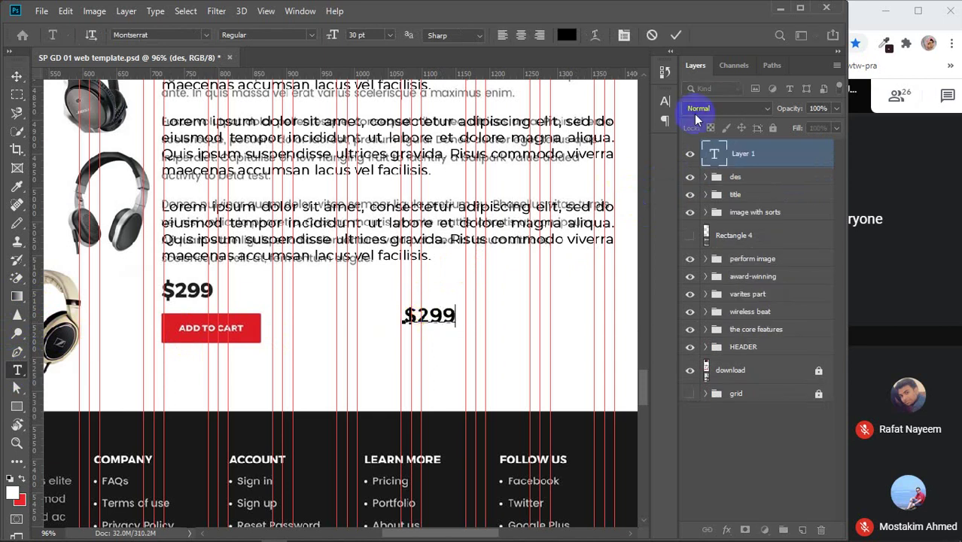
left_click(677, 37)
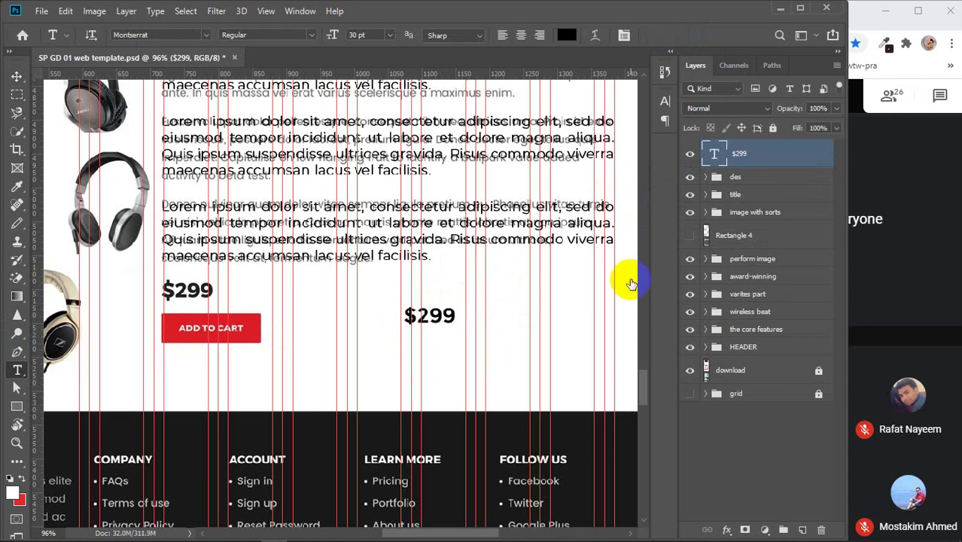
left_click(762, 159)
key("ctrl+g")
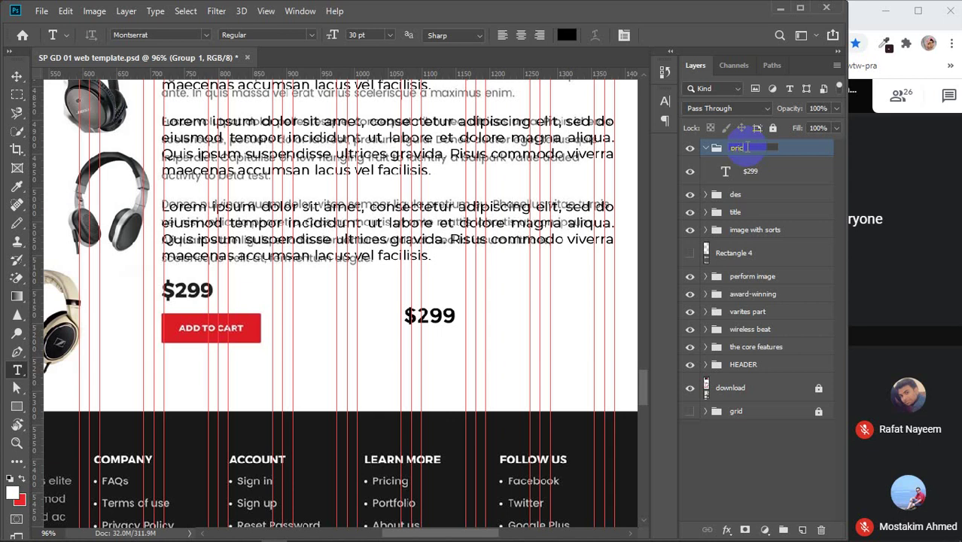
key("Return")
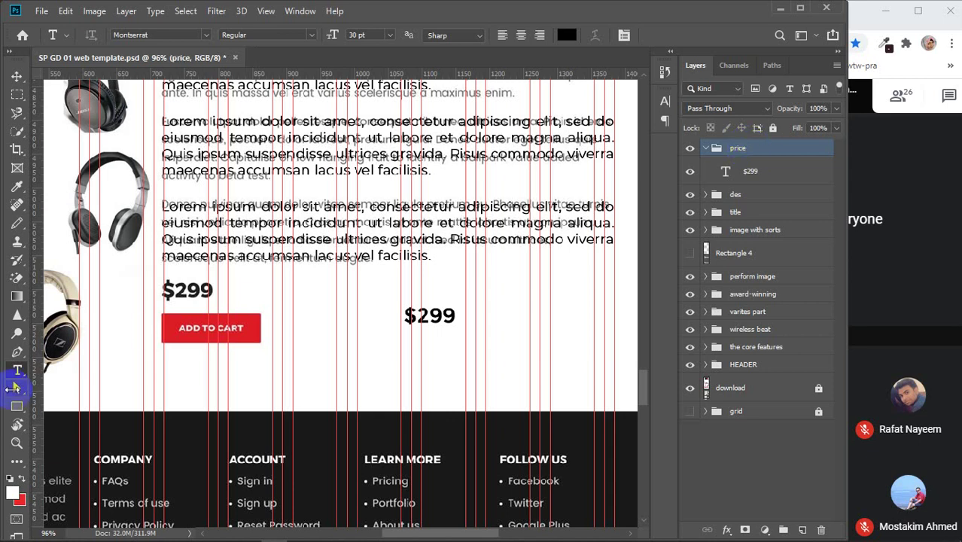
- Add an 'ADD TO CART' text below the price, coloured white at 18 pt
left_click(322, 377)
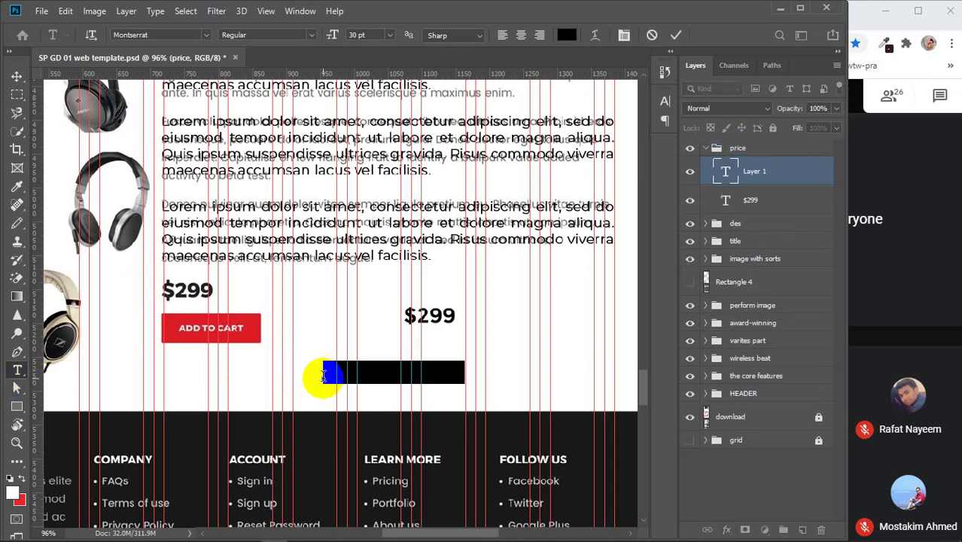
type("ADD TO CART")
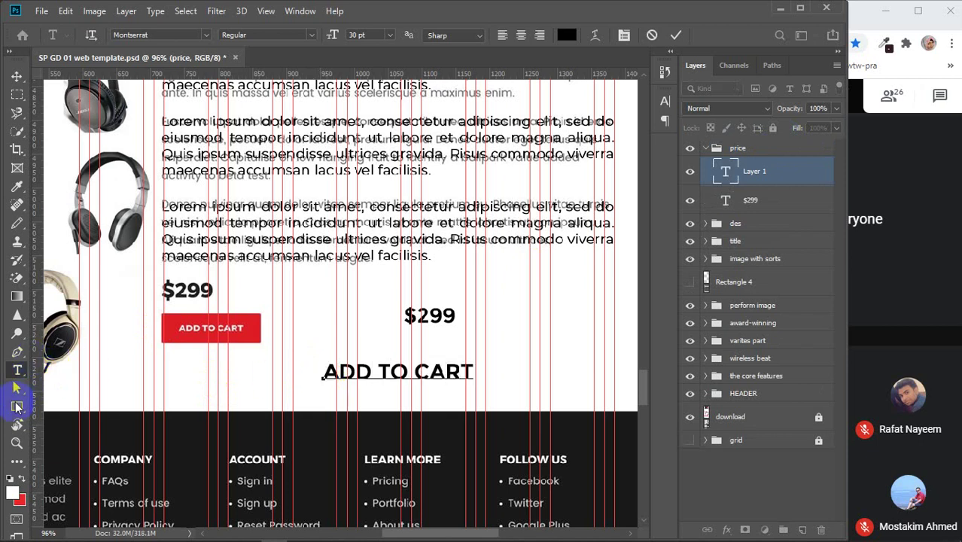
left_click(17, 76)
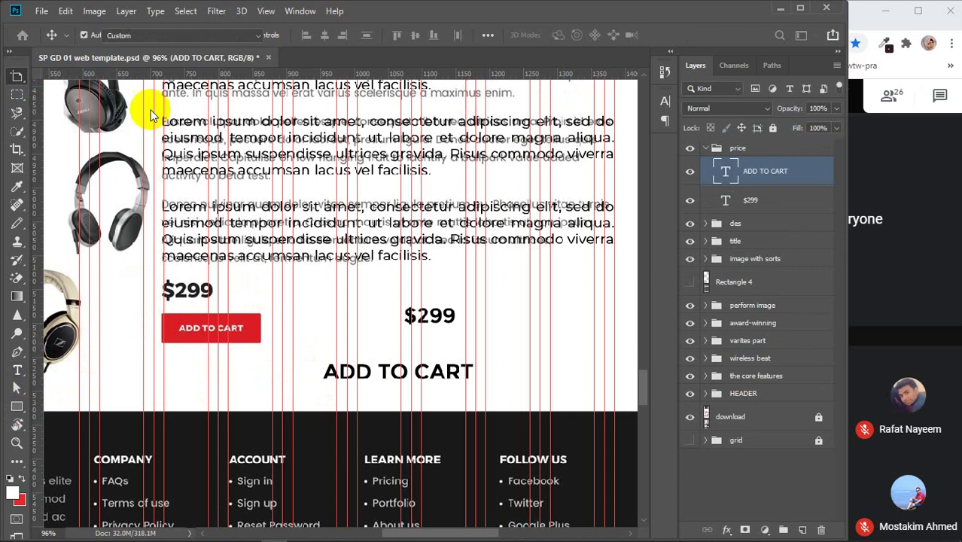
left_click(665, 100)
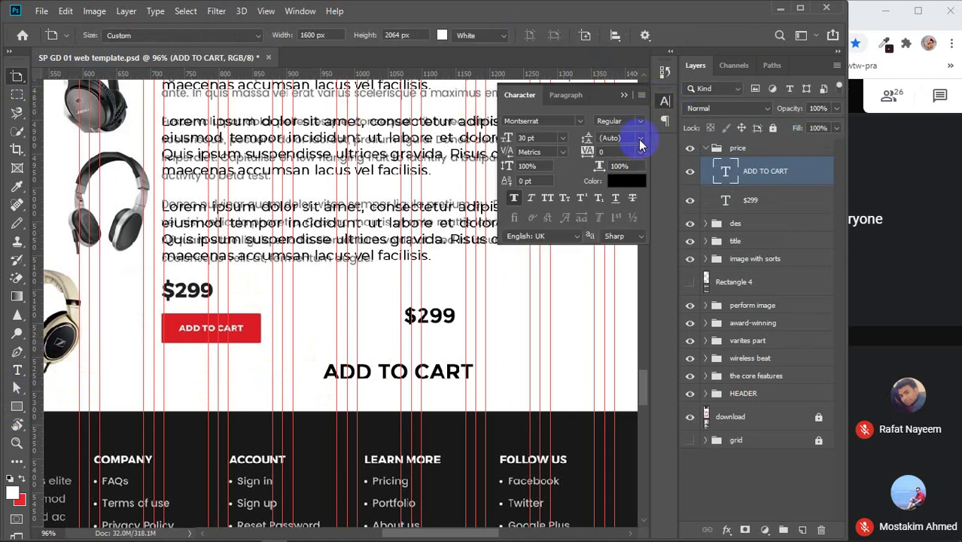
left_click(627, 181)
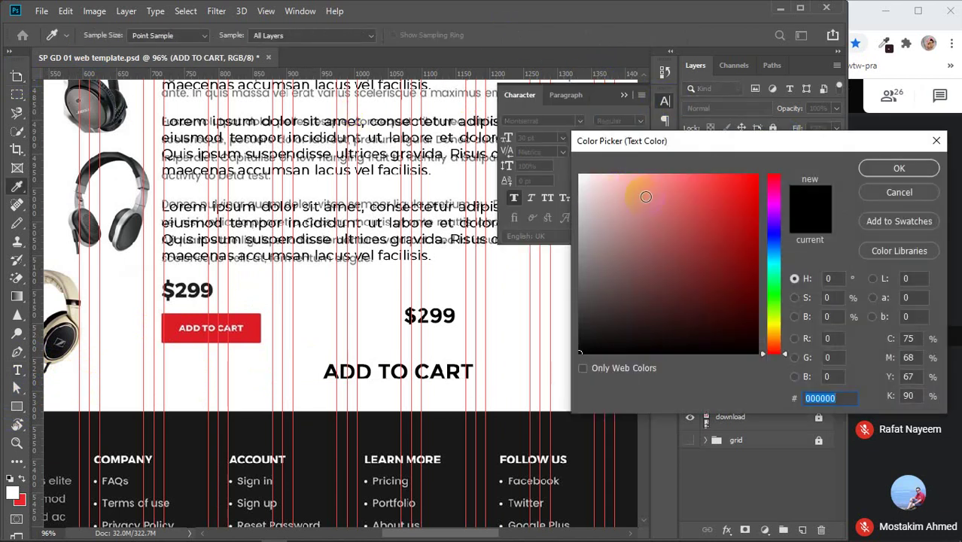
left_click(580, 175)
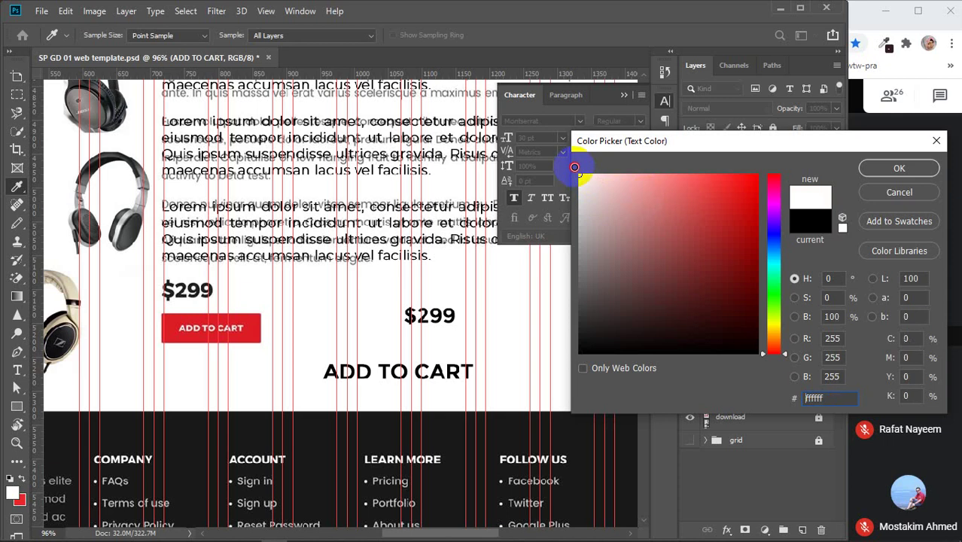
left_click(886, 169)
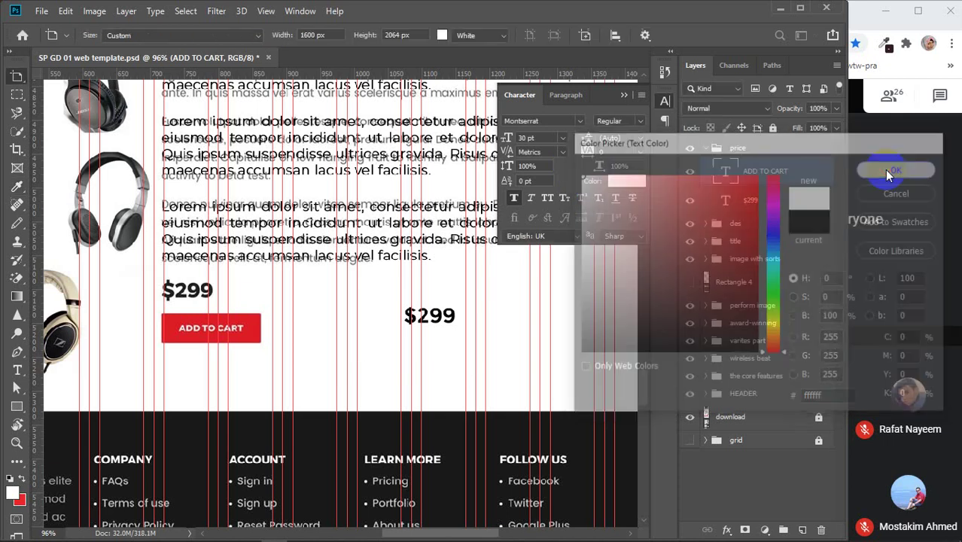
scroll(538, 138, "down", 3)
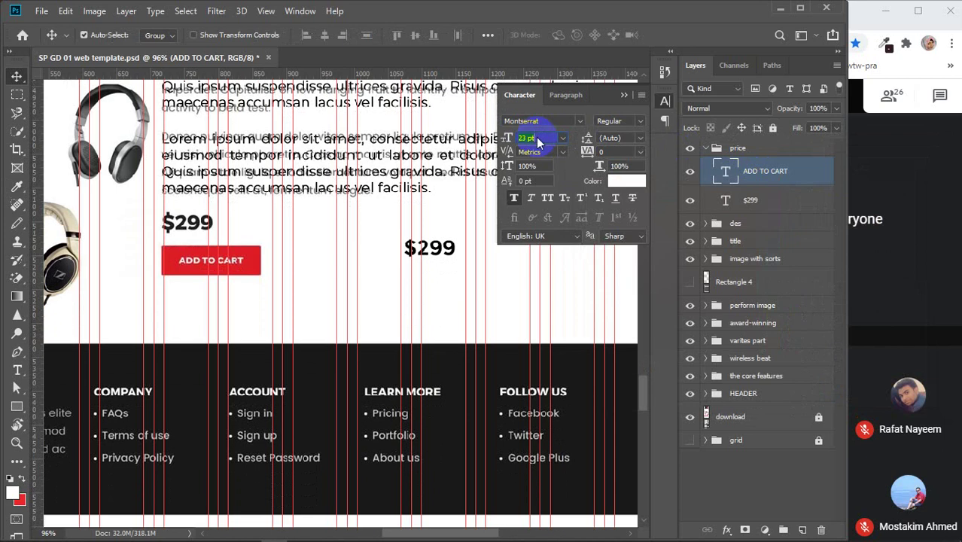
scroll(537, 138, "down", 2)
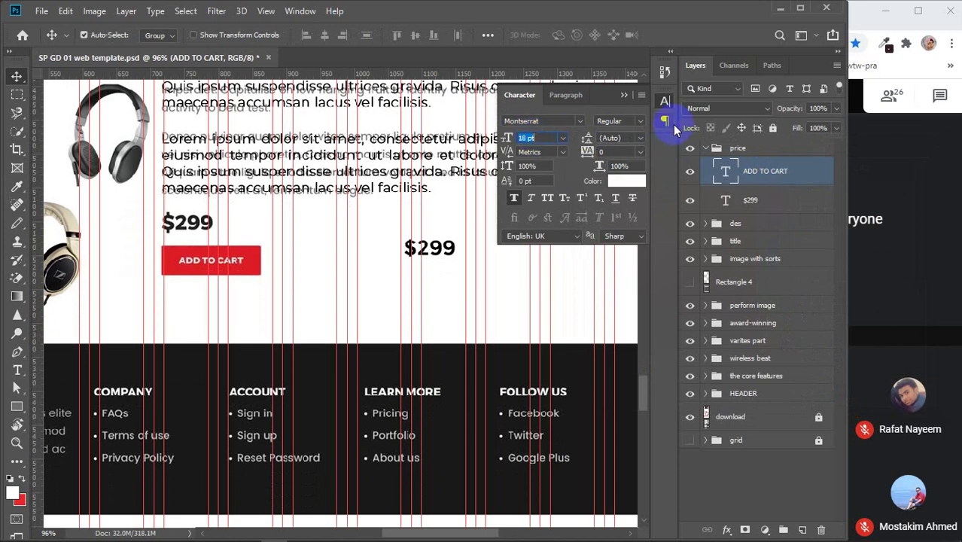
left_click(622, 95)
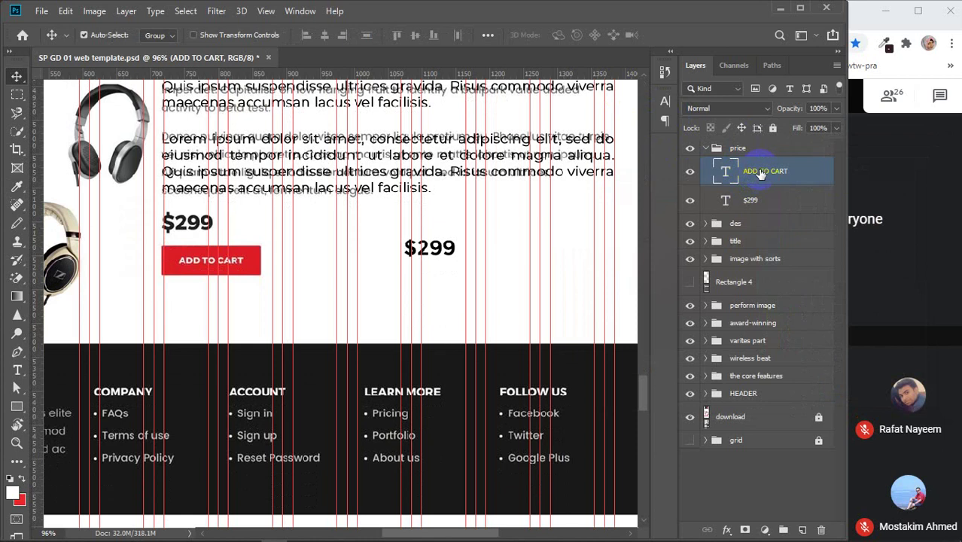
- Move ADD TO CART out of the price group and draw a rectangle below $299
left_click_drag(761, 173, 753, 151)
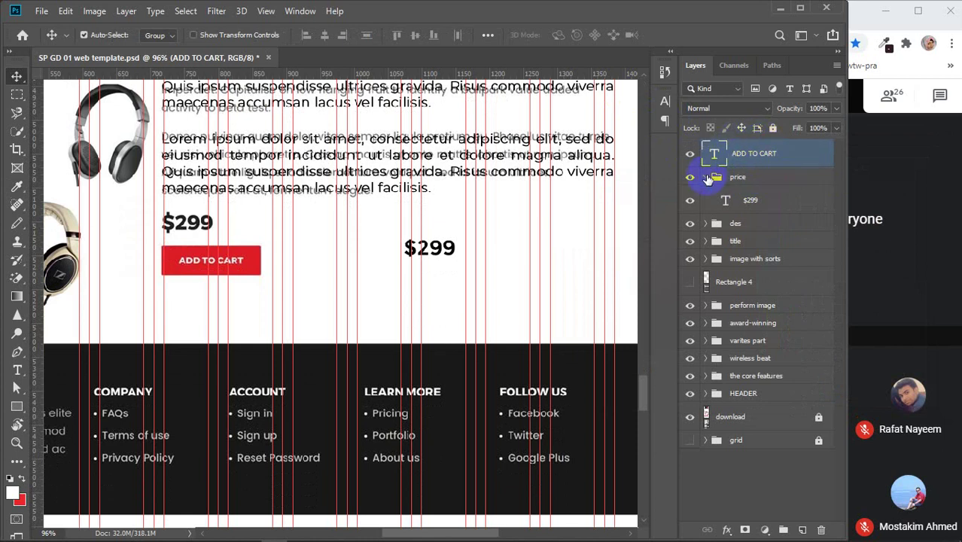
left_click(706, 177)
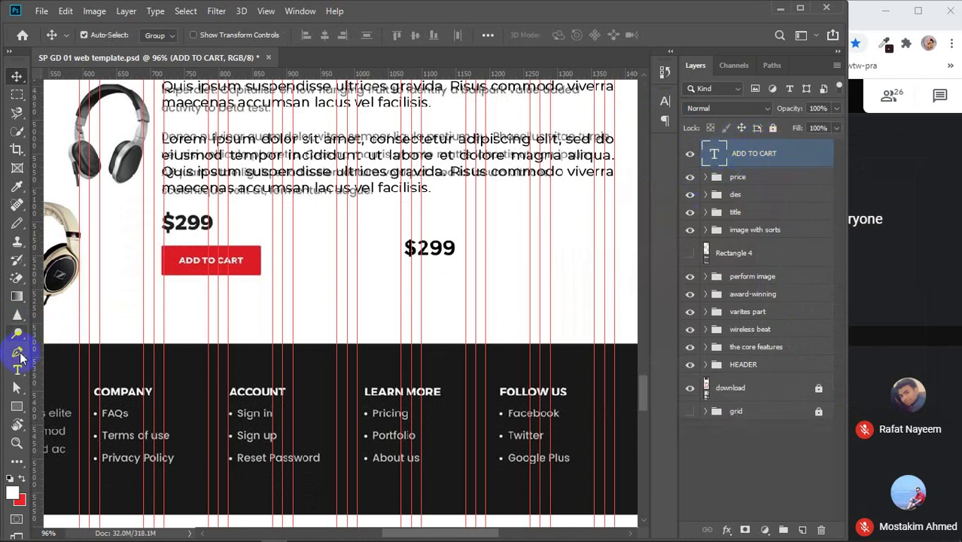
left_click(17, 406)
left_click_drag(293, 274, 493, 343)
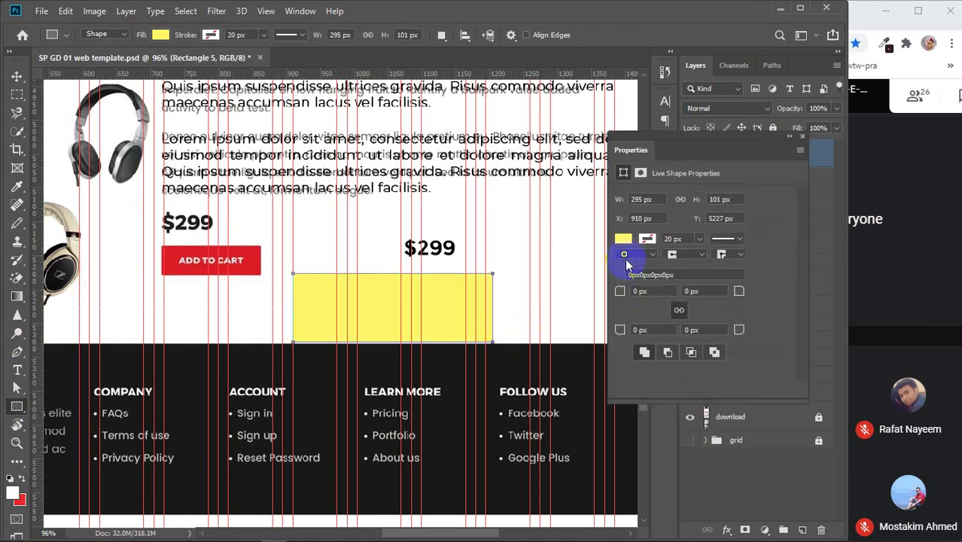
- Fill the rectangle with the red sampled from the Add to Cart button
left_click(623, 239)
left_click(755, 260)
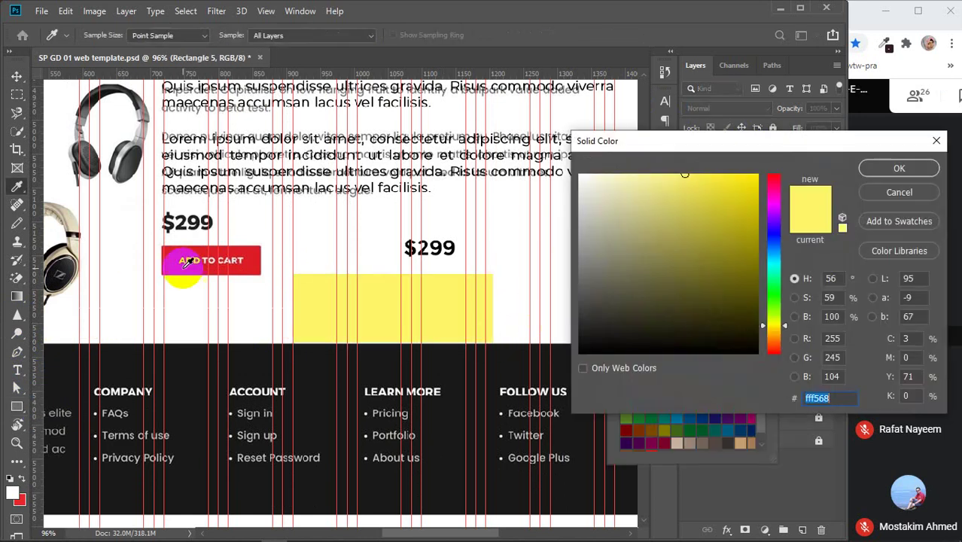
left_click(256, 263)
left_click(896, 168)
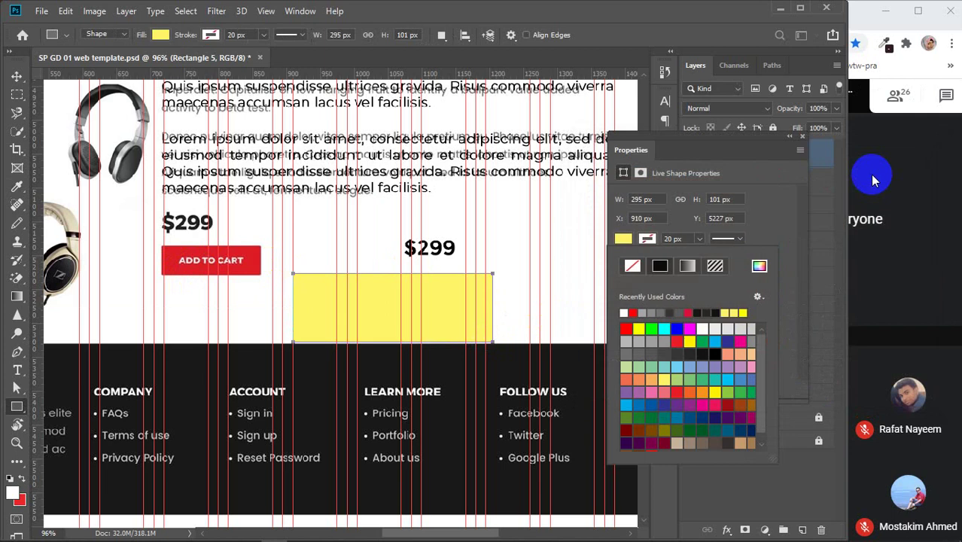
left_click(803, 137)
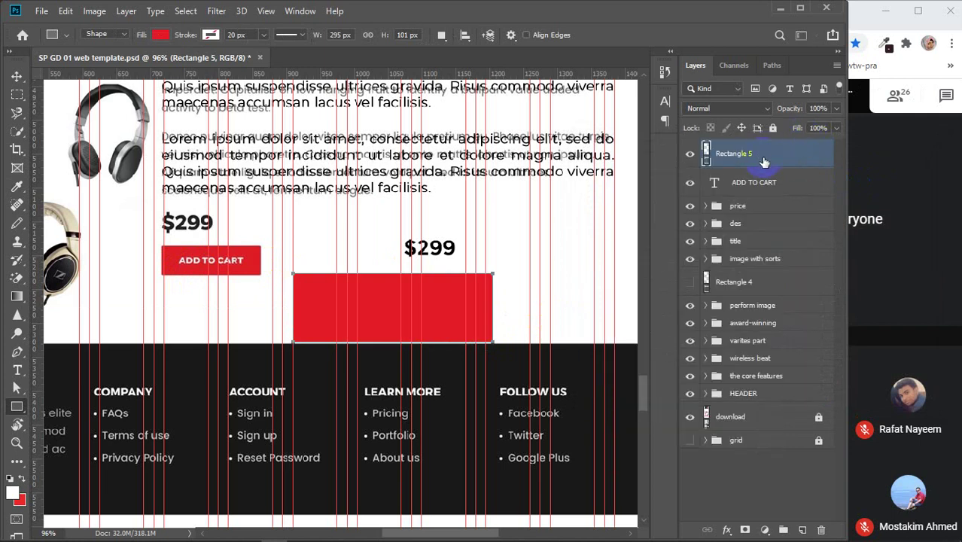
- Place Rectangle 5 beneath ADD TO CART and resize it to 178 × 46 px
left_click_drag(761, 155, 762, 201)
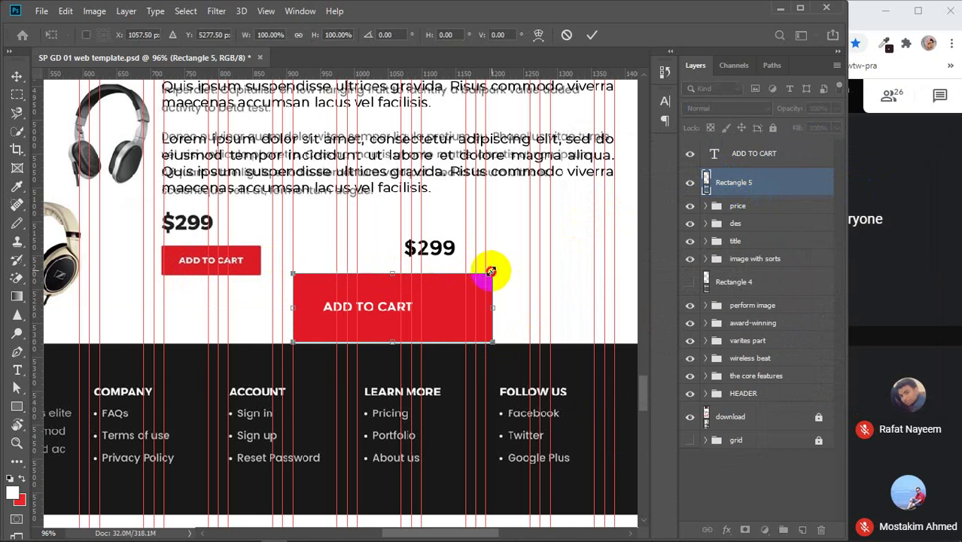
key("ctrl+t")
left_click_drag(492, 274, 412, 313)
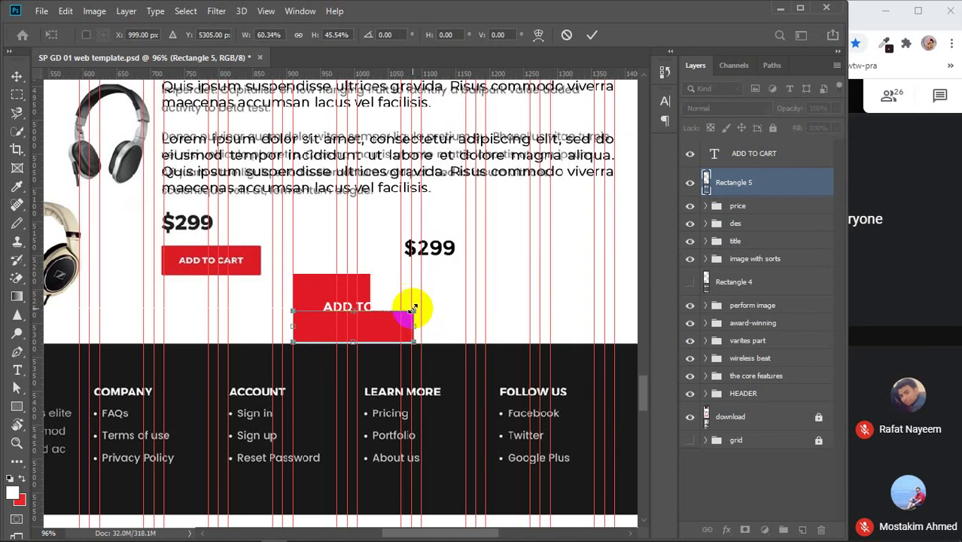
left_click(592, 34)
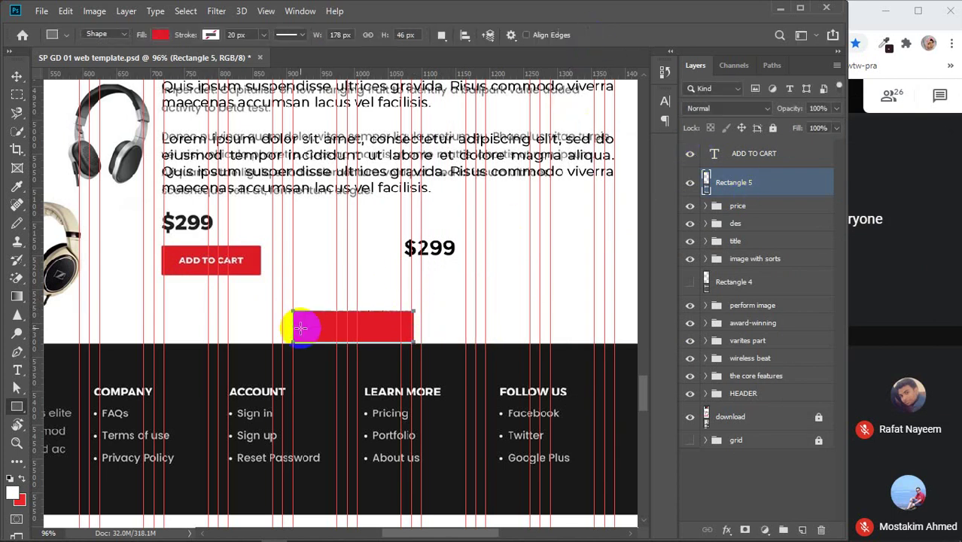
- Position the red rectangle under the ADD TO CART text and centre them horizontally
key("v")
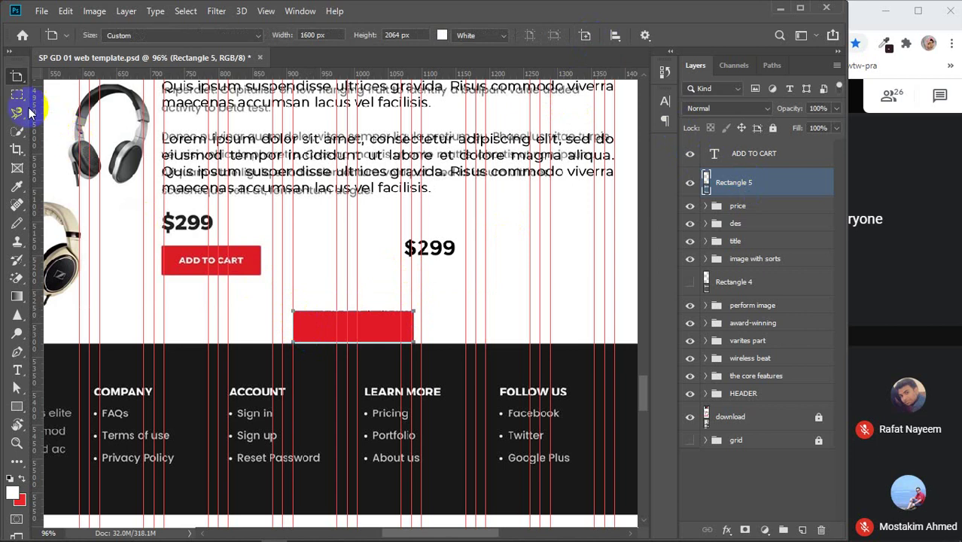
right_click(17, 76)
left_click(69, 82)
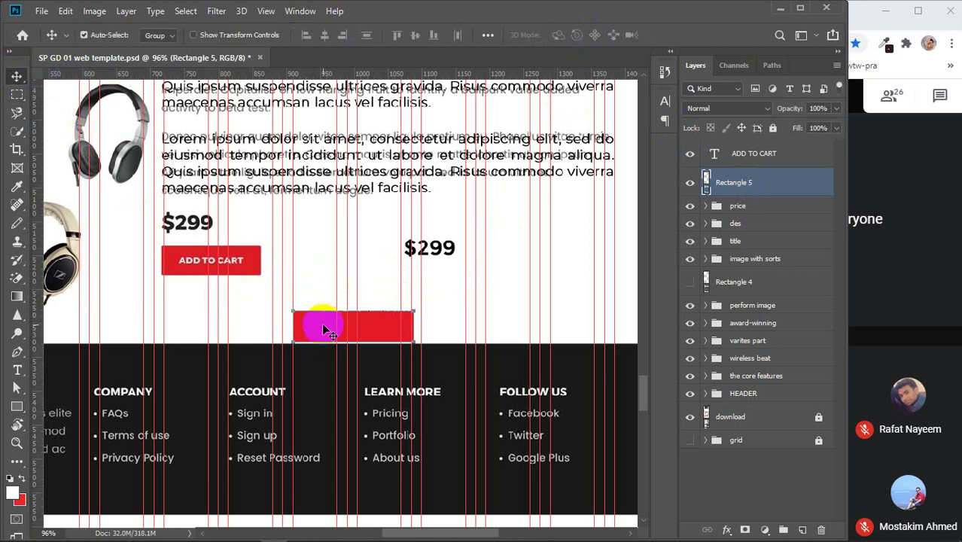
left_click_drag(317, 327, 330, 308)
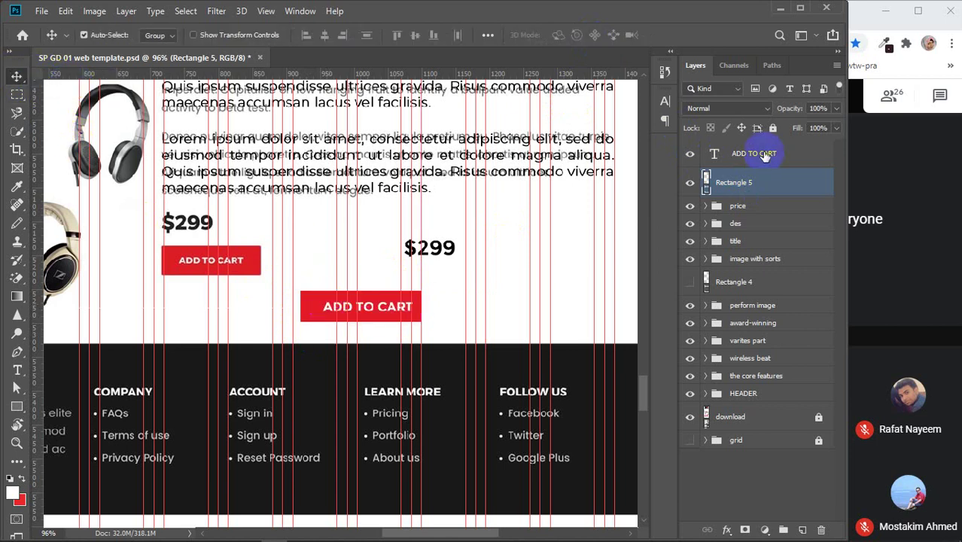
left_click(765, 154, "ctrl")
left_click(325, 35)
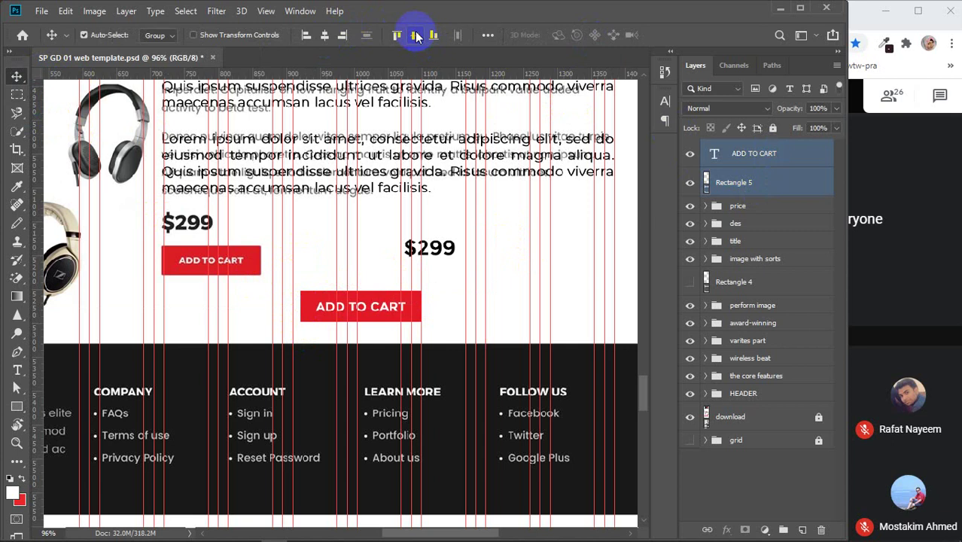
- Group them as 'add to cart button' and move it and $299 over the originals
key("ctrl+g")
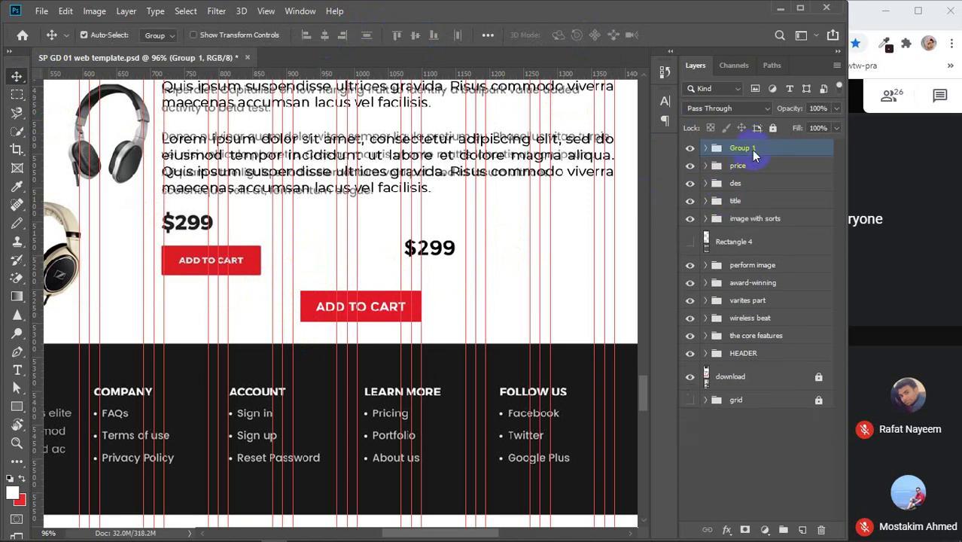
double_click(745, 148)
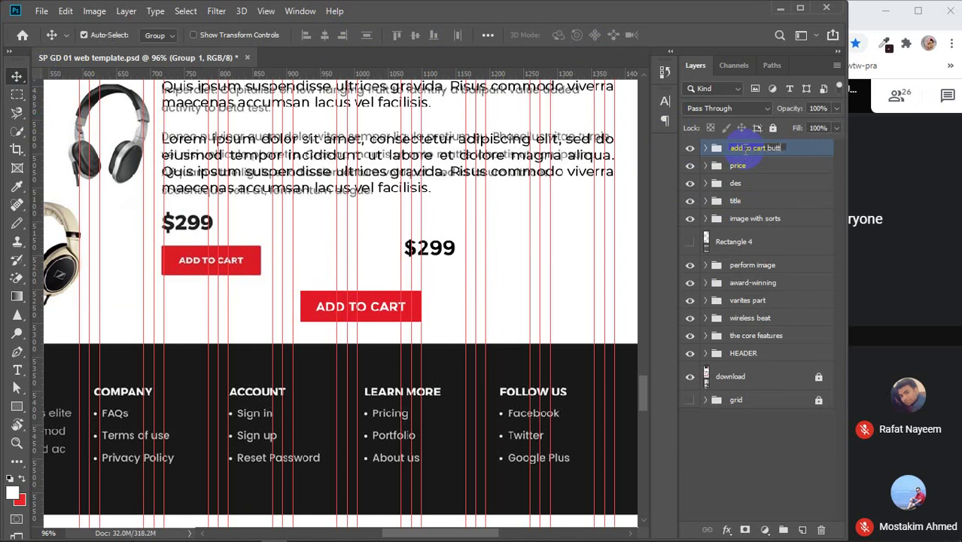
type("add to cart button")
key("Return")
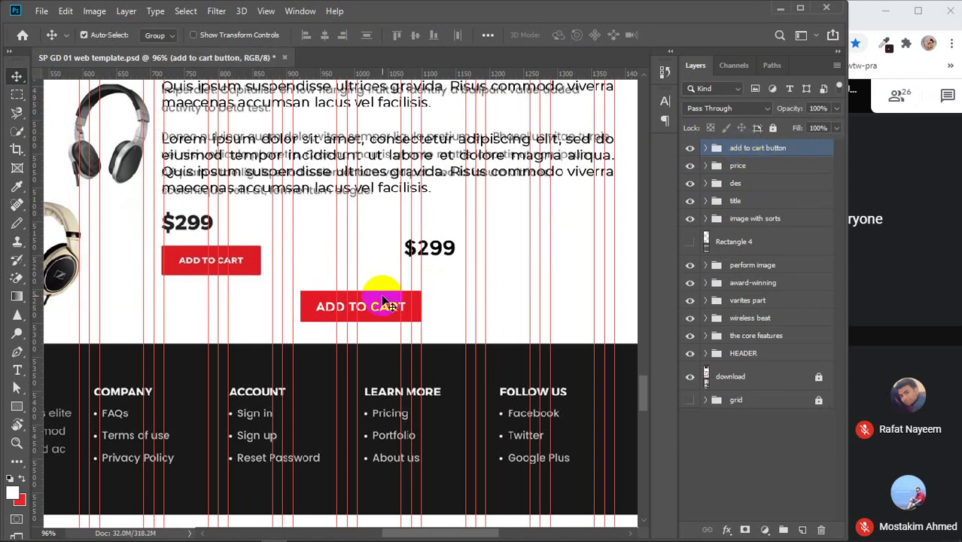
left_click_drag(382, 306, 244, 269)
left_click_drag(442, 258, 194, 225)
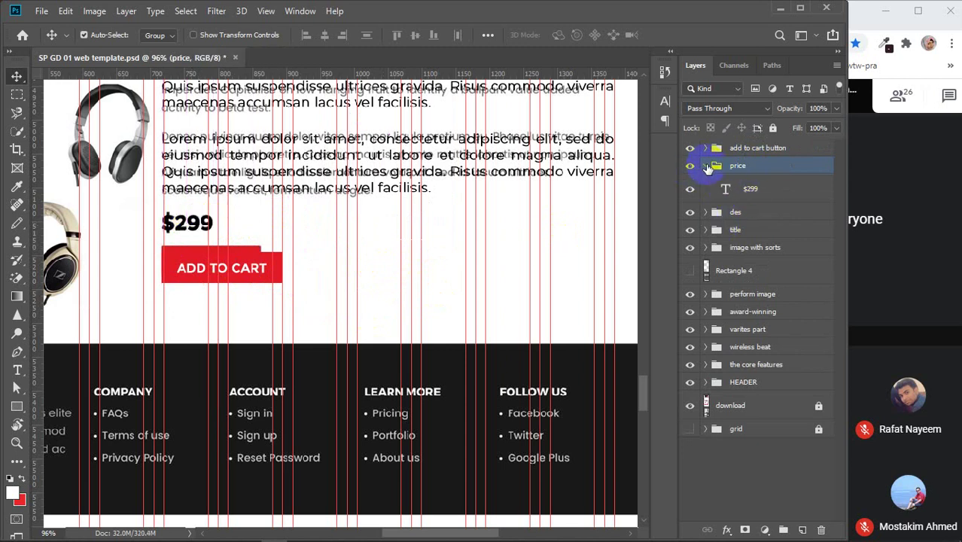
- Make the Rectangle 4 background visible again and rename it 'HP bg'
left_click(706, 166)
left_click(763, 150)
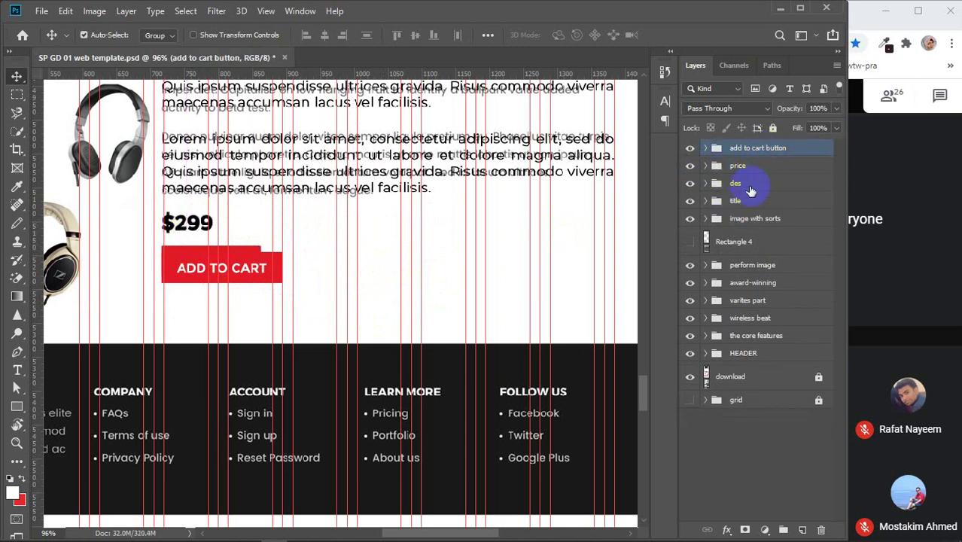
left_click(746, 203, "shift")
scroll(521, 236, "up", 5)
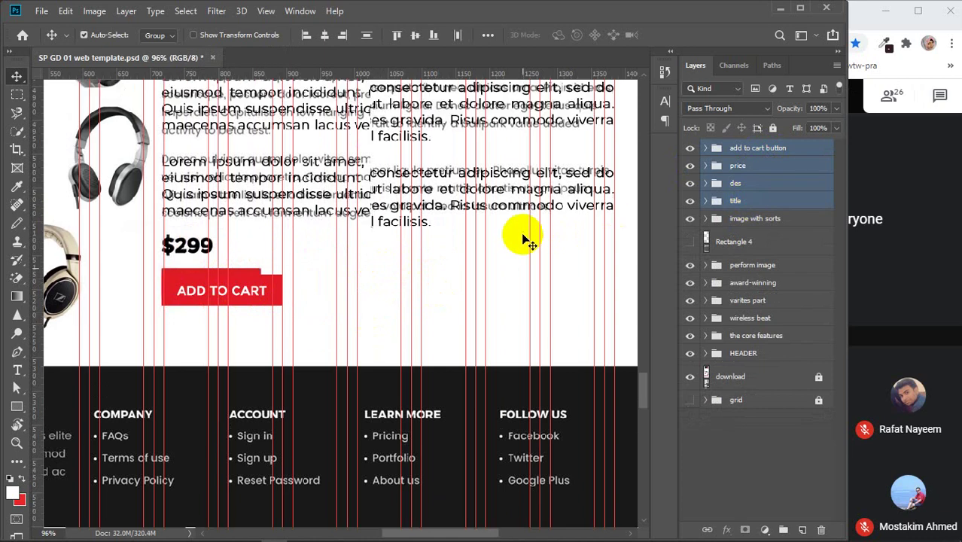
scroll(521, 226, "up", 2)
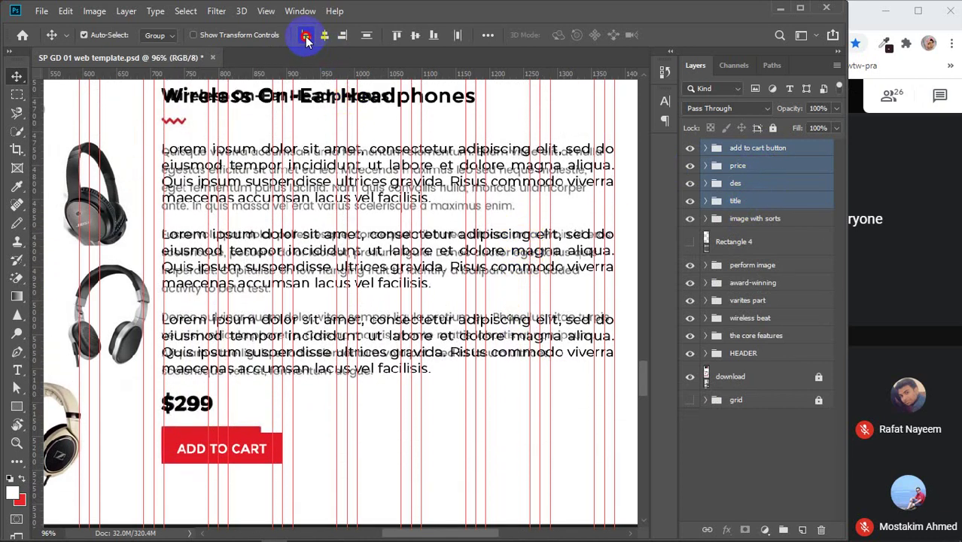
left_click(742, 248)
left_click(690, 242)
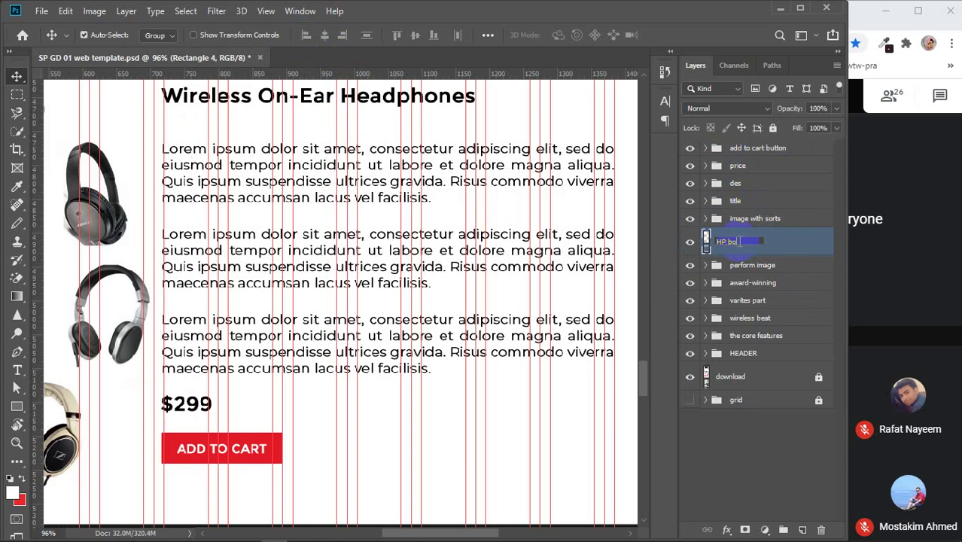
key("Return")
- Group the product groups and HP bg into a new group named 'wireless hp'
left_click(754, 150, "shift")
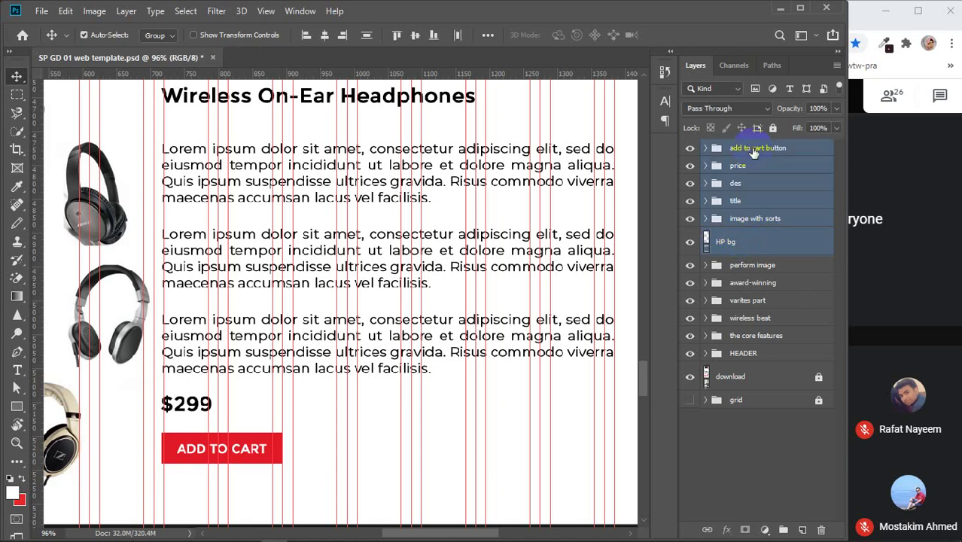
key("ctrl+g")
double_click(744, 148)
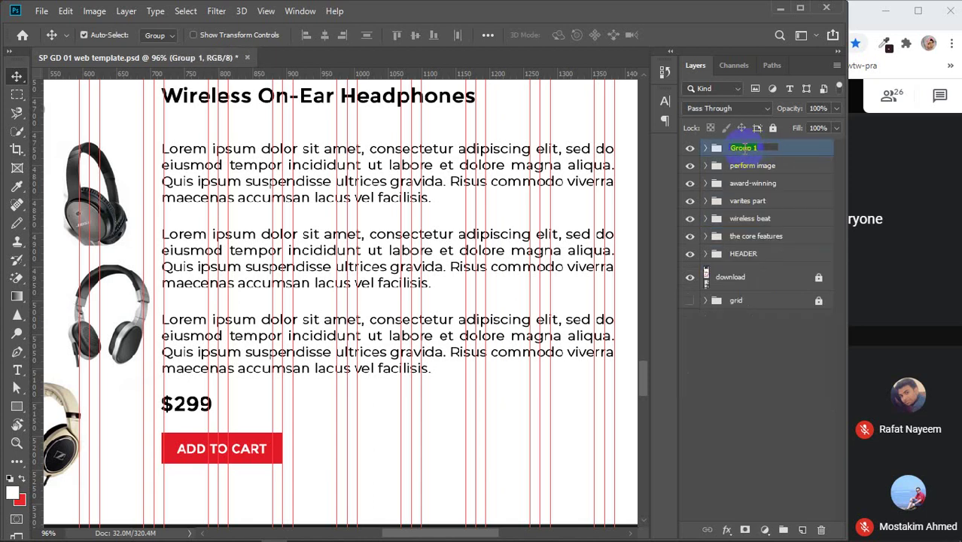
type("wireless hp")
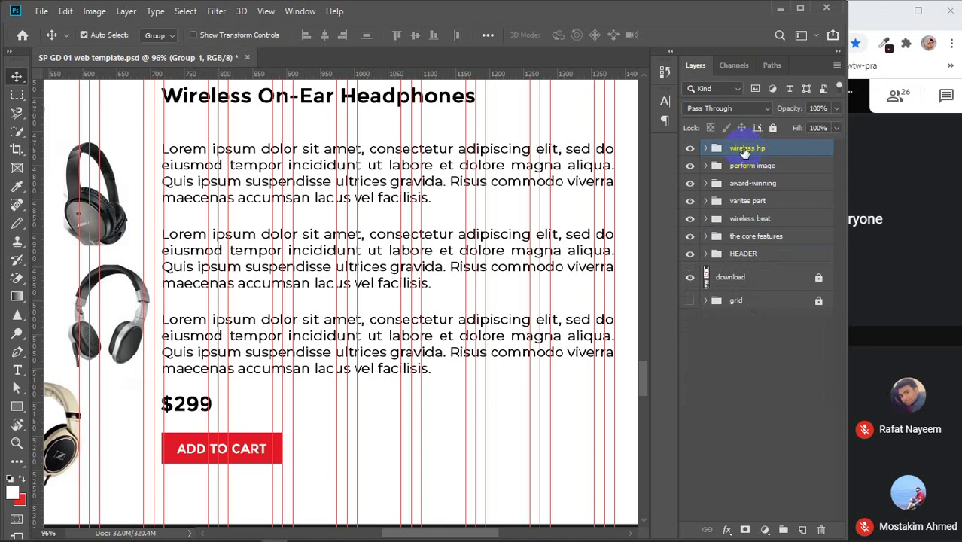
key("Return")
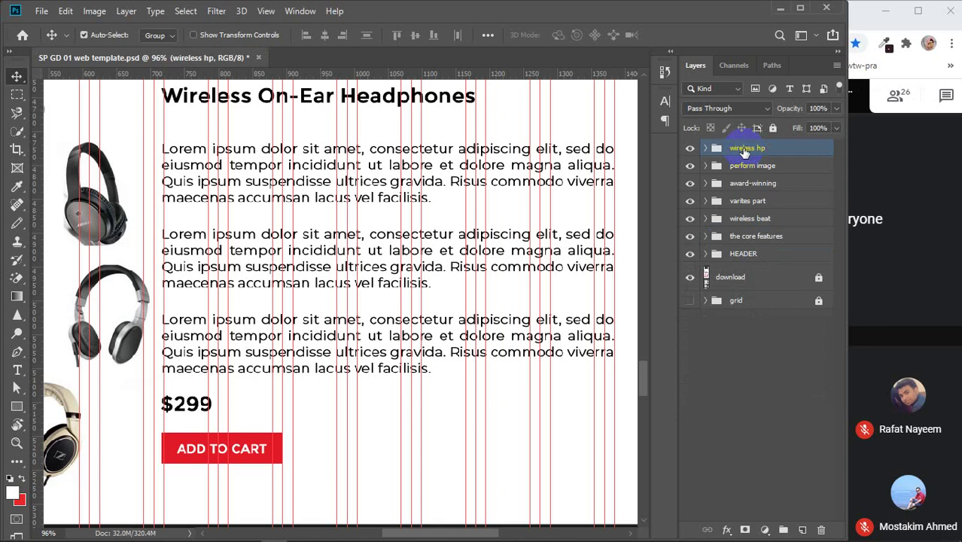
- Draw a full-width rectangle over the footer area
scroll(421, 370, "down", 4)
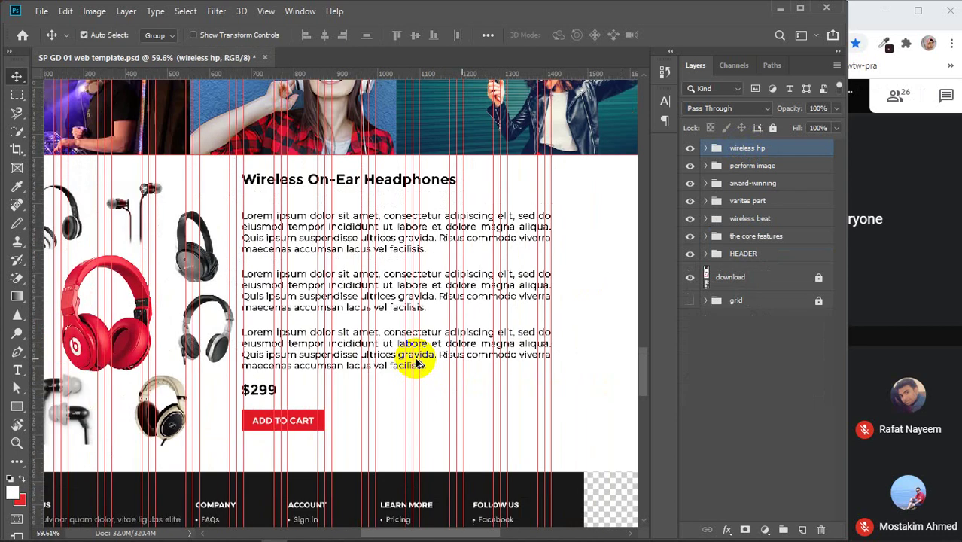
scroll(380, 499, "up", 4)
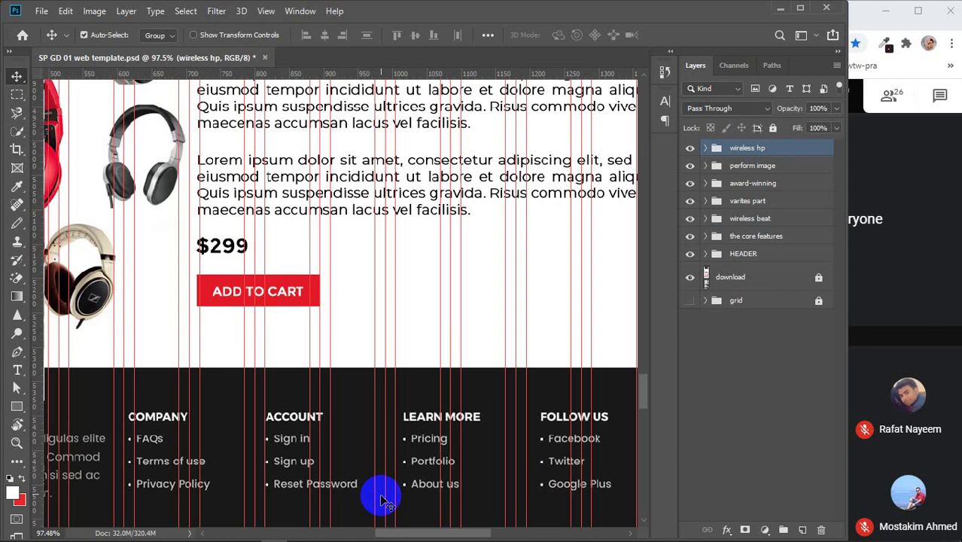
scroll(425, 403, "down", 4)
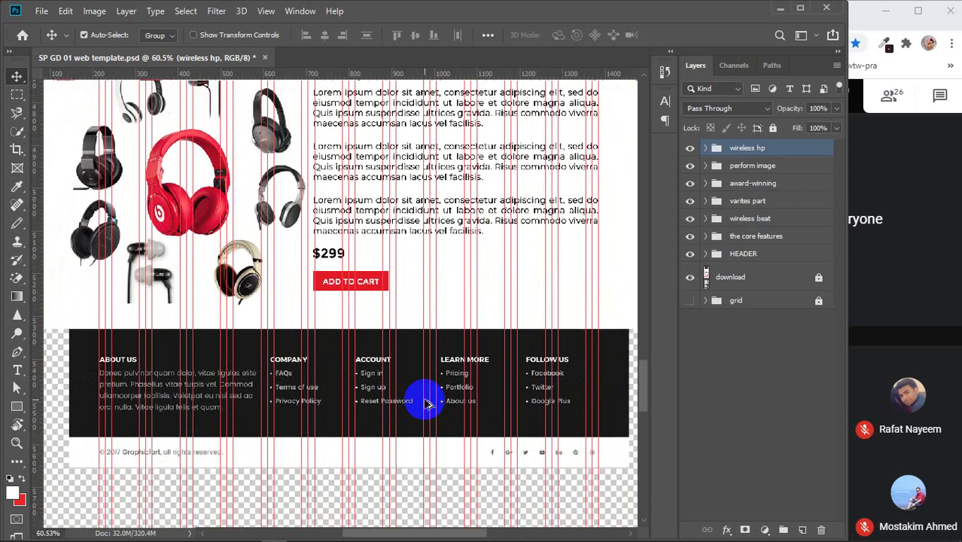
left_click(16, 406)
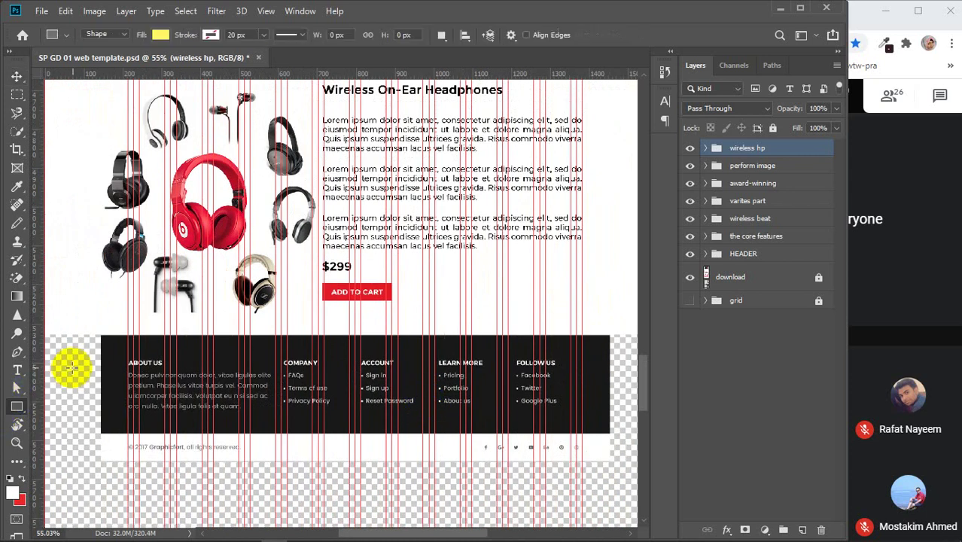
scroll(256, 374, "down", 1)
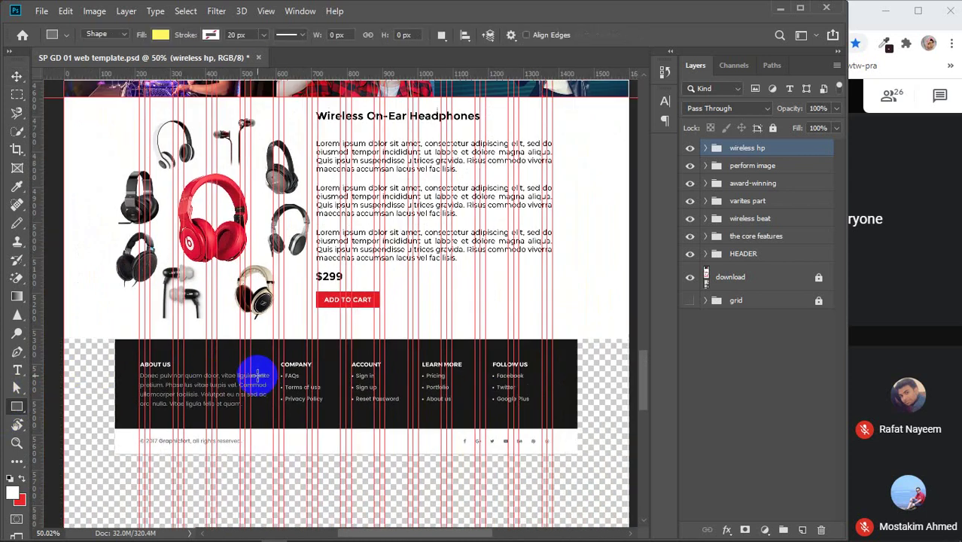
left_click(773, 363)
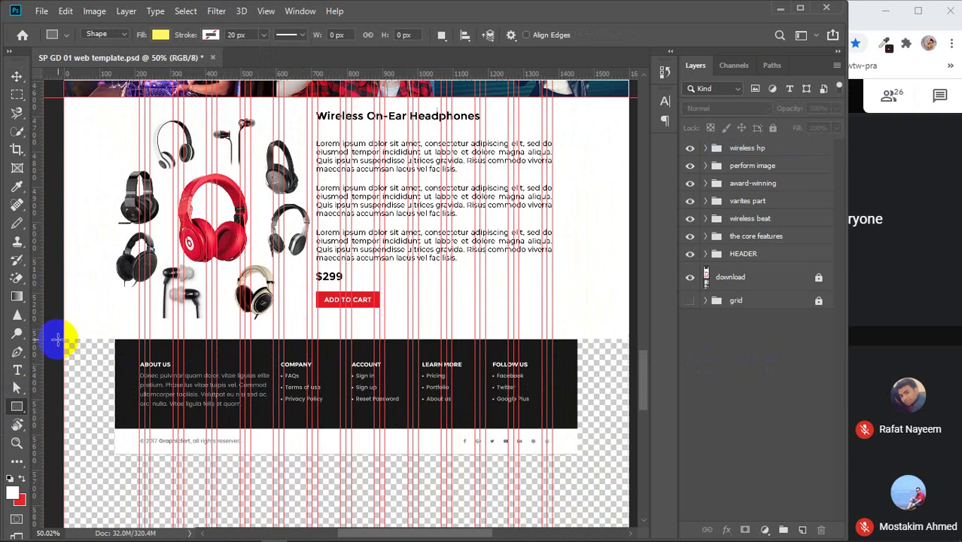
left_click_drag(60, 338, 631, 427)
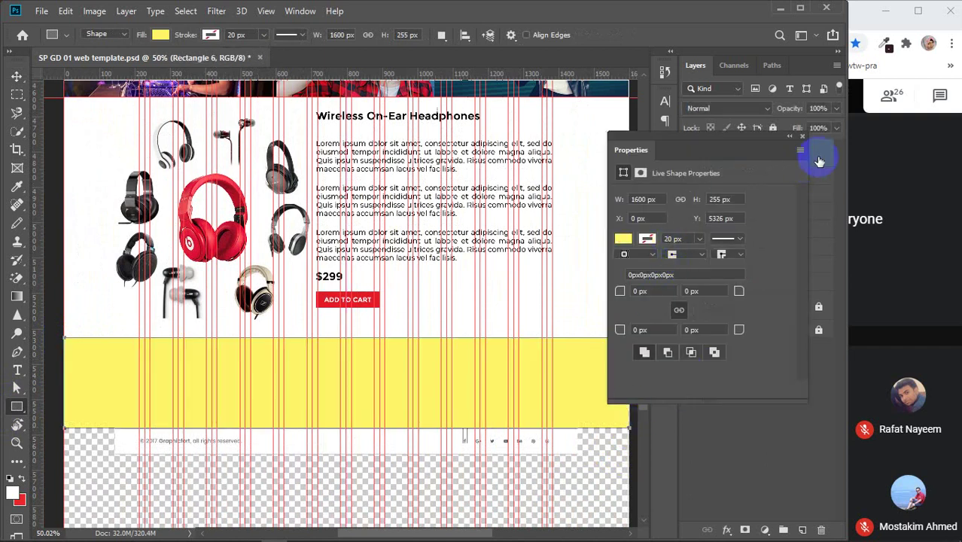
- Fill the rectangle with the dark colour eyedropped from the existing footer, then hide it
left_click(819, 161)
left_click(628, 240)
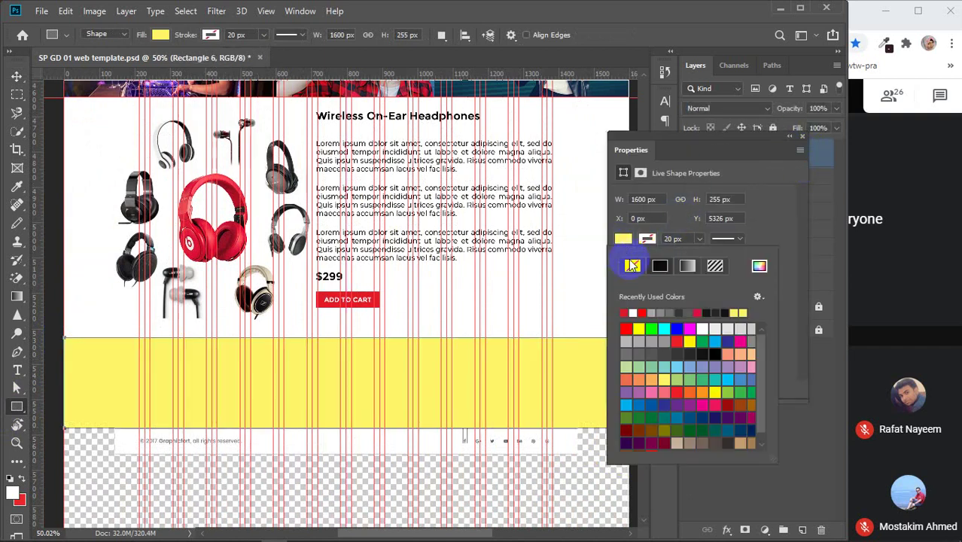
left_click(625, 262)
left_click(762, 264)
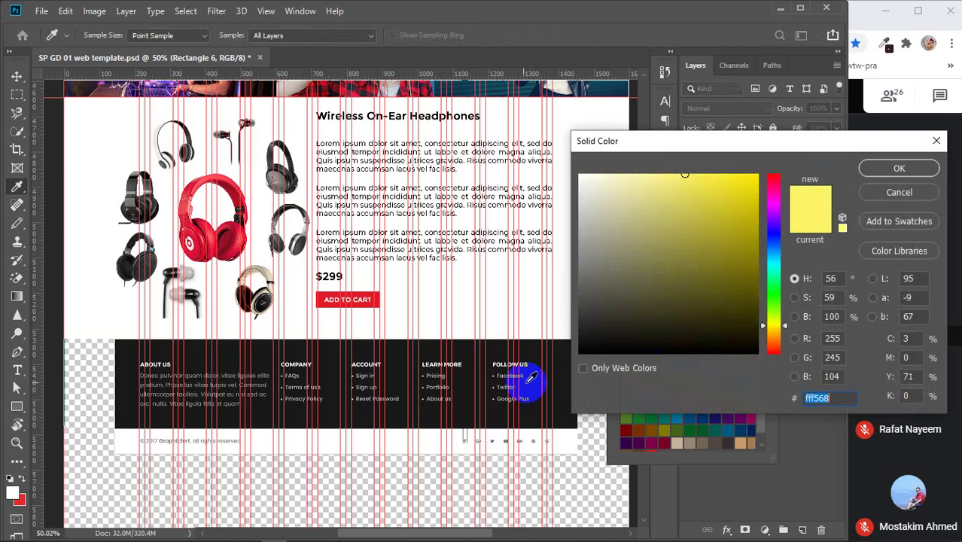
left_click(471, 347)
left_click(892, 170)
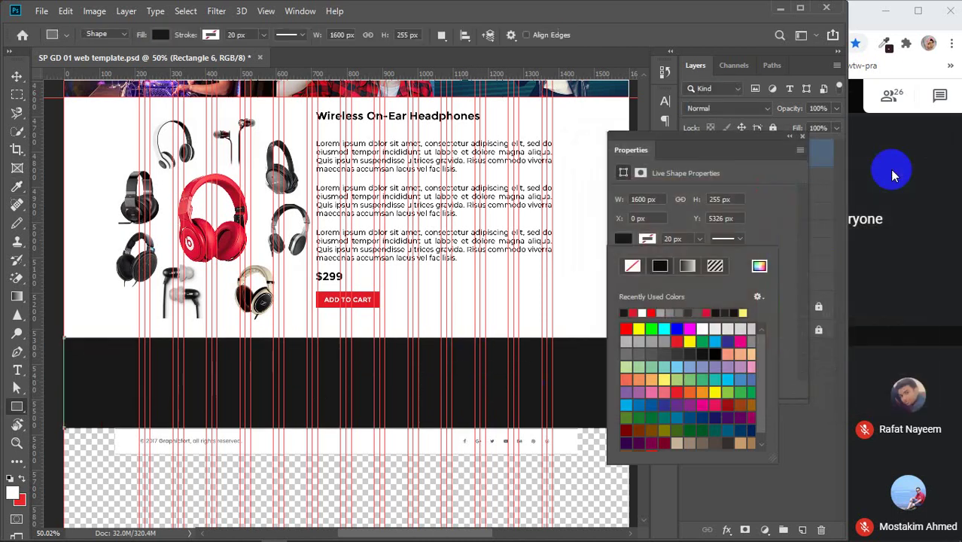
key("v")
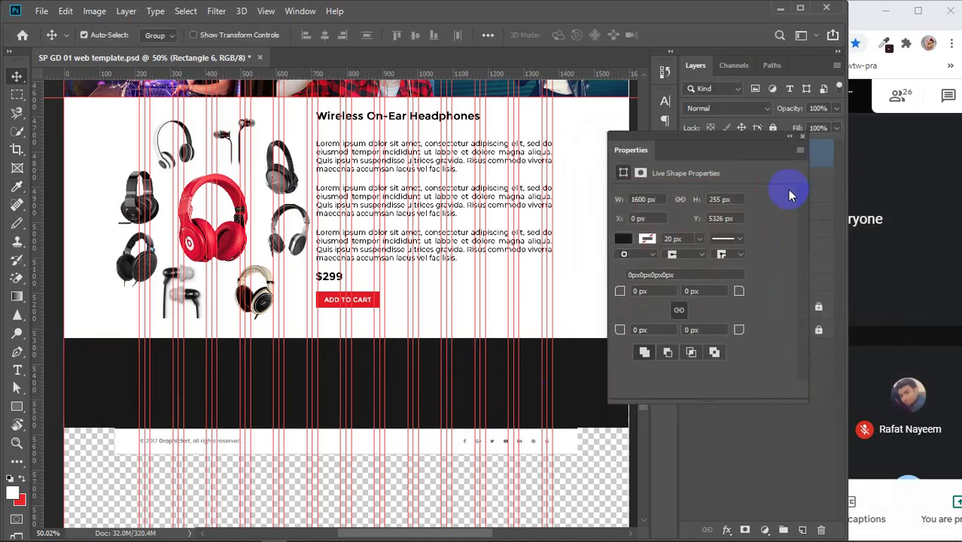
left_click(802, 136)
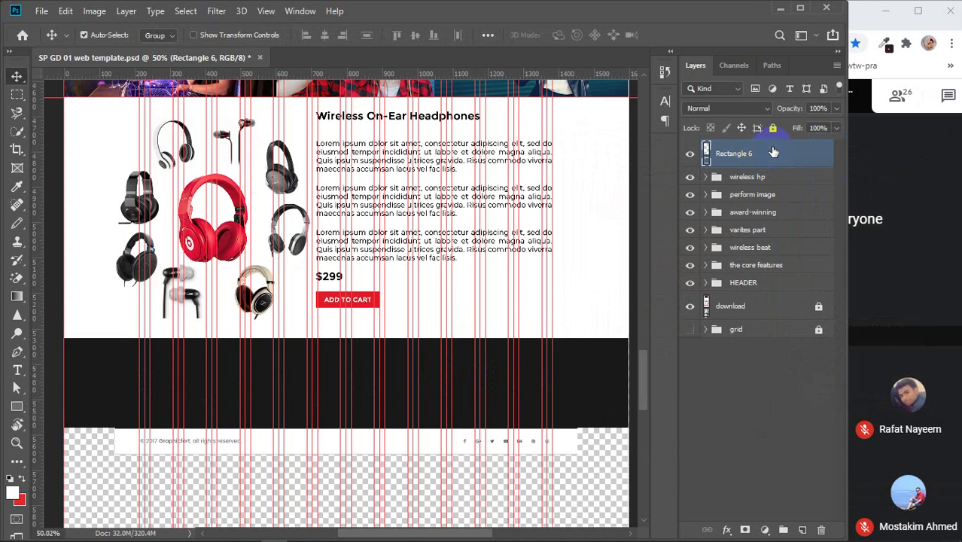
left_click(689, 153)
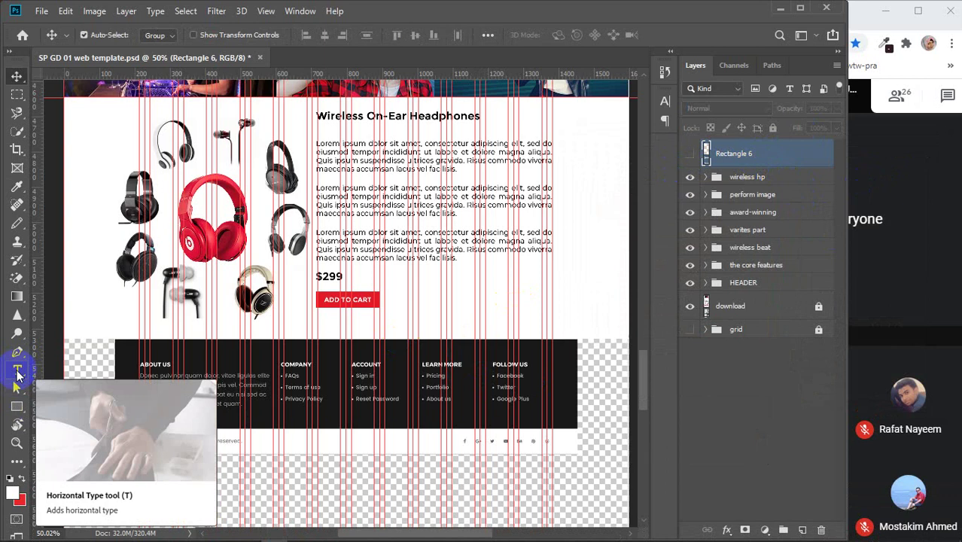
- Add a white 18 pt Montserrat lorem ipsum text block across the footer
left_click_drag(18, 372, 552, 417)
left_click(111, 374)
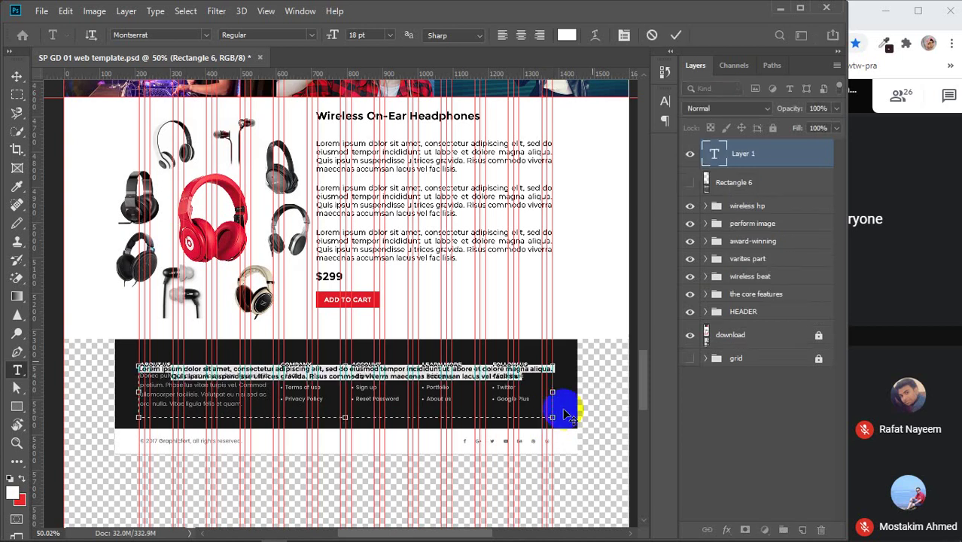
left_click(665, 103)
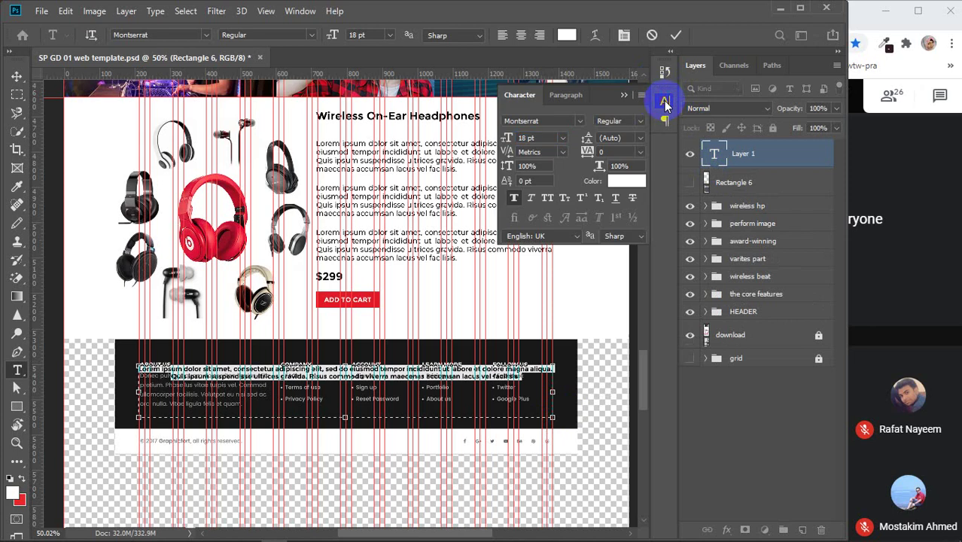
left_click(674, 34)
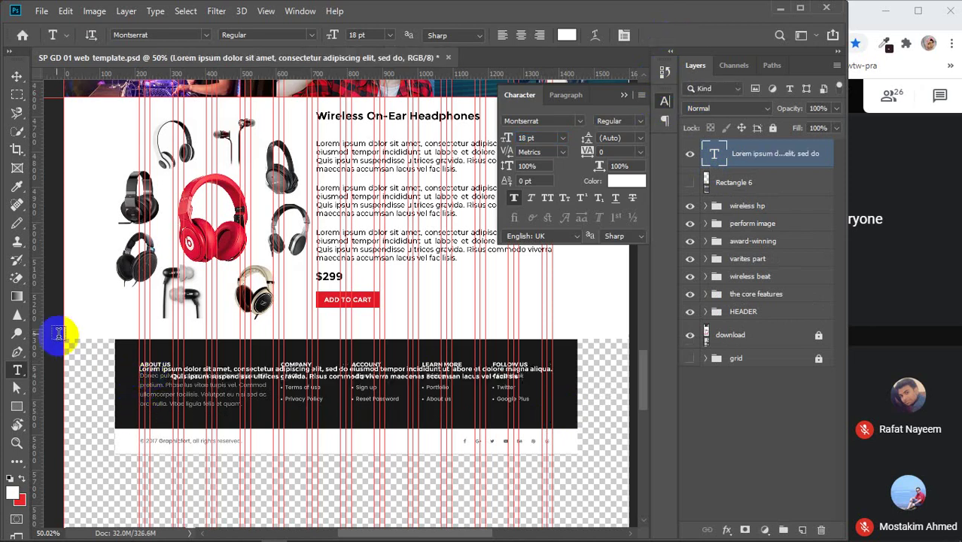
- Duplicate the footer text block directly below the original
left_click(16, 76)
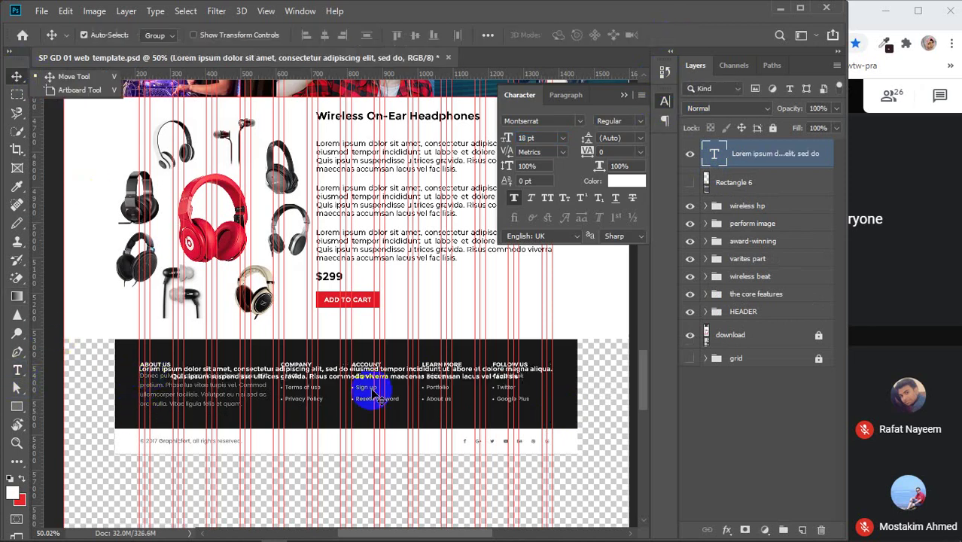
left_click(343, 388)
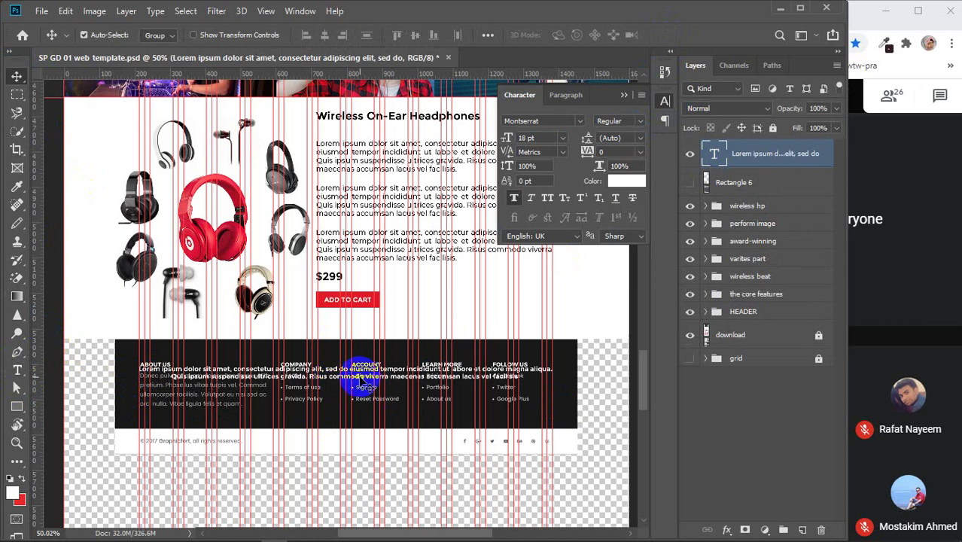
left_click_drag(360, 384, 361, 404)
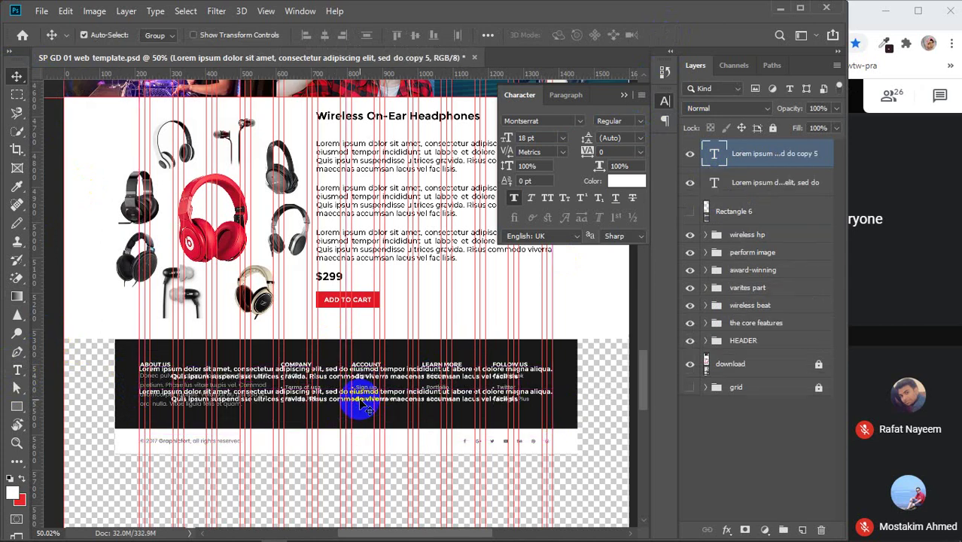
- Group Rectangle 6 and both footer text layers as 'Footer' and hide the download layer
left_click(622, 97)
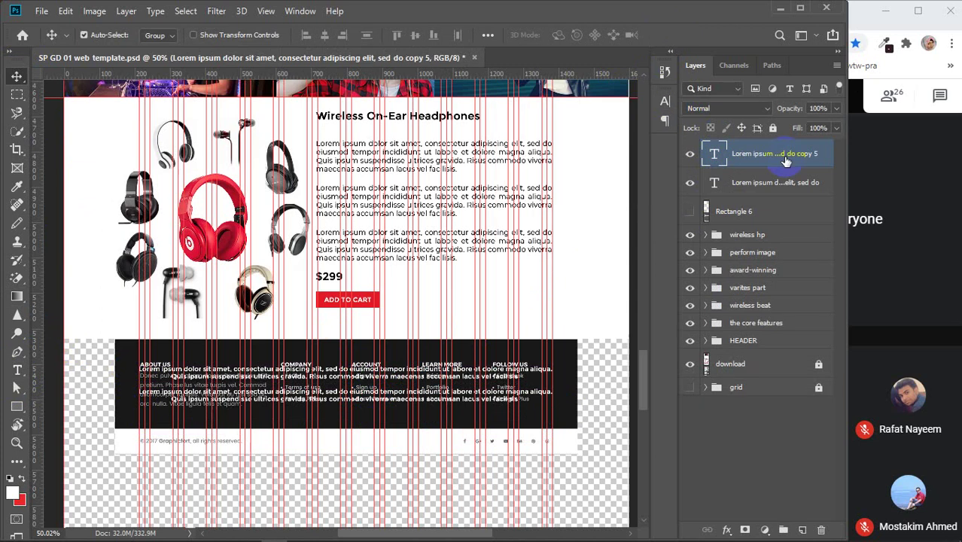
left_click(736, 185, "shift")
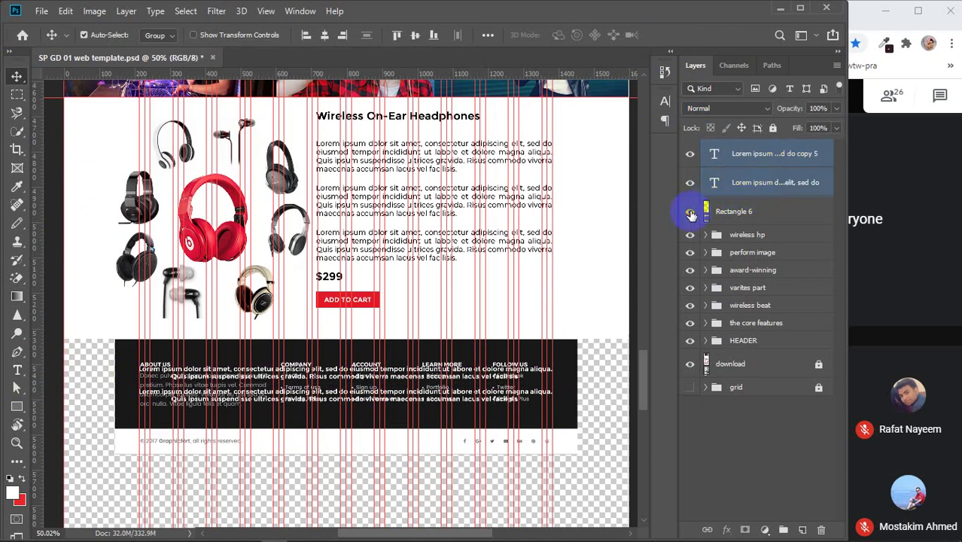
left_click(688, 211)
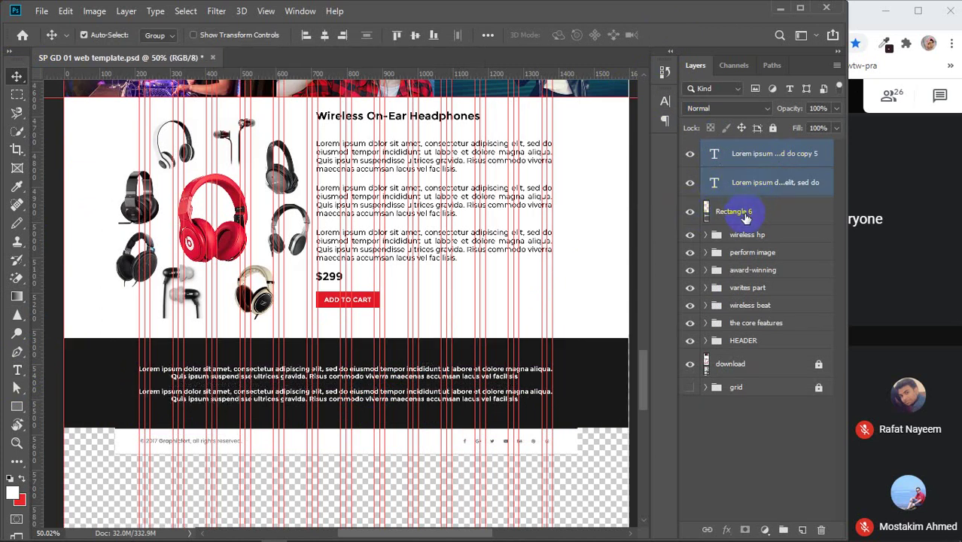
left_click(745, 218, "shift")
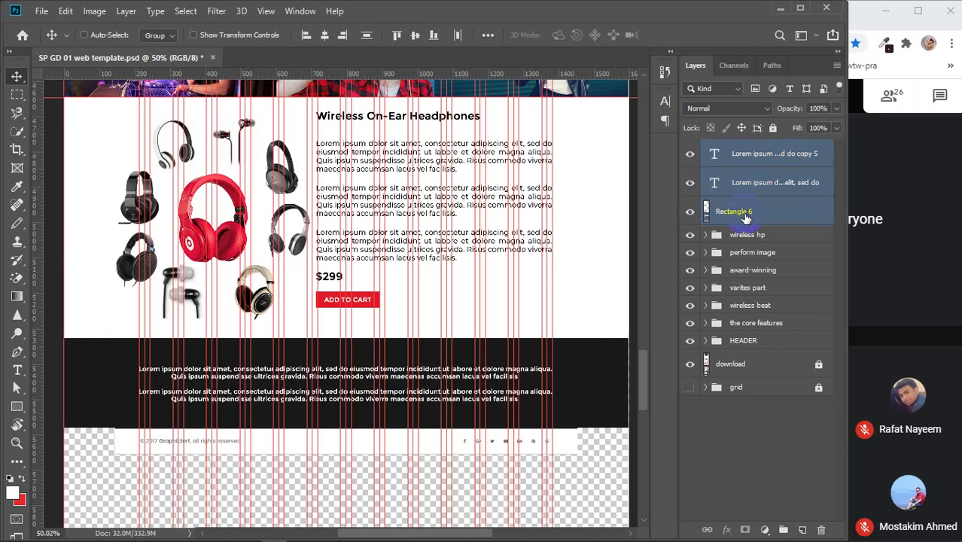
key("ctrl+g")
double_click(741, 148)
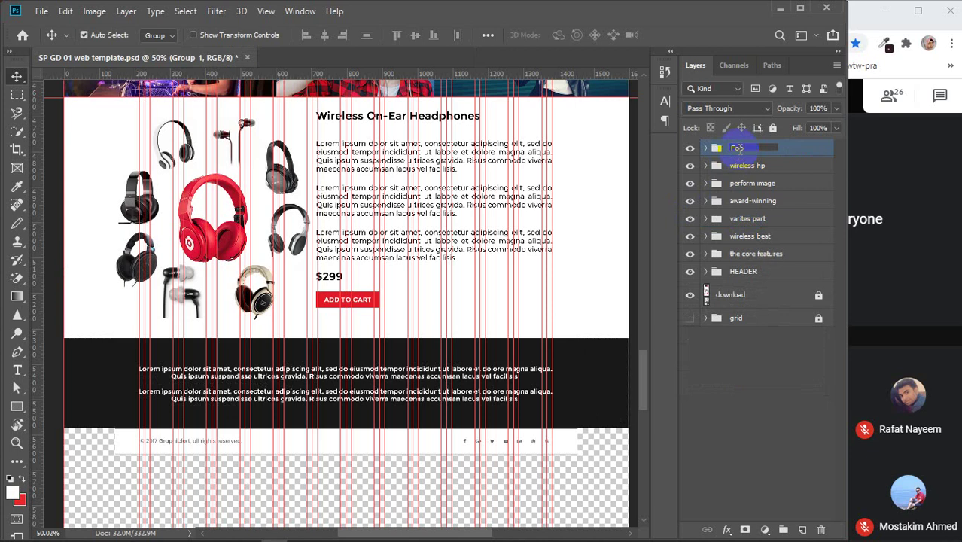
key("Return")
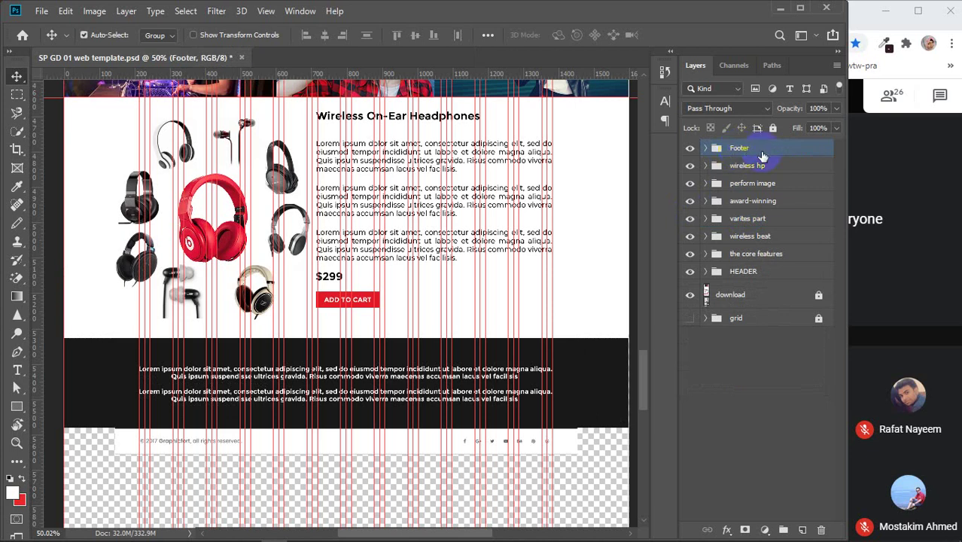
left_click(690, 294)
scroll(350, 323, "down", 5)
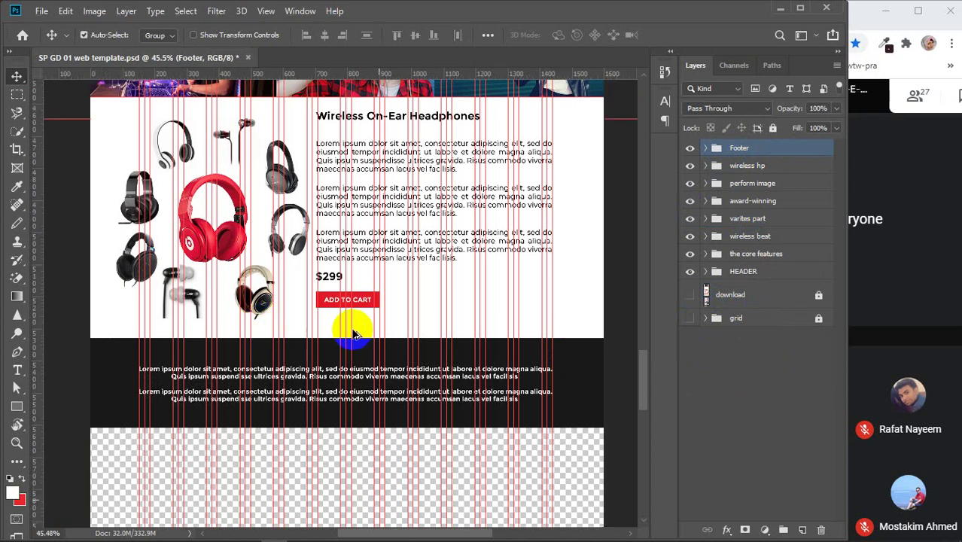
scroll(353, 328, "down", 4)
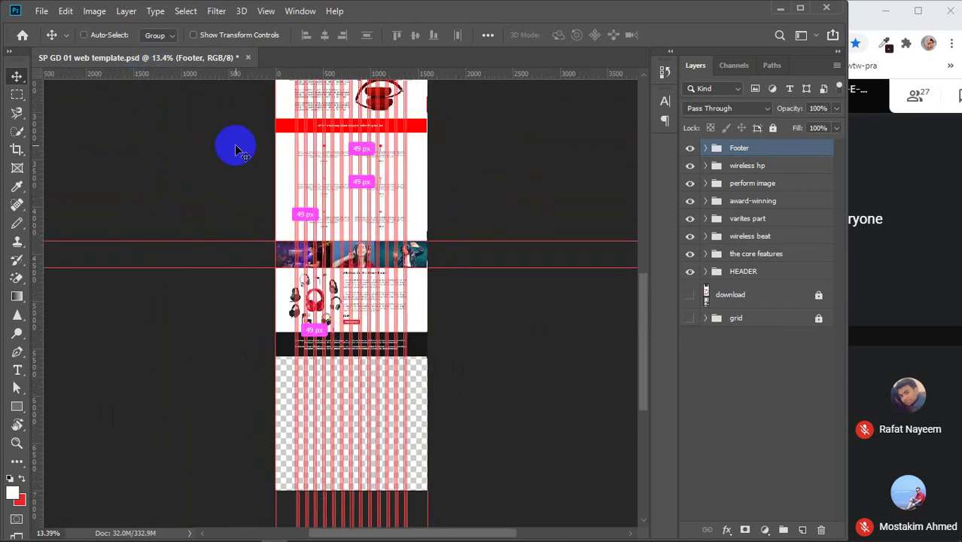
- Change the canvas height from 7000 to 6500 px, keeping the 1600 px width
key("ctrl+alt+c")
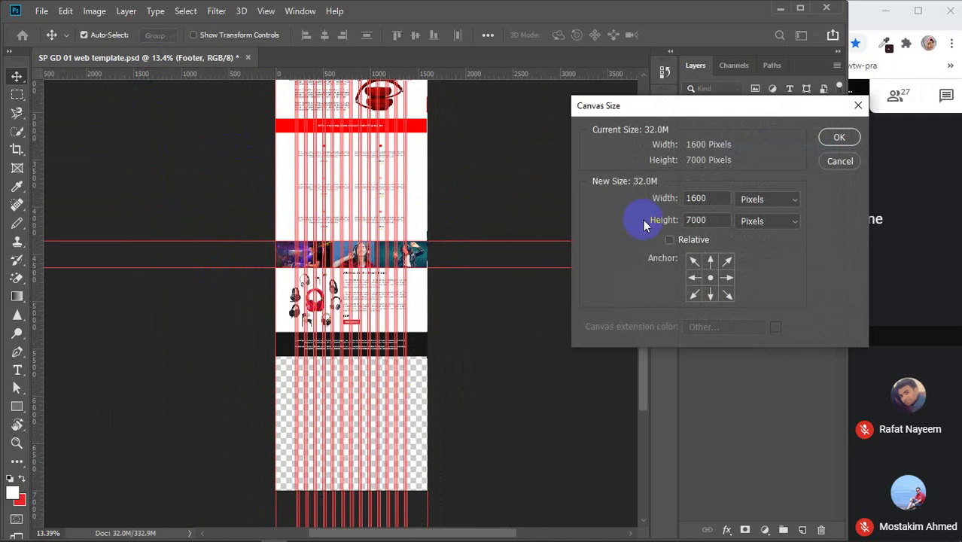
left_click(350, 354)
scroll(375, 378, "up", 2, "alt")
scroll(376, 387, "up", 2, "alt")
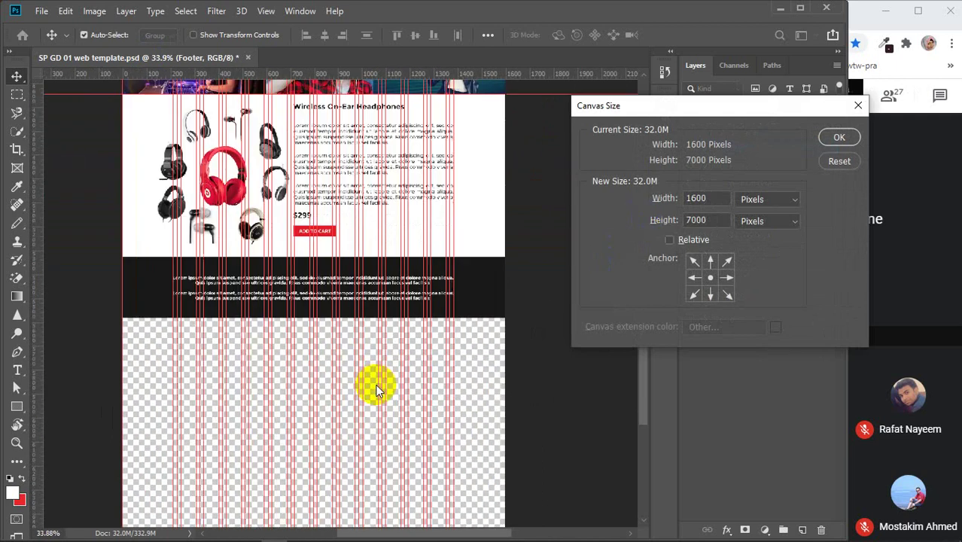
left_click(529, 339)
left_click(705, 288)
left_click(709, 295)
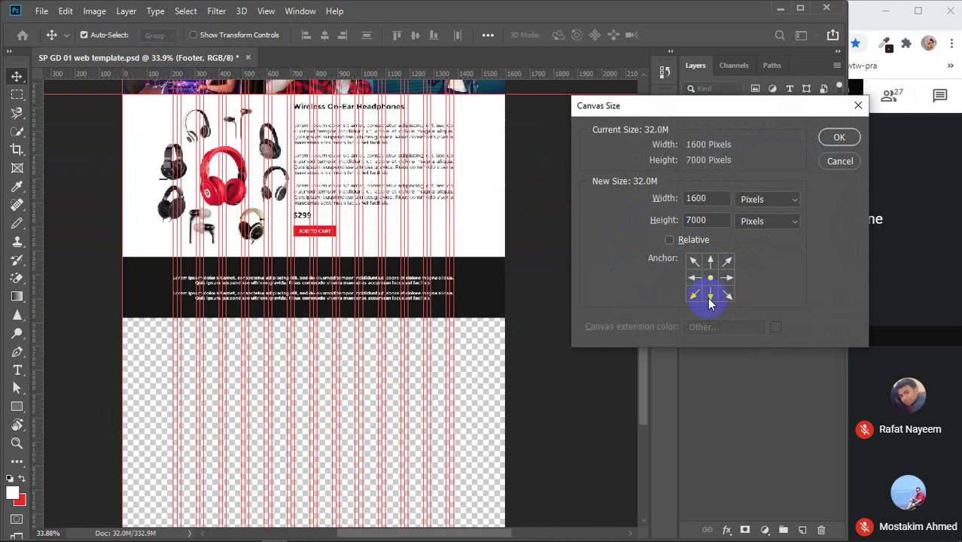
left_click(589, 205)
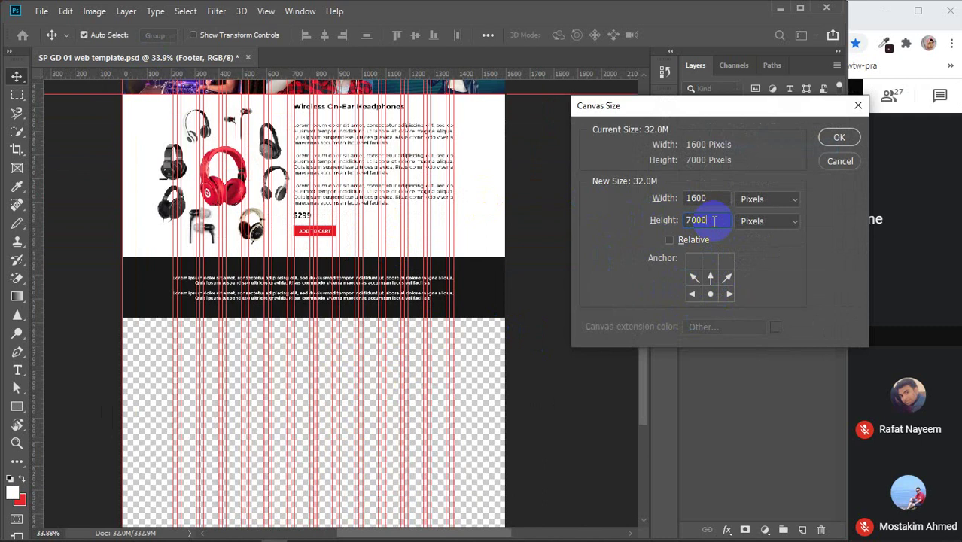
left_click(668, 224)
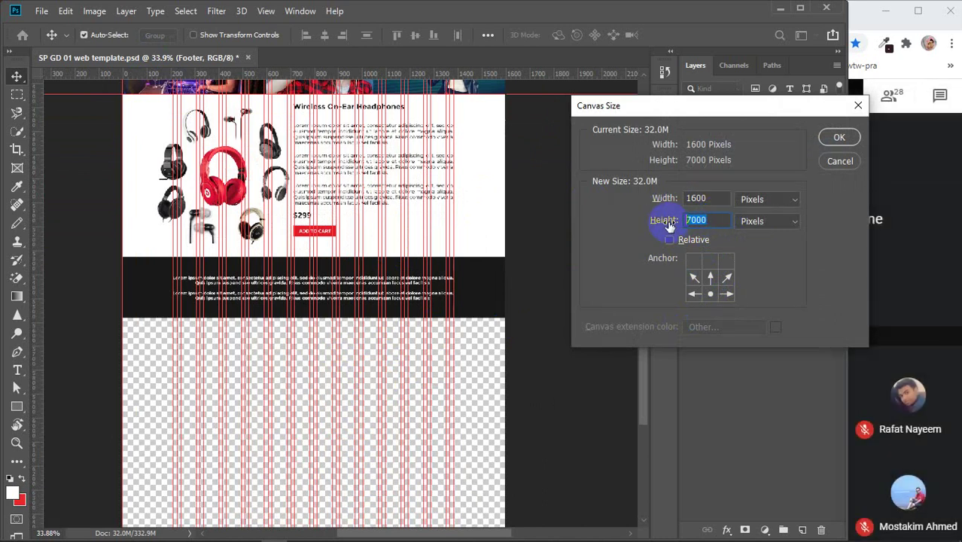
type("650")
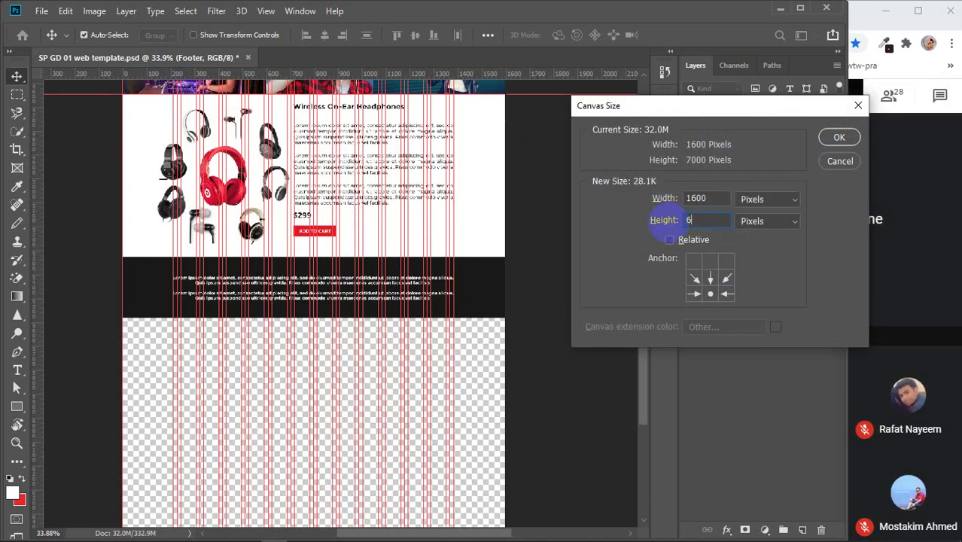
key("Return")
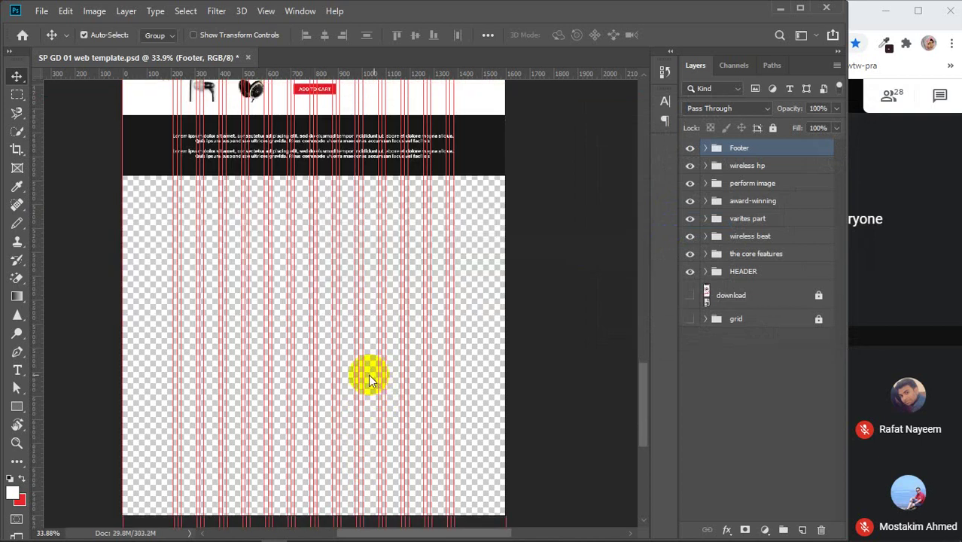
- Show the rulers and scroll down to the bottom of the page
scroll(367, 373, "down", 5)
scroll(367, 373, "down", 3)
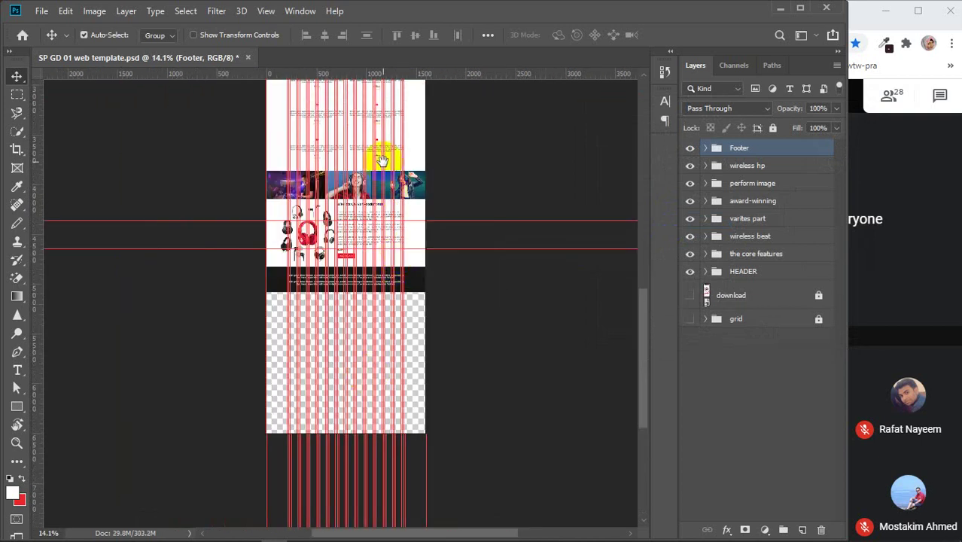
scroll(344, 441, "up", 10)
key("ctrl+r")
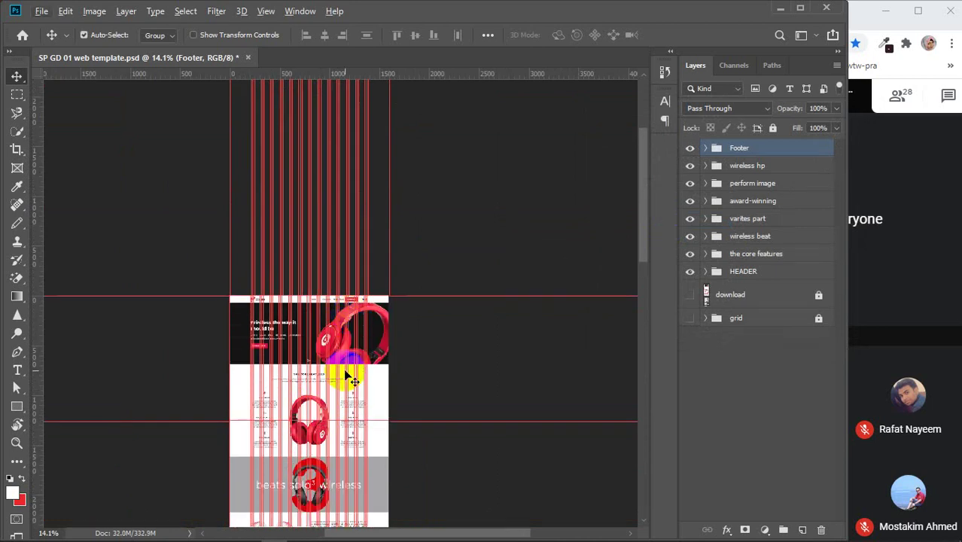
scroll(354, 376, "down", 5)
scroll(353, 381, "down", 4)
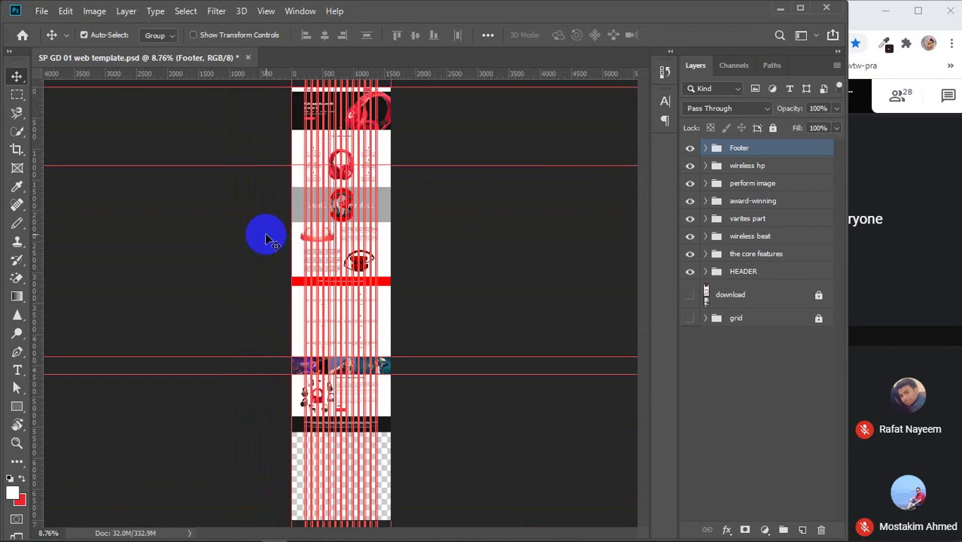
scroll(335, 303, "down", 1)
key("ctrl")
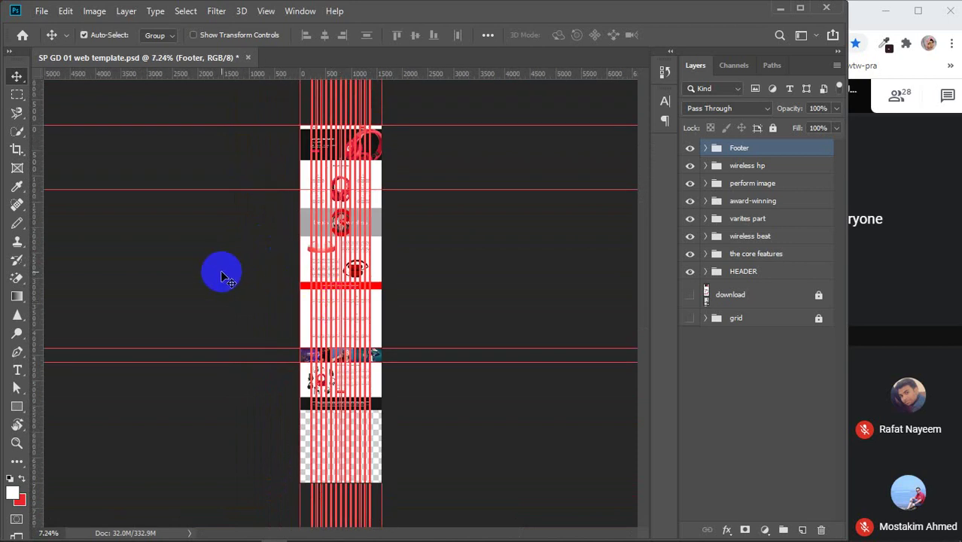
- Resize the canvas height to 6000 px with a top-centre anchor
key("ctrl+alt+c")
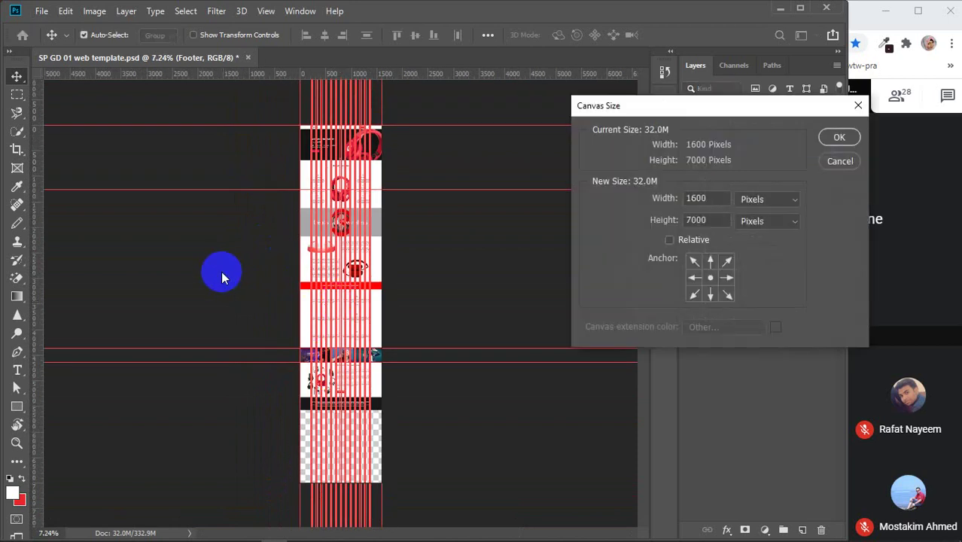
left_click(709, 263)
left_click_drag(723, 217, 657, 220)
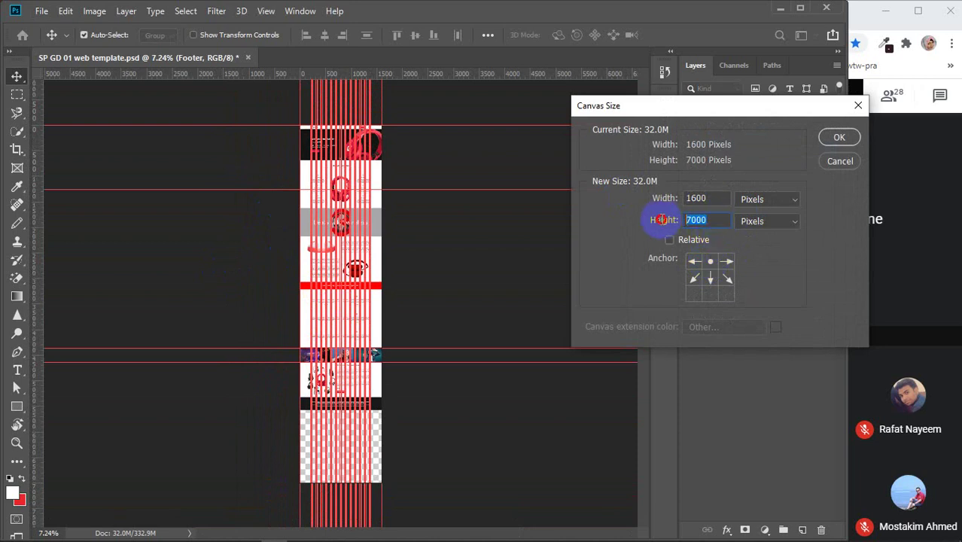
type("6")
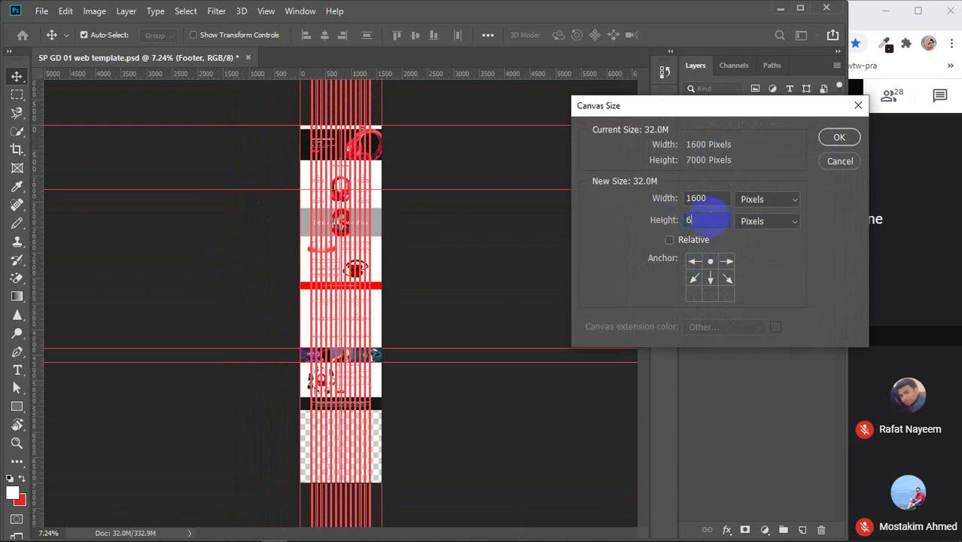
type("000")
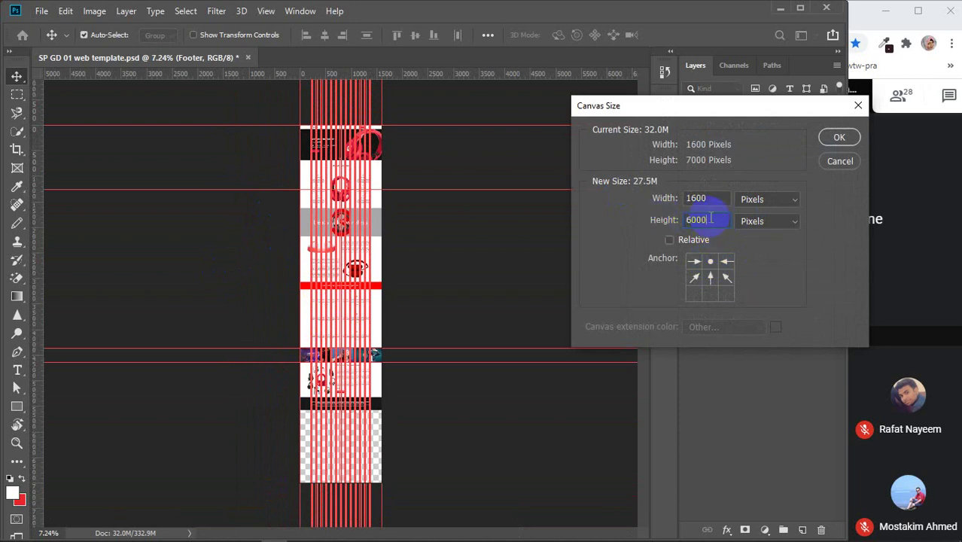
key("Return")
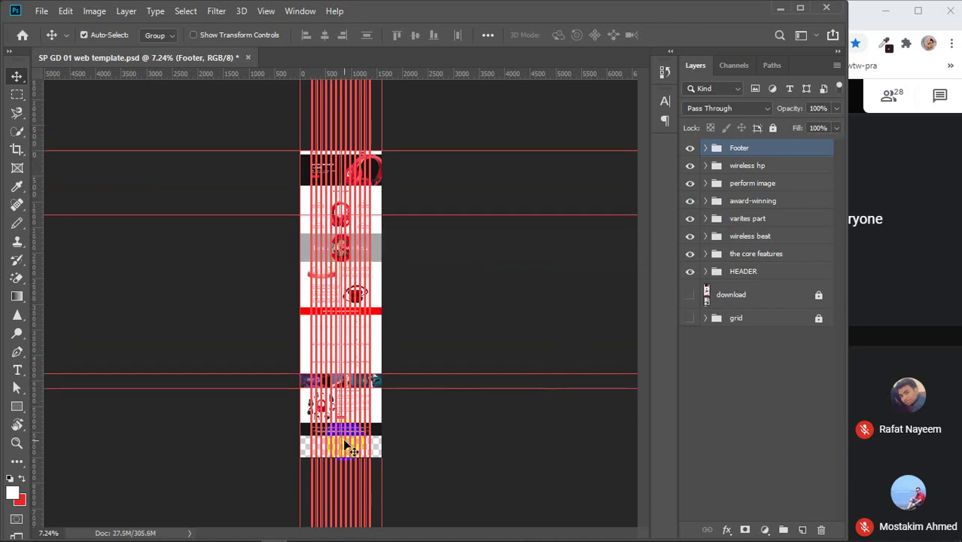
scroll(345, 441, "up", 2)
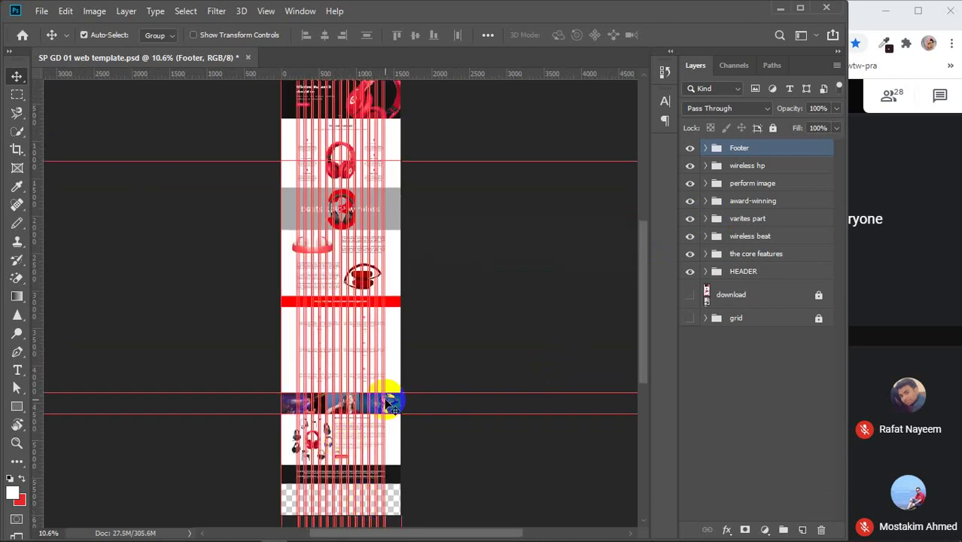
- Set the canvas height to 5900 px using the top-centre anchor
key("ctrl+alt+c")
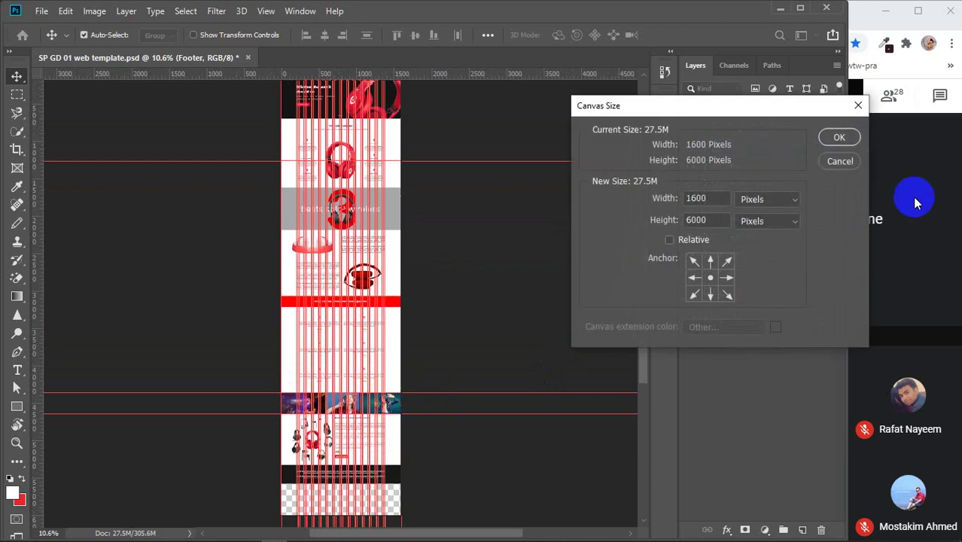
left_click(710, 260)
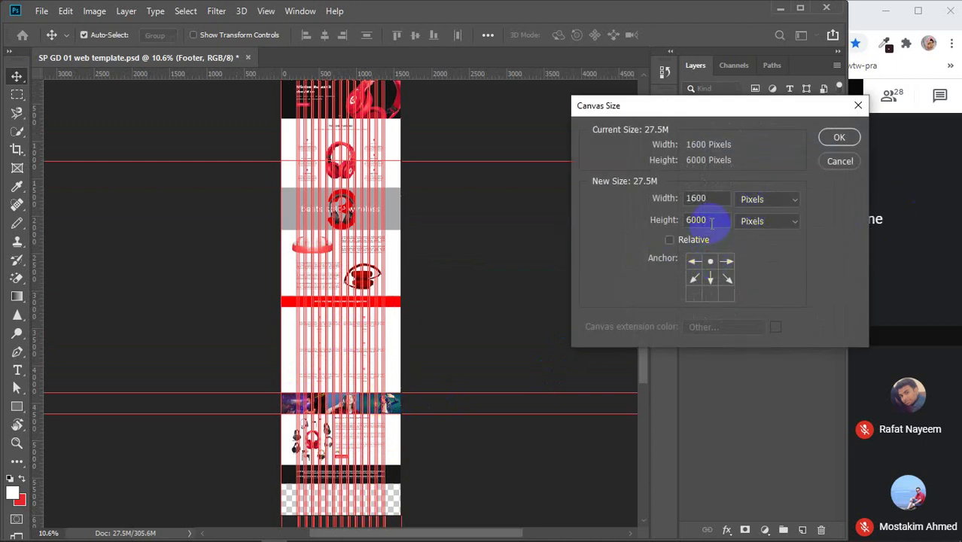
left_click_drag(711, 223, 676, 223)
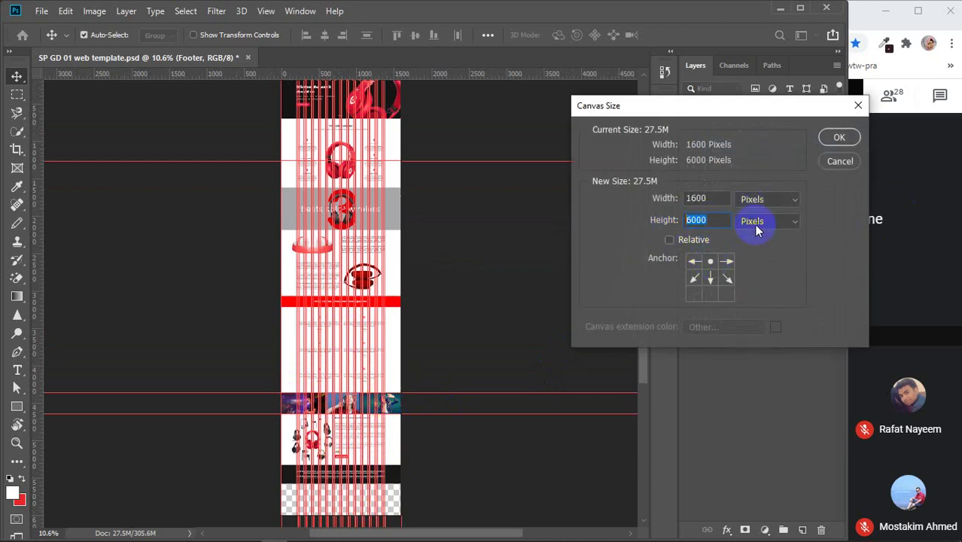
type("5")
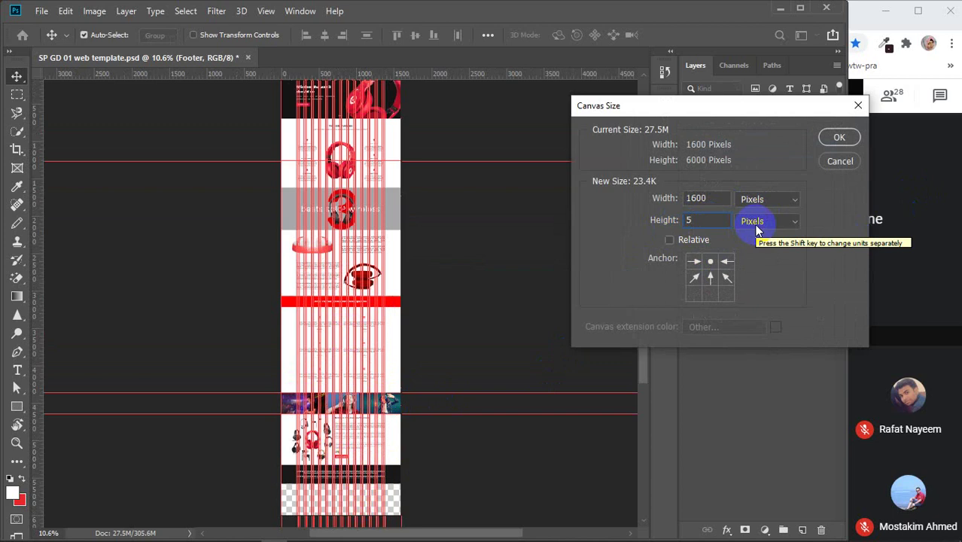
type("90")
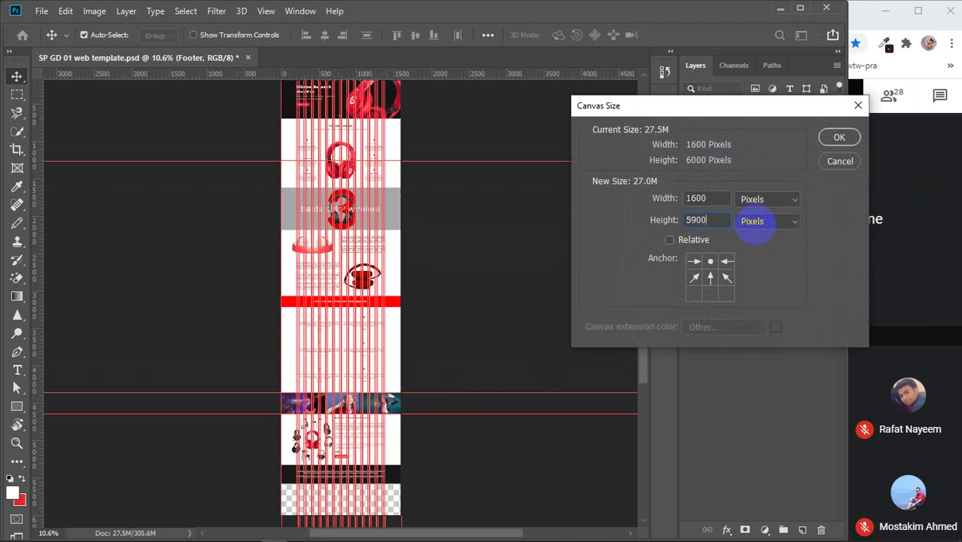
type("0")
key("Return")
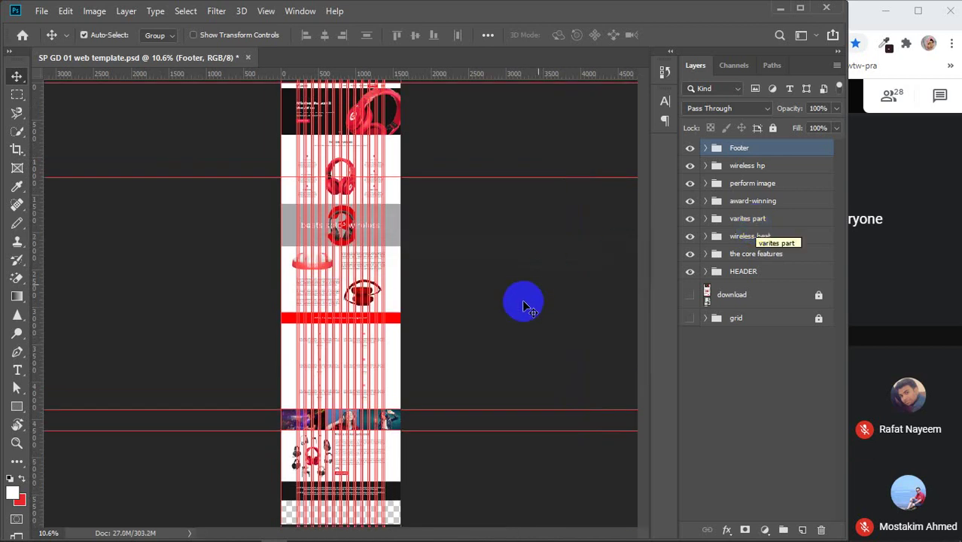
- Cut the canvas height to 5500 px, anchored at the top centre
key("ctrl")
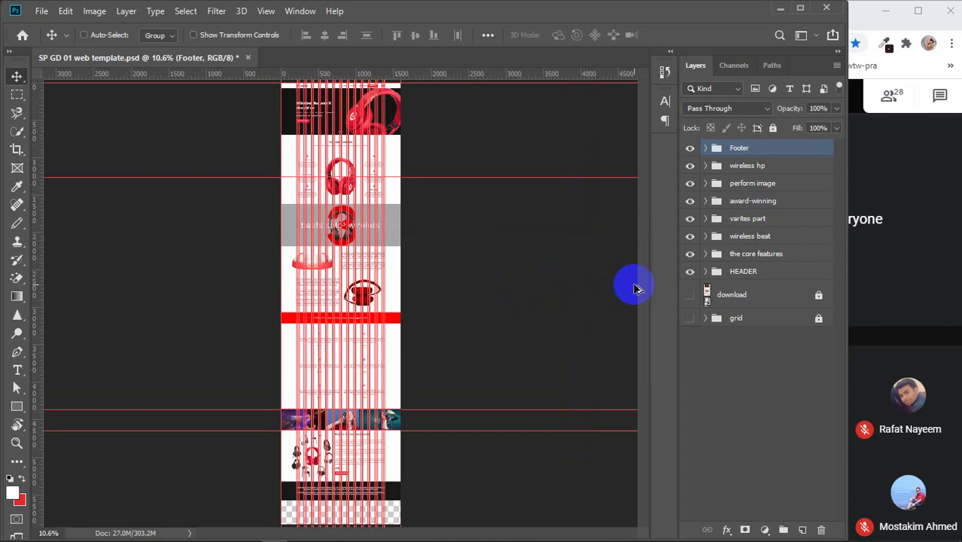
key("ctrl+alt+c")
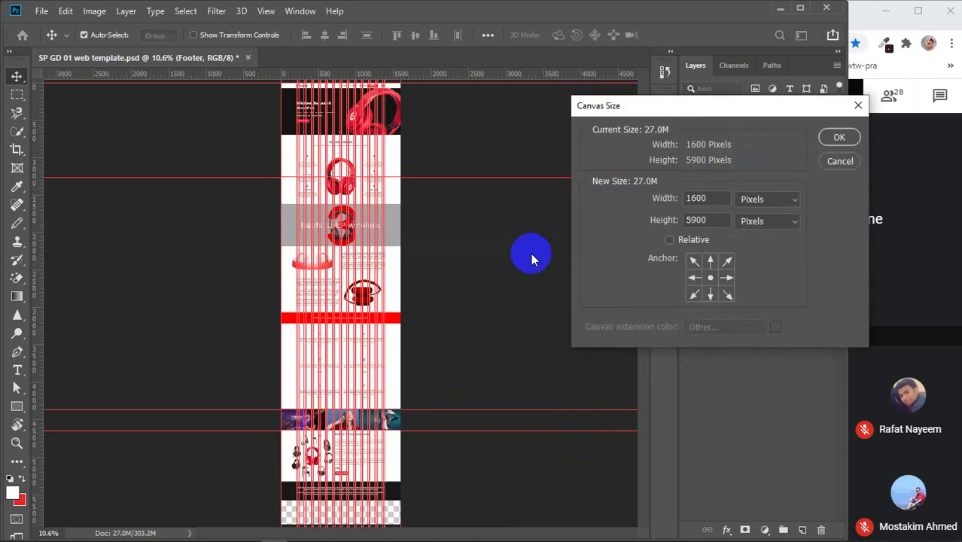
left_click(710, 261)
left_click(659, 218)
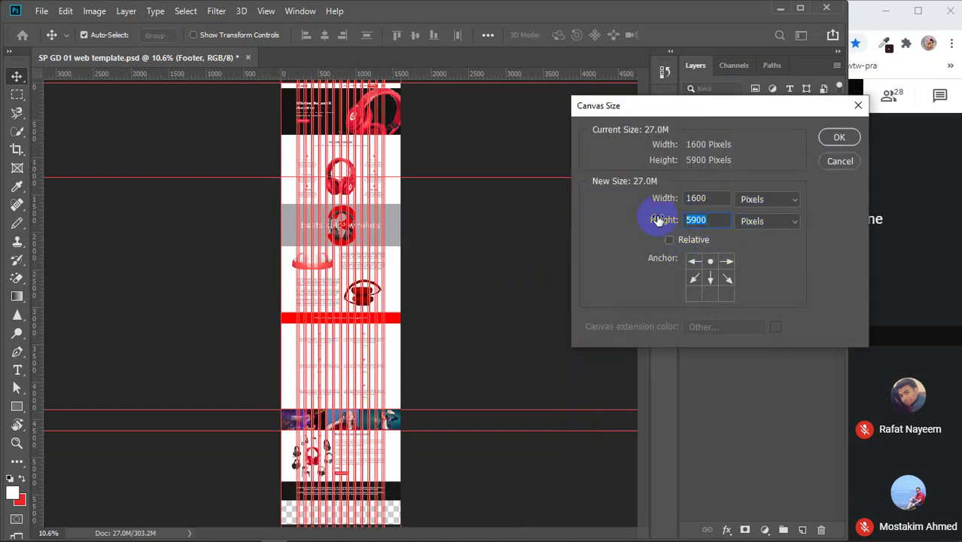
type("5")
type("900")
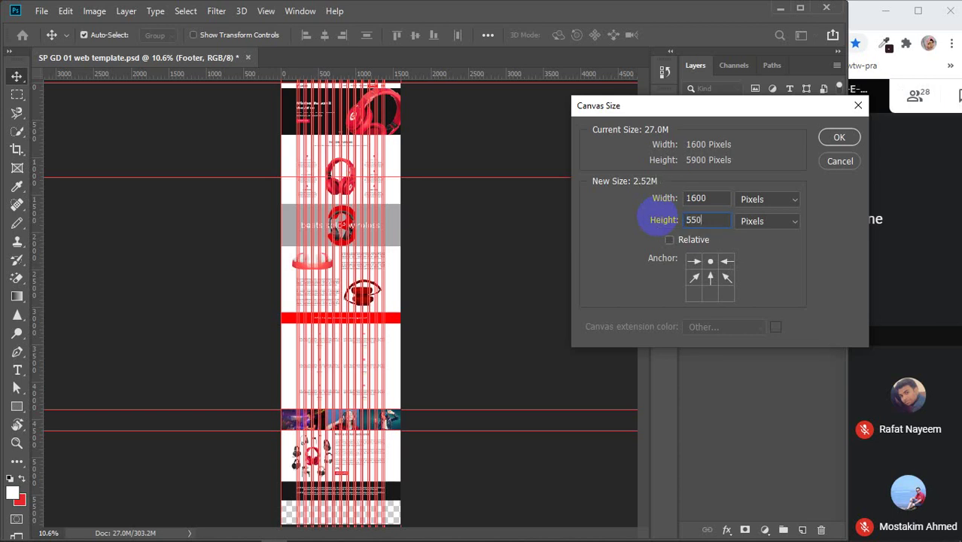
key("Return")
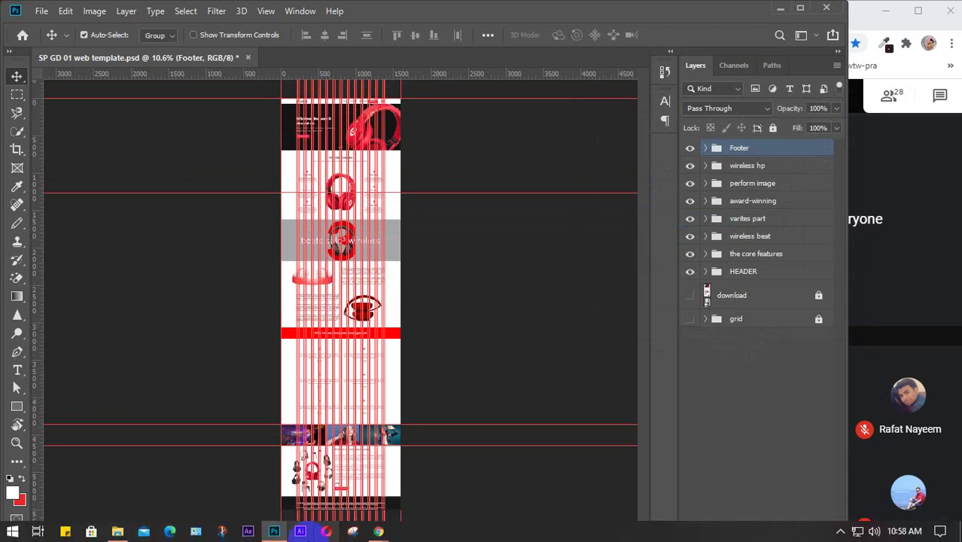
- Increase the canvas height to 5600 px with a top-centre anchor, adding space below the footer
scroll(328, 513, "up", 8)
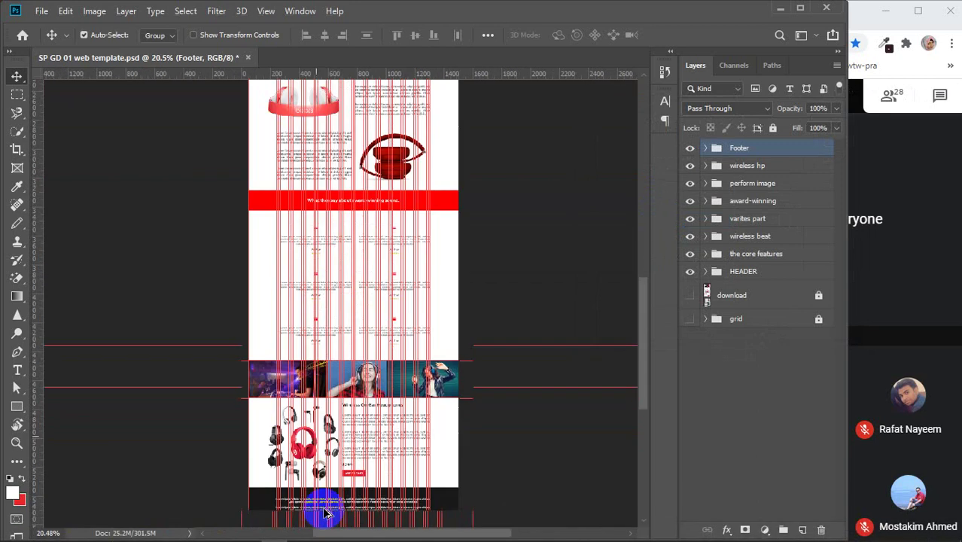
scroll(333, 486, "down", 5)
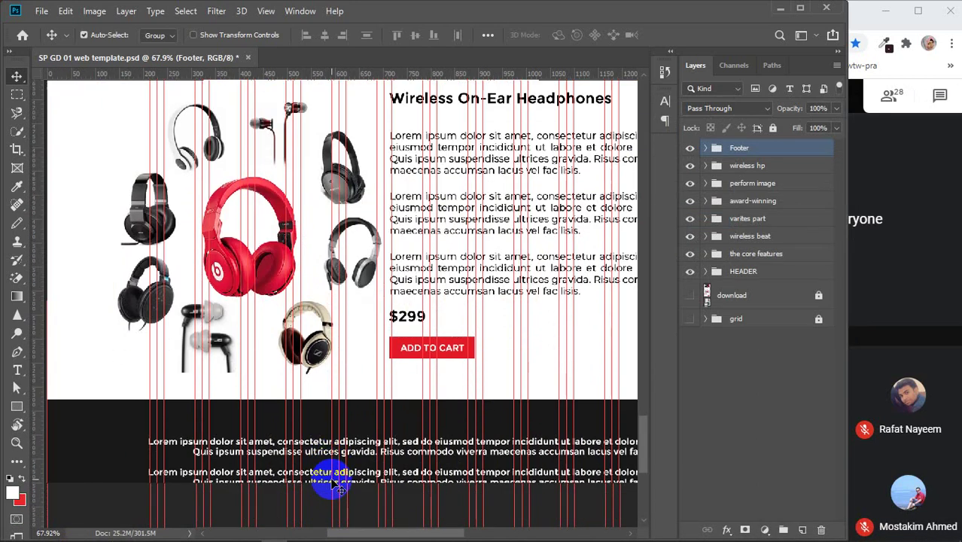
key("ctrl+alt+c")
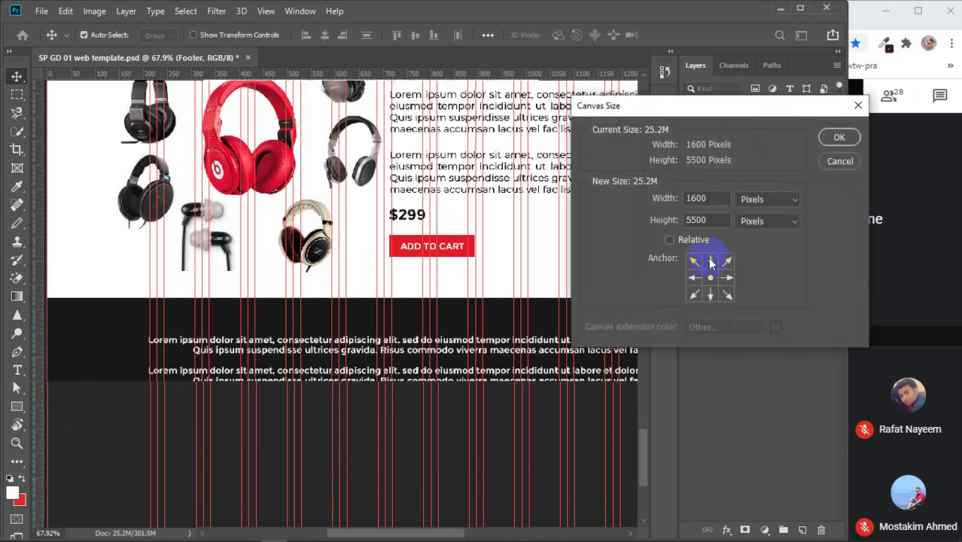
left_click(710, 261)
double_click(697, 220)
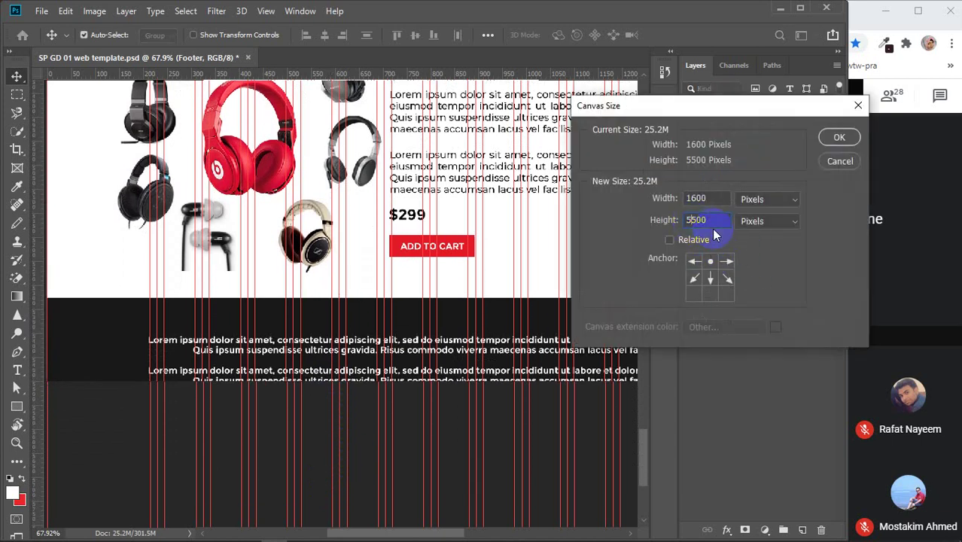
type("8")
key("BackSpace")
type("6")
key("Return")
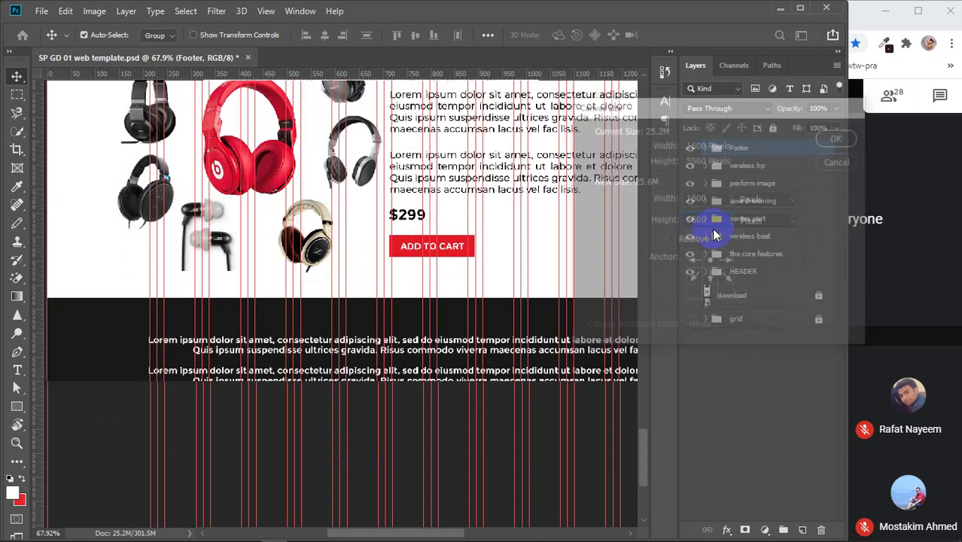
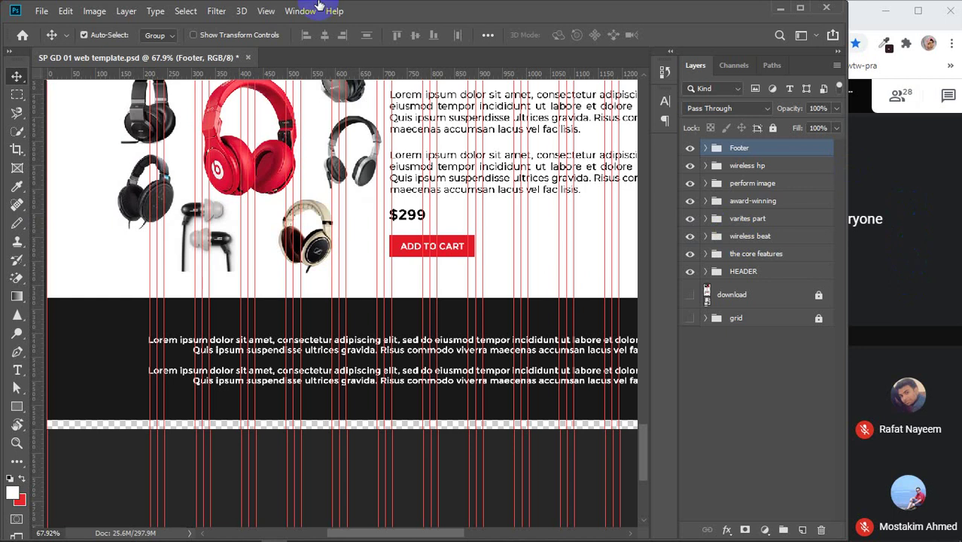
- Stretch the footer's dark Rectangle 6 down over the transparent strip with Free Transform
left_click(705, 147)
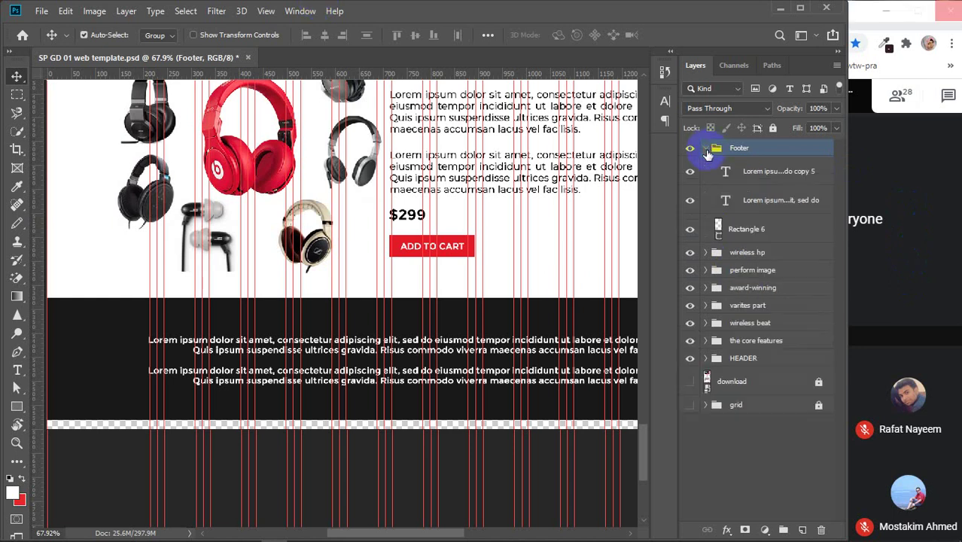
left_click(738, 233)
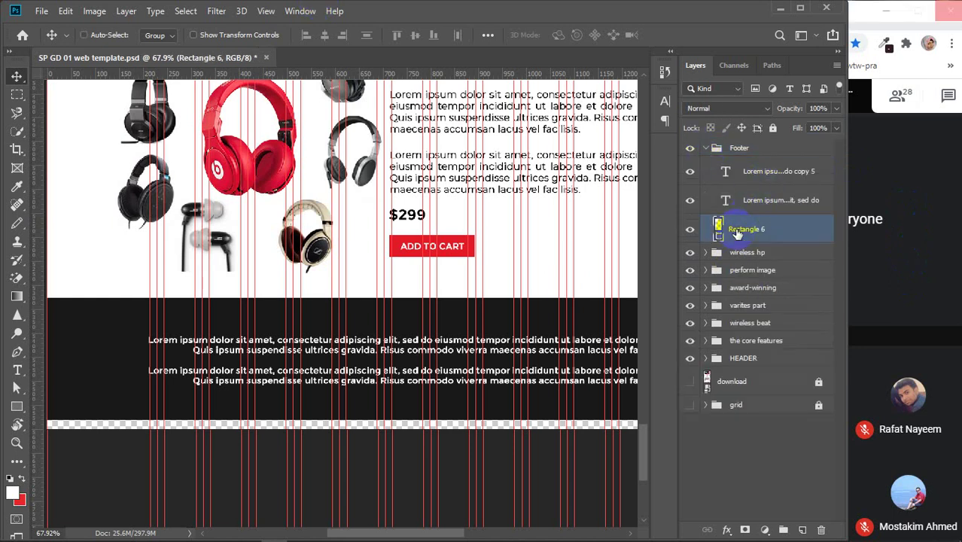
key("ctrl+t")
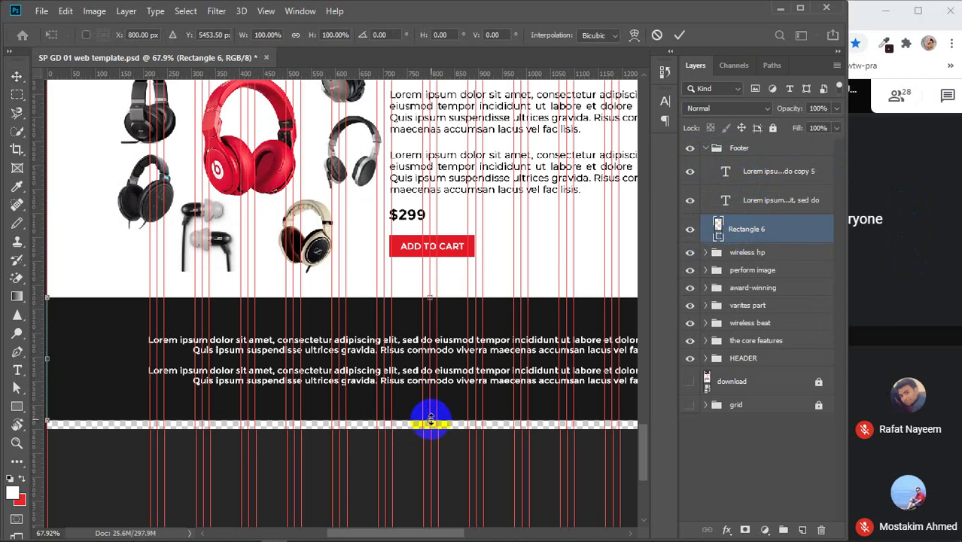
left_click_drag(431, 422, 429, 431)
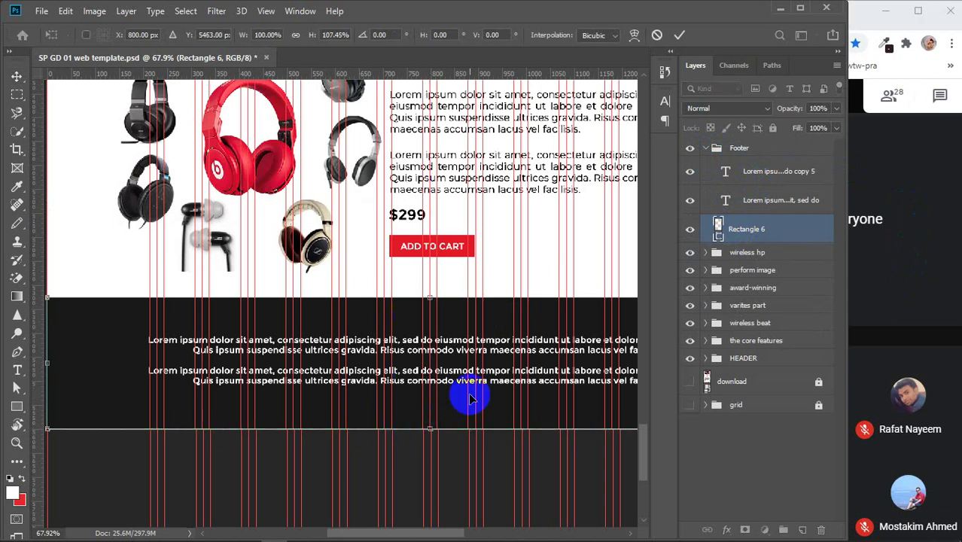
- Group the two footer text layers with Ctrl+G and start renaming the new group
left_click(749, 171)
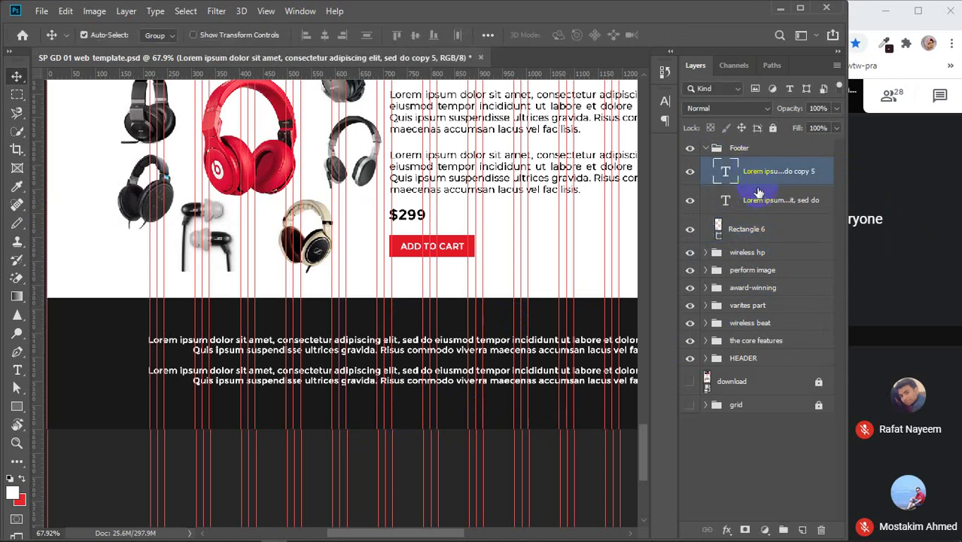
left_click(757, 200, "shift")
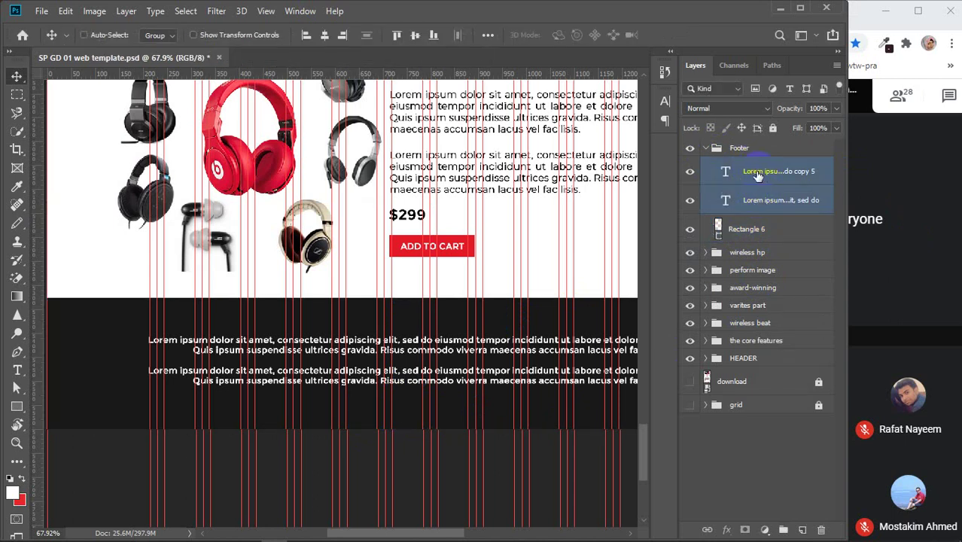
key("ctrl+g")
double_click(752, 166)
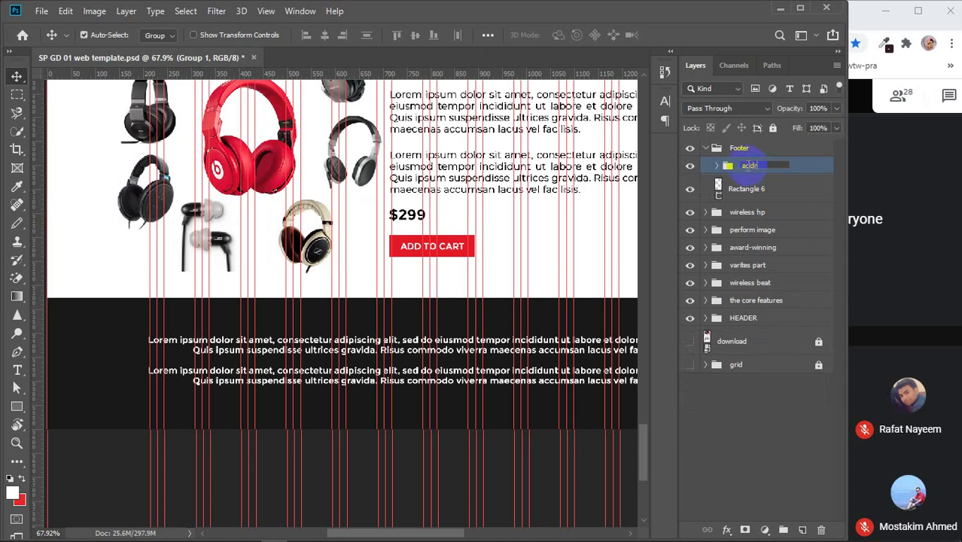
- Name the group 'address' and vertically centre it on the footer rectangle
key("Return")
left_click(747, 191, "shift")
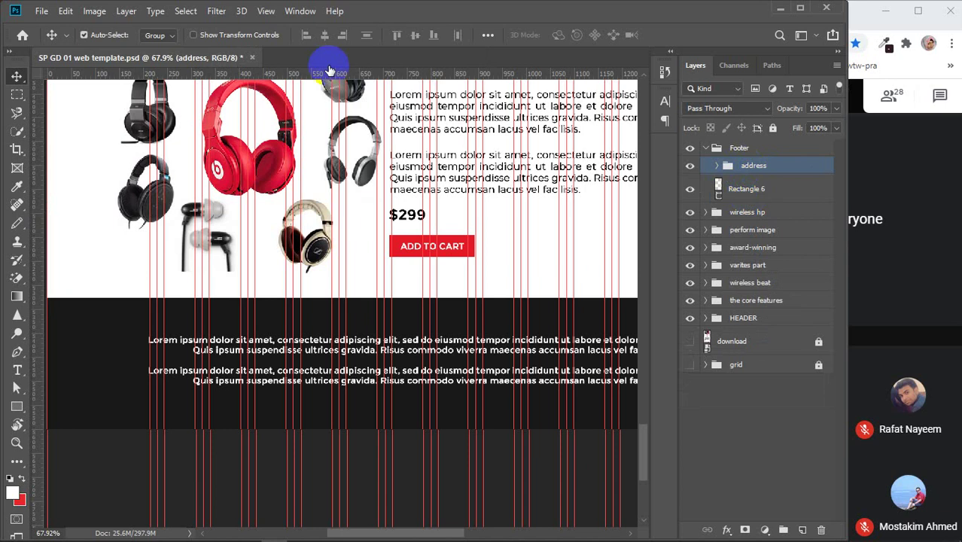
left_click(413, 37)
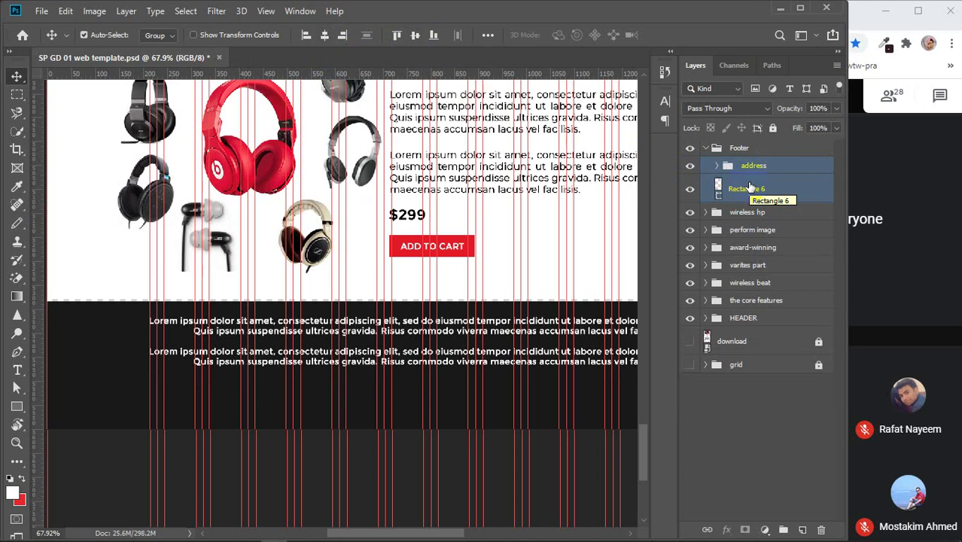
left_click_drag(750, 187, 741, 192)
- Scale down the address text group, then undo the scaling
left_click(719, 167)
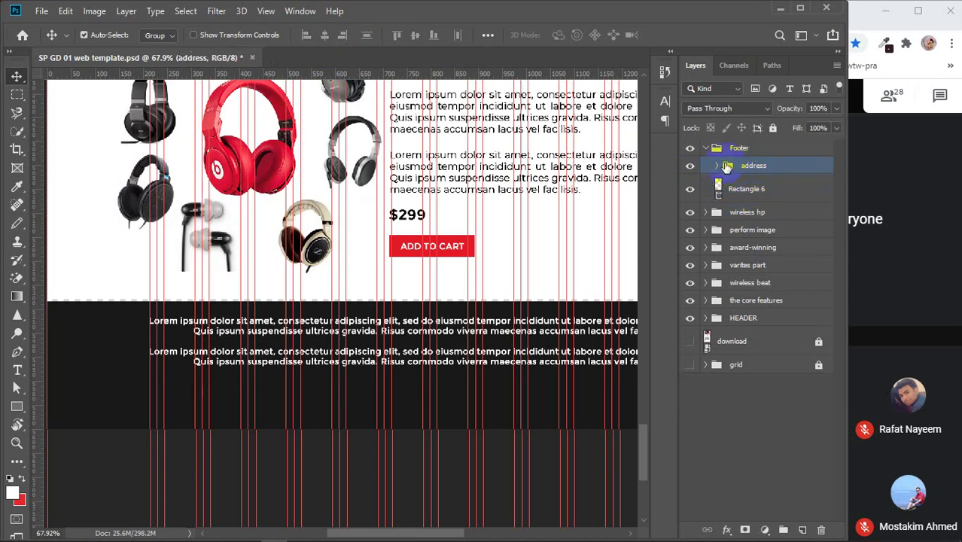
key("ctrl+t")
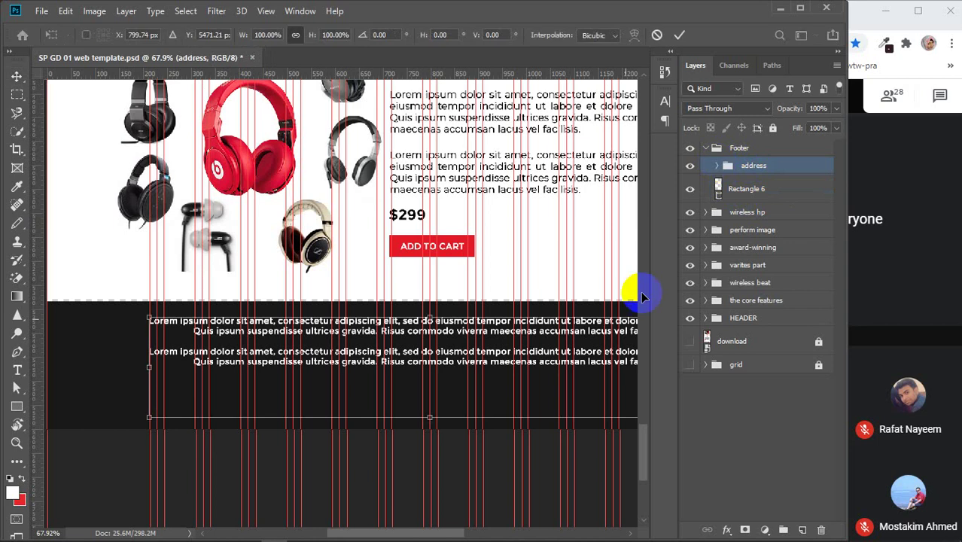
left_click_drag(429, 416, 428, 373)
key("ctrl+z")
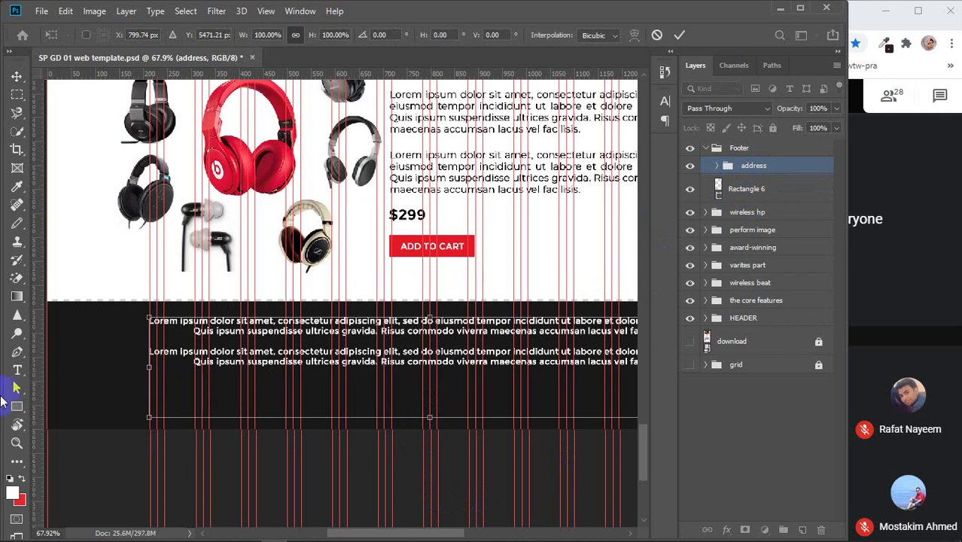
- Reselect the address group with the Move tool and nudge the footer text slightly down
left_click(21, 371)
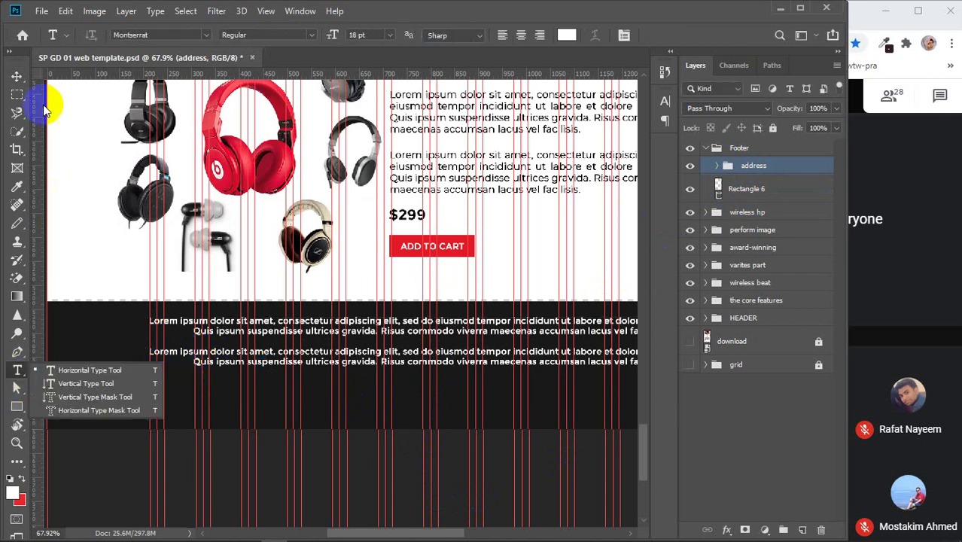
left_click(16, 76)
mouse_move(741, 163)
left_mouse_down()
mouse_move(739, 151)
mouse_move(735, 171)
left_mouse_up()
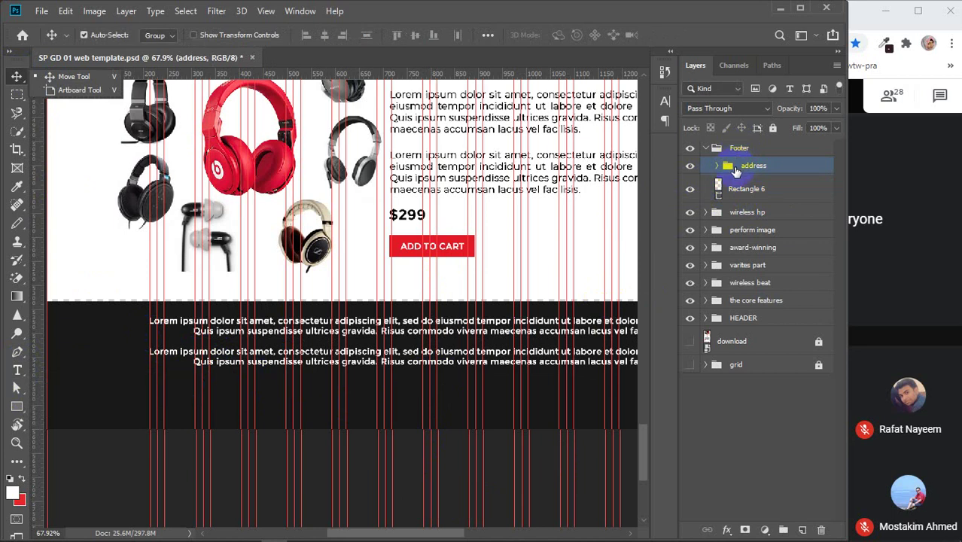
left_click(735, 172)
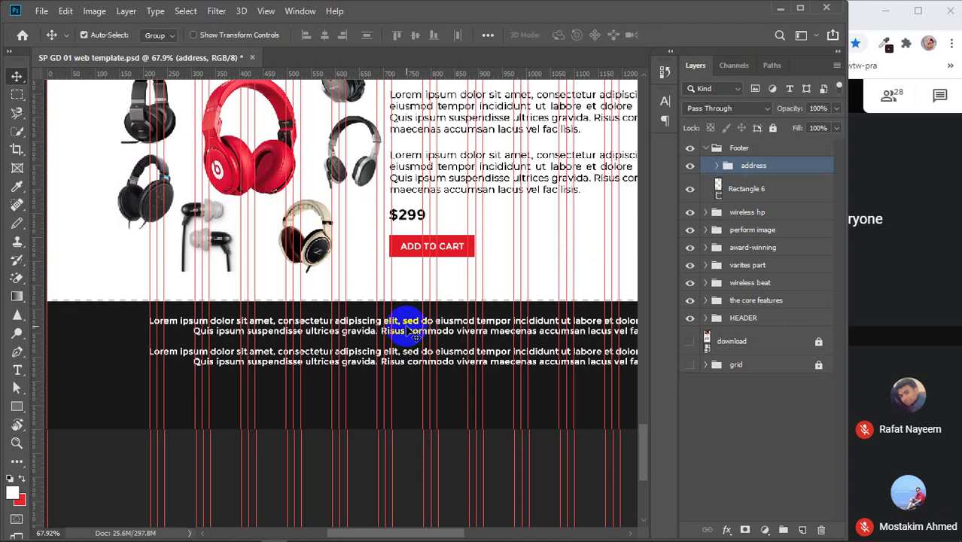
left_click_drag(402, 331, 405, 346)
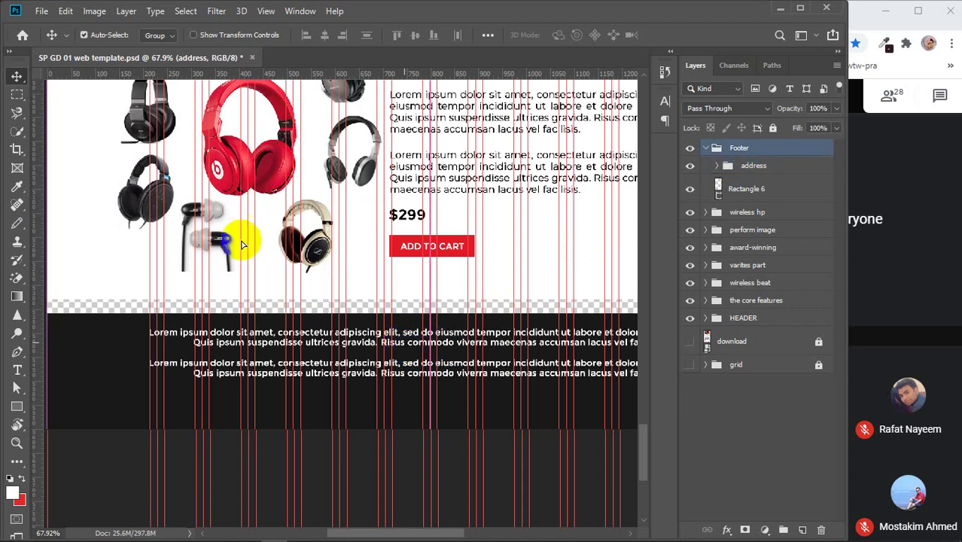
- Set Auto-Select to Layer, move the address group down, then undo that move
left_click(163, 38)
left_click(155, 48)
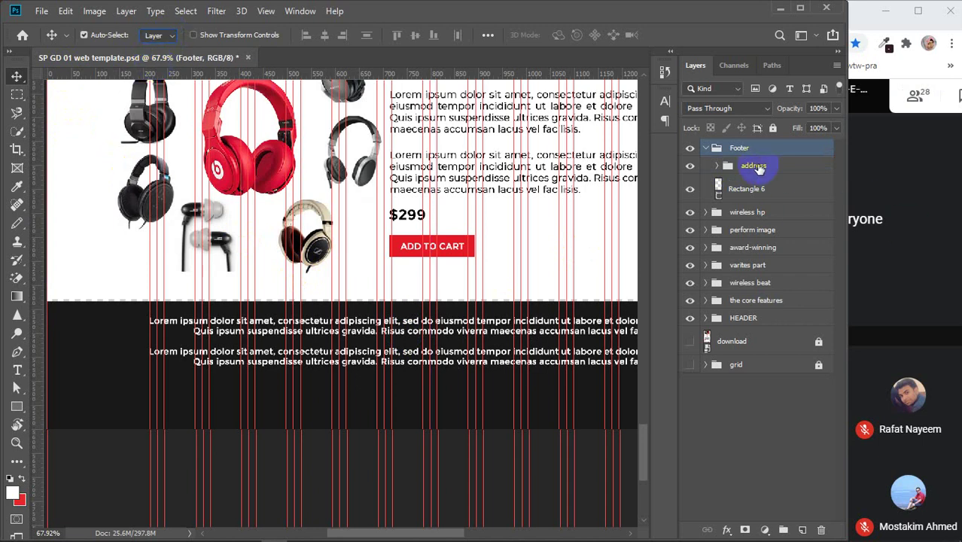
left_click(756, 167)
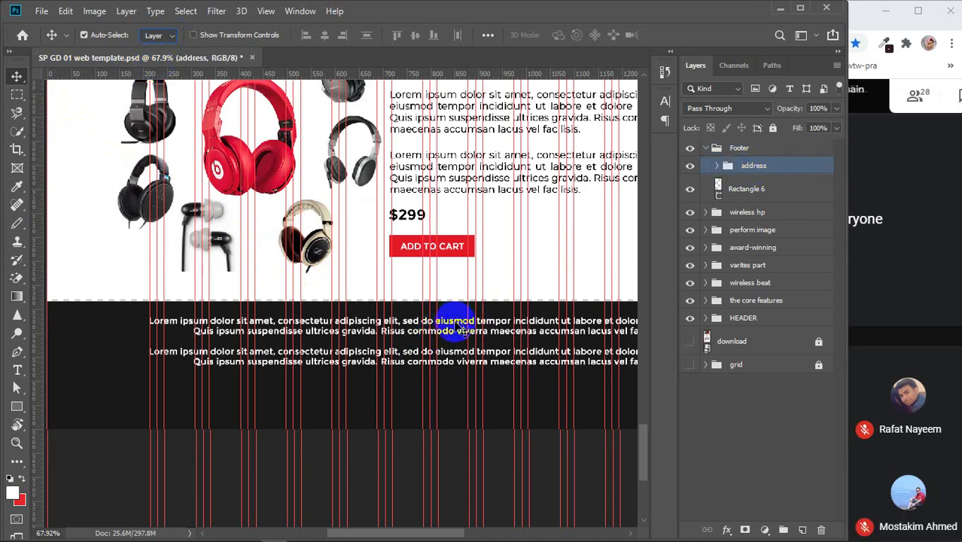
mouse_move(461, 326)
left_mouse_down()
mouse_move(457, 343)
mouse_move(452, 333)
left_mouse_up()
key("ctrl+z")
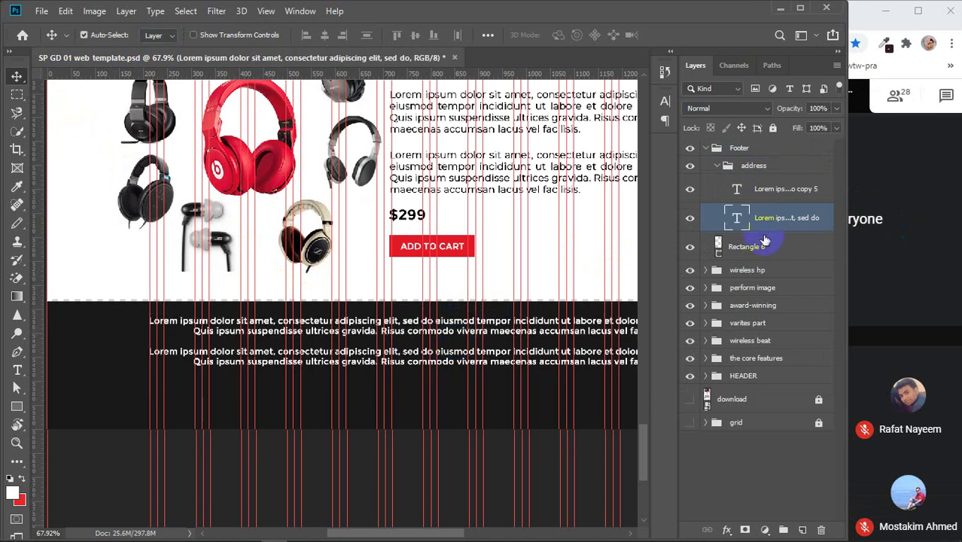
- Drag both footer paragraphs down about 16 px, which triggers a program error
left_click(779, 189, "shift")
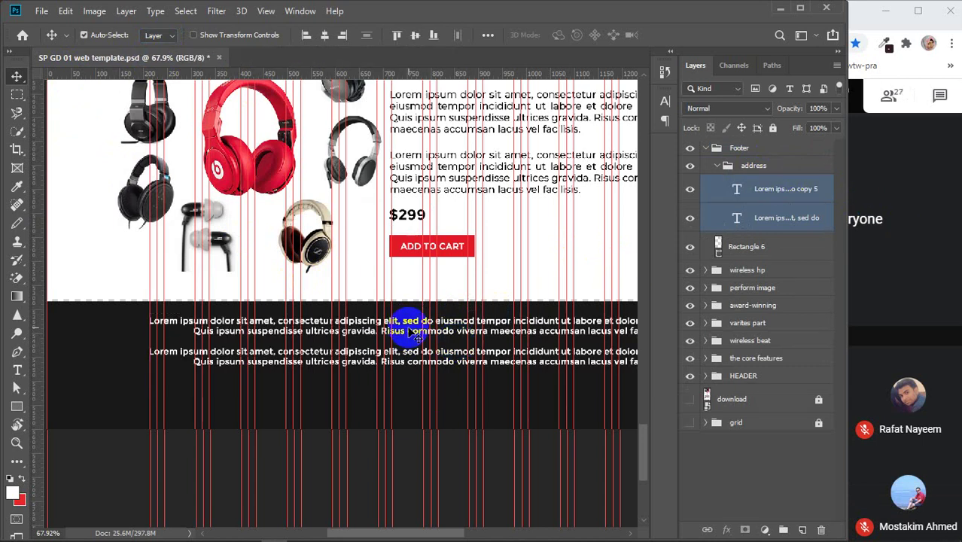
left_click_drag(402, 337, 410, 356)
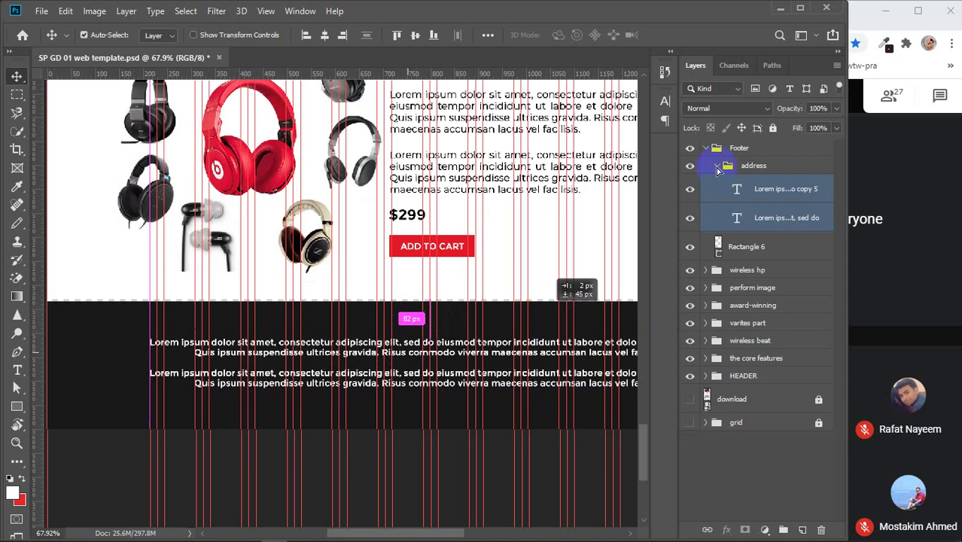
left_click_drag(717, 170, 716, 166)
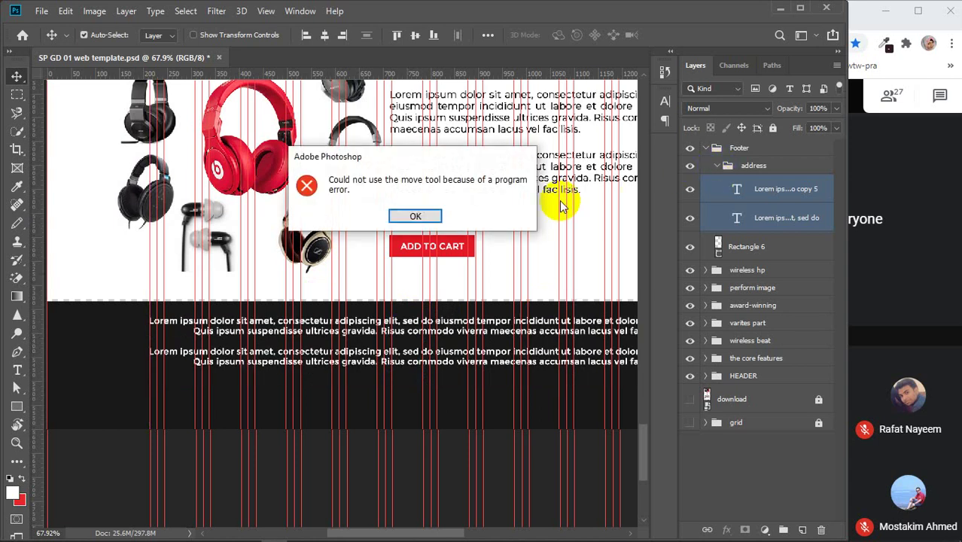
- Dismiss the error and nudge the whole Footer group up two steps
left_click(420, 218)
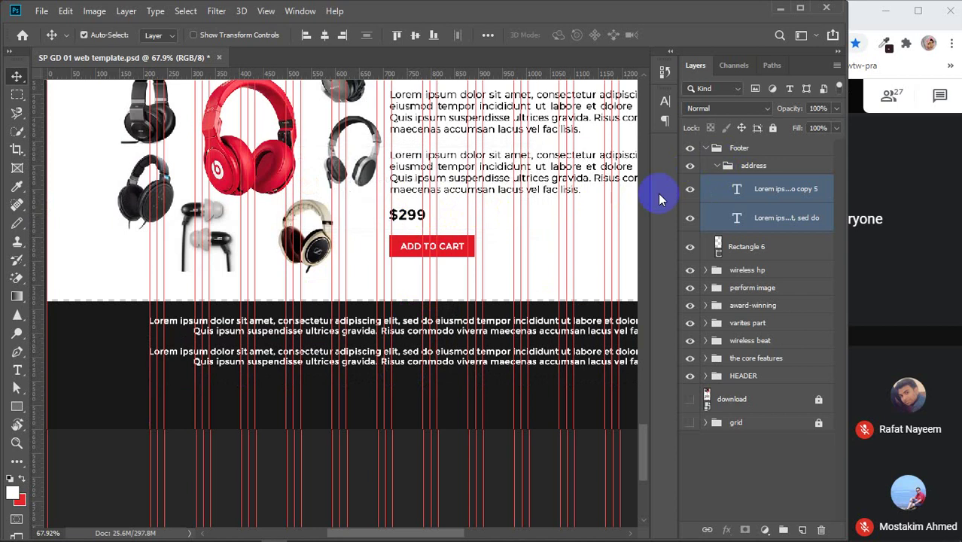
left_click(718, 167)
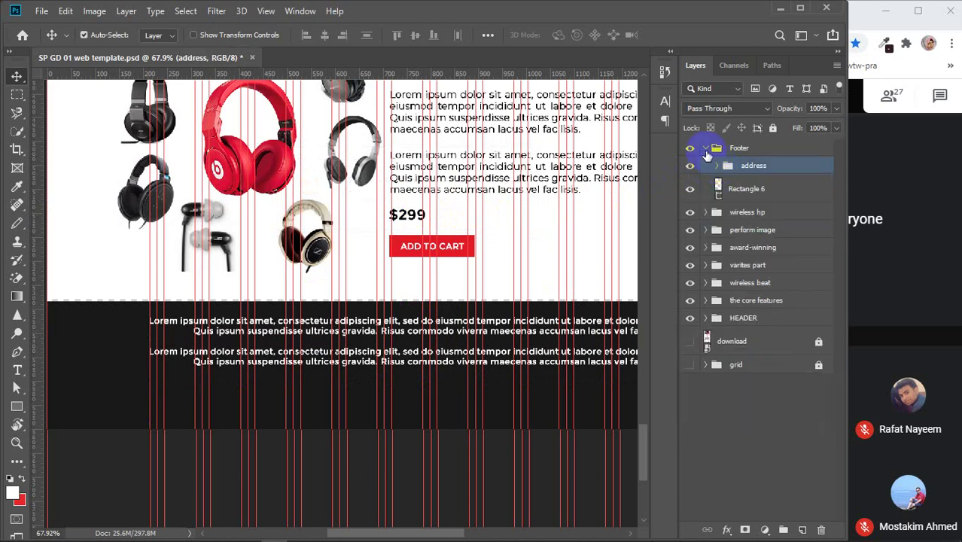
left_click(705, 150)
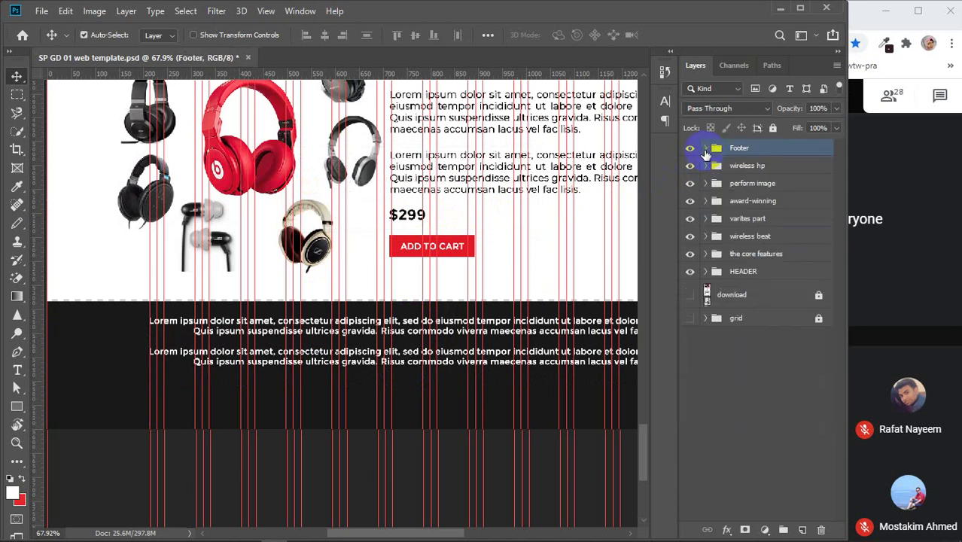
key("Up")
key("Up")
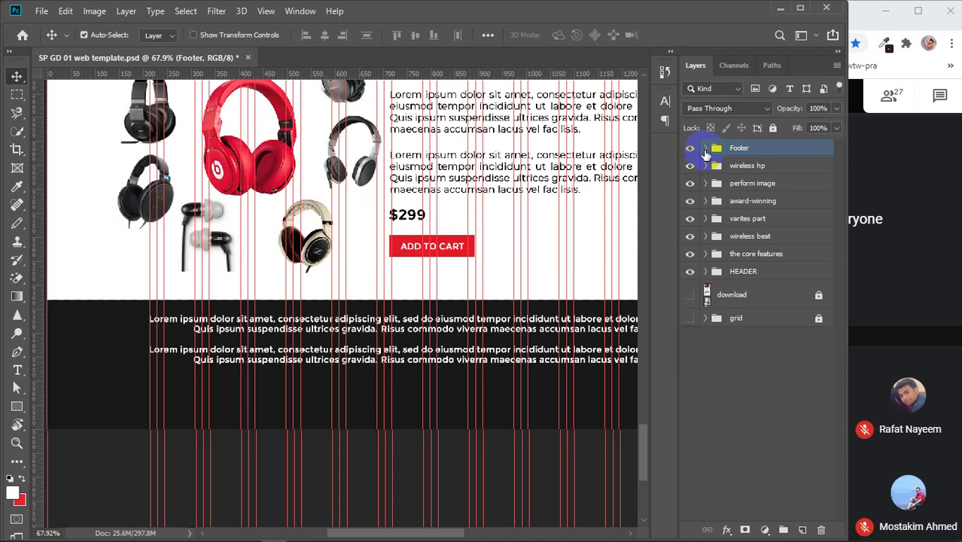
key("Up")
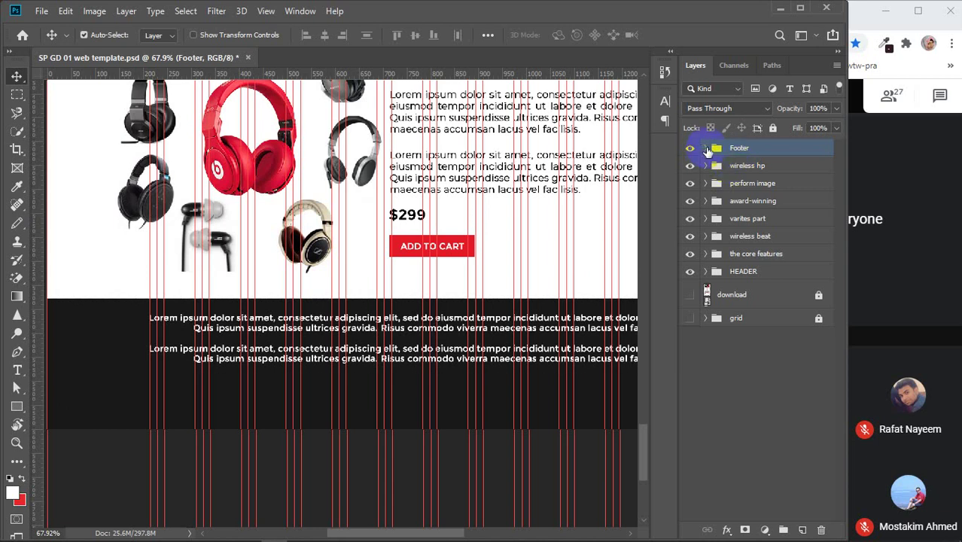
- Nudge the address text group down three steps inside the dark footer band
left_click(706, 148)
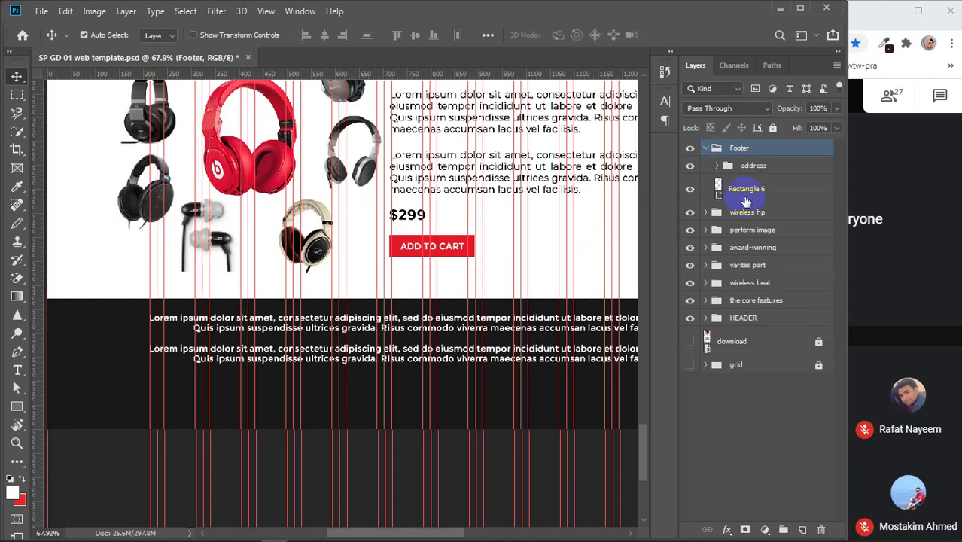
left_click(752, 165)
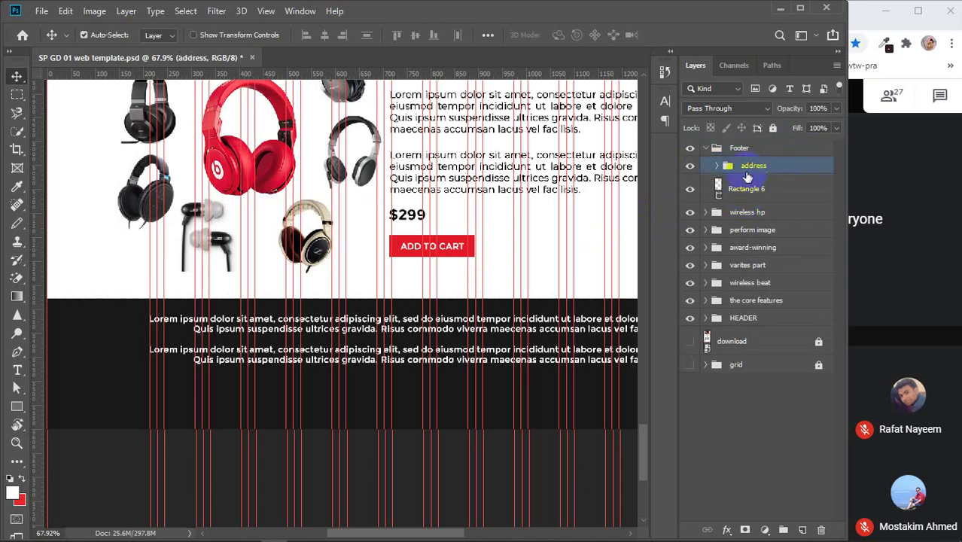
key("Down")
key("Down")
key("Down")
key("Down")
key("Down")
key("Down")
key("Down")
key("Down")
key("Down")
key("Down")
key("Down")
key("Down")
key("Down")
key("Down")
key("Down")
key("Down")
key("Down")
key("Down")
key("Down")
key("Down")
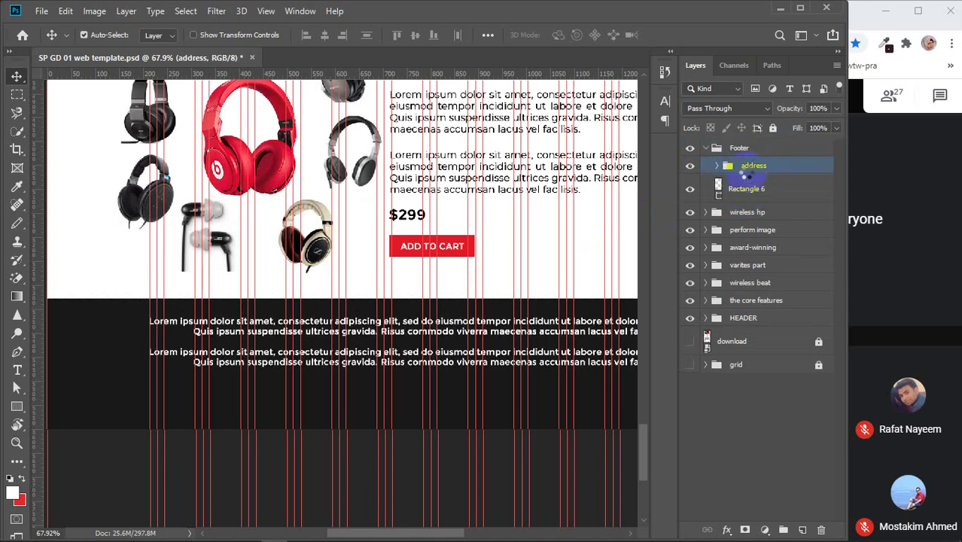
key("Down")
key("Down")
key("Down")
key("Down")
key("Down")
key("Down")
key("Down")
key("Down")
key("Down")
key("Down")
key("Down")
key("Down")
key("Down")
key("Down")
key("Down")
key("Down")
key("Down")
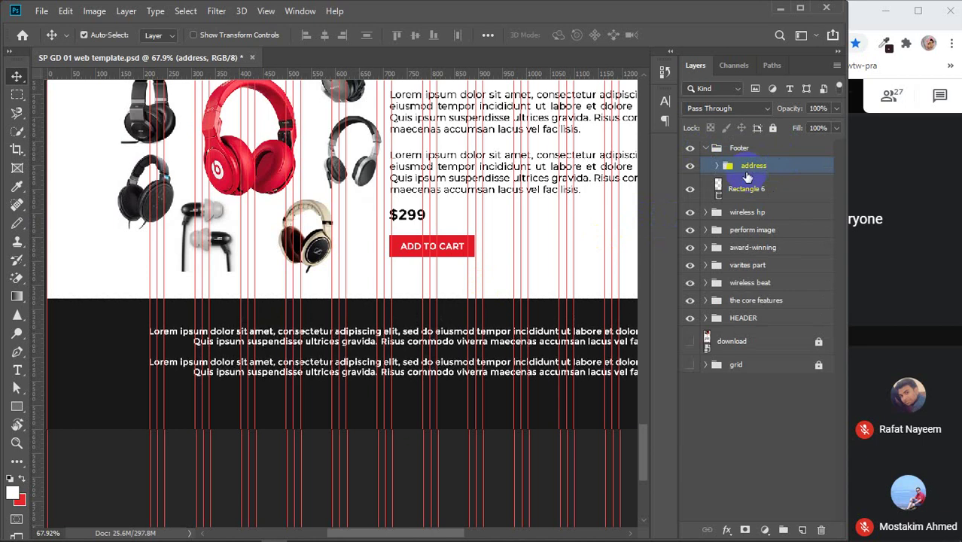
key("Down")
key("Down")
key("Down")
key("Down")
key("Down")
key("Down")
key("Down")
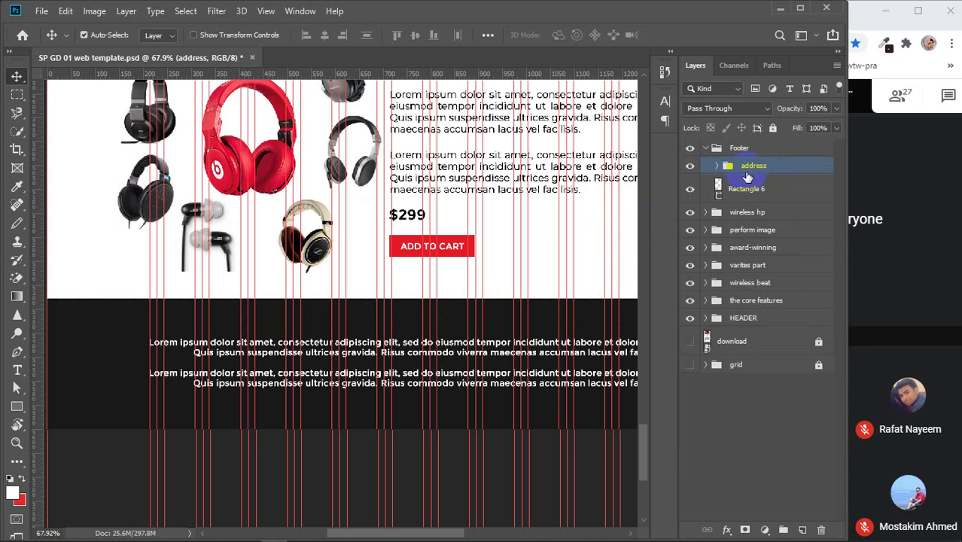
- Select the whole Footer group and bring up the Windows Run dialog
left_click(713, 148)
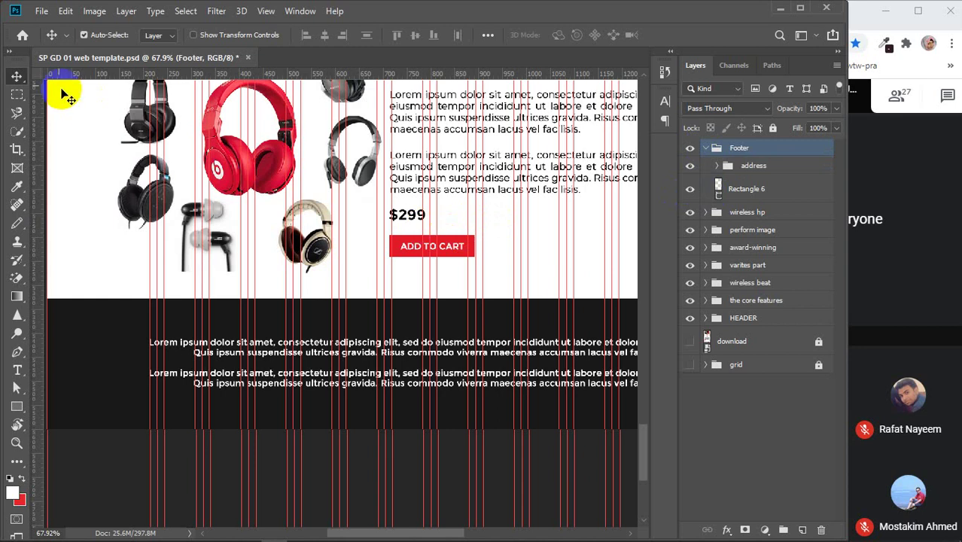
left_click(15, 78)
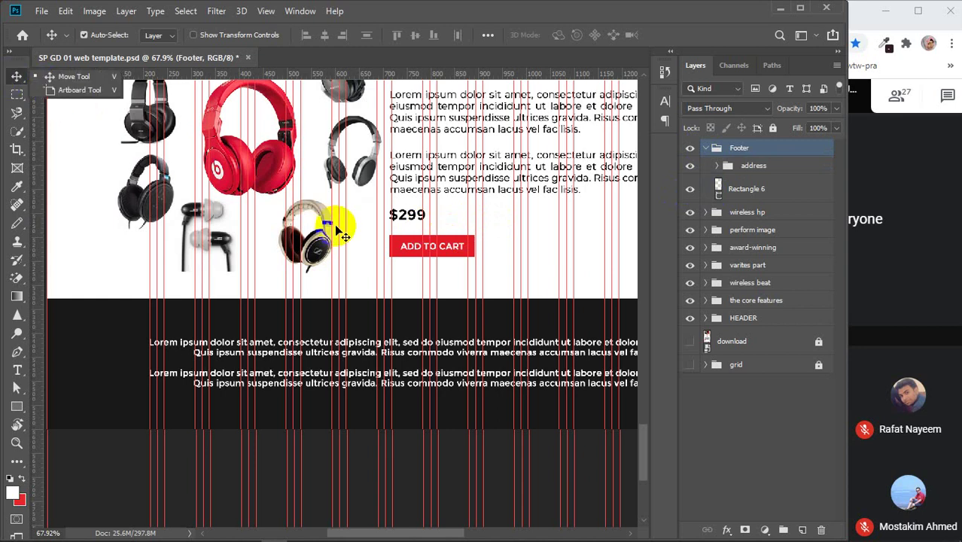
key("super+r")
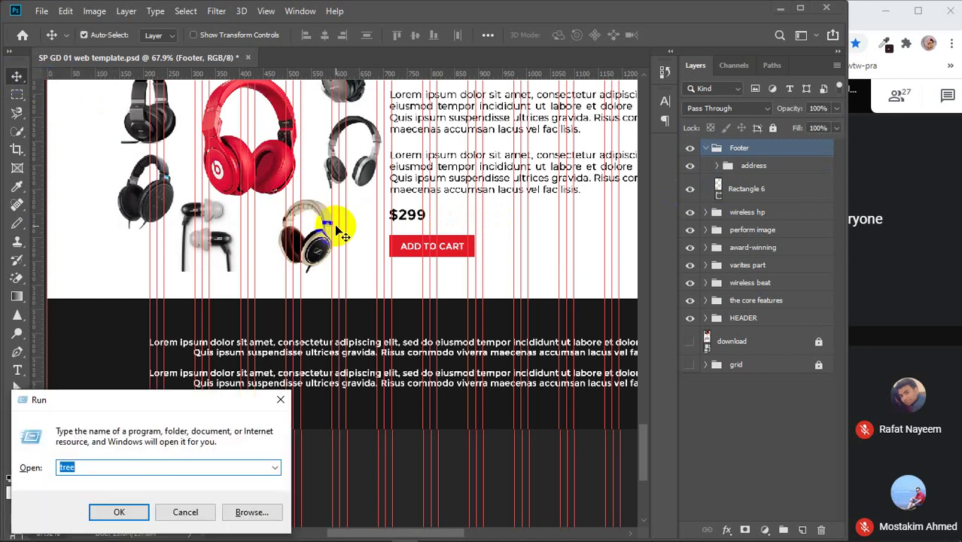
- Run the tree folder listing from Windows Run several times
key("Escape")
key("super+r")
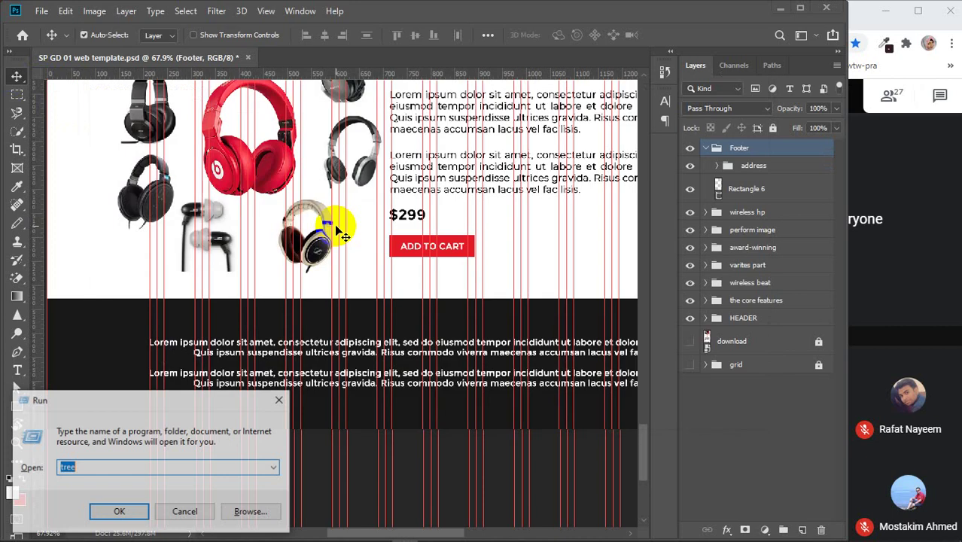
key("Return")
key("super+r")
key("Return")
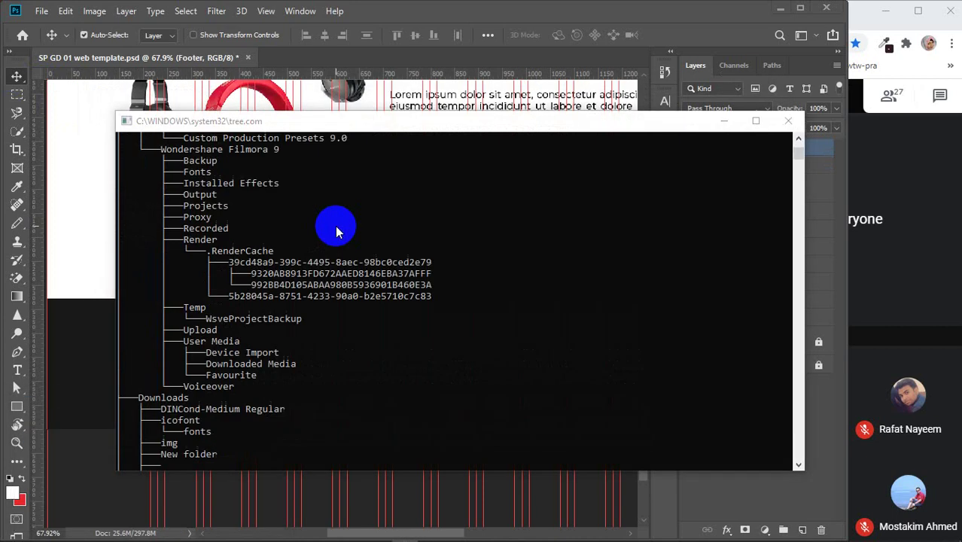
key("super+r")
key("Return")
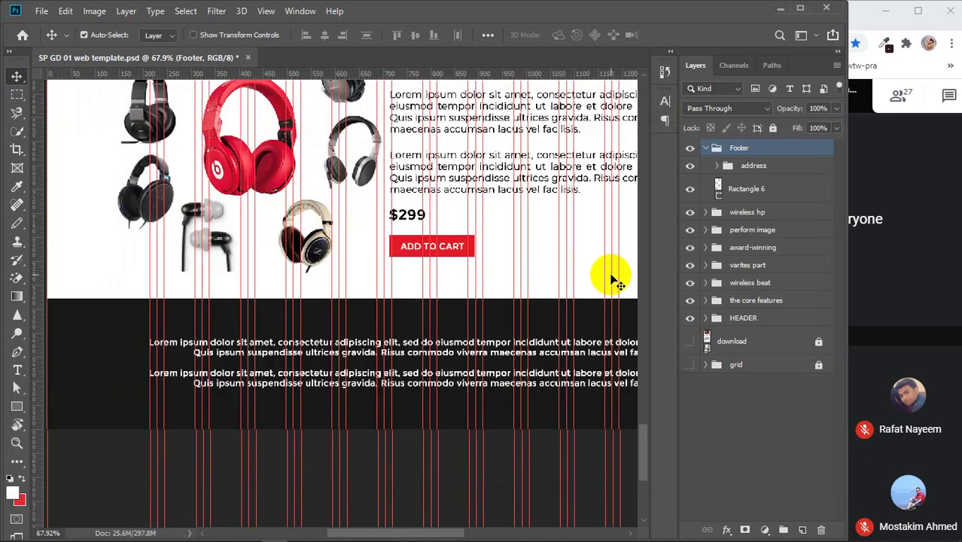
- Collapse the Footer group and delete the download layer
left_click(706, 148)
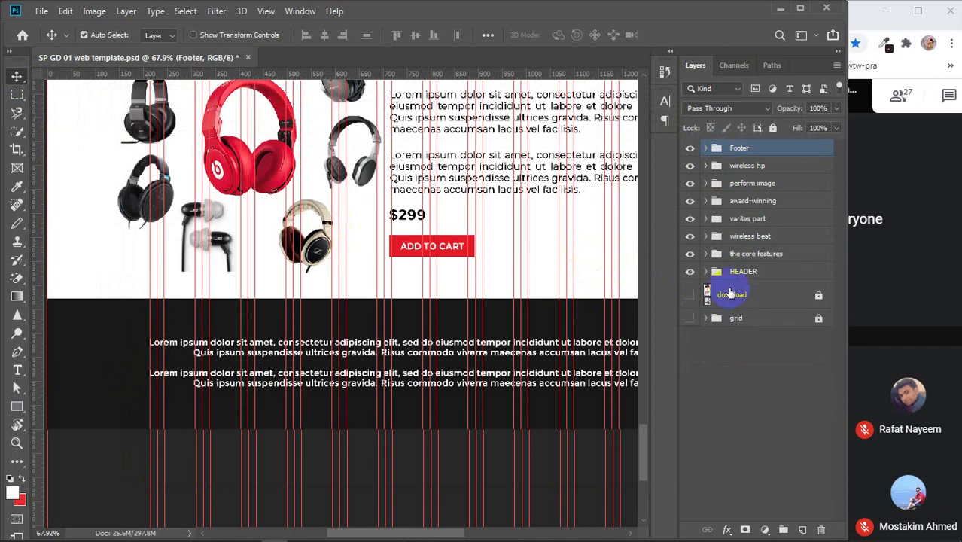
left_click(738, 295)
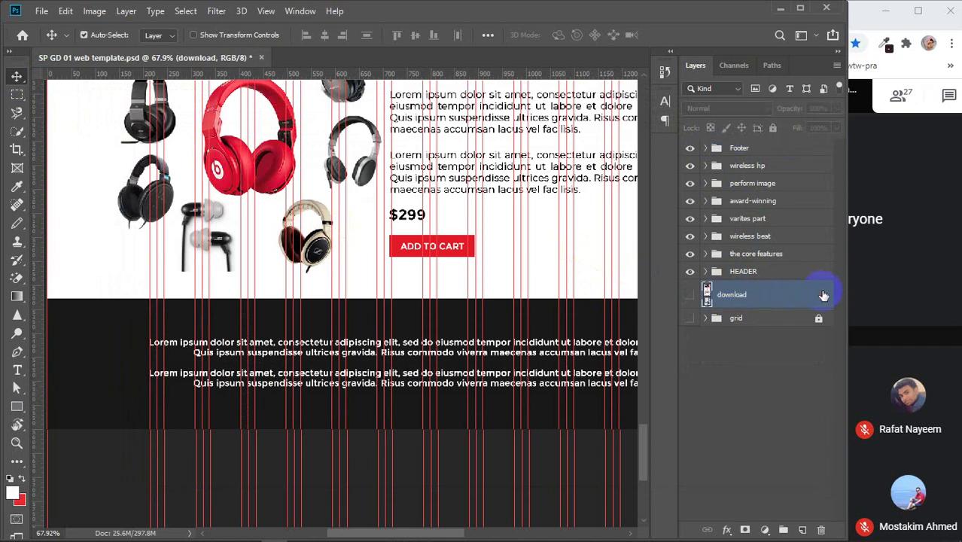
key("Delete")
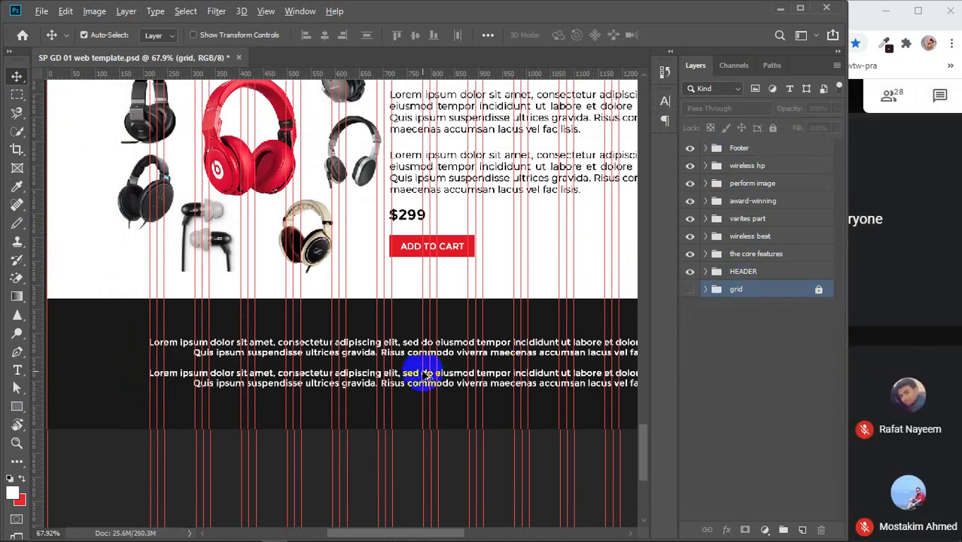
- Group the six sections from 'wireless hp' through 'the core features' and name the group Body
scroll(426, 375, "down", 2)
scroll(426, 375, "down", 10)
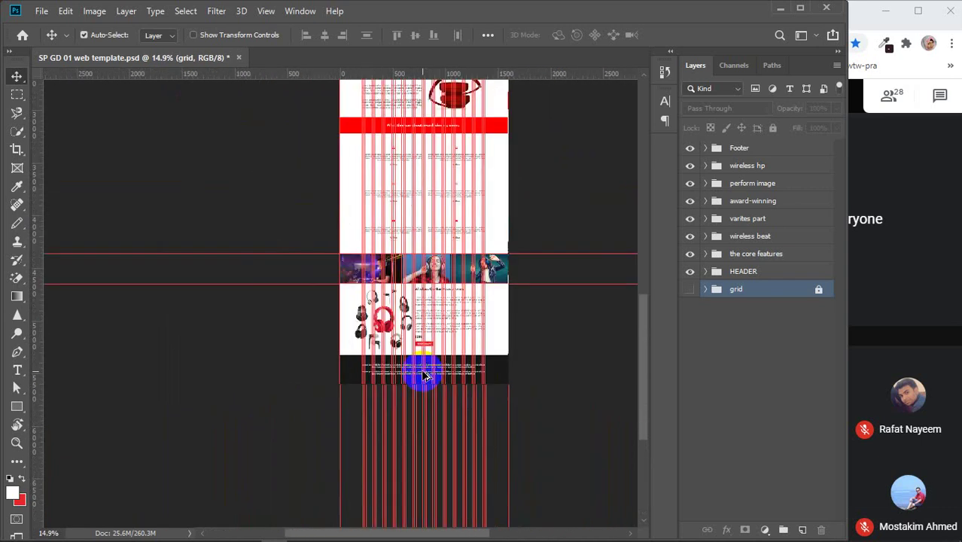
left_click(312, 172)
left_click(401, 213)
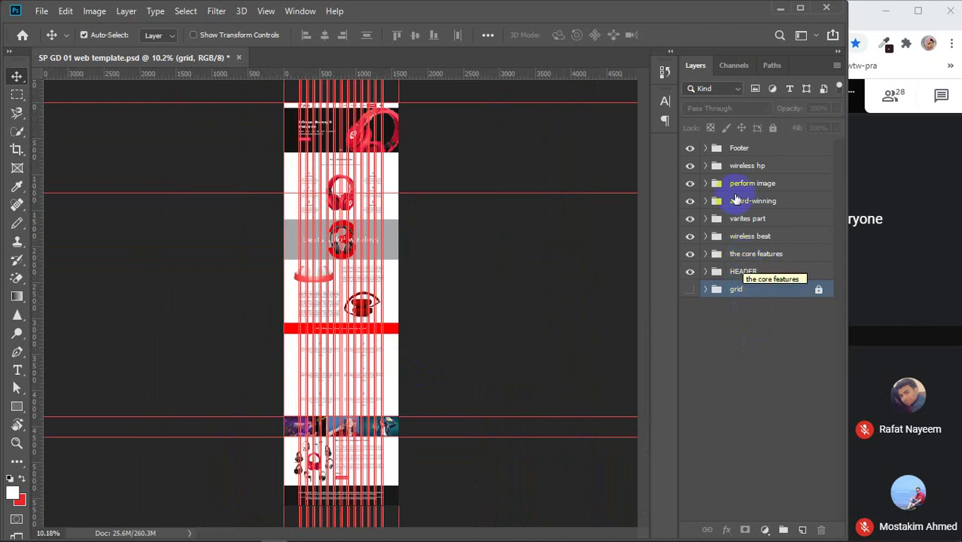
left_click(749, 167)
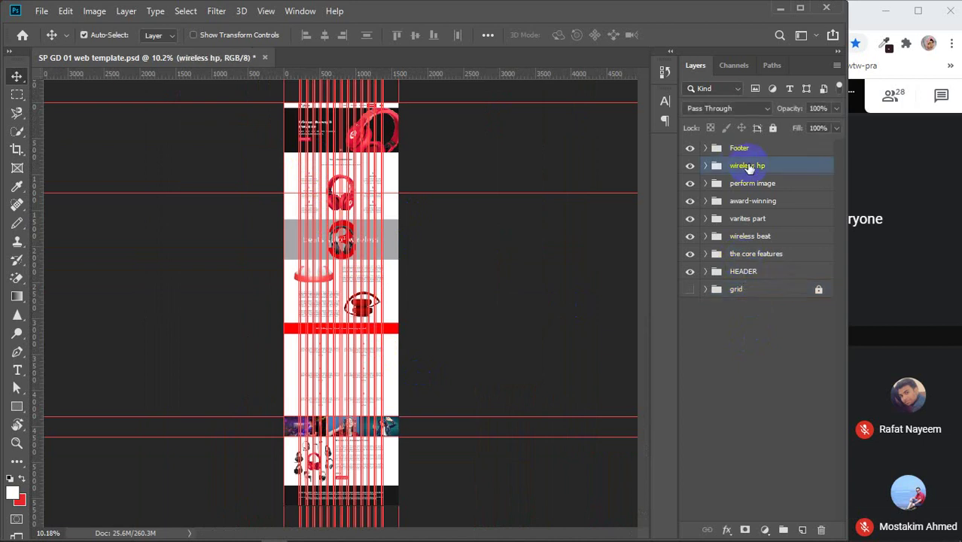
left_click(749, 256, "shift")
key("ctrl+g")
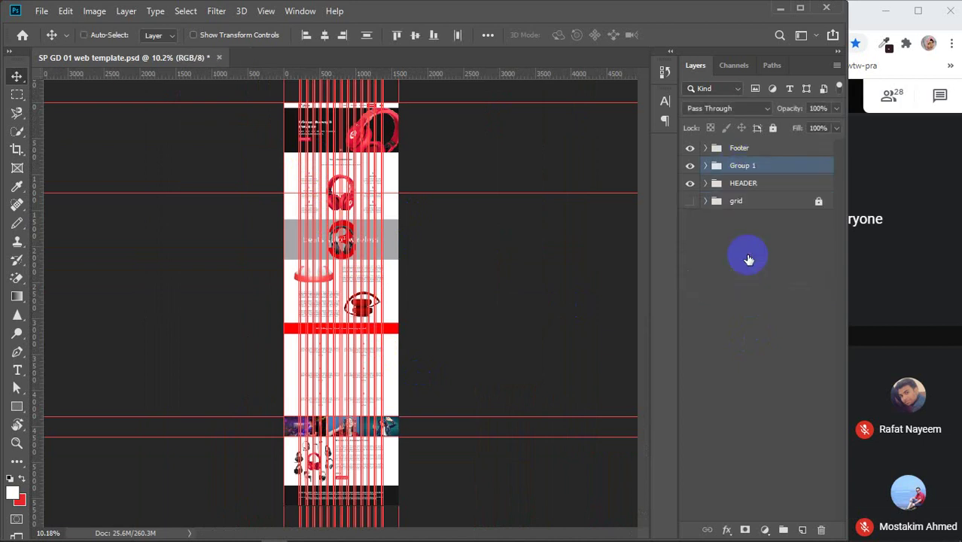
double_click(750, 164)
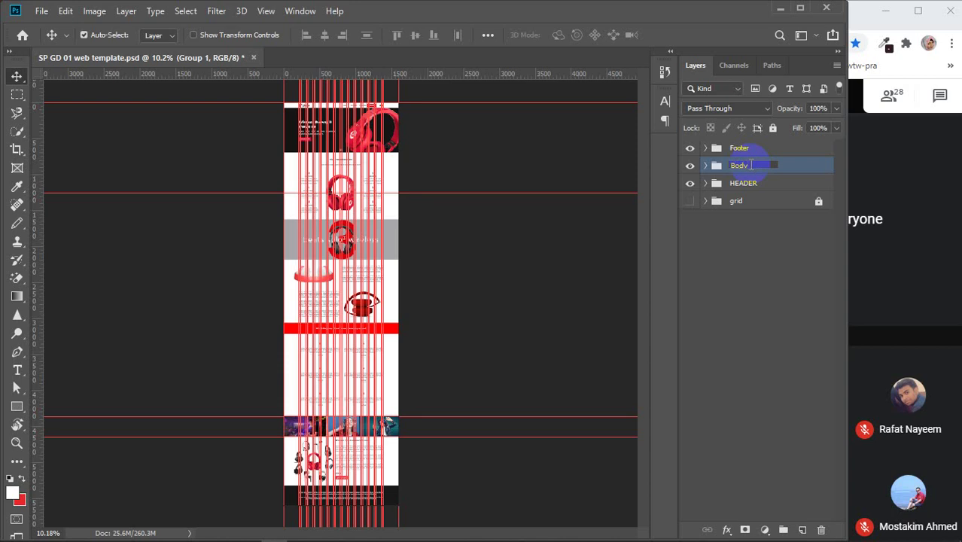
key("Return")
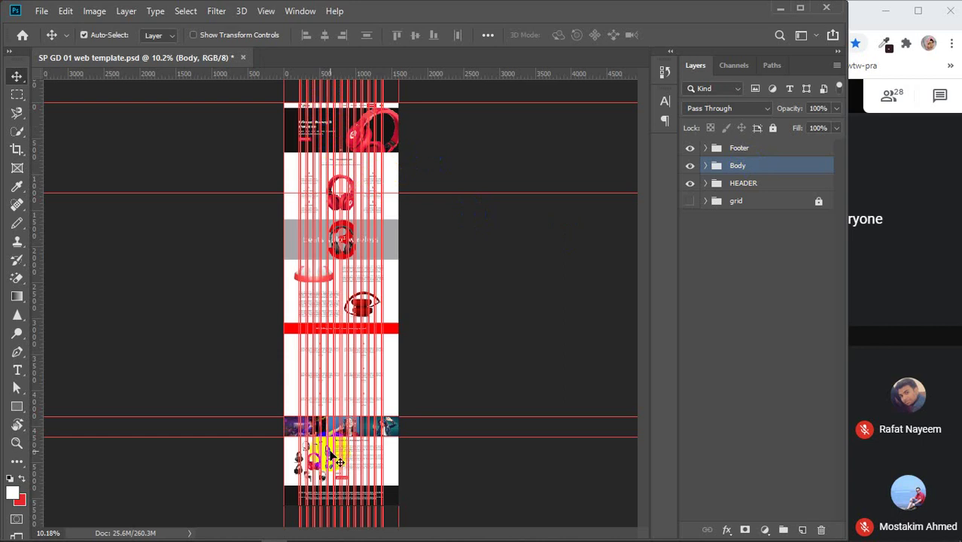
left_click(472, 366)
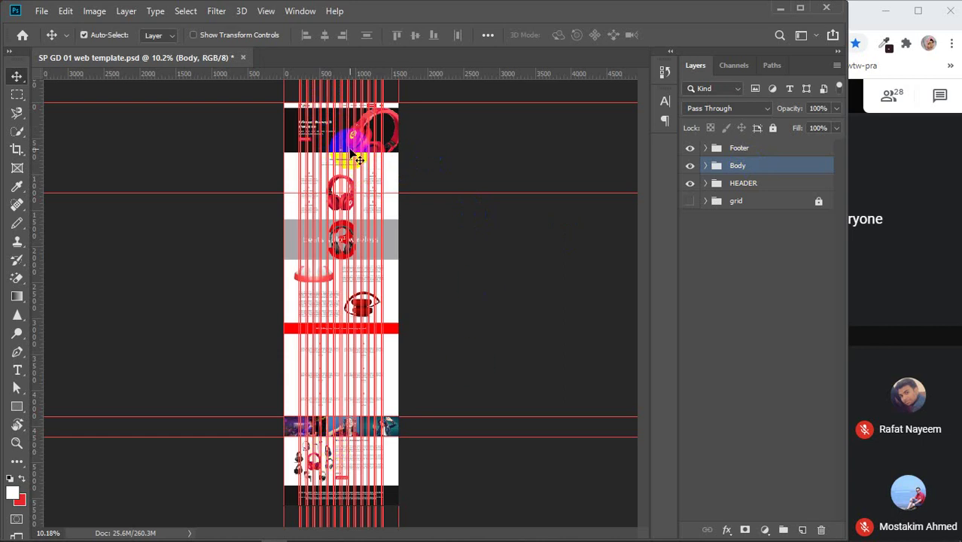
- Bring the header navigation into view and expand the HEADER and menubar groups
scroll(380, 101, "up", 5)
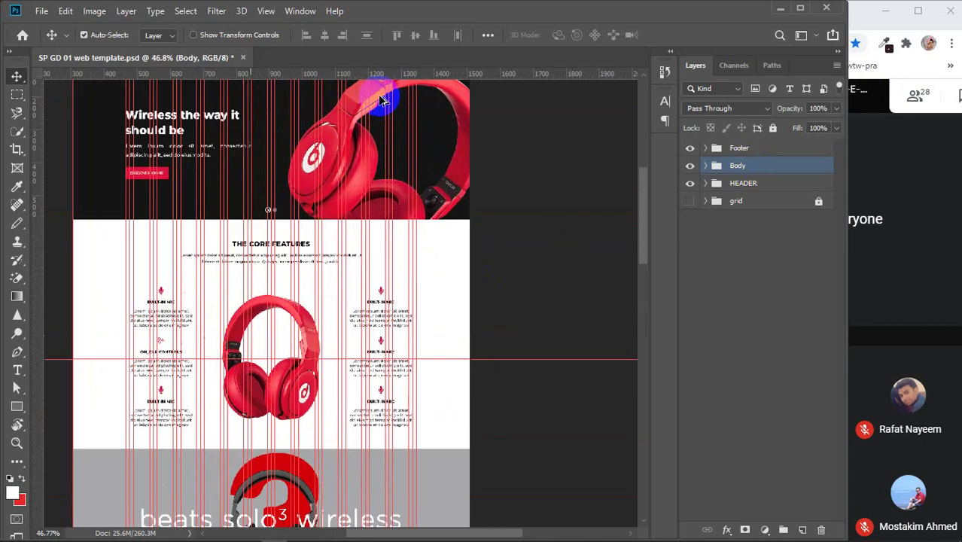
scroll(380, 102, "up", 4)
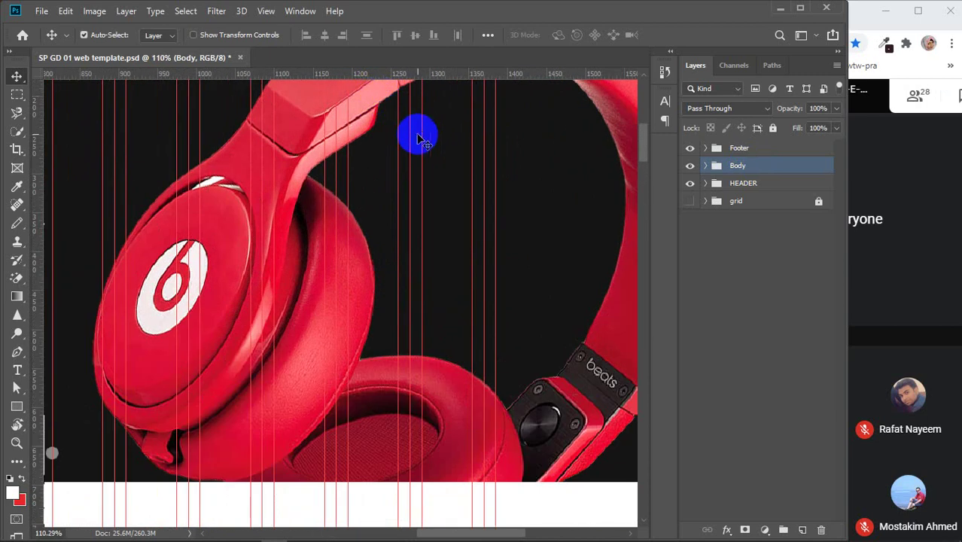
left_click_drag(420, 137, 419, 354)
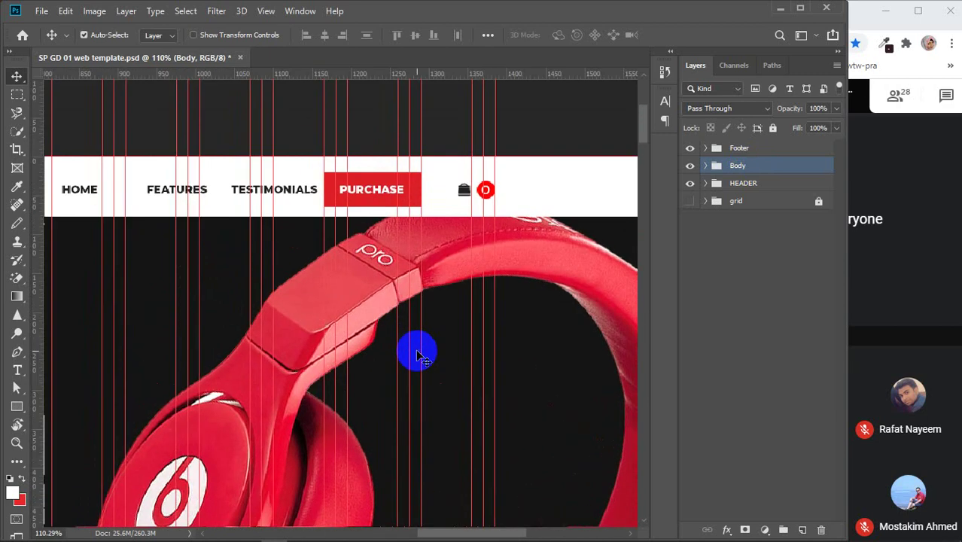
left_click(751, 309)
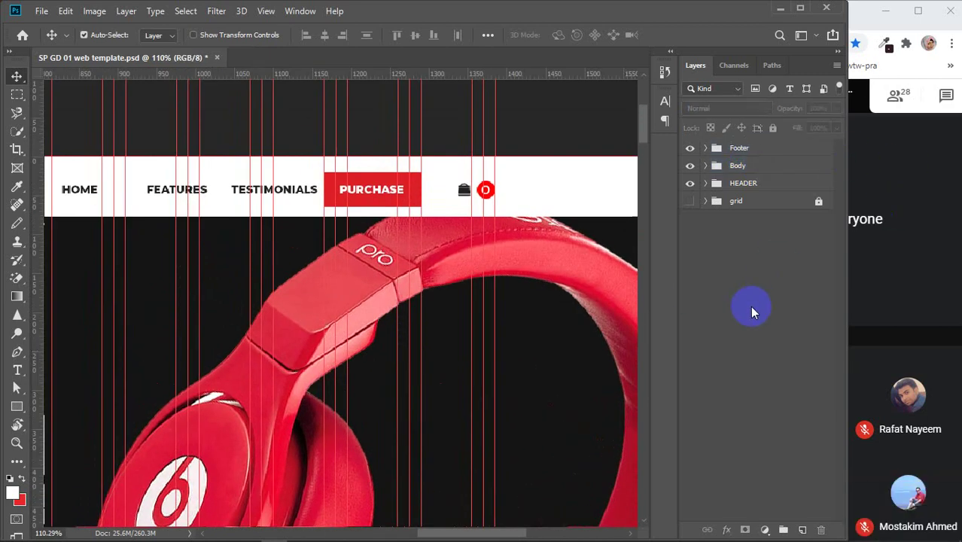
left_click(761, 153)
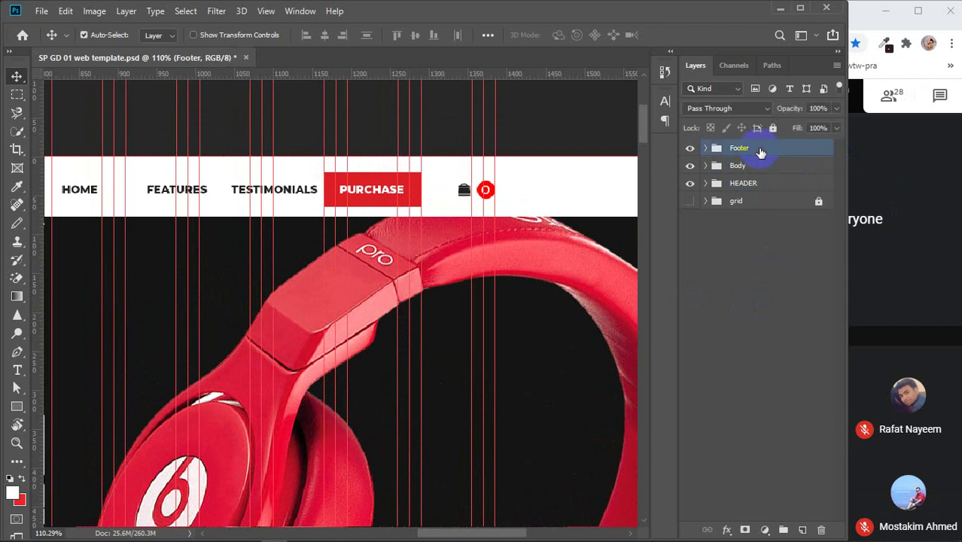
left_click(741, 184)
left_click(705, 184)
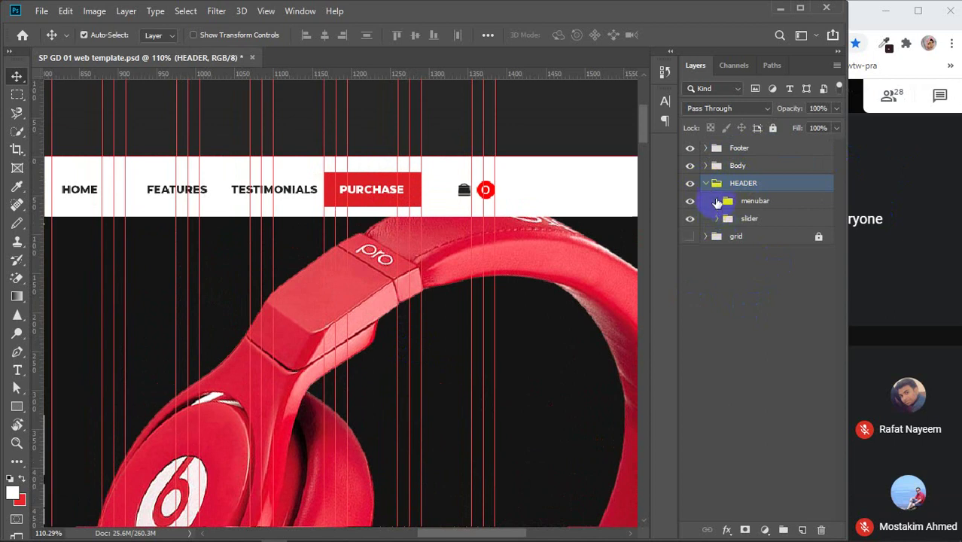
left_click(716, 201)
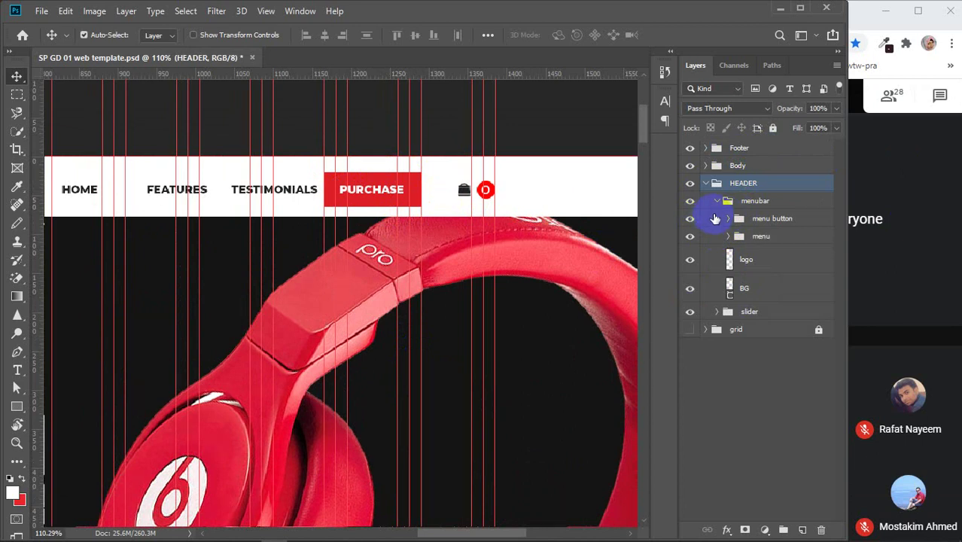
- Expand the menu group, toggle visibility to identify the PURCHASE button, and select the purchase group
left_click(690, 237)
left_click(690, 237)
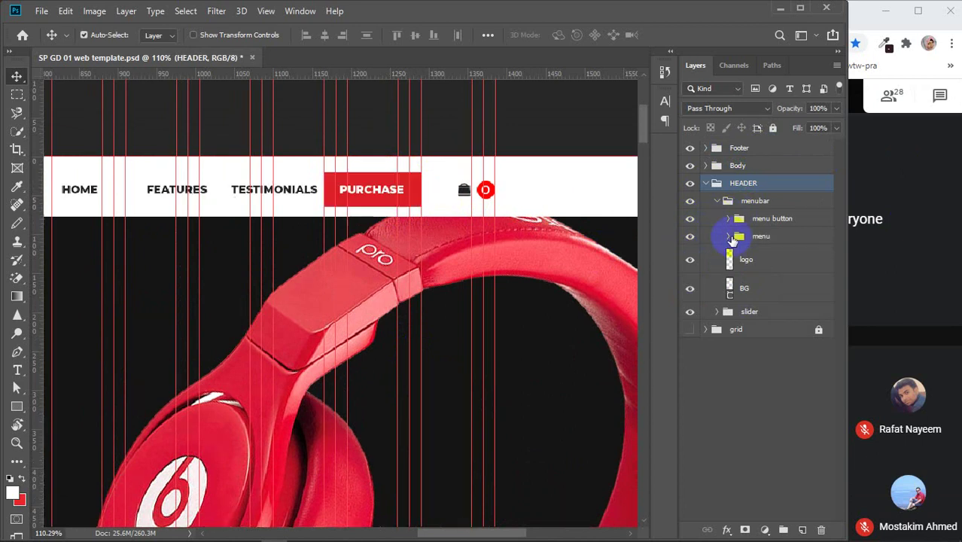
left_click(728, 237)
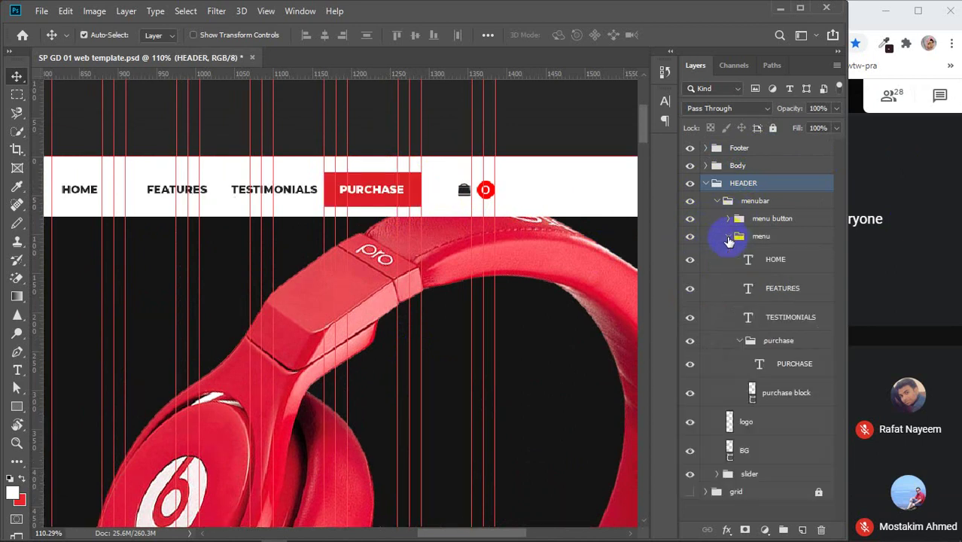
left_click(691, 343)
left_click(691, 343)
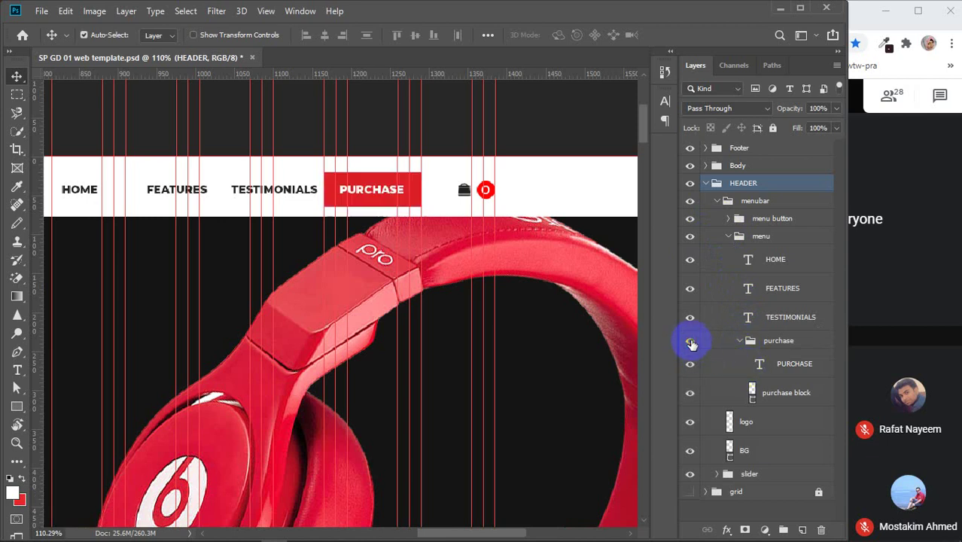
left_click(740, 341)
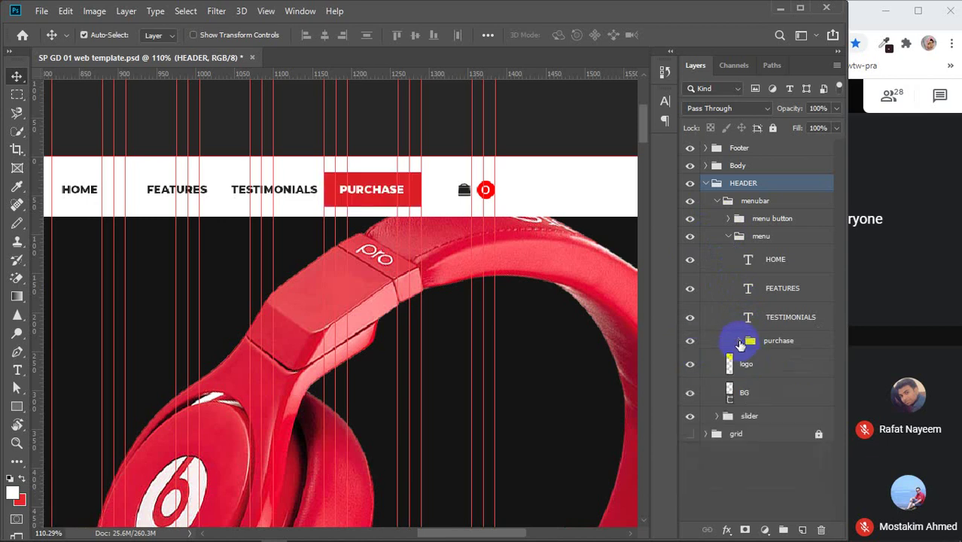
left_click(690, 340)
left_click(689, 341)
left_click(768, 347)
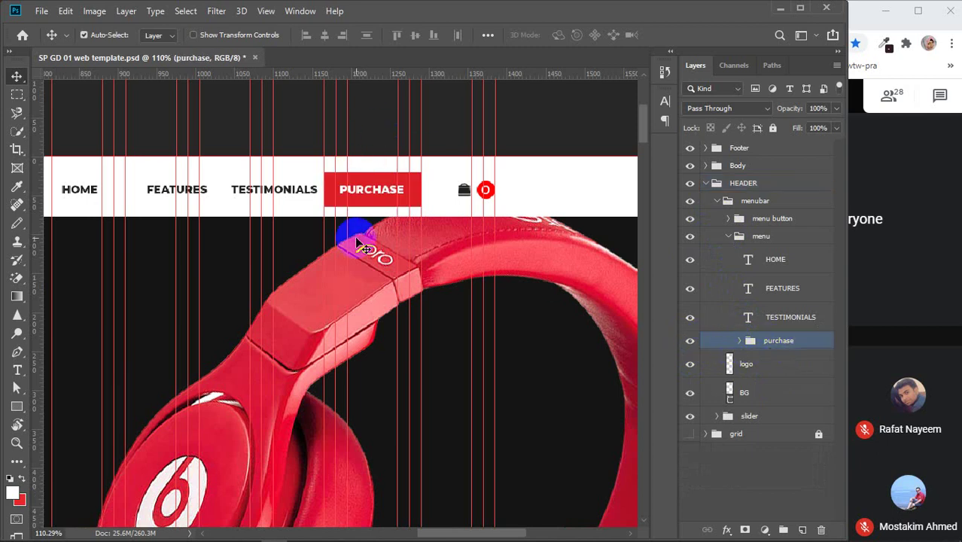
scroll(361, 241, "down", 4)
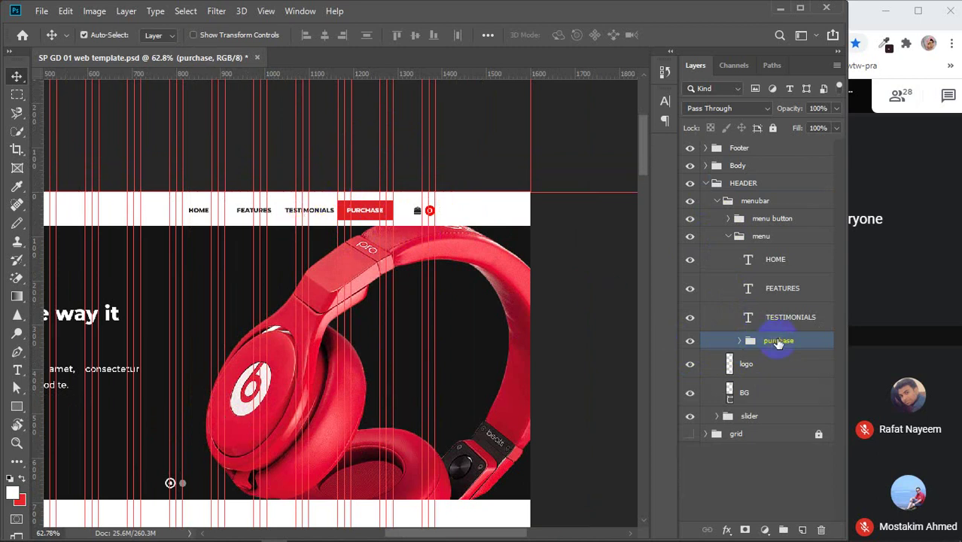
- Duplicate the purchase group, move the copy to the top, and rename it 'purchase hover'
key("ctrl+j")
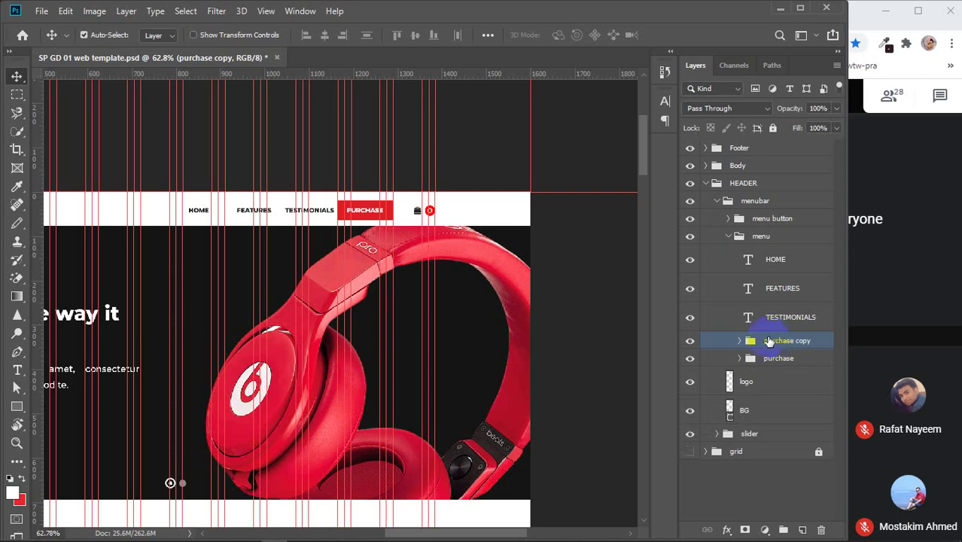
left_click_drag(776, 343, 760, 144)
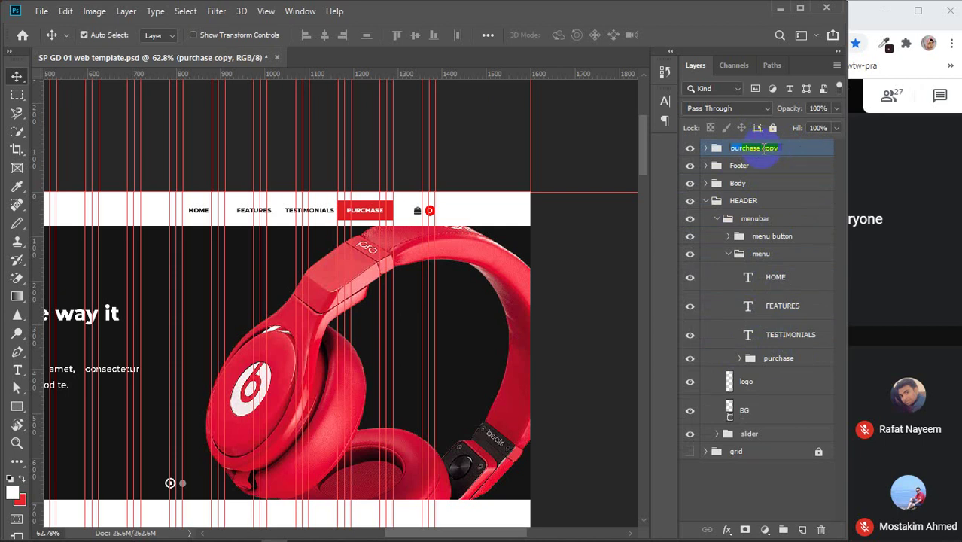
left_click_drag(764, 149, 796, 148)
type("hover")
key("Return")
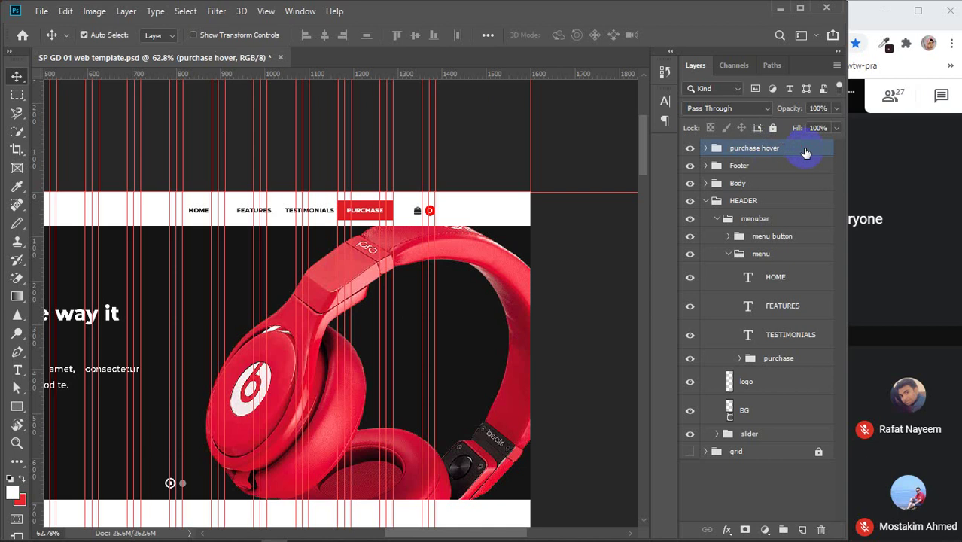
left_click(705, 148)
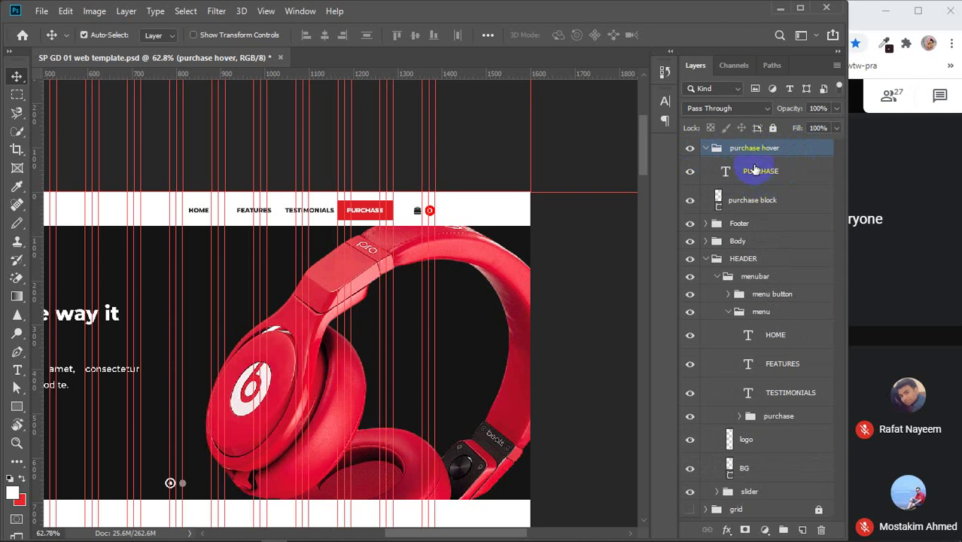
left_click(706, 149)
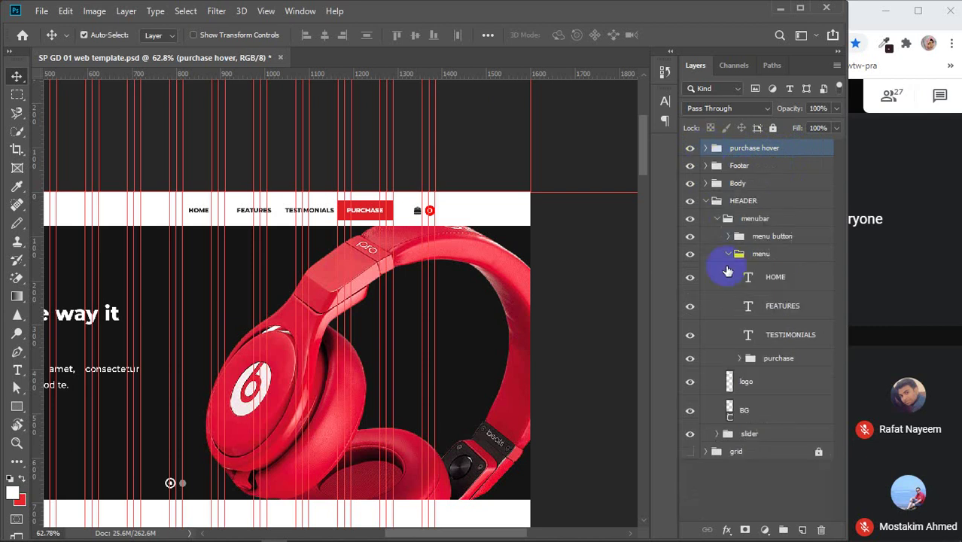
- Hide the 'purchase hover' group and delete the red purchase block layer from the original group
left_click(740, 359)
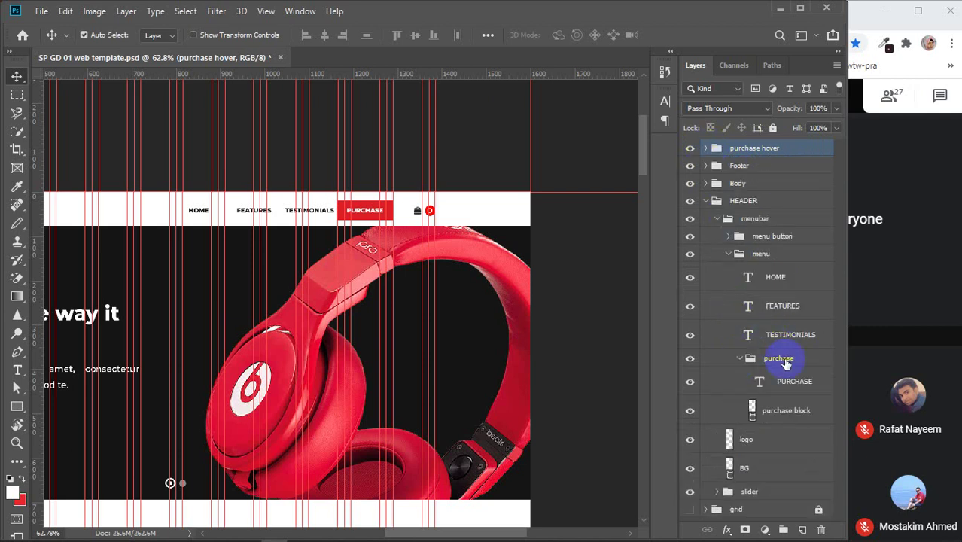
left_click(689, 147)
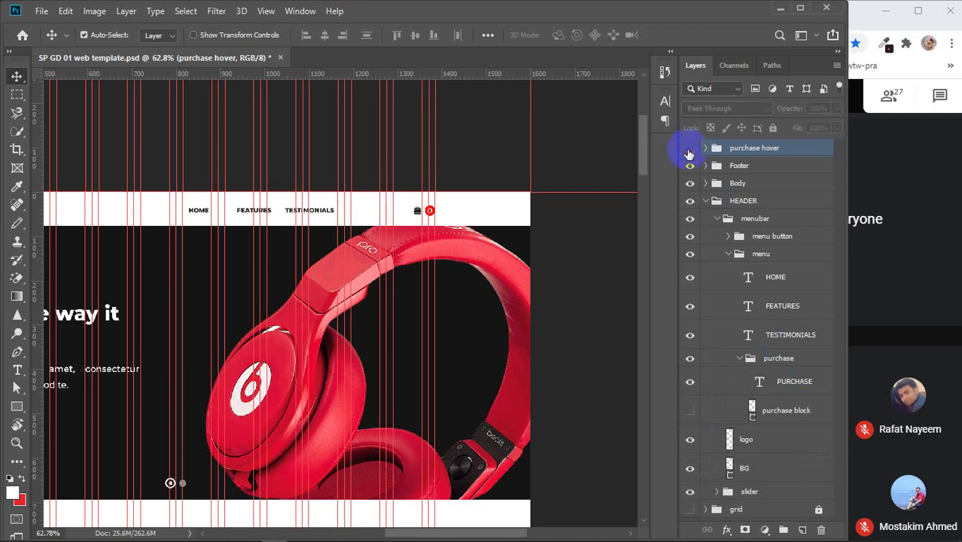
left_click(689, 410)
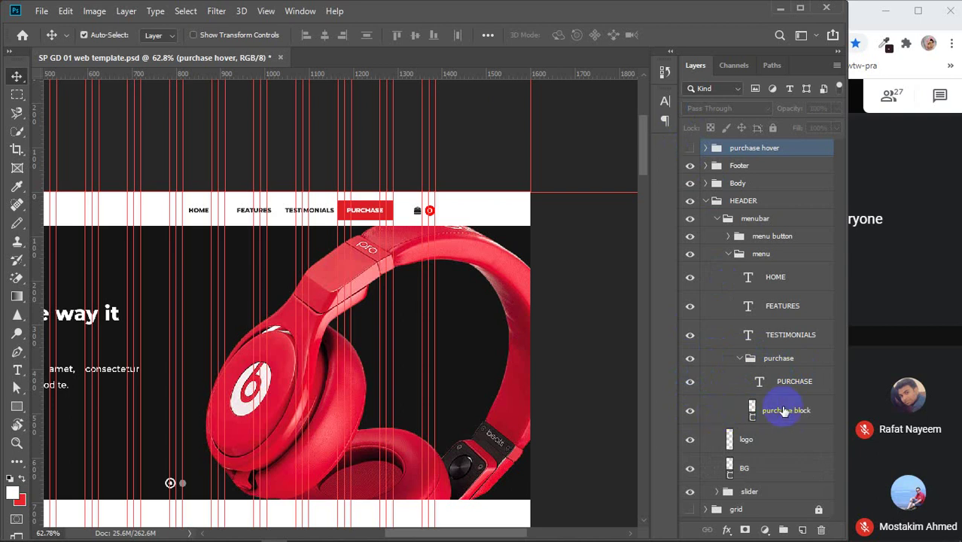
left_click(690, 410)
left_click(692, 410)
left_click(692, 410)
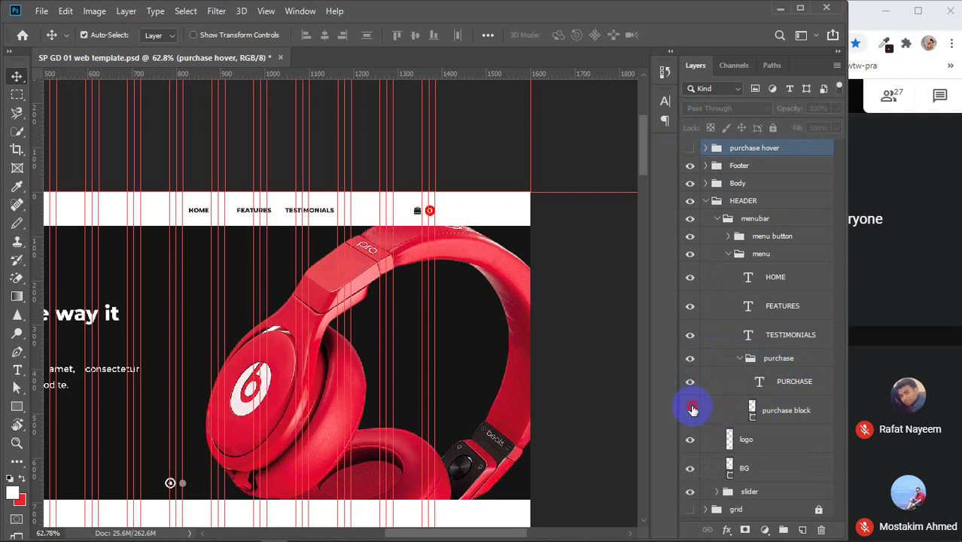
left_click(691, 410)
left_click(691, 411)
left_click(692, 411)
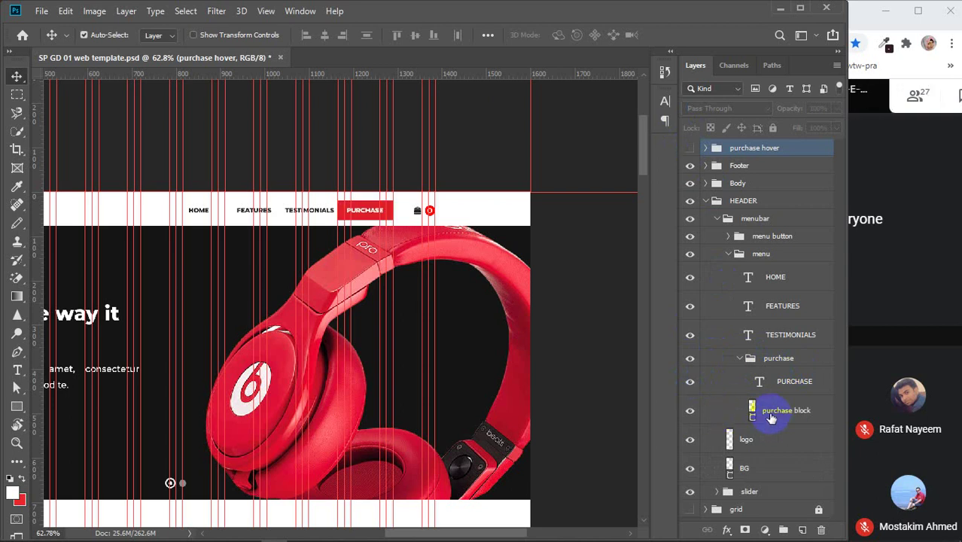
left_click(770, 419)
key("Delete")
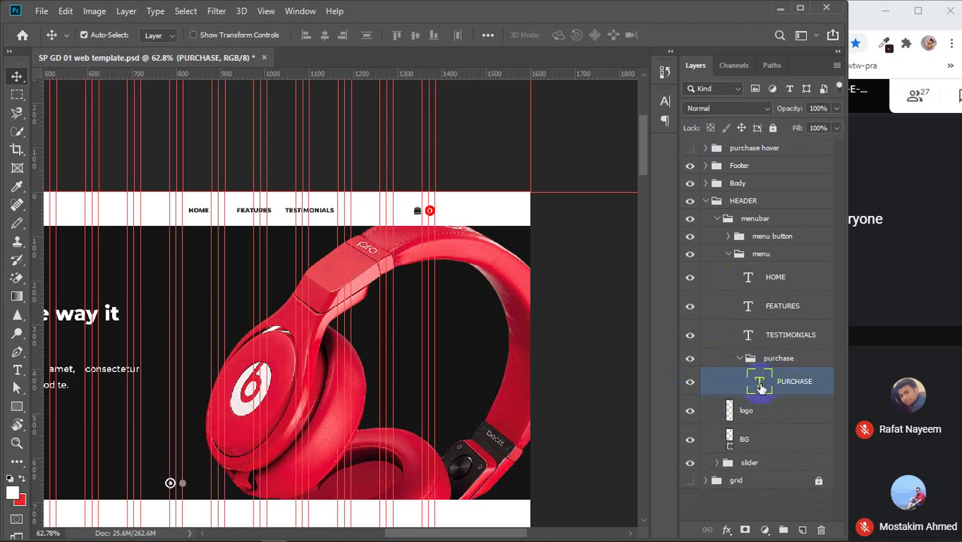
- Set the PURCHASE menu text colour to black #000000
double_click(760, 385)
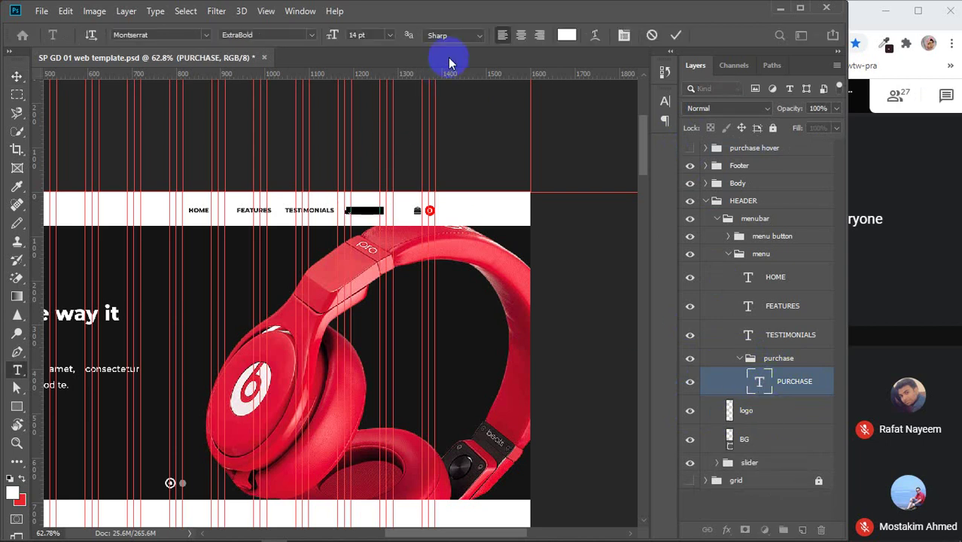
left_click(566, 34)
left_click_drag(657, 318, 548, 355)
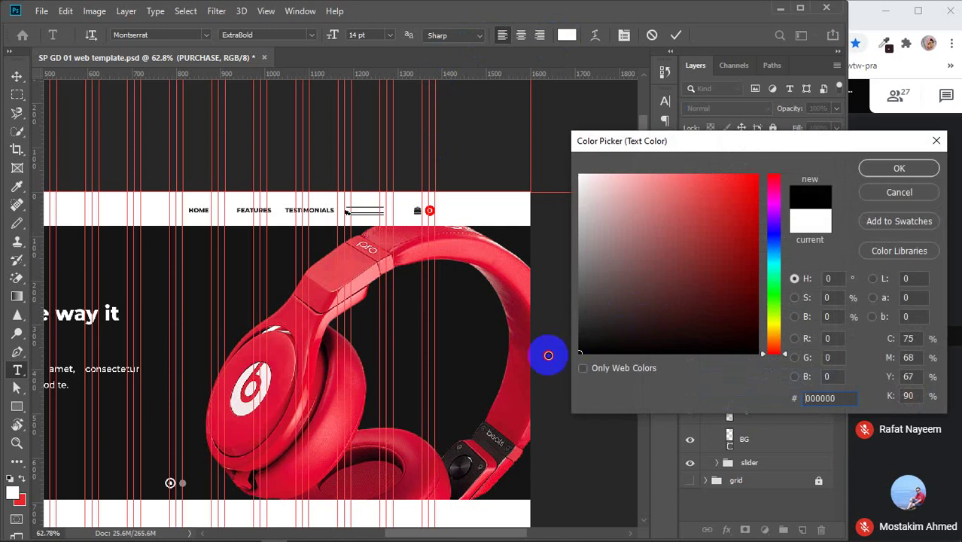
left_click(902, 168)
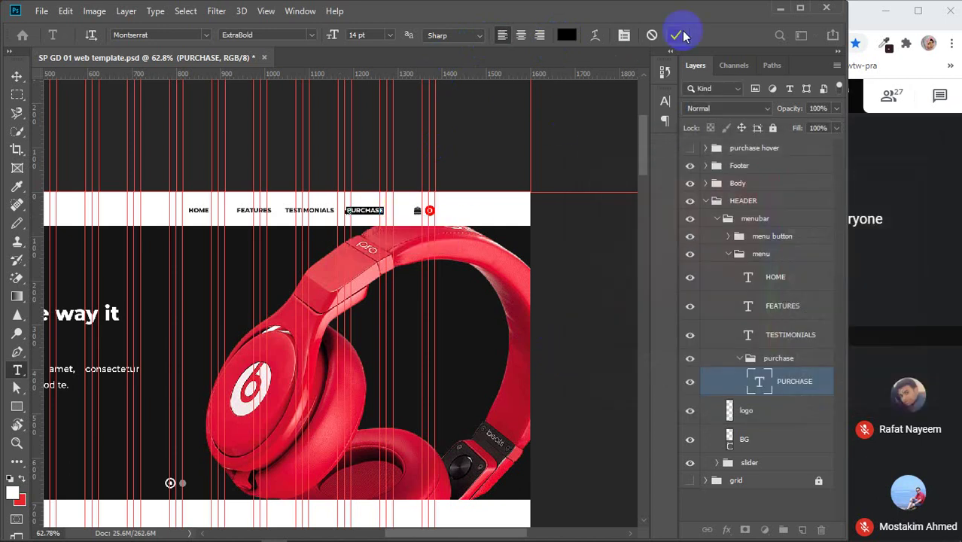
left_click(677, 35)
key("v")
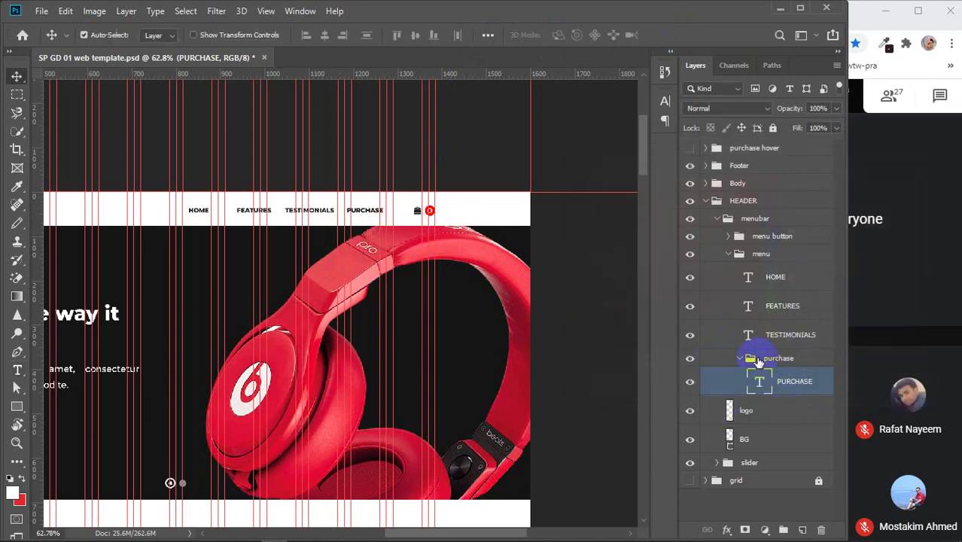
- Ungroup the purchase folder and collapse the menu and menubar groups
left_click(739, 358)
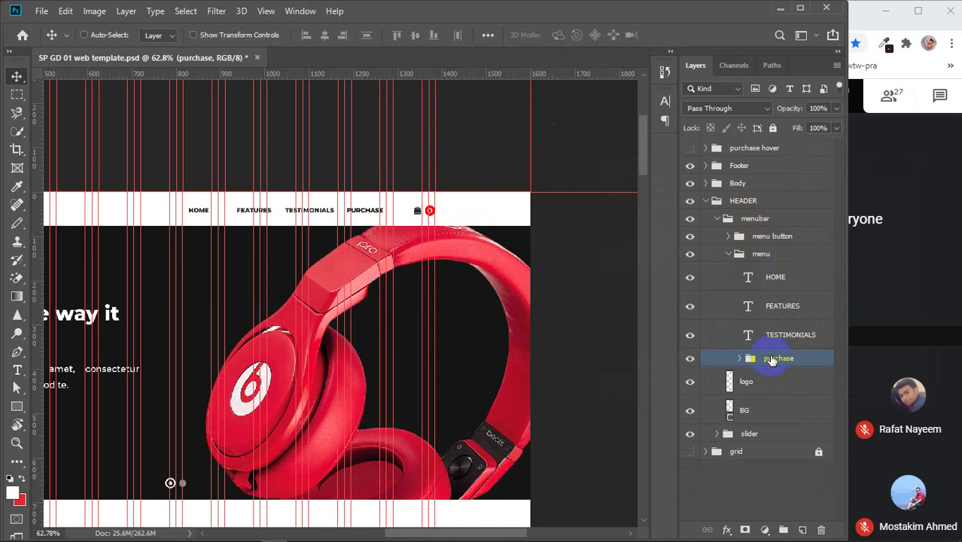
key("ctrl+shift+g")
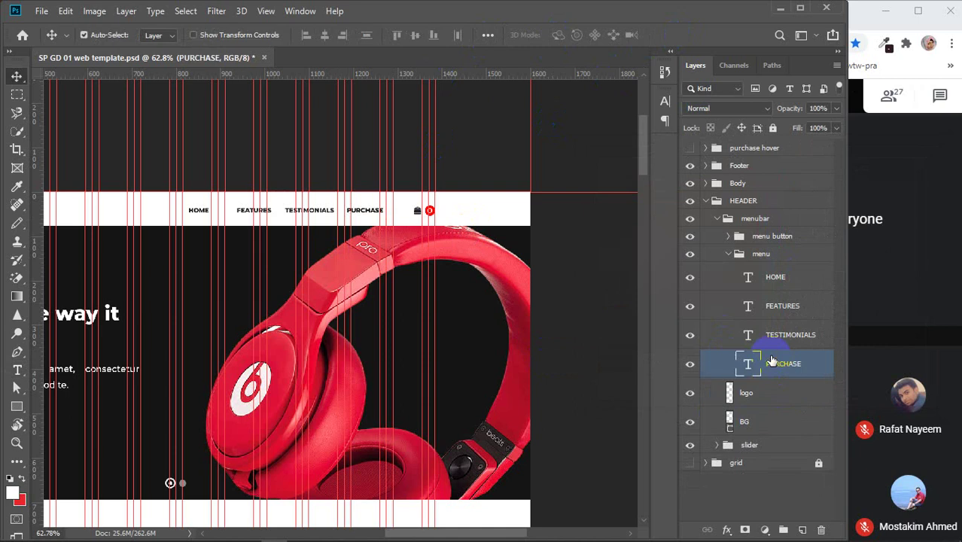
left_click(725, 256)
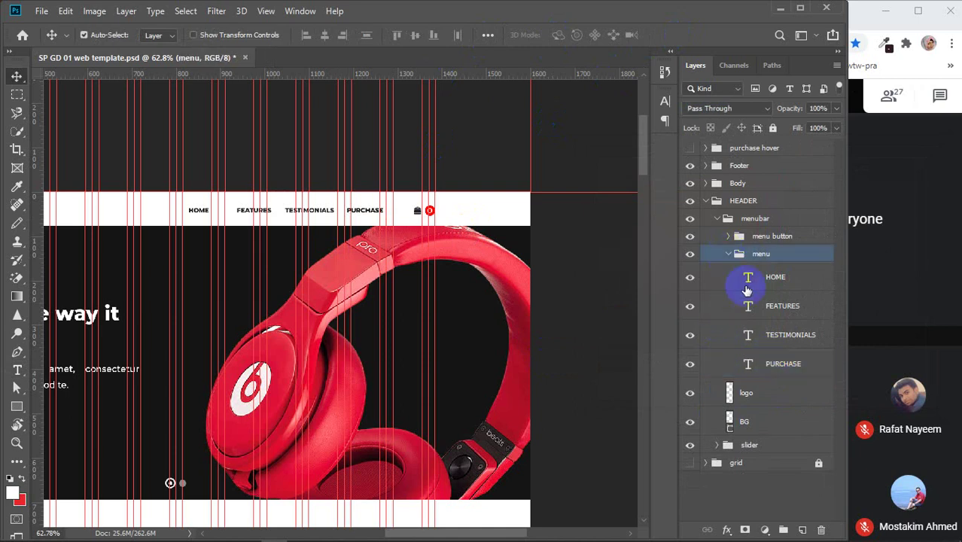
left_click(728, 255)
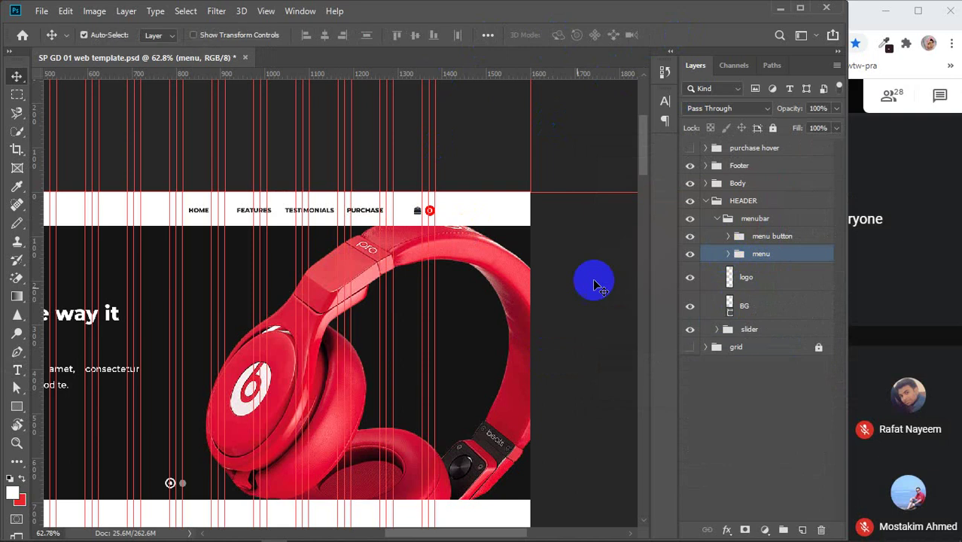
left_click(717, 218)
left_click(724, 219)
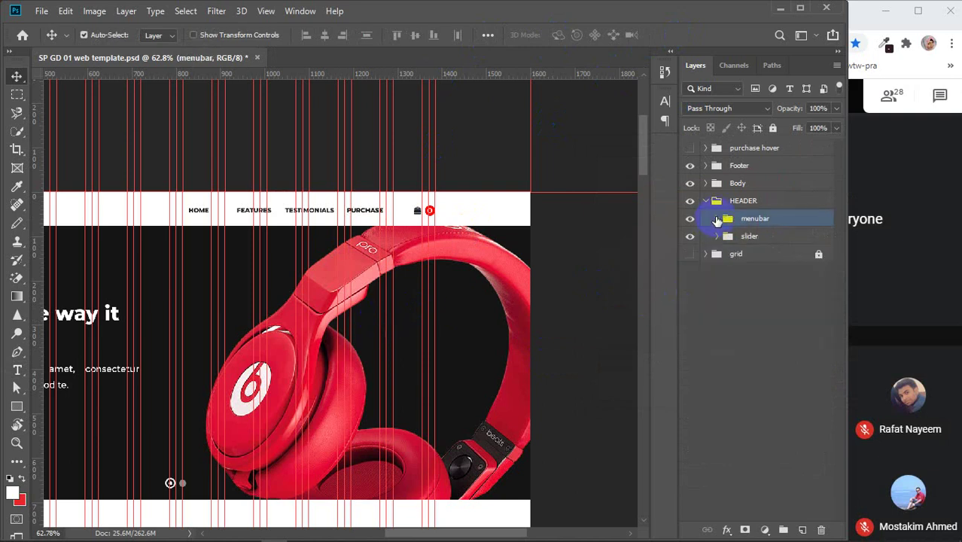
scroll(355, 312, "down", 2)
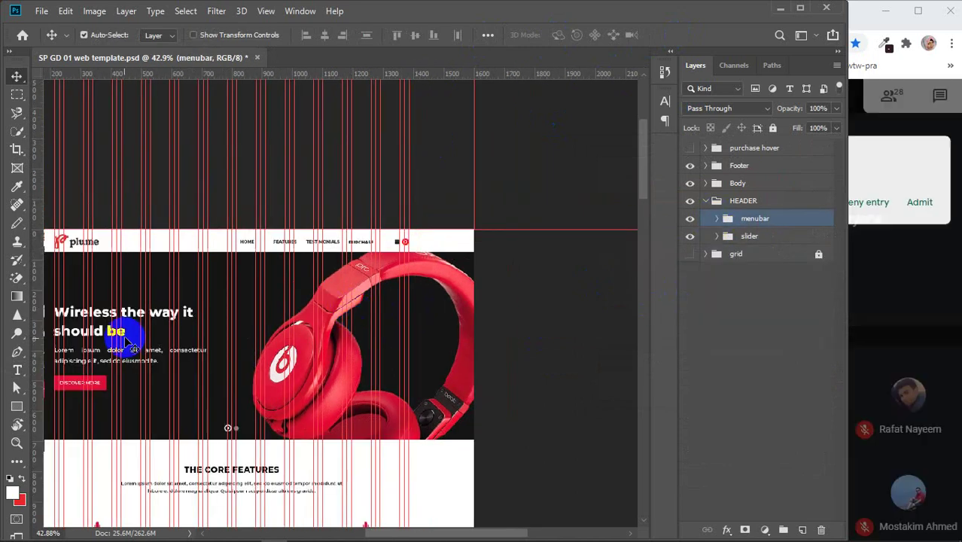
scroll(83, 384, "up", 4)
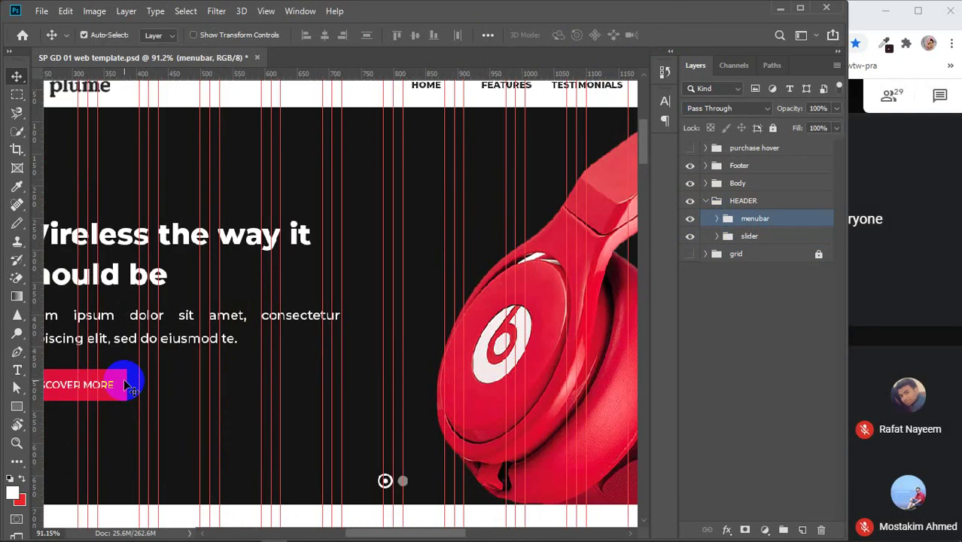
- Expand slider > slider text and select the DISCOVER MORE button layer
left_click_drag(125, 378, 267, 377)
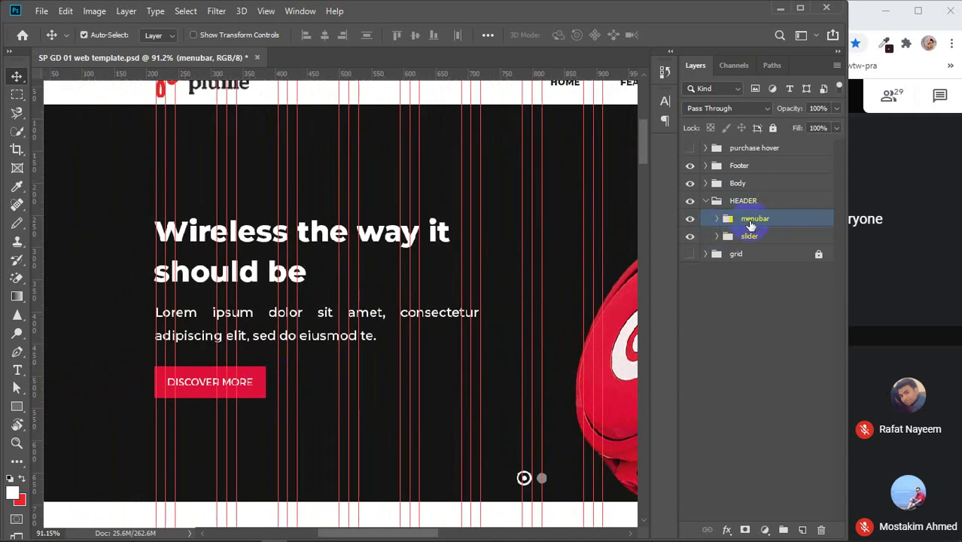
left_click(716, 237)
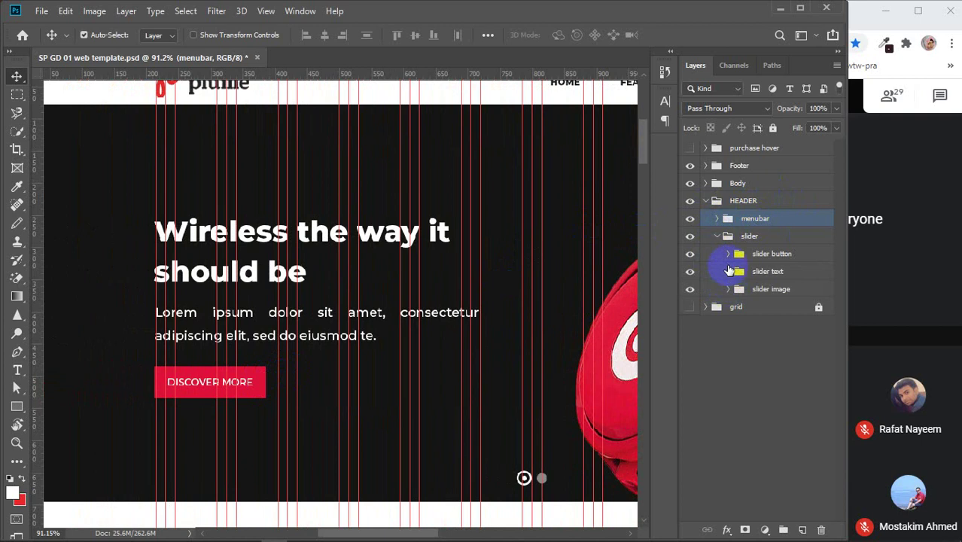
left_click(729, 272)
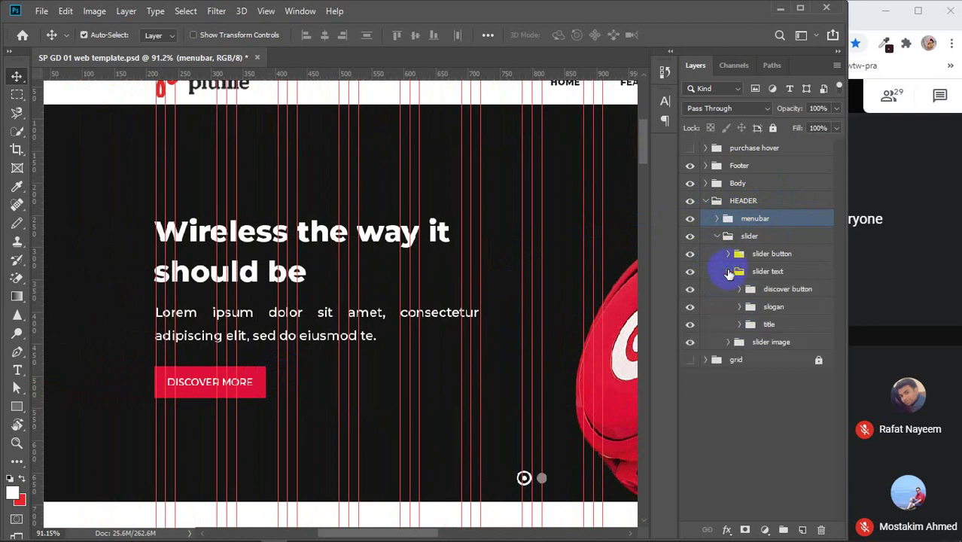
left_click(690, 290)
left_click(691, 290)
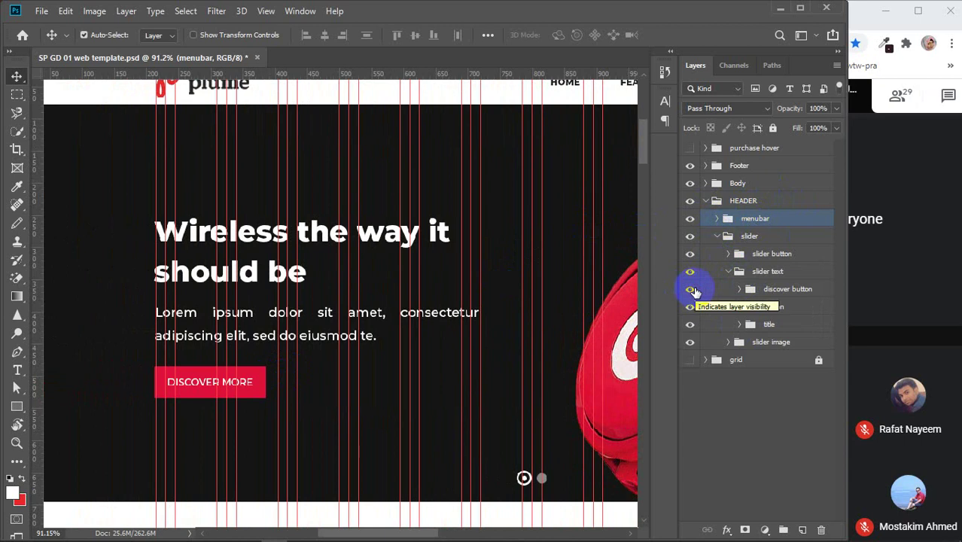
left_click(781, 291)
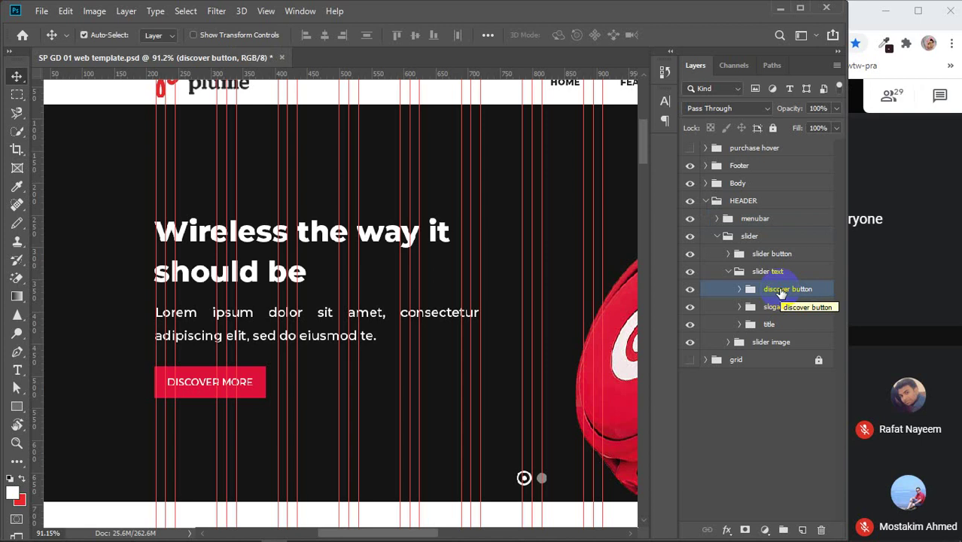
- Step back through history until the top group shows again as visible 'purchase copy'
key("ctrl")
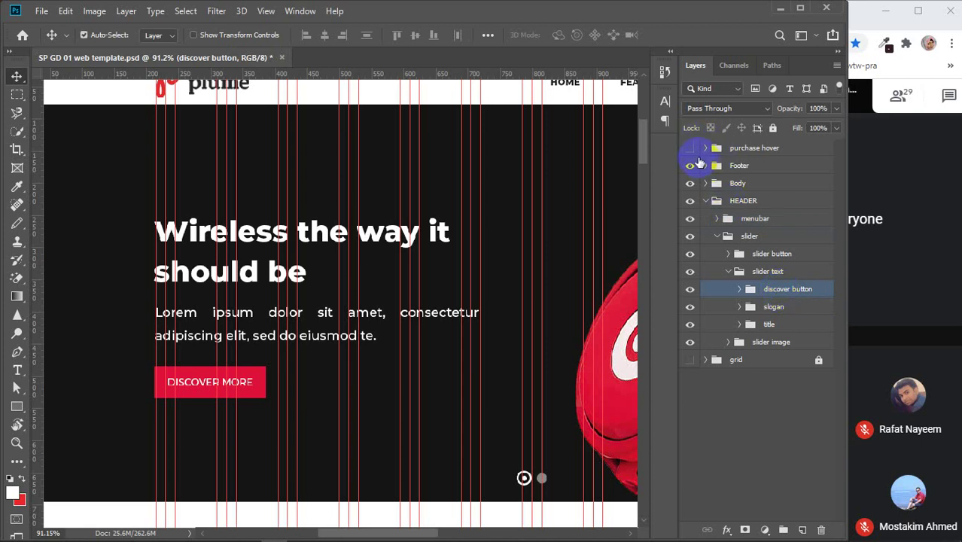
left_click(690, 149)
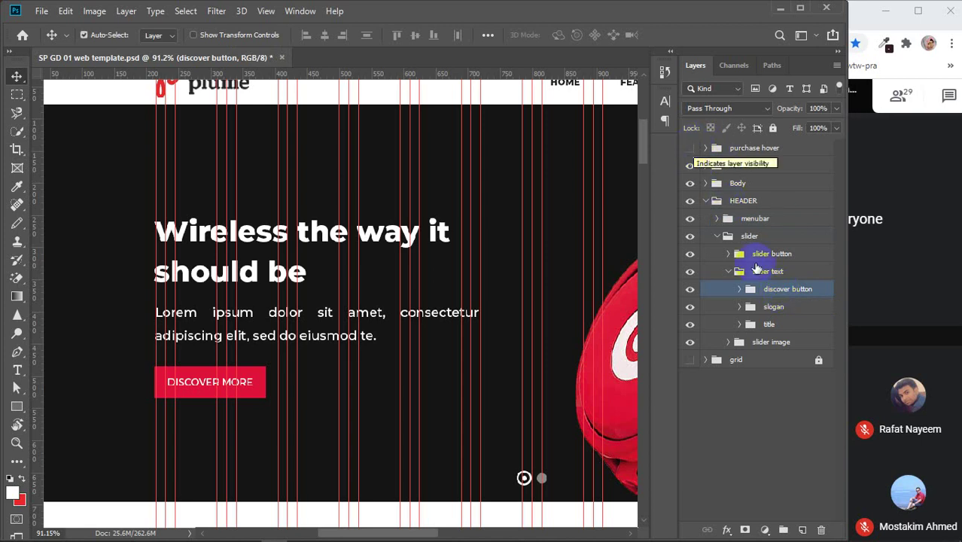
key("ctrl+comma")
key("ctrl+comma")
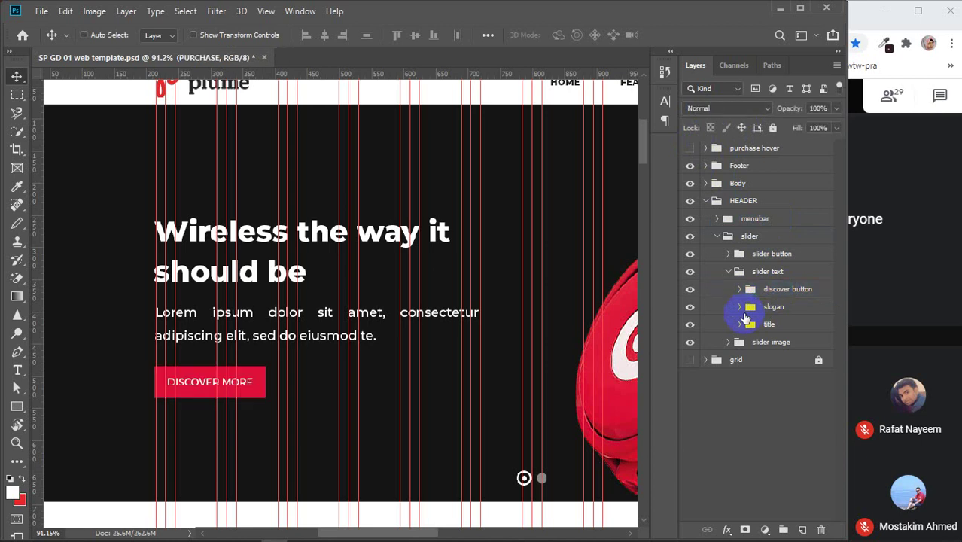
key("alt+period")
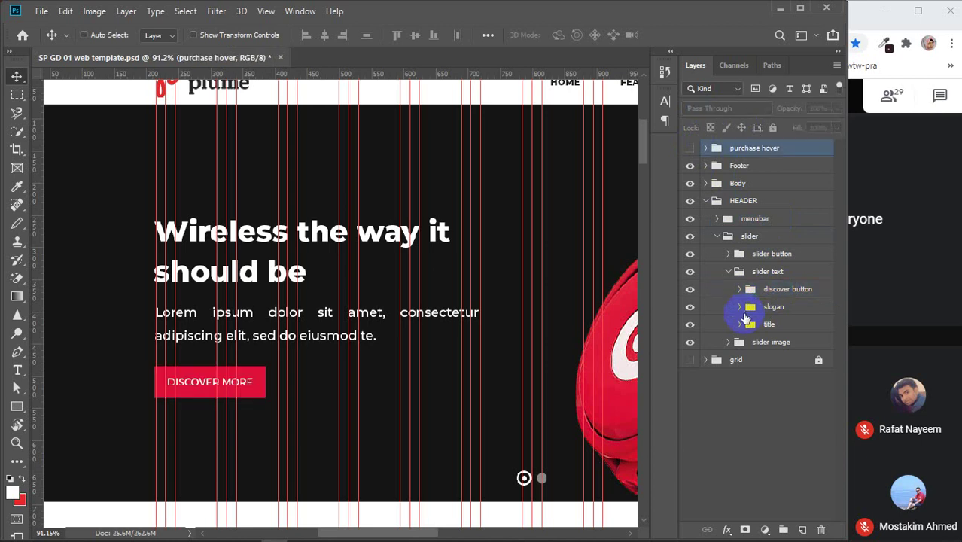
key("ctrl+comma")
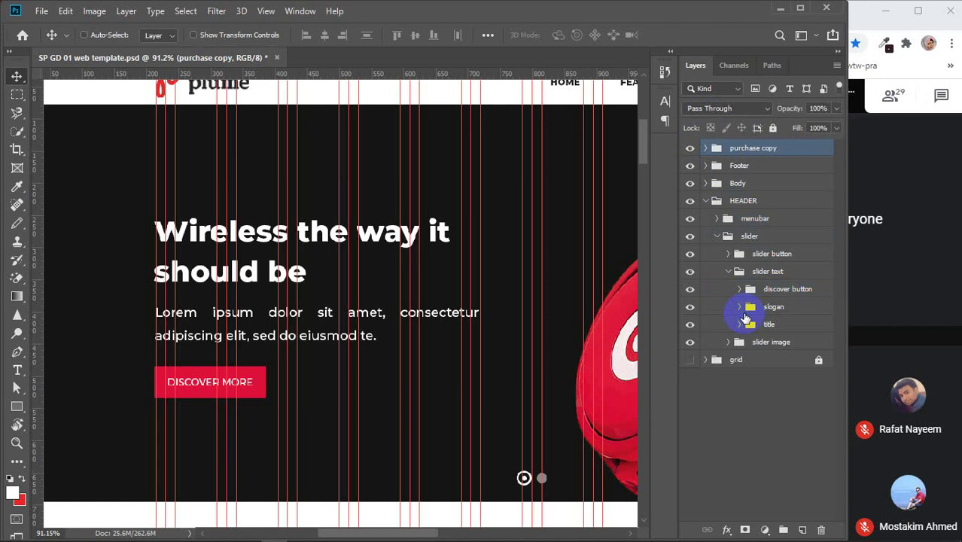
scroll(512, 293, "down", 4)
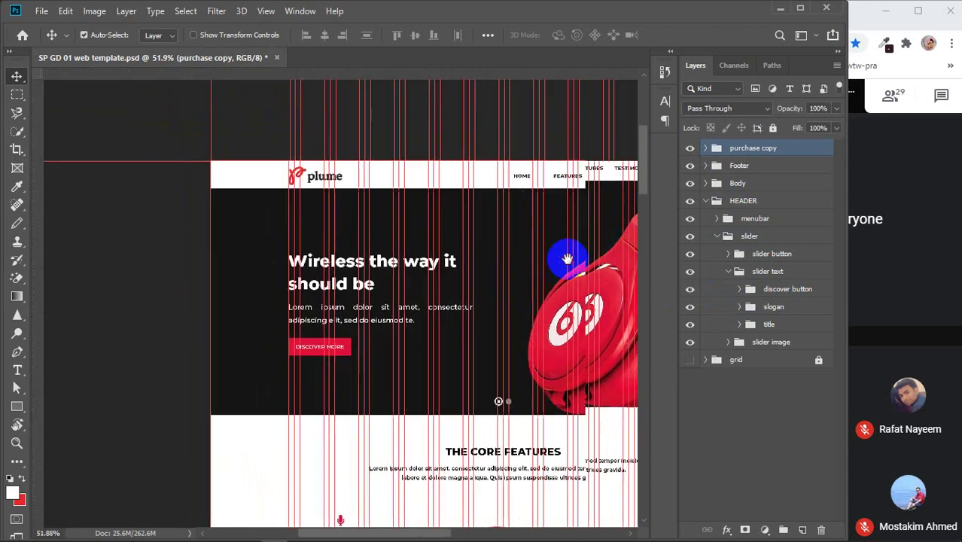
- Move the purchase copy group out of menubar > menu to the top of the layer stack
left_click_drag(567, 259, 337, 274)
key("ctrl+r")
left_click_drag(752, 148, 719, 254)
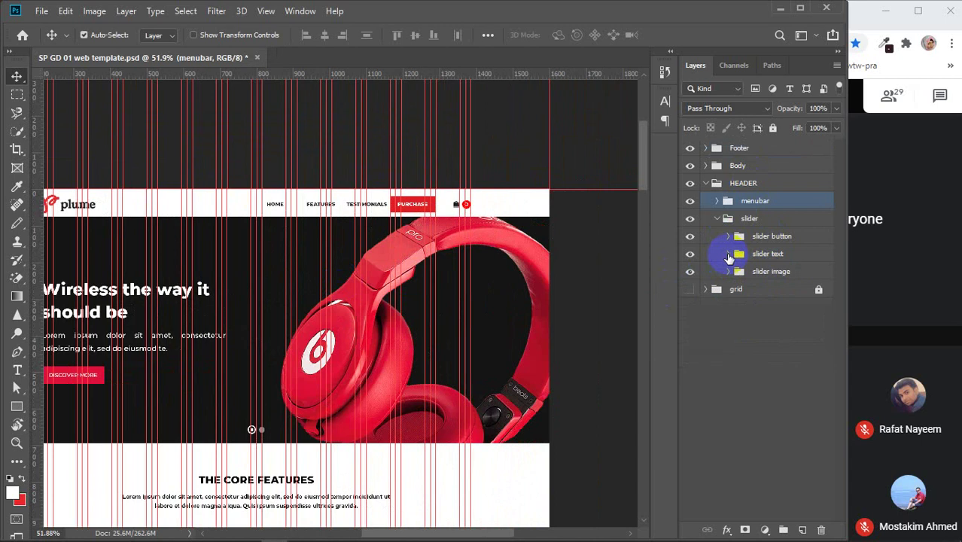
left_click(716, 219)
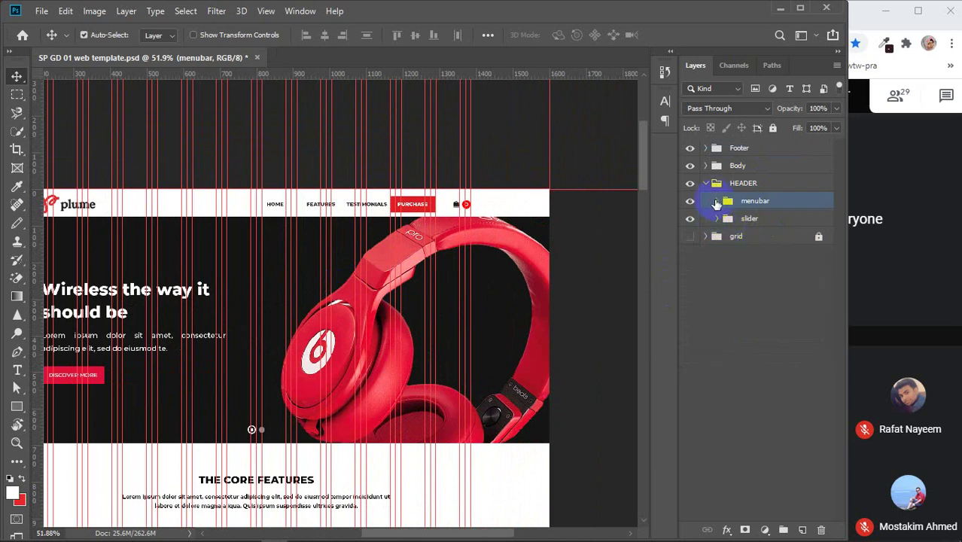
left_click(717, 202)
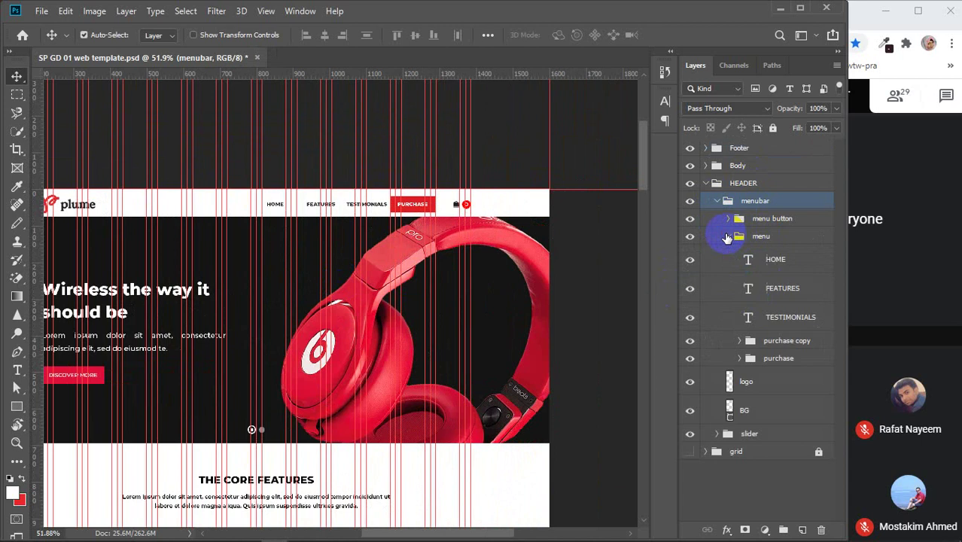
left_click(777, 343)
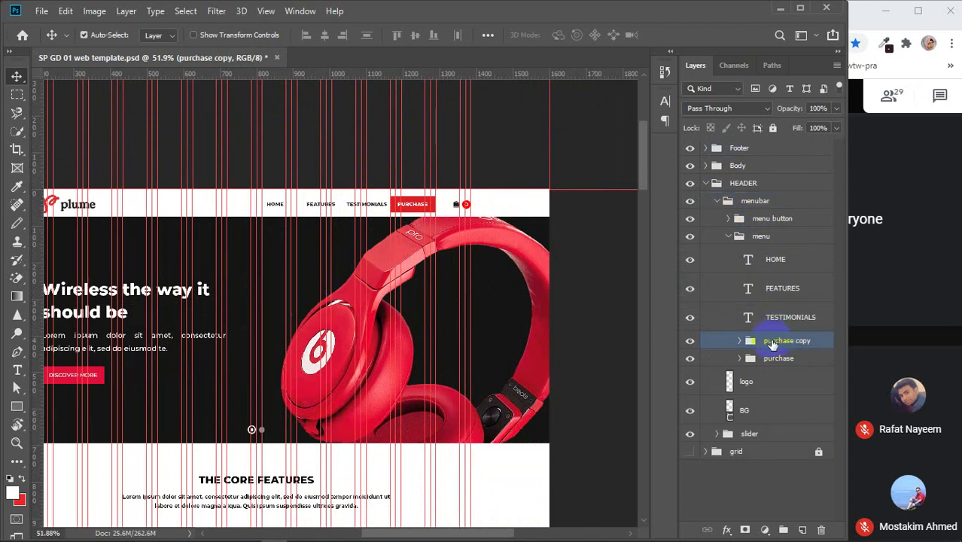
left_click_drag(772, 344, 759, 143)
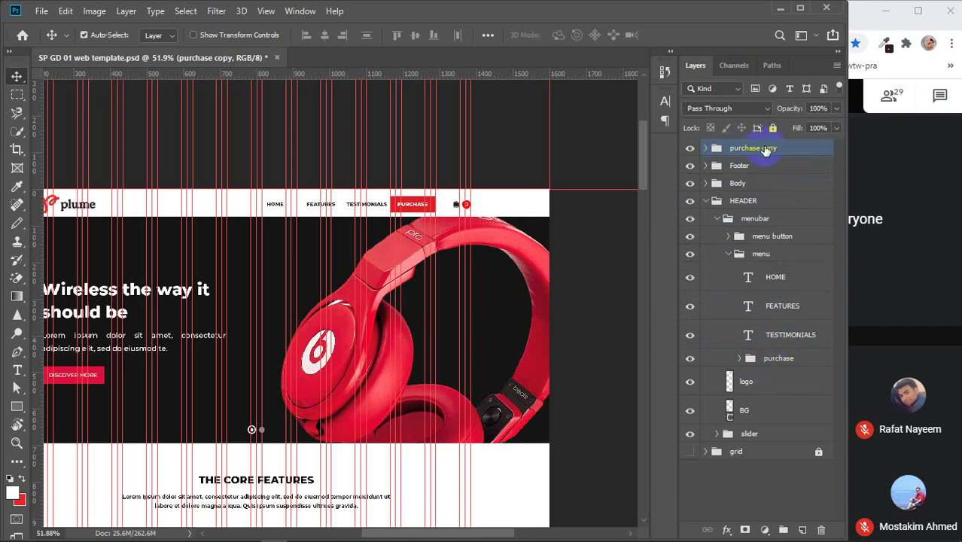
- Collapse menubar, expand the slider group and check the slider dots and slider text visibility
left_click(727, 256)
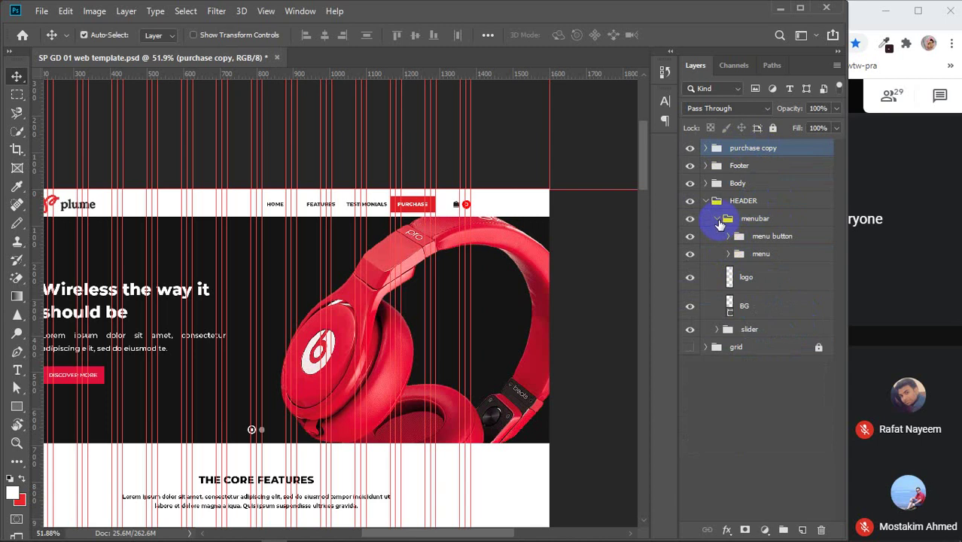
left_click(728, 256)
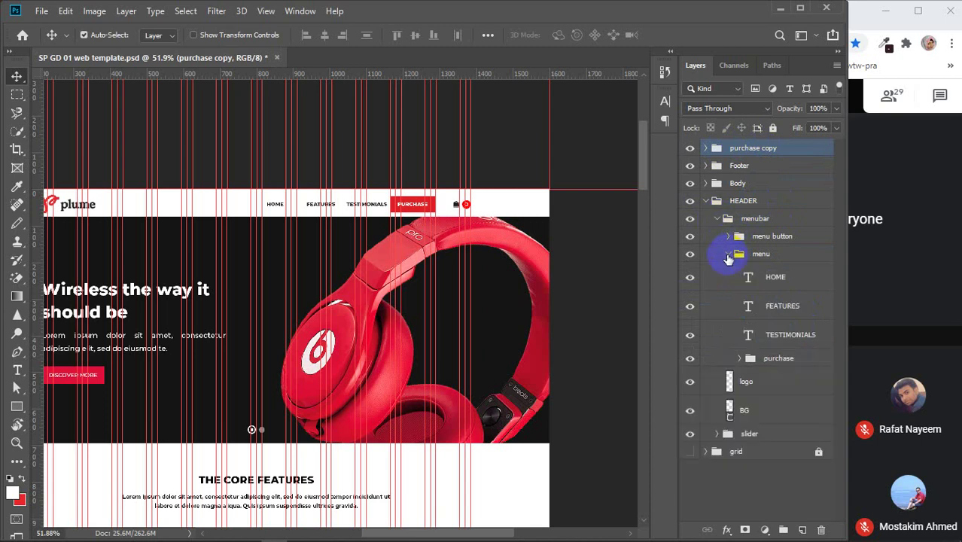
left_click(728, 255)
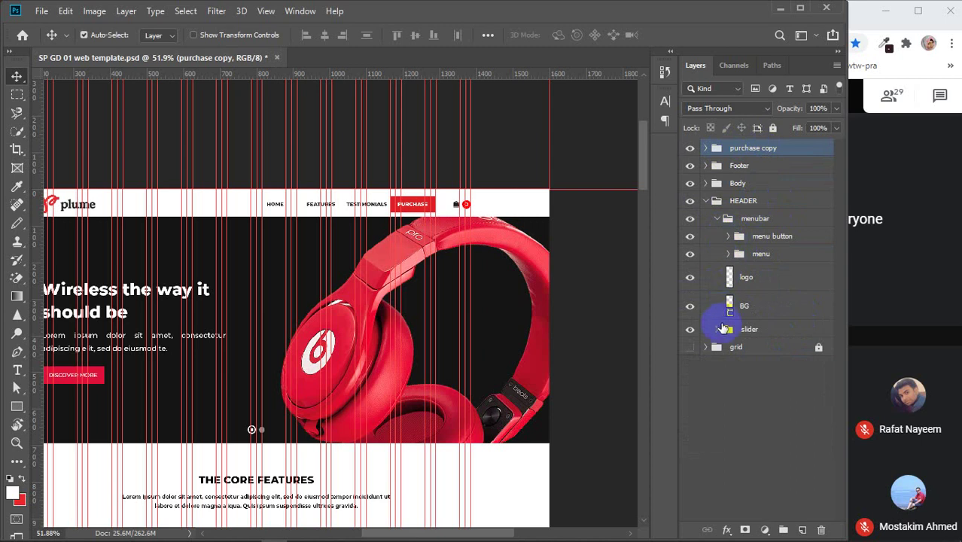
left_click(716, 218)
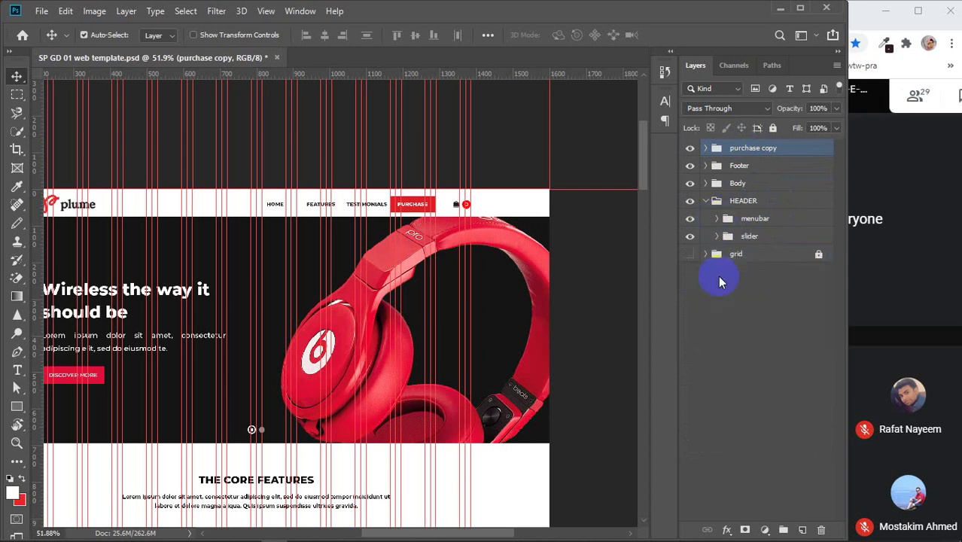
left_click(716, 236)
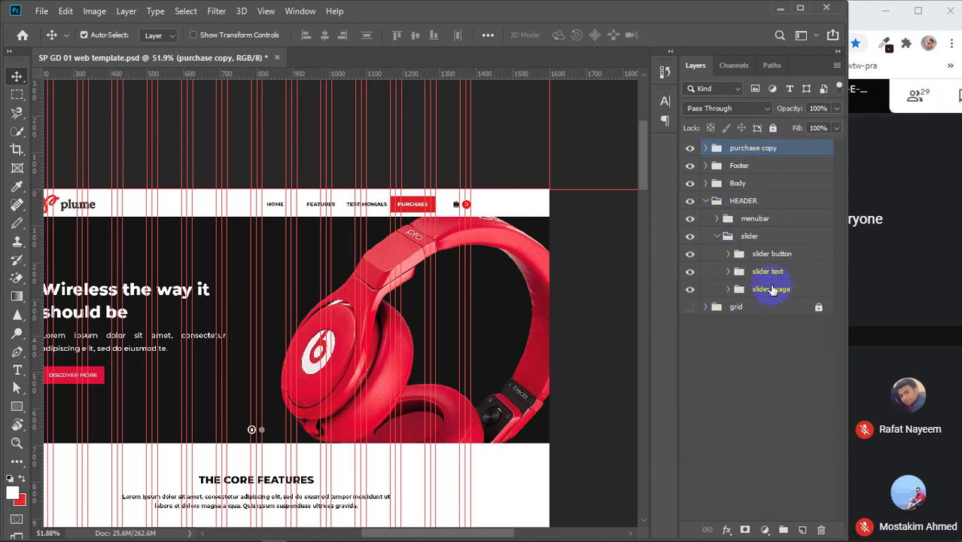
left_click(690, 254)
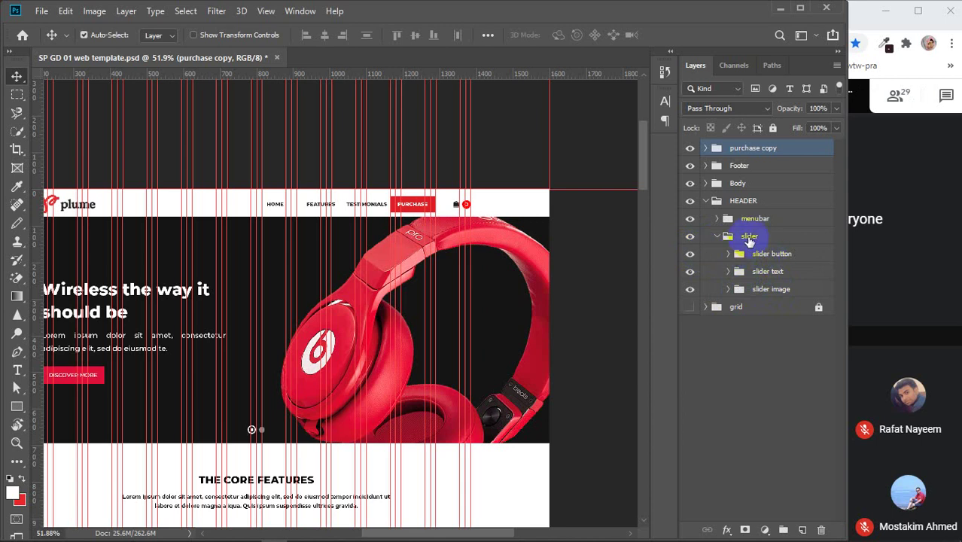
left_click(690, 271)
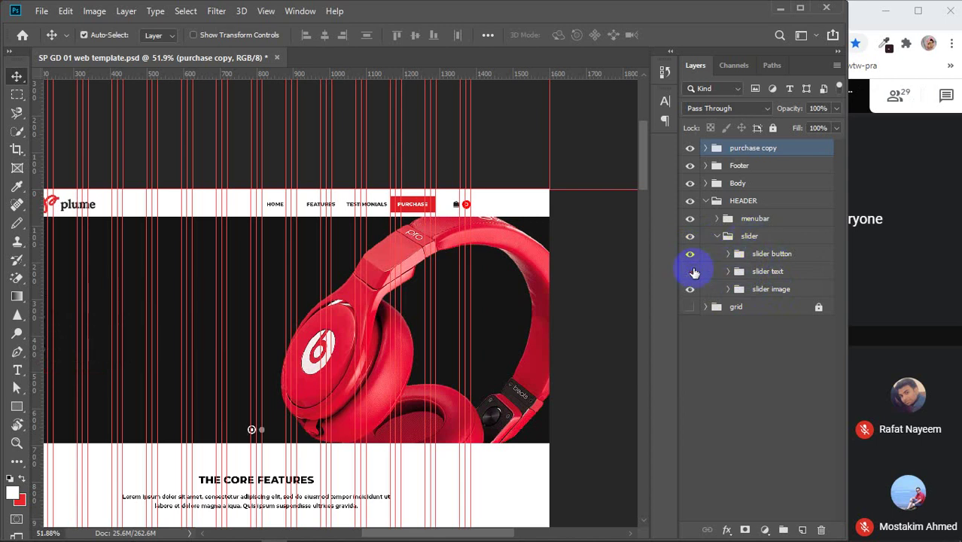
left_click(690, 271)
left_click(726, 272)
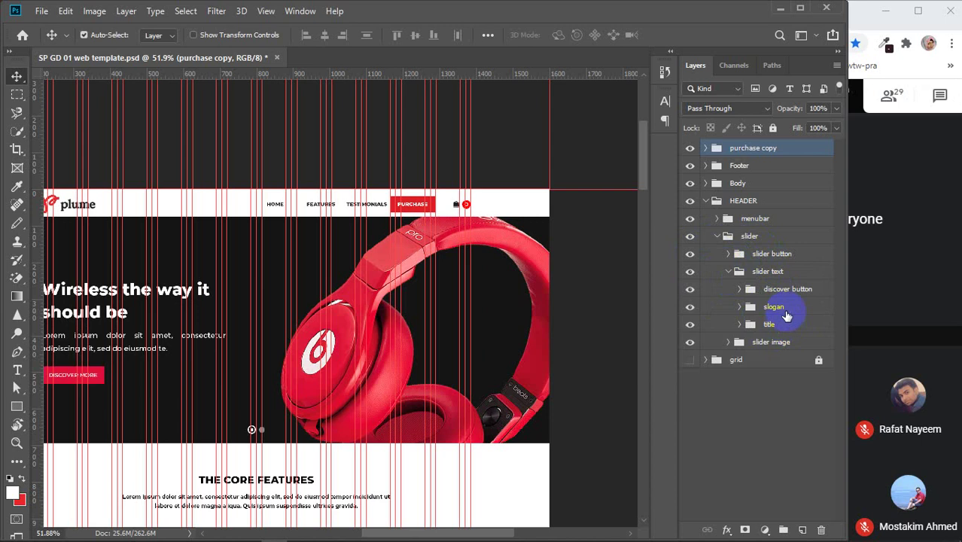
left_click(758, 279)
- Duplicate the discover button group with Ctrl+J and move the copy to the top
left_click(692, 289)
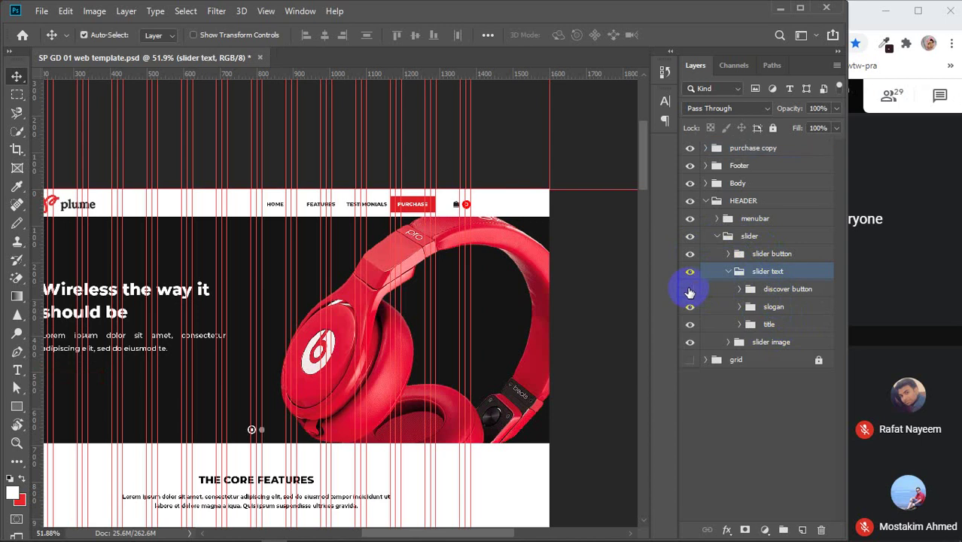
left_click(692, 290)
left_click(769, 292)
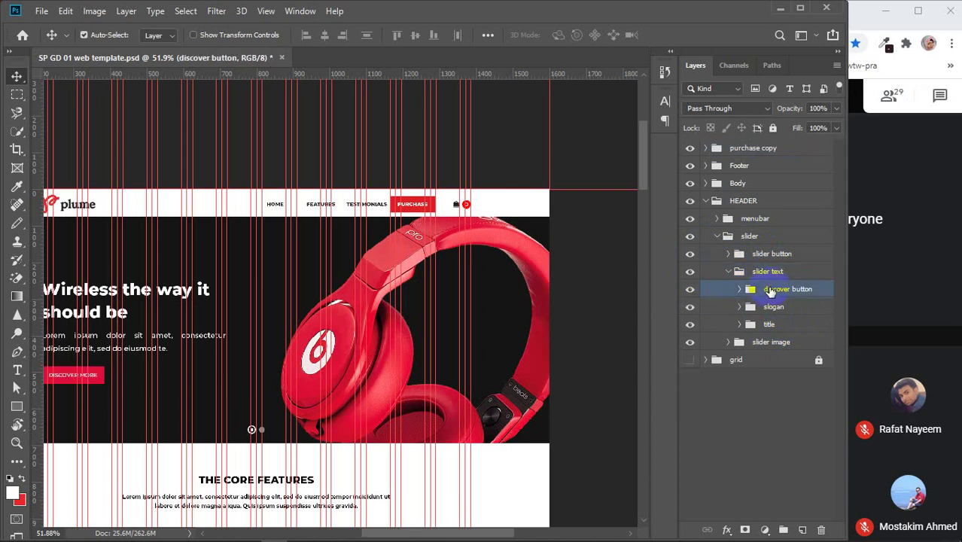
key("ctrl+j")
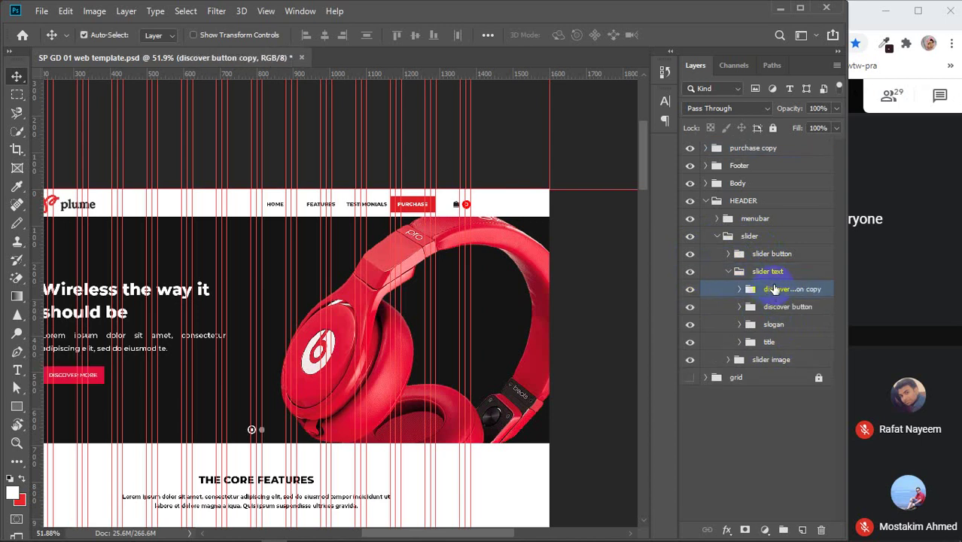
left_click_drag(775, 290, 759, 144)
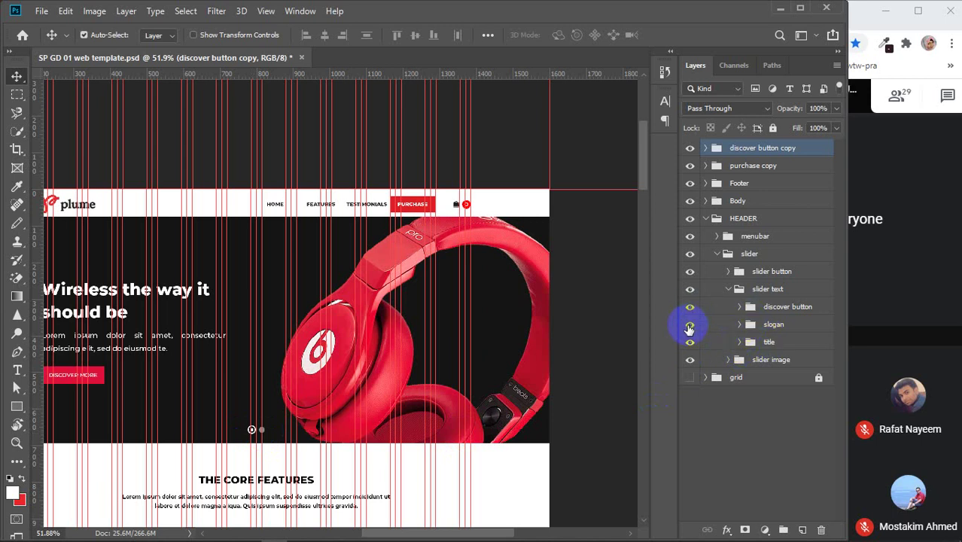
- Alt-drag the slider button group to the top to create slider button copy
left_click(691, 274)
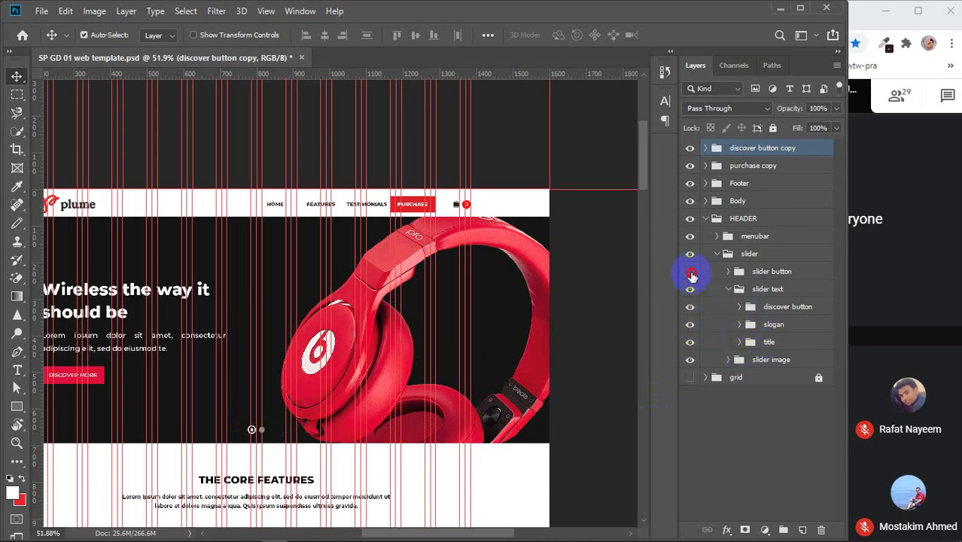
left_click(728, 288)
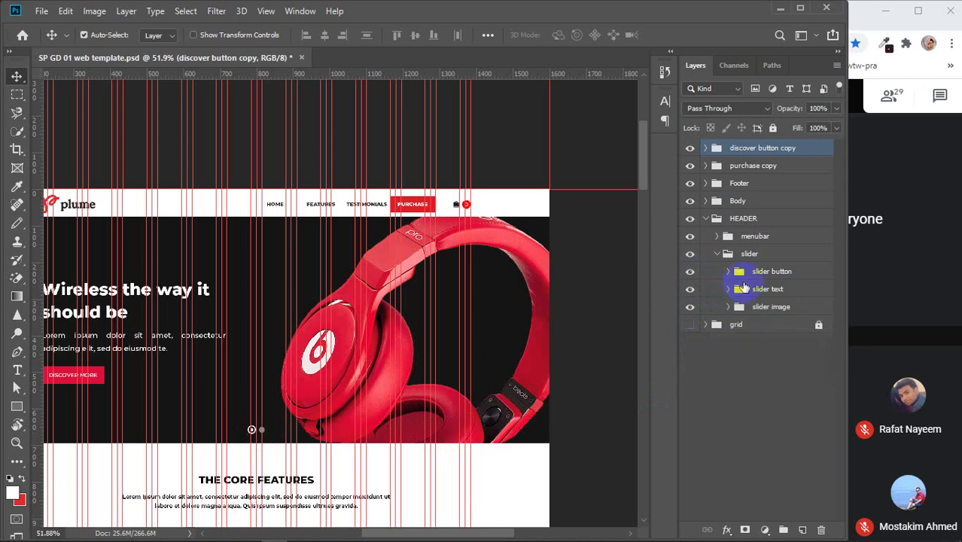
left_click(762, 274)
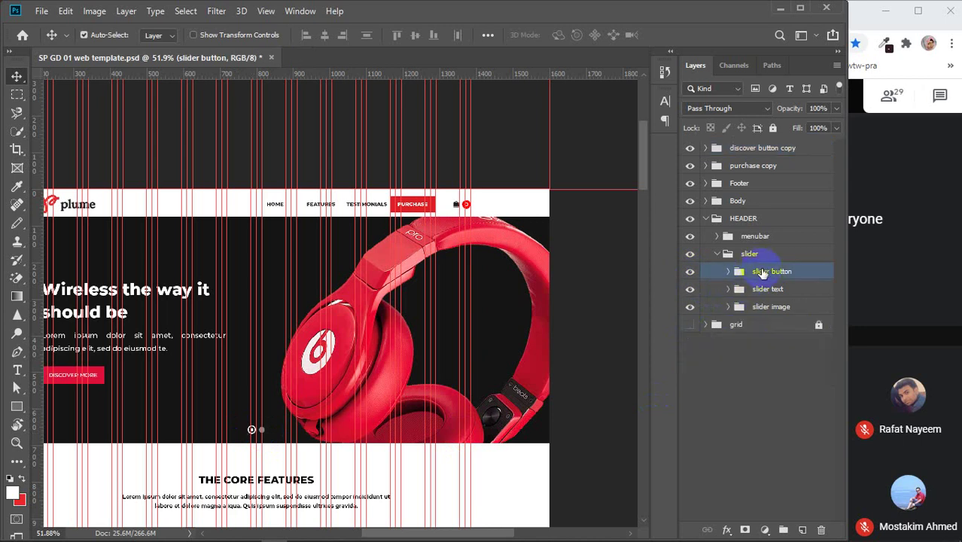
left_click_drag(762, 274, 758, 145)
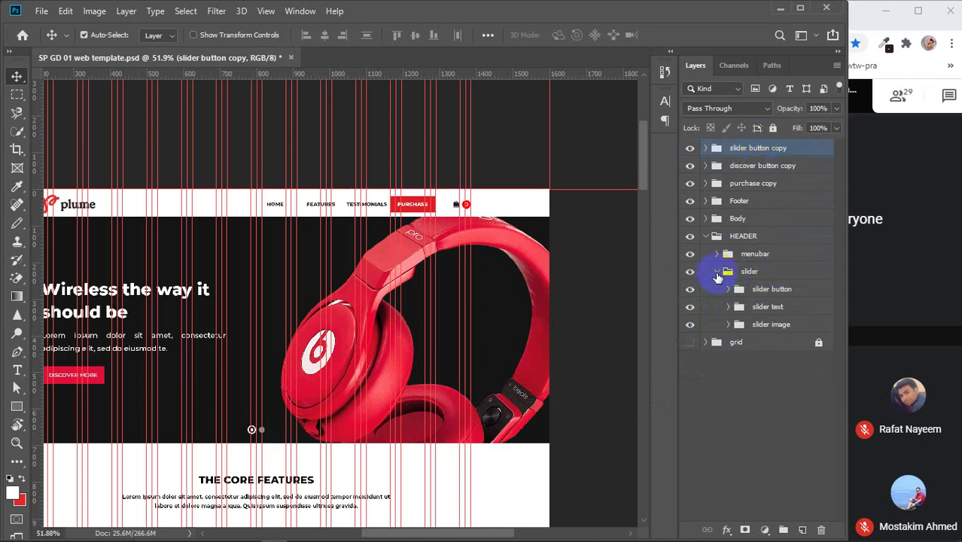
left_click(716, 272)
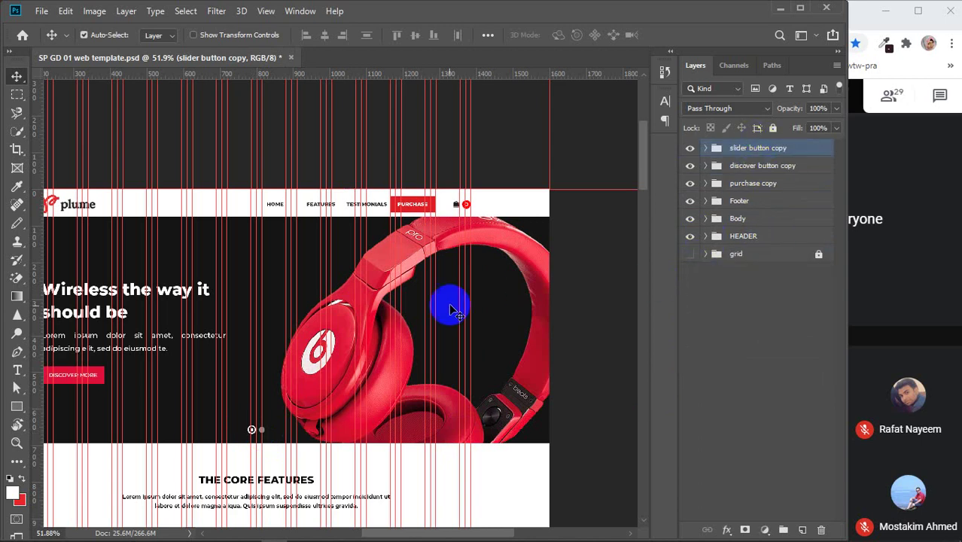
- Scroll to the ADD TO CART button and $299 price, then expand the Body group
scroll(399, 368, "down", 2)
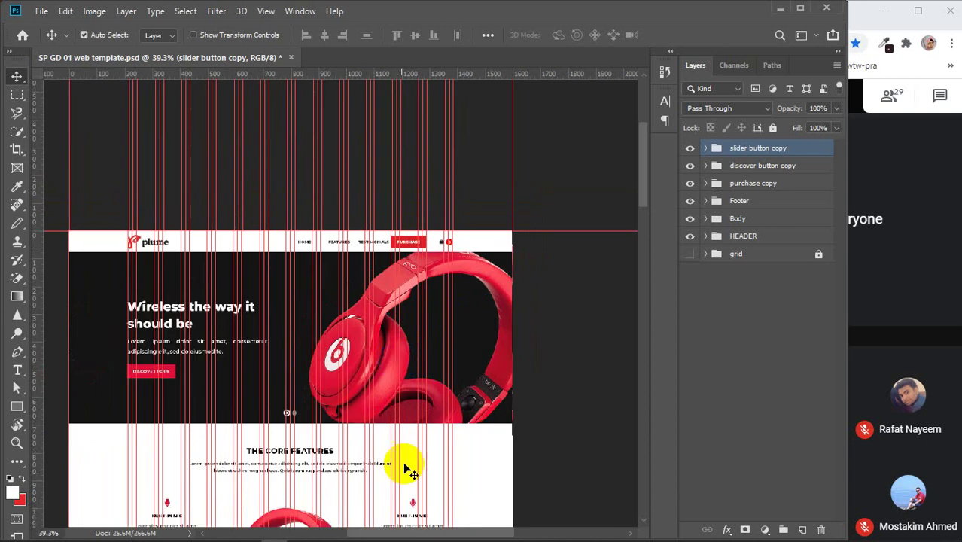
scroll(404, 457, "down", 3)
scroll(404, 487, "down", 5)
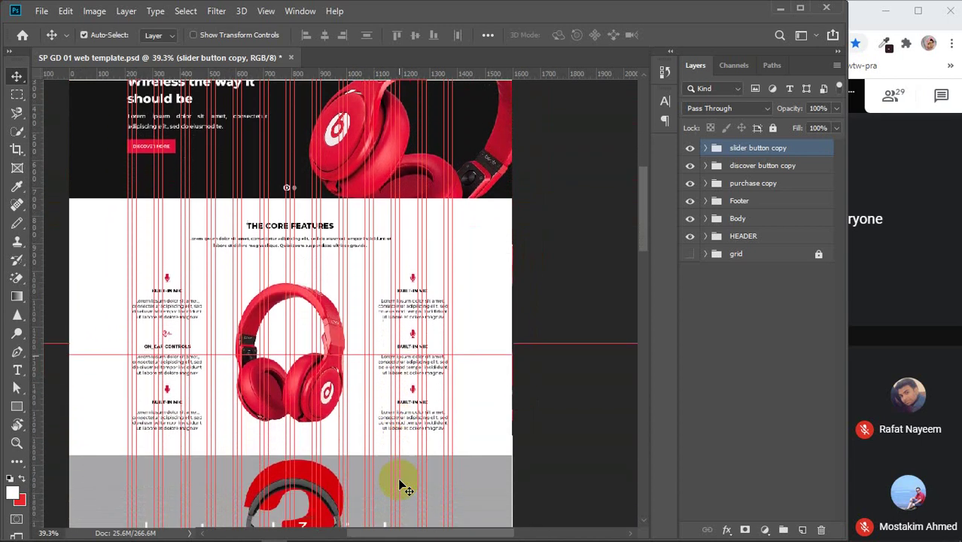
scroll(405, 487, "down", 7)
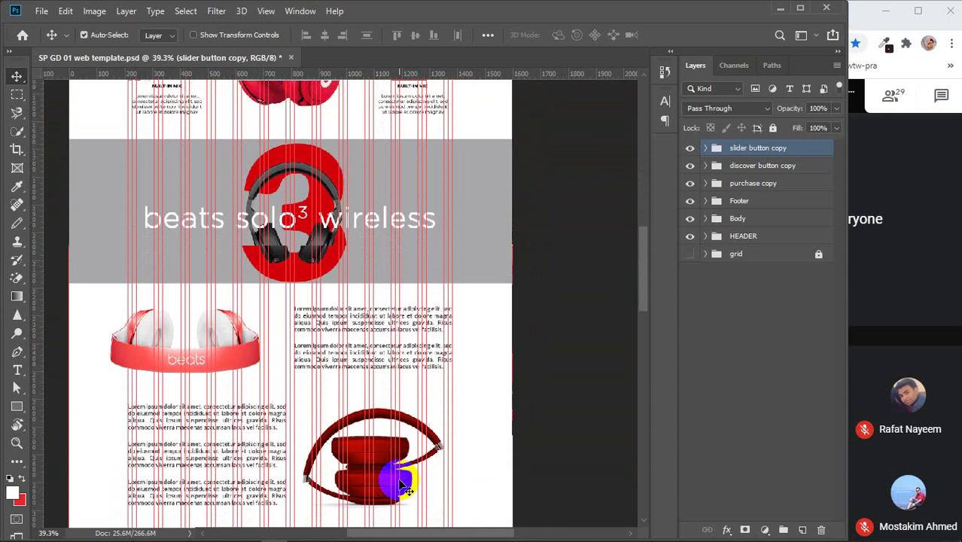
scroll(404, 488, "down", 8)
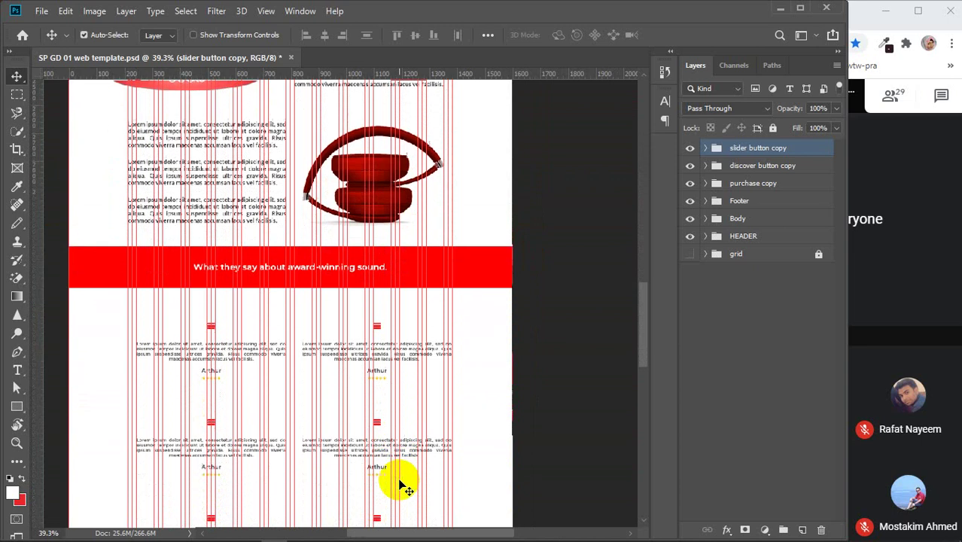
scroll(404, 487, "down", 8)
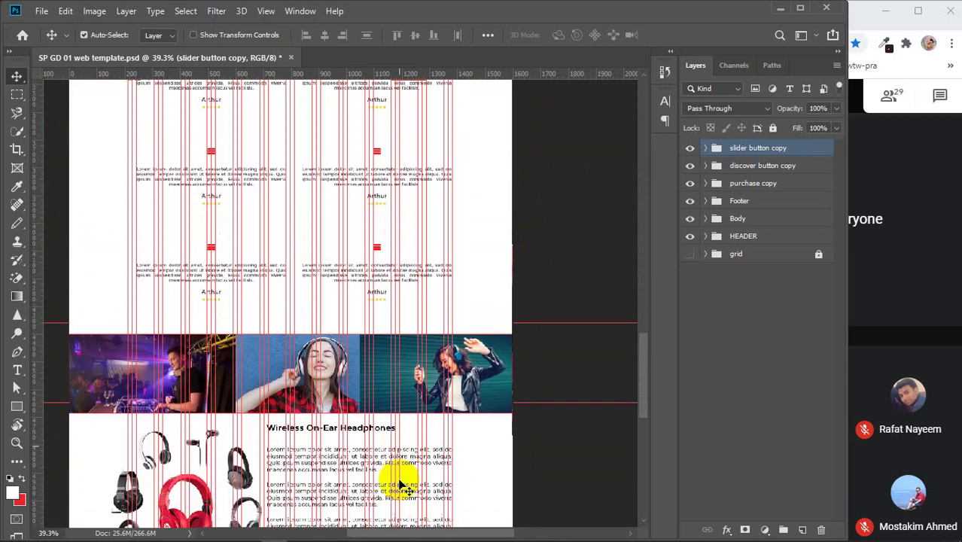
scroll(404, 488, "down", 2)
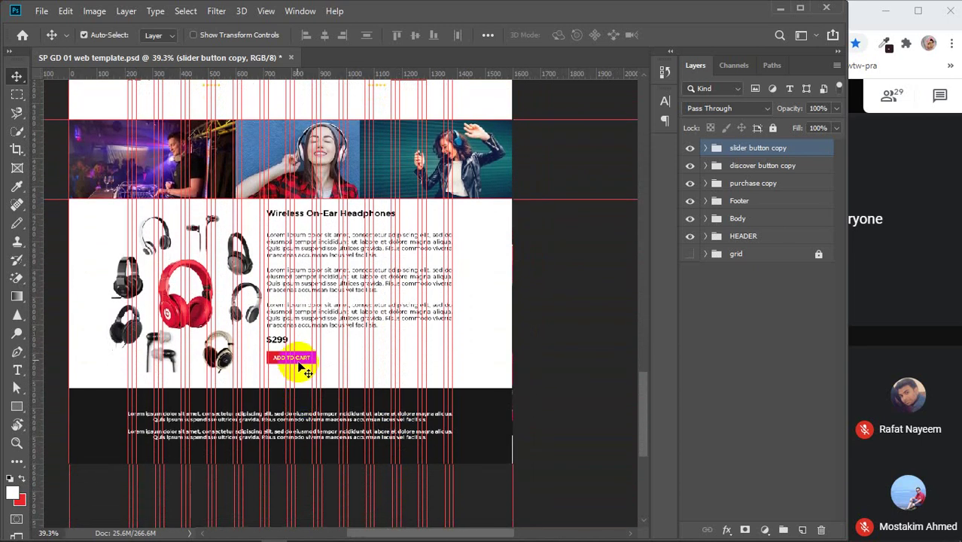
scroll(300, 362, "up", 5)
scroll(300, 362, "up", 2)
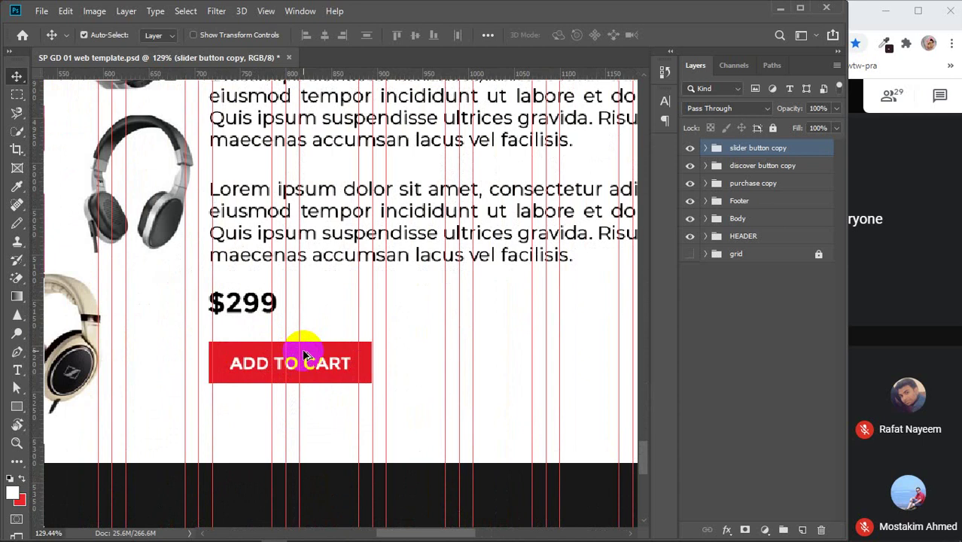
left_click(706, 218)
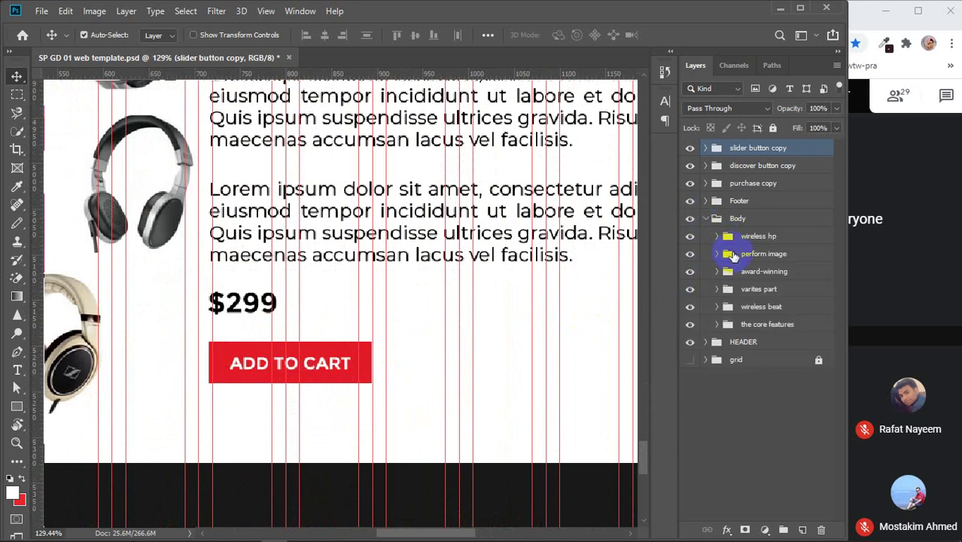
- Duplicate the add to cart button group in wireless hp and move the copy to the top
left_click(690, 237)
left_click(689, 237)
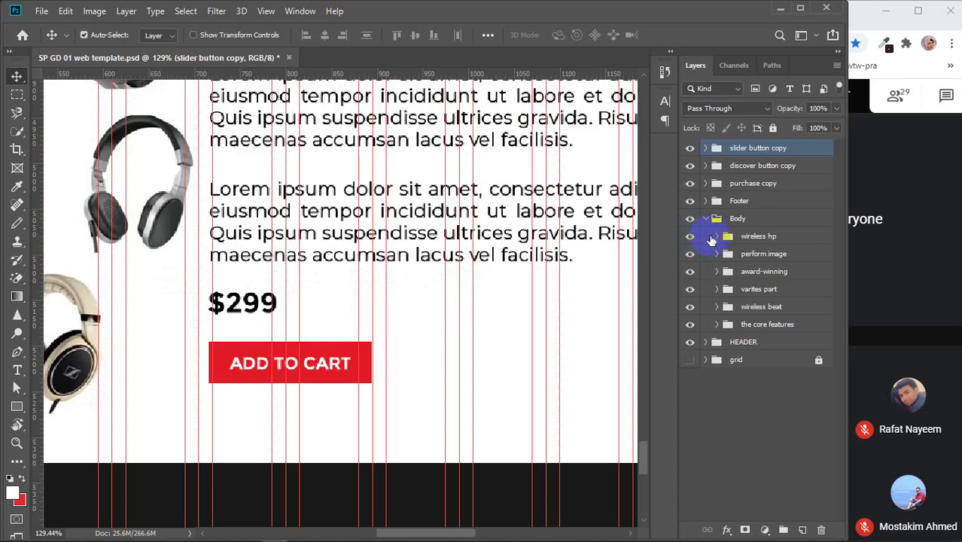
left_click(715, 236)
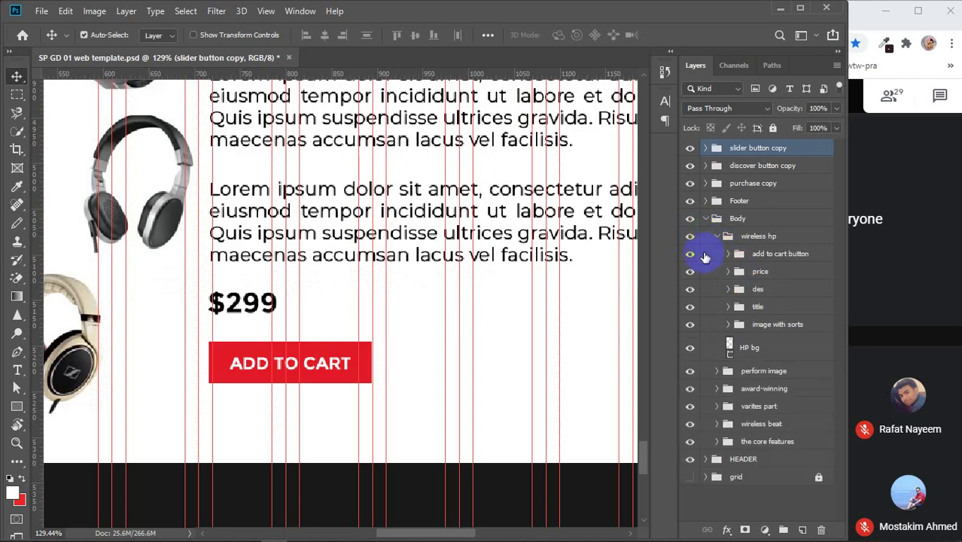
left_click(689, 256)
left_click(690, 256)
left_click(770, 256)
key("ctrl+j")
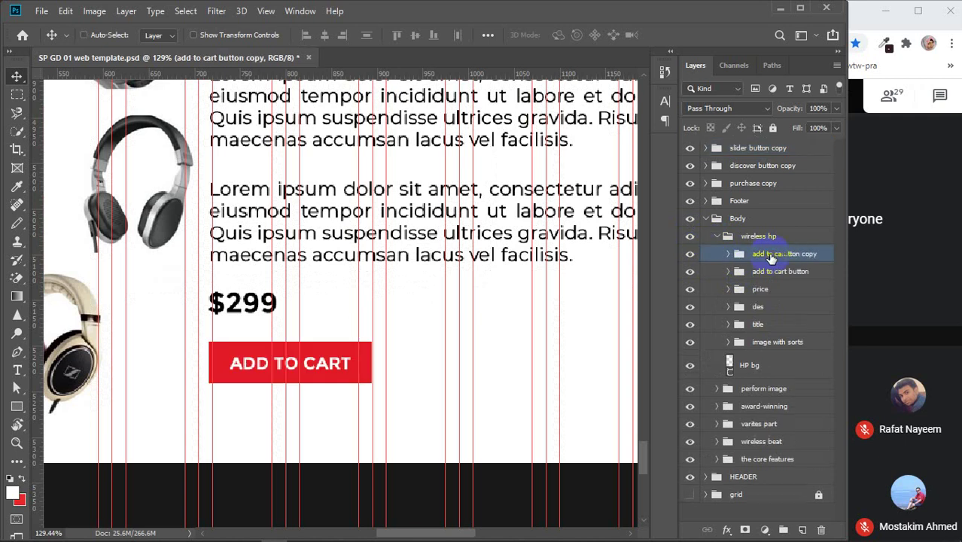
left_click_drag(771, 256, 756, 145)
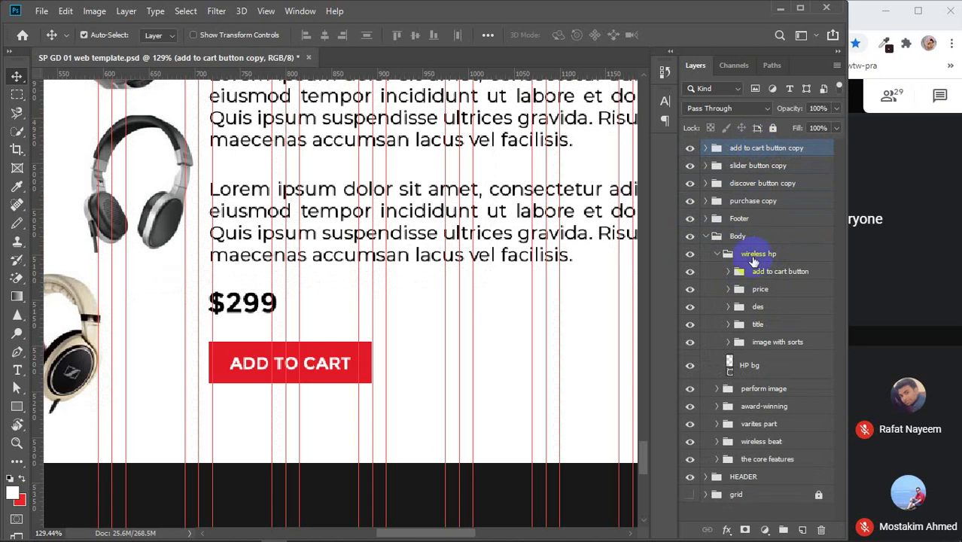
left_click(715, 257)
left_click(716, 256)
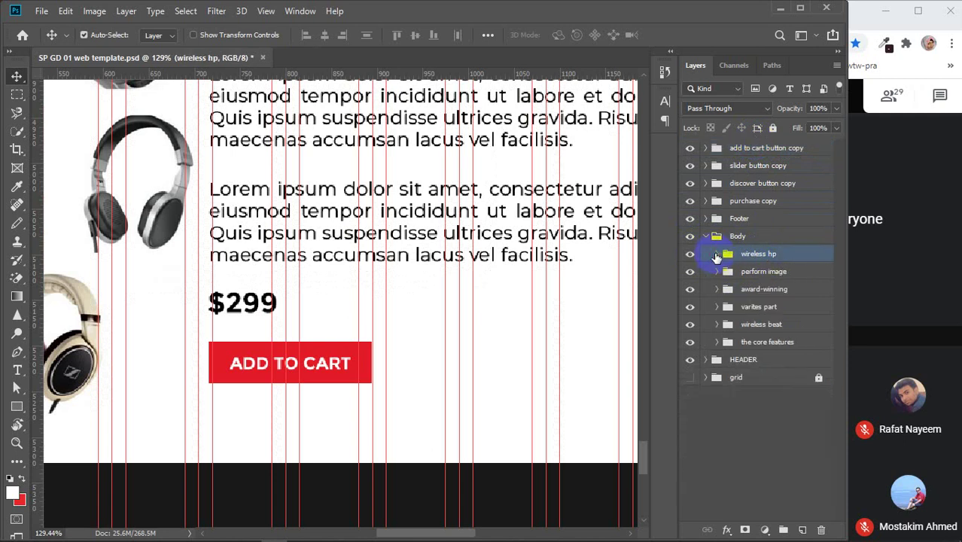
- Select the four button copies from purchase copy to add to cart button copy and press Ctrl+G
left_click(705, 237)
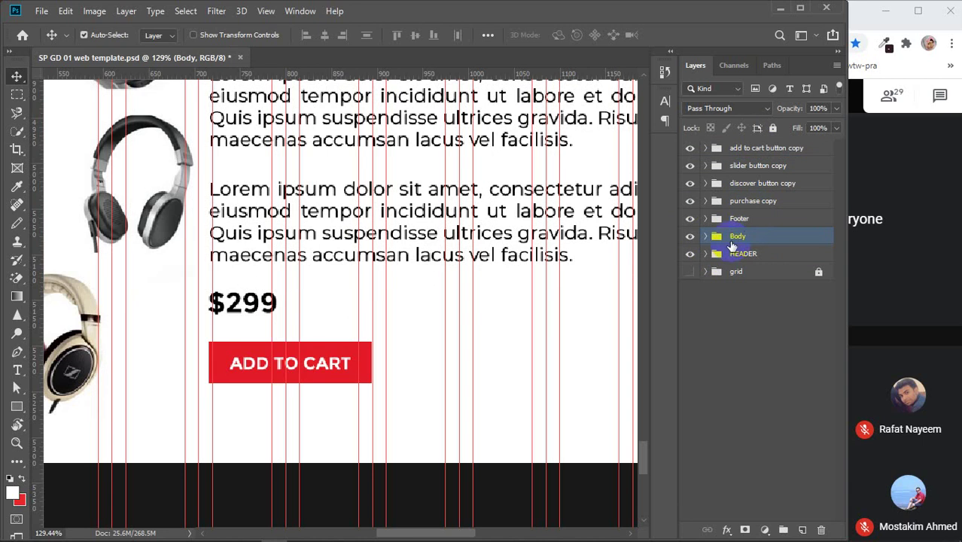
left_click(690, 257)
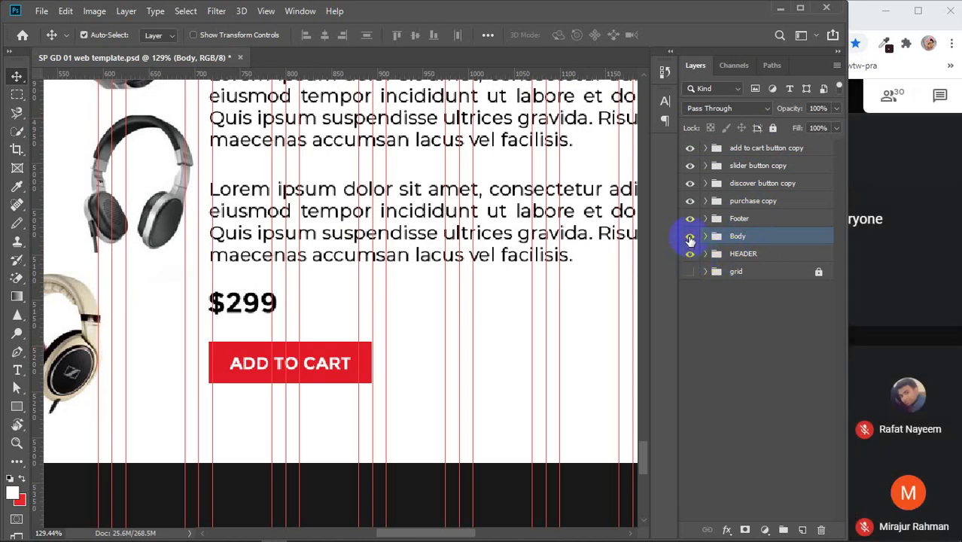
left_click(689, 237)
left_click(690, 236)
left_click(690, 218)
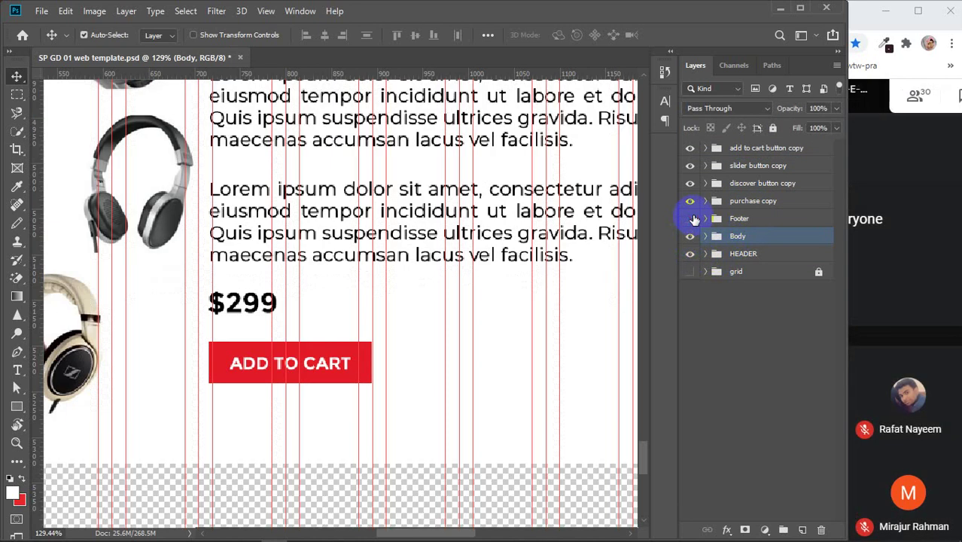
left_click(690, 218)
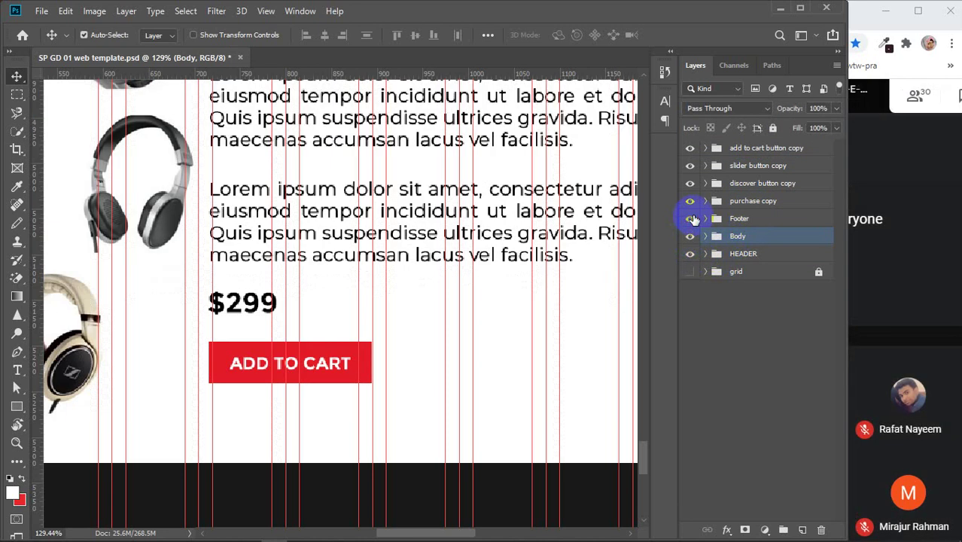
left_click(755, 201)
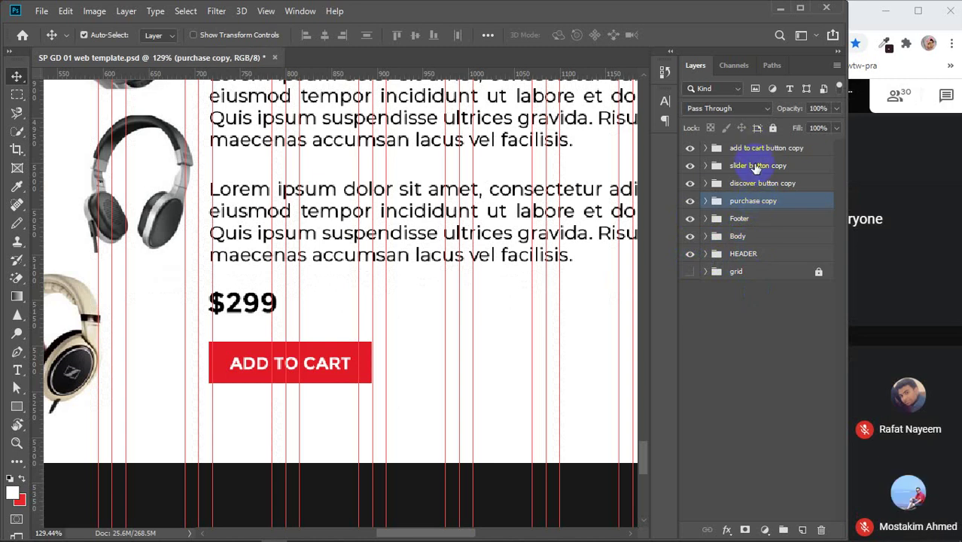
left_click(751, 154, "shift")
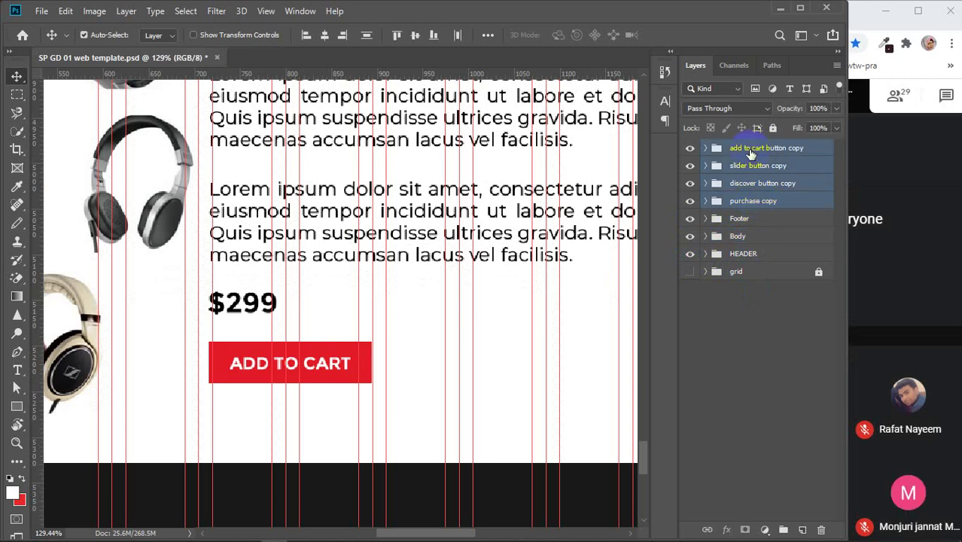
key("ctrl+g")
left_click(750, 154)
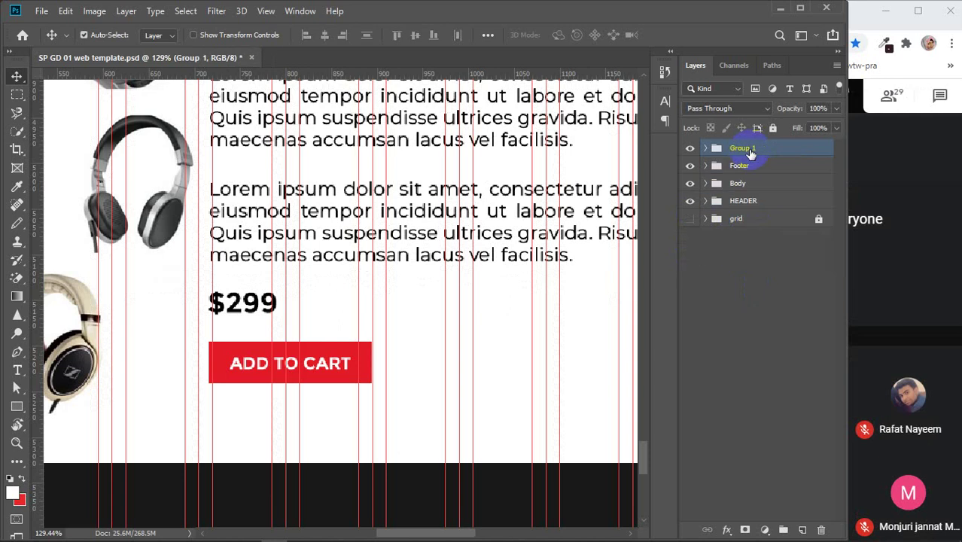
- Name Group 1 'hoover' and rename purchase copy to 'purchase hoover'
double_click(743, 148)
key("Return")
left_click(706, 149)
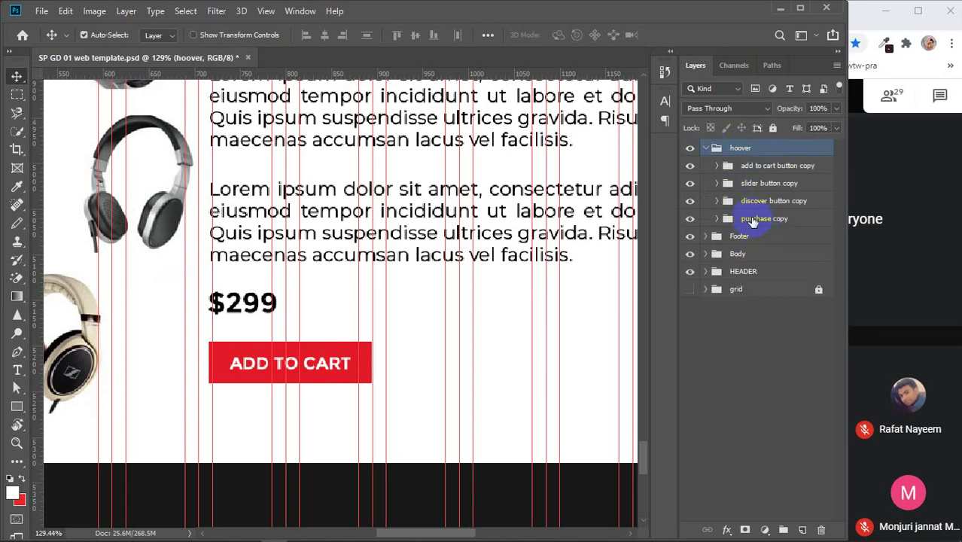
left_click(772, 220)
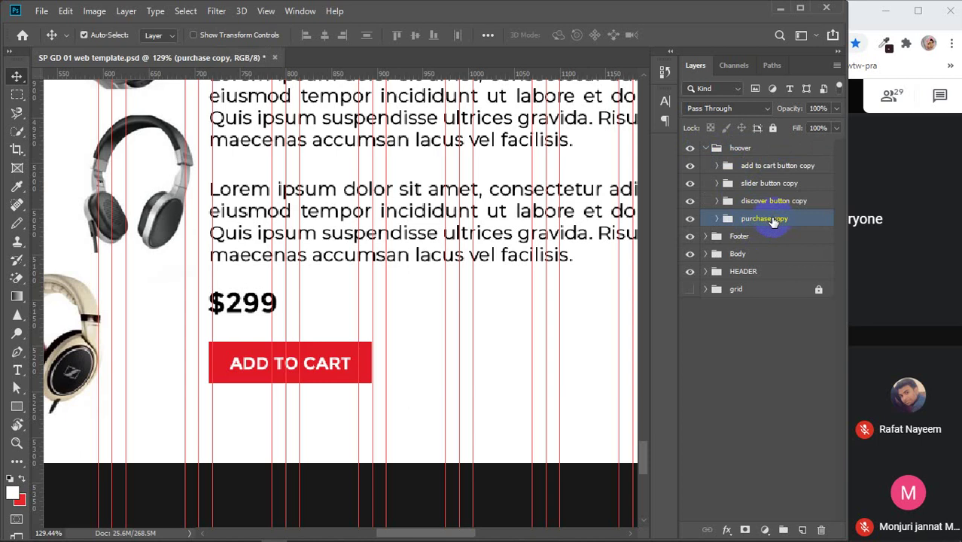
double_click(774, 219)
left_click_drag(773, 219, 804, 219)
type("hoover")
- Rename discover button copy to 'discover button hoover'
left_click(761, 202)
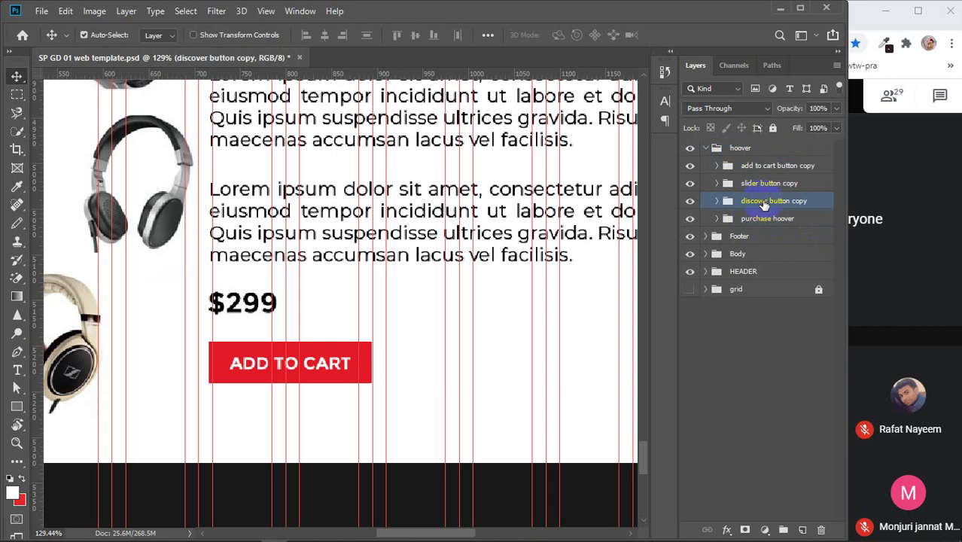
double_click(775, 200)
left_click_drag(790, 200, 842, 197)
type("ho")
key("BackSpace")
type("over")
key("Return")
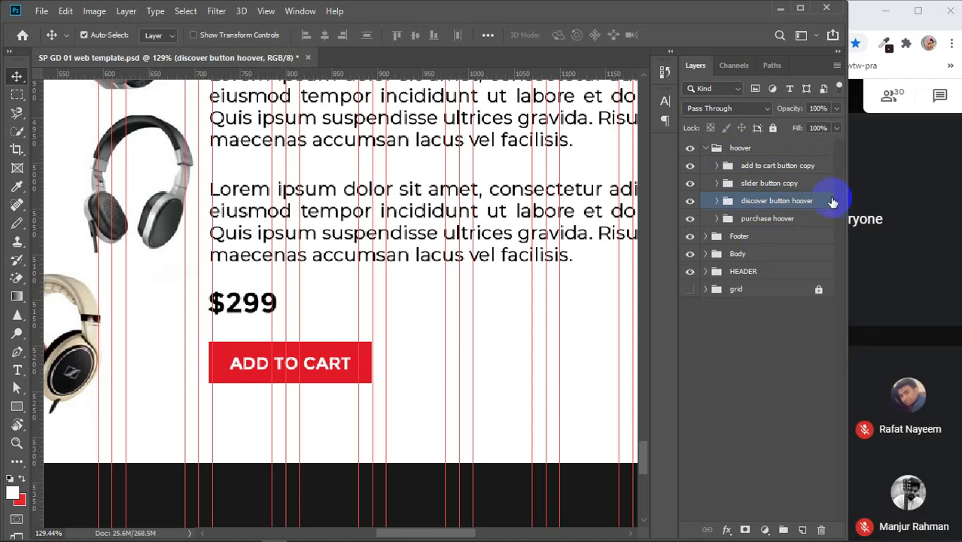
- Rename slider button copy and add to cart button copy so both end in 'hoover'
double_click(775, 183)
left_click_drag(784, 184, 824, 185)
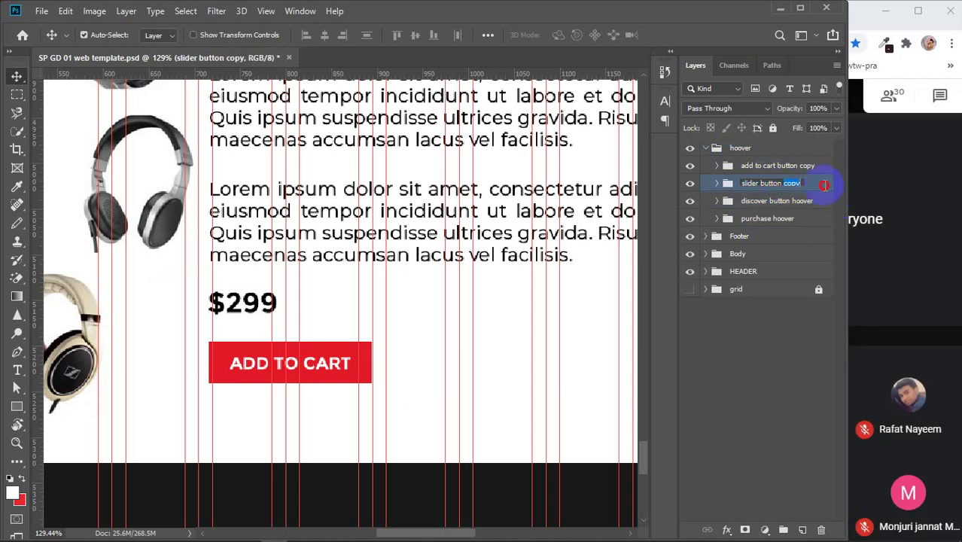
type("hoover")
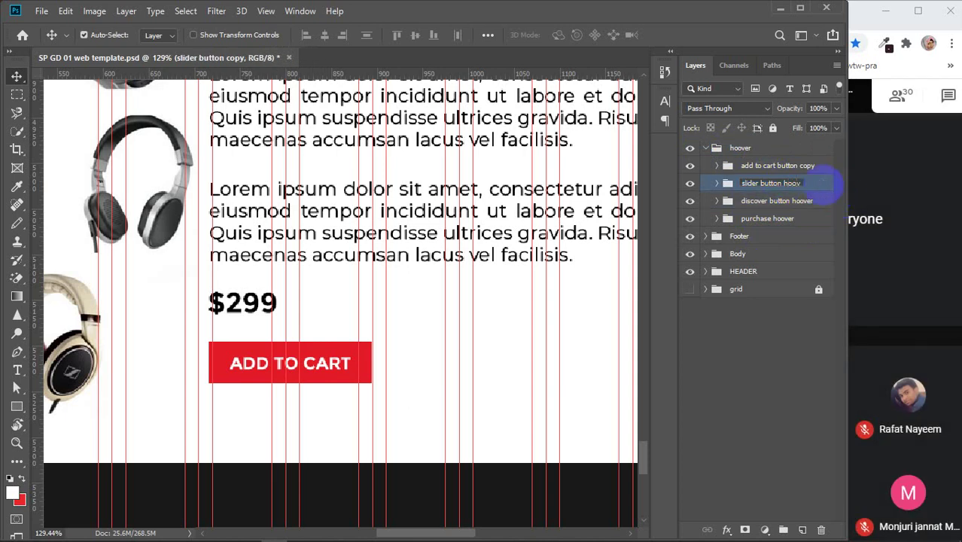
double_click(783, 165)
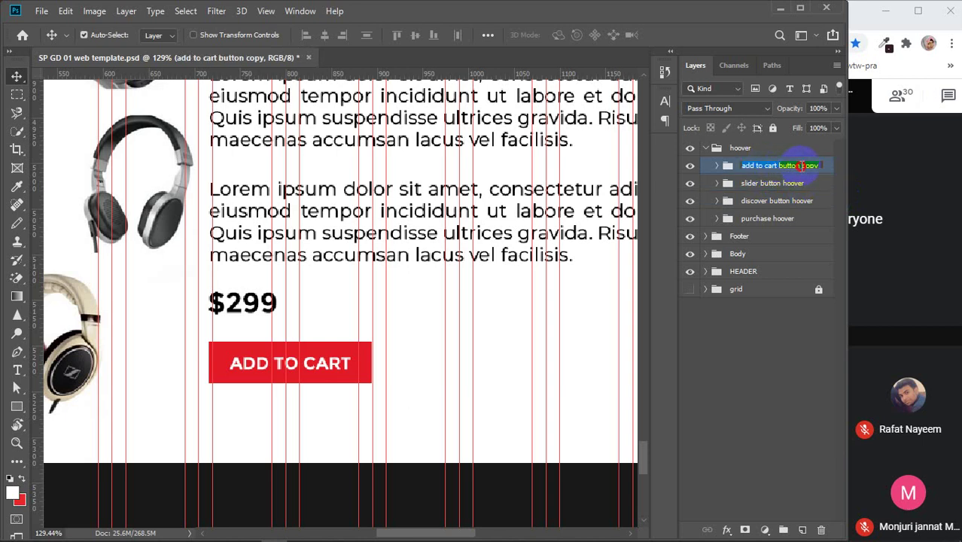
left_click_drag(800, 166, 826, 166)
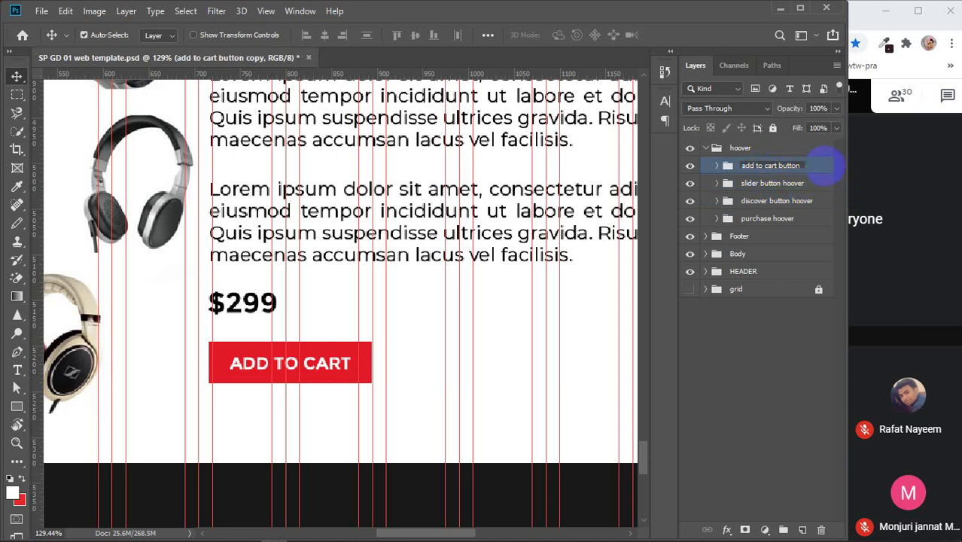
type("hoover")
key("Return")
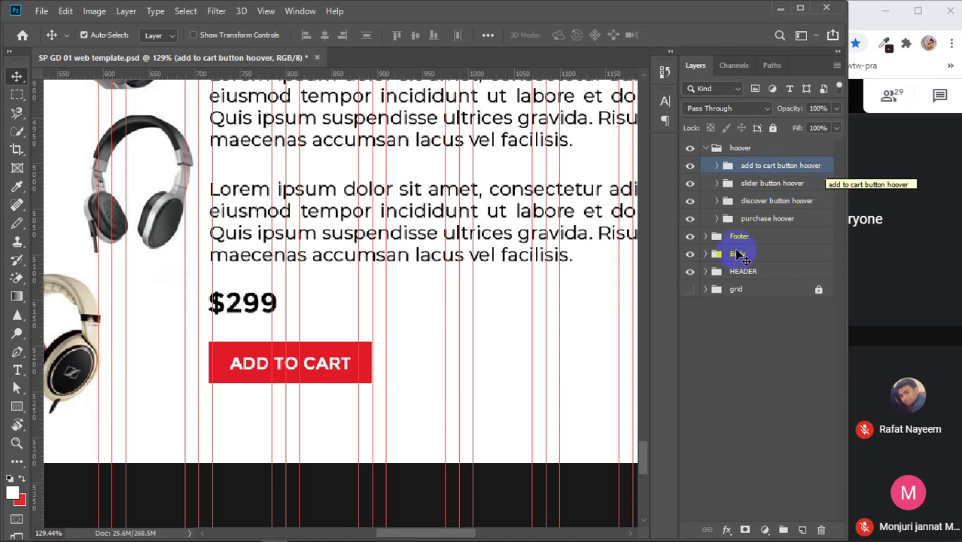
- Bring the header's PURCHASE button into view, expand purchase hoover and select its PURCHASE text layer
scroll(434, 359, "down", 3)
scroll(434, 359, "down", 12)
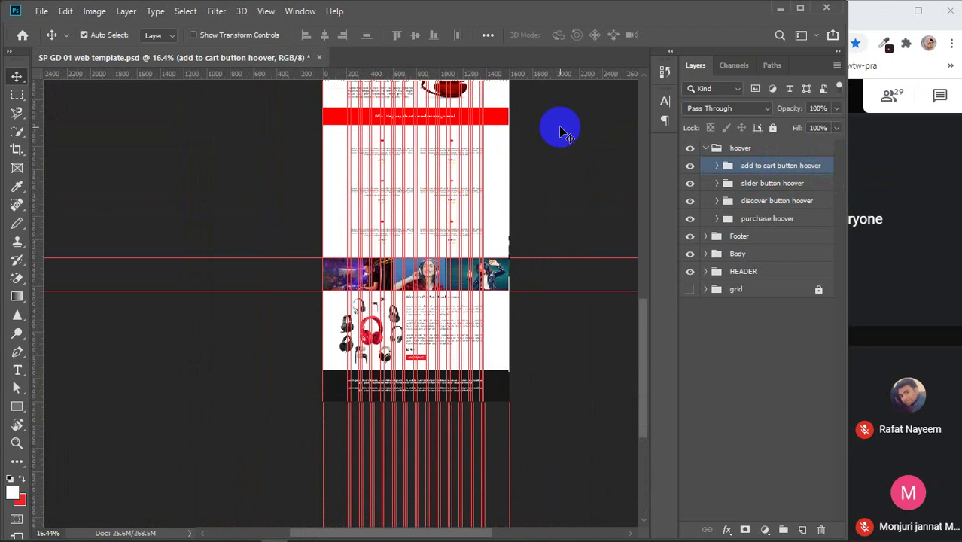
left_click_drag(558, 128, 532, 458)
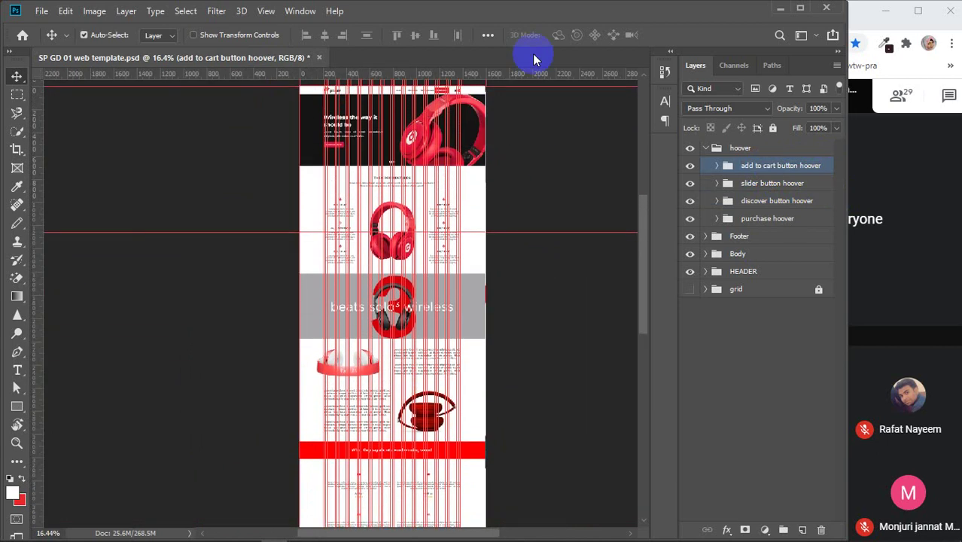
left_click_drag(534, 121, 524, 262)
key("ctrl+r")
scroll(455, 248, "up", 12)
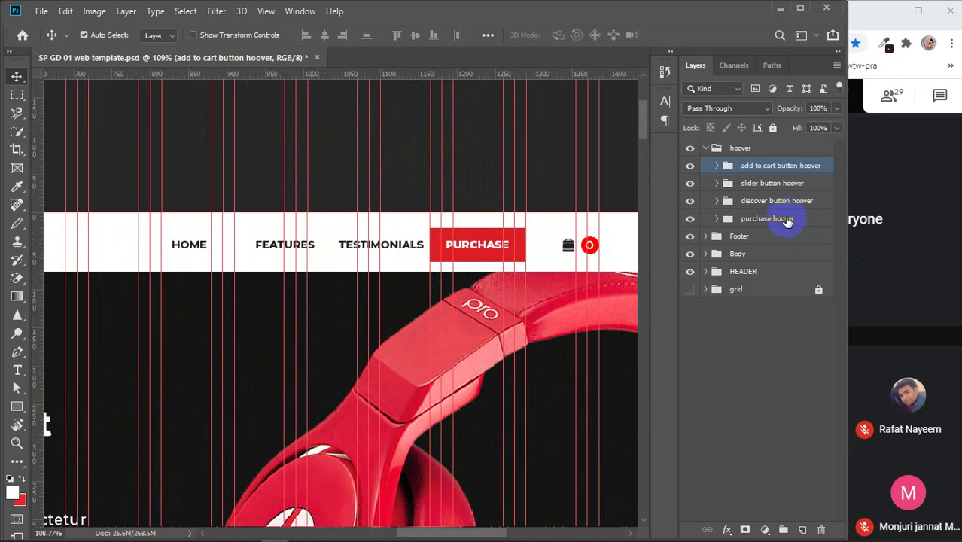
left_click(720, 220)
left_click(716, 219)
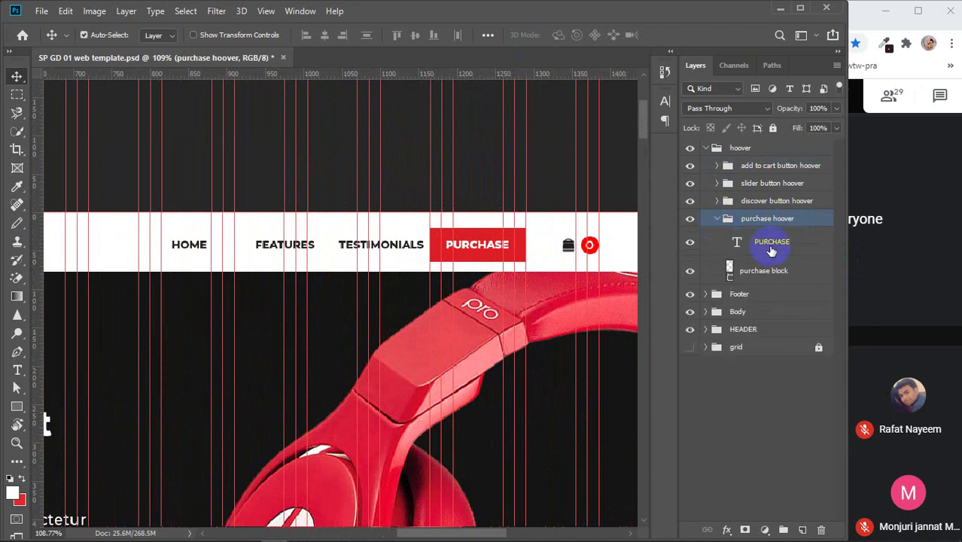
left_click(771, 251)
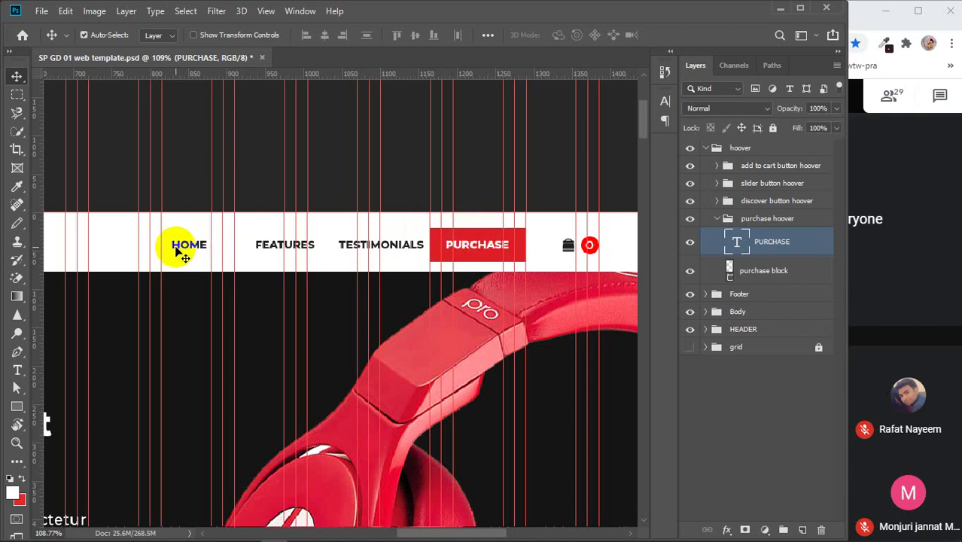
- Set the PURCHASE text colour to black
double_click(737, 243)
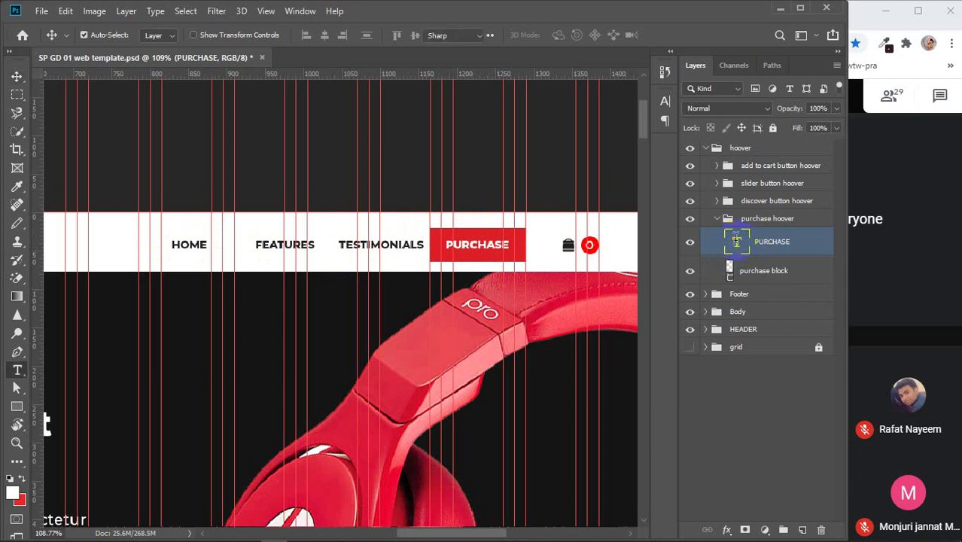
left_click(567, 35)
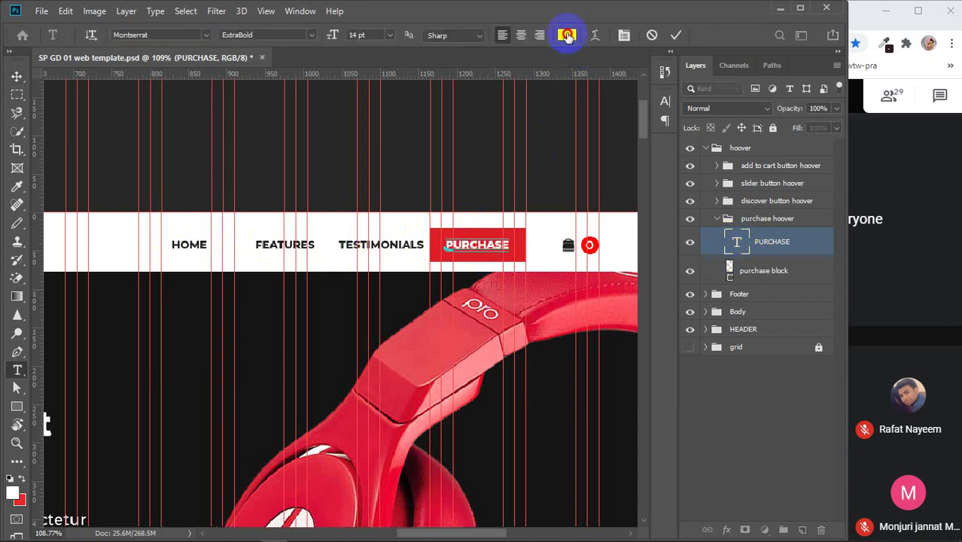
left_click_drag(667, 249, 549, 382)
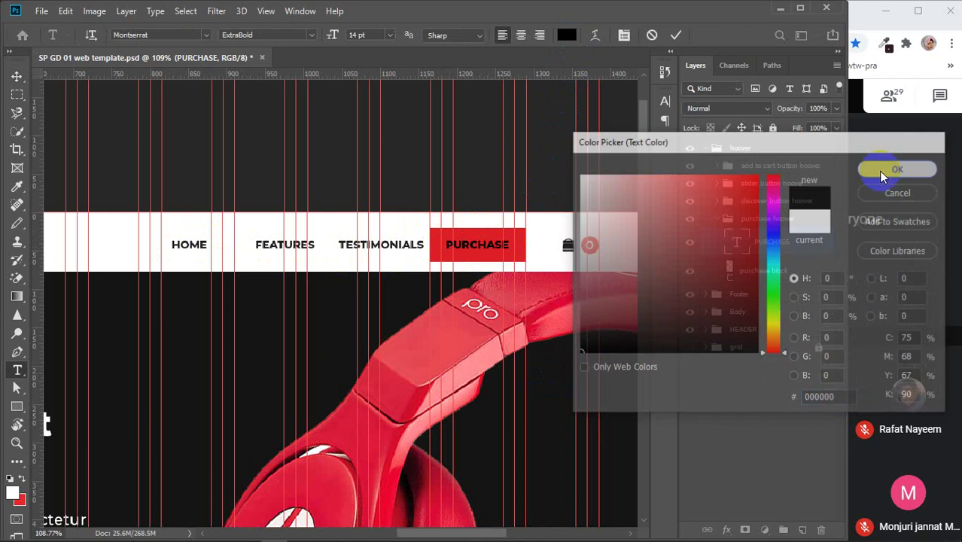
left_click(862, 167)
left_click(675, 35)
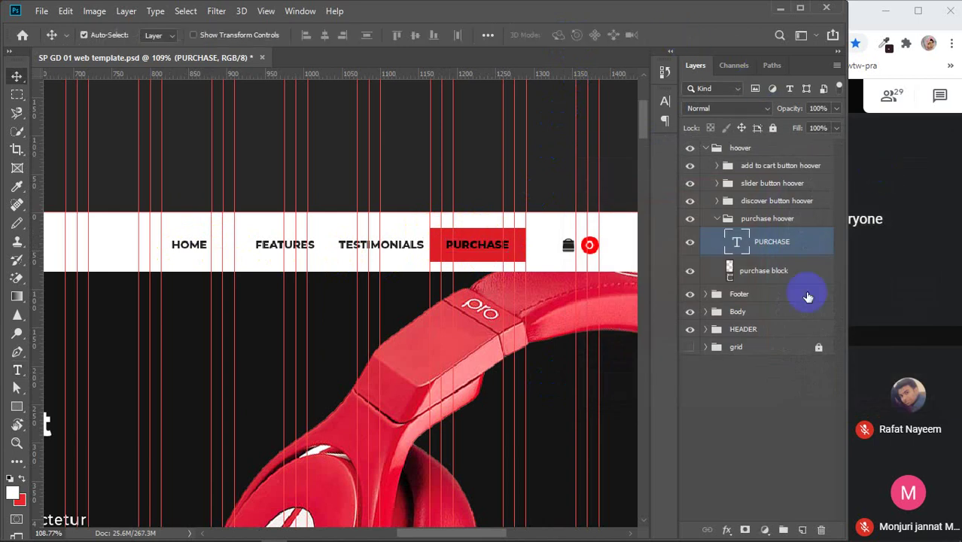
- Delete the purchase block layer and make the Footer, Body and HEADER groups visible again
left_click(763, 272)
key("Delete")
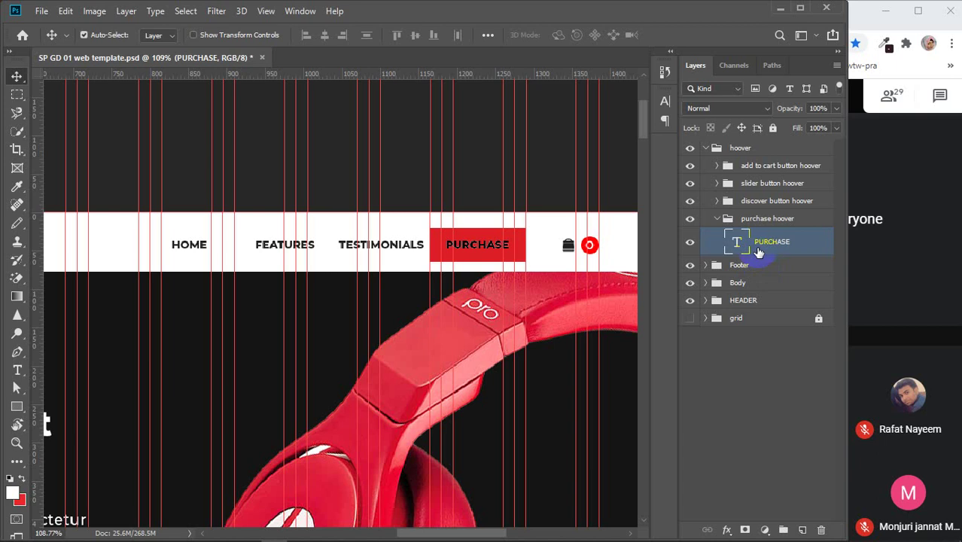
left_click_drag(690, 301, 688, 284)
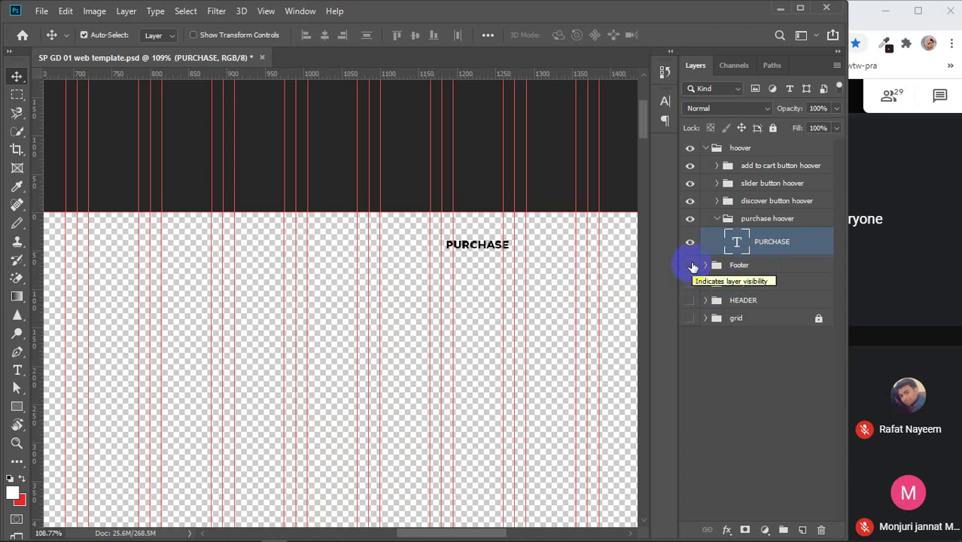
left_click_drag(692, 267, 688, 301)
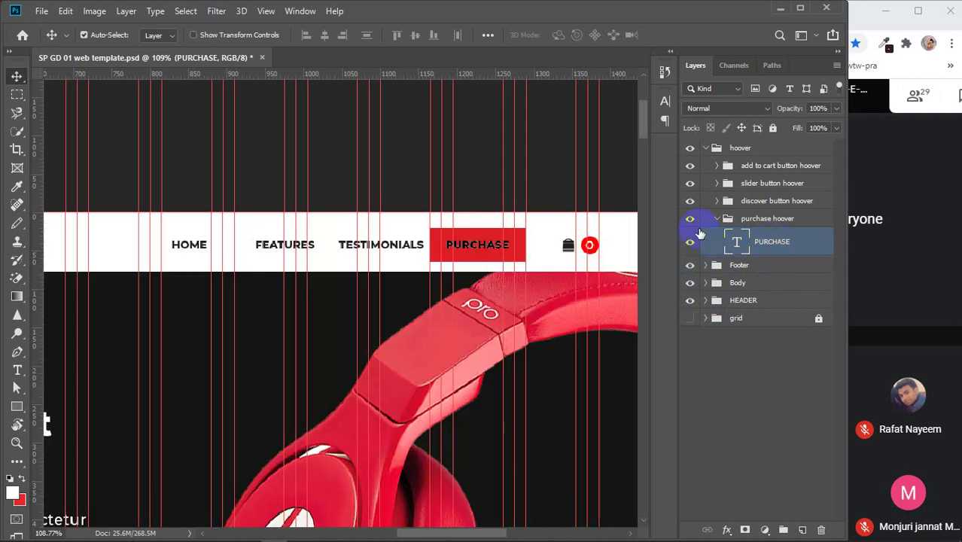
- Expand discover button hoover and edit the DISCOVER MORE text with the Character panel open
left_click(724, 219)
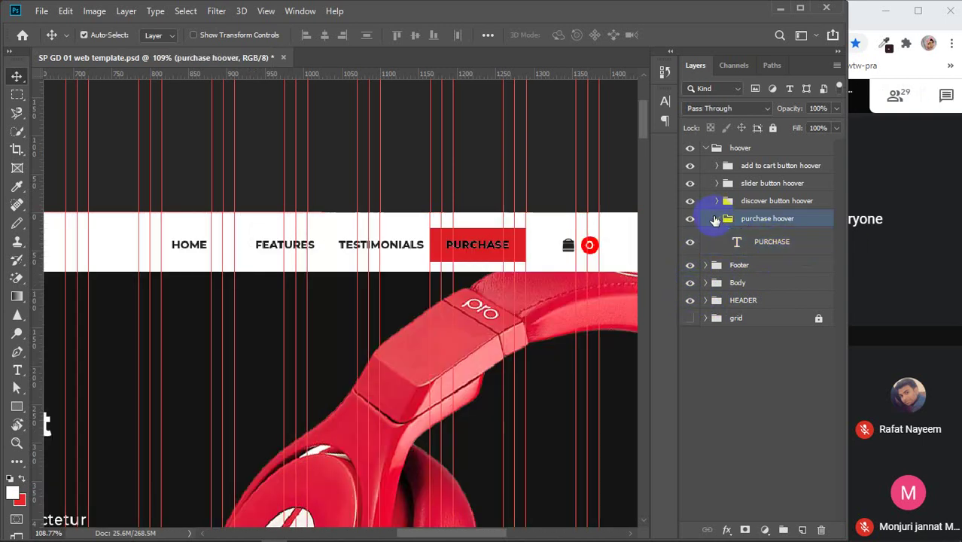
left_click(717, 219)
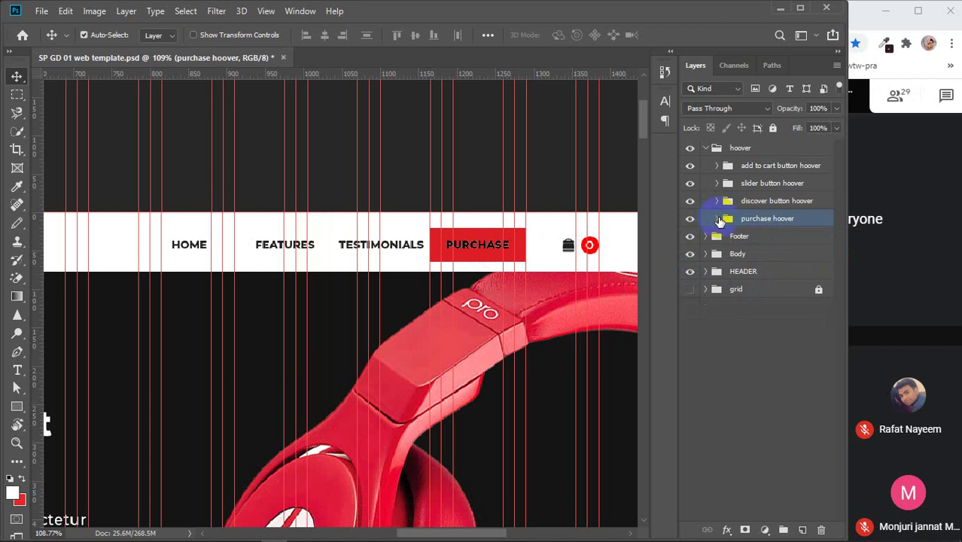
left_click(761, 202)
scroll(440, 316, "down", 5)
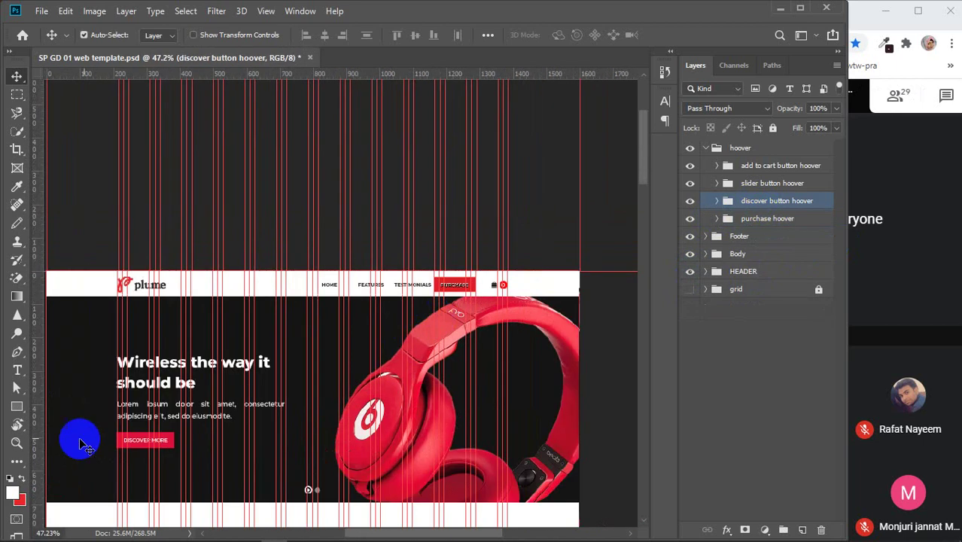
scroll(85, 446, "up", 5)
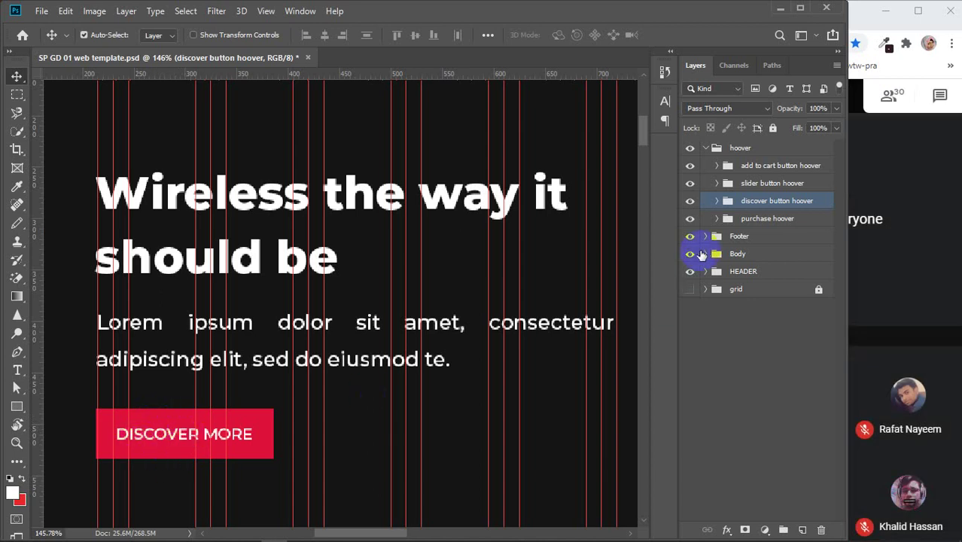
left_click(717, 200)
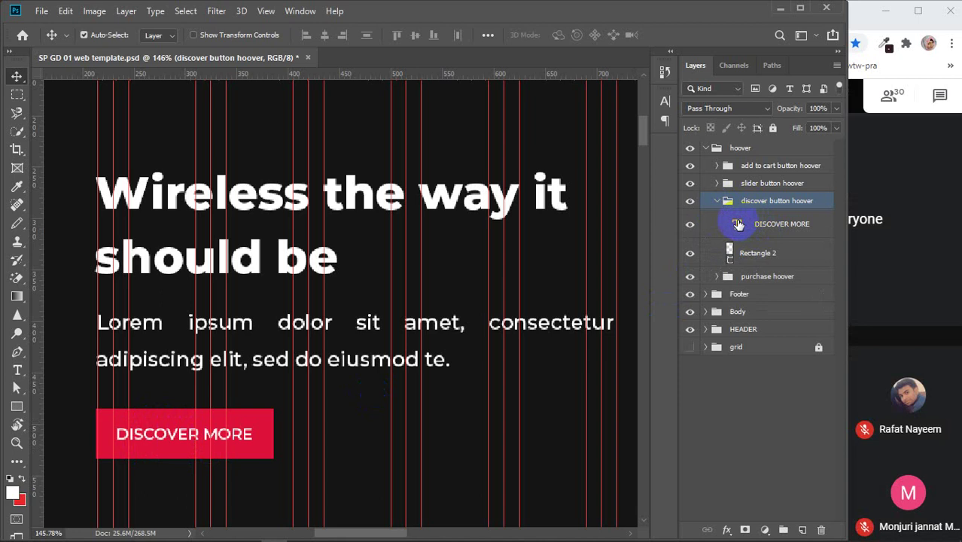
left_click(738, 223)
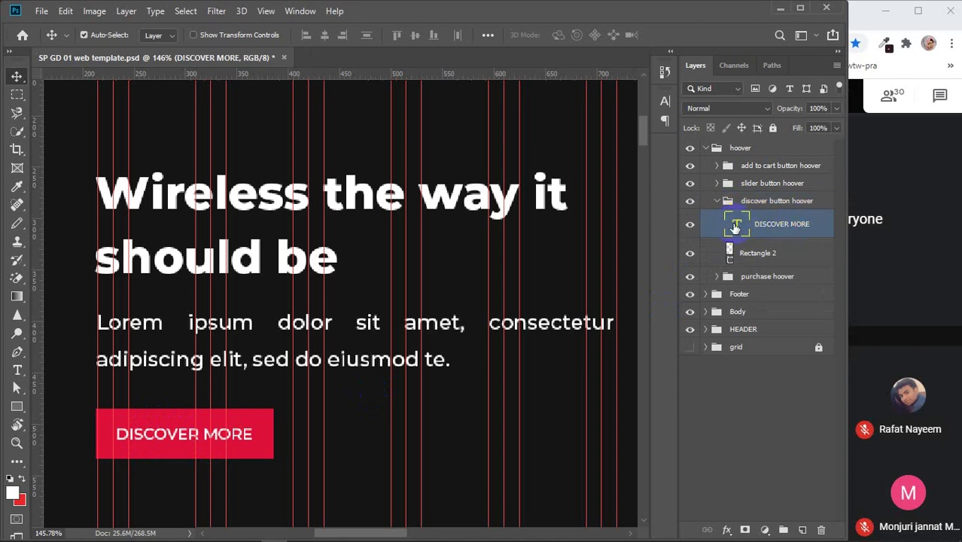
double_click(735, 226)
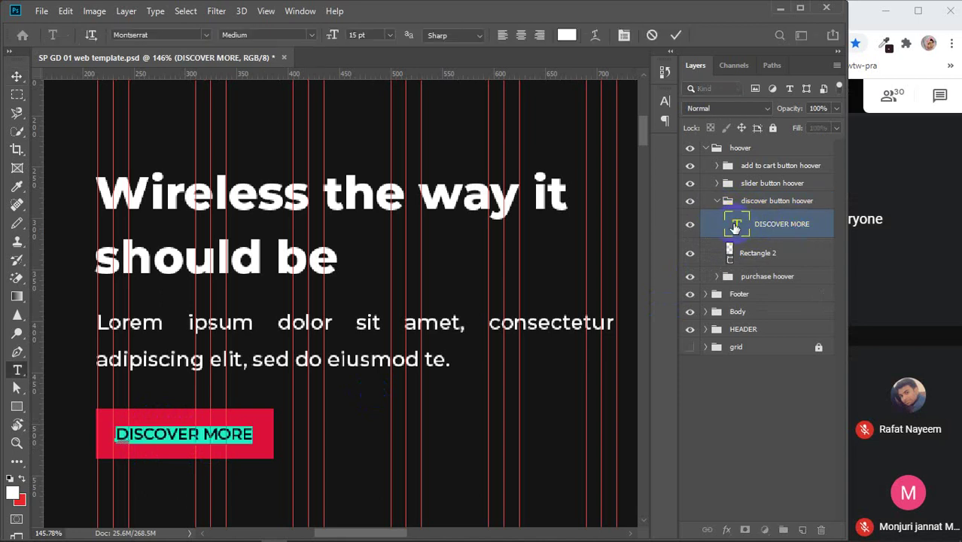
left_click(664, 100)
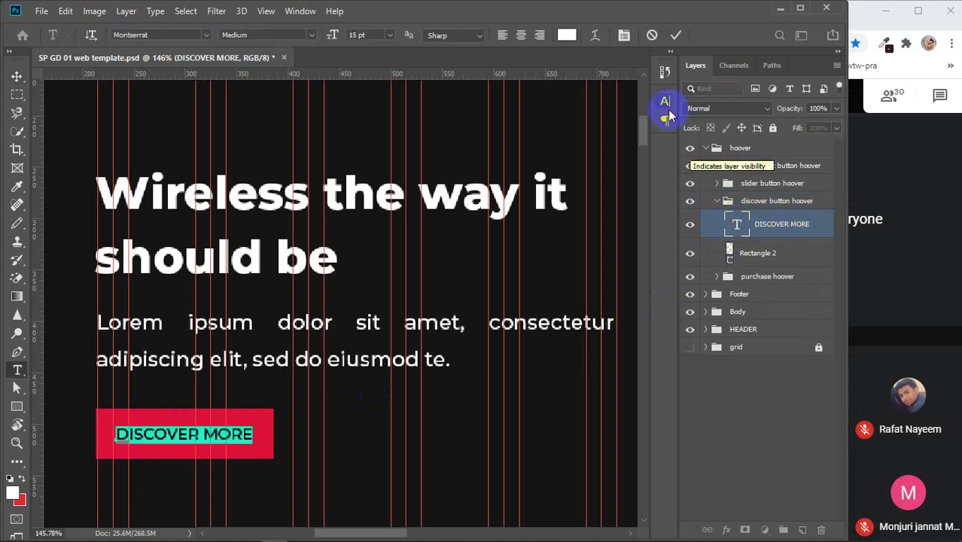
- Set the DISCOVER MORE text colour to red #ff0000
left_click(674, 38)
left_click(621, 183)
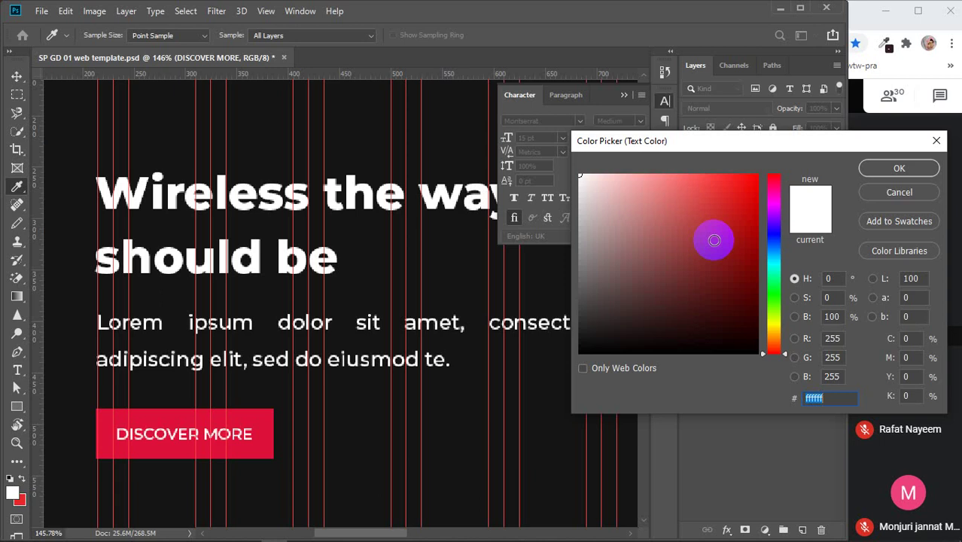
left_click_drag(713, 241, 759, 167)
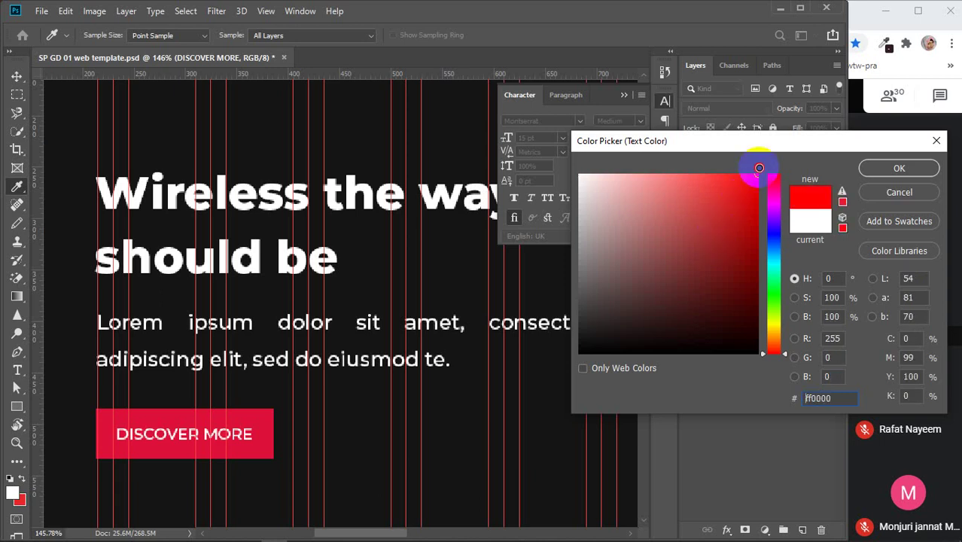
left_click(884, 168)
- Fill the Rectangle 2 button shape with white #ffffff
left_click(758, 256)
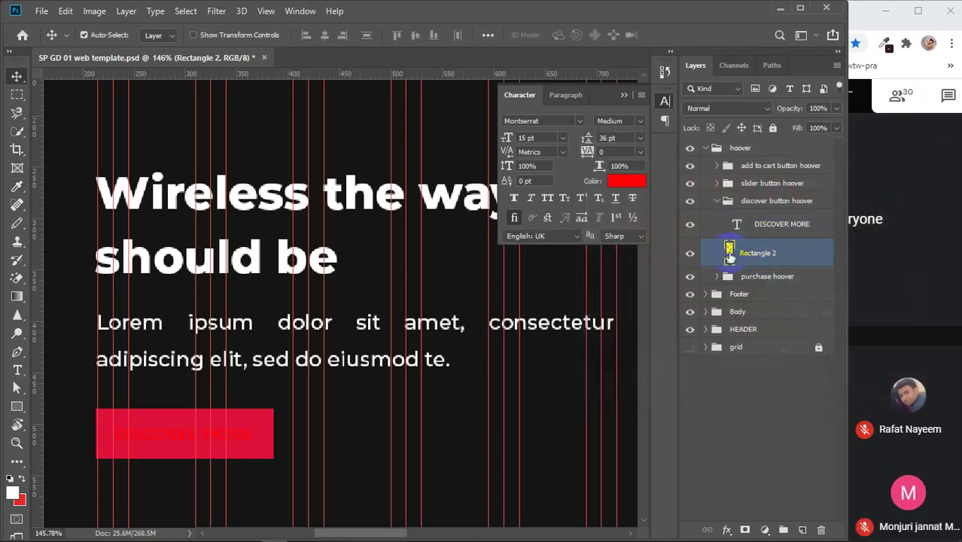
left_click(624, 95)
left_click(729, 255)
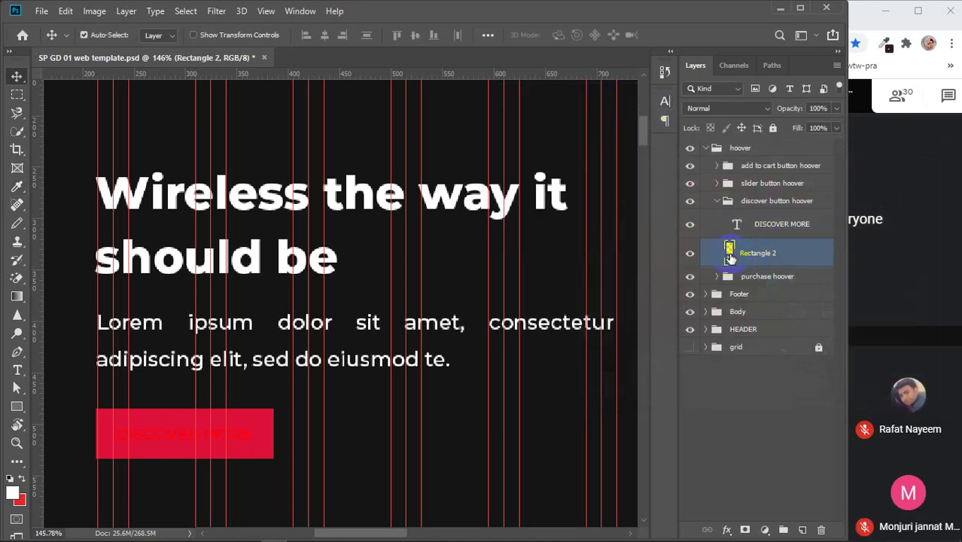
double_click(729, 255)
left_click(581, 165)
left_click_drag(581, 166, 562, 161)
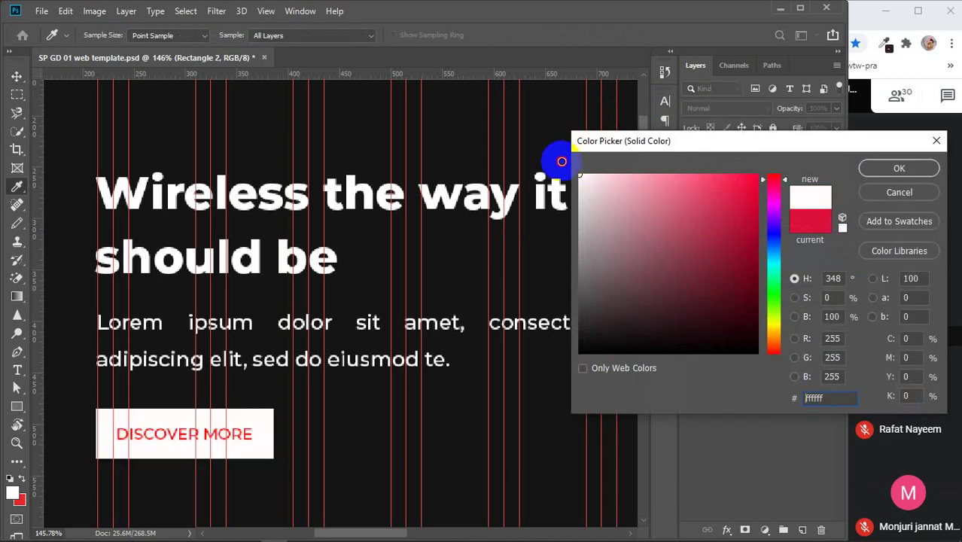
left_click(872, 166)
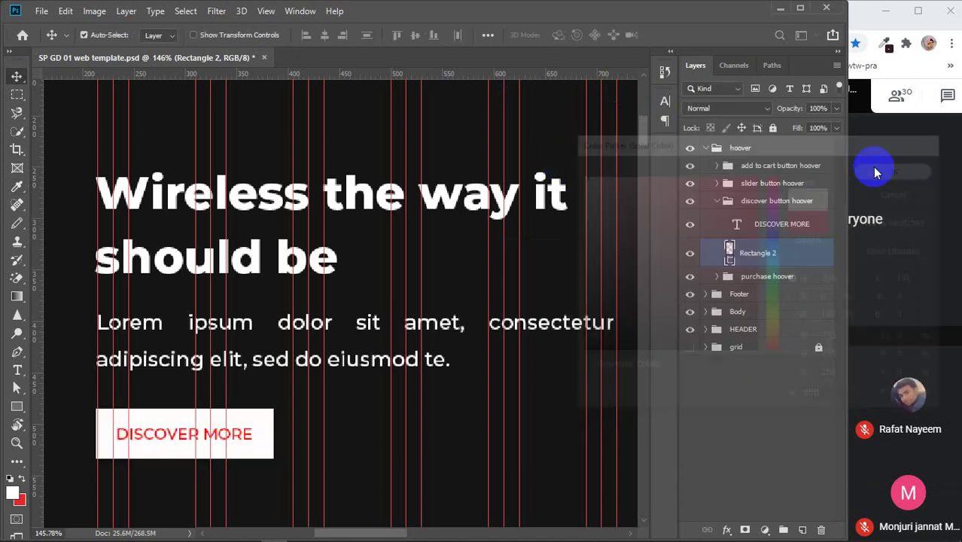
- Collapse the discover button hoover group and bring the headphones and slider dots into view
left_click(716, 202)
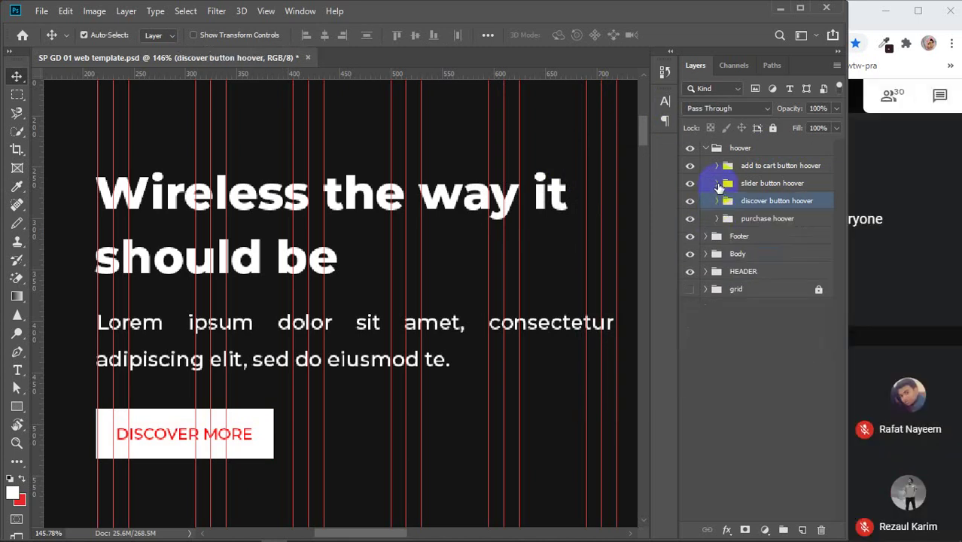
scroll(530, 278, "down", 3)
scroll(529, 275, "down", 1)
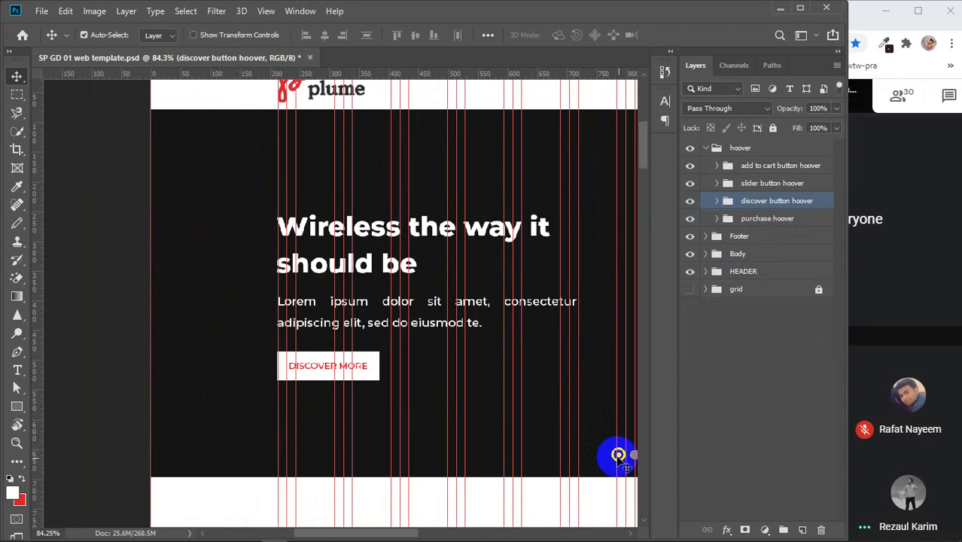
left_click_drag(620, 456, 419, 434)
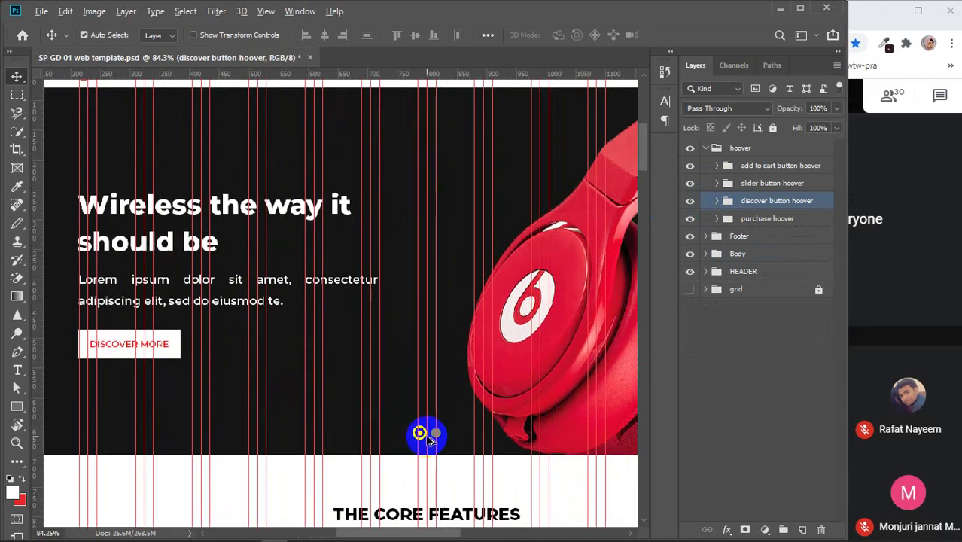
scroll(432, 443, "up", 3)
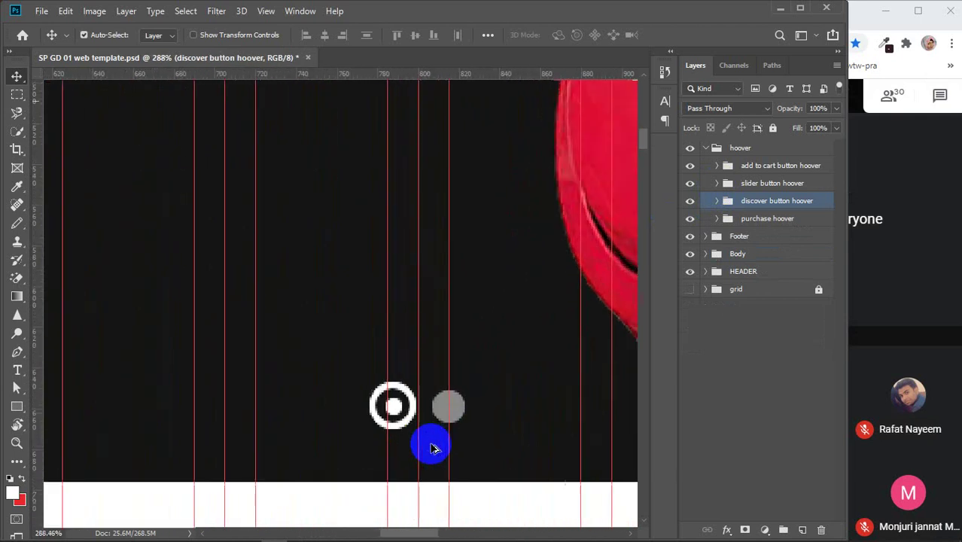
- Pick the slider dots and expand the slider button hoover group in the Layers panel
left_click(393, 405)
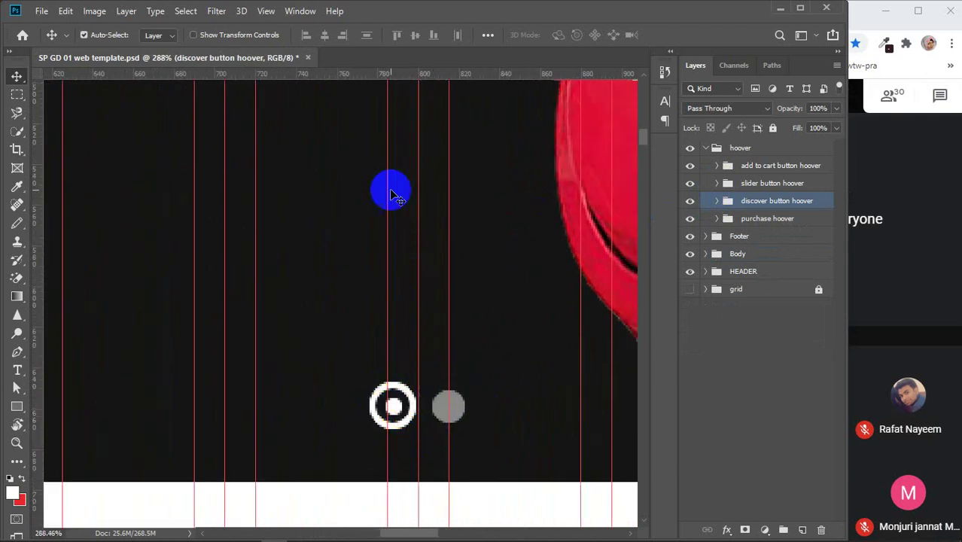
left_click(393, 407)
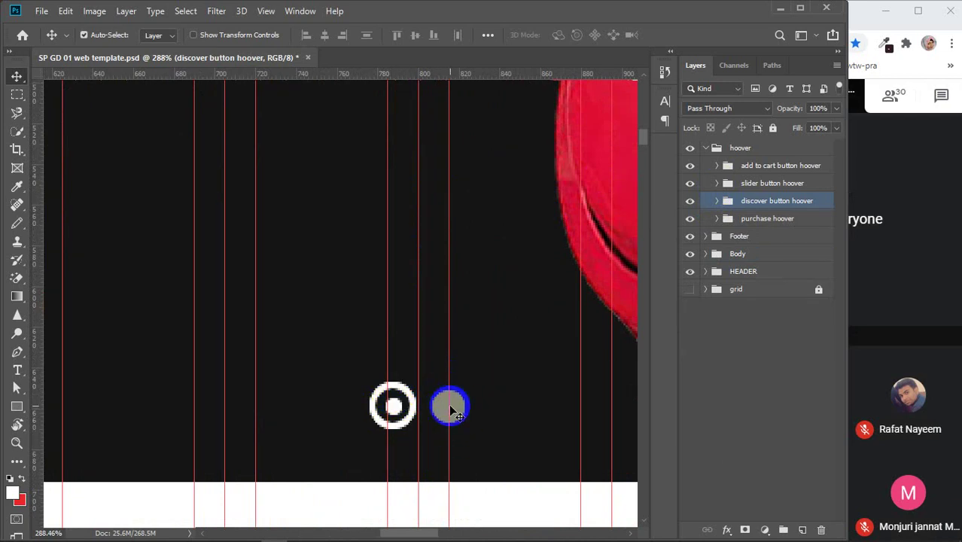
left_click(395, 405)
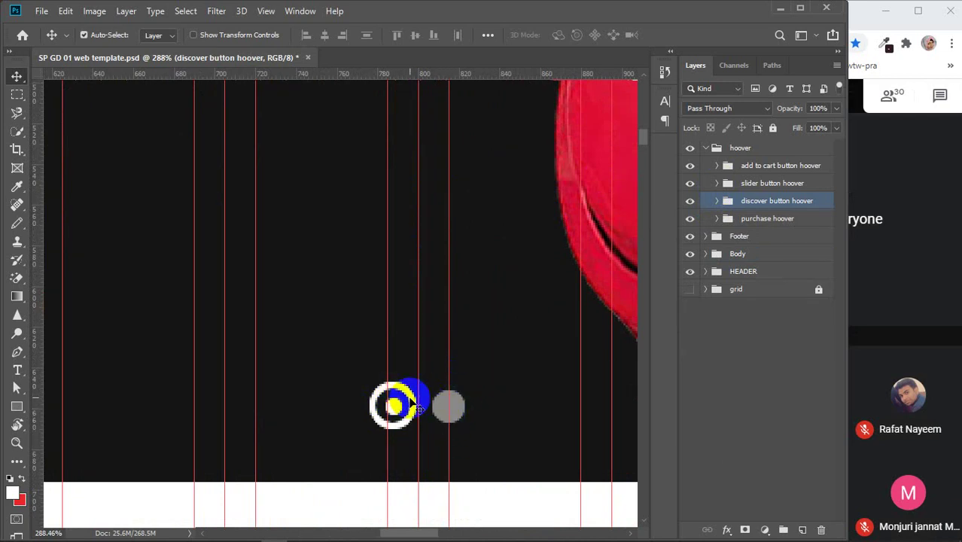
left_click(721, 194)
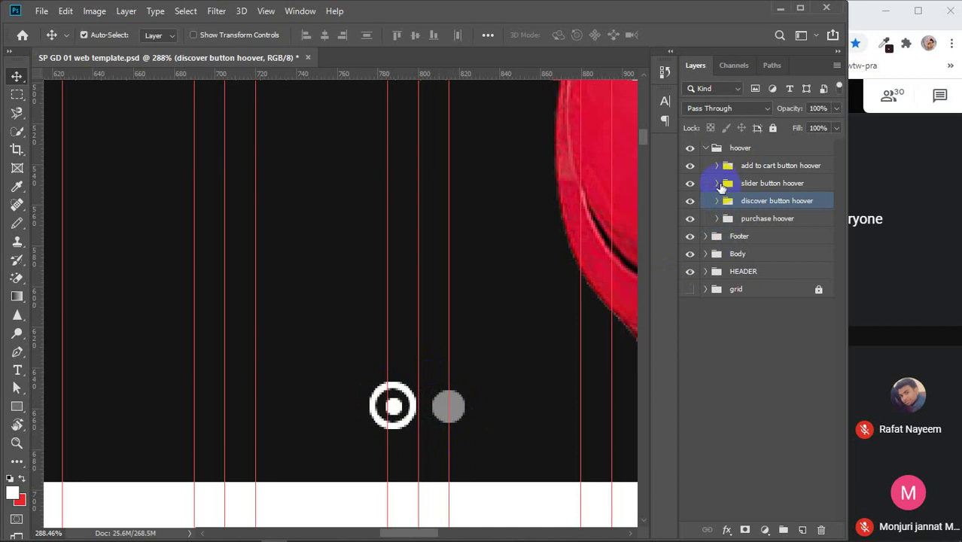
left_click(718, 183)
- Select the block button layer and toggle its visibility to identify the grey dot
left_click(700, 209)
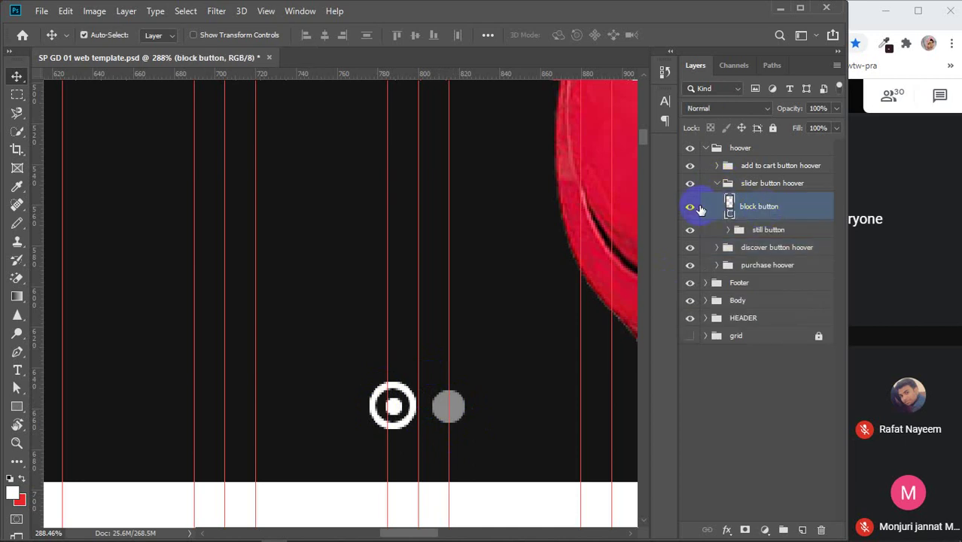
left_click(691, 207)
left_click(691, 208)
left_click(691, 208)
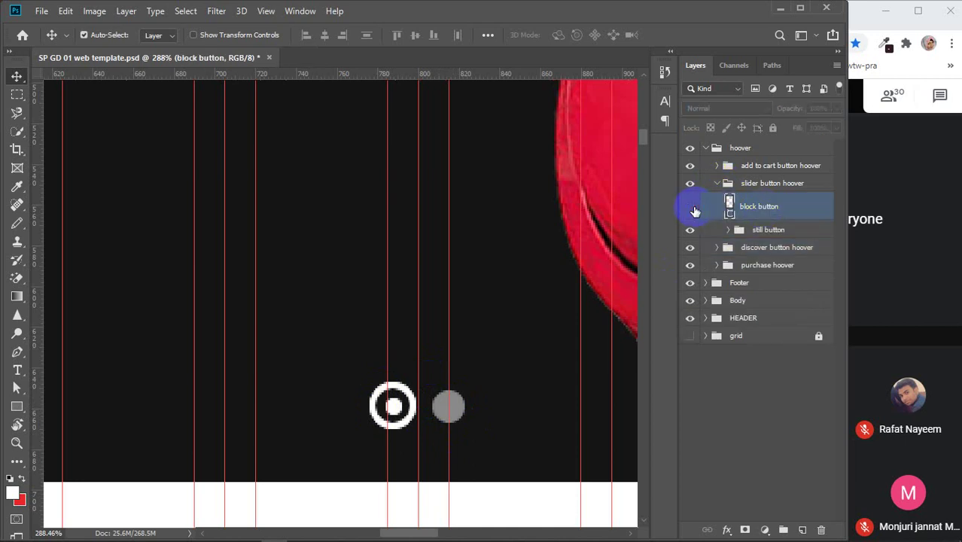
left_click(691, 208)
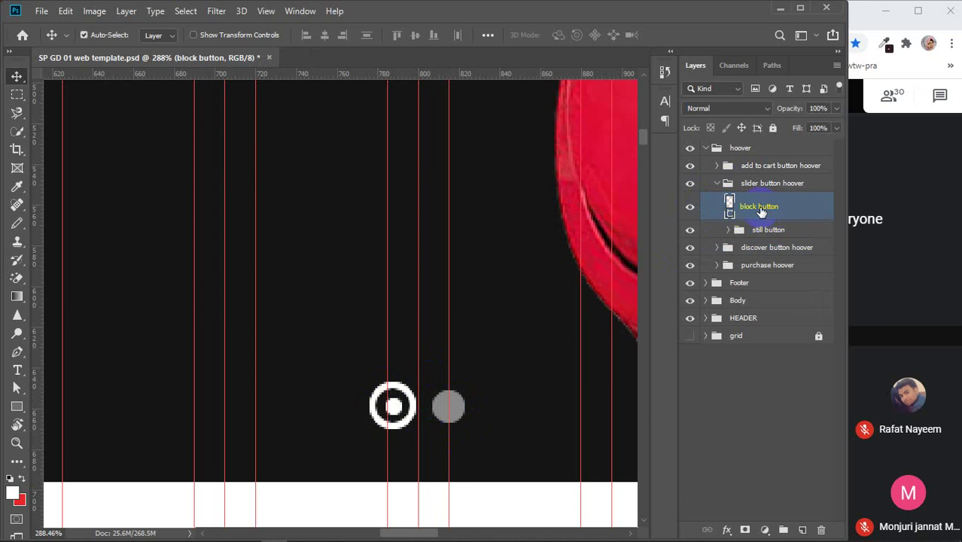
- Hide the HEADER group, keeping Body visible, and turn on the grid layer
left_click(449, 377)
left_click(692, 300)
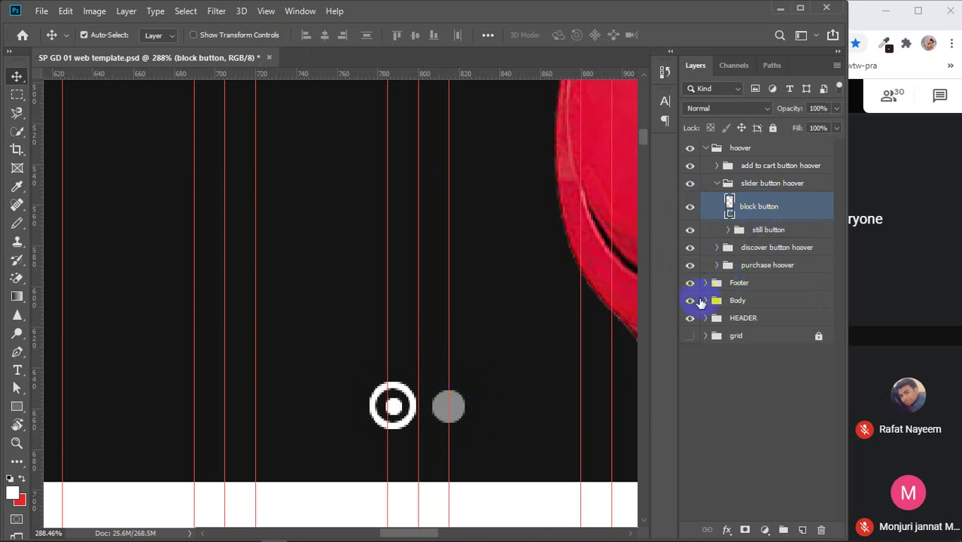
left_click(516, 423)
left_click(703, 332)
left_click(692, 303)
left_click(691, 301)
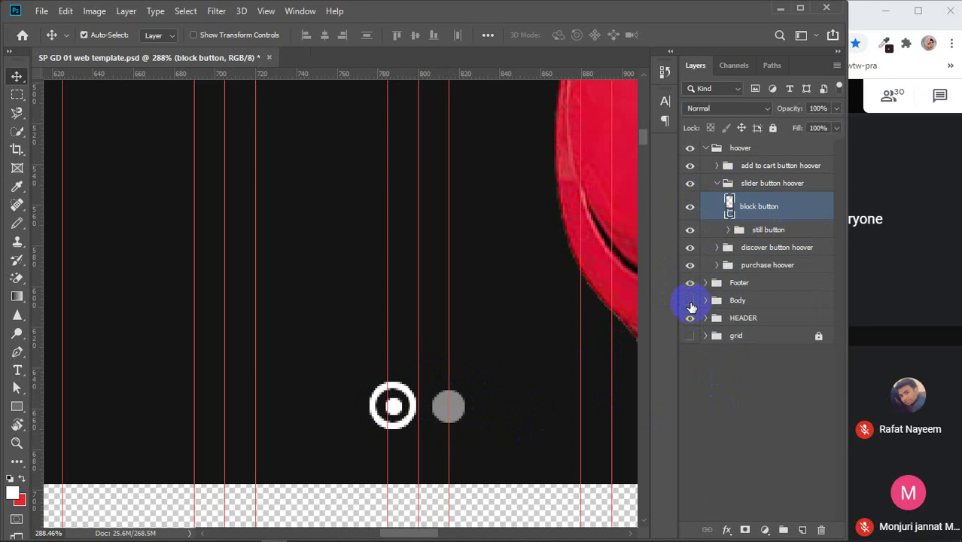
left_click(691, 301)
left_click(691, 319)
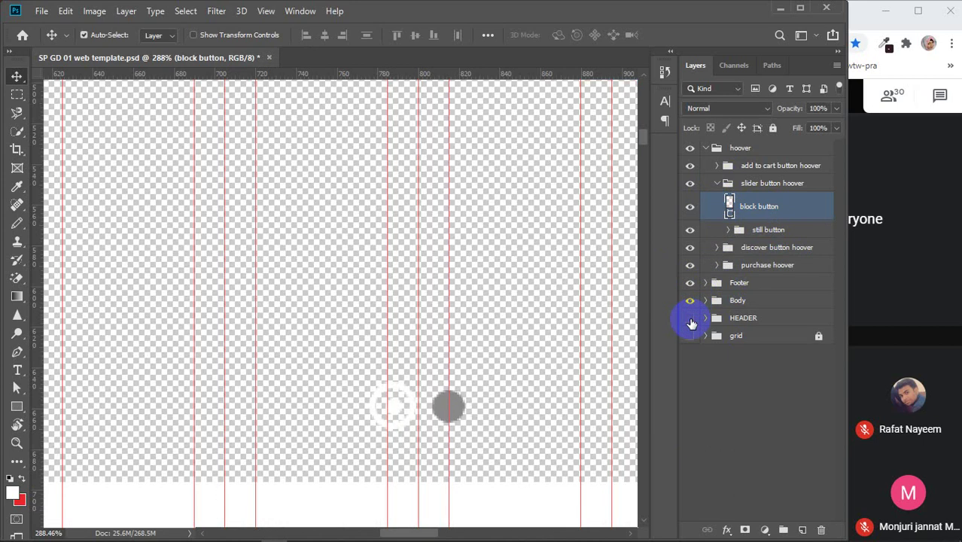
left_click(689, 335)
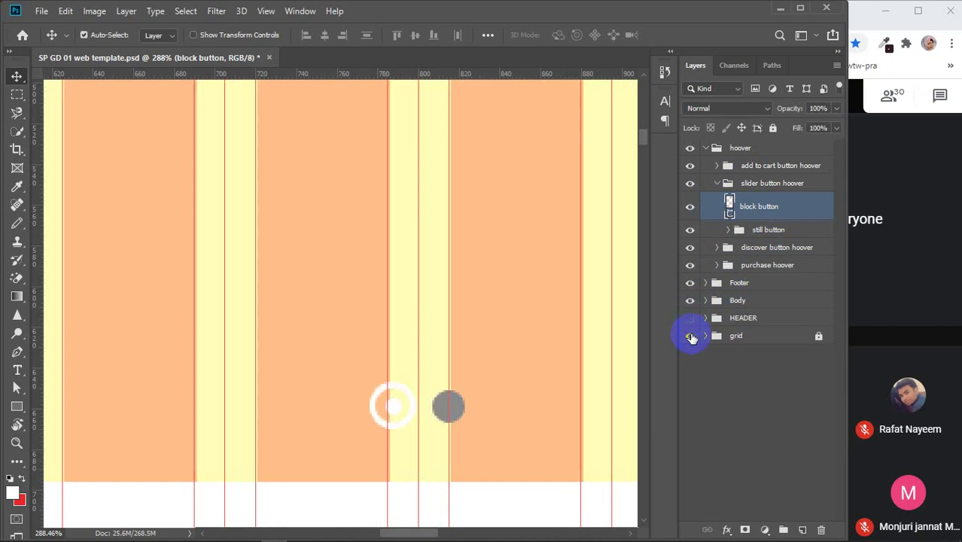
- Edit the block button layer name, then drag the grey dot about 19 px left into the white ring
double_click(778, 210)
left_click(483, 390)
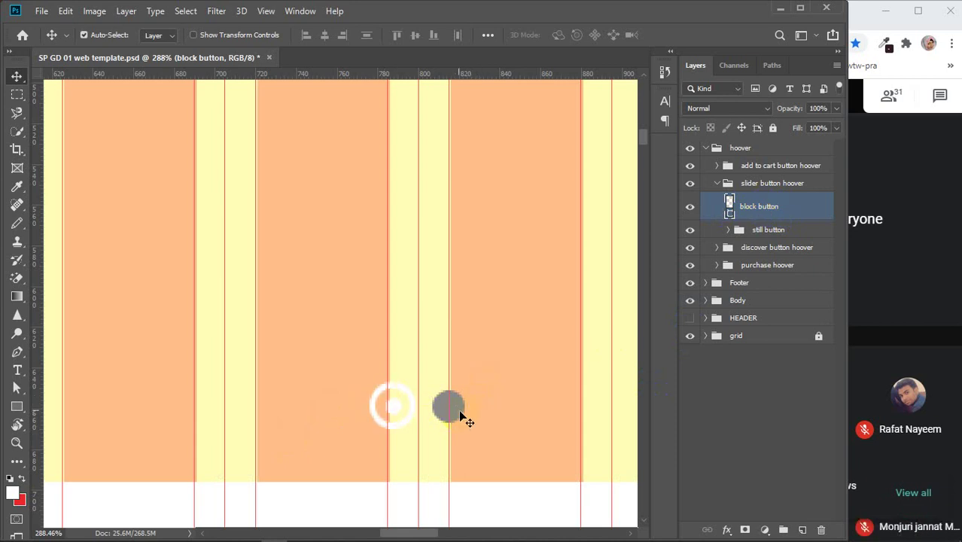
left_click(712, 256)
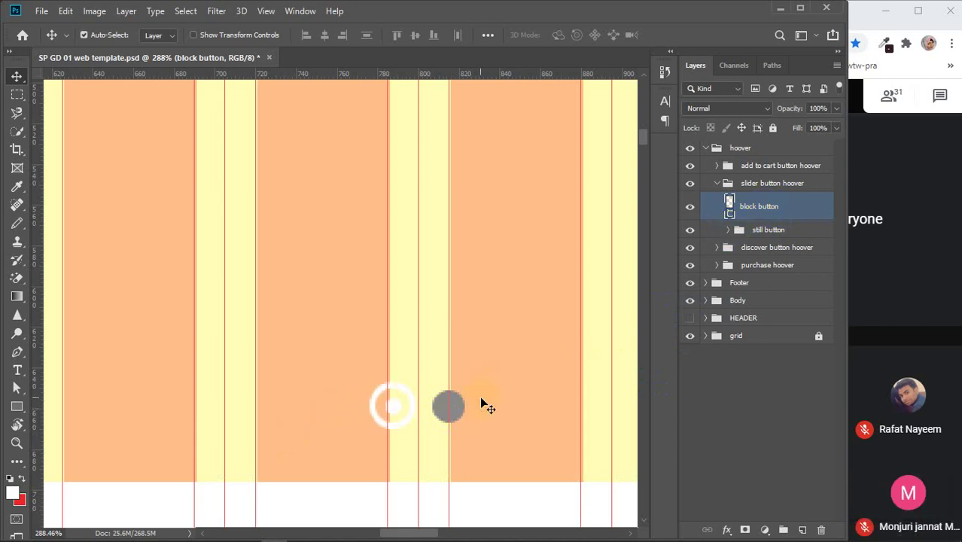
left_click_drag(455, 407, 402, 403)
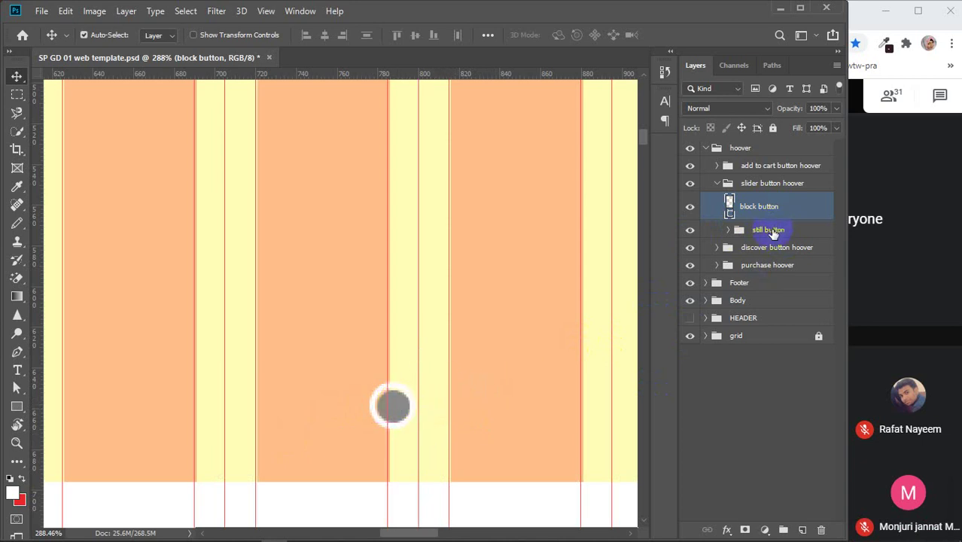
- Drag the still button's white ring right, check which ellipse it is, then undo
left_click(771, 231)
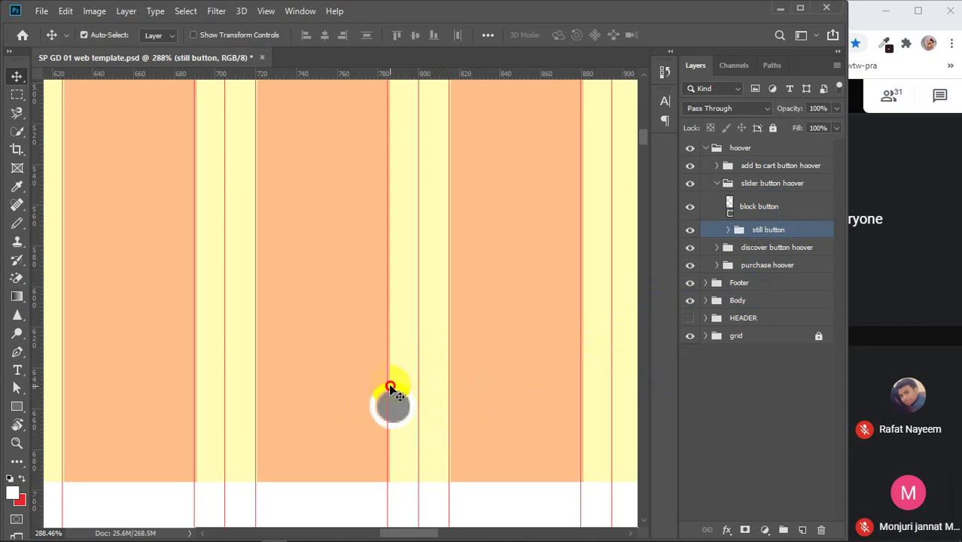
left_click_drag(390, 388, 440, 392)
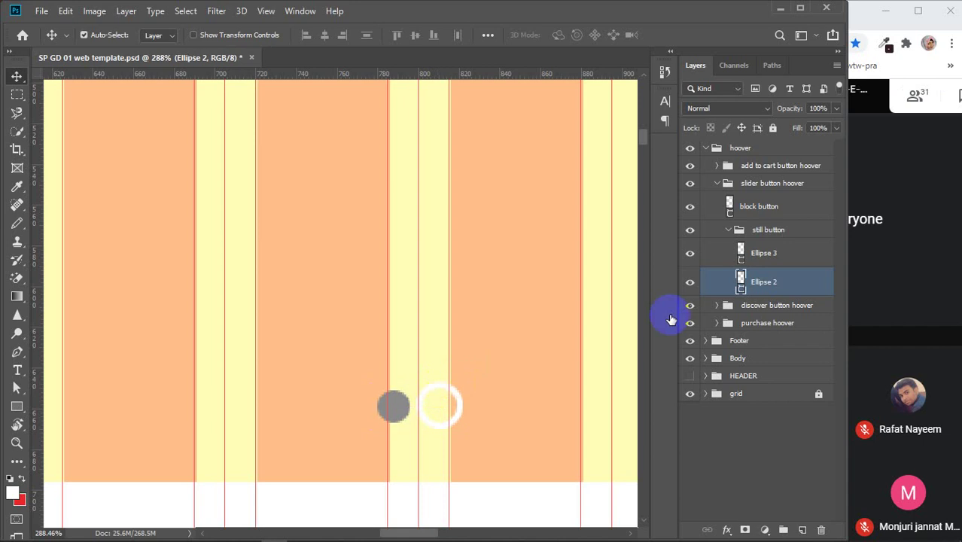
left_click(690, 253)
left_click(690, 282)
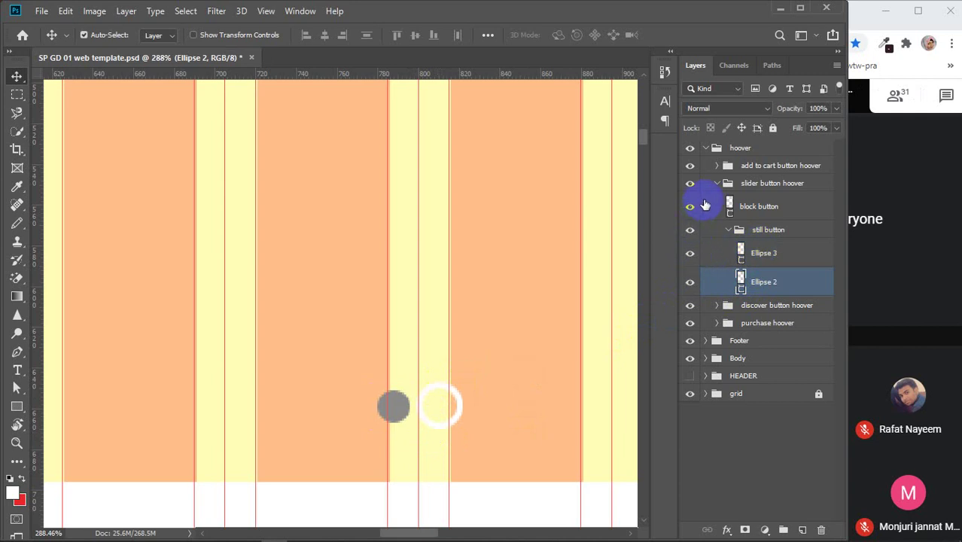
key("ctrl+comma")
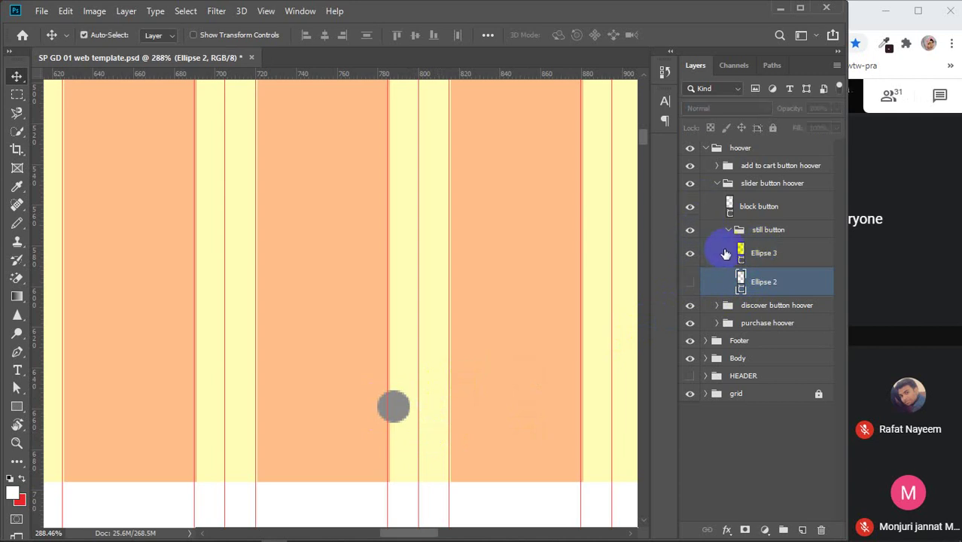
left_click(690, 282)
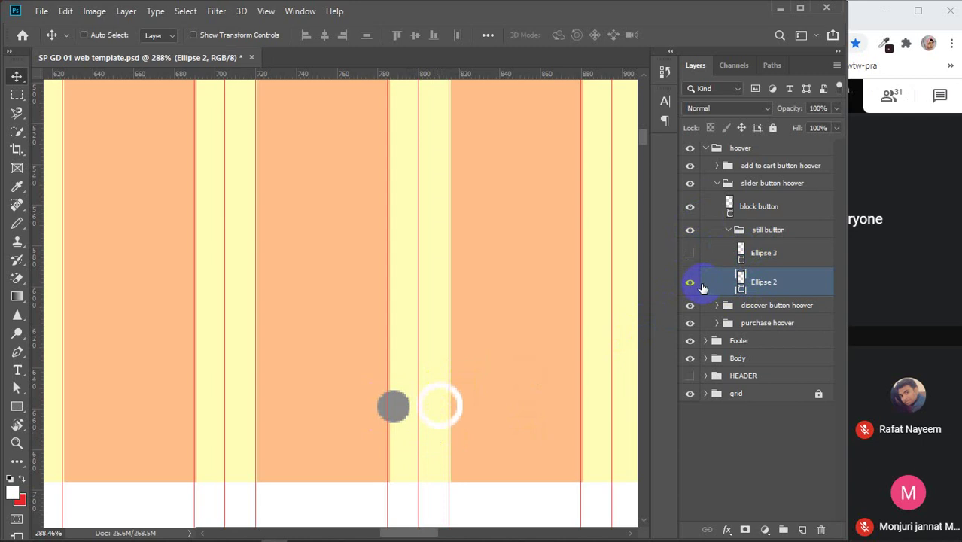
key("ctrl+z")
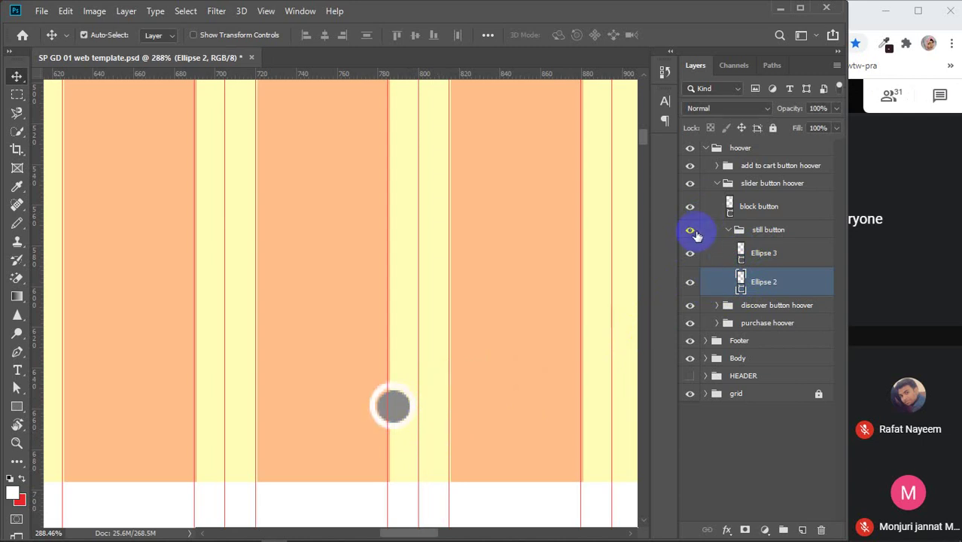
- Try moving the still button group with Auto-Select set to Group, undoing each stray move
left_click(156, 45)
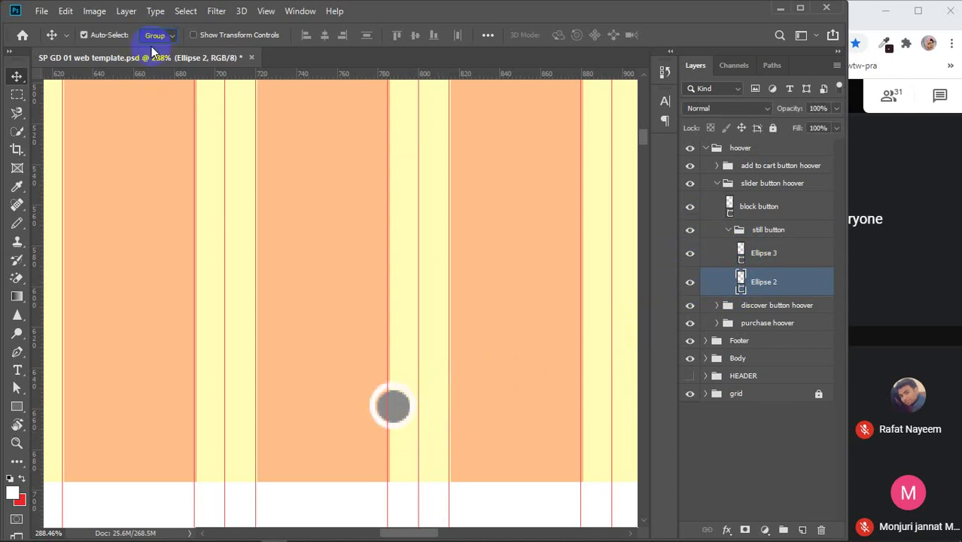
left_click(790, 230)
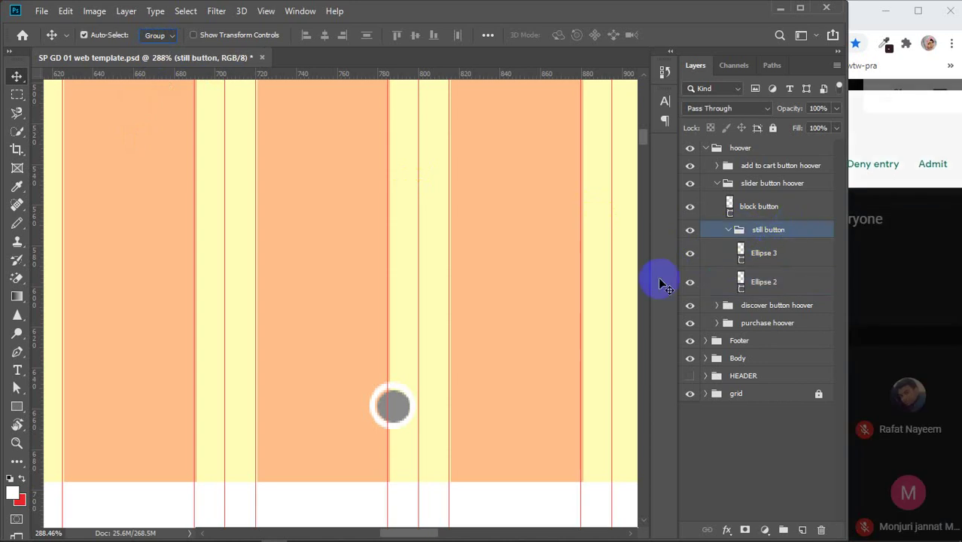
left_click_drag(401, 393, 457, 390)
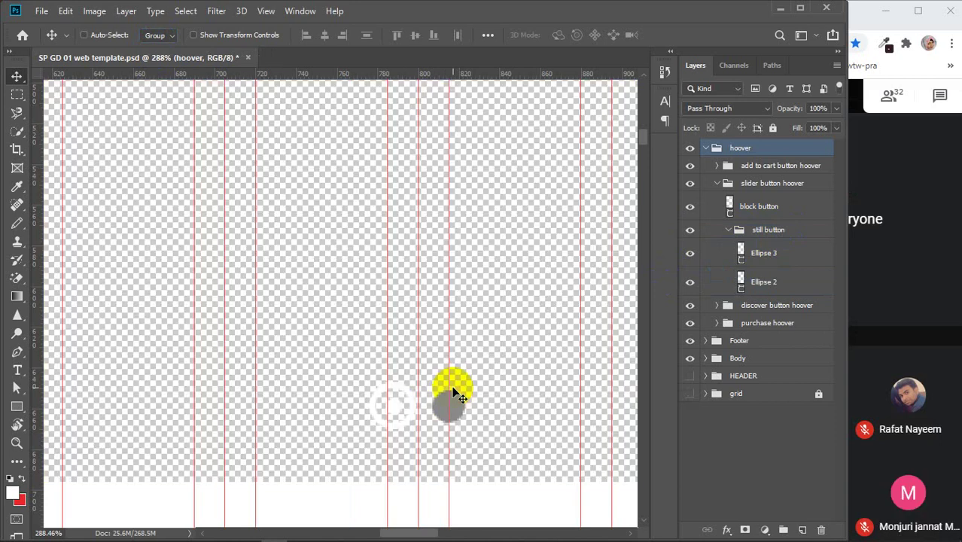
key("ctrl+z")
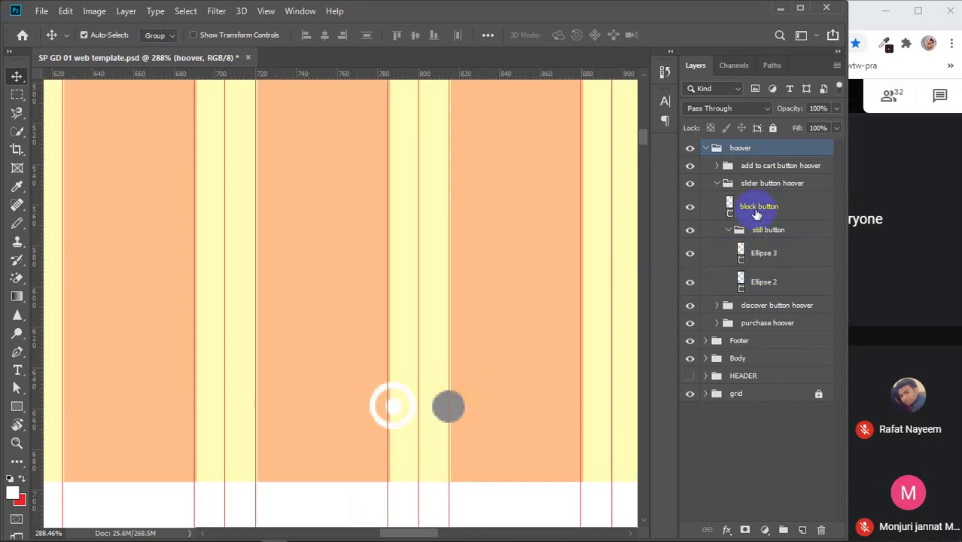
left_click(729, 230)
left_click(765, 229)
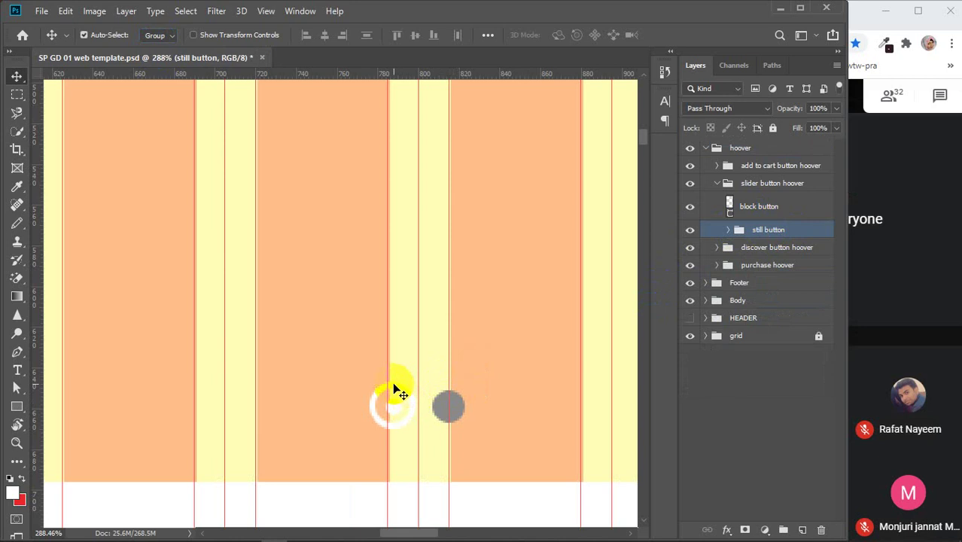
left_click_drag(398, 392, 419, 393)
key("ctrl+z")
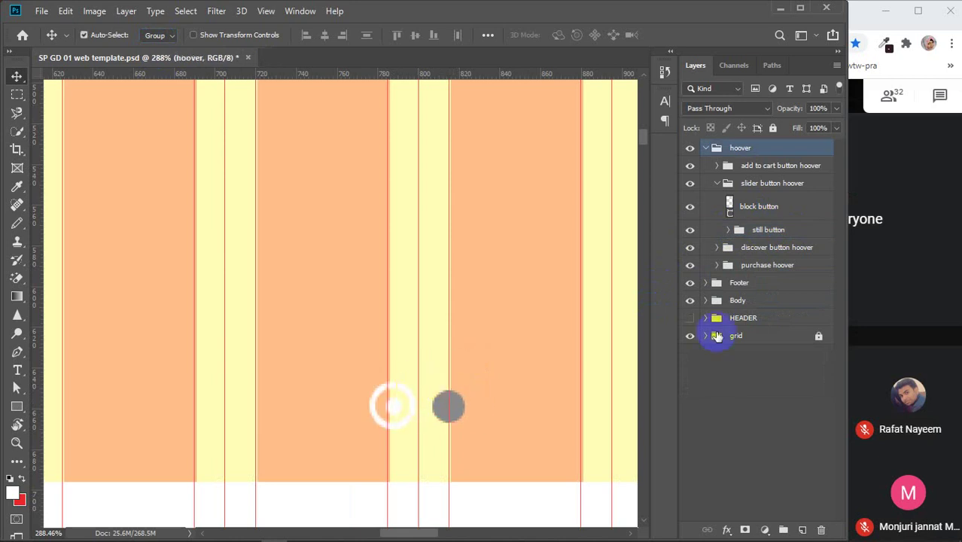
left_click(766, 230)
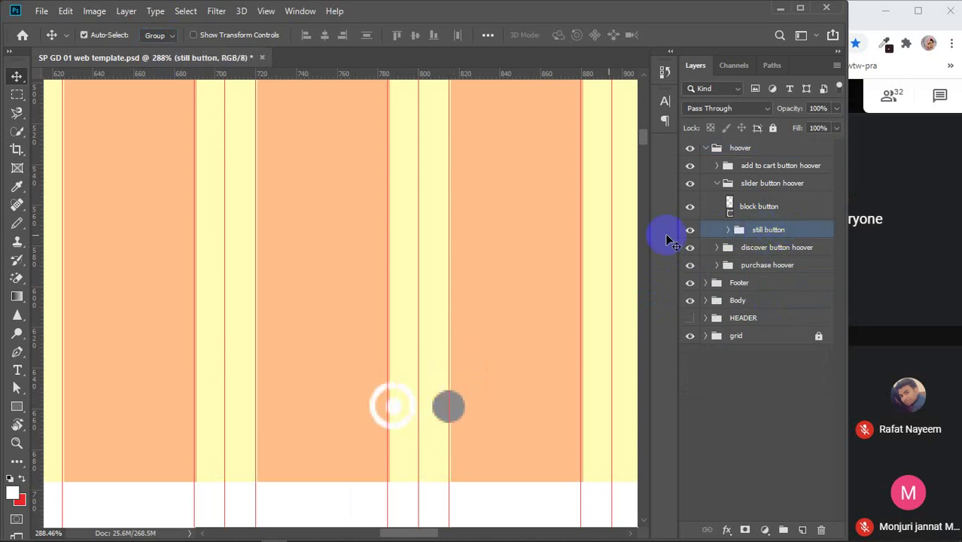
- Set Auto-Select to Layer, select Ellipse 3 and Ellipse 2, and drag them right
left_click(171, 36)
left_click(158, 54)
left_click(393, 407)
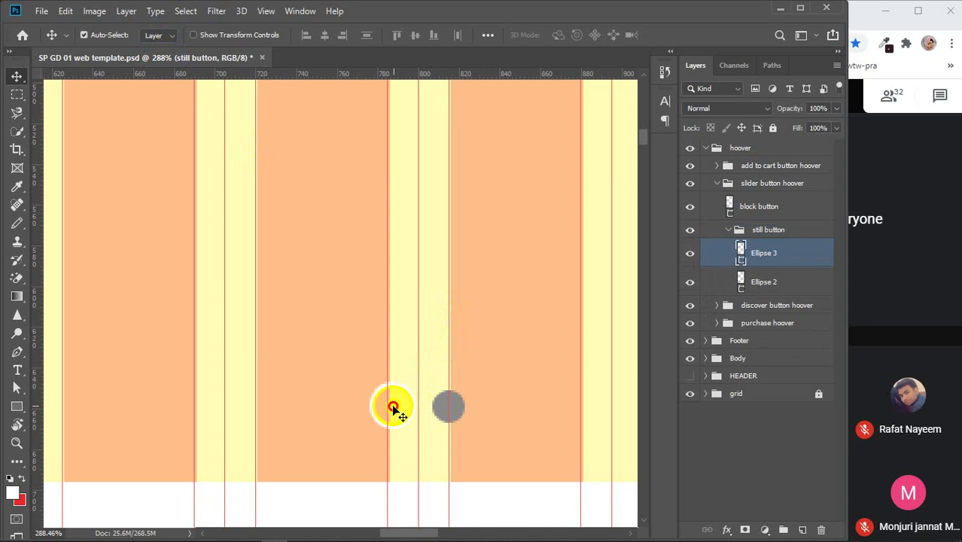
left_click(393, 411, "shift")
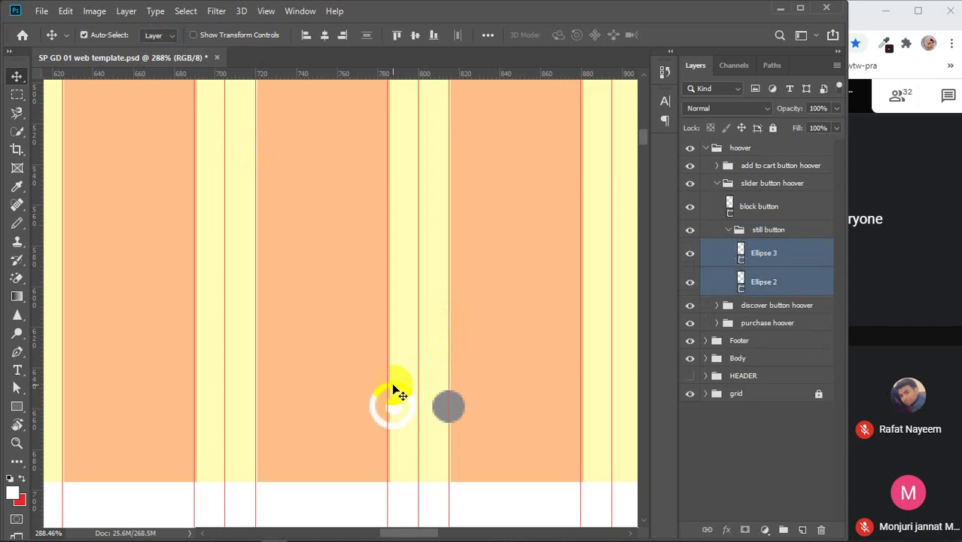
left_click_drag(393, 407, 447, 408)
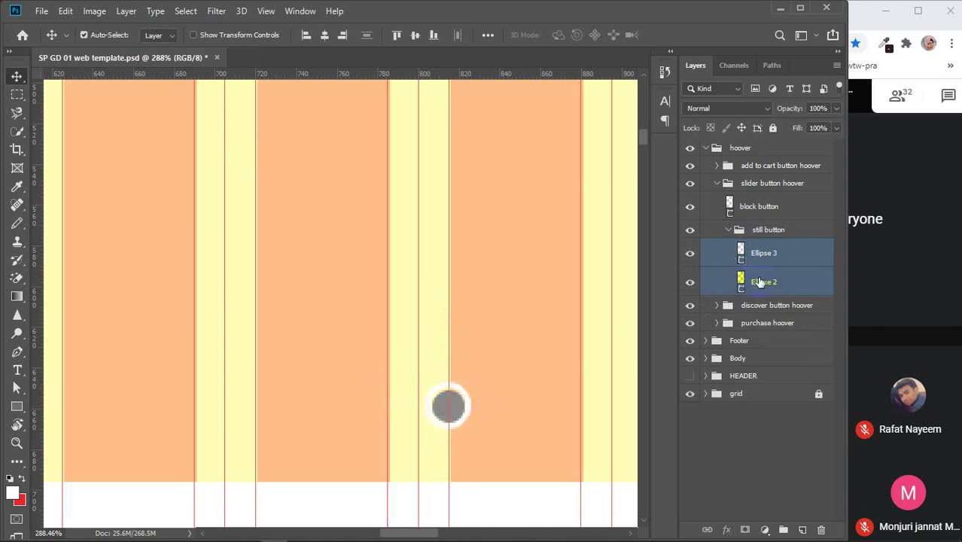
- Drag the block button grey dot left of the ring and collapse the slider button hoover group
left_click(727, 229)
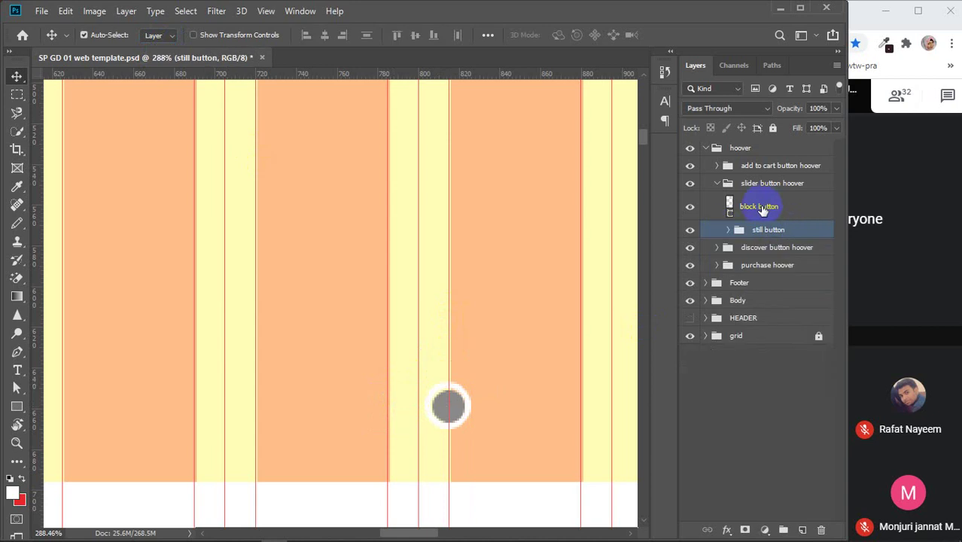
left_click(762, 208)
left_click_drag(458, 411, 404, 411)
left_click(715, 185)
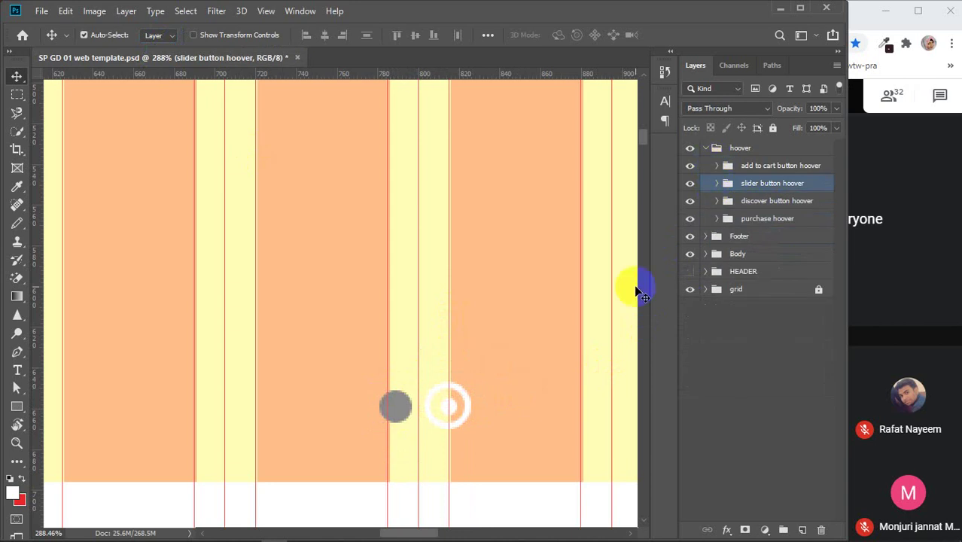
scroll(590, 296, "down", 3)
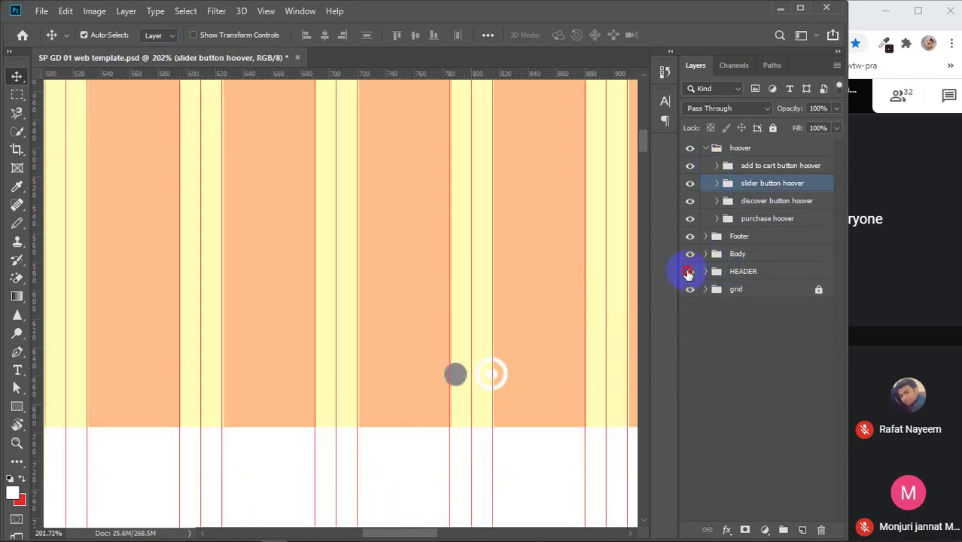
- Show the HEADER group, select add to cart button hoover, and zoom in on the Add to Cart button
left_click(690, 271)
left_click(775, 169)
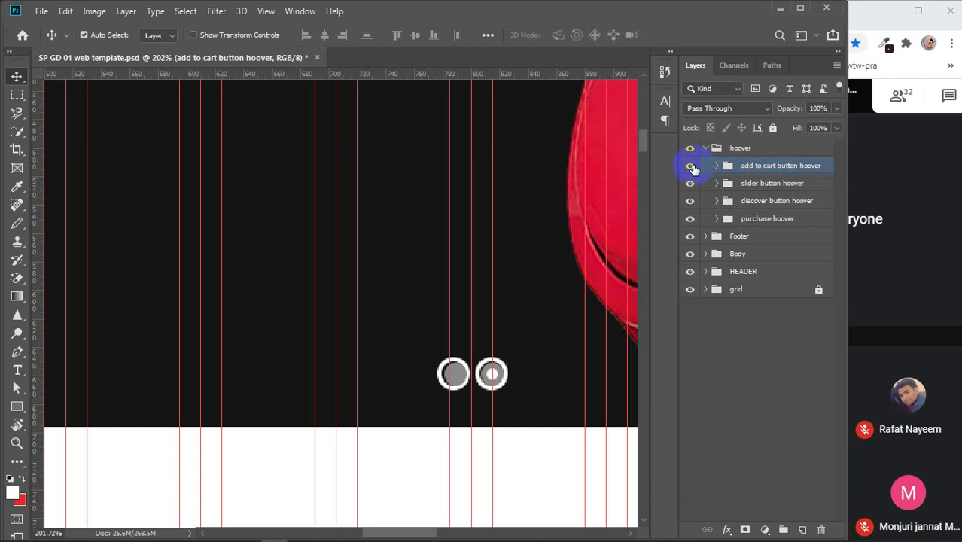
scroll(506, 399, "down", 4)
scroll(504, 401, "down", 5)
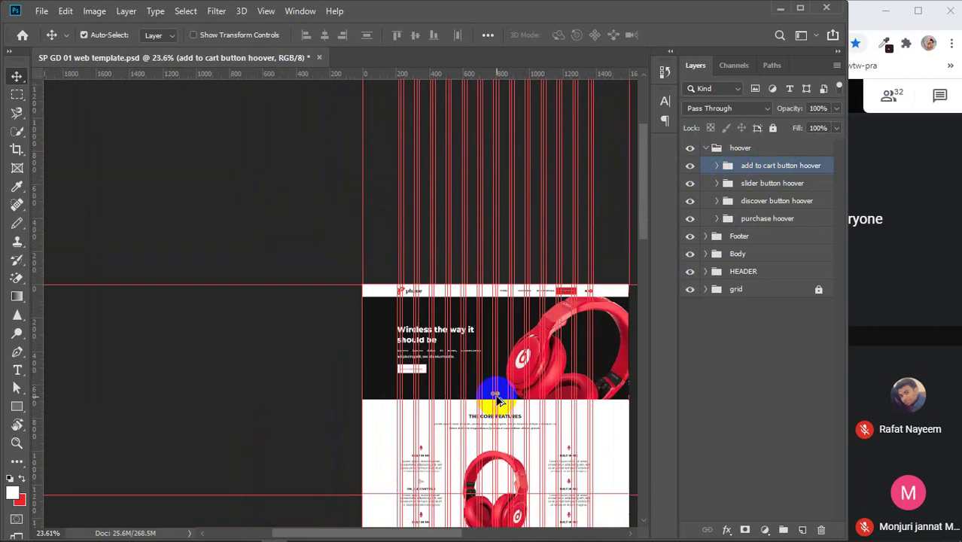
scroll(524, 430, "down", 10)
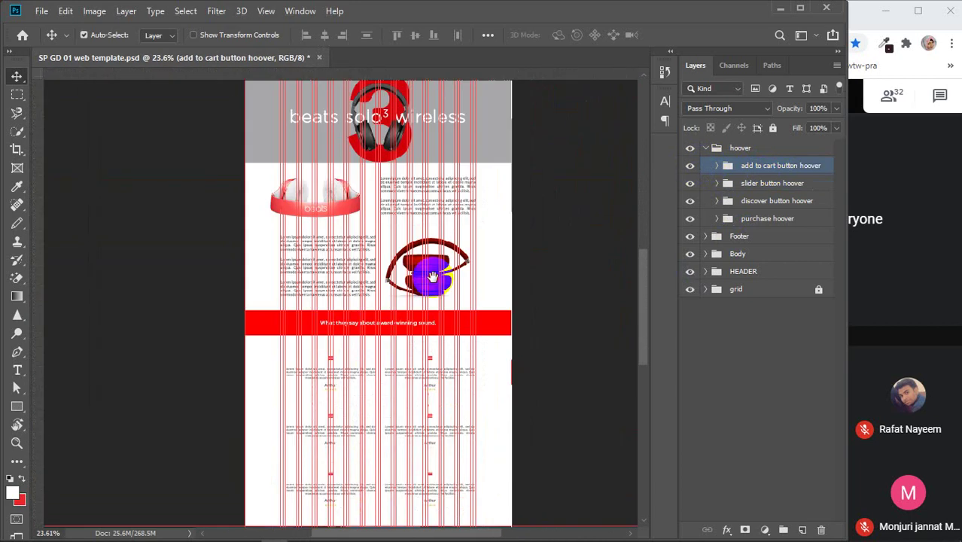
scroll(341, 394, "up", 6)
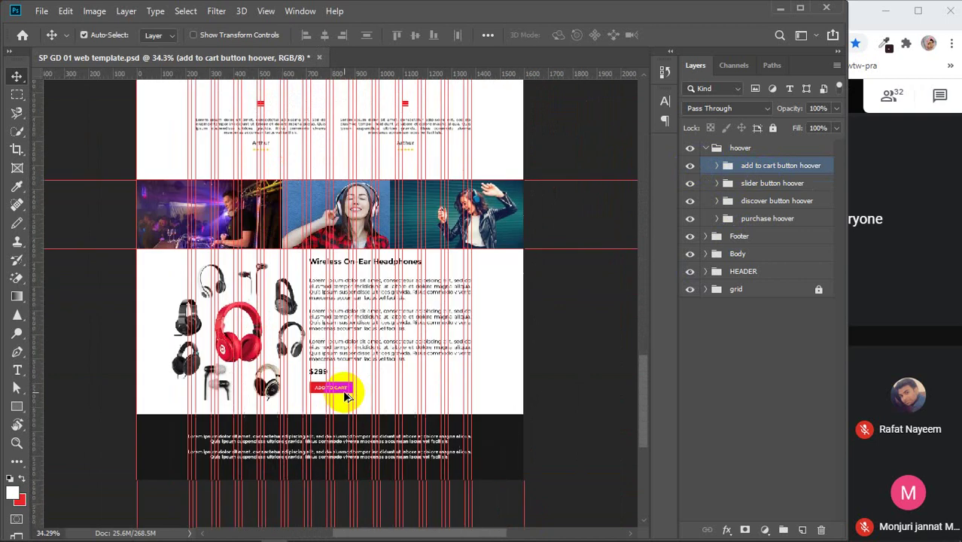
scroll(341, 395, "up", 4)
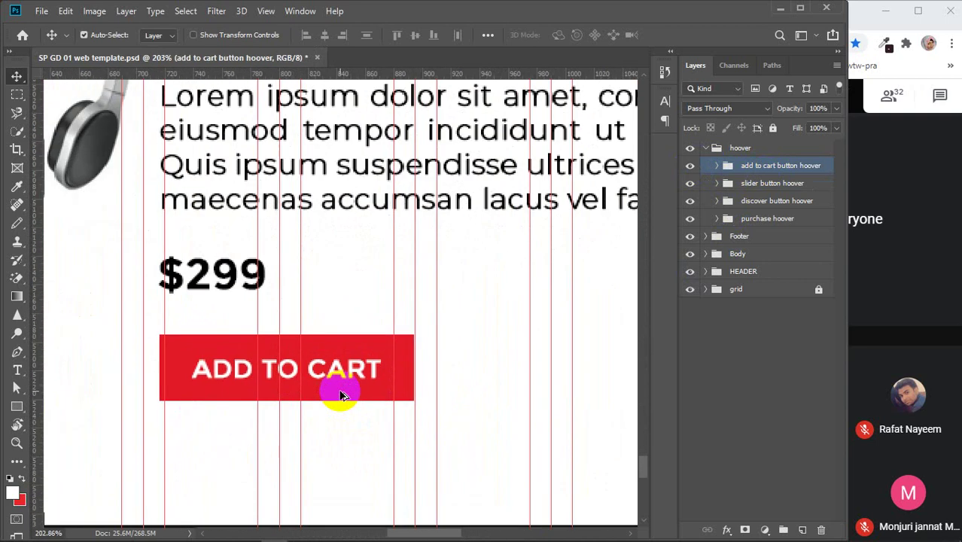
- Set the ADD TO CART text layer colour to e21a27, sampled from the red button
left_click(717, 165)
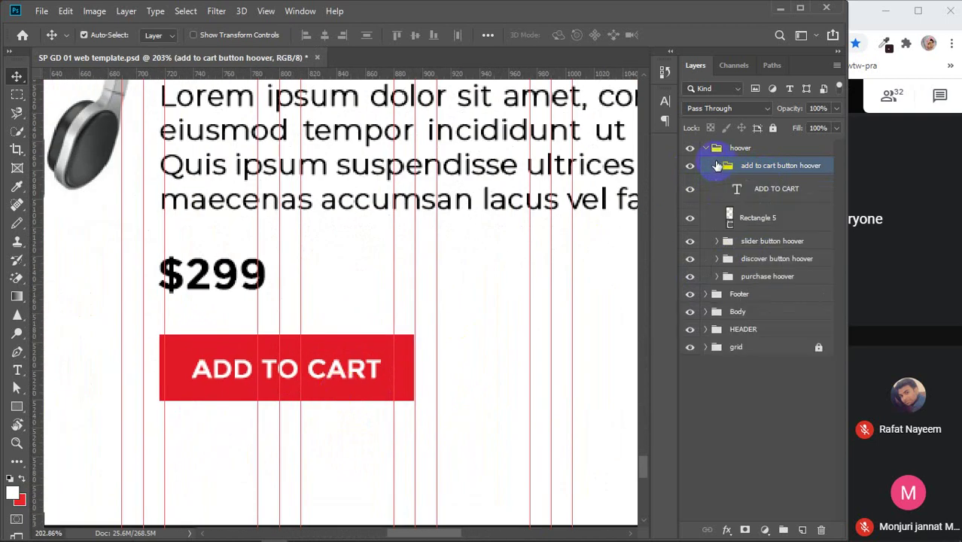
left_click(775, 196)
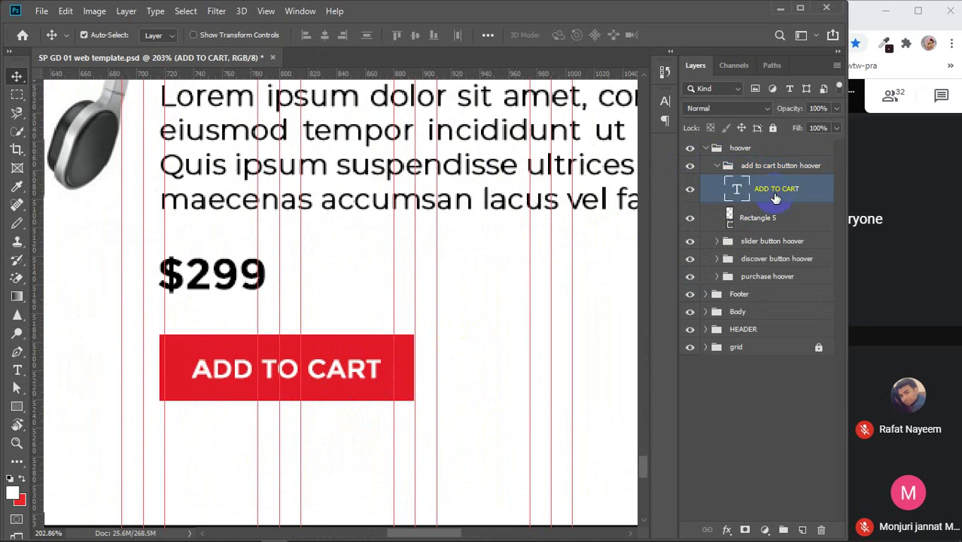
left_click(666, 101)
left_click(619, 178)
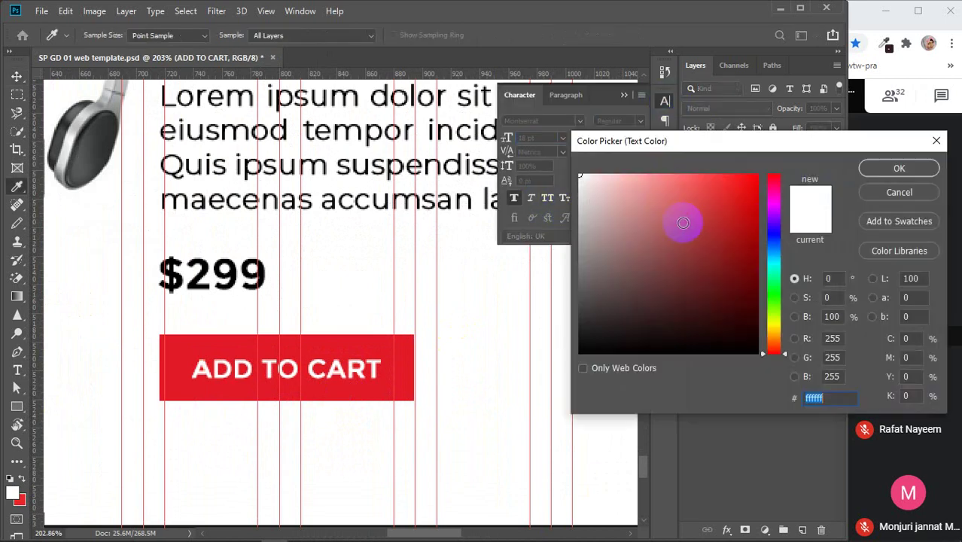
left_click_drag(734, 203, 763, 176)
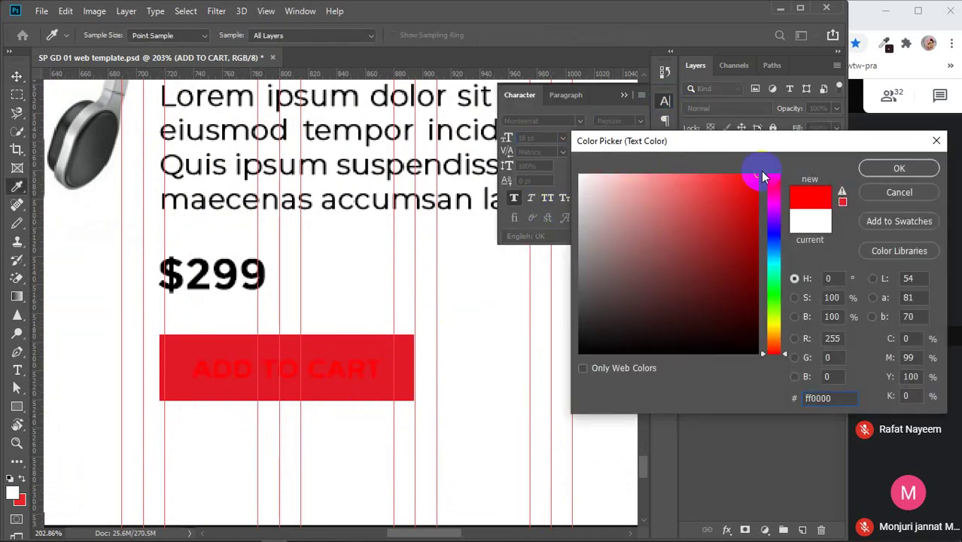
left_click(361, 341)
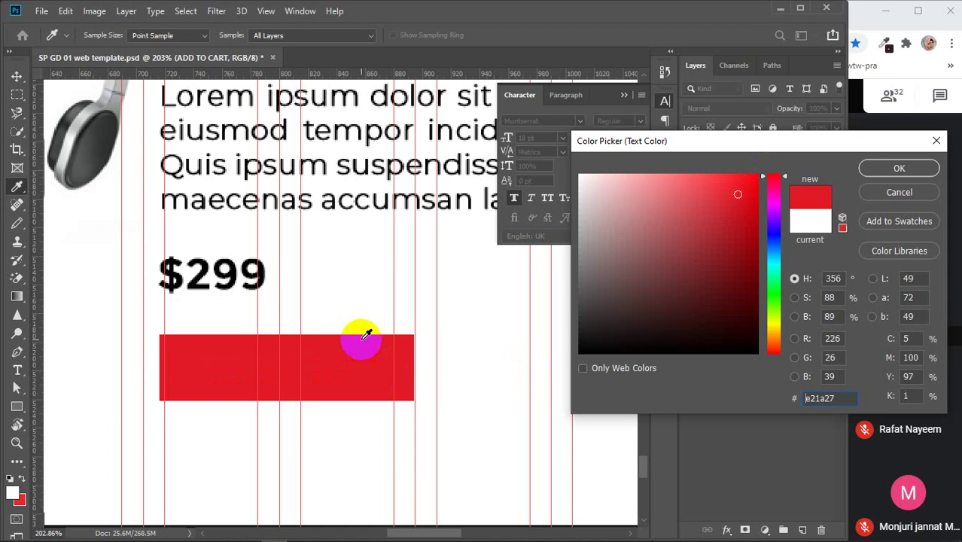
left_click(875, 171)
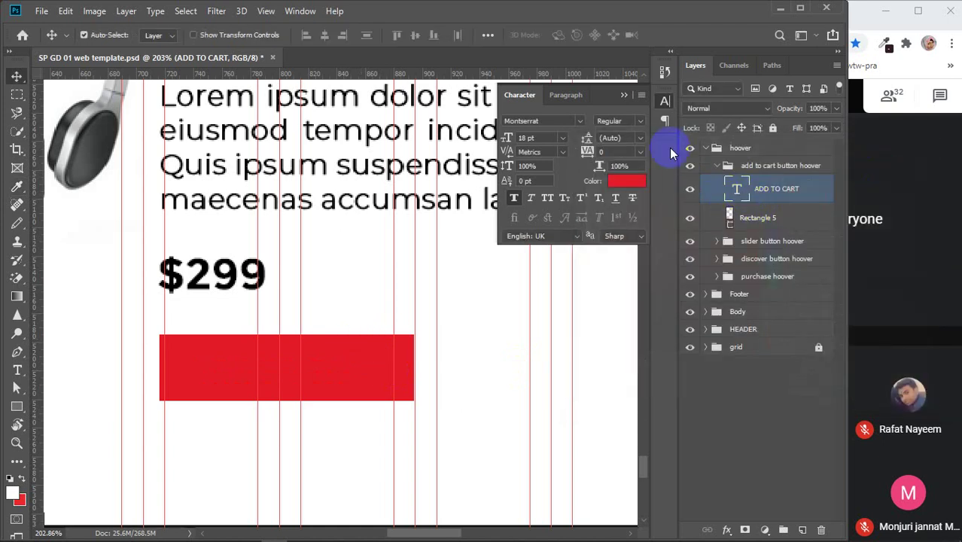
left_click(623, 95)
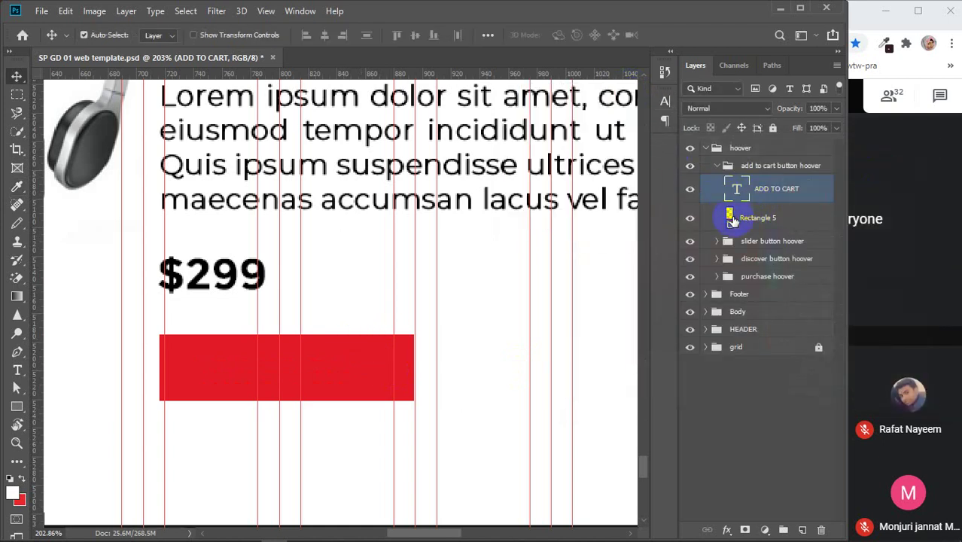
- Fill Rectangle 5 light grey d3d3d3, then collapse the add to cart button hoover and hoover groups
double_click(731, 218)
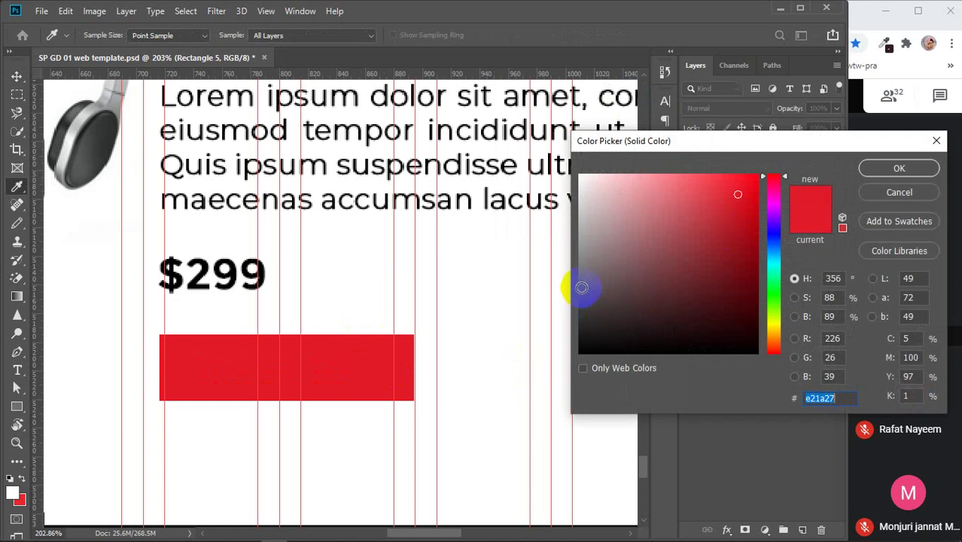
left_click(622, 279)
left_click(888, 174)
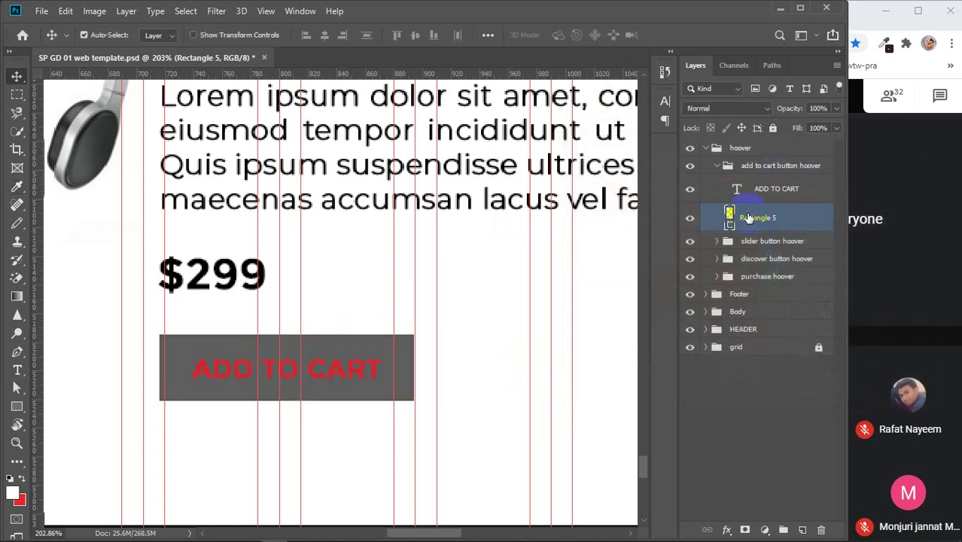
double_click(730, 218)
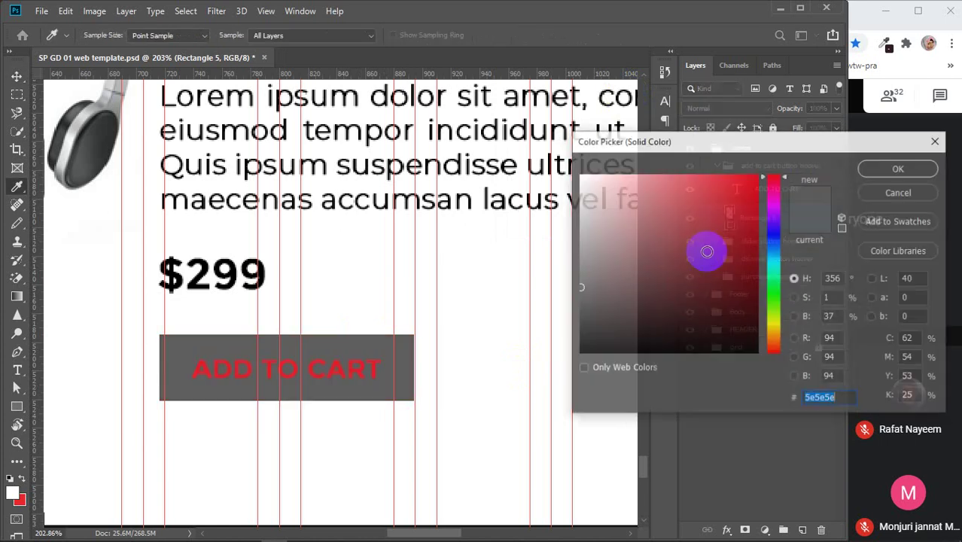
left_click_drag(704, 252, 574, 205)
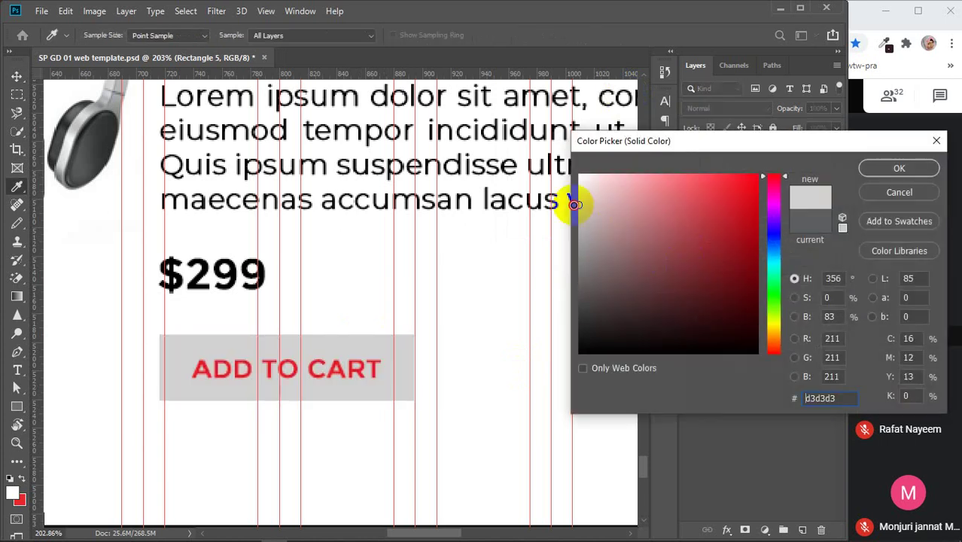
left_click(873, 173)
left_click(717, 166)
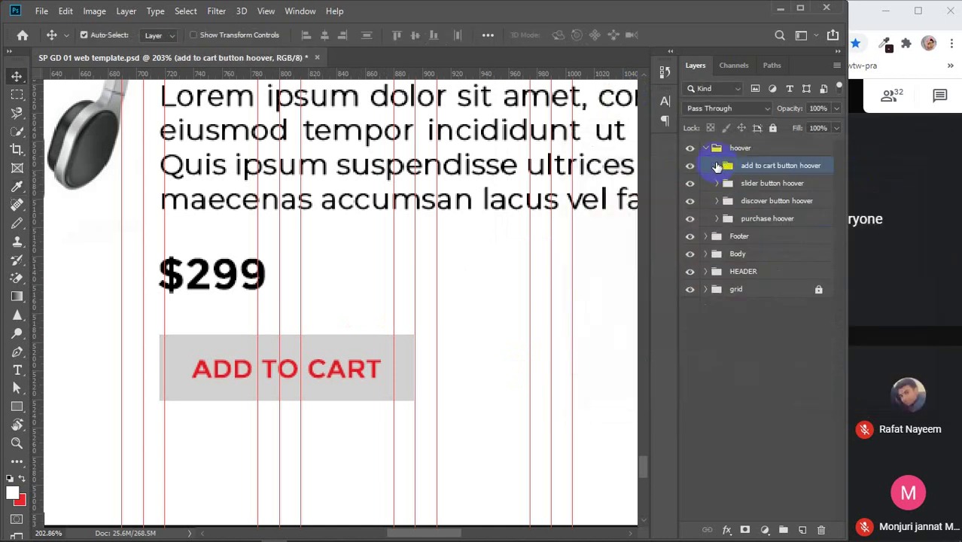
left_click(705, 148)
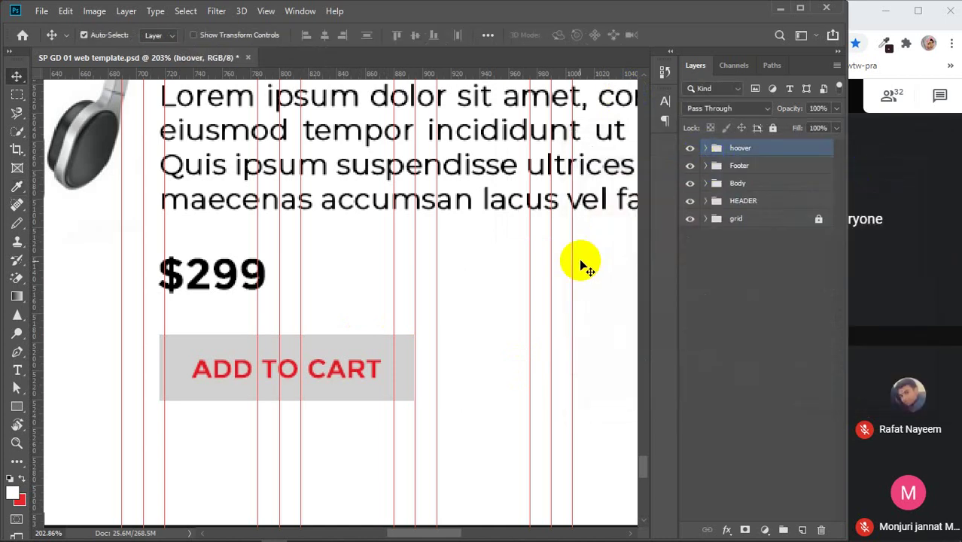
- Hide the hoover group and zoom out to review the normal buttons, including the red PURCHASE button
scroll(572, 265, "down", 5)
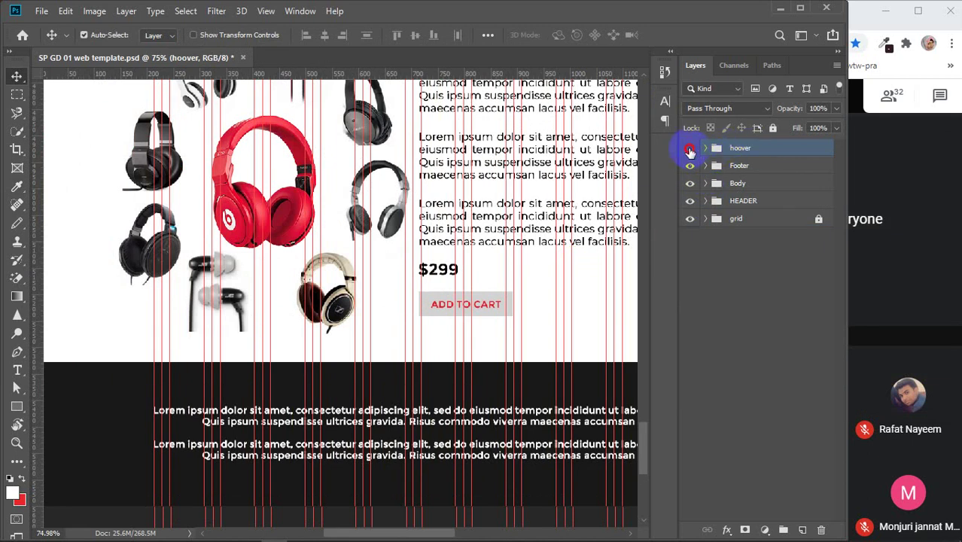
left_click(689, 150)
scroll(519, 300, "down", 5)
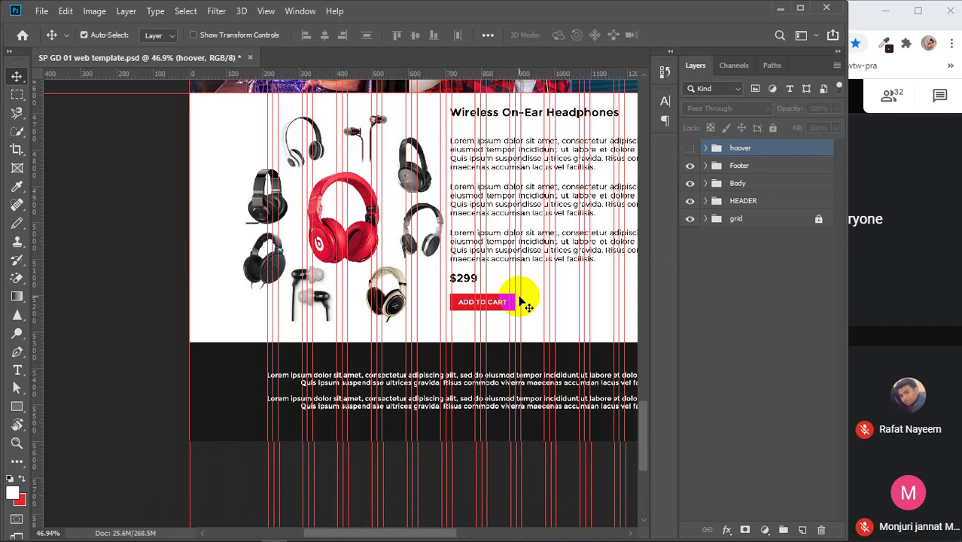
scroll(519, 299, "down", 2)
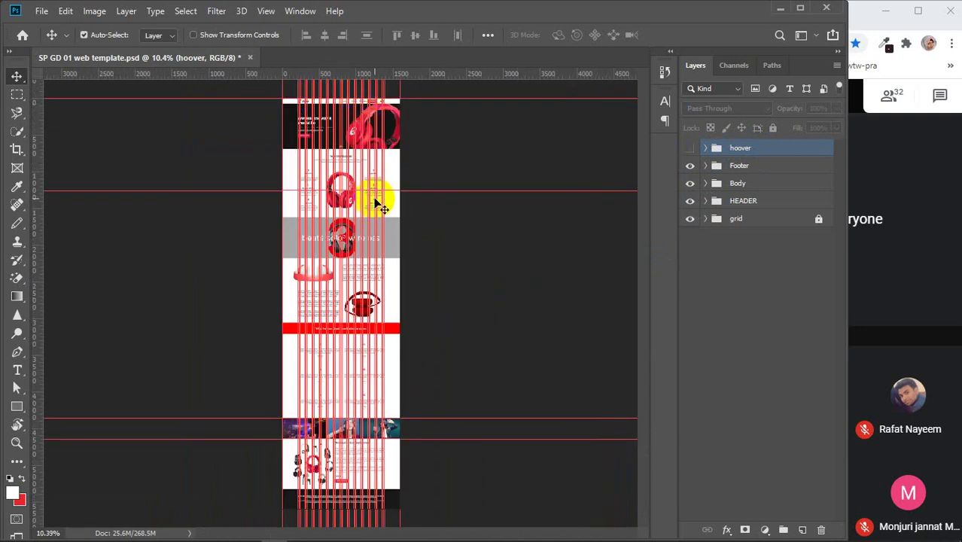
scroll(360, 113, "up", 2)
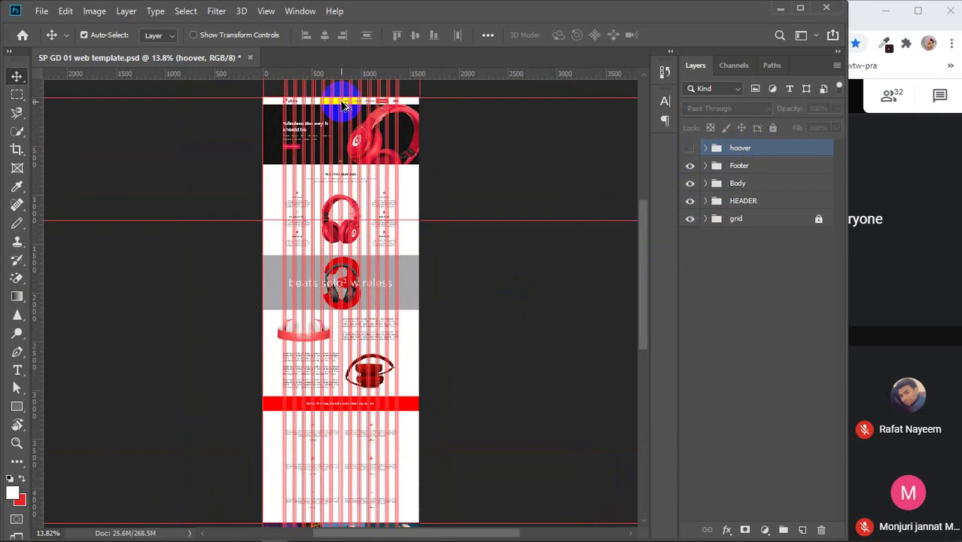
scroll(344, 105, "up", 3)
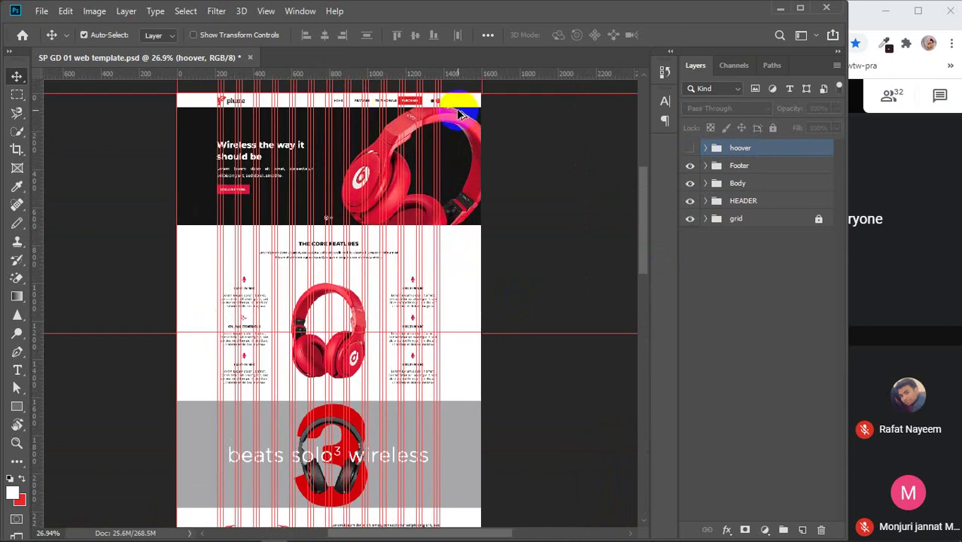
scroll(460, 113, "up", 1)
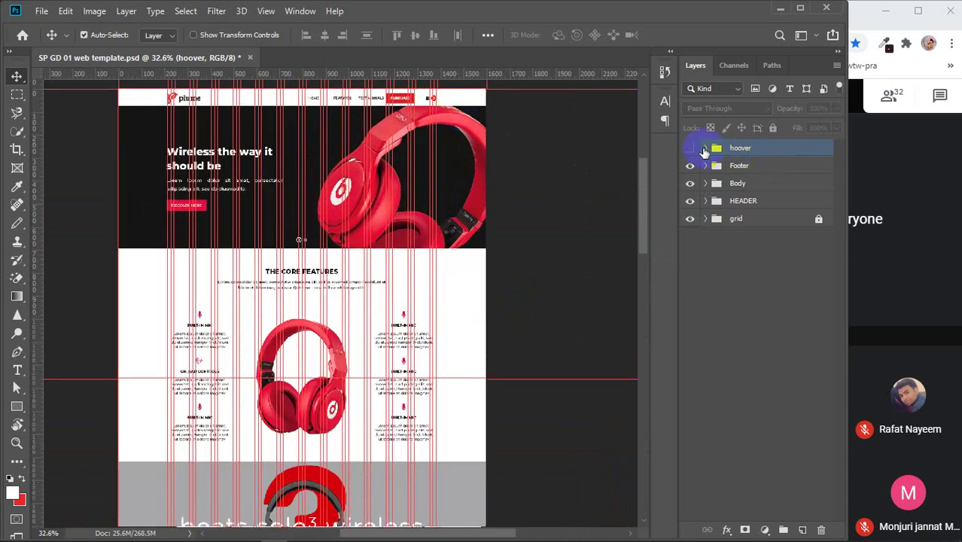
left_click(690, 148)
left_click(708, 147)
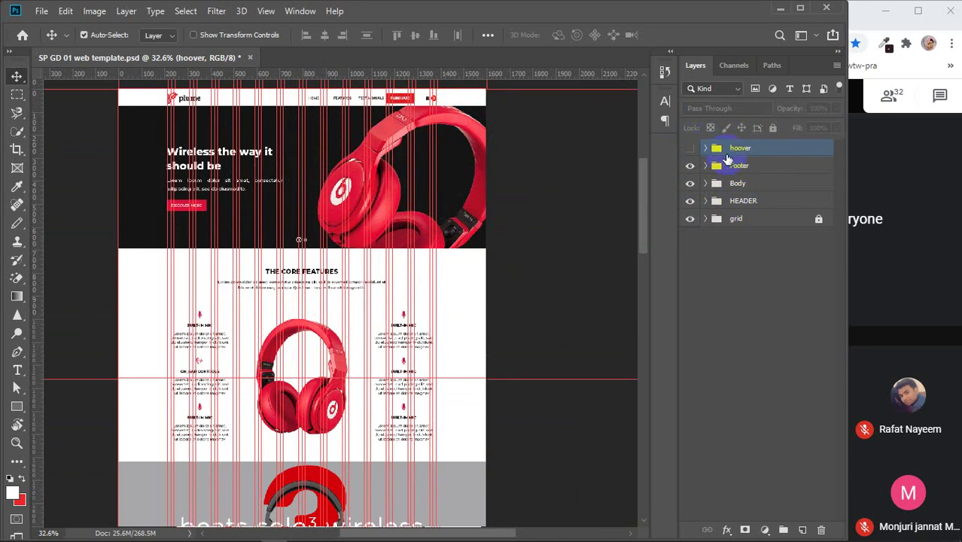
- Give the HEADER group a Red label, Body a Green label and Footer a Blue label
left_click(691, 201)
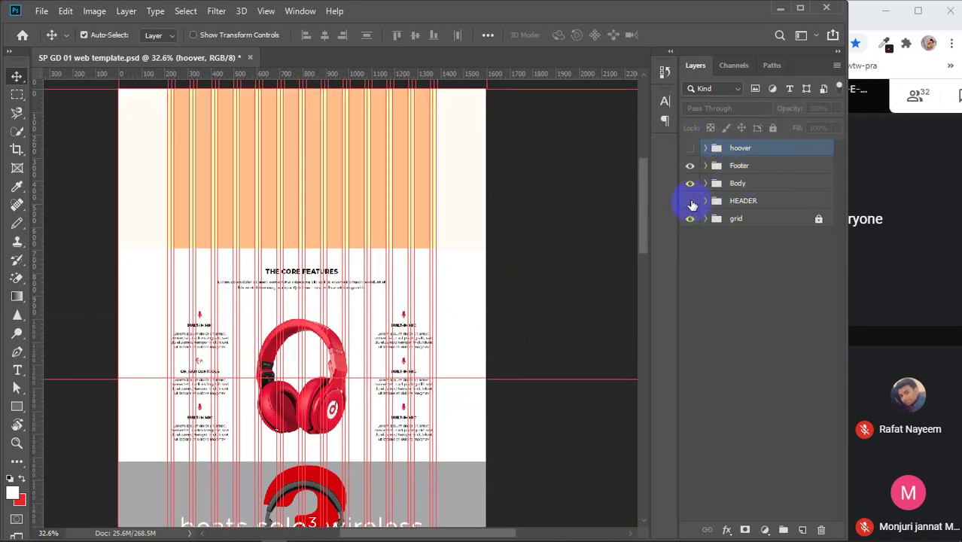
left_click(689, 201)
right_click(687, 197)
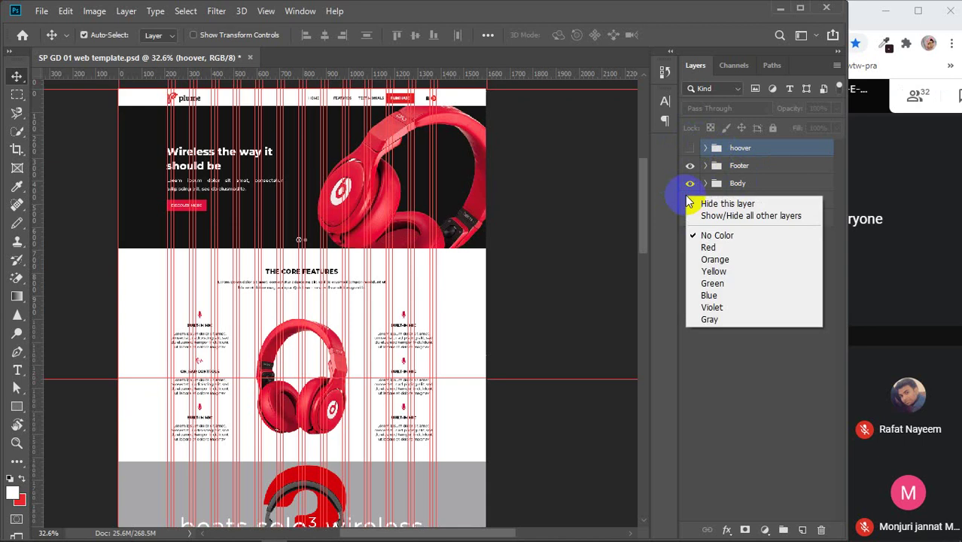
left_click(703, 246)
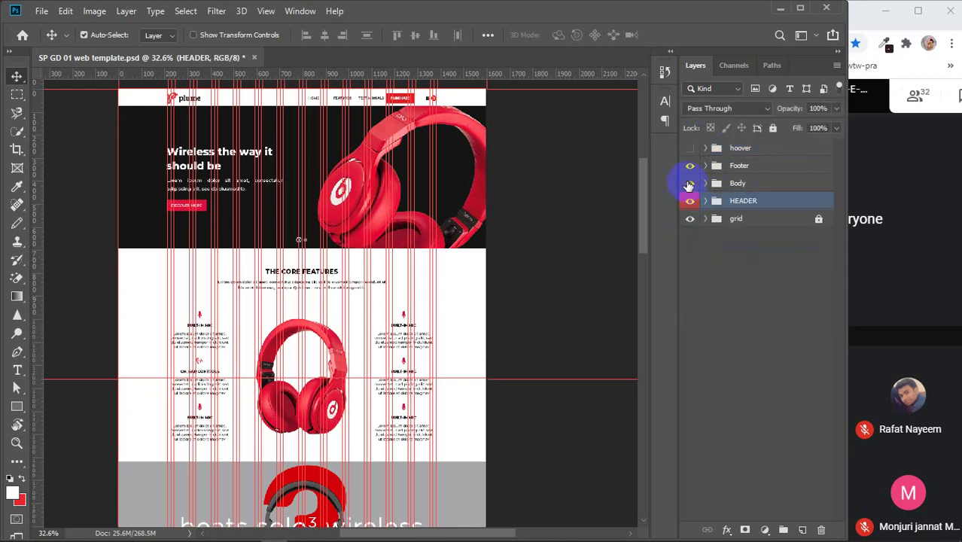
right_click(687, 182)
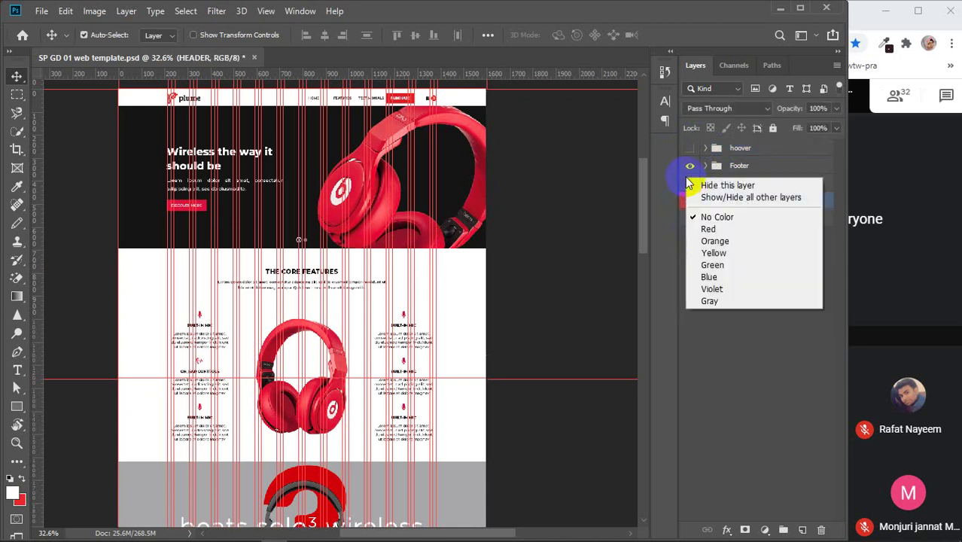
left_click(708, 265)
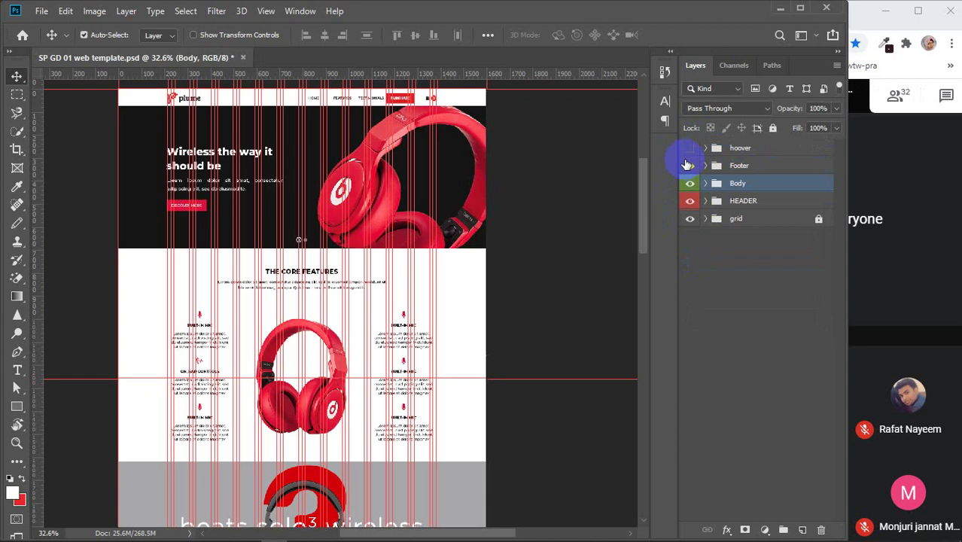
right_click(685, 165)
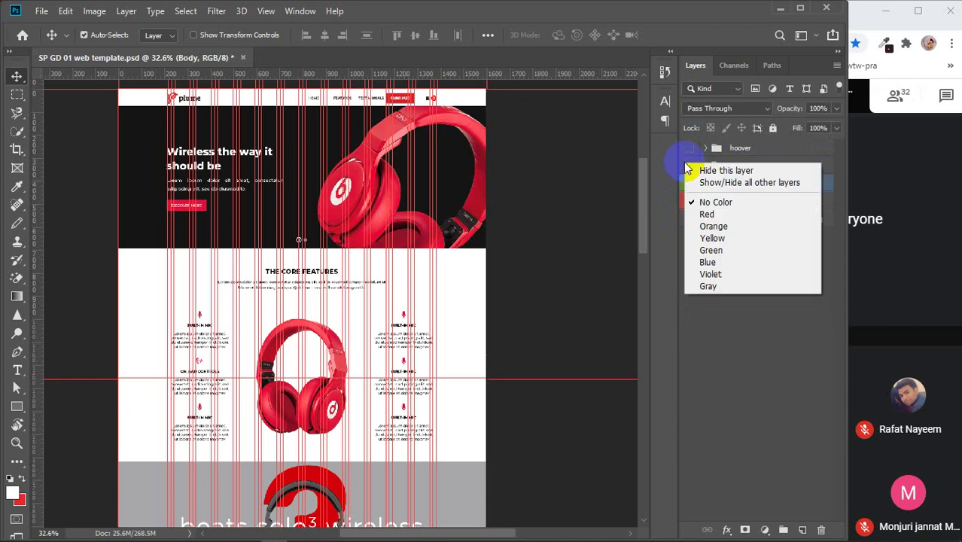
left_click(704, 263)
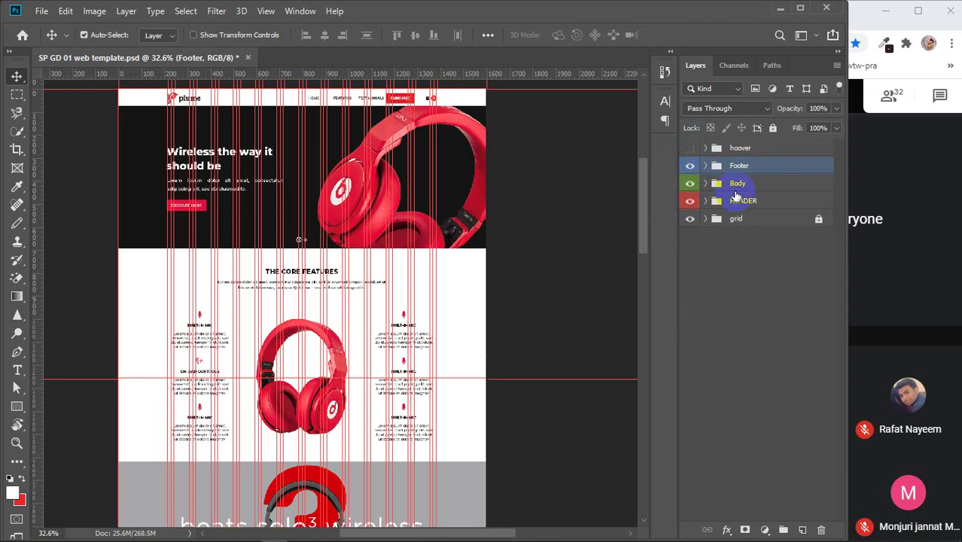
- Give the hoover layer group a Gray colour label, then deselect it
left_click(705, 165)
left_click(705, 165)
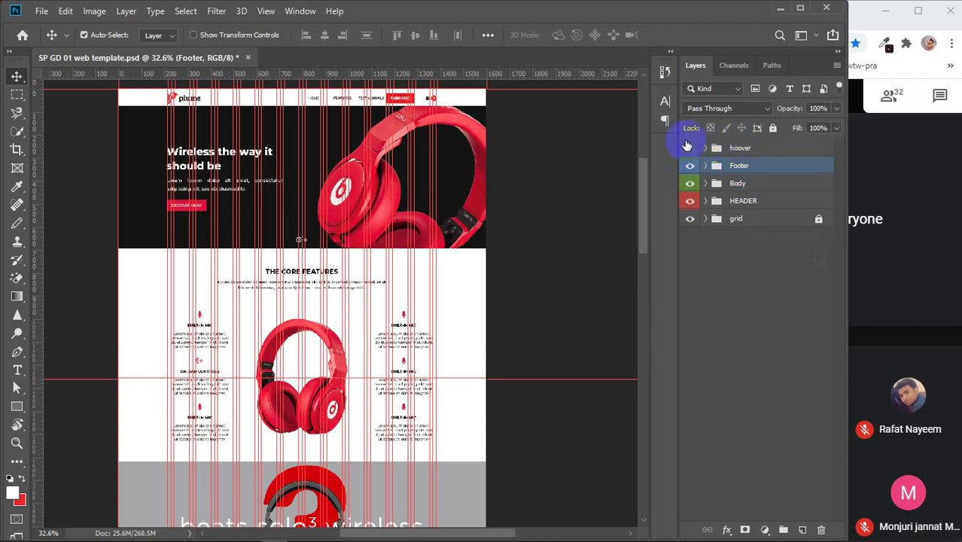
right_click(688, 145)
left_click(712, 264)
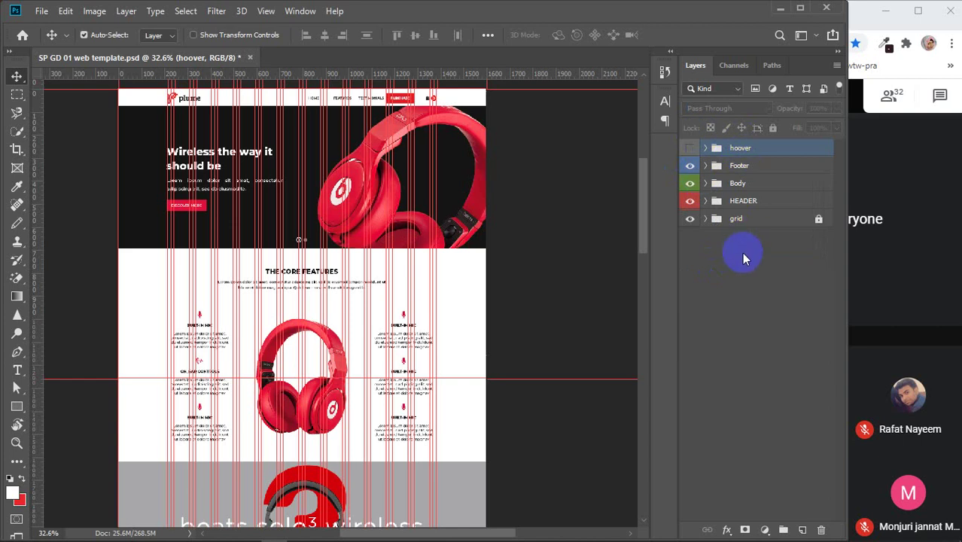
left_click(740, 251)
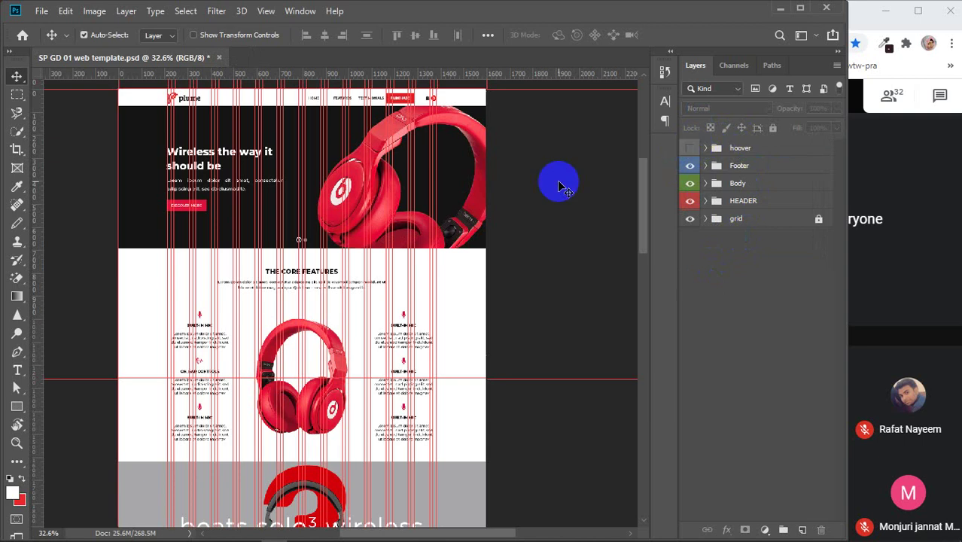
- Zoom in on the header's PURCHASE button, show rulers, and toggle the hoover group's visibility
left_click(426, 99)
scroll(426, 107, "up", 6)
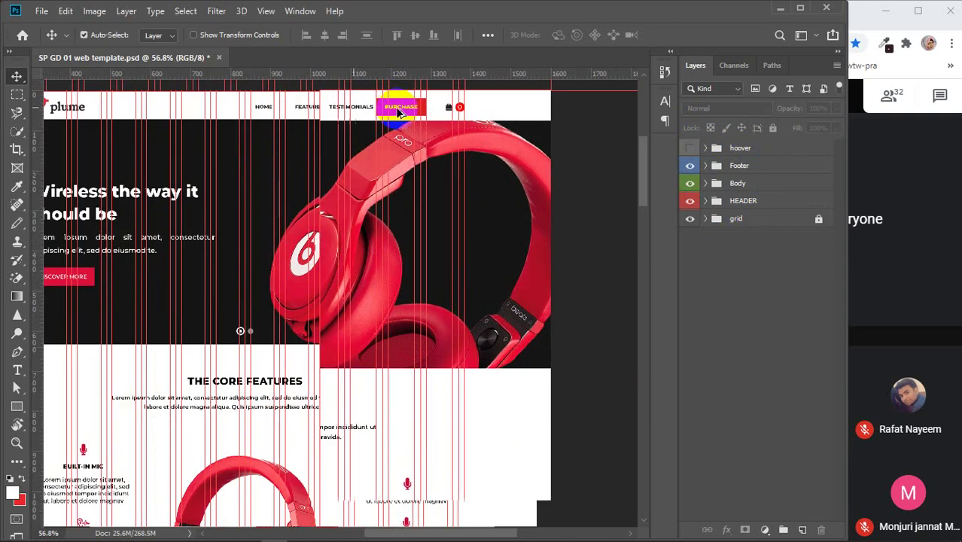
scroll(399, 111, "up", 1)
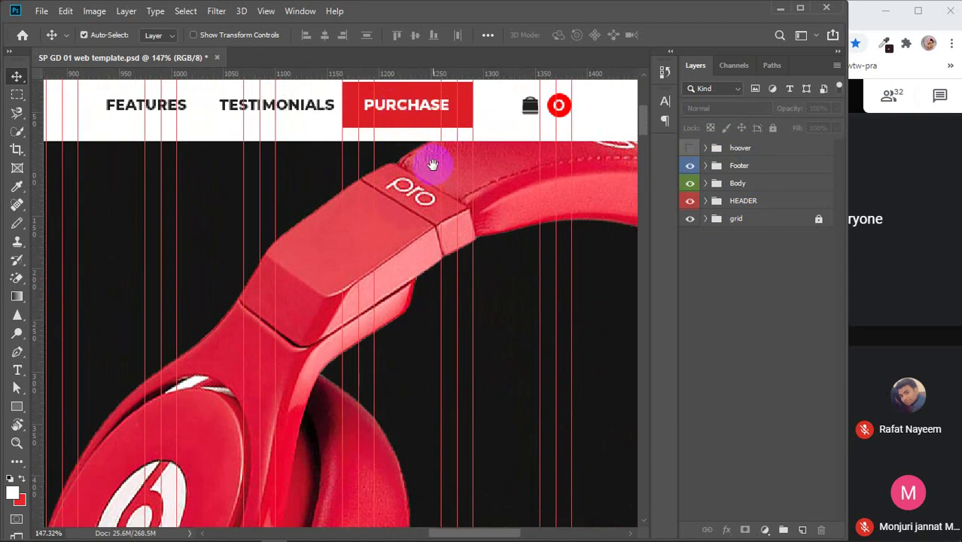
left_click_drag(431, 161, 510, 290)
key("ctrl+r")
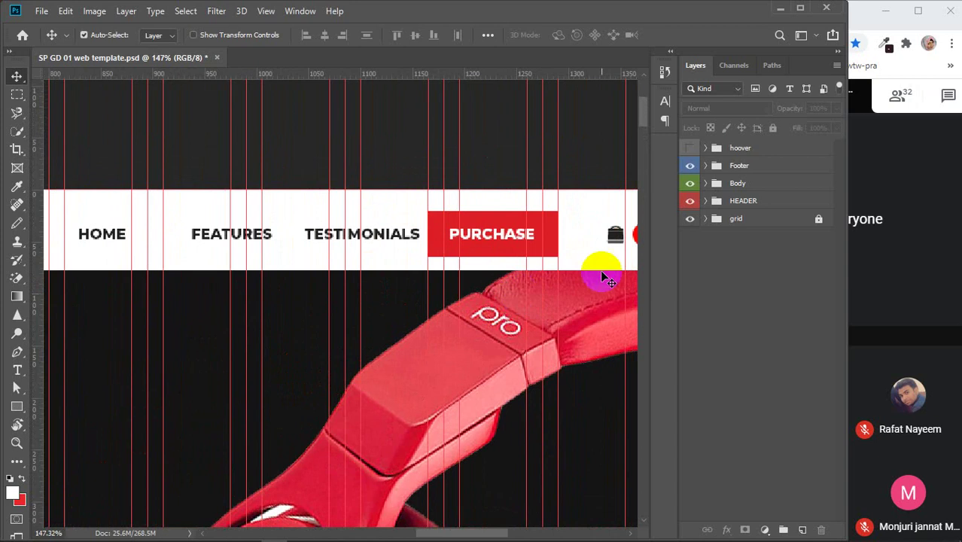
left_click(690, 147)
- Compare the PURCHASE button with hoover on and off, ending visible with purchase hoover expanded
left_click(690, 148)
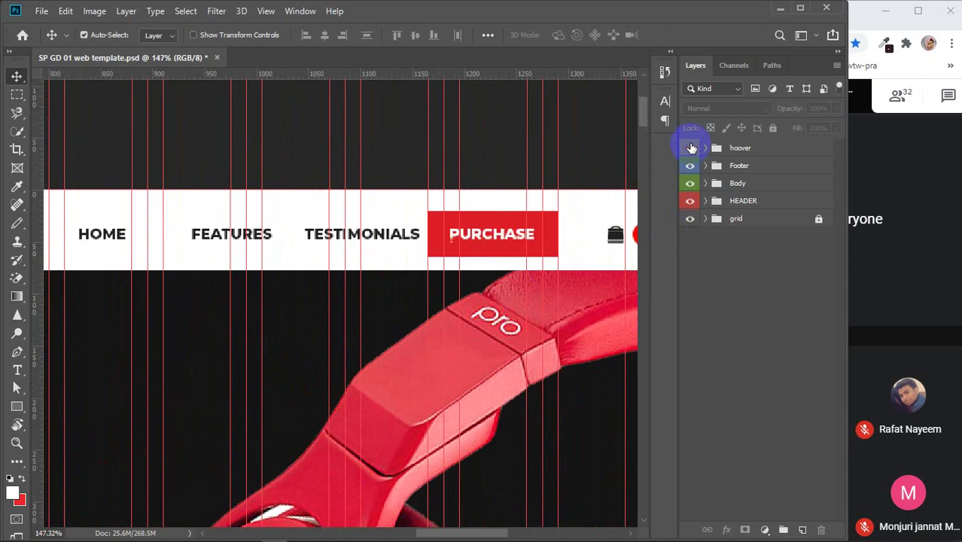
left_click(690, 148)
left_click(690, 147)
left_click(691, 147)
left_click(690, 147)
left_click(692, 148)
left_click(706, 148)
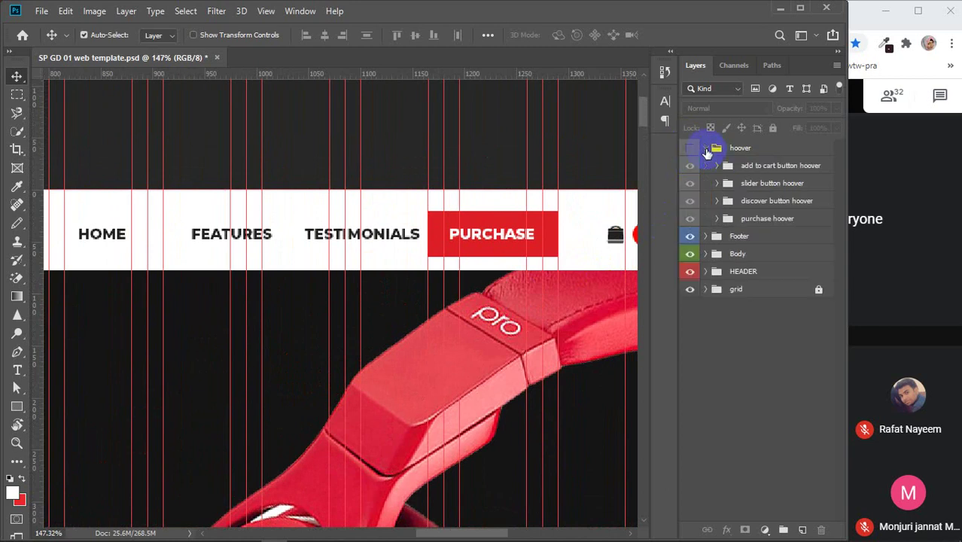
left_click(690, 219)
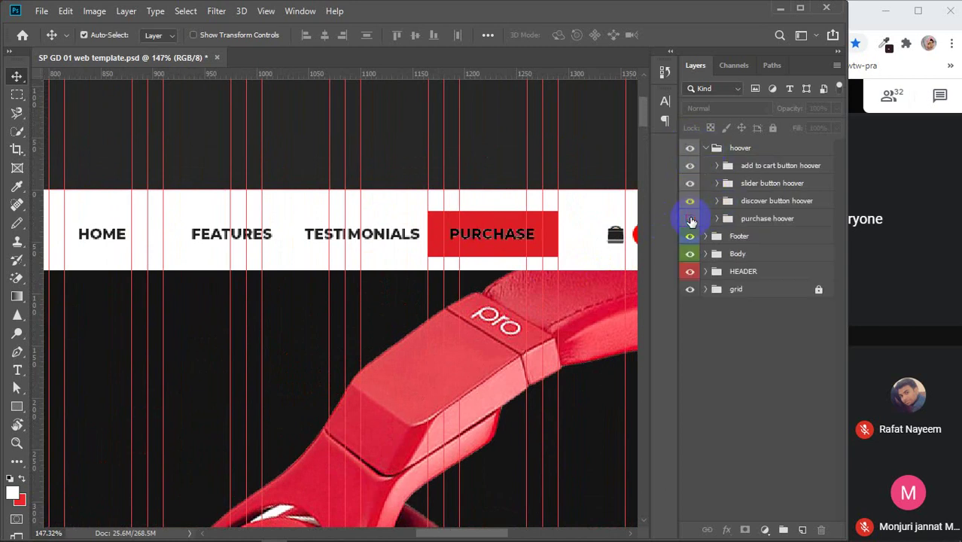
left_click(690, 219)
left_click(690, 219)
left_click(717, 218)
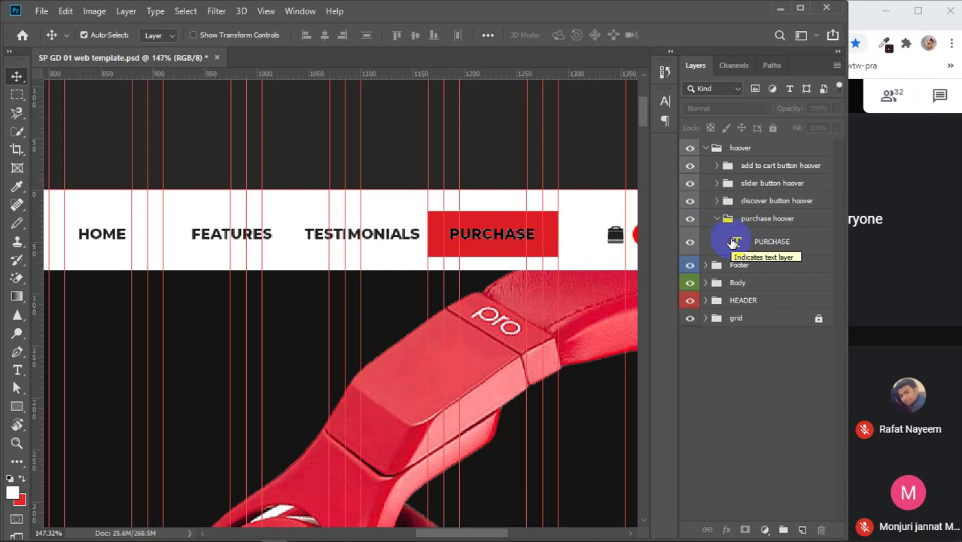
- Expand HEADER > menubar > menu > purchase and select the purchase block layer
left_click(705, 301)
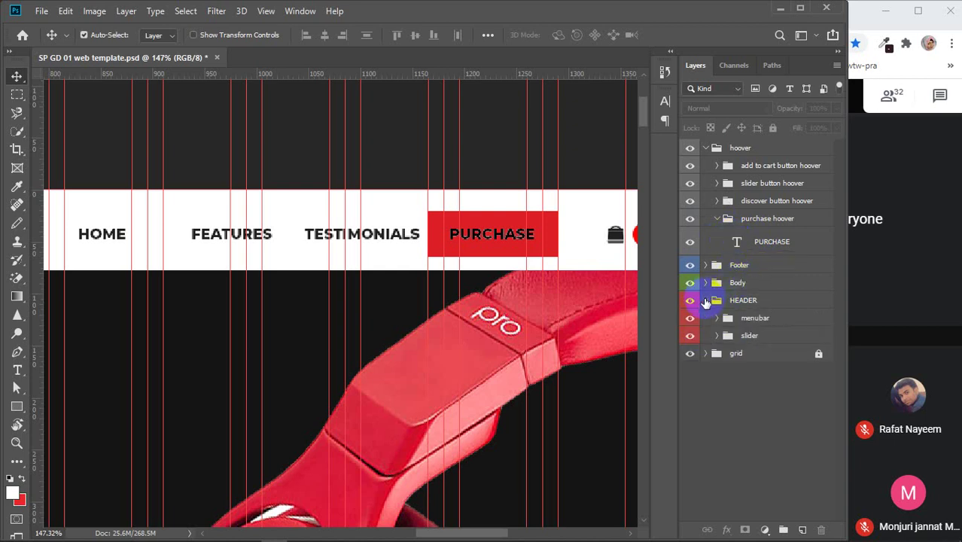
left_click(716, 318)
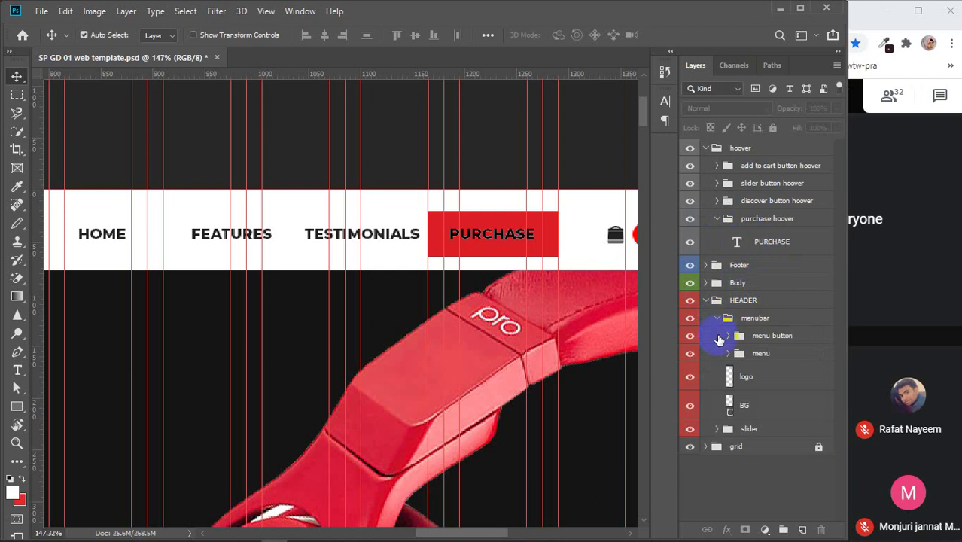
left_click(727, 336)
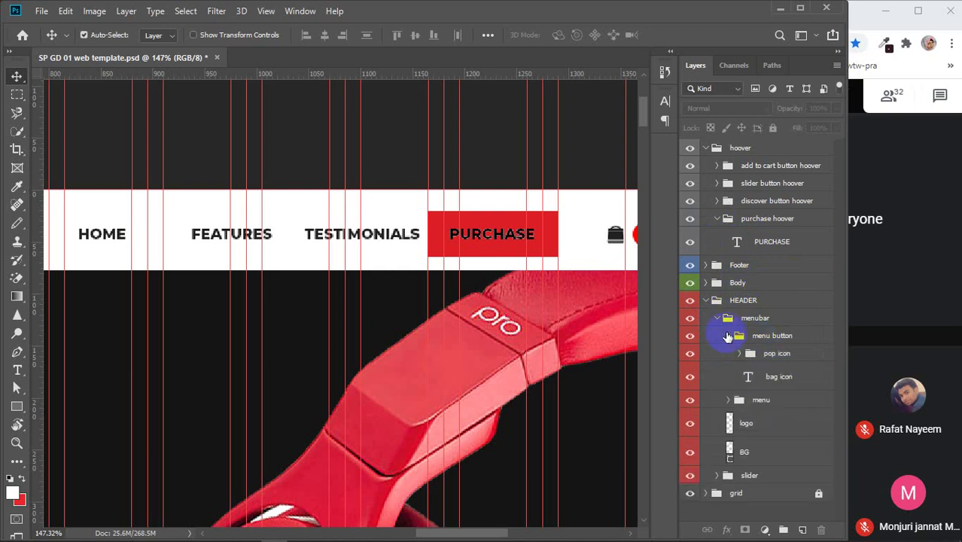
left_click(727, 336)
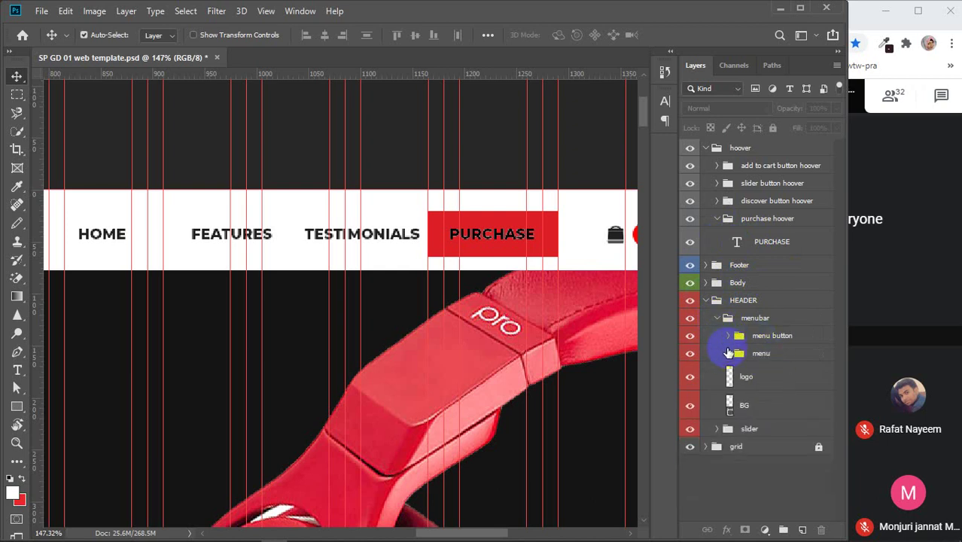
left_click(728, 354)
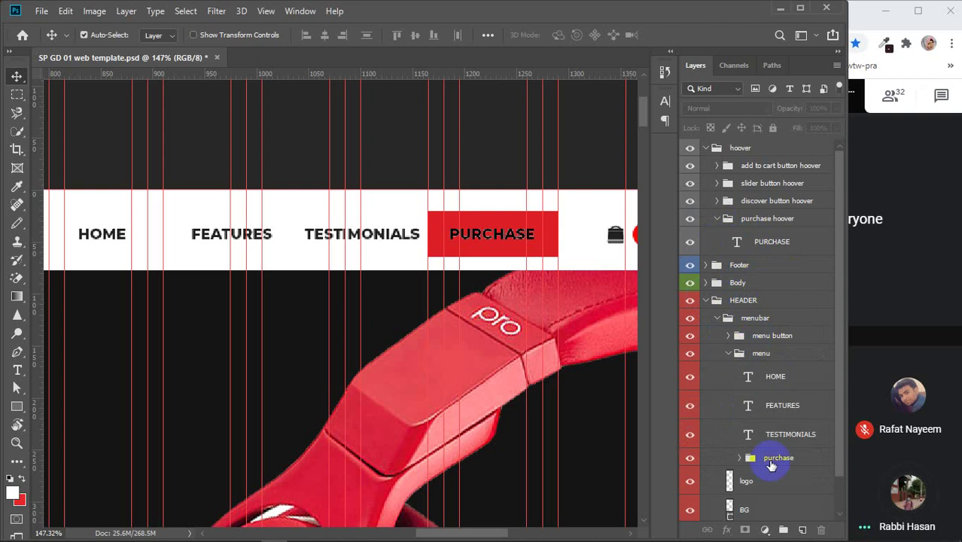
left_click(740, 458)
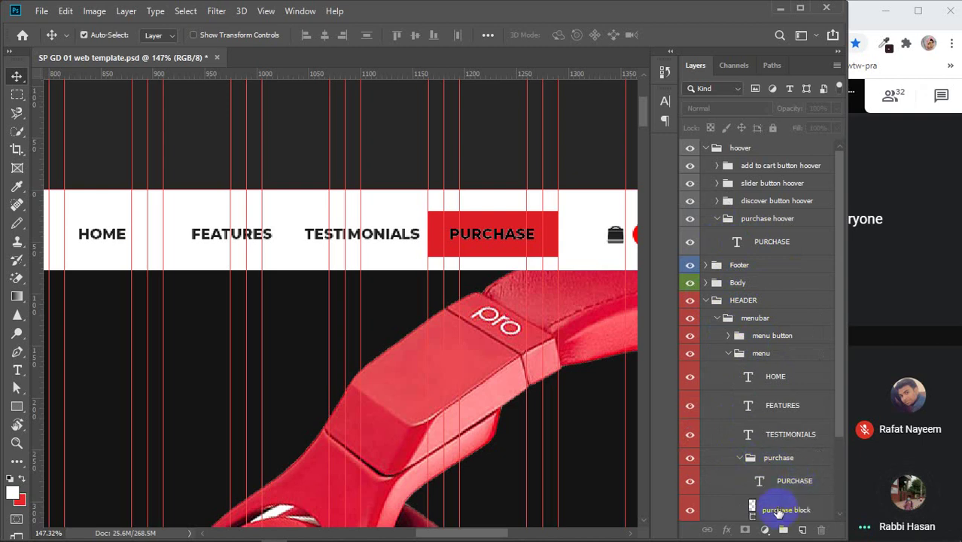
left_click(779, 512)
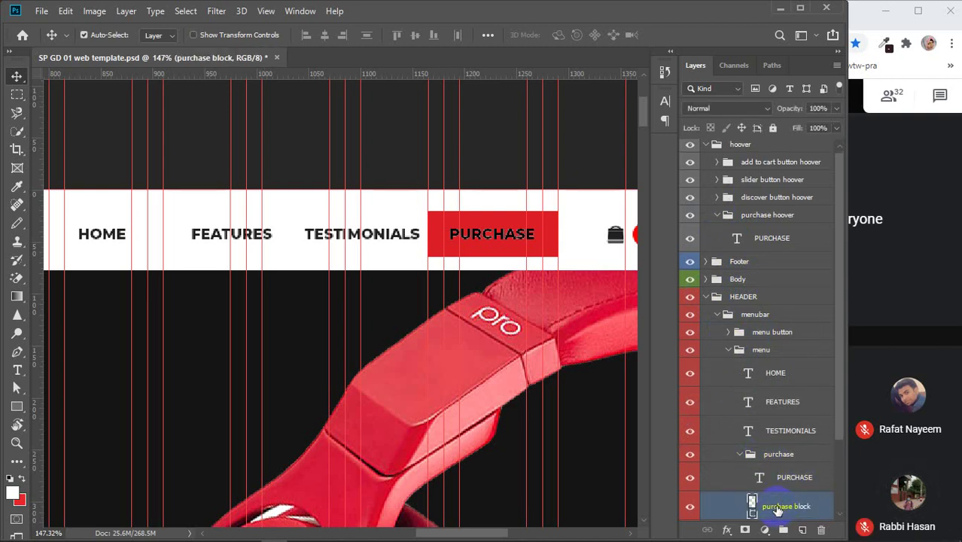
- Move purchase block into purchase hoover, fill it light gray, and collapse the header groups
left_click_drag(775, 509, 768, 254)
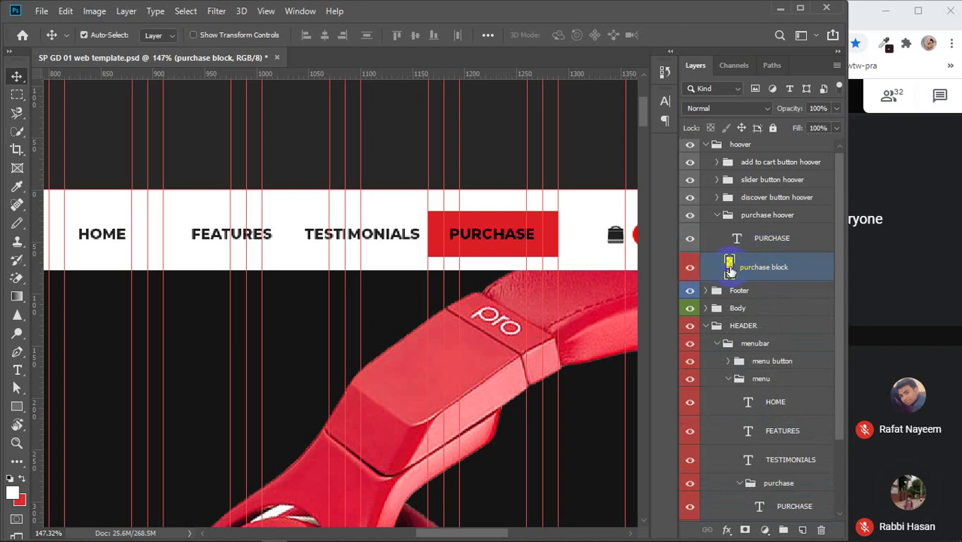
double_click(729, 265)
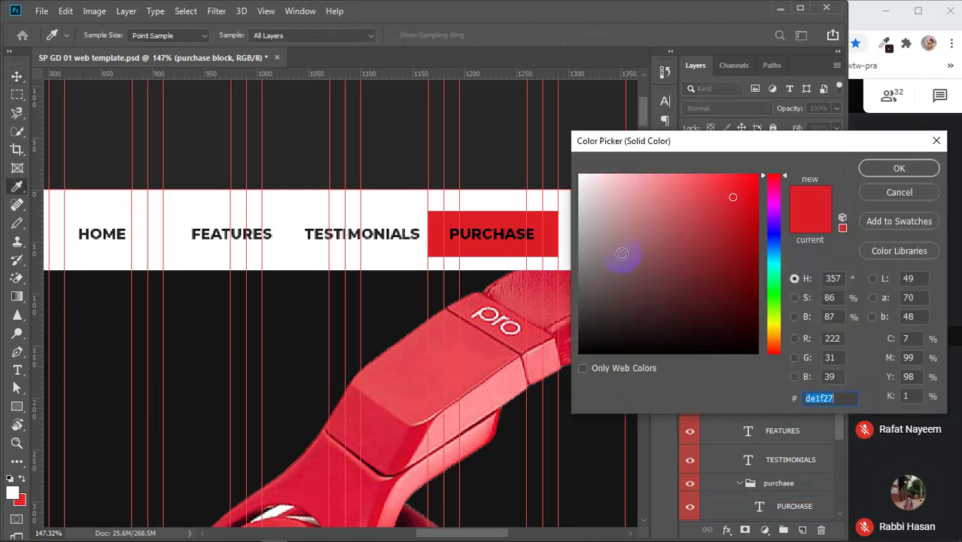
left_click(578, 213)
left_click(896, 167)
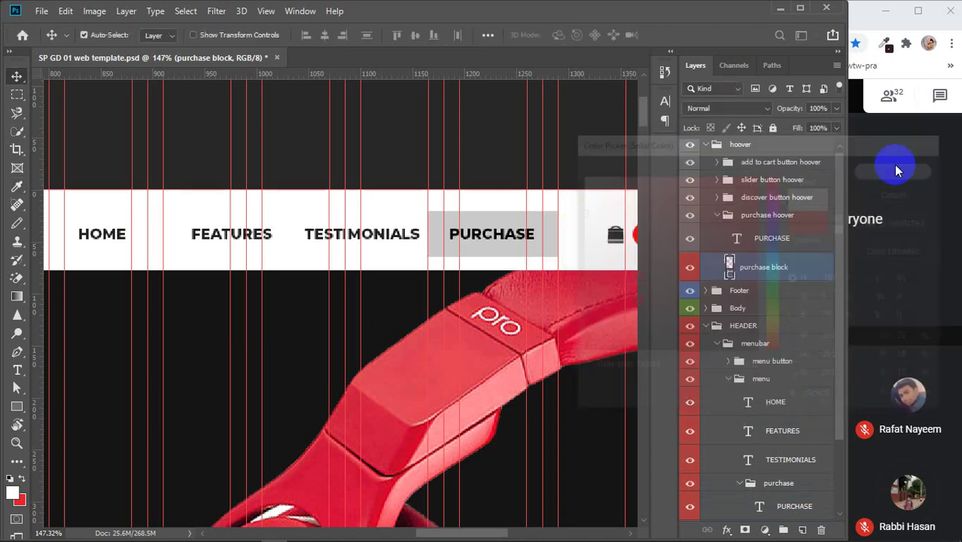
left_click(740, 483)
left_click(728, 379)
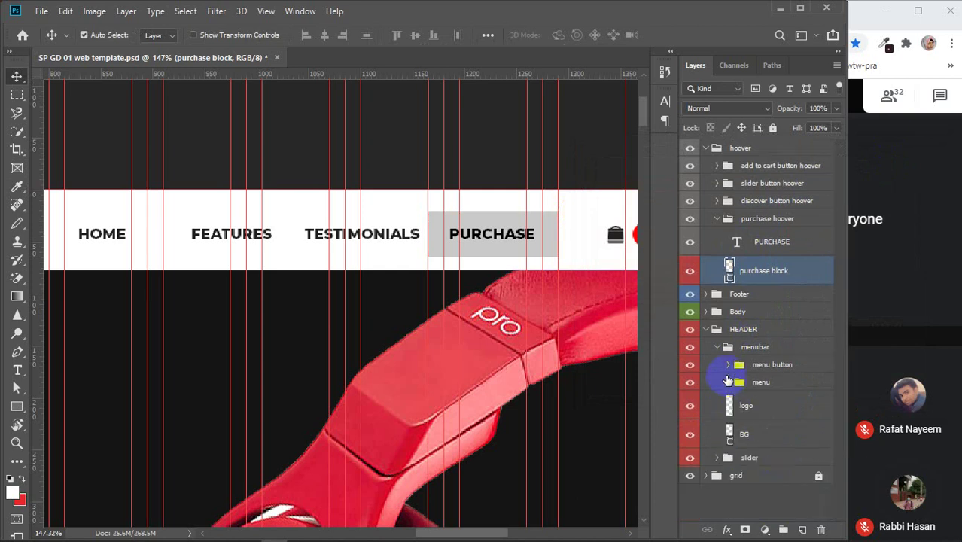
left_click(717, 348)
- Hide the hoover group and expand HEADER > menubar > menu alongside the purchase hoover group
left_click(709, 332)
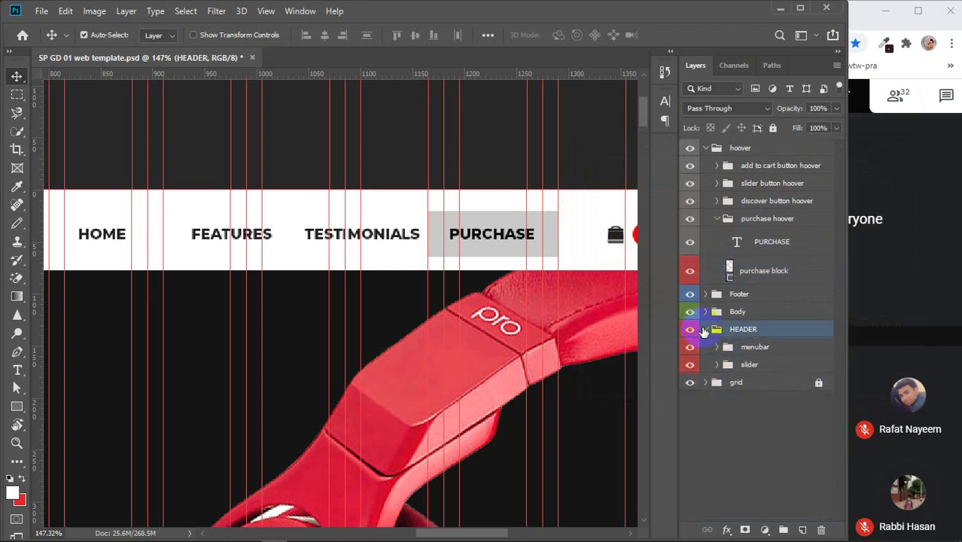
left_click(706, 329)
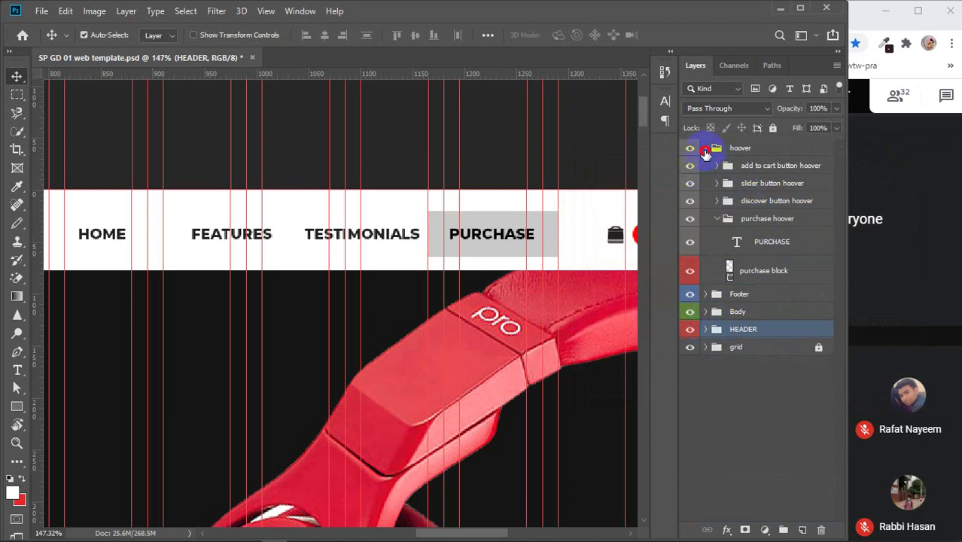
left_click(705, 149)
left_click(690, 148)
left_click(690, 149)
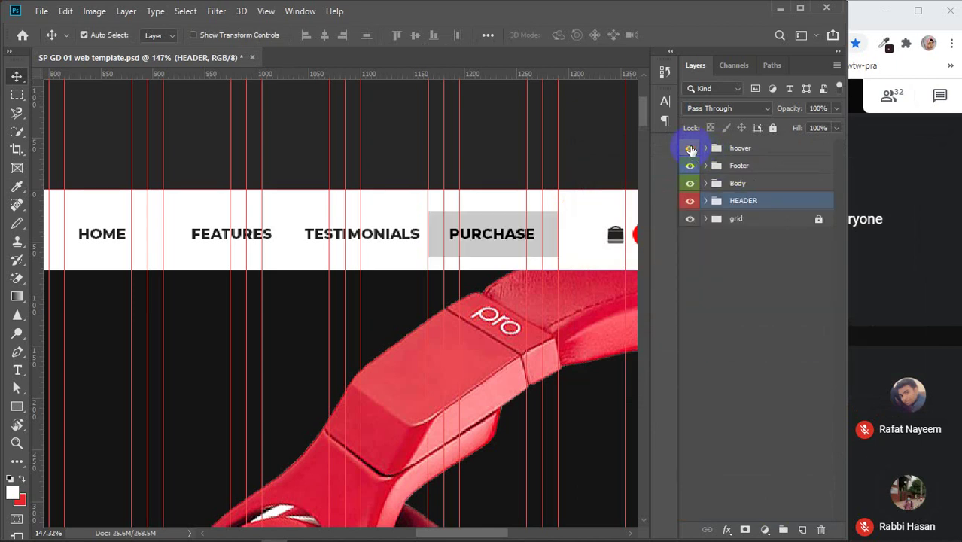
left_click(706, 201)
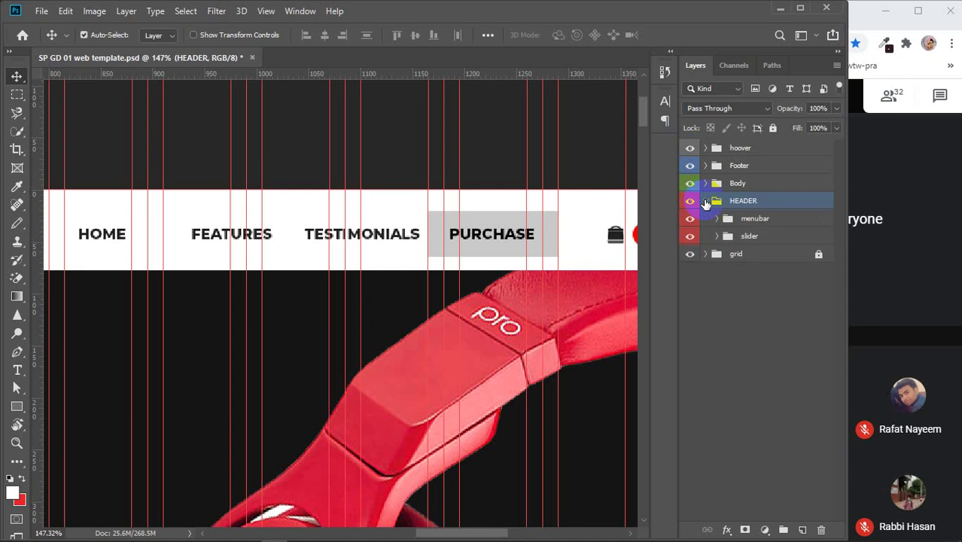
left_click(705, 202)
left_click(705, 202)
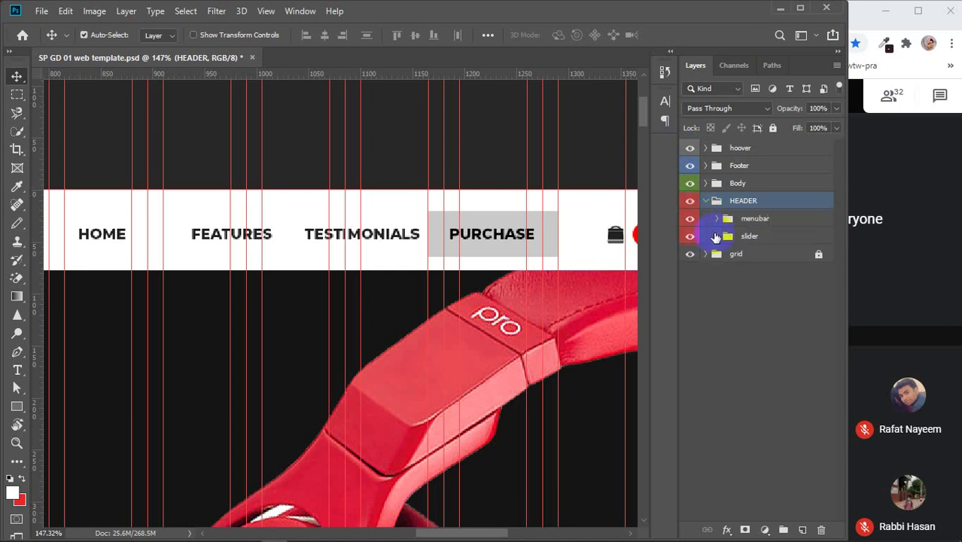
left_click(715, 218)
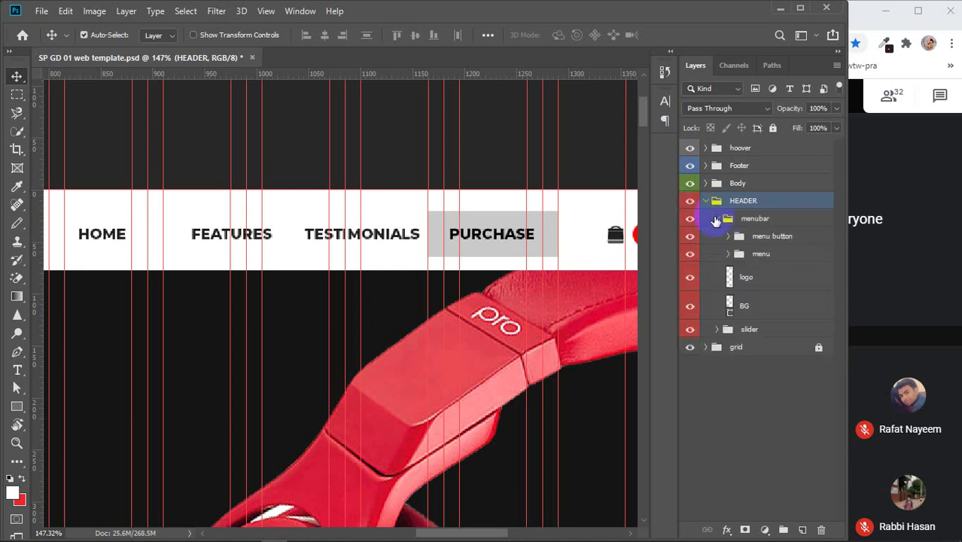
left_click(728, 254)
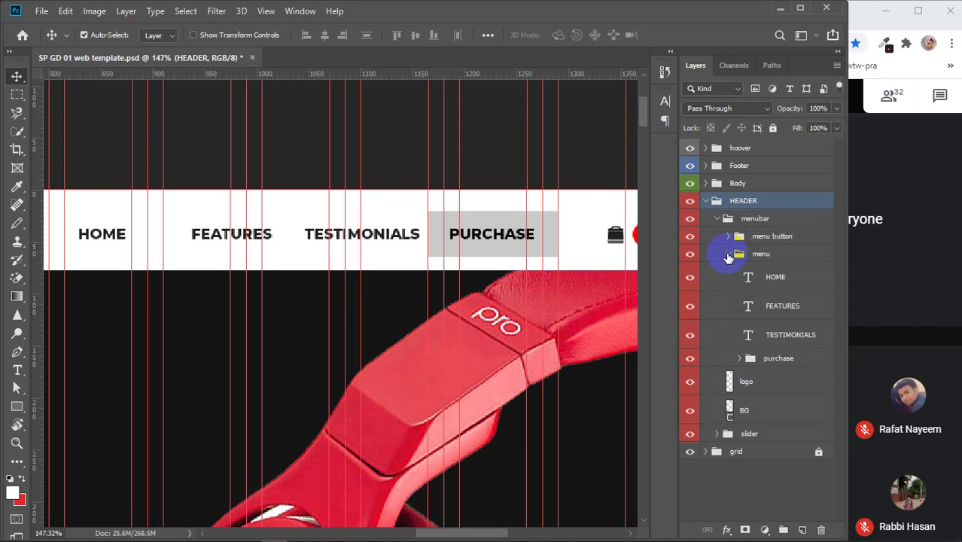
left_click(706, 148)
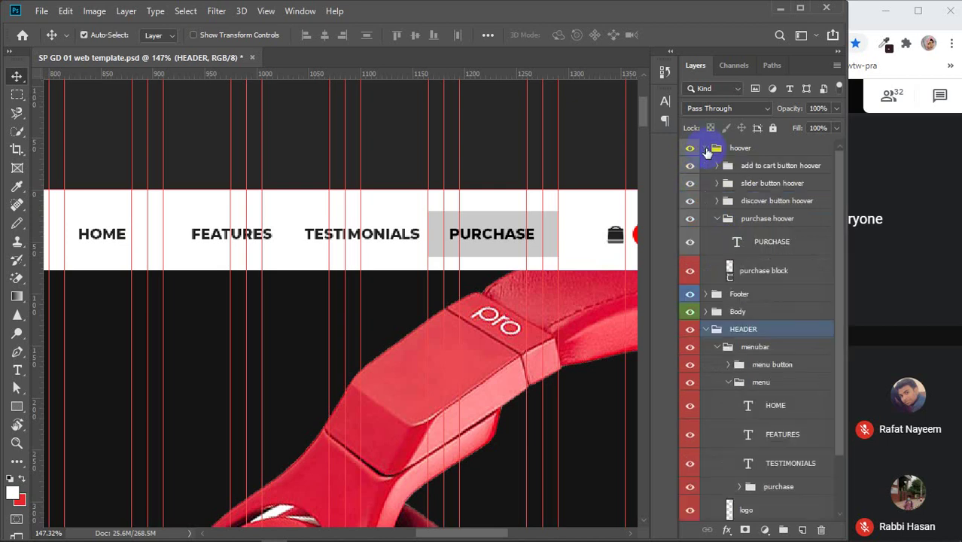
left_click(716, 220)
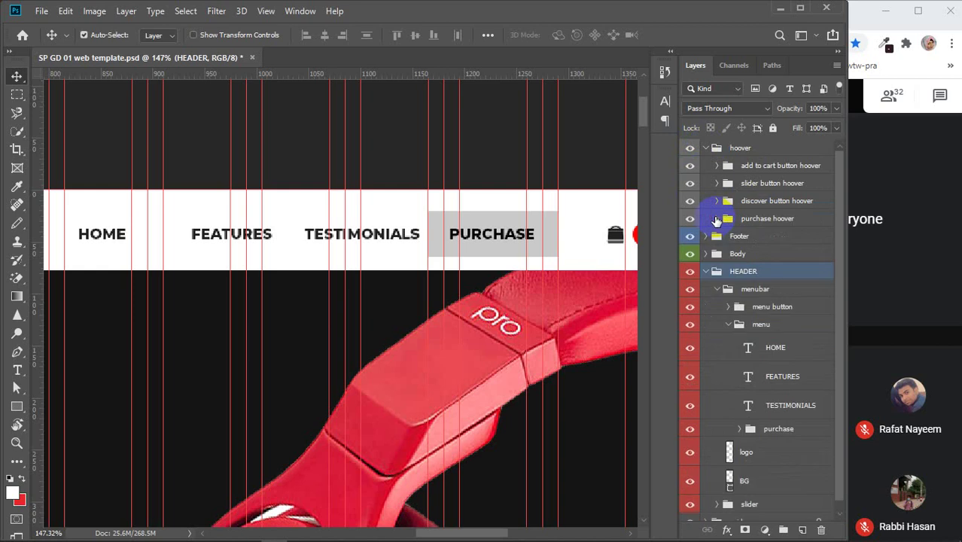
left_click(715, 219)
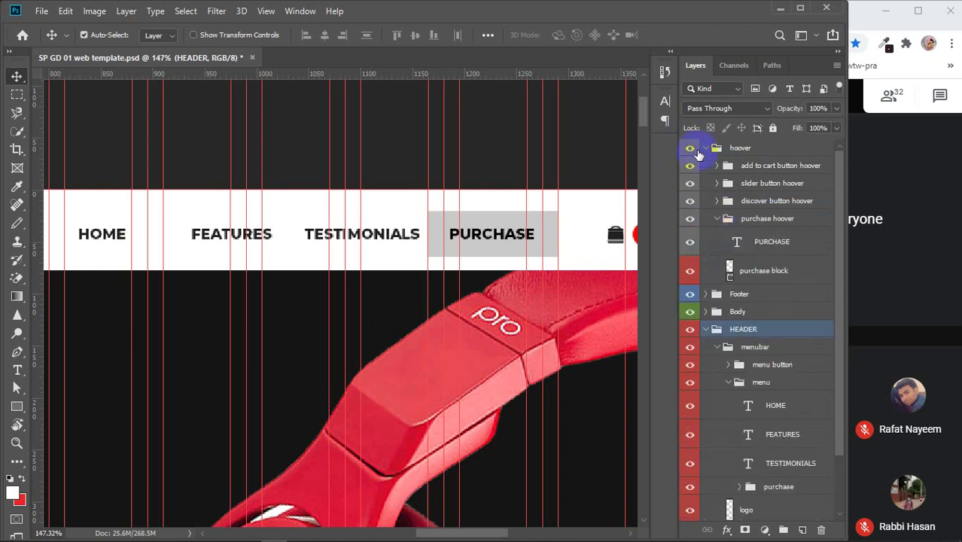
left_click(691, 148)
scroll(759, 316, "down", 3)
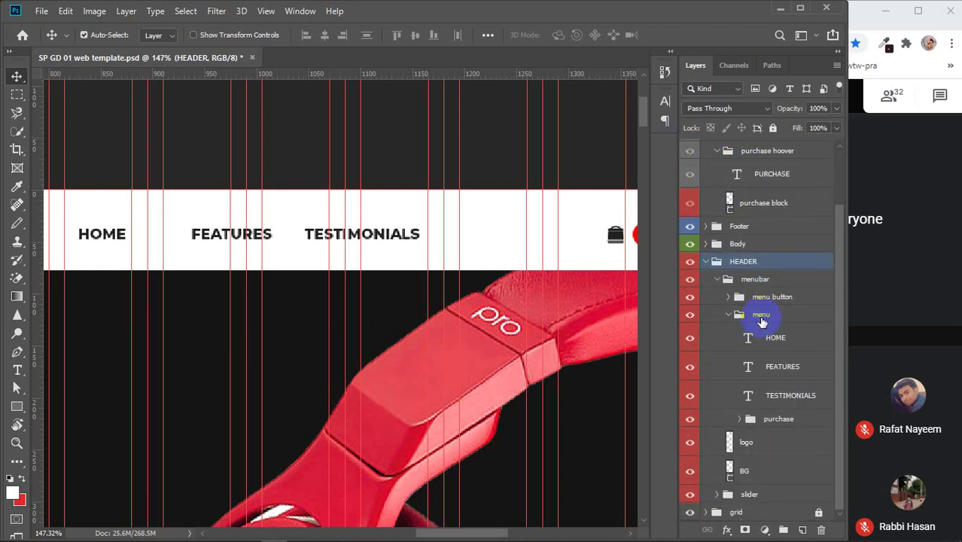
- Alt-drag a copy of purchase block into the menu's purchase group and fill it pure red
left_click(740, 421)
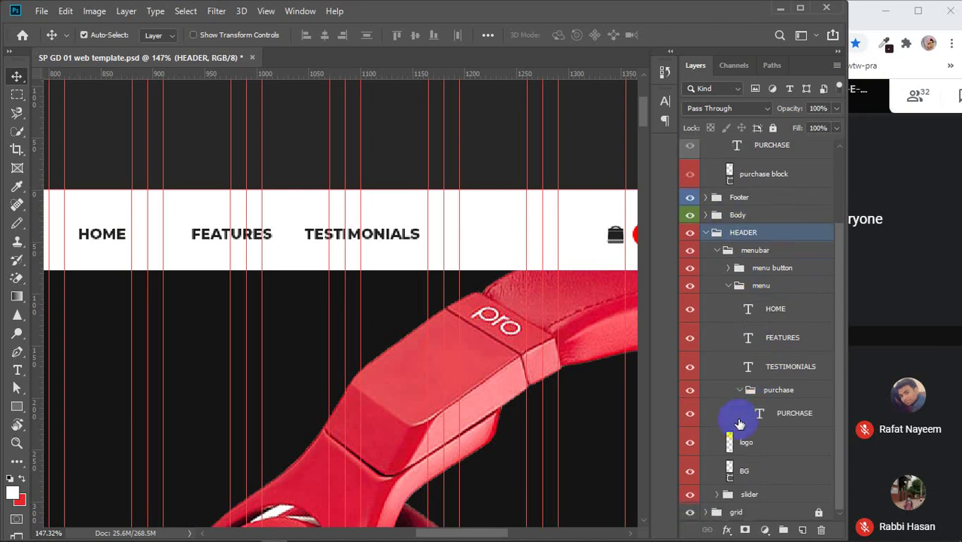
left_click(756, 179)
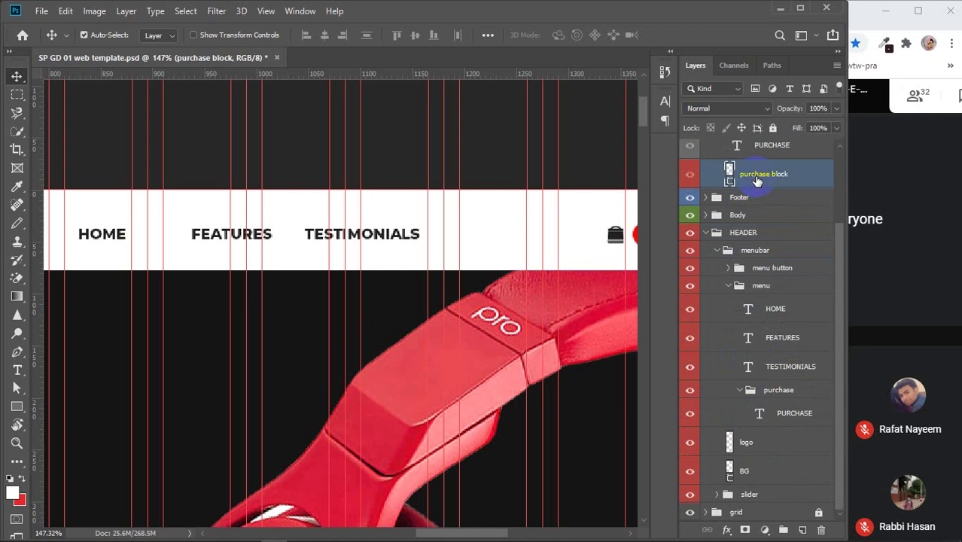
left_click_drag(756, 179, 756, 431)
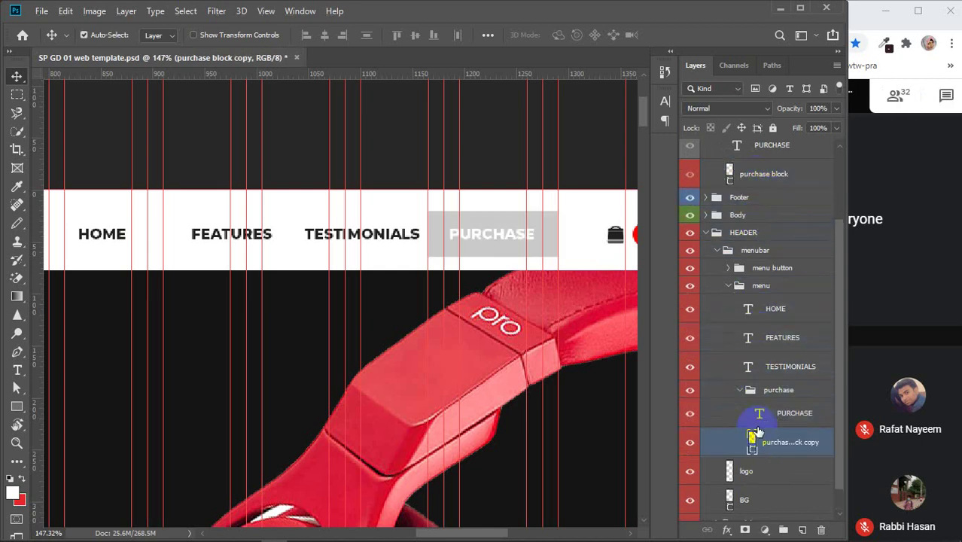
double_click(752, 438)
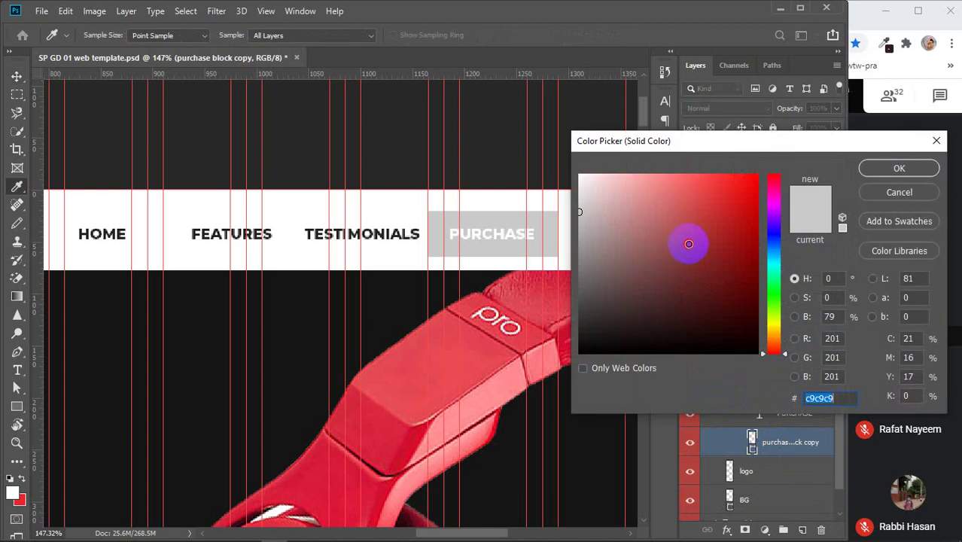
left_click_drag(689, 243, 762, 161)
left_click(892, 168)
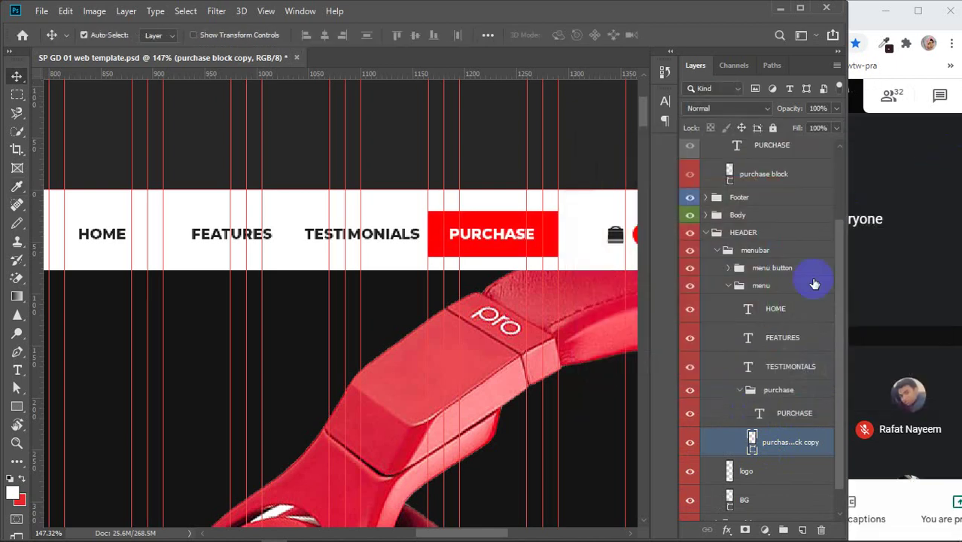
- Compare the red PURCHASE button with hoover shown and hidden, then collapse the header groups
scroll(768, 433, "up", 3)
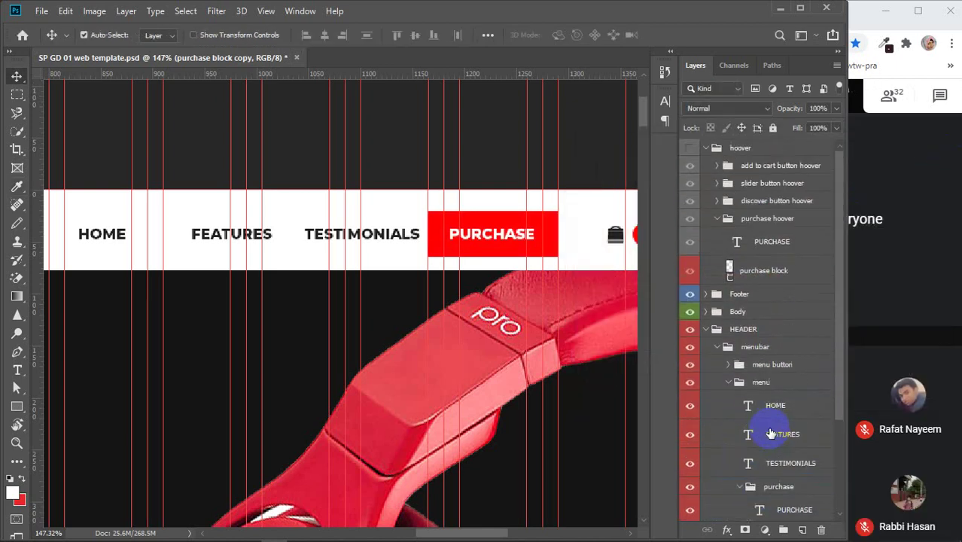
left_click(689, 147)
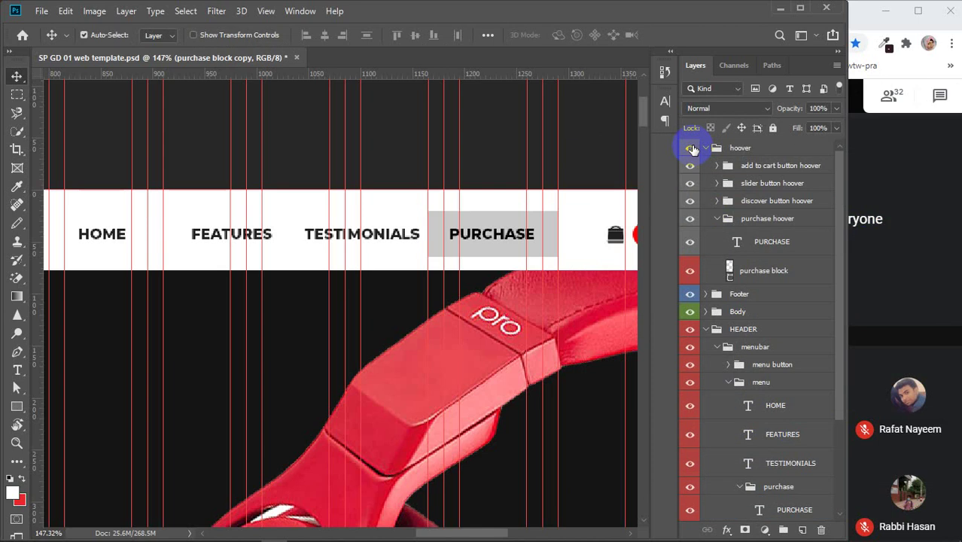
left_click(689, 148)
scroll(782, 339, "down", 1)
scroll(783, 339, "down", 3)
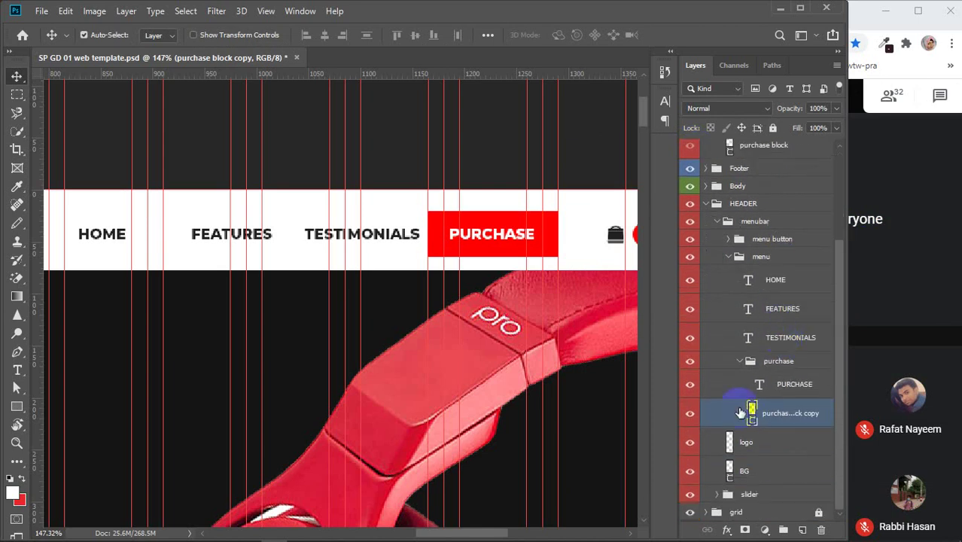
left_click(740, 365)
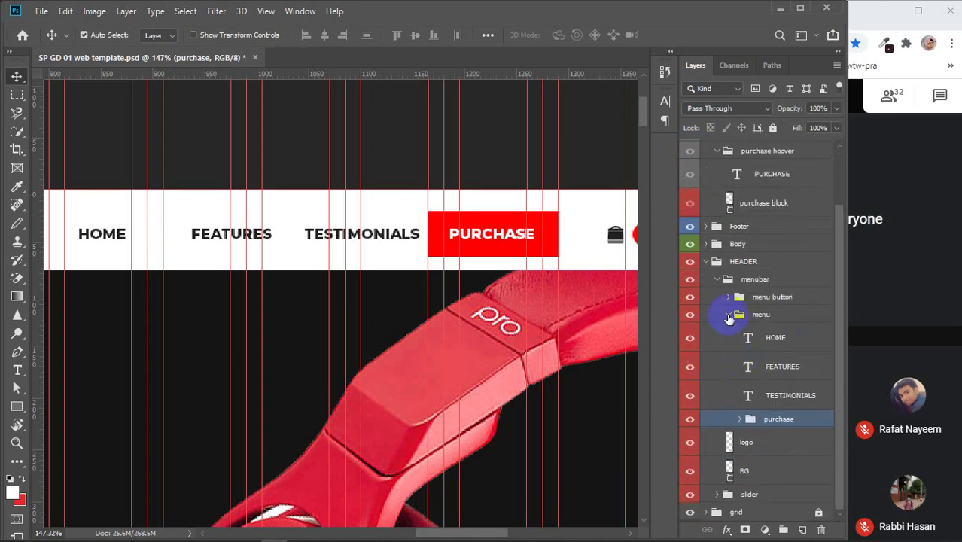
left_click(730, 314)
left_click(717, 346)
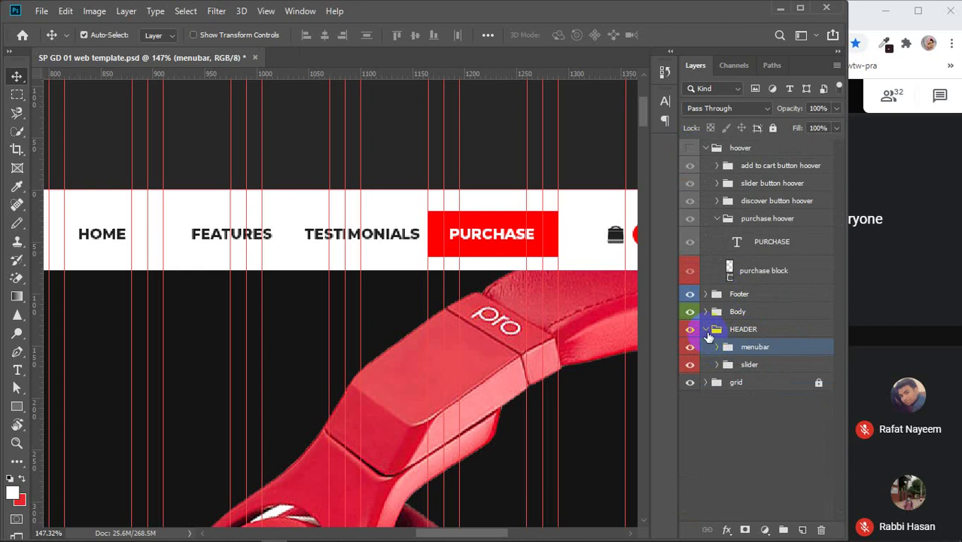
left_click(706, 329)
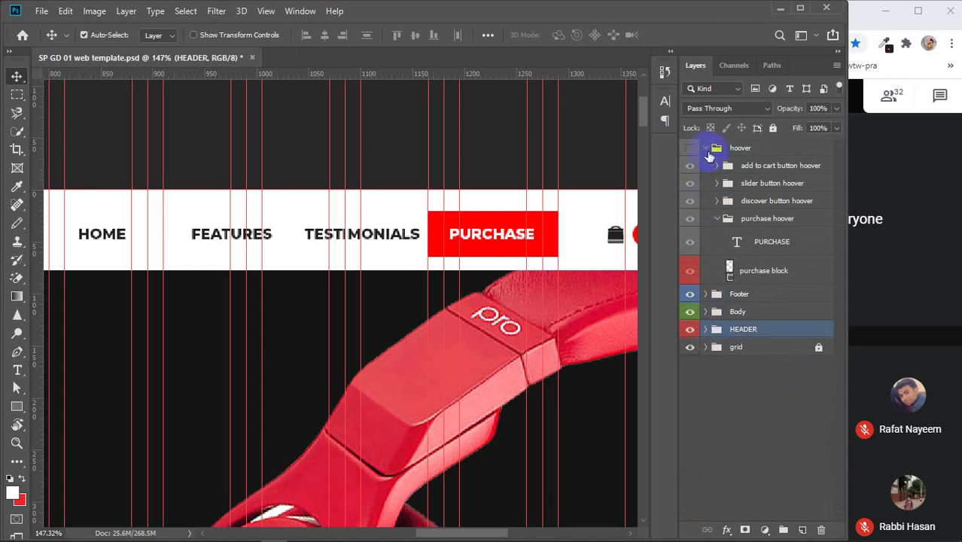
- Delete the collapsed hoover group, then restore it with undo
left_click(705, 147)
left_click(745, 148)
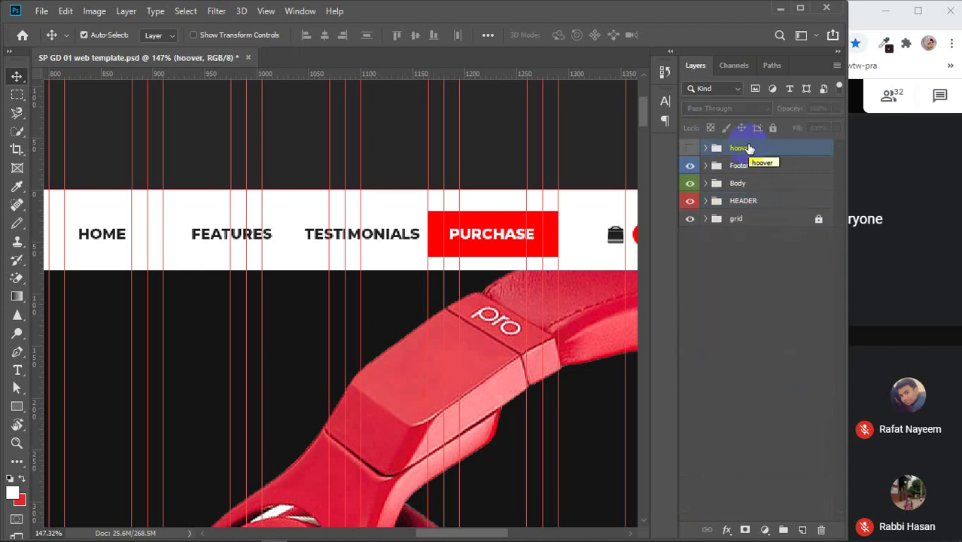
key("Delete")
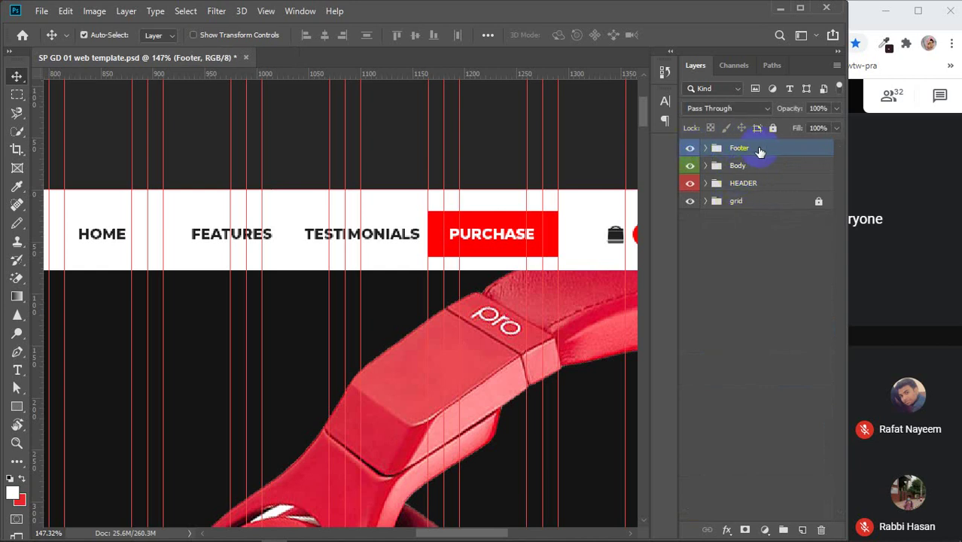
key("ctrl+z")
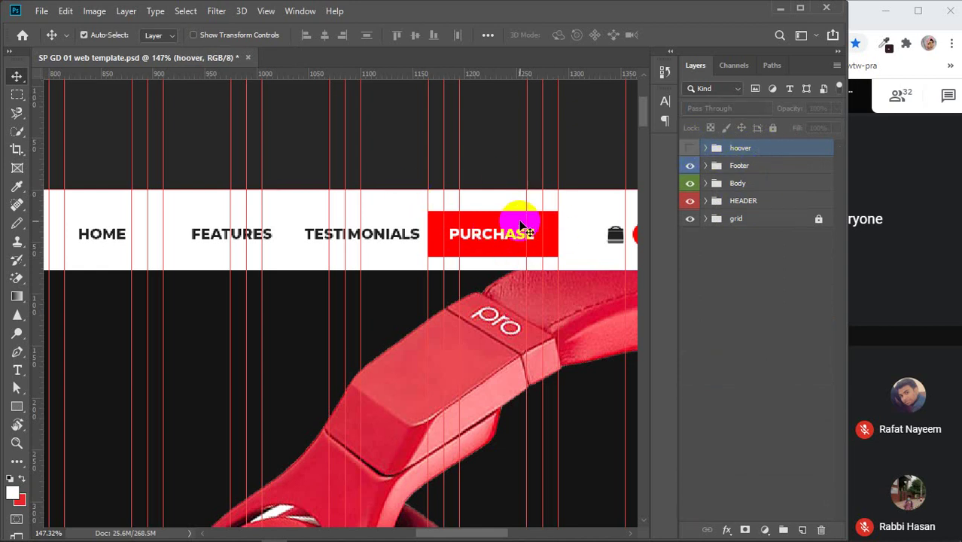
scroll(485, 232, "up", 1)
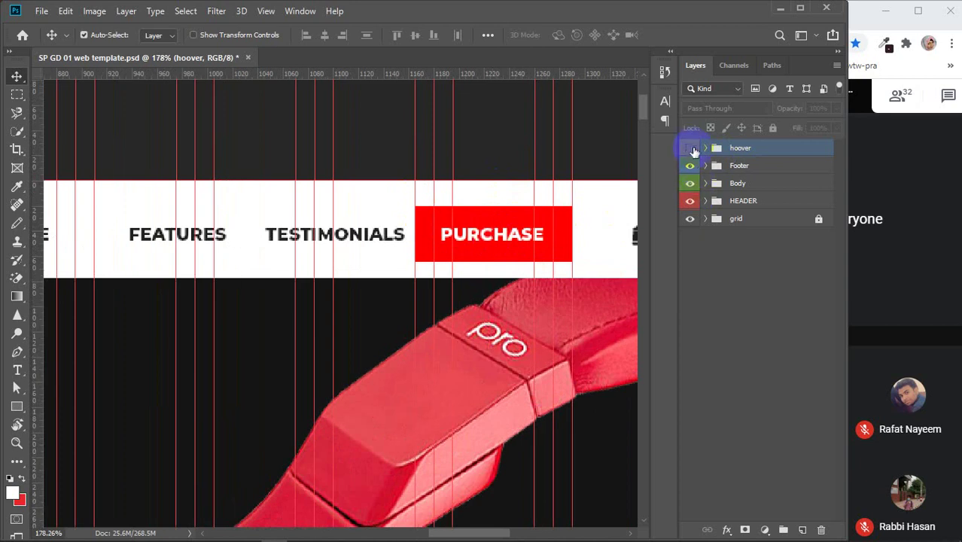
left_click(690, 151)
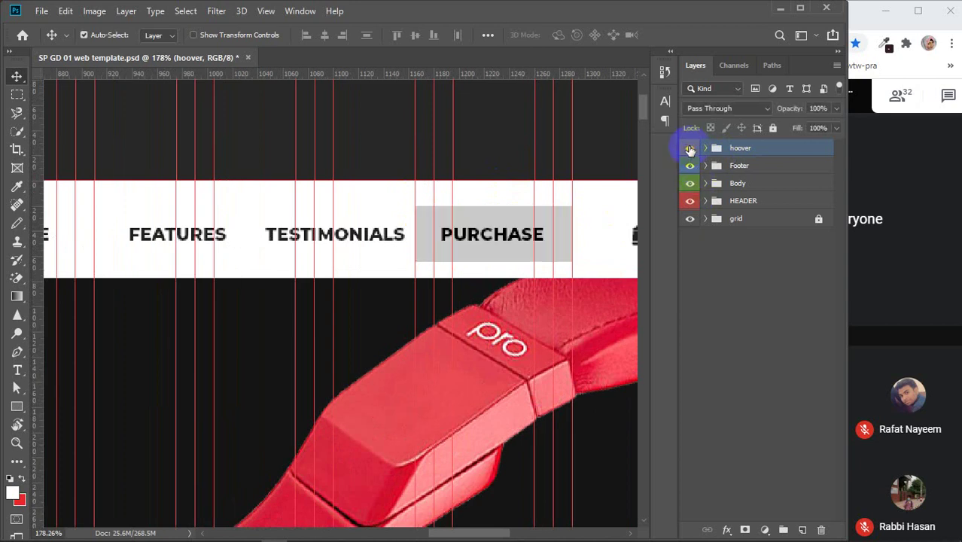
scroll(399, 275, "down", 2)
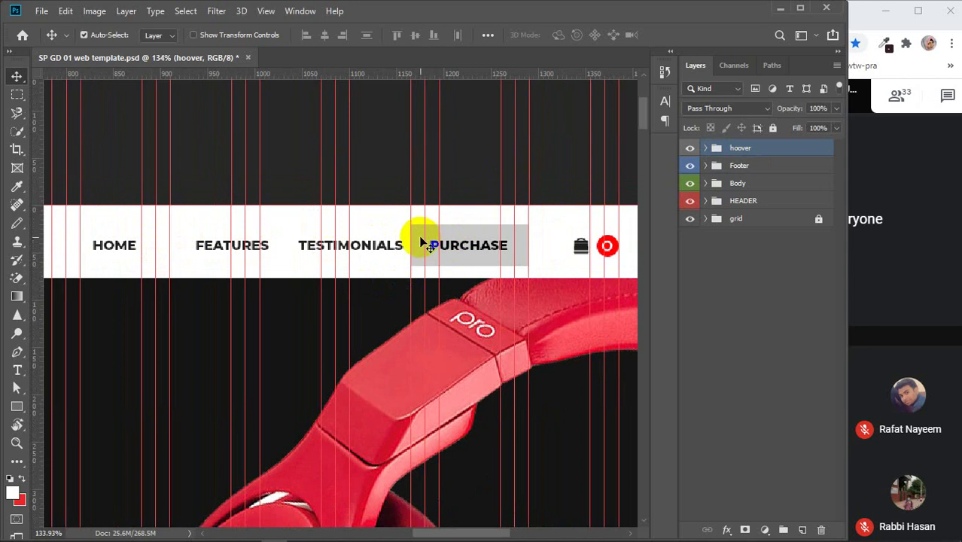
left_click(689, 148)
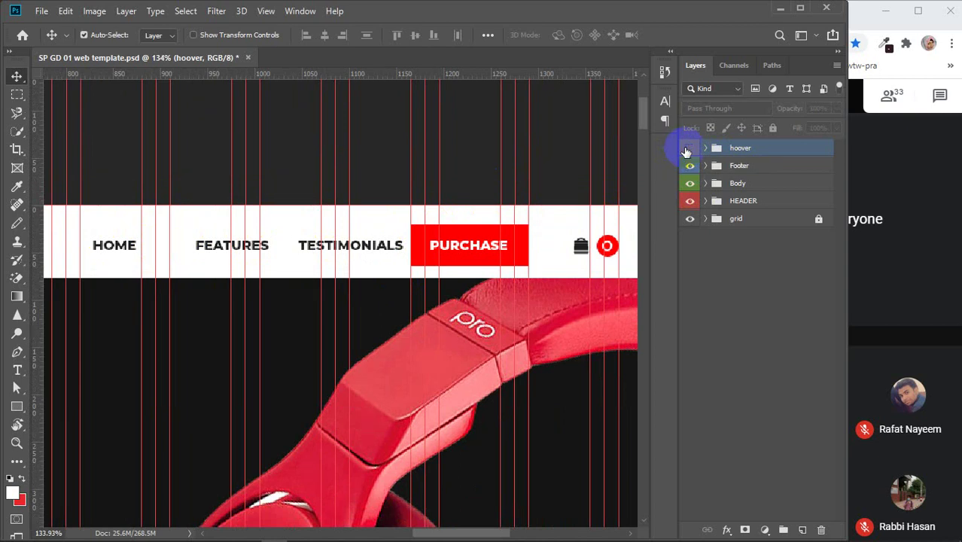
left_click(686, 149)
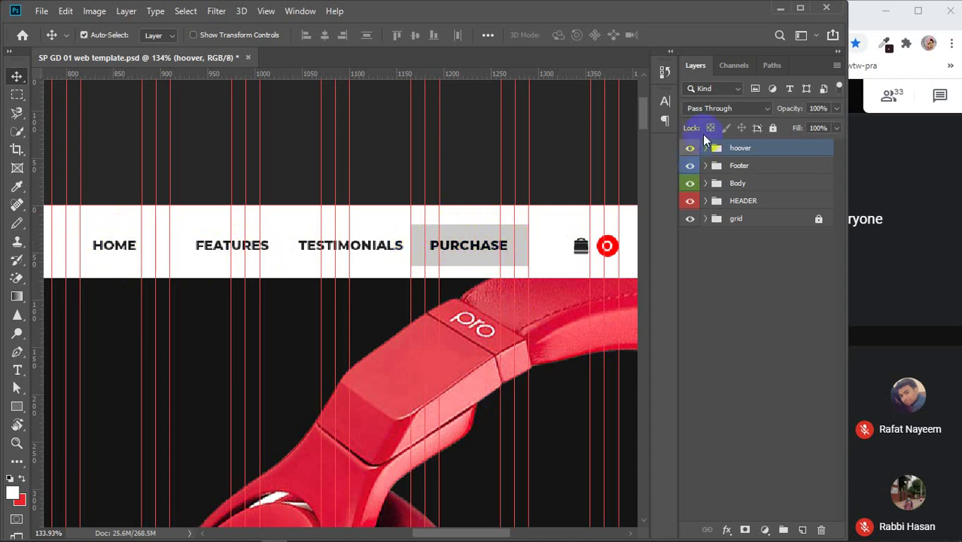
left_click(690, 150)
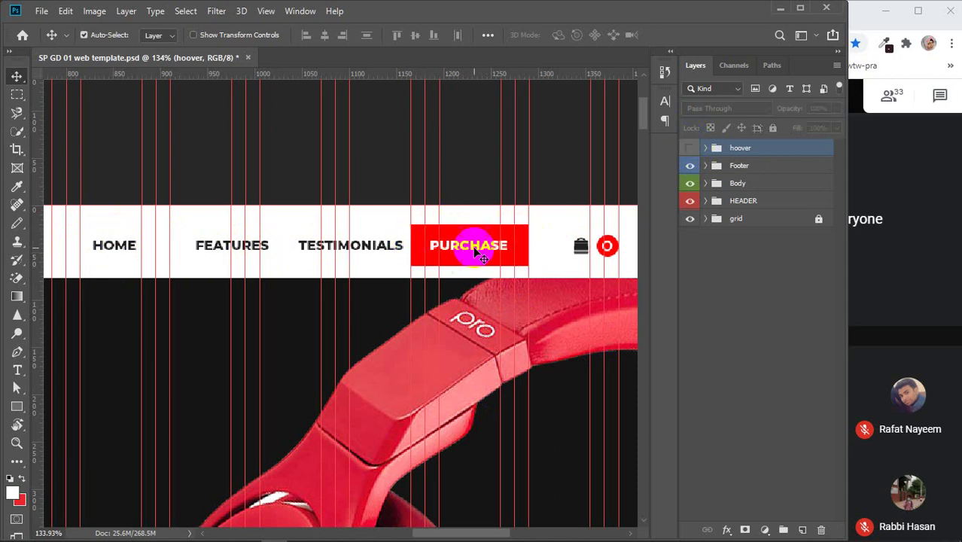
left_click(691, 150)
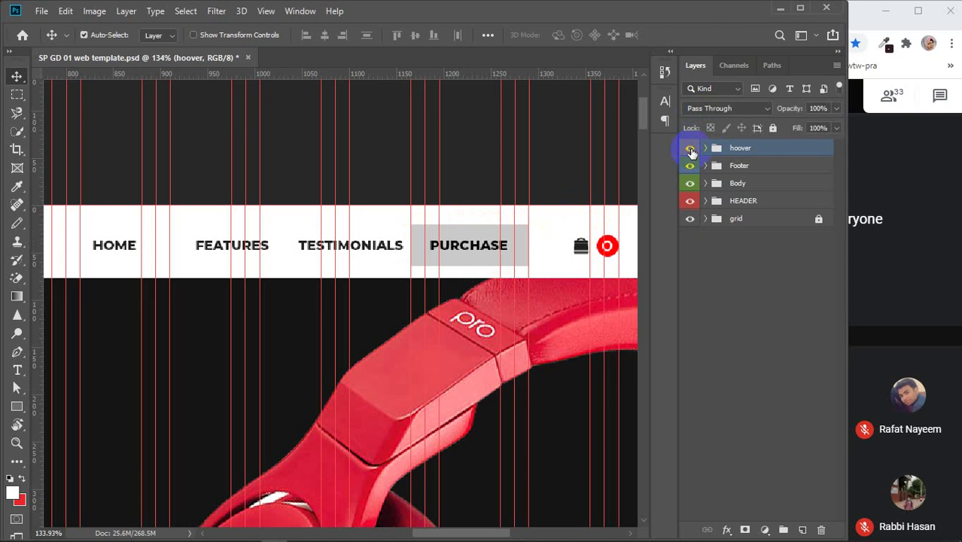
left_click(690, 150)
left_click(690, 151)
left_click(691, 150)
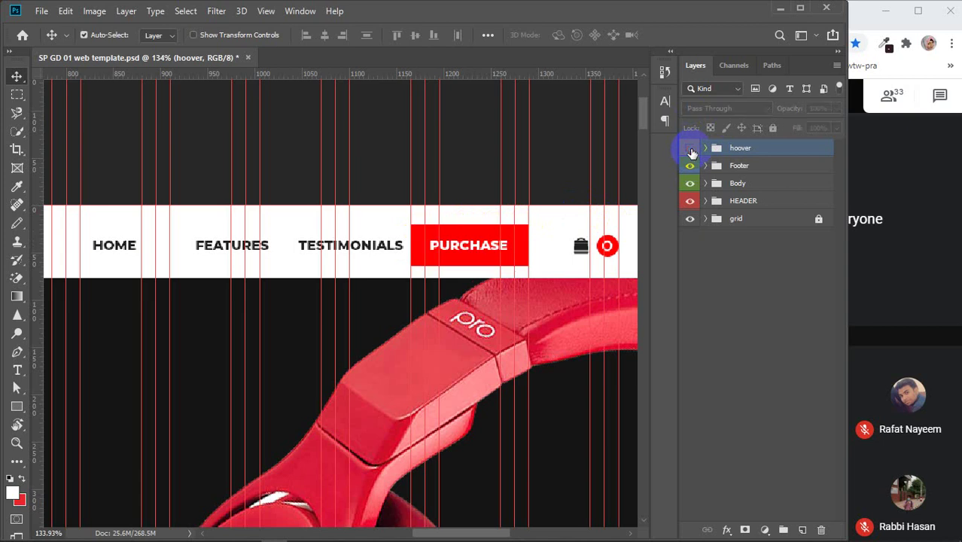
scroll(538, 254, "down", 5)
scroll(539, 254, "down", 2)
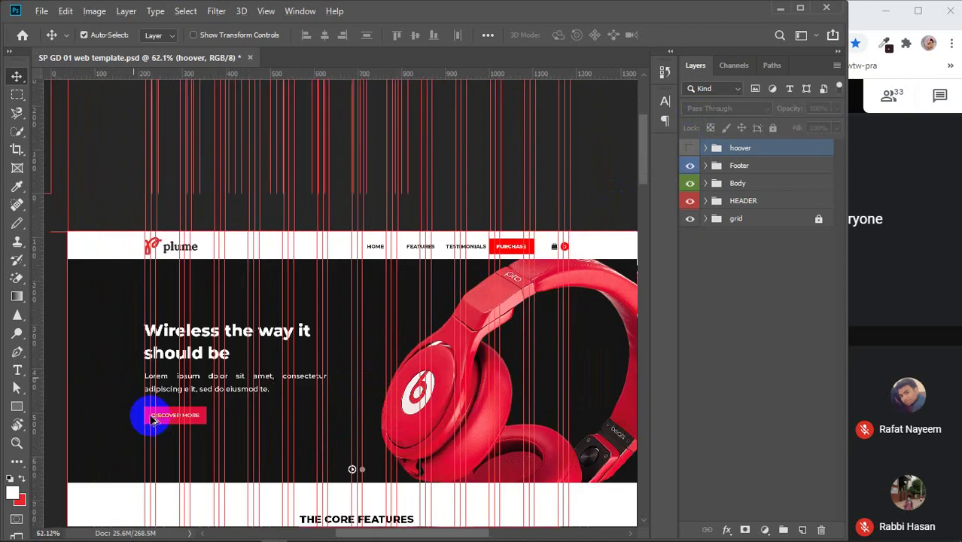
scroll(151, 416, "up", 6)
scroll(172, 422, "up", 1)
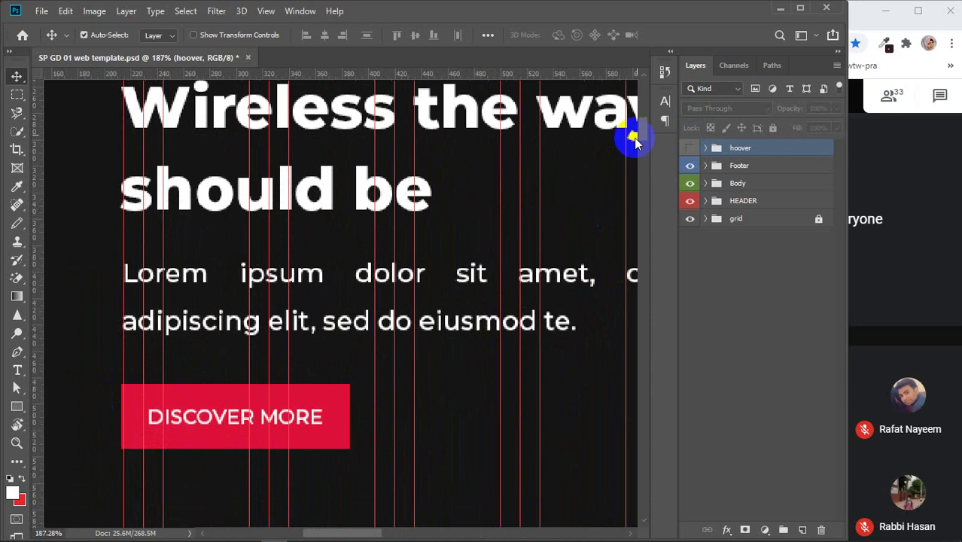
left_click(691, 149)
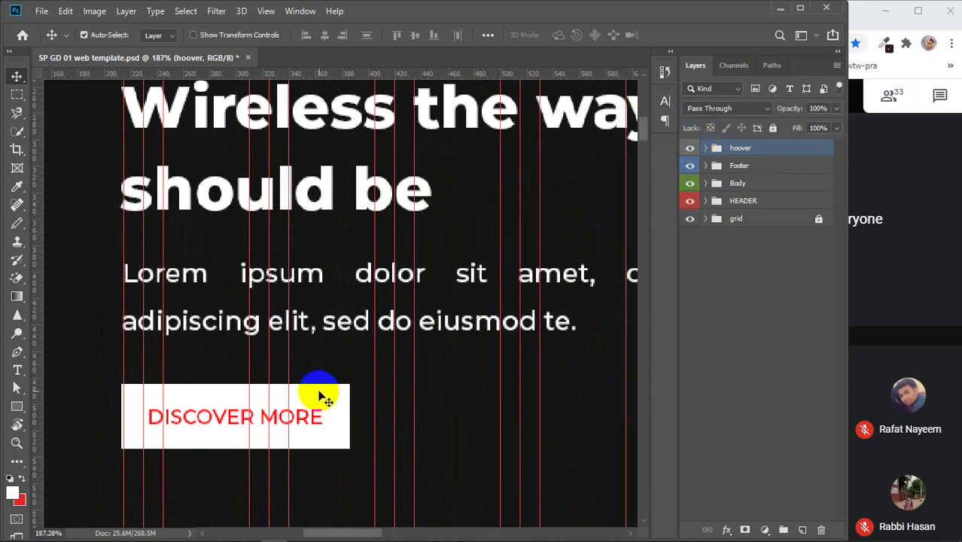
left_click(690, 148)
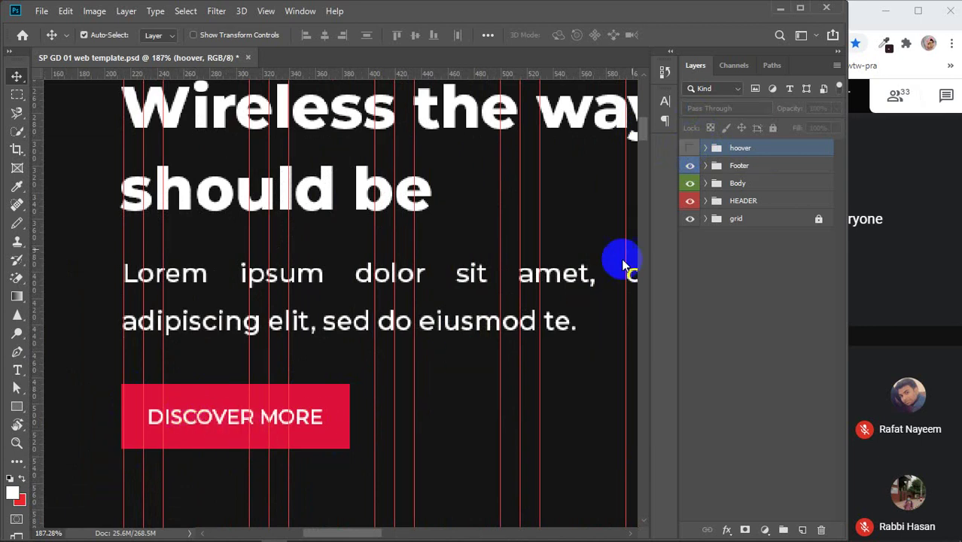
left_click(688, 148)
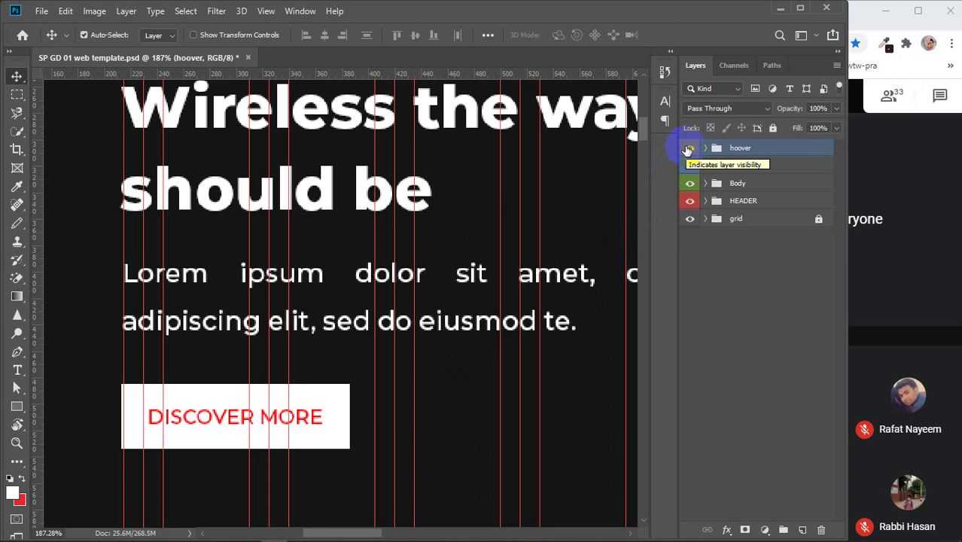
left_click(688, 148)
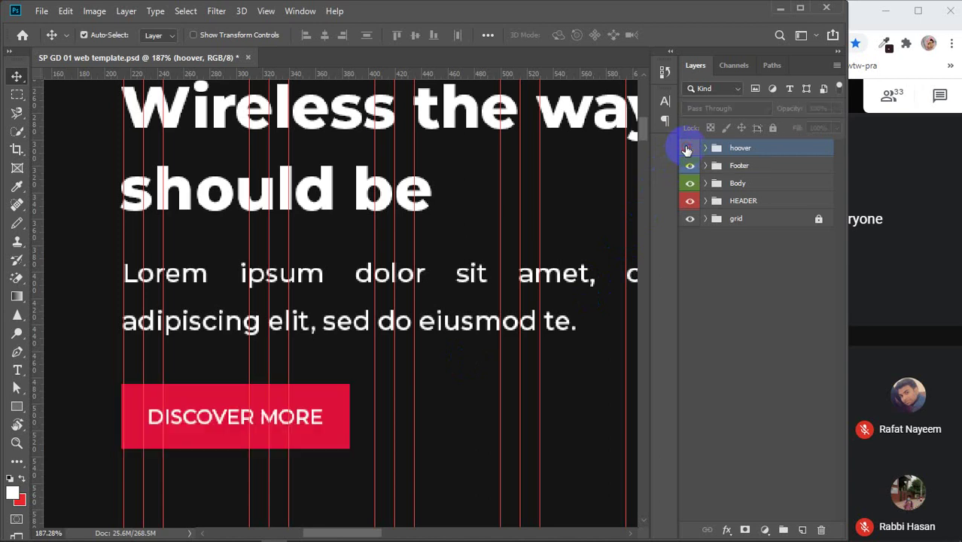
left_click(688, 149)
left_click(687, 149)
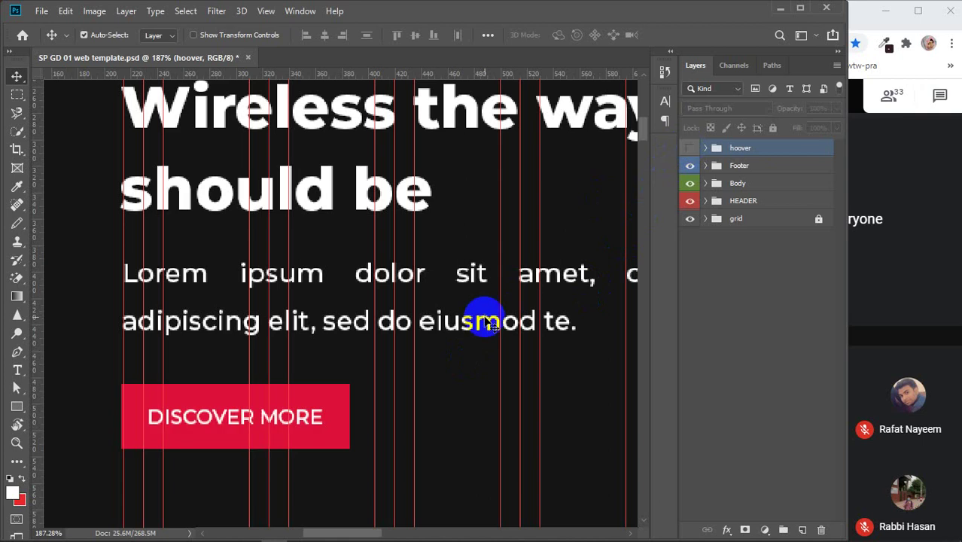
scroll(483, 319, "down", 6)
- Pan to the ADD TO CART button and compare its gray hover with the red state, leaving hoover hidden
scroll(486, 322, "down", 2)
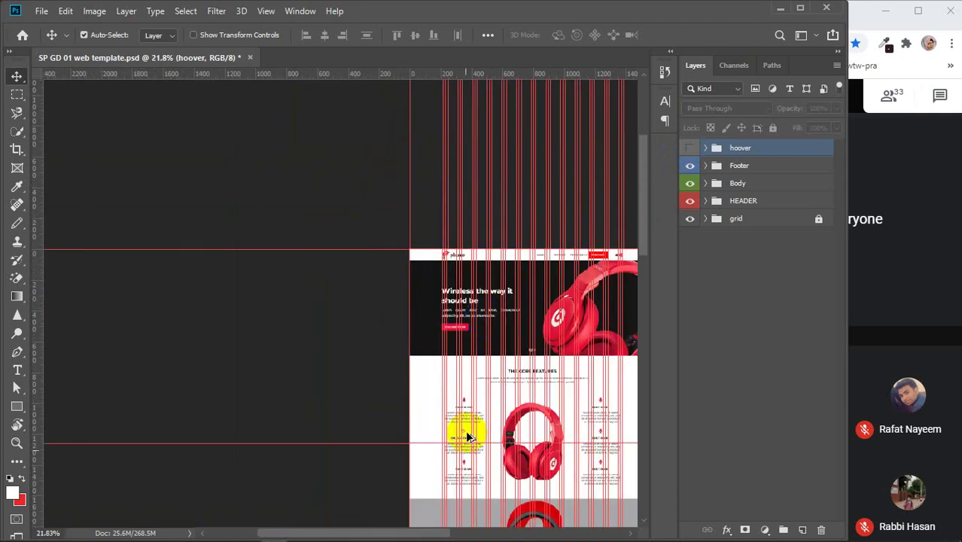
left_click_drag(551, 503, 360, 243)
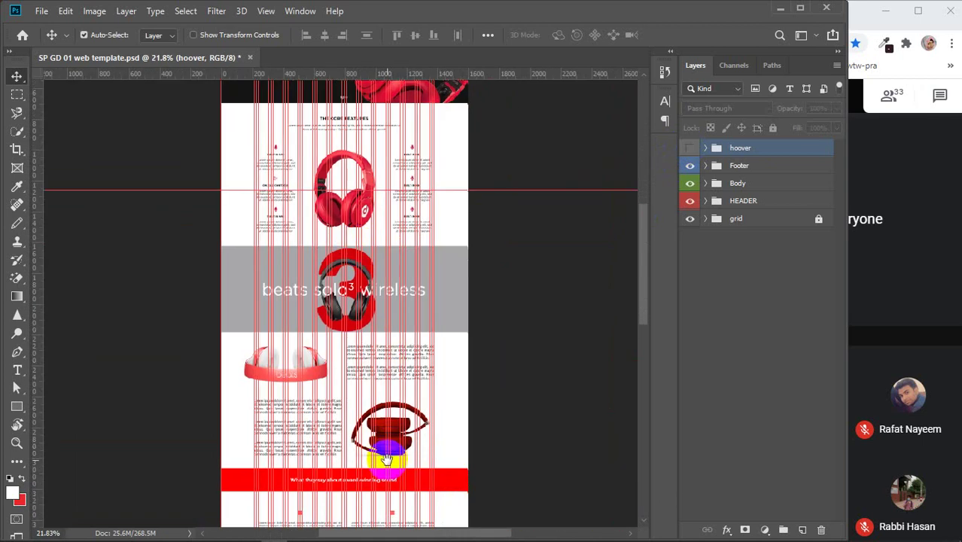
left_click_drag(380, 442, 389, 229)
scroll(395, 474, "down", 3)
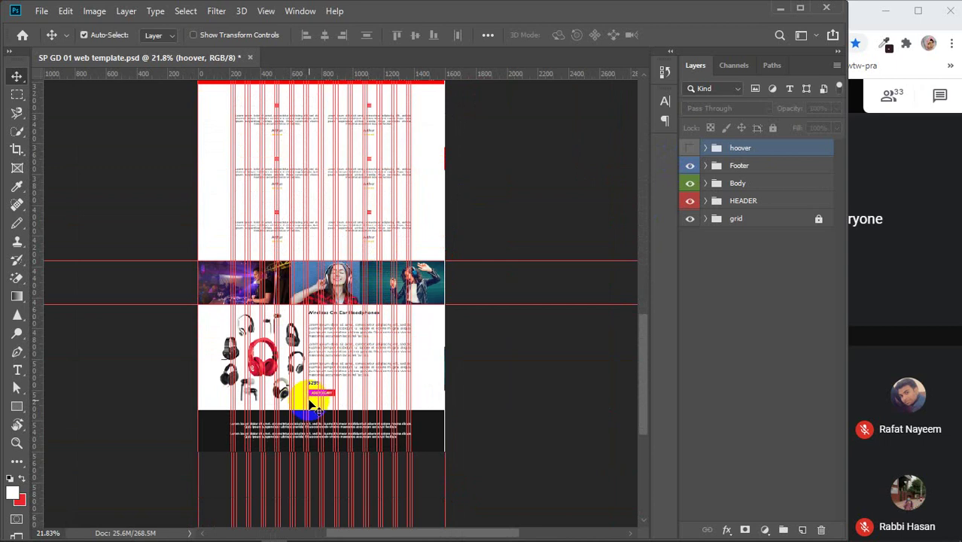
scroll(316, 402, "up", 3)
scroll(316, 403, "up", 5)
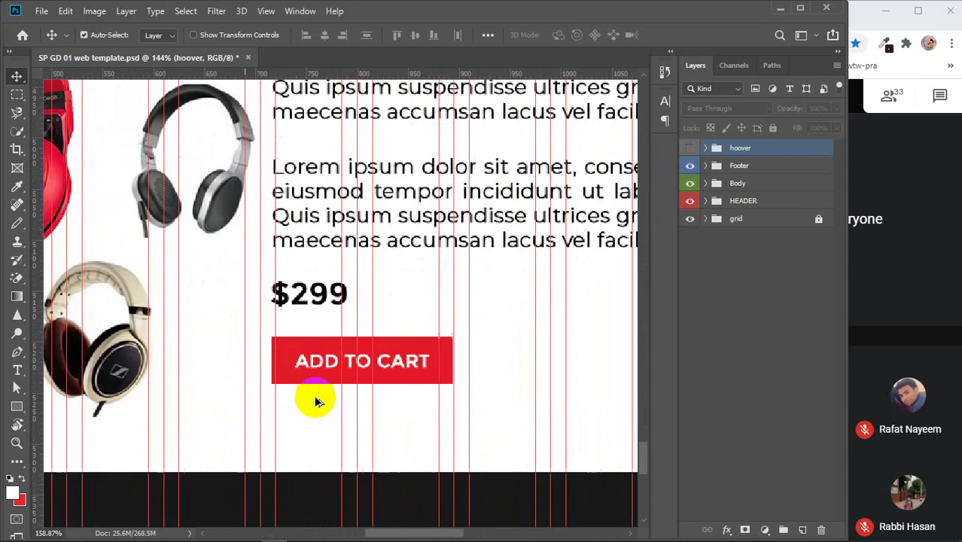
left_click(688, 149)
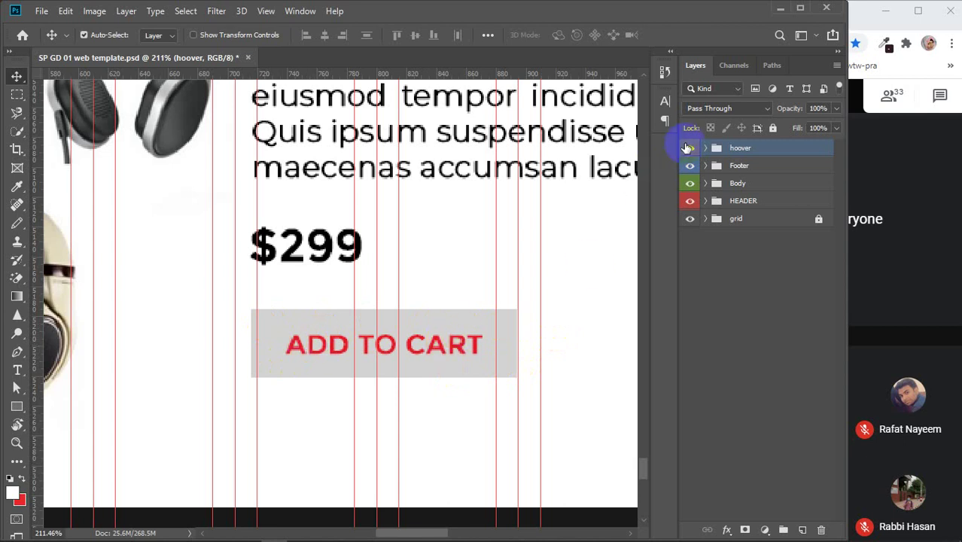
left_click(688, 148)
left_click(688, 148)
left_click(688, 149)
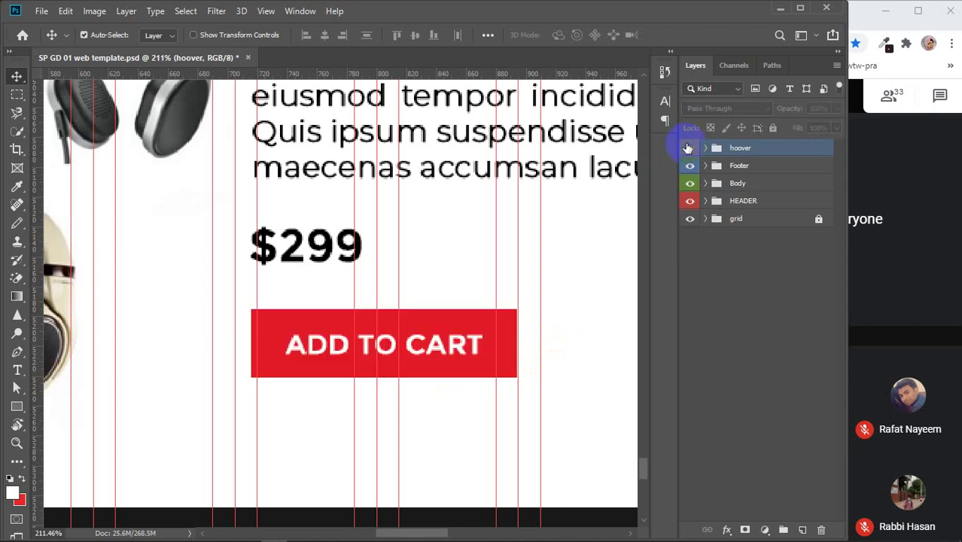
- Deselect the hoover group and minimize Photoshop and File Explorer to show the desktop
scroll(474, 310, "down", 10)
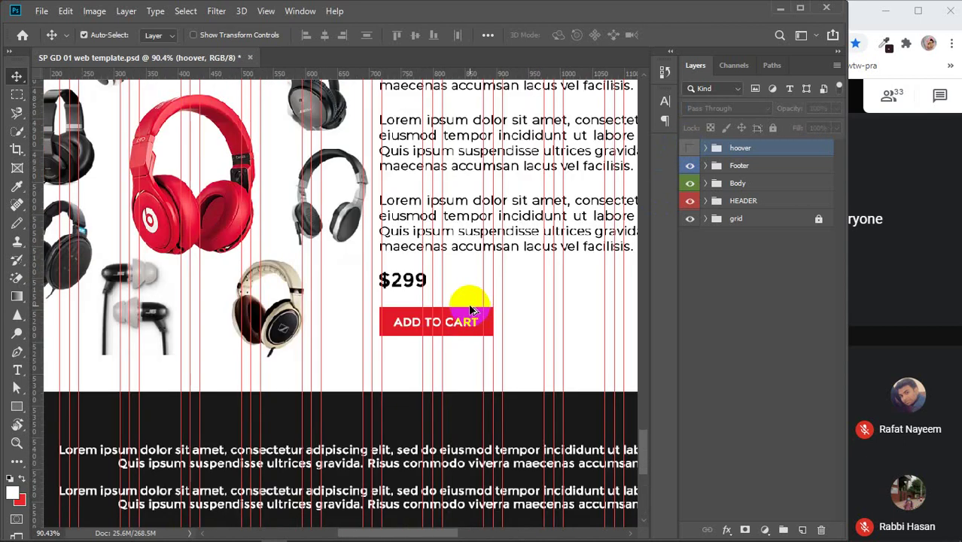
scroll(464, 310, "down", 5)
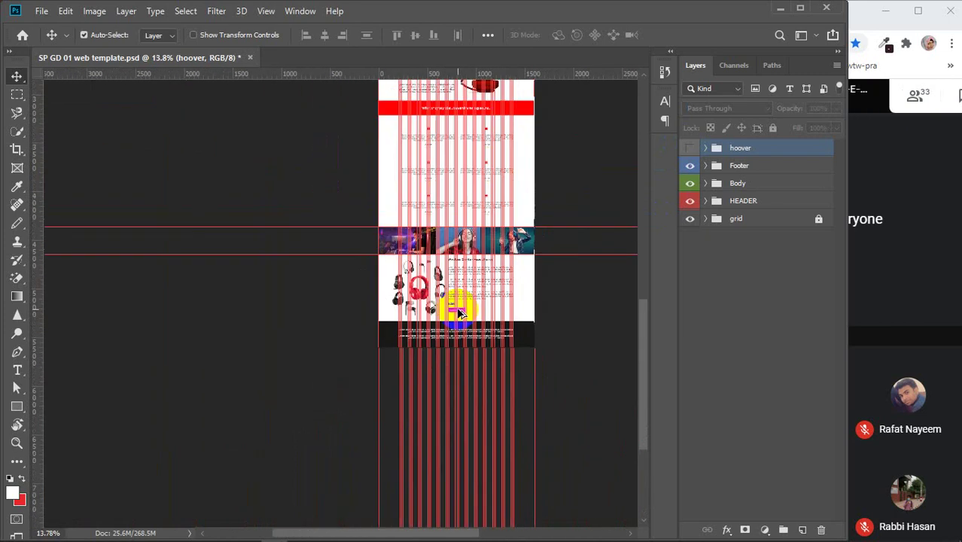
left_click(479, 244)
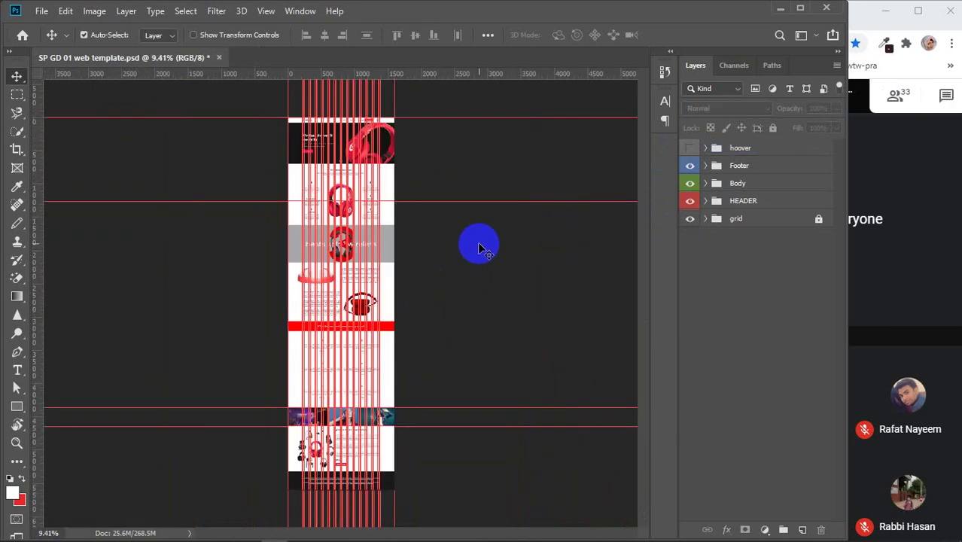
left_click(779, 9)
left_click(723, 28)
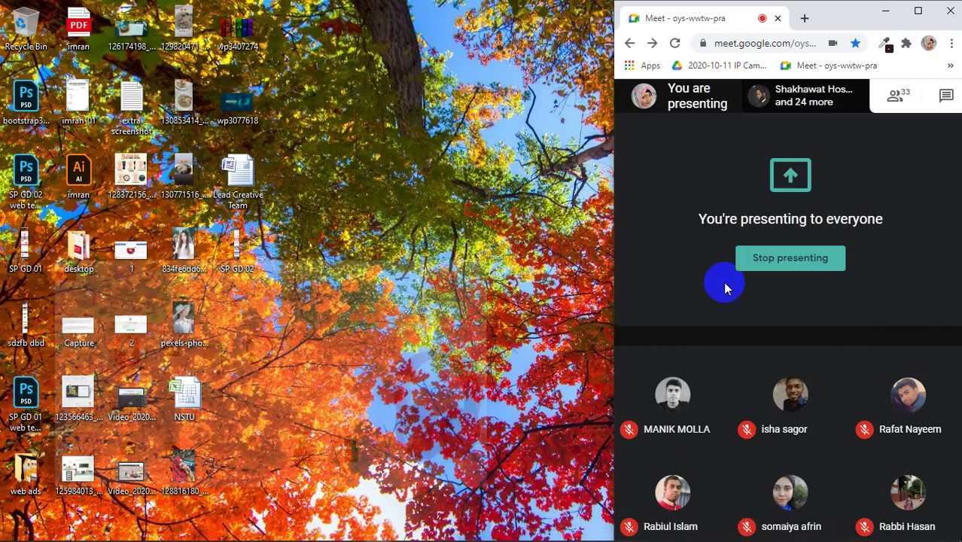